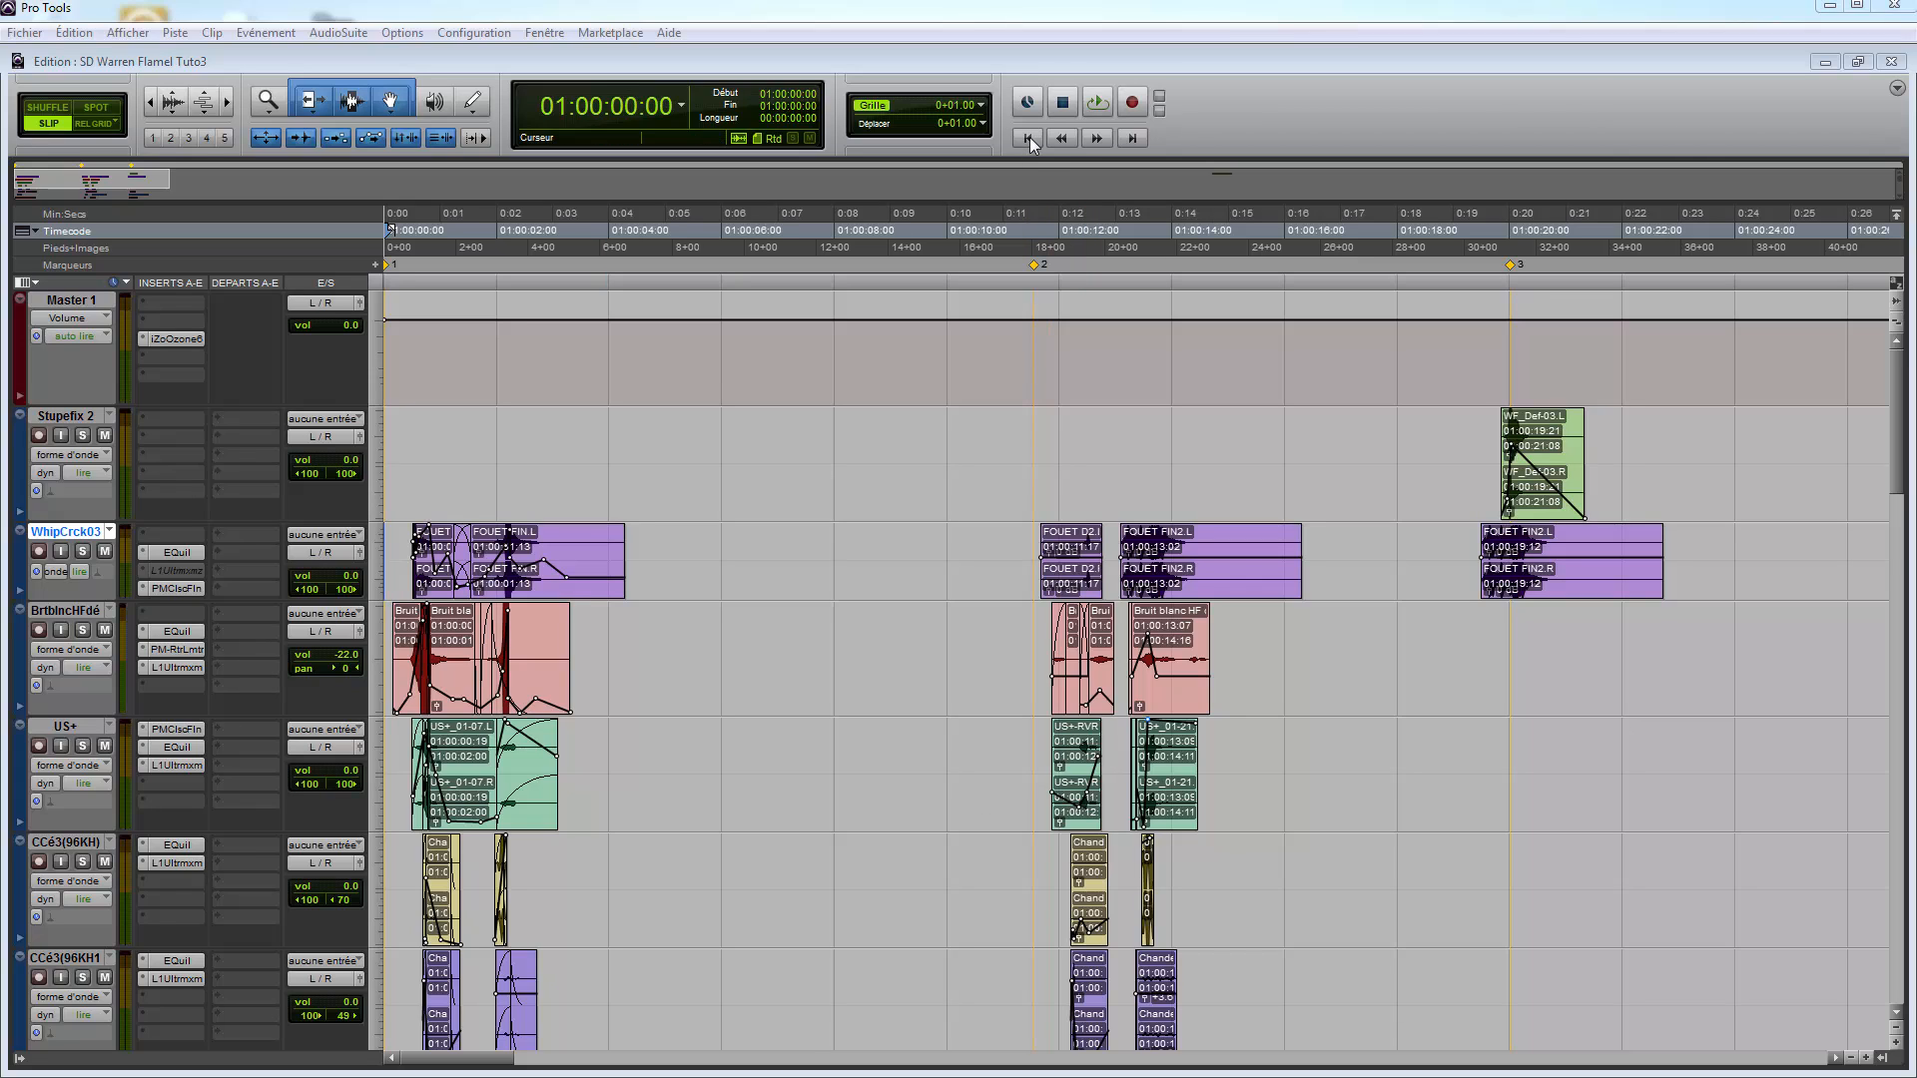
Step: Examine the layered clips around the first marker, from the Stupefix 2 track down to the ChndlE4(VB) track
{"action": "left_click", "coordinate": [397, 426]}
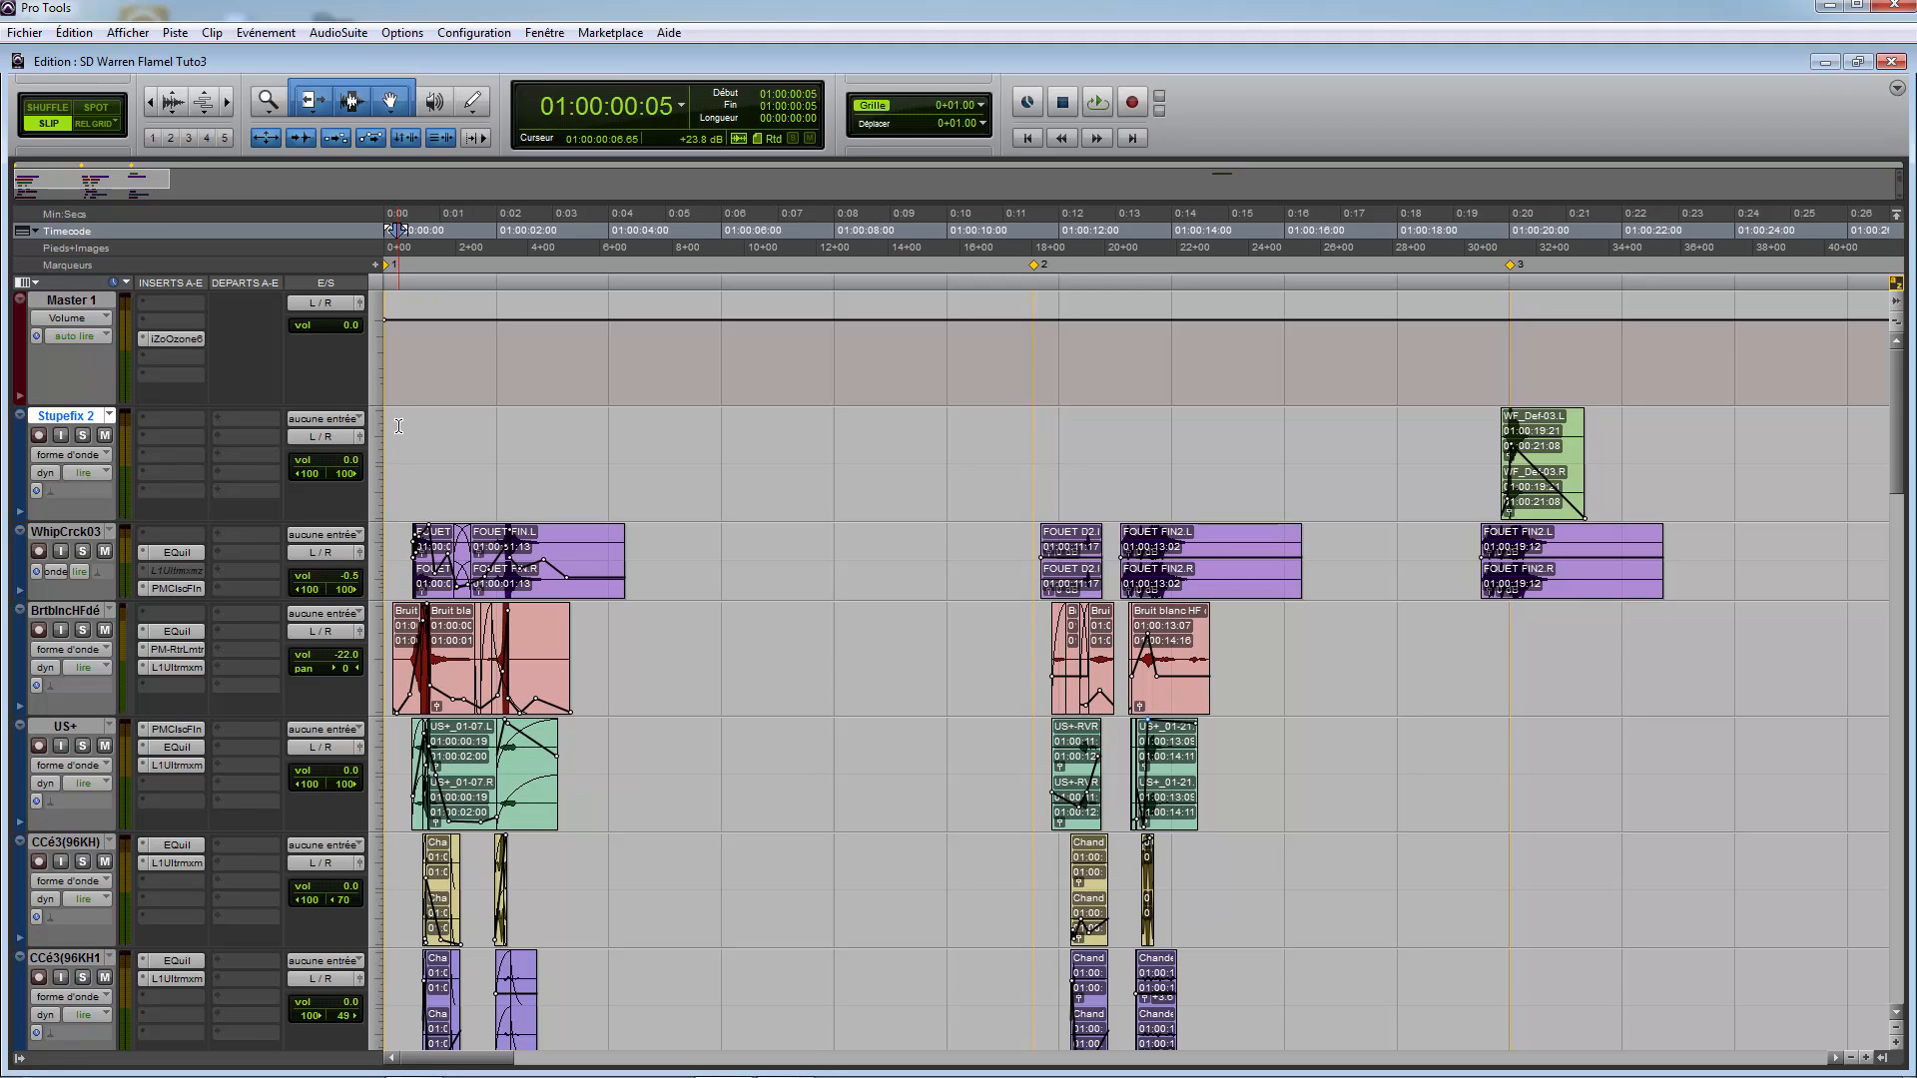
{"action": "key", "text": "t"}
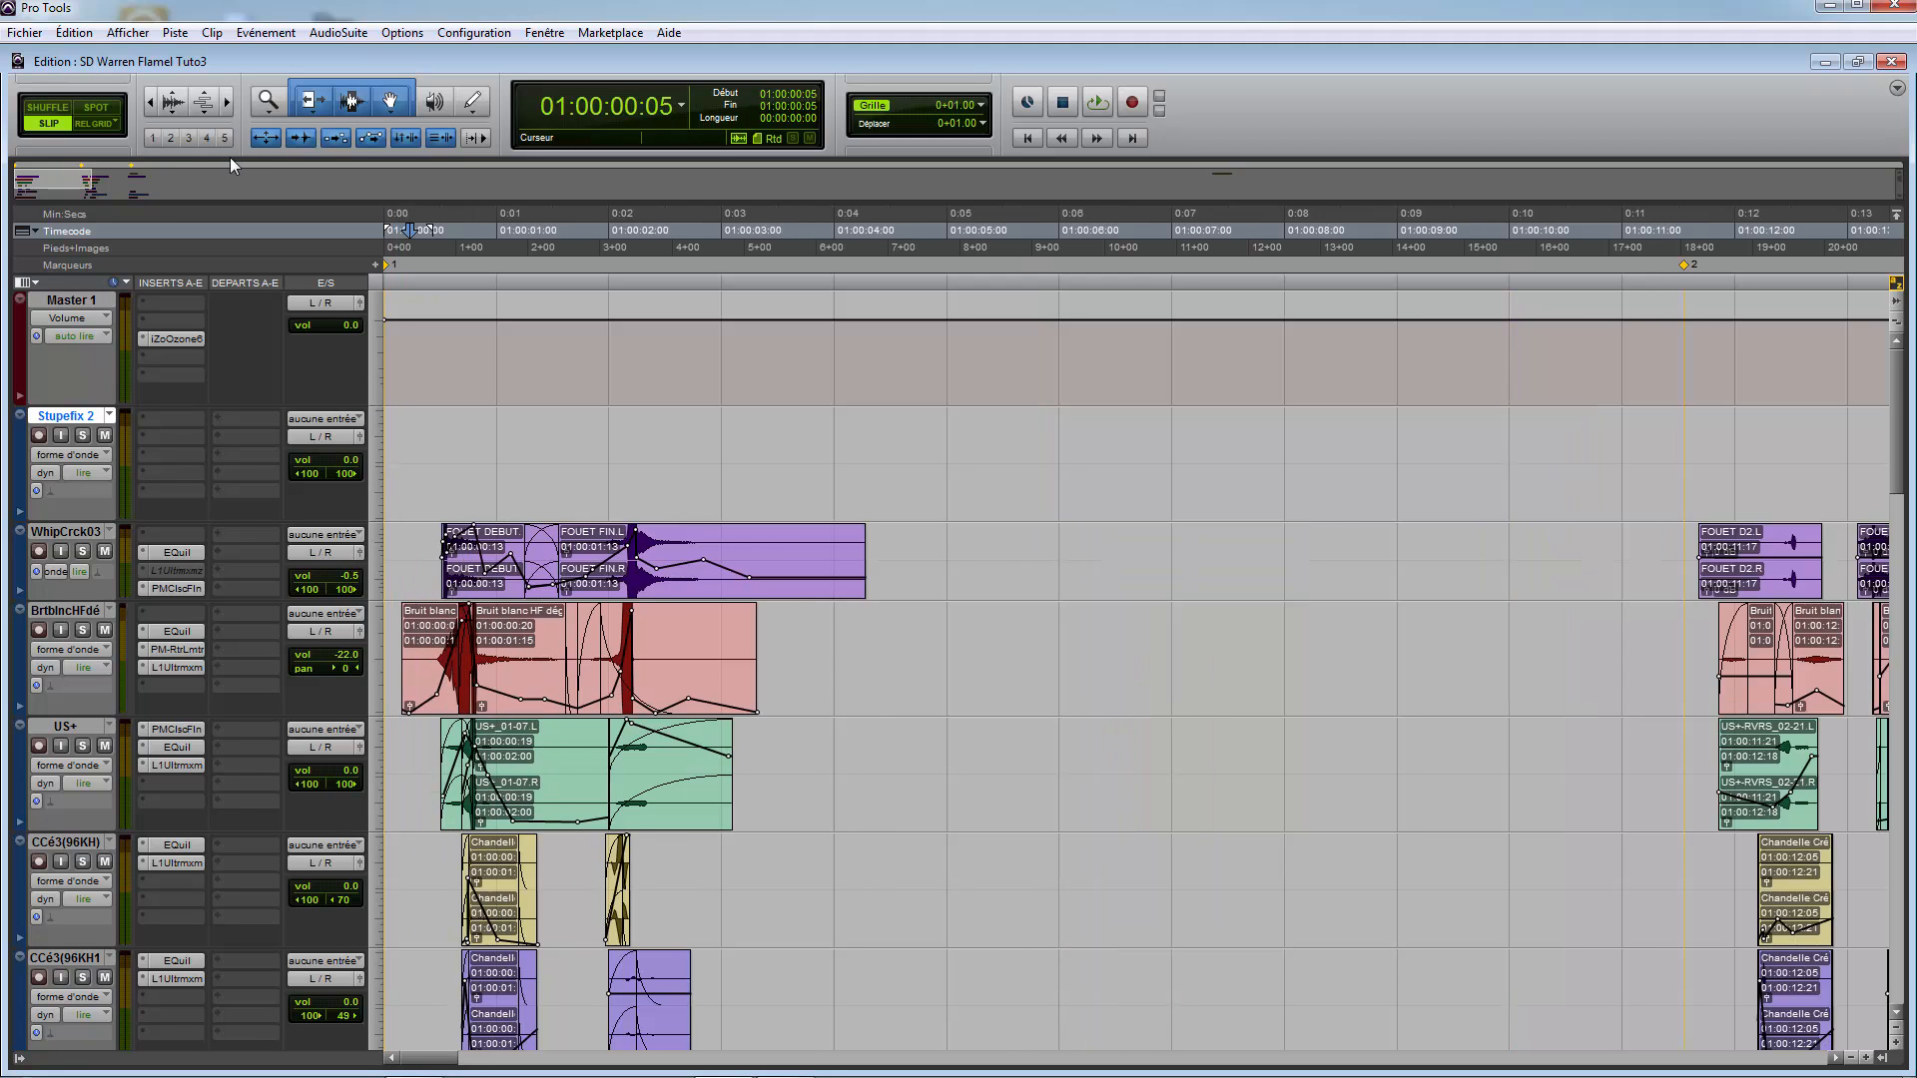
{"action": "key", "text": "t"}
{"action": "key", "text": "t"}
{"action": "left_click", "coordinate": [458, 422]}
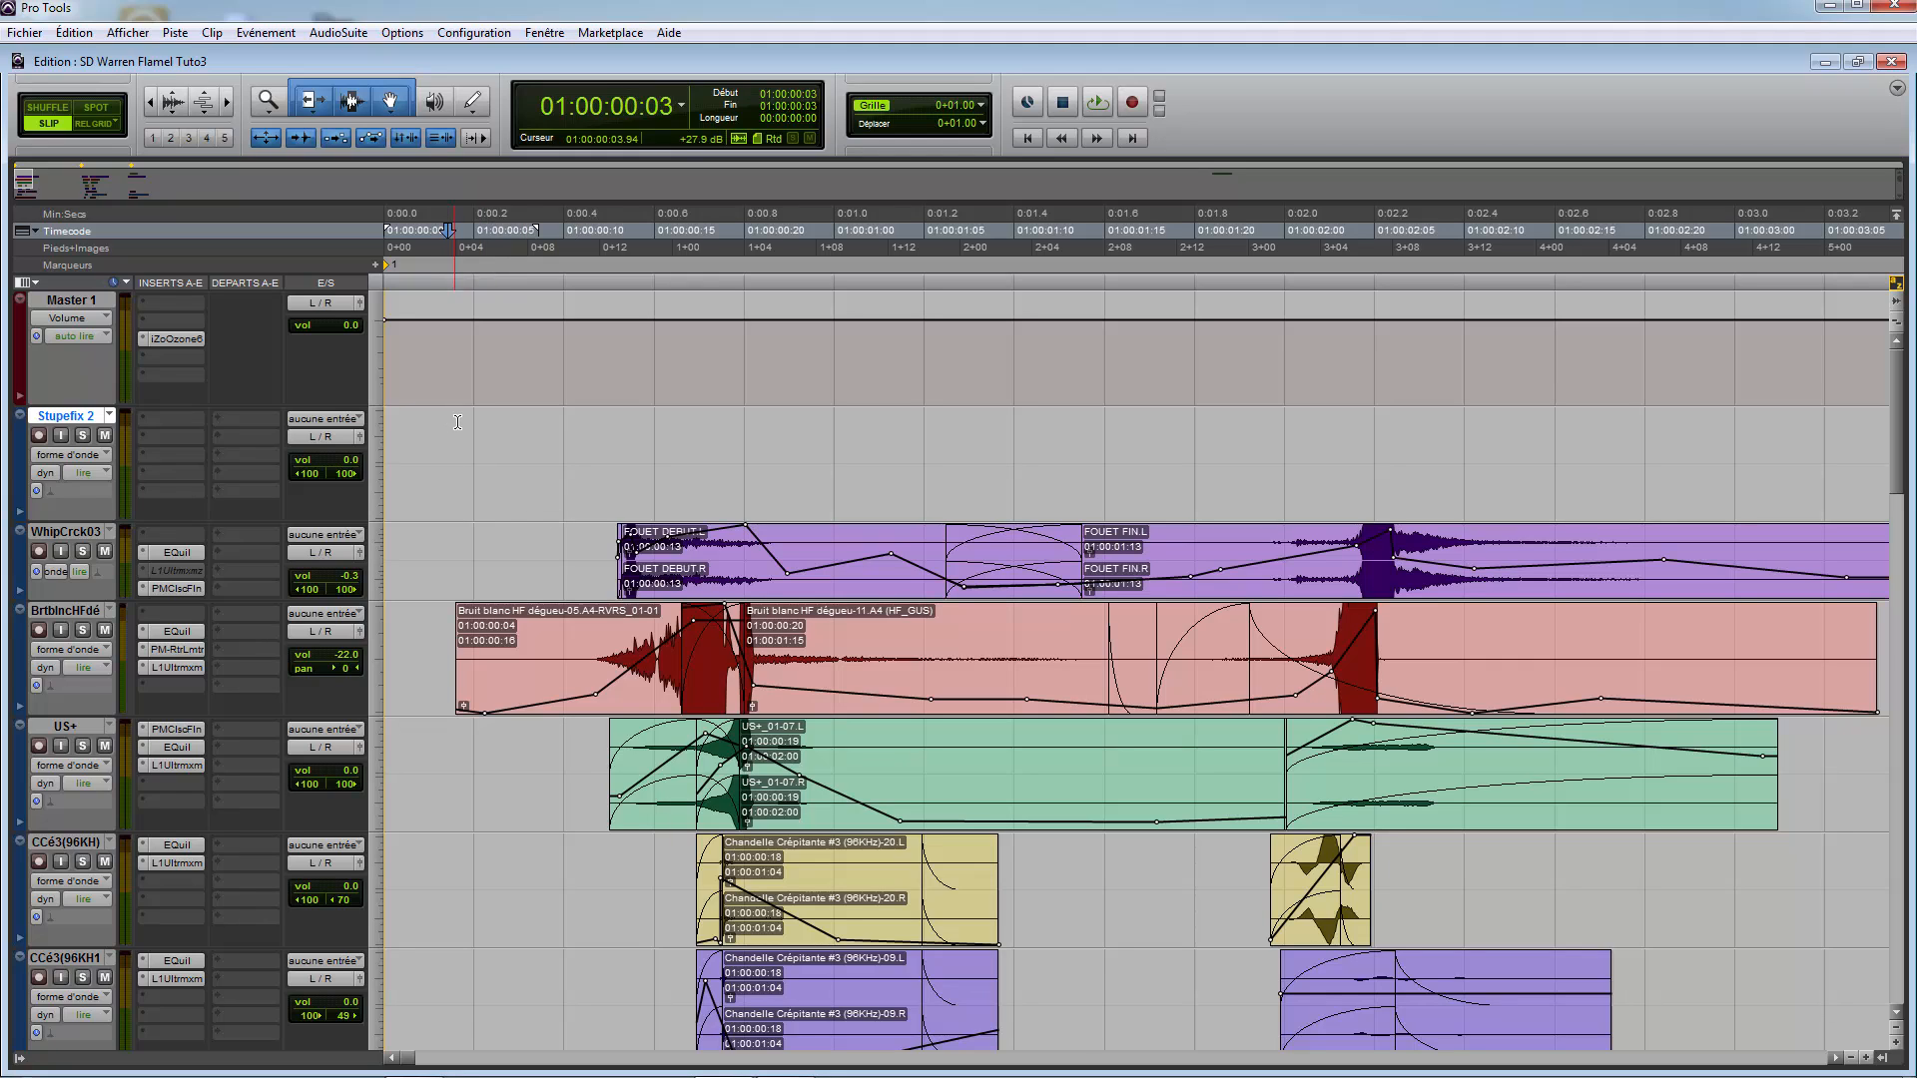
{"action": "left_click", "coordinate": [461, 433]}
{"action": "scroll", "coordinate": [461, 431], "scroll_direction": "down", "scroll_amount": 3}
{"action": "scroll", "coordinate": [597, 621], "scroll_direction": "down", "scroll_amount": 1}
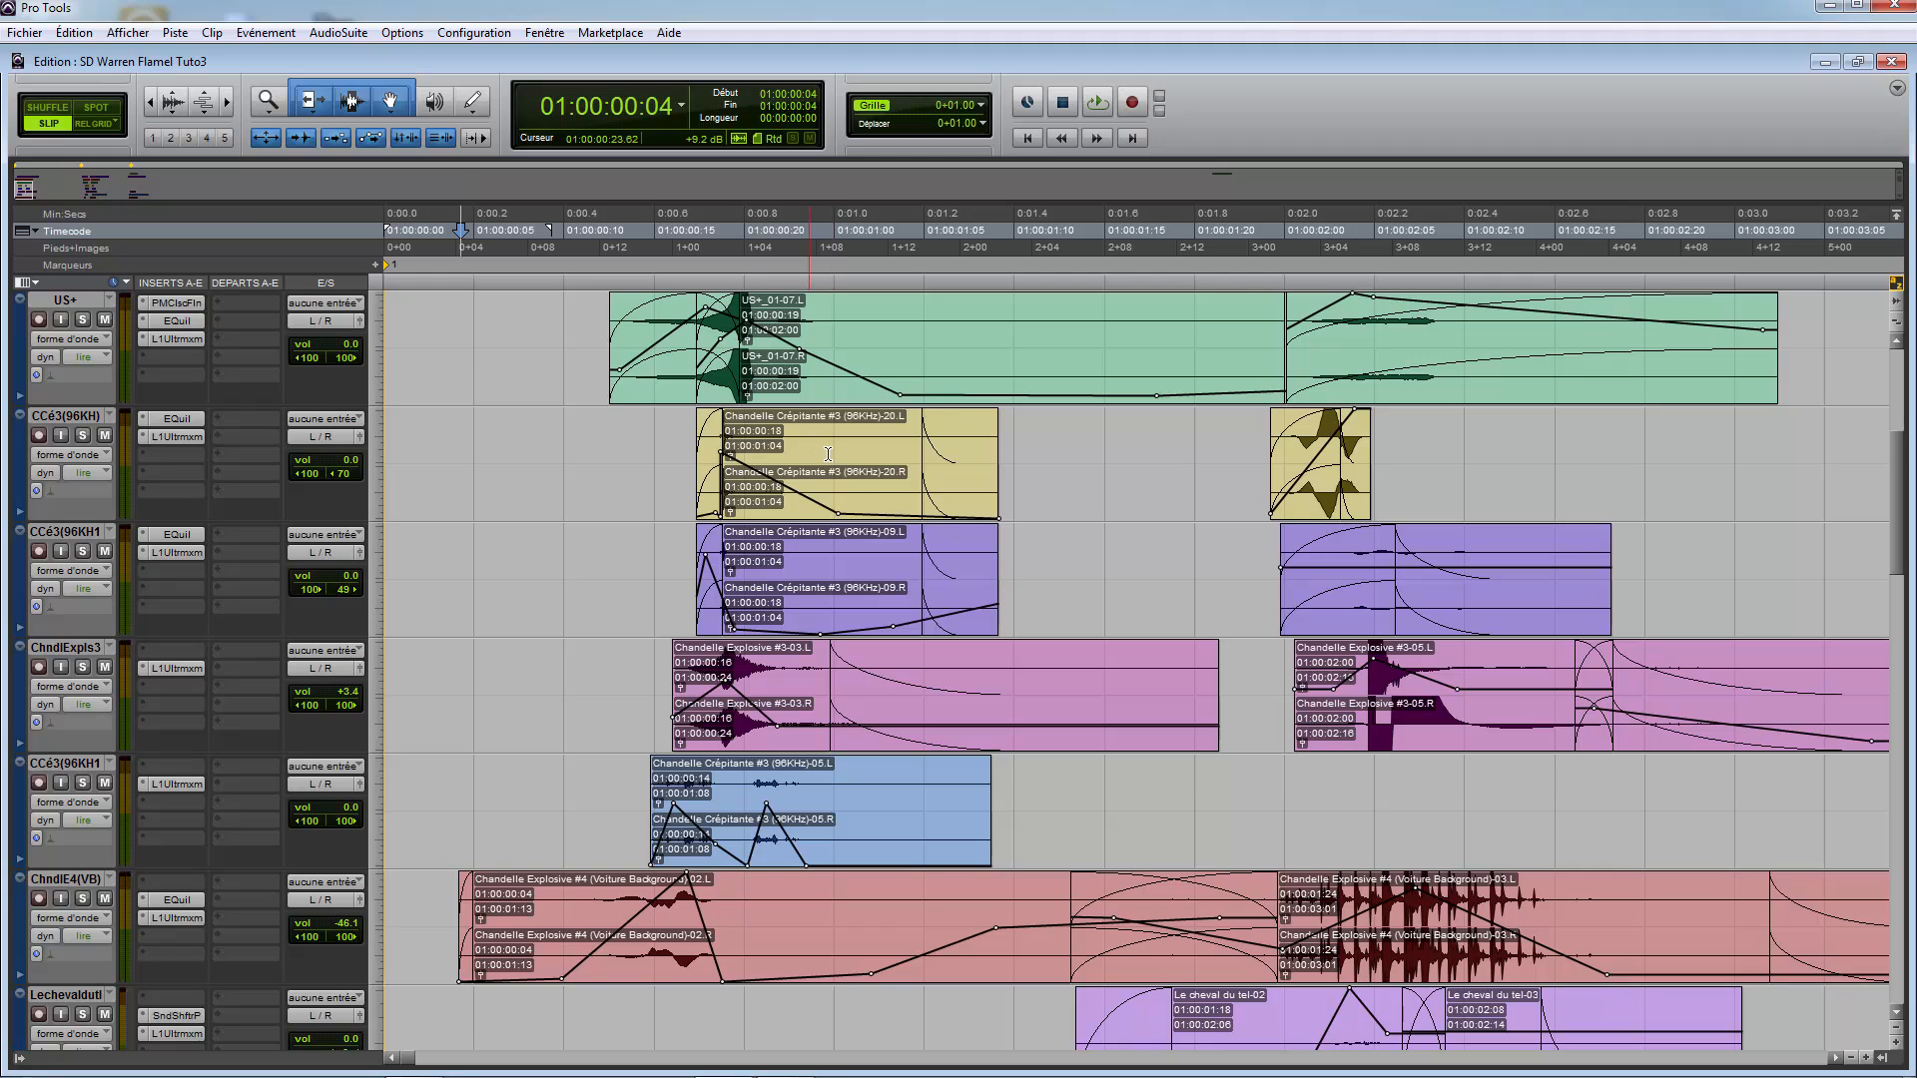
Step: Examine the layers around 01:00:02:04, from the Chandelle tracks down to the IPBVMPDVD and Piano tracks
{"action": "left_click", "coordinate": [1357, 793]}
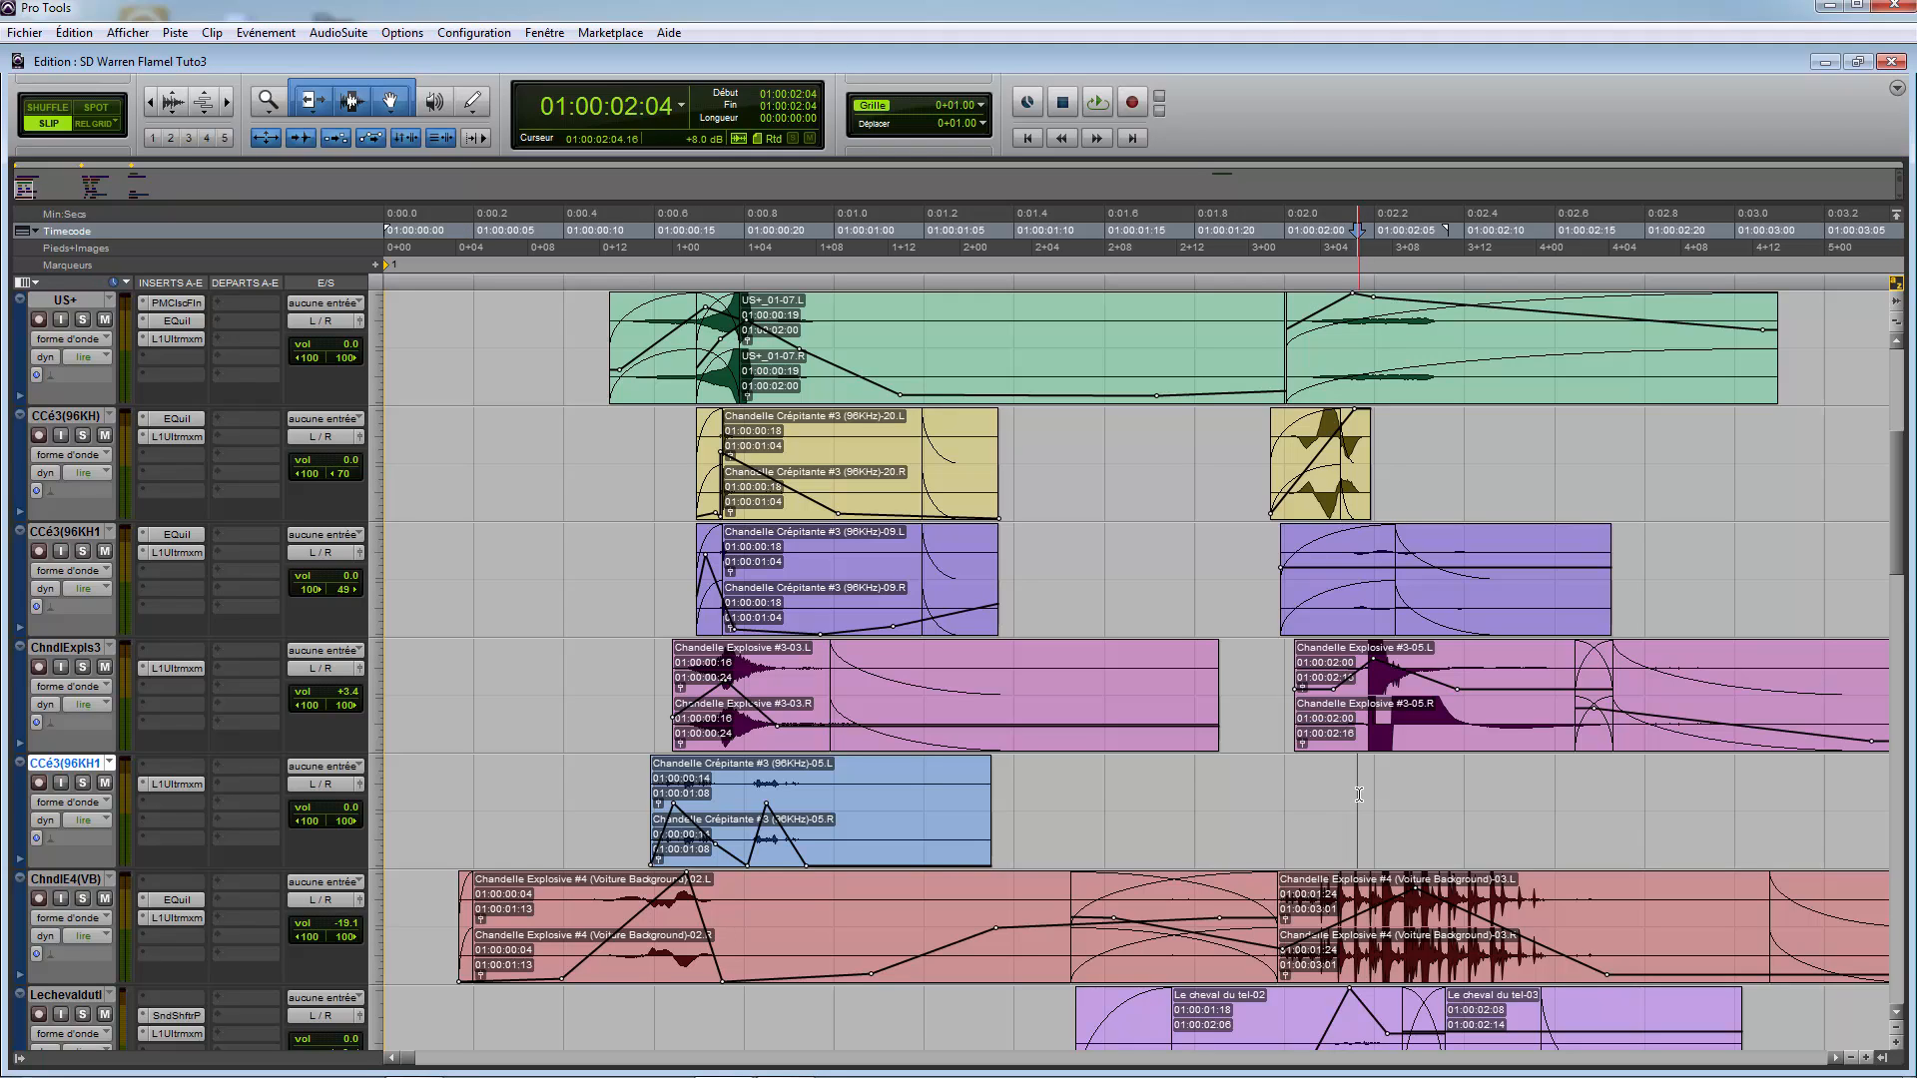
{"action": "scroll", "coordinate": [1359, 794], "scroll_direction": "down", "scroll_amount": 5}
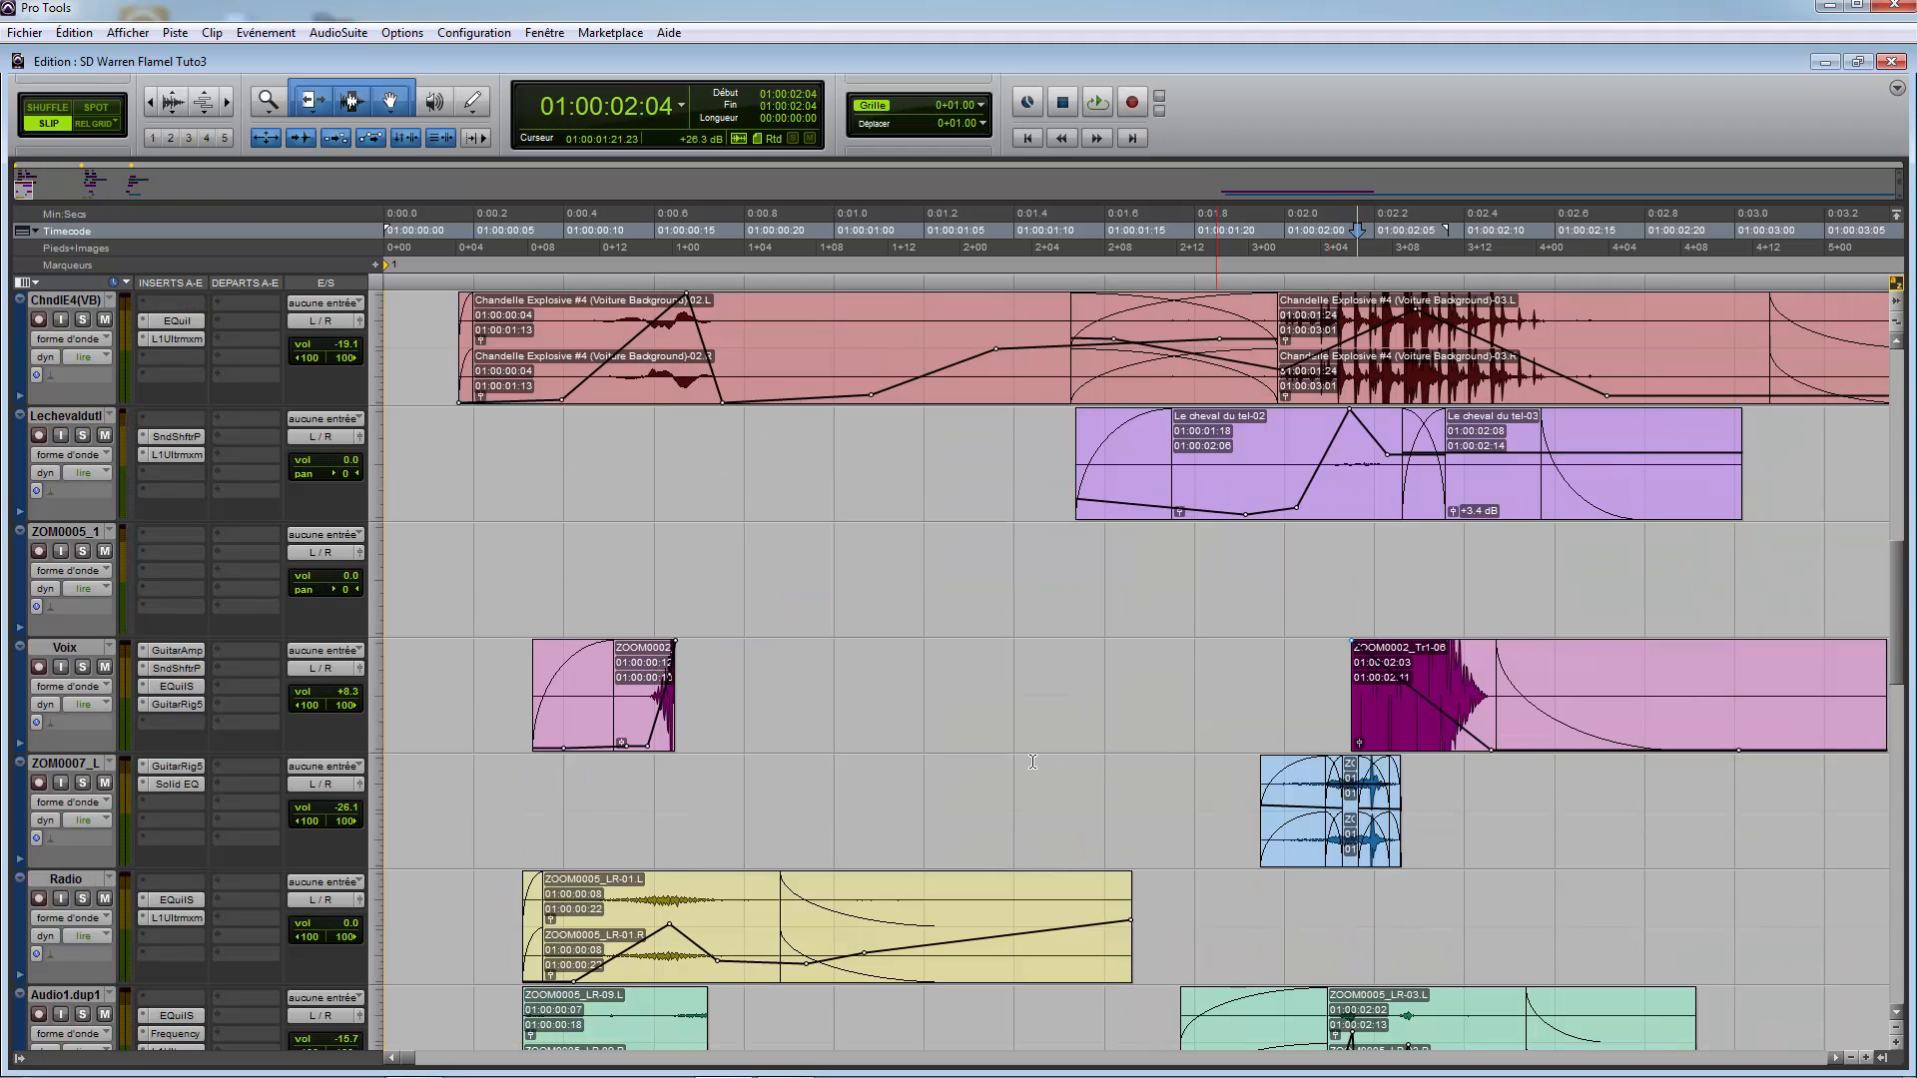
{"action": "scroll", "coordinate": [989, 711], "scroll_direction": "down", "scroll_amount": 4}
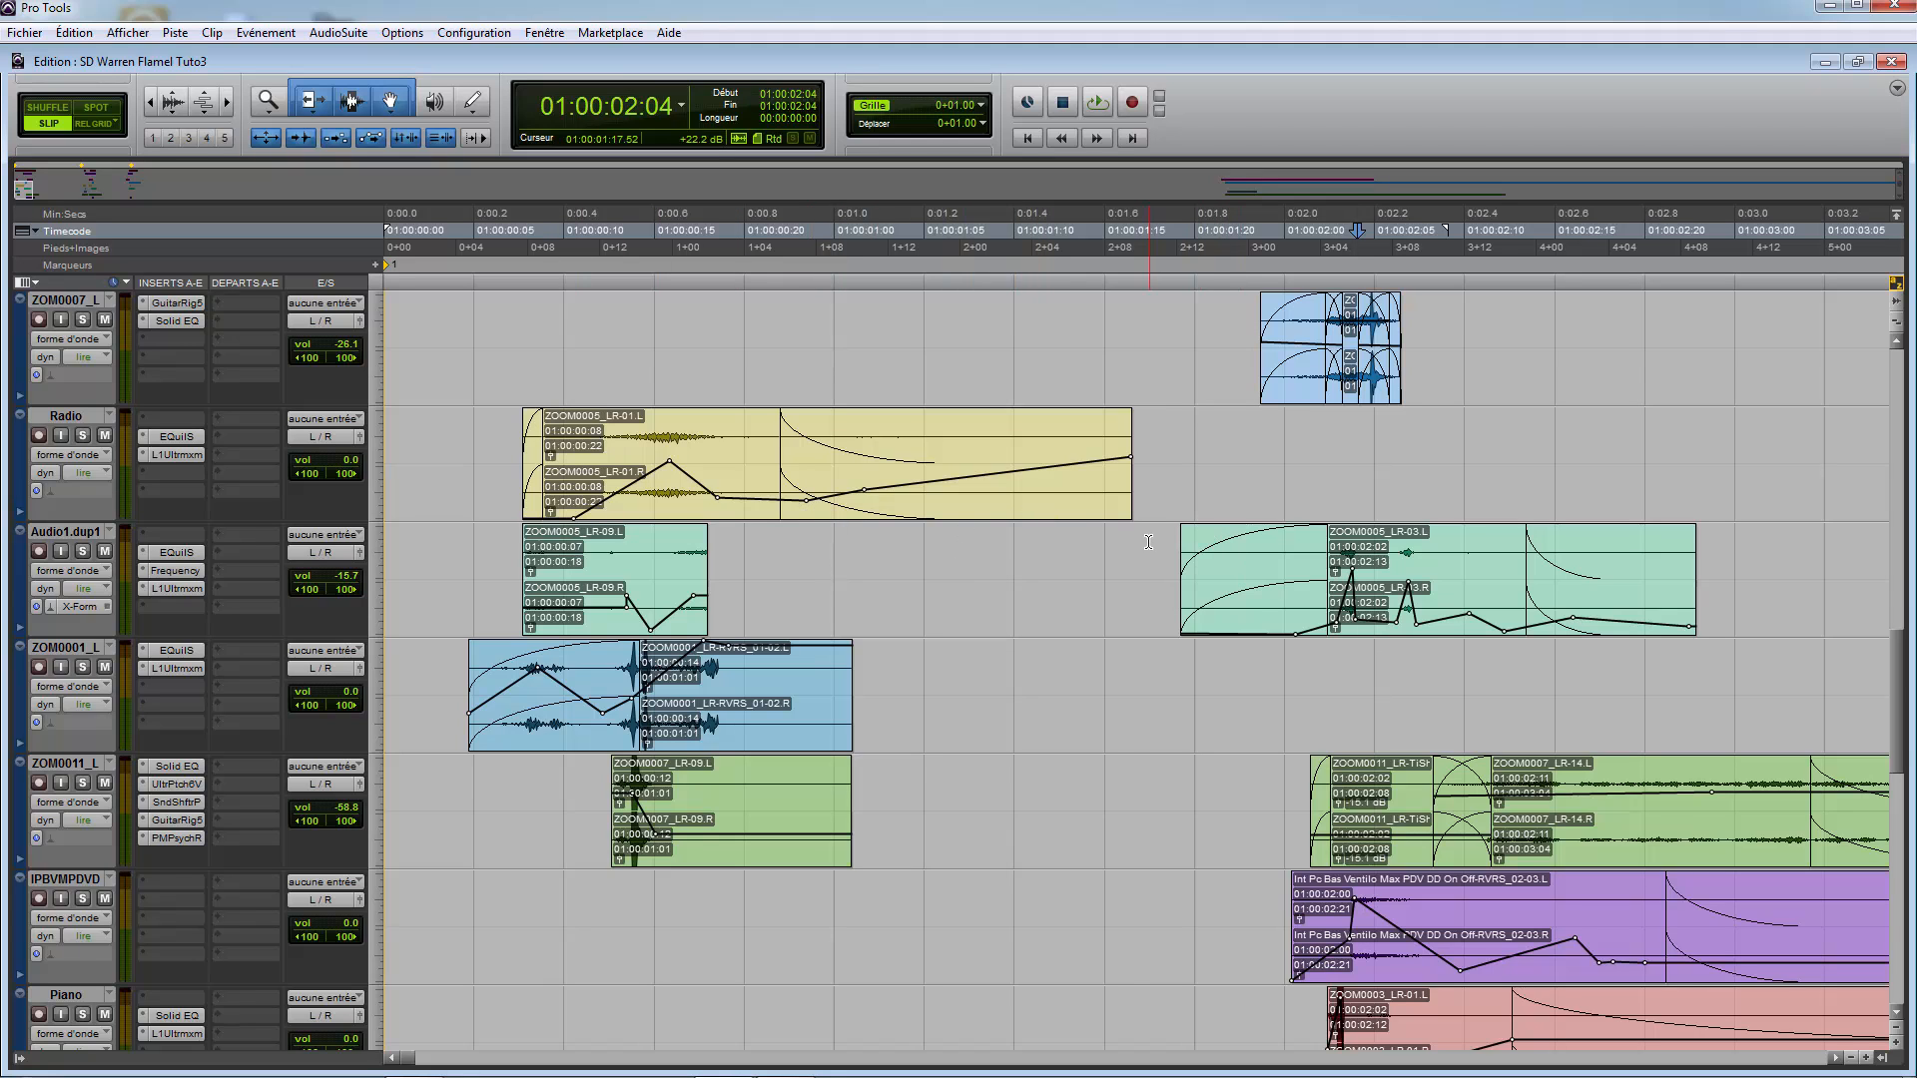
{"action": "scroll", "coordinate": [1090, 623], "scroll_direction": "up", "scroll_amount": 4}
{"action": "scroll", "coordinate": [1301, 597], "scroll_direction": "up", "scroll_amount": 3}
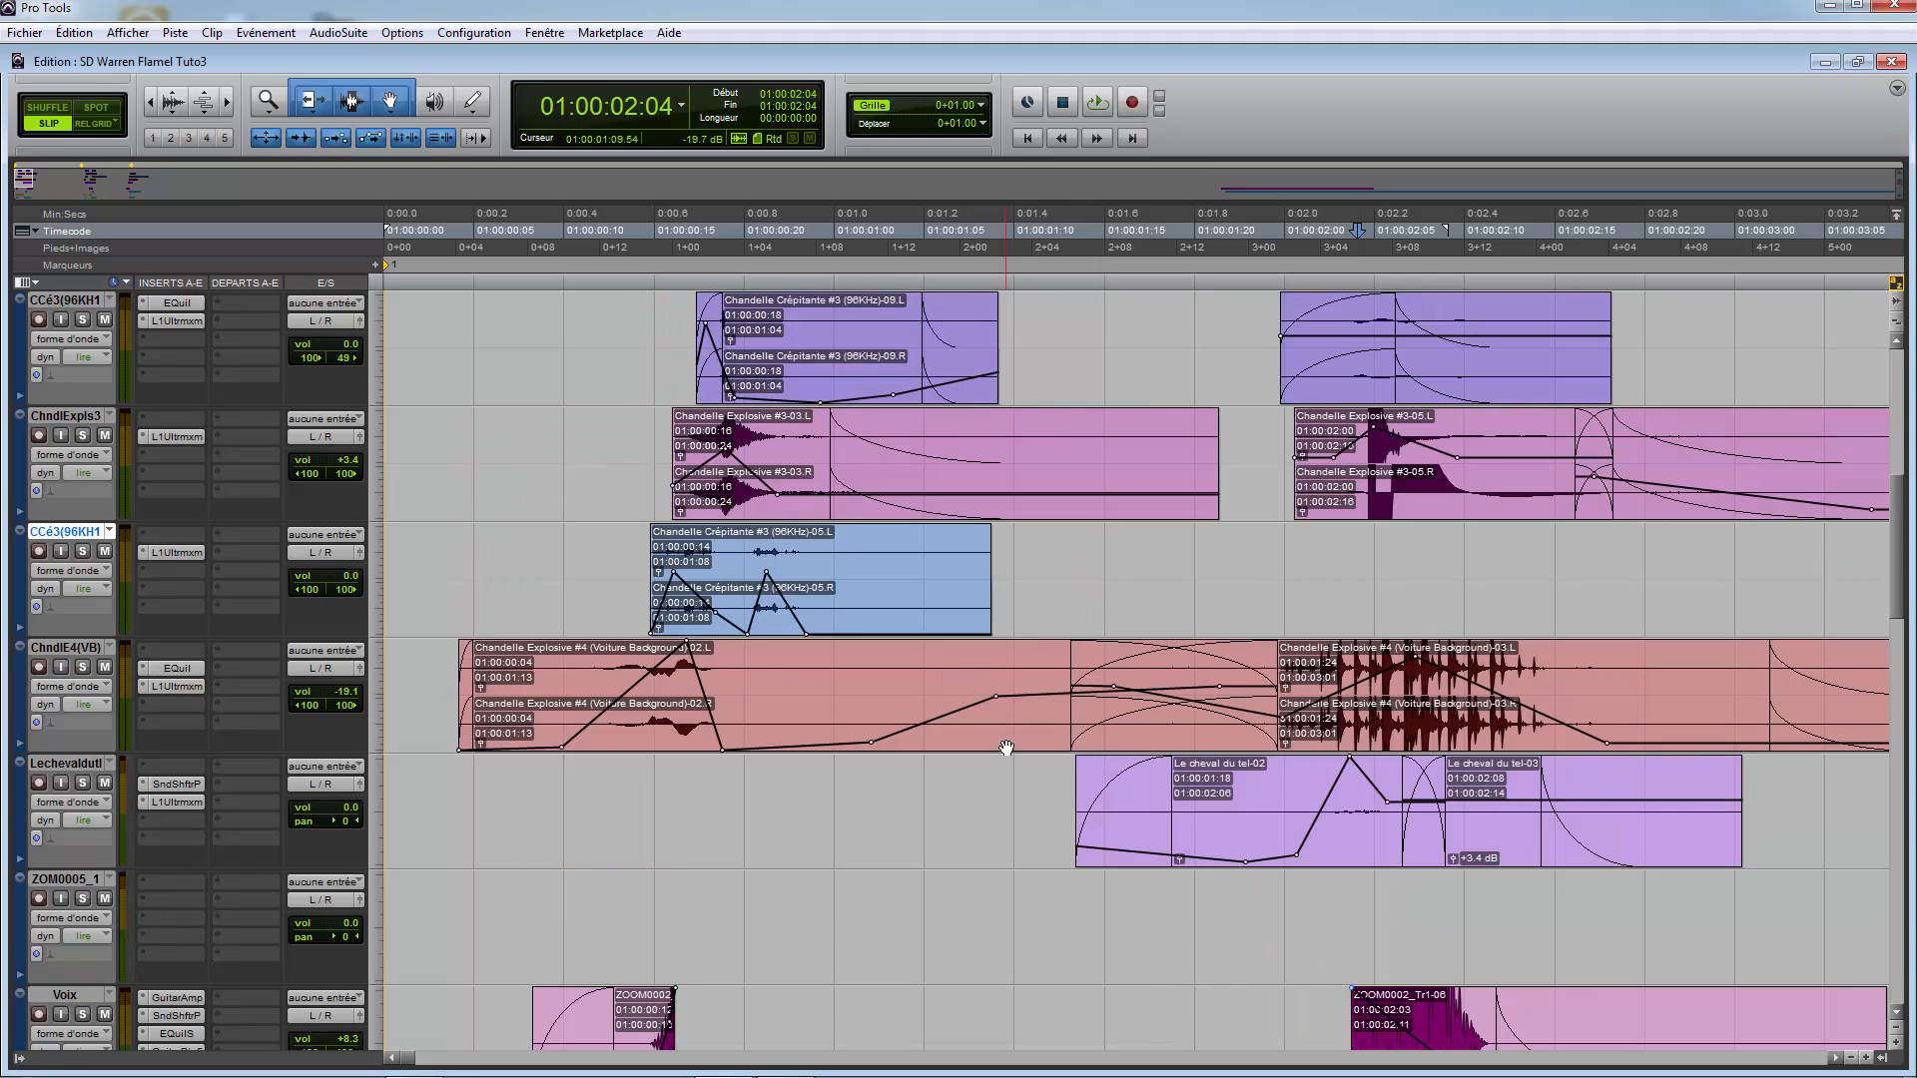
Step: Select the range 01:00:01:10 to 01:00:03:01 covering both Le cheval du tel clips on their track
{"action": "left_click_drag", "start_coordinate": [1016, 799], "coordinate": [1767, 804]}
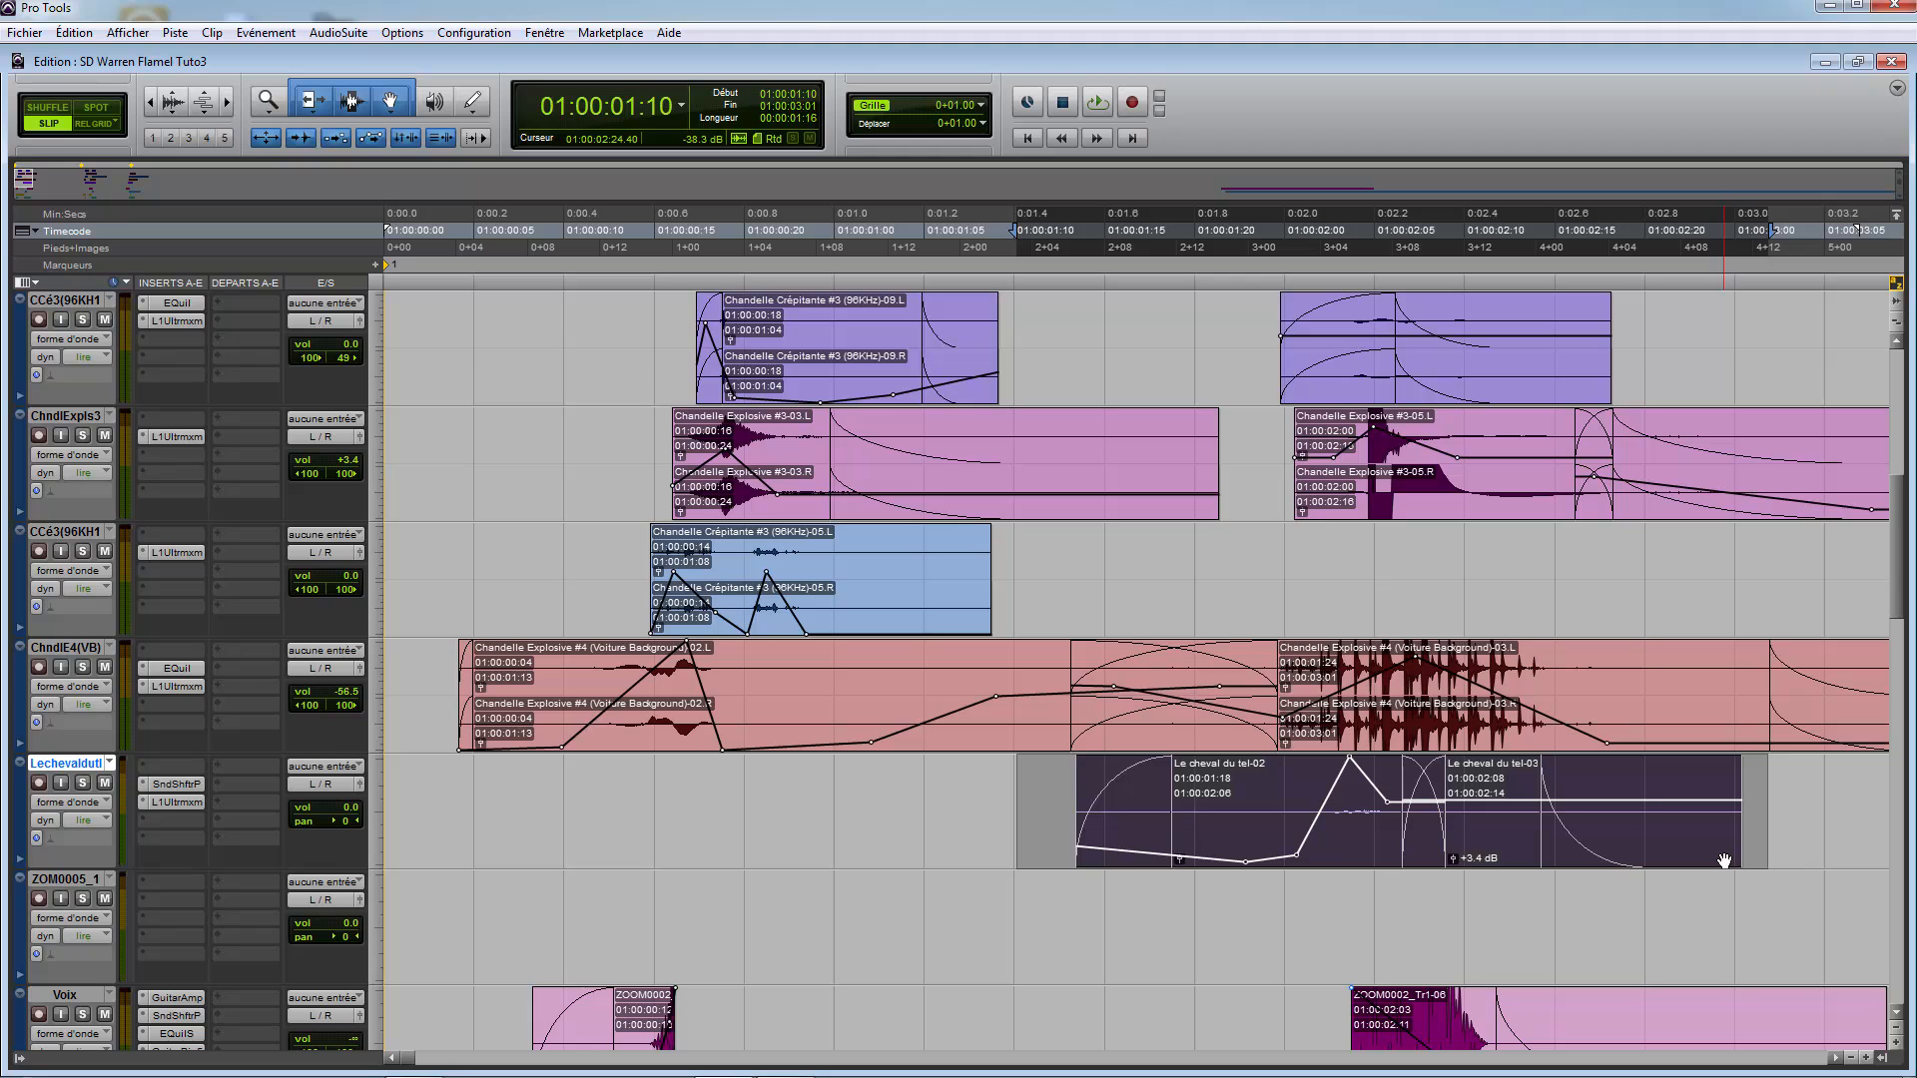
{"action": "scroll", "coordinate": [1348, 737], "scroll_direction": "up", "scroll_amount": 2}
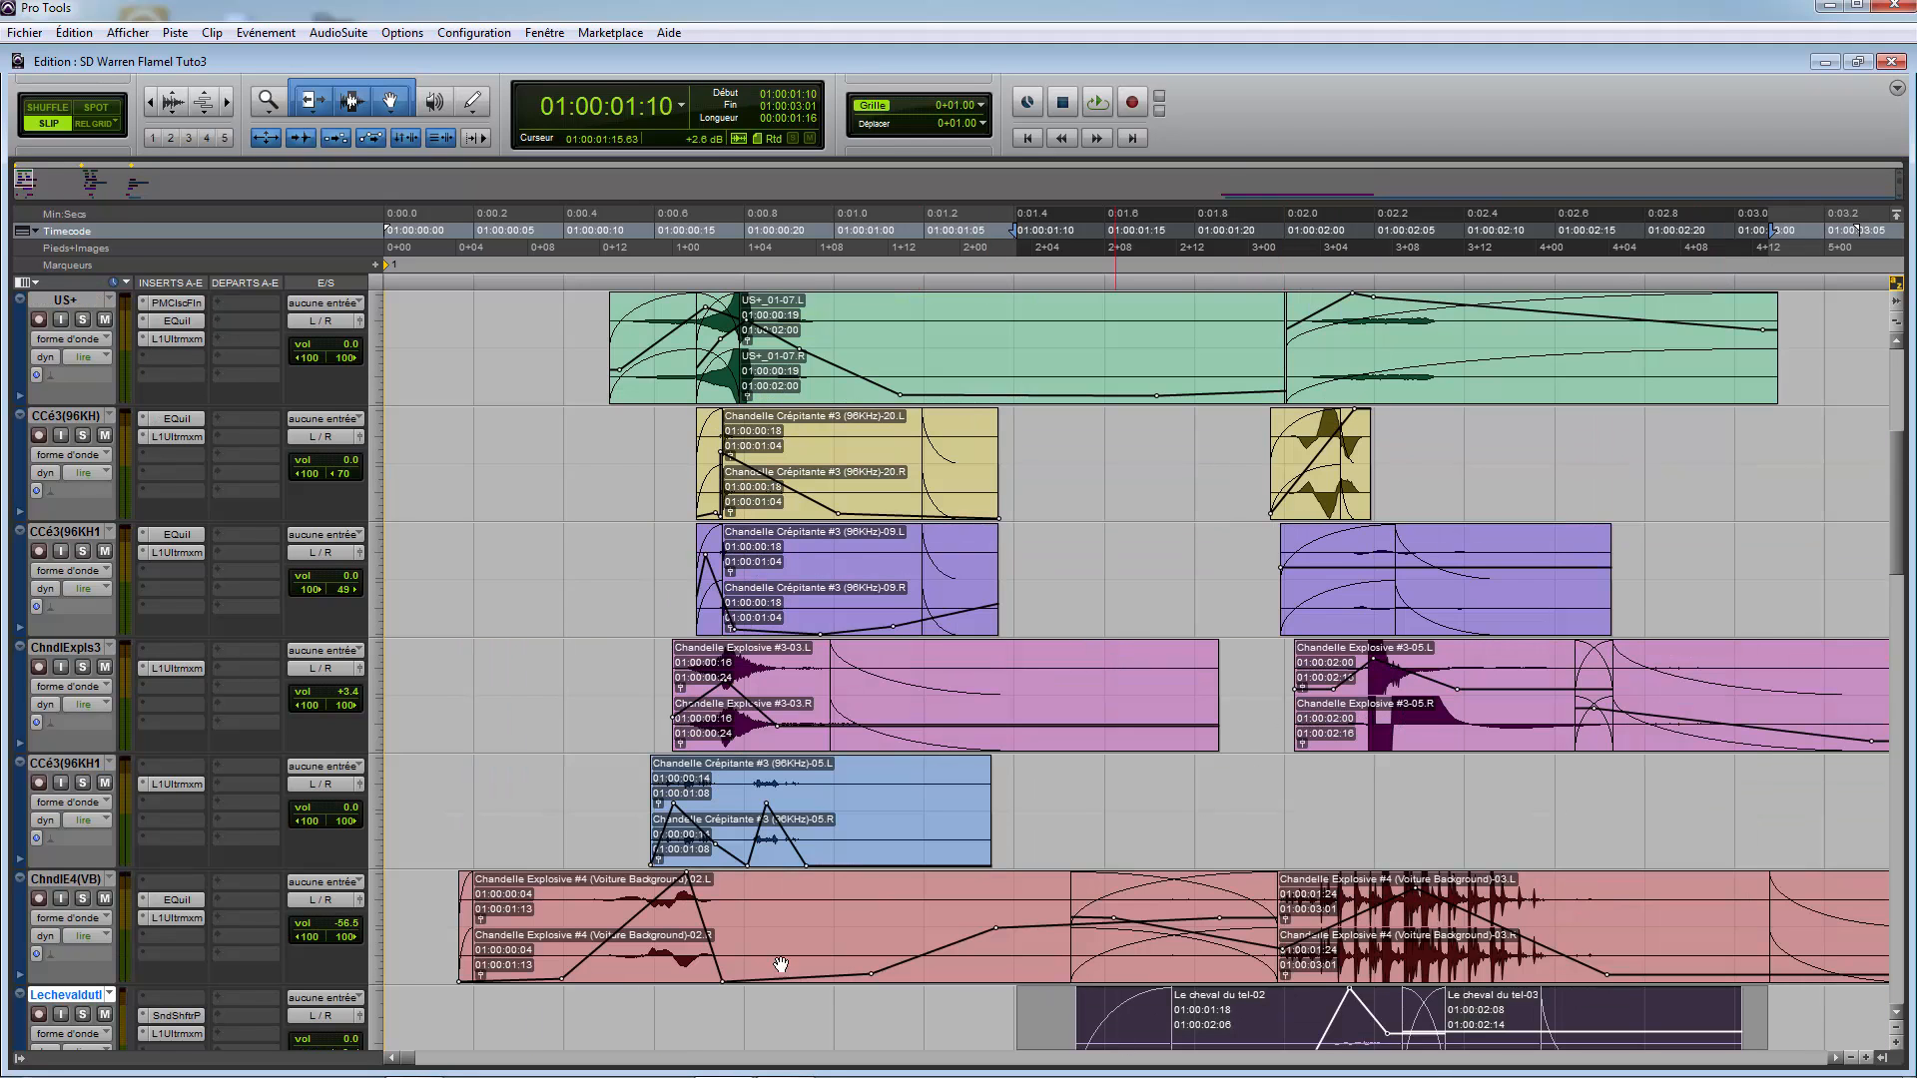
{"action": "scroll", "coordinate": [959, 714], "scroll_direction": "down", "scroll_amount": 4}
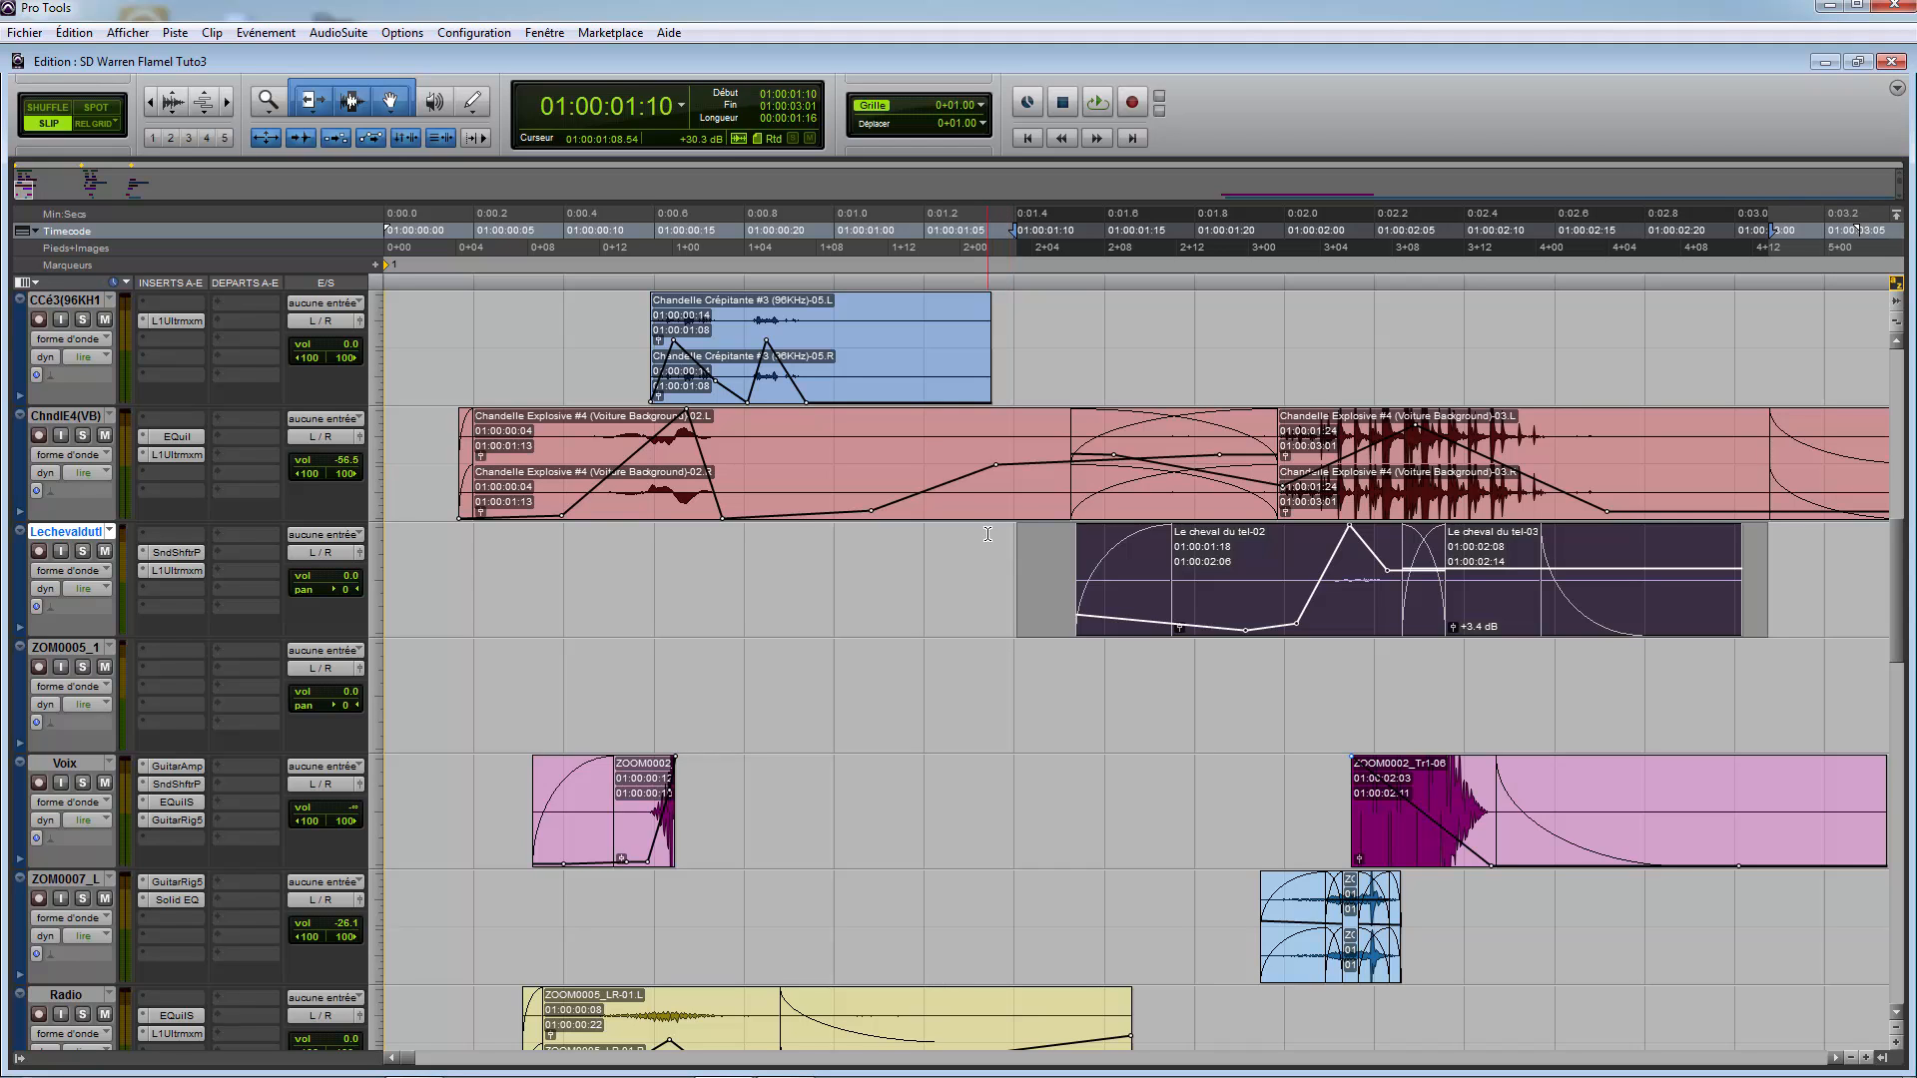
Step: Highlight the opening part of the first Papier a bulle clip on the Papierabulle track, then clear the selection
{"action": "scroll", "coordinate": [769, 557], "scroll_direction": "down", "scroll_amount": 5}
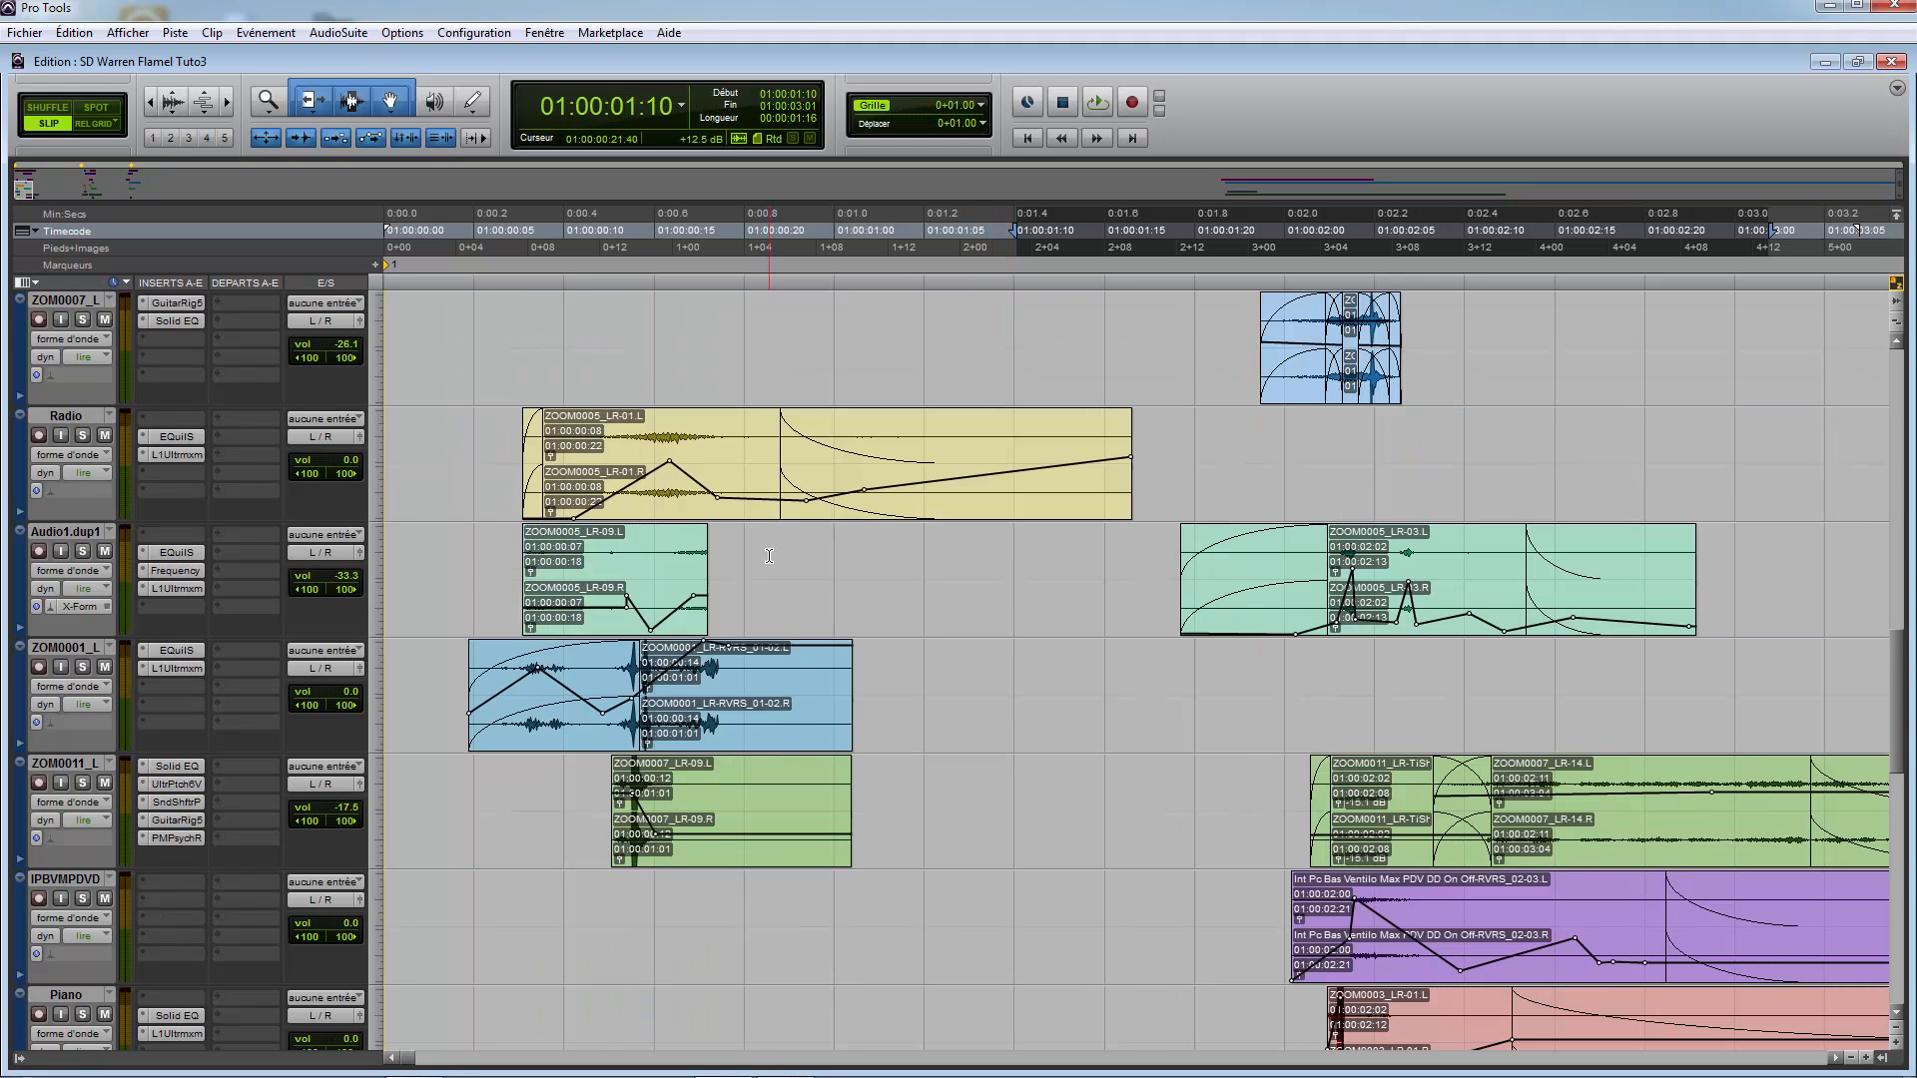
{"action": "scroll", "coordinate": [769, 556], "scroll_direction": "down", "scroll_amount": 10}
{"action": "scroll", "coordinate": [943, 630], "scroll_direction": "down", "scroll_amount": 1}
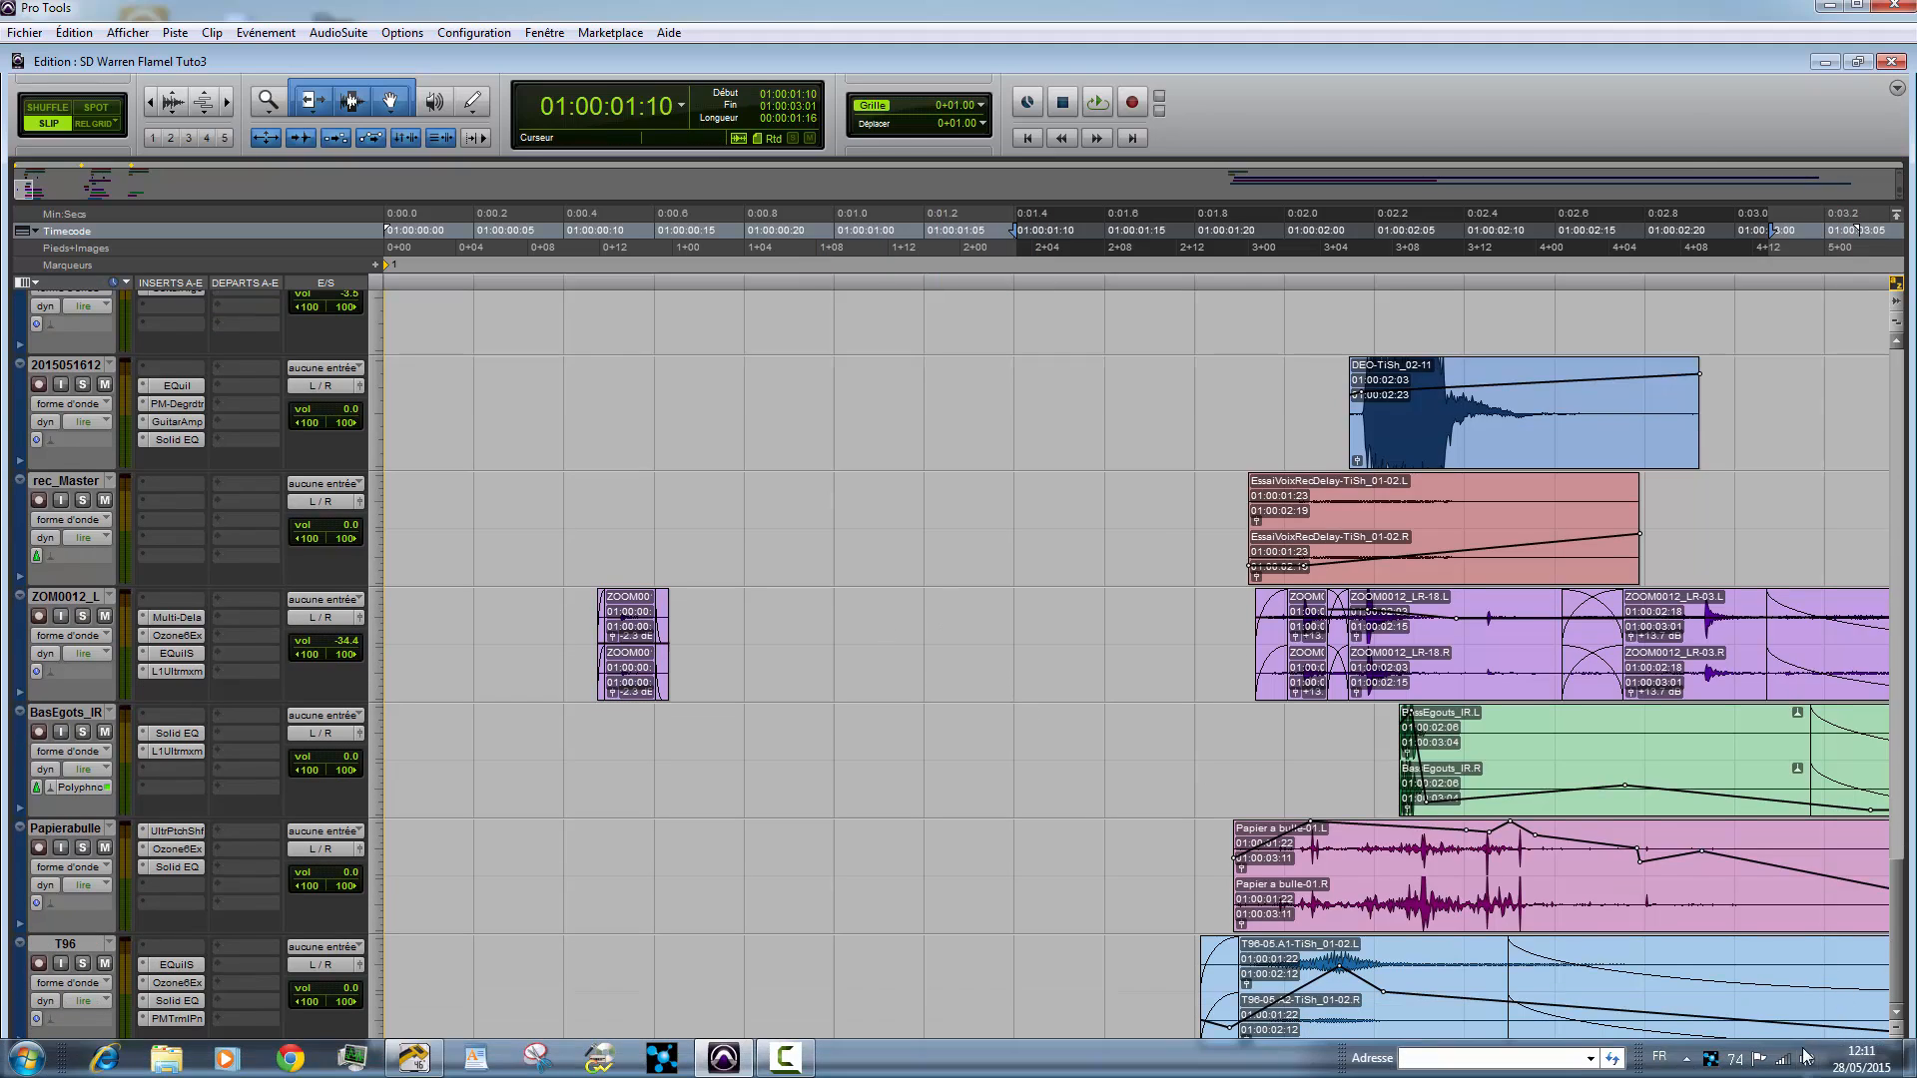
{"action": "left_click", "coordinate": [1827, 1057]}
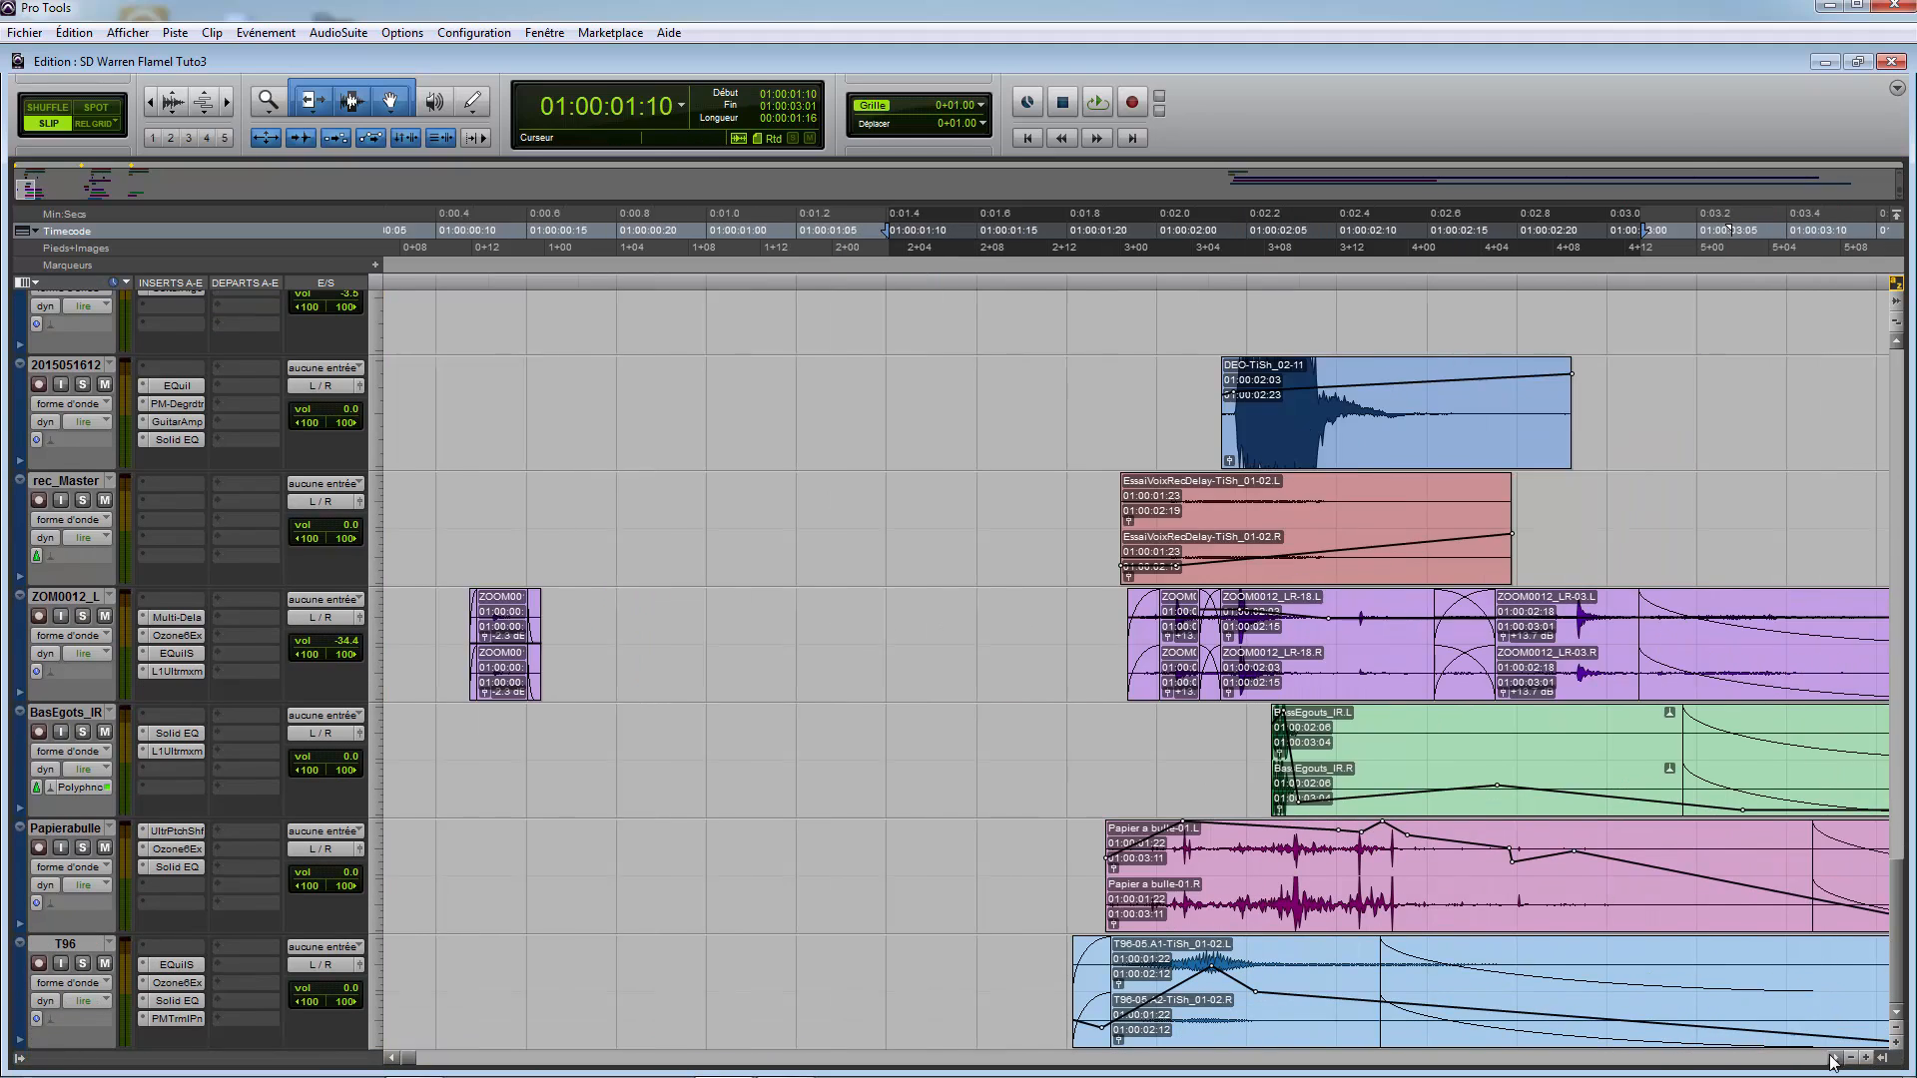
{"action": "left_click_drag", "start_coordinate": [801, 854], "coordinate": [1414, 876]}
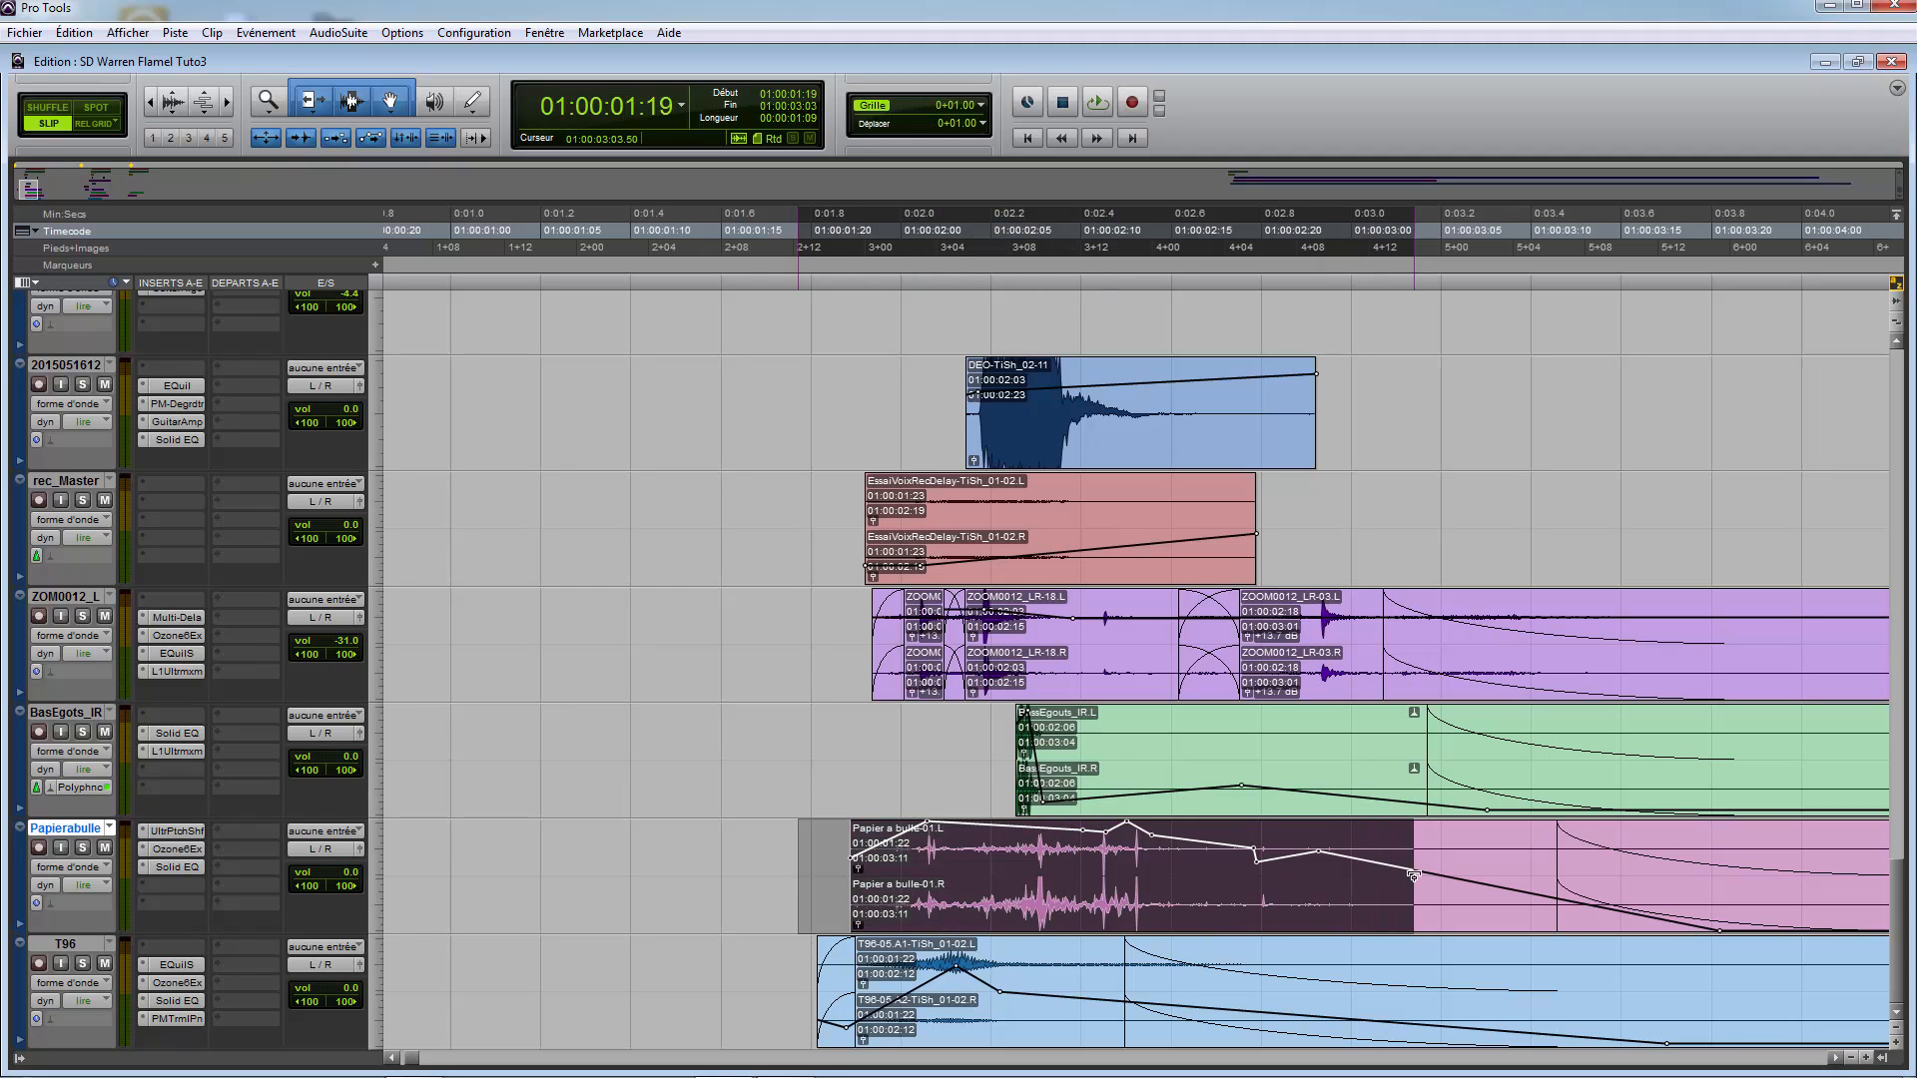
{"action": "left_click", "coordinate": [761, 834]}
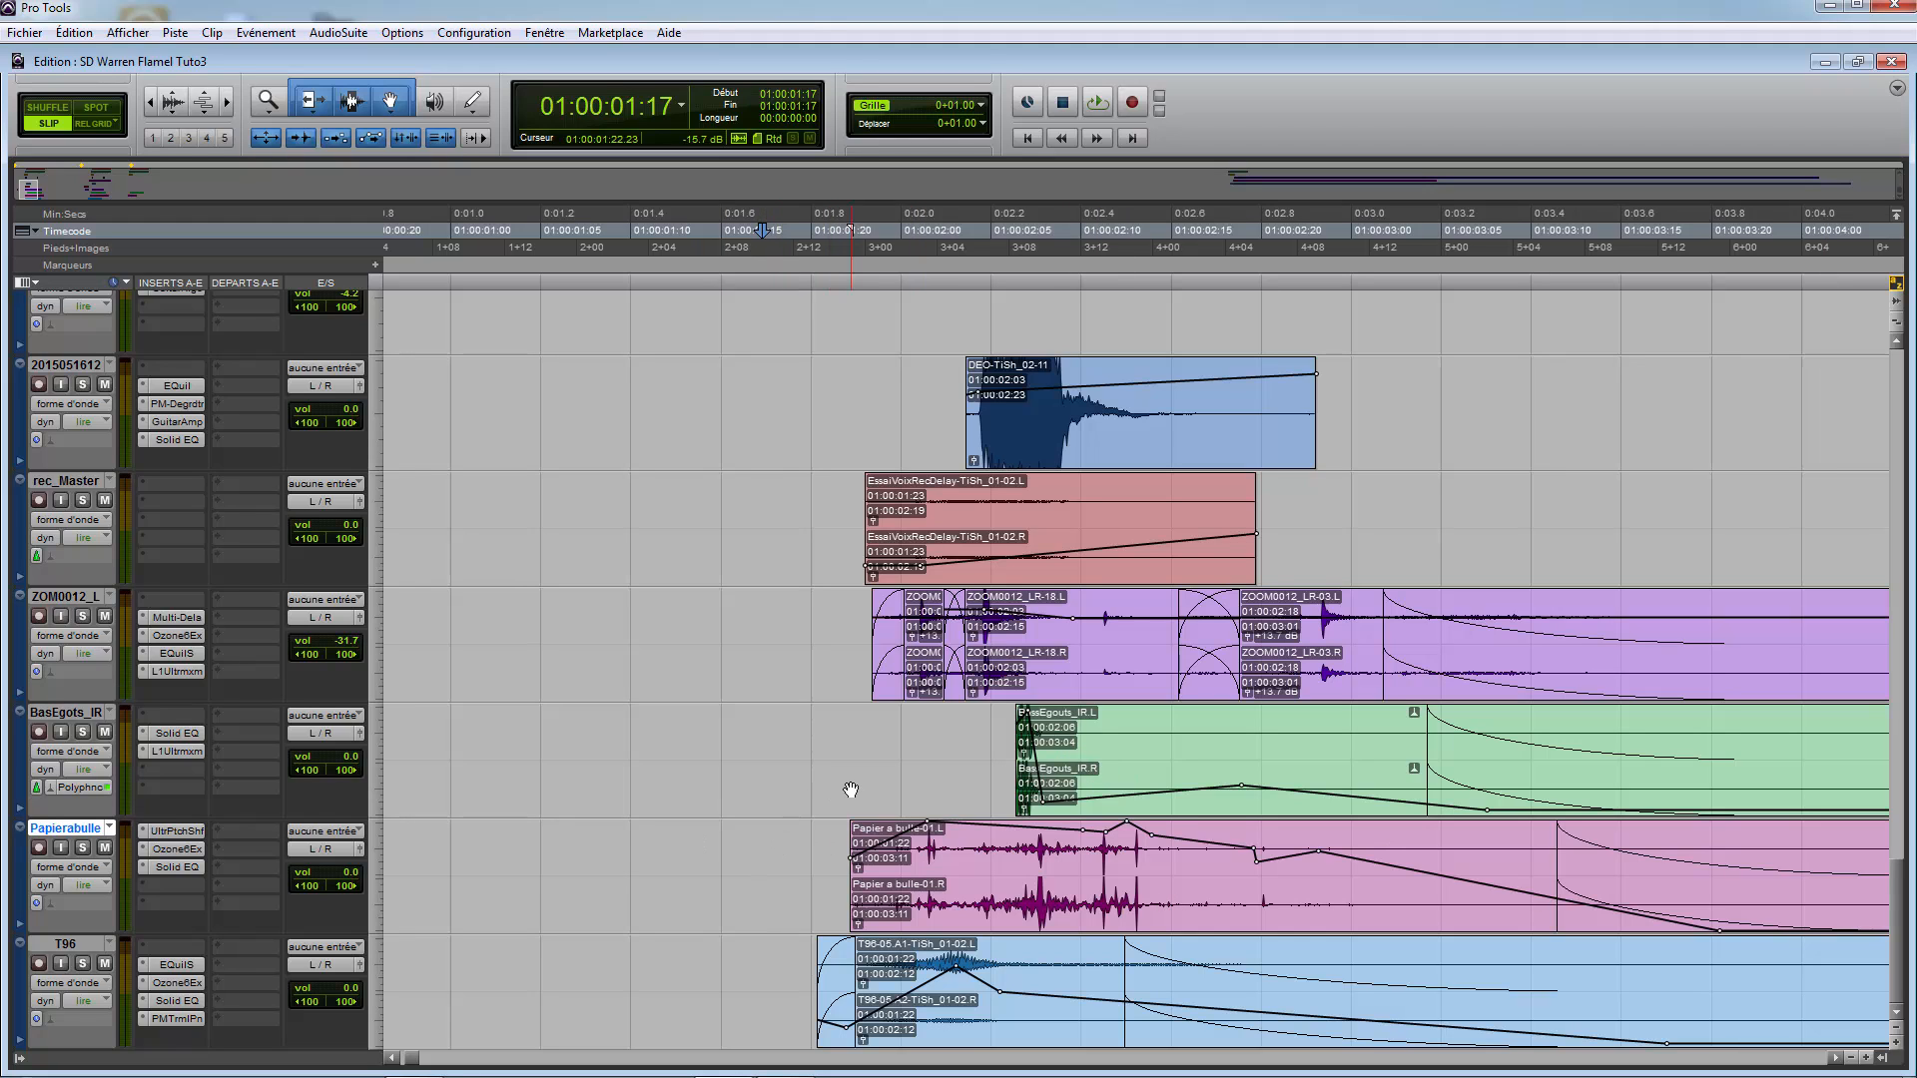
Step: Highlight the first BasEgouts_IR clip on its track, from 01:00:02:05 to 01:00:04:20, then clear the selection
{"action": "key", "text": "r"}
{"action": "key", "text": "r"}
{"action": "key", "text": "r"}
{"action": "key", "text": "r"}
{"action": "key", "text": "r"}
{"action": "key", "text": "r"}
{"action": "key", "text": "r"}
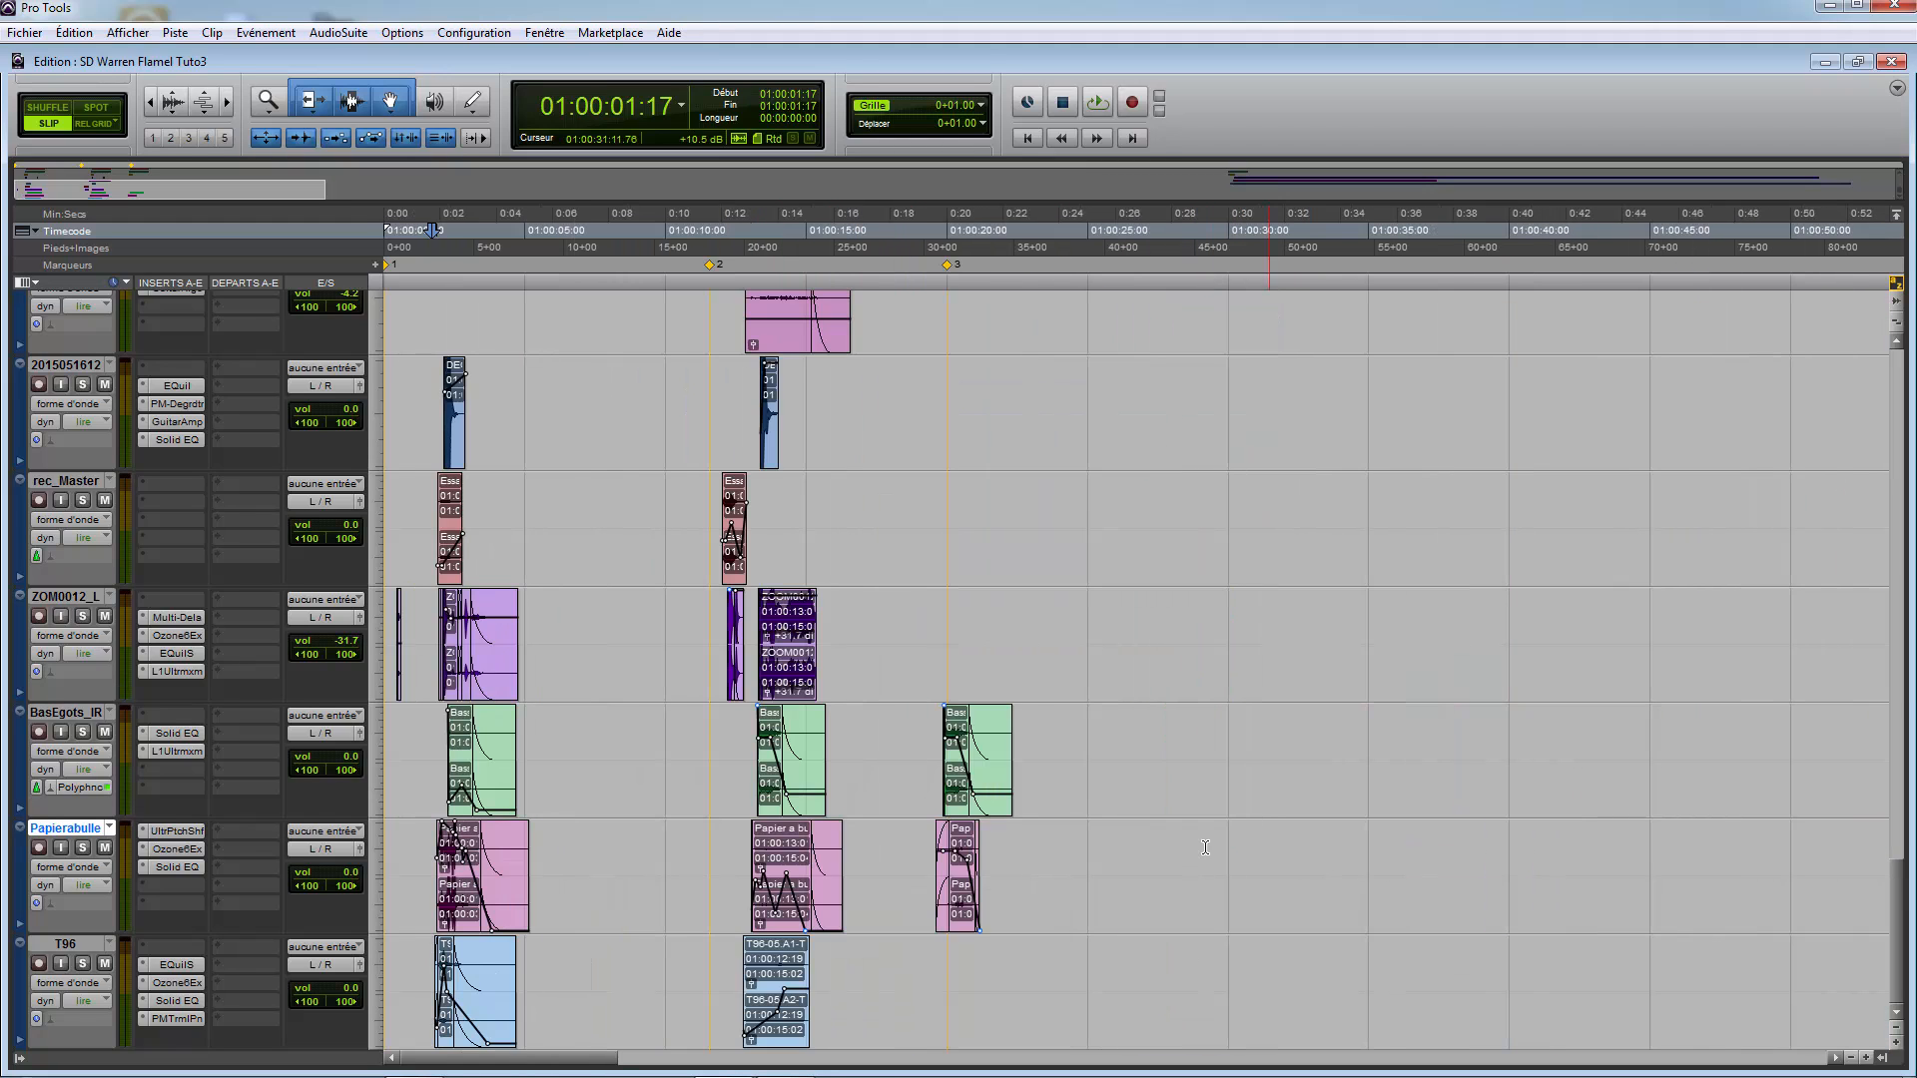
{"action": "key", "text": "t"}
{"action": "key", "text": "t"}
{"action": "key", "text": "t"}
{"action": "key", "text": "t"}
{"action": "key", "text": "t"}
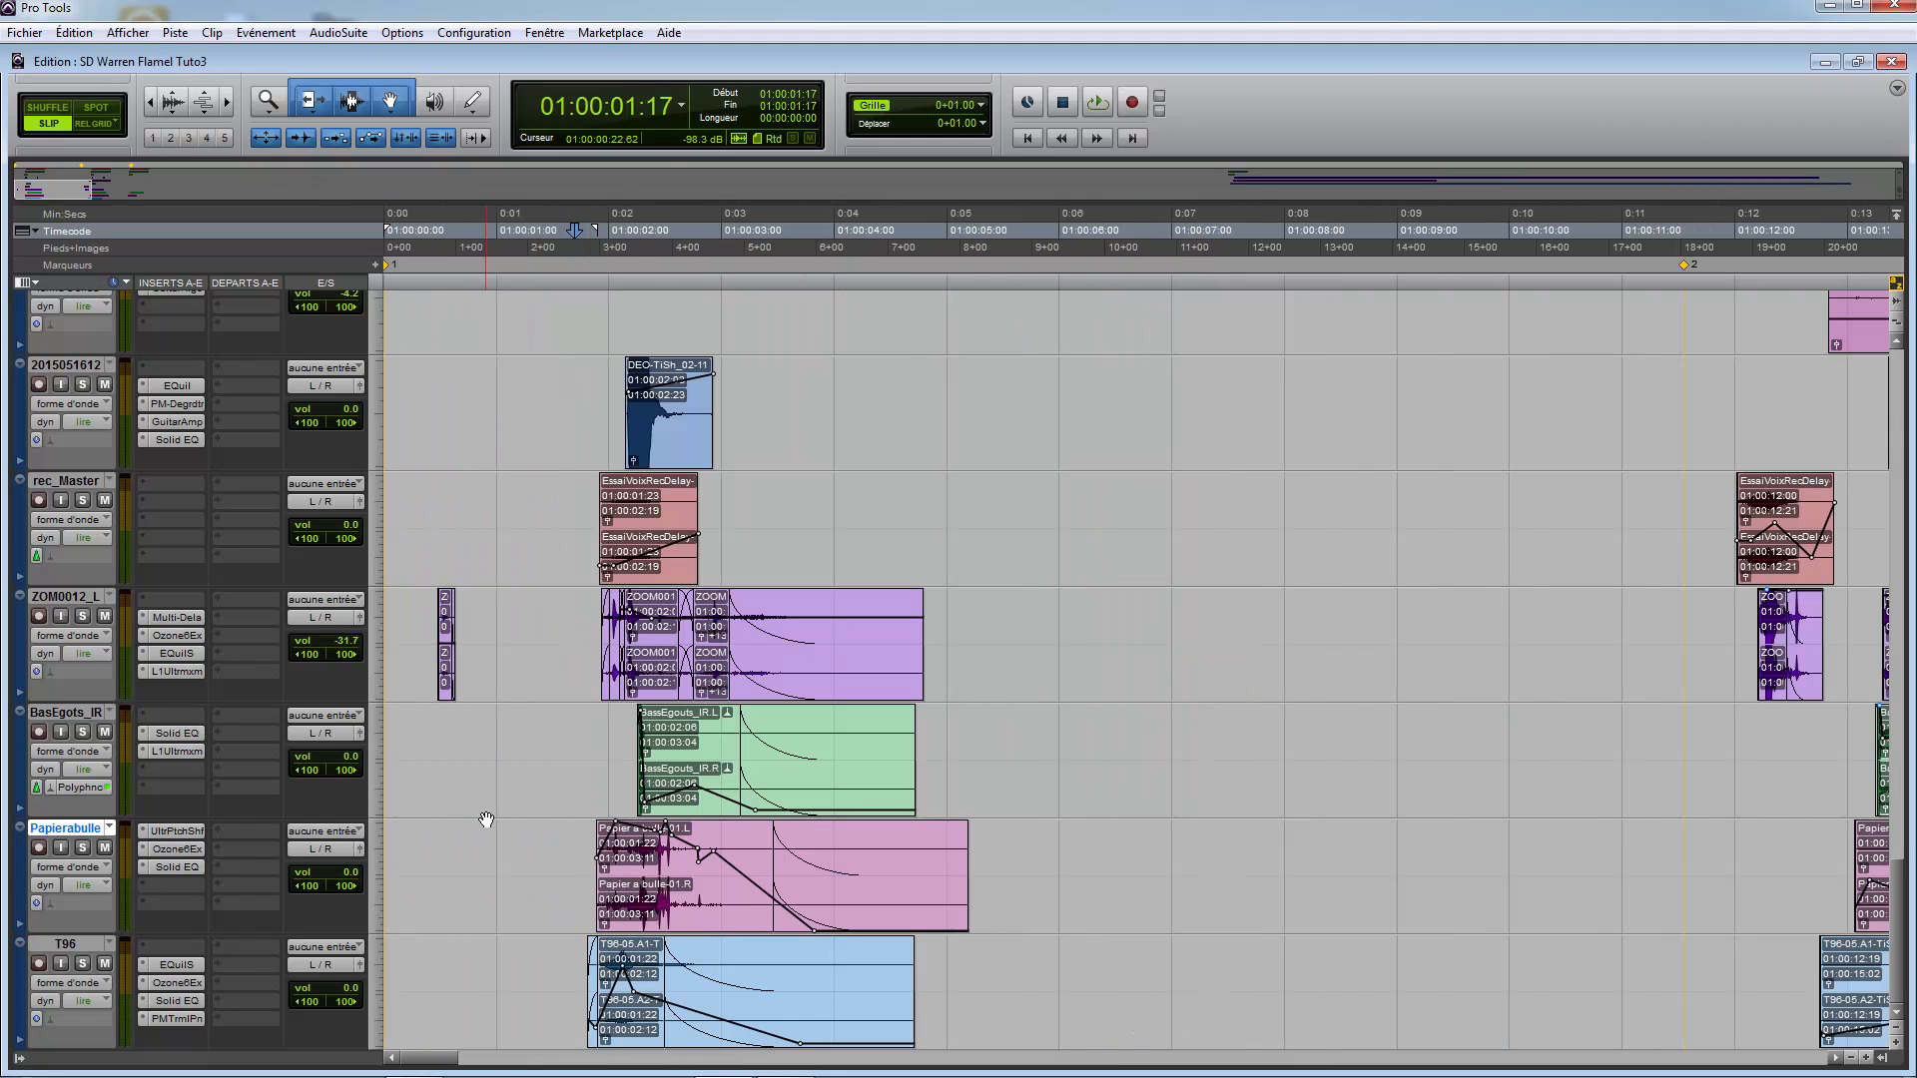
{"action": "left_click_drag", "start_coordinate": [635, 764], "coordinate": [928, 740]}
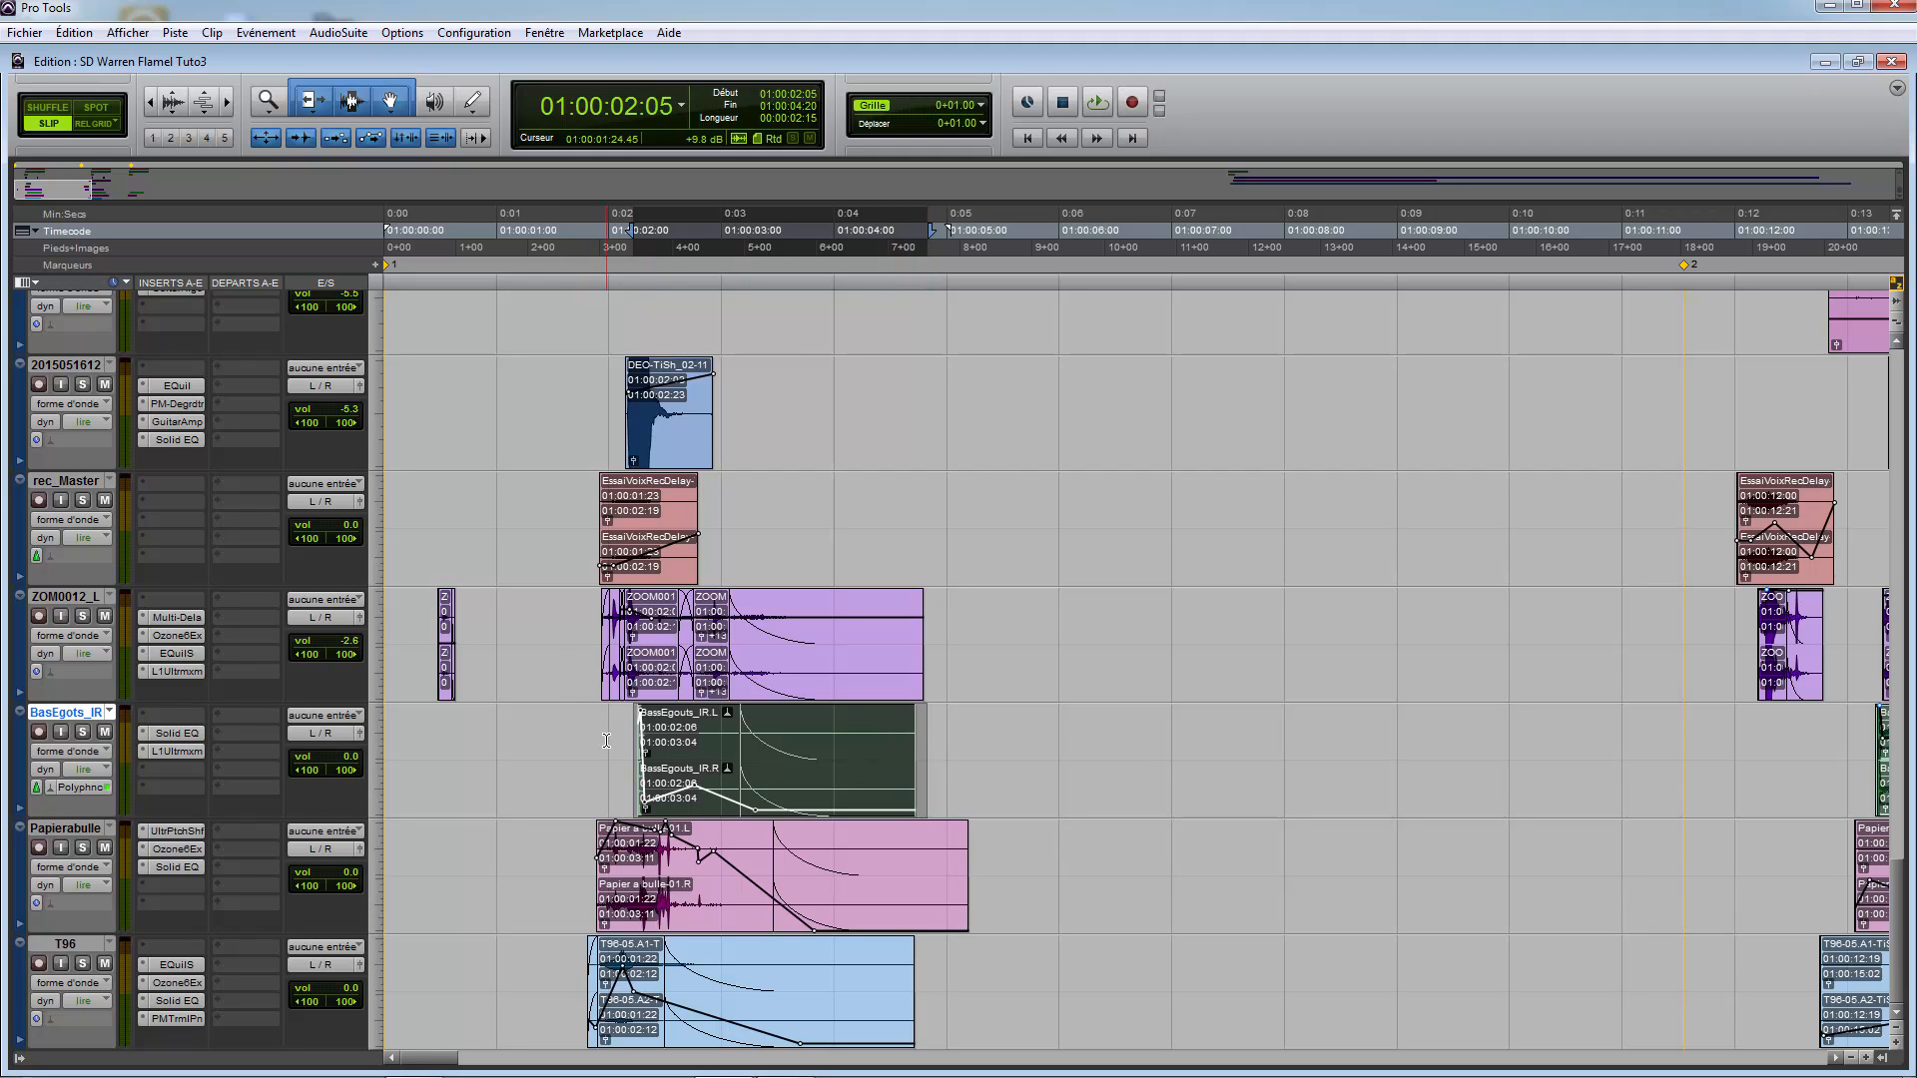
{"action": "left_click", "coordinate": [610, 737]}
Step: Locate the grey source recordings placed far beyond the third marker, around 01:03:30:00
{"action": "key", "text": "t"}
{"action": "key", "text": "t"}
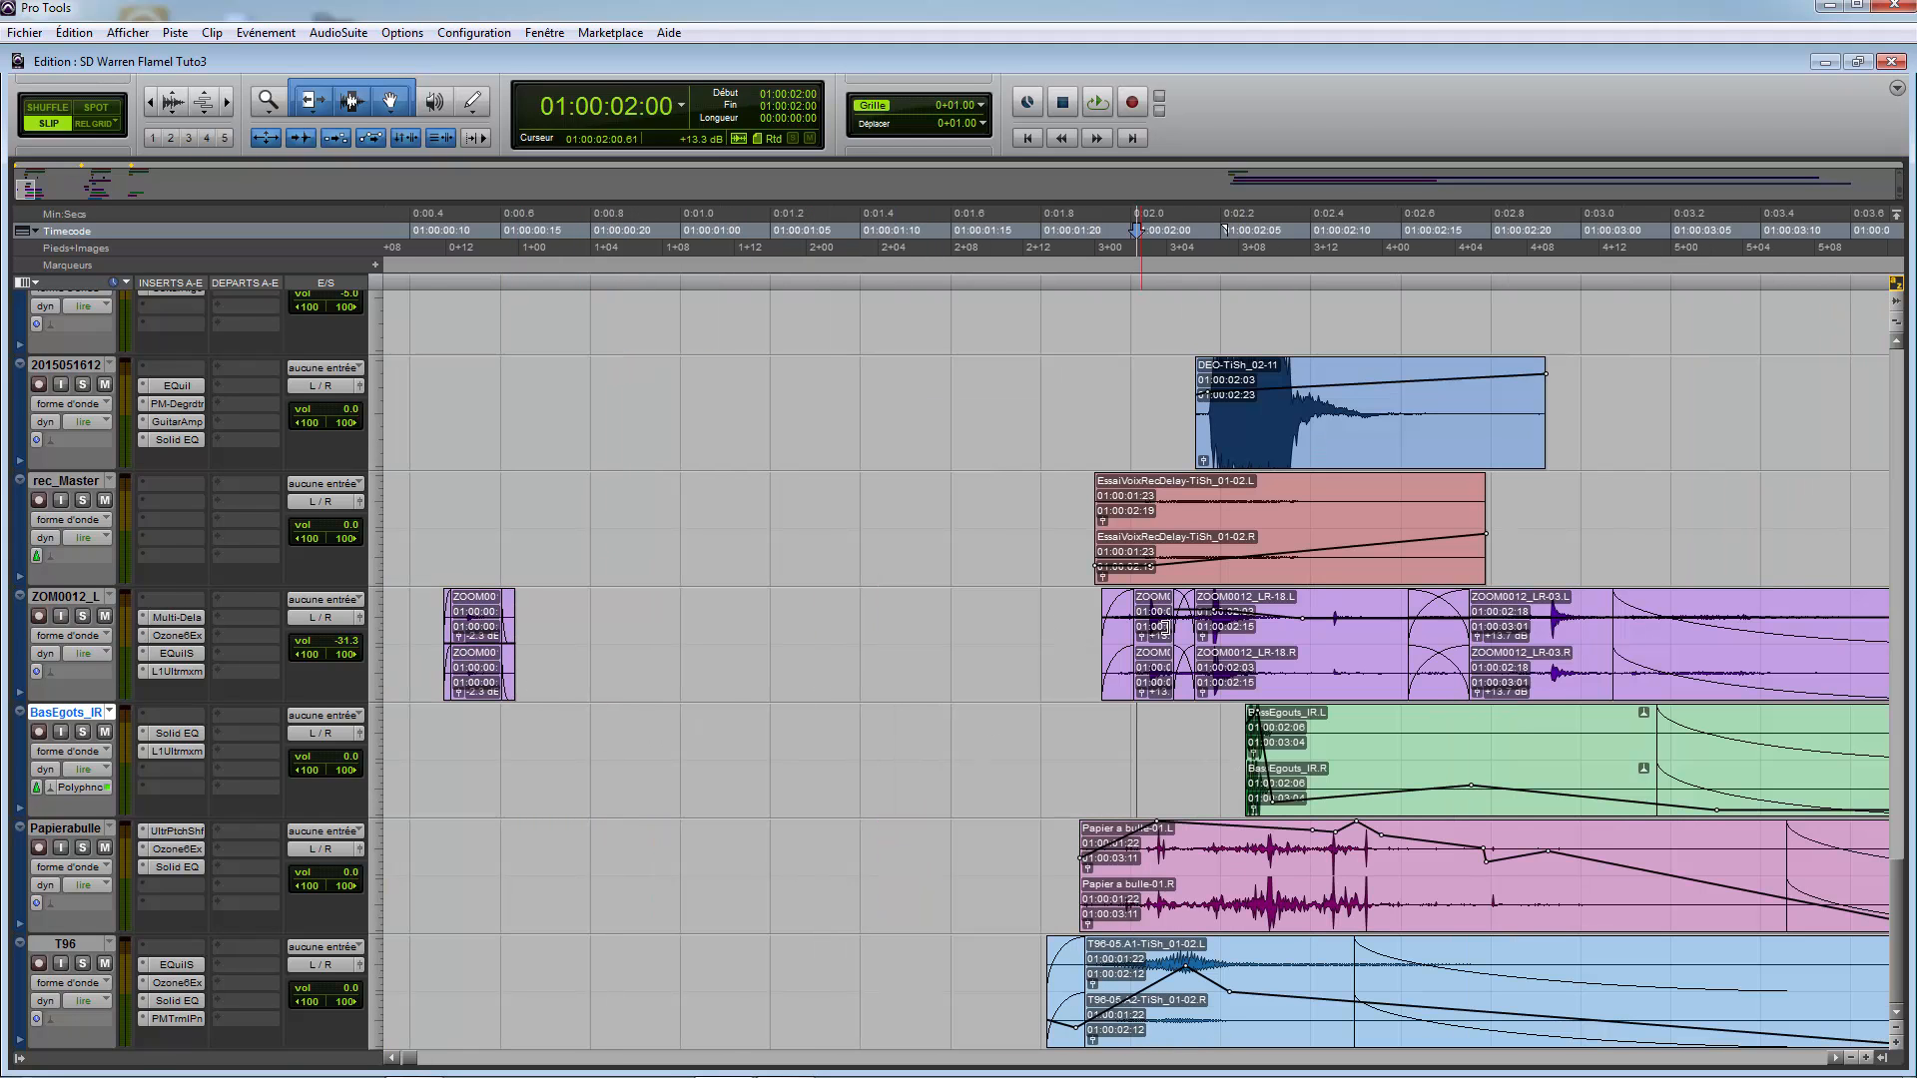
{"action": "key", "text": "r"}
{"action": "key", "text": "r"}
{"action": "key", "text": "r"}
{"action": "key", "text": "r"}
{"action": "key", "text": "r"}
{"action": "key", "text": "r"}
{"action": "key", "text": "r"}
{"action": "key", "text": "r"}
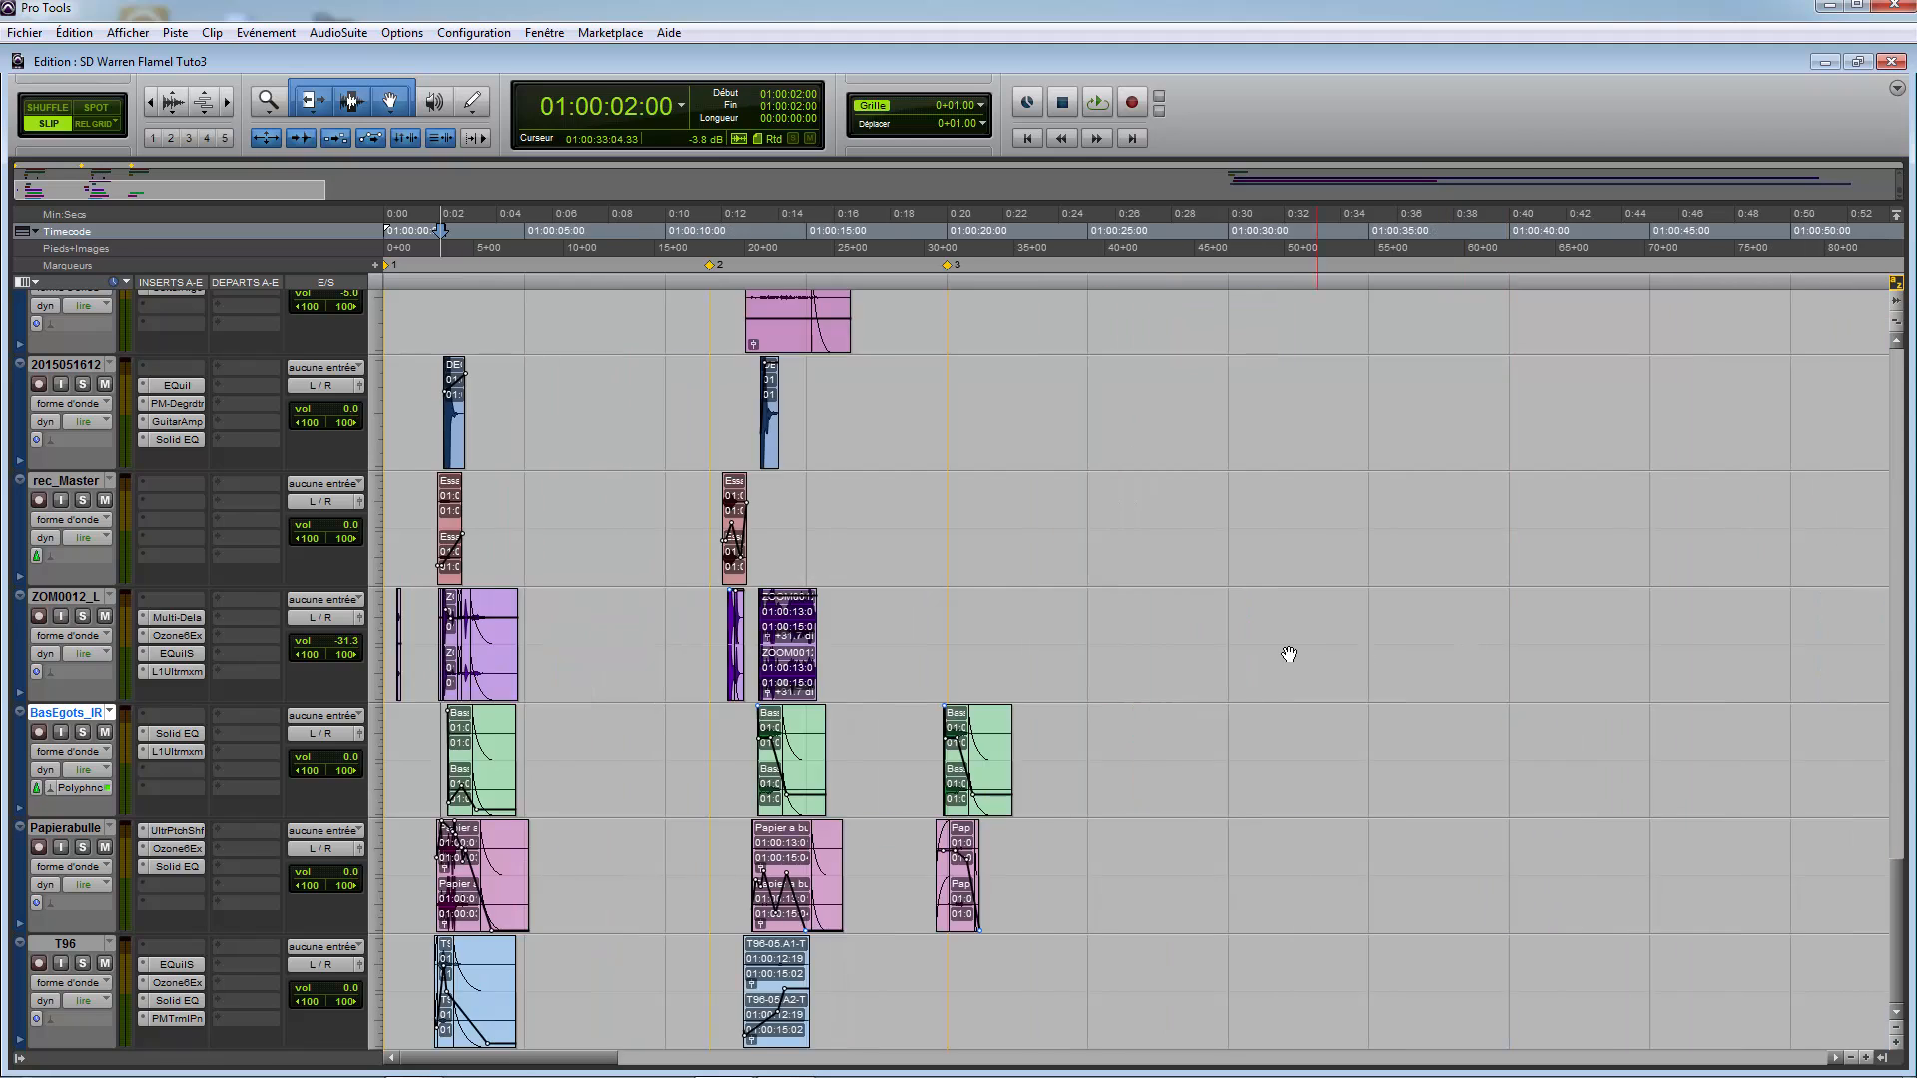
{"action": "key", "text": "t"}
{"action": "key", "text": "t"}
{"action": "key", "text": "t"}
{"action": "key", "text": "r"}
{"action": "key", "text": "r"}
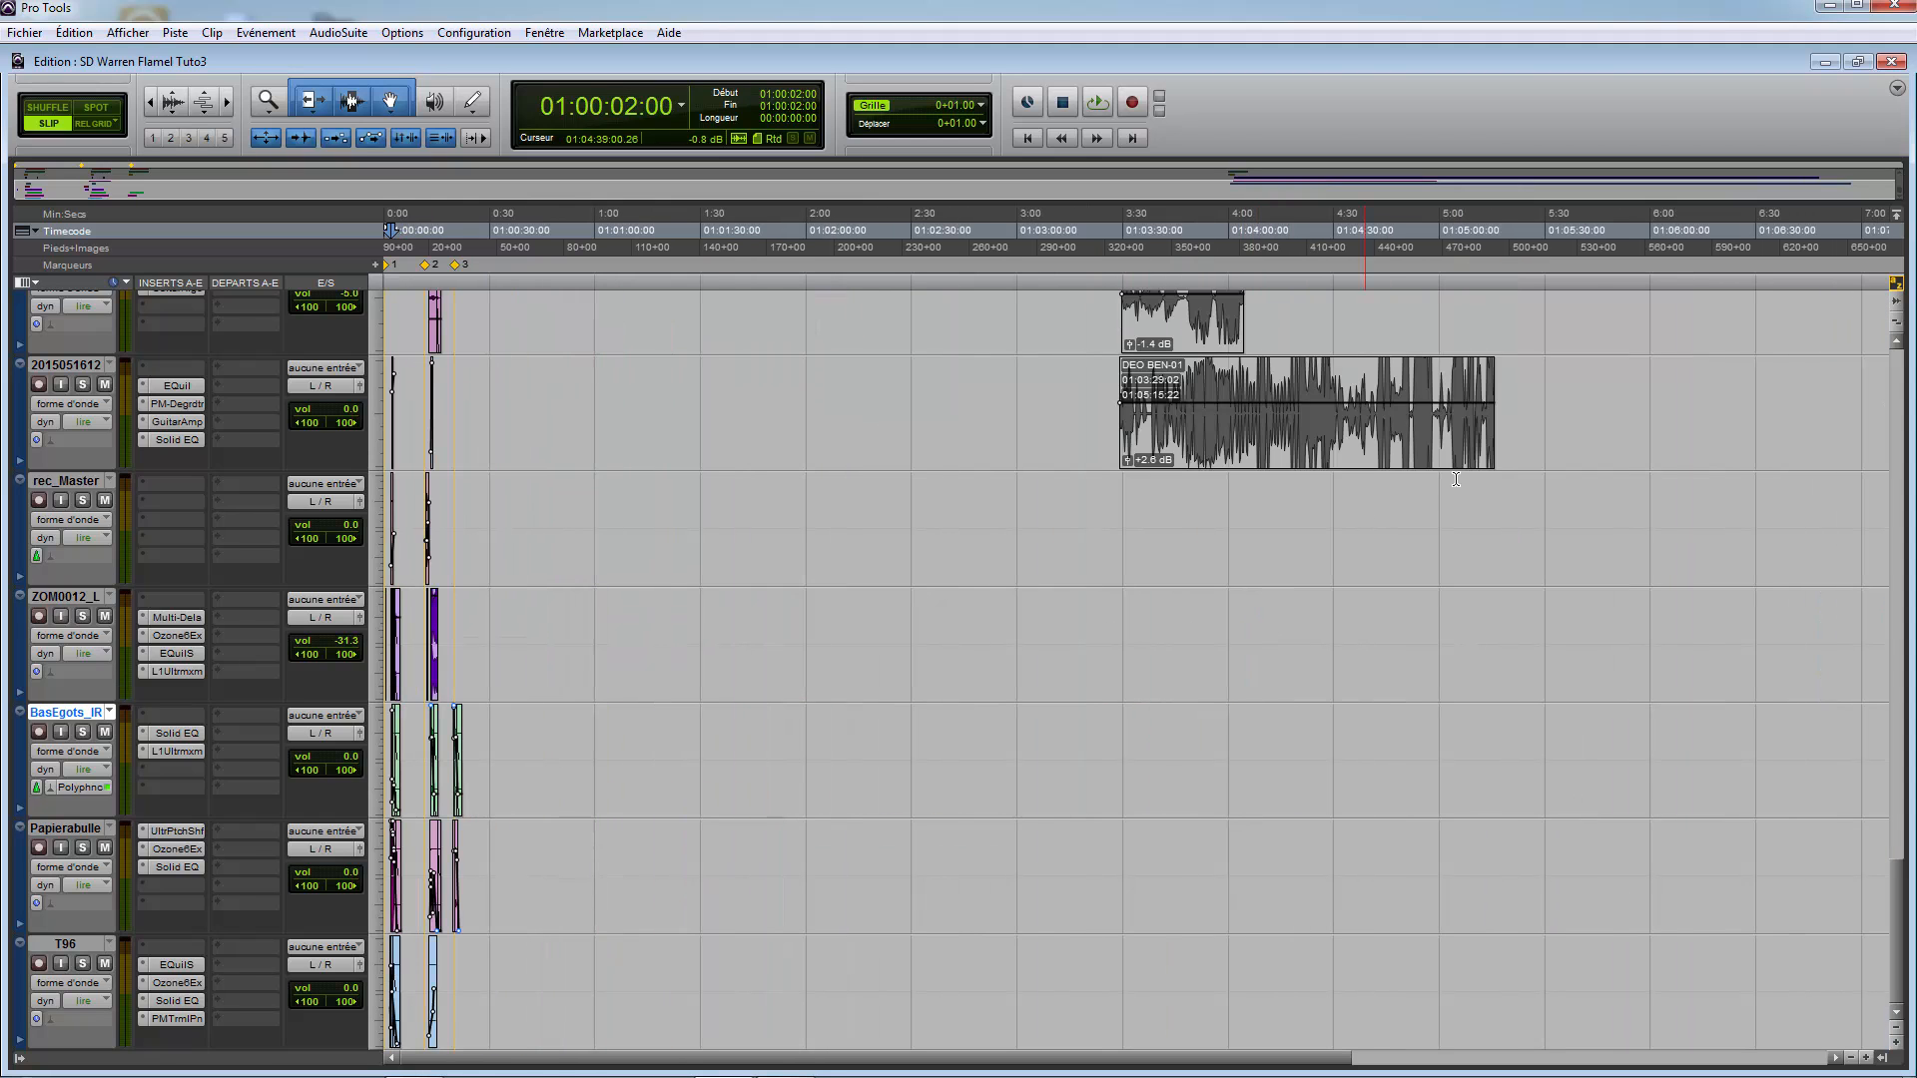
{"action": "left_click", "coordinate": [1303, 453]}
{"action": "left_click", "coordinate": [1294, 517]}
{"action": "scroll", "coordinate": [1293, 517], "scroll_direction": "up", "scroll_amount": 3}
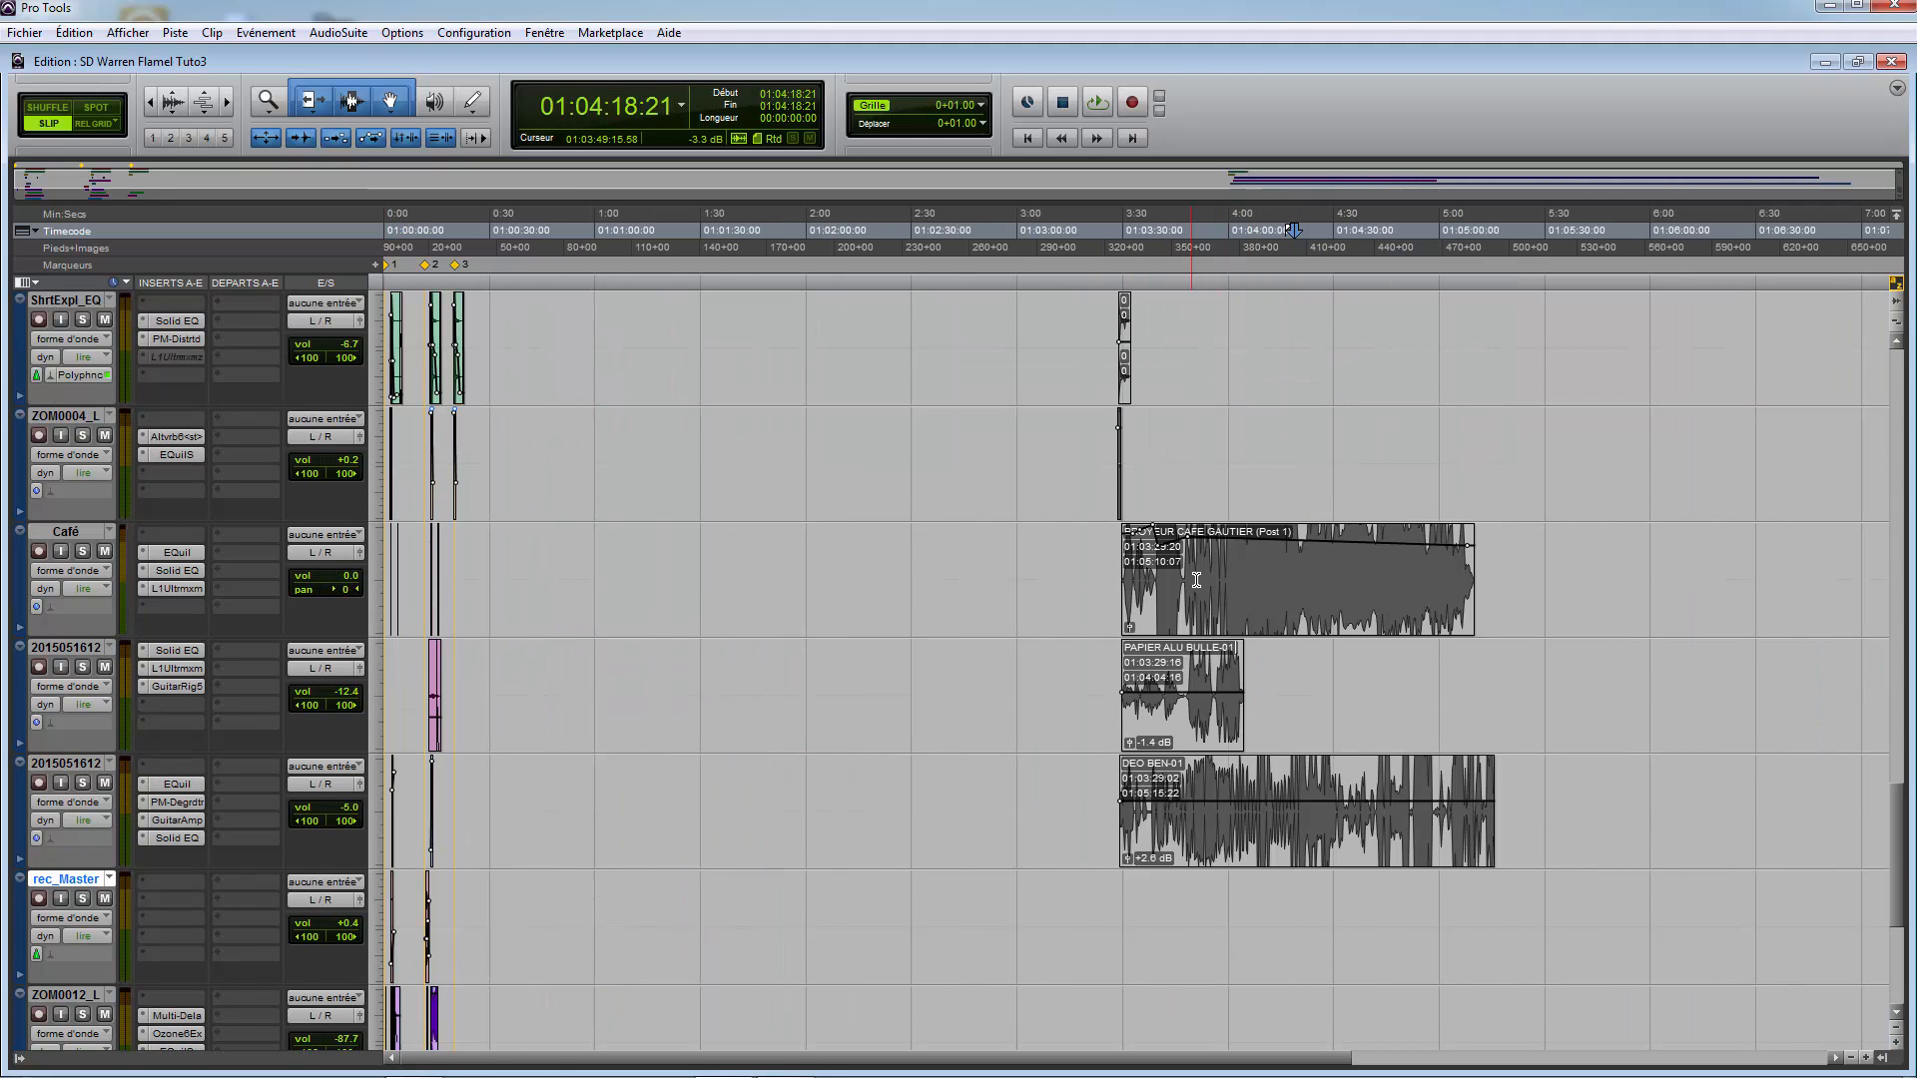
Step: Highlight the RER PITCH source clip on the ZOM0004_L track, then clear the selection
{"action": "left_click", "coordinate": [1151, 670]}
{"action": "key", "text": "t"}
{"action": "key", "text": "t"}
{"action": "scroll", "coordinate": [1158, 599], "scroll_direction": "up", "scroll_amount": 1}
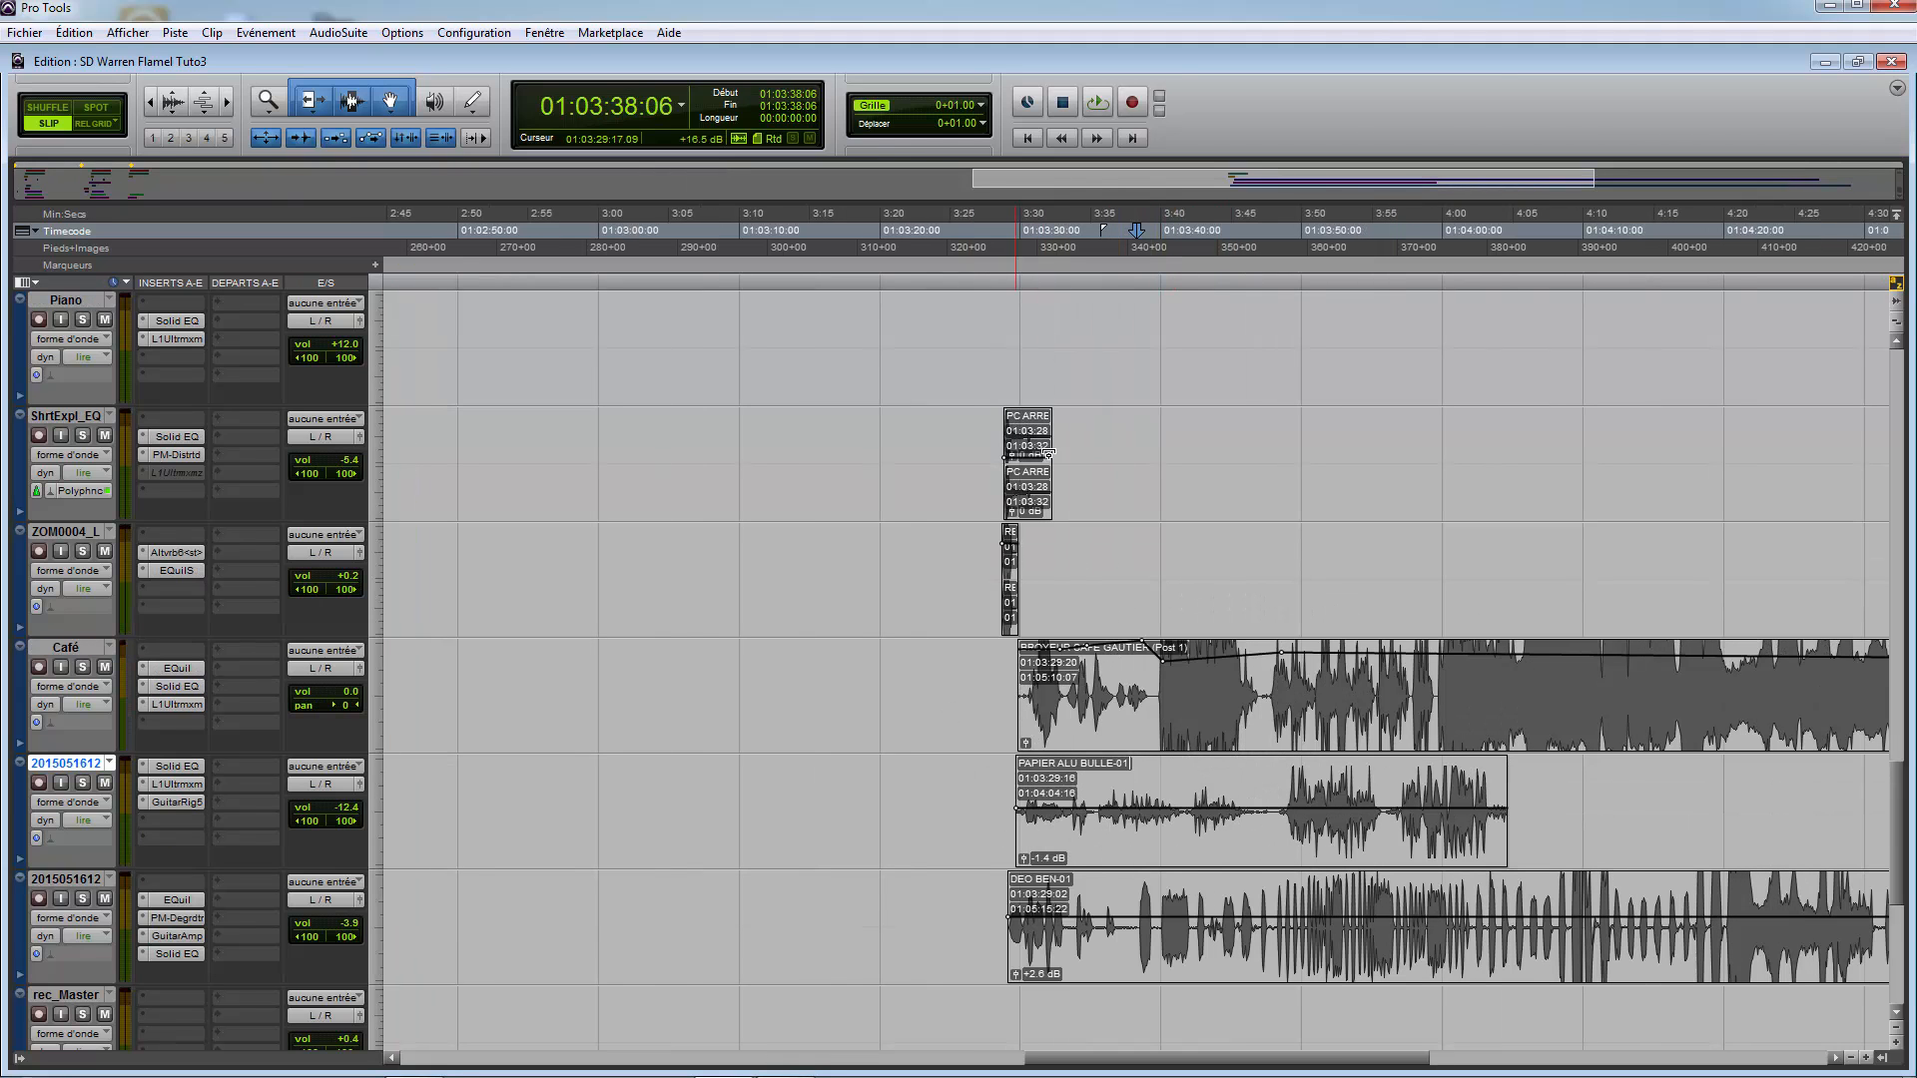
{"action": "left_click", "coordinate": [1023, 547]}
{"action": "key", "text": "t"}
{"action": "key", "text": "t"}
{"action": "key", "text": "t"}
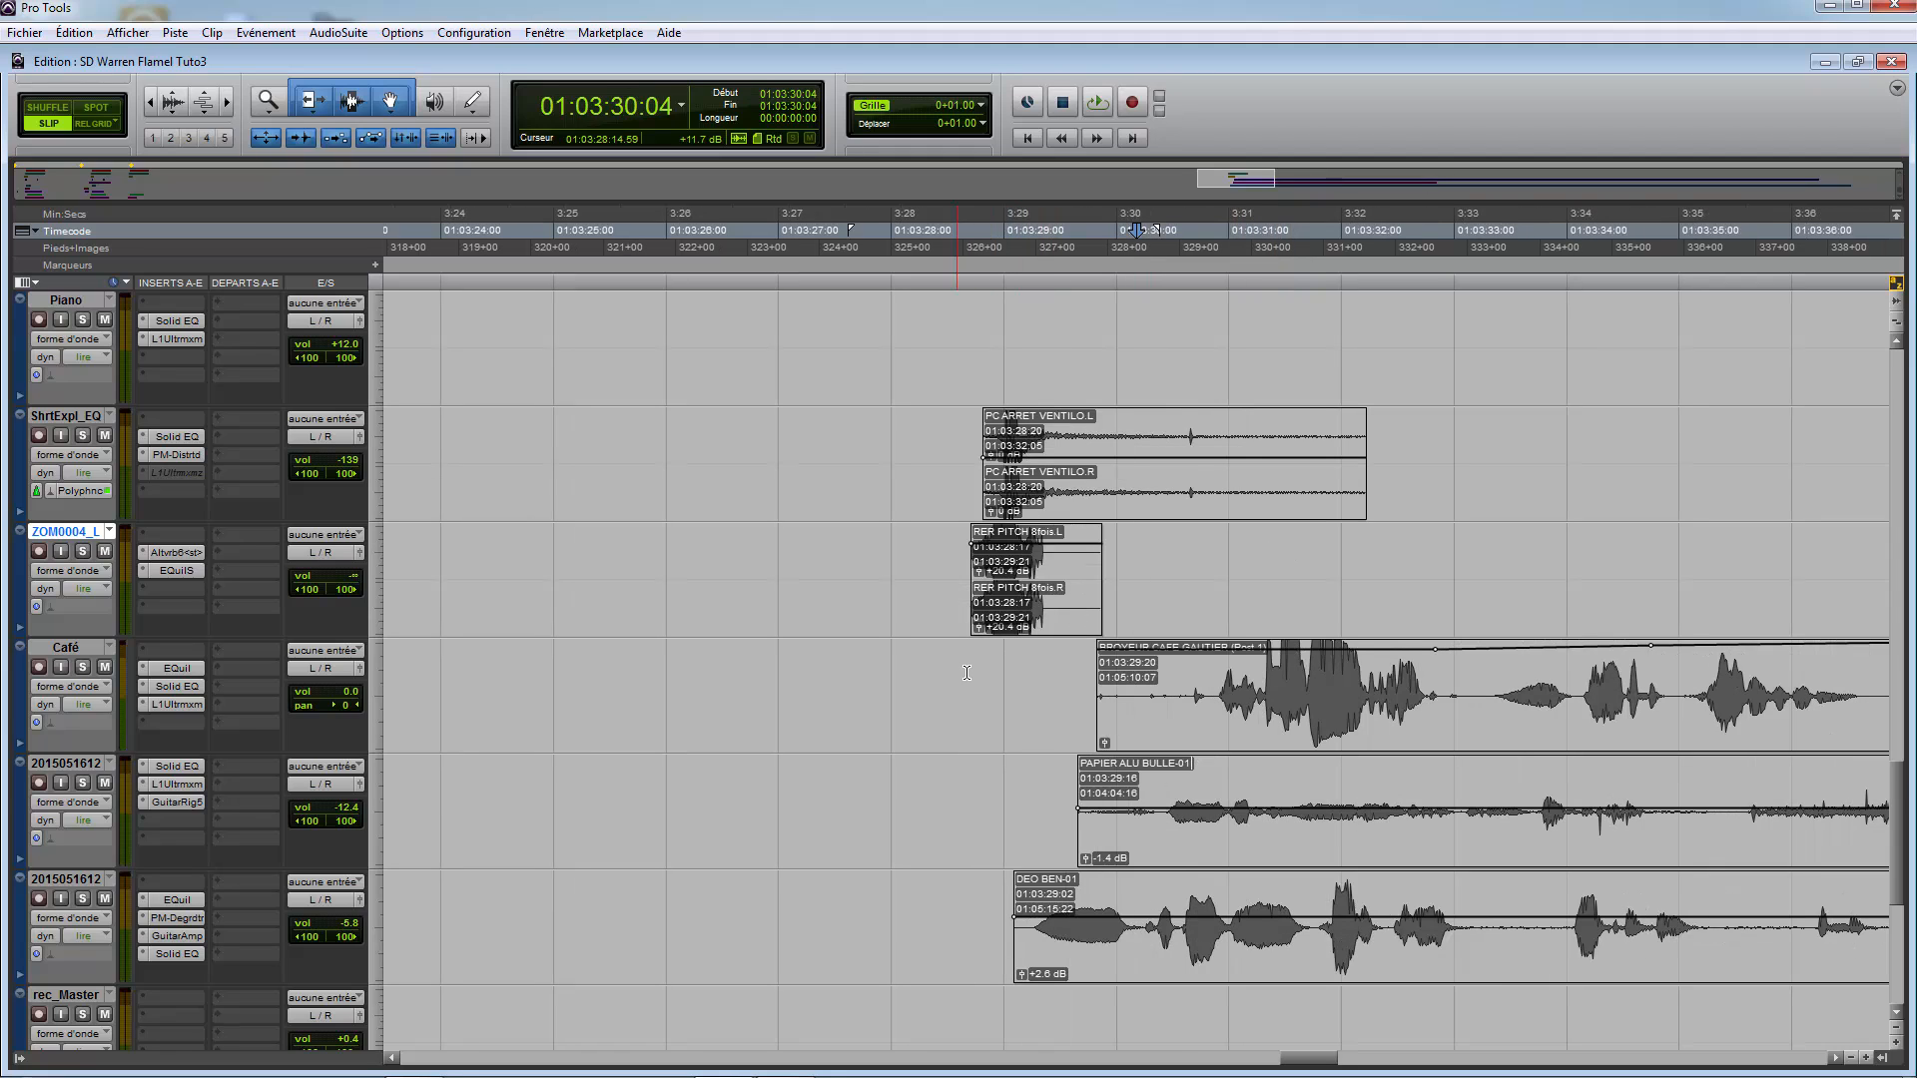
{"action": "left_click_drag", "start_coordinate": [972, 673], "coordinate": [1080, 532]}
{"action": "left_click", "coordinate": [997, 693]}
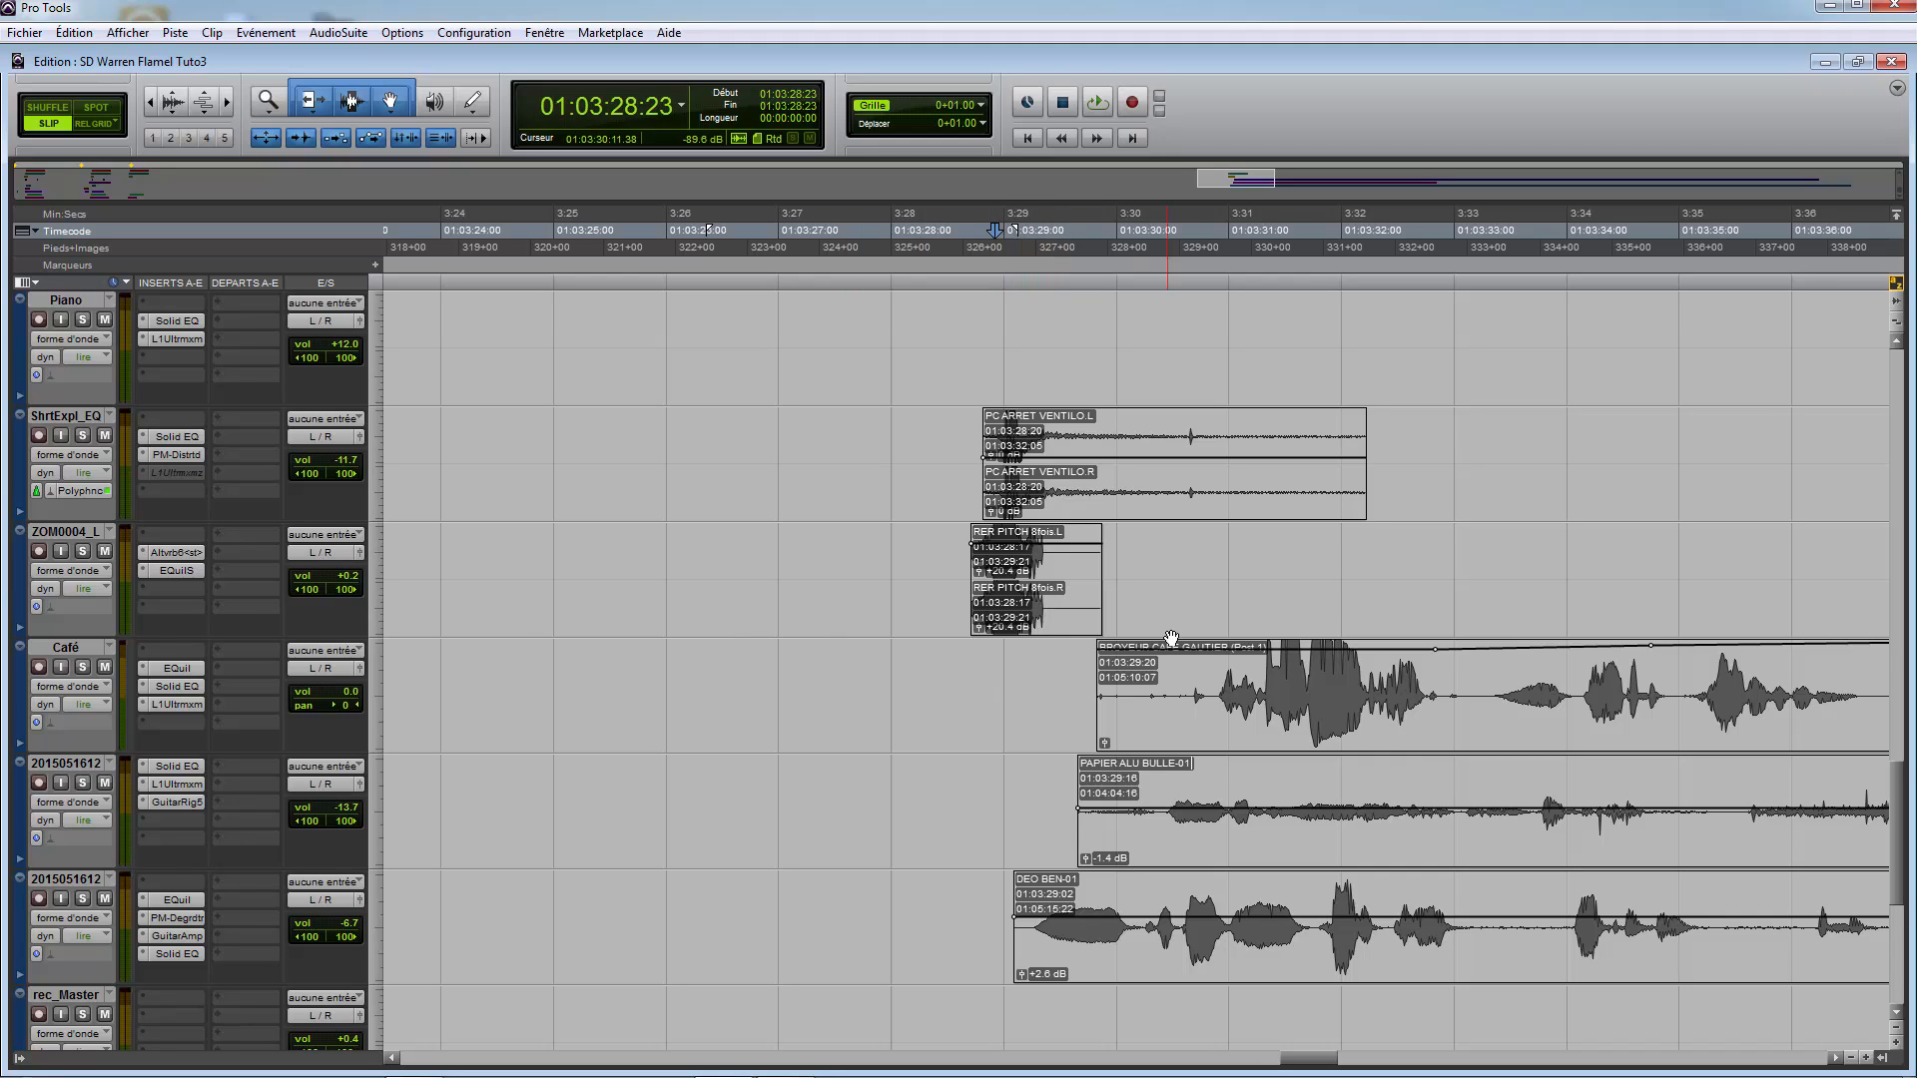
Step: Highlight part of the PC ARRET VENTILO clip, then the 01:03:30:18 to 01:03:33:03 range of the Café track's recording
{"action": "scroll", "coordinate": [1171, 637], "scroll_direction": "up", "scroll_amount": 2}
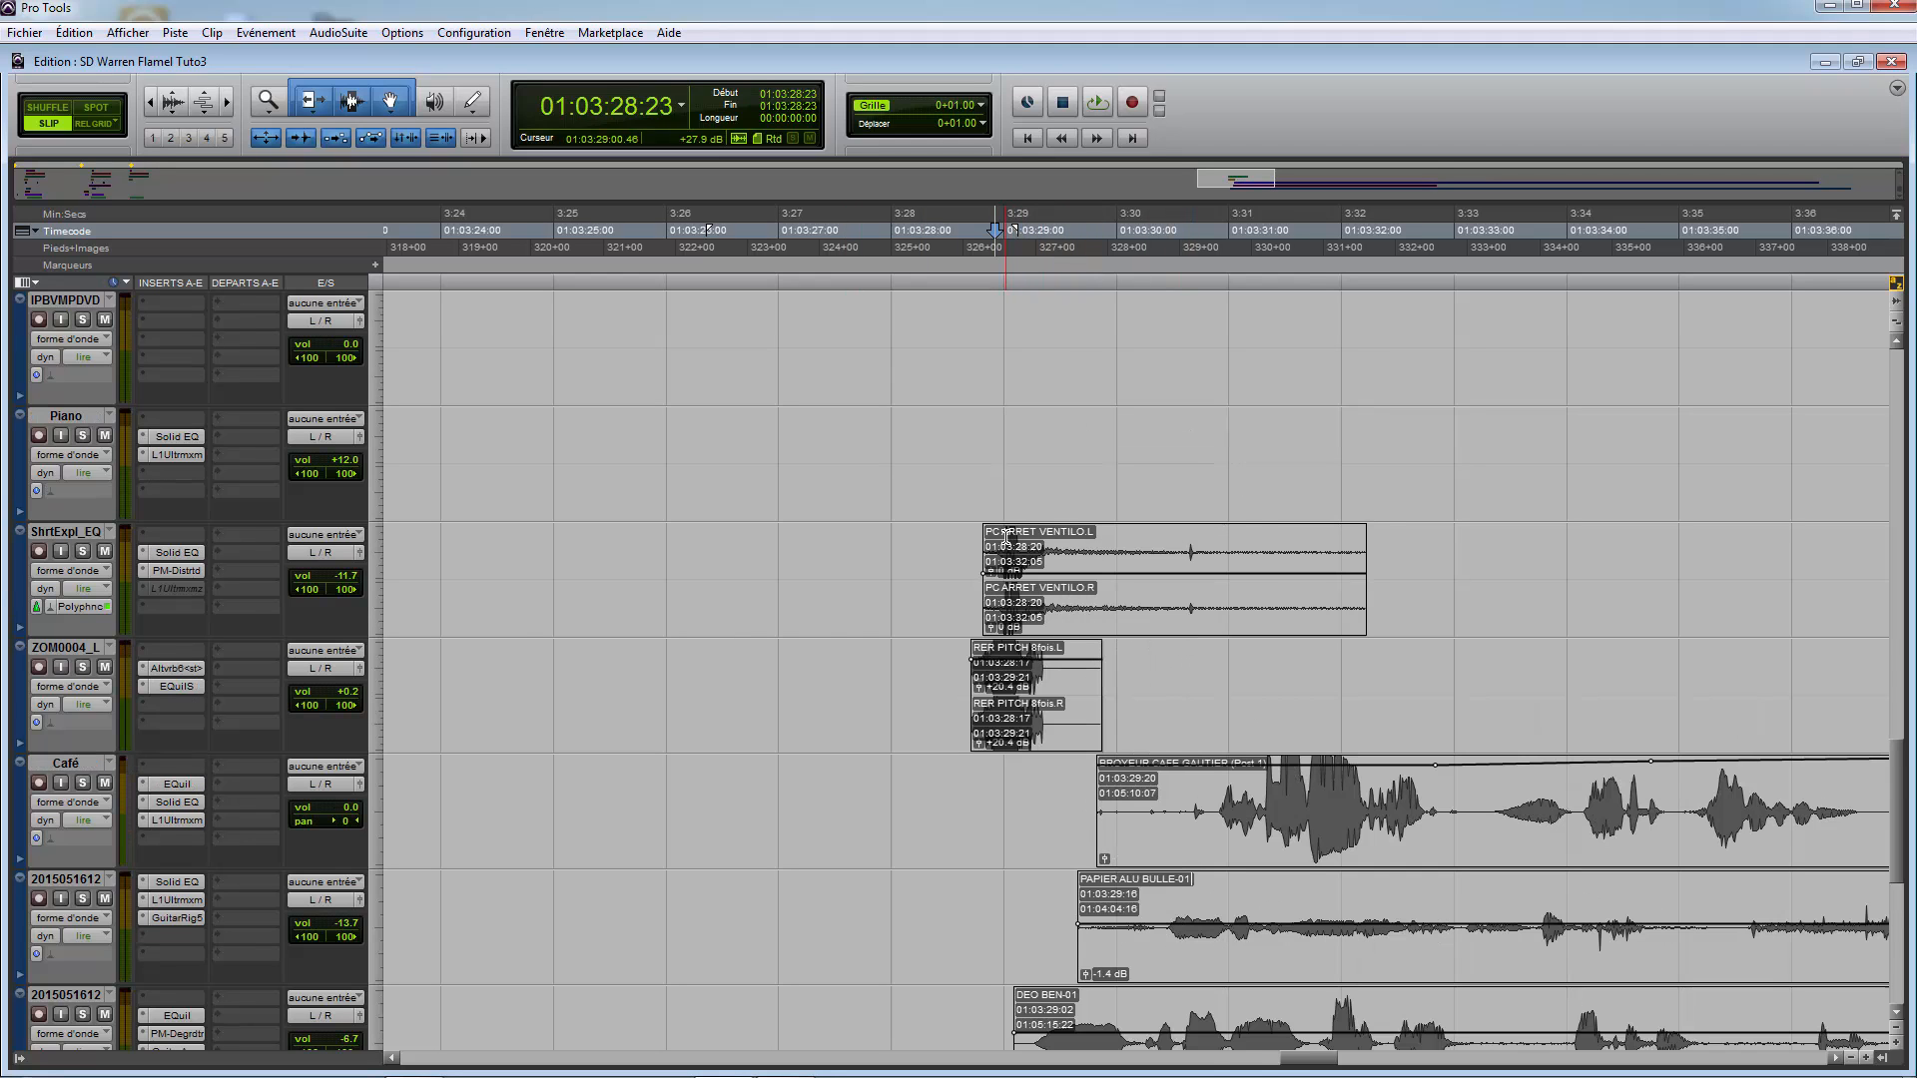
{"action": "left_click_drag", "start_coordinate": [1006, 538], "coordinate": [1271, 542]}
{"action": "left_click", "coordinate": [1248, 681]}
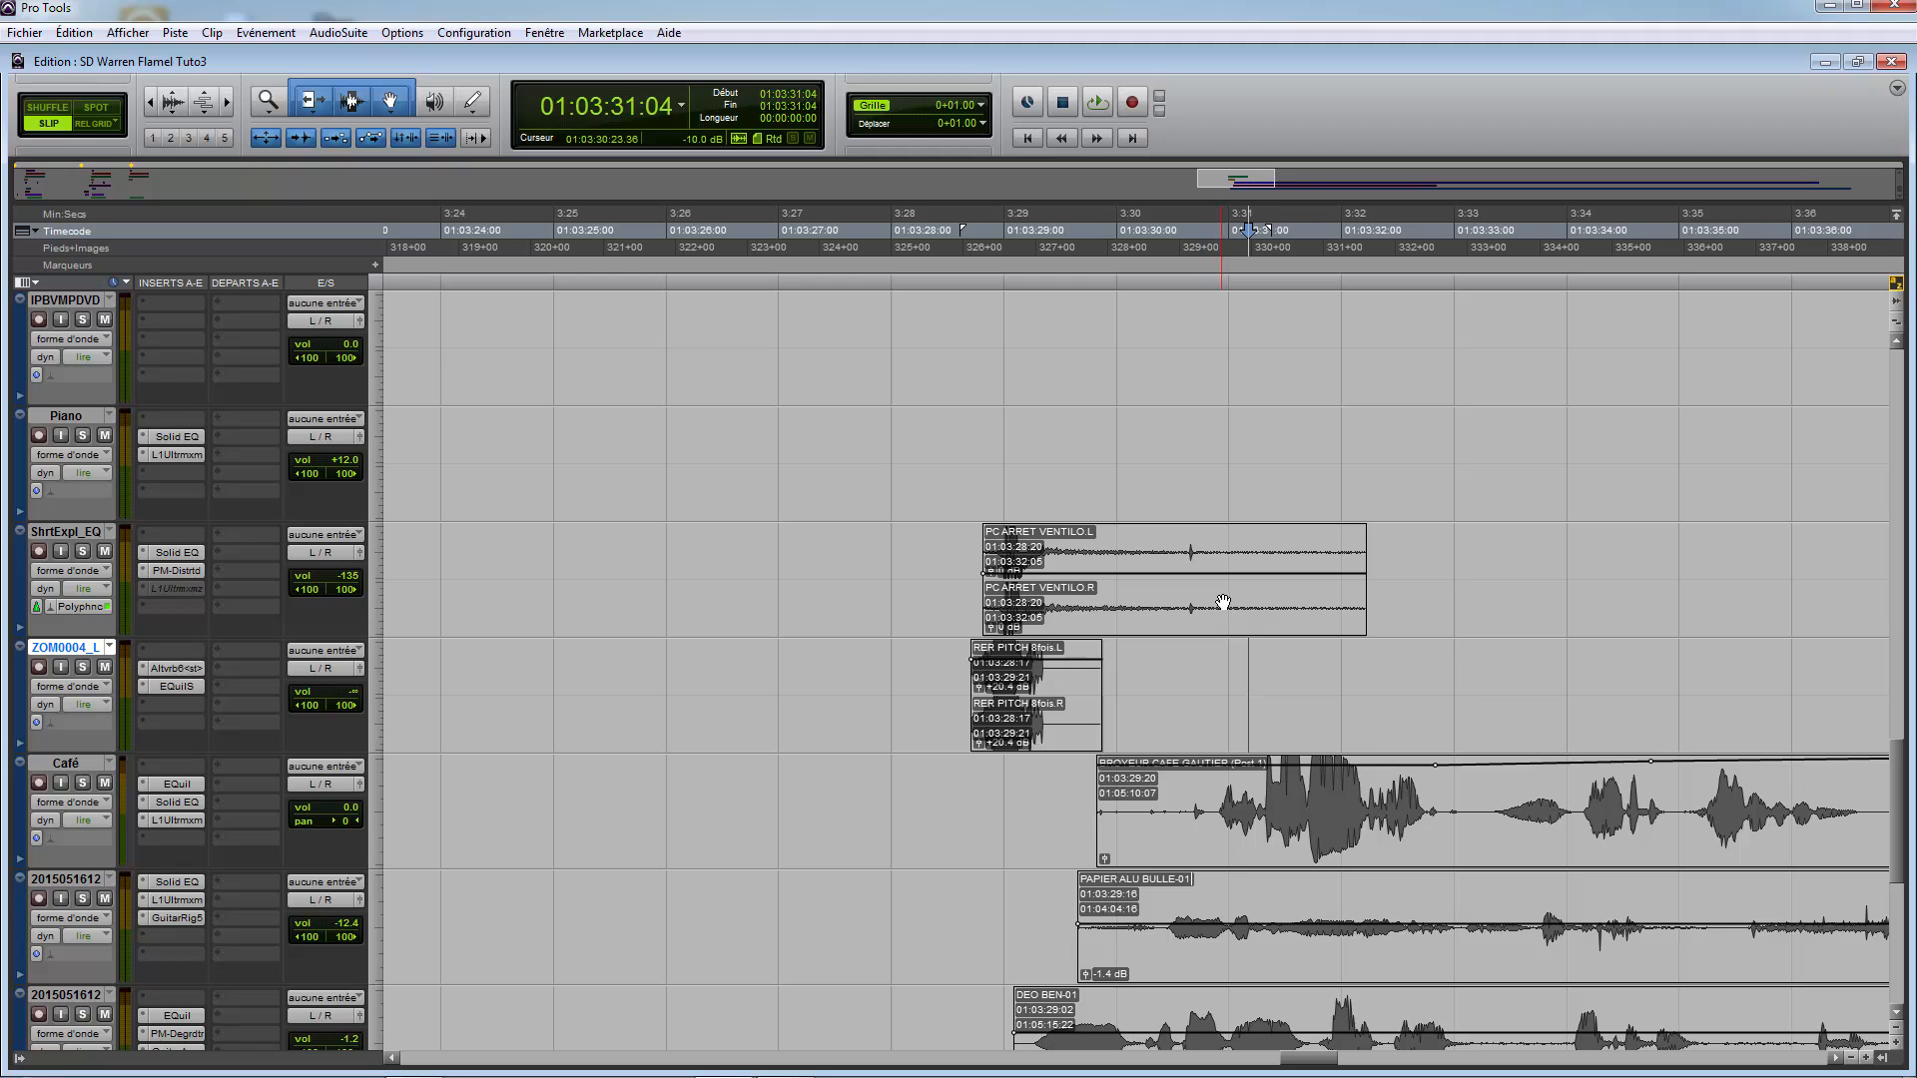
{"action": "key", "text": "ctrl+bracketleft"}
{"action": "left_click_drag", "start_coordinate": [1174, 804], "coordinate": [1306, 804]}
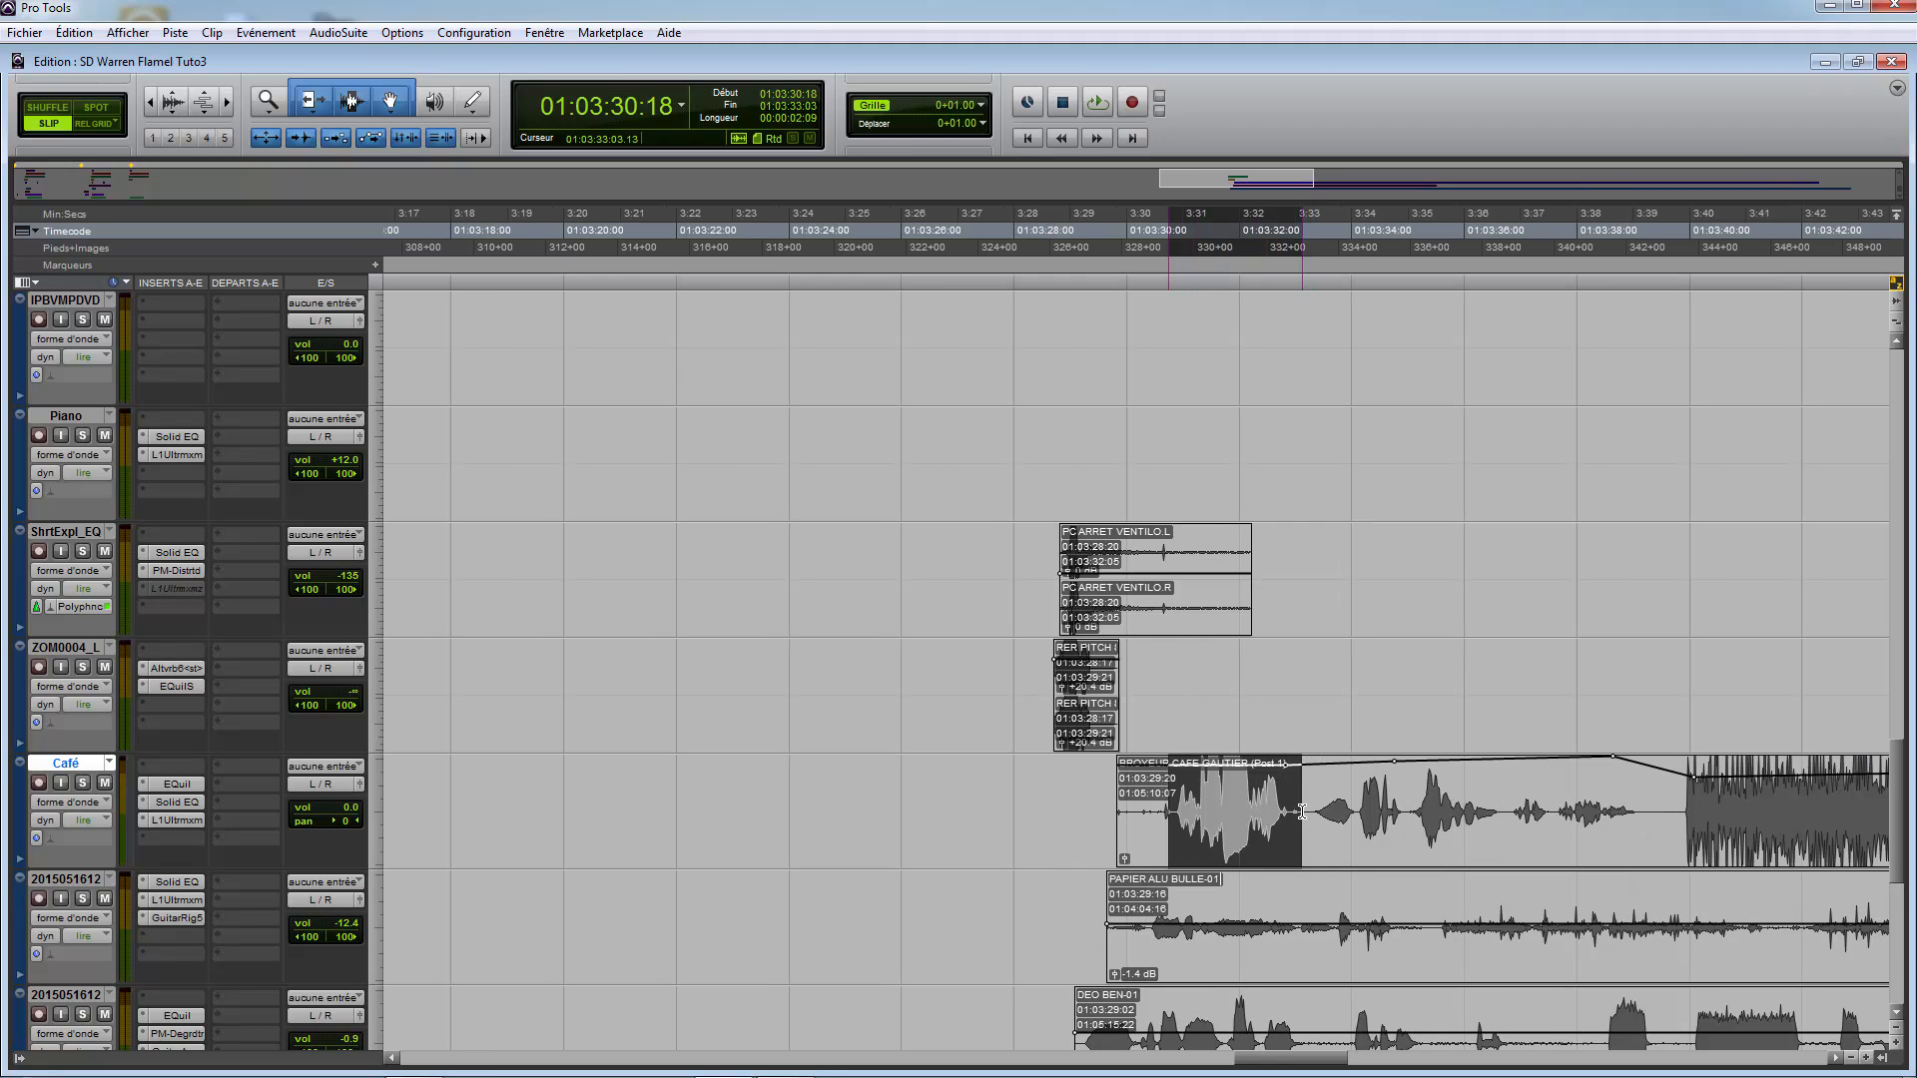
Step: Highlight a section of the PAPIER ALU BULLE-01 recording, then one of the DEO recording, and clear the selection
{"action": "scroll", "coordinate": [1213, 613], "scroll_direction": "down", "scroll_amount": 4}
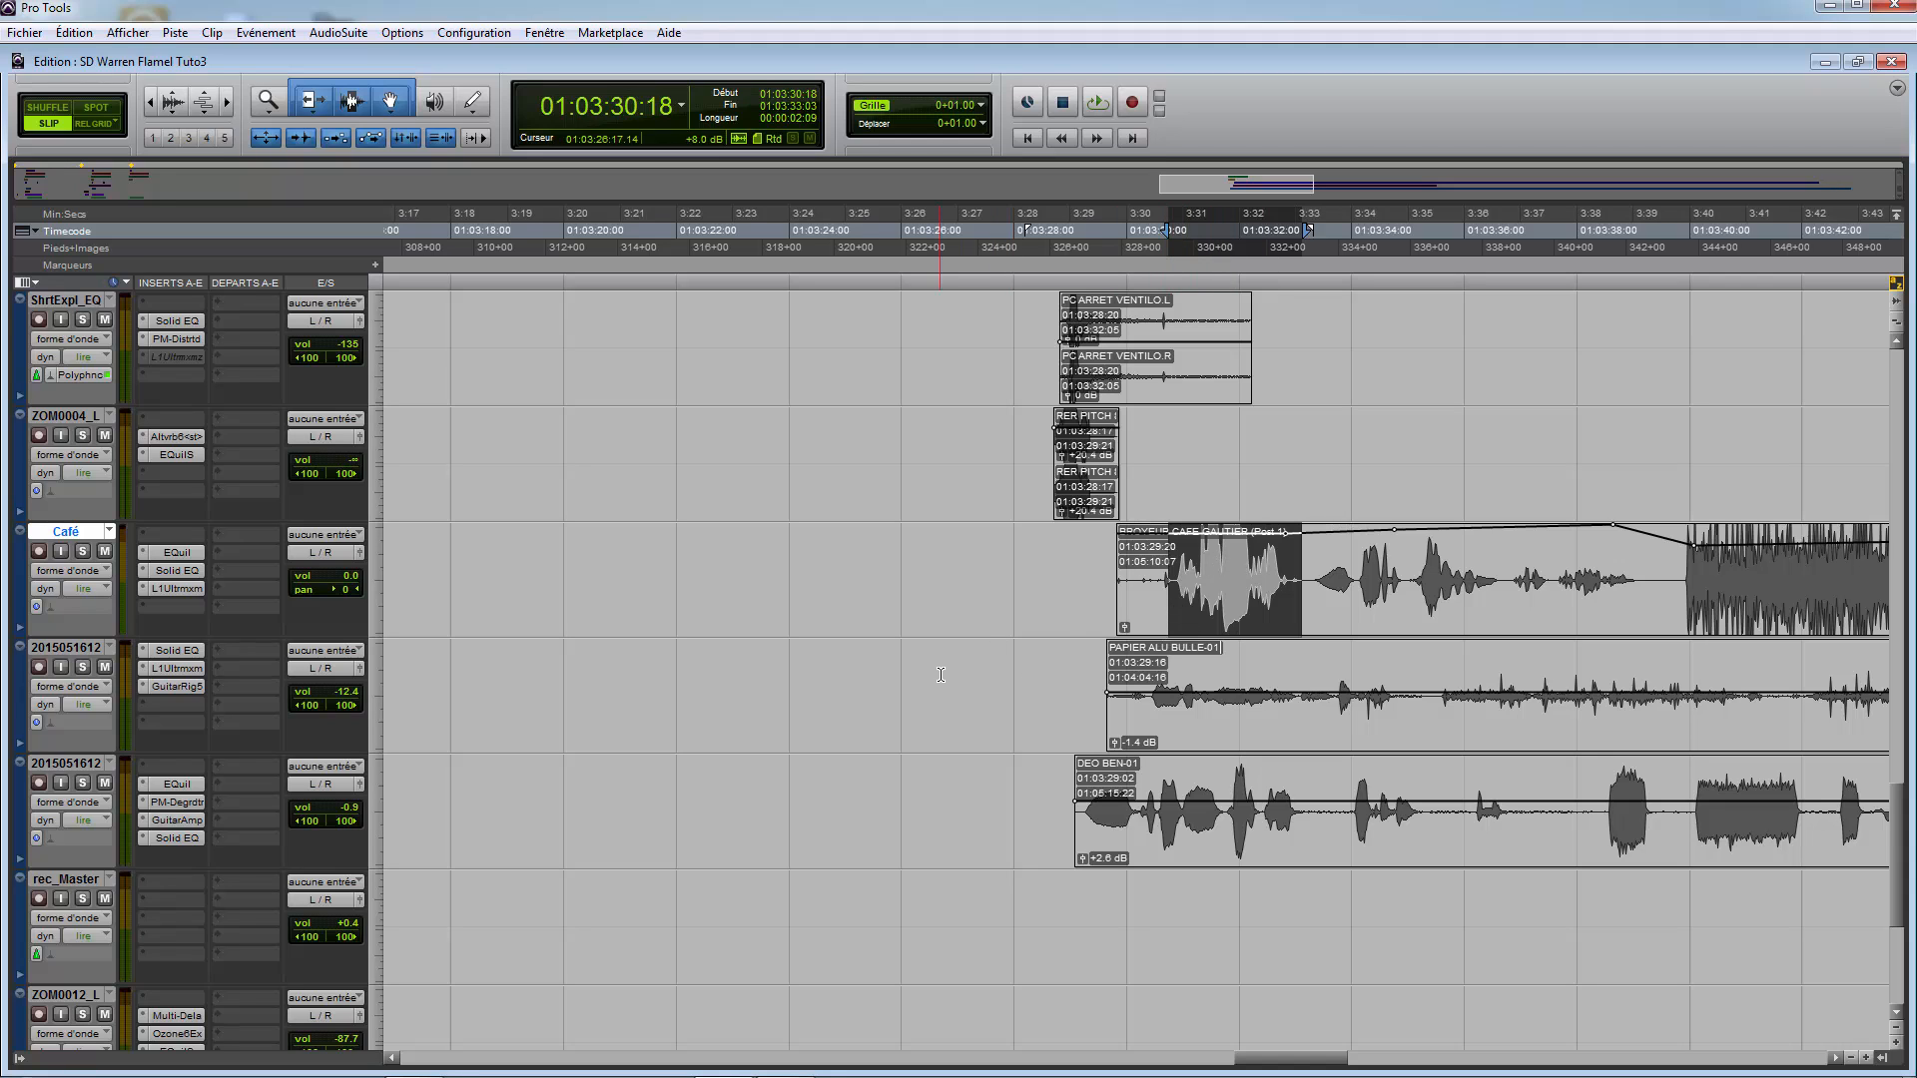
{"action": "left_click", "coordinate": [996, 685]}
{"action": "left_click_drag", "start_coordinate": [1162, 679], "coordinate": [1397, 722]}
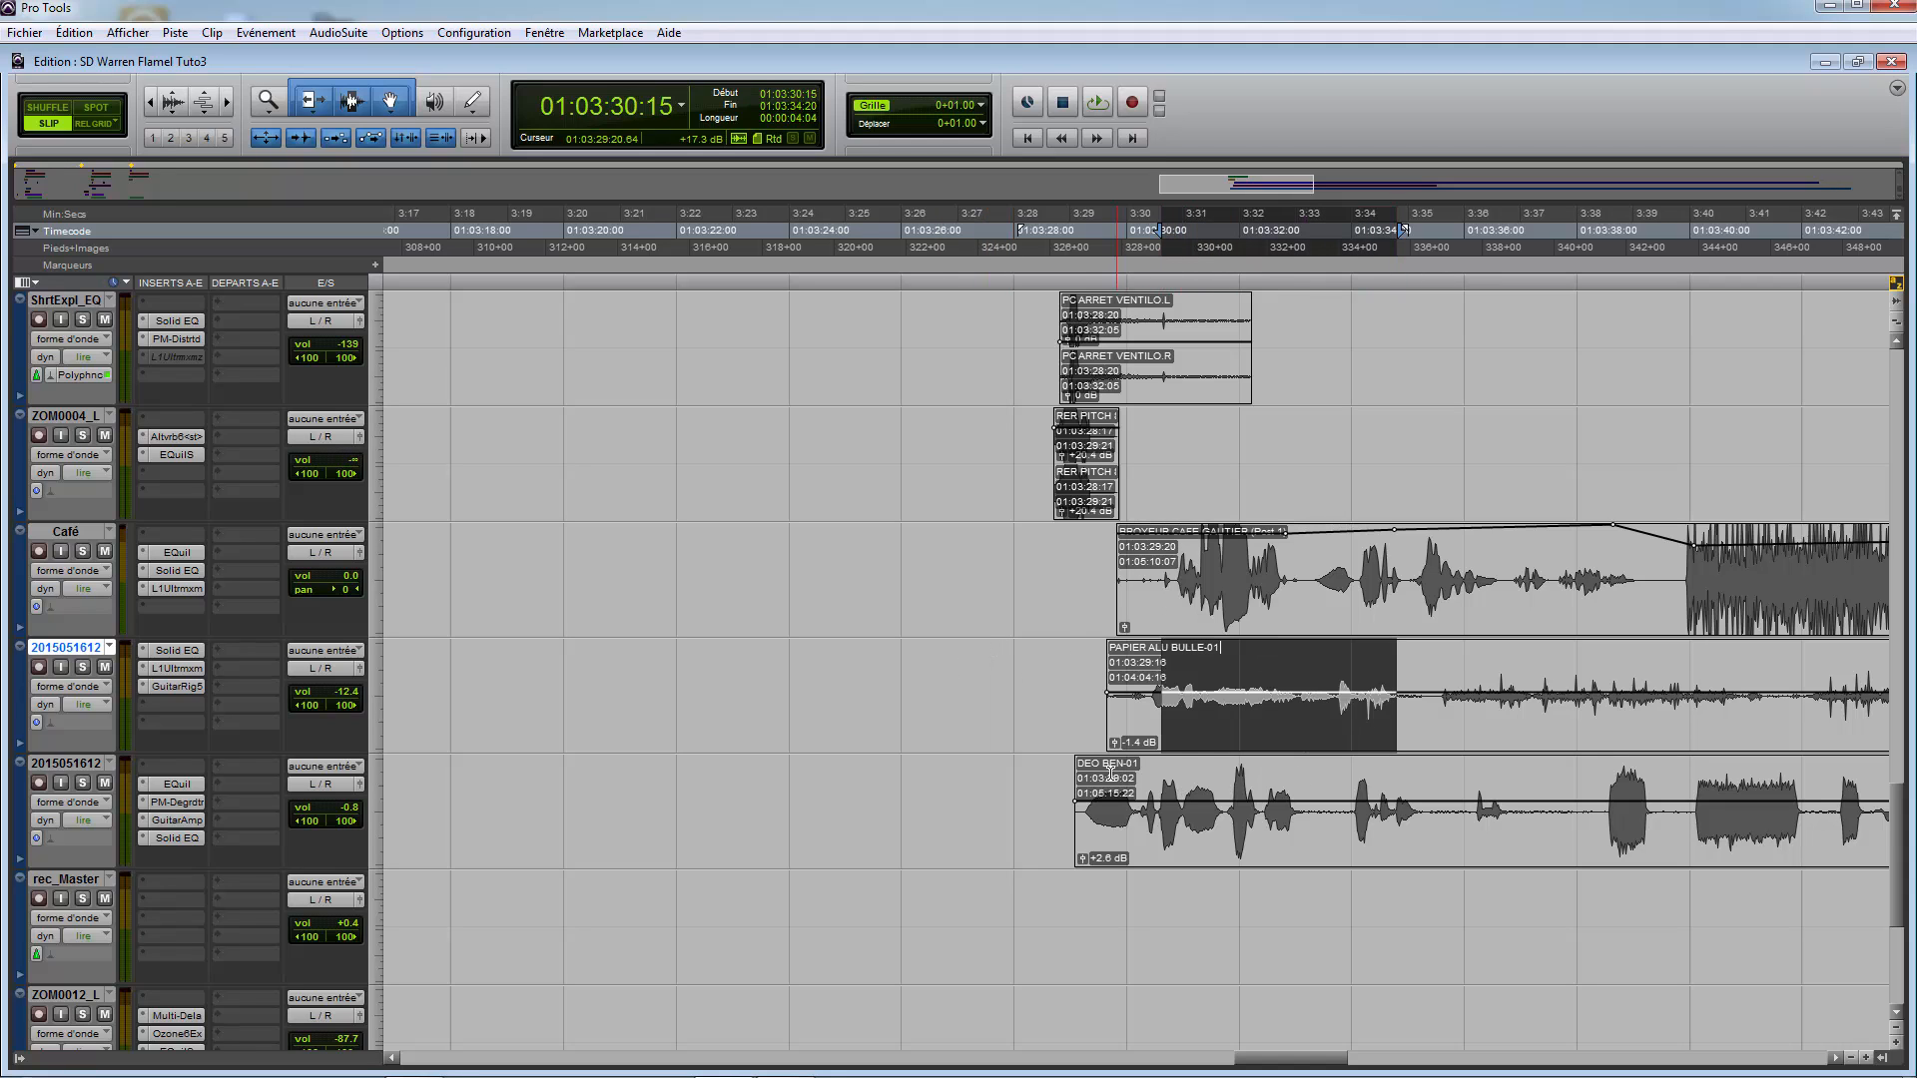
{"action": "left_click_drag", "start_coordinate": [1099, 774], "coordinate": [1319, 773]}
{"action": "left_click", "coordinate": [1337, 886]}
Step: Select the whole TAPE RECORDER ALIM clip on the ZOM0007_L track and deactivate that track's Solid EQ insert
{"action": "scroll", "coordinate": [1302, 668], "scroll_direction": "up", "scroll_amount": 10}
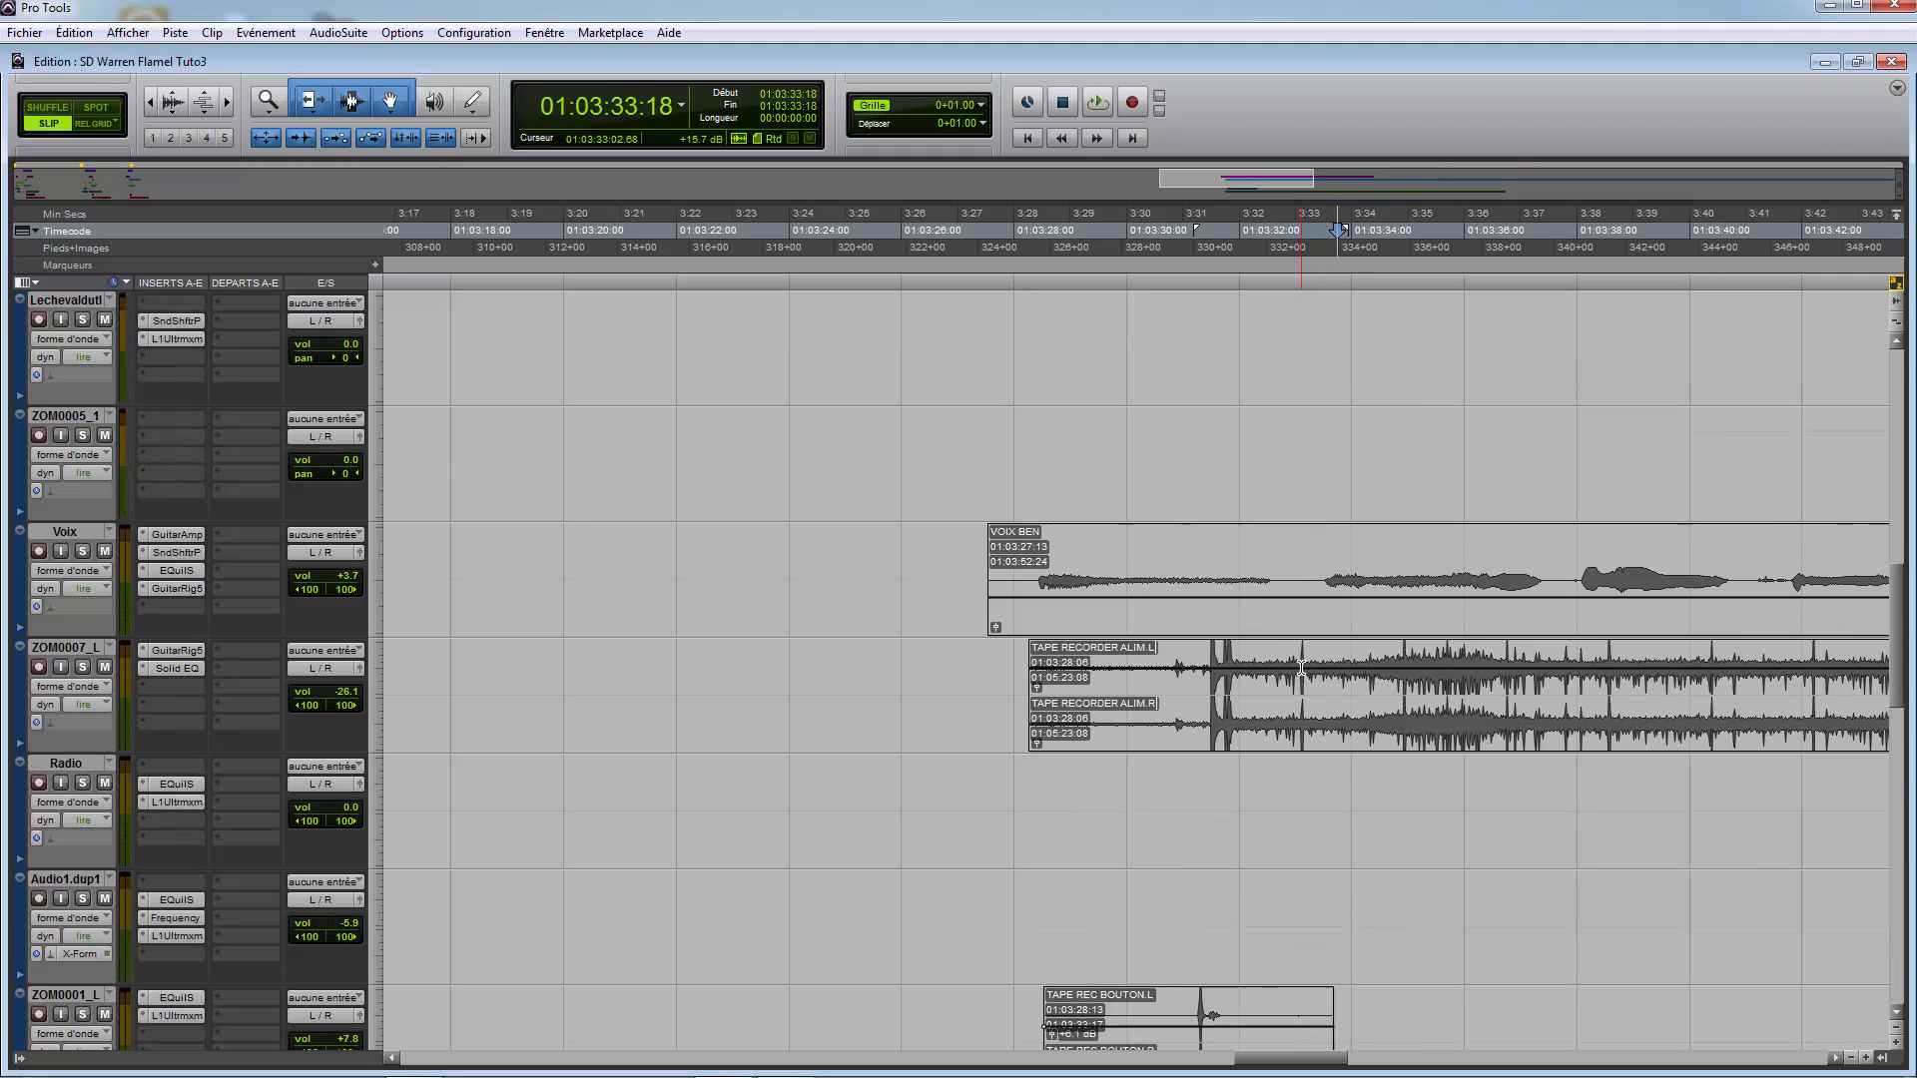
{"action": "left_click_drag", "start_coordinate": [1166, 652], "coordinate": [1441, 744]}
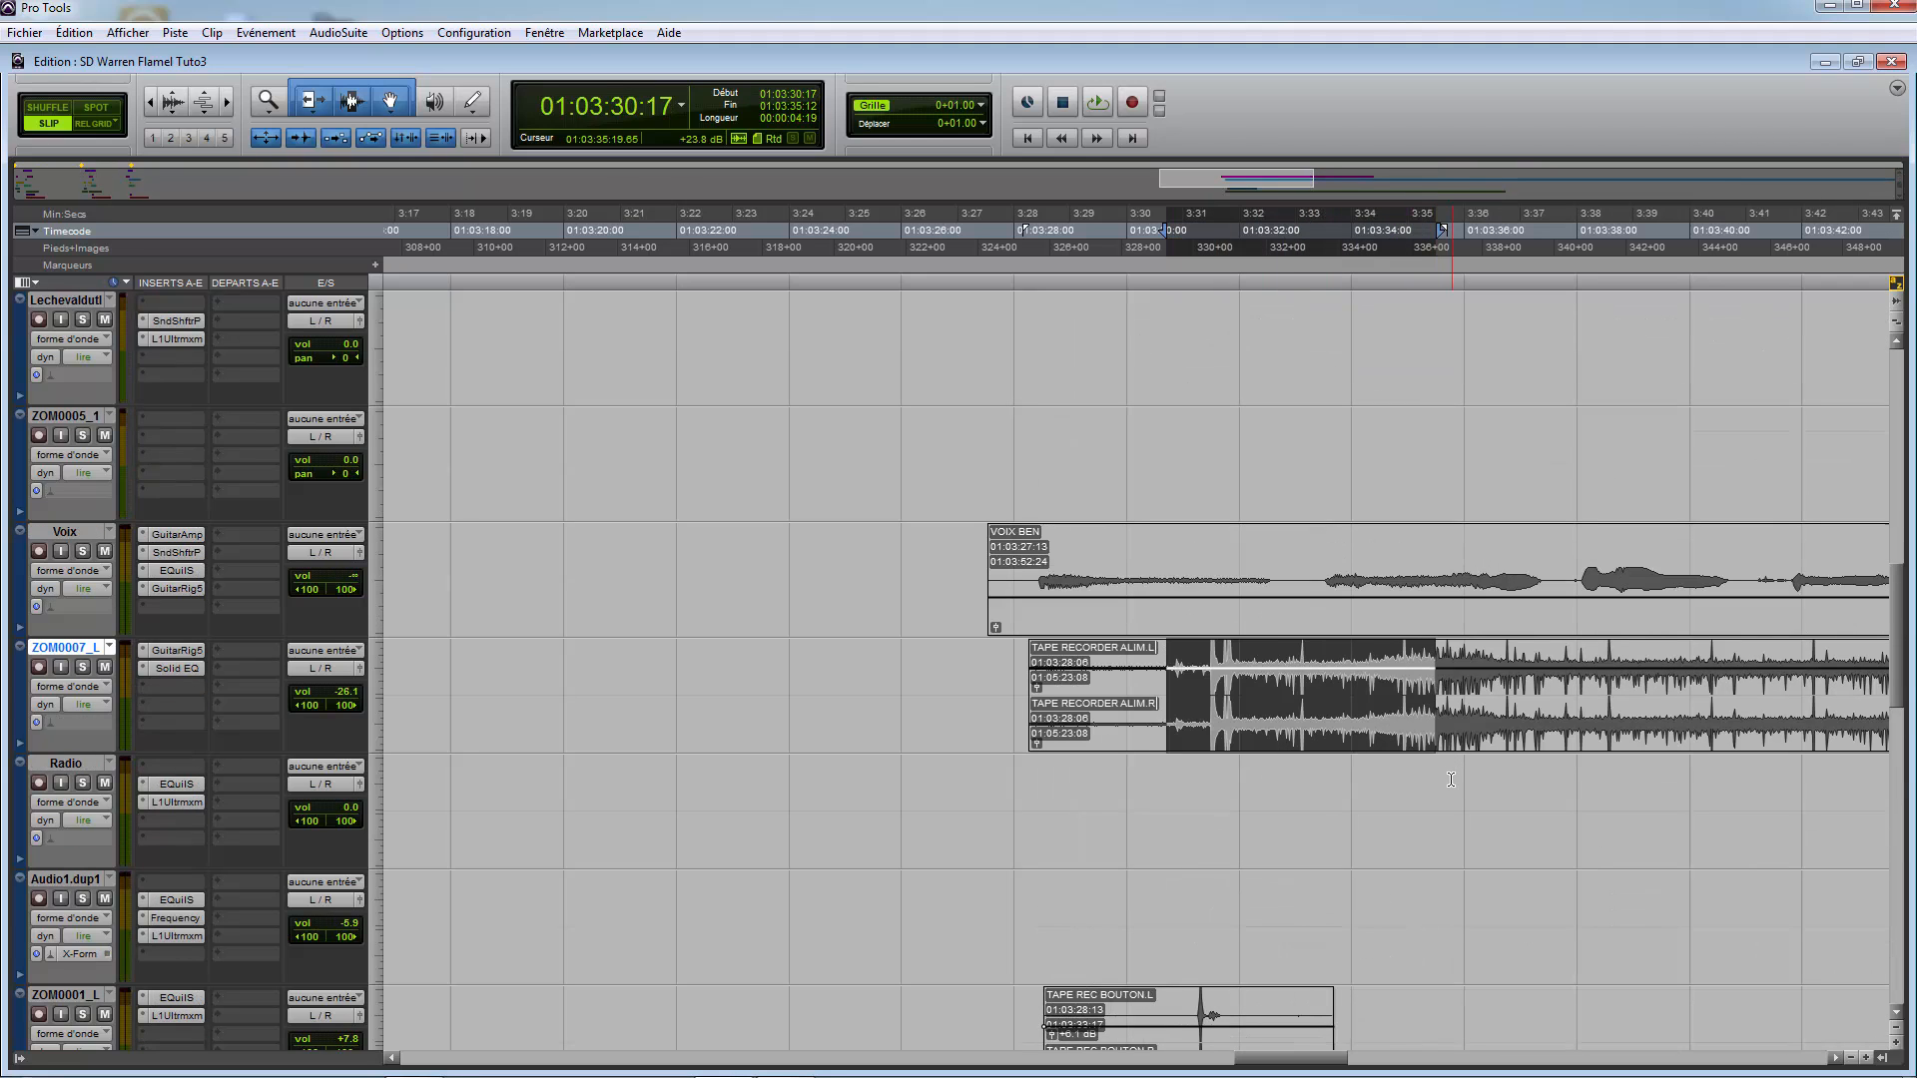
{"action": "left_click", "coordinate": [1350, 705]}
{"action": "right_click", "coordinate": [1350, 711]}
{"action": "left_click", "coordinate": [1424, 582]}
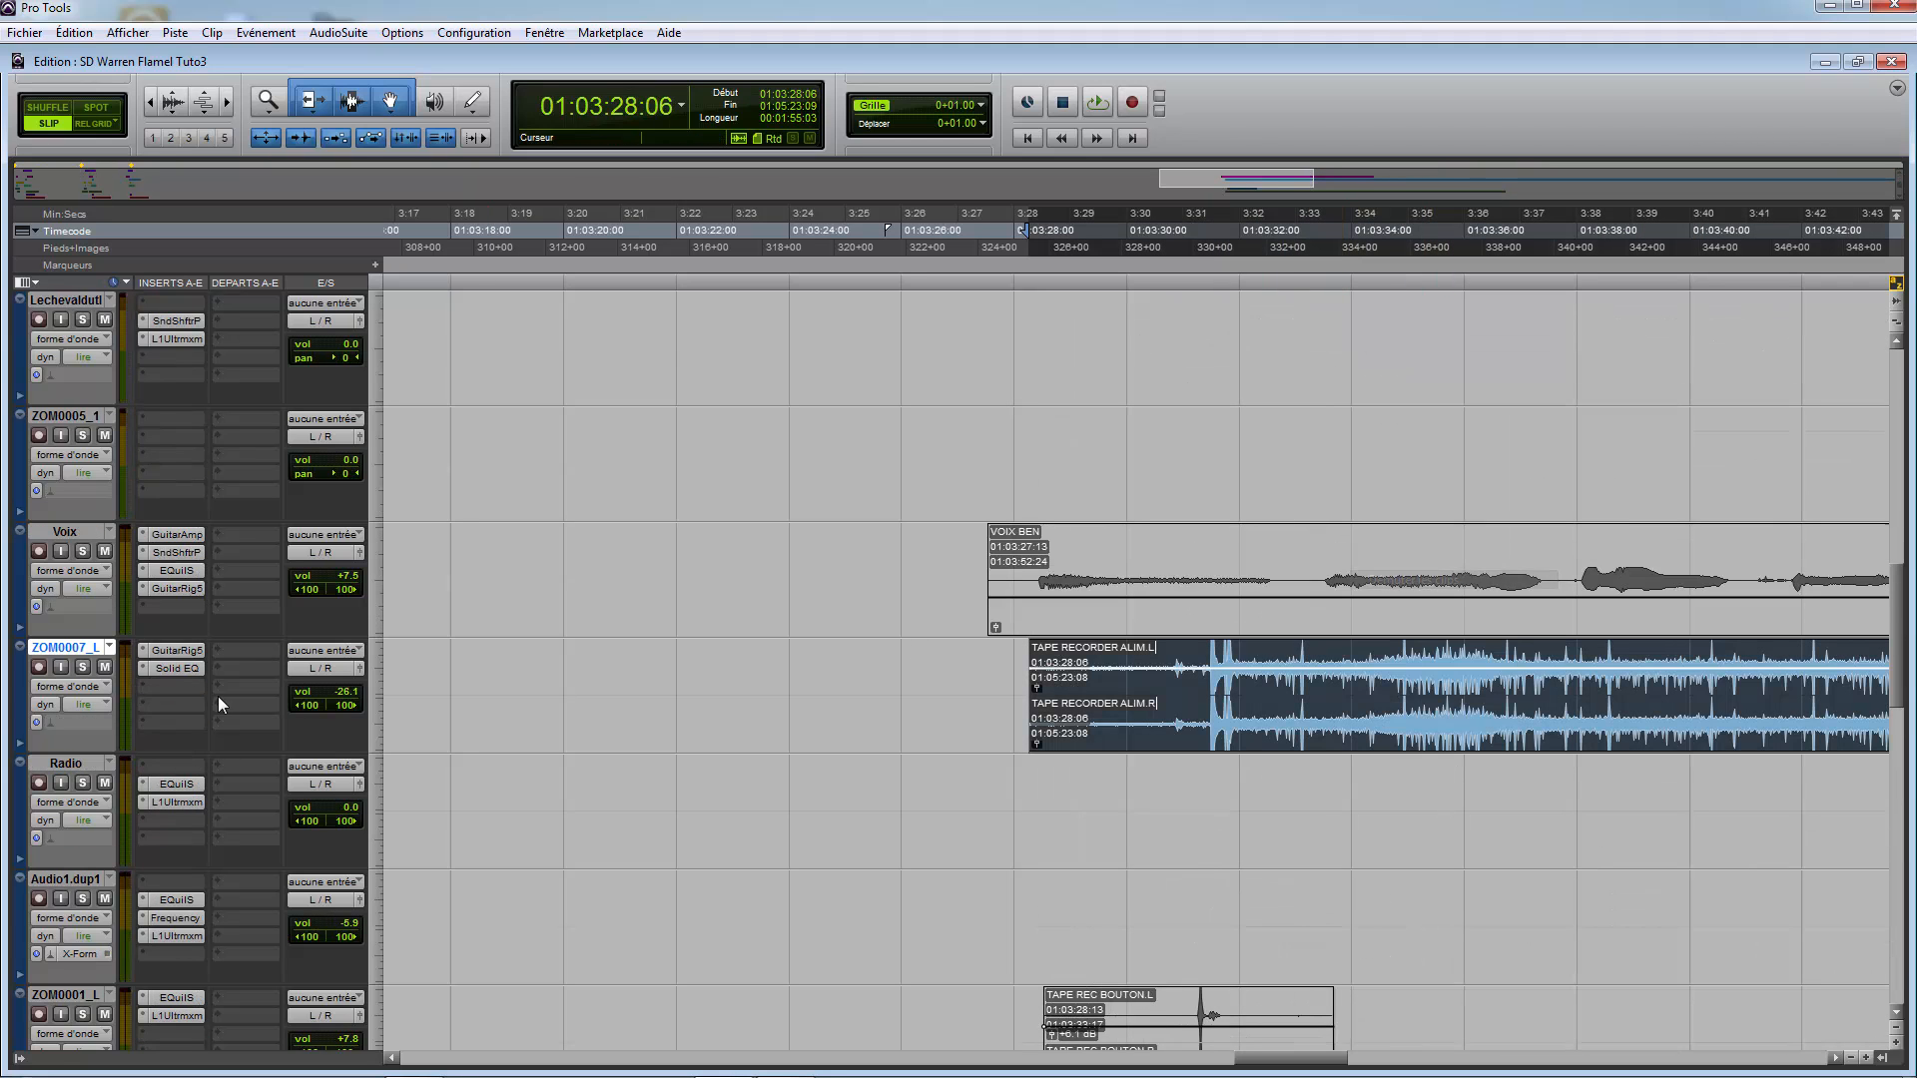
{"action": "right_click", "coordinate": [174, 666]}
{"action": "left_click", "coordinate": [190, 696]}
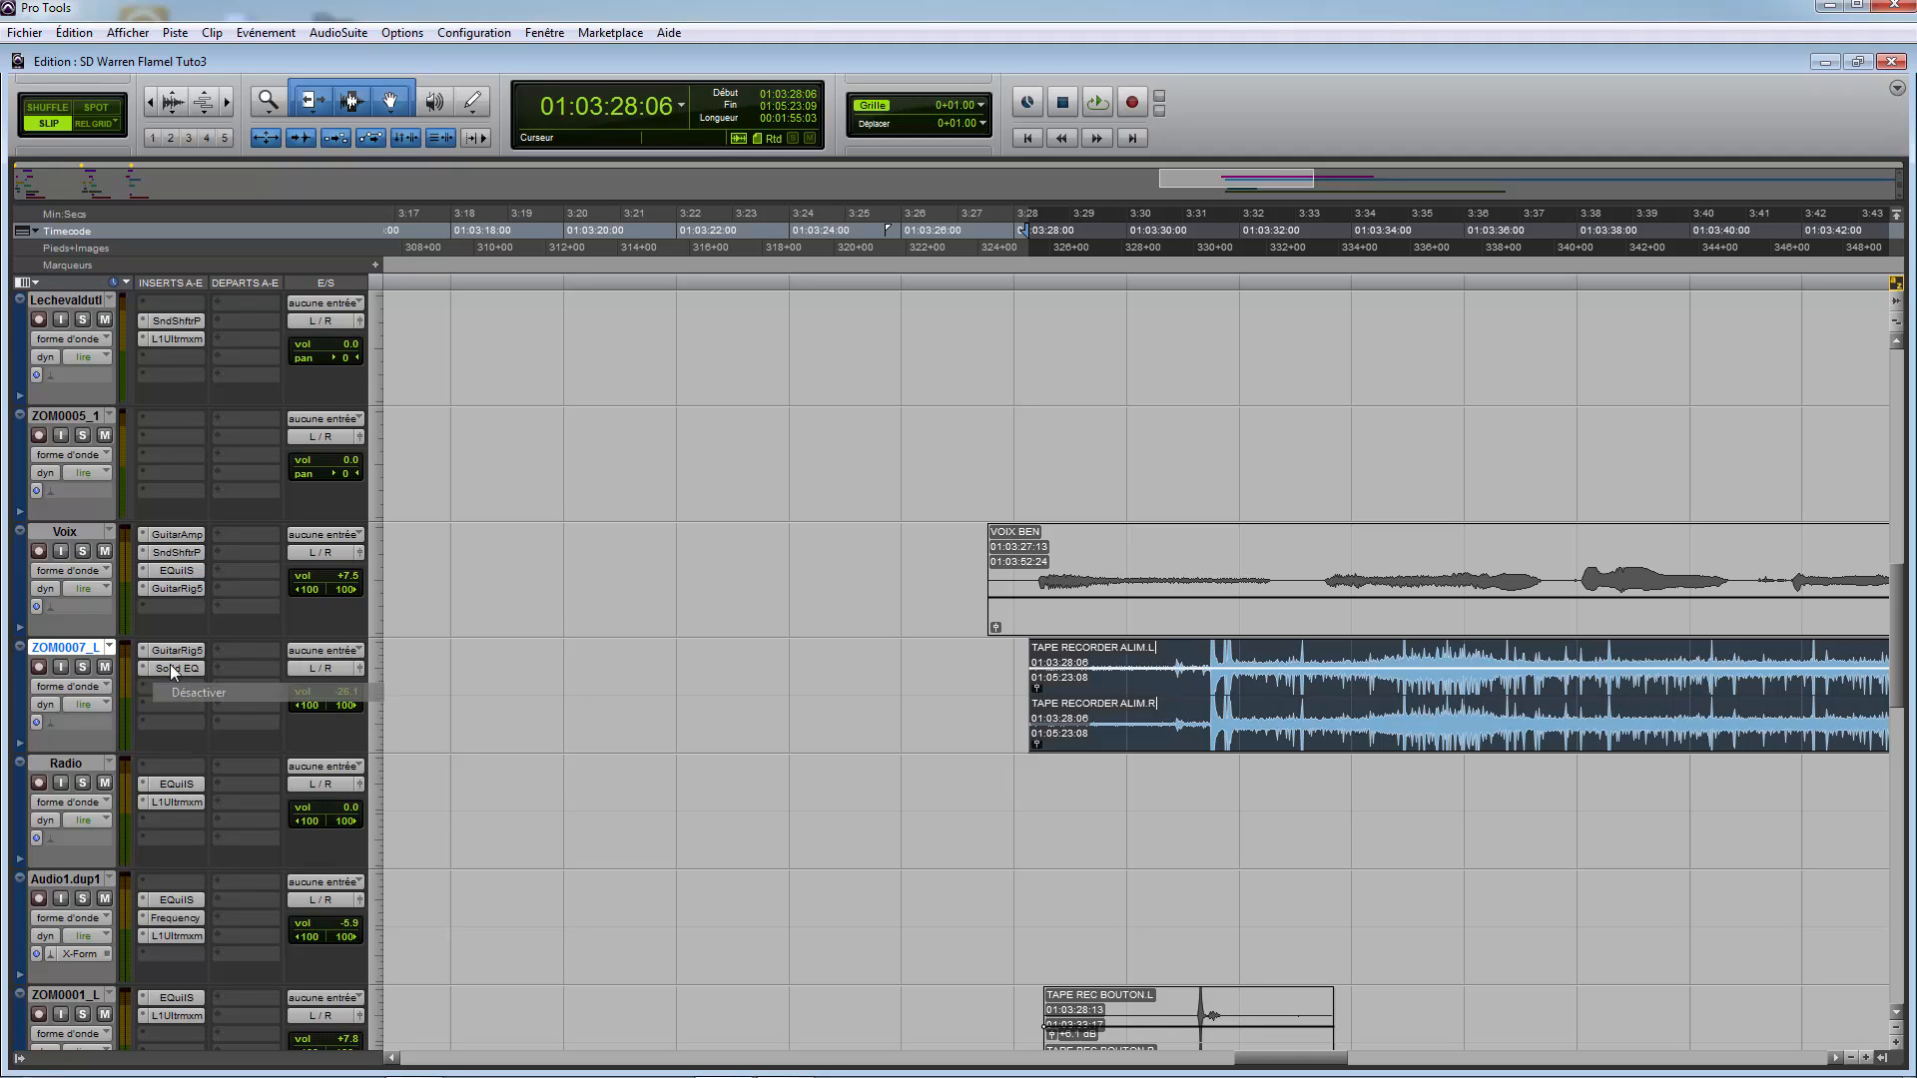
Step: Deactivate the GuitarRig5 insert on the ZOM0007_L track and play the track soloed from 01:03:28:12
{"action": "right_click", "coordinate": [164, 652]}
{"action": "left_click", "coordinate": [192, 678]}
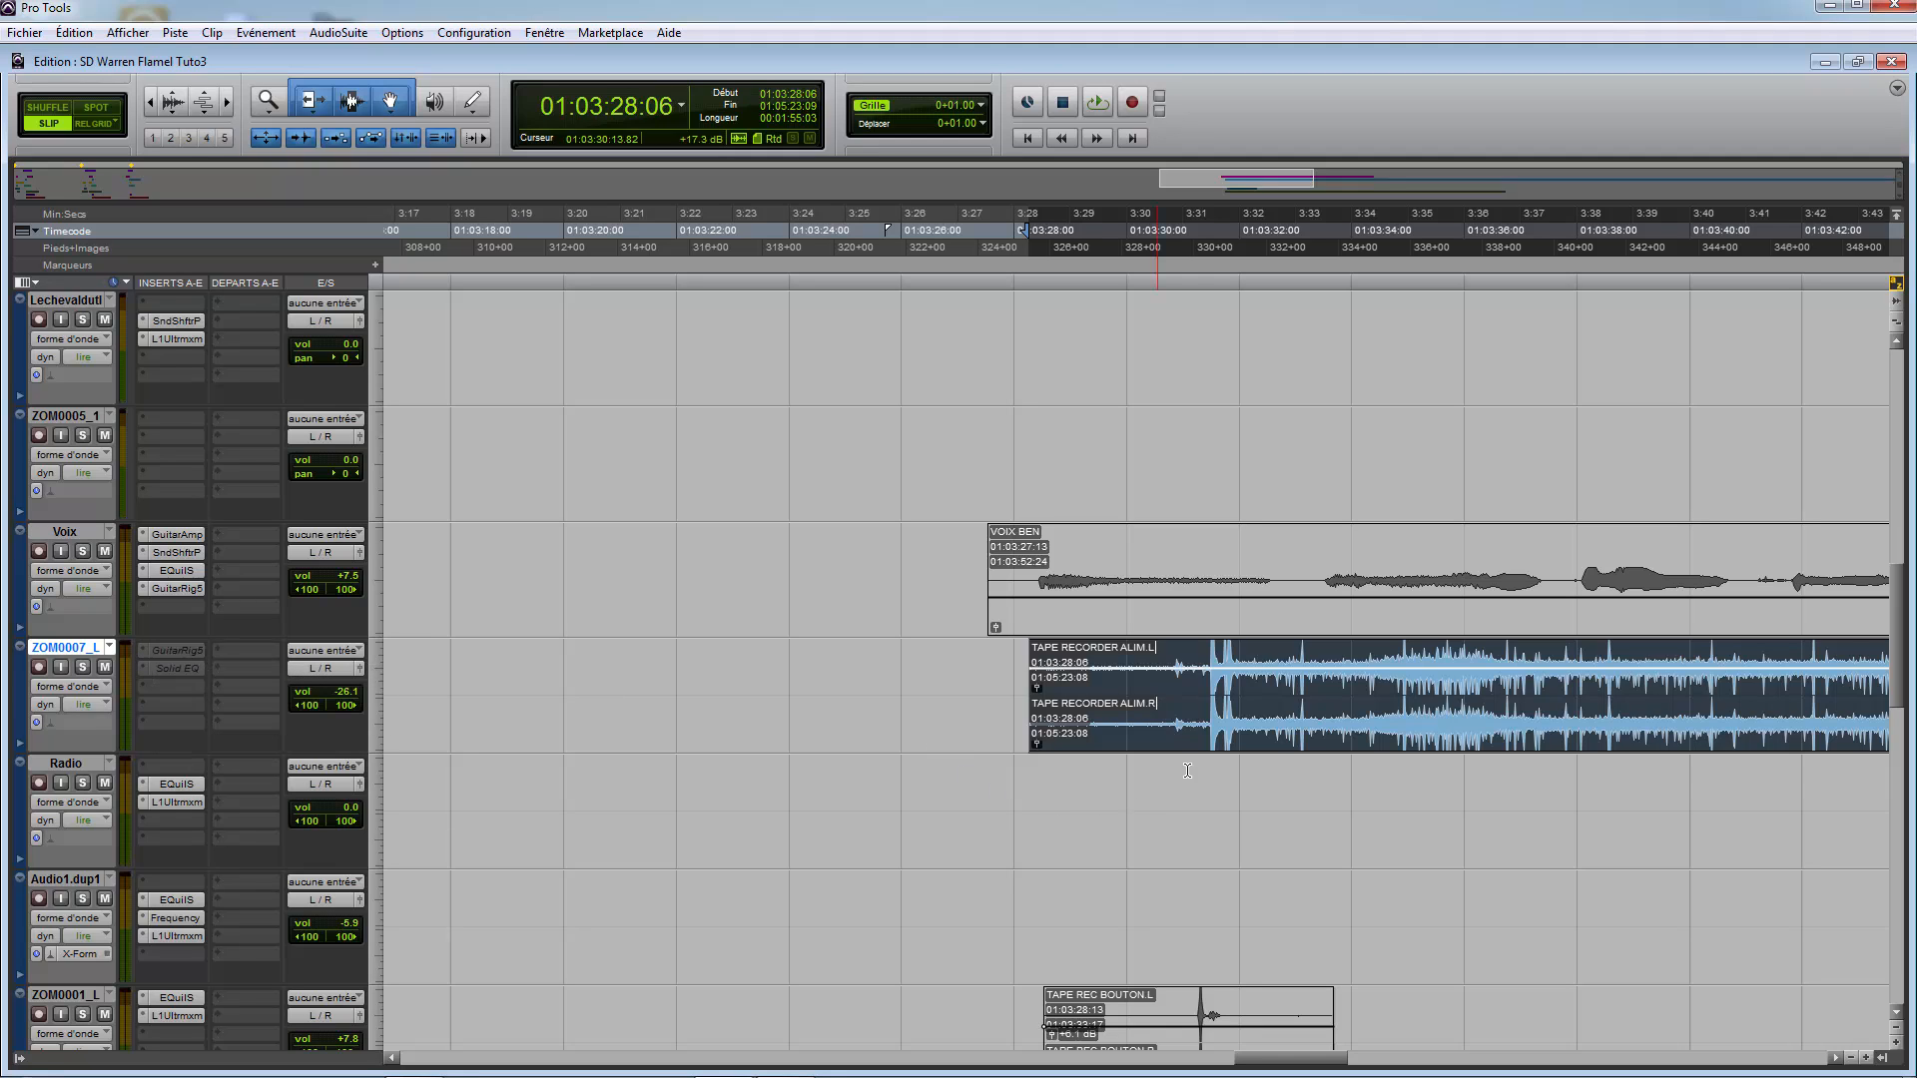
{"action": "left_click", "coordinate": [1041, 778]}
{"action": "key", "text": "shift+s"}
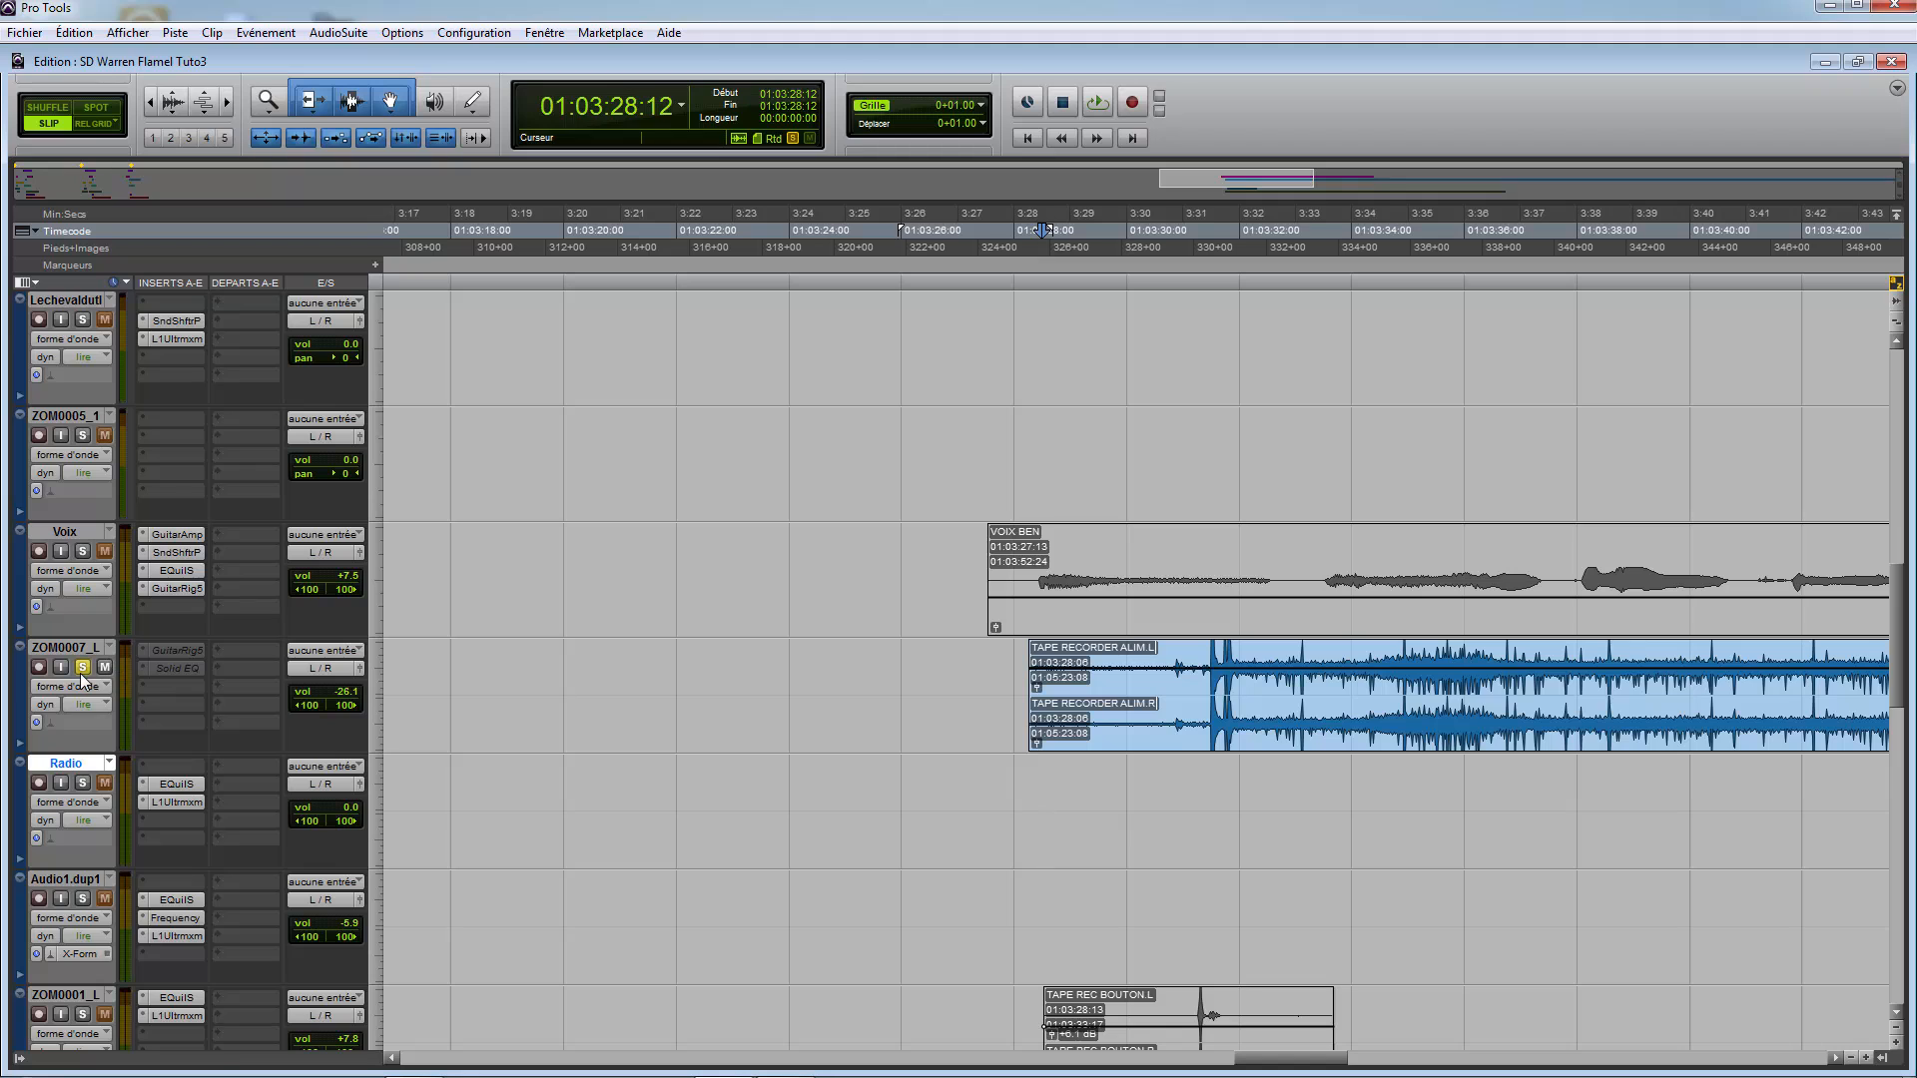
{"action": "key", "text": "space"}
Step: Raise the clip gain of the TAPE RECORDER ALIM clip during playback, fine-tune it slightly, and stop playback
{"action": "mouse_move", "coordinate": [1160, 663]}
{"action": "left_mouse_down"}
{"action": "mouse_move", "coordinate": [1159, 643]}
{"action": "mouse_move", "coordinate": [1160, 663]}
{"action": "mouse_move", "coordinate": [1180, 646]}
{"action": "left_mouse_up"}
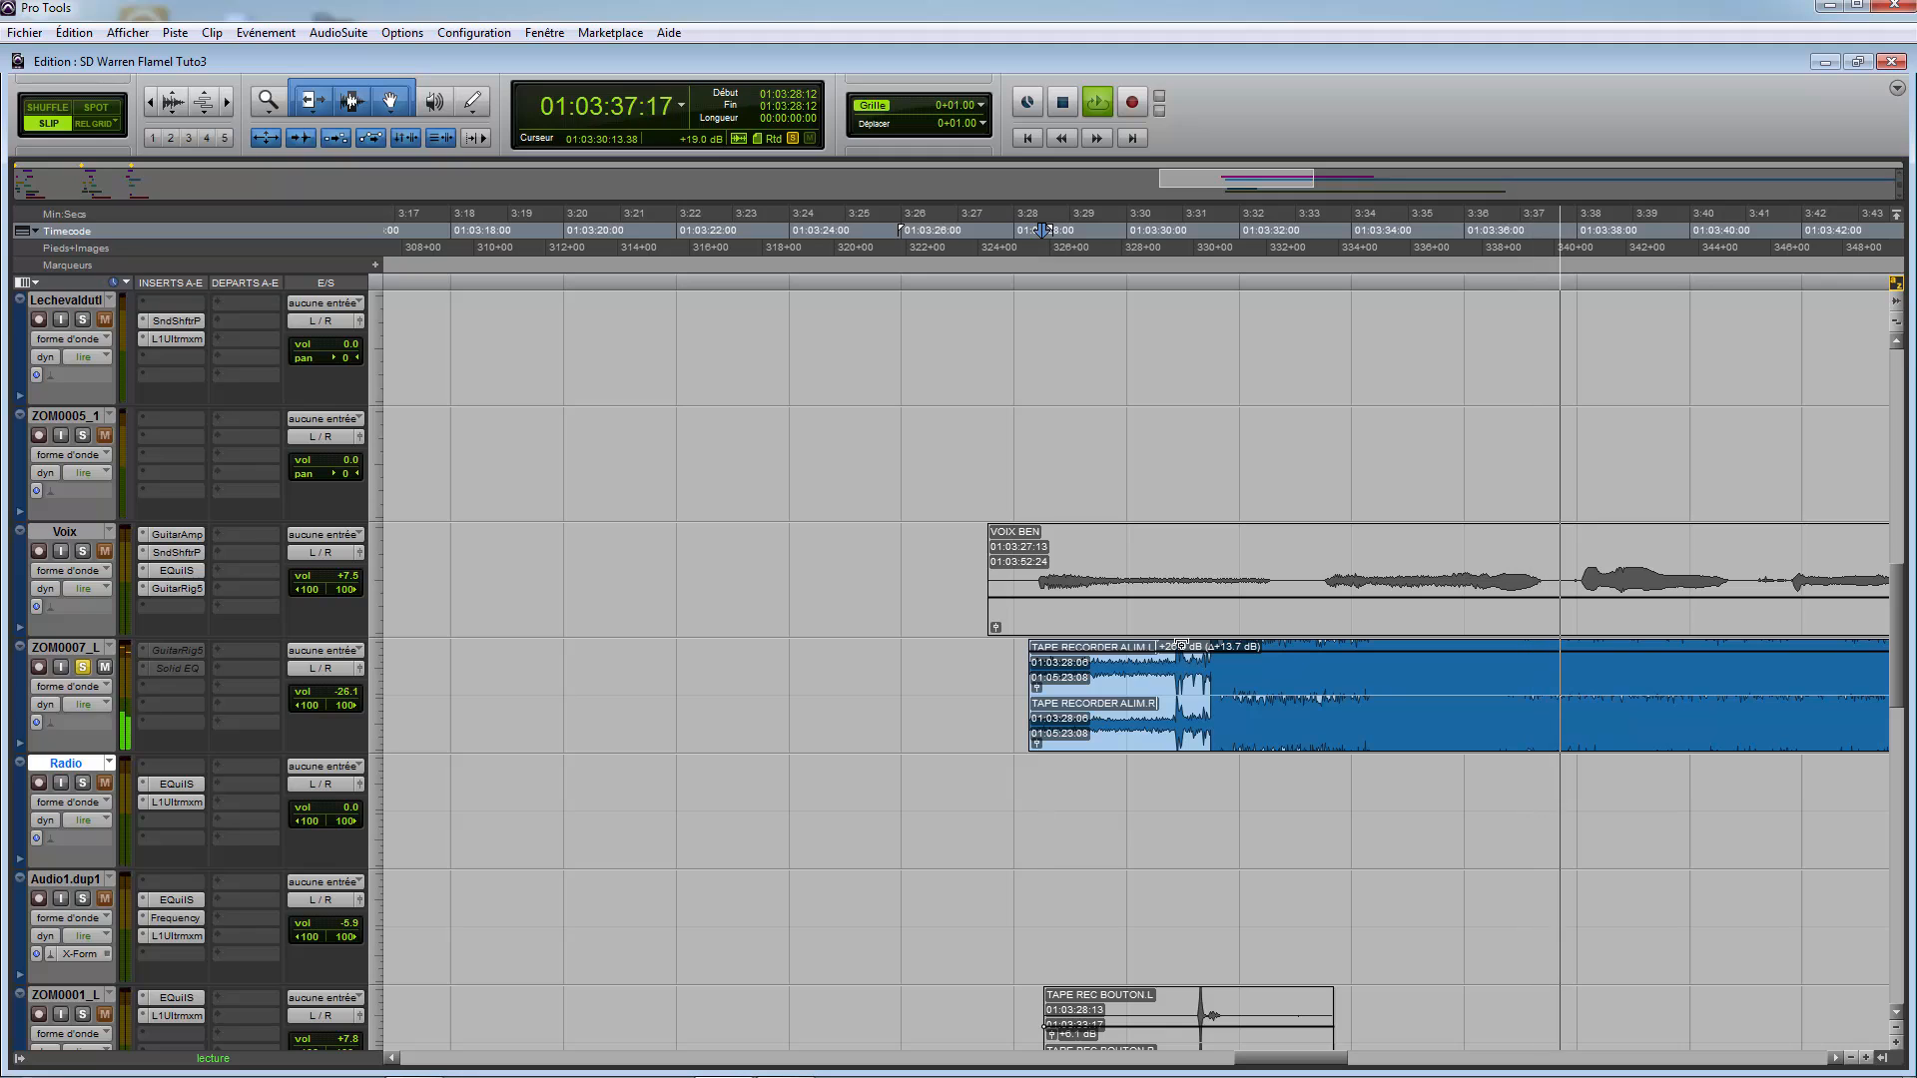
{"action": "left_click_drag", "start_coordinate": [1181, 645], "coordinate": [1182, 655]}
{"action": "key", "text": "r"}
{"action": "key", "text": "r"}
{"action": "key", "text": "r"}
{"action": "key", "text": "r"}
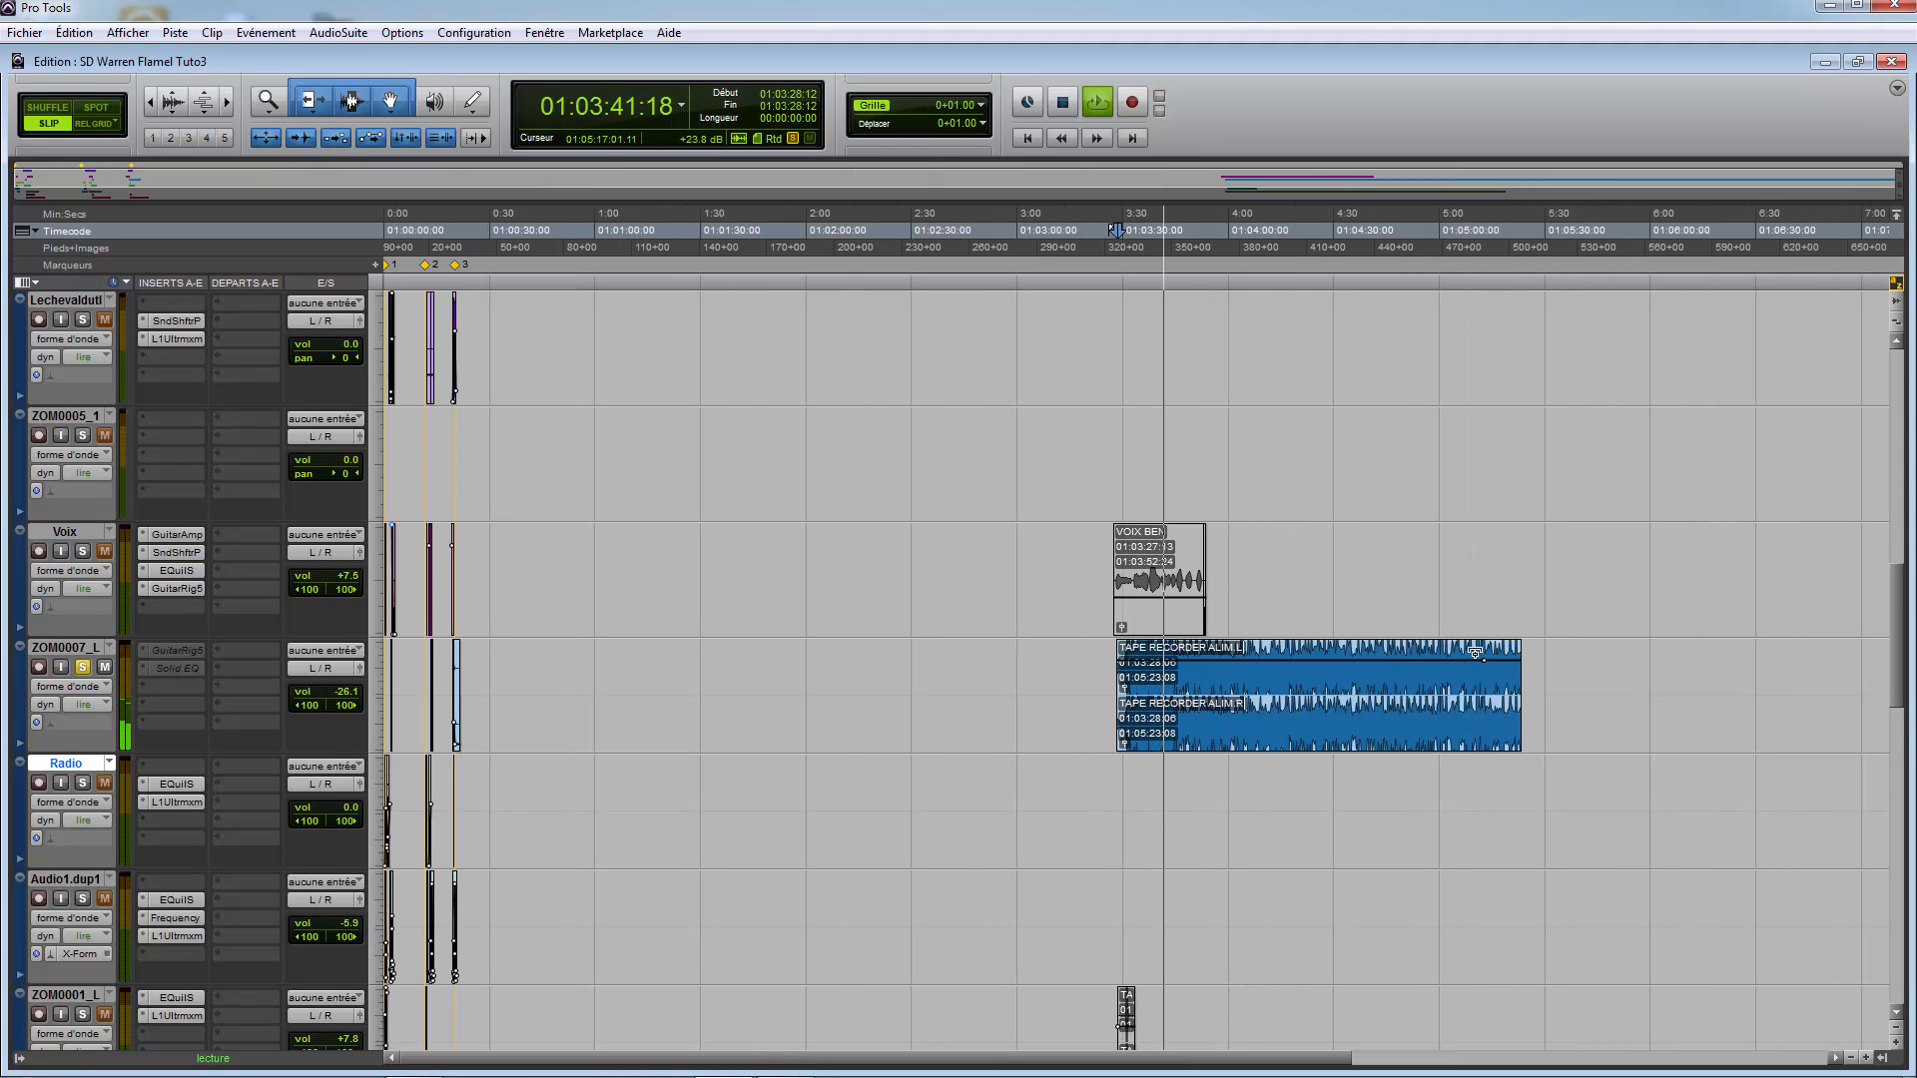
{"action": "key", "text": "space"}
Step: Mute the TAPE RECORDER ALIM clip and reactivate the Solid EQ and GuitarRig5 inserts on the ZOM0007_L track
{"action": "right_click", "coordinate": [1225, 713]}
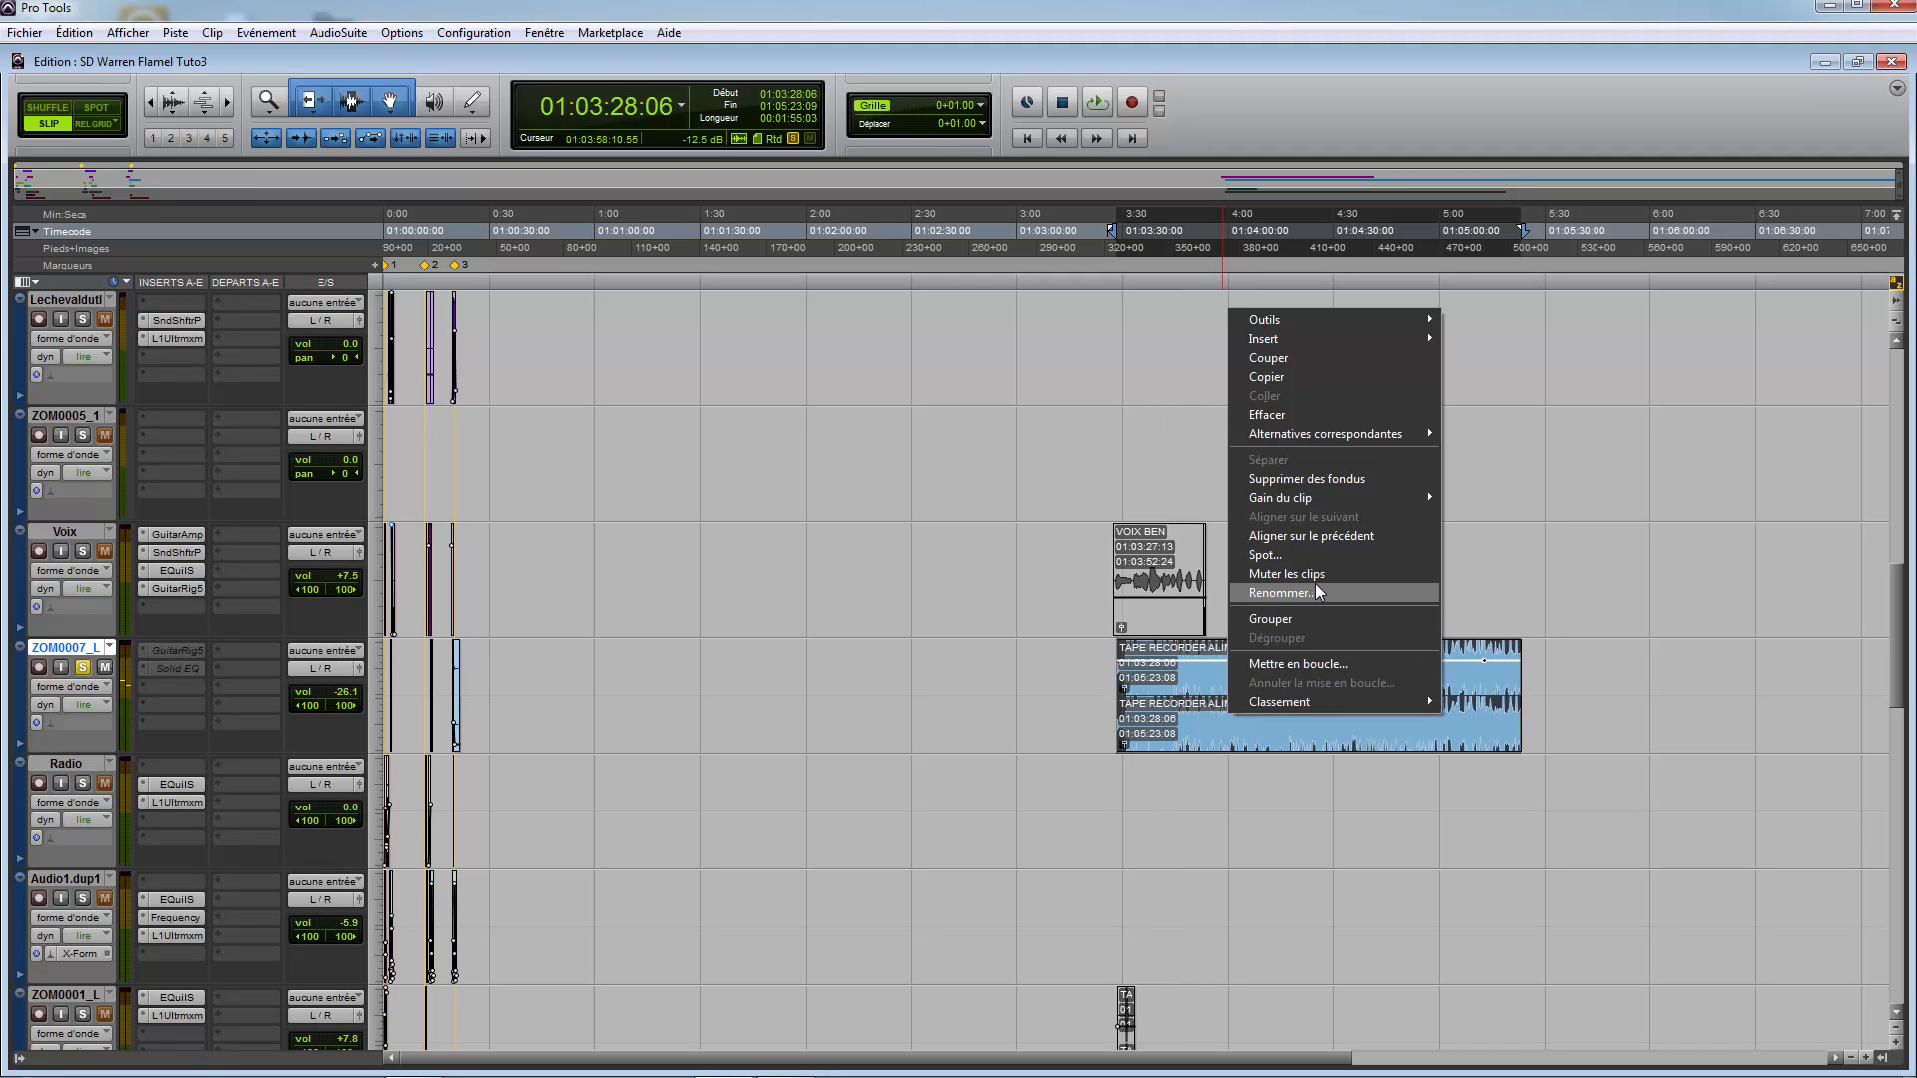
{"action": "left_click", "coordinate": [1323, 578]}
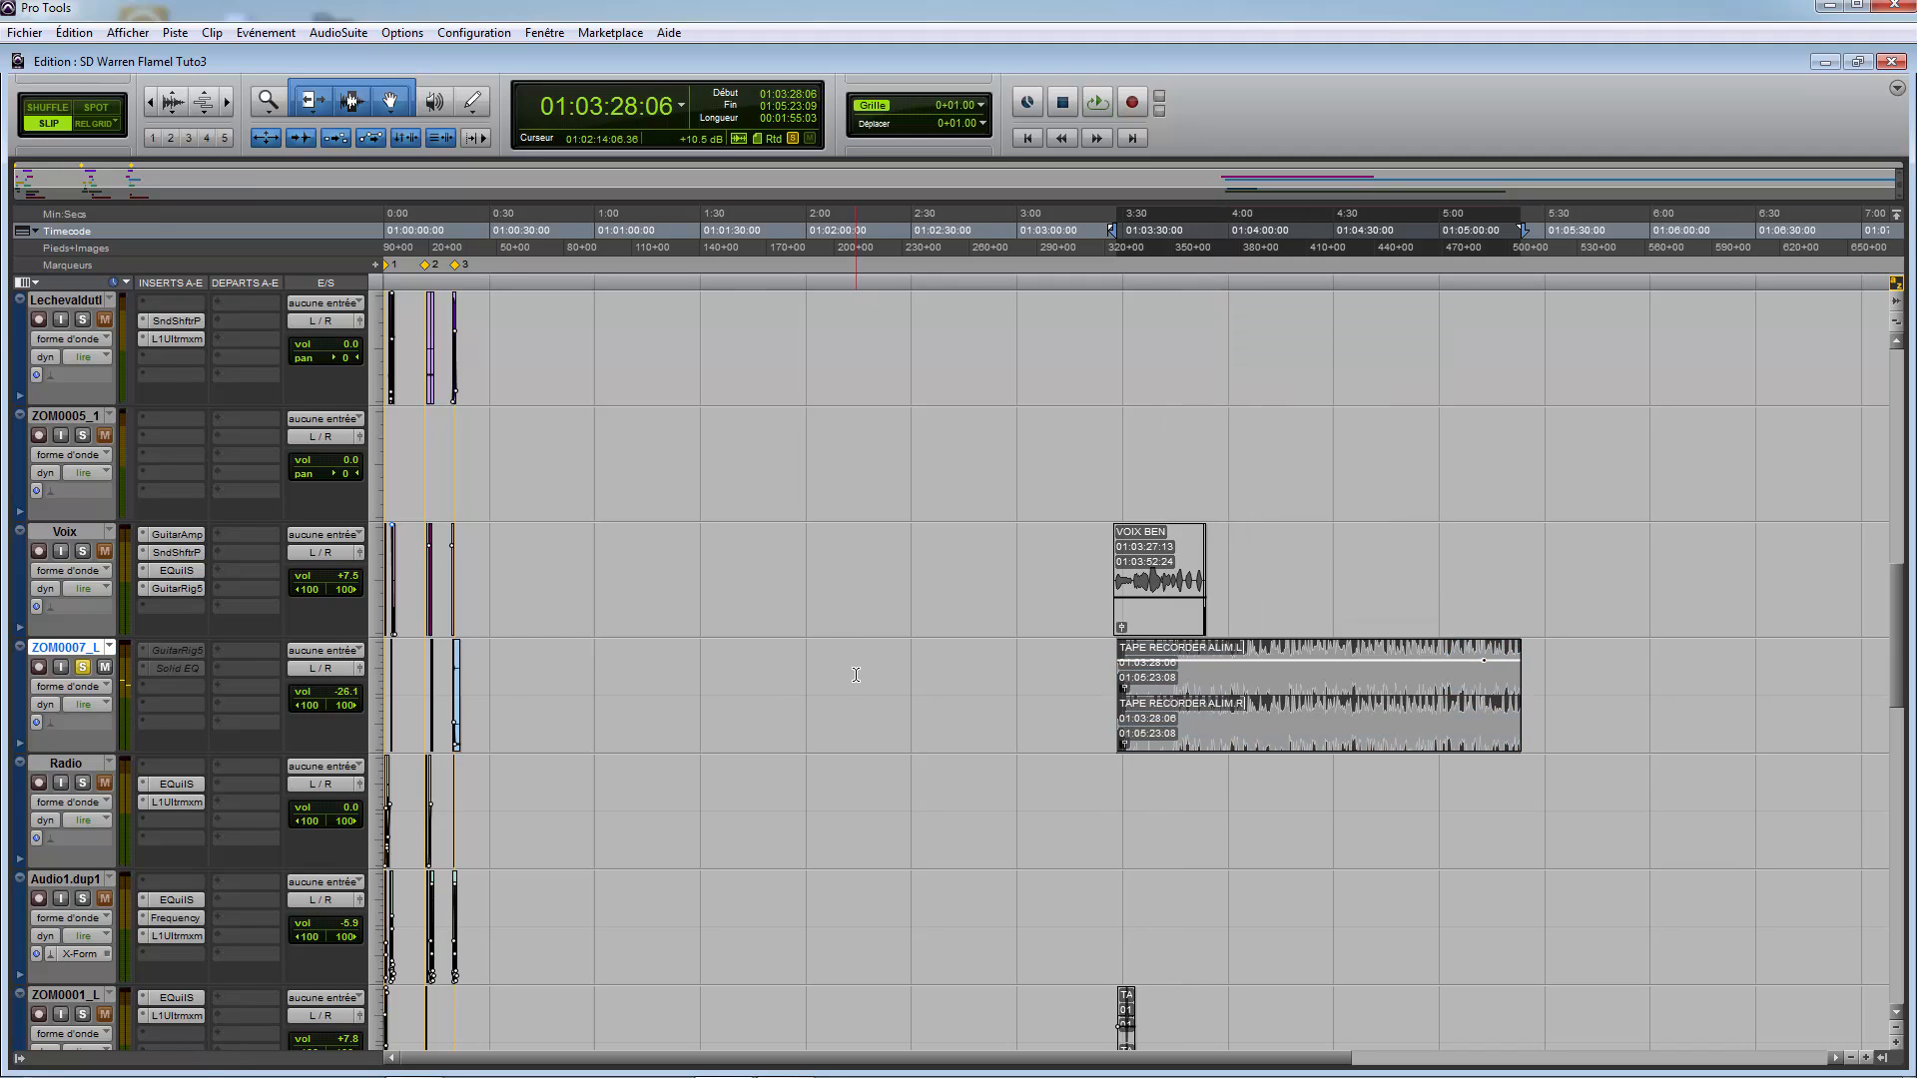
{"action": "right_click", "coordinate": [190, 665]}
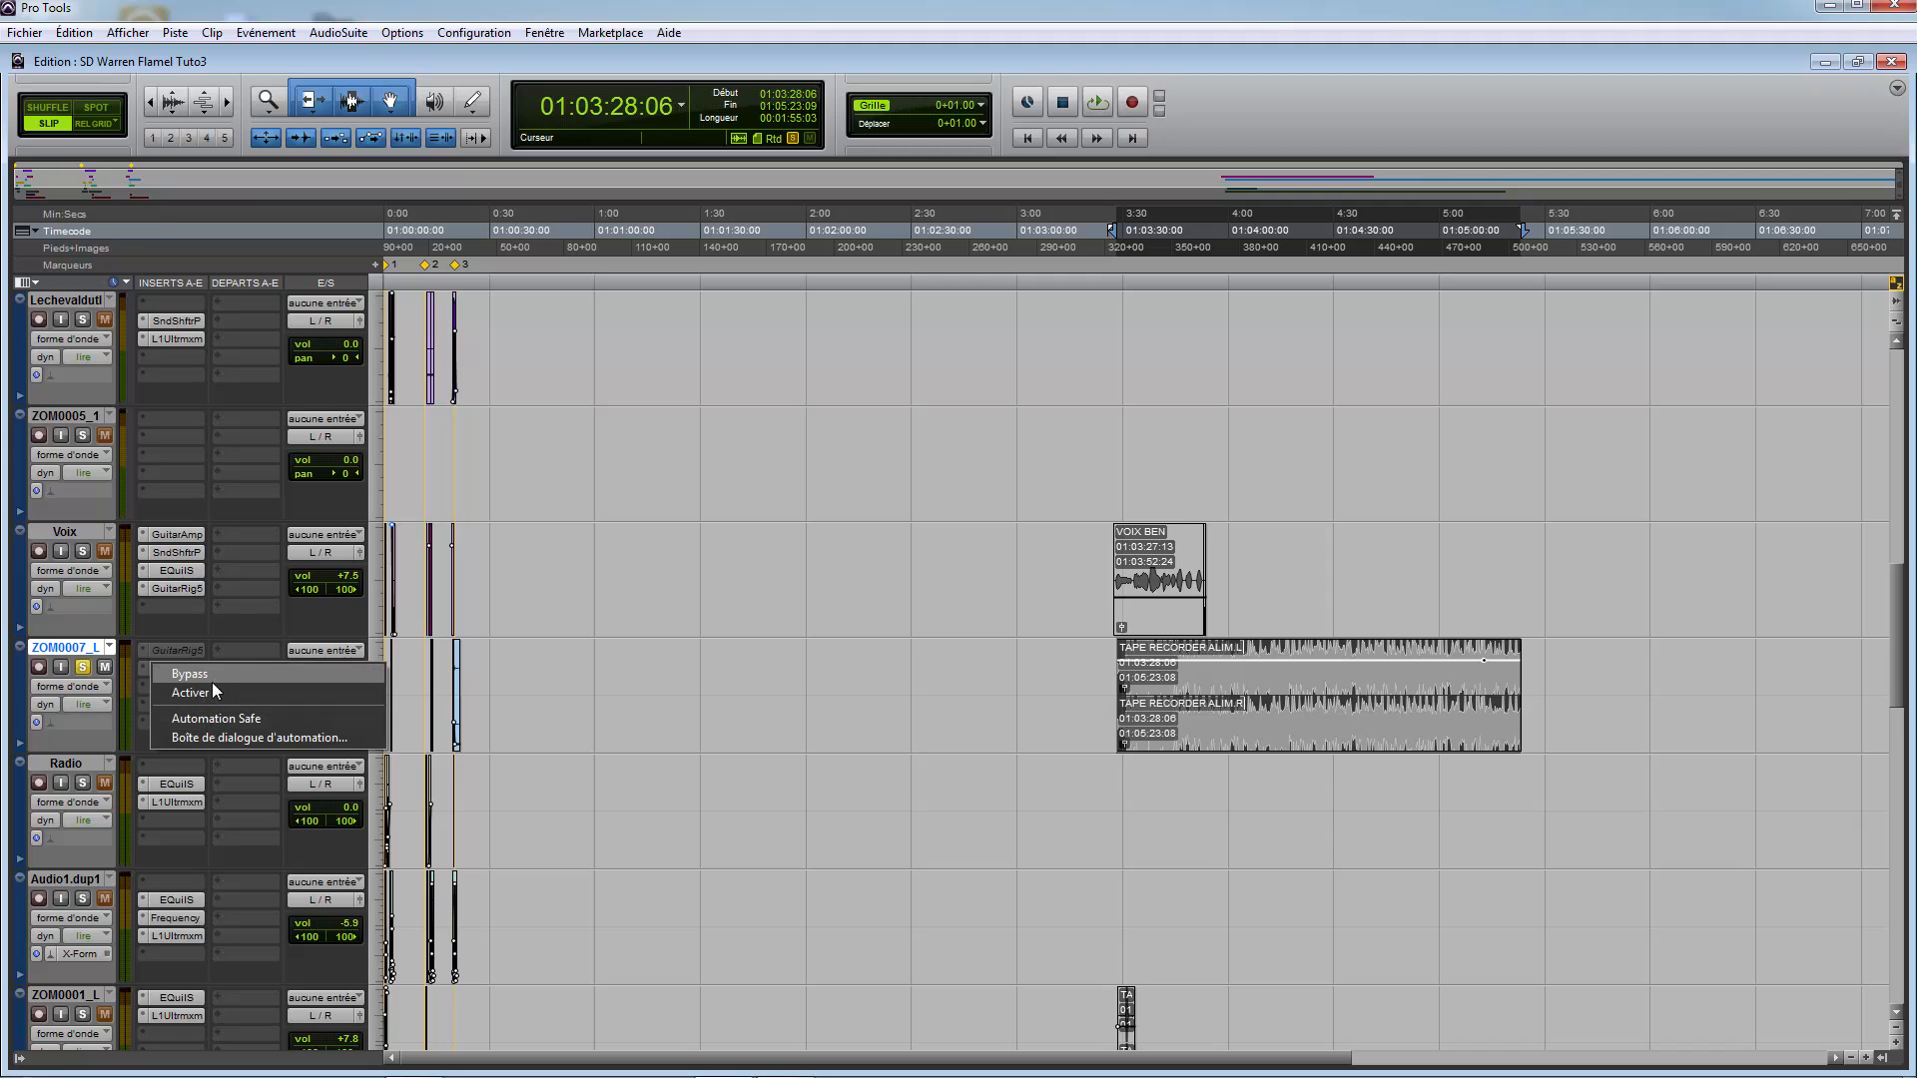
{"action": "left_click", "coordinate": [211, 699]}
{"action": "right_click", "coordinate": [165, 649]}
{"action": "left_click", "coordinate": [194, 675]}
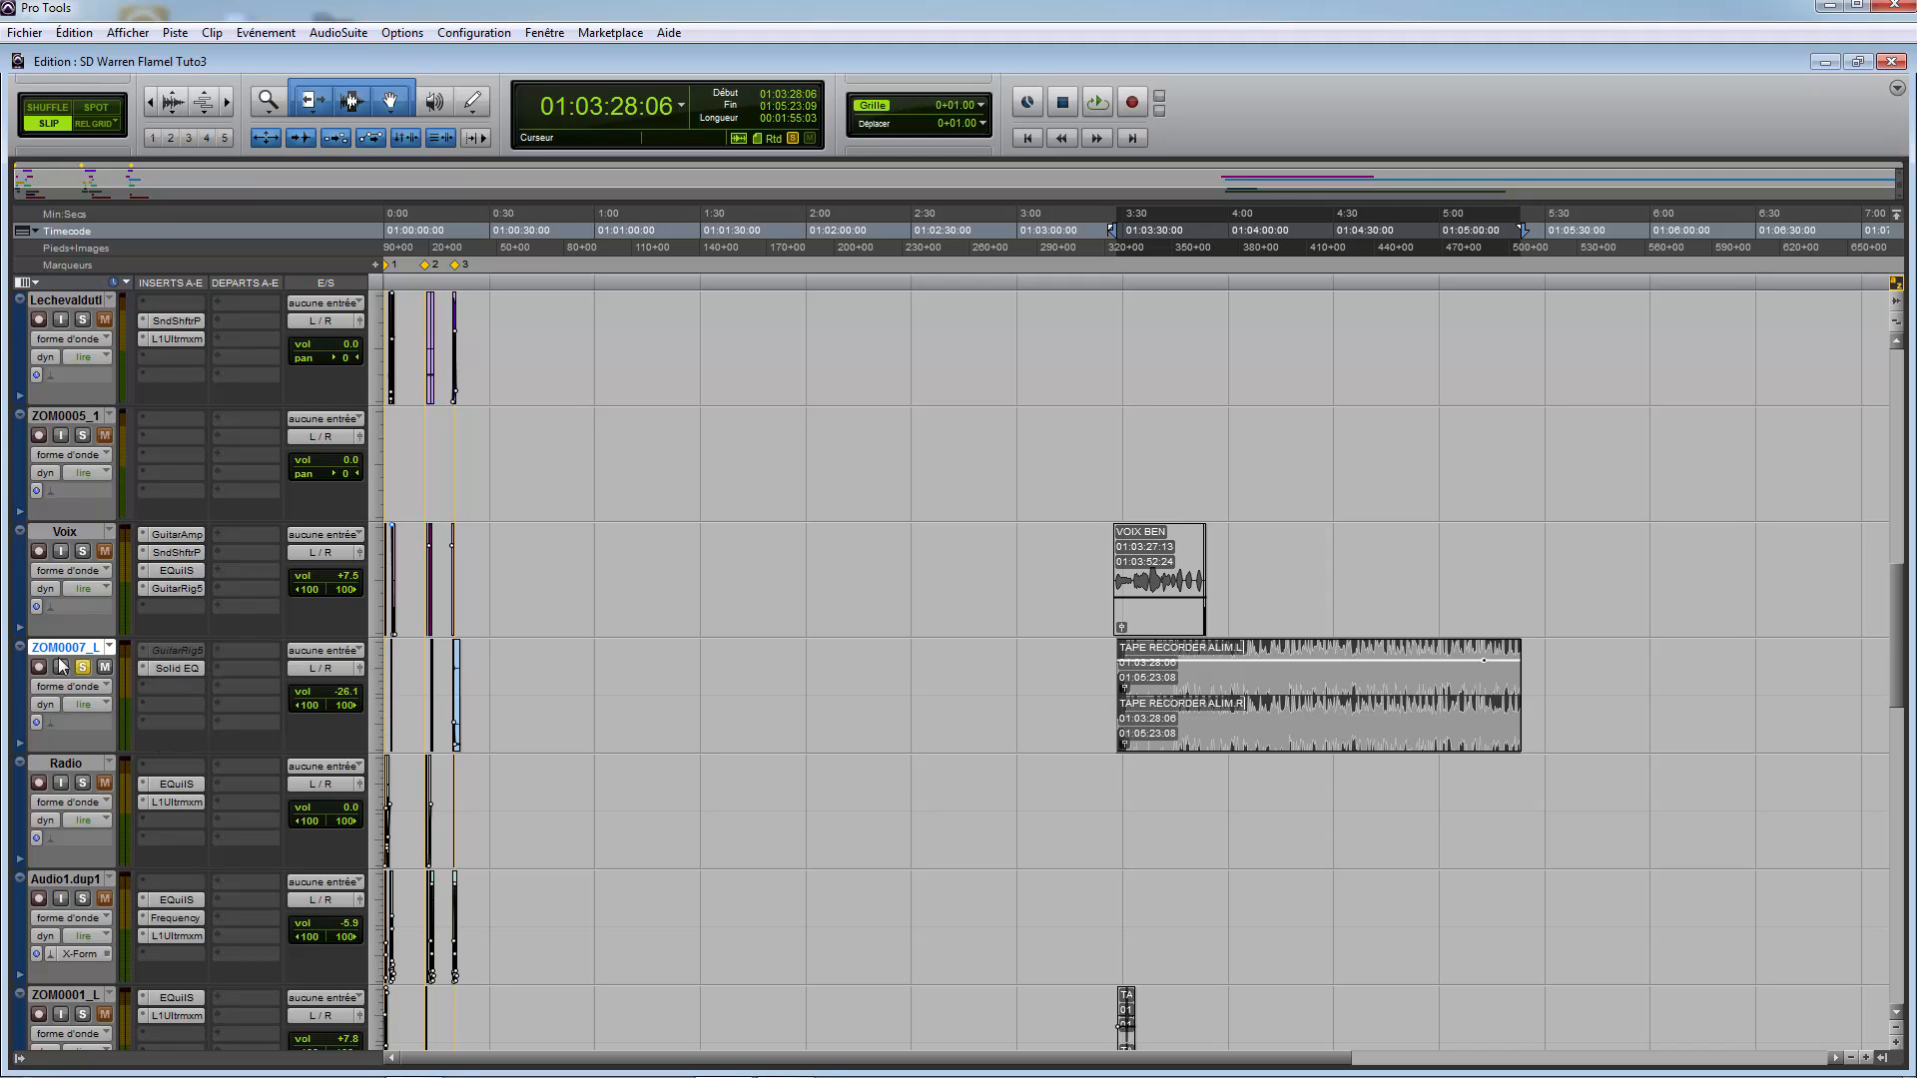
Step: Highlight the 01:00:09:09 to 01:00:22:17 range on ZOM0007_L, then place the cursor at 01:03:35:24 on the ZOM0005_1 track
{"action": "left_click_drag", "start_coordinate": [420, 686], "coordinate": [464, 687]}
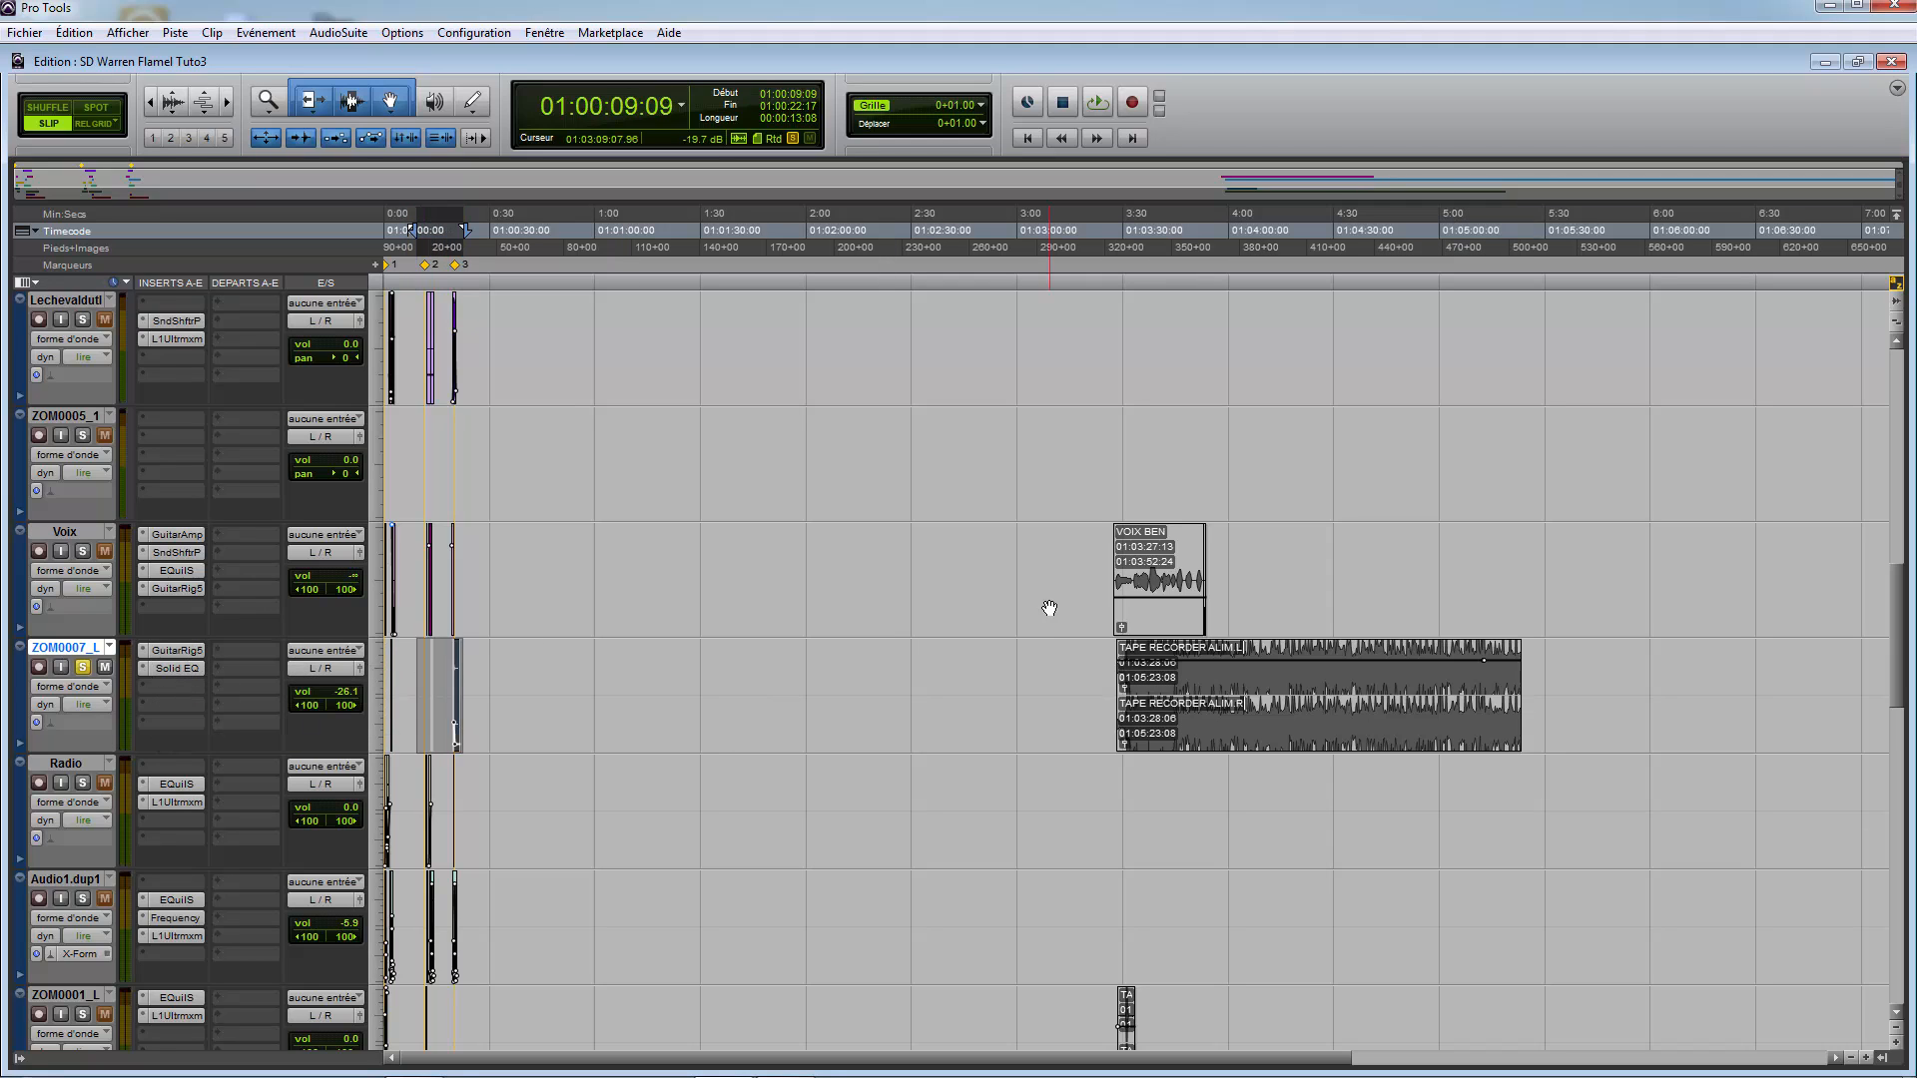
{"action": "left_click", "coordinate": [1098, 551]}
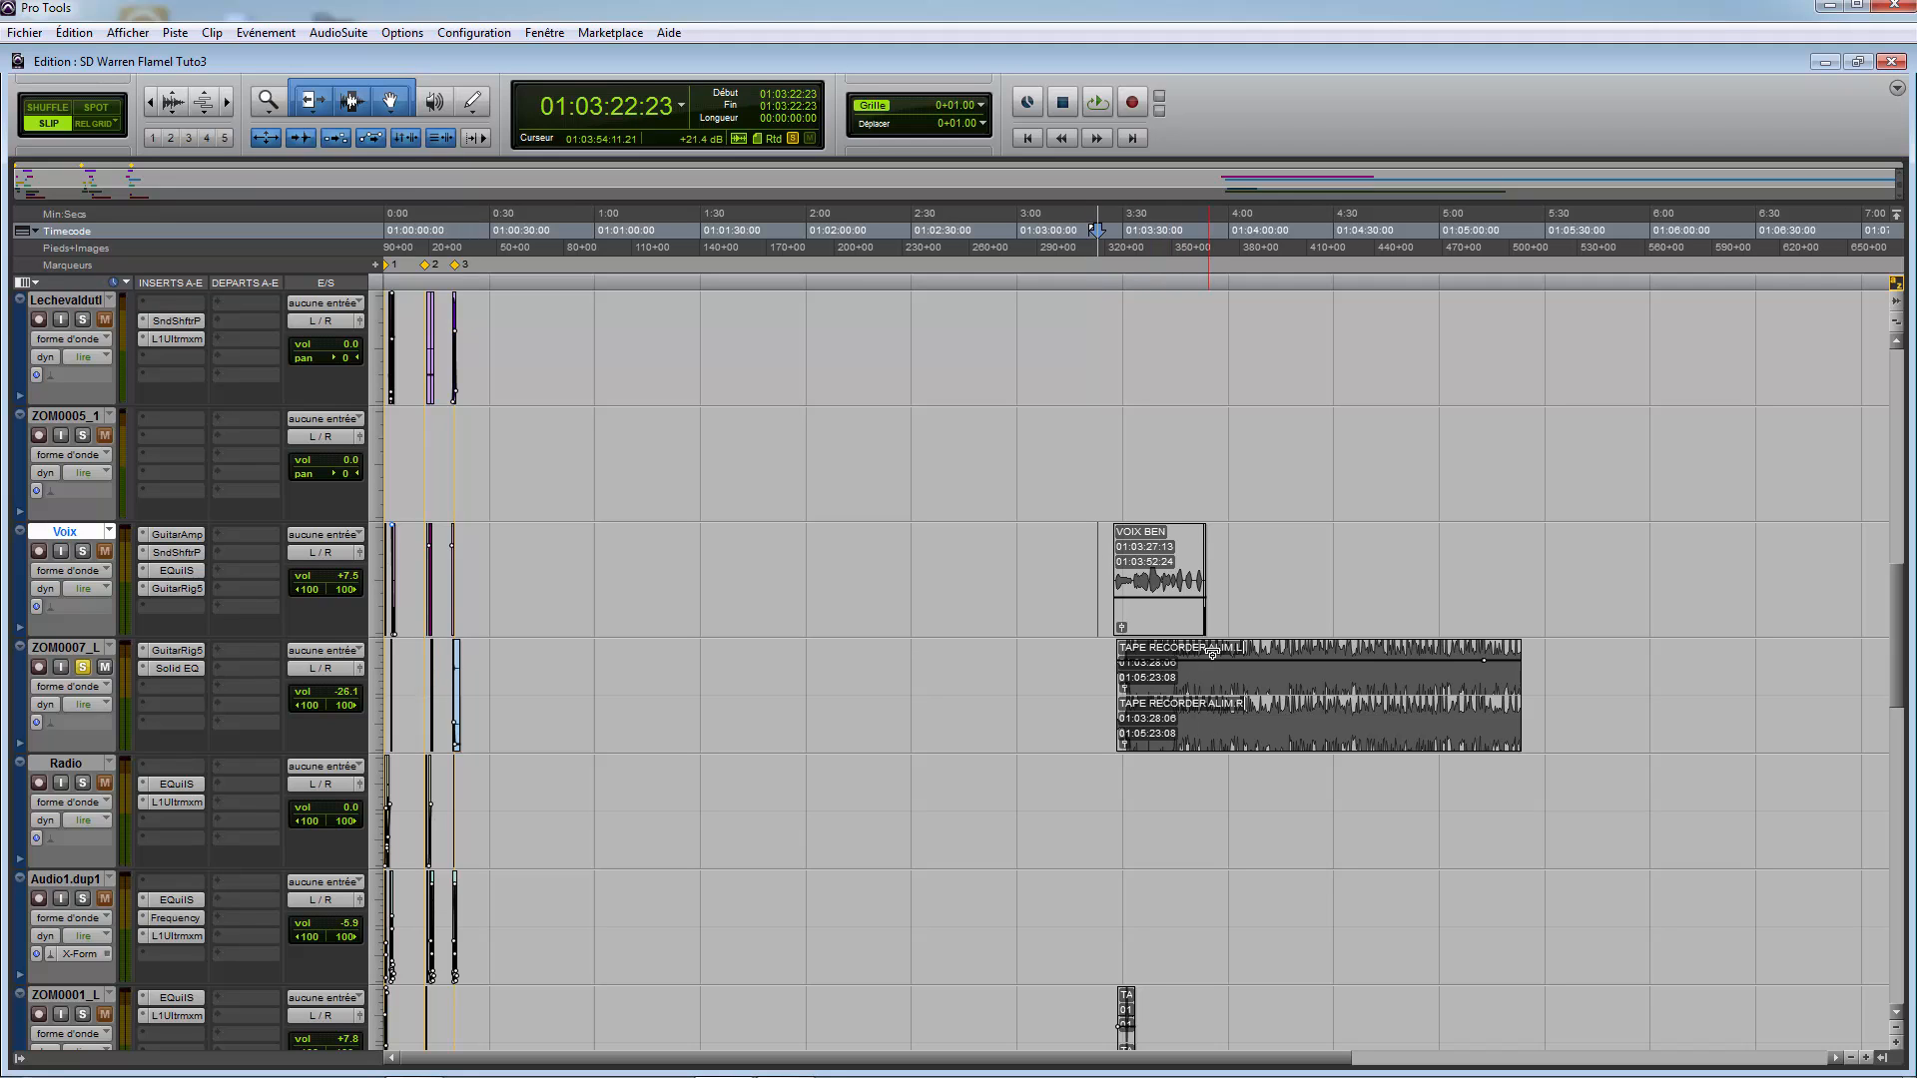
{"action": "left_click", "coordinate": [1144, 476]}
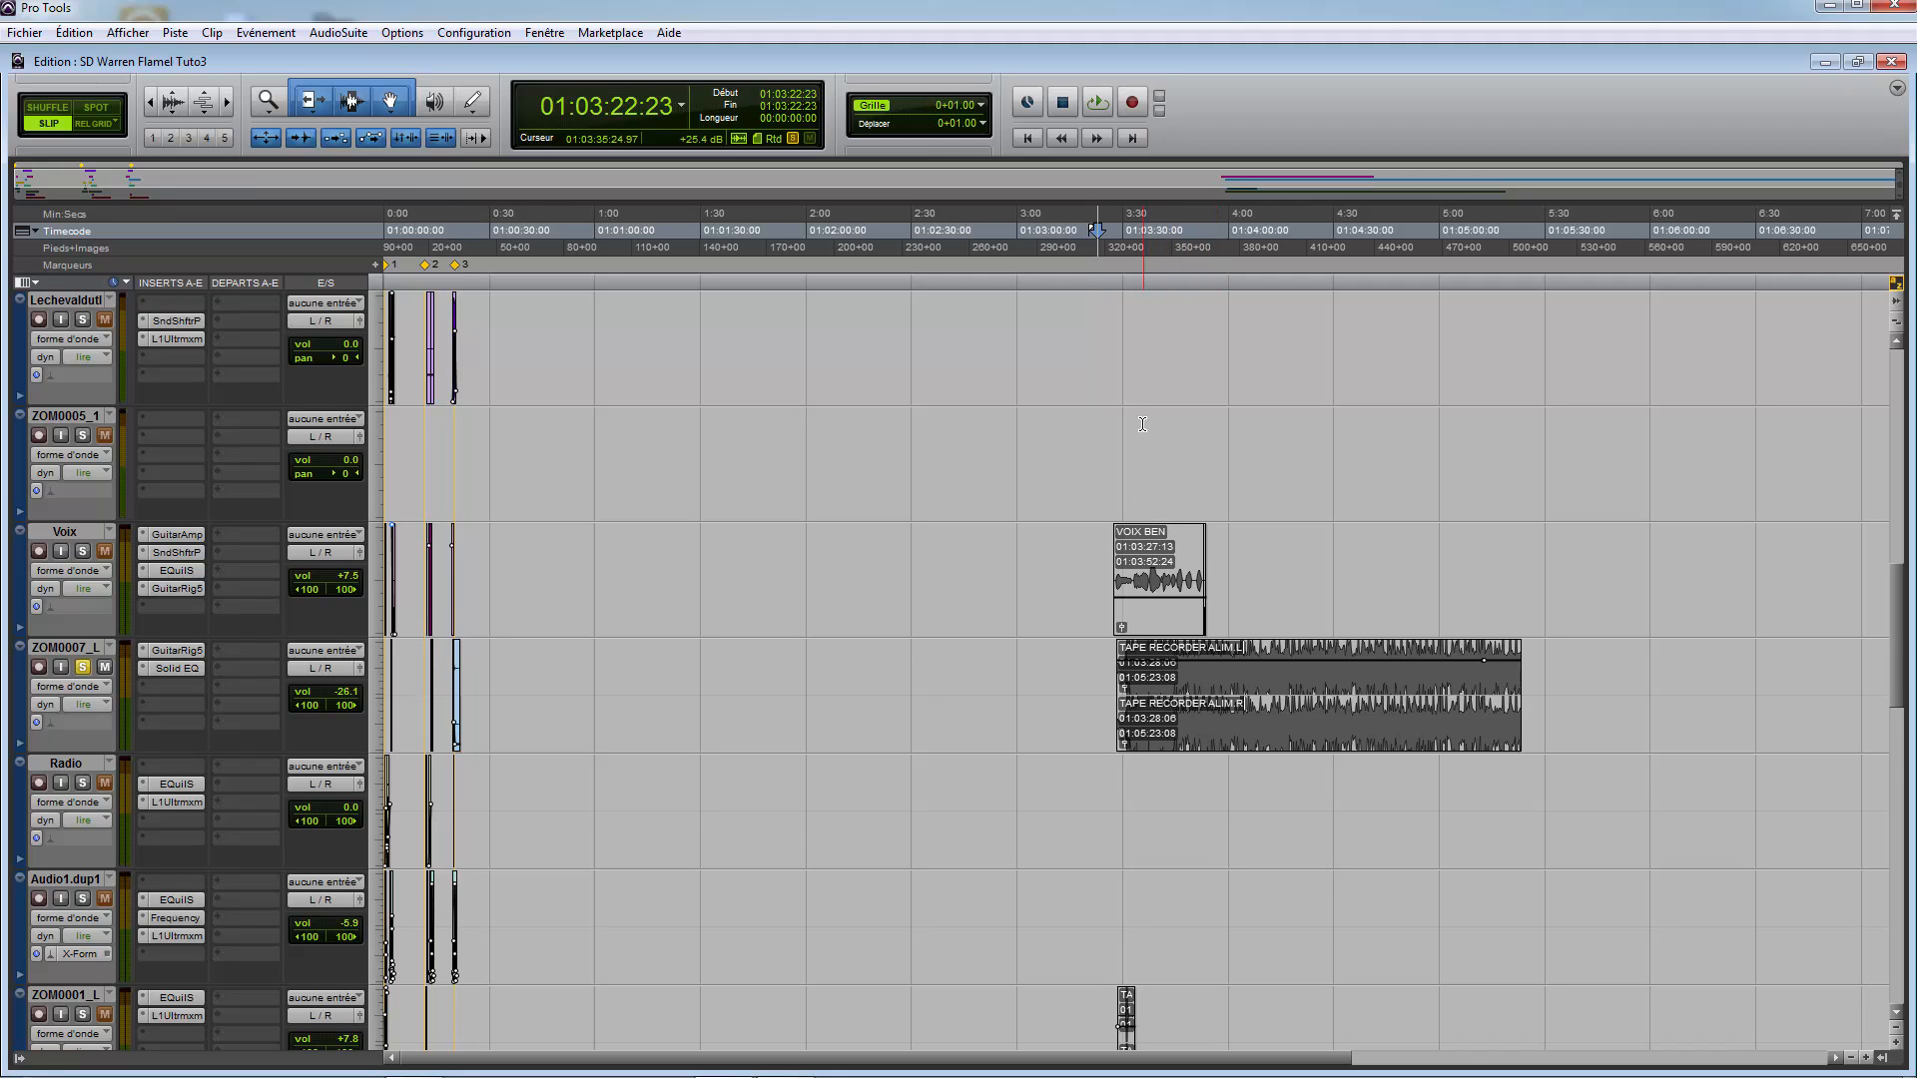
Step: Solo the Voix track in place of ZOM0007_L to examine the VOIX BEN clip, then clear the solo
{"action": "key", "text": "t"}
{"action": "key", "text": "t"}
{"action": "key", "text": "t"}
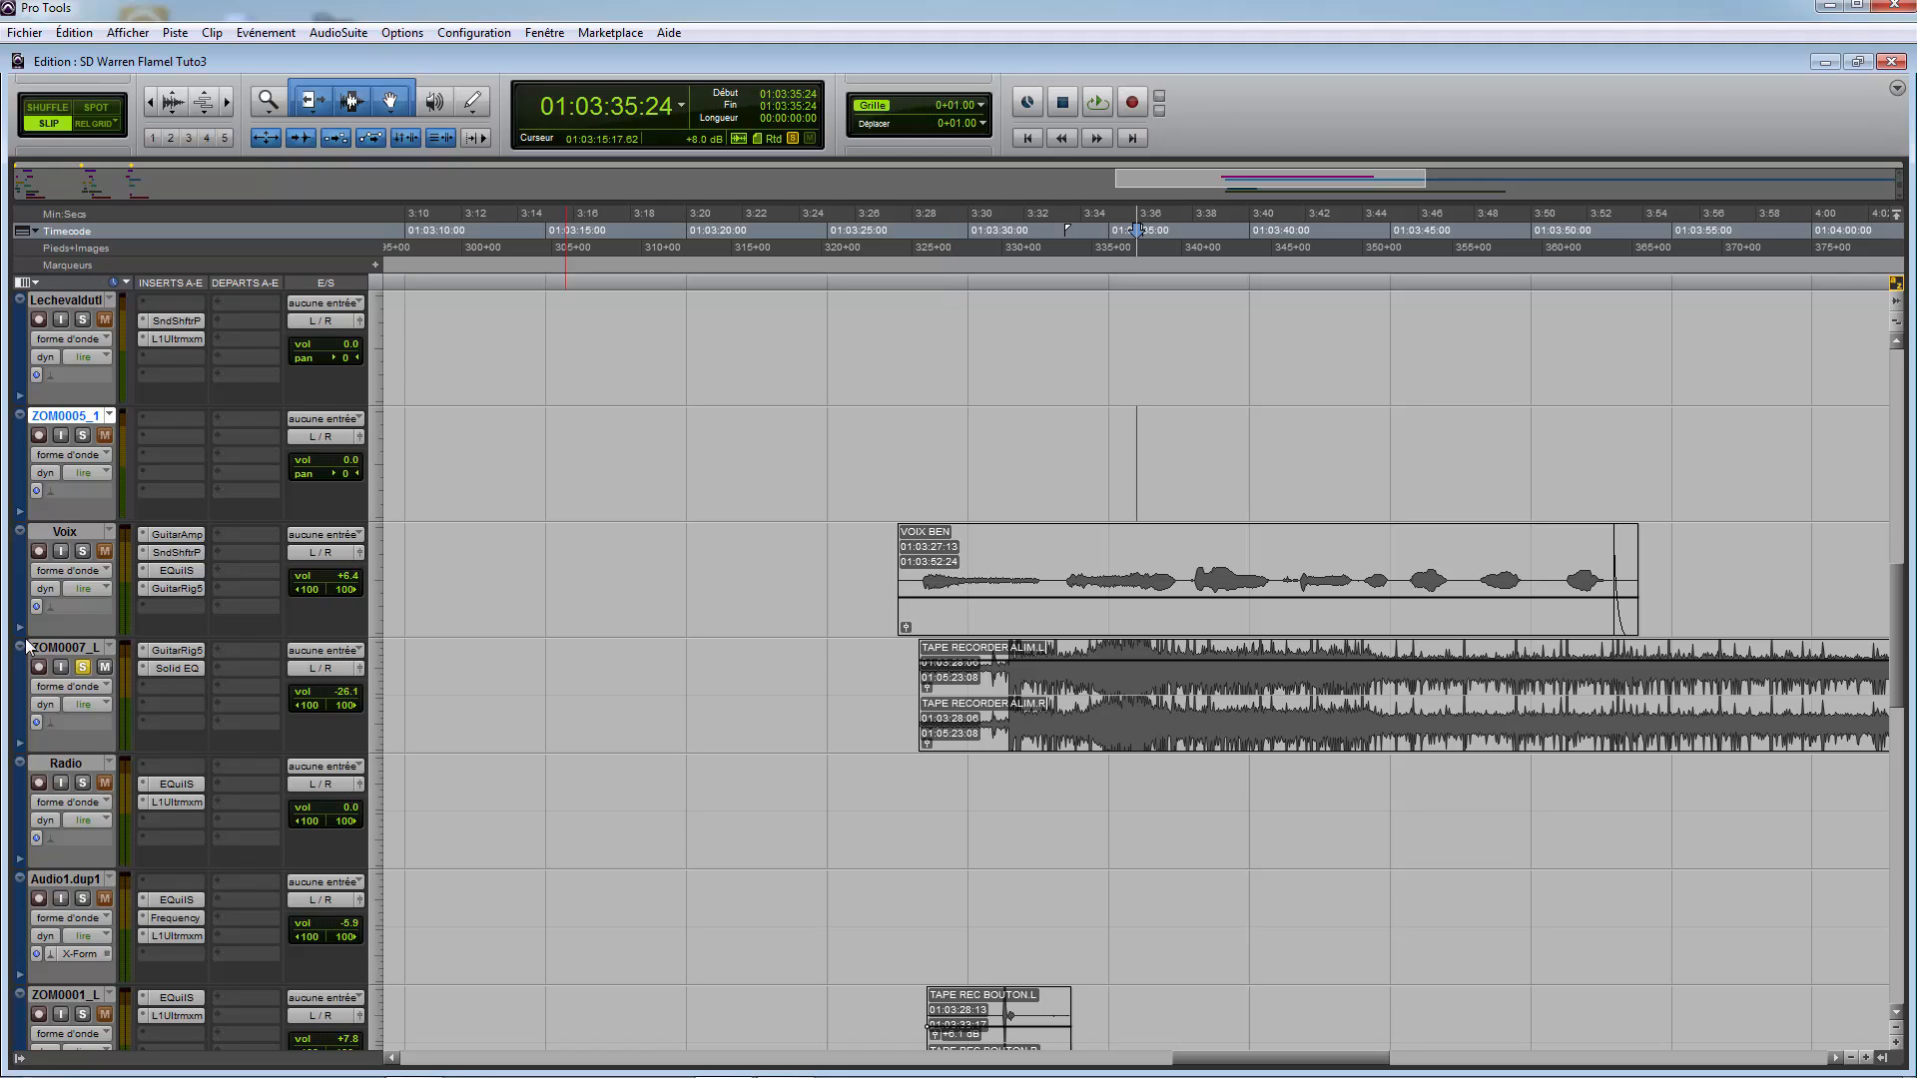
{"action": "left_click", "coordinate": [82, 551], "text": "ctrl"}
{"action": "left_click", "coordinate": [1507, 689]}
{"action": "left_click", "coordinate": [1520, 774]}
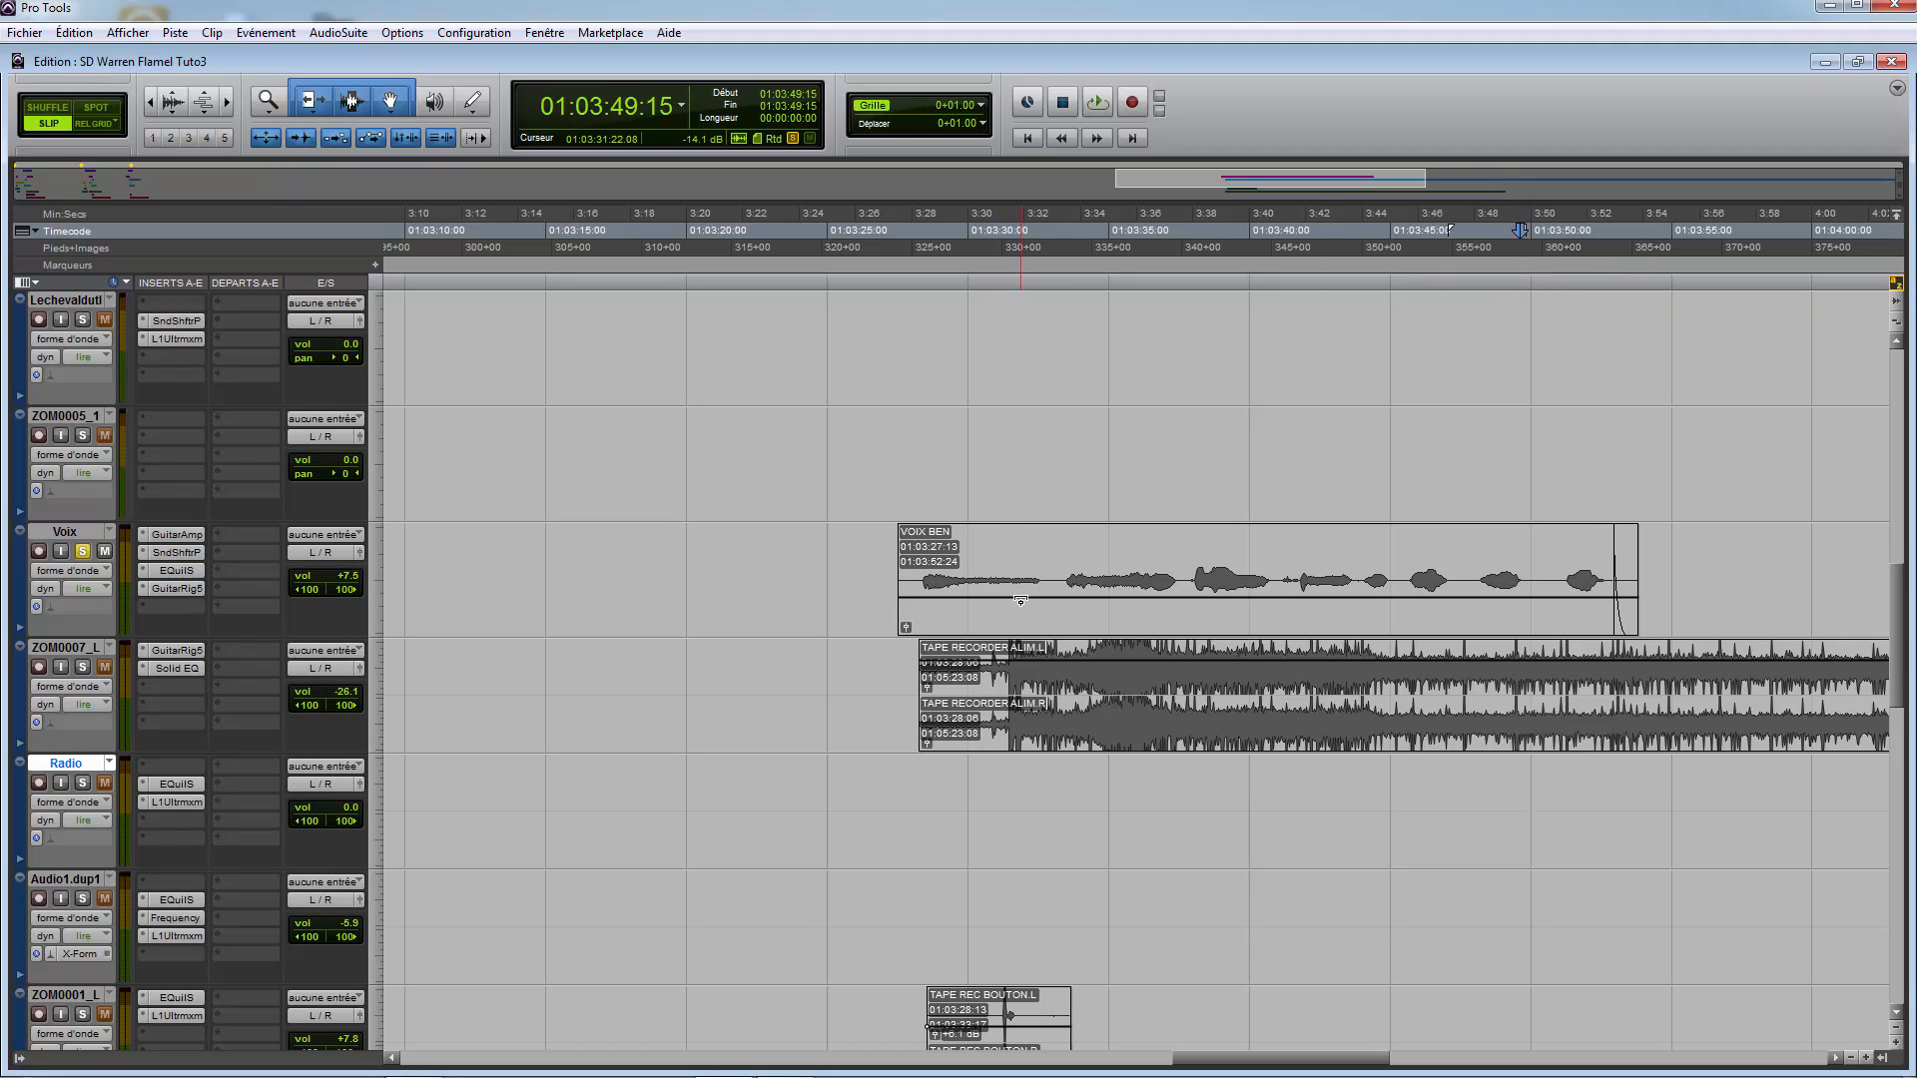
{"action": "mouse_move", "coordinate": [1031, 596]}
{"action": "left_mouse_down"}
{"action": "mouse_move", "coordinate": [1028, 575]}
{"action": "mouse_move", "coordinate": [1029, 593]}
{"action": "left_mouse_up"}
{"action": "left_click", "coordinate": [83, 551]}
Step: Play the Stupefix 2 source clip from 01:03:25:12 and stop playback
{"action": "scroll", "coordinate": [1048, 749], "scroll_direction": "up", "scroll_amount": 4}
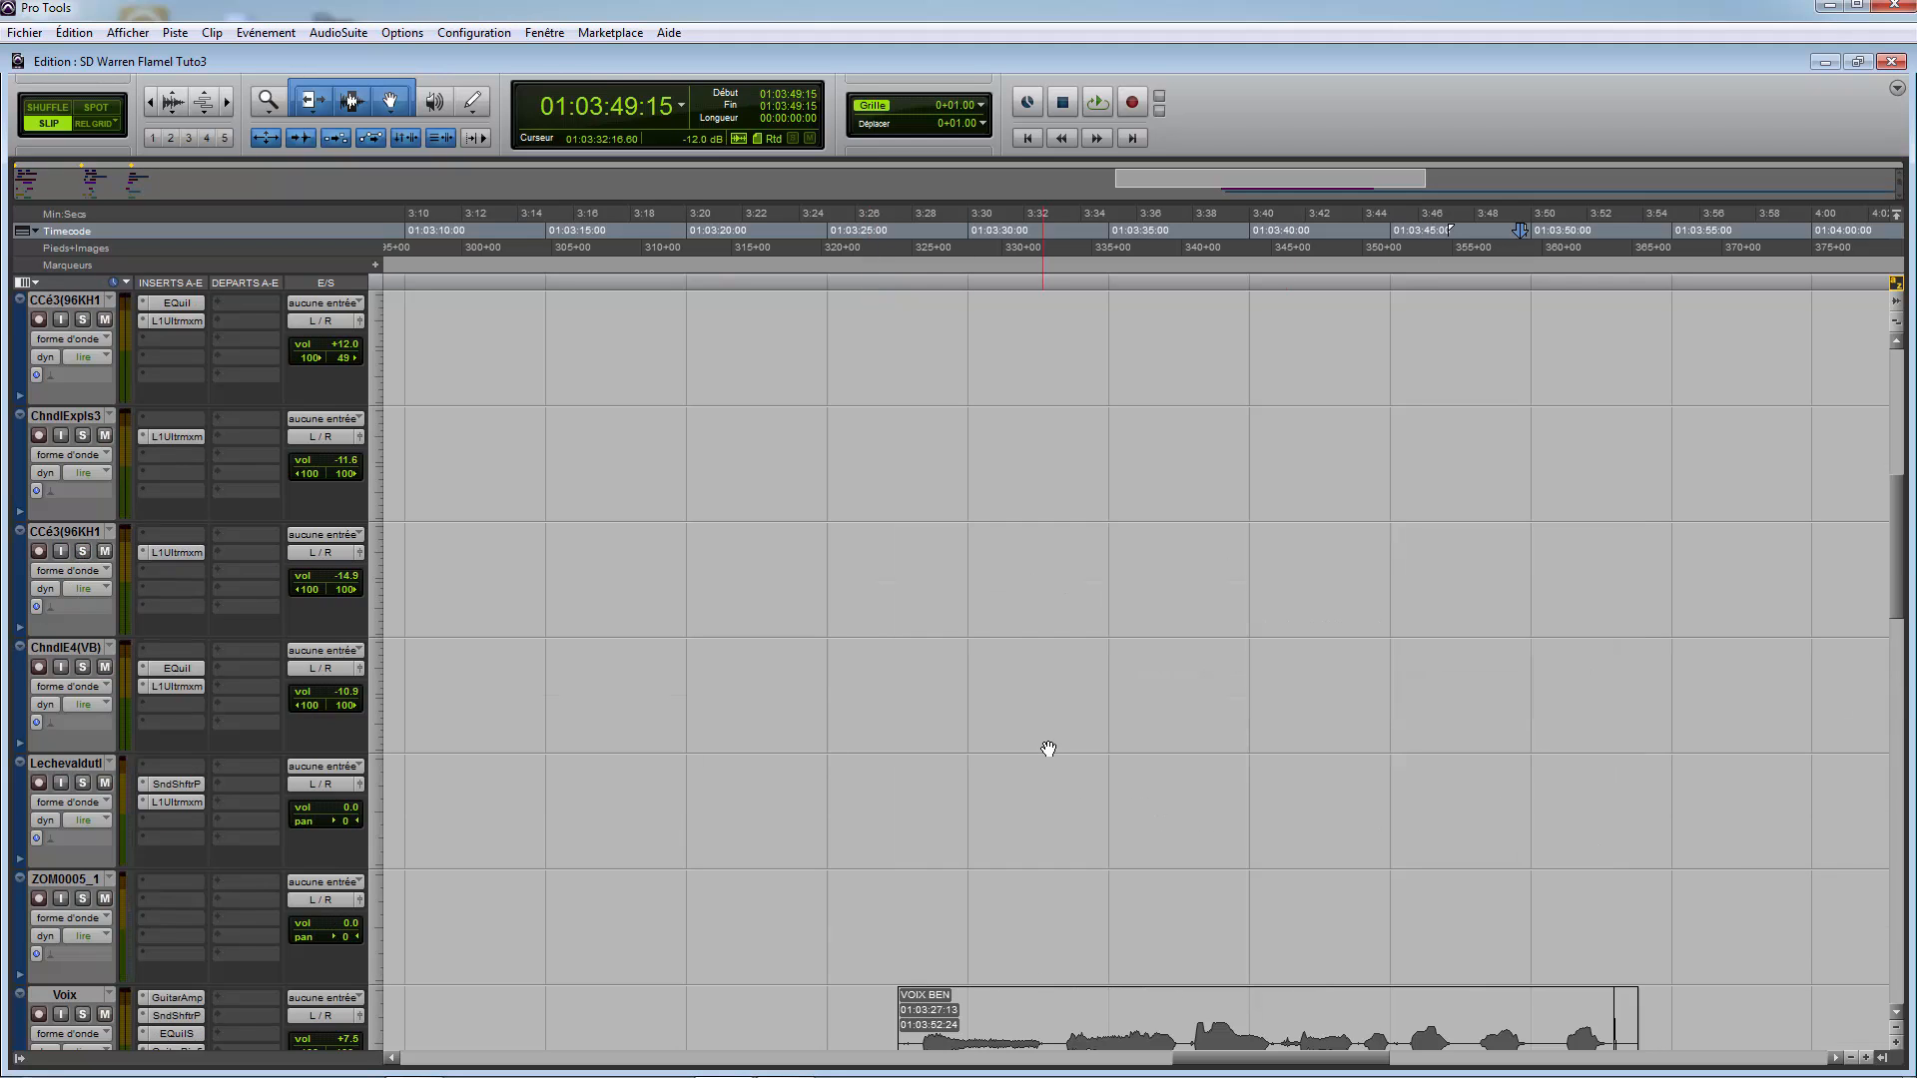
{"action": "scroll", "coordinate": [1049, 749], "scroll_direction": "up", "scroll_amount": 6}
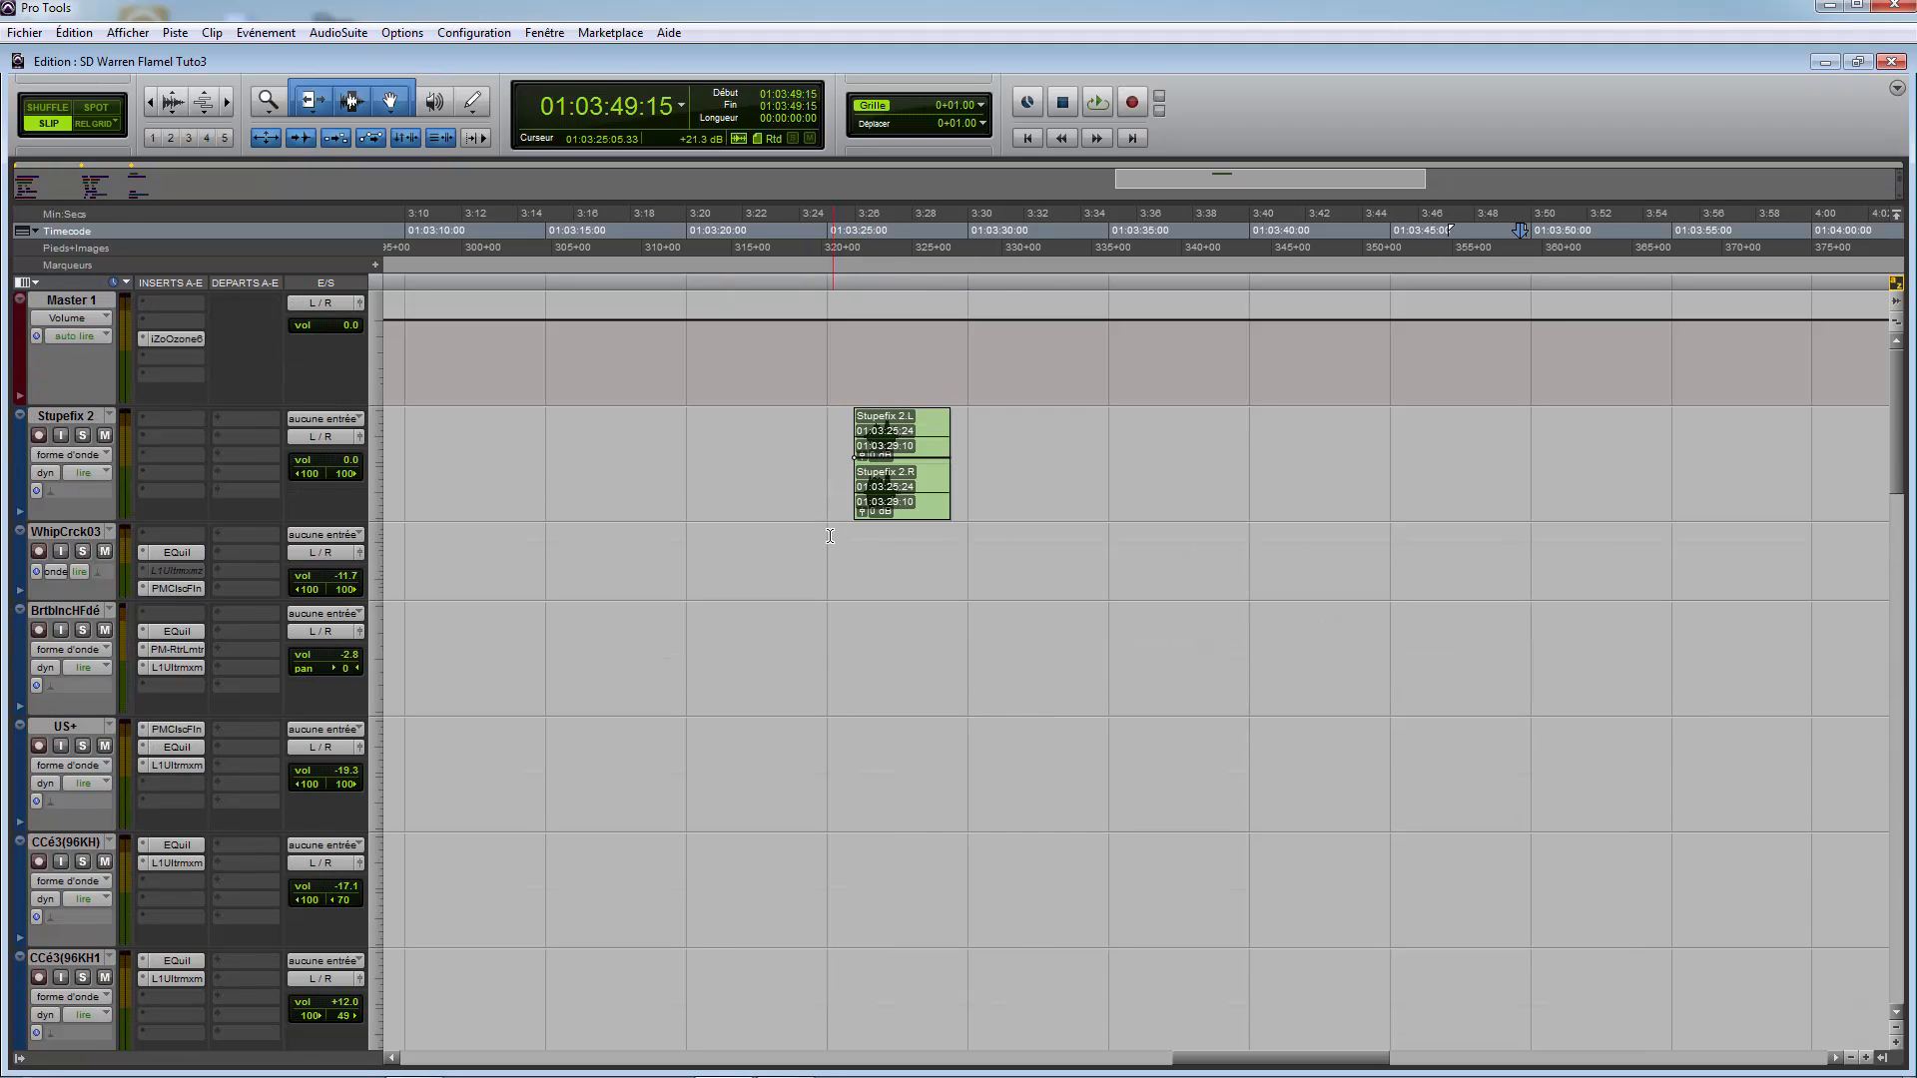
{"action": "left_click", "coordinate": [830, 537]}
{"action": "left_click", "coordinate": [855, 536]}
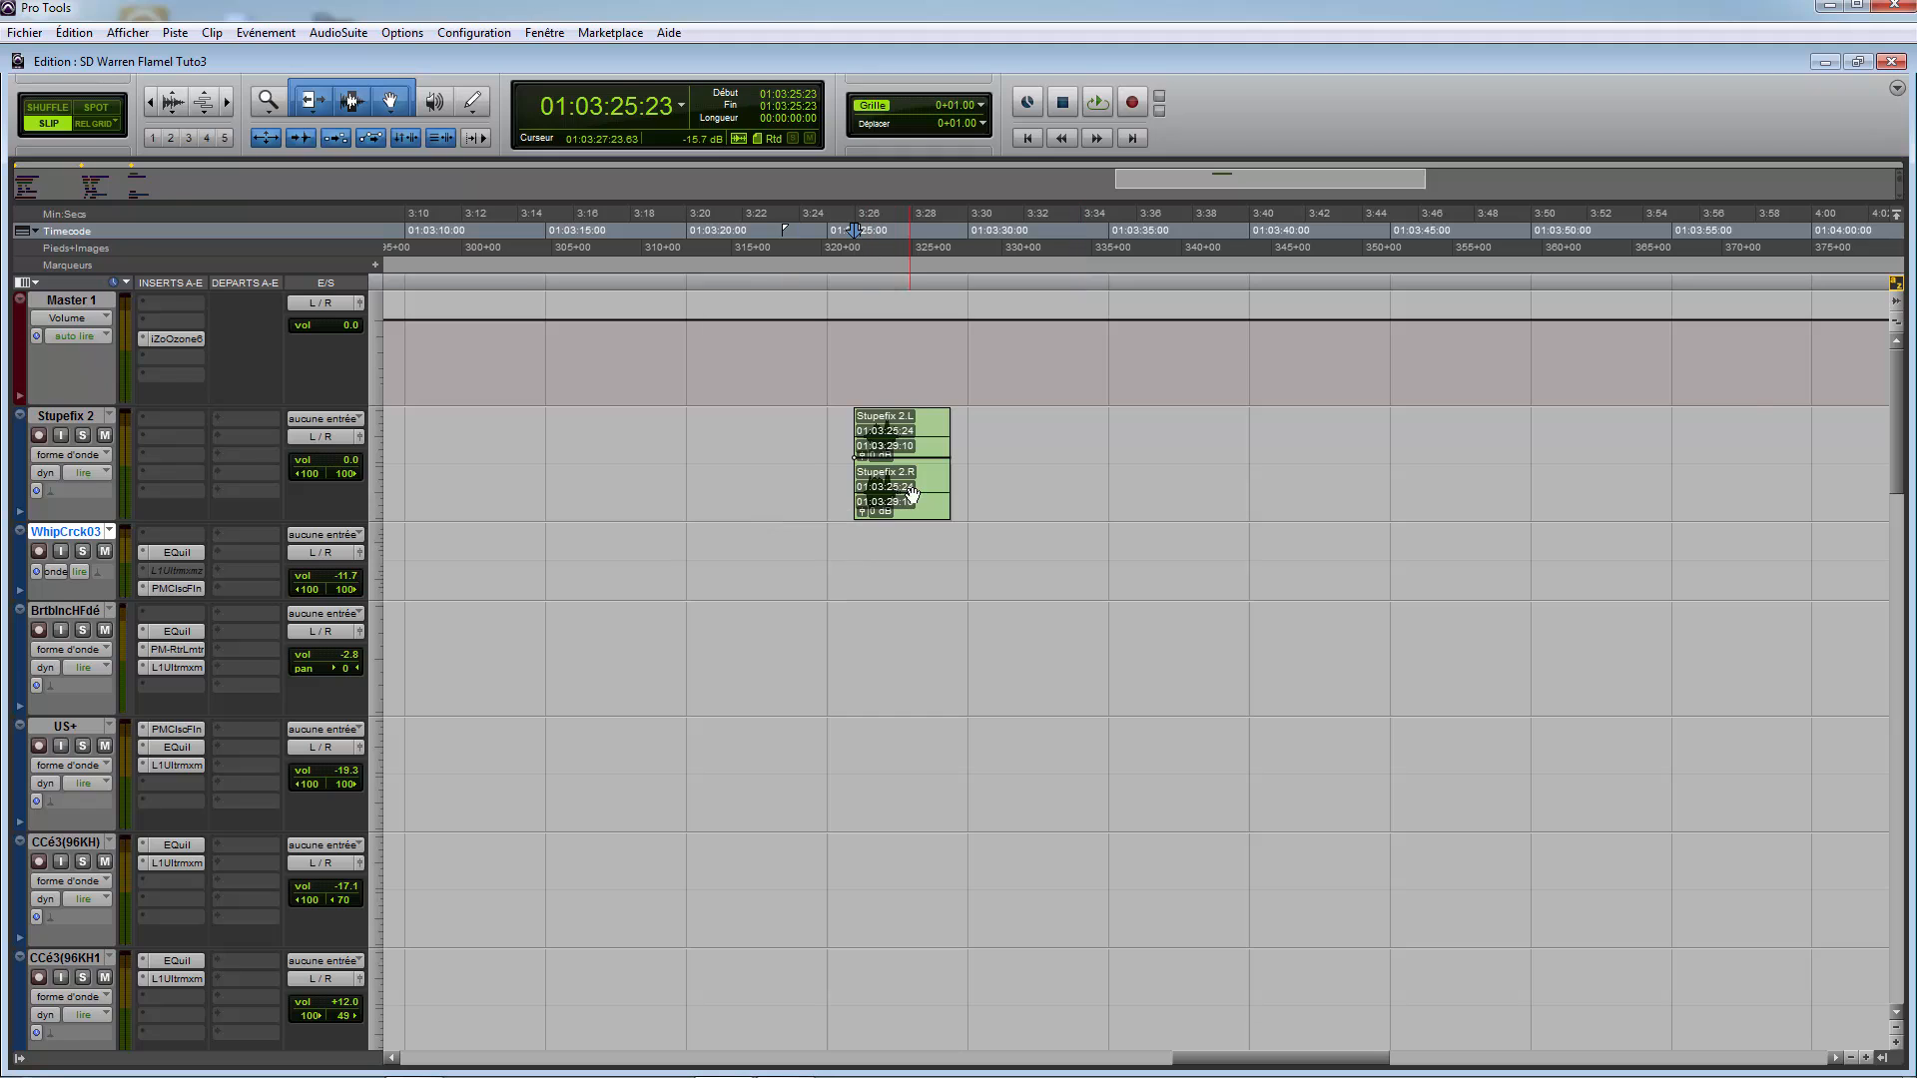
{"action": "key", "text": "r"}
{"action": "key", "text": "r"}
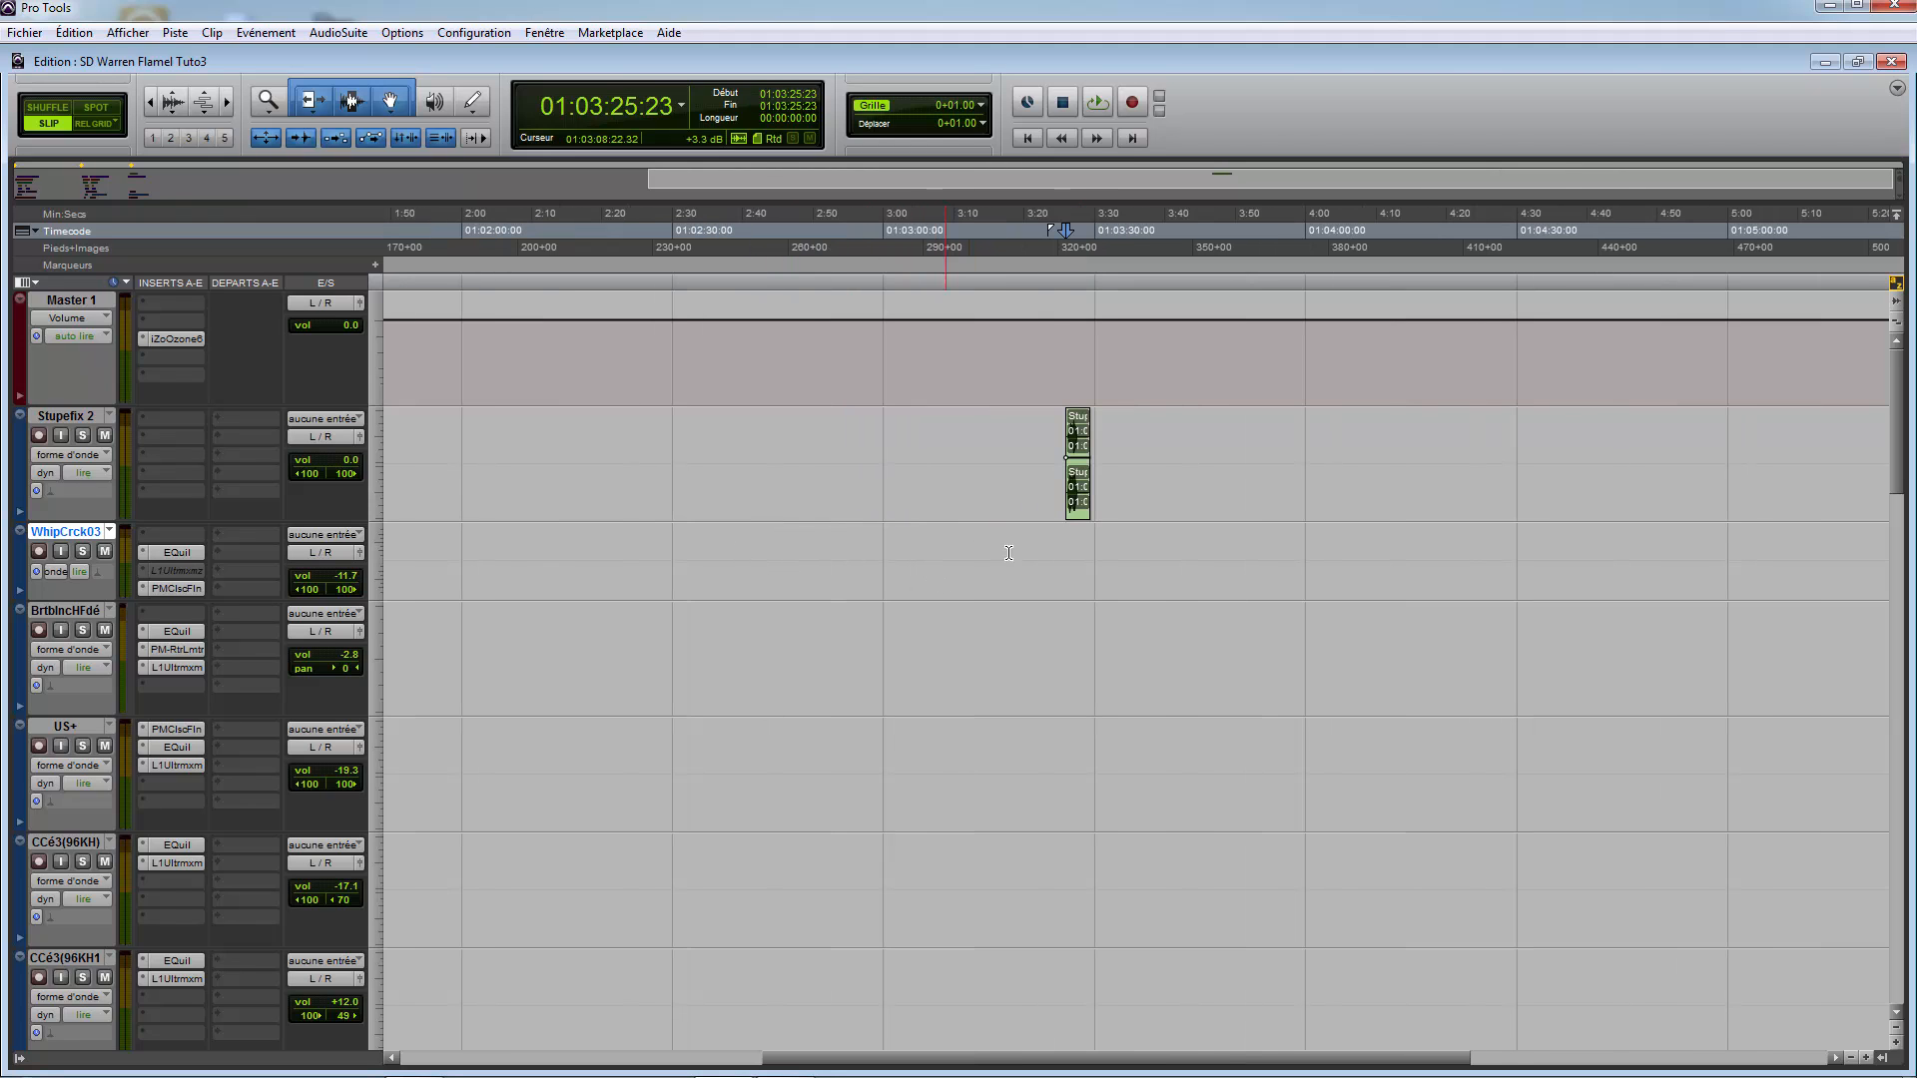
{"action": "key", "text": "t"}
{"action": "key", "text": "t"}
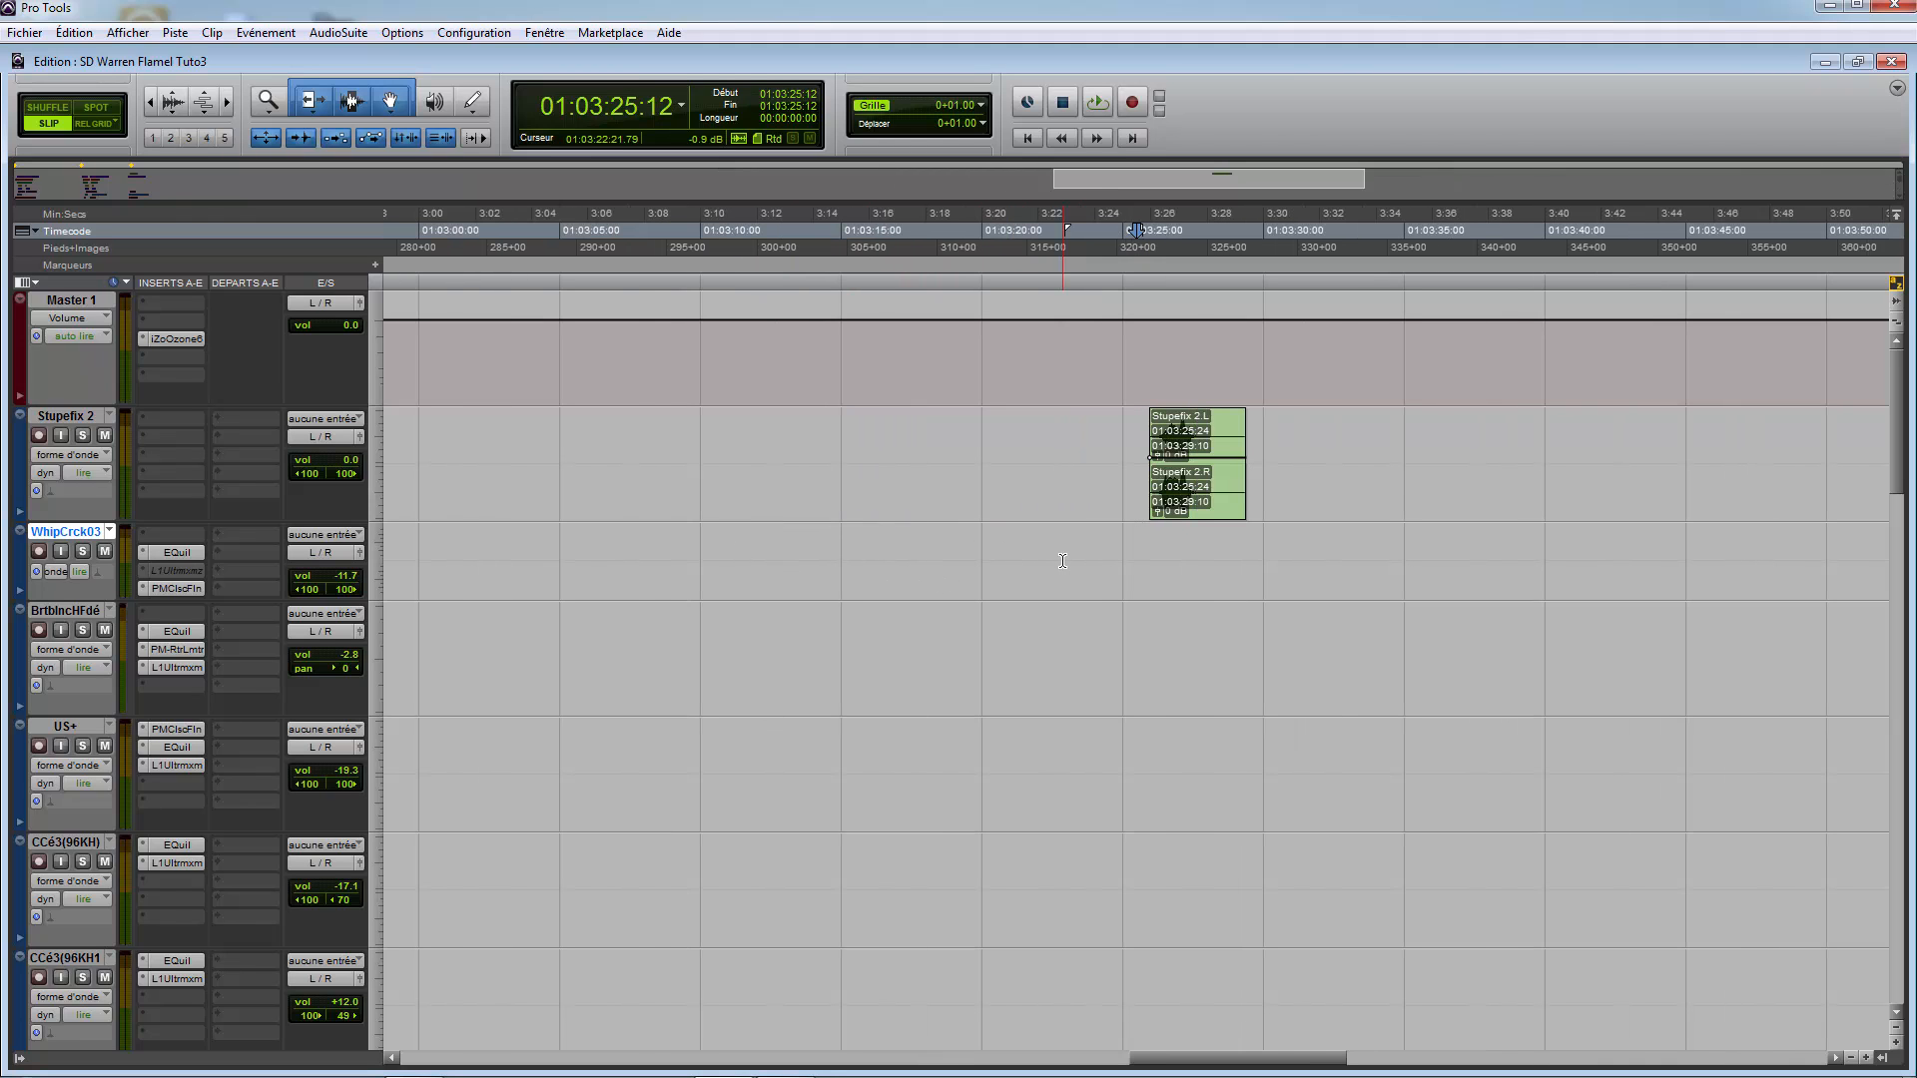
{"action": "key", "text": "space"}
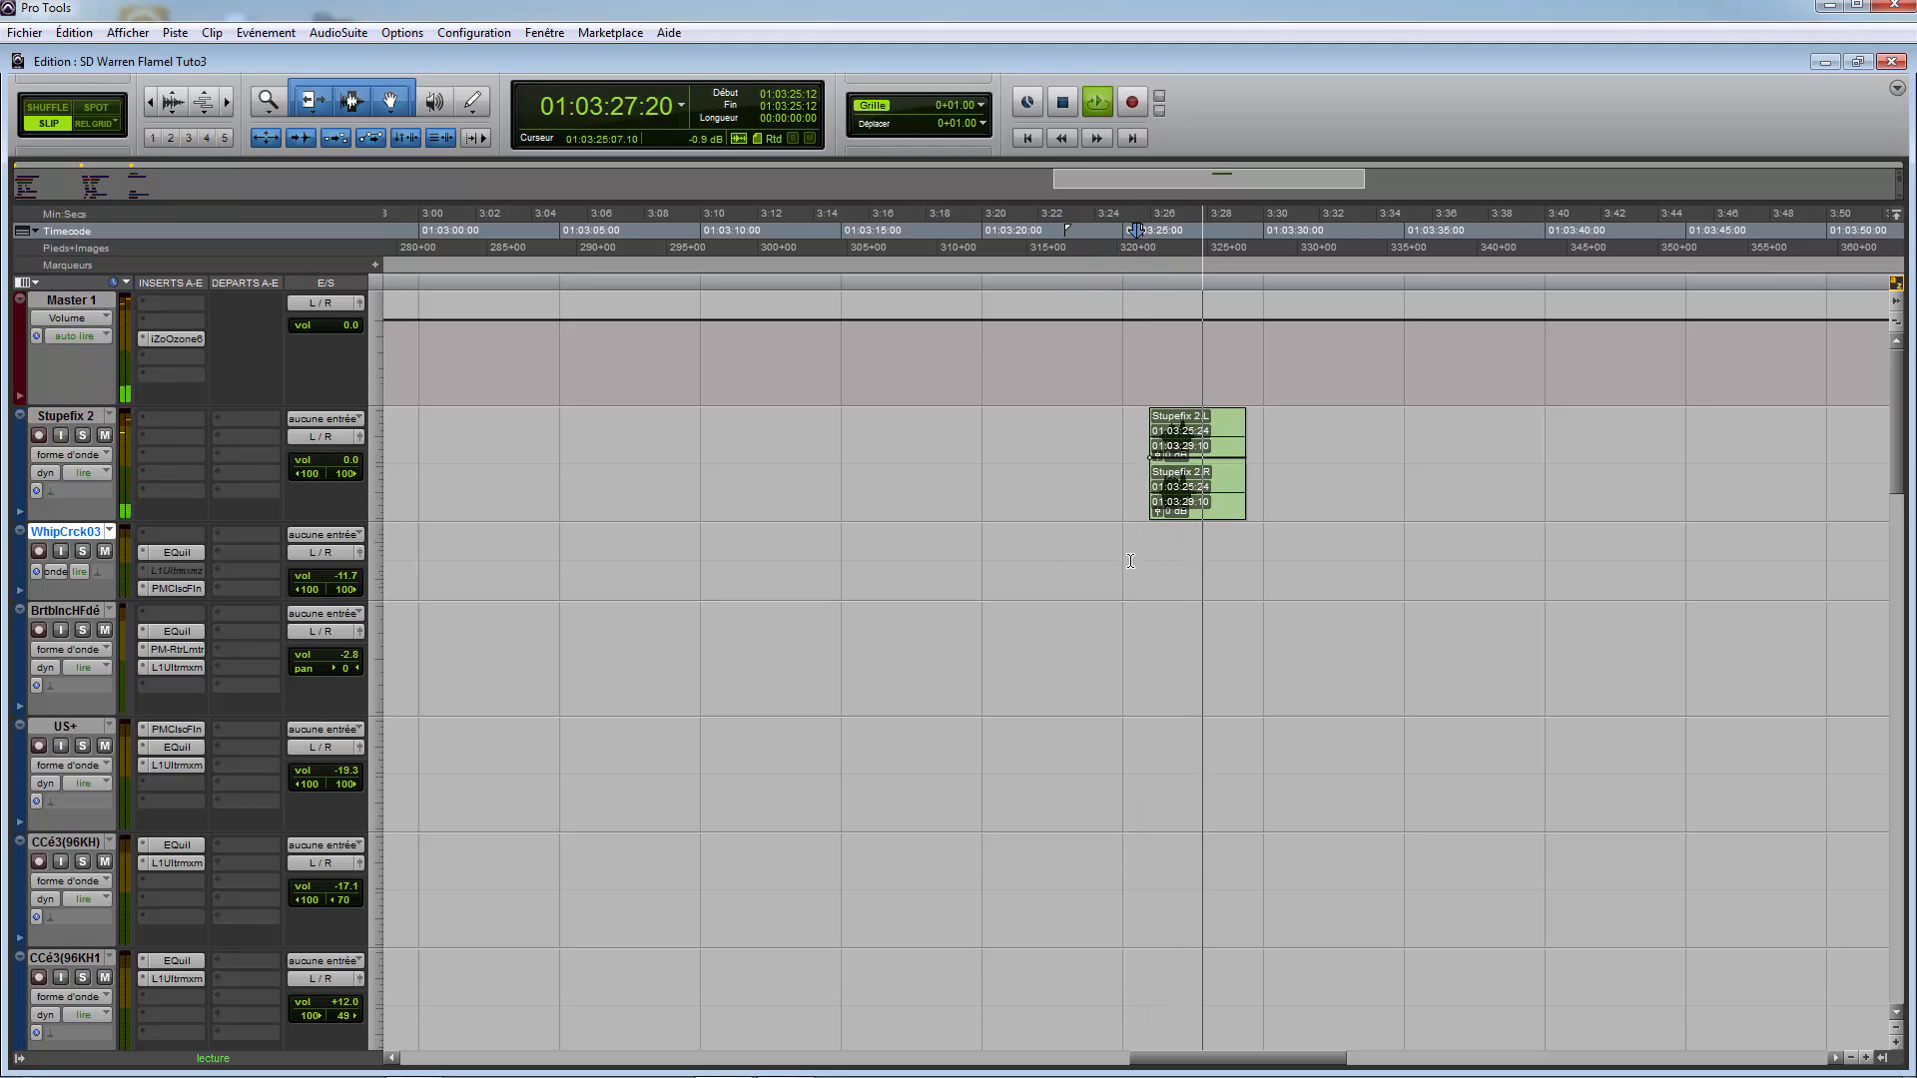
{"action": "key", "text": "space"}
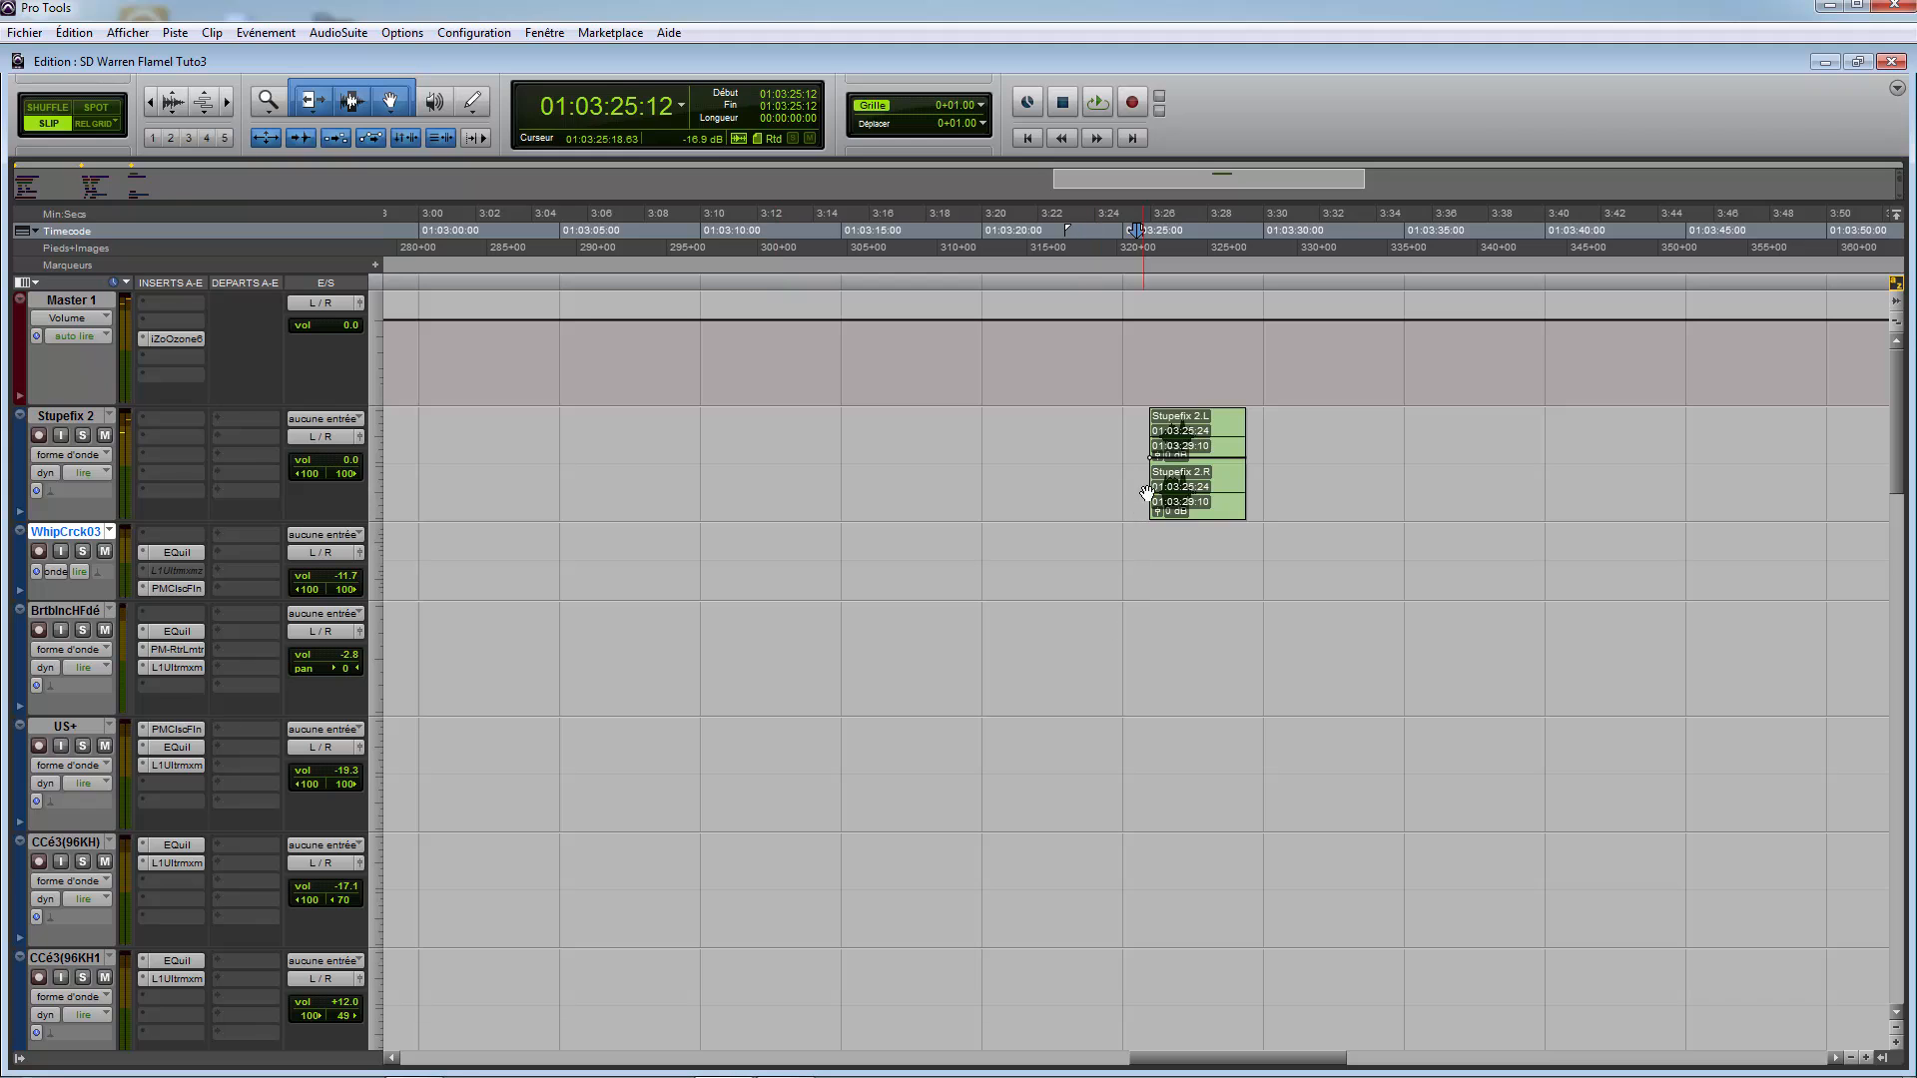
Step: Mute the Stupefix 2 source clip and return the cursor to 01:00:00:00 on its track
{"action": "right_click", "coordinate": [1227, 504]}
{"action": "left_click", "coordinate": [1268, 775]}
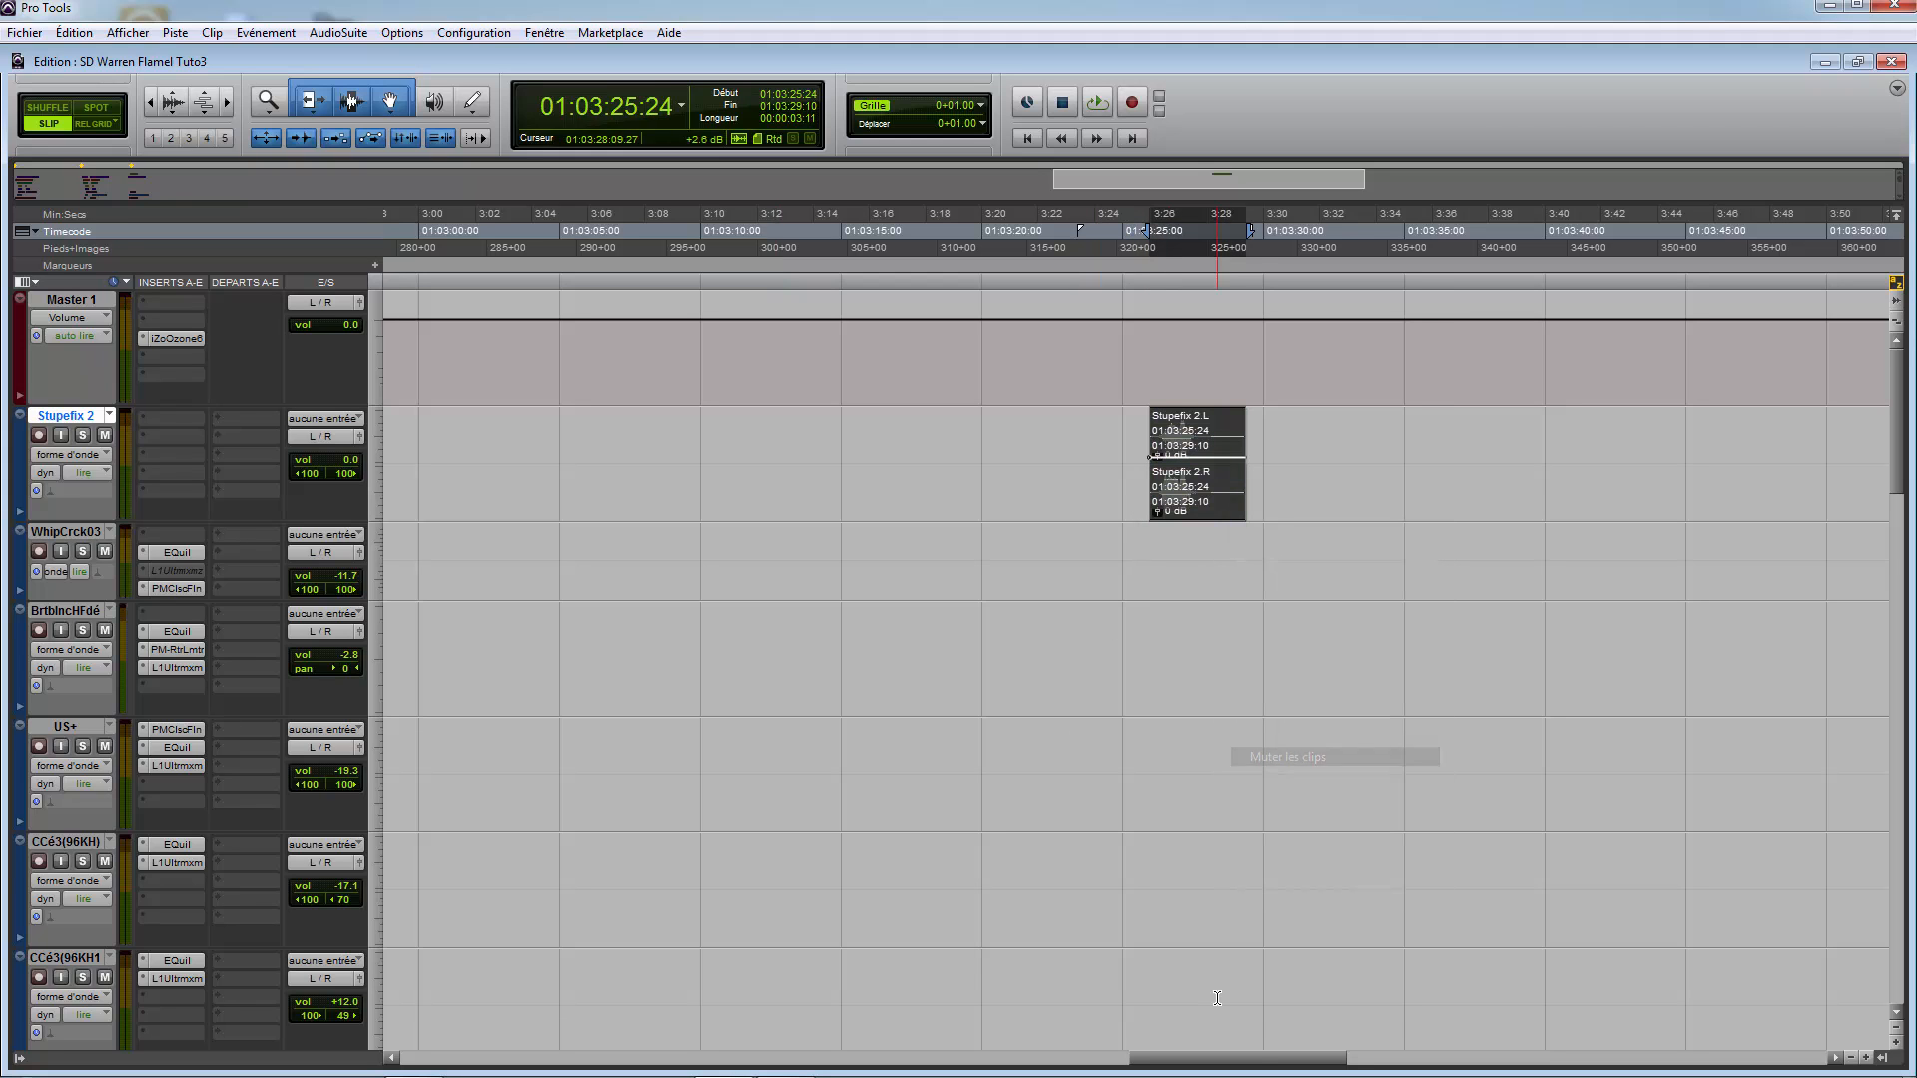
{"action": "left_click_drag", "start_coordinate": [1246, 1057], "coordinate": [440, 1024]}
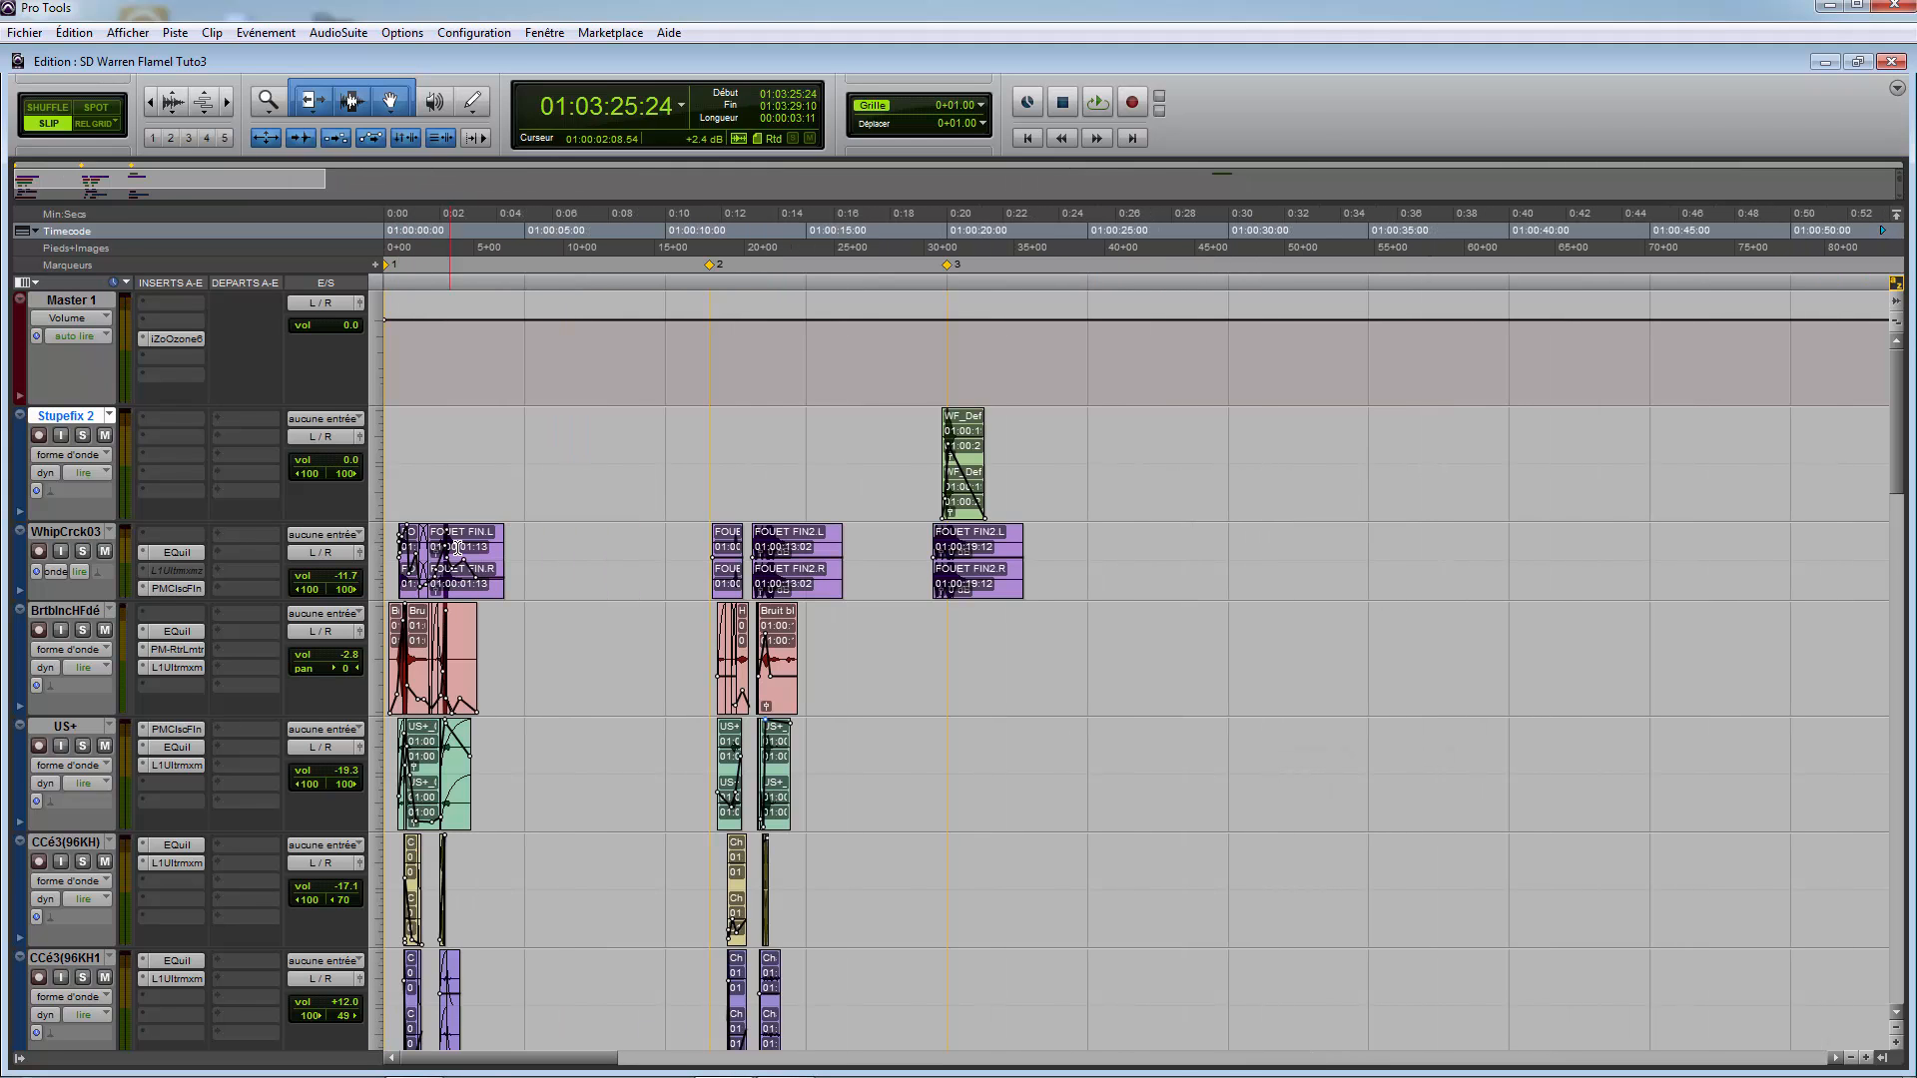
{"action": "left_click", "coordinate": [384, 430]}
Step: Solo the WhipCrck03 track, play its whip clips from 01:00:00:02, and stop playback
{"action": "key", "text": "t"}
{"action": "key", "text": "t"}
{"action": "key", "text": "t"}
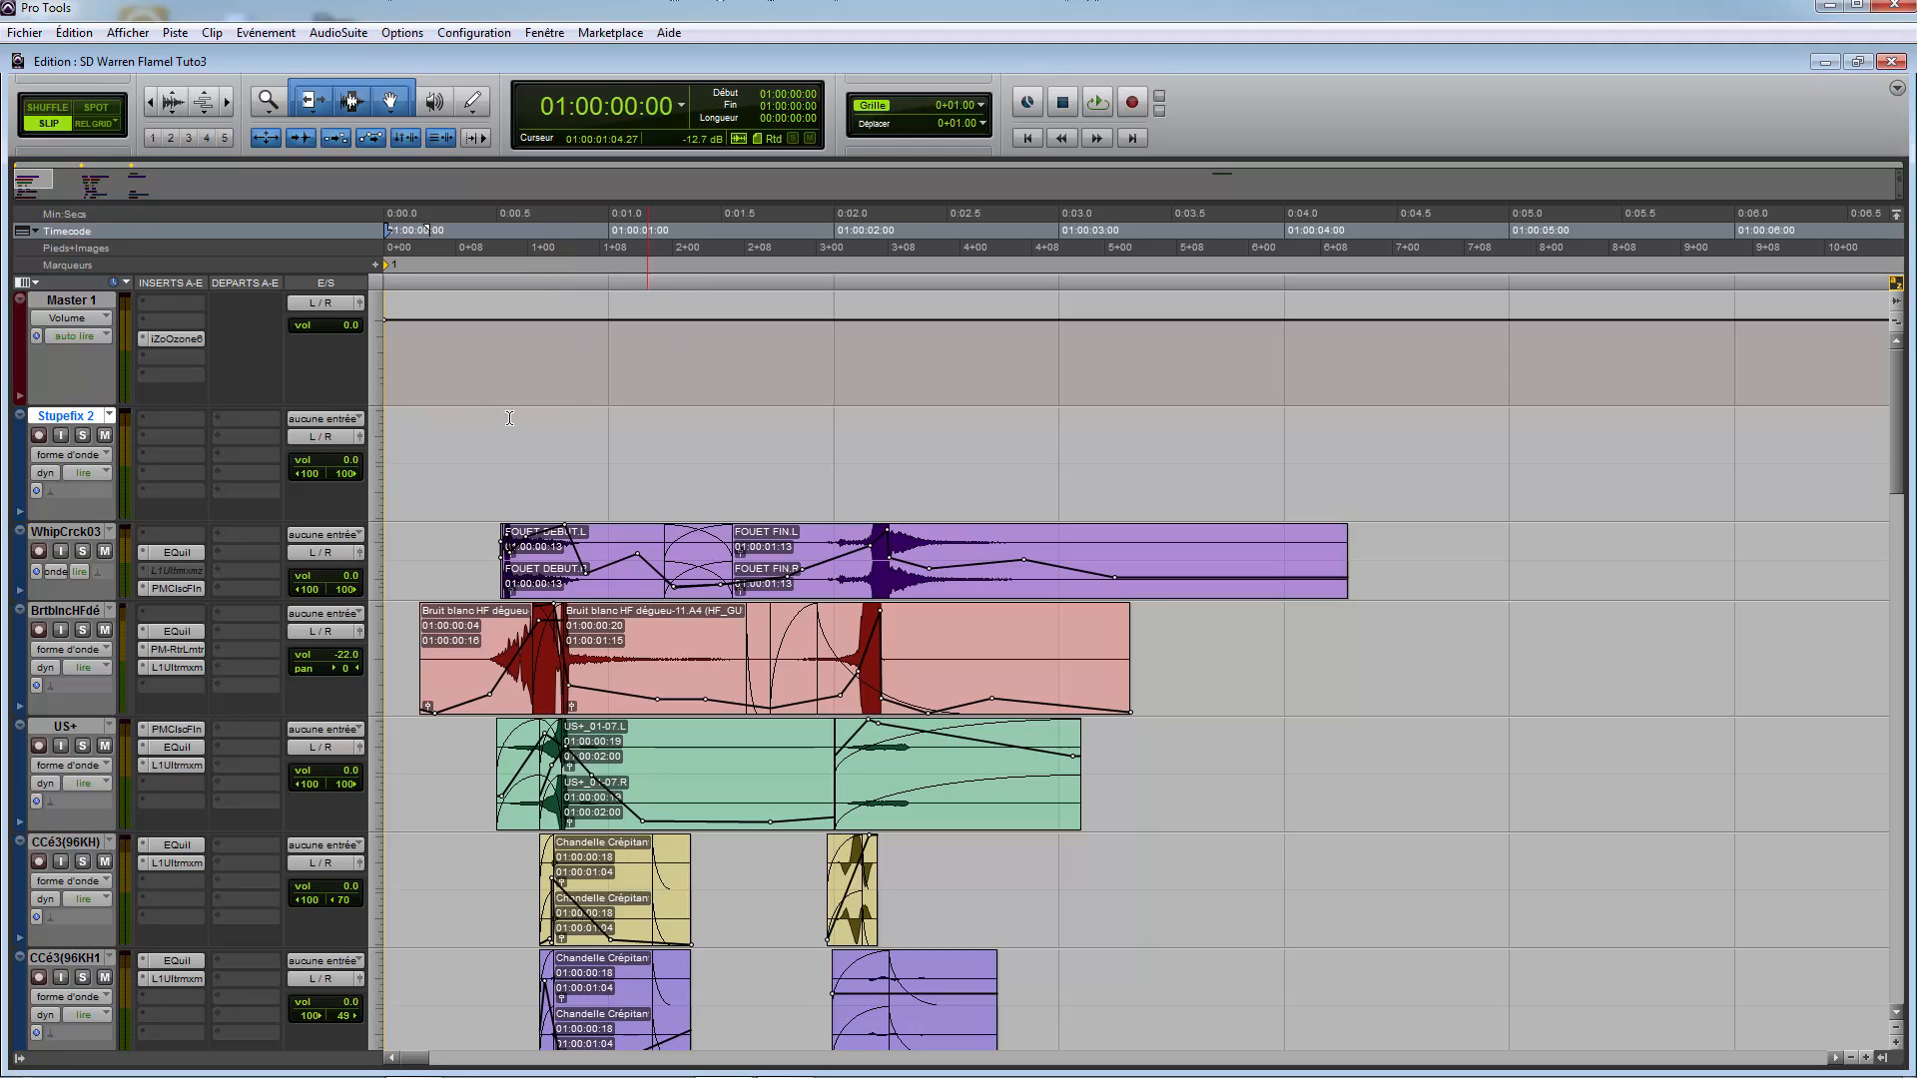
{"action": "left_click", "coordinate": [84, 550]}
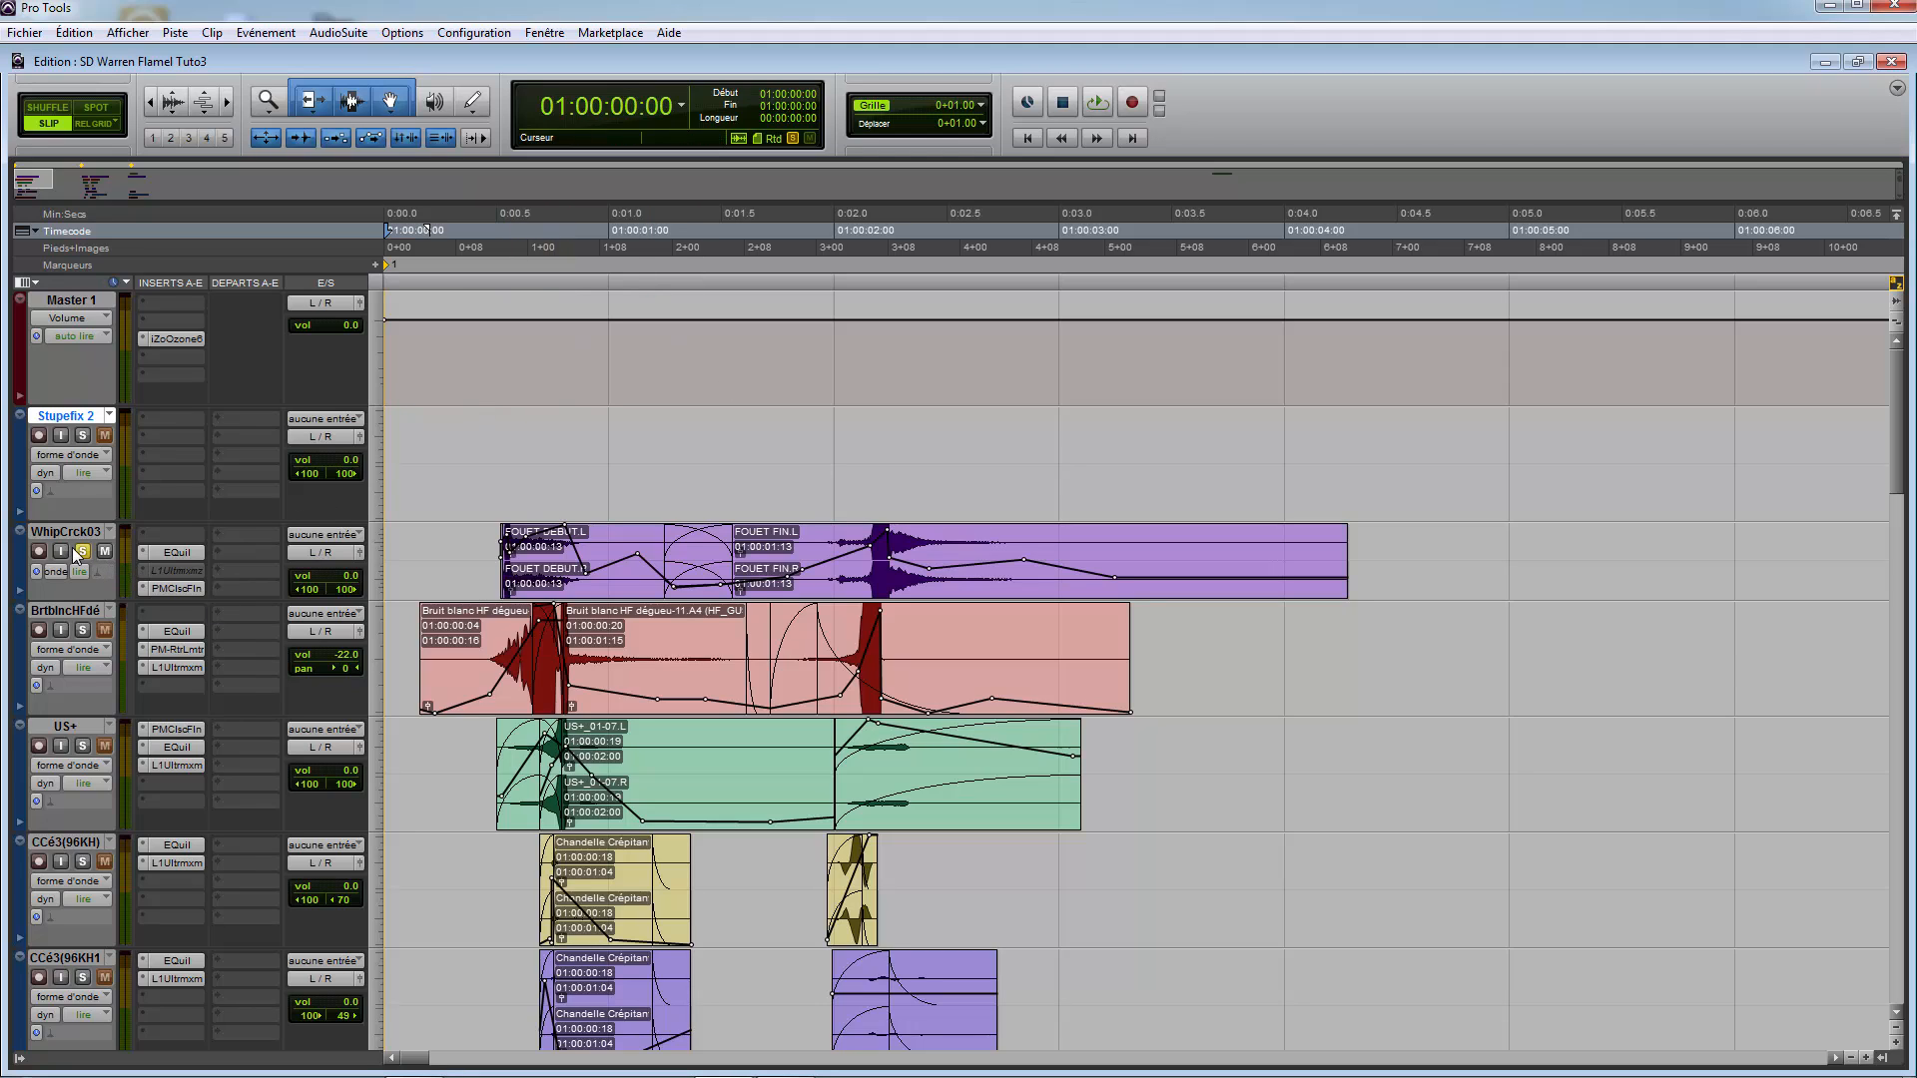
{"action": "left_click", "coordinate": [403, 529]}
{"action": "key", "text": "space"}
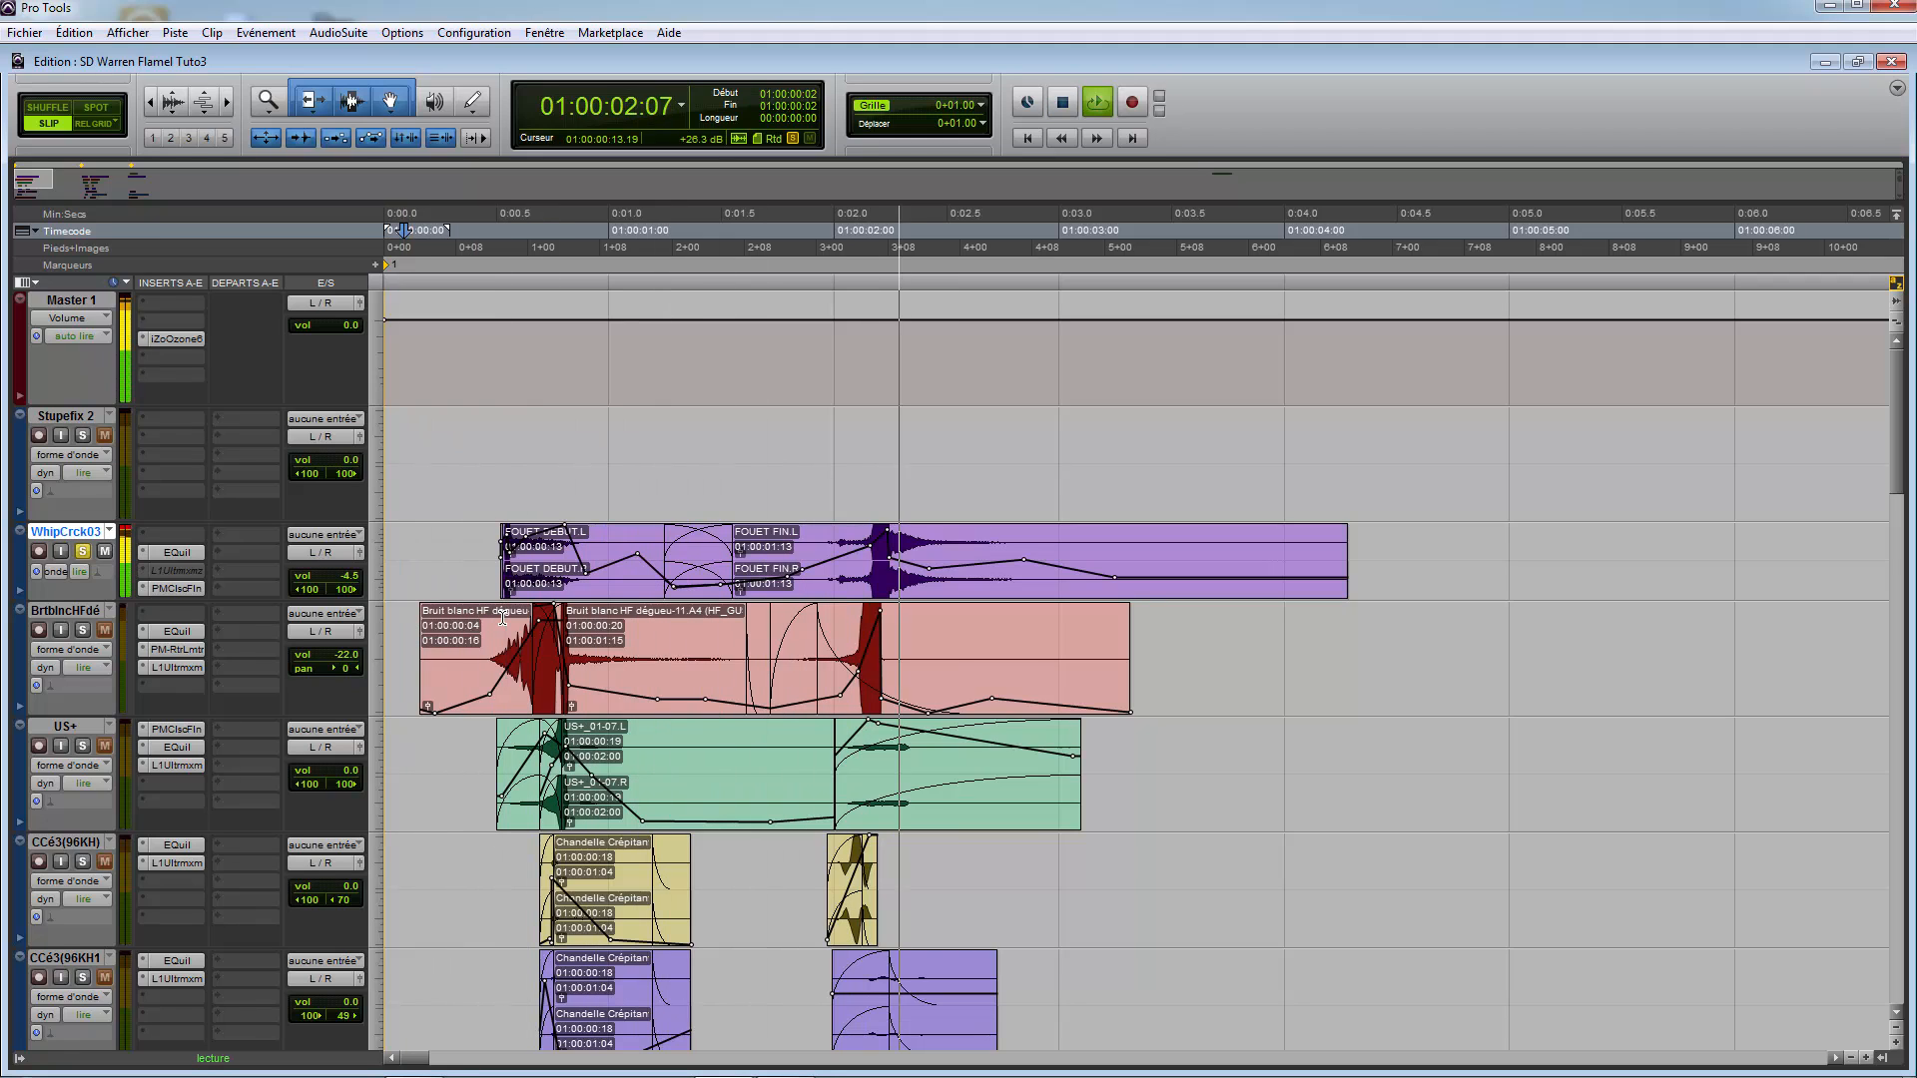
{"action": "key", "text": "space"}
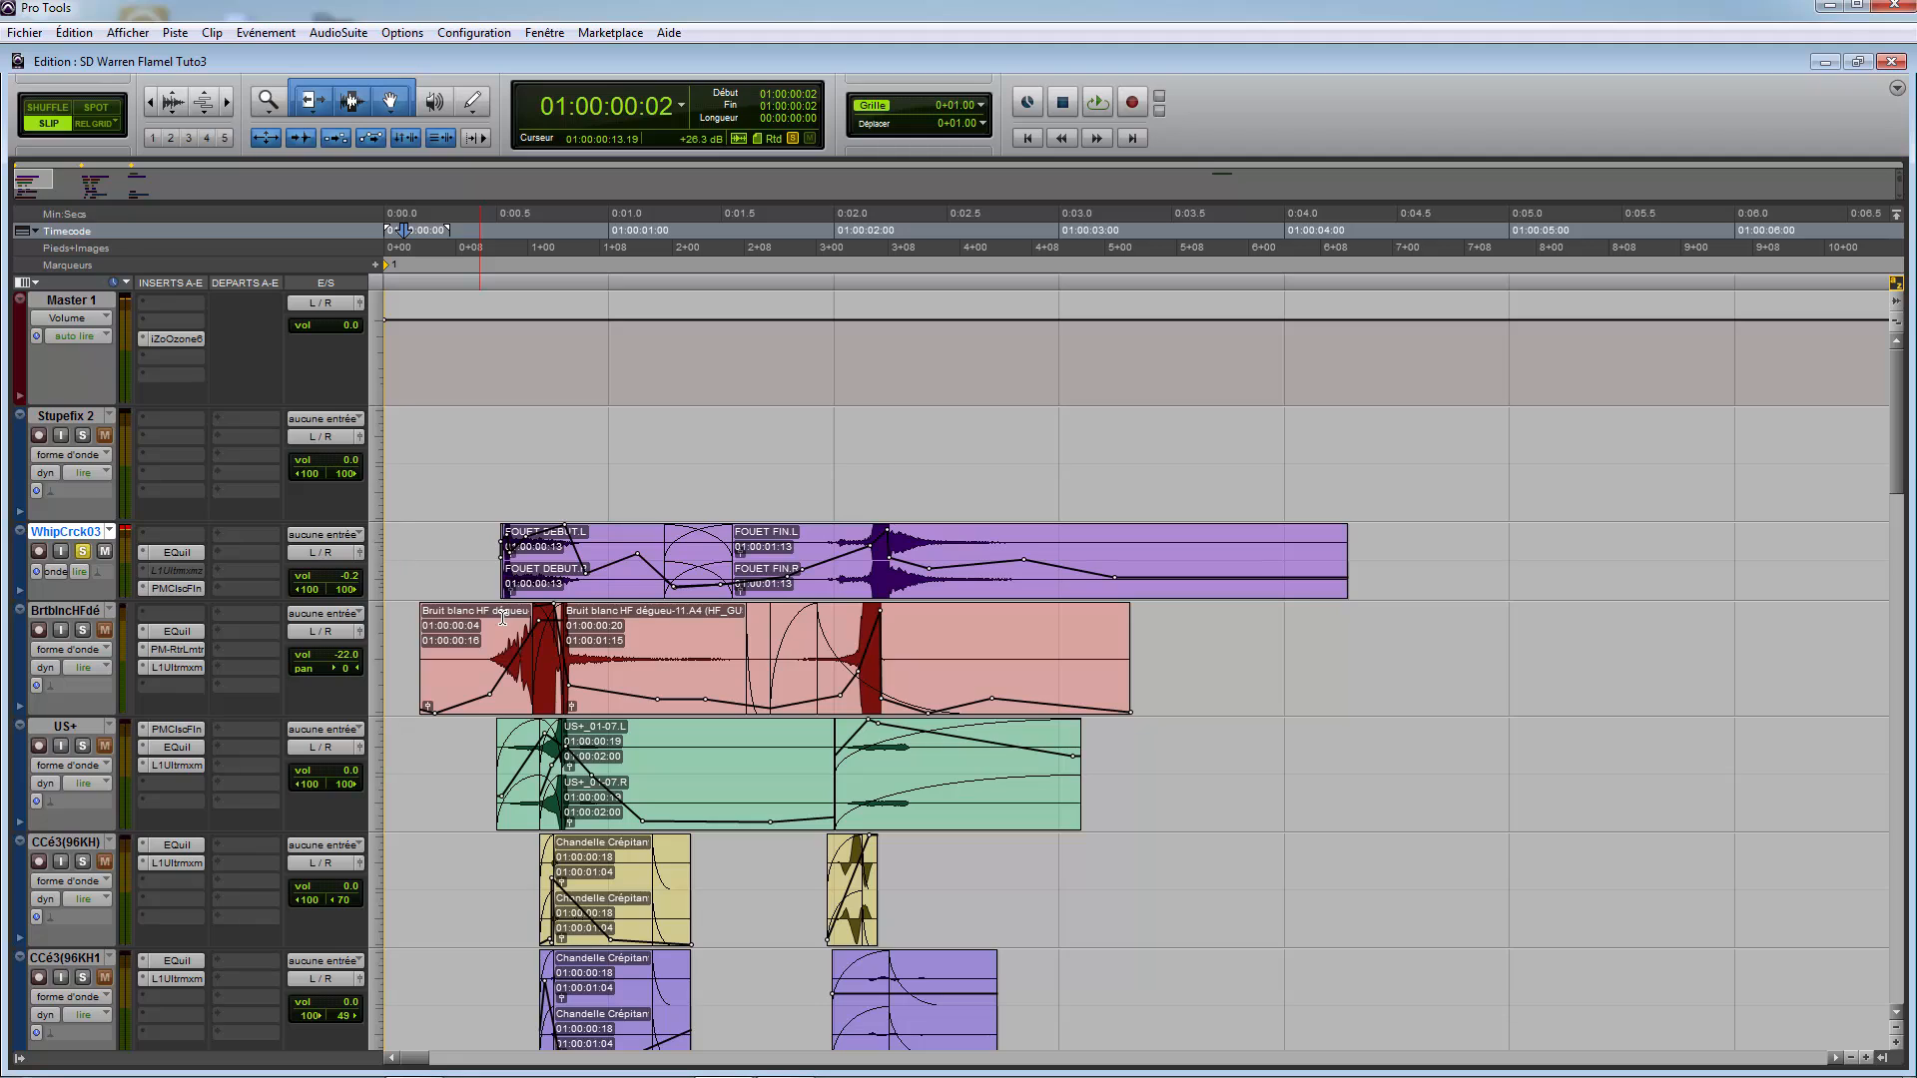
Step: Highlight the opening, middle and final stretches of the first spell in turn, then place the cursor at 01:00:00:02 on the BrtblncHFdé track
{"action": "left_click_drag", "start_coordinate": [499, 546], "coordinate": [620, 546]}
{"action": "left_click", "coordinate": [640, 372]}
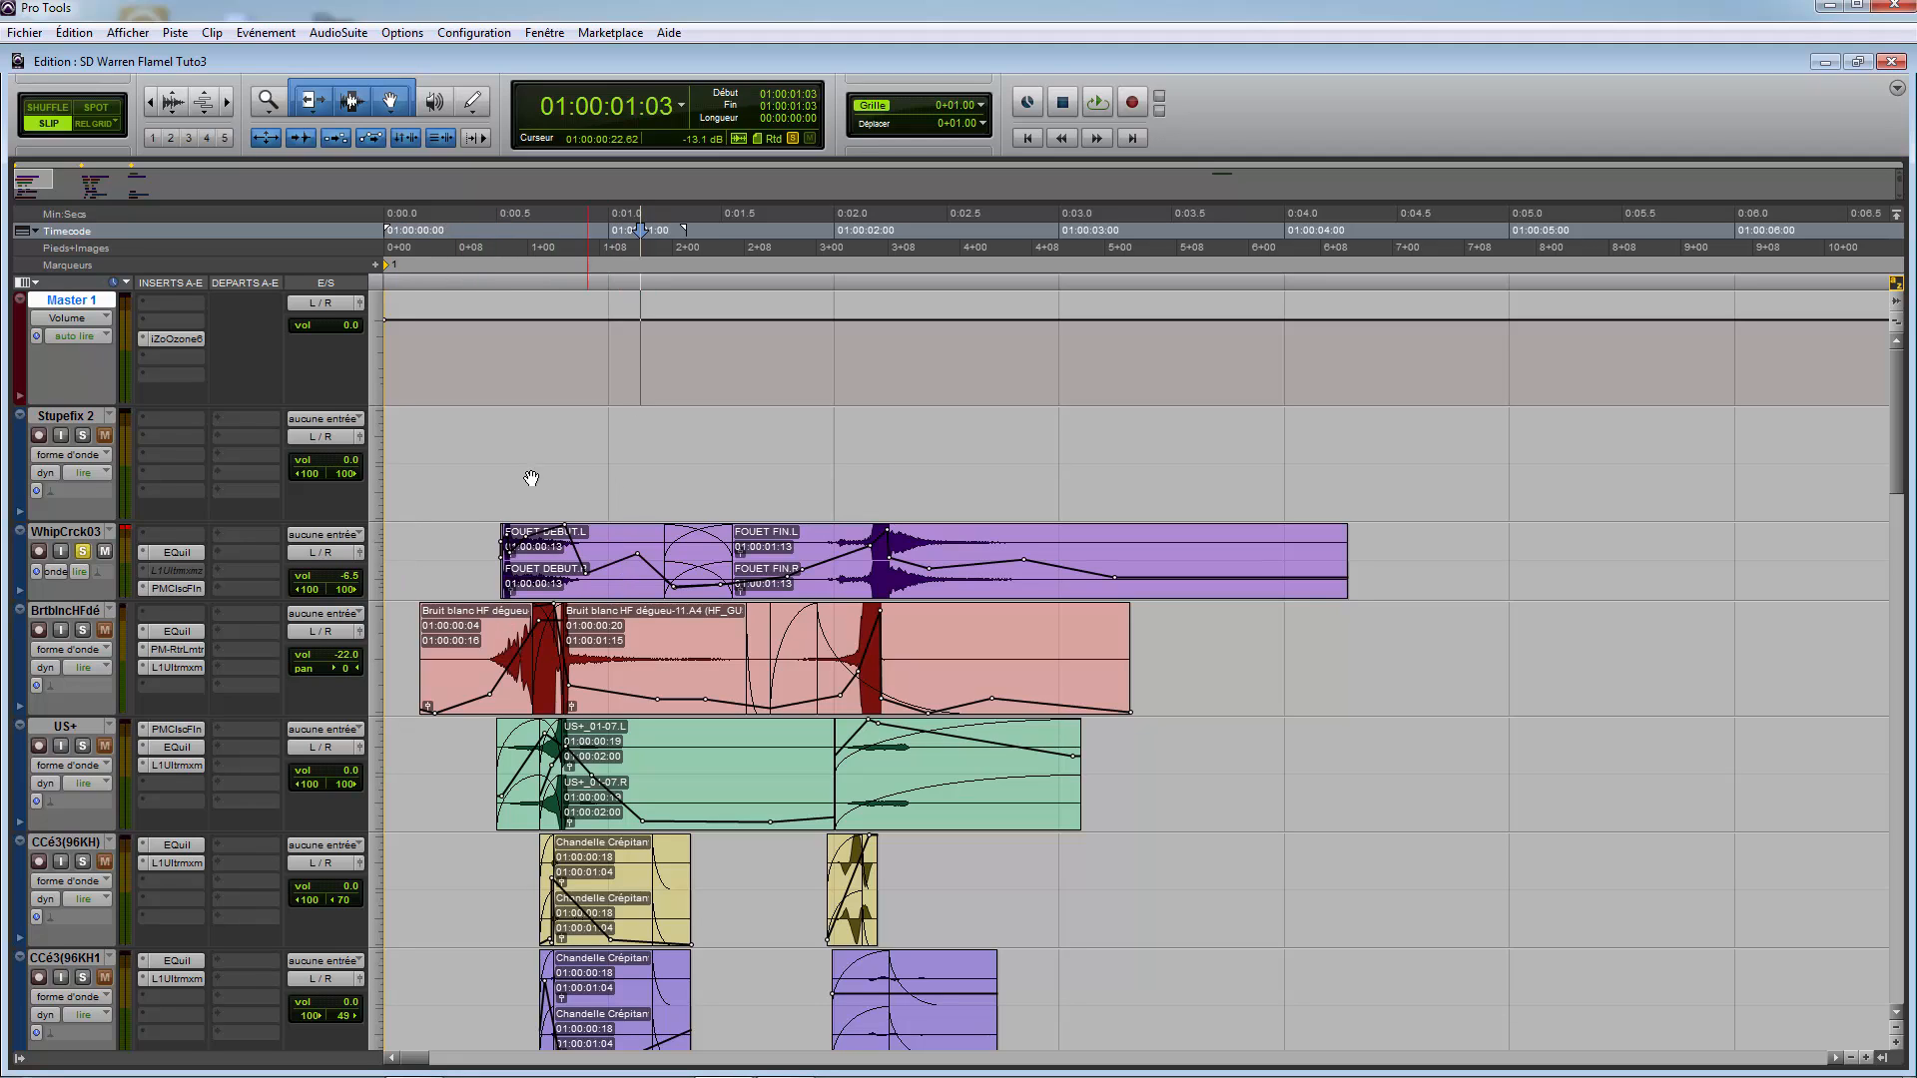
{"action": "left_click_drag", "start_coordinate": [475, 445], "coordinate": [826, 441]}
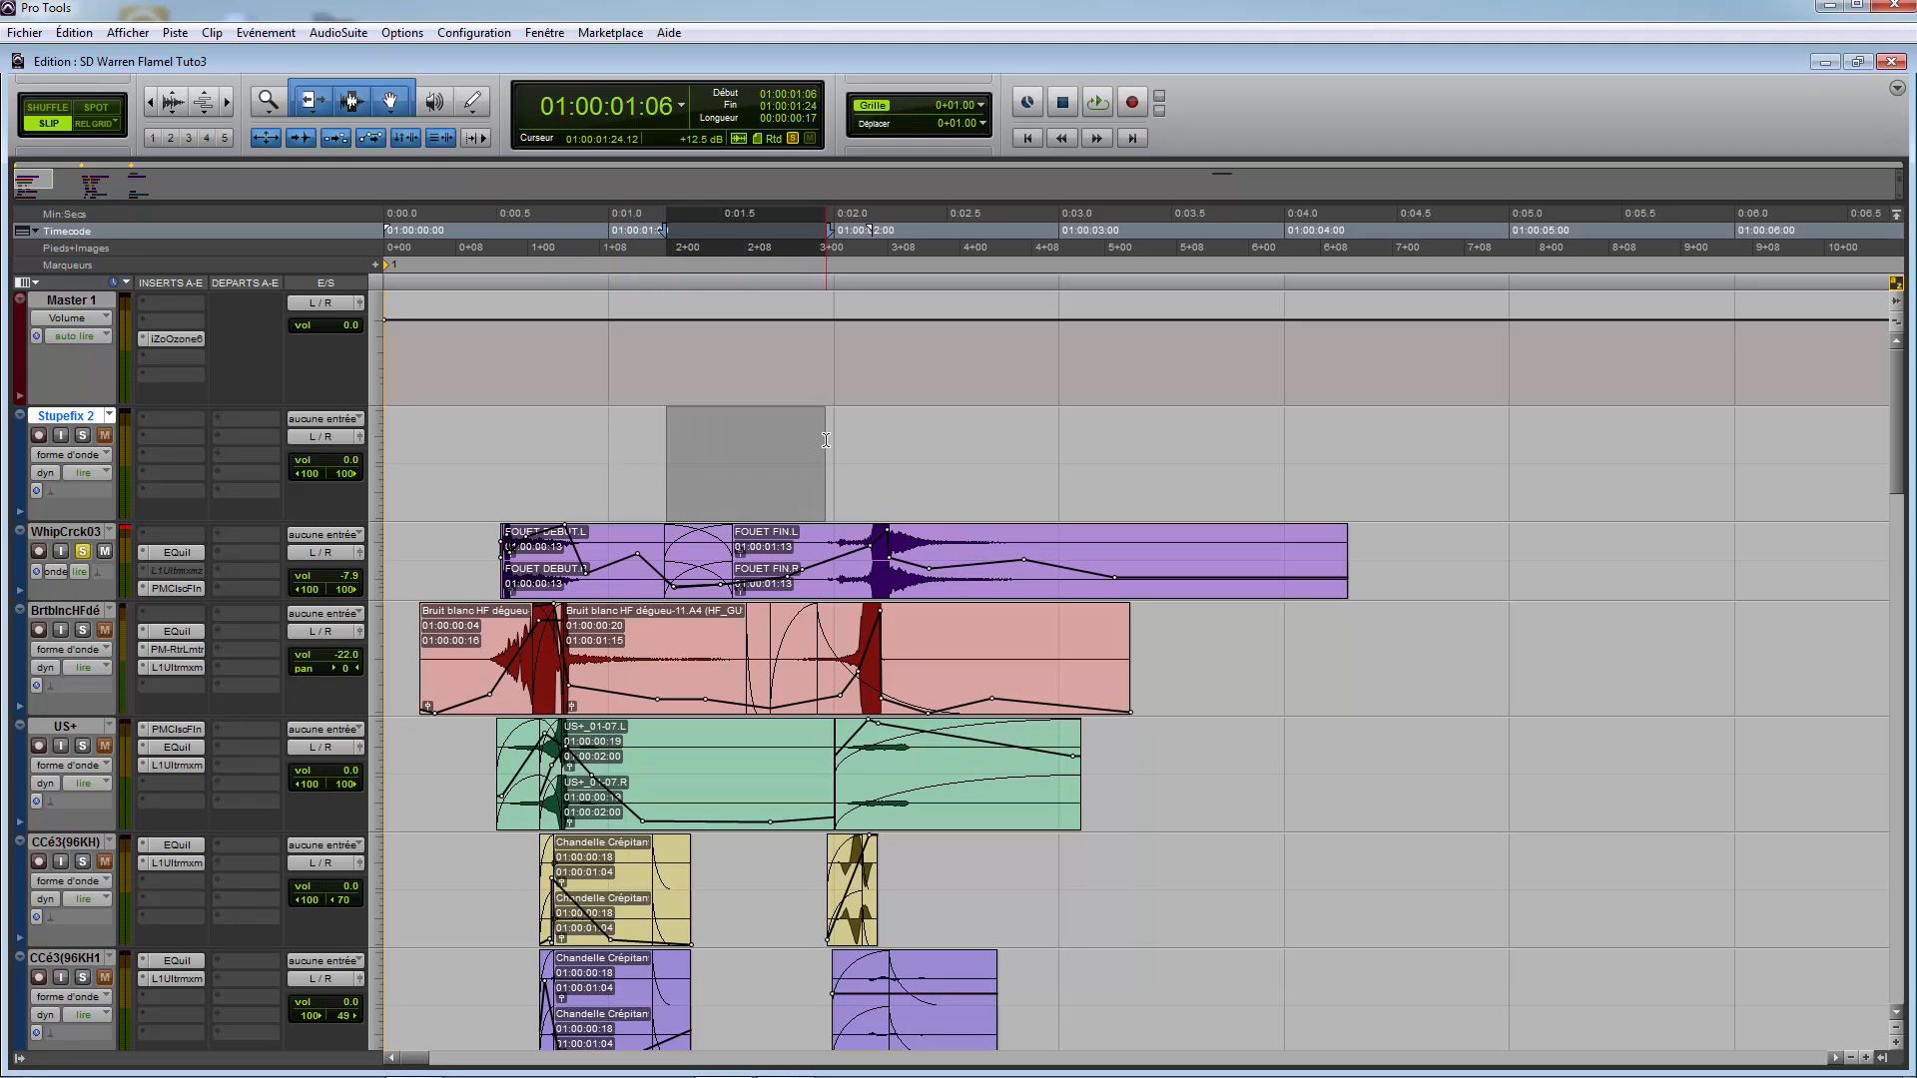
{"action": "left_click_drag", "start_coordinate": [837, 440], "coordinate": [936, 454]}
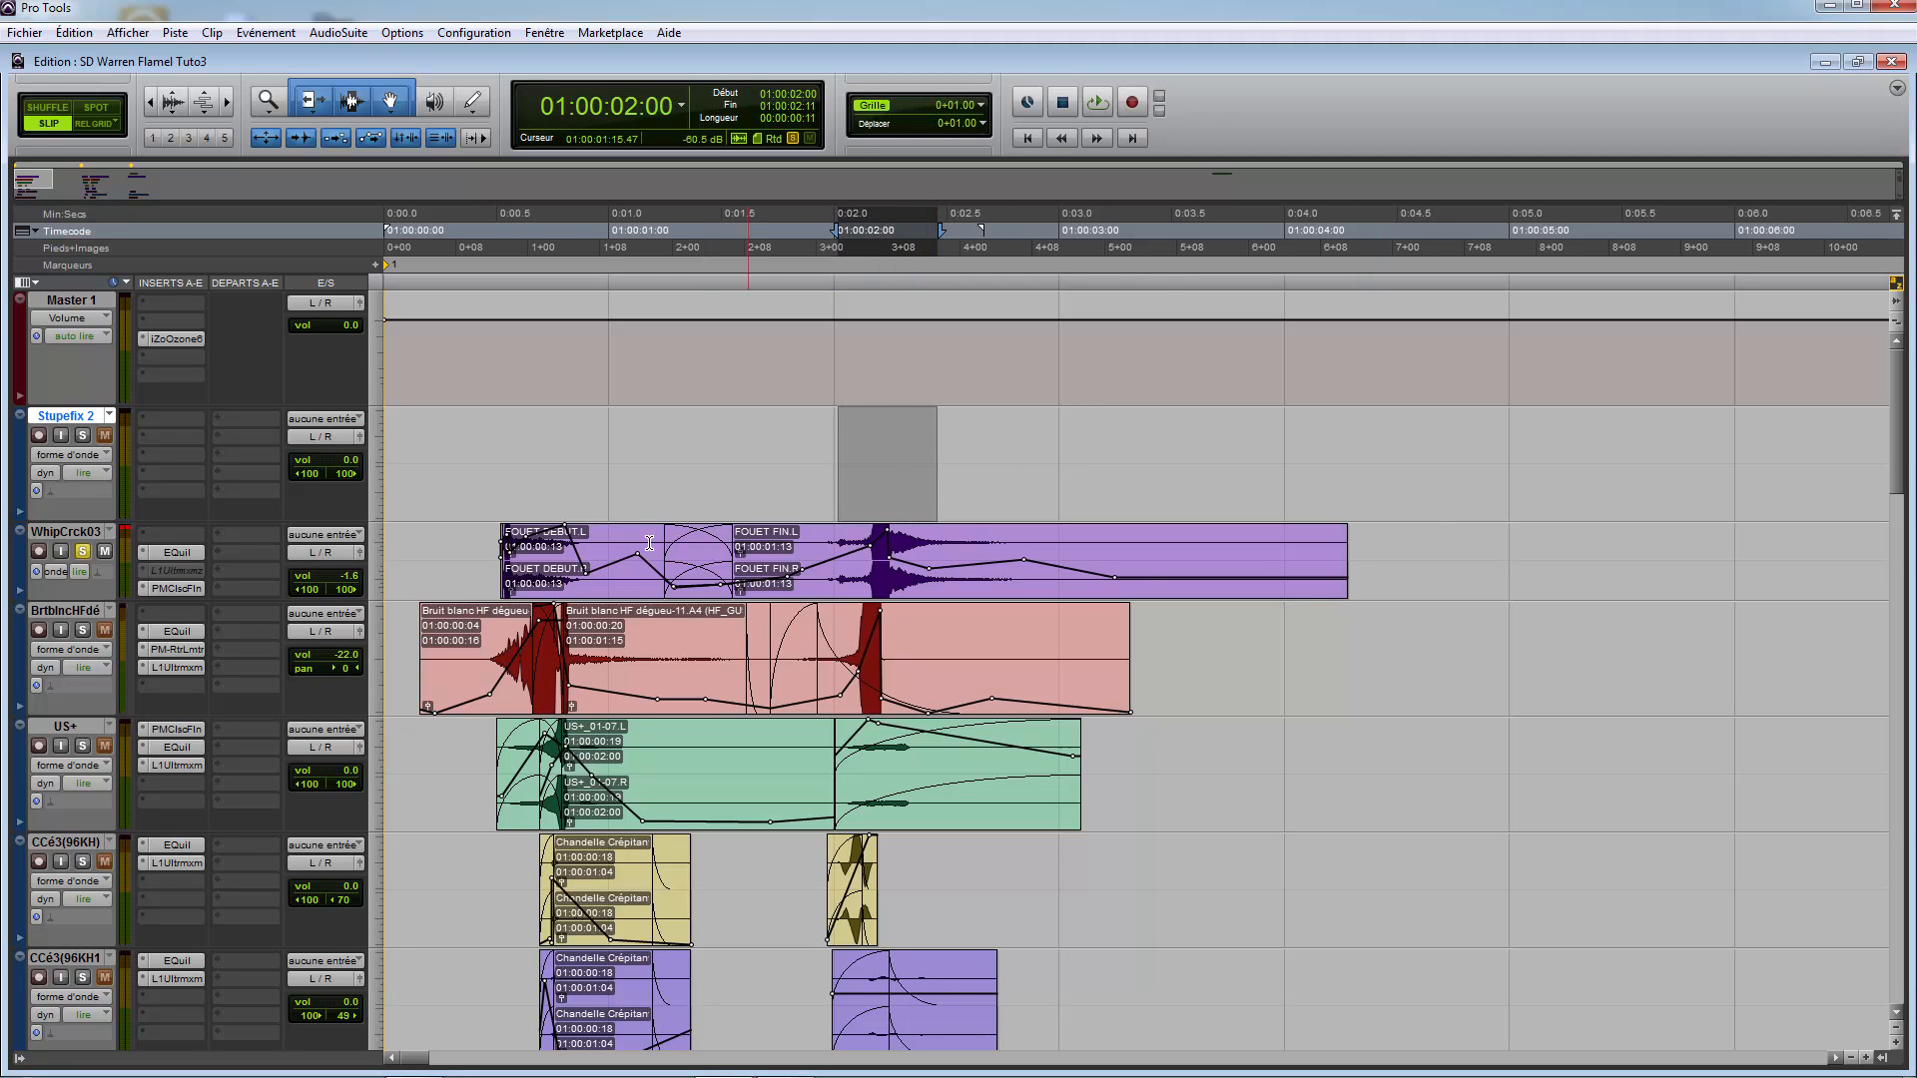
{"action": "left_click_drag", "start_coordinate": [435, 435], "coordinate": [927, 442]}
{"action": "left_click", "coordinate": [408, 654]}
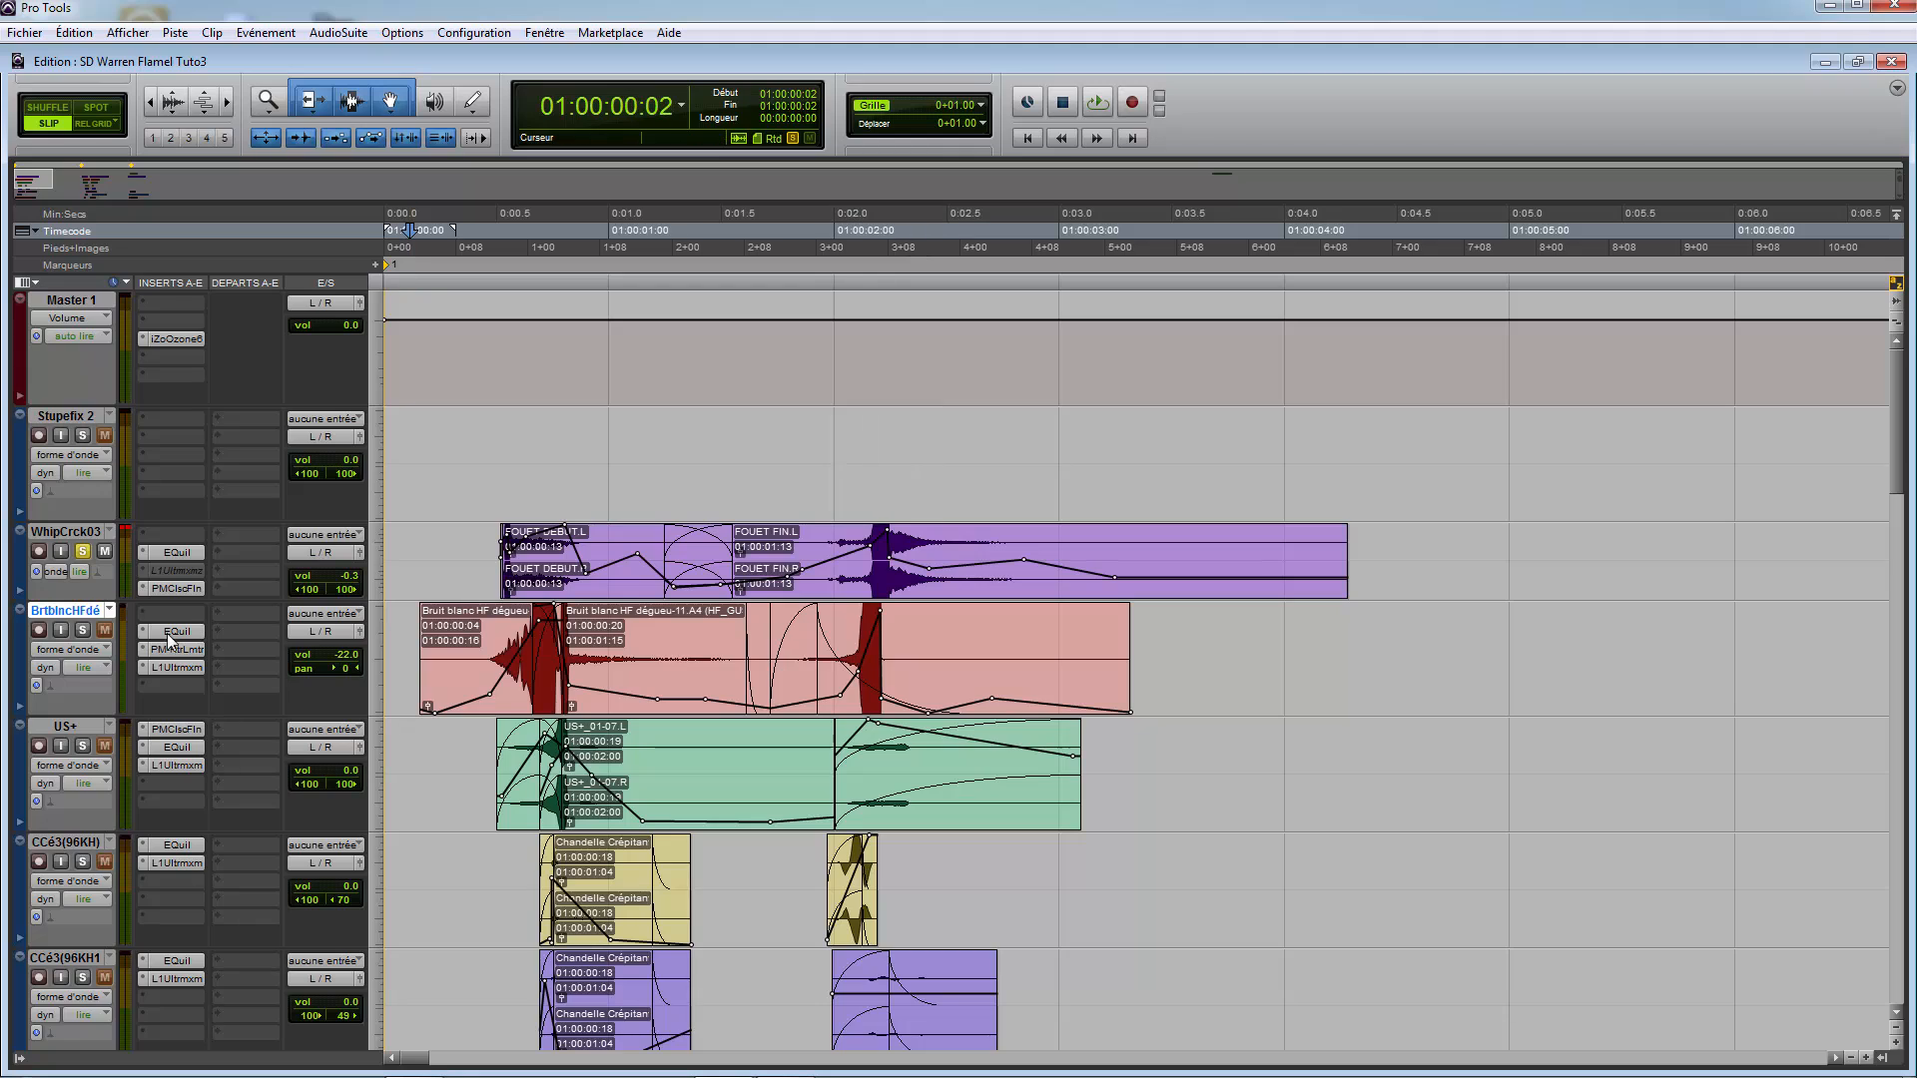
Step: Clear the WhipCrck03 solo and solo CCé3(96KH), both CCé3(96KH1 tracks and ChndlExpls3 instead
{"action": "left_click", "coordinate": [87, 546]}
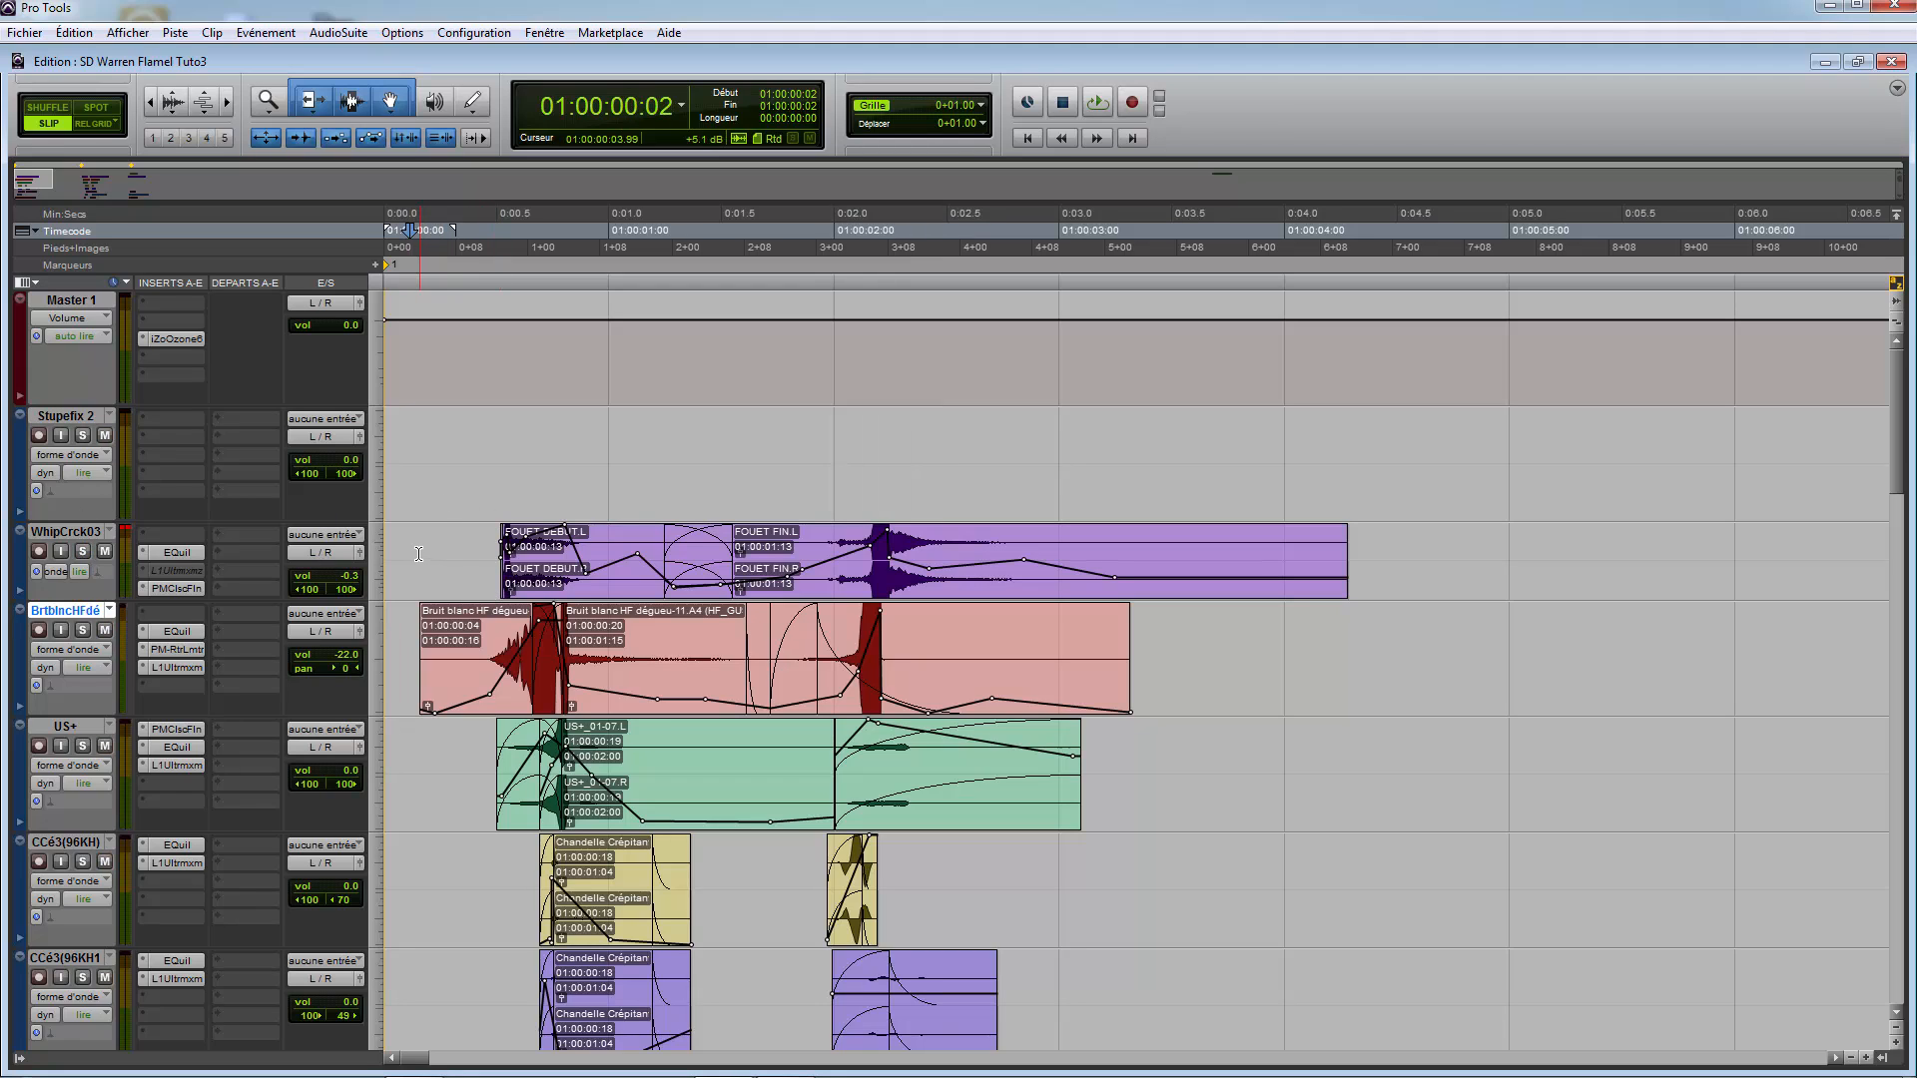
{"action": "scroll", "coordinate": [424, 569], "scroll_direction": "down", "scroll_amount": 3}
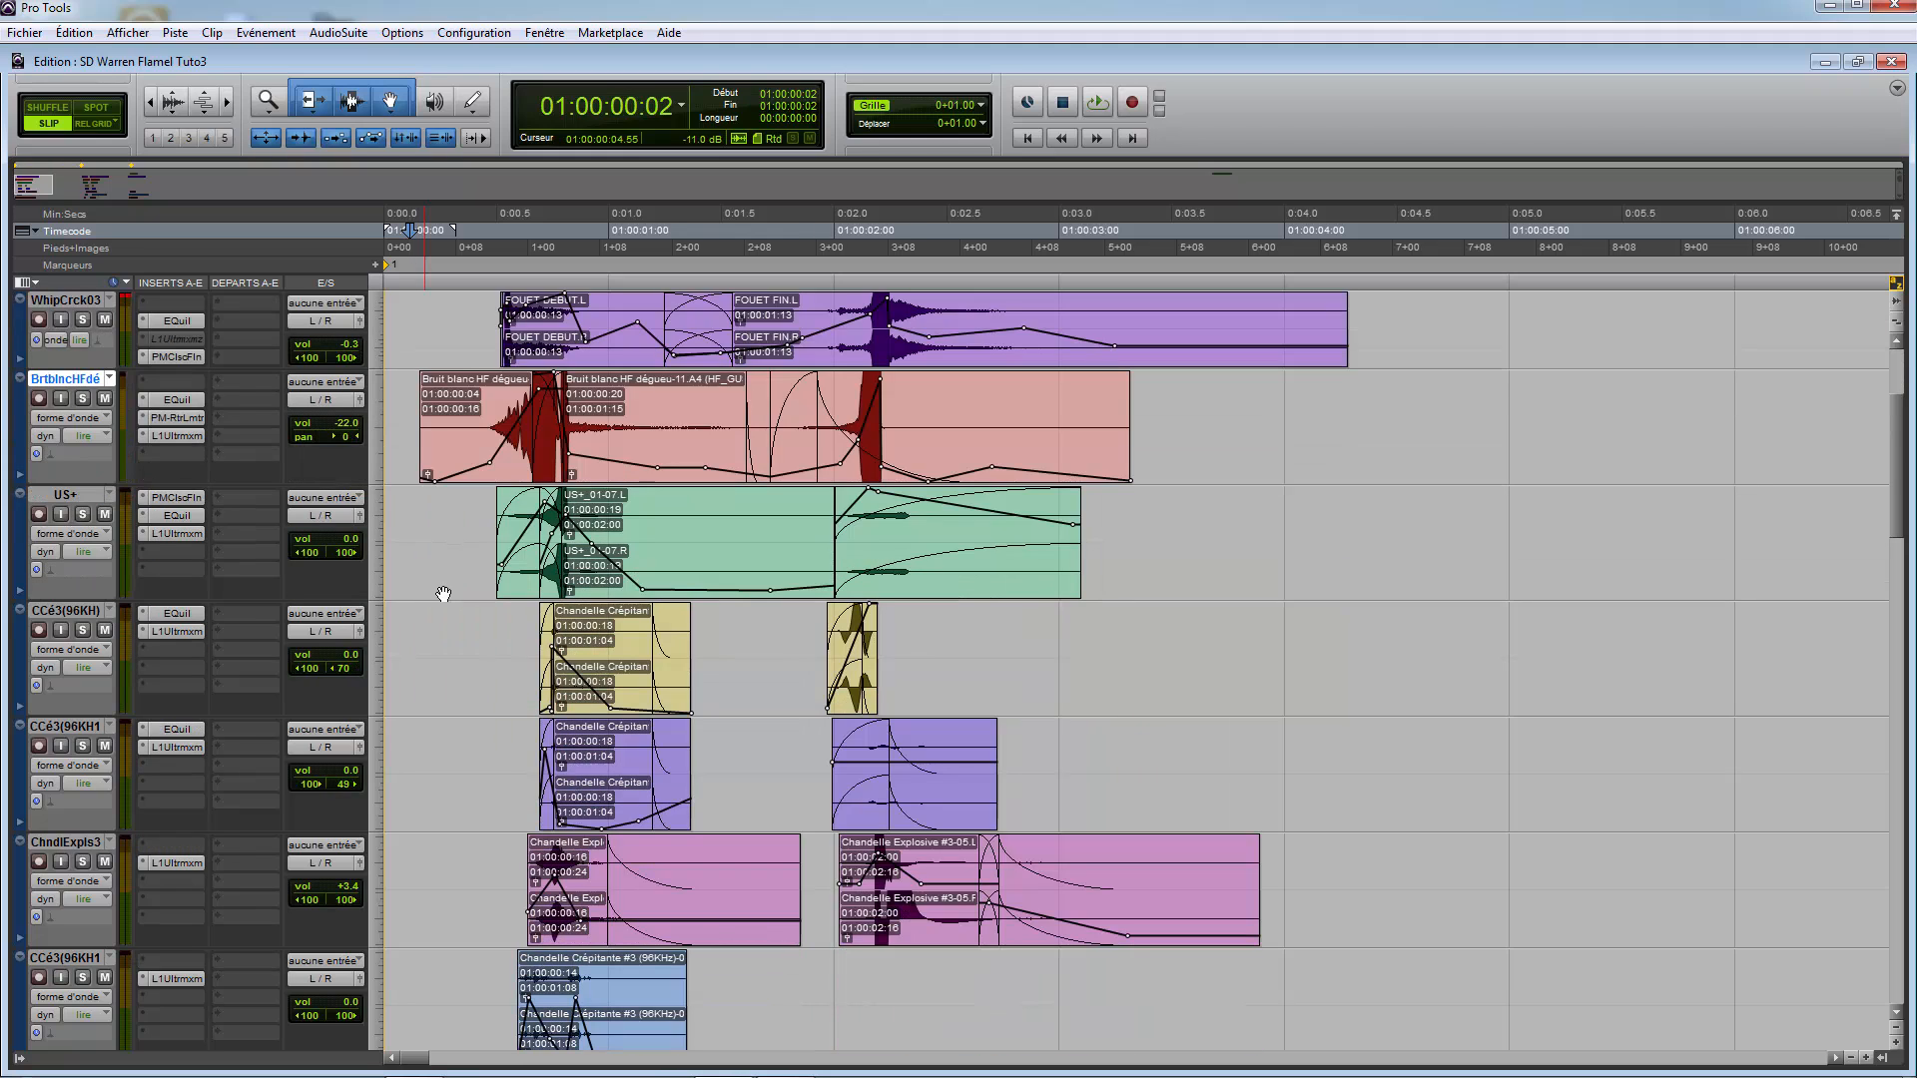
{"action": "scroll", "coordinate": [445, 619], "scroll_direction": "down", "scroll_amount": 3}
{"action": "left_click", "coordinate": [83, 436]}
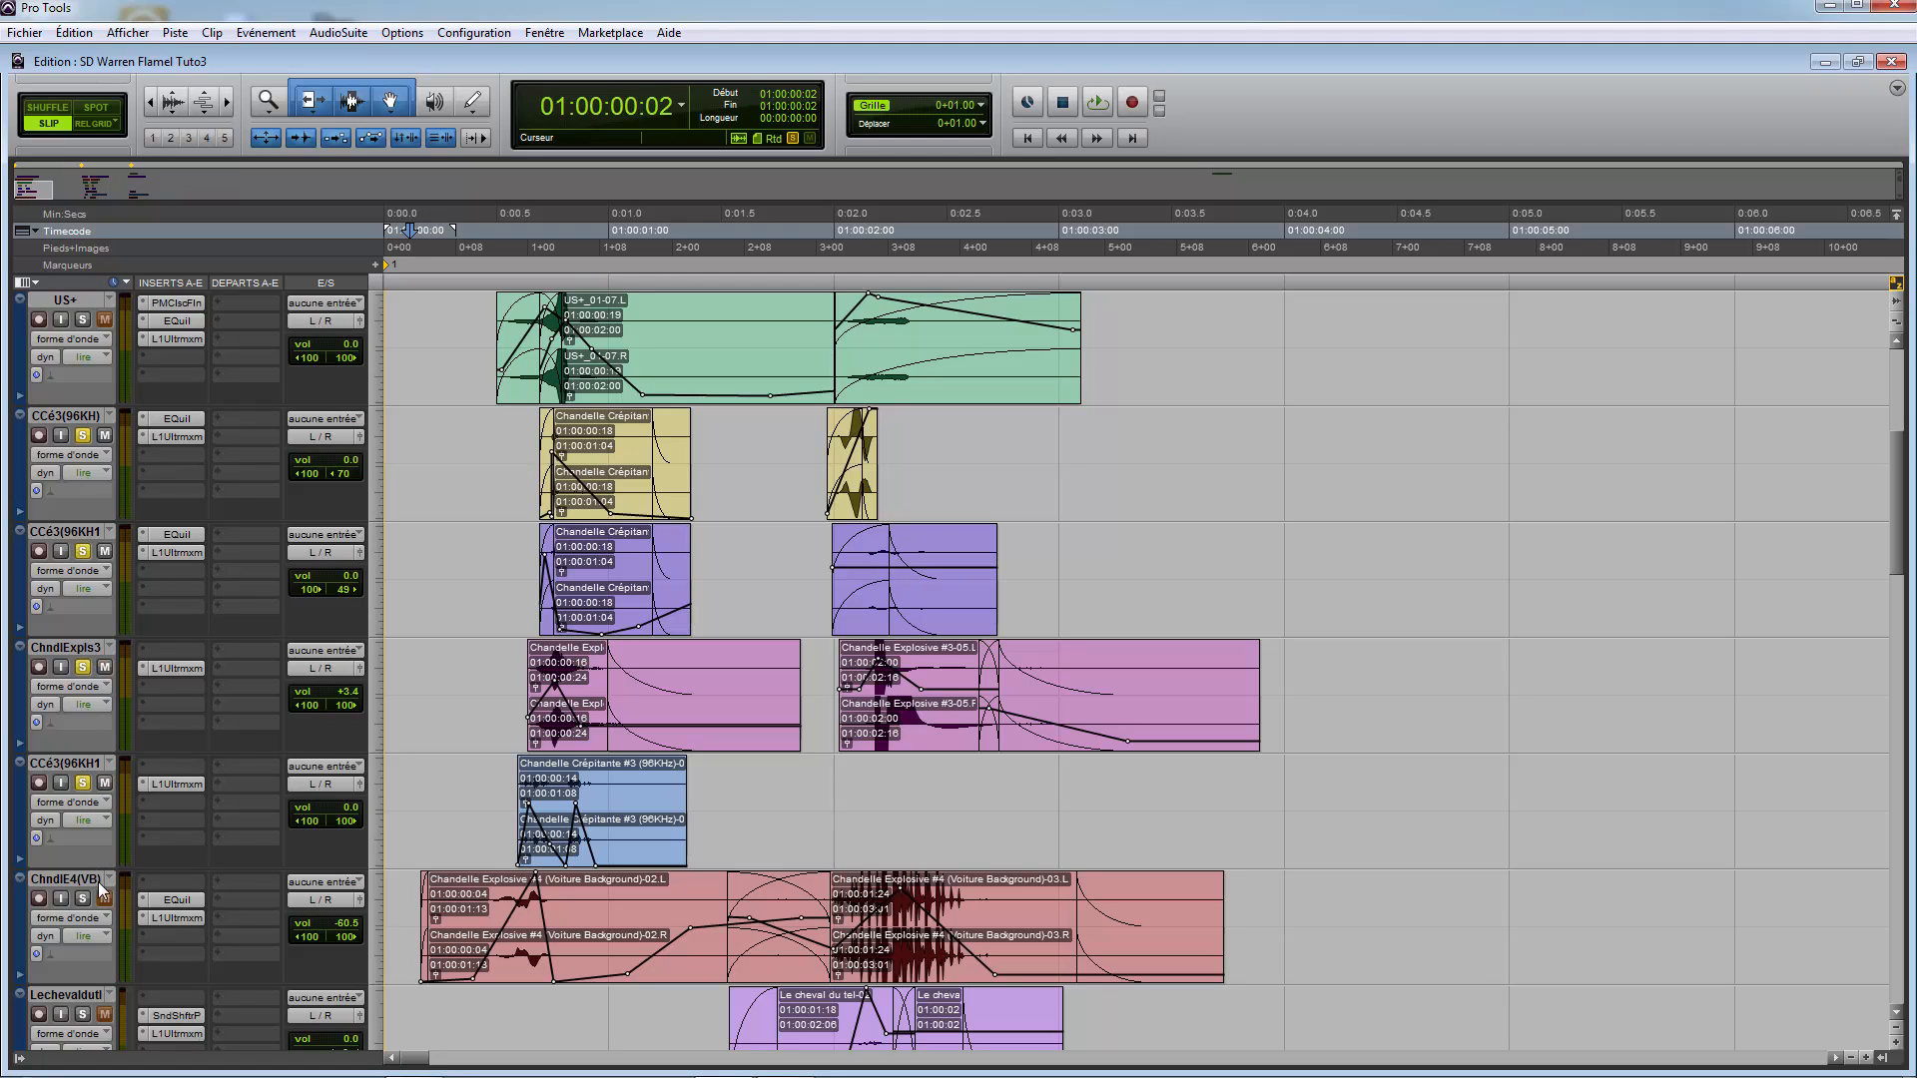
{"action": "scroll", "coordinate": [242, 821], "scroll_direction": "up", "scroll_amount": 4}
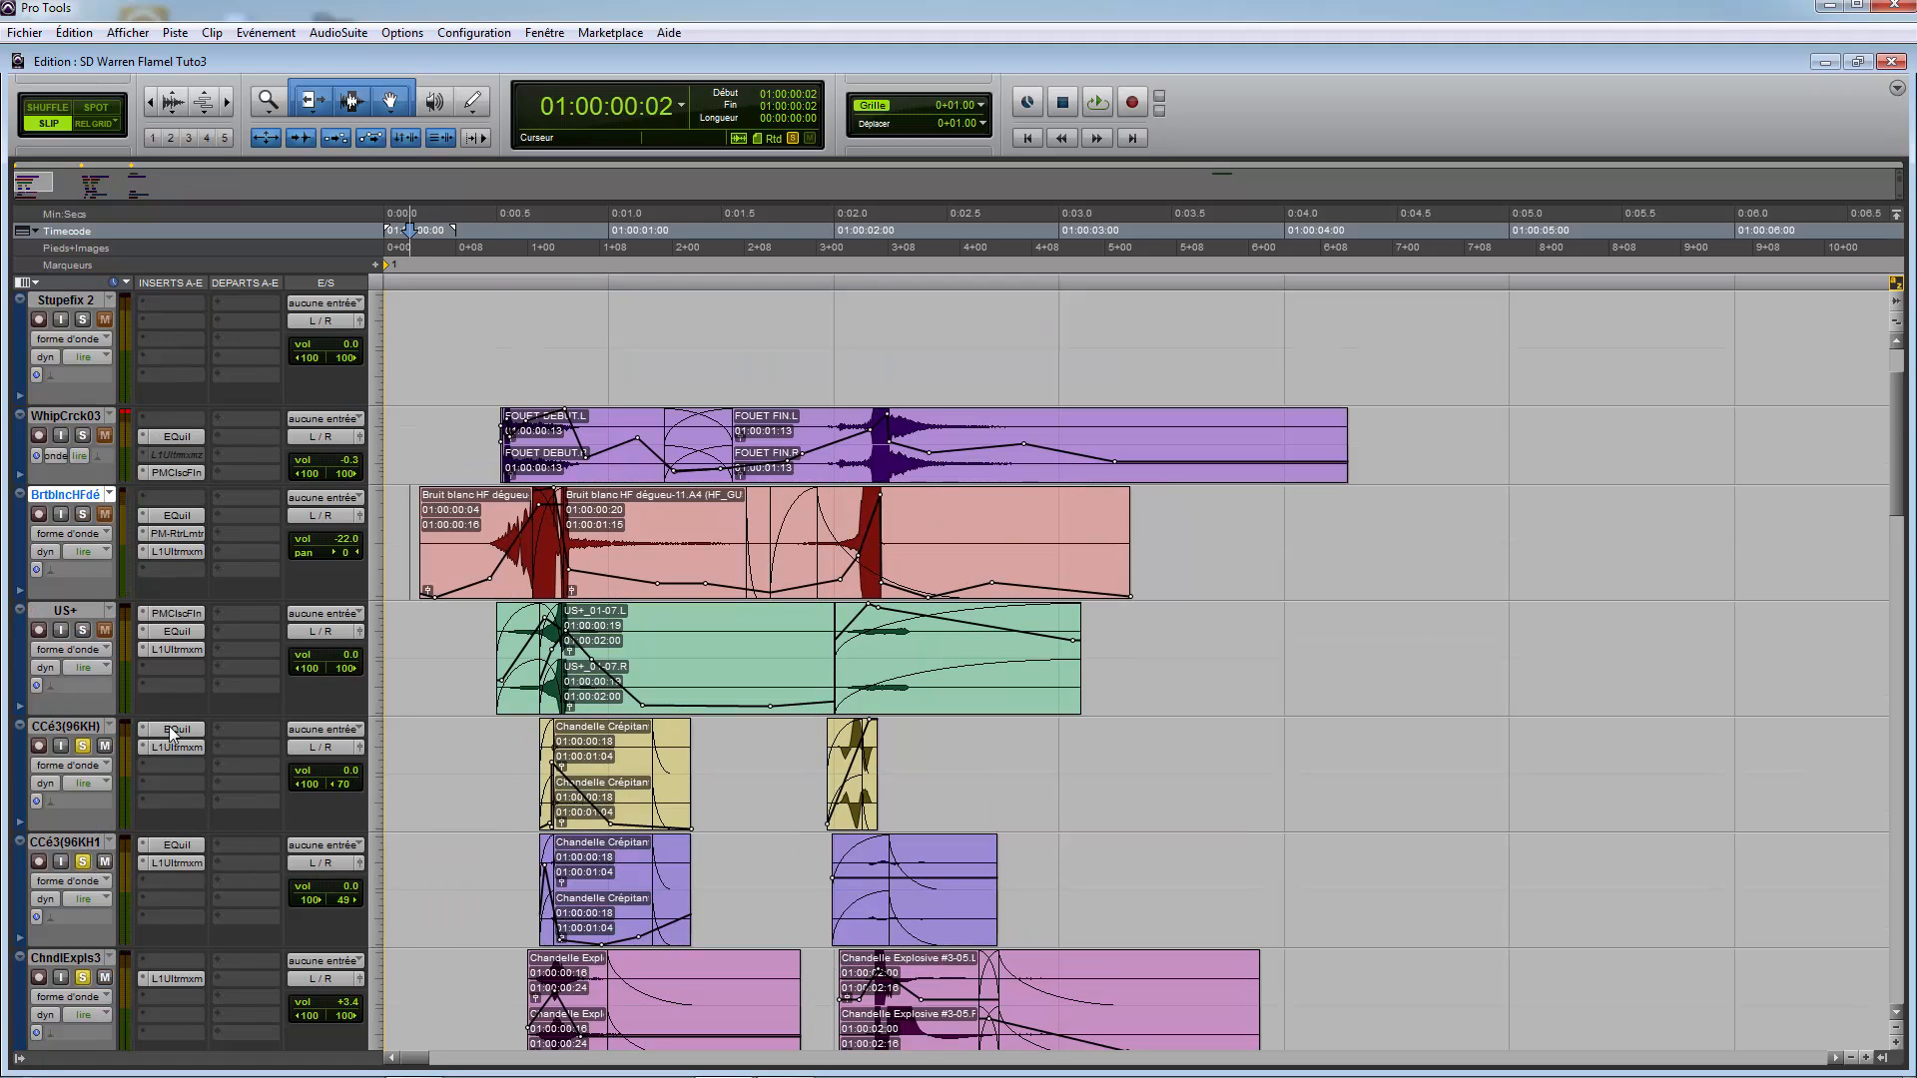
Step: Add the WhipCrck03 track to the soloed candle tracks and play them from 01:00:00:00
{"action": "left_click", "coordinate": [83, 436]}
{"action": "left_click", "coordinate": [1049, 143]}
{"action": "left_click", "coordinate": [1041, 140]}
{"action": "key", "text": "space"}
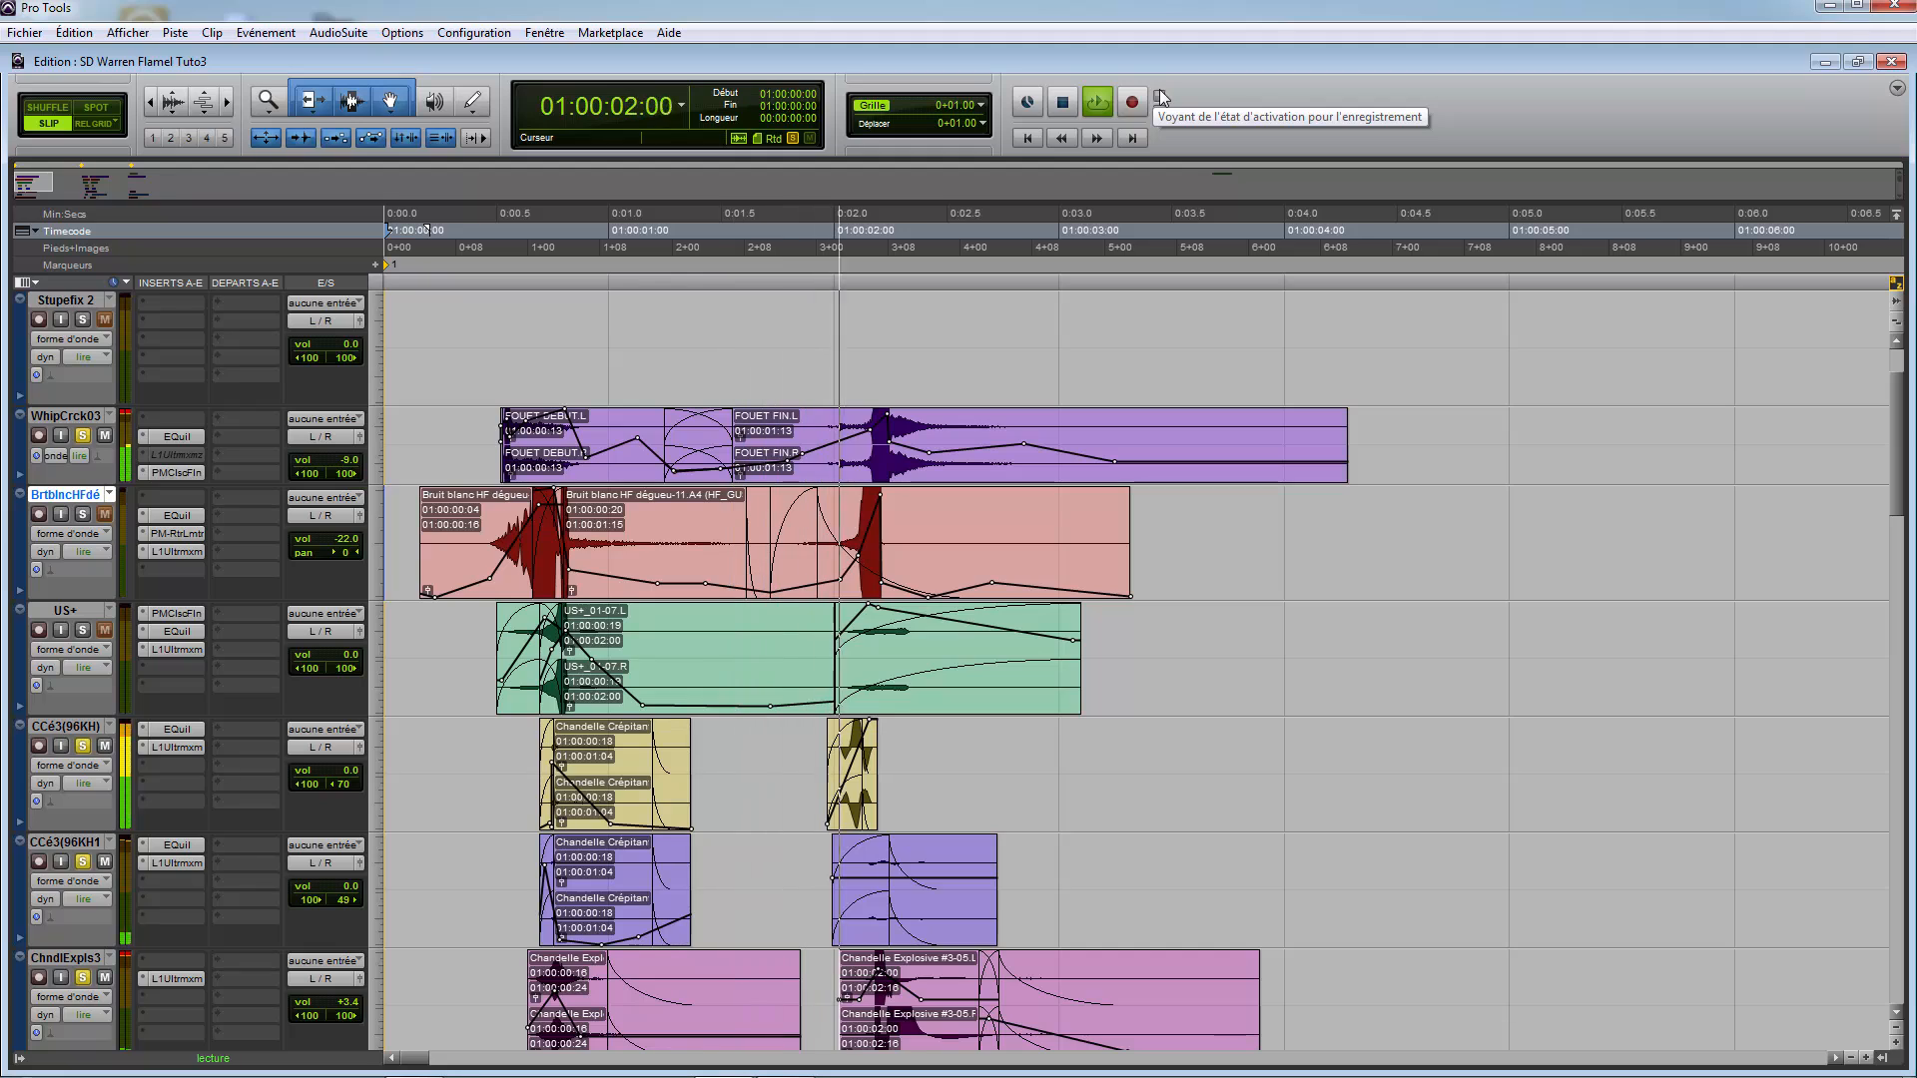
Step: Stop playback and replay the soloed whip and candle tracks from 01:00:00:00
{"action": "key", "text": "space"}
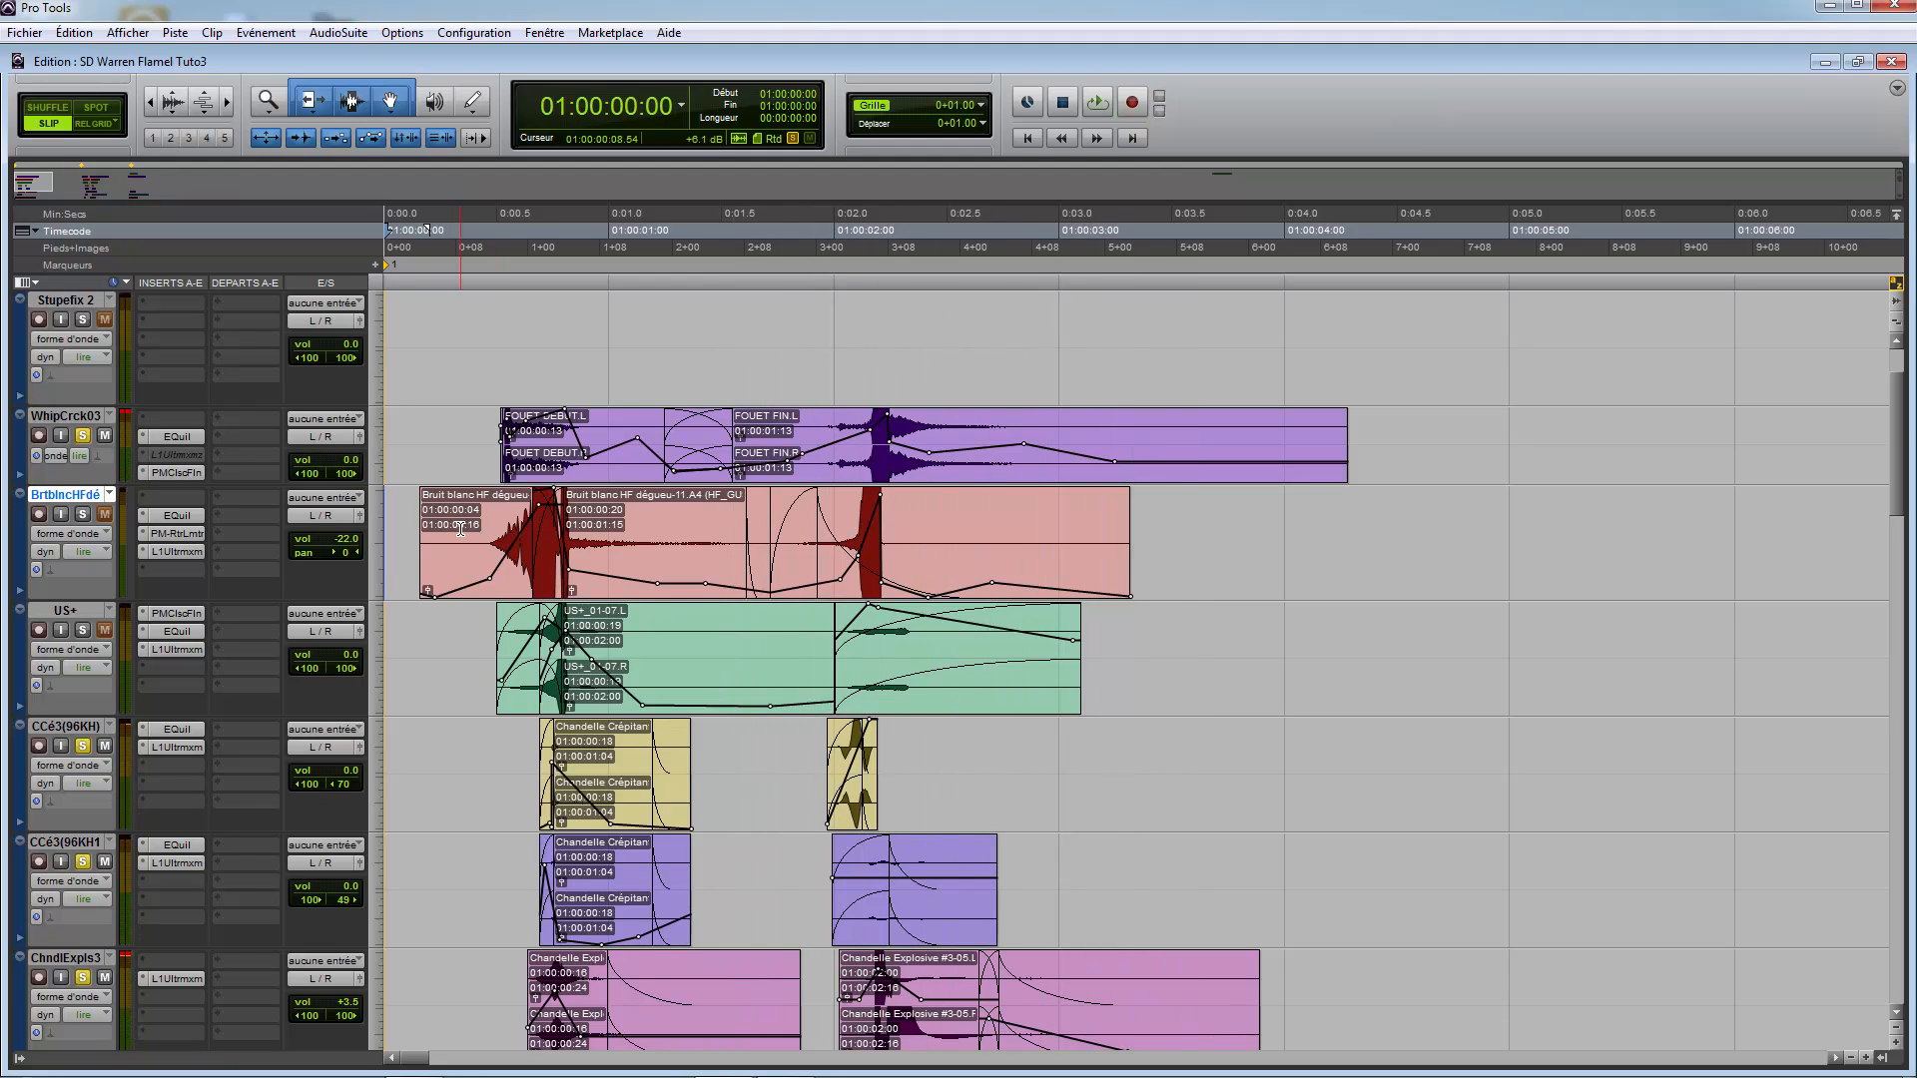
{"action": "key", "text": "space"}
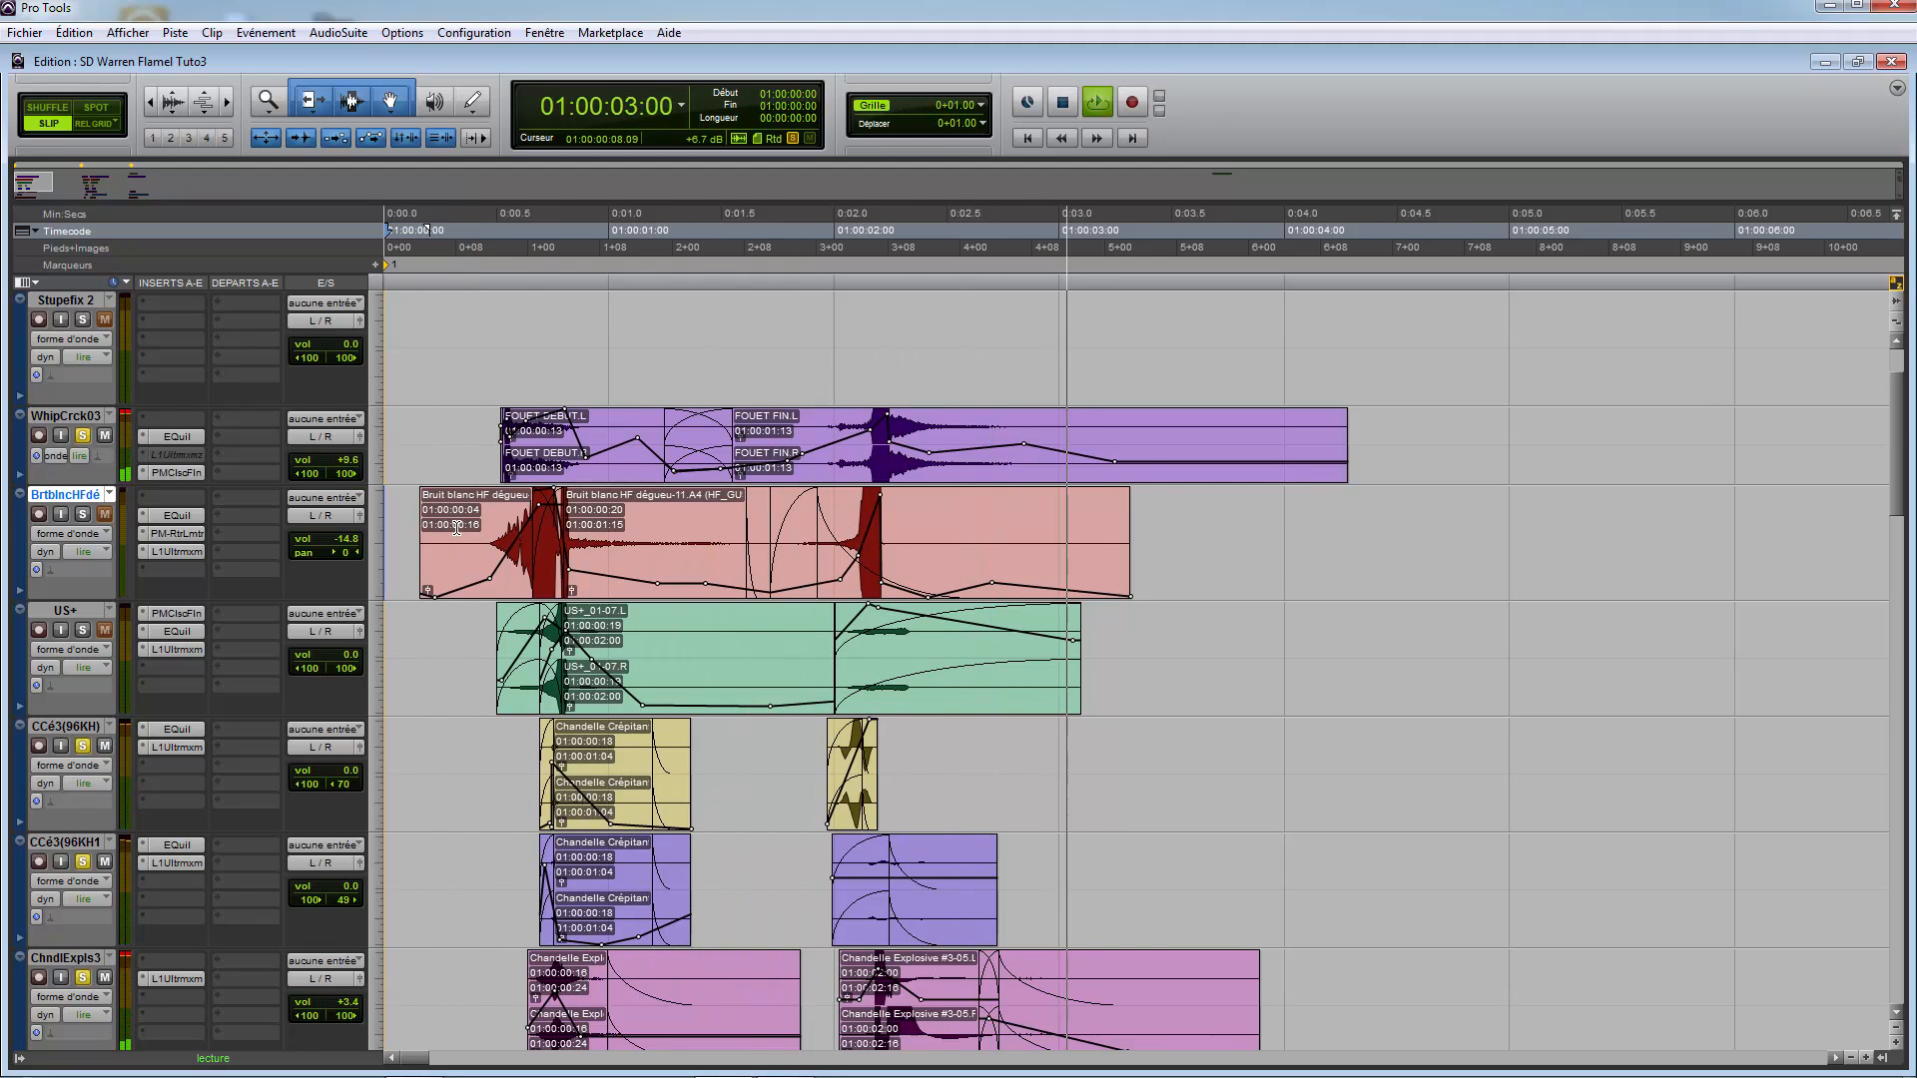
{"action": "key", "text": "space"}
Step: Add the BrtblncHFdé and US+ tracks to the solo and play the full set of layers from 01:00:00:00
{"action": "scroll", "coordinate": [98, 542], "scroll_direction": "down", "scroll_amount": 1}
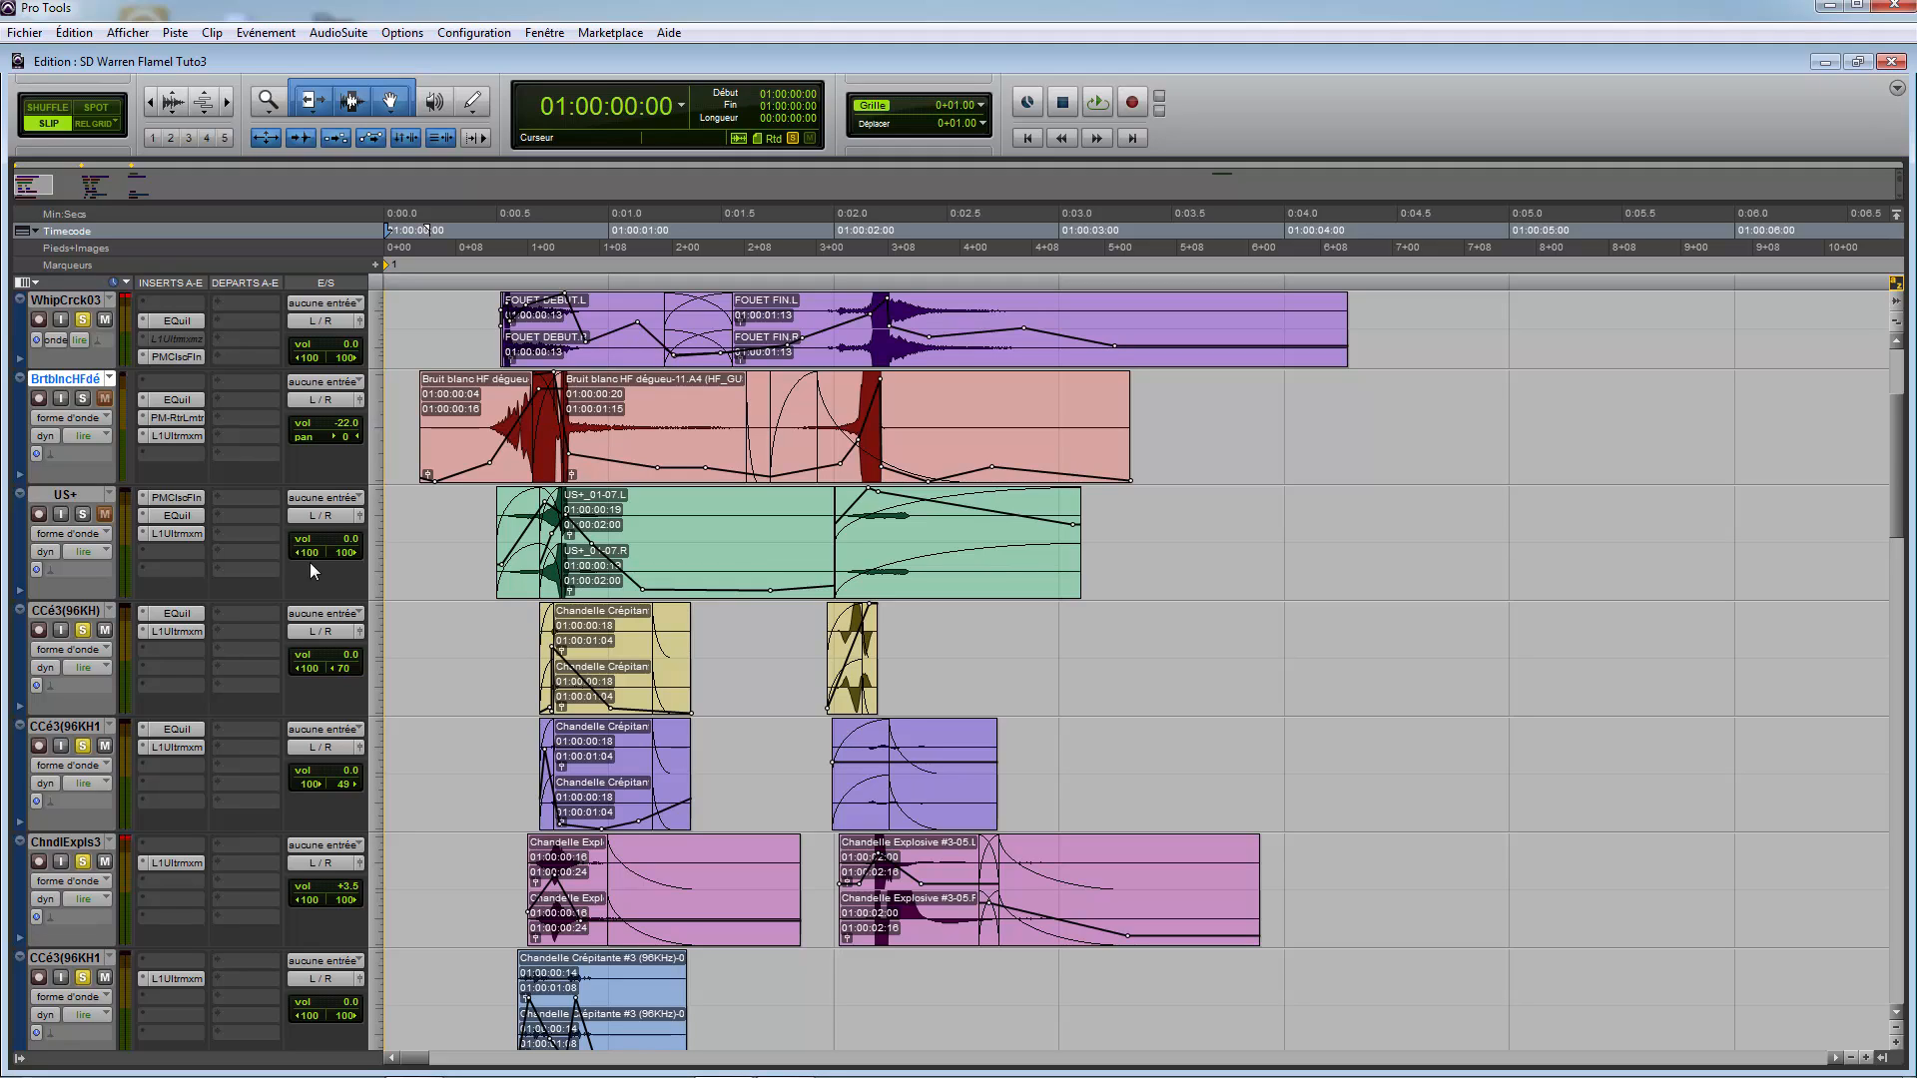
{"action": "left_click", "coordinate": [82, 514]}
{"action": "key", "text": "space"}
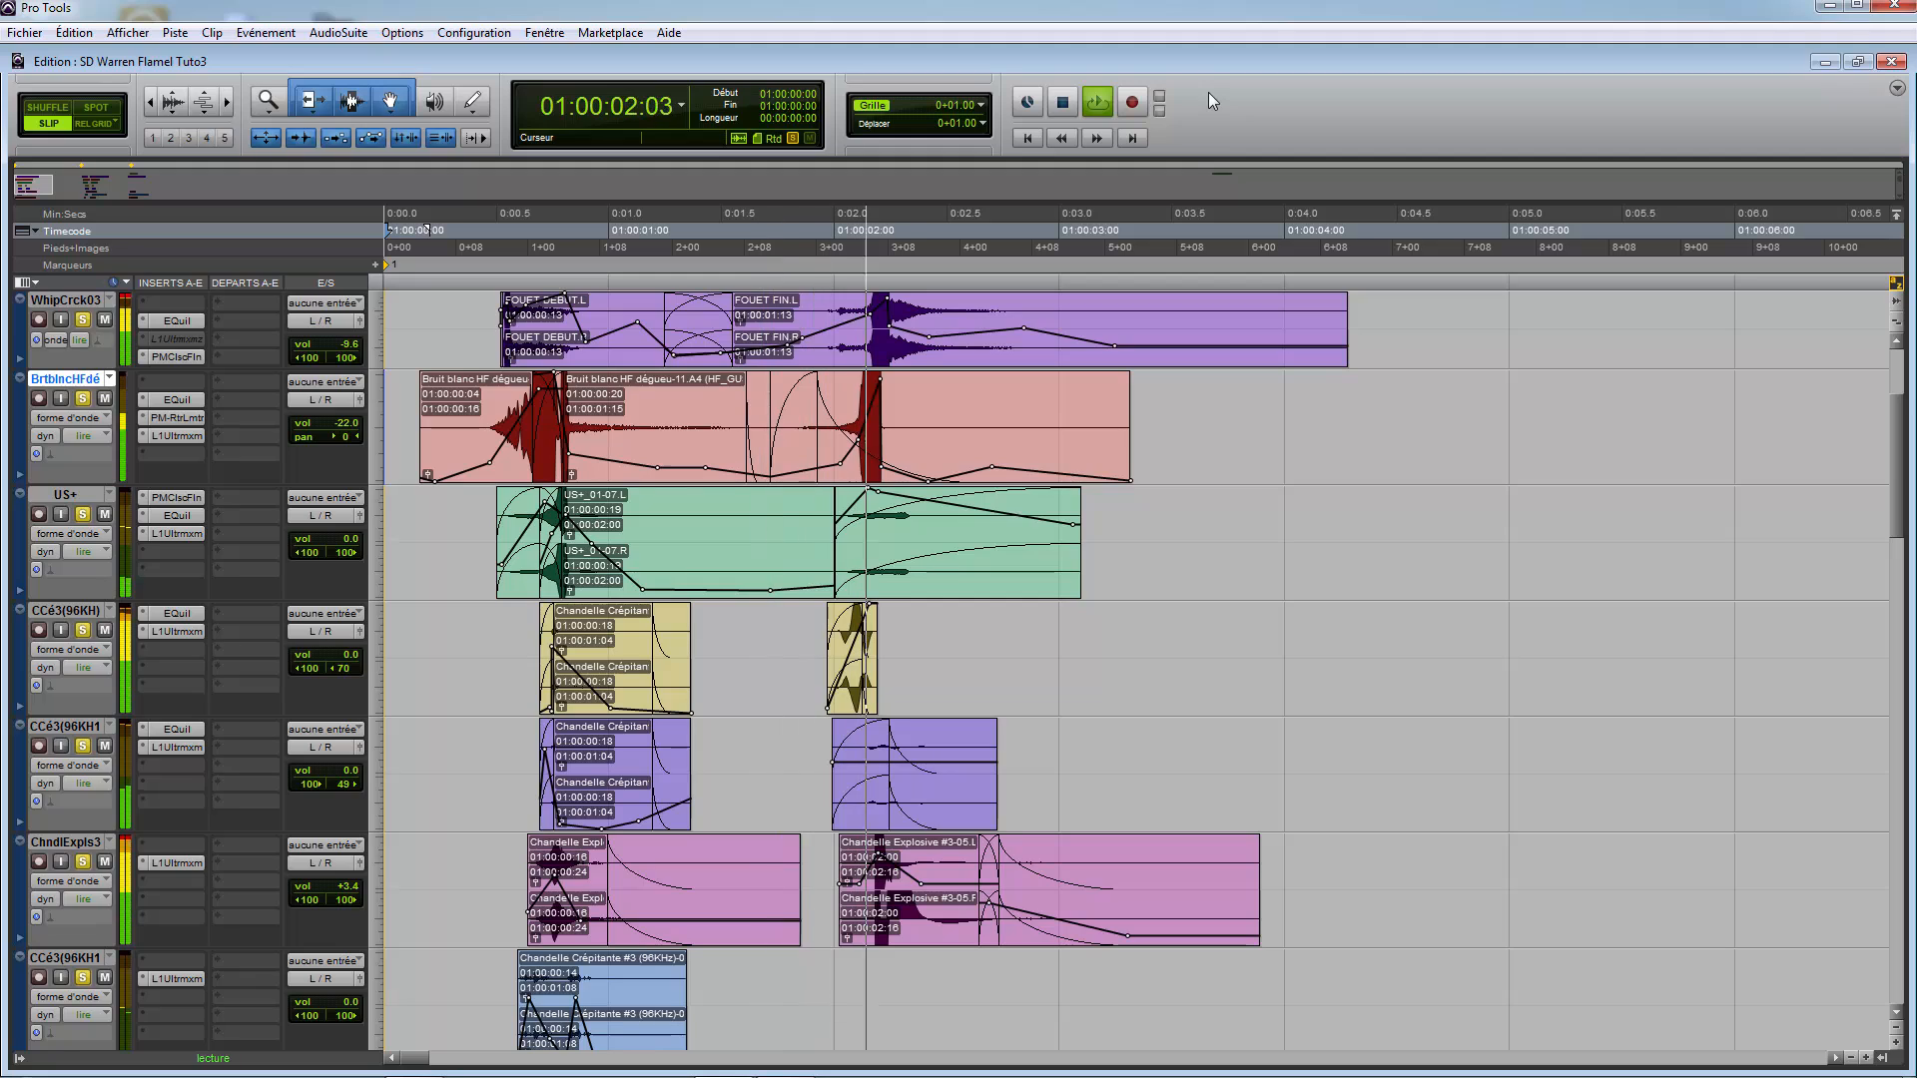
{"action": "key", "text": "space"}
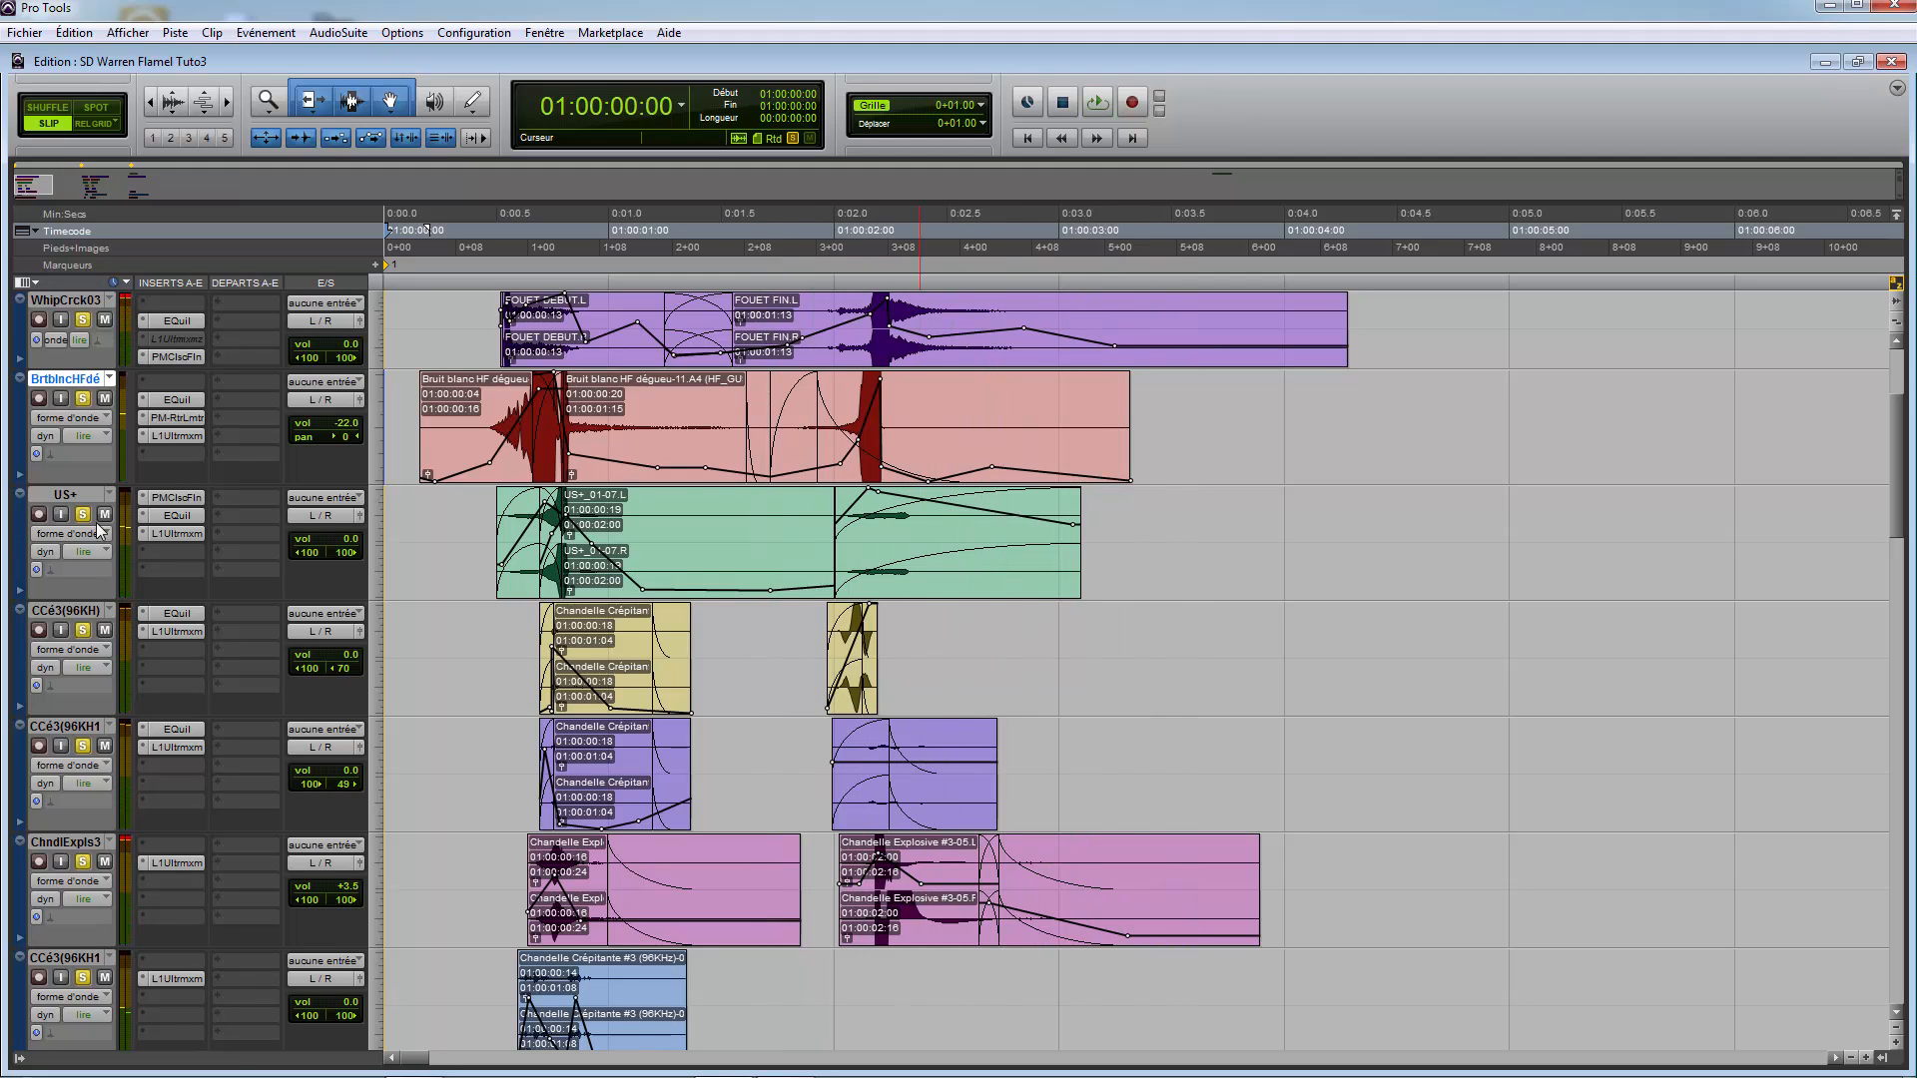
Step: Keep only the US+ track soloed and play its clips from 01:00:00:06
{"action": "left_click", "coordinate": [83, 515]}
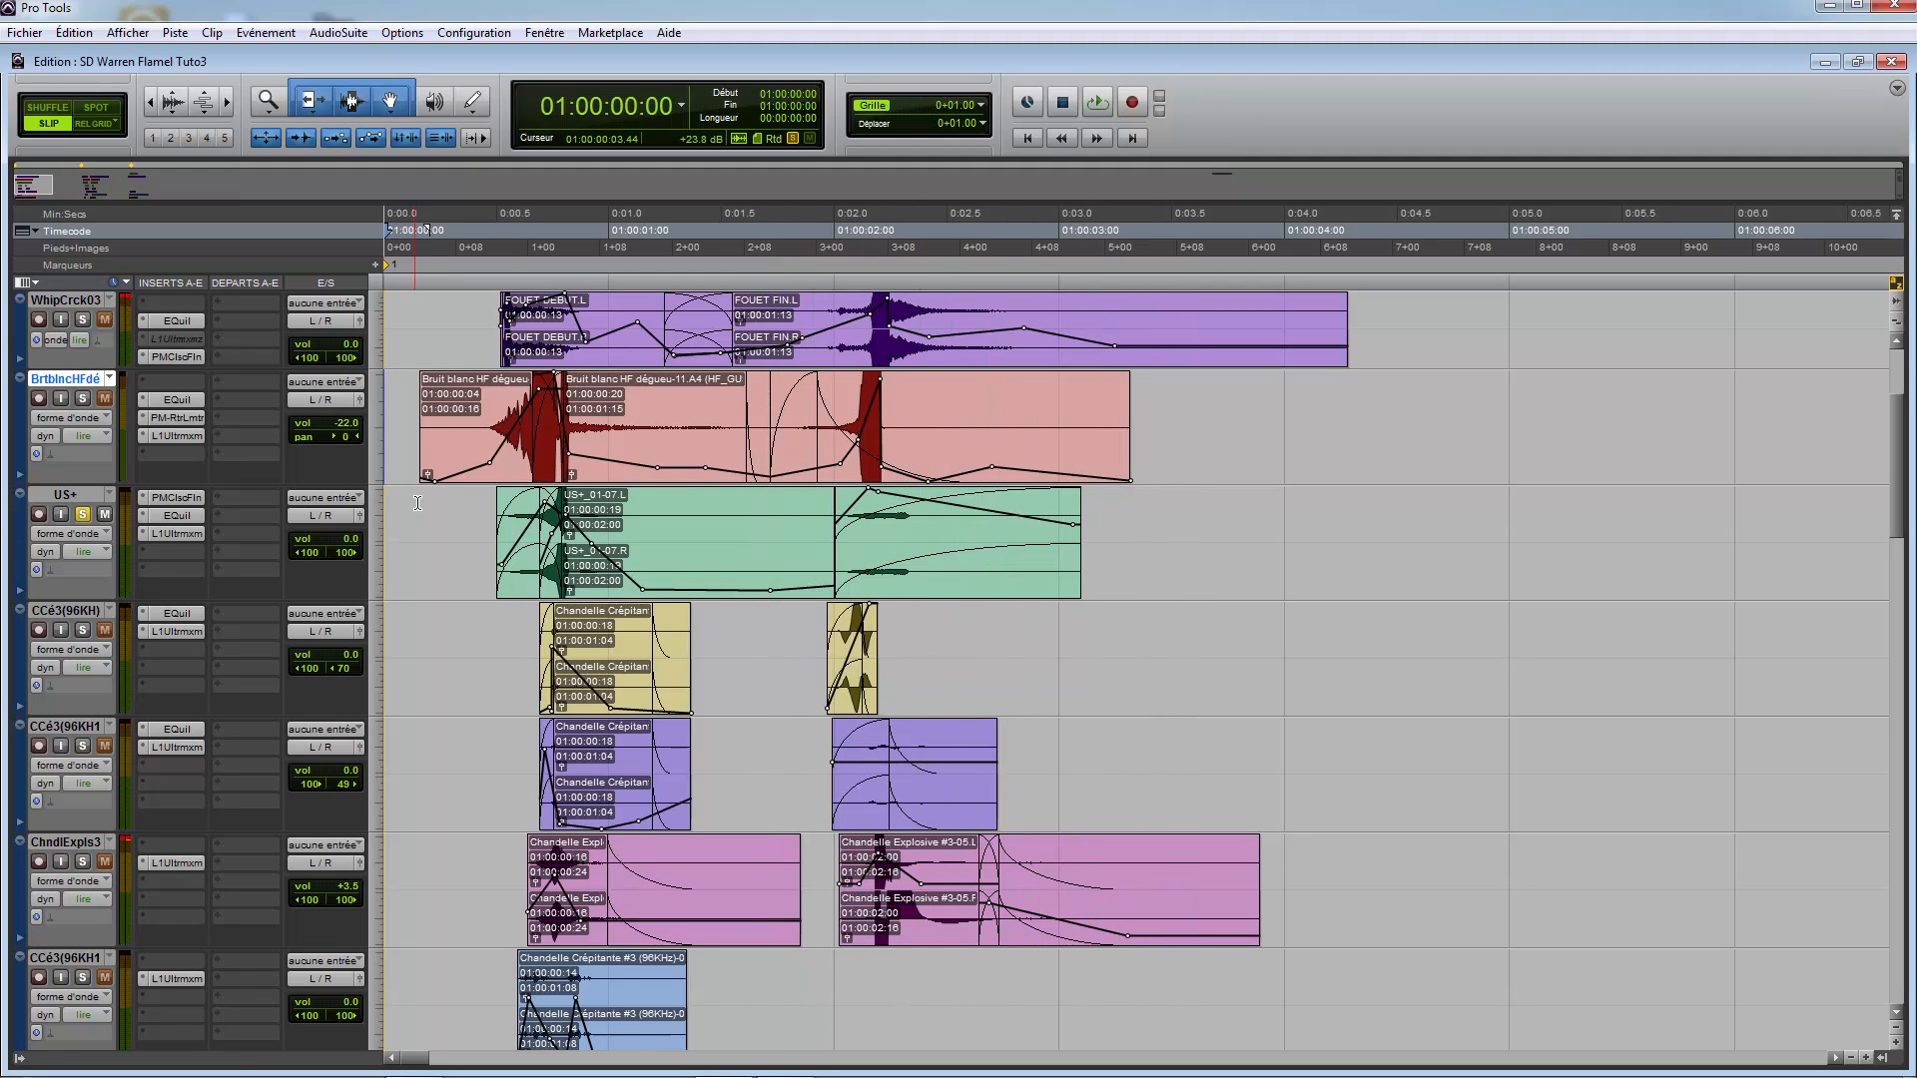
{"action": "left_click", "coordinate": [446, 521]}
{"action": "key", "text": "space"}
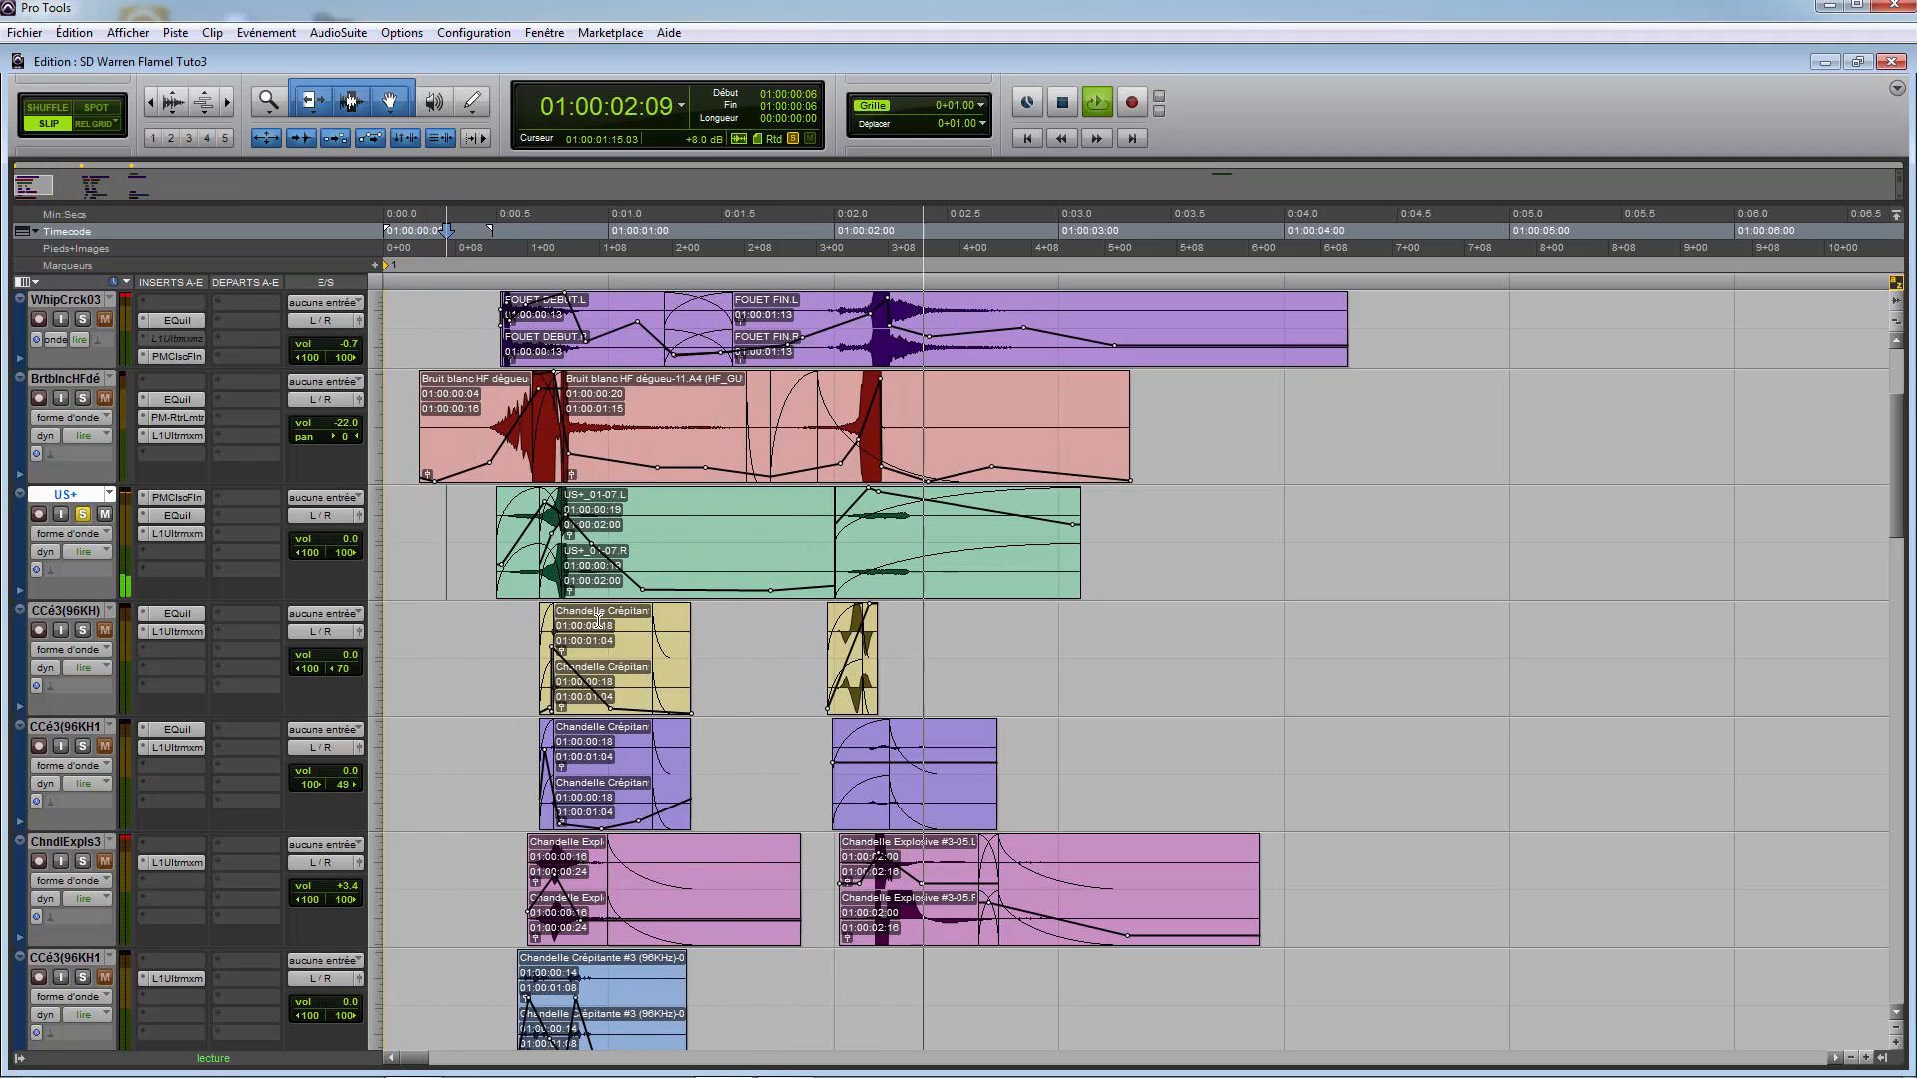
{"action": "key", "text": "space"}
Step: Show the US+ volume automation, raise it to +12.0 dB, and replay the track from 01:00:00:06
{"action": "left_click", "coordinate": [21, 590]}
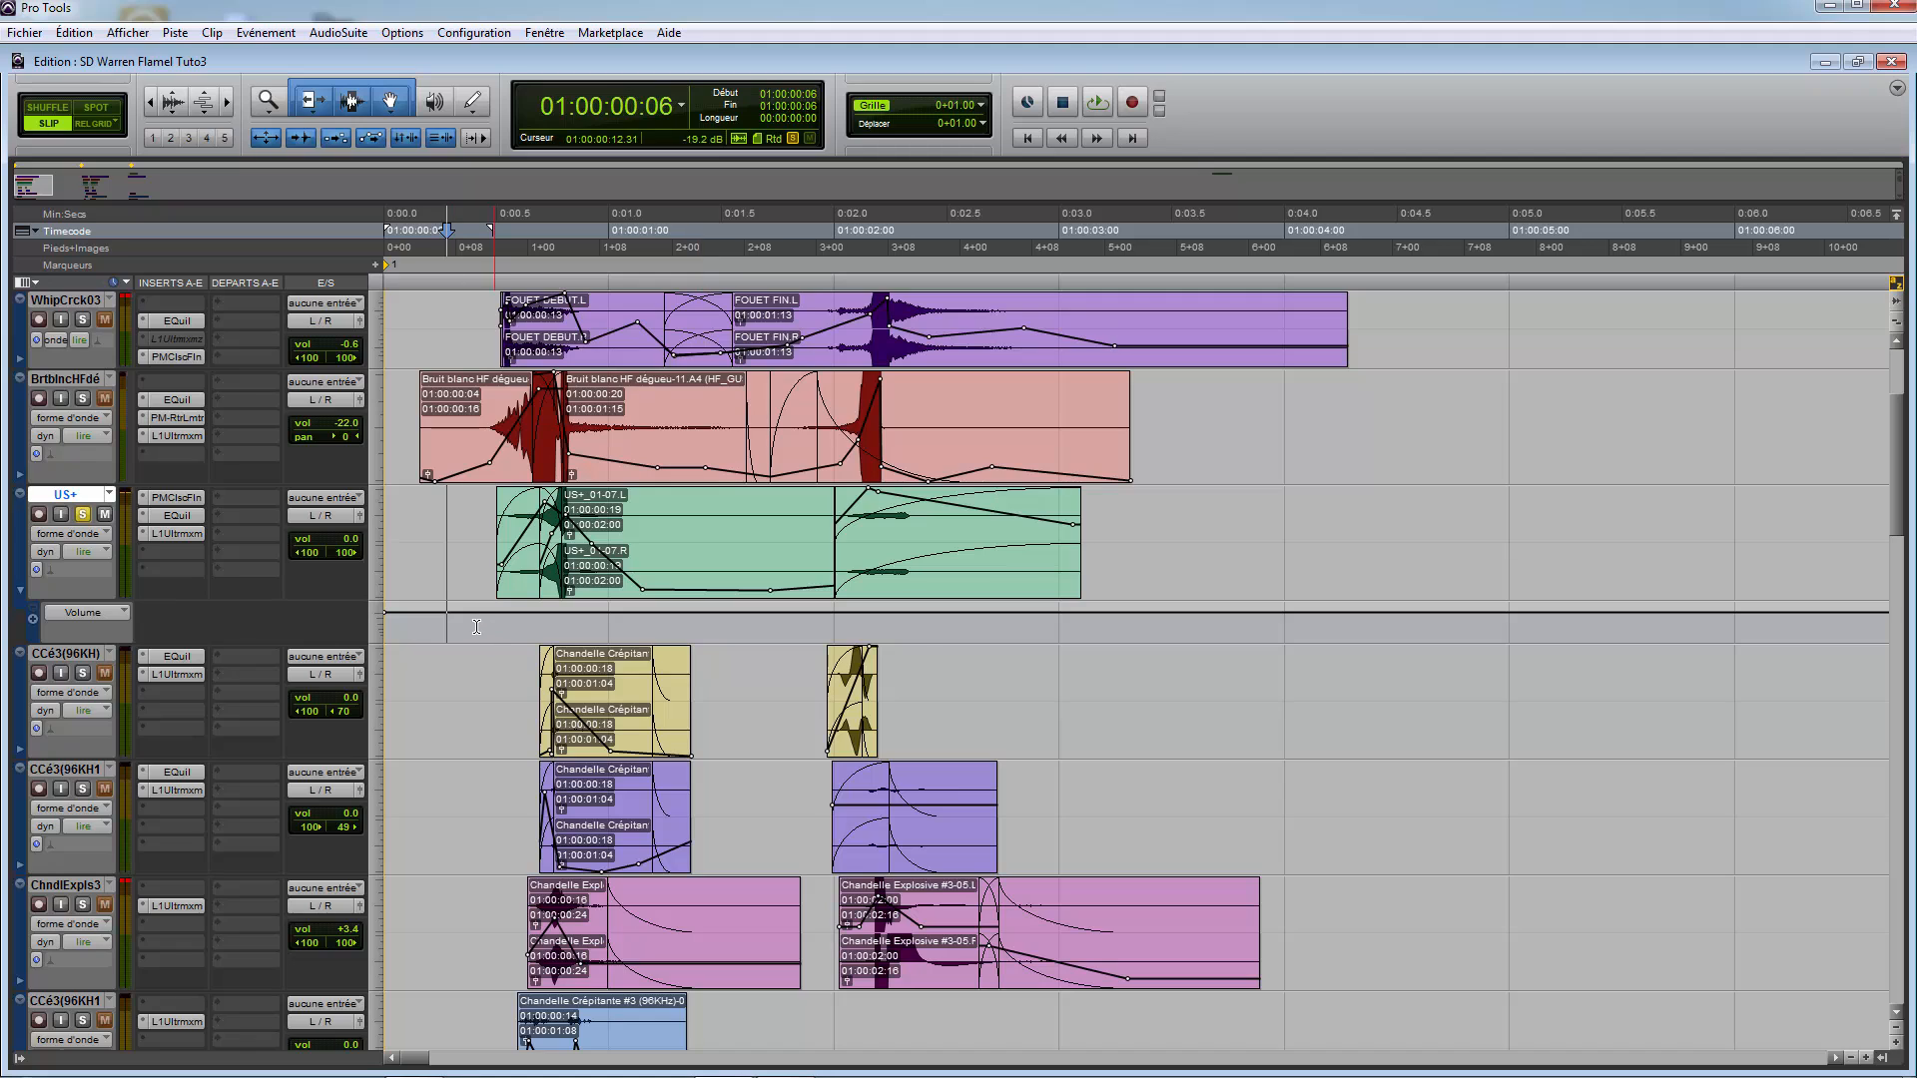
{"action": "left_click_drag", "start_coordinate": [479, 582], "coordinate": [478, 581]}
{"action": "key", "text": "space"}
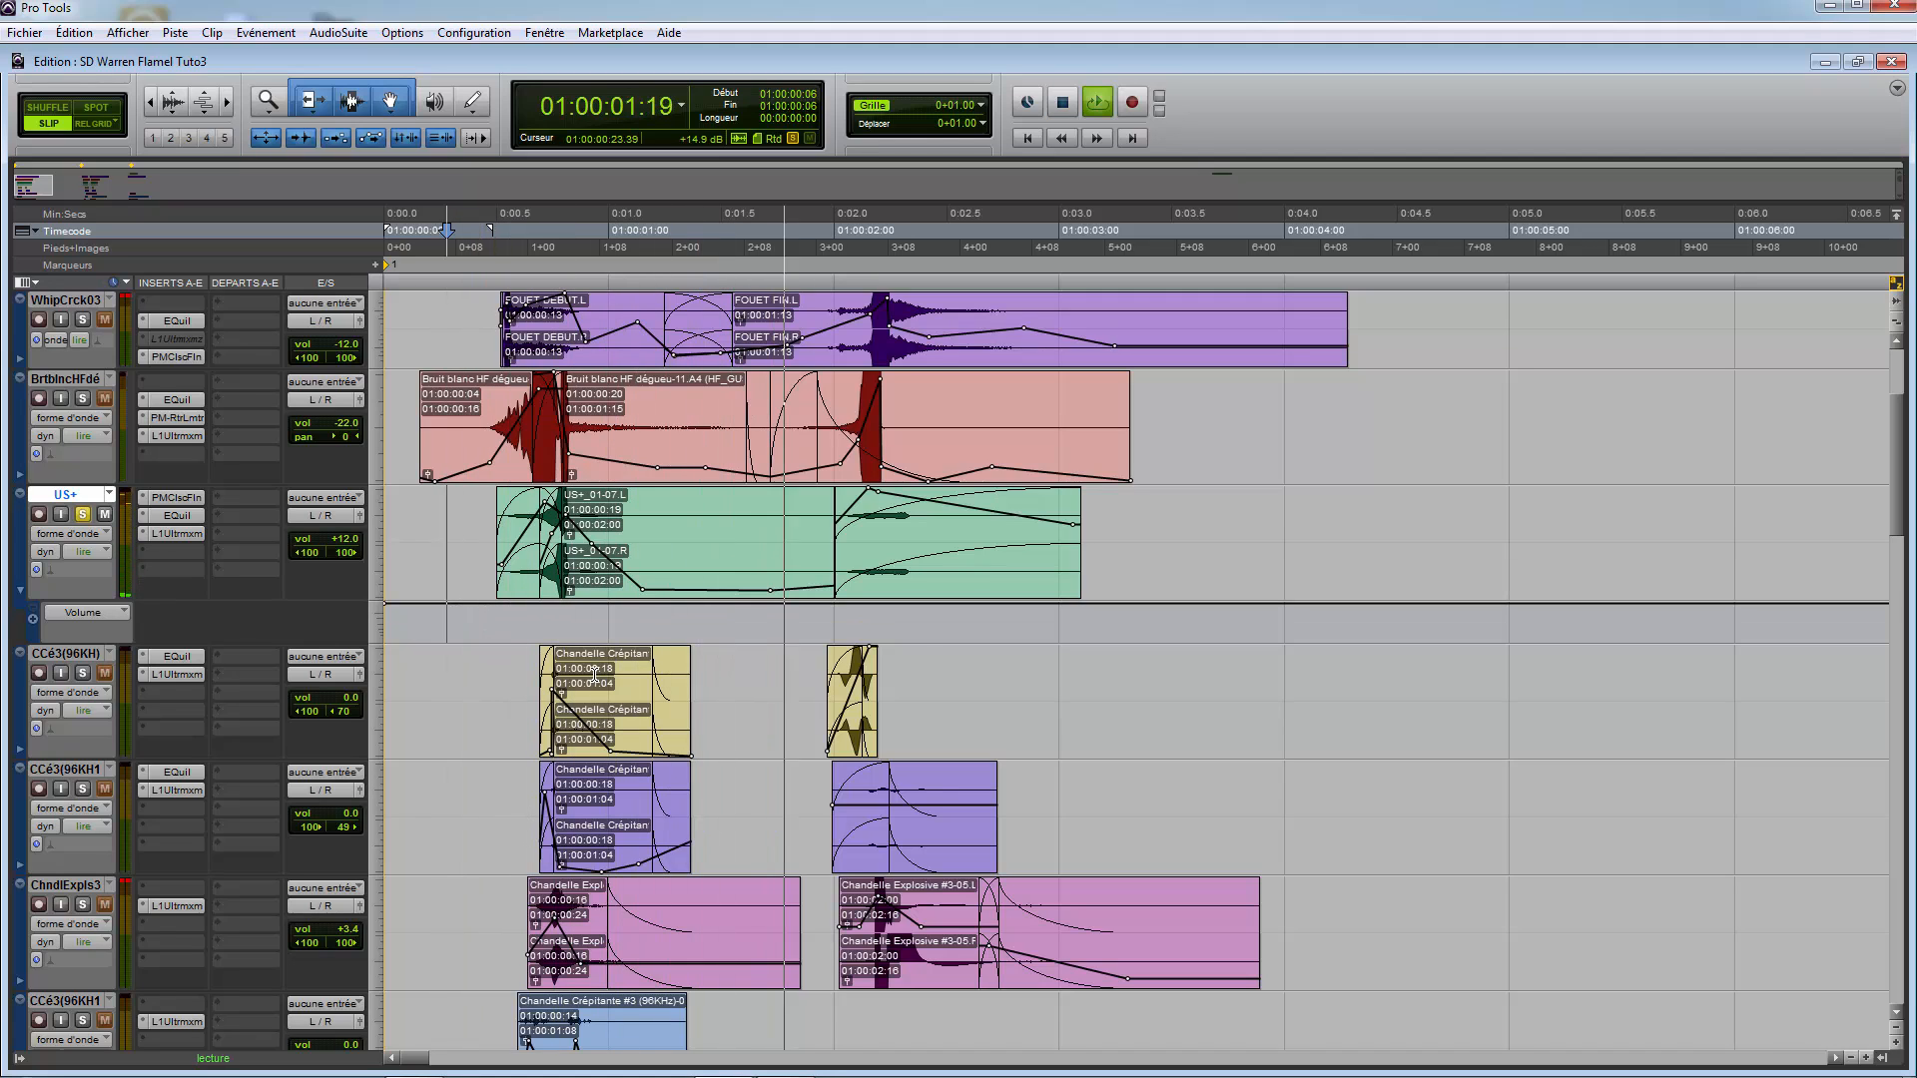
{"action": "key", "text": "space"}
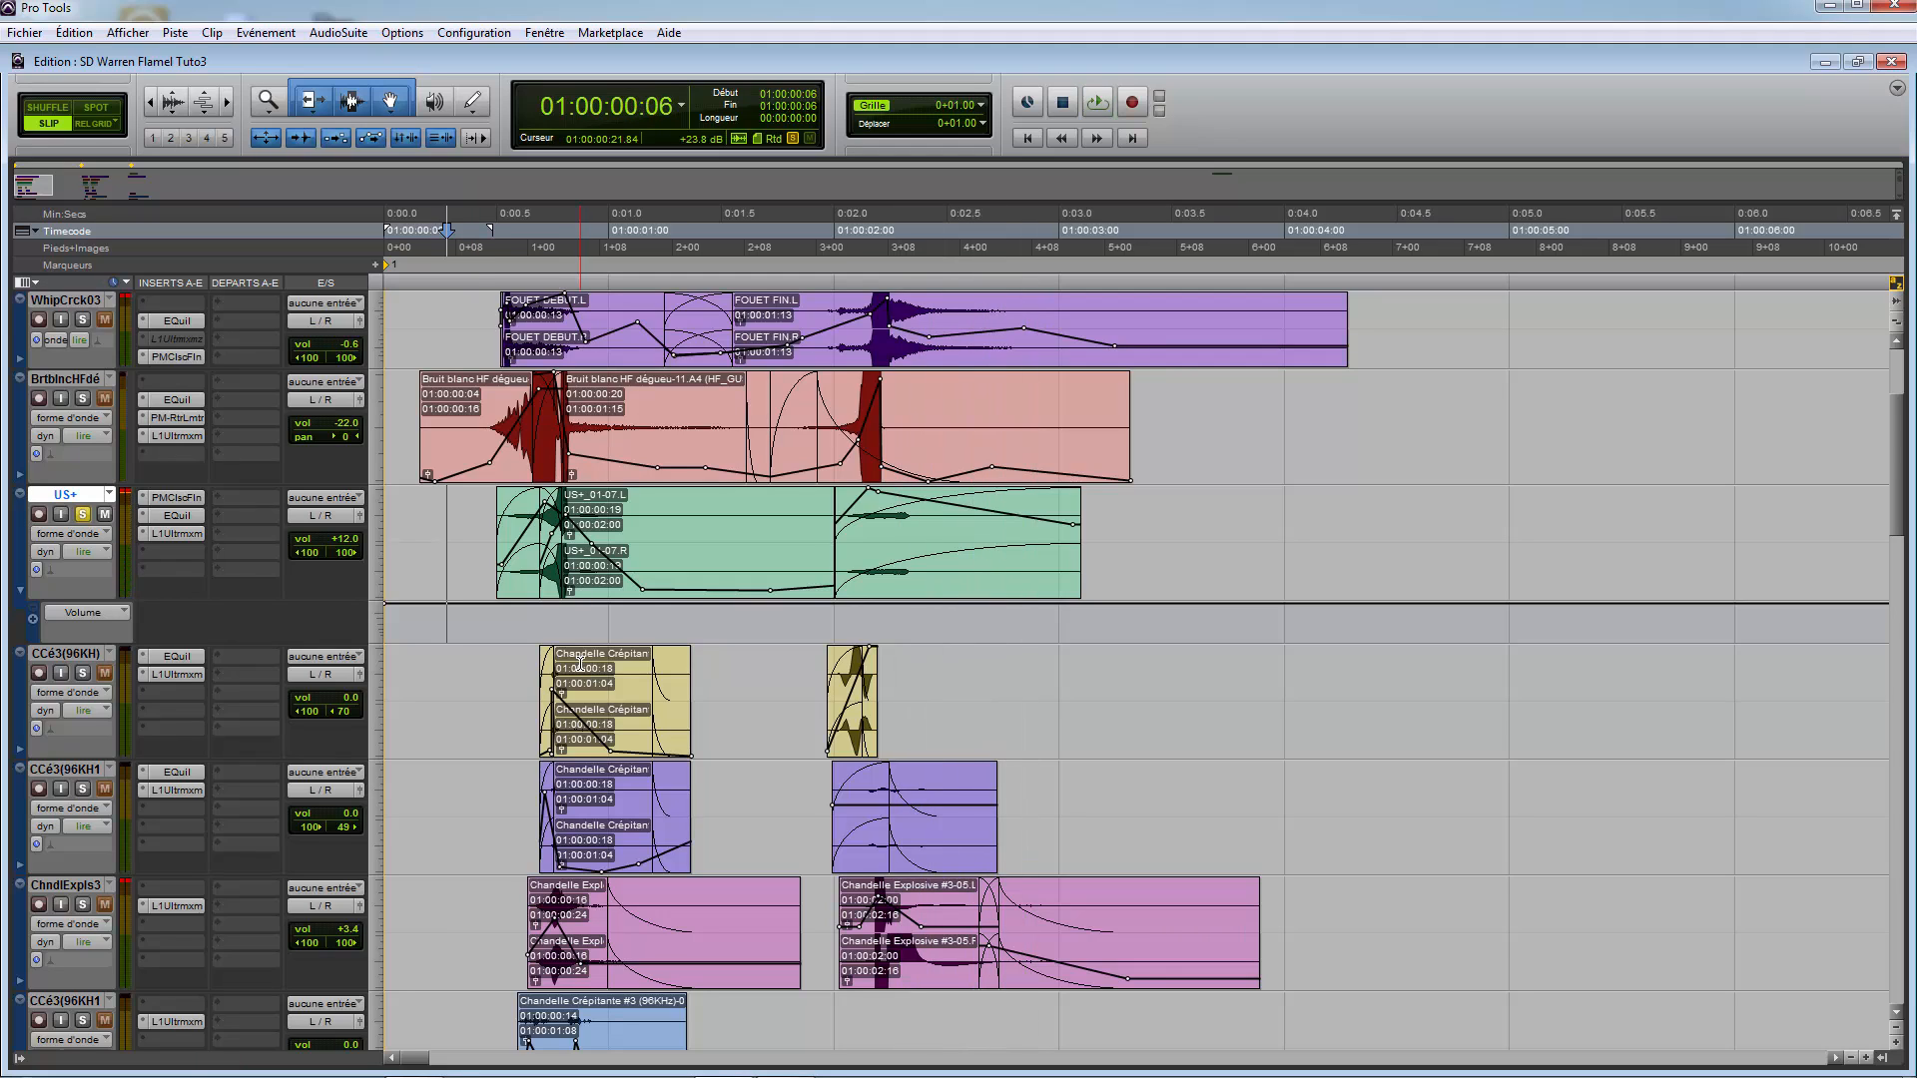
Step: Undo the US+ volume increase and clear the track's solo
{"action": "key", "text": "ctrl+z"}
{"action": "left_click", "coordinate": [82, 516]}
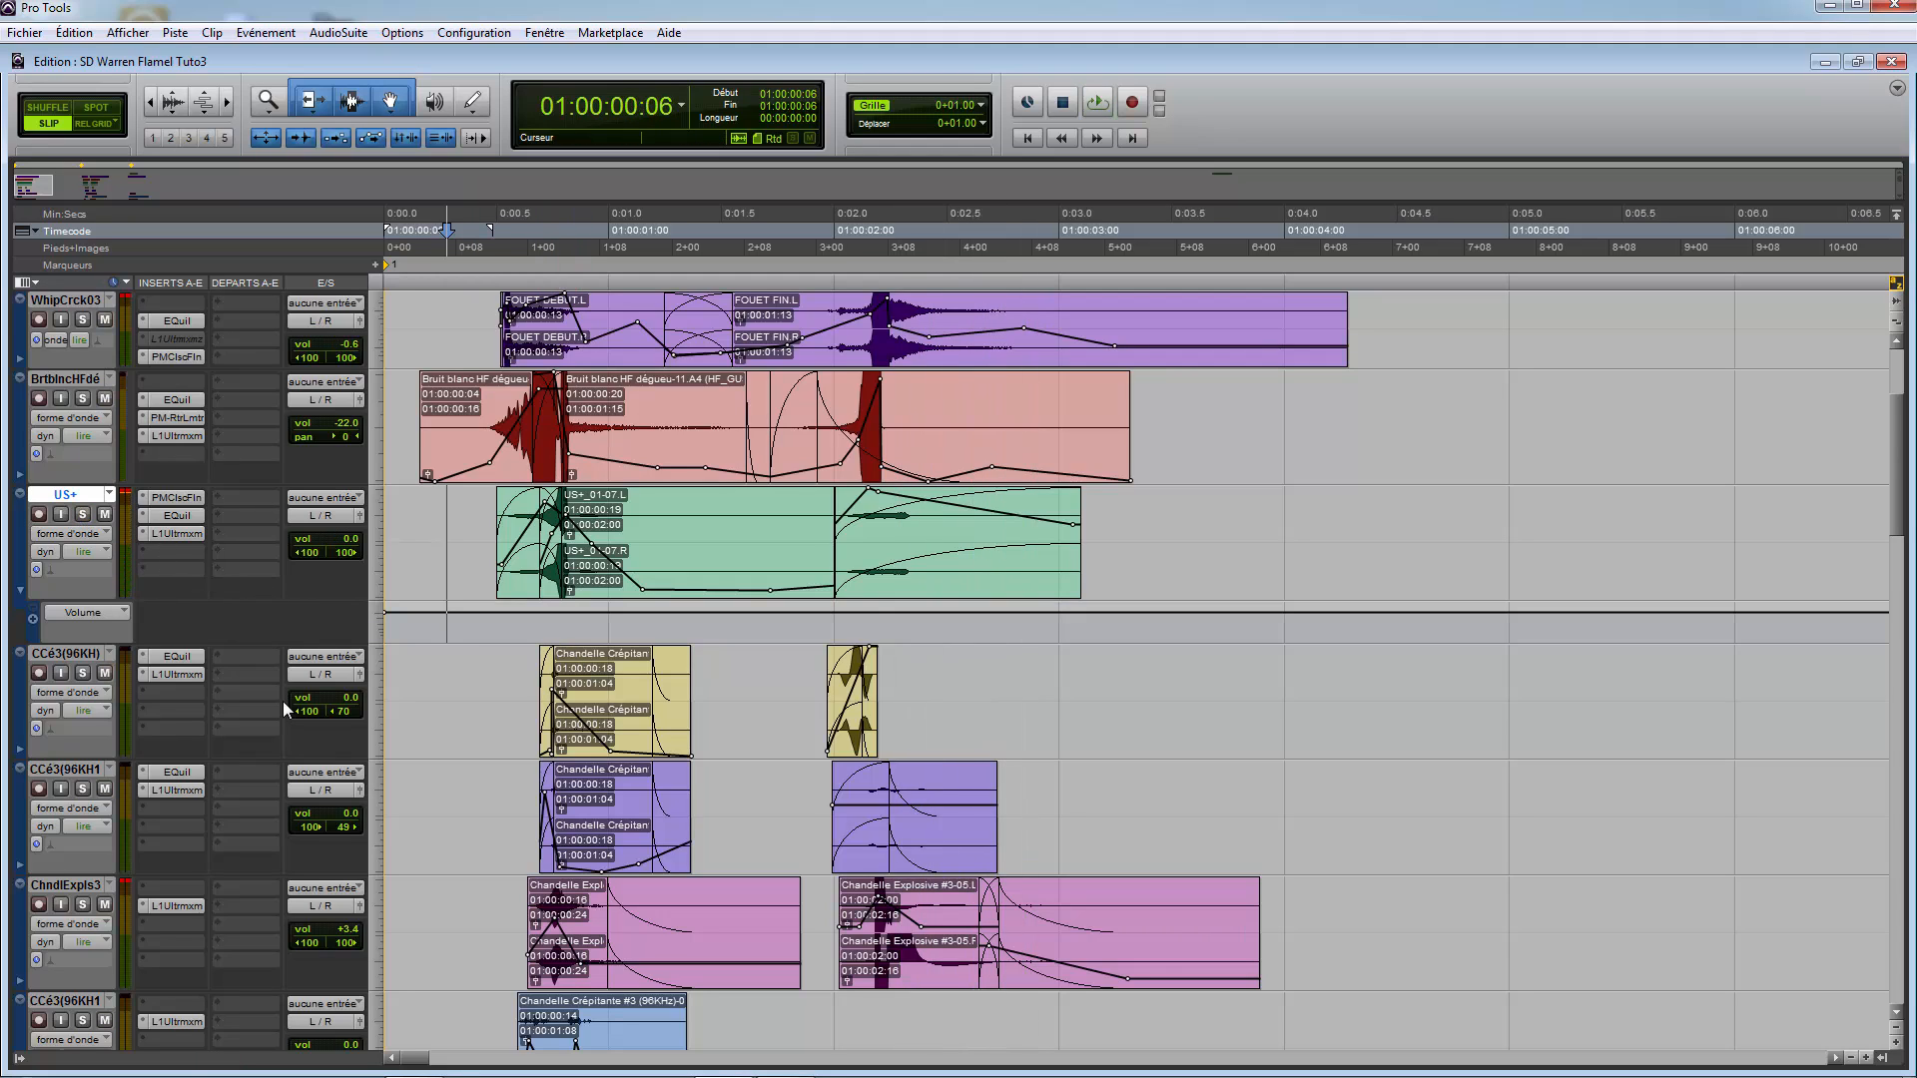
Step: Show the BrtblncHFdé volume automation, play that track in solo from 01:00:00:06, and clear its solo
{"action": "left_click", "coordinate": [21, 475]}
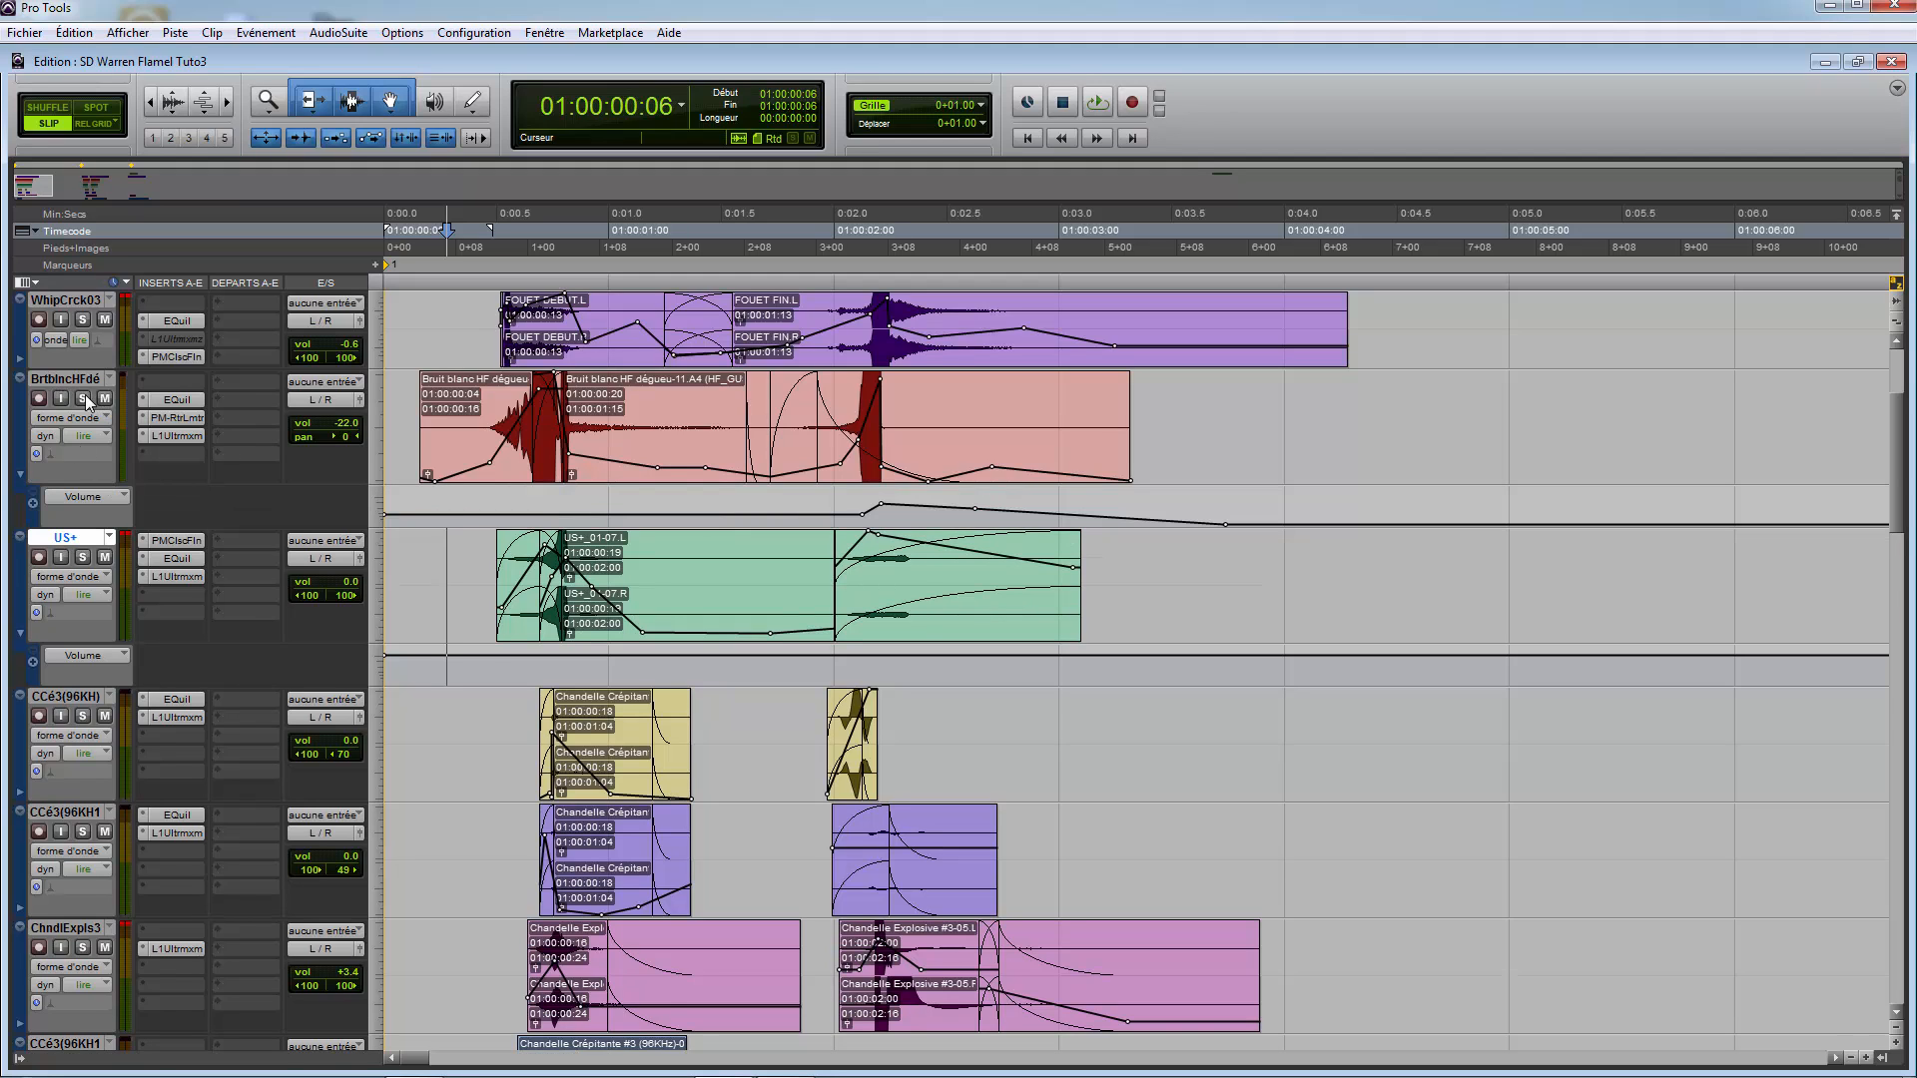
{"action": "left_click", "coordinate": [86, 396]}
{"action": "key", "text": "space"}
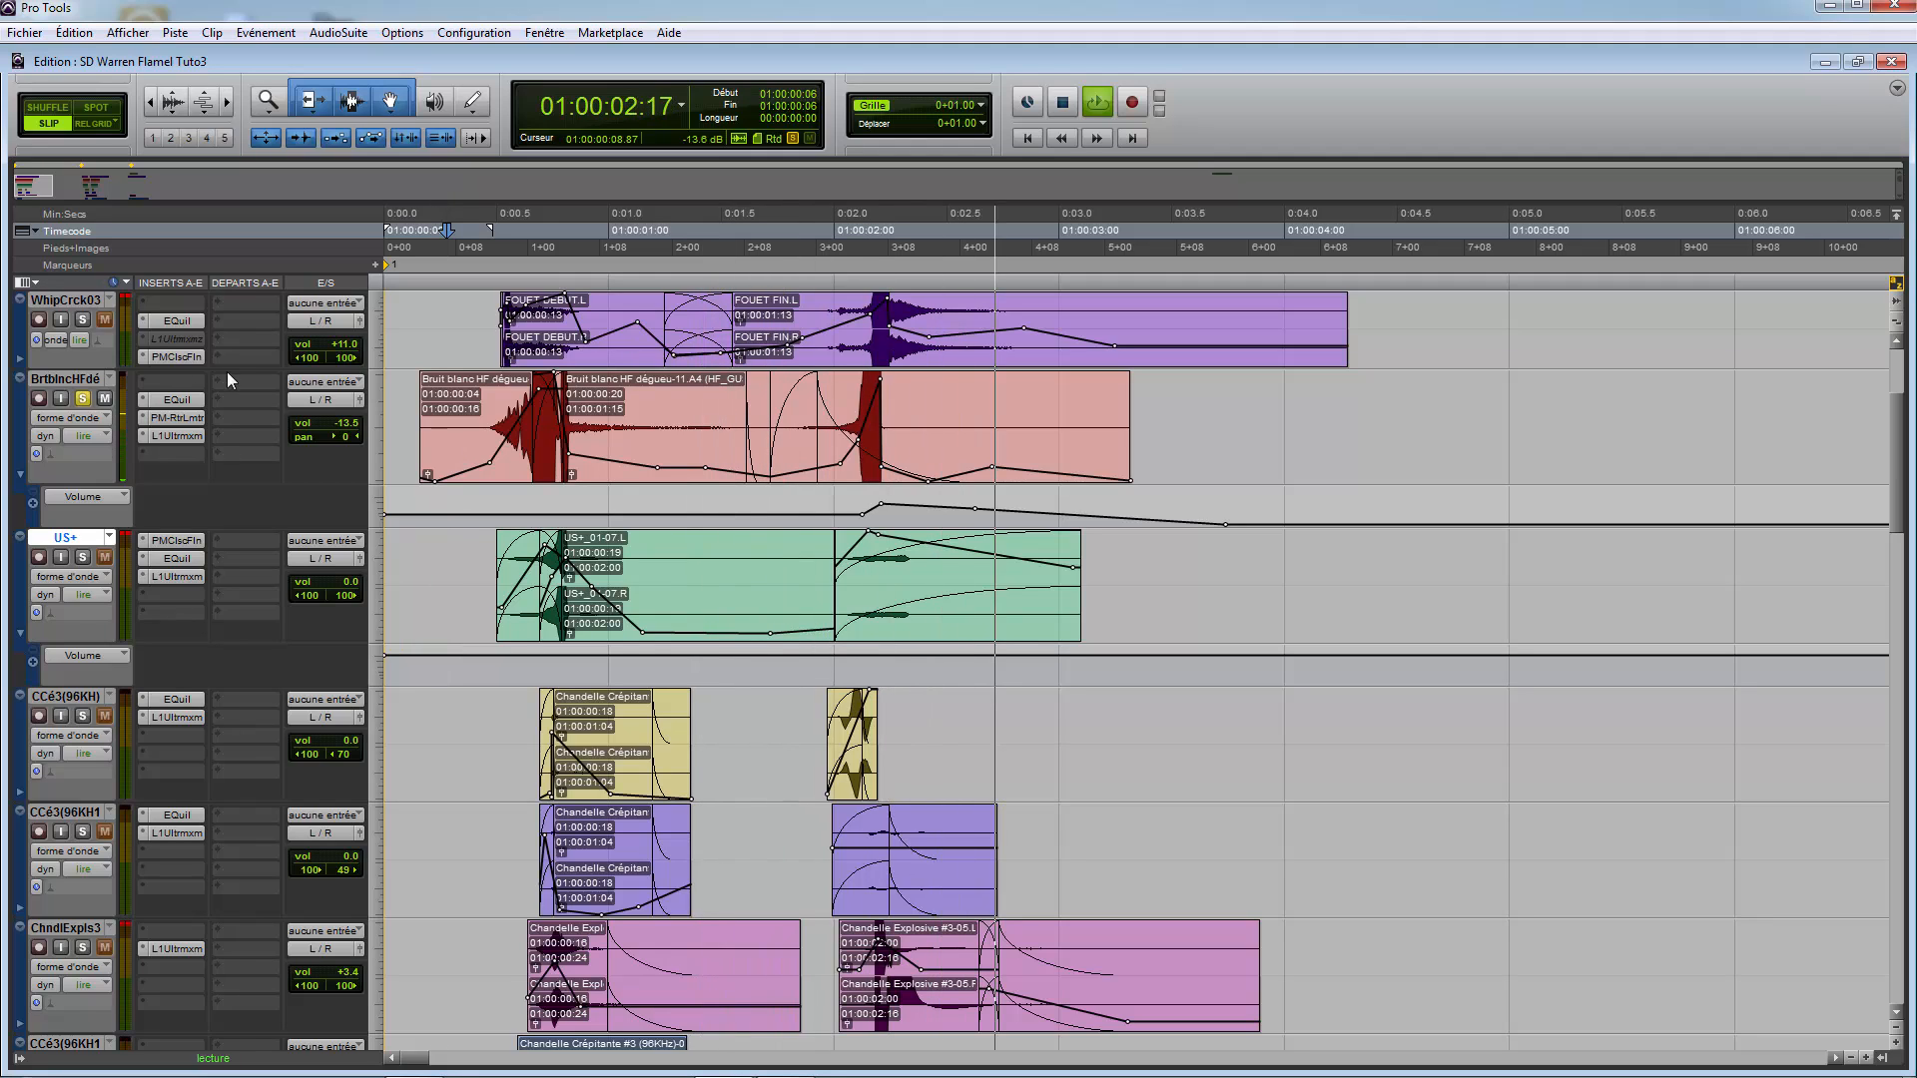
{"action": "key", "text": "space"}
{"action": "left_click", "coordinate": [84, 399]}
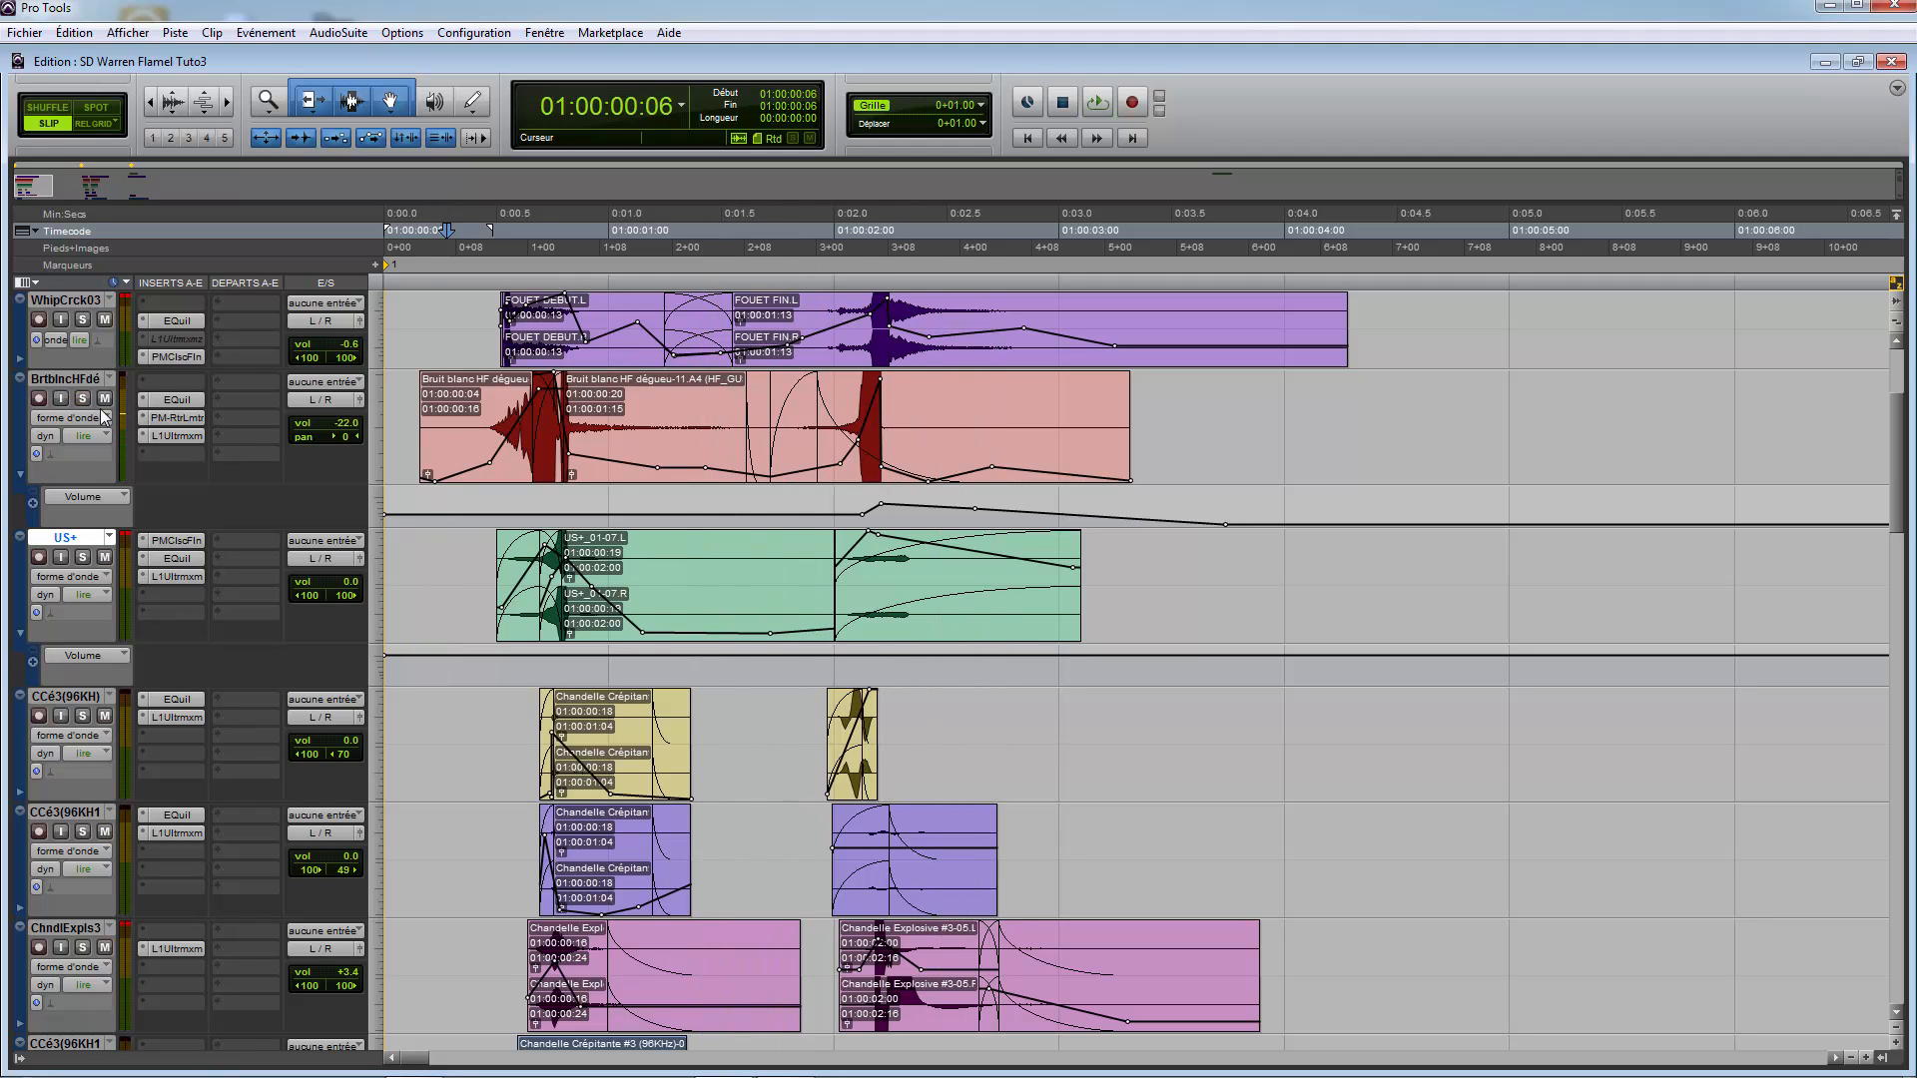
Step: Play the horse clips on the Lechevalduti track in solo from 01:00:01:10, and clear the solo
{"action": "scroll", "coordinate": [345, 639], "scroll_direction": "down", "scroll_amount": 8}
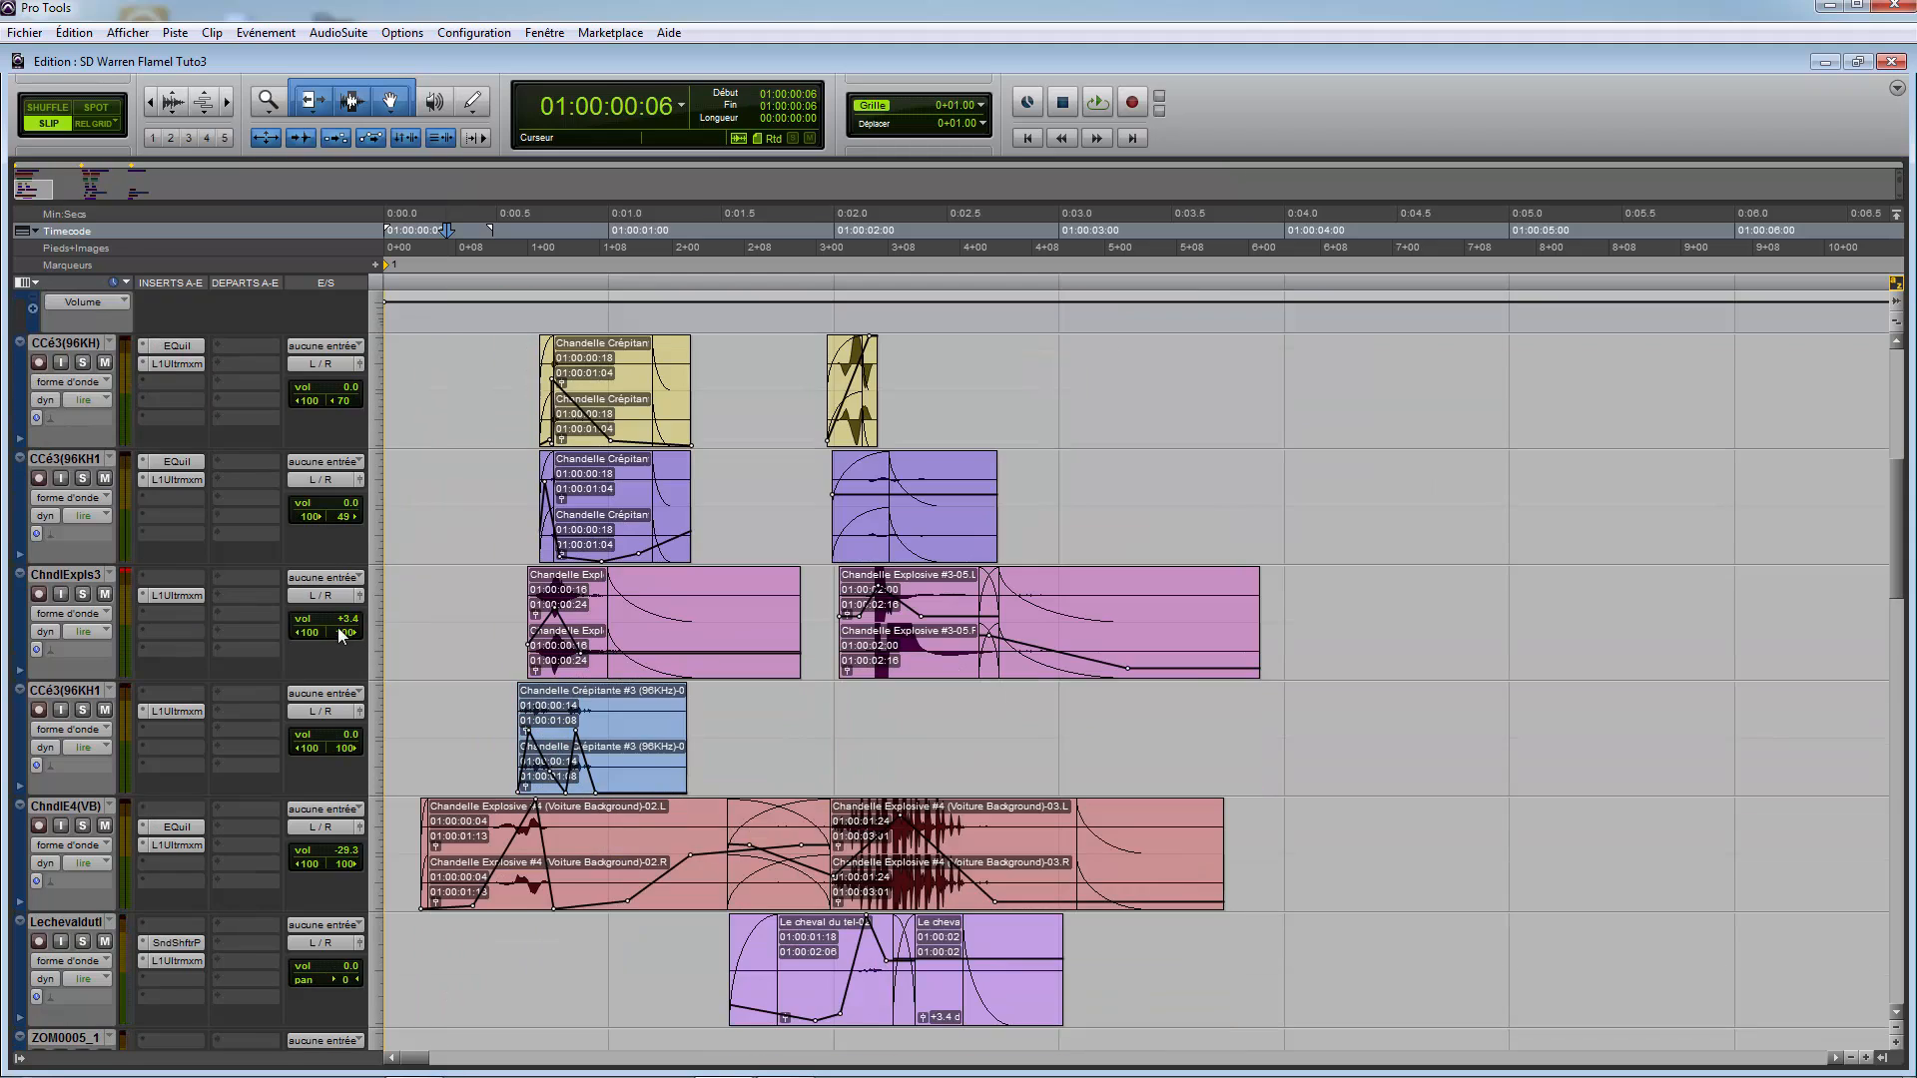
{"action": "scroll", "coordinate": [356, 736], "scroll_direction": "down", "scroll_amount": 2}
{"action": "left_click", "coordinate": [699, 787]}
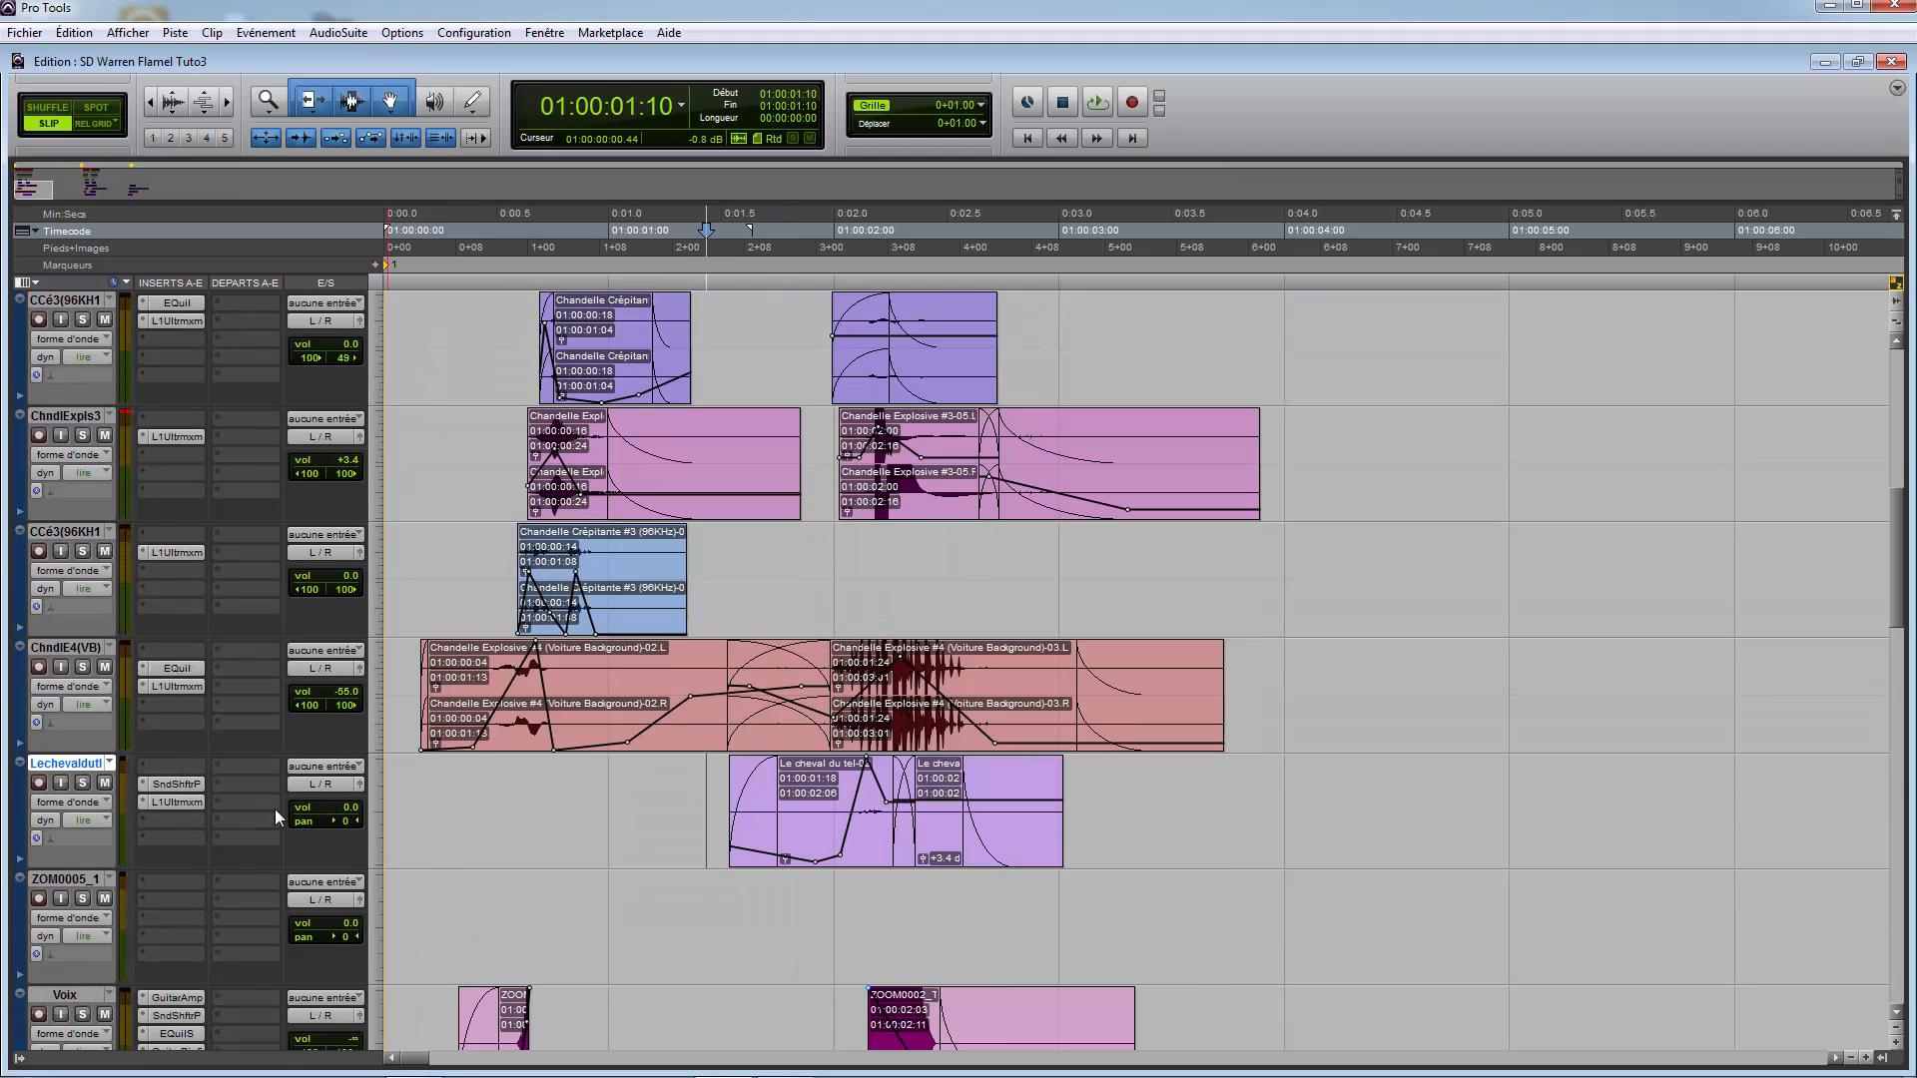
{"action": "left_click", "coordinate": [81, 782]}
{"action": "key", "text": "space"}
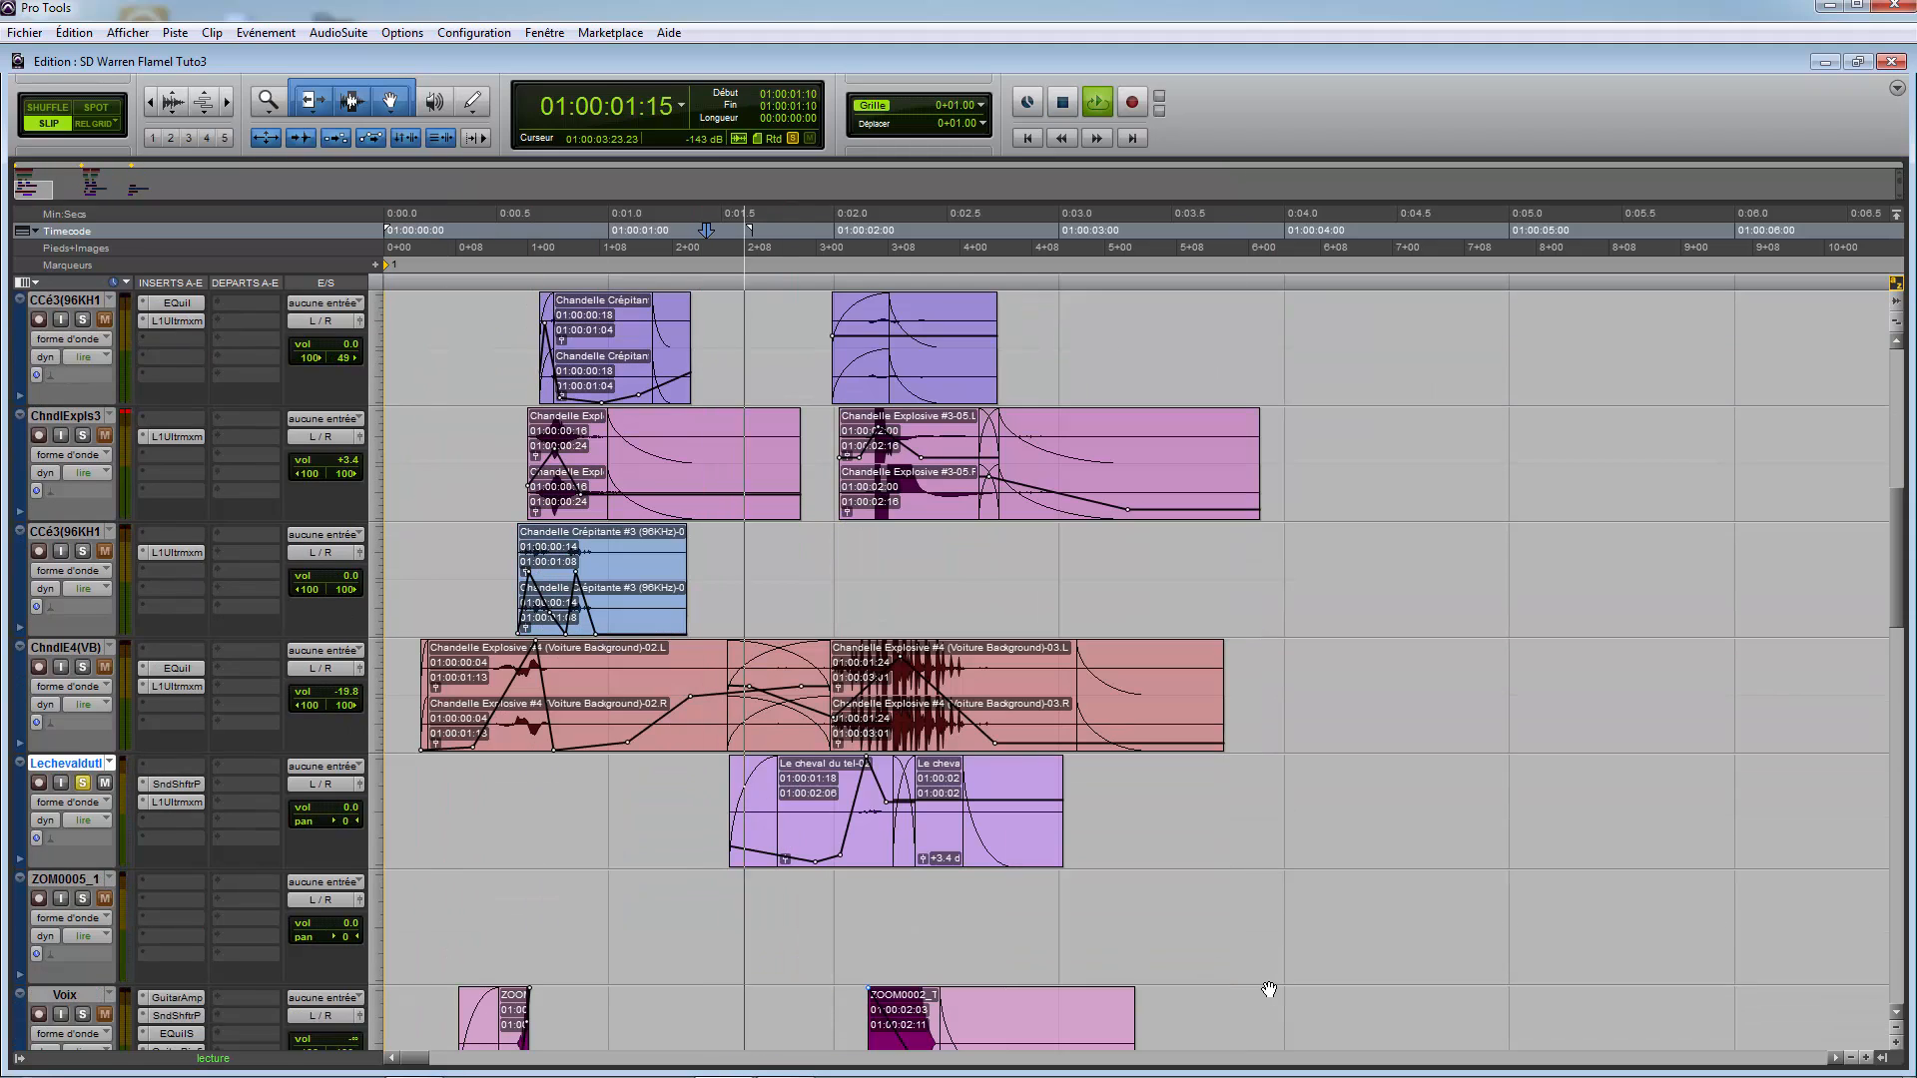
{"action": "key", "text": "space"}
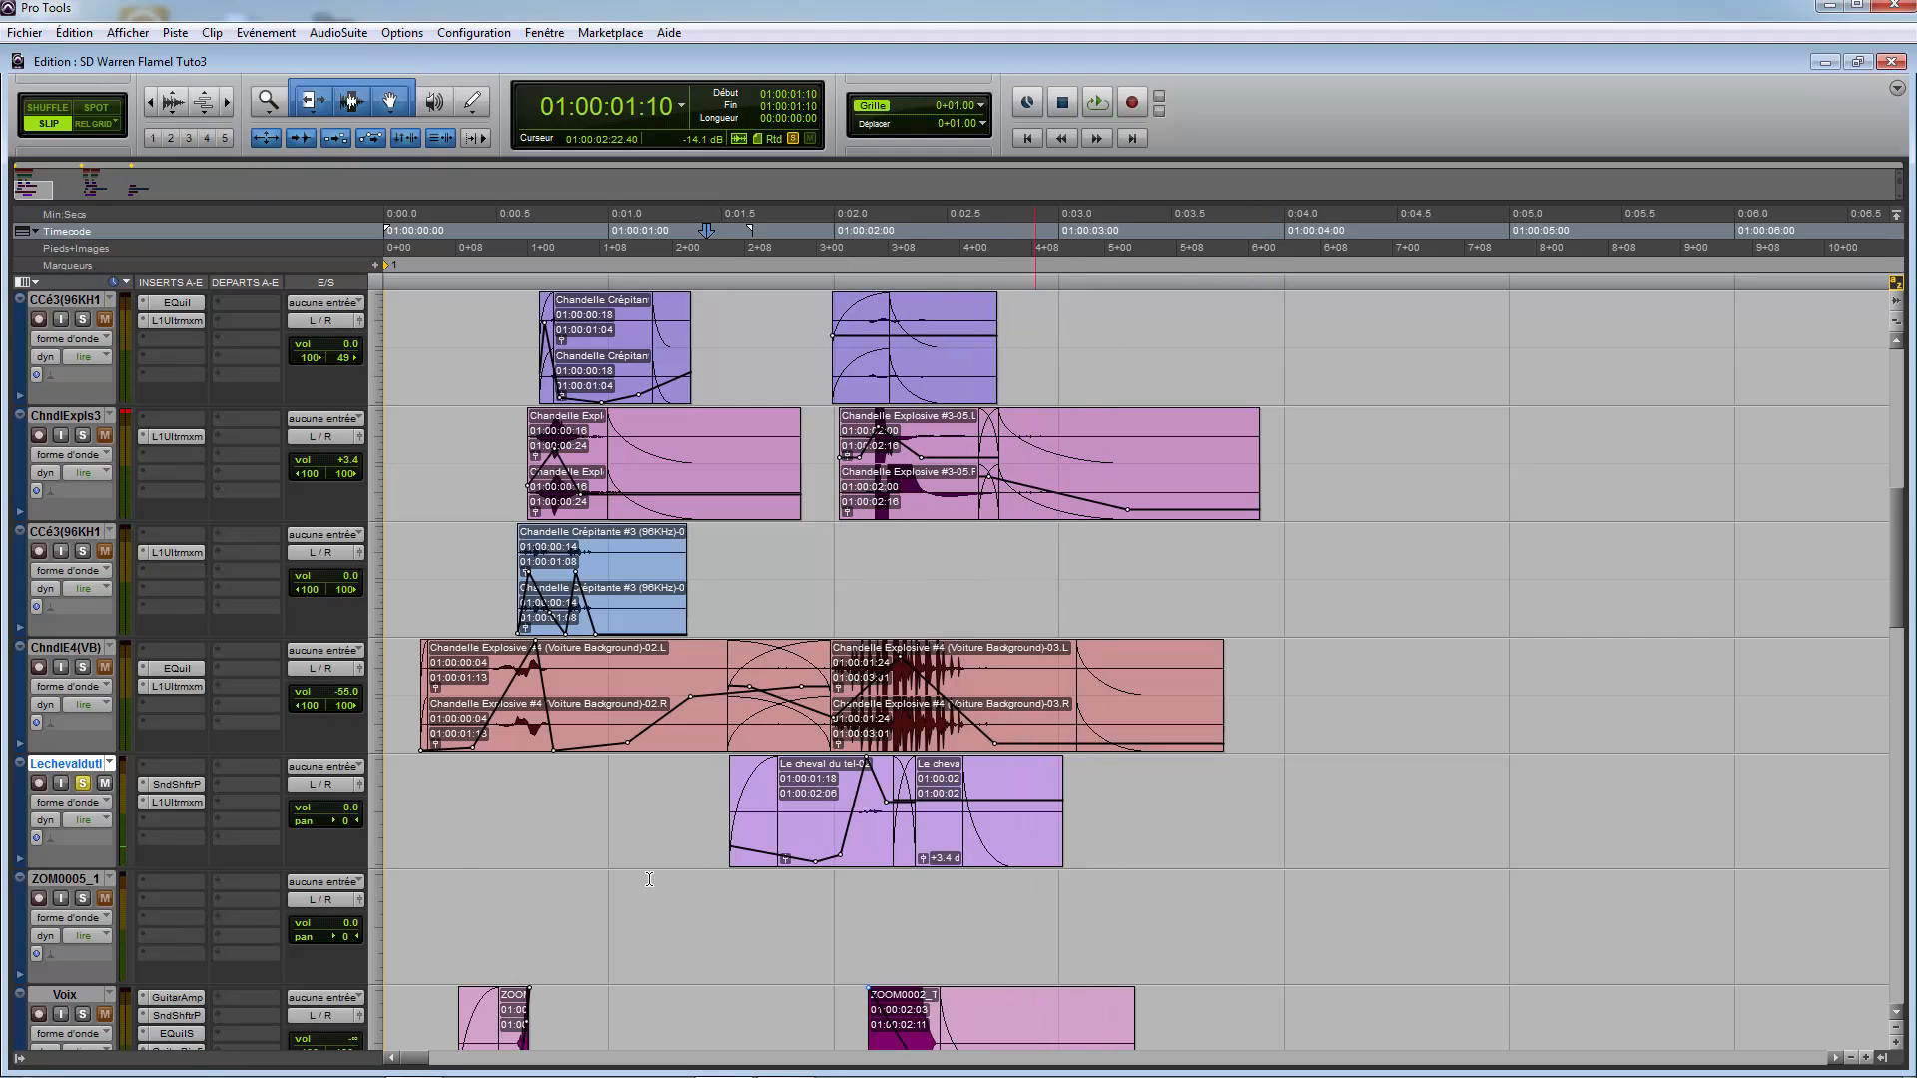
{"action": "left_click", "coordinate": [82, 783]}
Step: Solo the Voix track, play it from 01:00:00:03, and show its volume automation lane
{"action": "scroll", "coordinate": [250, 649], "scroll_direction": "down", "scroll_amount": 5}
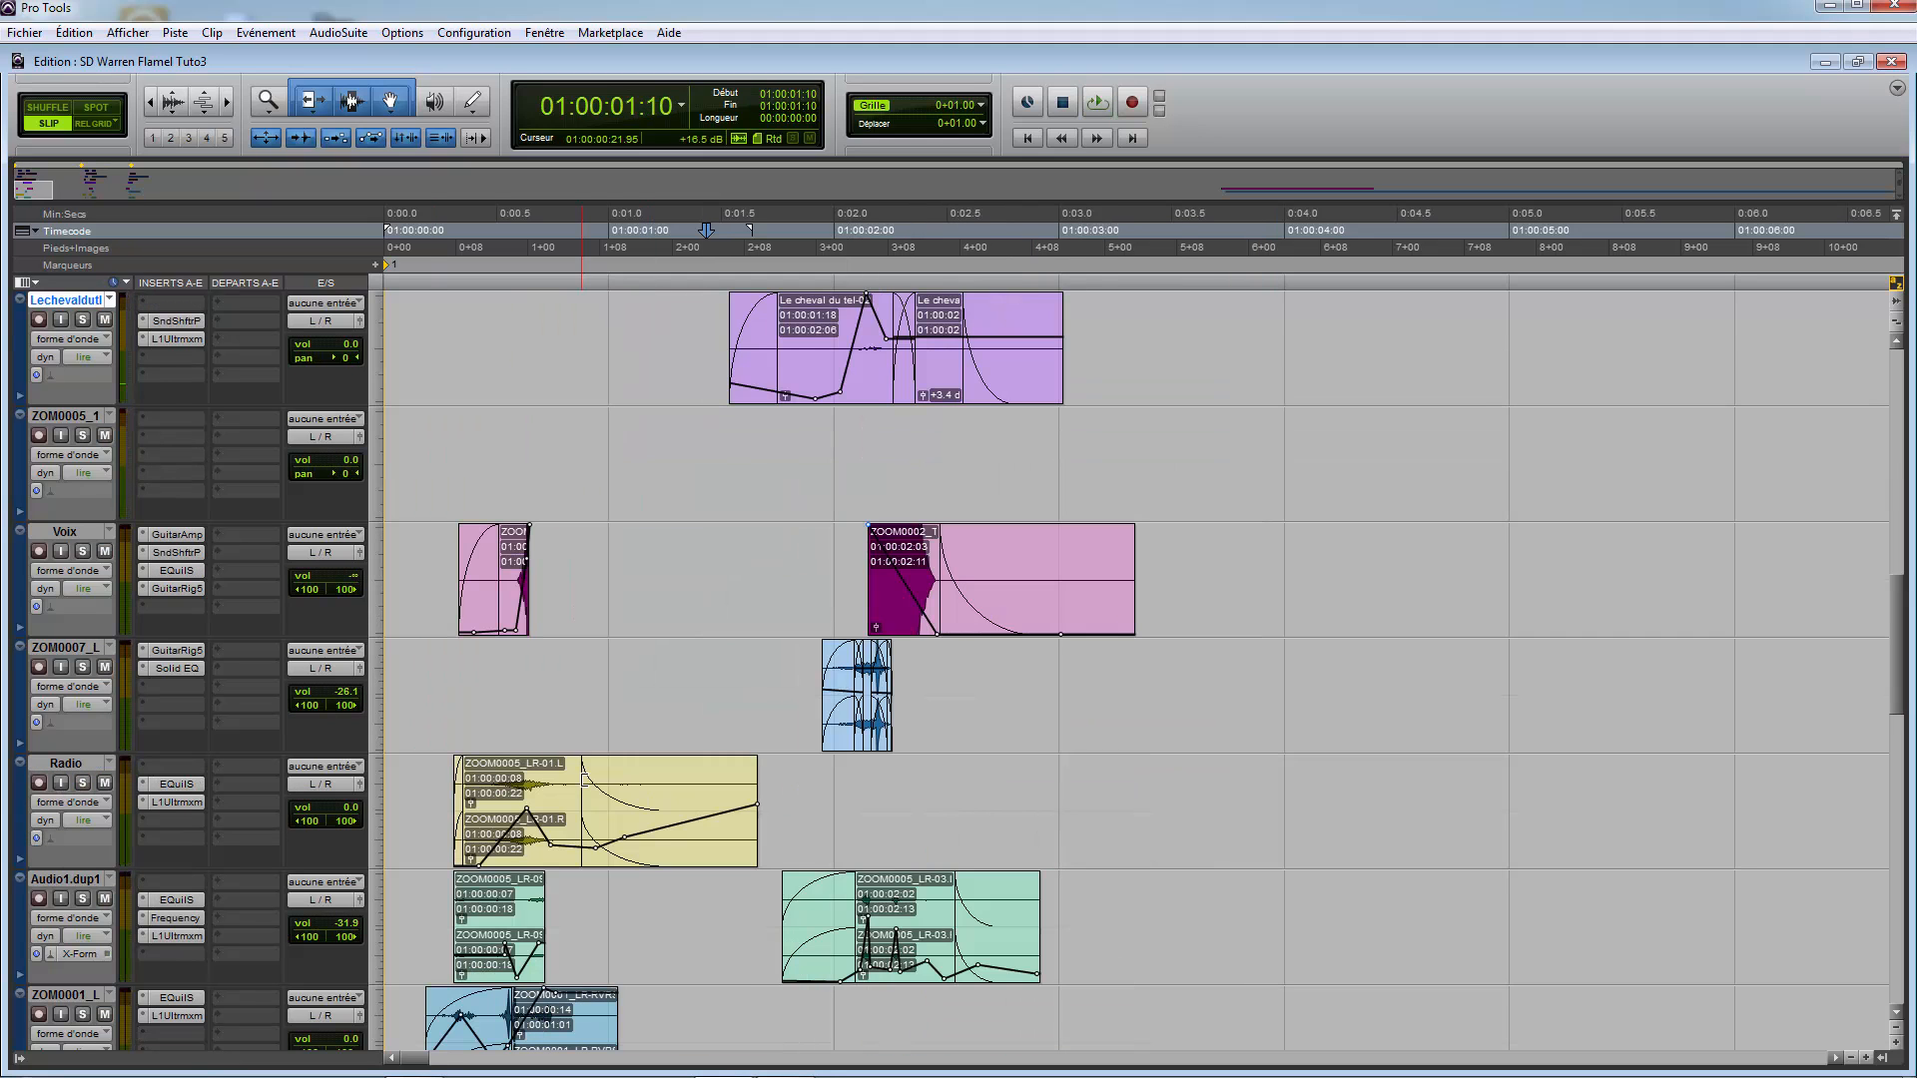
{"action": "left_click", "coordinate": [412, 528]}
{"action": "key", "text": "shift+s"}
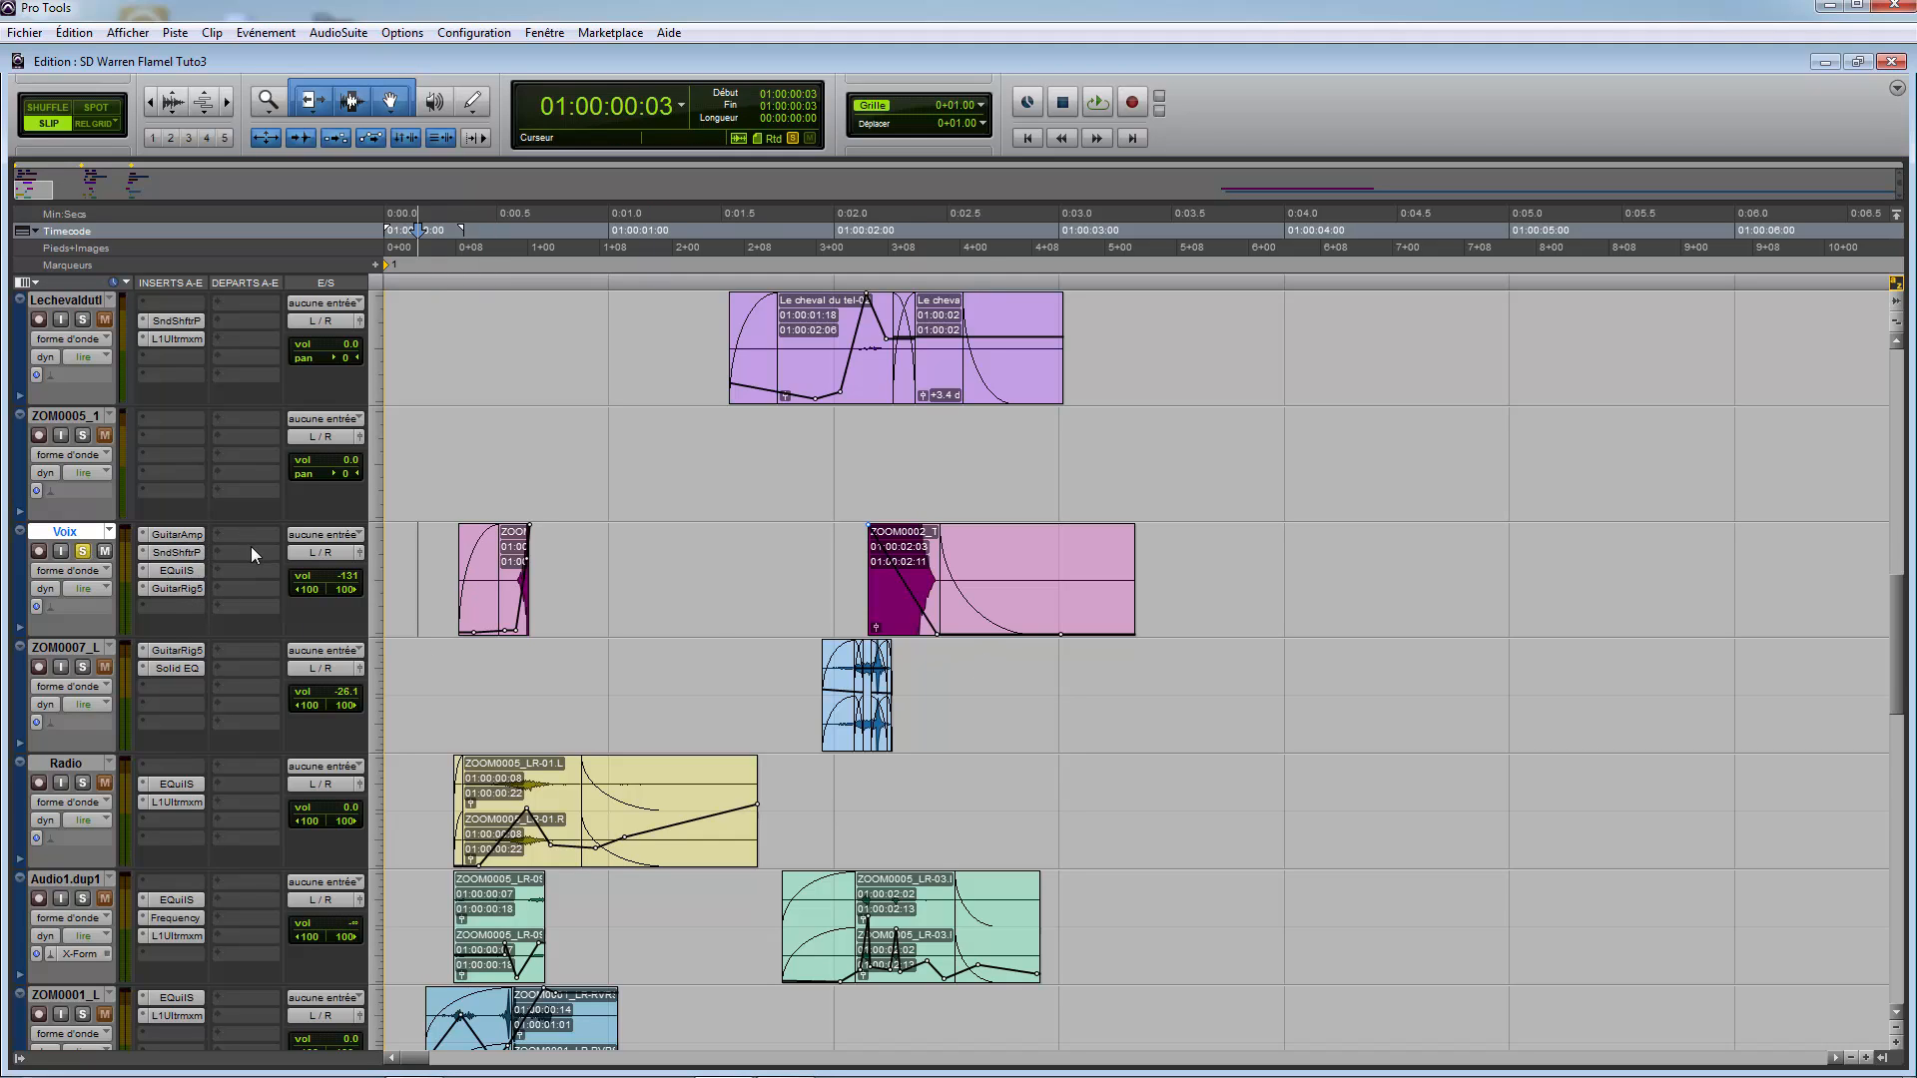
{"action": "key", "text": "space"}
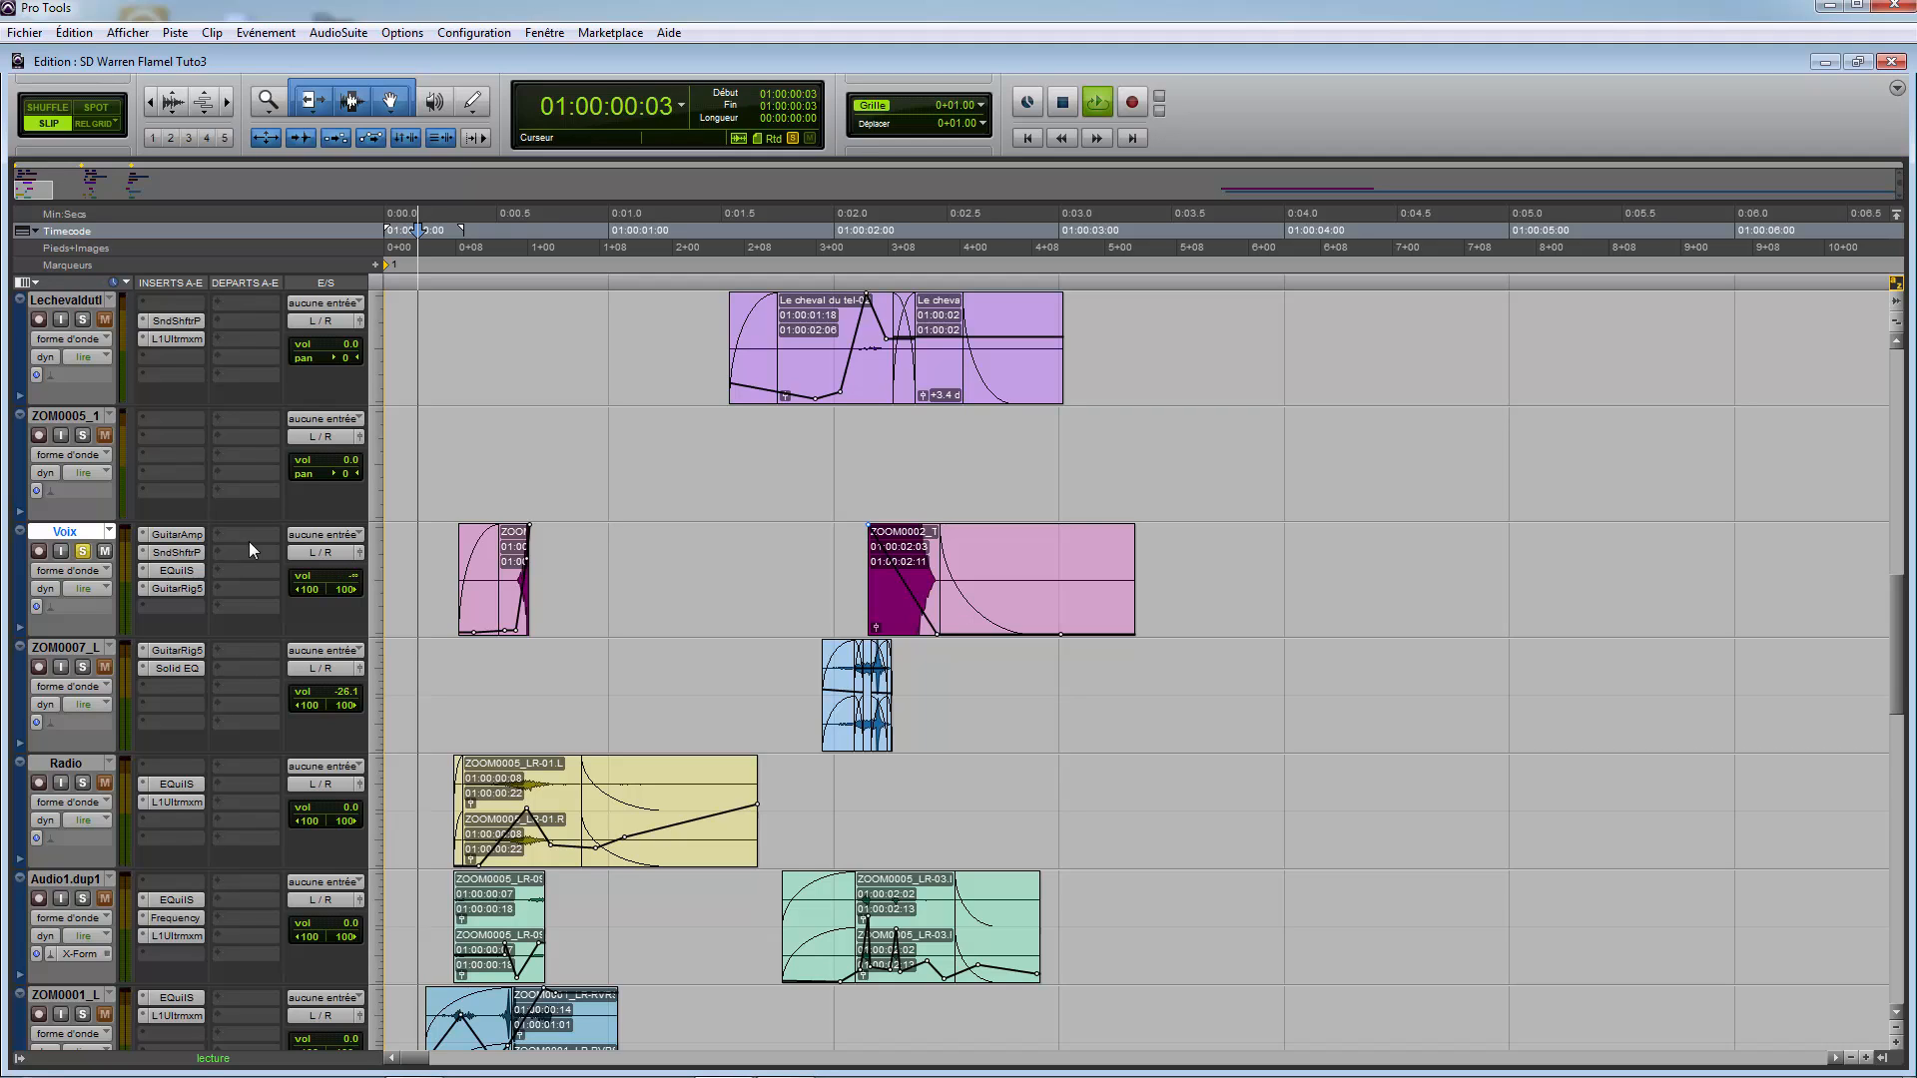
{"action": "left_click", "coordinate": [20, 628]}
{"action": "key", "text": "space"}
Step: Select the Voix volume automation from 01:00:00:01 to 01:00:03:05 and play that passage
{"action": "left_click_drag", "start_coordinate": [1117, 661], "coordinate": [1114, 579]}
{"action": "key", "text": "space"}
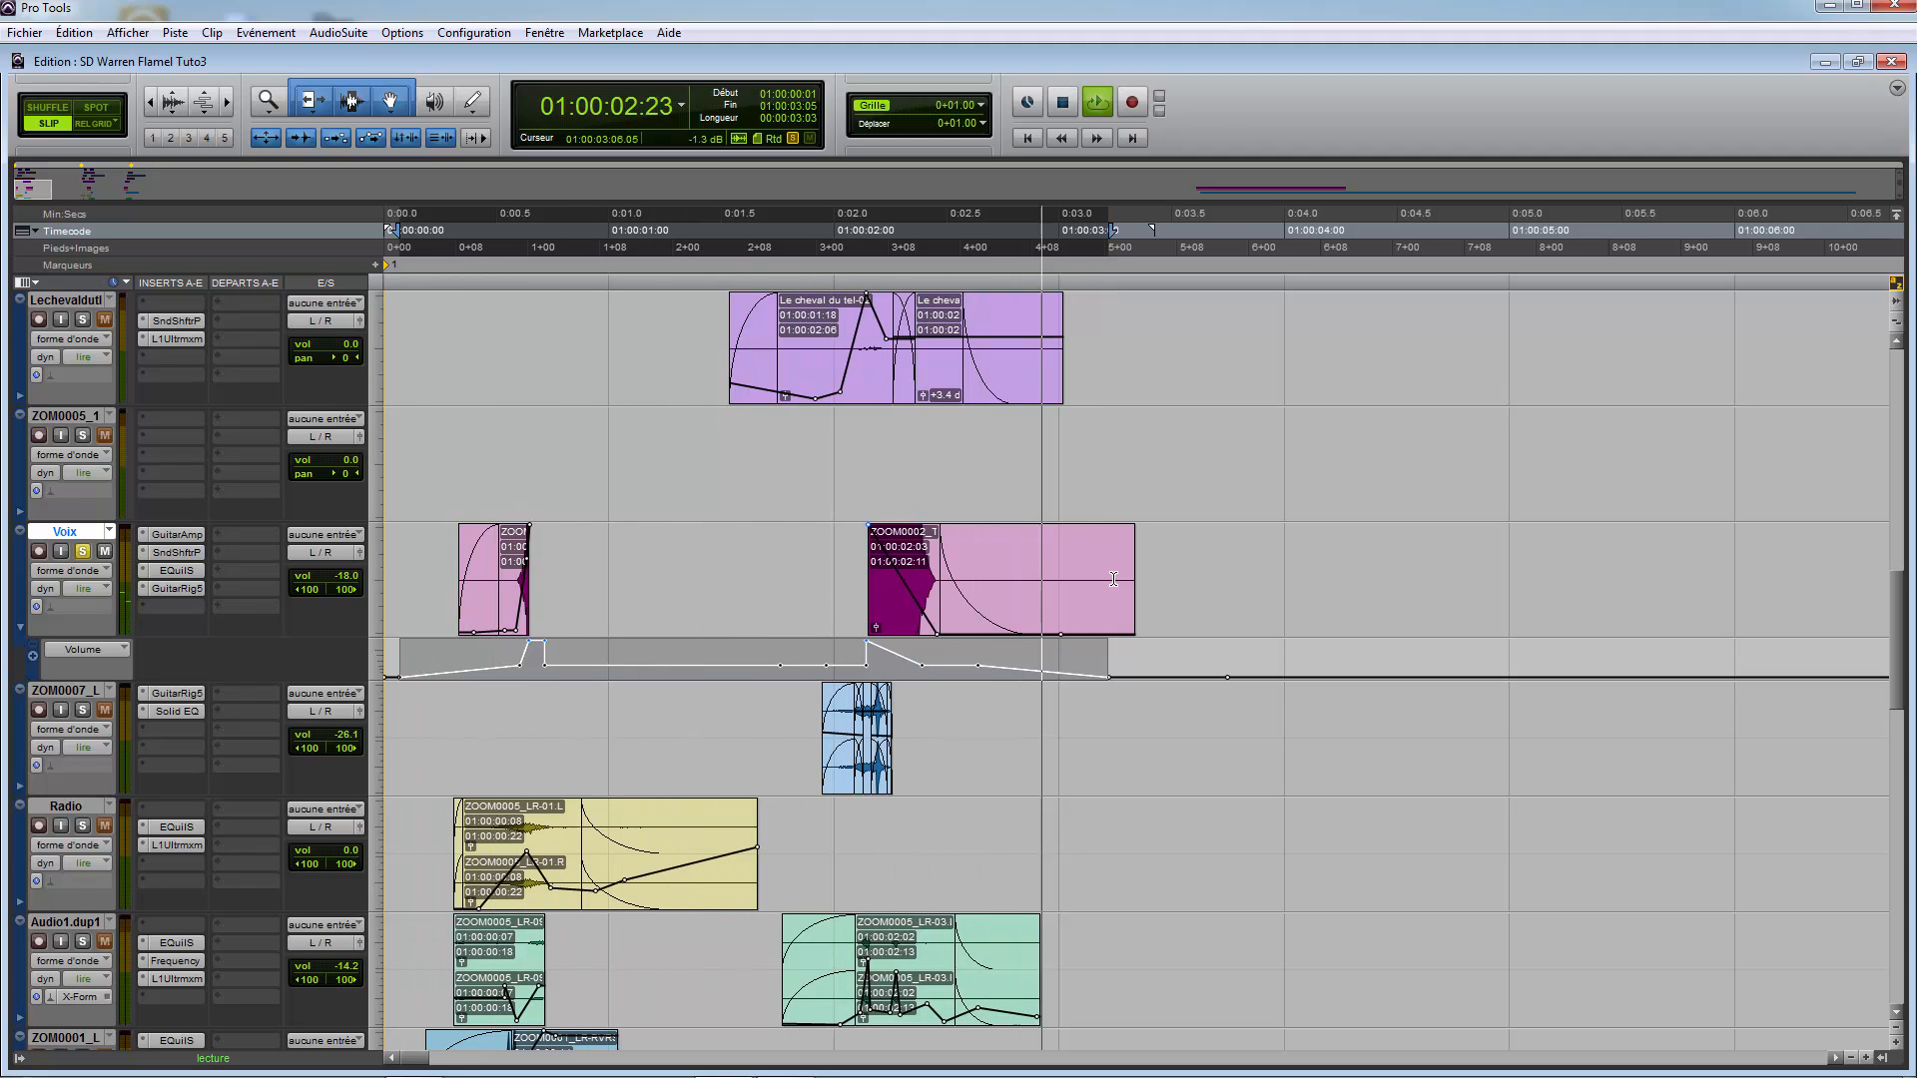
{"action": "key", "text": "space"}
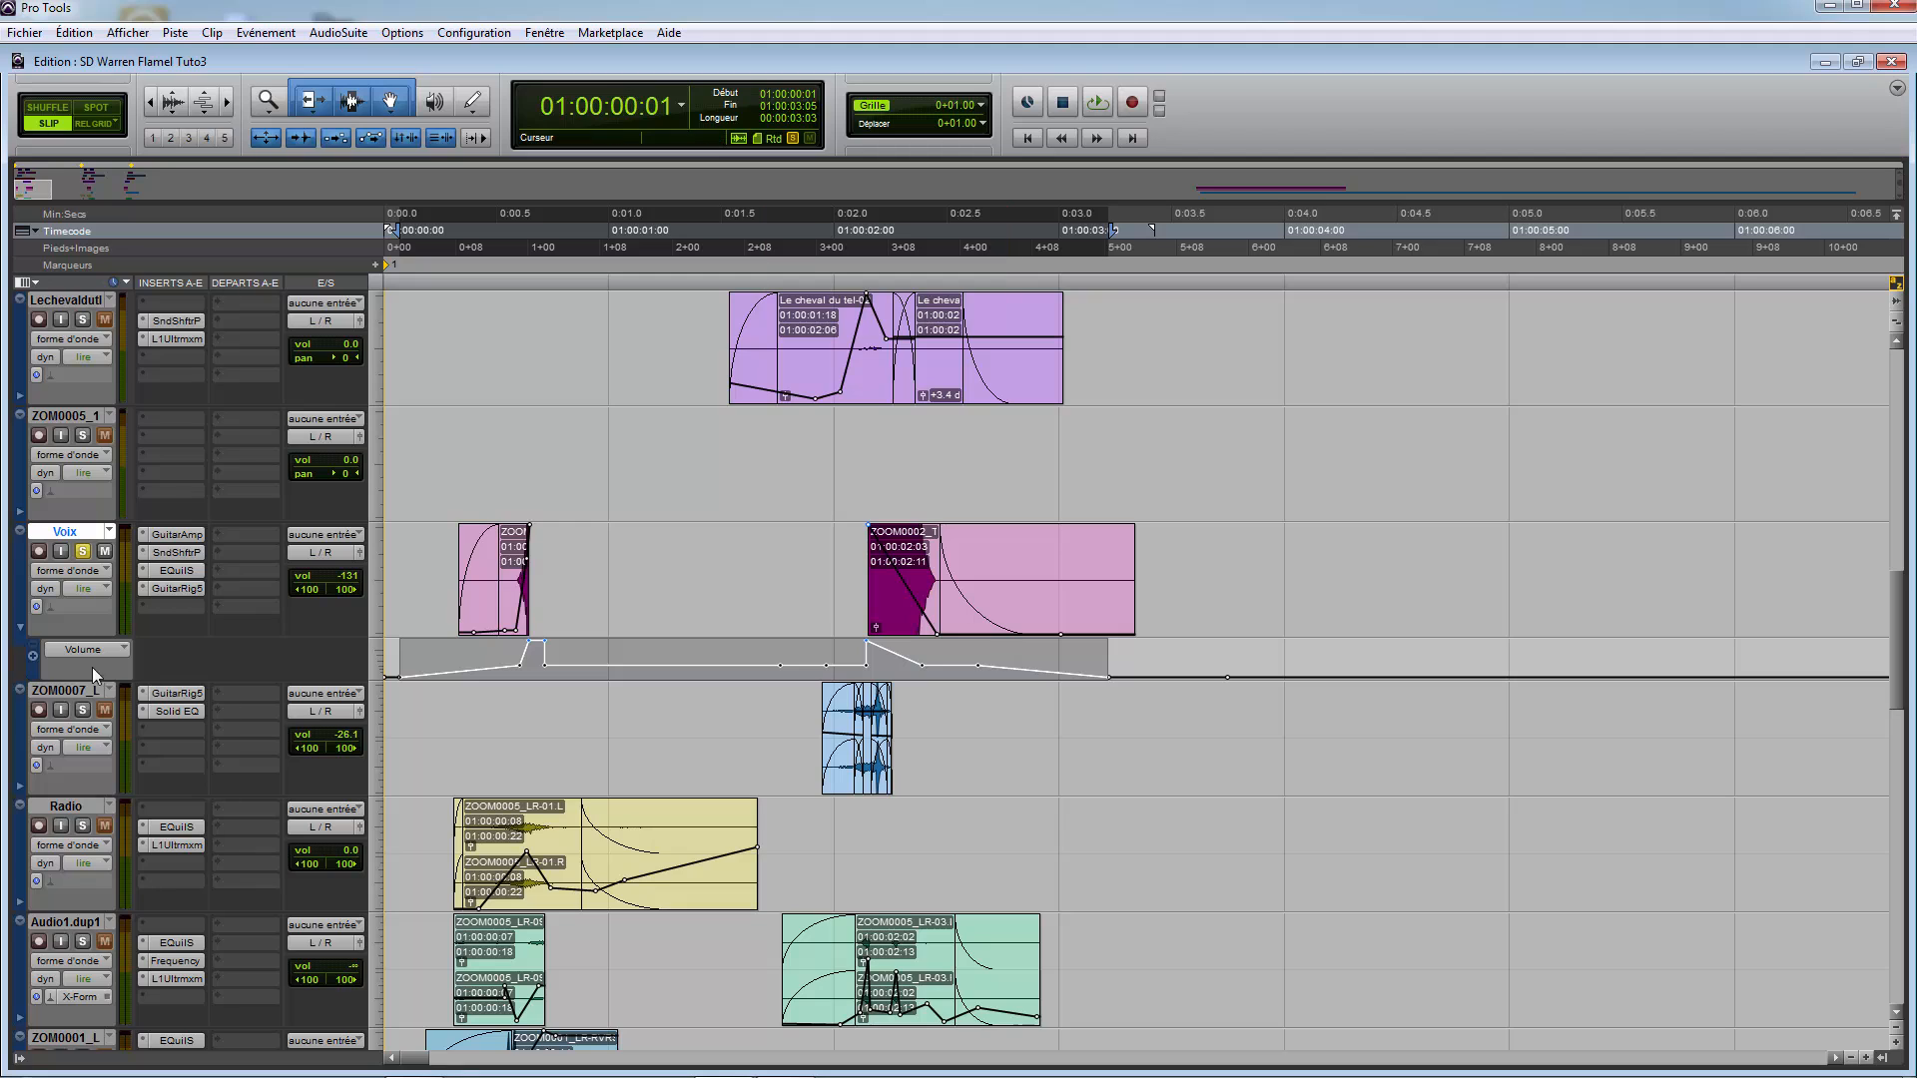
Step: Select the Voix volume automation from 01:00:00:05 to 01:00:03:05 and lower the level outside the peaks
{"action": "left_click_drag", "start_coordinate": [449, 645], "coordinate": [1113, 659]}
{"action": "left_click", "coordinate": [447, 712]}
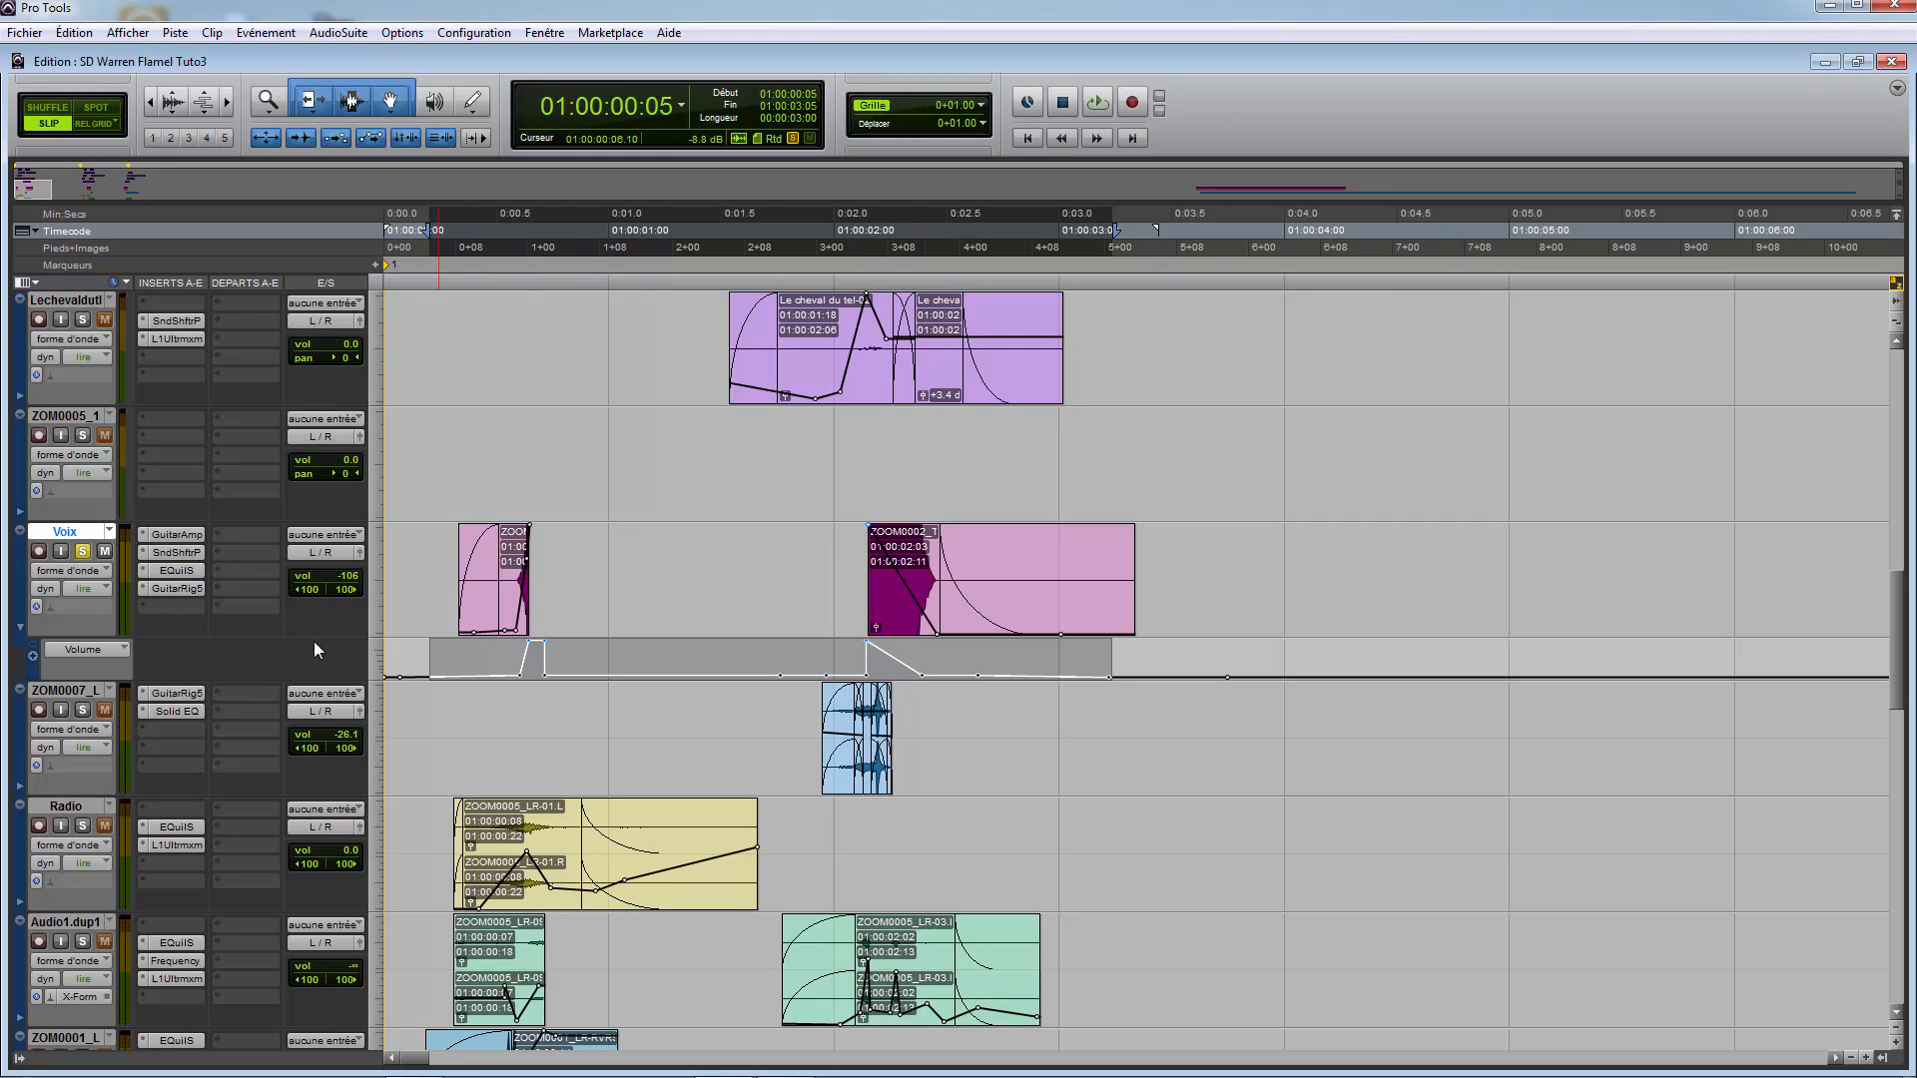
Step: Solo ZOM0007_L instead of Voix, show its volume automation, and play its clips from 01:00:01:20
{"action": "left_click", "coordinate": [411, 749]}
{"action": "scroll", "coordinate": [412, 749], "scroll_direction": "down", "scroll_amount": 3}
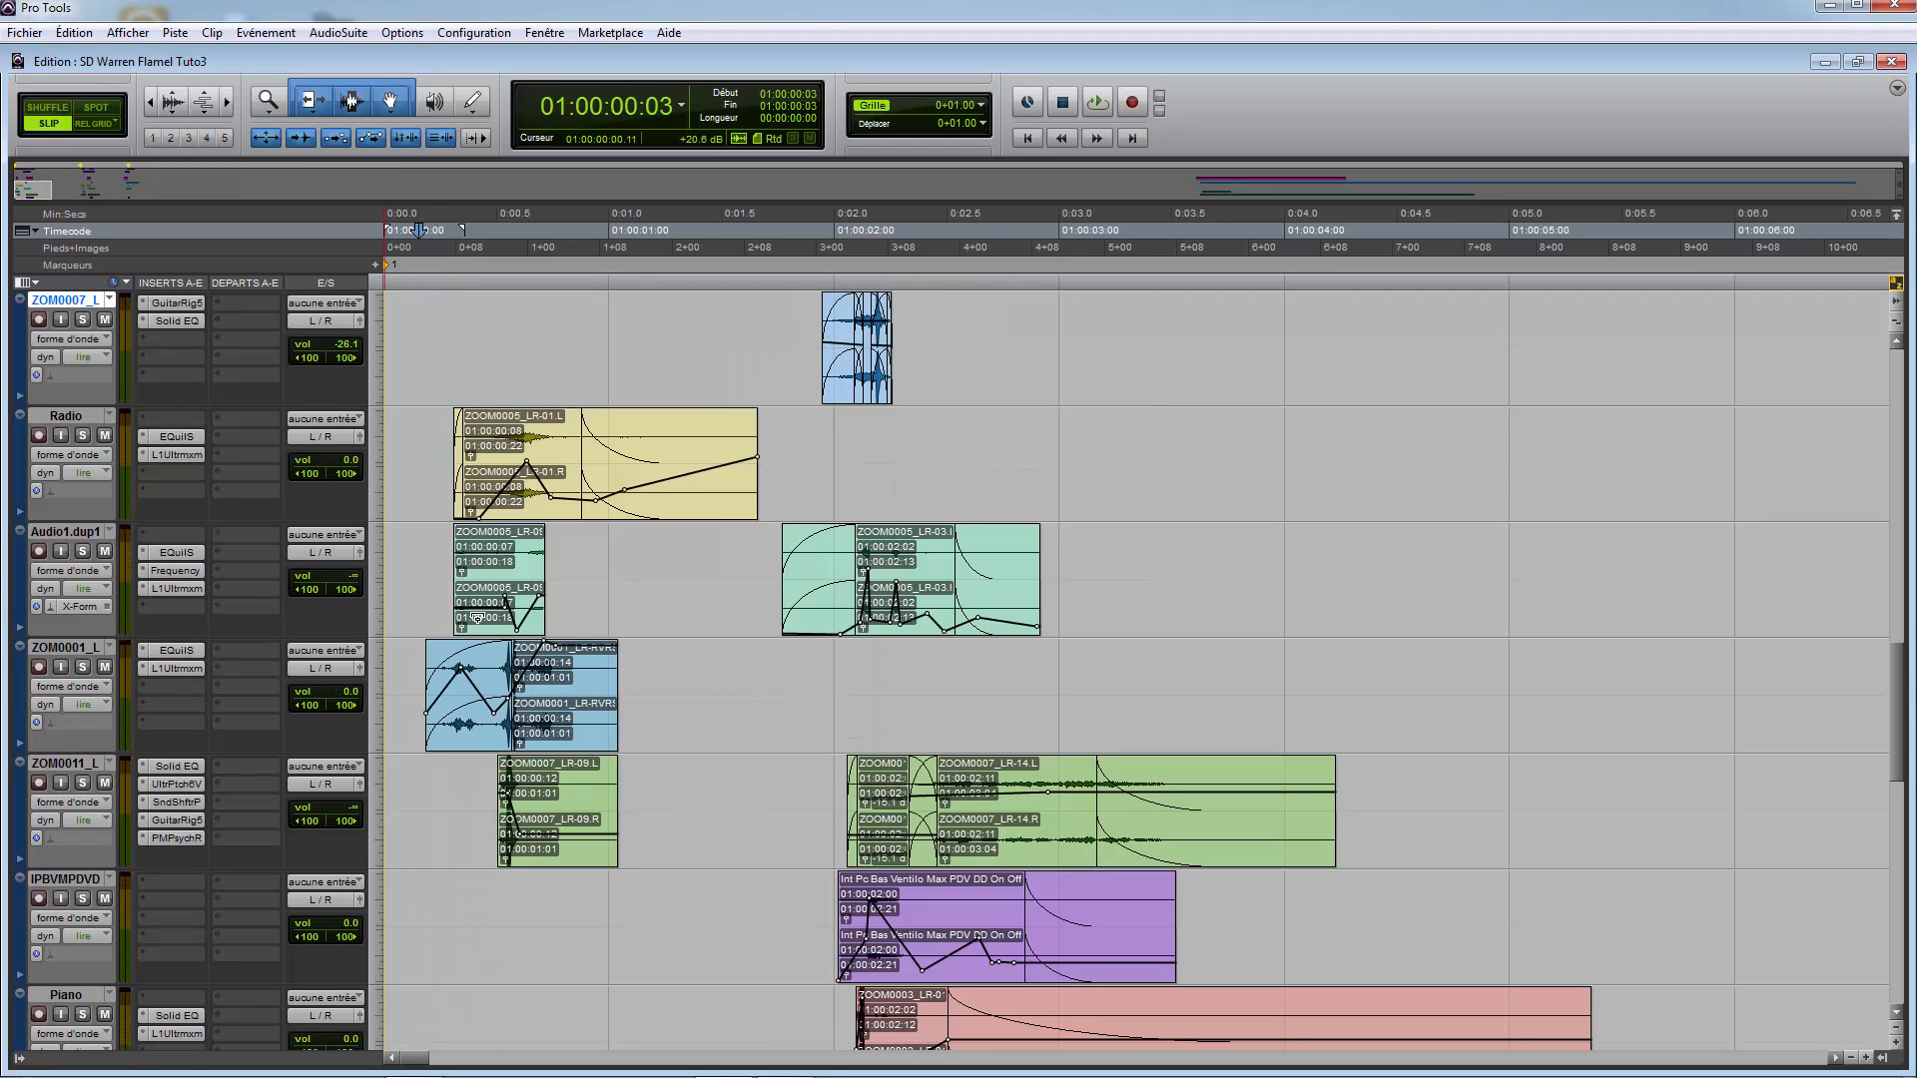
{"action": "scroll", "coordinate": [188, 615], "scroll_direction": "up", "scroll_amount": 3}
{"action": "left_click", "coordinate": [79, 597]}
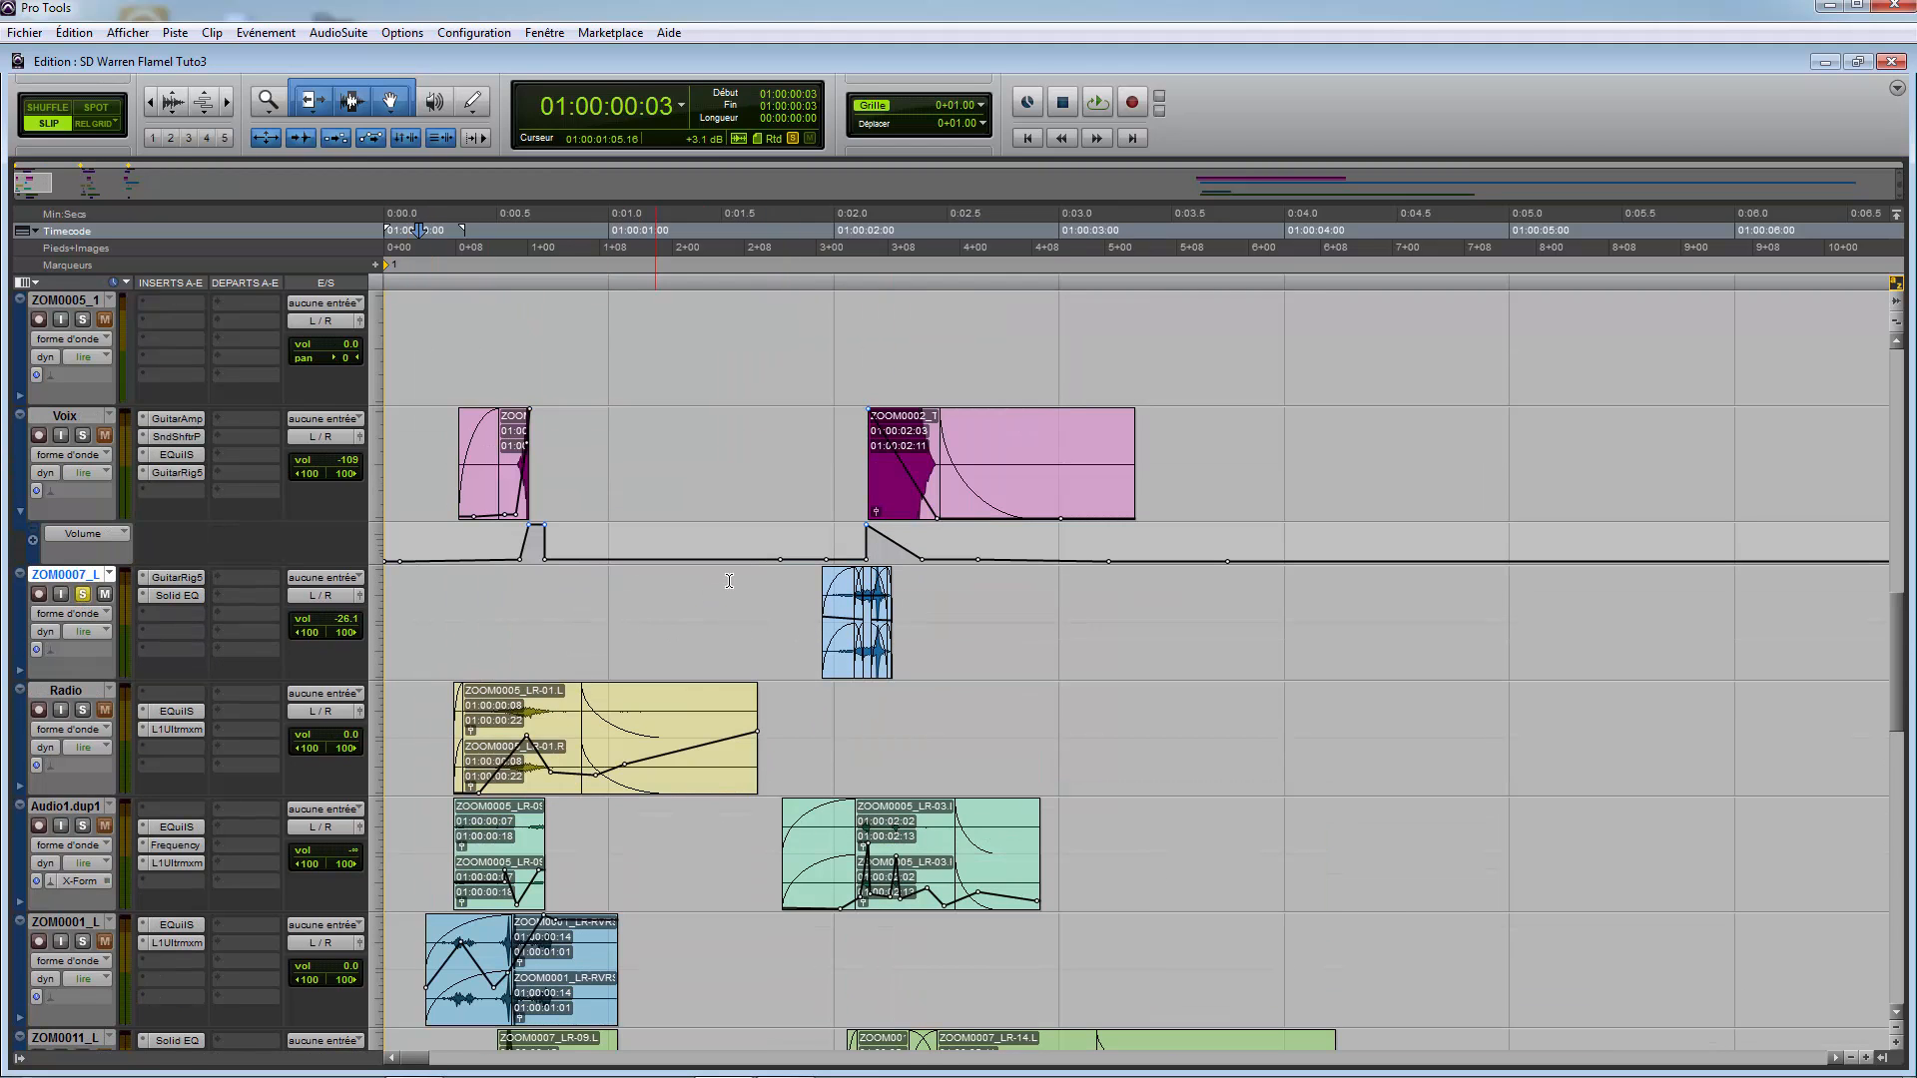
{"action": "left_click", "coordinate": [770, 540]}
{"action": "left_click", "coordinate": [21, 669]}
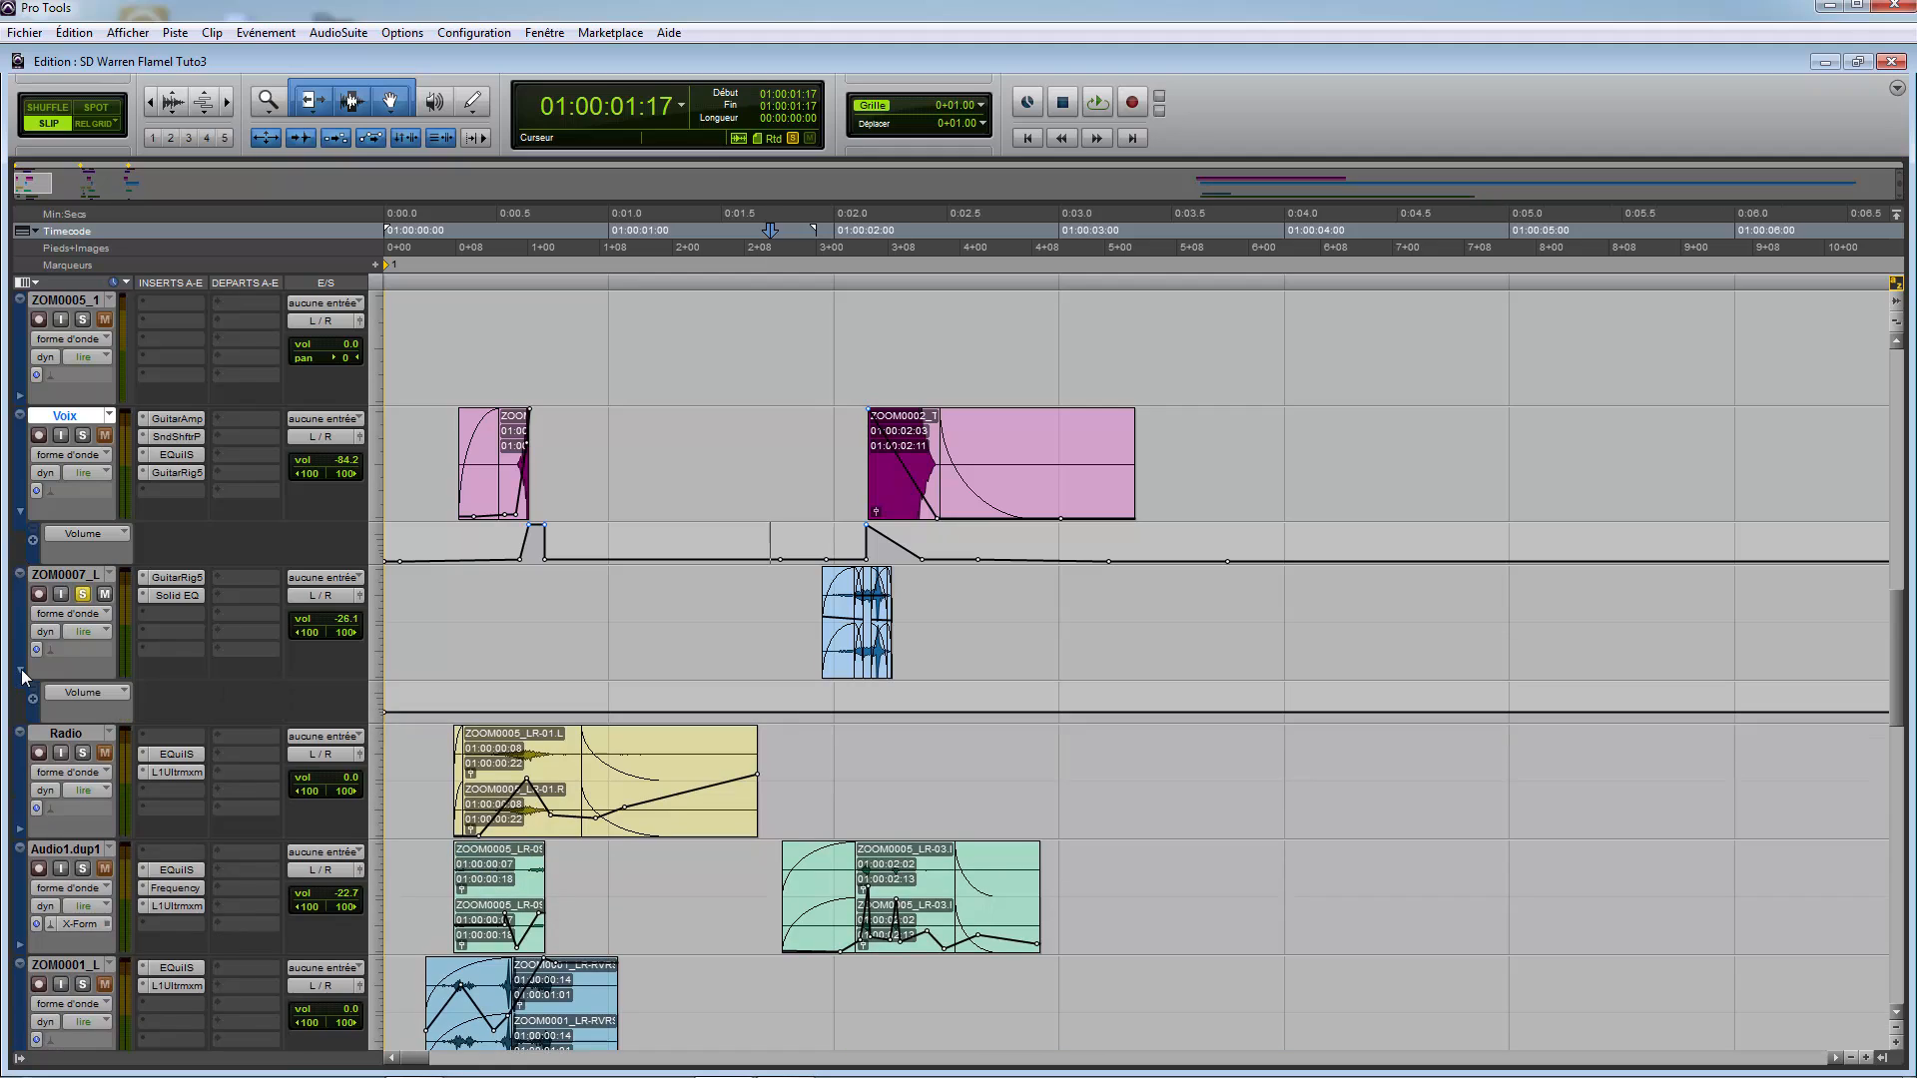
{"action": "left_click", "coordinate": [796, 713]}
{"action": "key", "text": "space"}
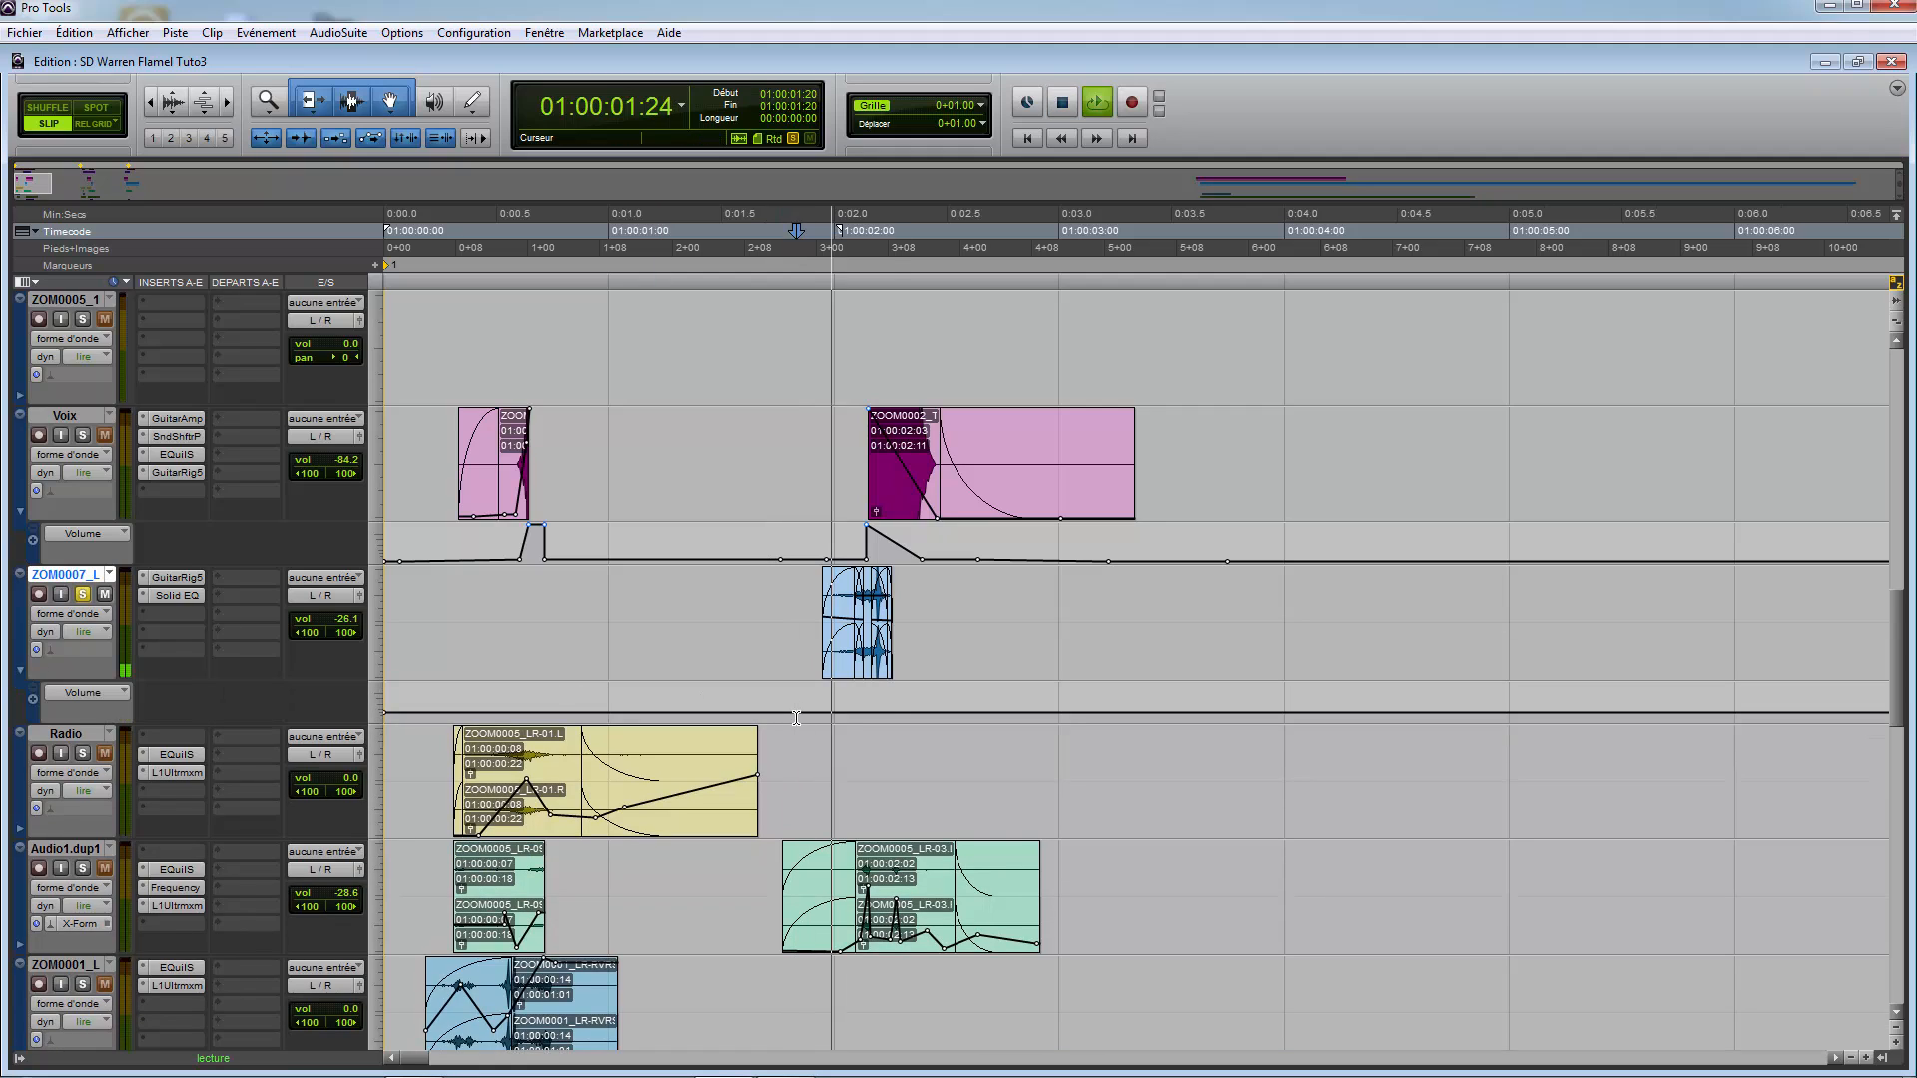
{"action": "key", "text": "space"}
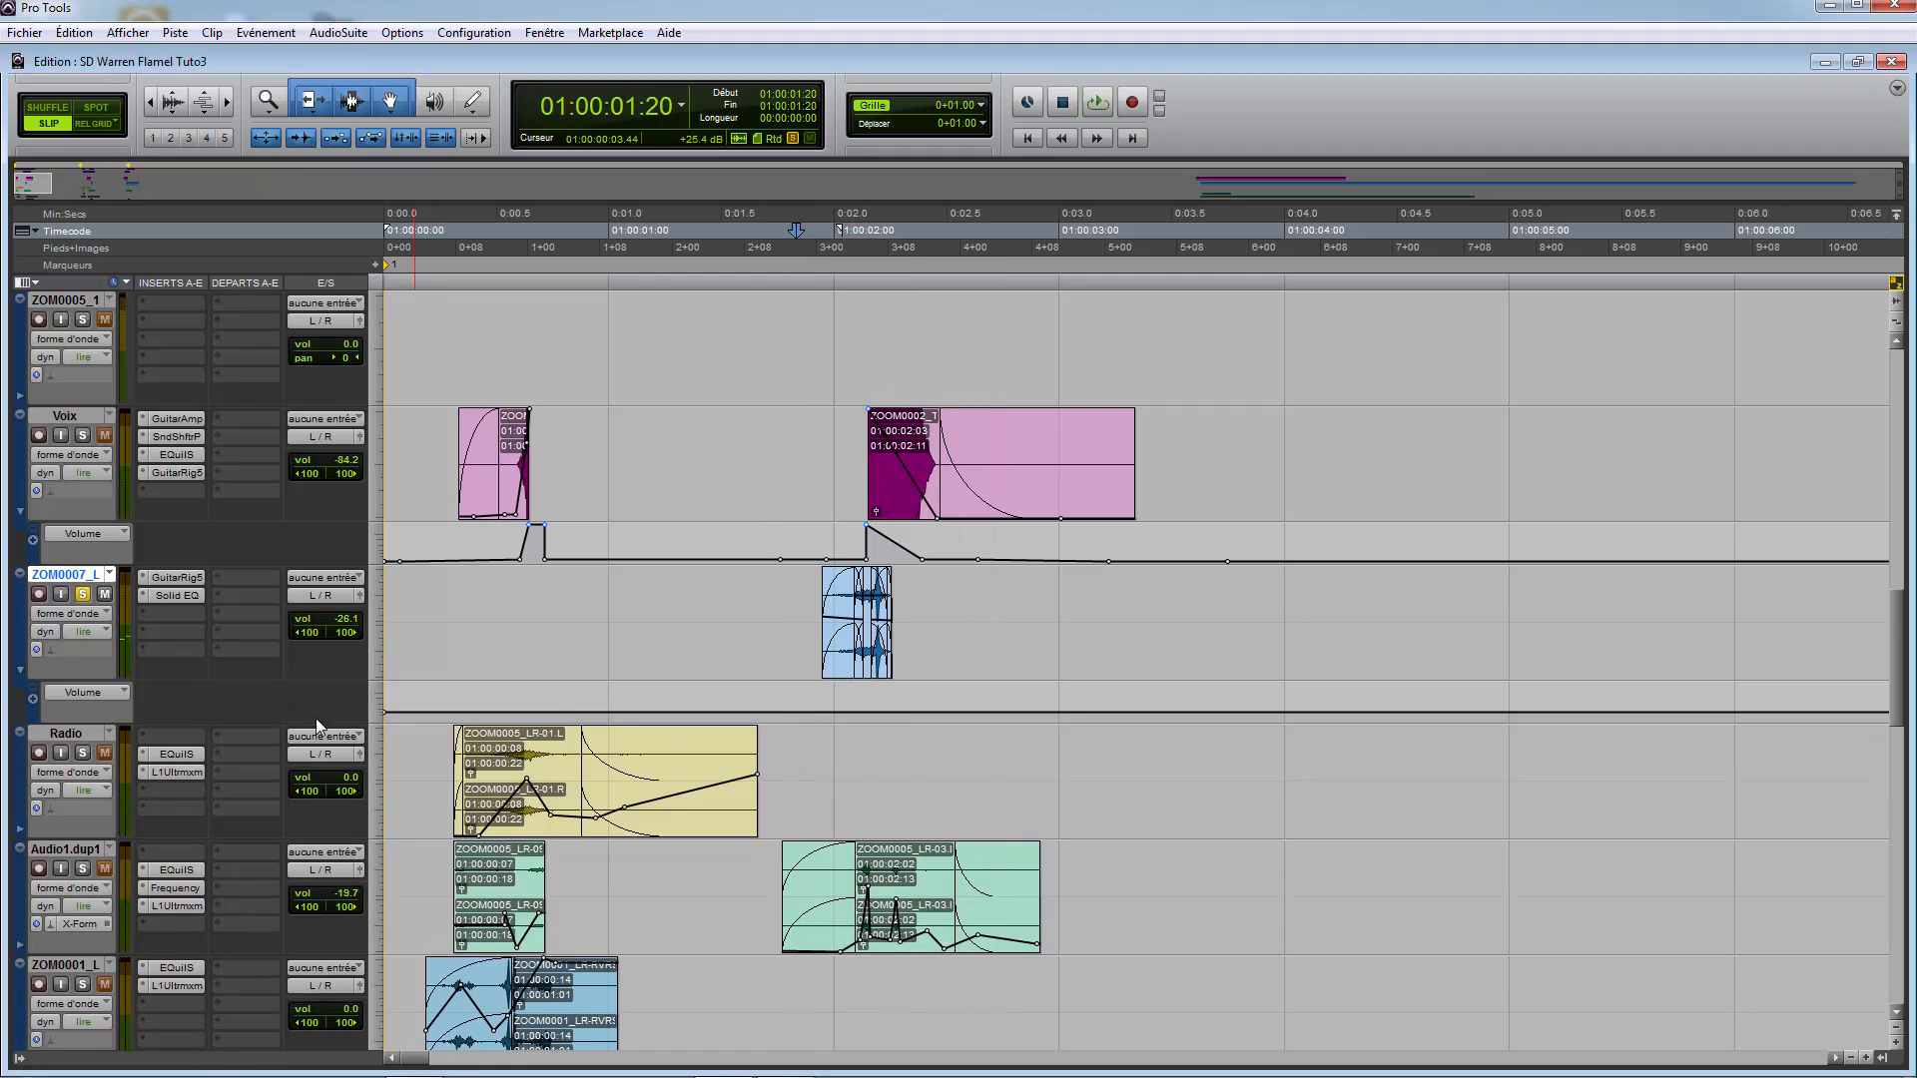
Step: Solo the Radio track instead of ZOM0007_L and play it from 01:00:00:02
{"action": "left_click", "coordinate": [81, 754]}
{"action": "left_click", "coordinate": [411, 744]}
{"action": "key", "text": "space"}
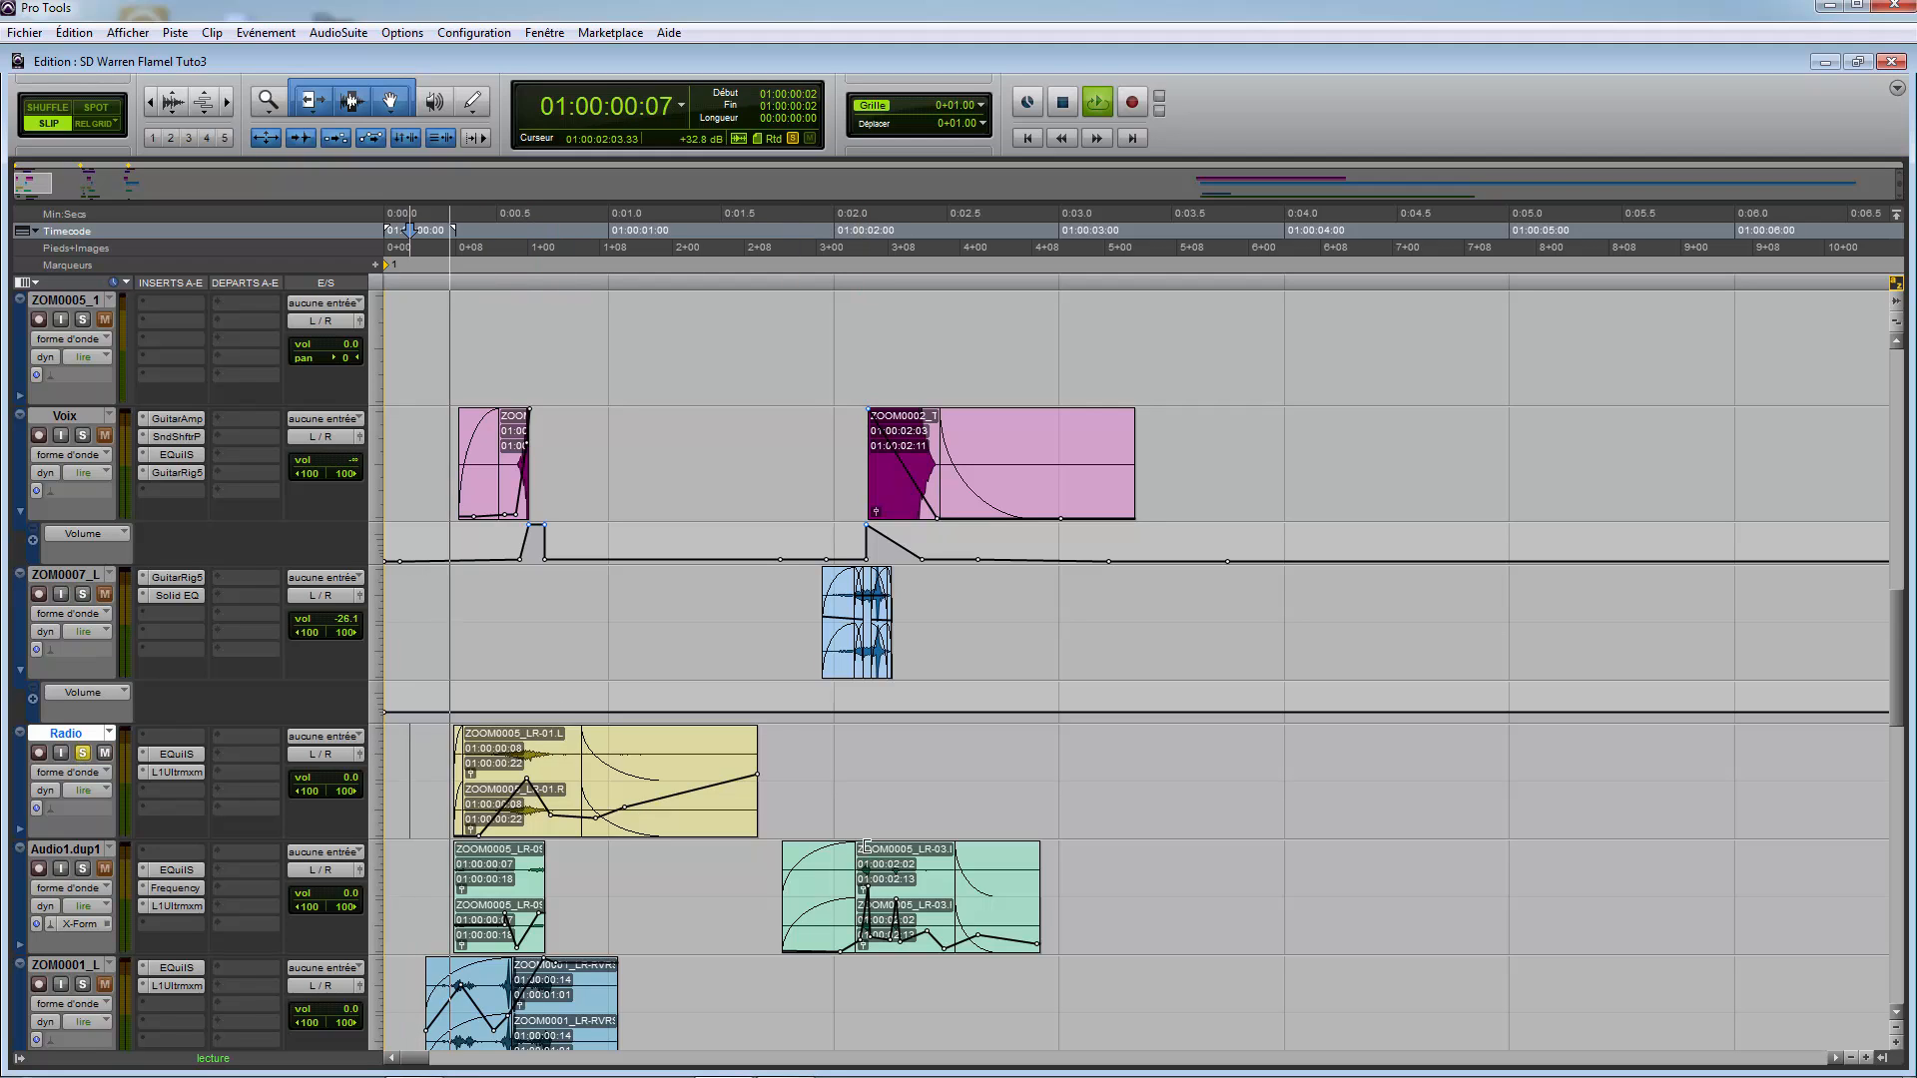
{"action": "key", "text": "space"}
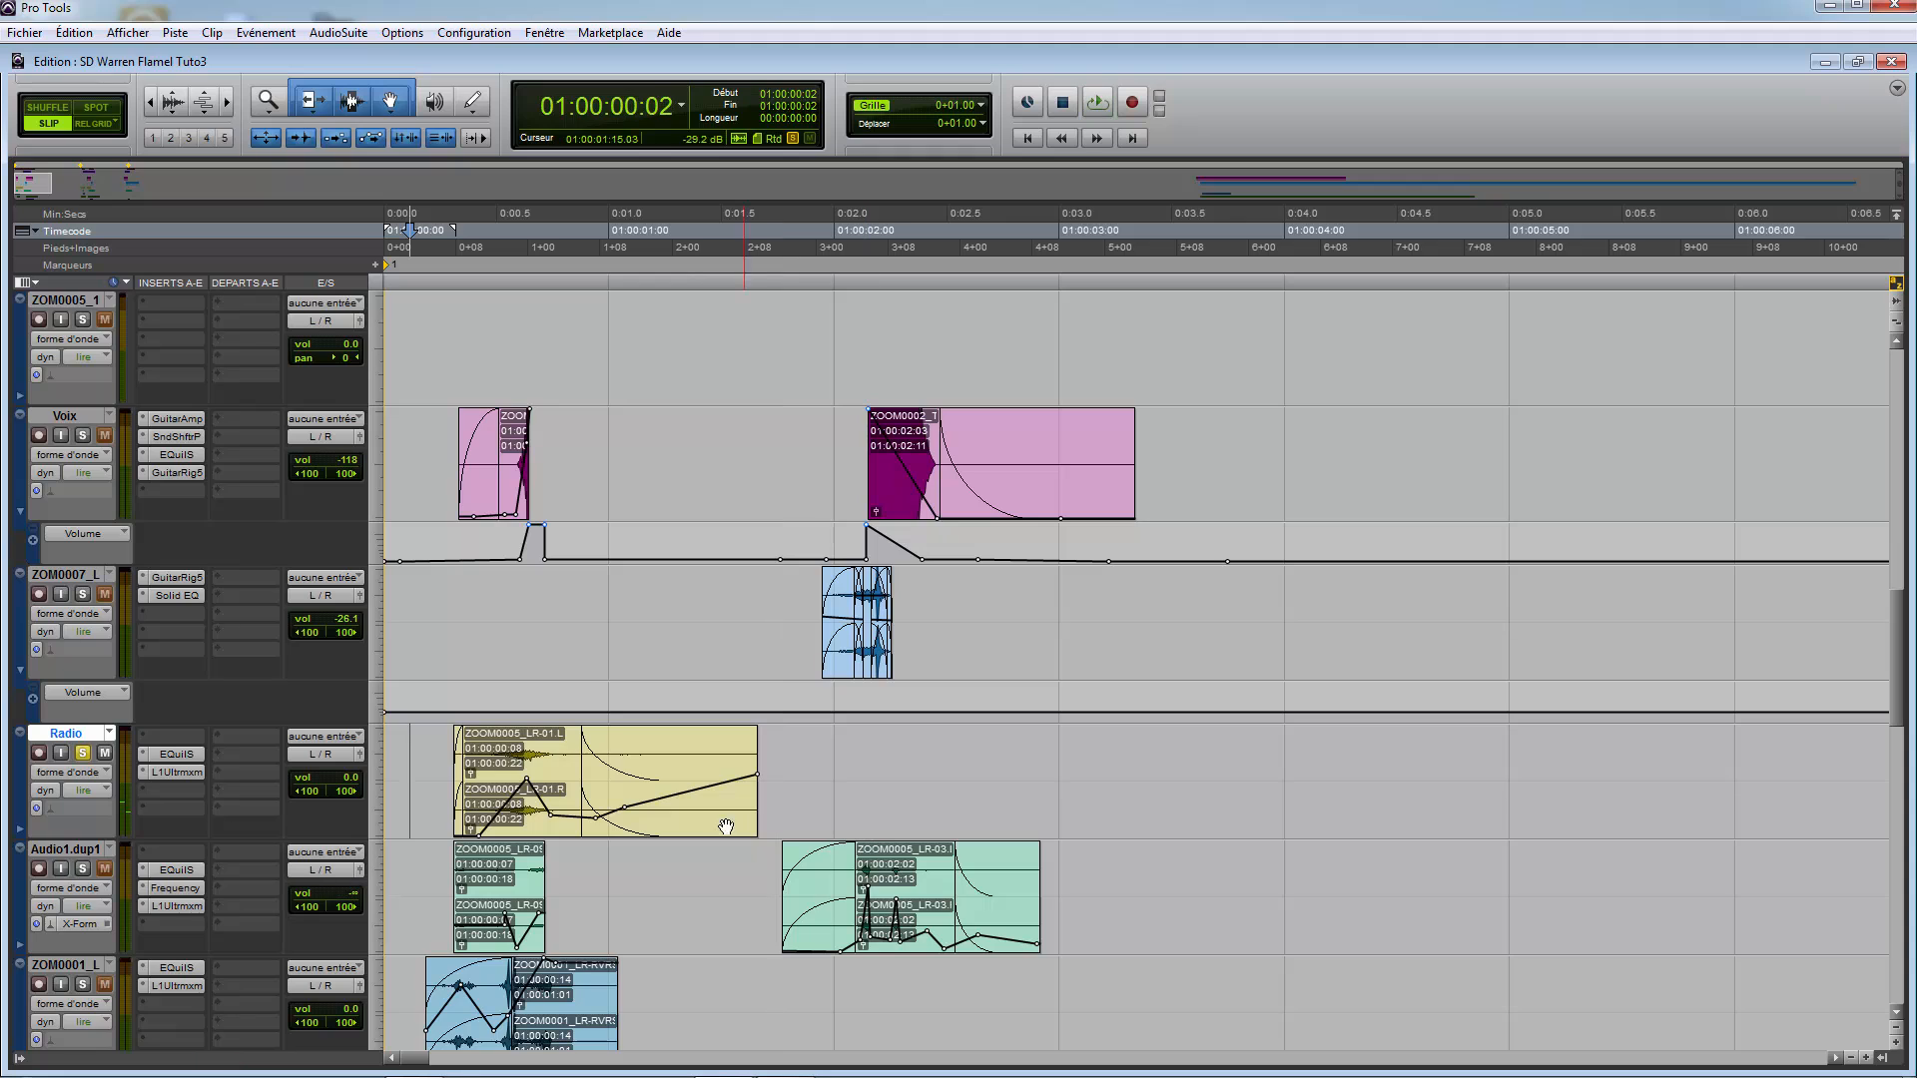
Step: Solo the Audio1.dup1 track instead of Radio and play it from 01:00:00:02
{"action": "scroll", "coordinate": [505, 727], "scroll_direction": "down", "scroll_amount": 1}
{"action": "scroll", "coordinate": [506, 727], "scroll_direction": "down", "scroll_amount": 1}
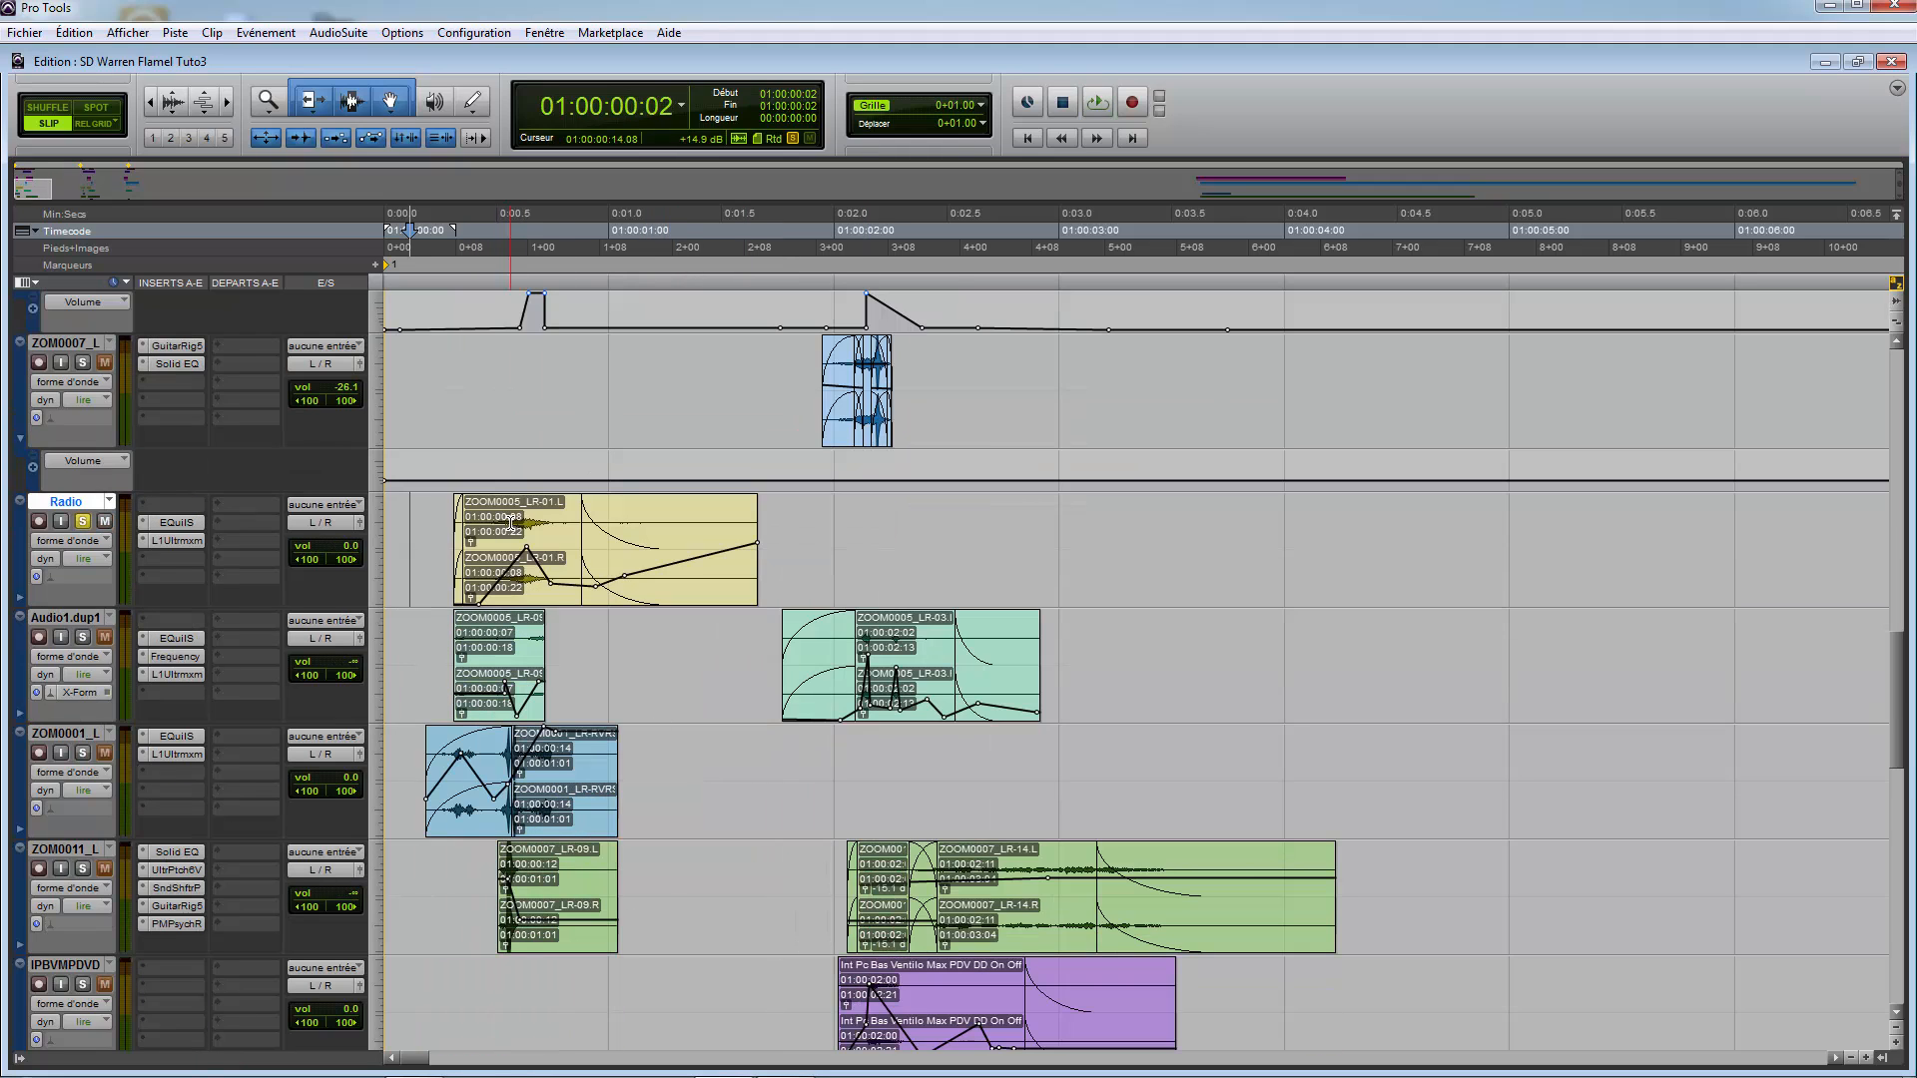
{"action": "left_click", "coordinate": [81, 637], "text": "ctrl"}
{"action": "key", "text": "space"}
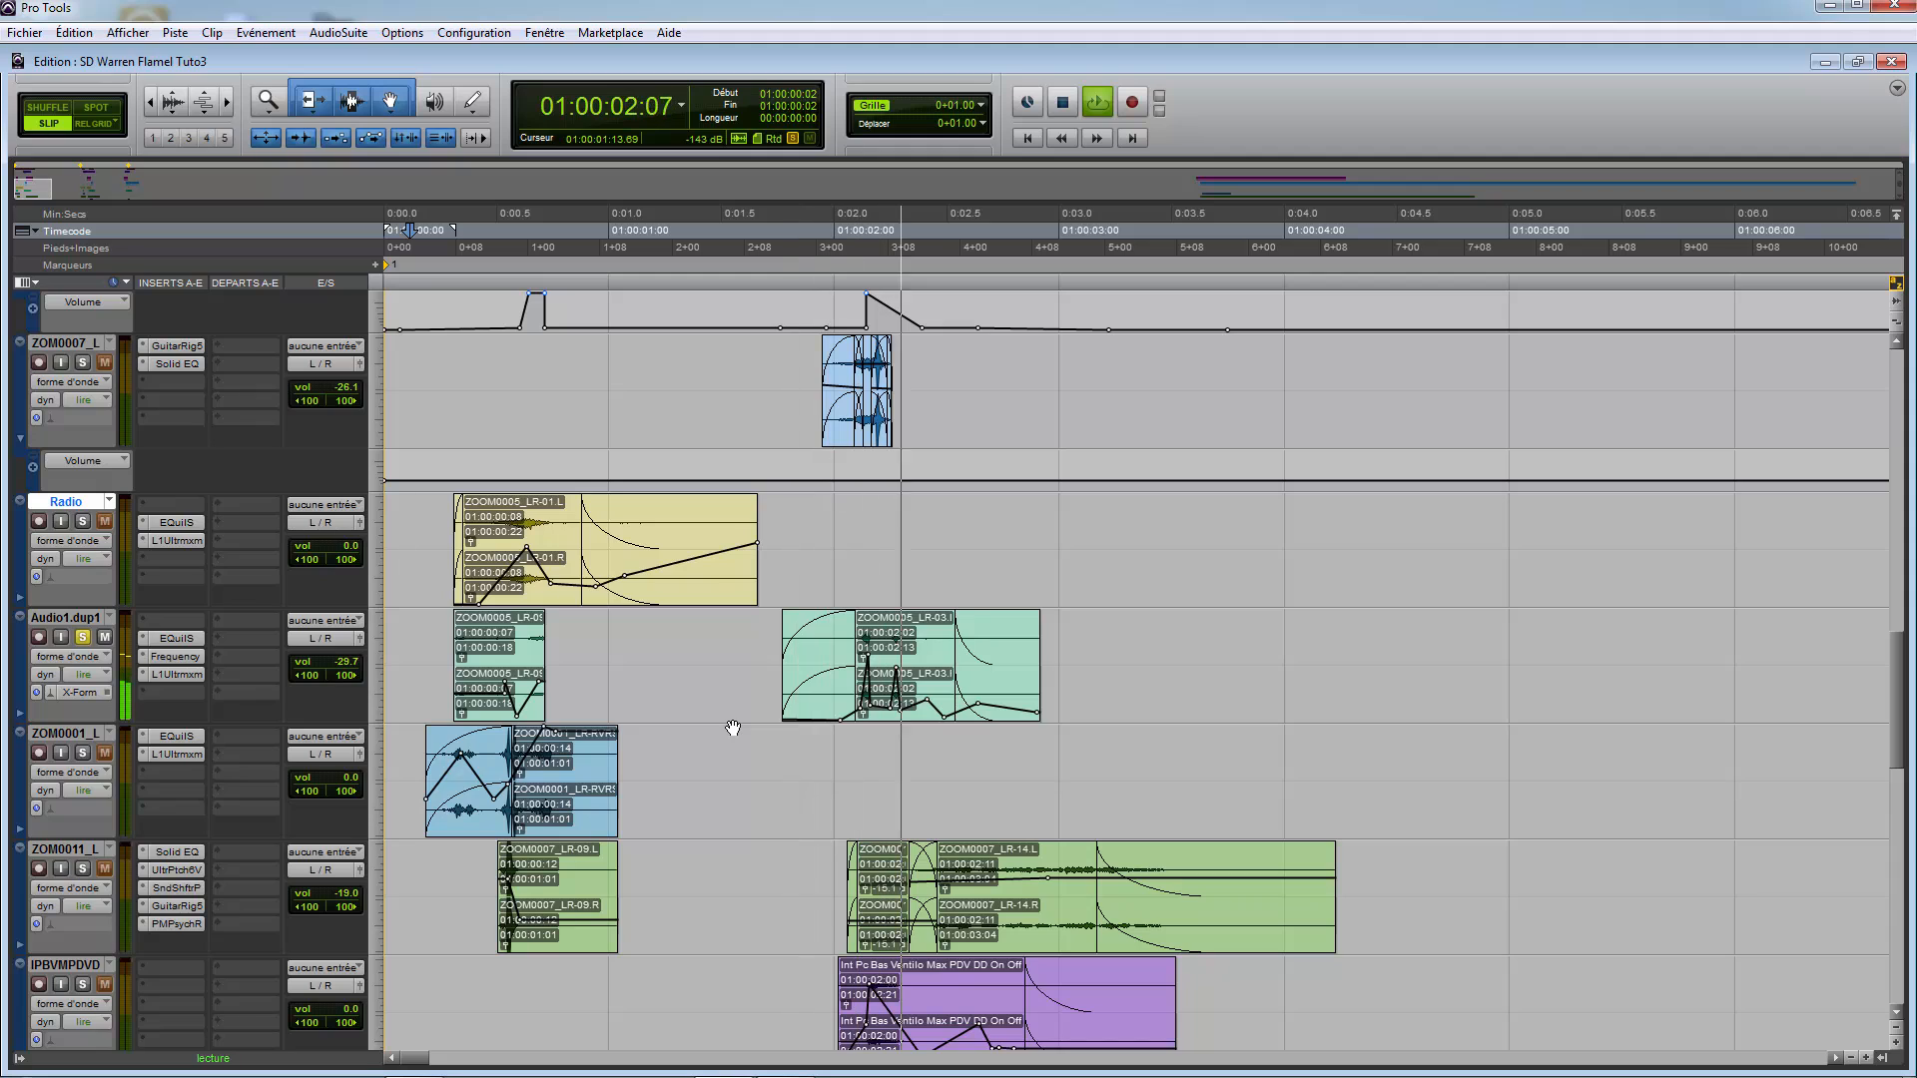
{"action": "key", "text": "space"}
Step: Show the volume automation lane of the Audio1.dup1 track and examine its curve along the first spell's clips
{"action": "left_click", "coordinate": [22, 713]}
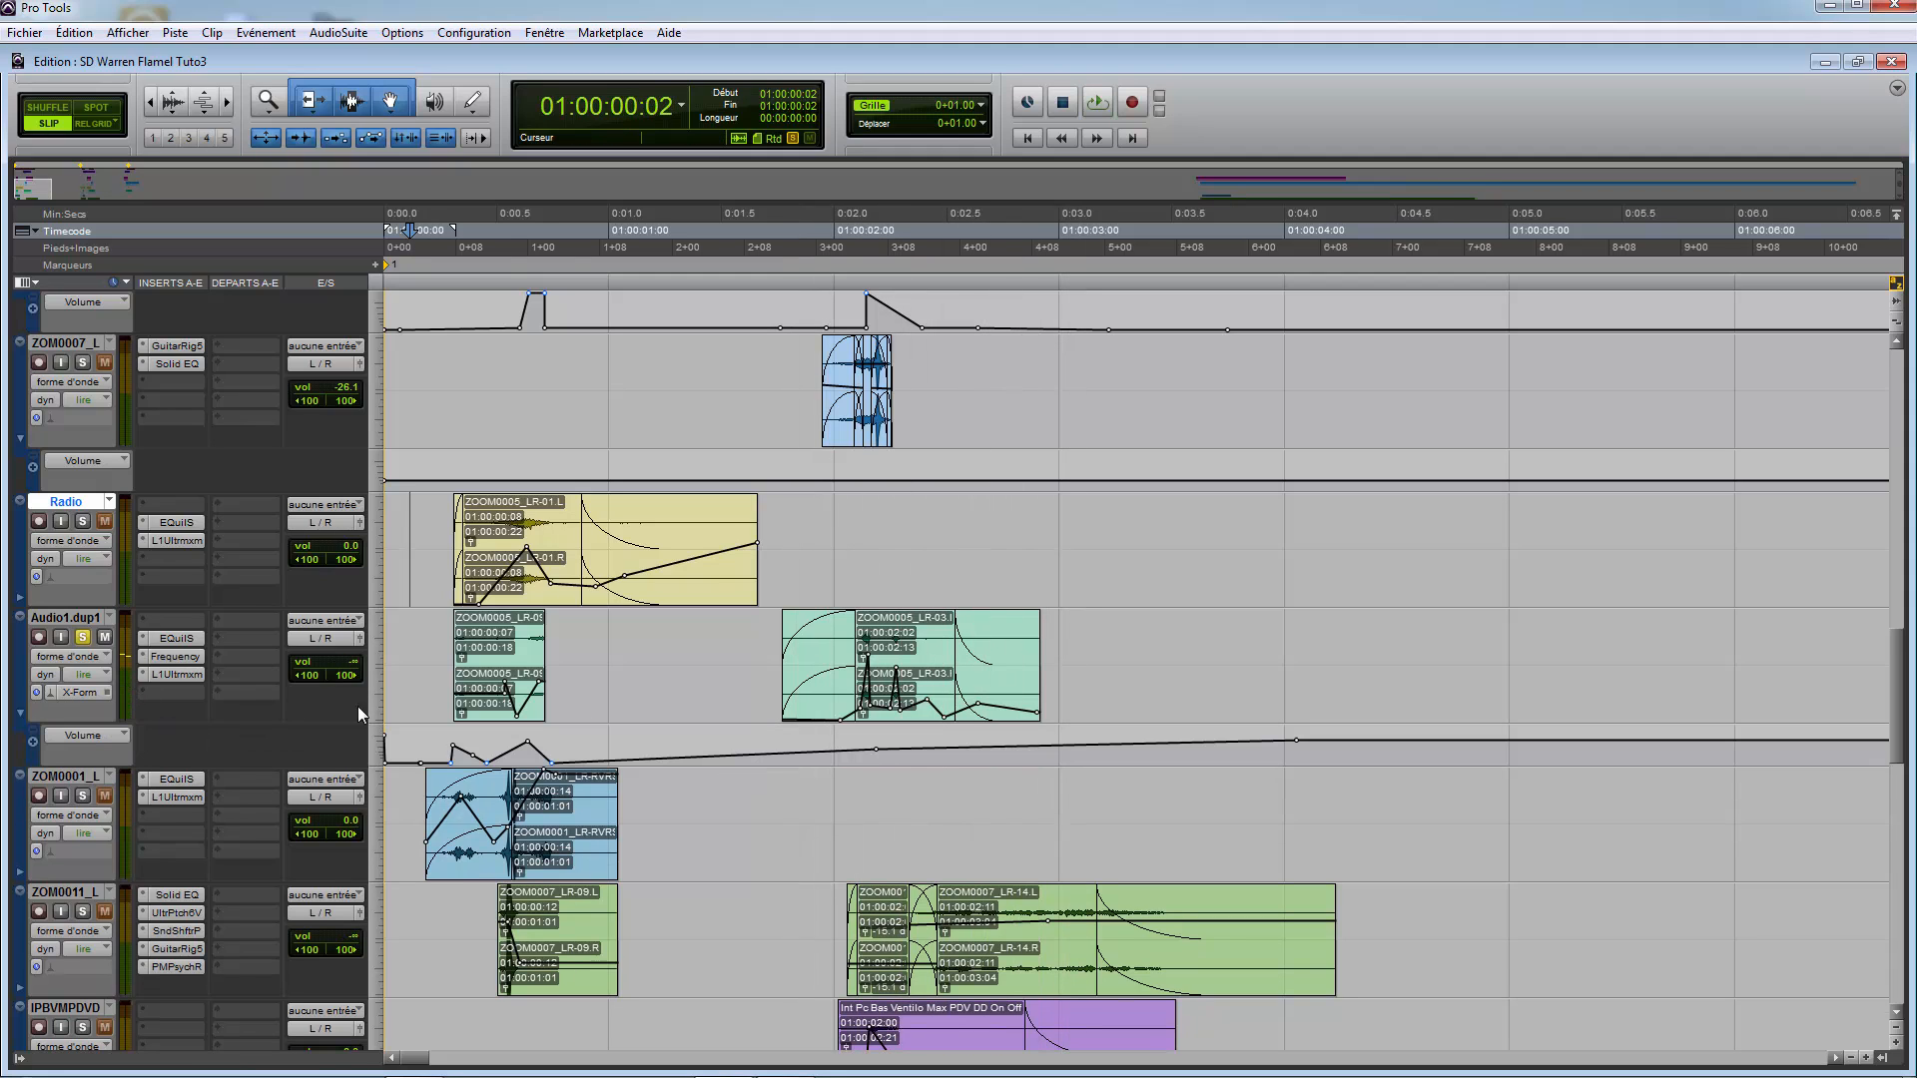
{"action": "left_click", "coordinate": [493, 633]}
{"action": "key", "text": "t"}
{"action": "key", "text": "t"}
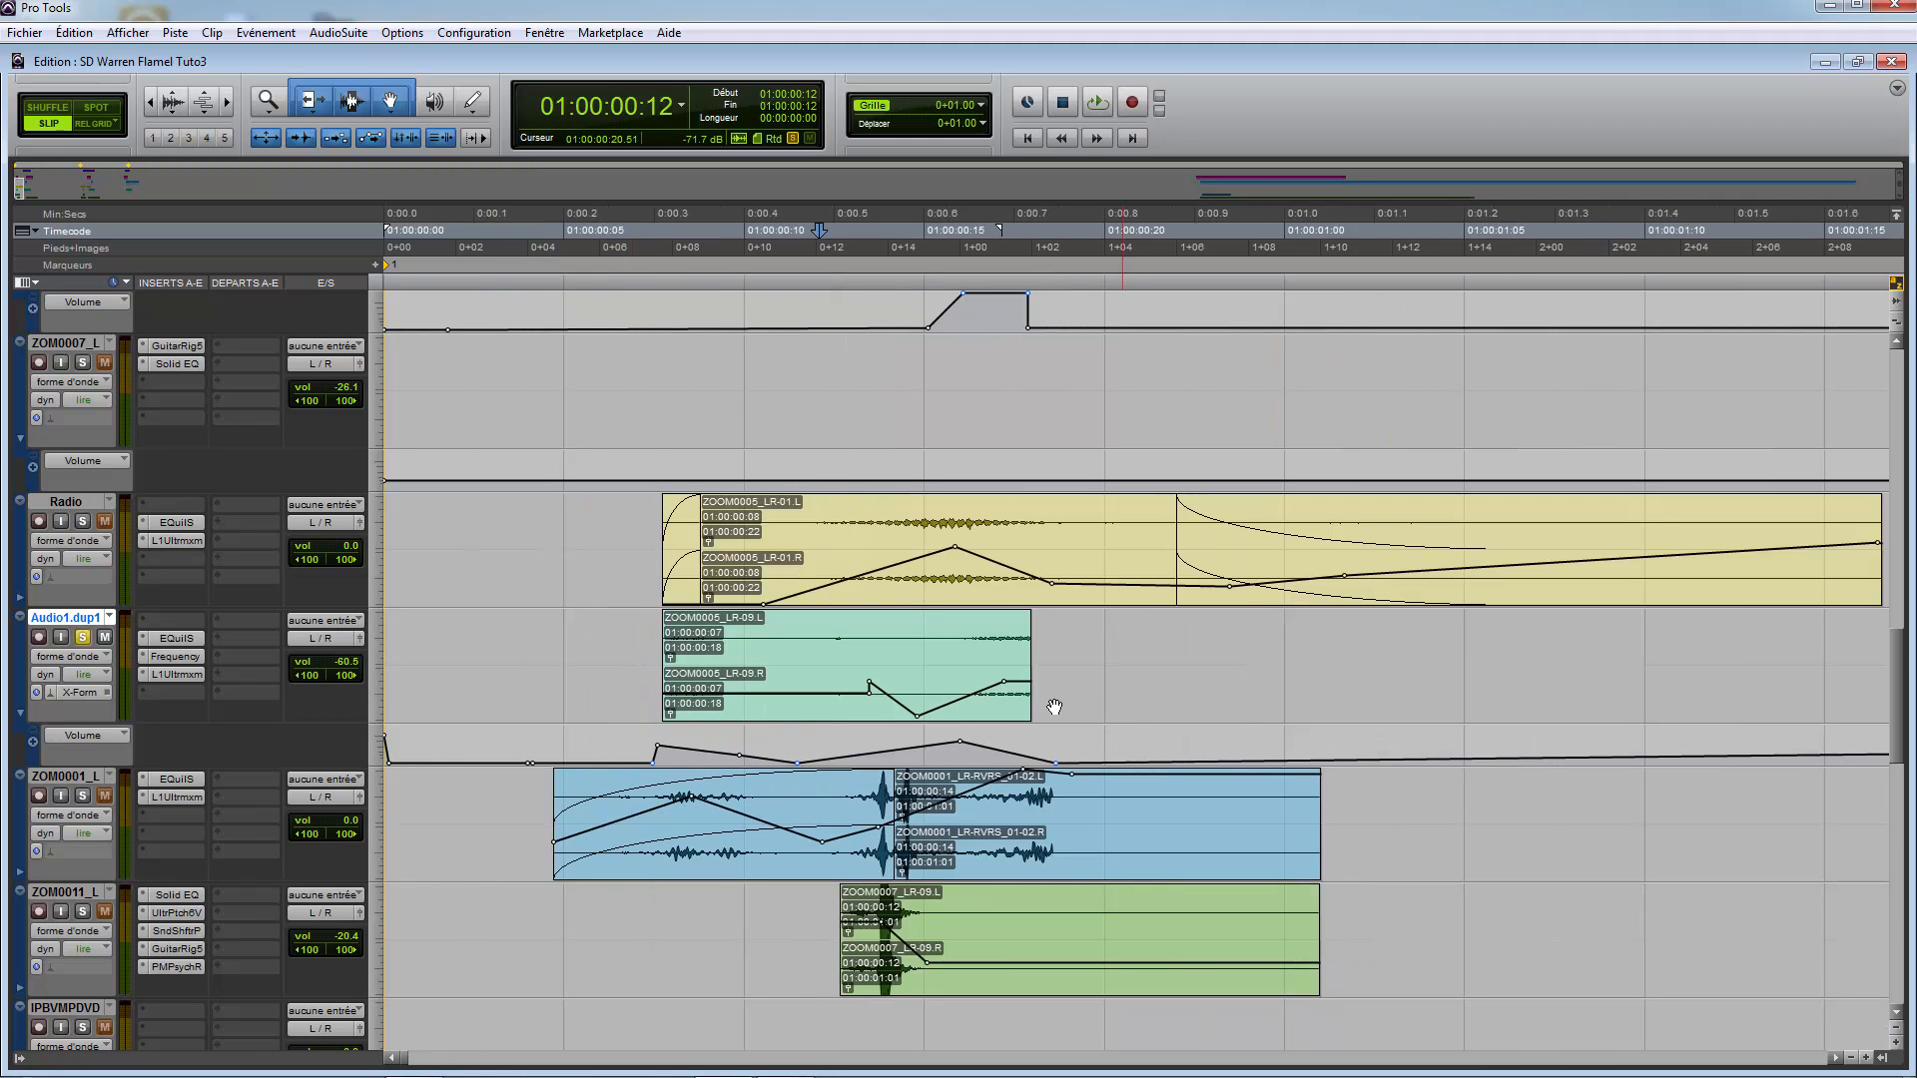
{"action": "key", "text": "r"}
{"action": "left_click", "coordinate": [1379, 789]}
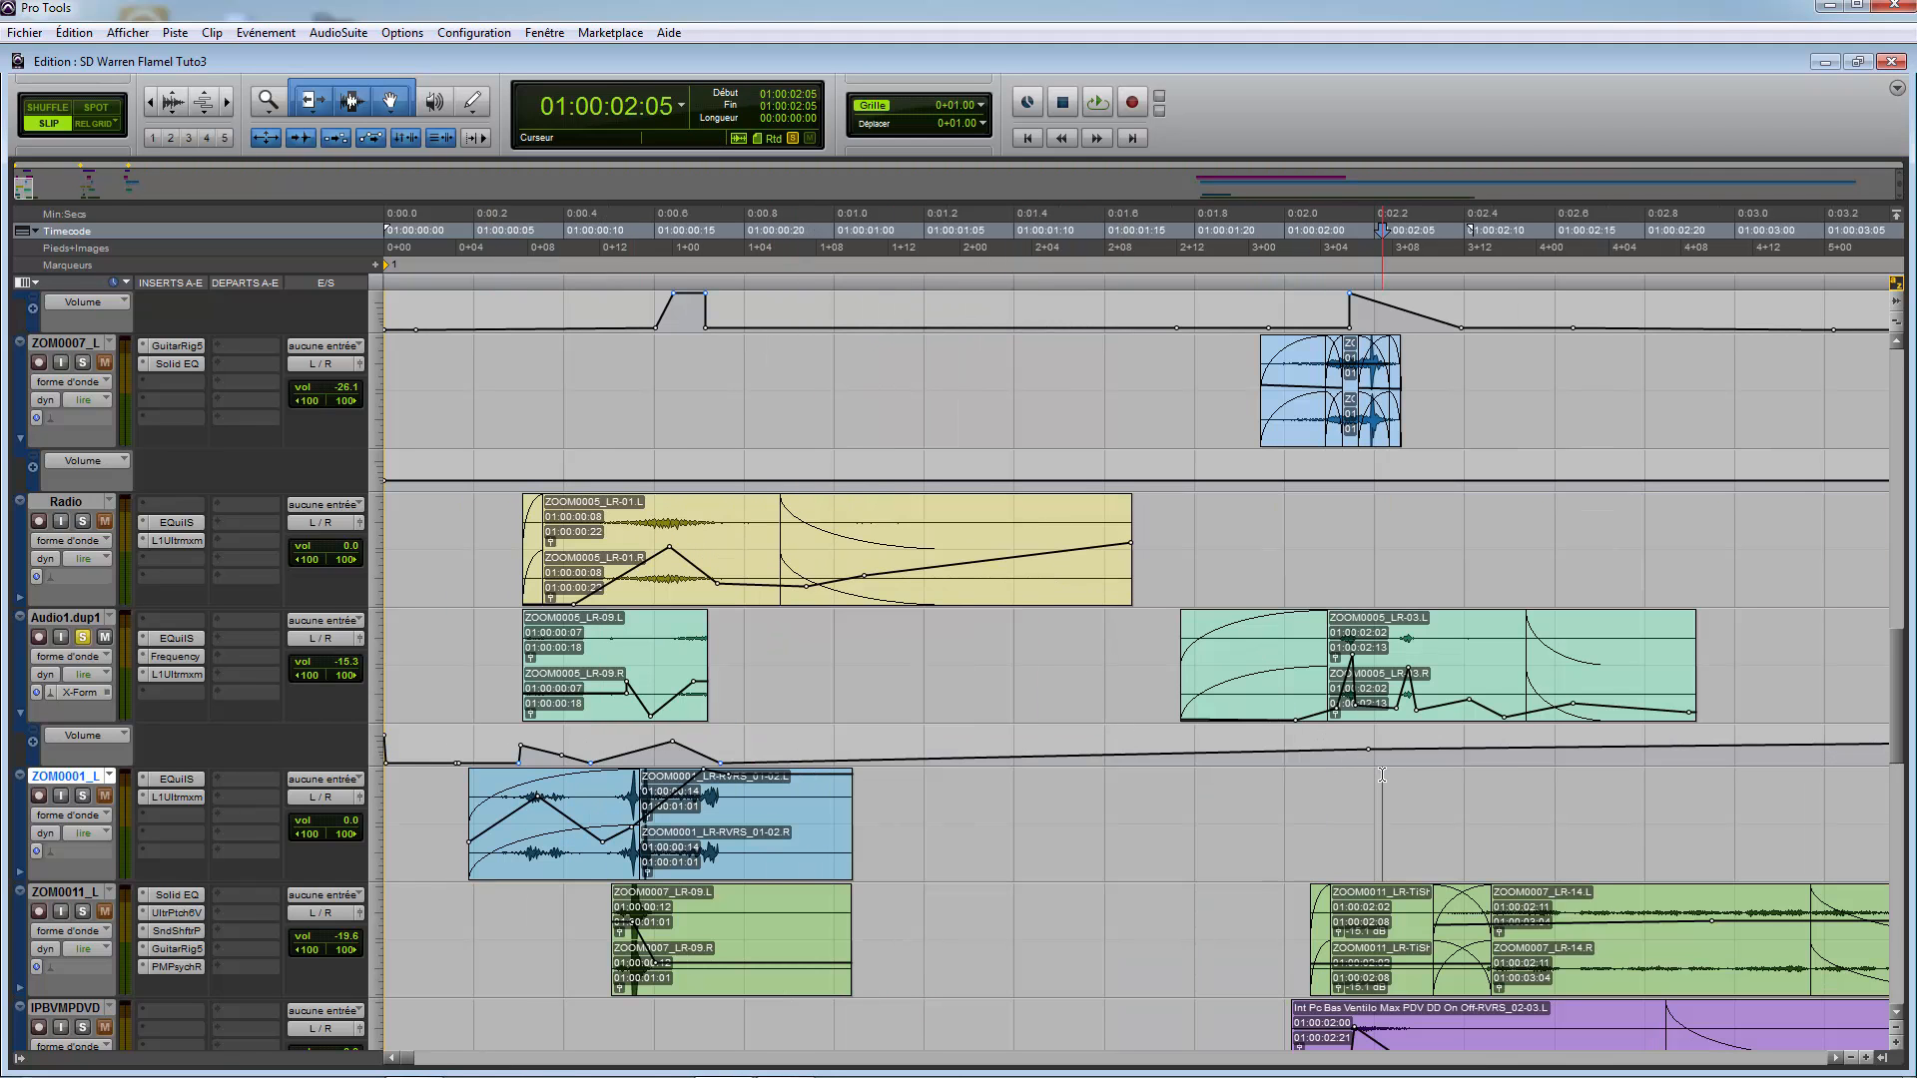
{"action": "key", "text": "t"}
{"action": "key", "text": "t"}
{"action": "key", "text": "r"}
{"action": "key", "text": "r"}
Step: Copy the Audio1.dup1 clip starting at 01:00:01:19 and paste it on the same track at 01:01:11:14
{"action": "left_click", "coordinate": [1227, 689]}
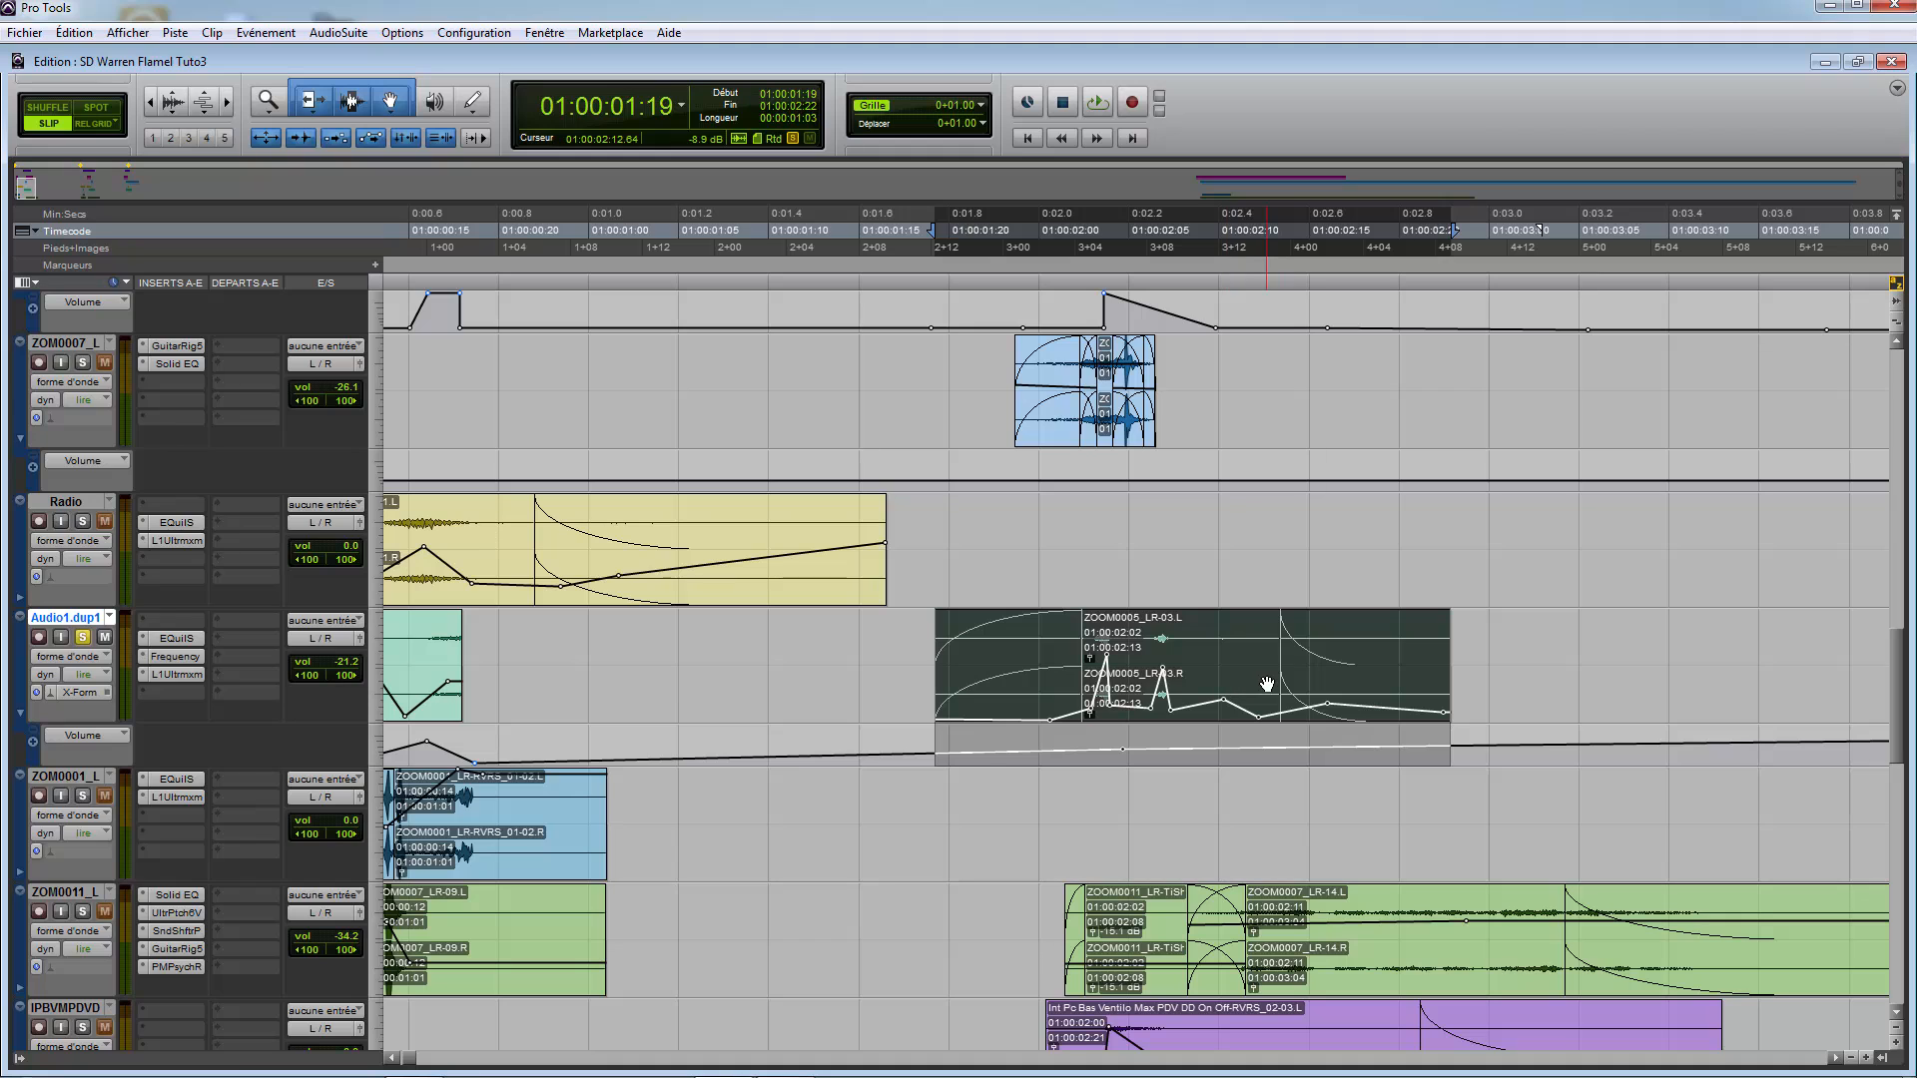
{"action": "key", "text": "r"}
{"action": "key", "text": "r"}
{"action": "left_click", "coordinate": [1313, 659]}
{"action": "key", "text": "r"}
{"action": "key", "text": "r"}
{"action": "key", "text": "r"}
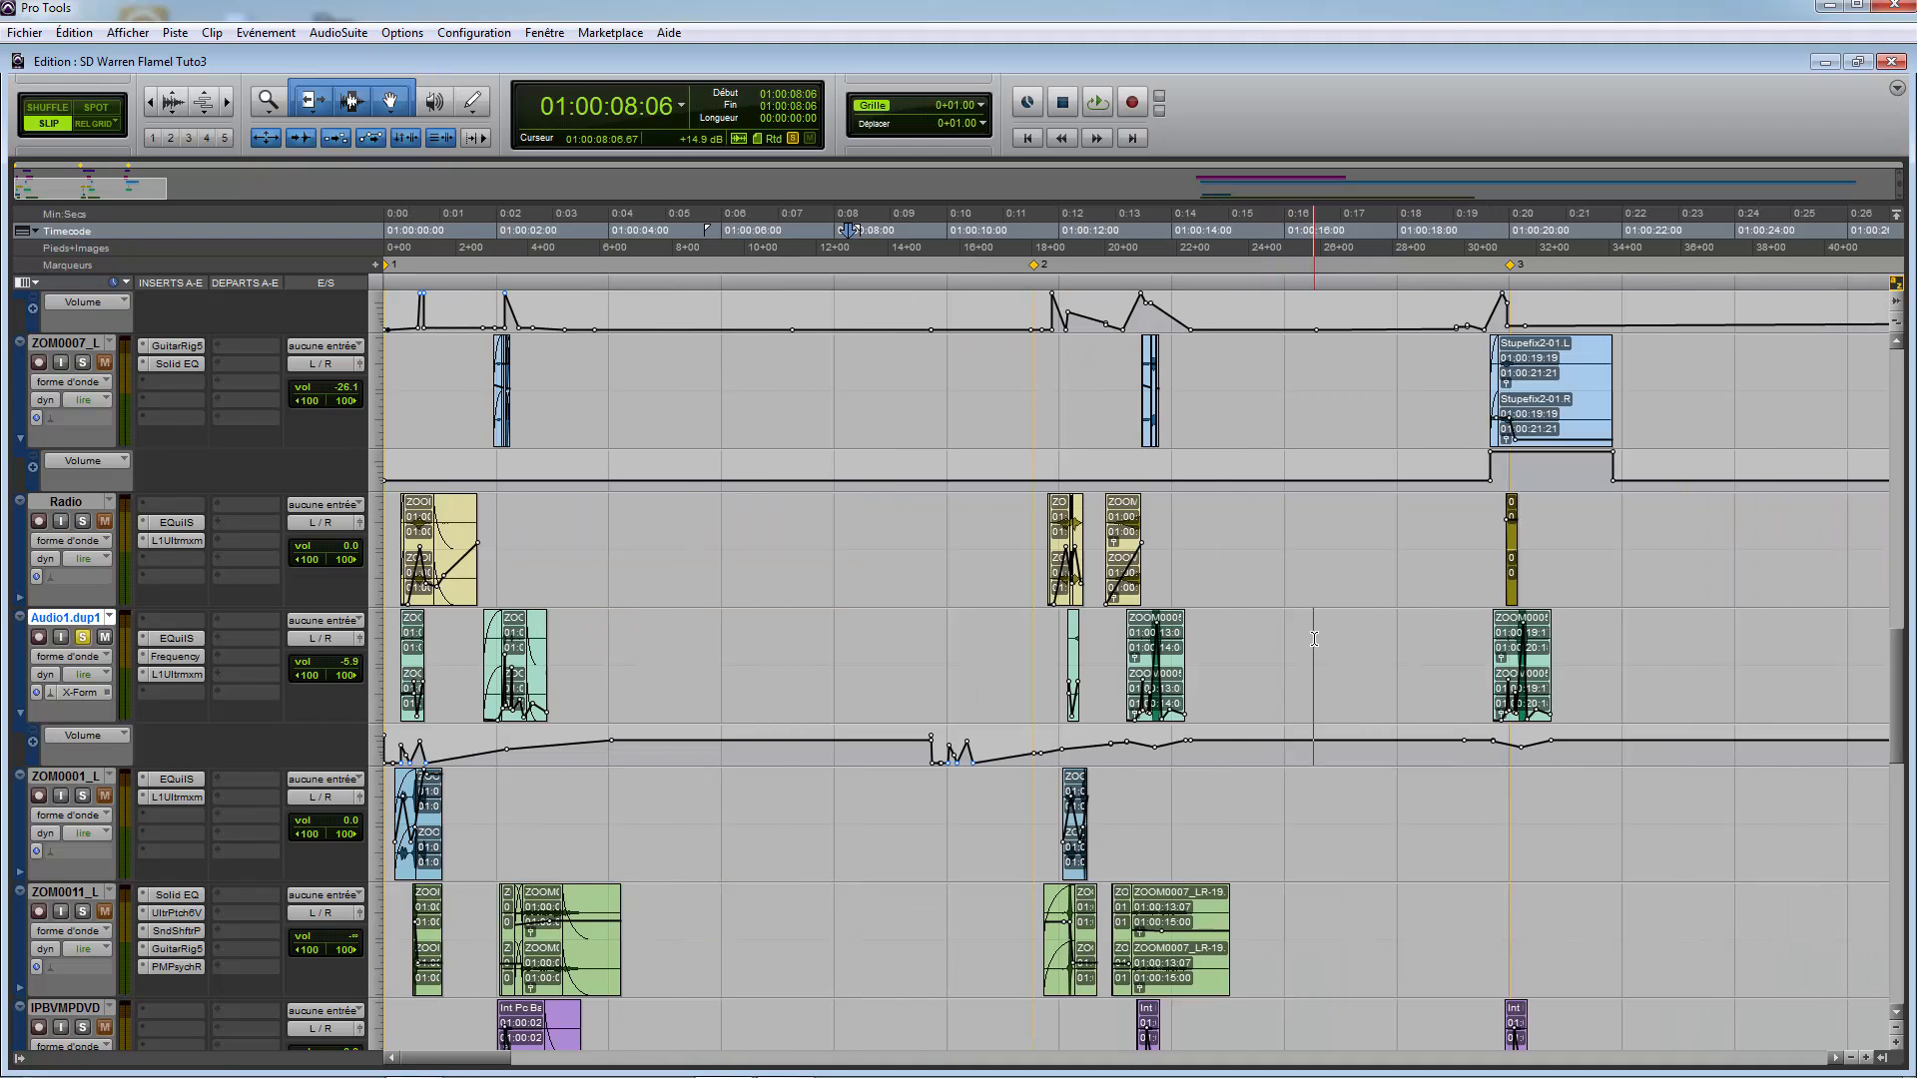
{"action": "left_click", "coordinate": [1393, 644]}
{"action": "key", "text": "ctrl+v"}
{"action": "key", "text": "t"}
{"action": "key", "text": "t"}
{"action": "key", "text": "t"}
{"action": "key", "text": "t"}
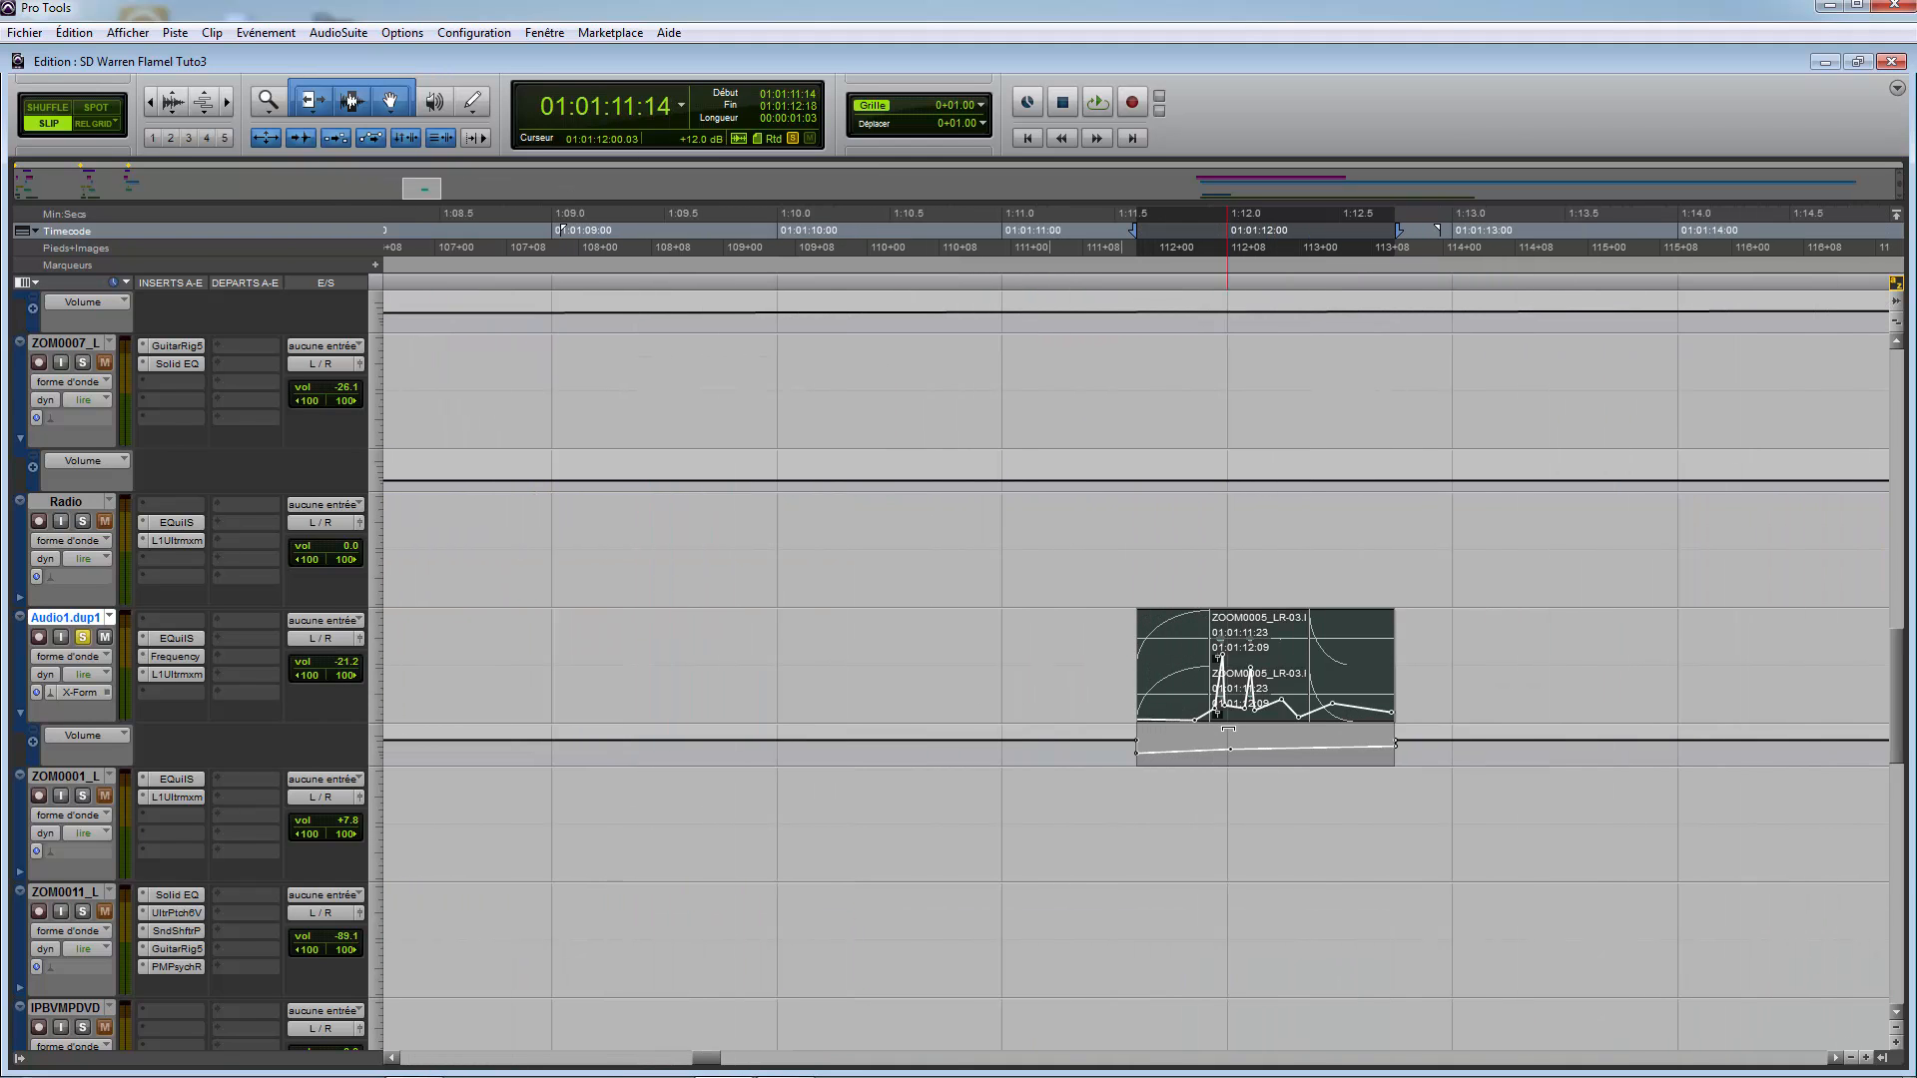
Step: Clear the clip gain and volume automation of the pasted Audio1.dup1 clip and extend its end to 01:01:16:24
{"action": "right_click", "coordinate": [1241, 644]}
{"action": "mouse_move", "coordinate": [1423, 426]}
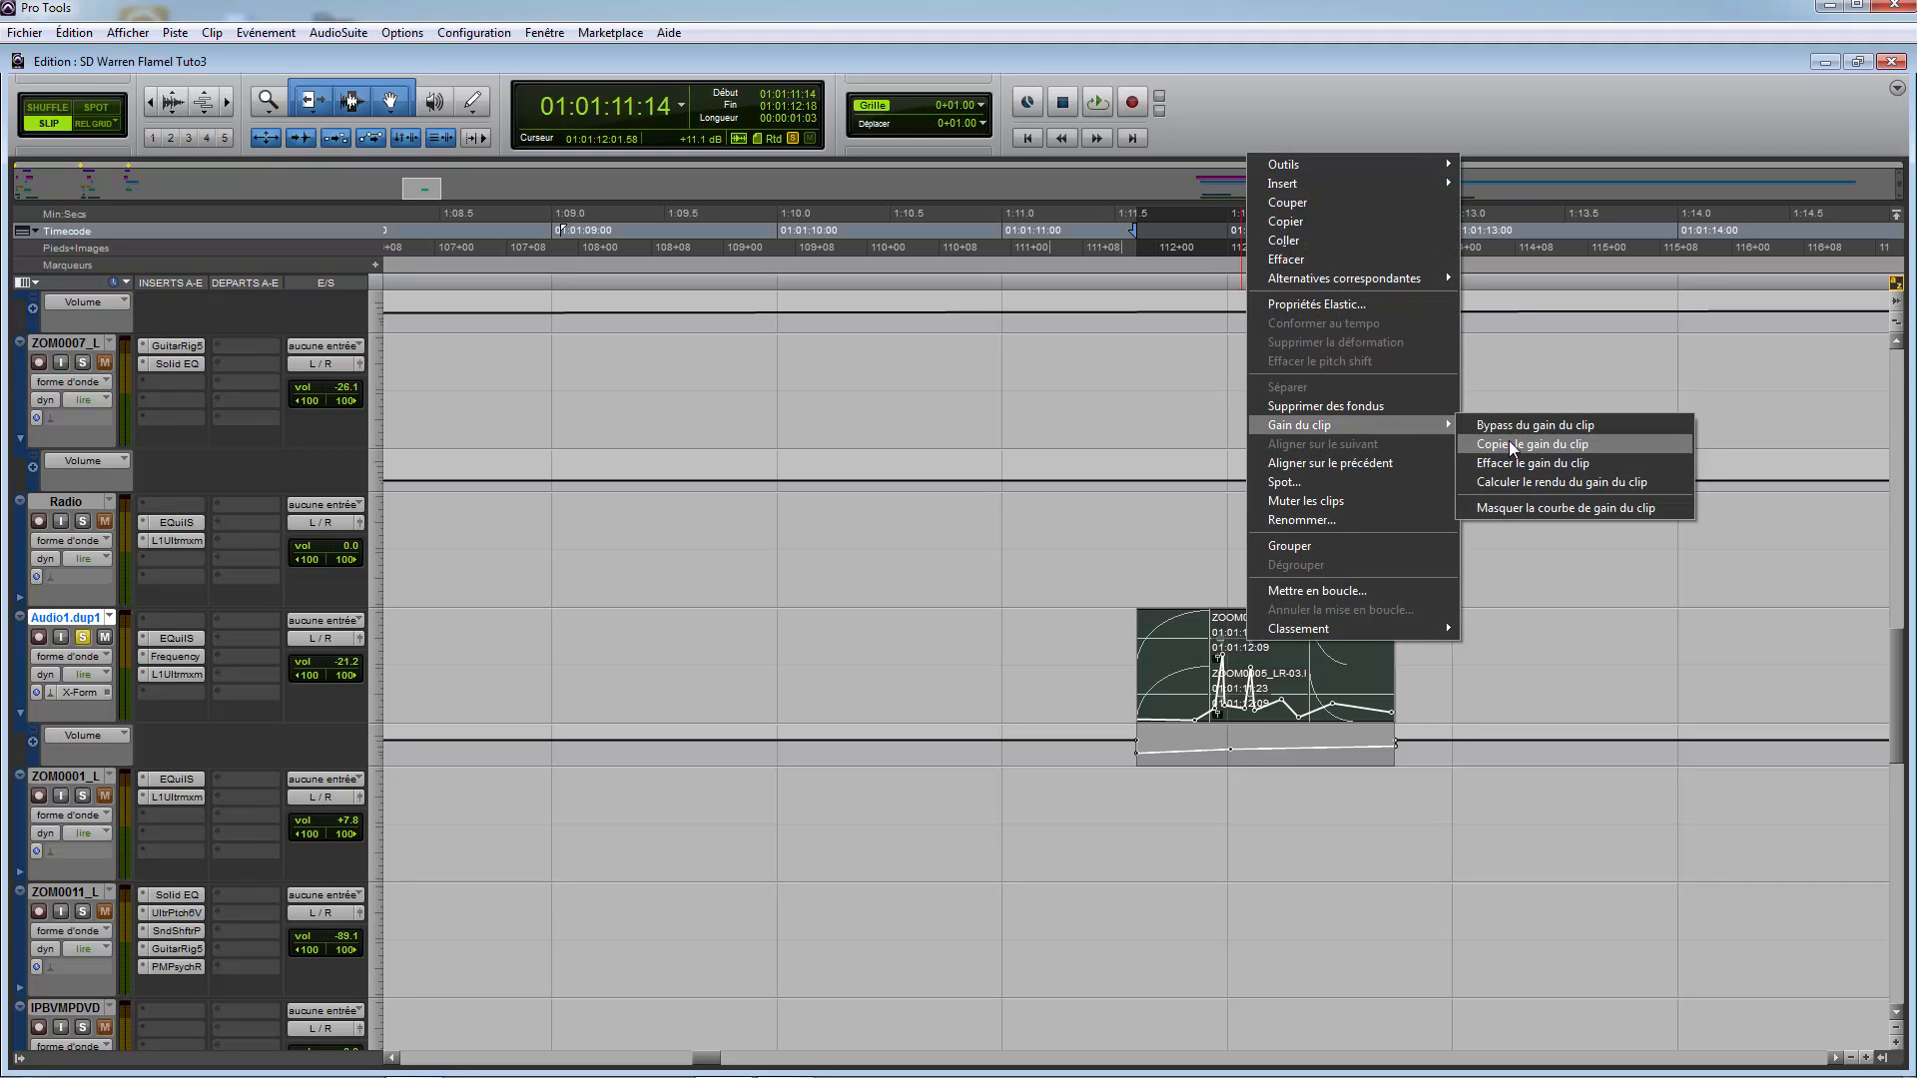
{"action": "left_click", "coordinate": [1562, 483]}
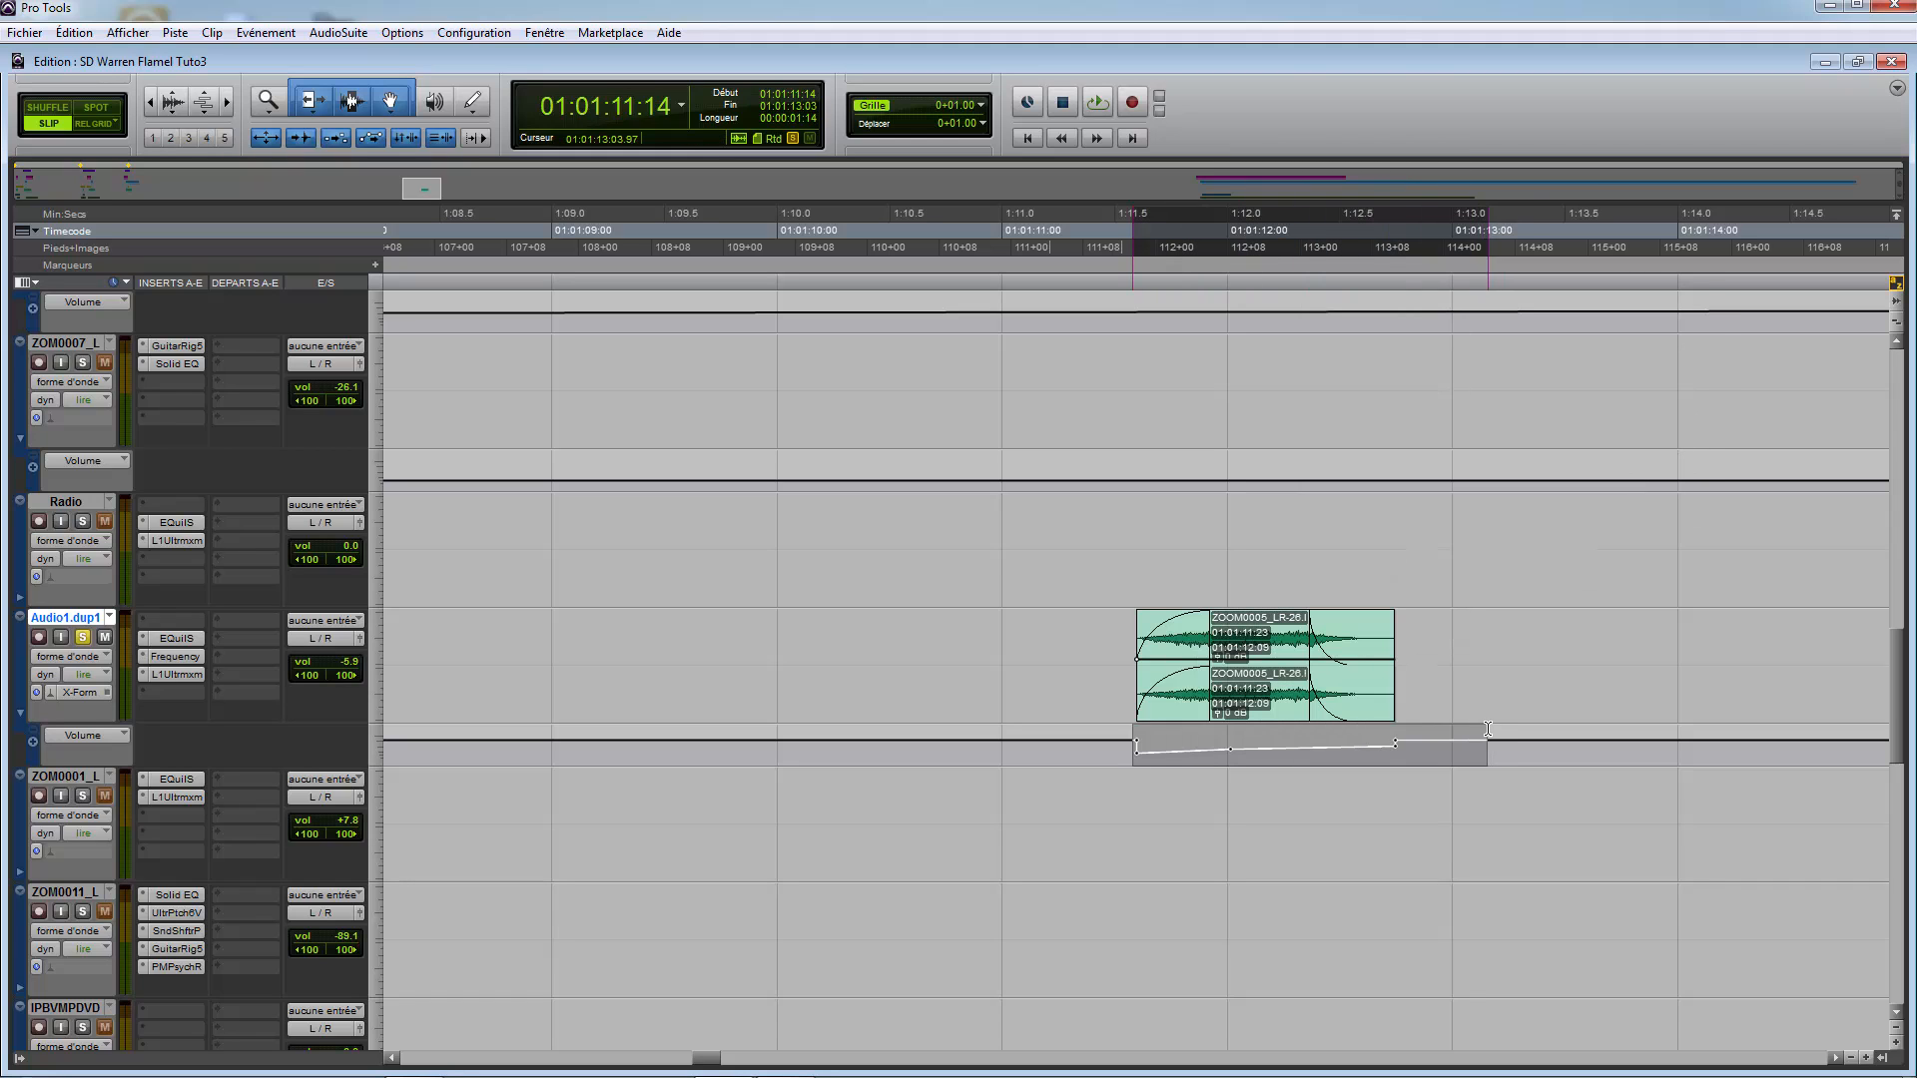
{"action": "left_click_drag", "start_coordinate": [1336, 697], "coordinate": [1909, 687]}
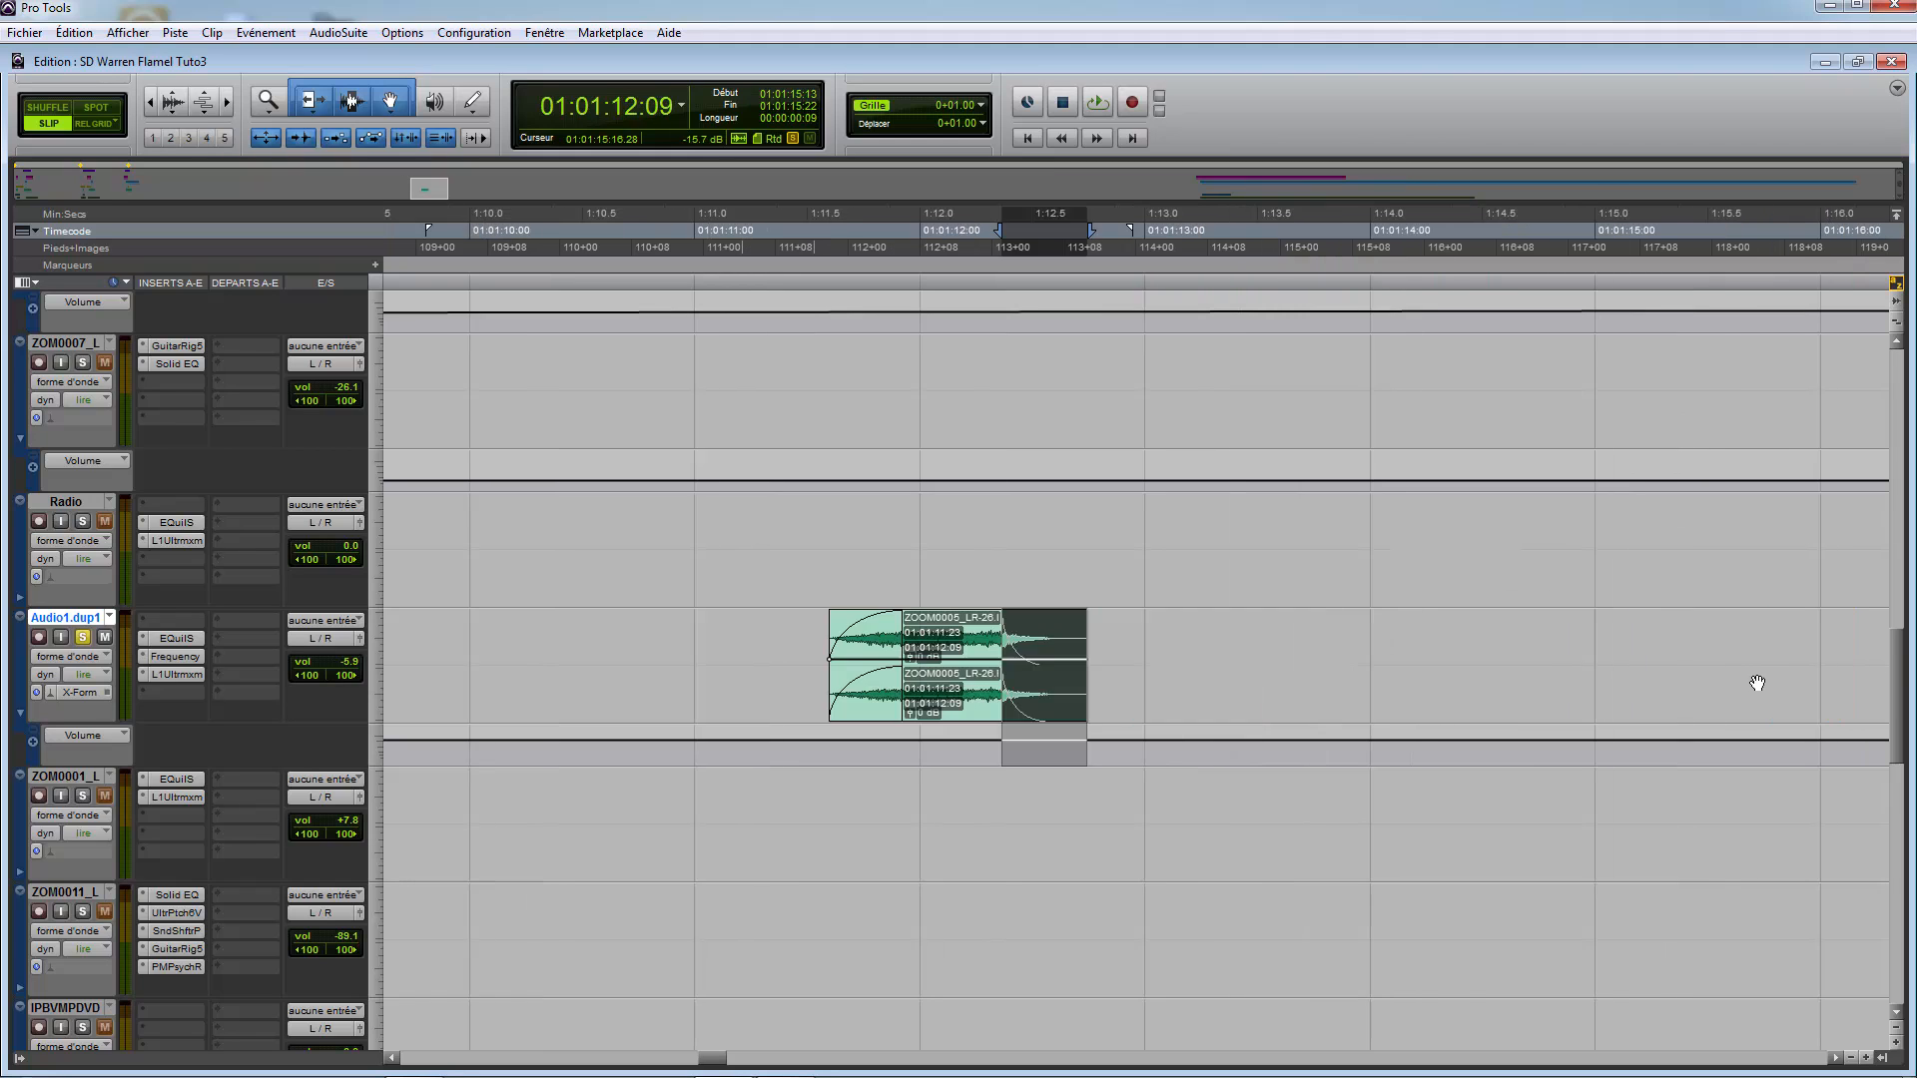
Step: Deactivate the L1 Ultramaximizer, Frequency Shifter and EQ inserts on the Audio1.dup1 track
{"action": "right_click", "coordinate": [173, 674]}
{"action": "left_click", "coordinate": [189, 695]}
{"action": "right_click", "coordinate": [190, 659]}
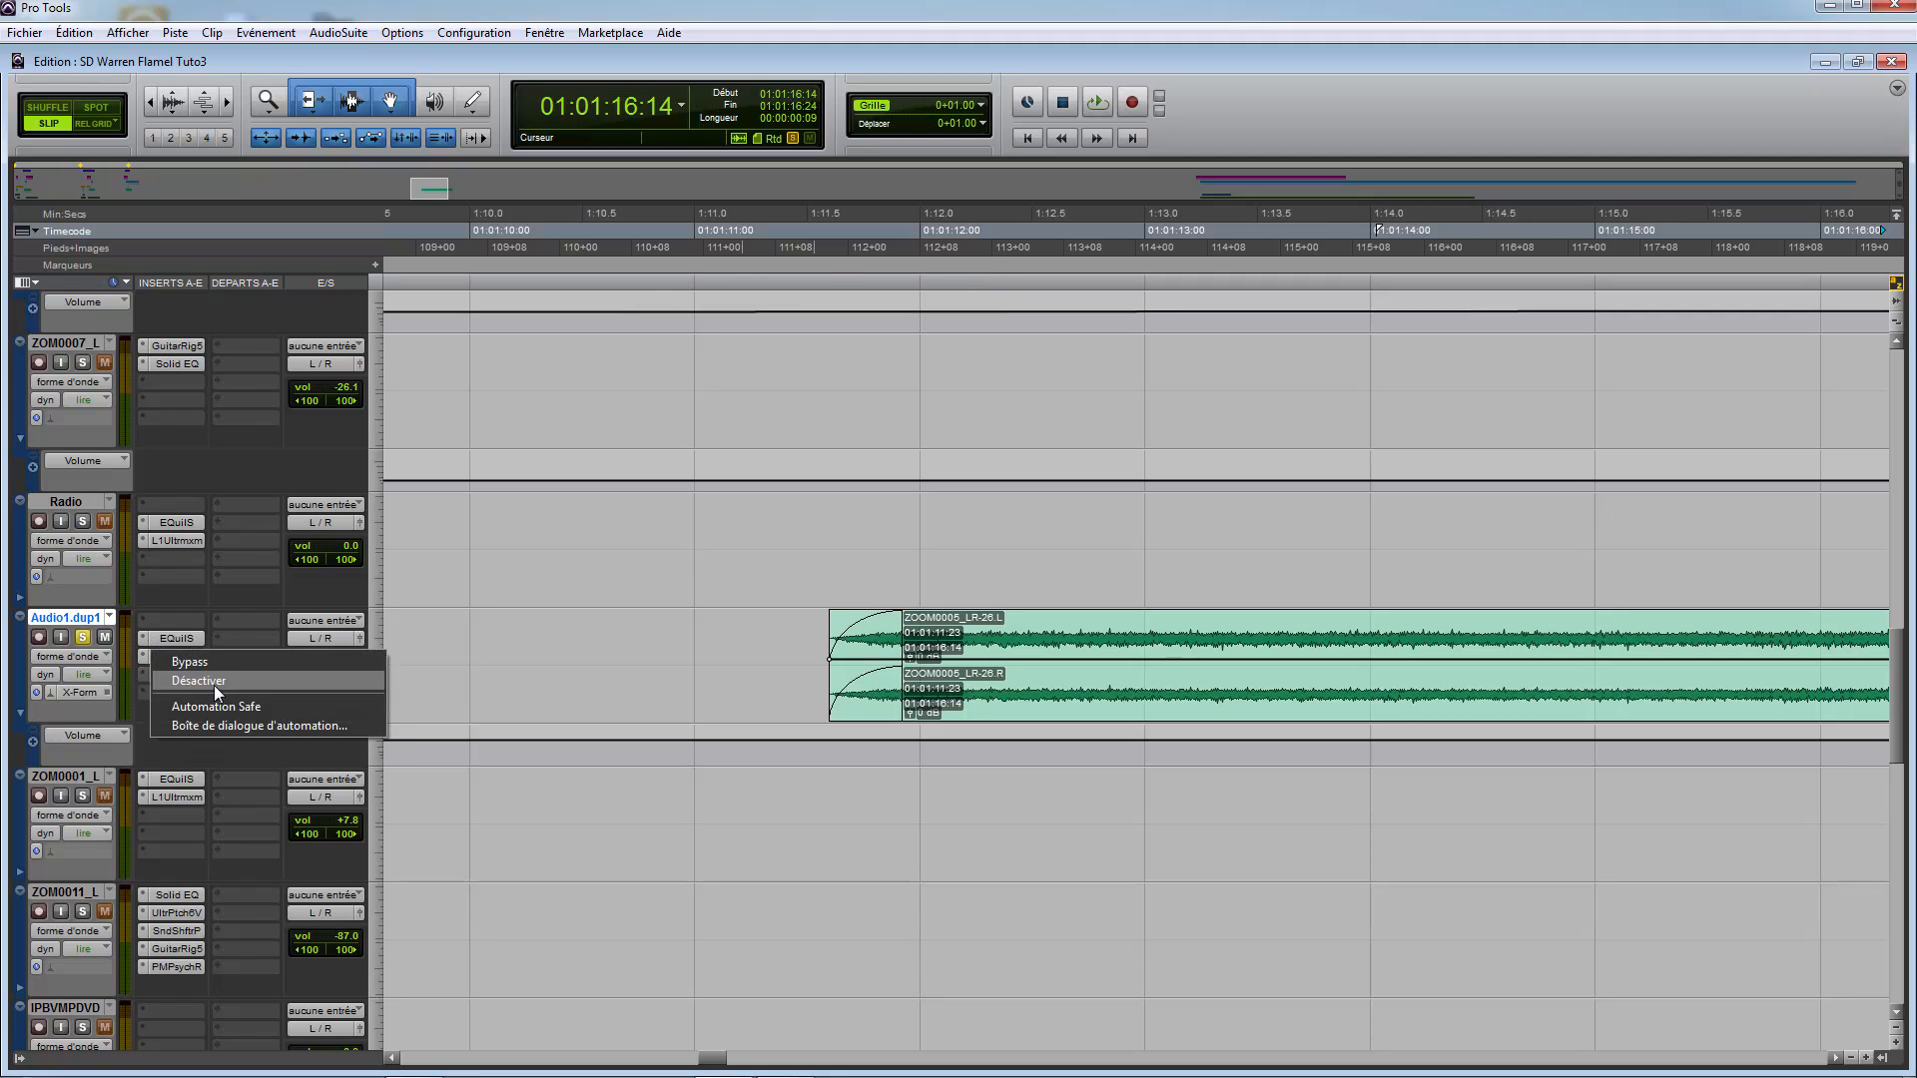
{"action": "left_click", "coordinate": [214, 682]}
{"action": "right_click", "coordinate": [187, 641]}
{"action": "left_click", "coordinate": [242, 663]}
Step: Play the extended raw clip on Audio1.dup1 from 01:01:11:10 and mute the clip
{"action": "left_click", "coordinate": [792, 741]}
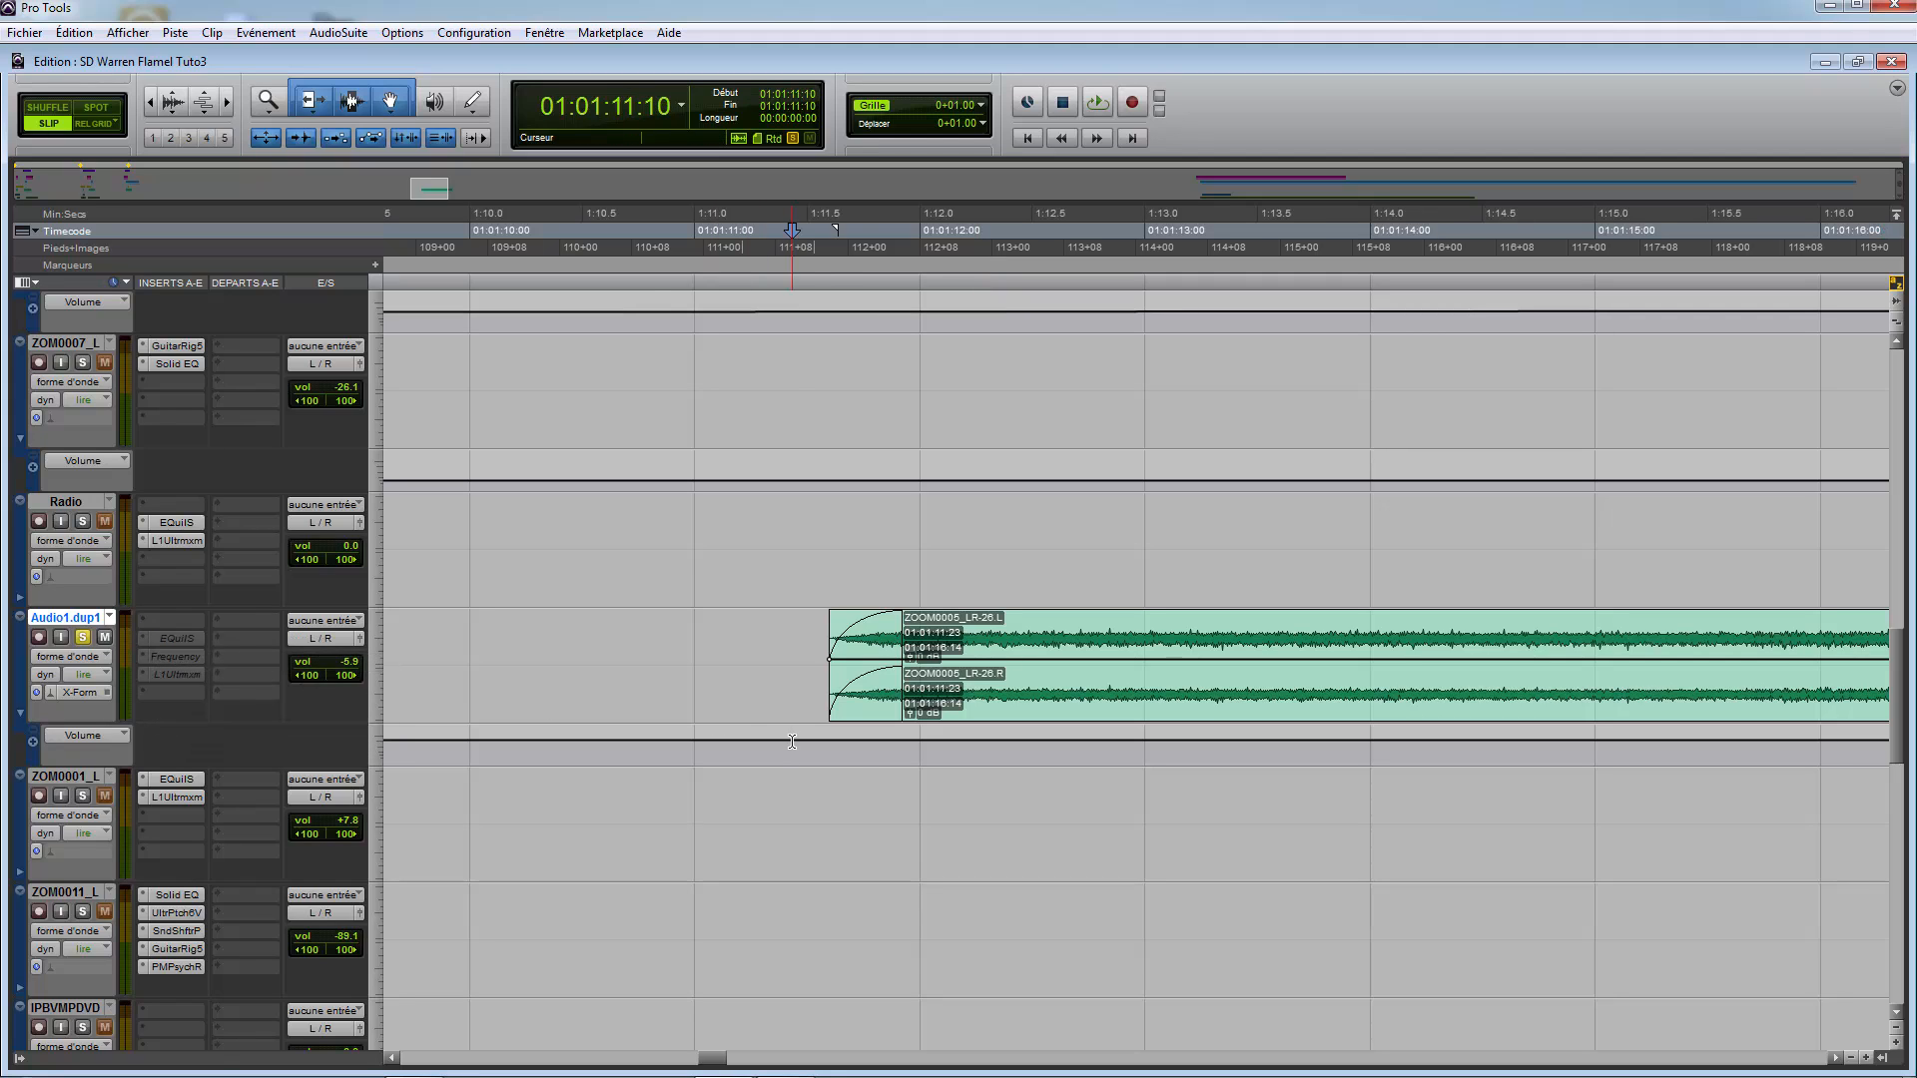
{"action": "key", "text": "space"}
{"action": "key", "text": "ctrl+bracketleft"}
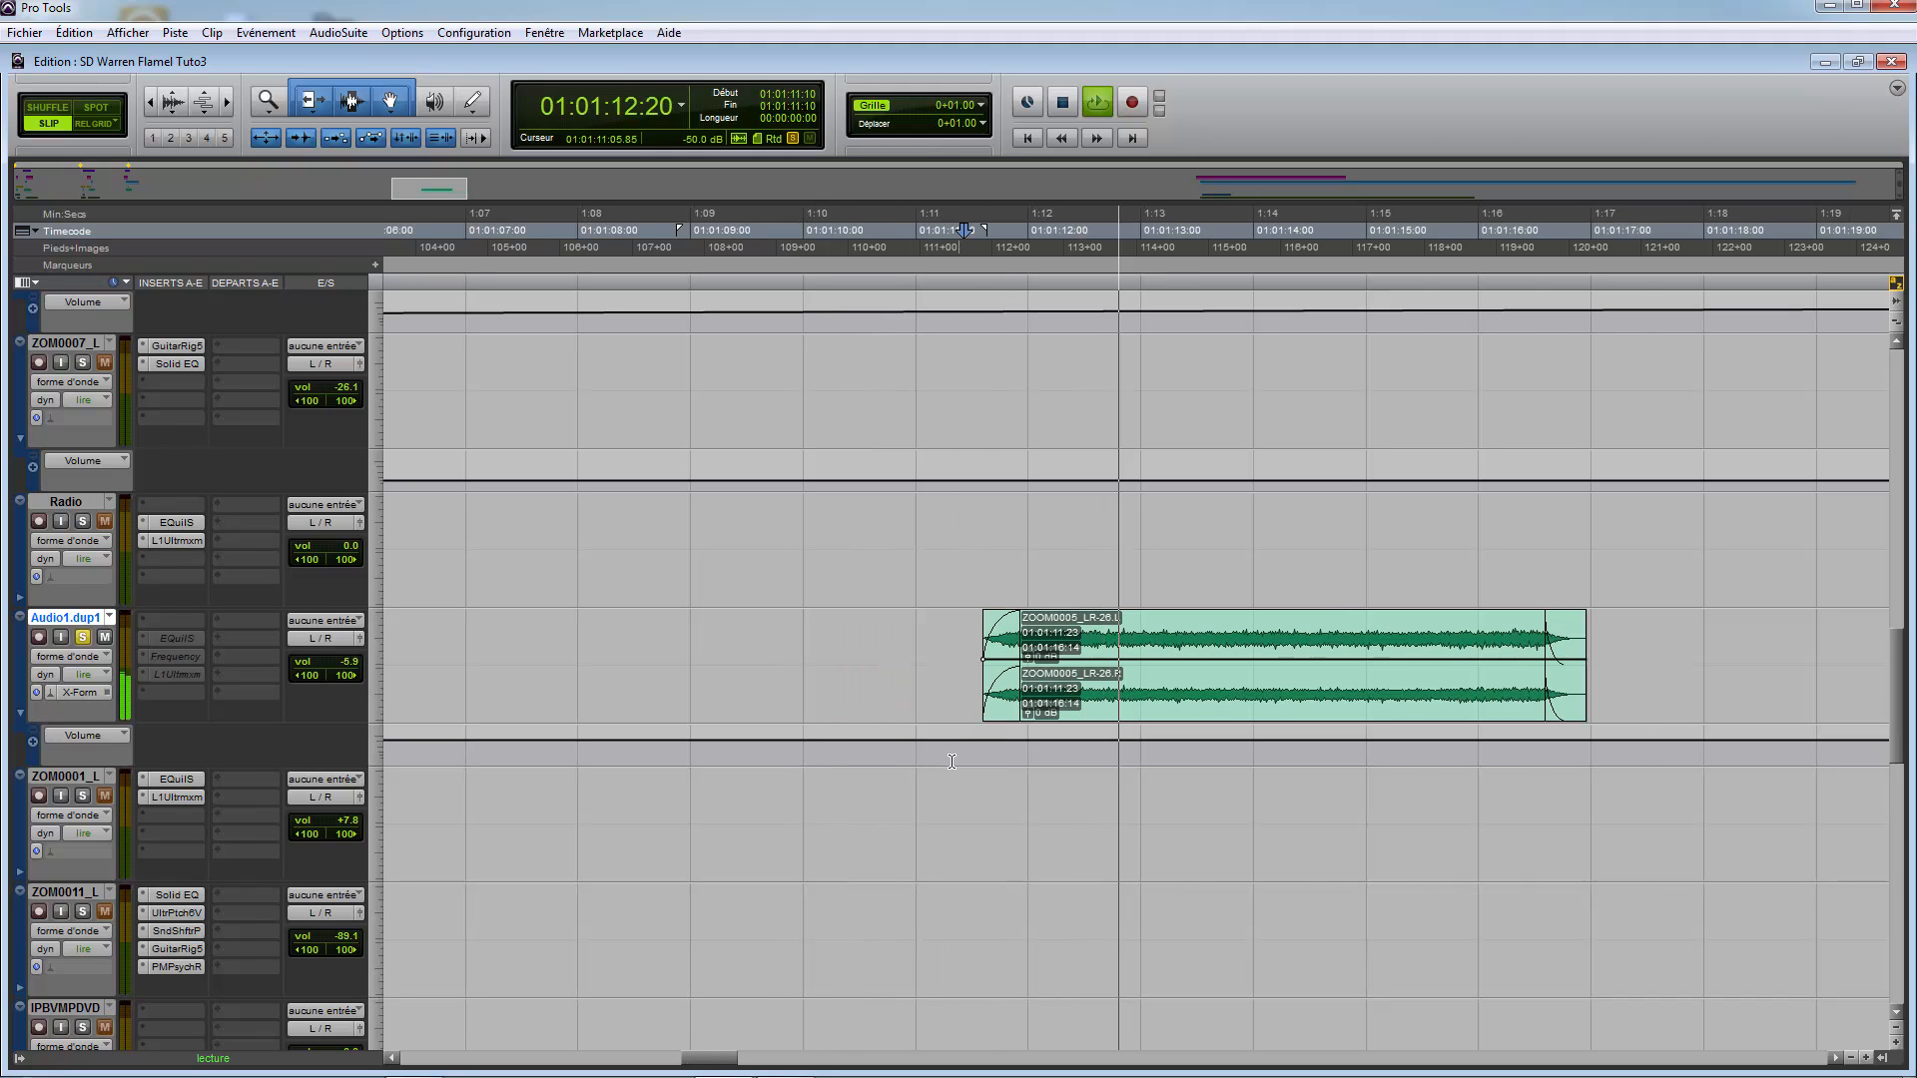
{"action": "key", "text": "ctrl+bracketleft"}
{"action": "key", "text": "space"}
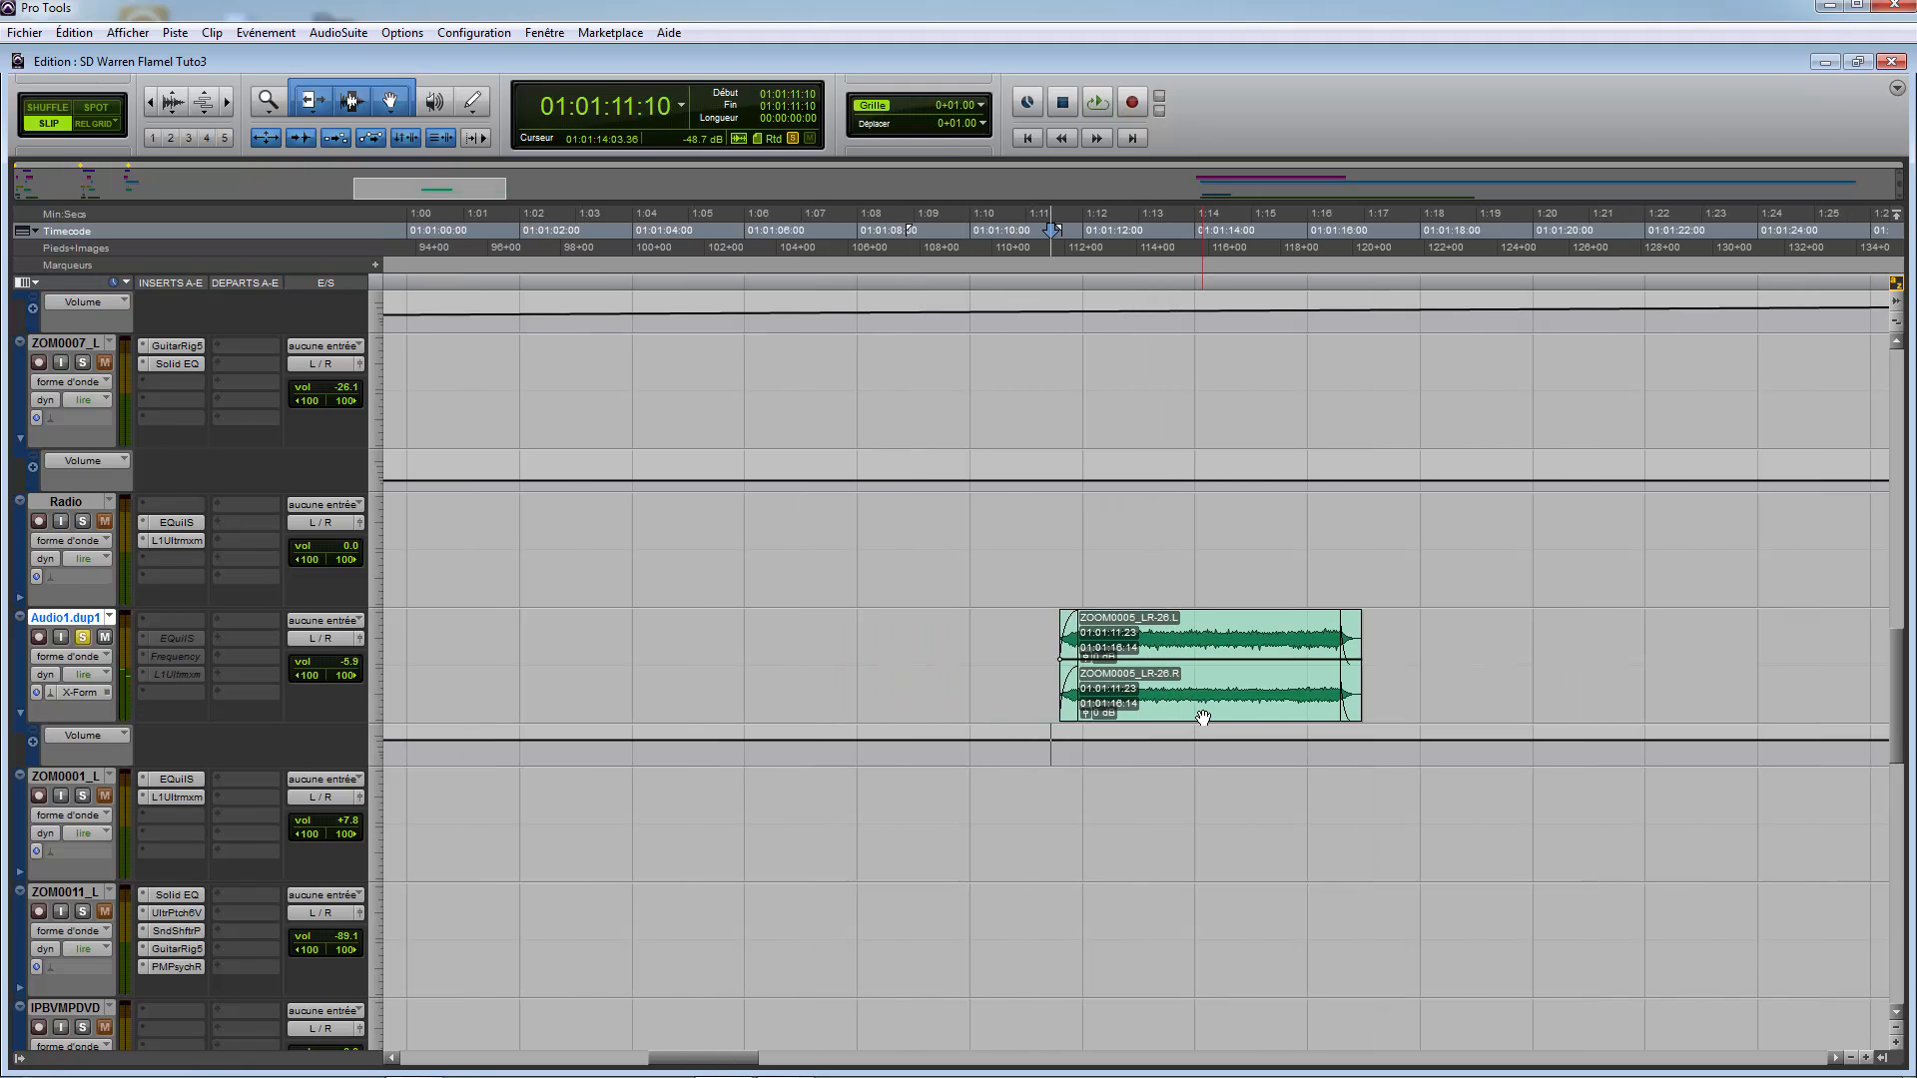
{"action": "right_click", "coordinate": [1205, 716]}
{"action": "left_click", "coordinate": [1265, 570]}
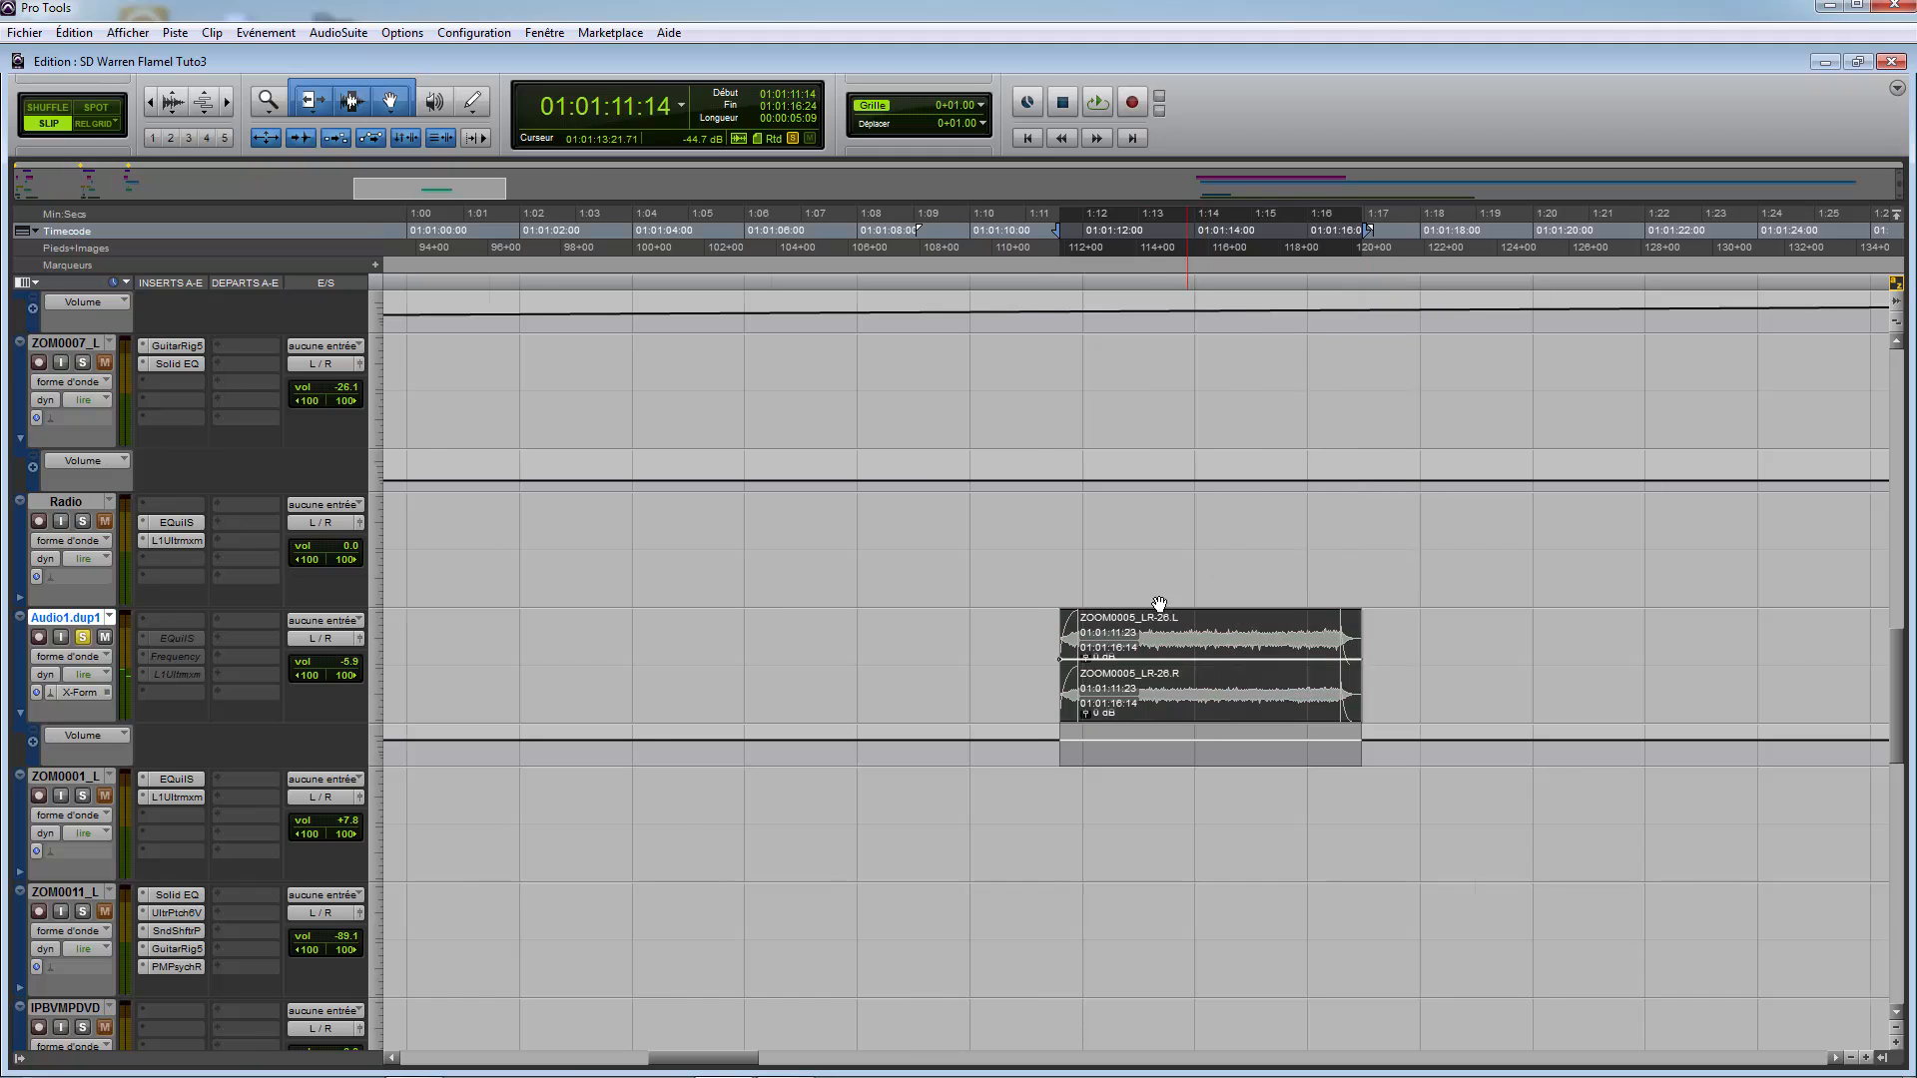
Step: Return to the first spell and play the Audio1.dup1 clips from 01:00:00:08 without their insert effects
{"action": "key", "text": "r"}
{"action": "key", "text": "r"}
{"action": "key", "text": "r"}
{"action": "key", "text": "r"}
{"action": "left_click", "coordinate": [453, 774]}
{"action": "key", "text": "t"}
{"action": "key", "text": "t"}
{"action": "key", "text": "t"}
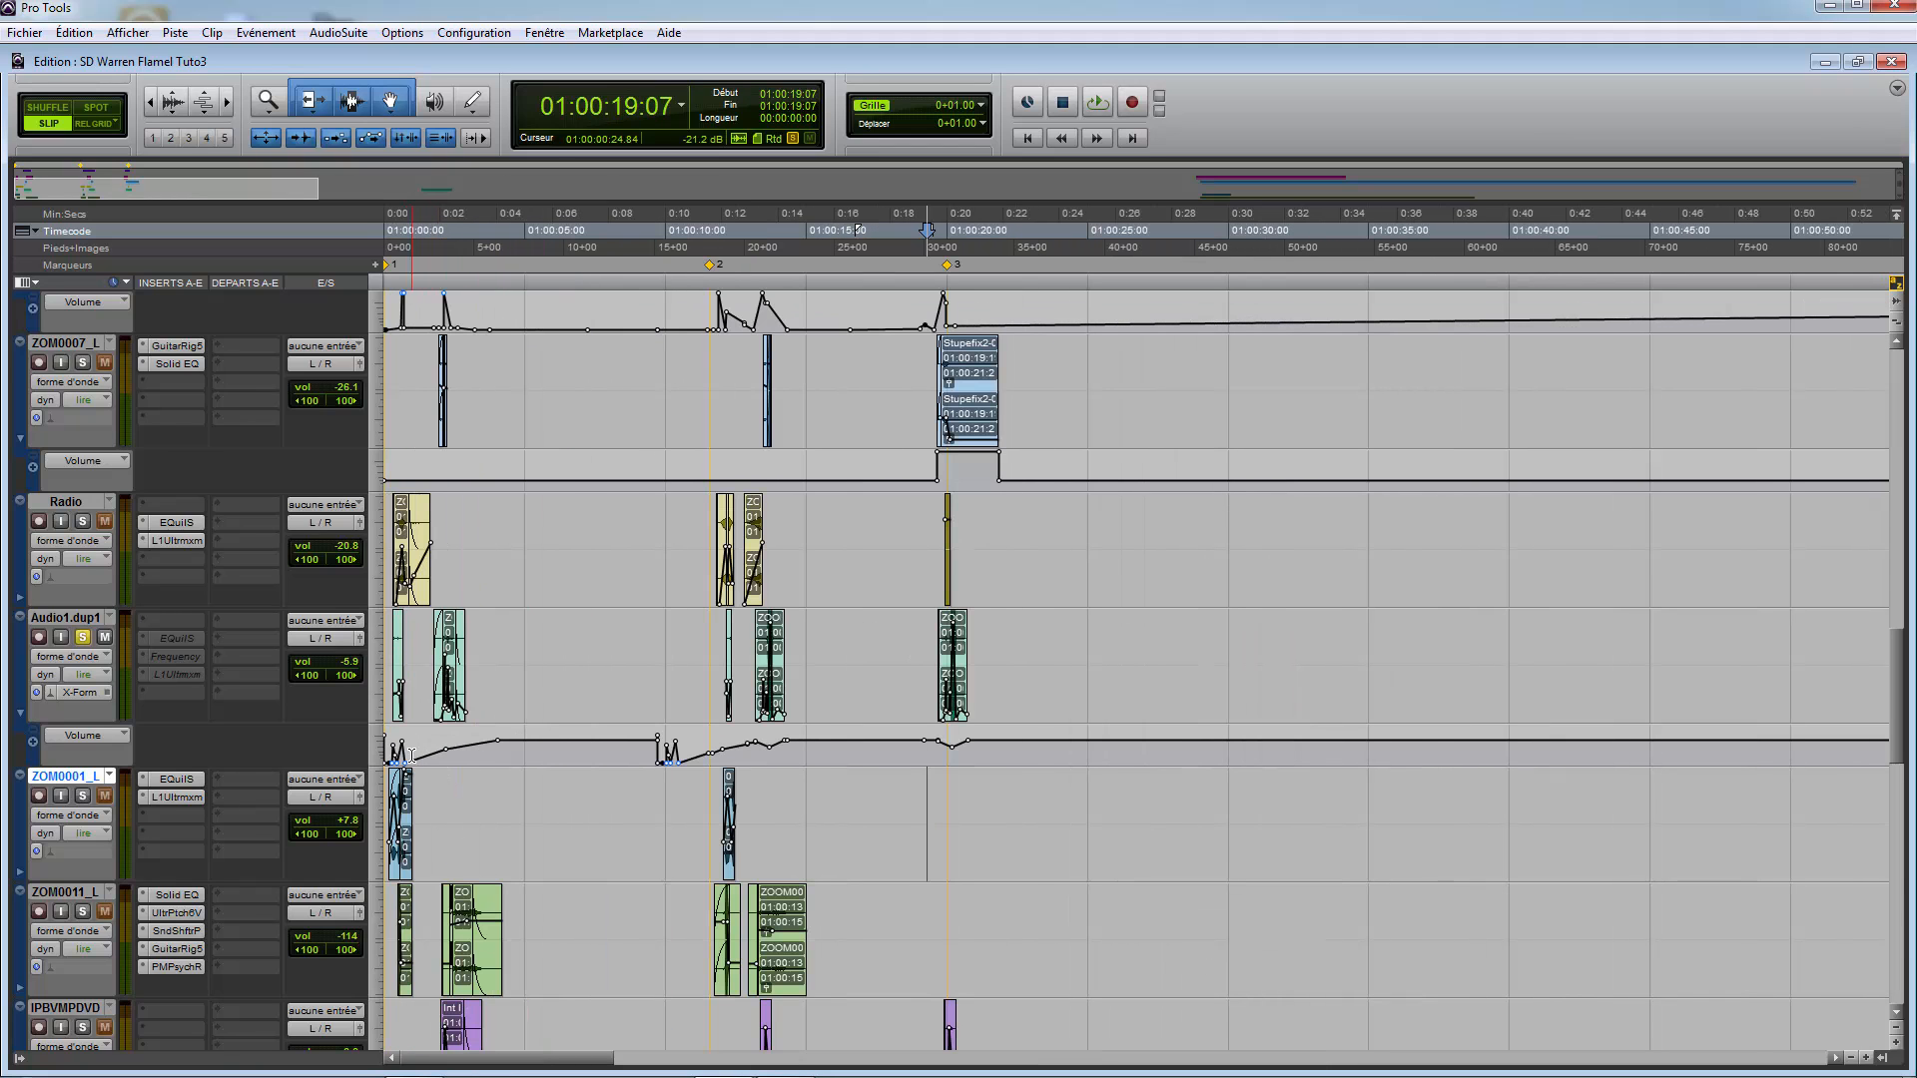
{"action": "left_click", "coordinate": [394, 759]}
{"action": "key", "text": "t"}
{"action": "key", "text": "t"}
{"action": "key", "text": "t"}
{"action": "key", "text": "t"}
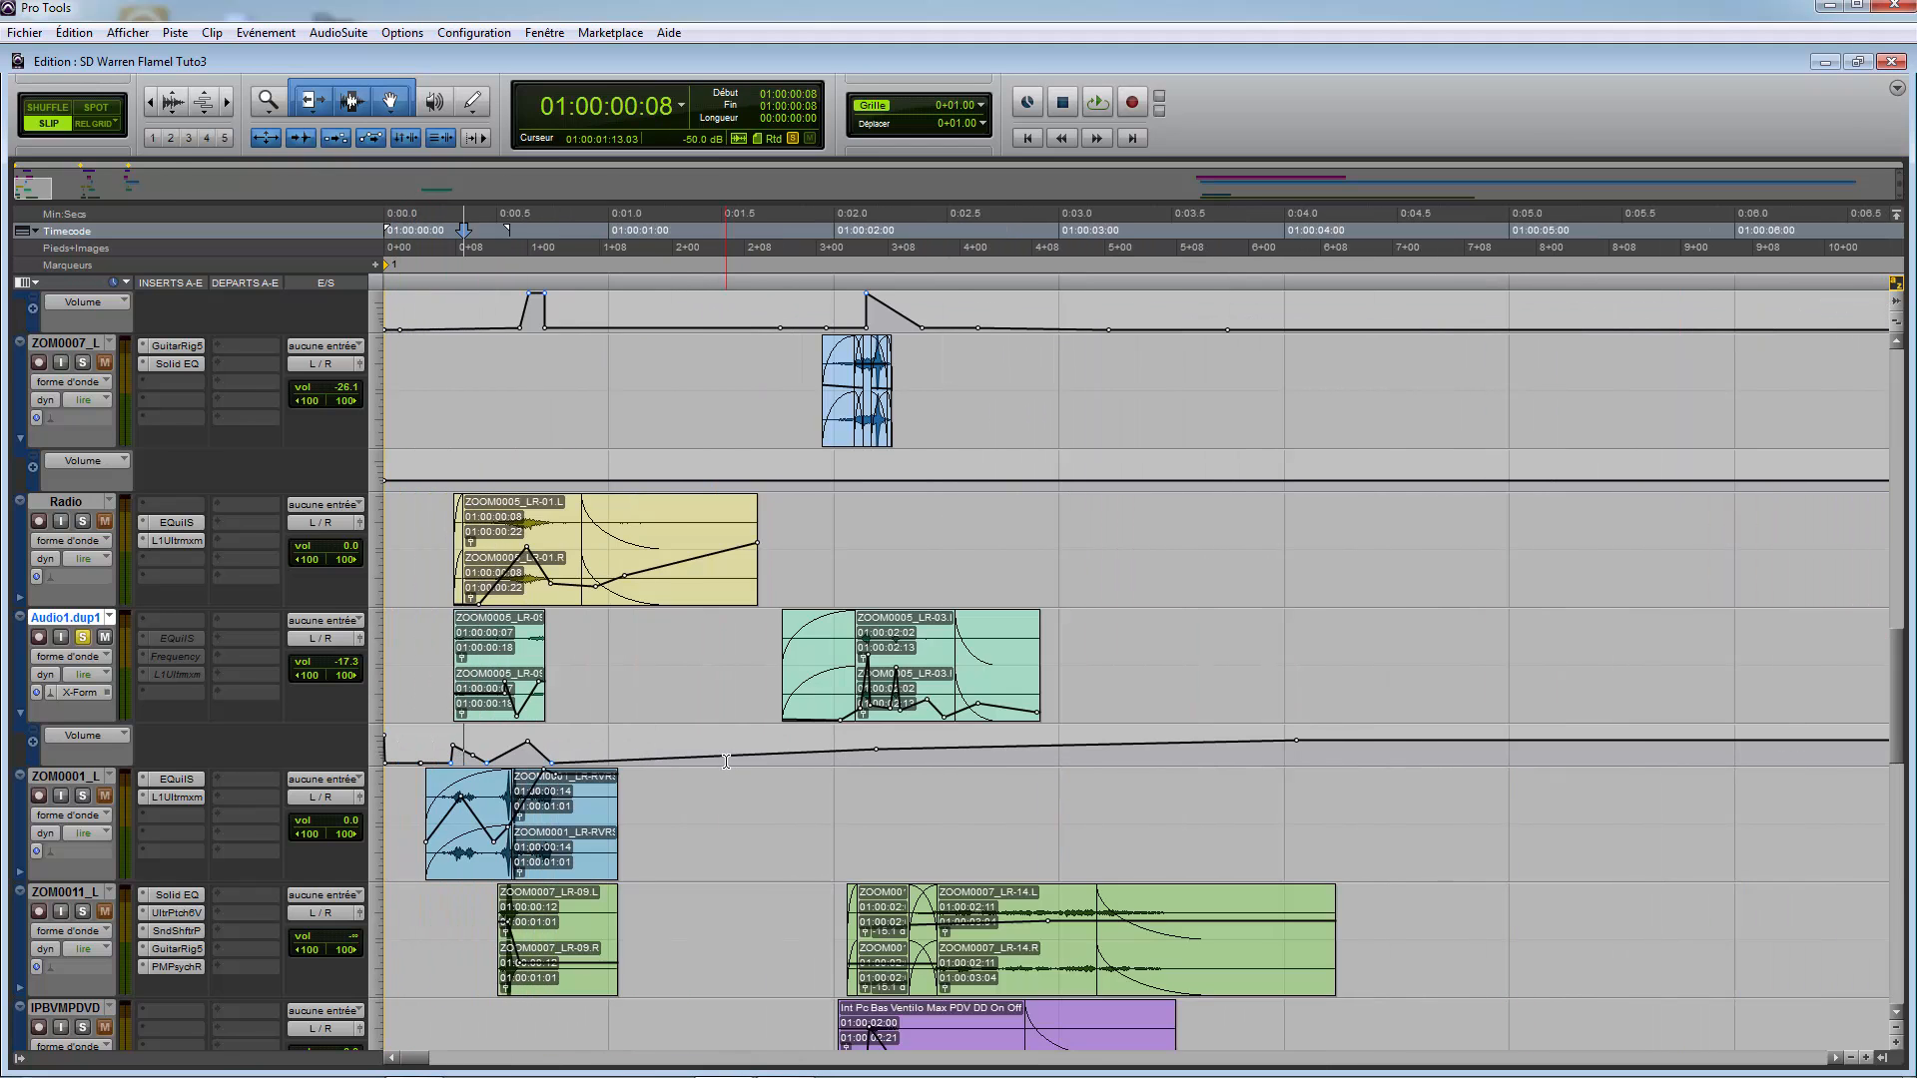
{"action": "key", "text": "space"}
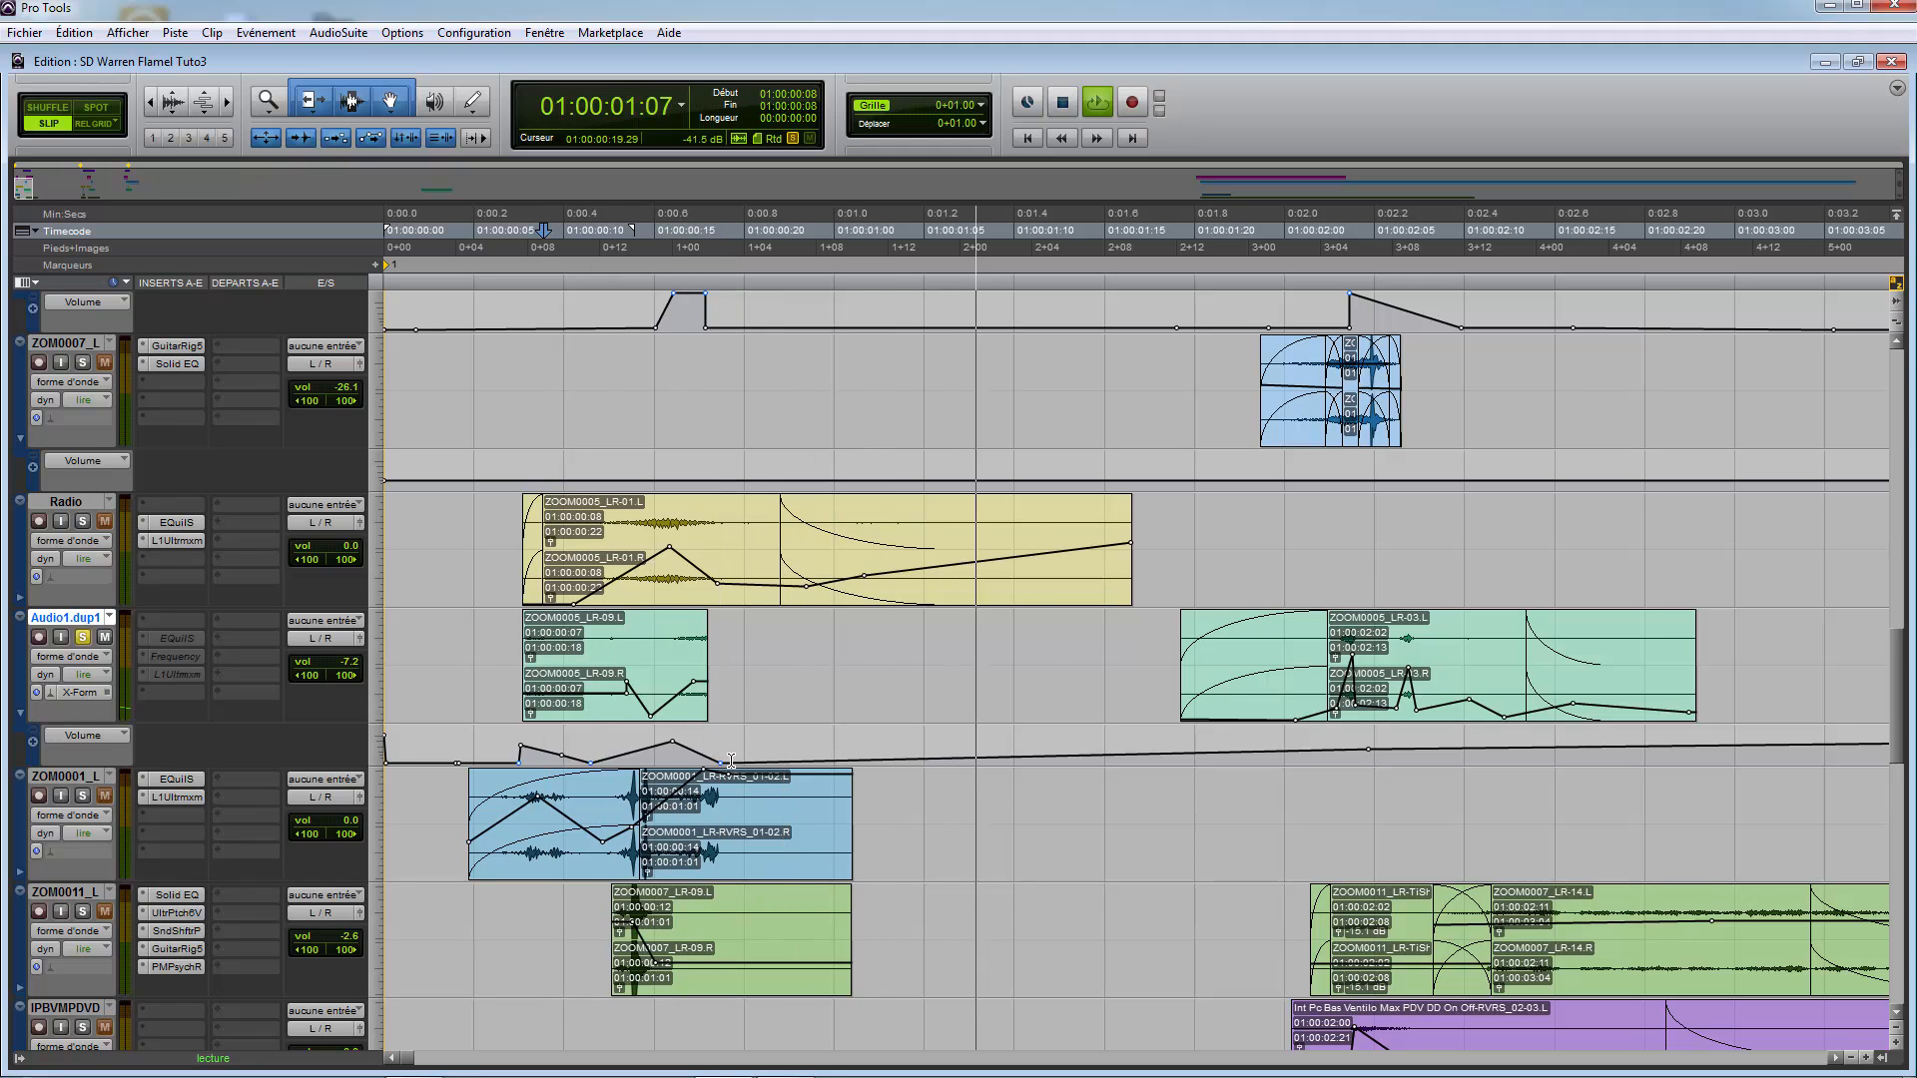
{"action": "key", "text": "space"}
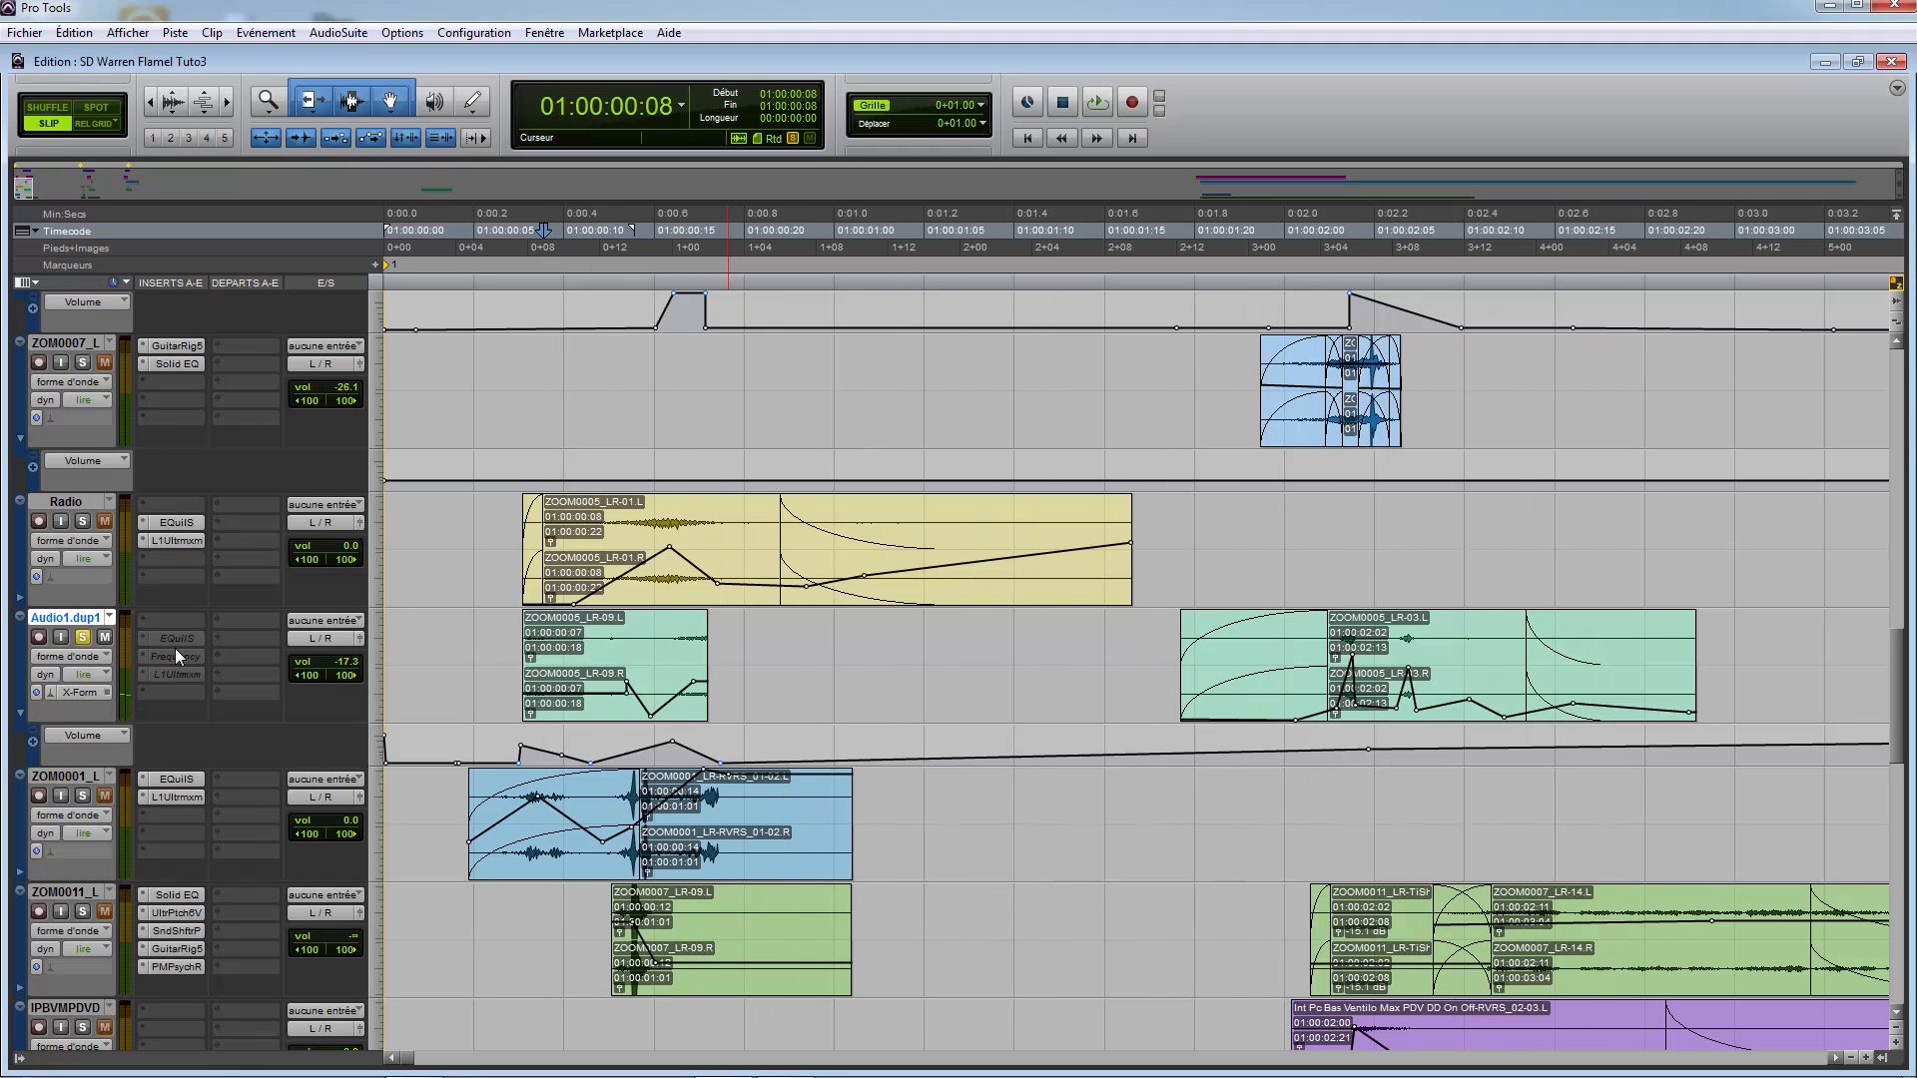
Step: Reactivate the EQ and Frequency Shifter inserts on Audio1.dup1 and view the Frequency Shifter's settings
{"action": "right_click", "coordinate": [176, 651]}
{"action": "left_click", "coordinate": [207, 661]}
{"action": "right_click", "coordinate": [206, 674]}
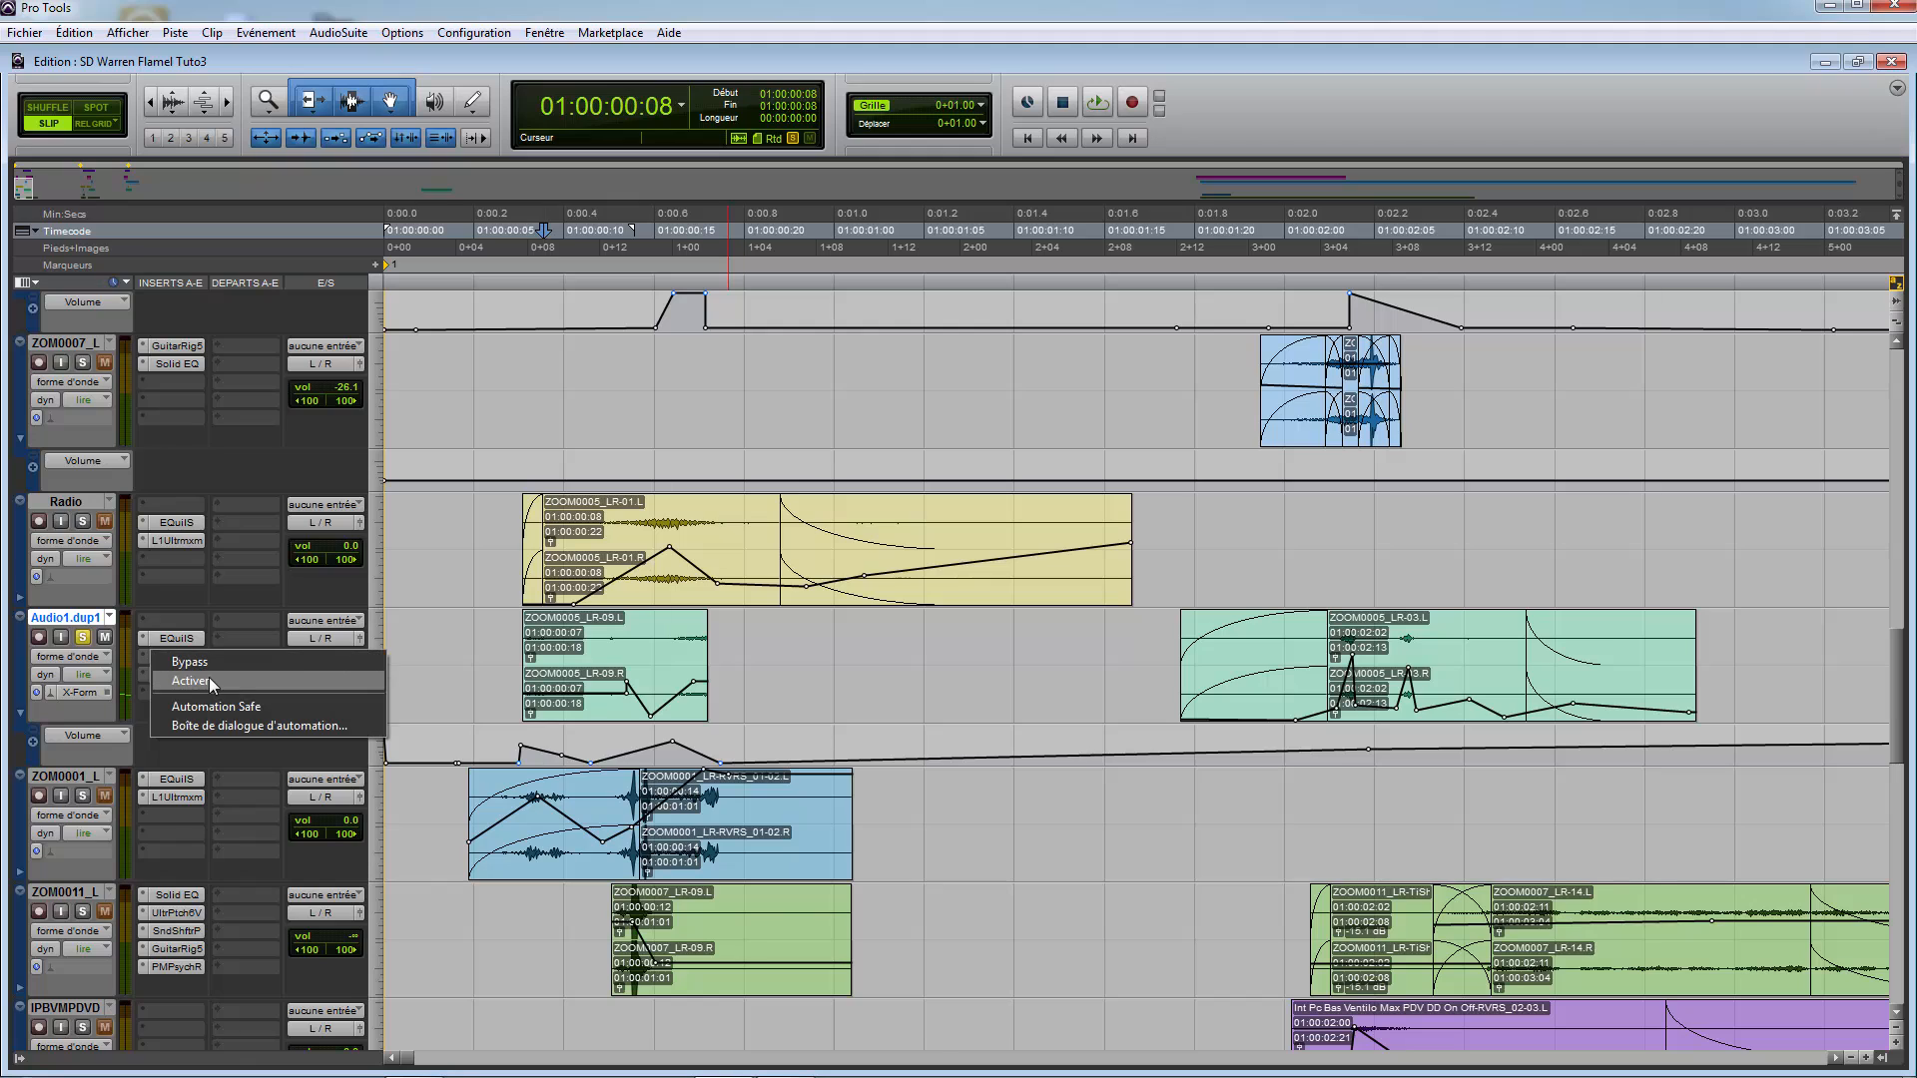
{"action": "left_click", "coordinate": [207, 677]}
{"action": "left_click", "coordinate": [178, 657]}
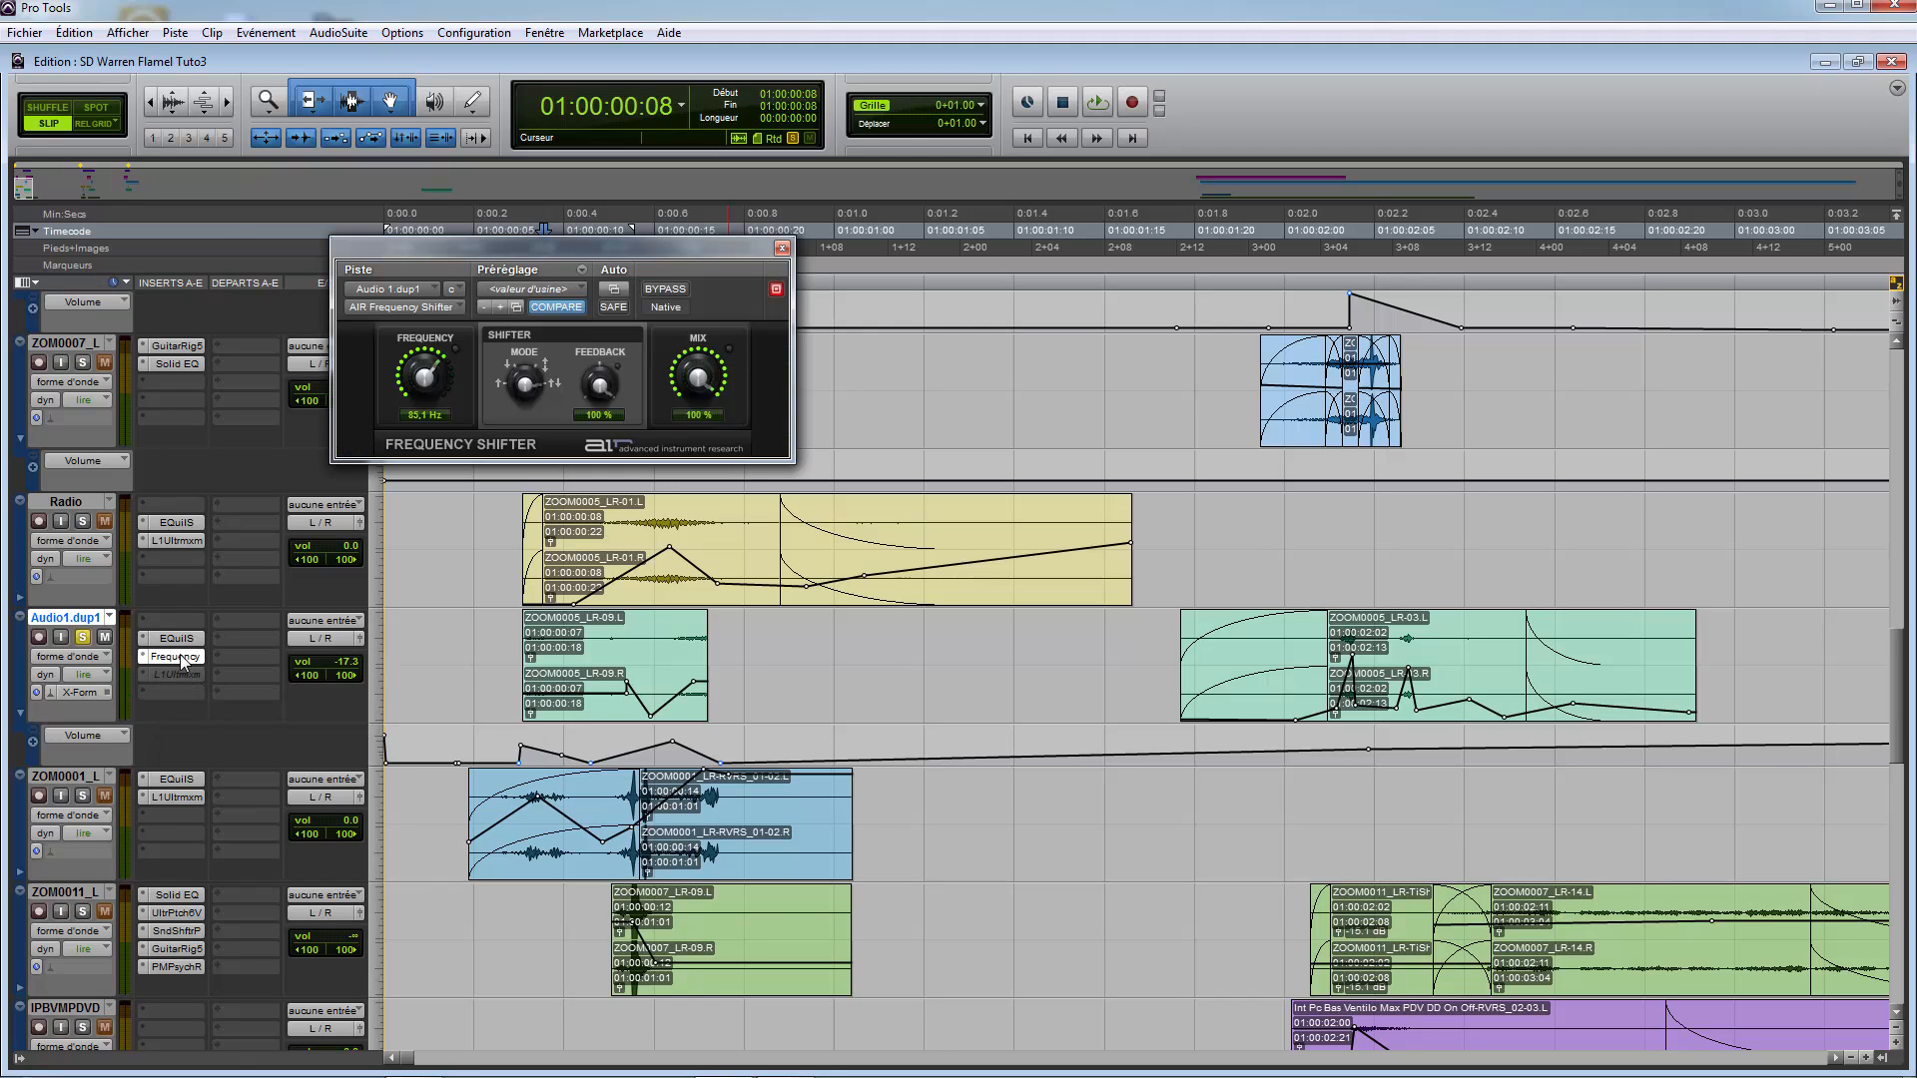
{"action": "left_click", "coordinate": [782, 248]}
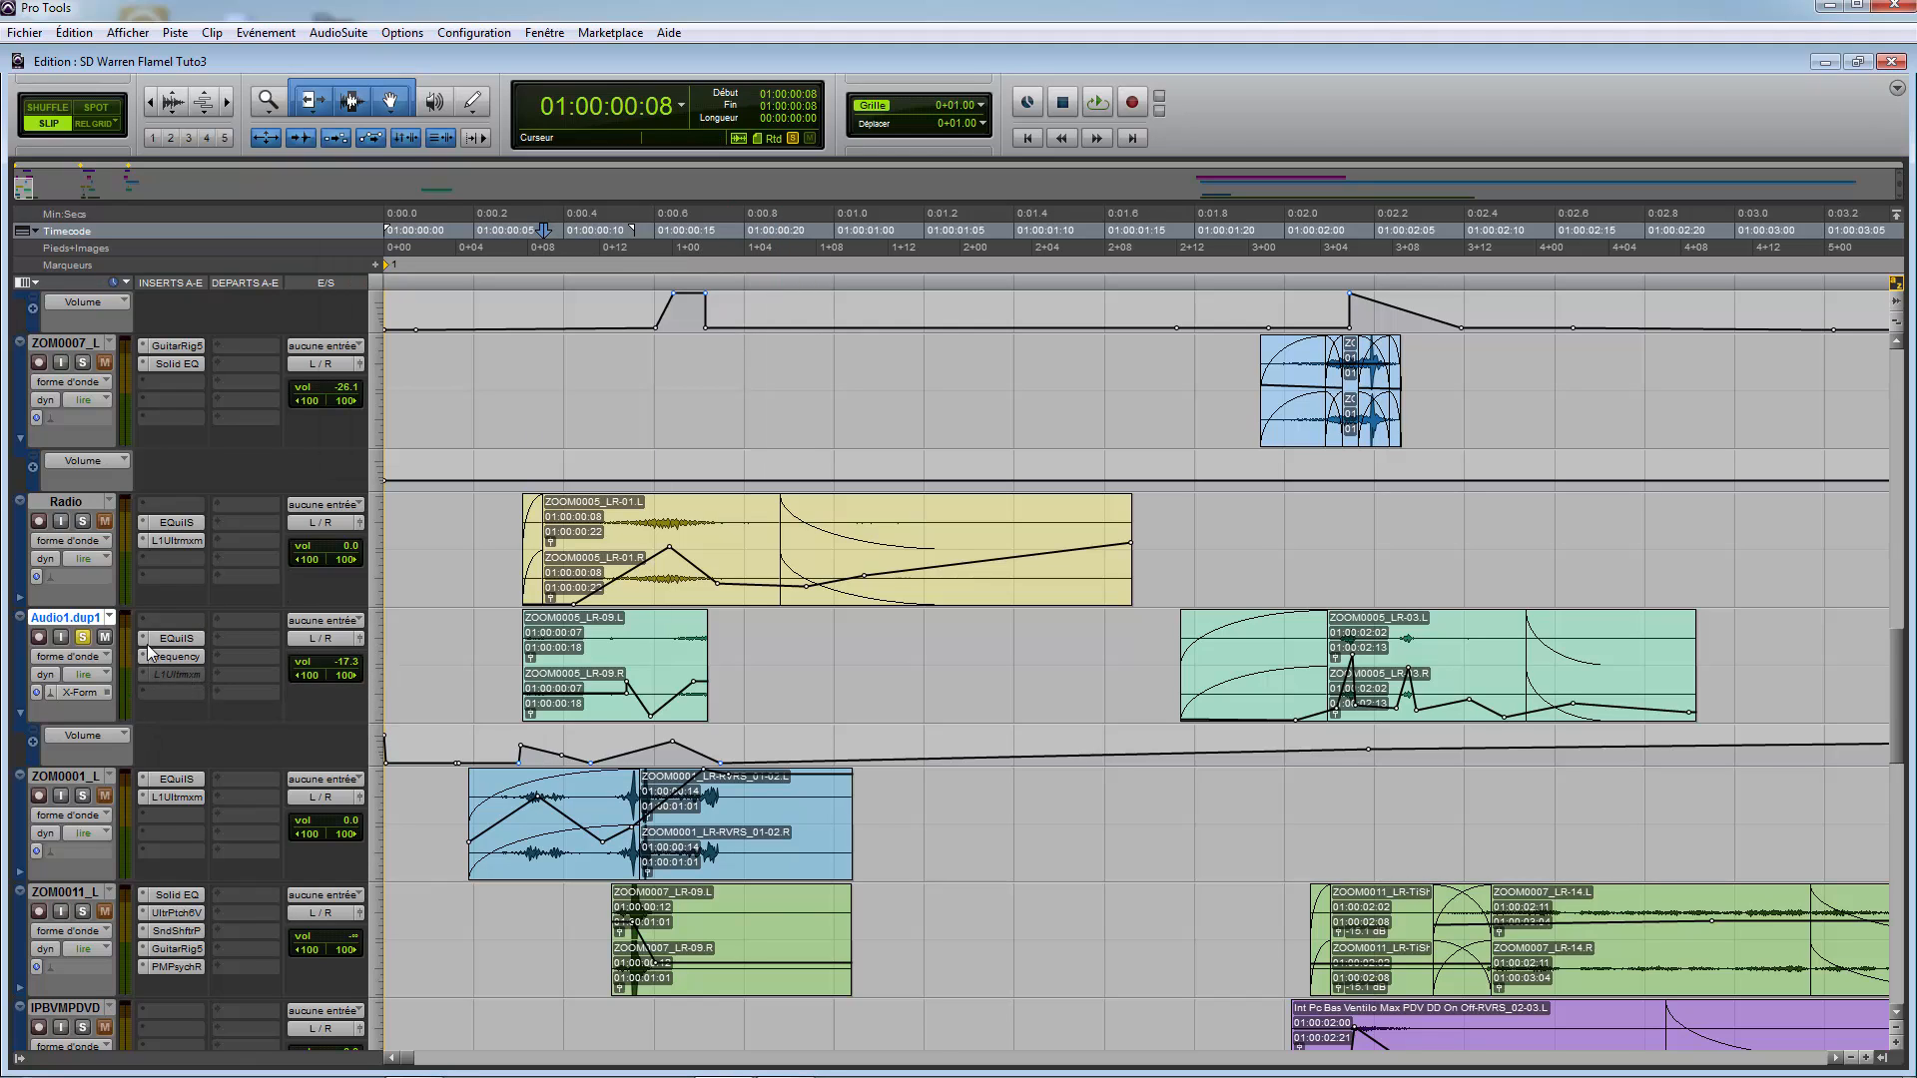
Step: Reactivate the L1 Ultramaximizer insert on Audio1.dup1 and play the track from 01:00:00:08 with its effects
{"action": "right_click", "coordinate": [166, 672]}
{"action": "left_click", "coordinate": [187, 699]}
{"action": "key", "text": "space"}
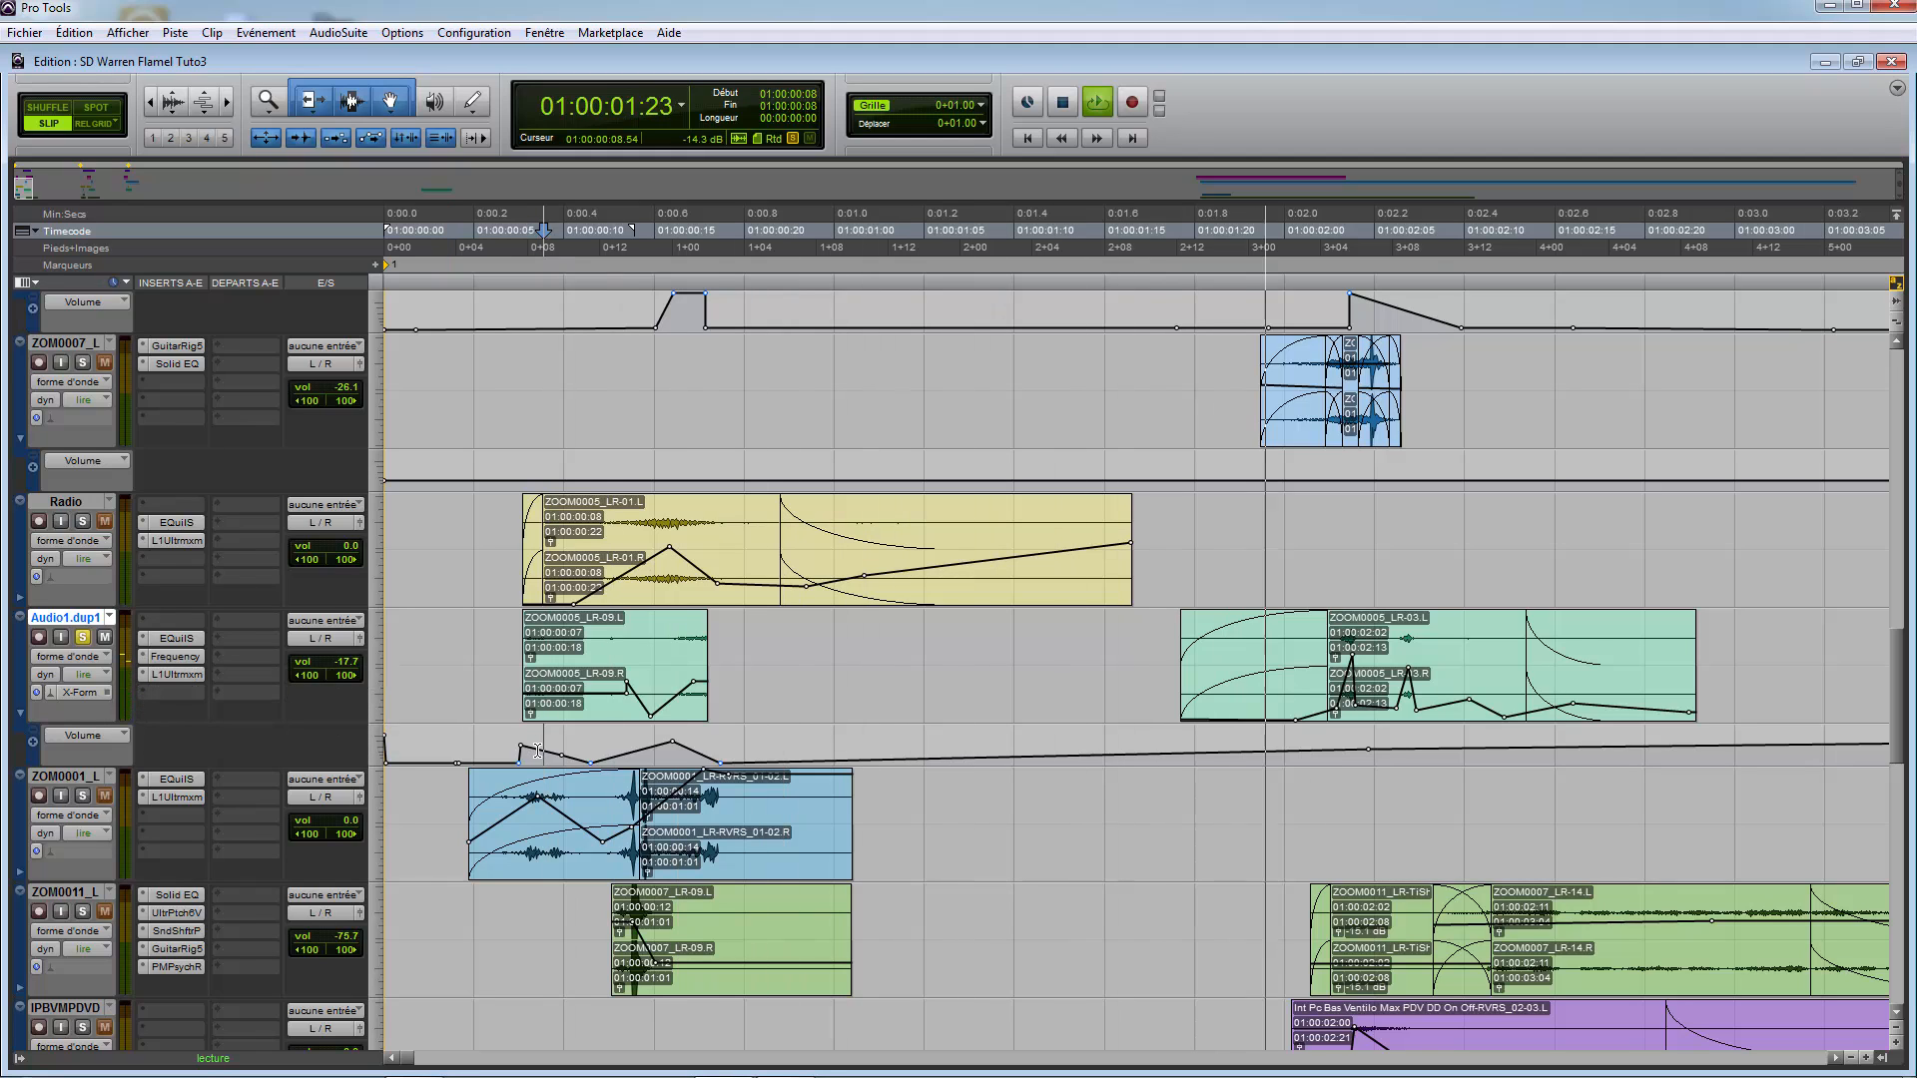
{"action": "key", "text": "space"}
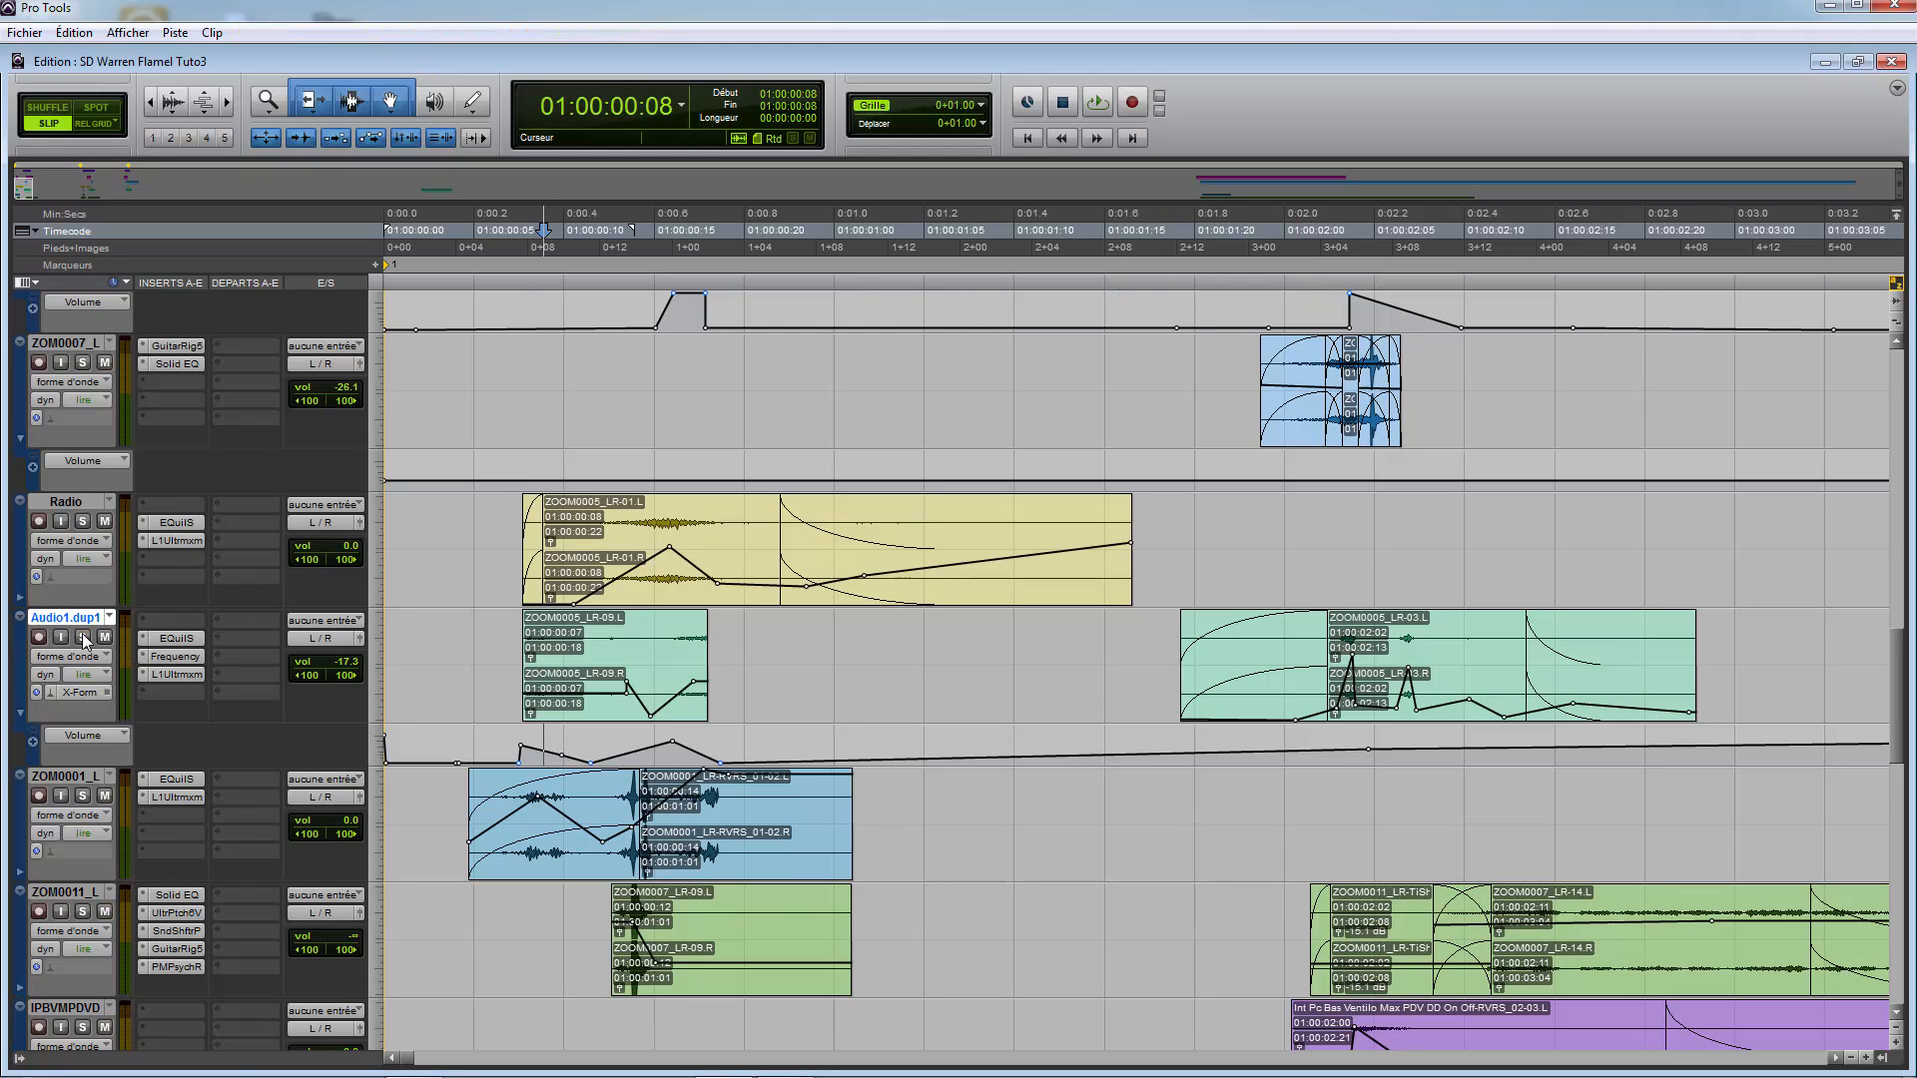
Step: Solo the ZOM0001_L track instead of Audio1.dup1 and play its first clips from 01:00:00:01
{"action": "left_click", "coordinate": [416, 812]}
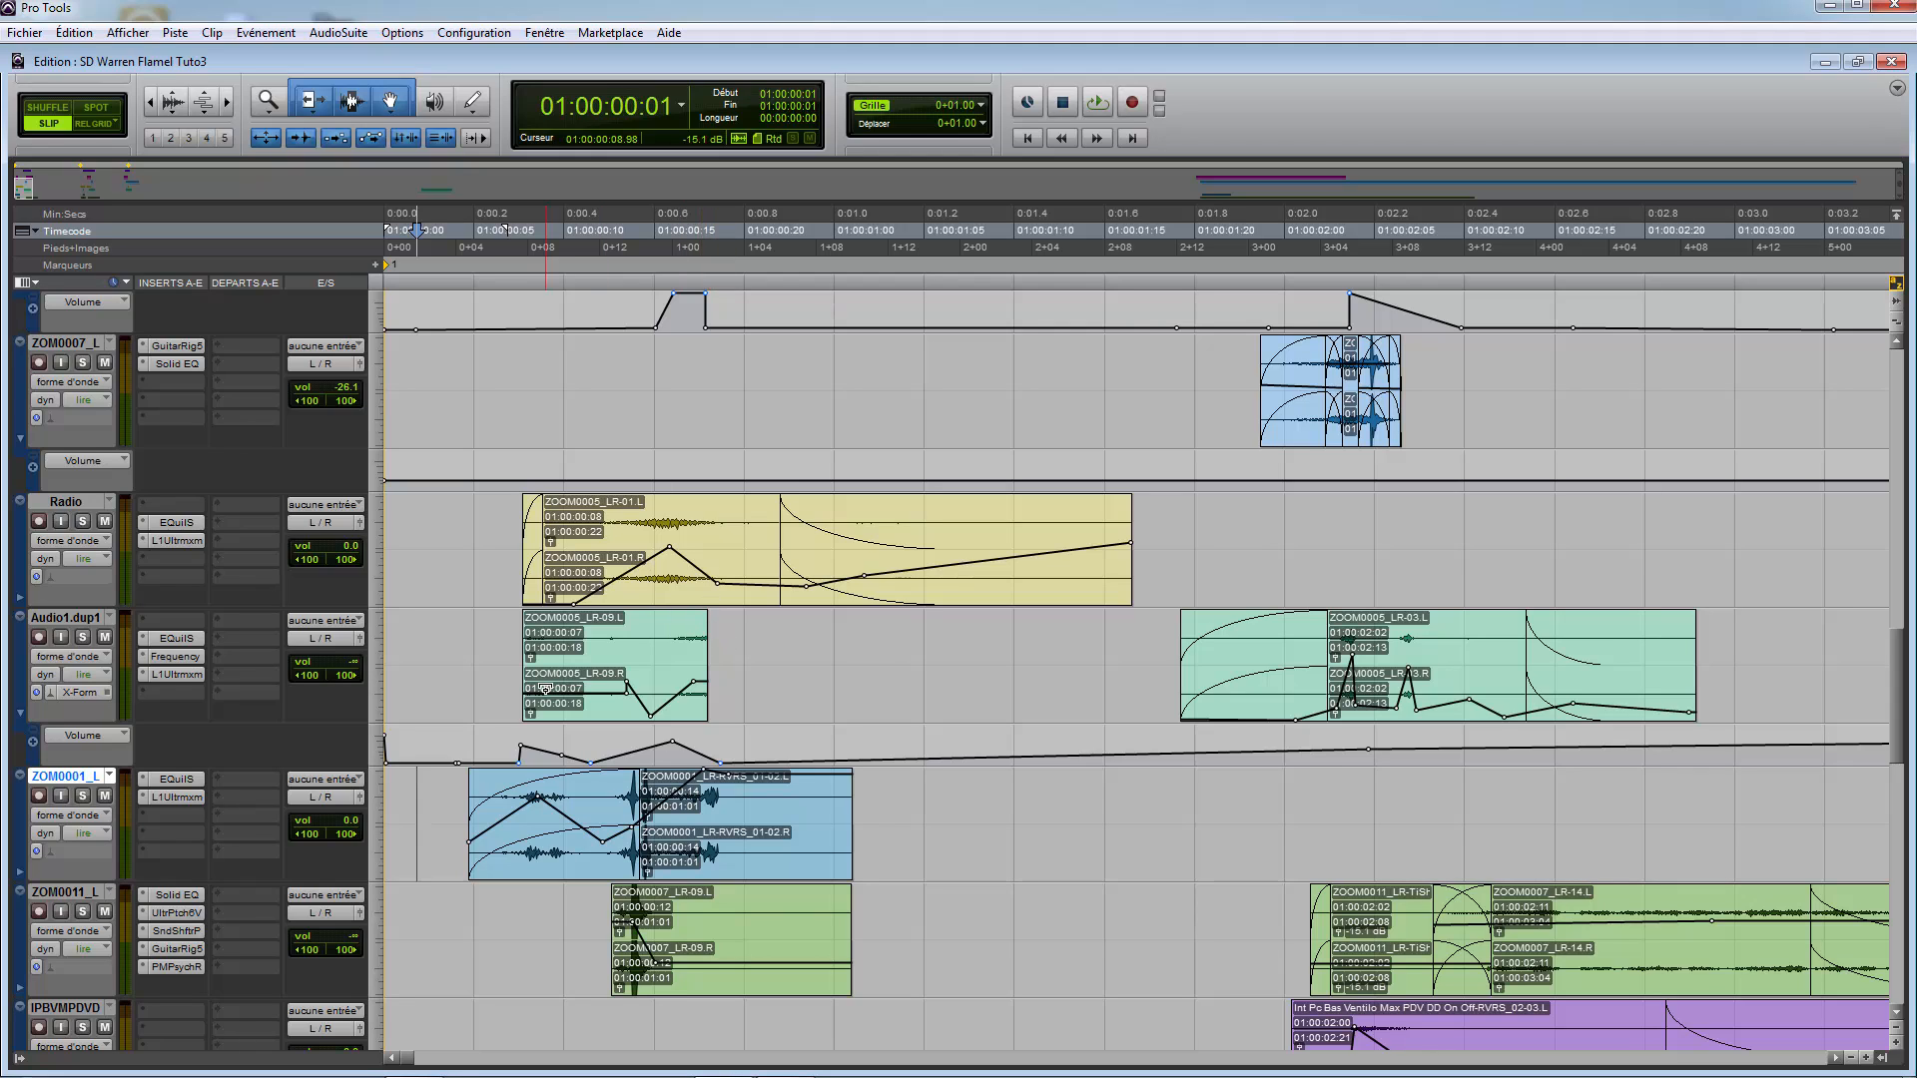
{"action": "left_click", "coordinate": [82, 796]}
{"action": "key", "text": "space"}
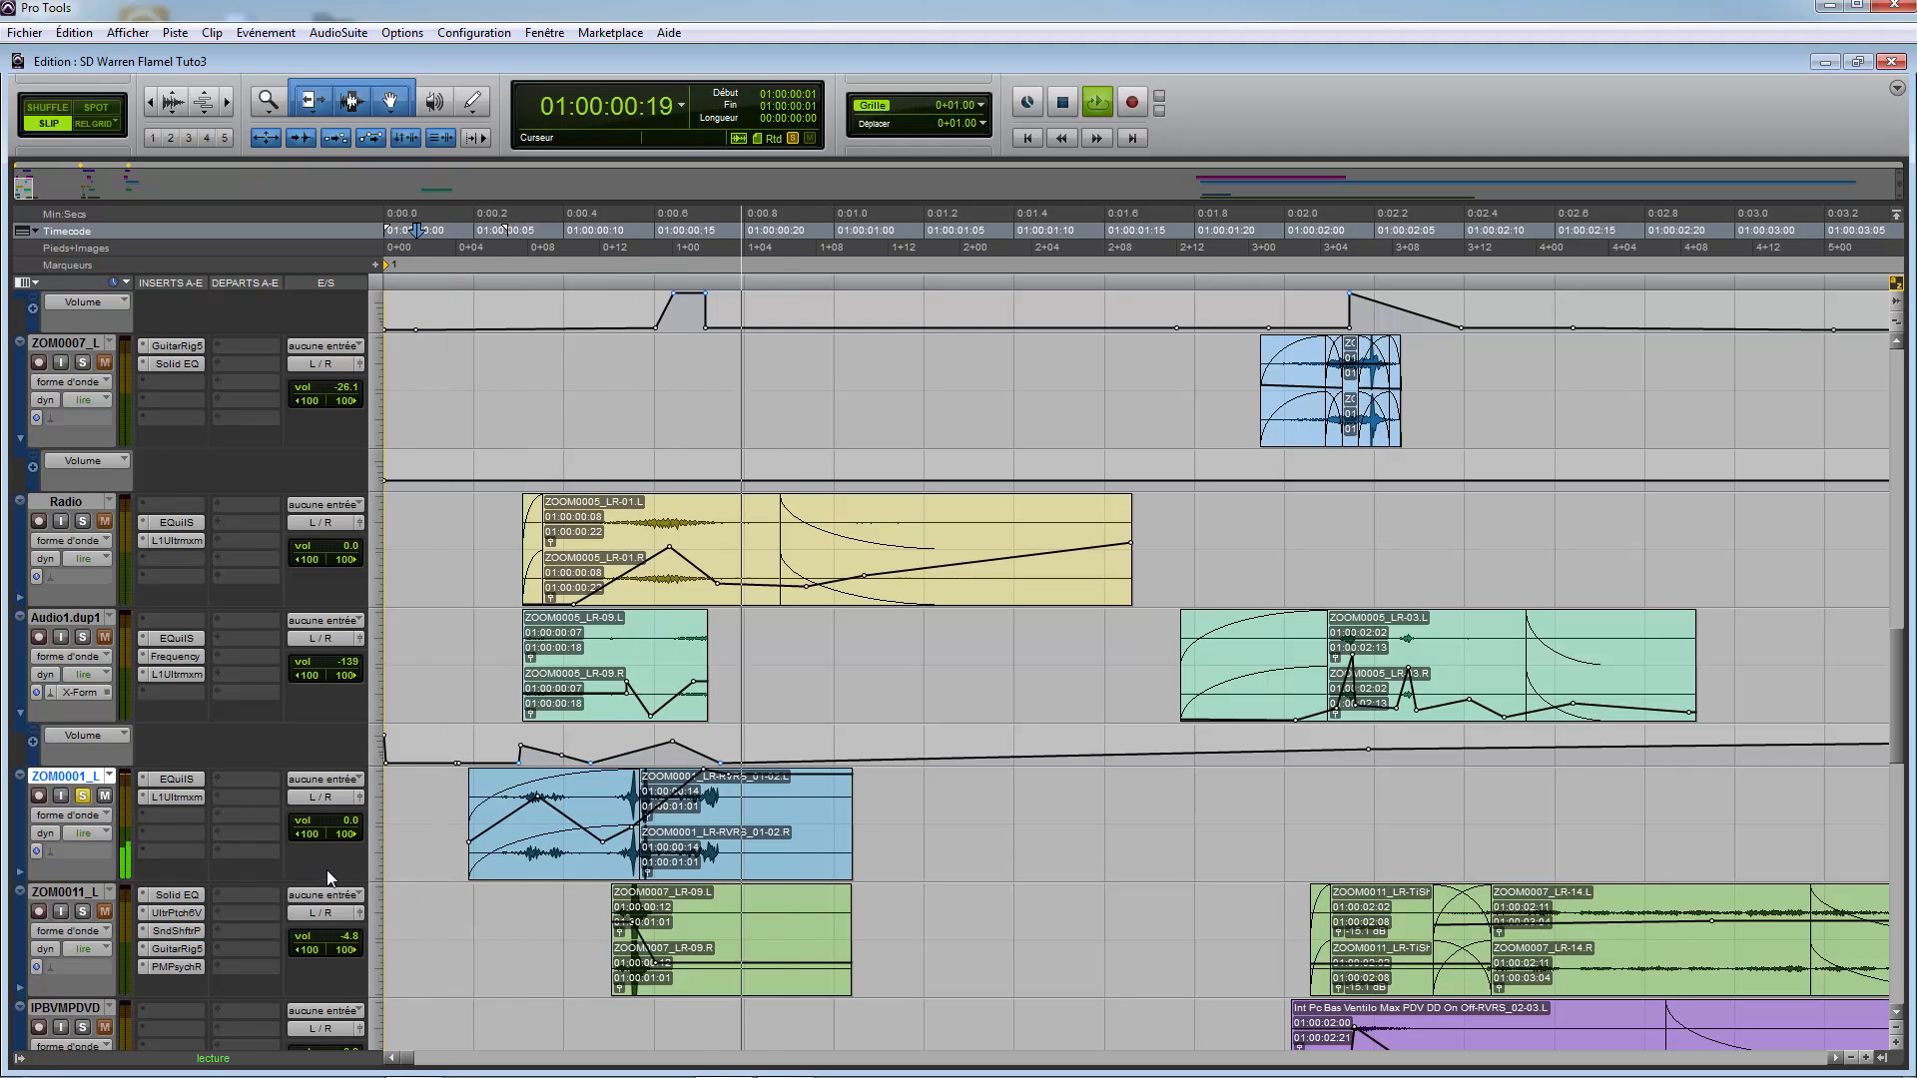
{"action": "key", "text": "space"}
{"action": "left_click_drag", "start_coordinate": [444, 839], "coordinate": [385, 833]}
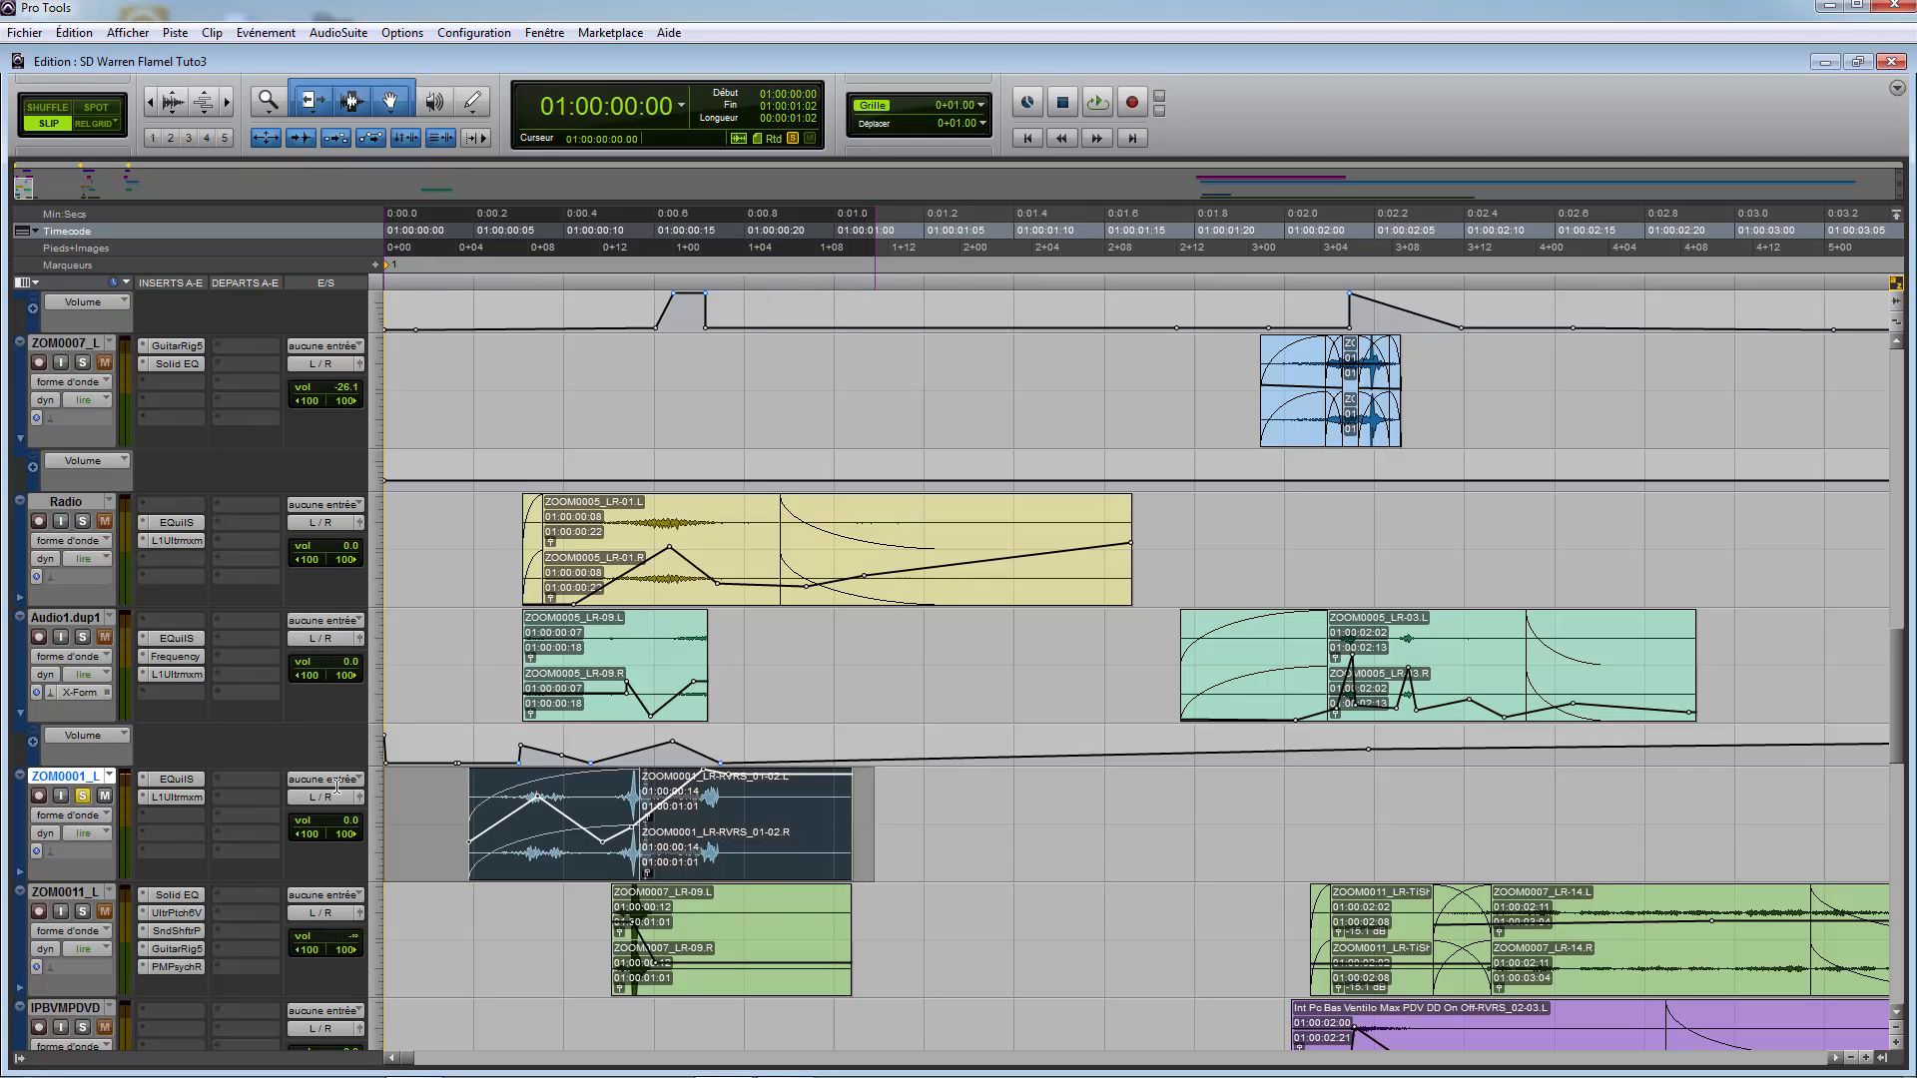
Step: Find the original TAPE REC BOUTON clip at 01:03:28:13 on ZOM0001_L and unmute it
{"action": "left_click", "coordinate": [957, 795]}
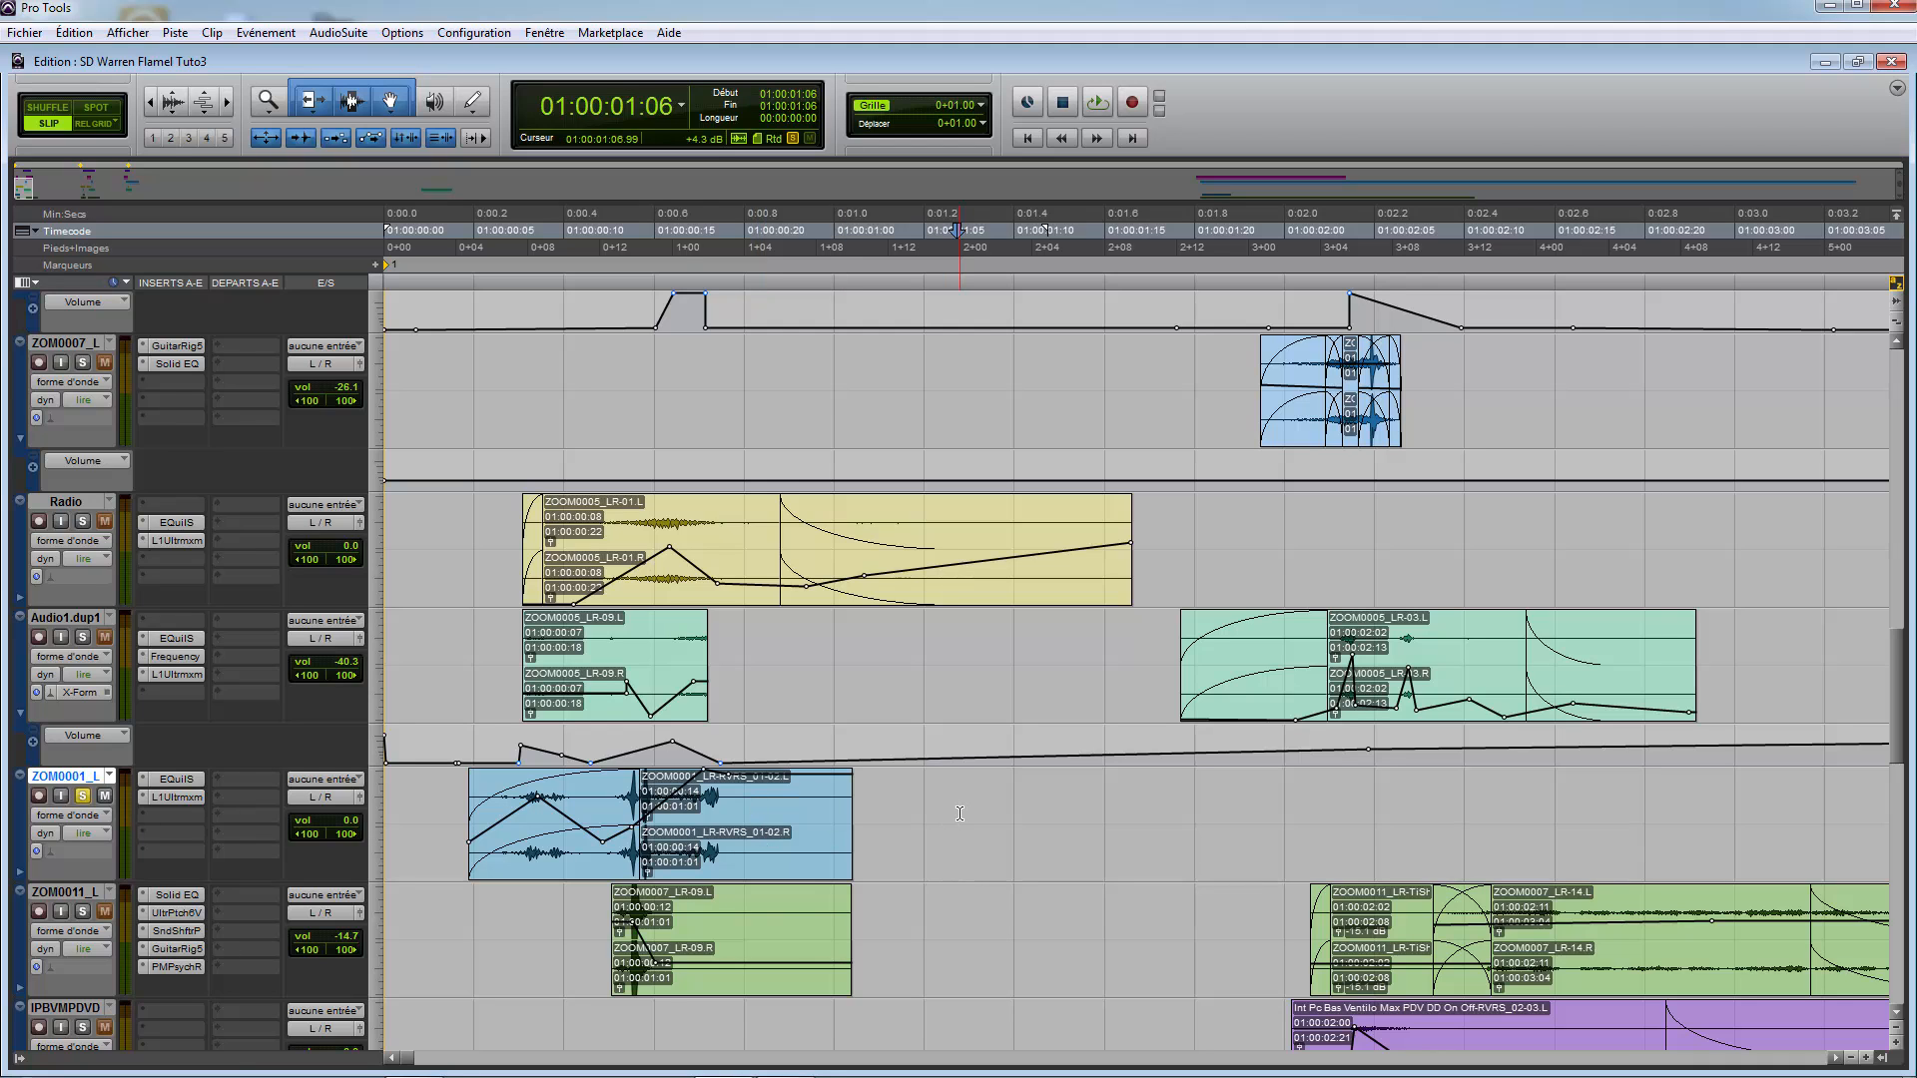
{"action": "key", "text": "r"}
{"action": "key", "text": "r"}
{"action": "key", "text": "r"}
{"action": "key", "text": "r"}
{"action": "key", "text": "r"}
{"action": "key", "text": "r"}
{"action": "key", "text": "r"}
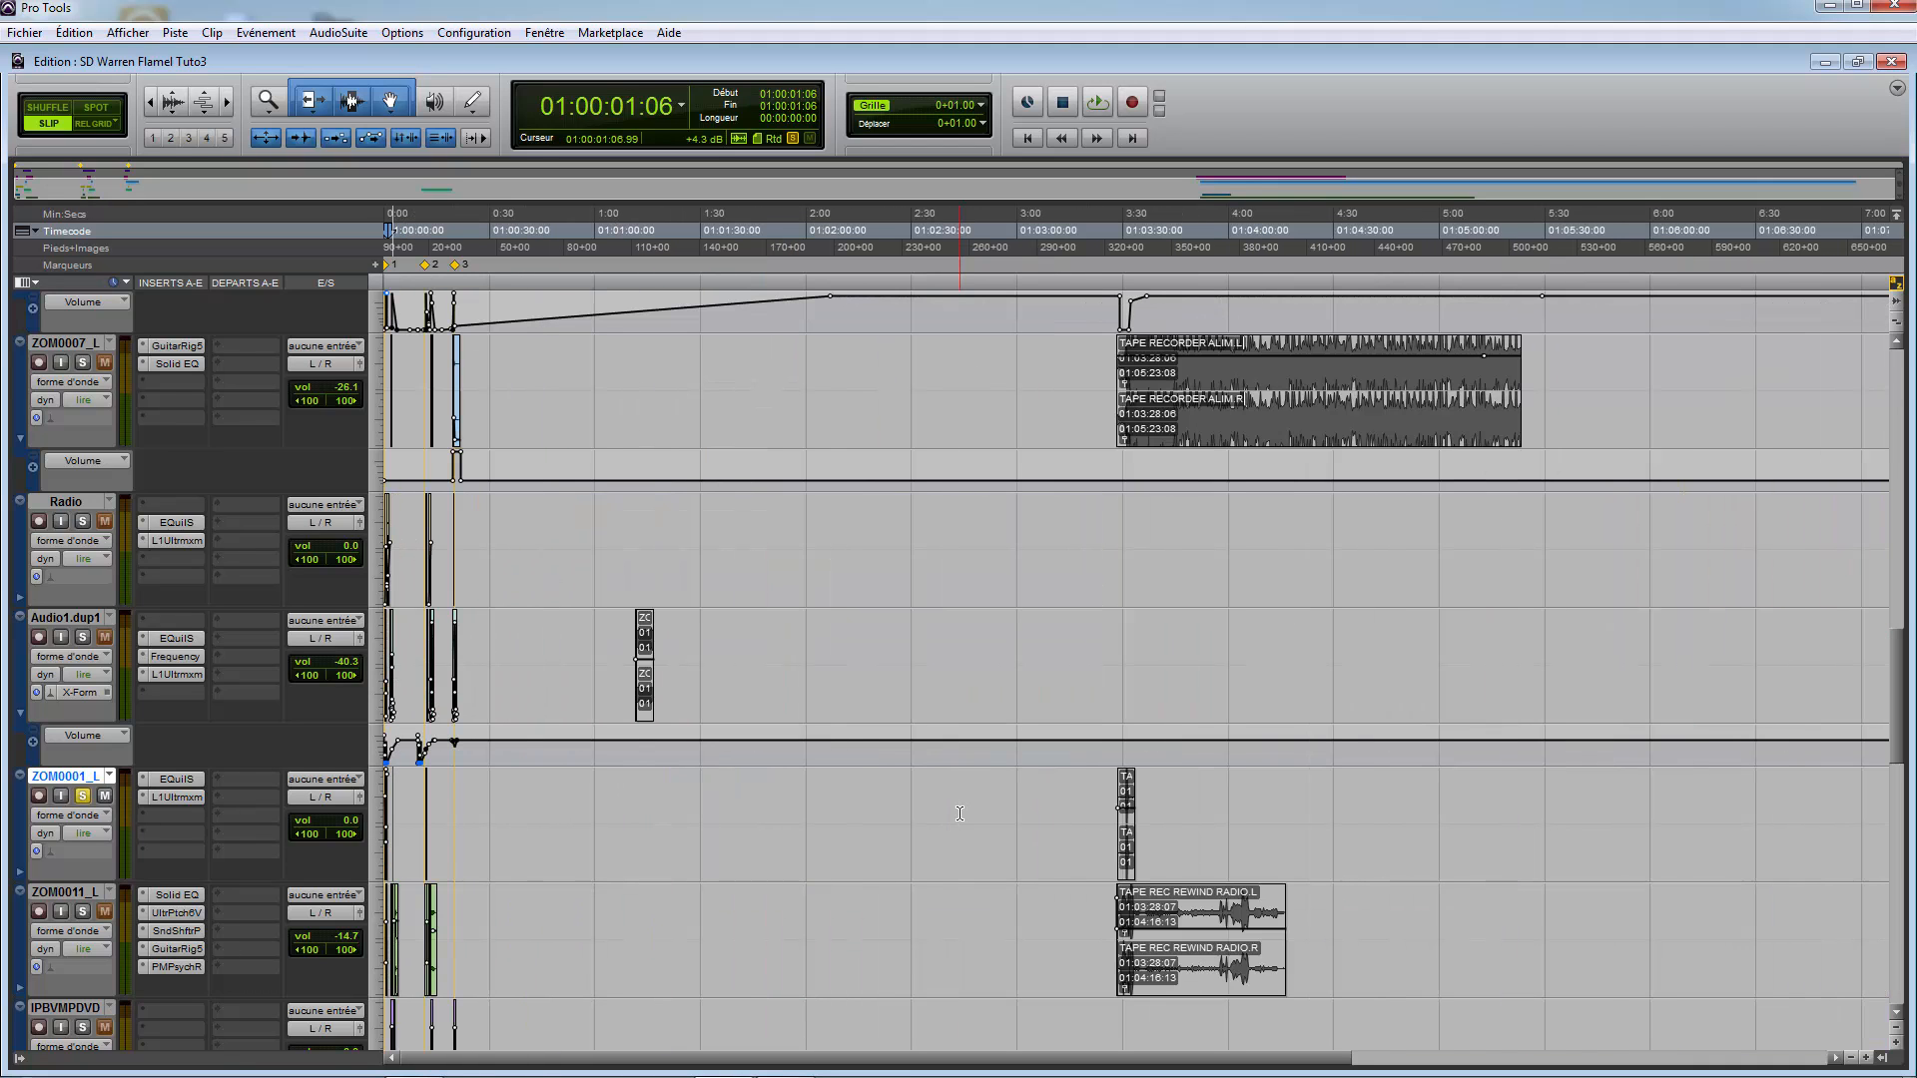
{"action": "left_click", "coordinate": [1084, 829]}
{"action": "key", "text": "t"}
{"action": "key", "text": "t"}
{"action": "key", "text": "t"}
{"action": "left_click", "coordinate": [1383, 814]}
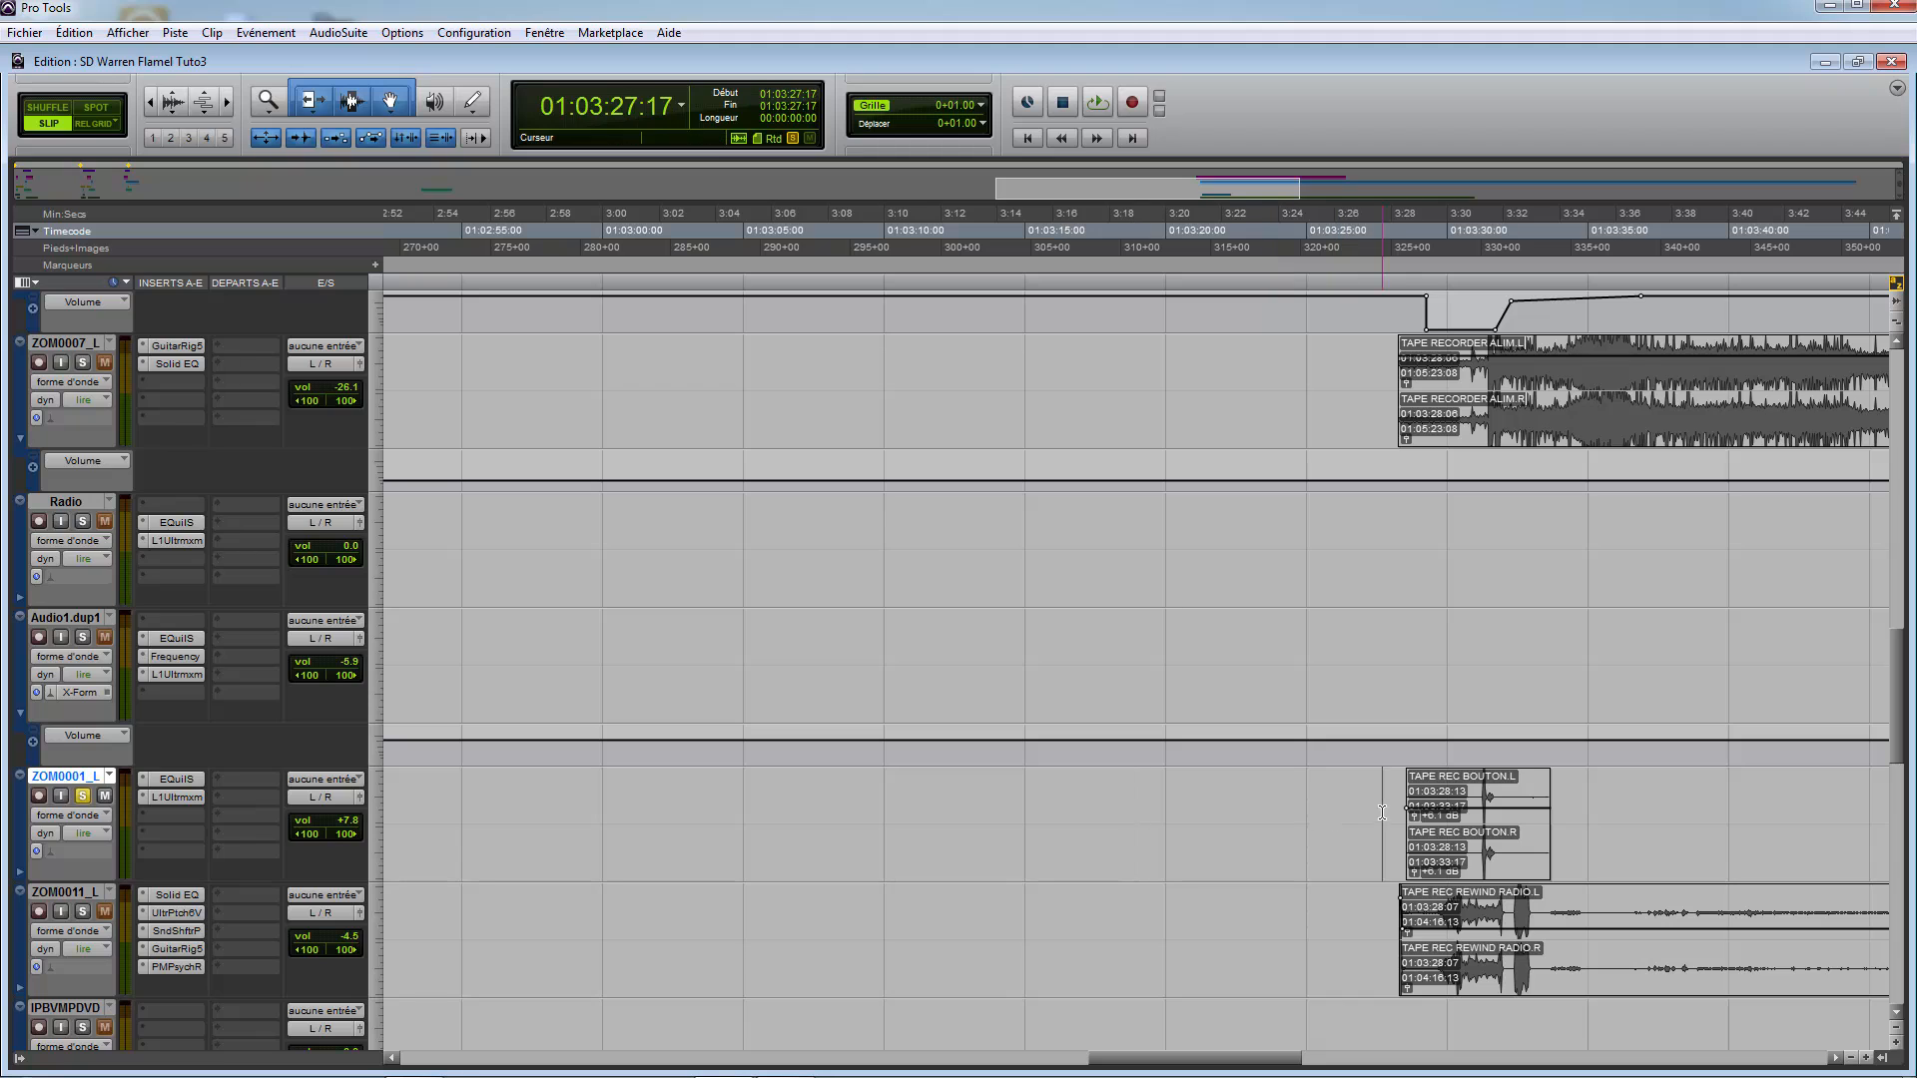
{"action": "right_click", "coordinate": [1485, 854]}
{"action": "left_click", "coordinate": [1584, 710]}
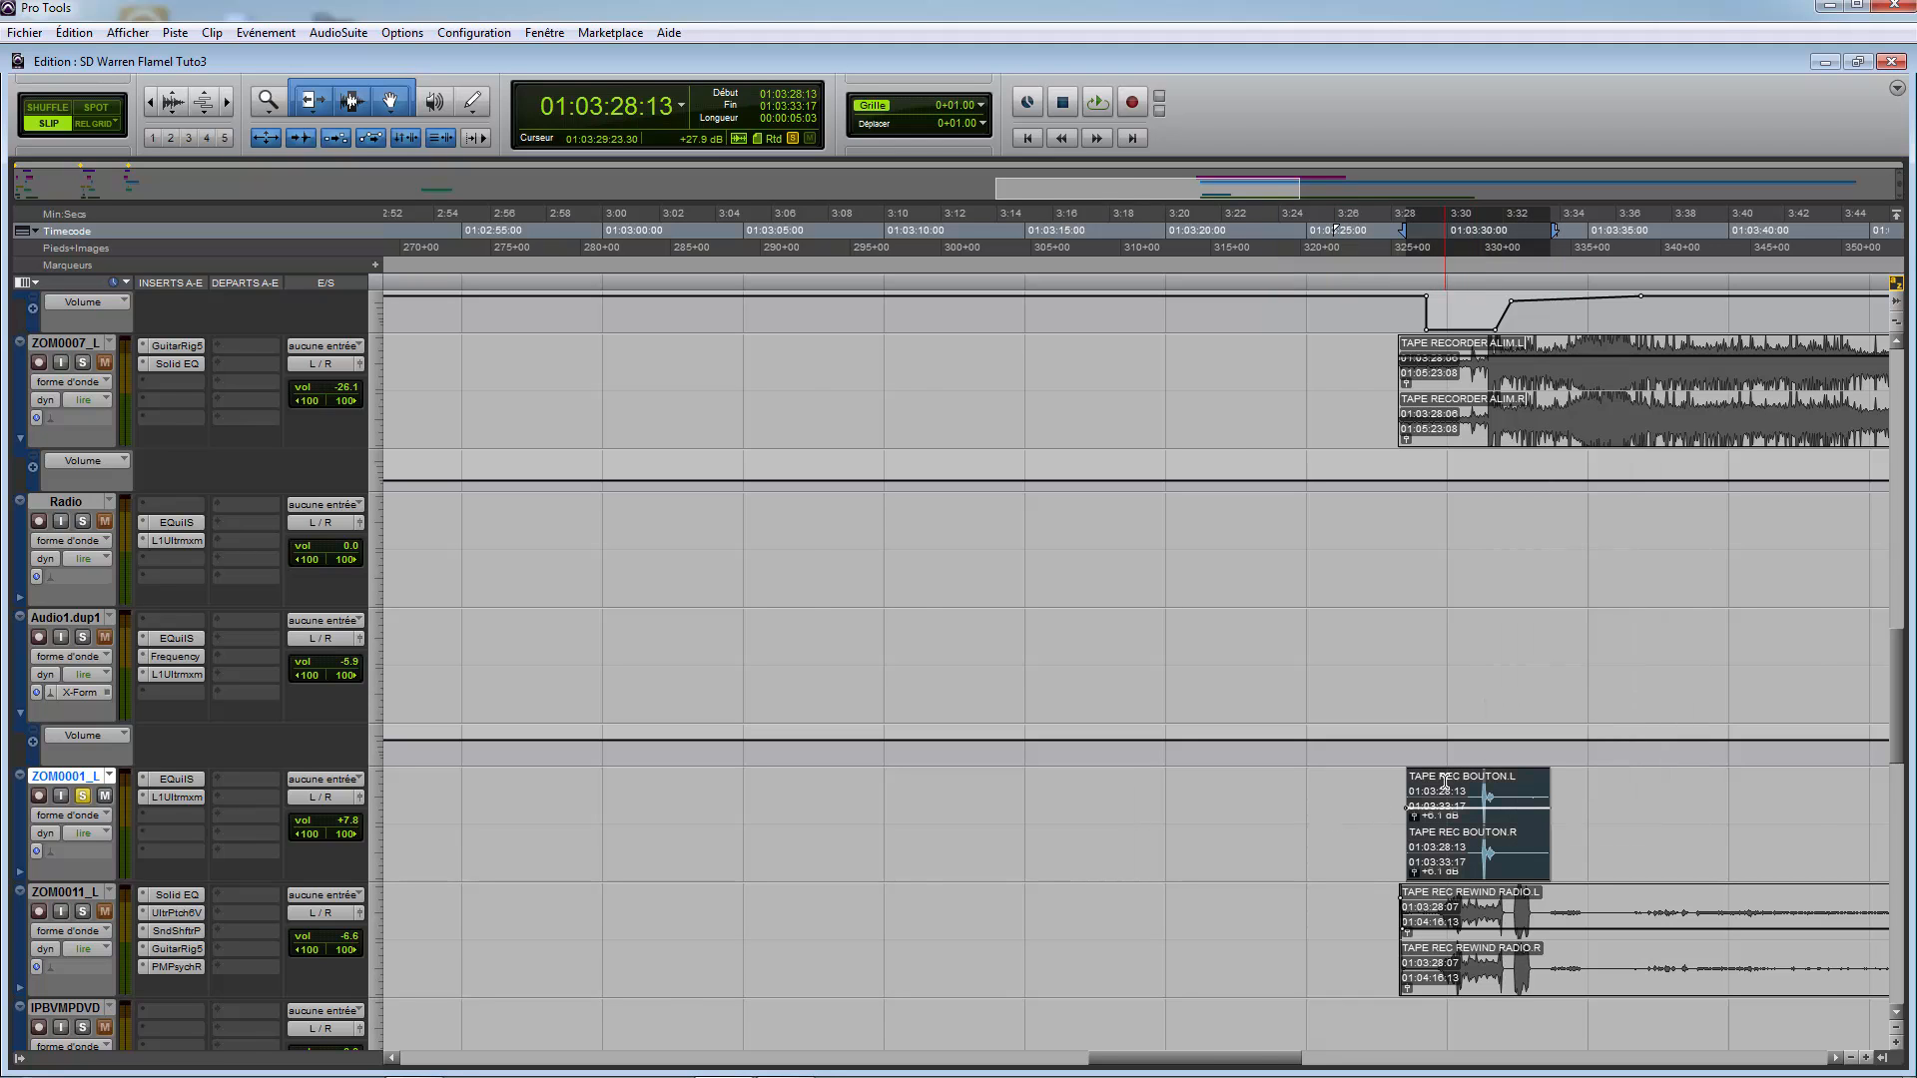
Step: Play the original TAPE REC BOUTON clip from 01:03:29:23
{"action": "left_click", "coordinate": [1445, 784]}
{"action": "key", "text": "t"}
{"action": "key", "text": "t"}
{"action": "key", "text": "space"}
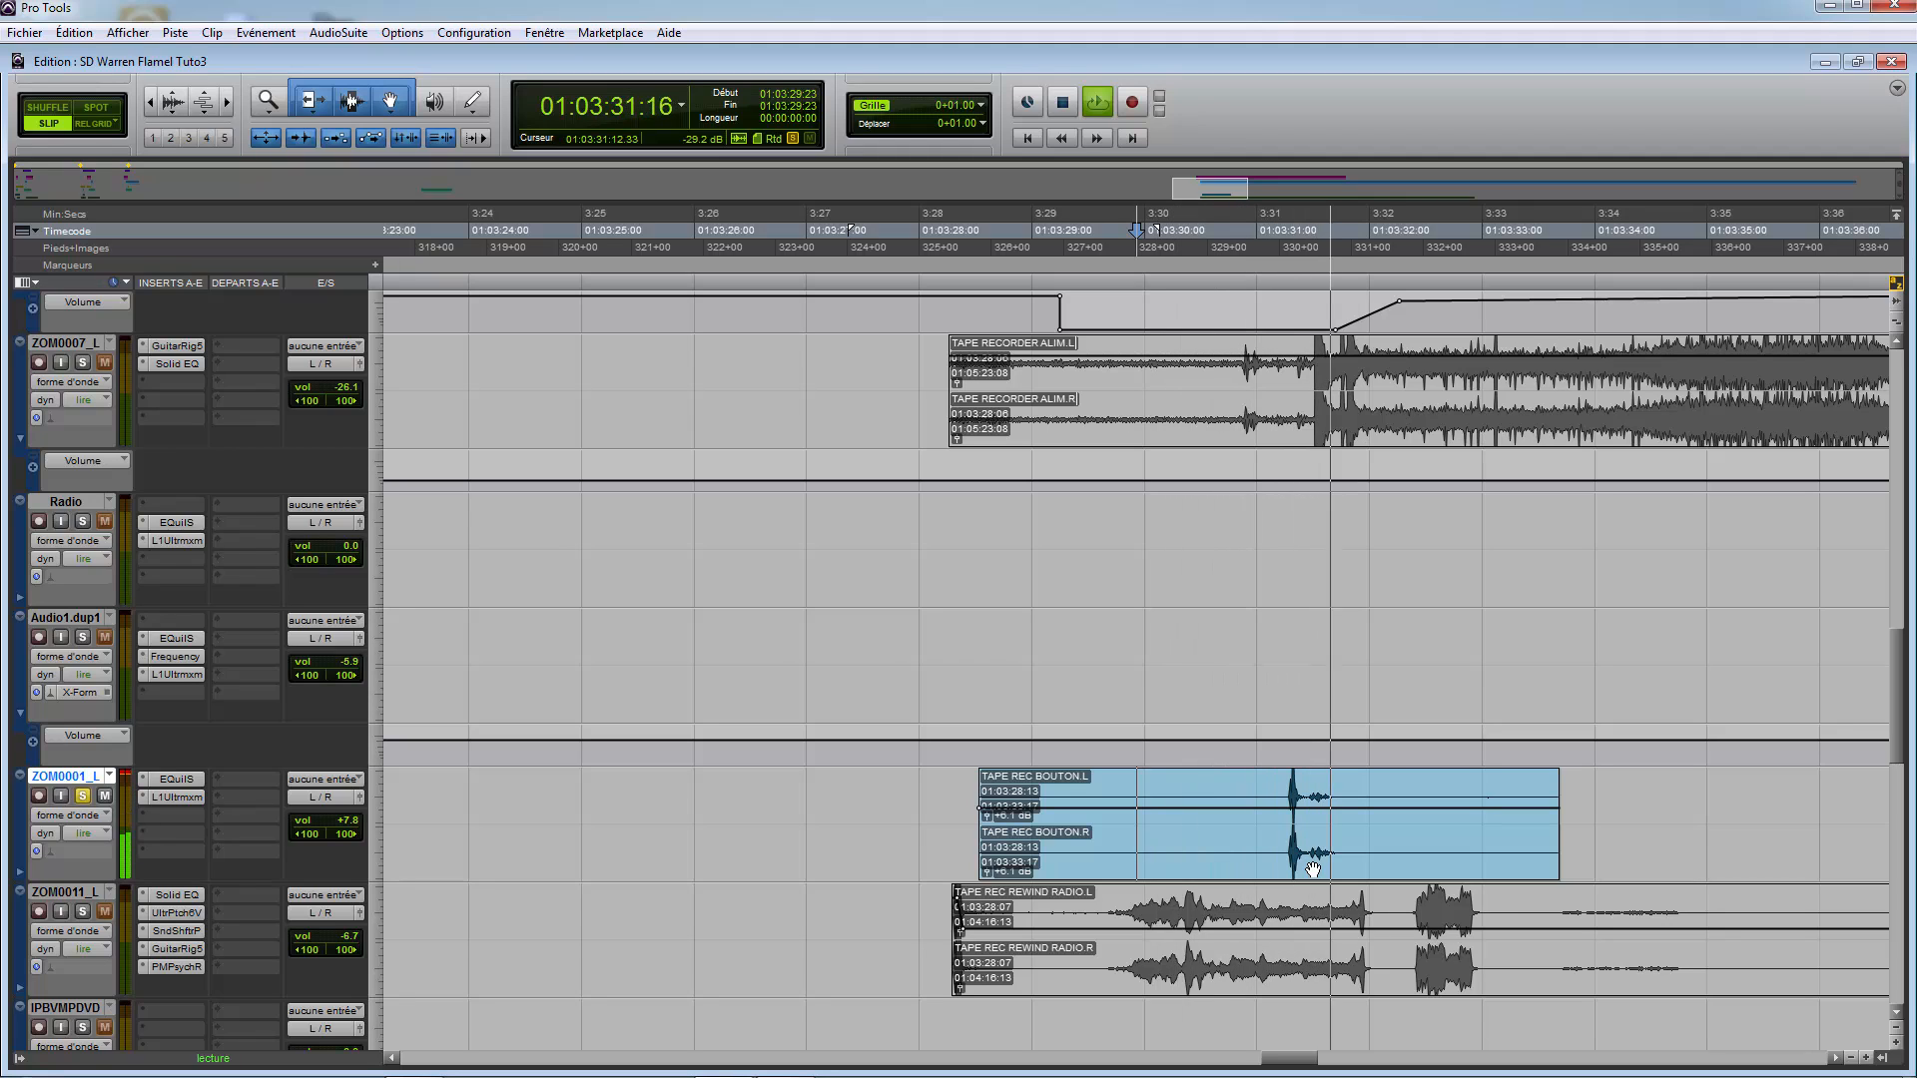
{"action": "key", "text": "space"}
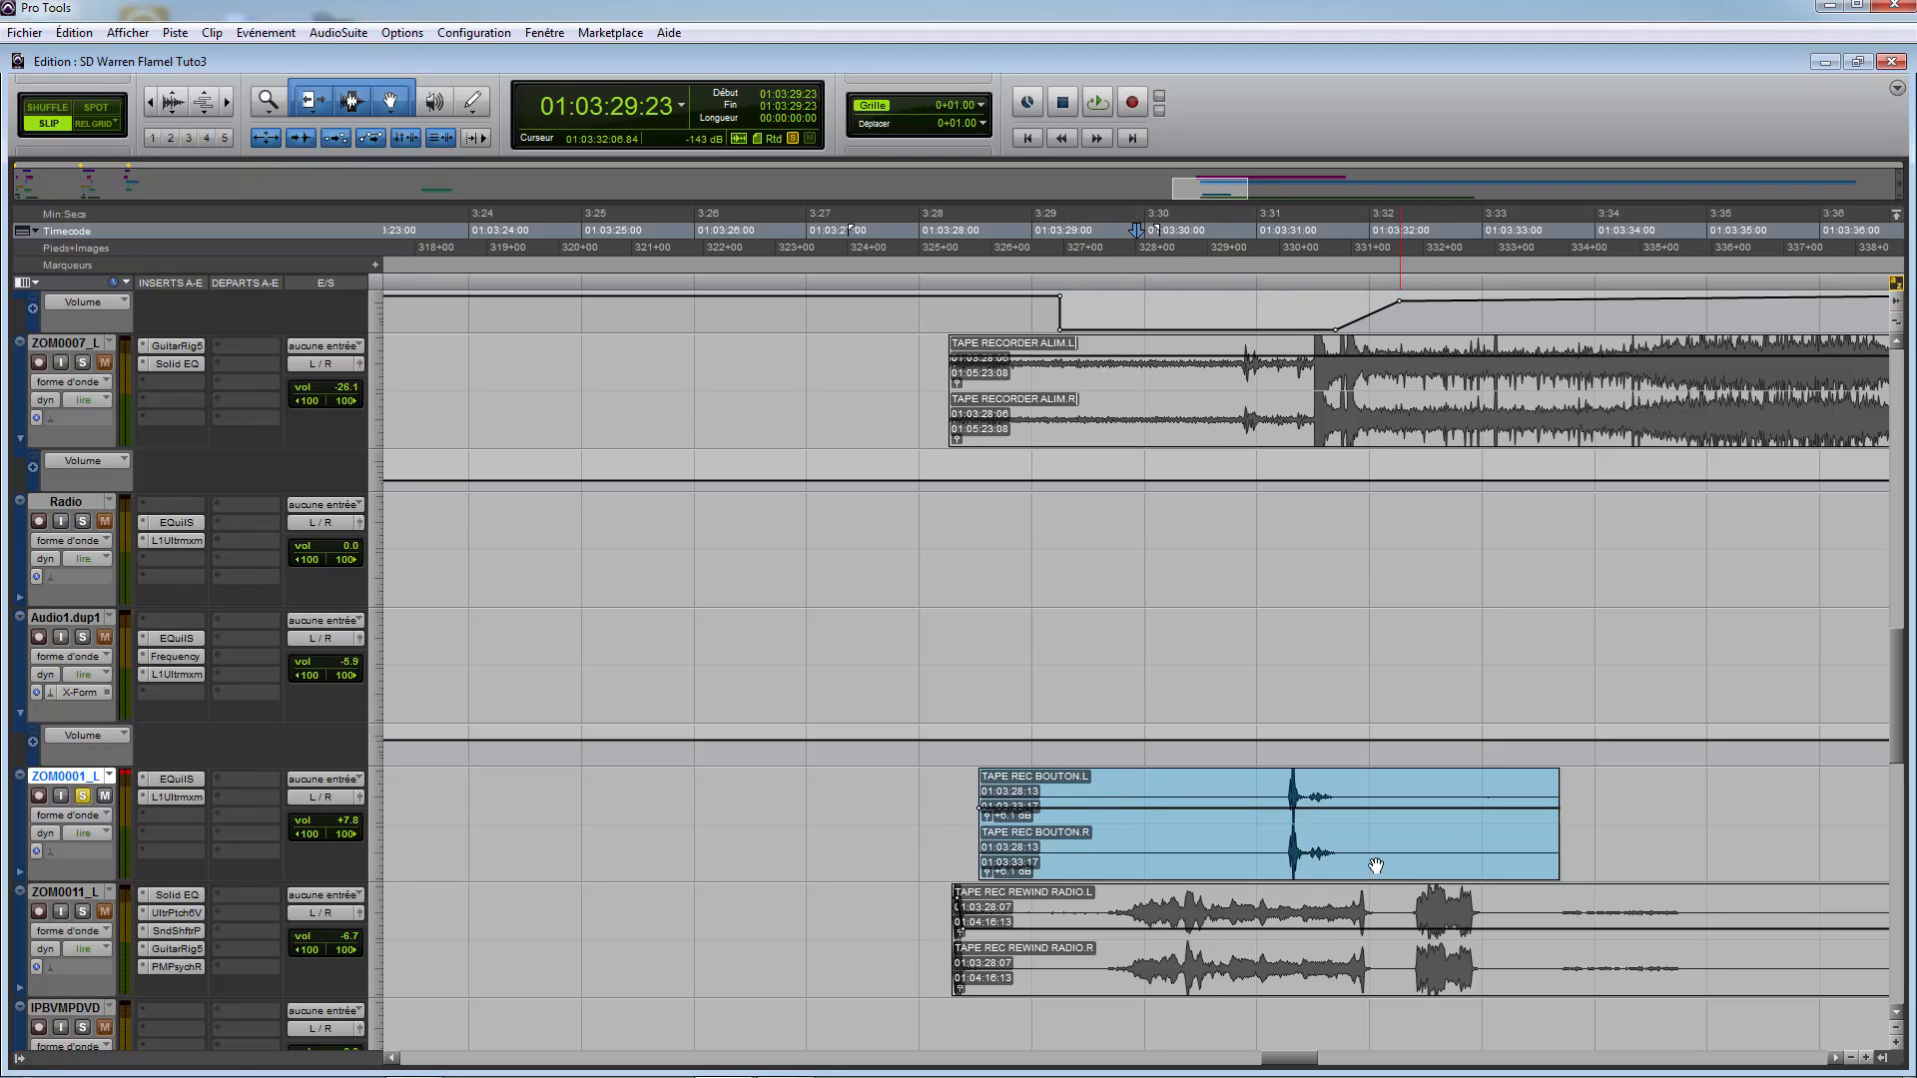
Step: Split the TAPE REC BOUTON clip at 01:03:30:22, and play and select its second part
{"action": "left_click", "coordinate": [1245, 791]}
{"action": "key", "text": "ctrl+e"}
{"action": "key", "text": "space"}
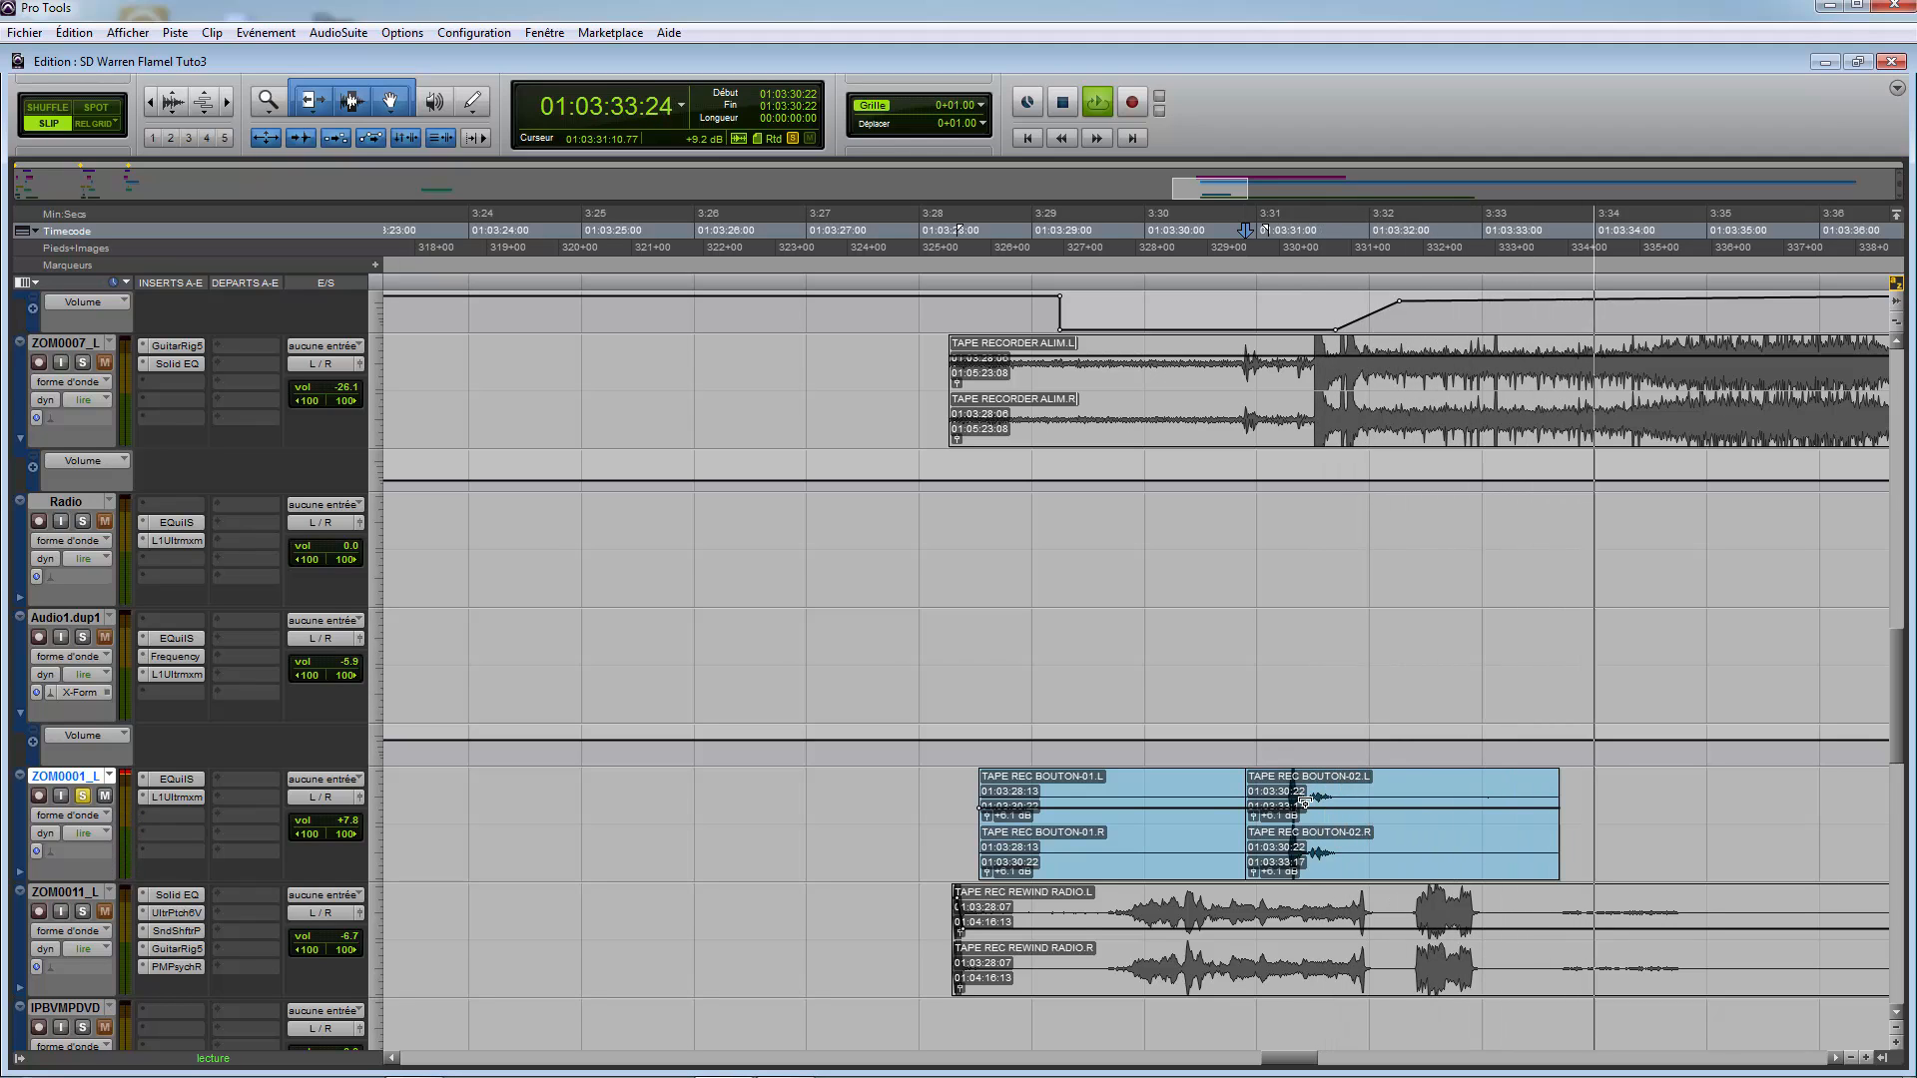
{"action": "key", "text": "space"}
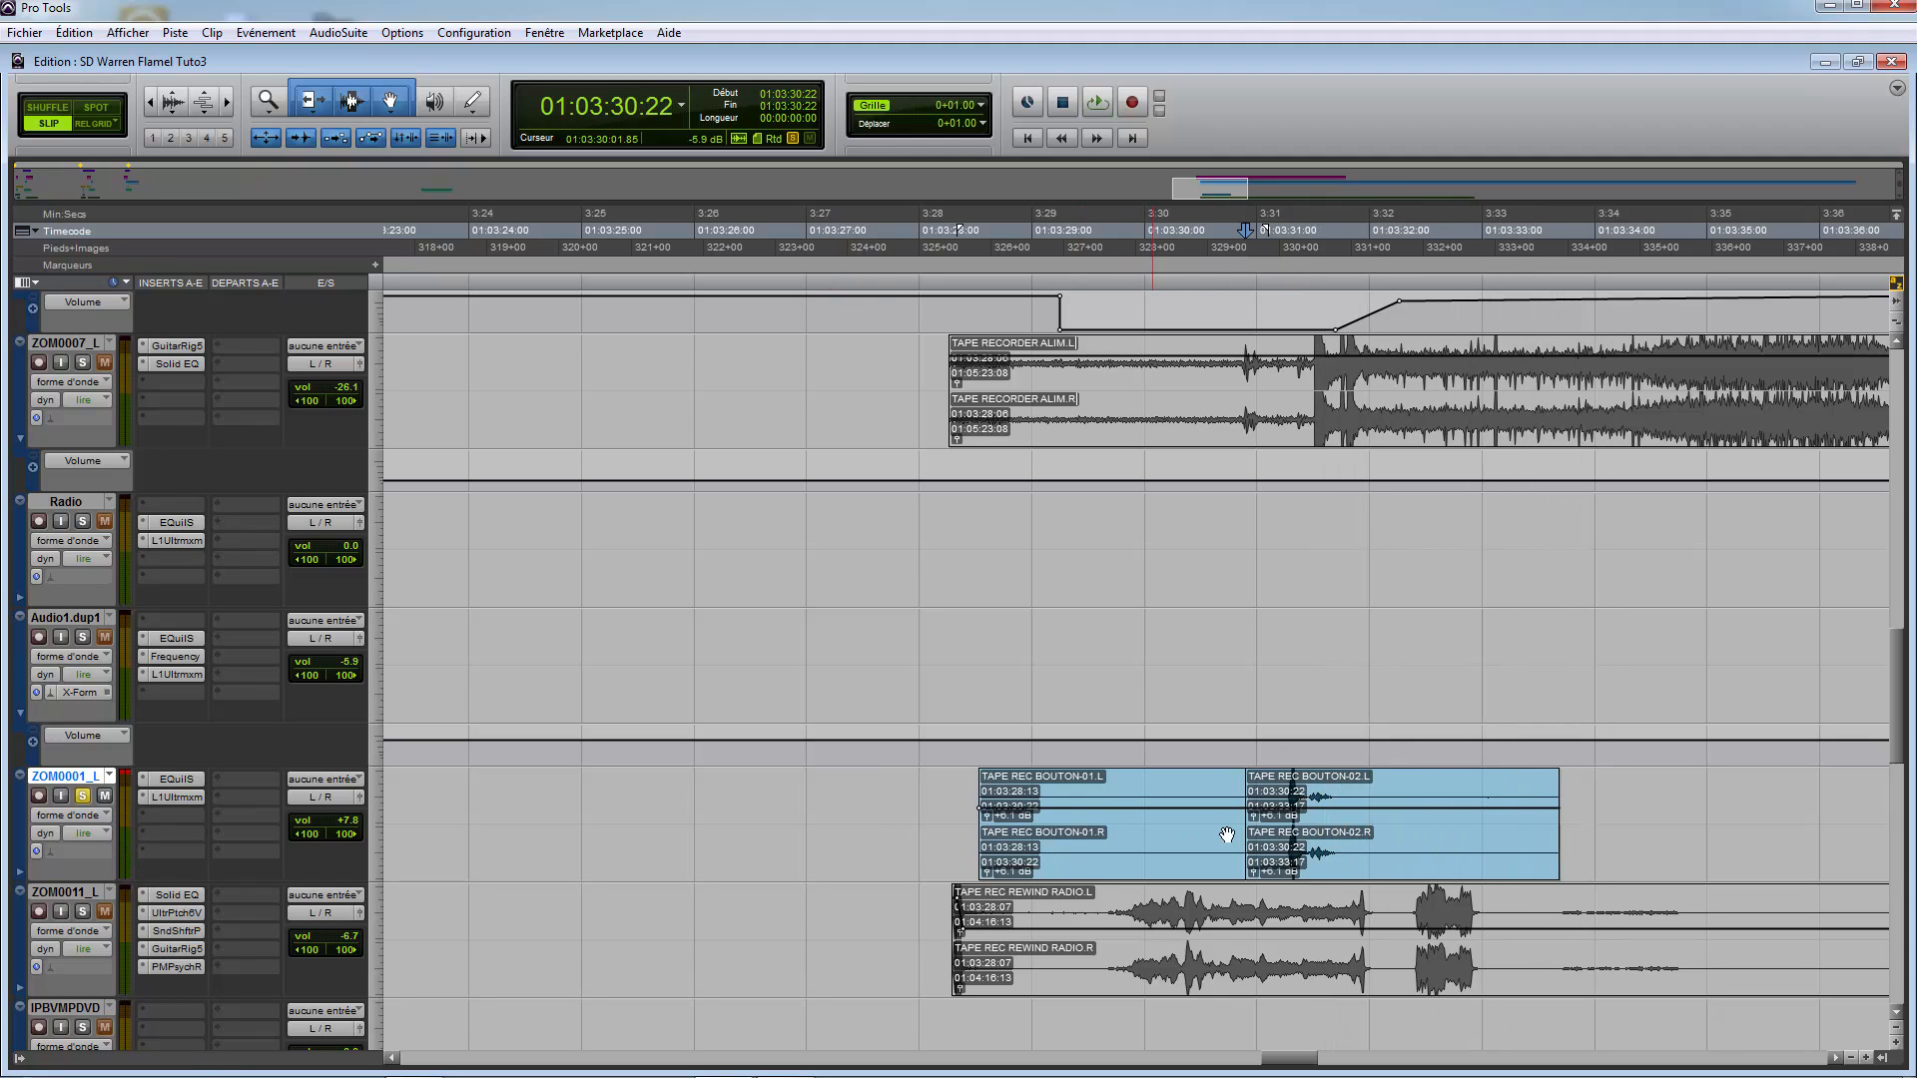
{"action": "left_click", "coordinate": [1324, 839]}
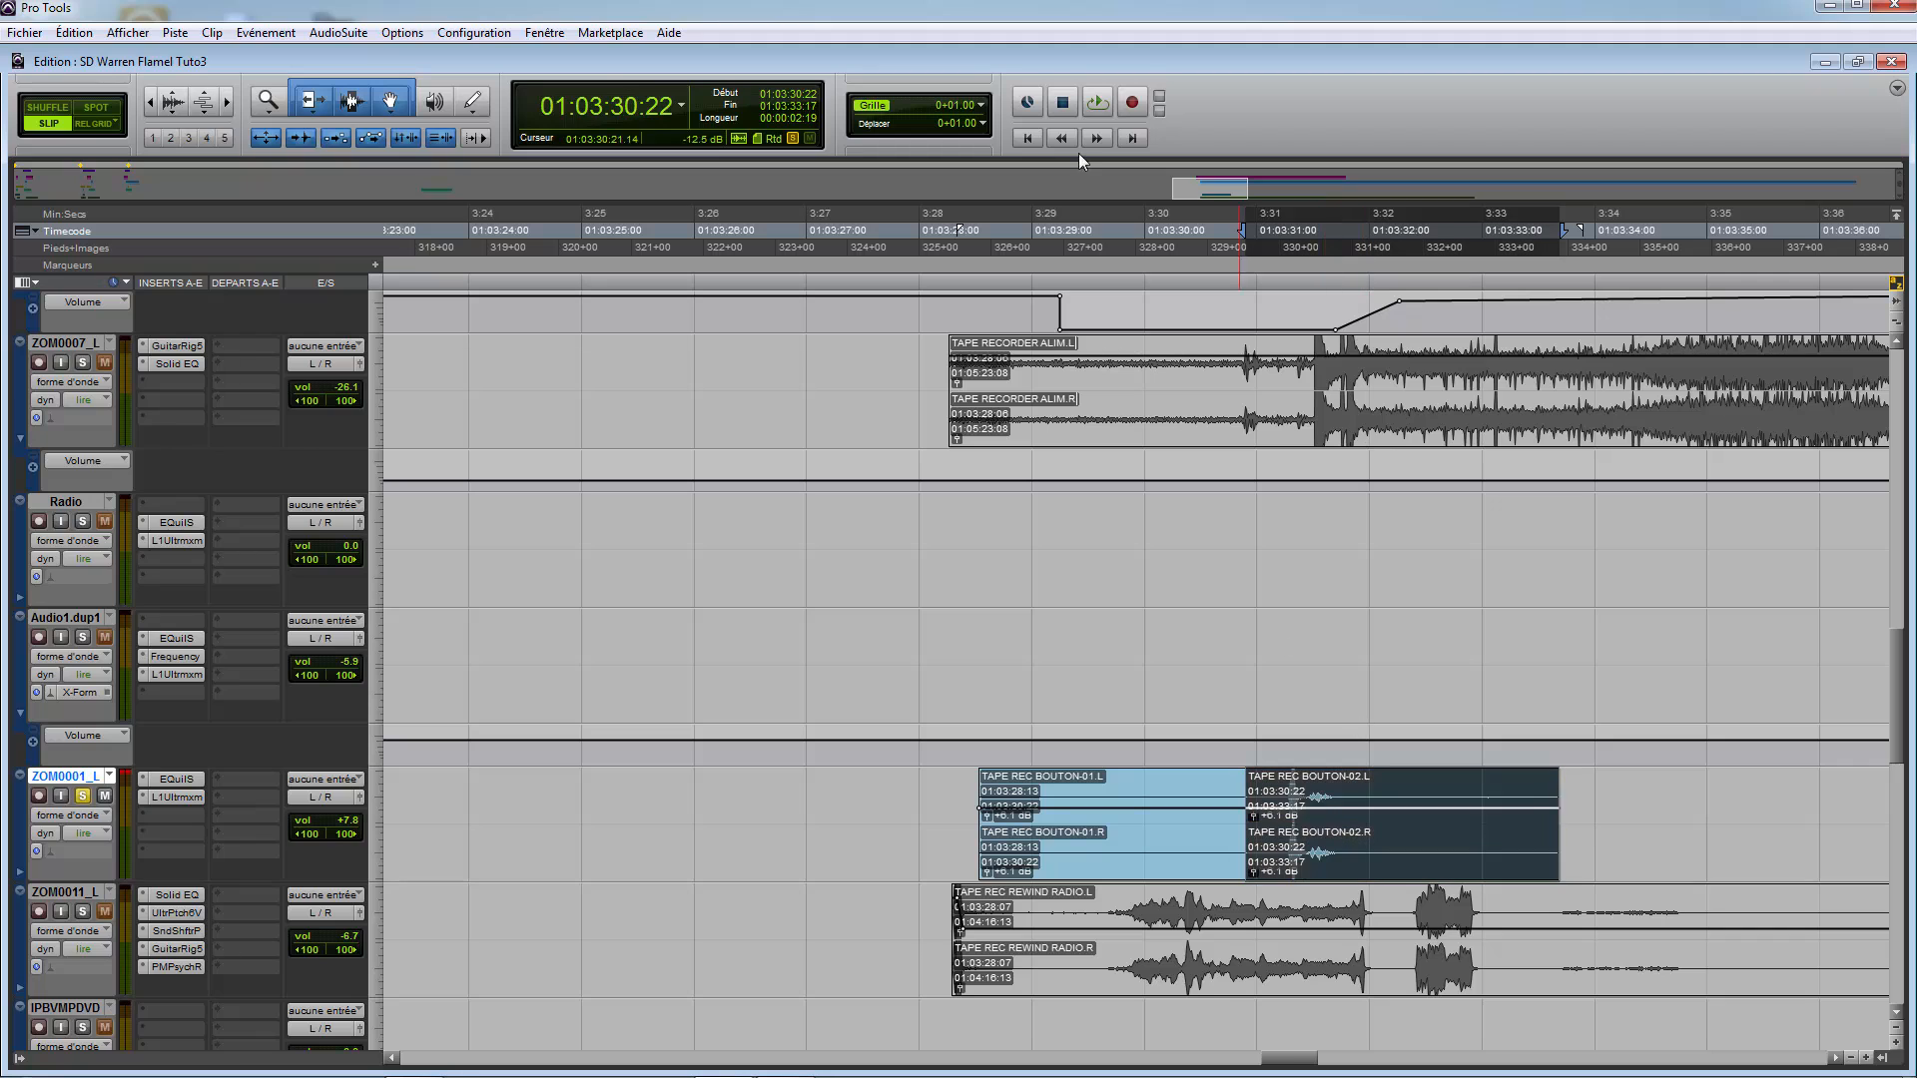
Step: Reverse the second part of the split TAPE REC BOUTON clip with the AudioSuite Reverse process
{"action": "left_click", "coordinate": [402, 33]}
{"action": "mouse_move", "coordinate": [338, 33]}
{"action": "mouse_move", "coordinate": [389, 264]}
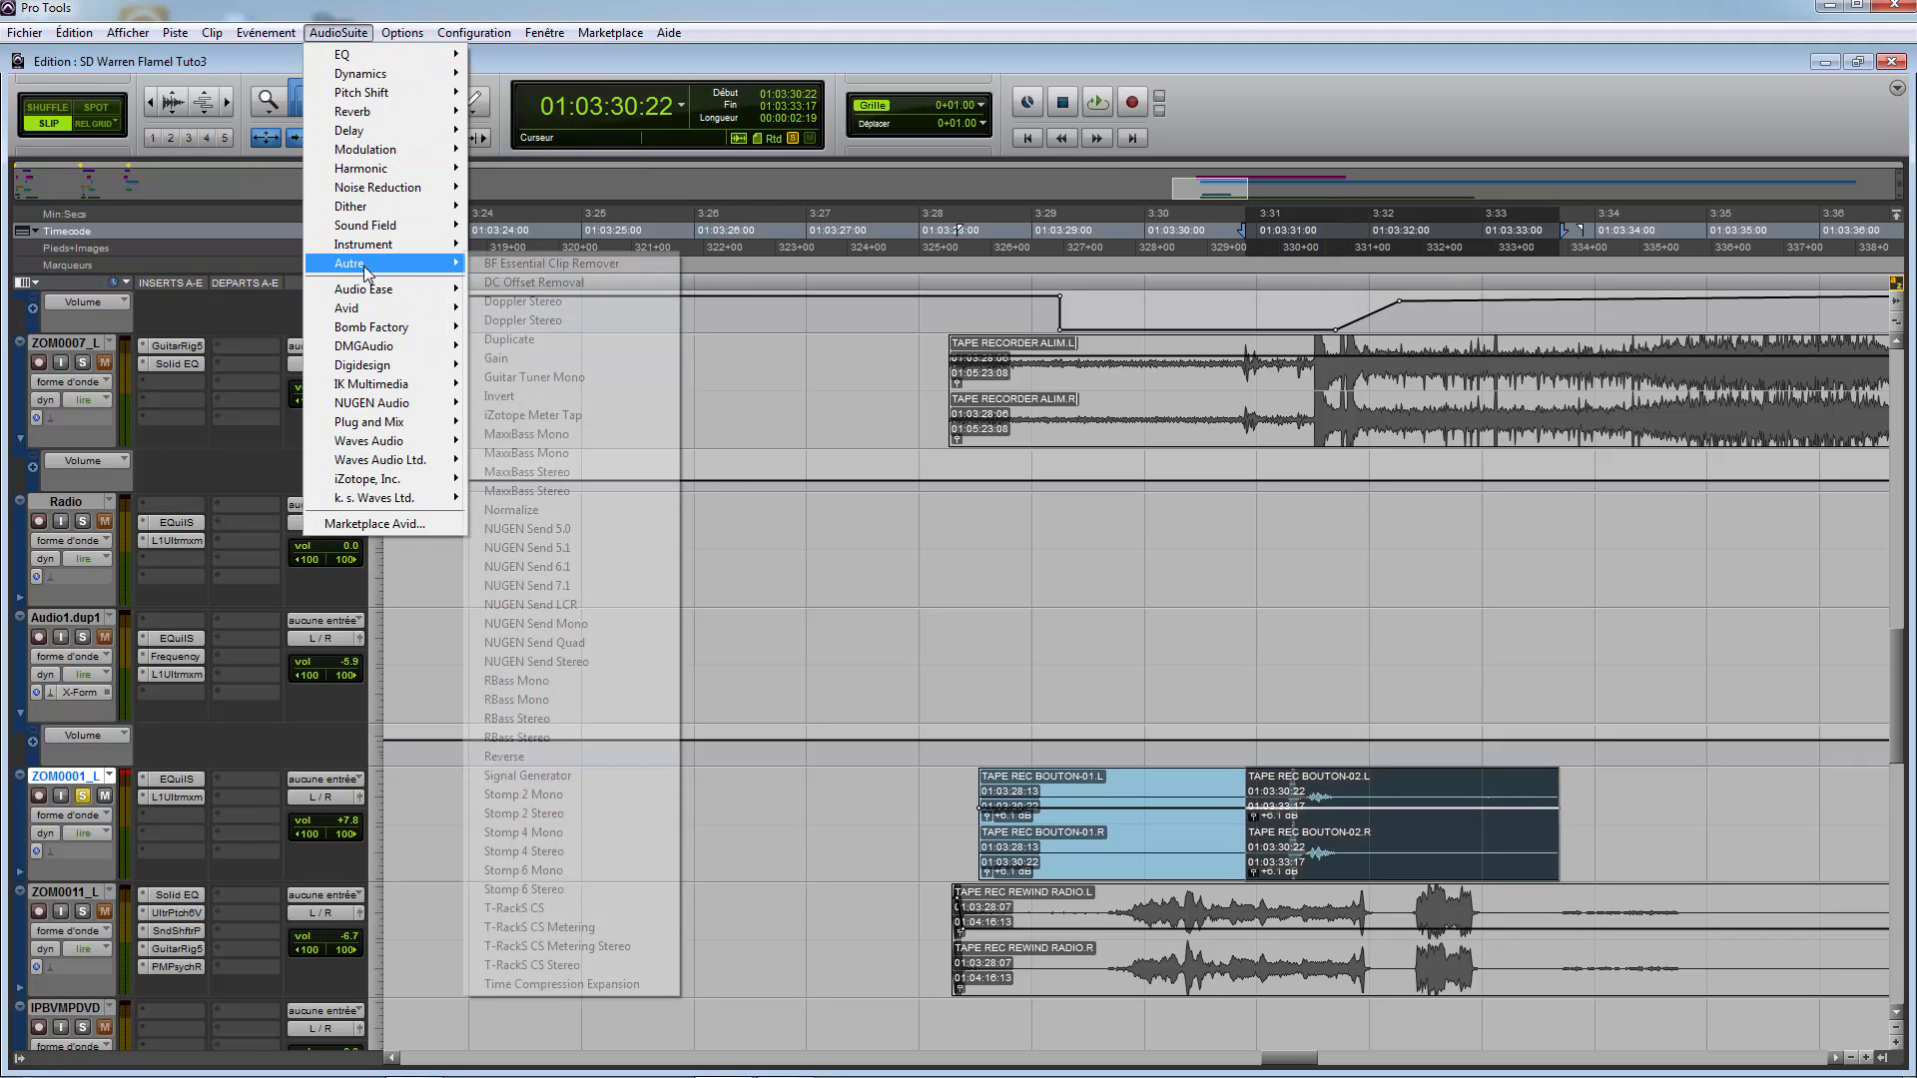
{"action": "left_click", "coordinate": [616, 756]}
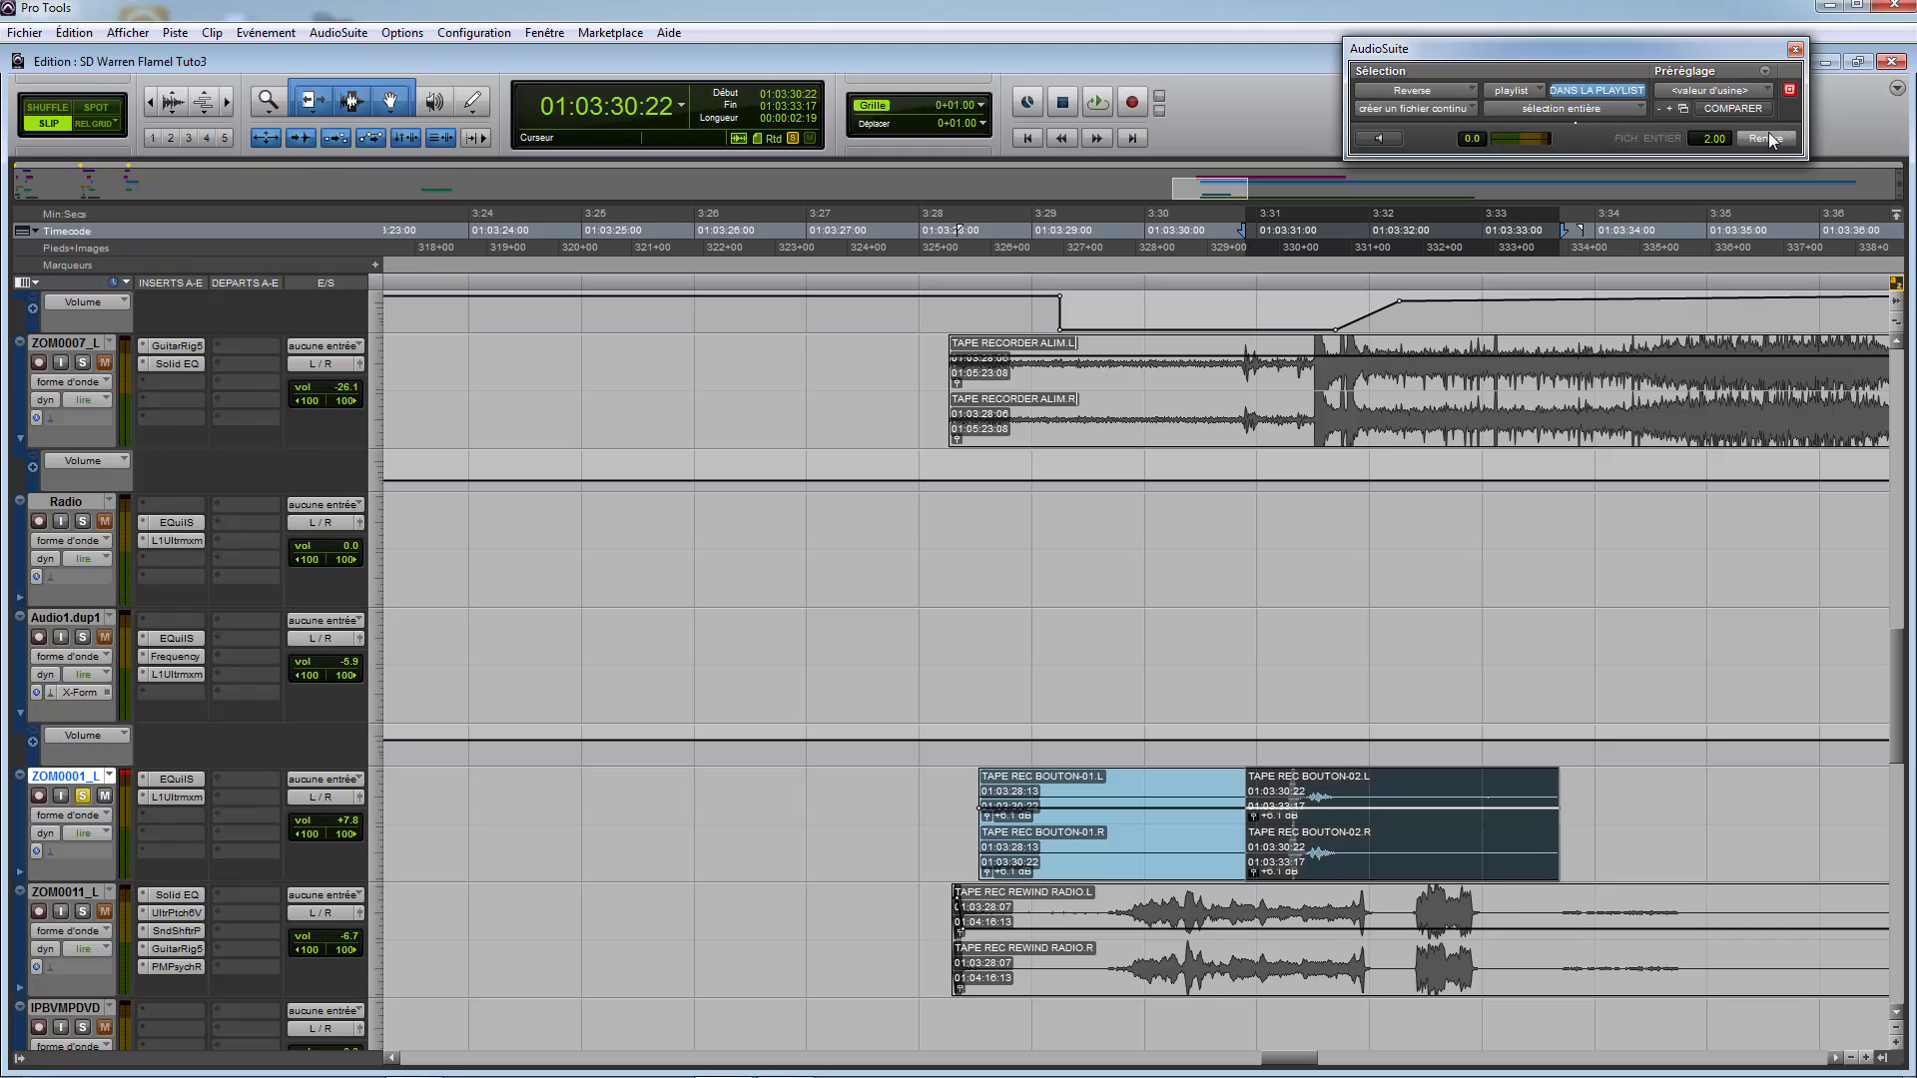
{"action": "left_click", "coordinate": [1767, 139]}
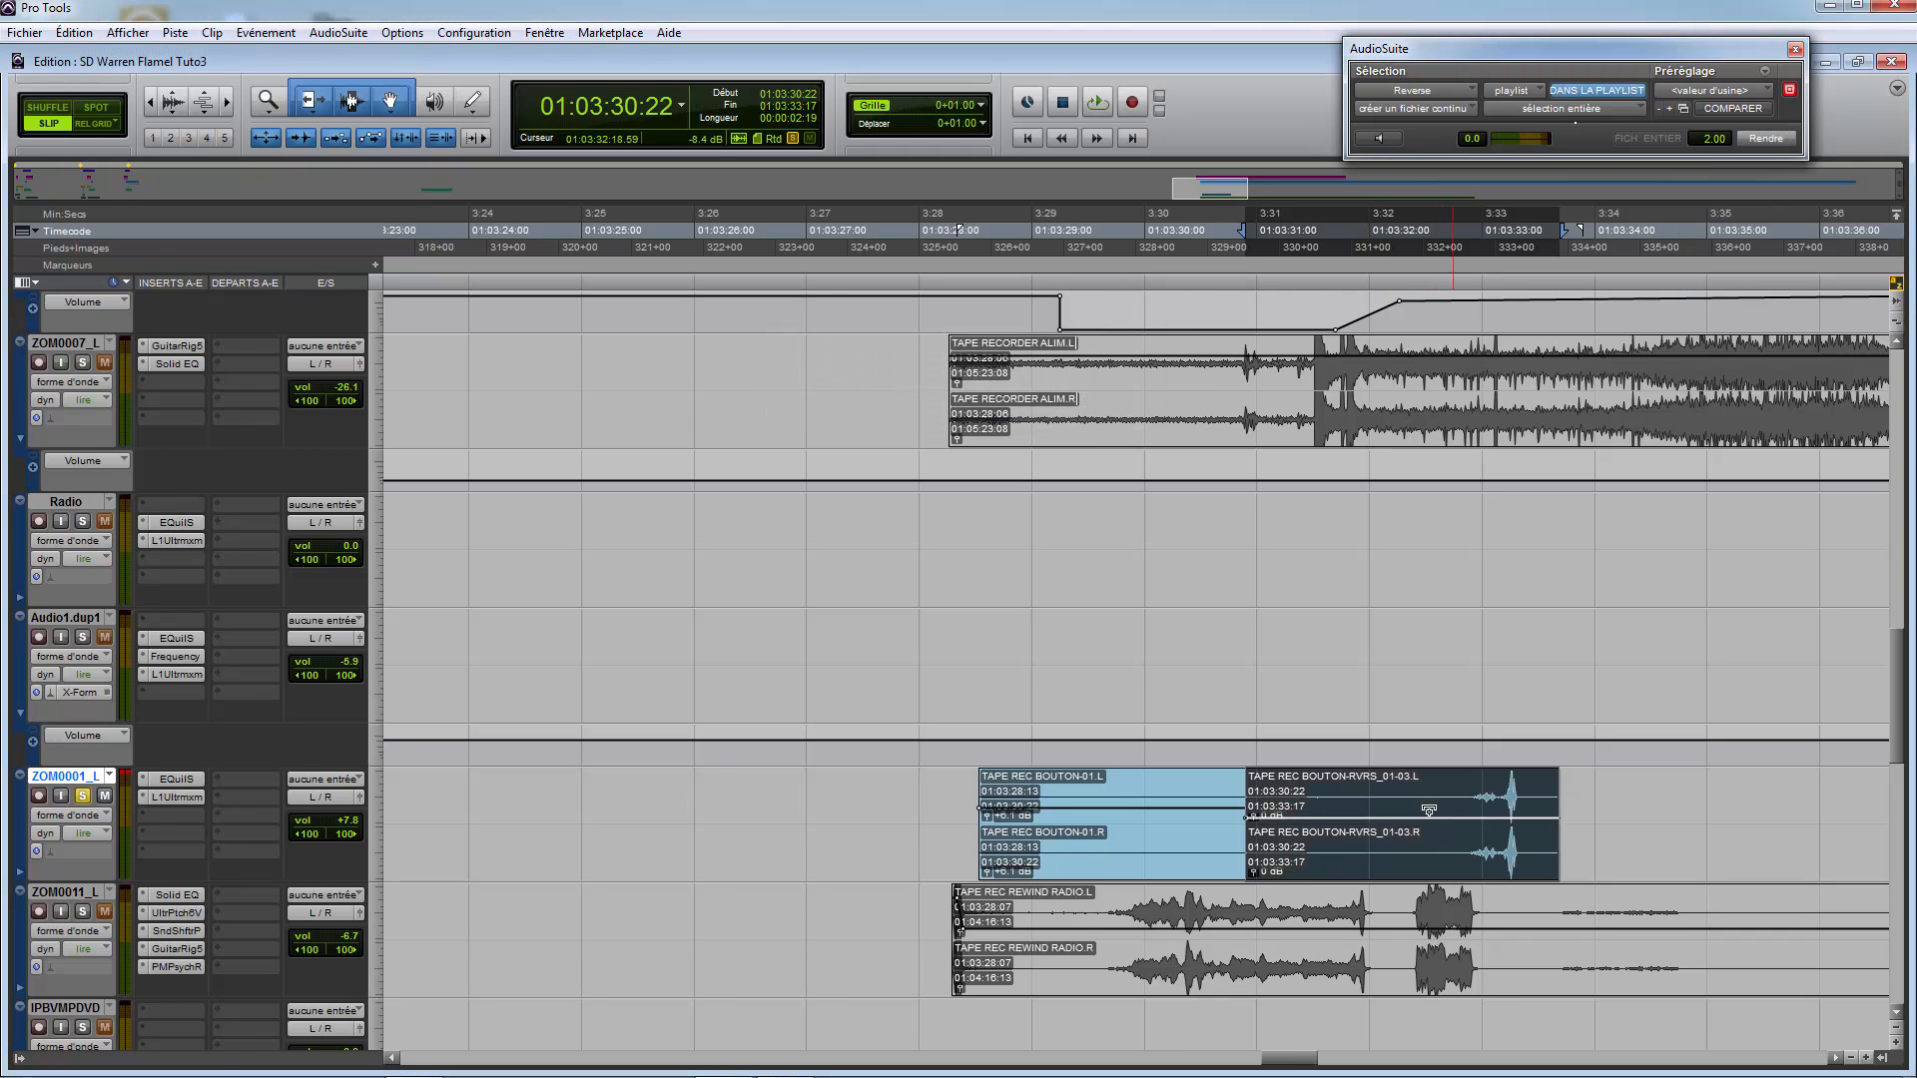
Step: Play the reversed TAPE REC BOUTON clip from 01:03:32:16
{"action": "left_click", "coordinate": [1441, 811]}
{"action": "key", "text": "space"}
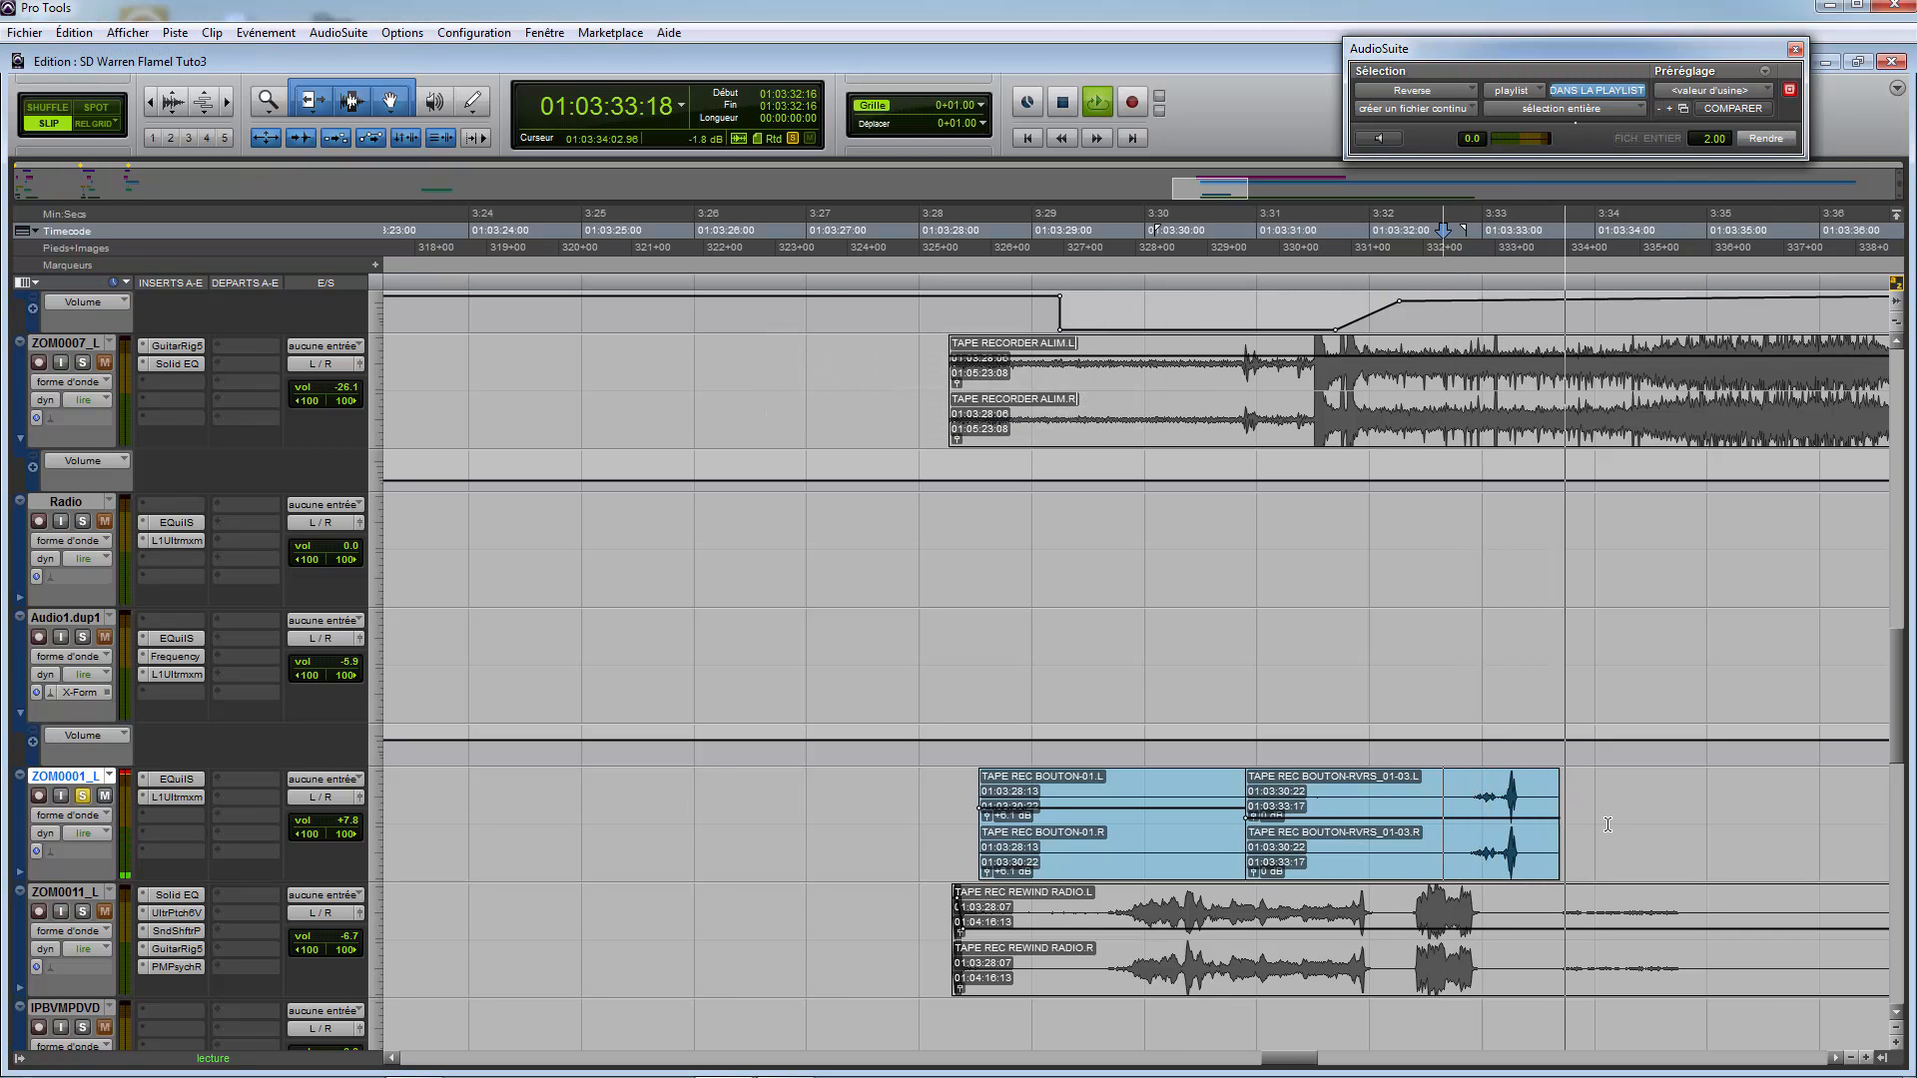
{"action": "key", "text": "space"}
Step: Return to the session start and play the soloed ZOM0001_L clips from 01:00:00:02
{"action": "key", "text": "r"}
{"action": "key", "text": "r"}
{"action": "key", "text": "r"}
{"action": "key", "text": "r"}
{"action": "key", "text": "r"}
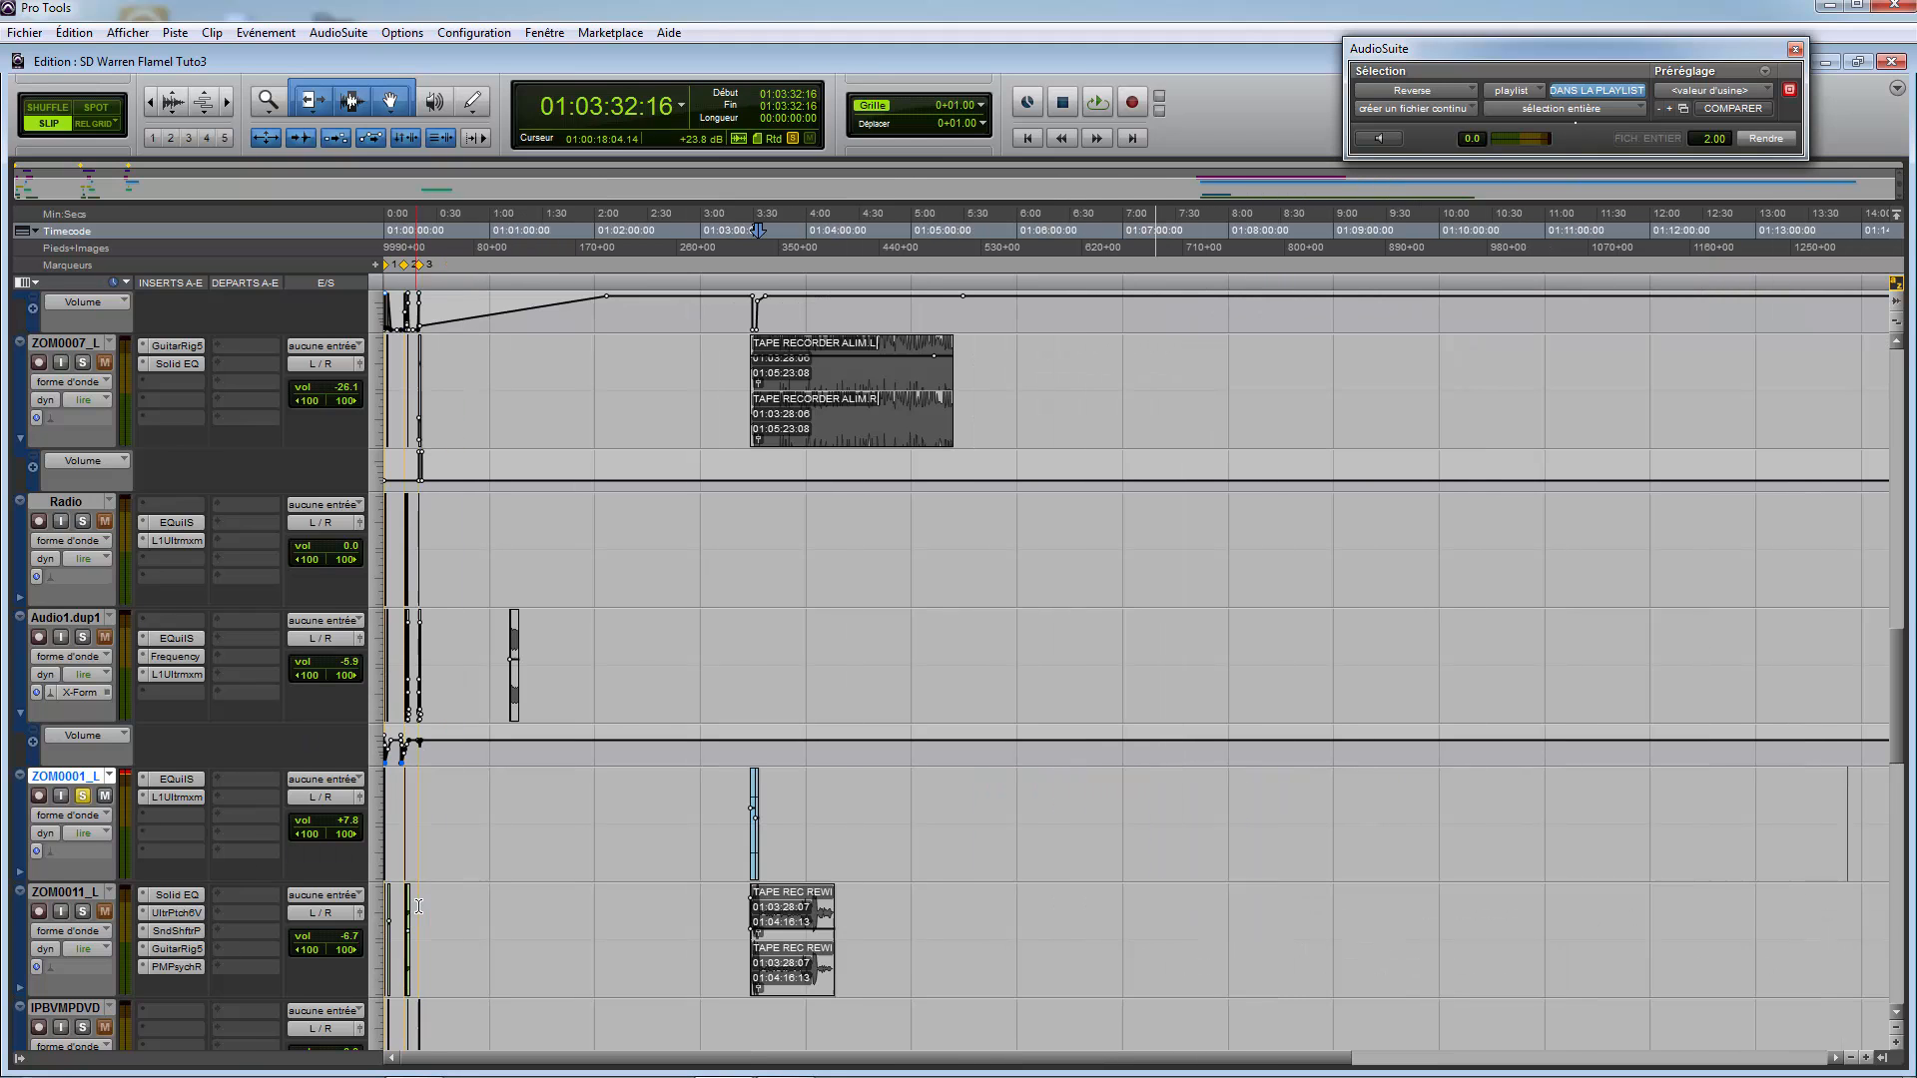
{"action": "left_click", "coordinate": [404, 896]}
{"action": "key", "text": "t"}
{"action": "key", "text": "t"}
{"action": "key", "text": "t"}
{"action": "key", "text": "t"}
{"action": "key", "text": "t"}
{"action": "left_click", "coordinate": [396, 898]}
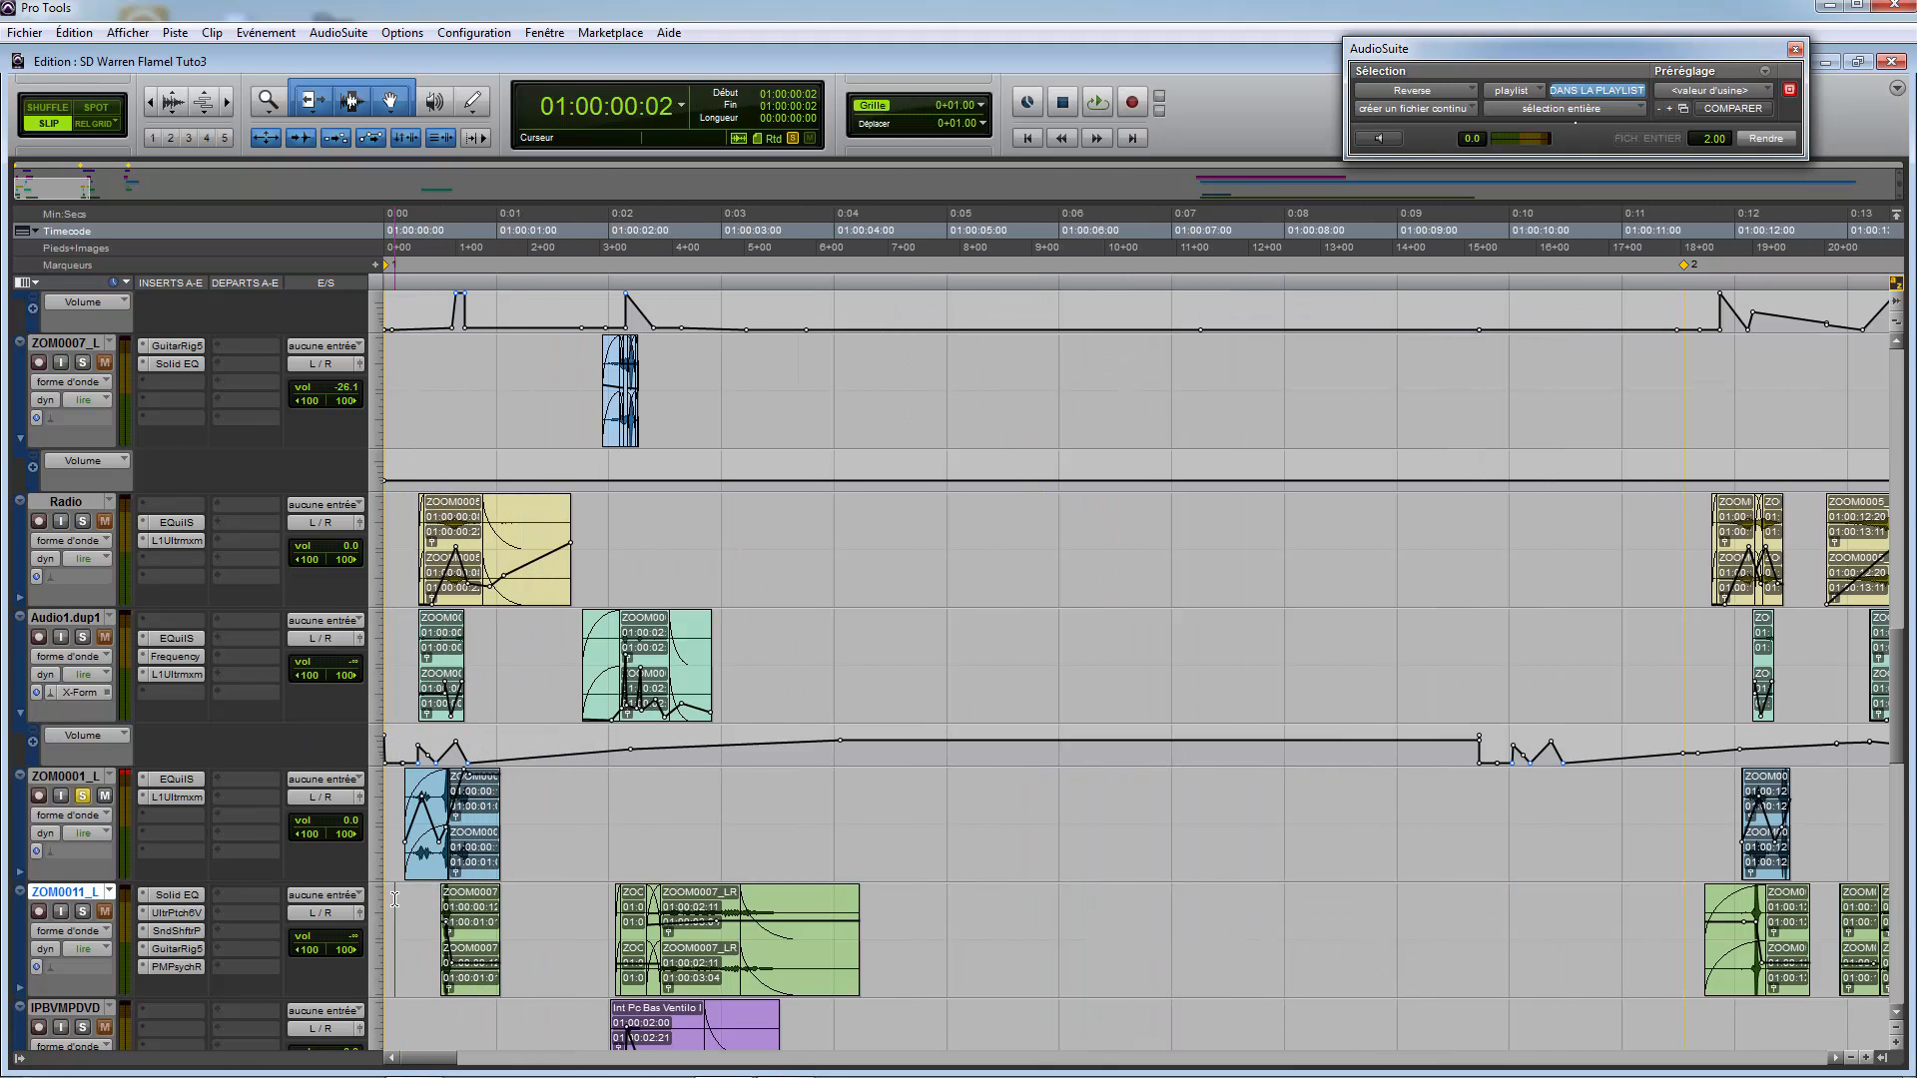
{"action": "key", "text": "space"}
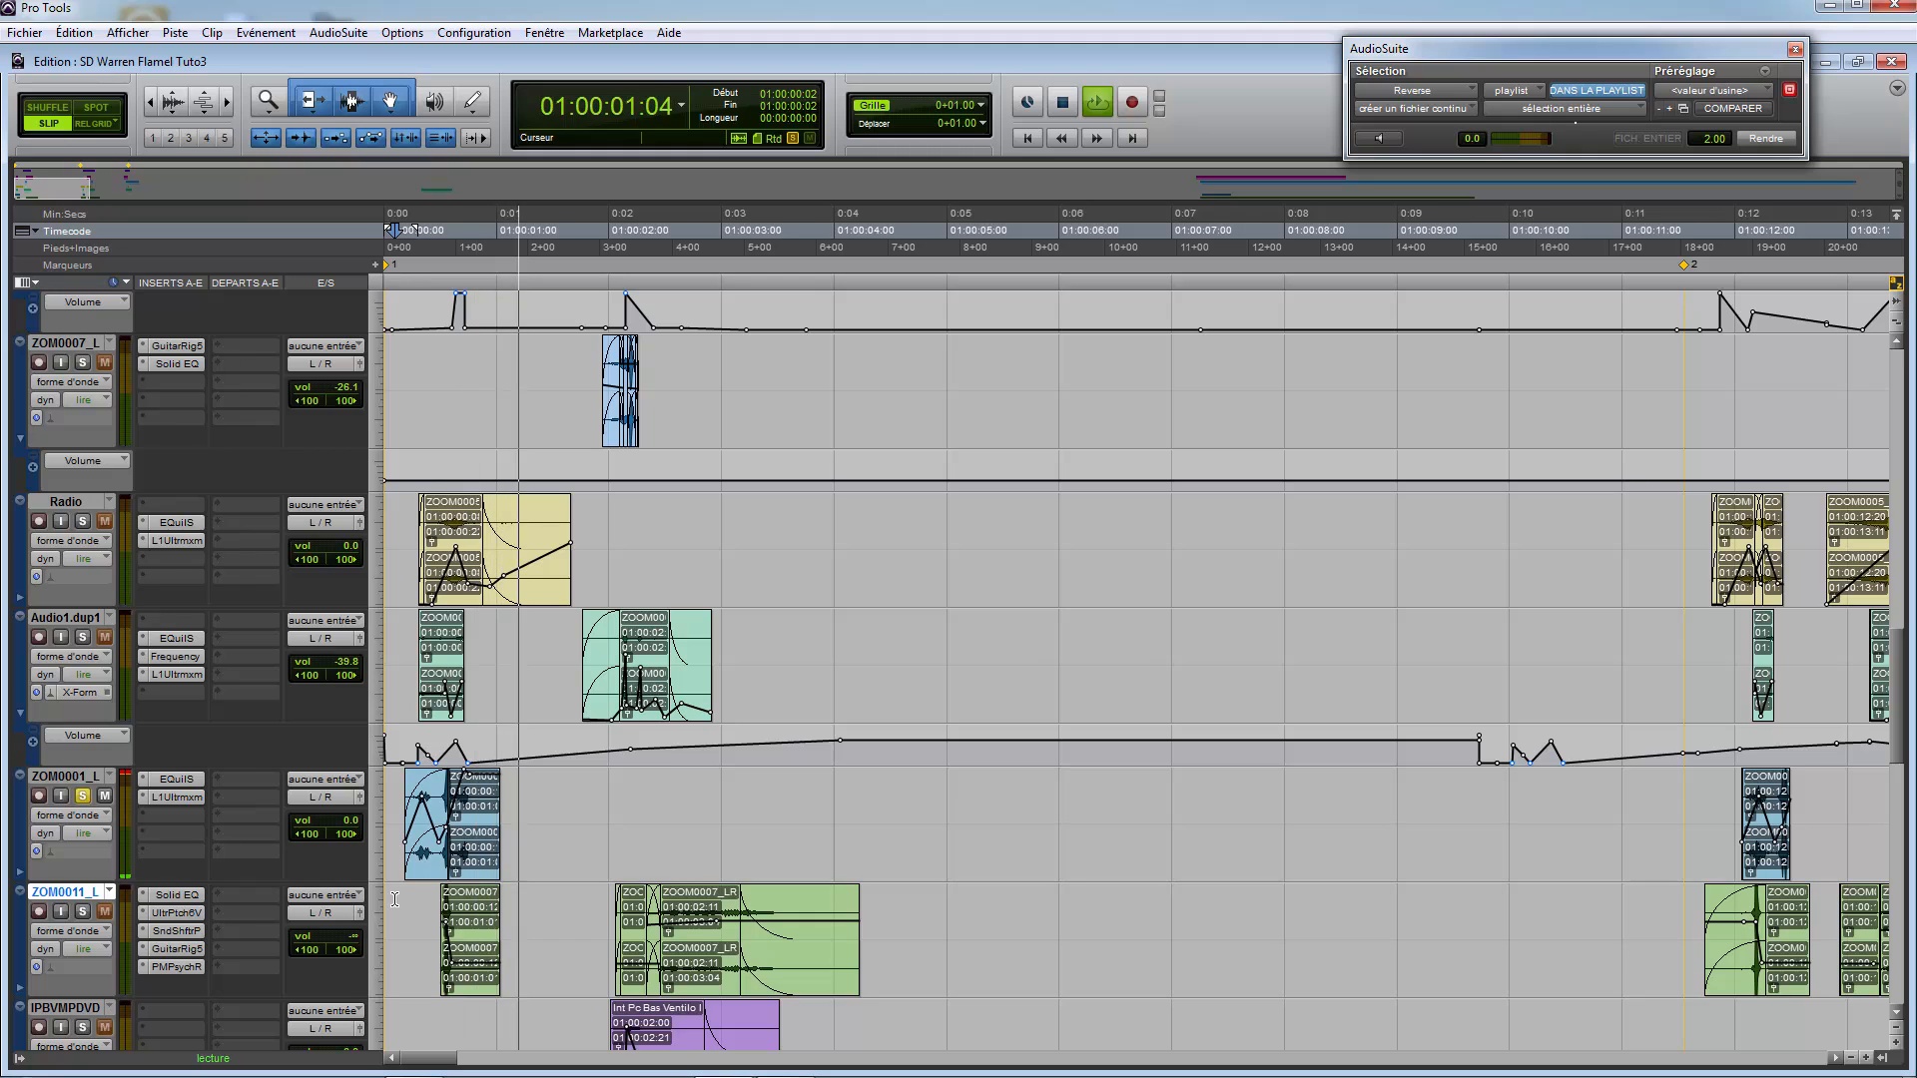
{"action": "key", "text": "space"}
Step: Solo the ZOM0011_L track instead of ZOM0001_L and play it from 01:00:00:03
{"action": "key", "text": "t"}
{"action": "key", "text": "t"}
{"action": "key", "text": "t"}
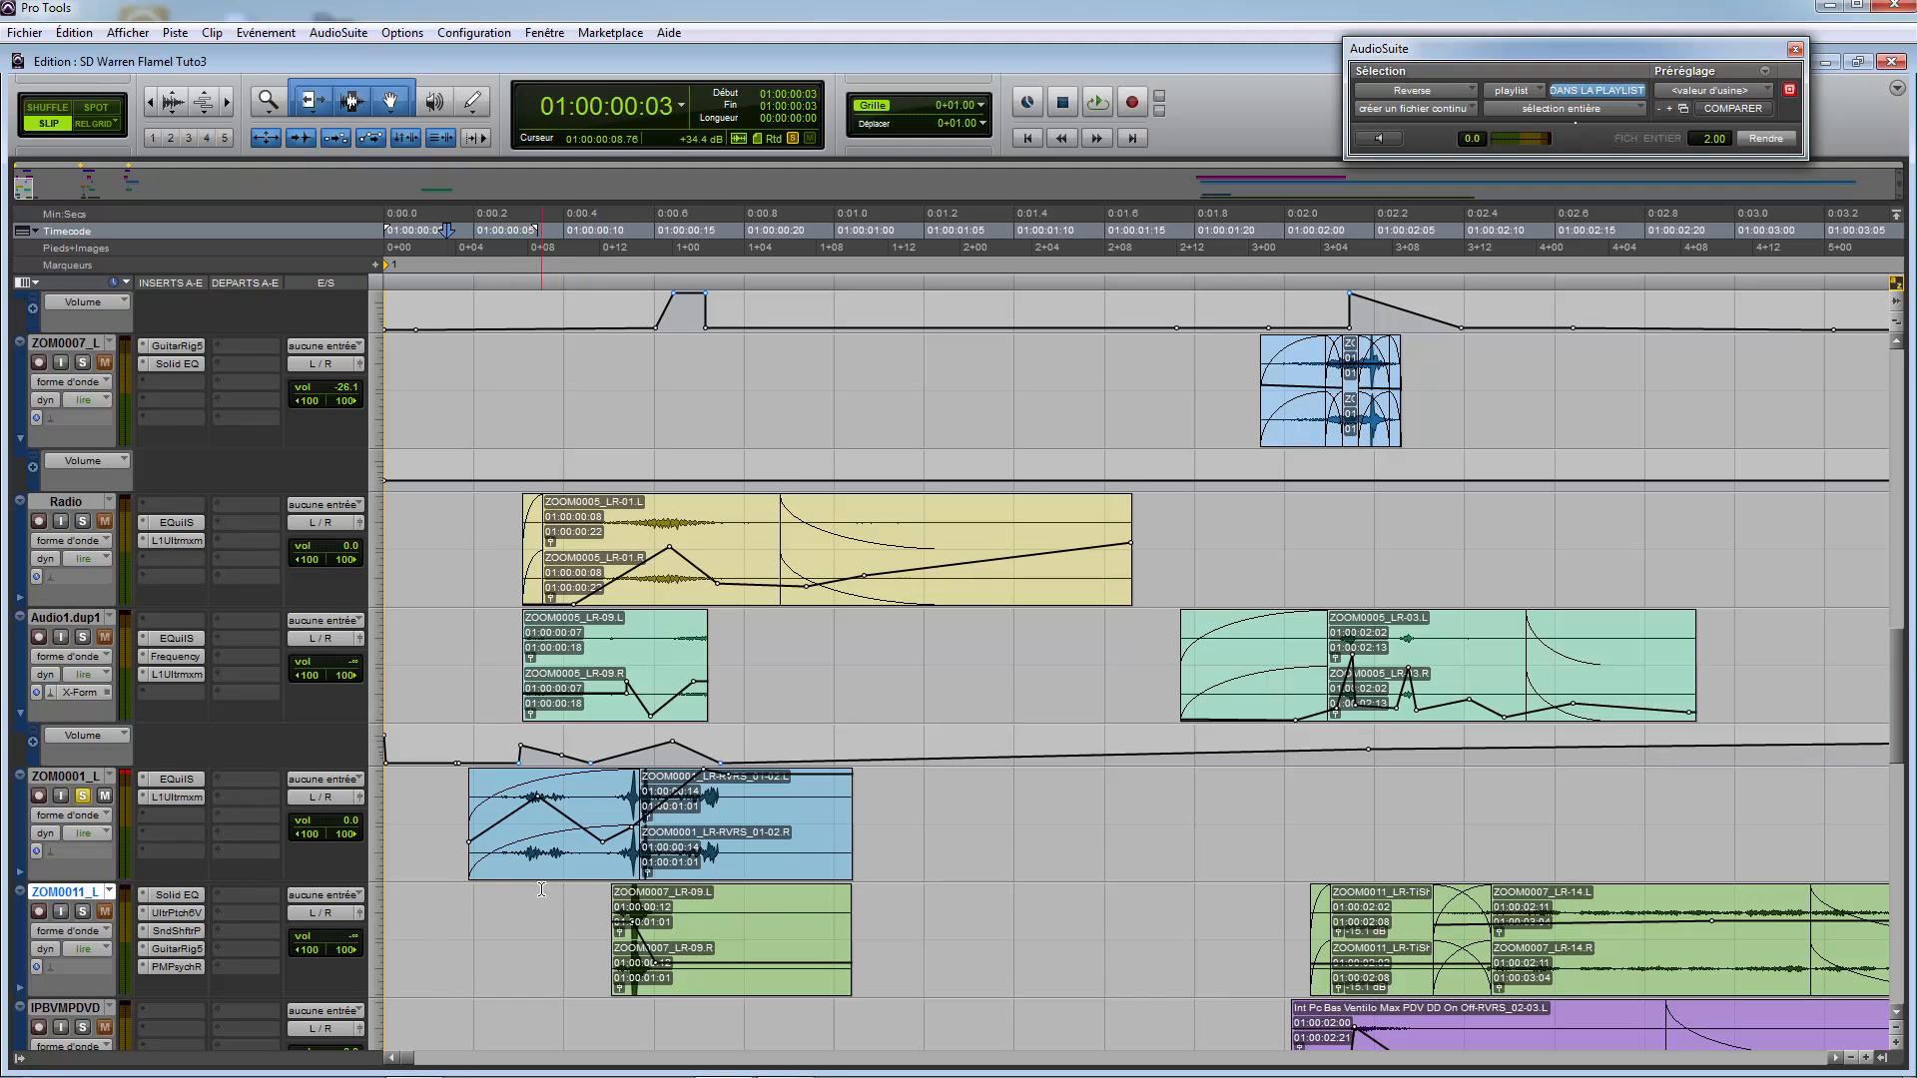
{"action": "scroll", "coordinate": [542, 888], "scroll_direction": "down", "scroll_amount": 3}
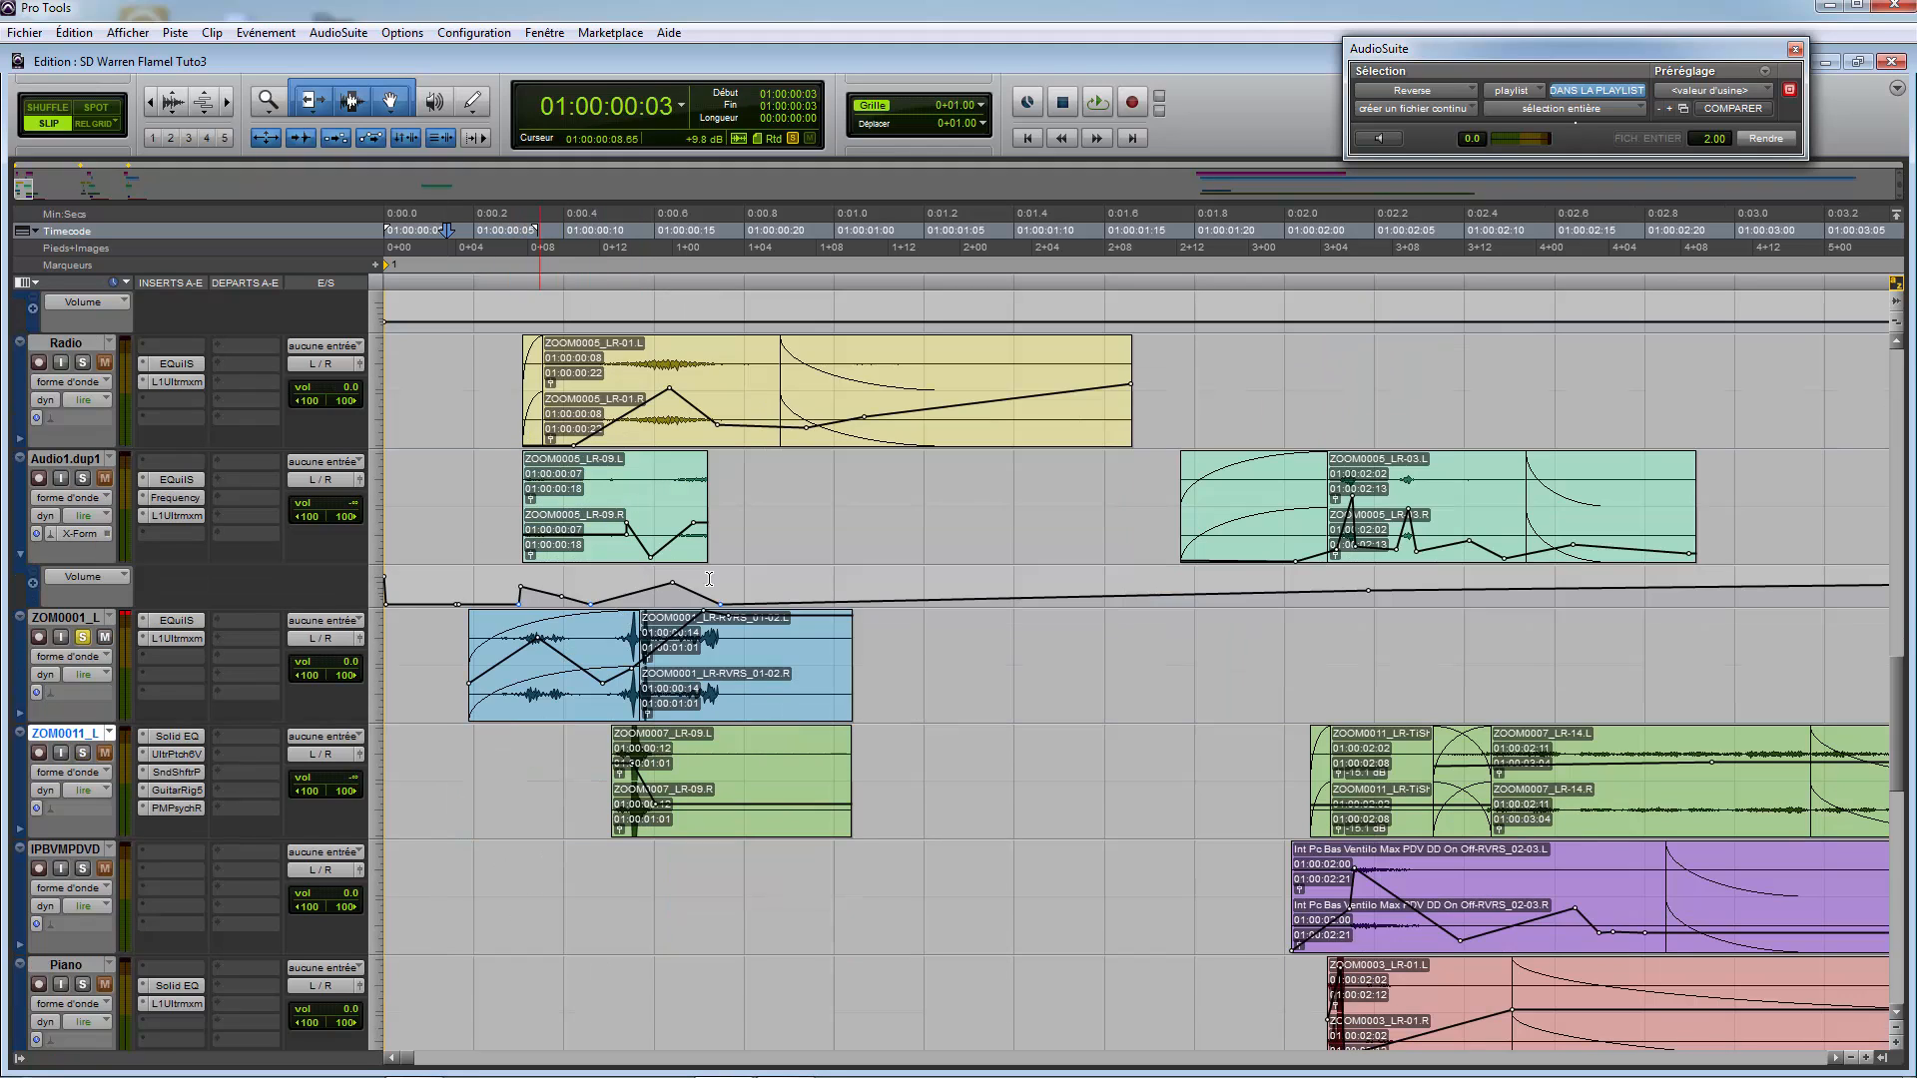
{"action": "left_click", "coordinate": [82, 752]}
{"action": "key", "text": "space"}
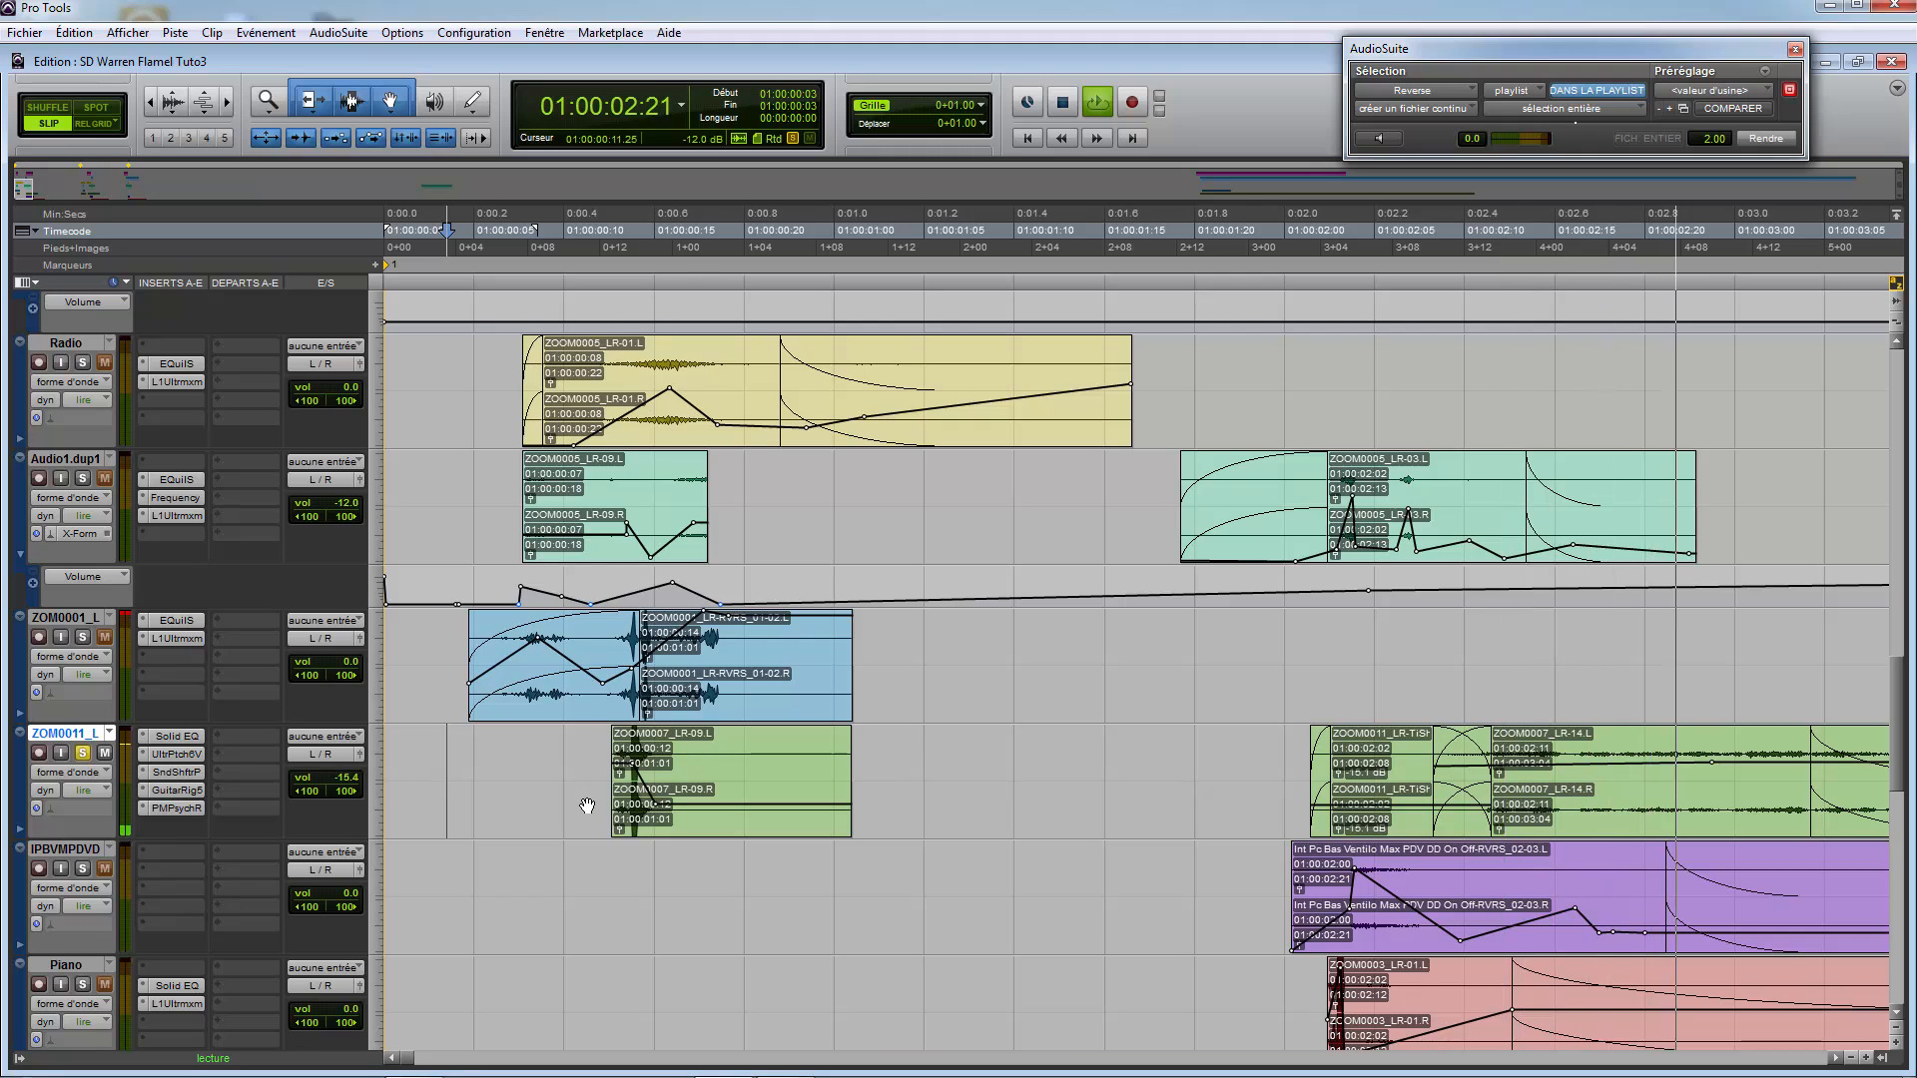
{"action": "key", "text": "space"}
Step: Select the opening of the ZOOM0007_LR-09 clip on ZOM0011_L from 01:00:00:10 to 01:00:00:19 and audition it
{"action": "left_click_drag", "start_coordinate": [570, 762], "coordinate": [724, 765]}
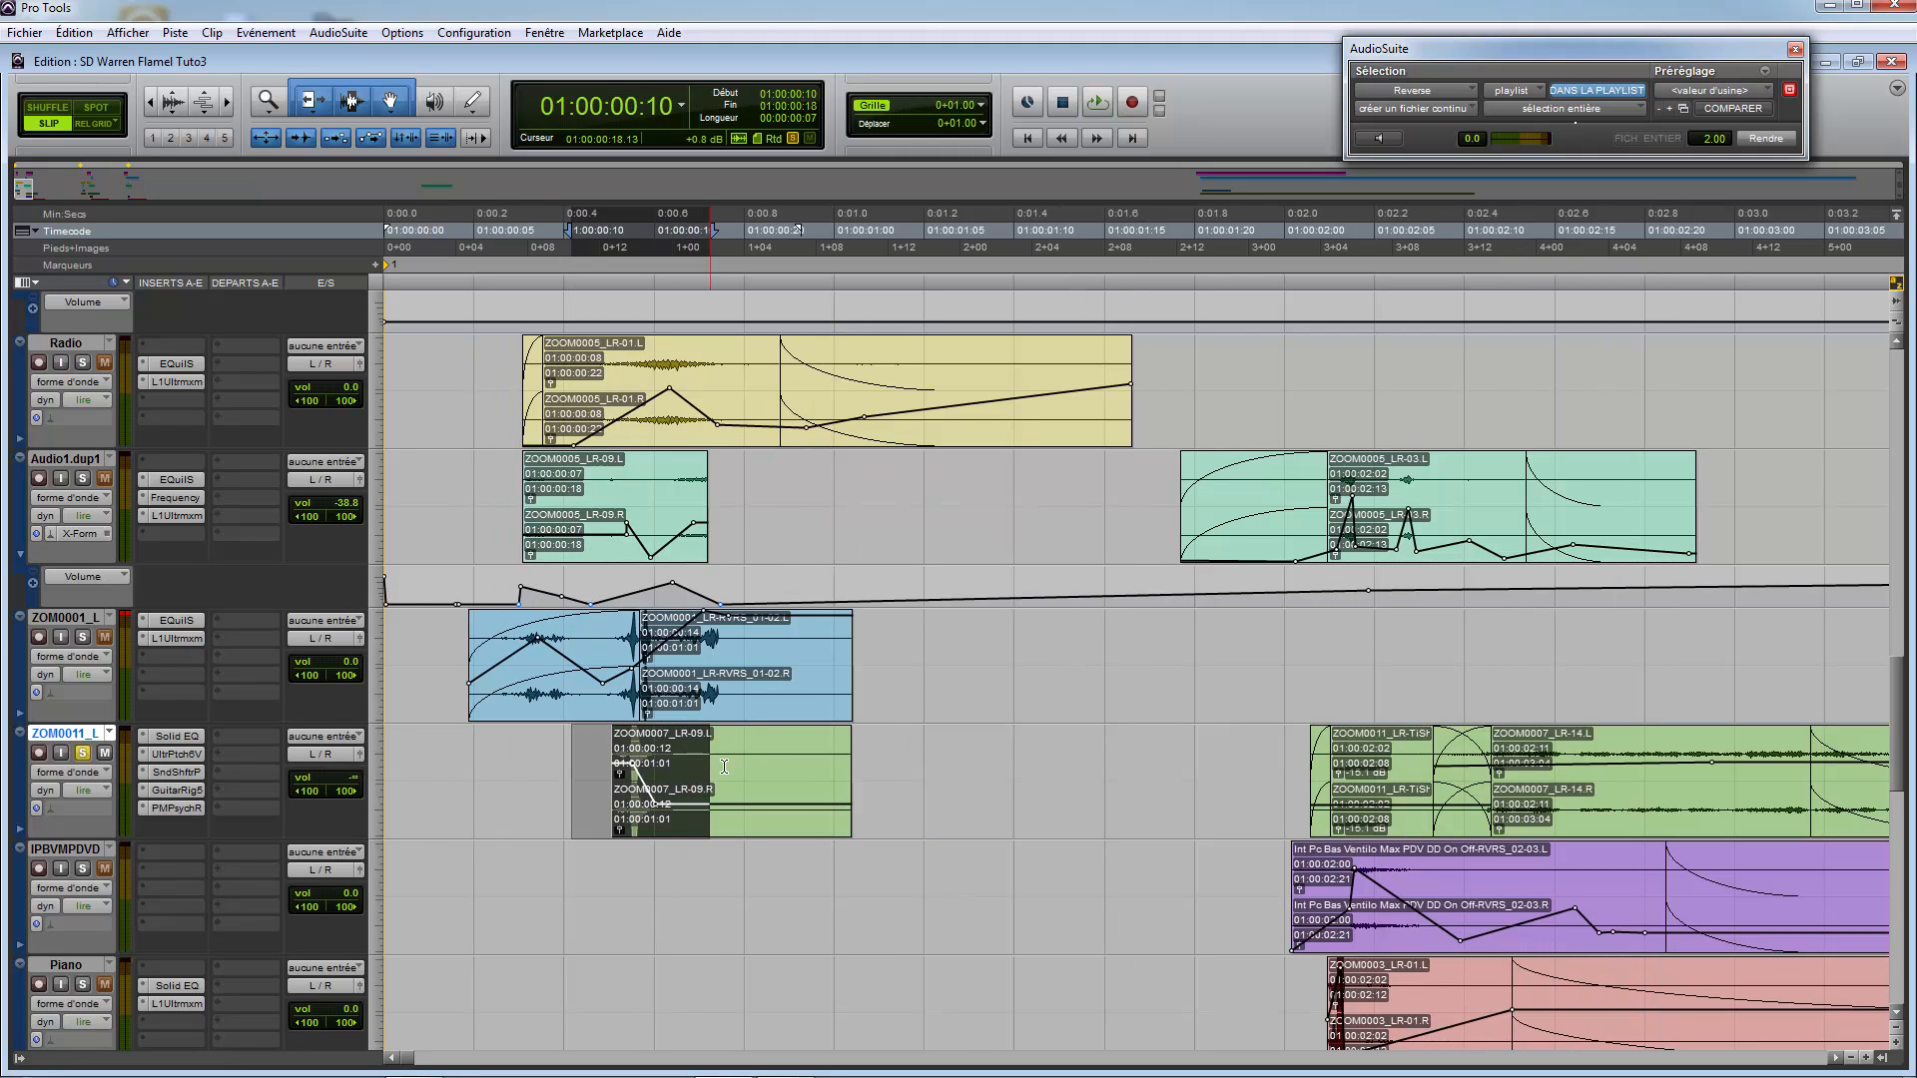
{"action": "left_click_drag", "start_coordinate": [570, 769], "coordinate": [730, 799]}
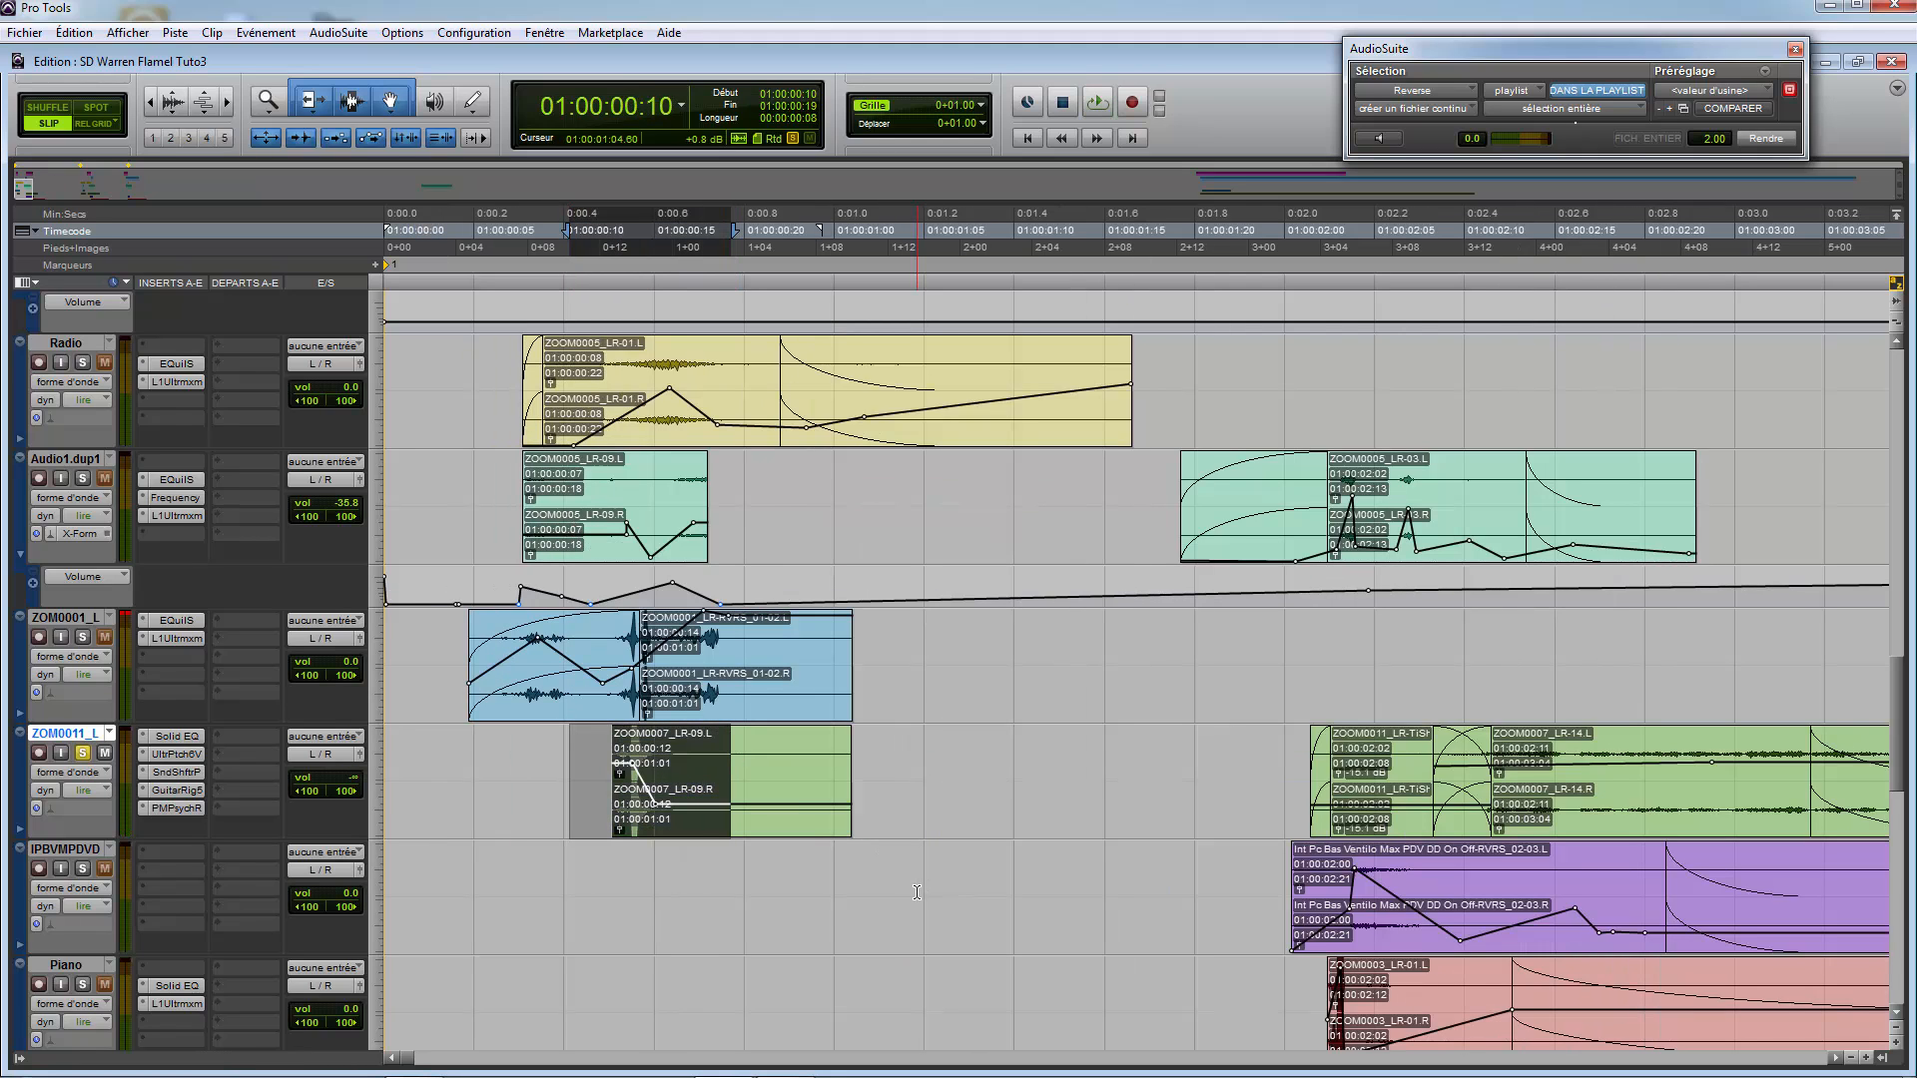
{"action": "key", "text": "space"}
{"action": "left_click", "coordinate": [586, 879]}
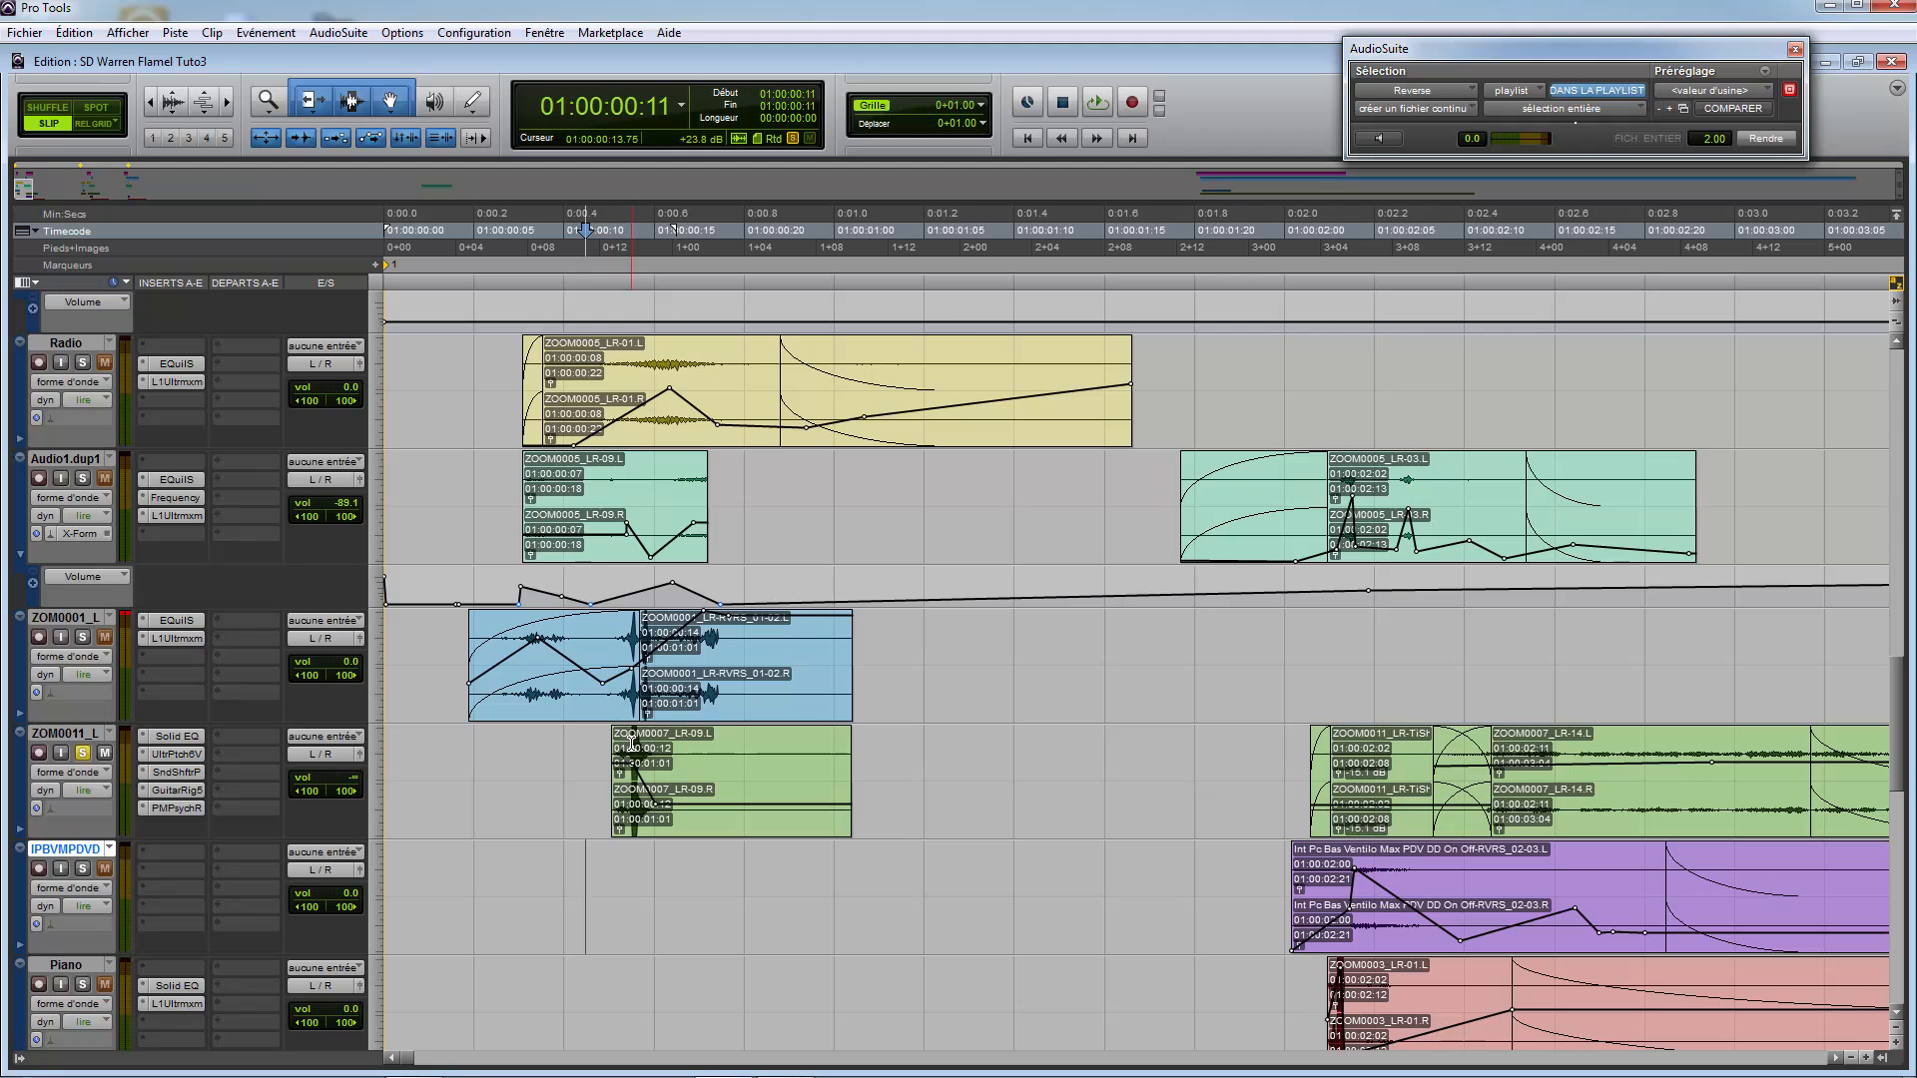
Step: Highlight part of the ZOOM0007_LR-14 clip on ZOM0011_L, and play that clip group from 01:00:01:24
{"action": "left_click", "coordinate": [1239, 777]}
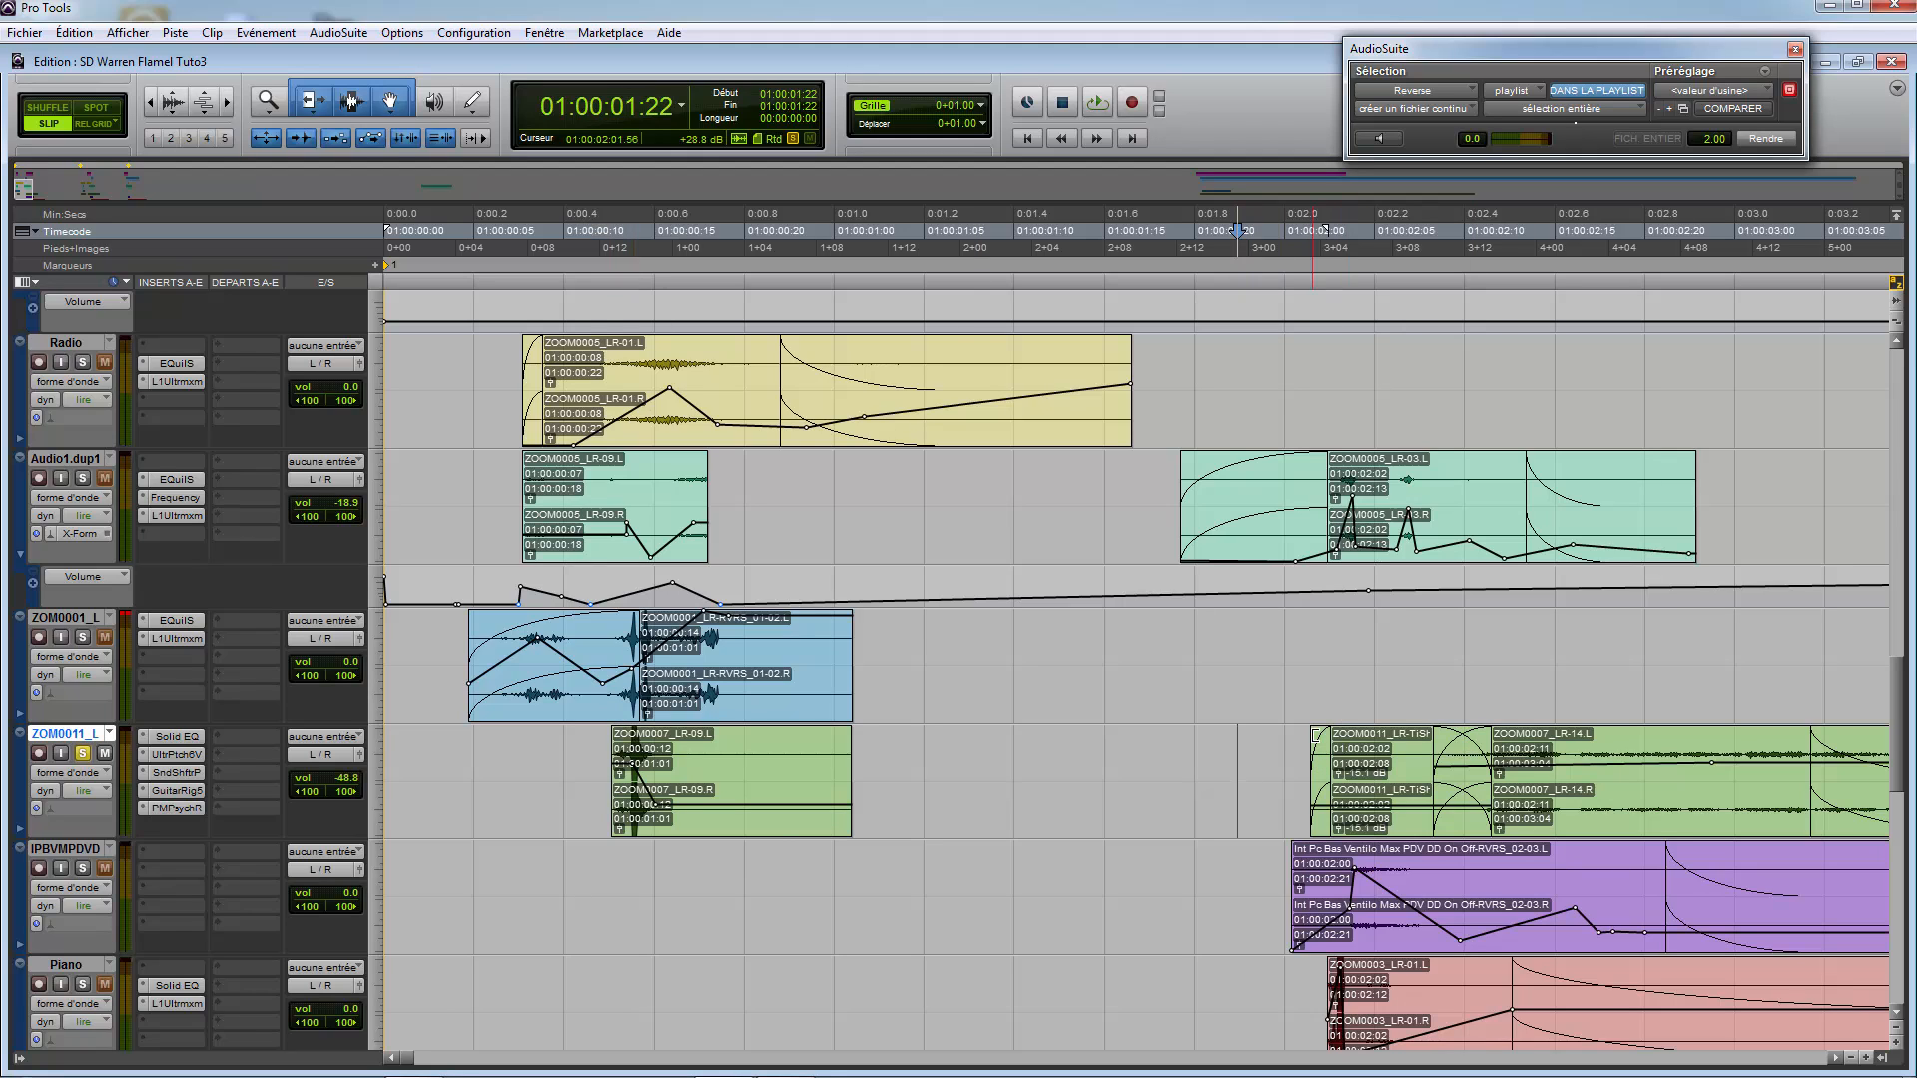
{"action": "left_click_drag", "start_coordinate": [1570, 747], "coordinate": [1724, 753]}
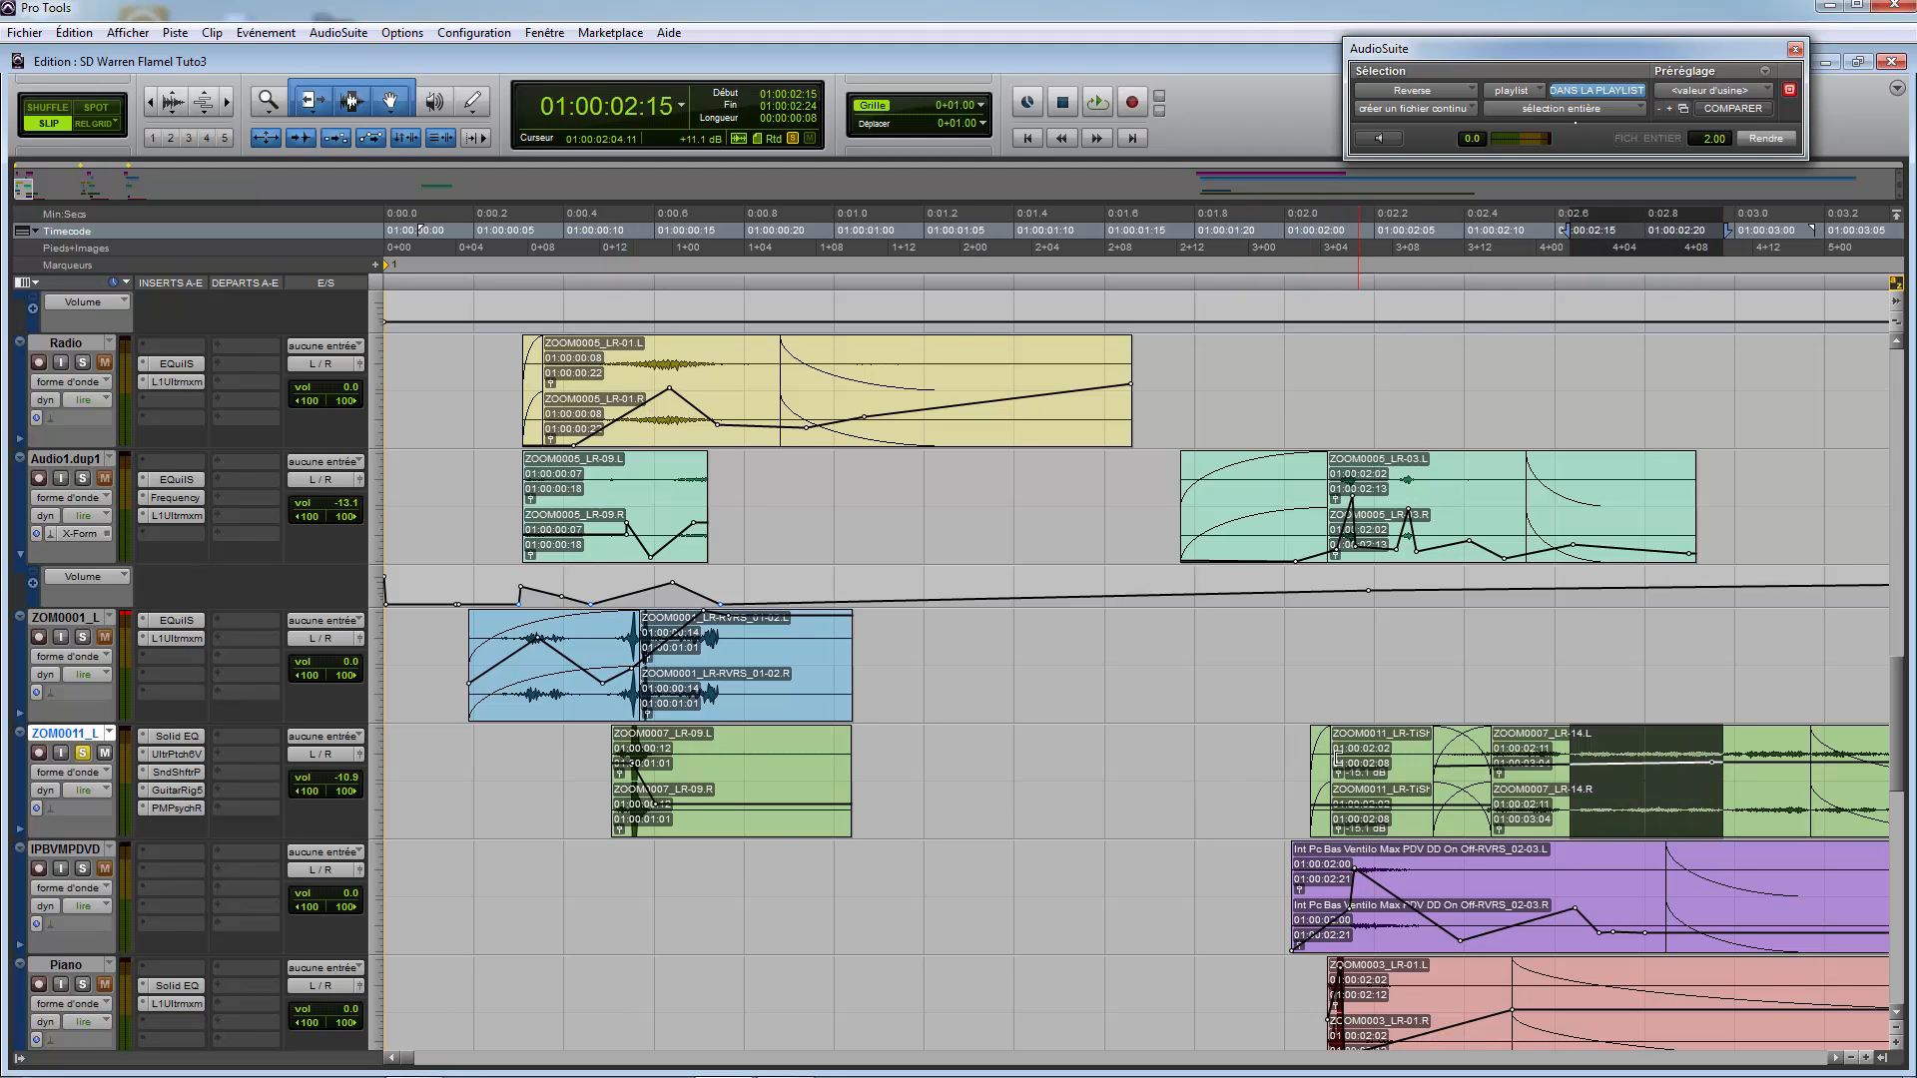
{"action": "left_click", "coordinate": [1278, 755]}
{"action": "key", "text": "ctrl+["}
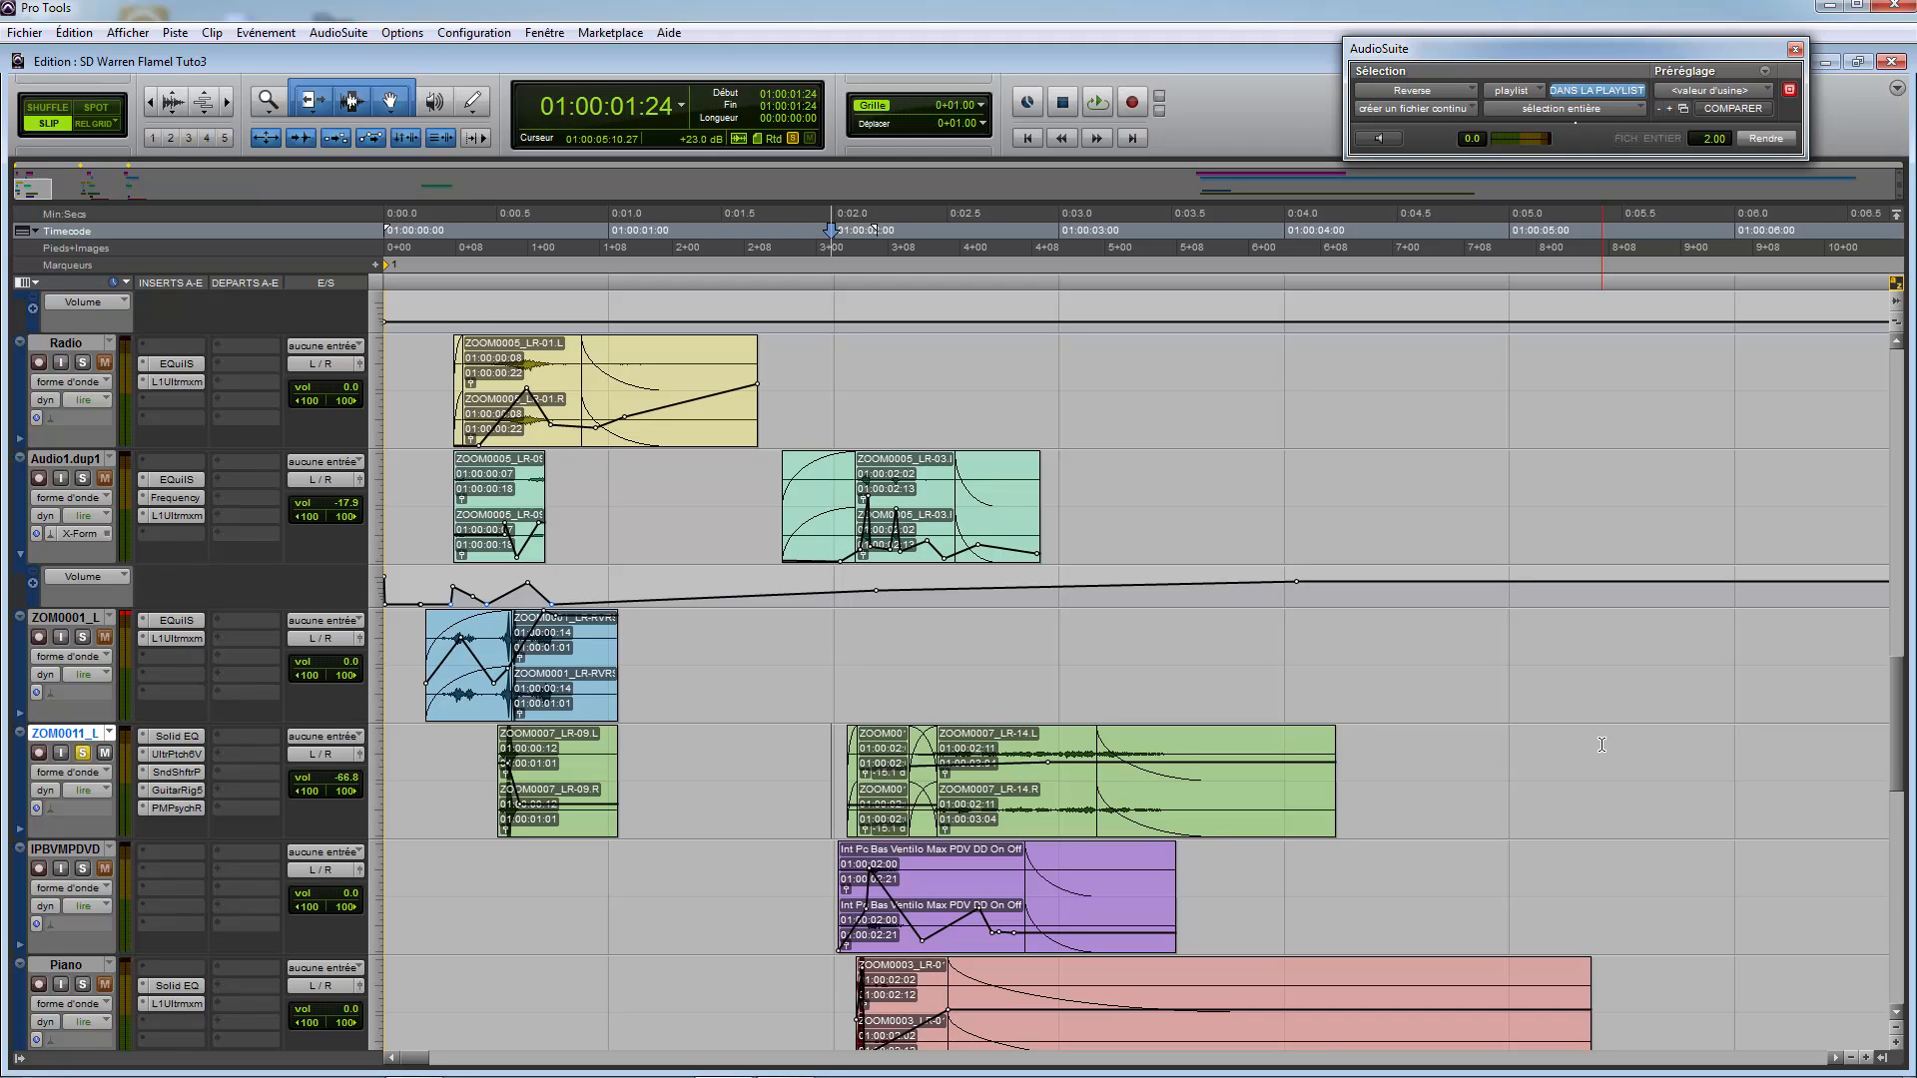
{"action": "key", "text": "space"}
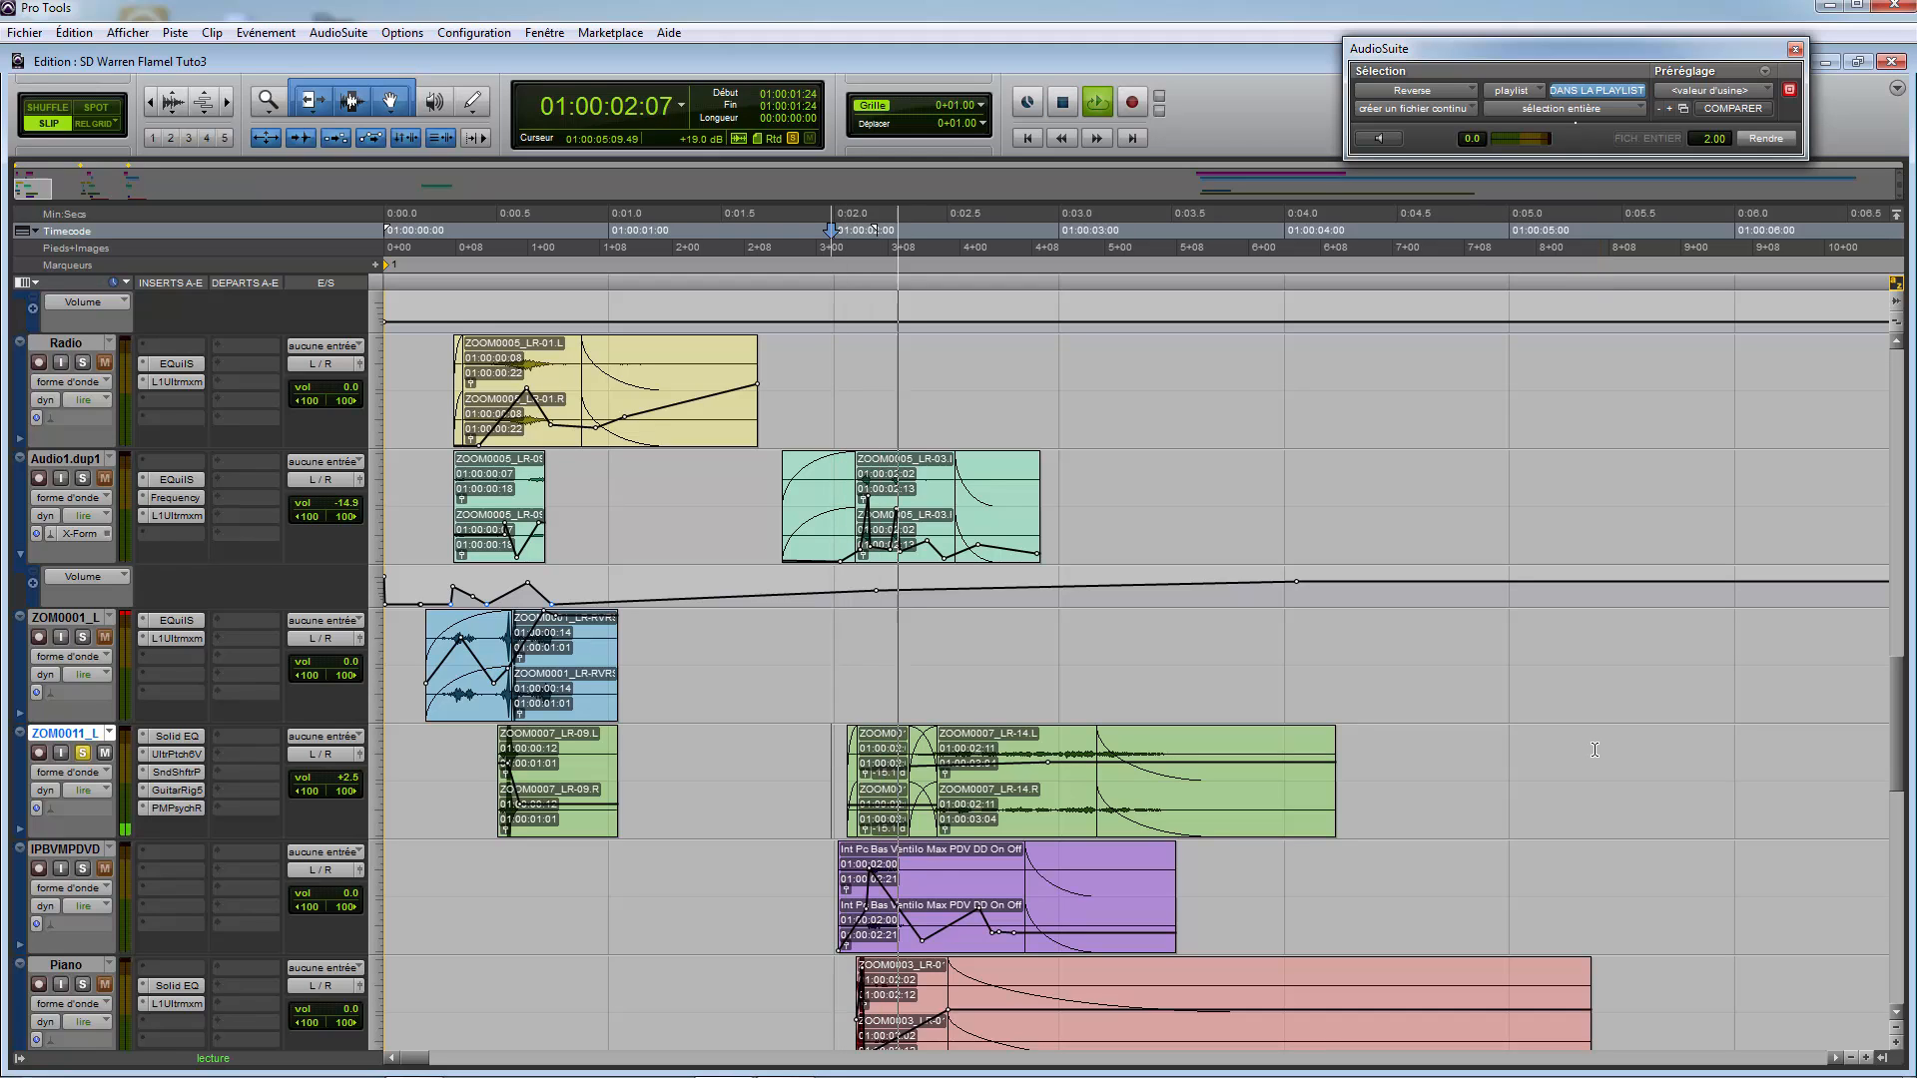
{"action": "key", "text": "space"}
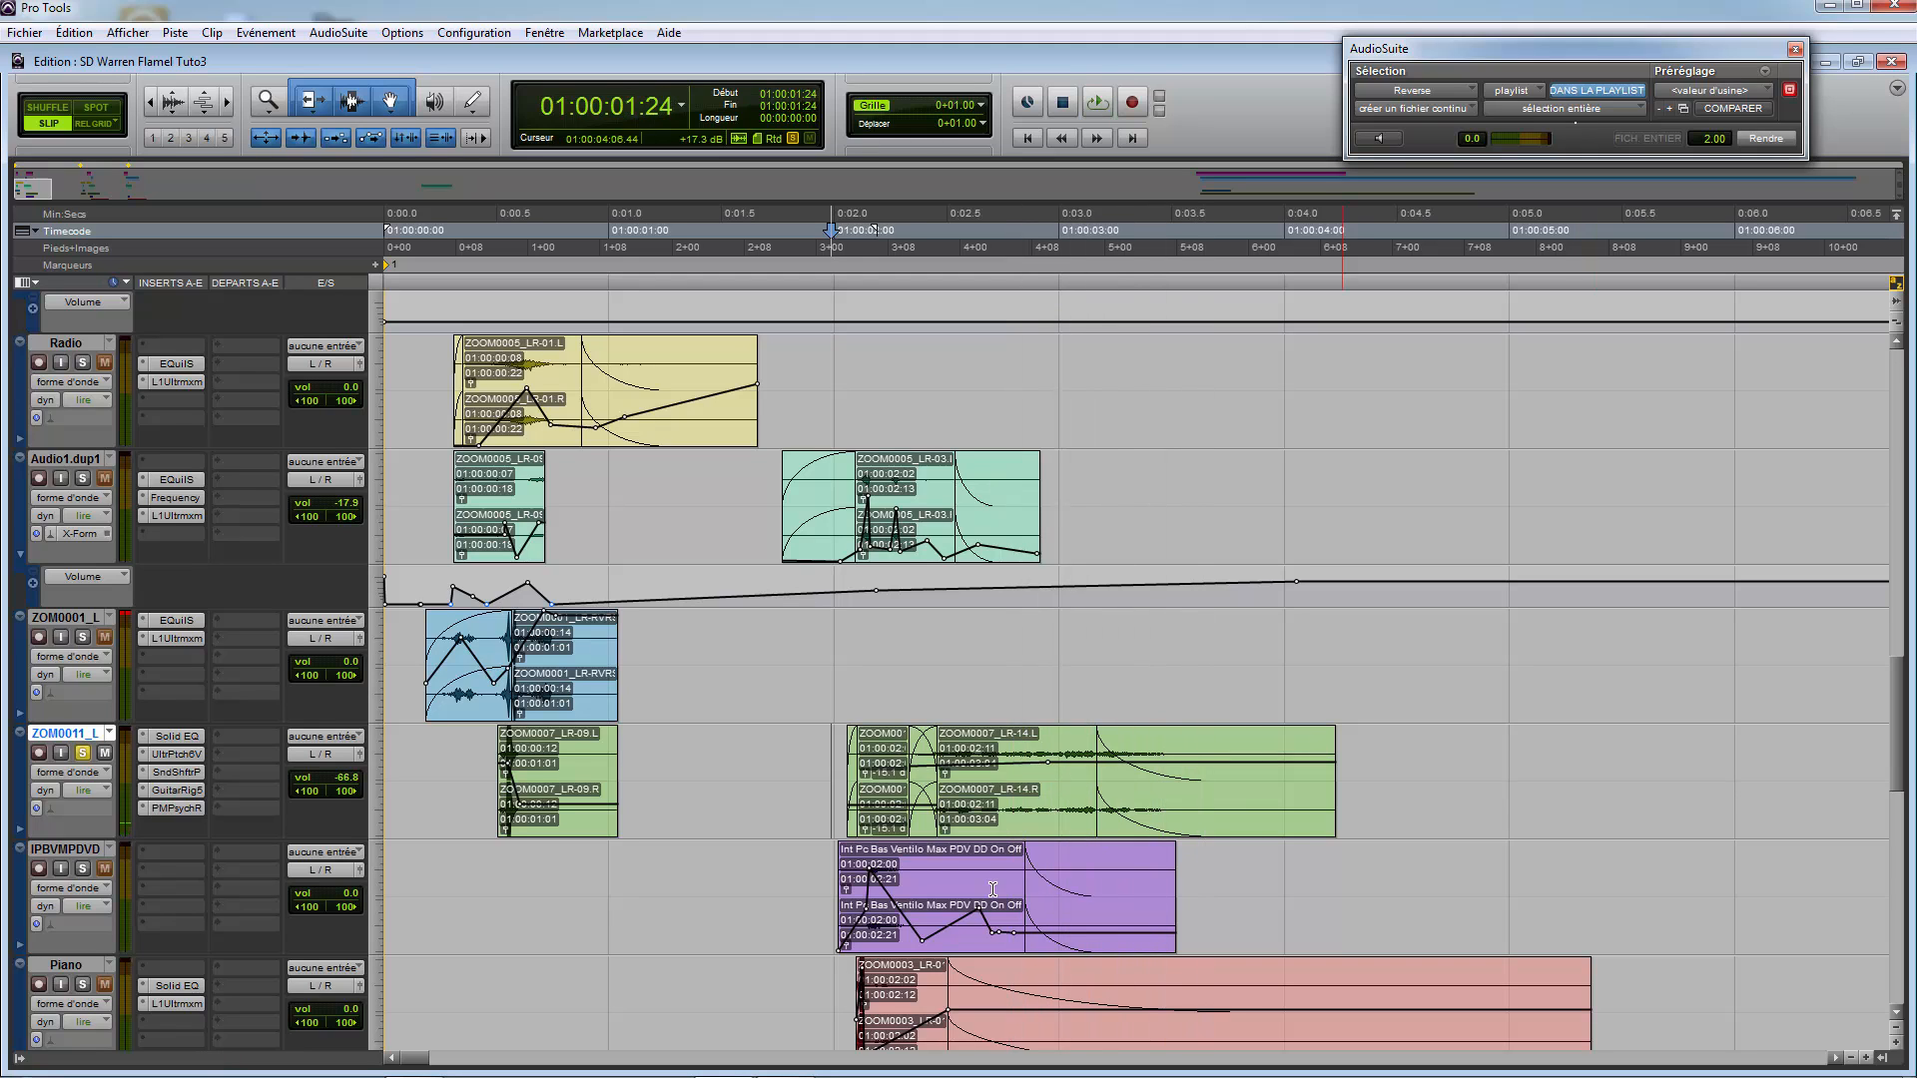
Step: Solo the IPBVMPDVD track instead of ZOM0011_L and play its clip from 01:00:01:20
{"action": "left_click", "coordinate": [731, 863]}
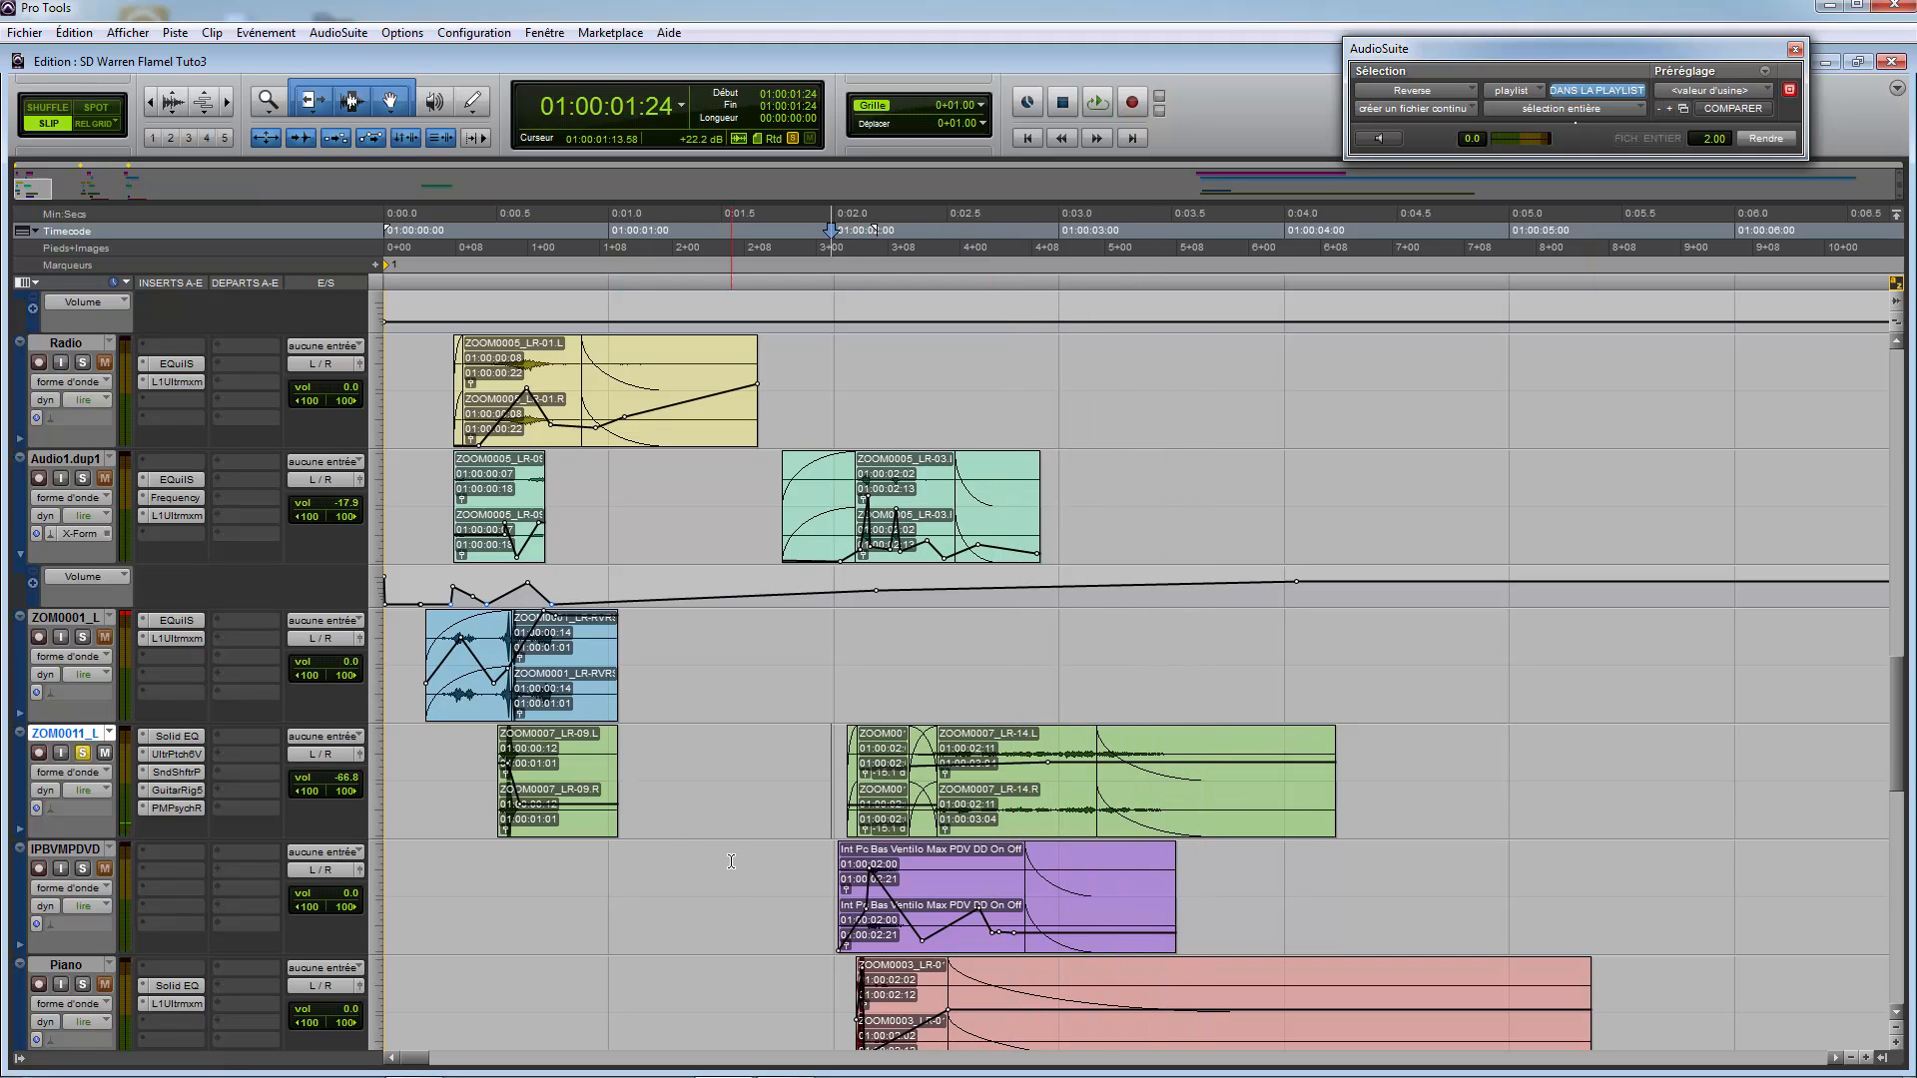
{"action": "left_click", "coordinate": [85, 875]}
{"action": "scroll", "coordinate": [499, 749], "scroll_direction": "down", "scroll_amount": 3}
{"action": "left_click", "coordinate": [808, 621]}
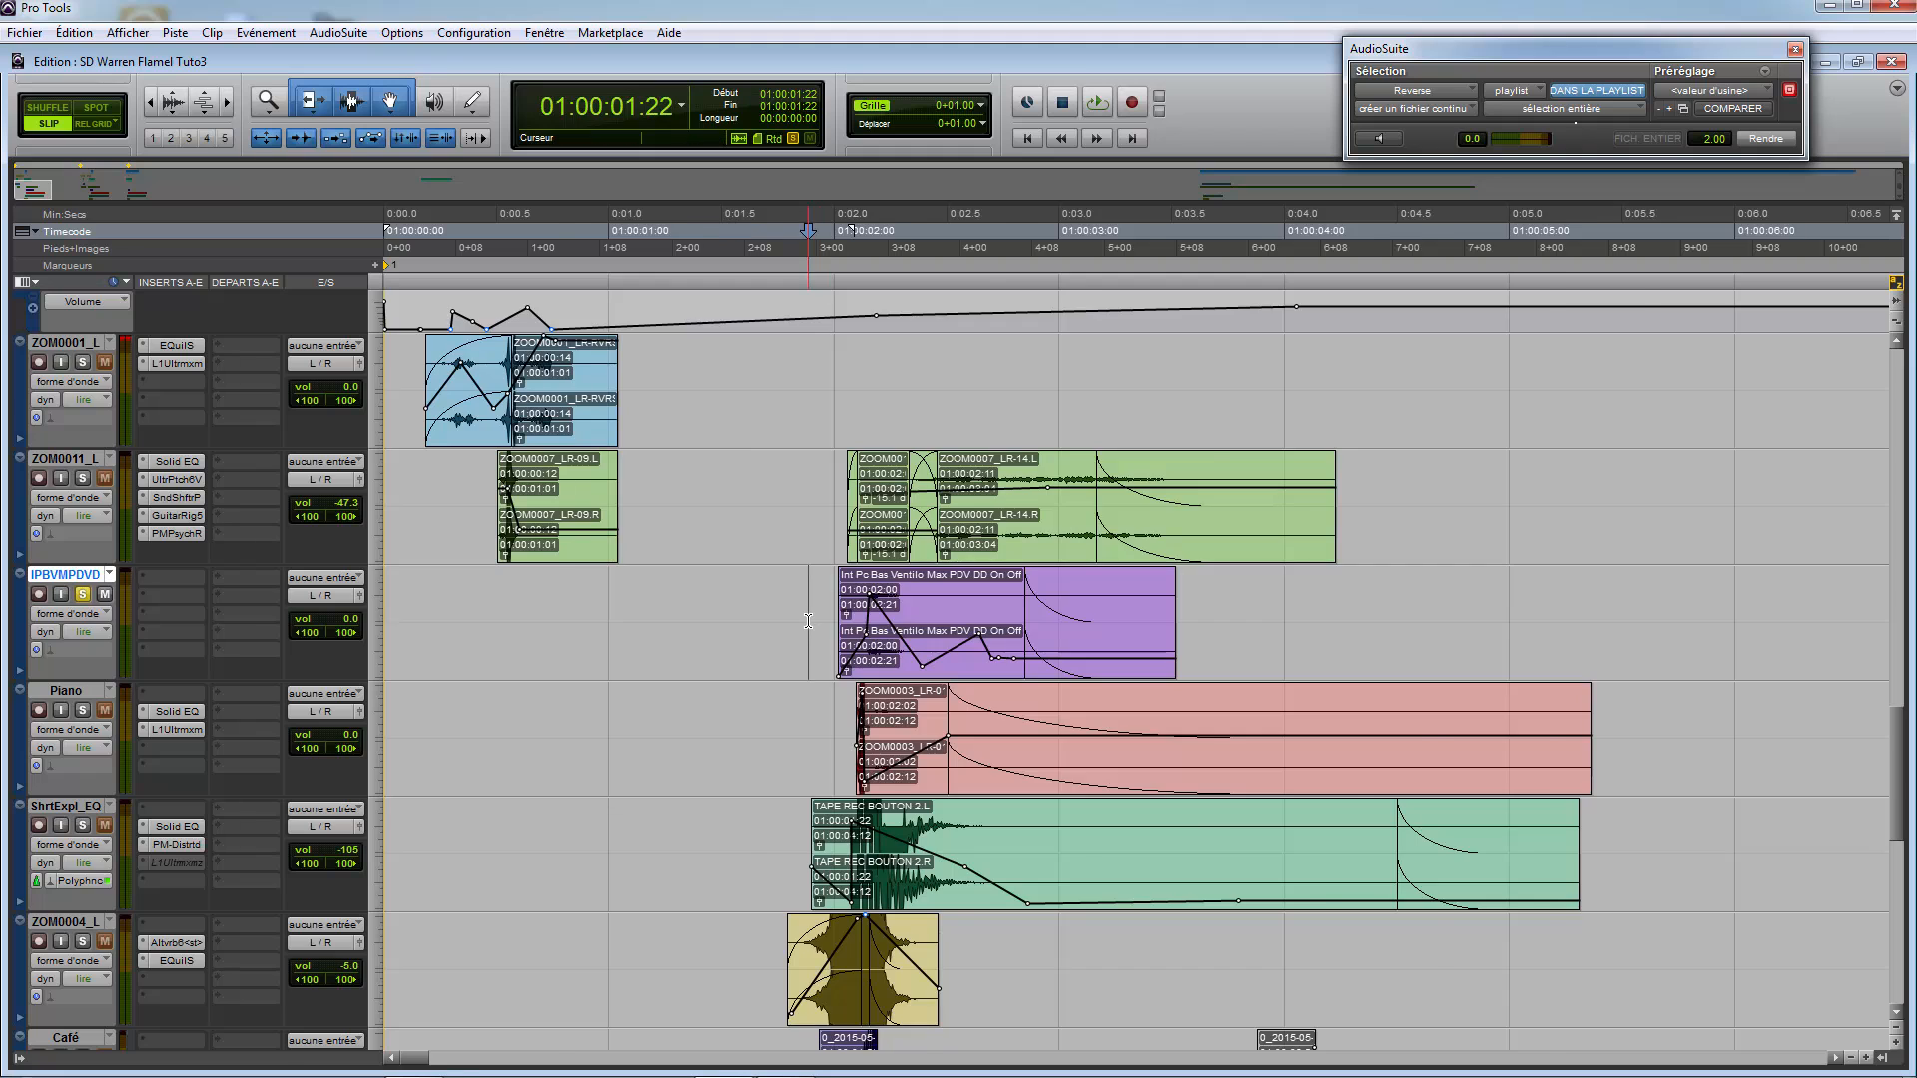
{"action": "key", "text": "t"}
{"action": "key", "text": "t"}
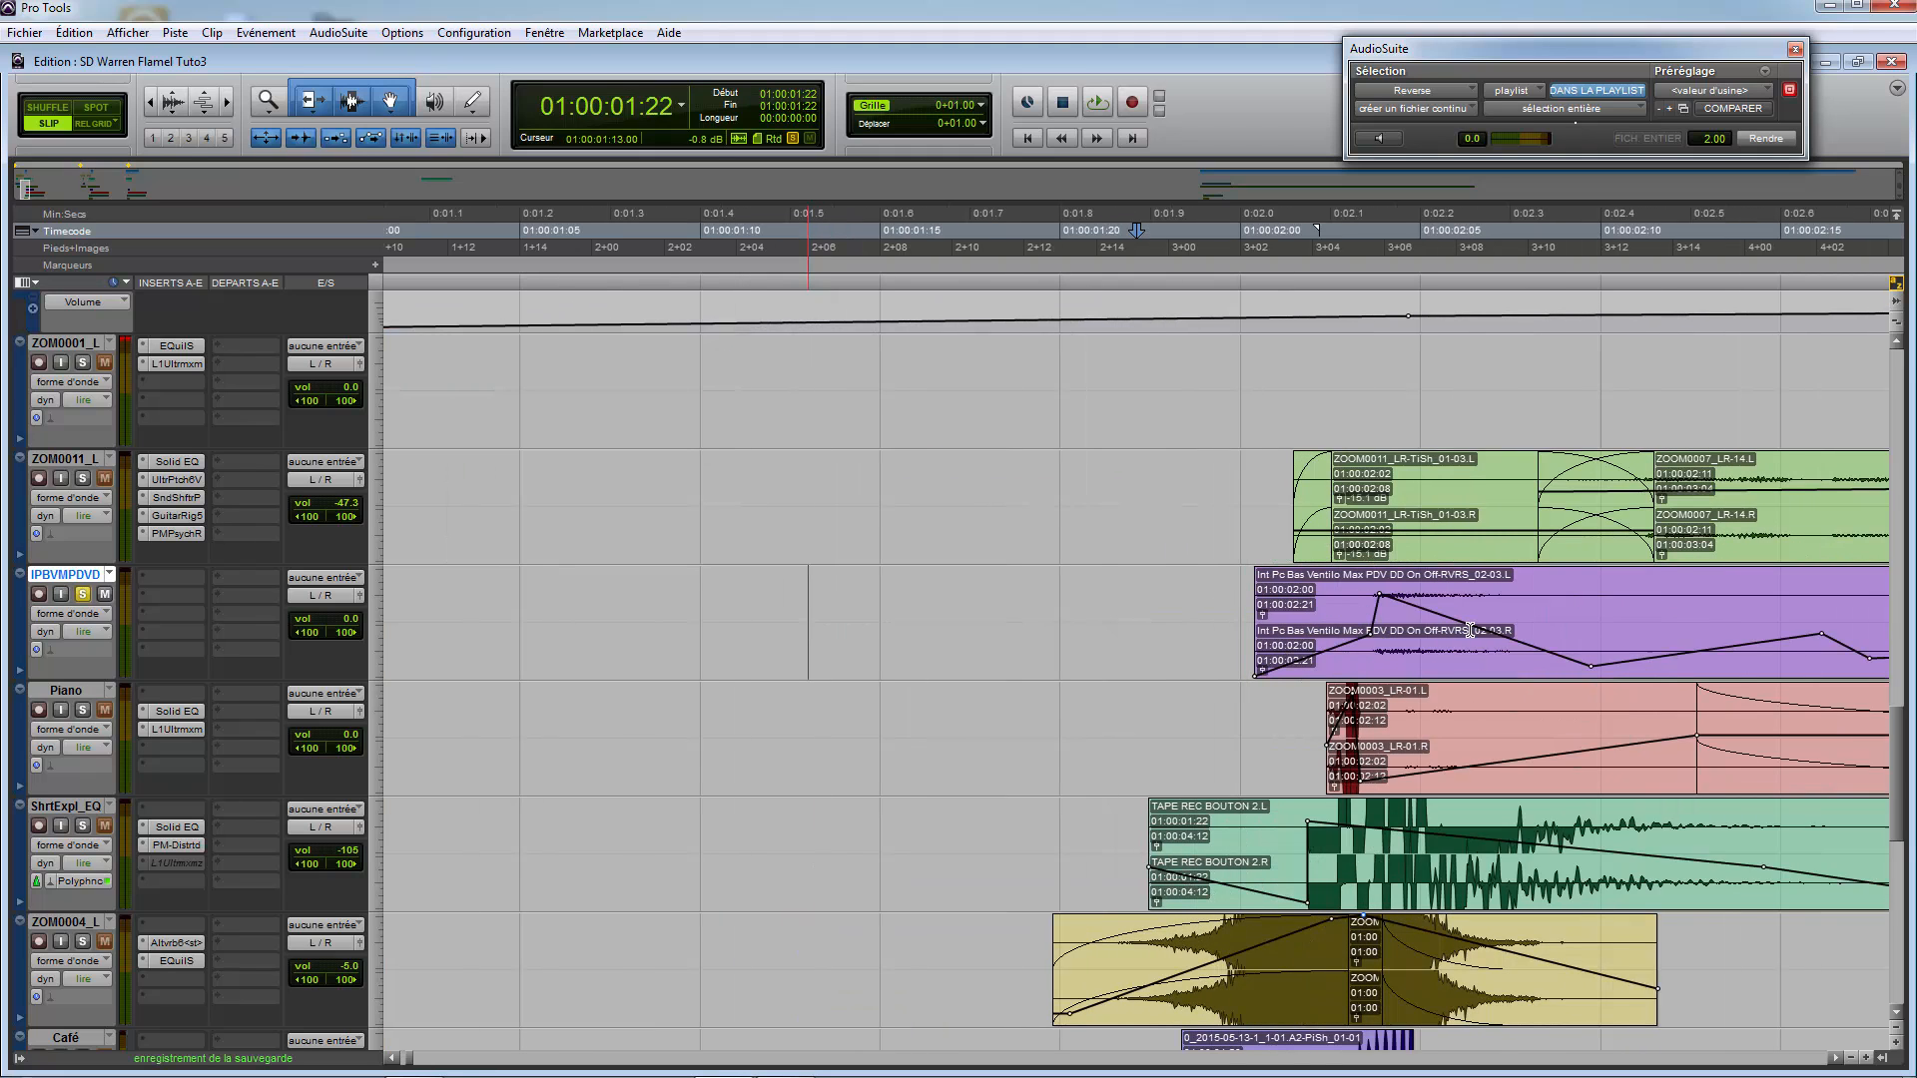
{"action": "left_click", "coordinate": [1215, 621]}
{"action": "left_click", "coordinate": [1079, 619]}
{"action": "key", "text": "r"}
{"action": "key", "text": "r"}
{"action": "key", "text": "space"}
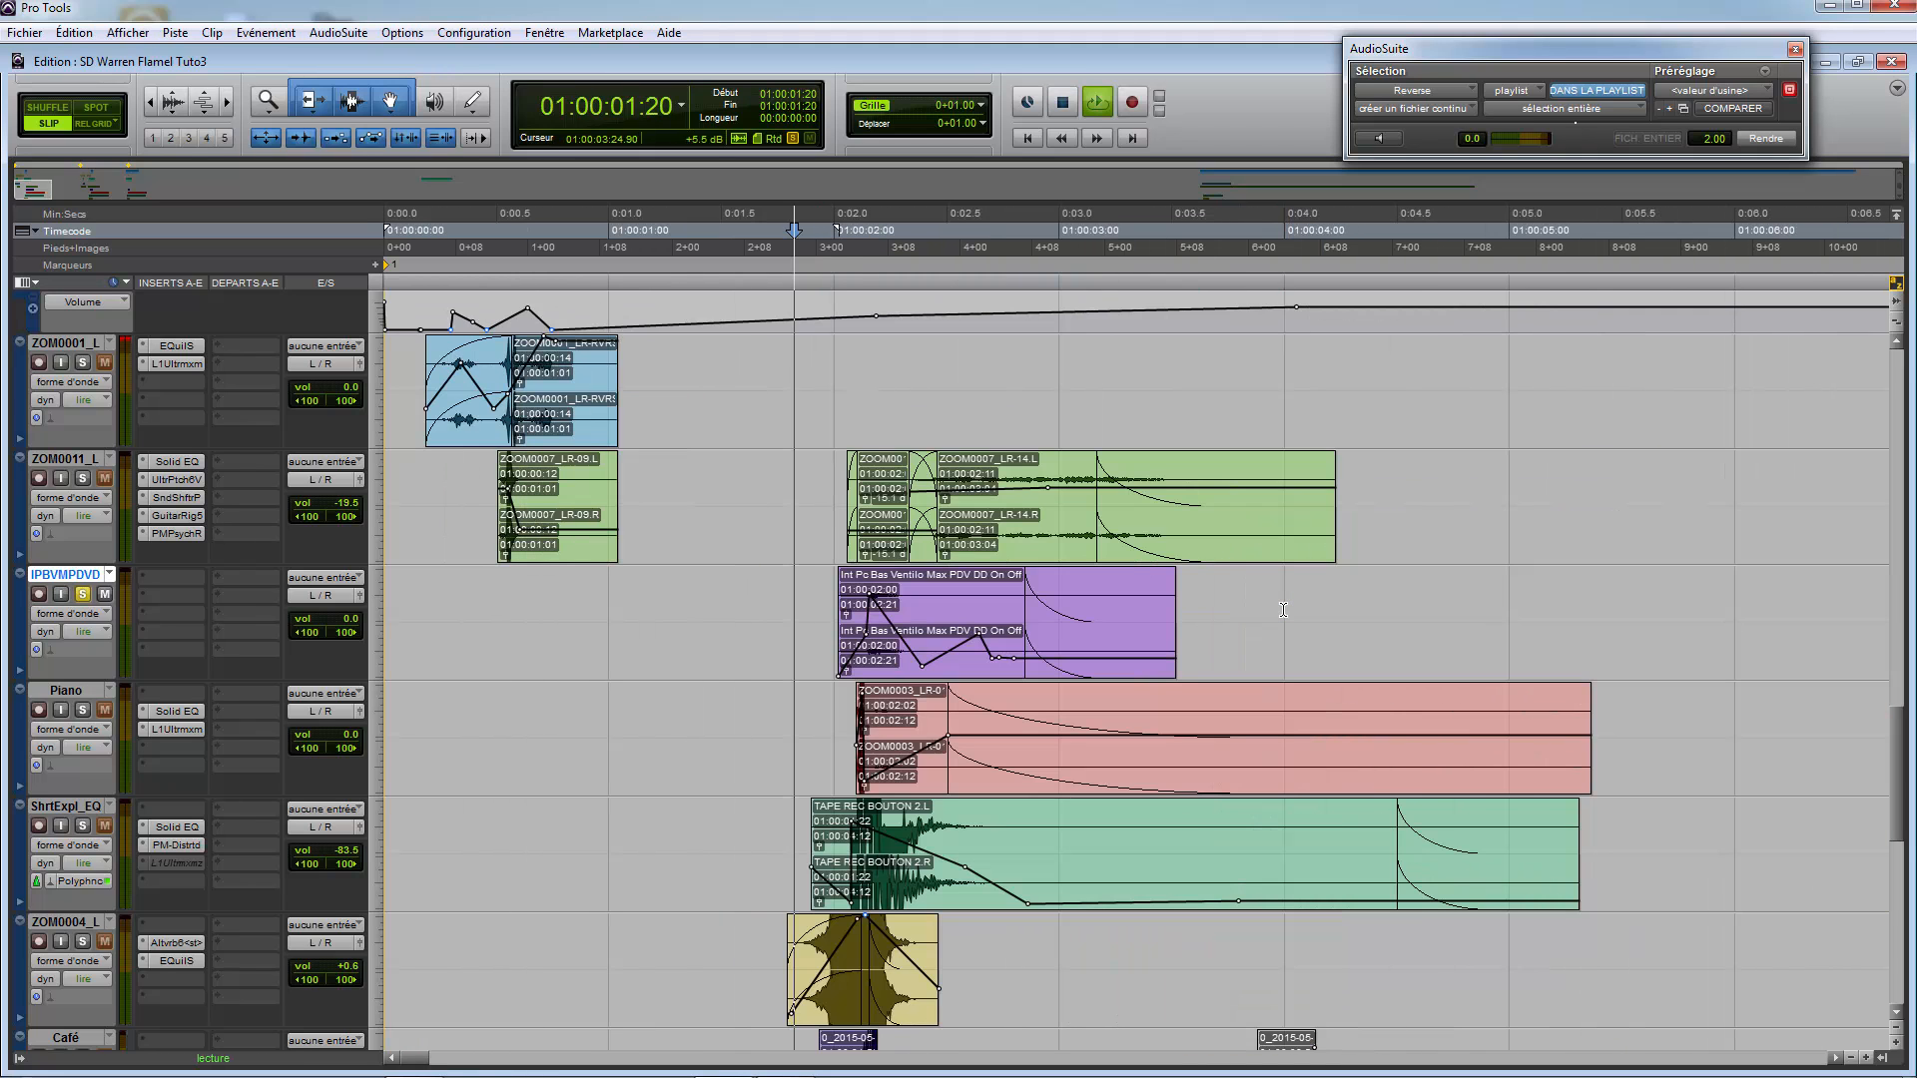
{"action": "key", "text": "space"}
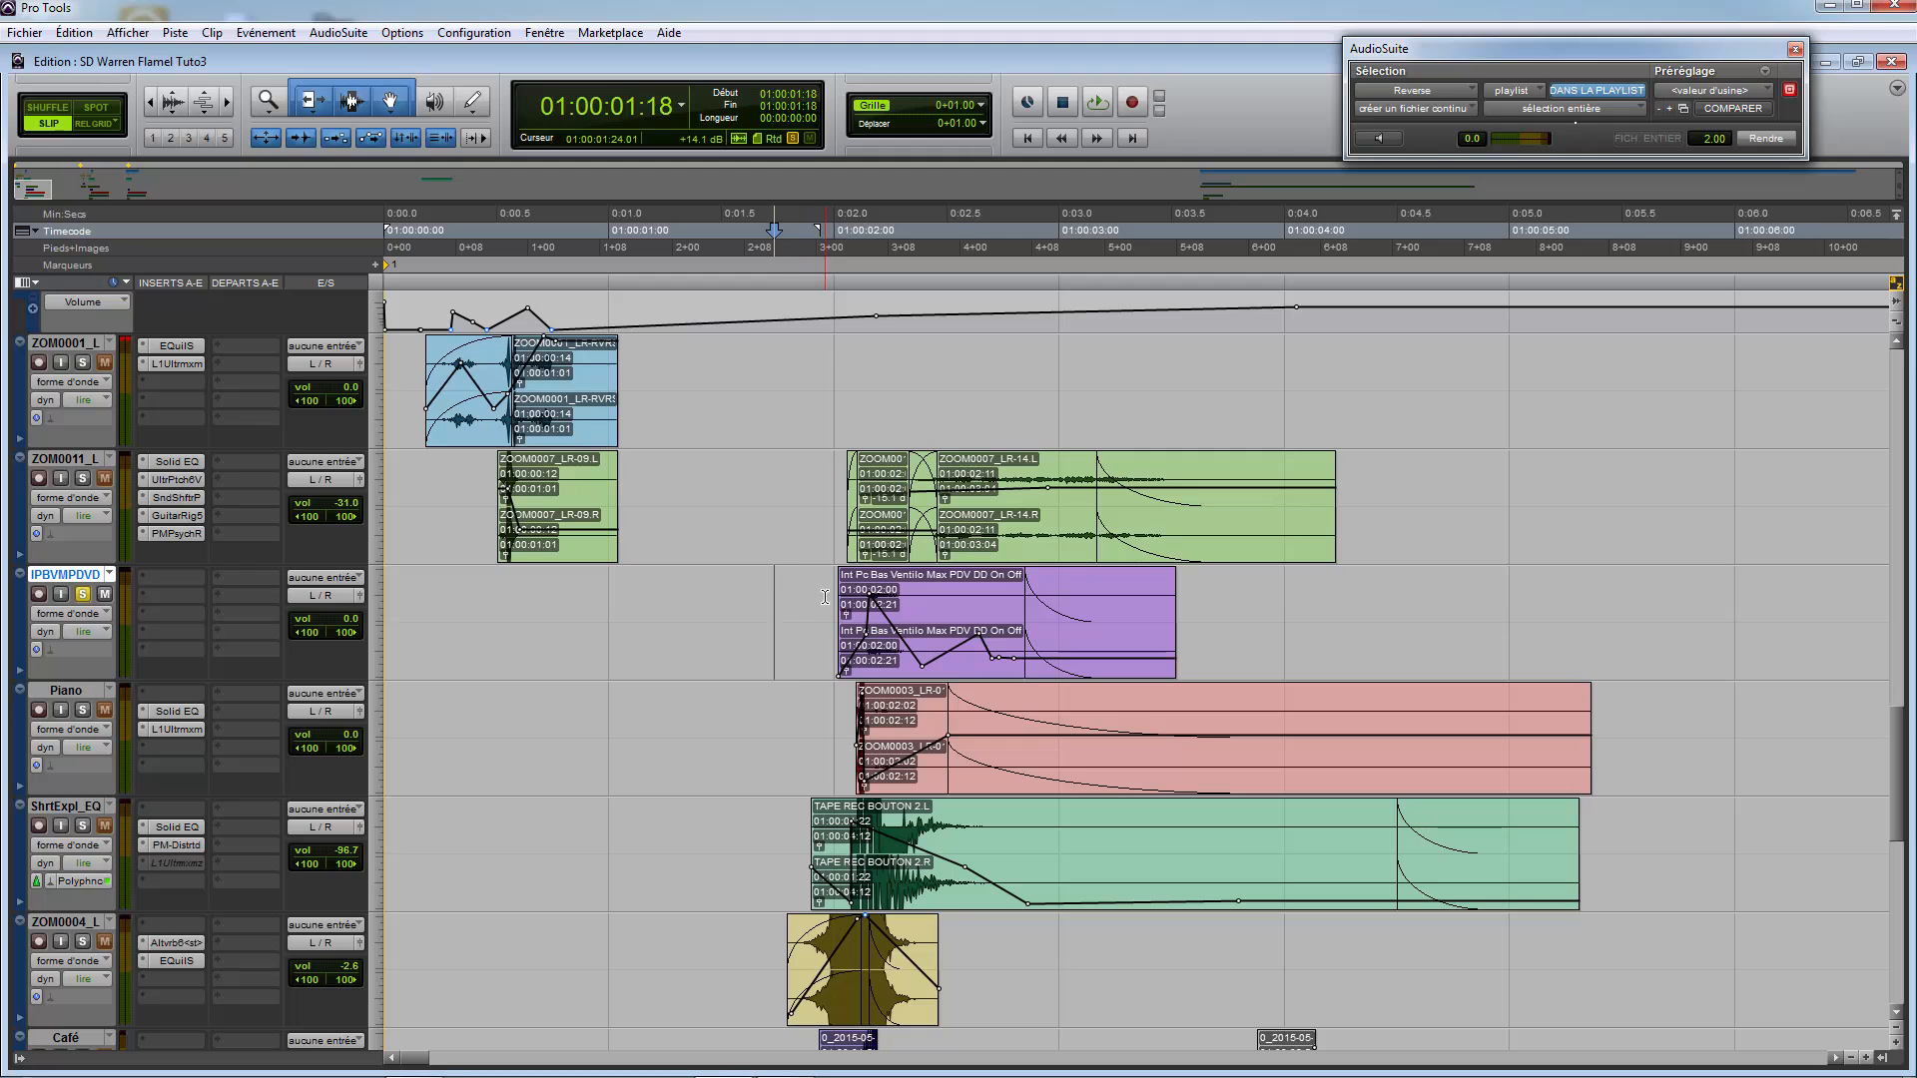
Step: Try a higher clip gain on the Int Pc Bas Ventilo Max clip, play it from 01:00:02:09, and undo the gain change
{"action": "left_click_drag", "start_coordinate": [812, 619], "coordinate": [1120, 598]}
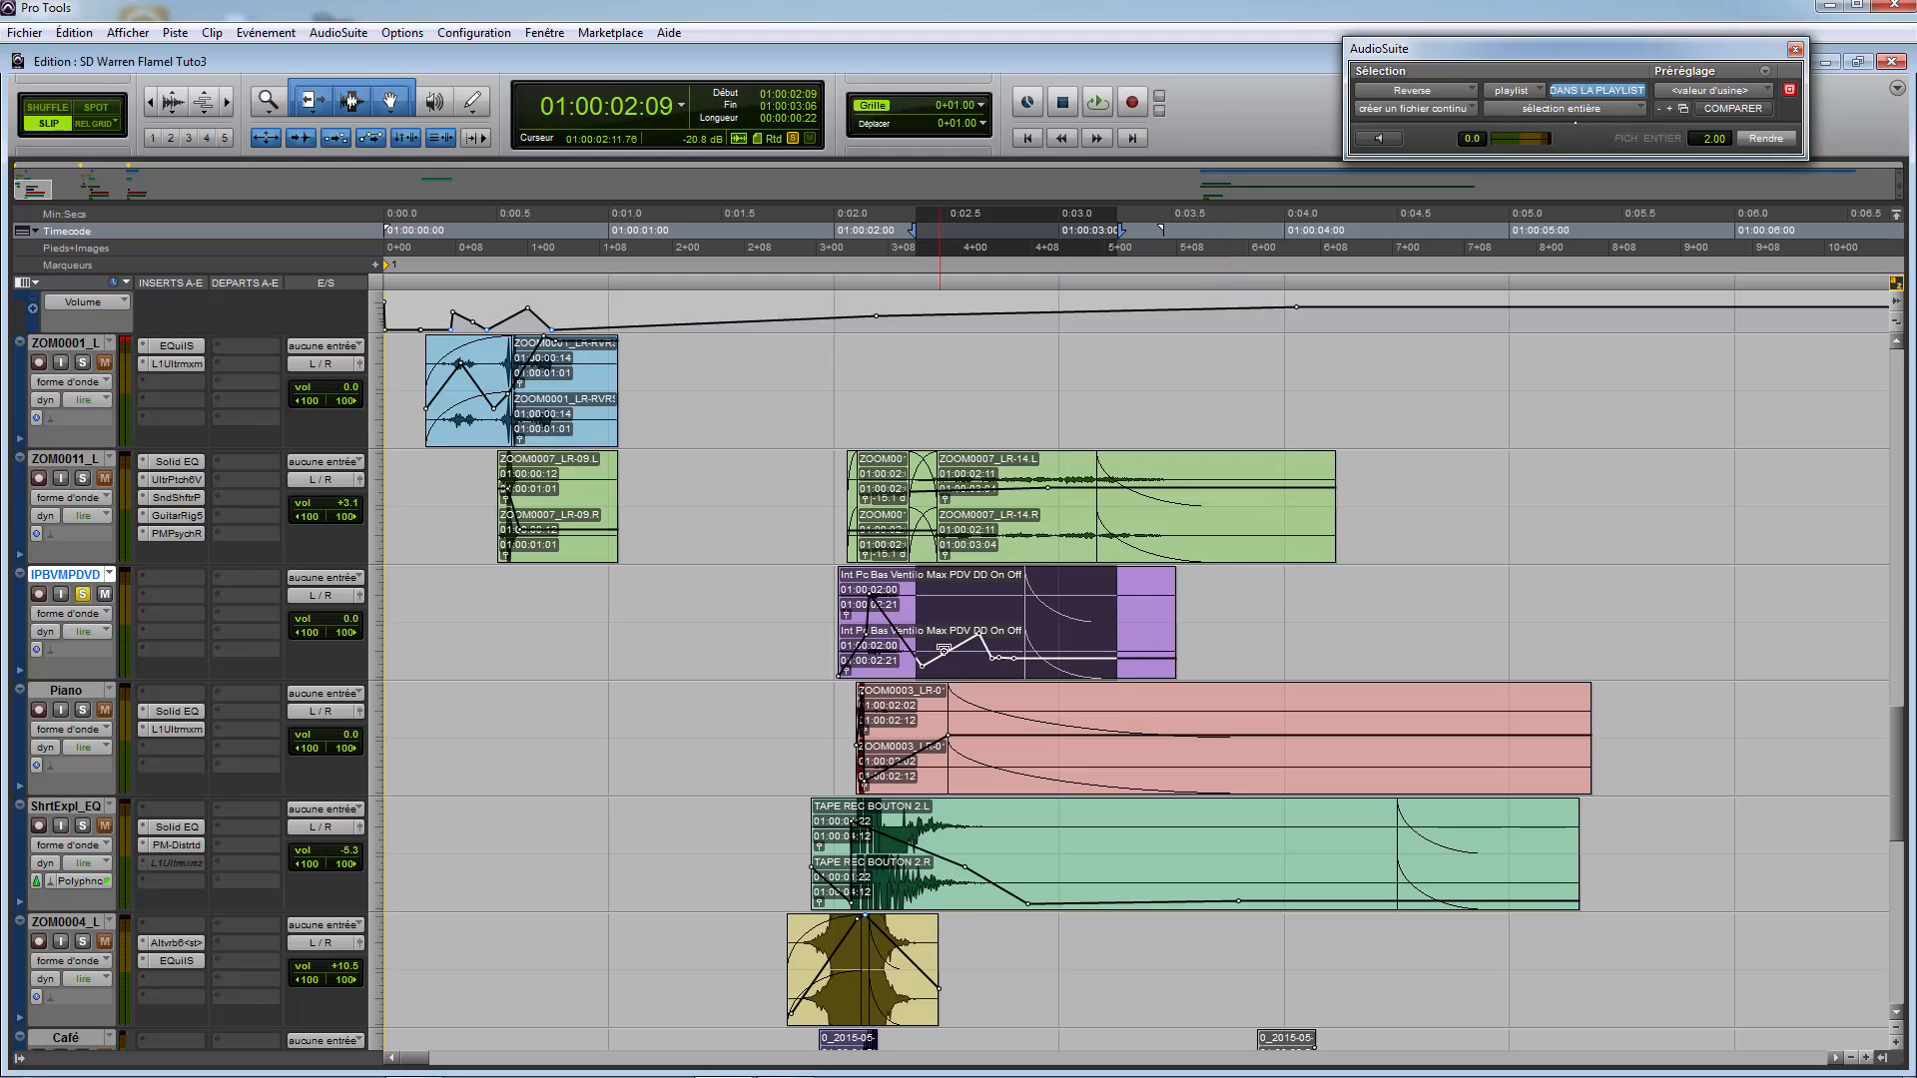
{"action": "left_click", "coordinate": [721, 616]}
{"action": "left_click_drag", "start_coordinate": [915, 603], "coordinate": [992, 612]}
{"action": "left_click", "coordinate": [1301, 613]}
{"action": "left_click", "coordinate": [924, 603]}
{"action": "key", "text": "space"}
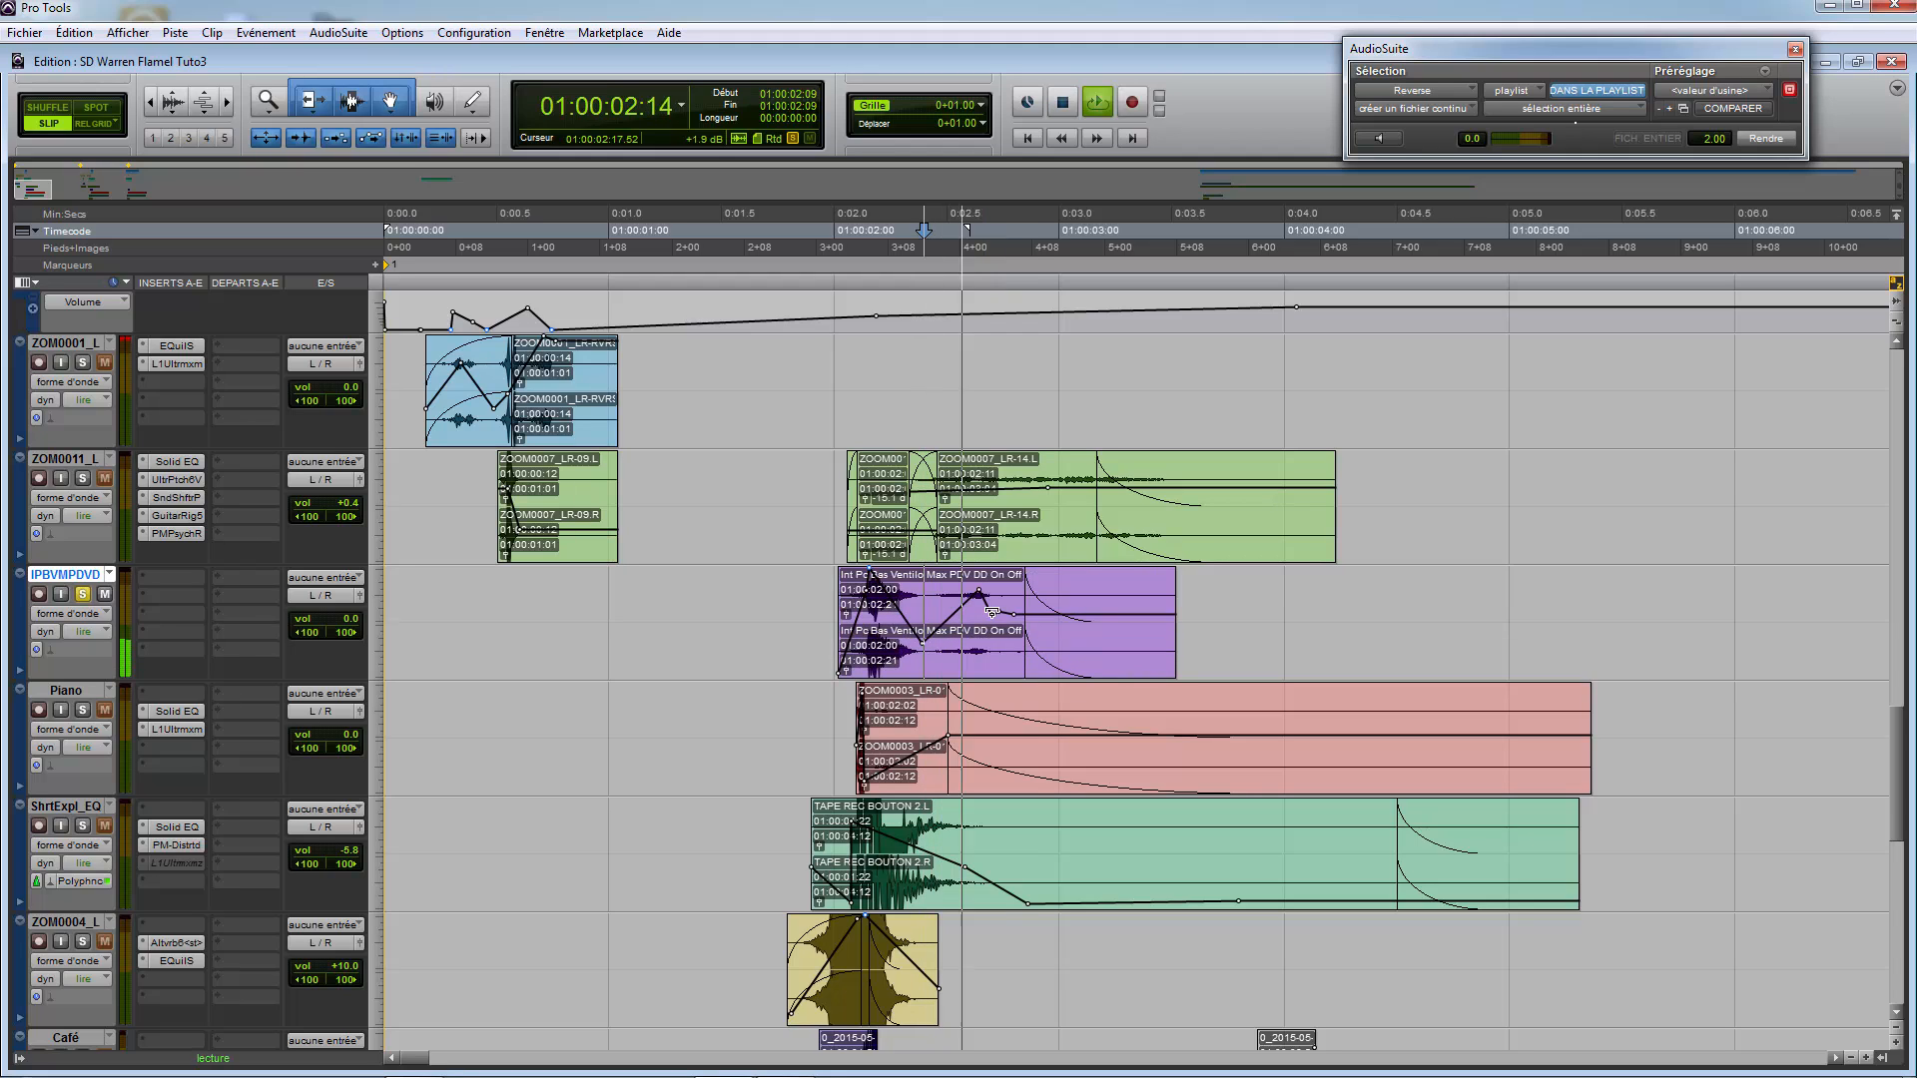
{"action": "key", "text": "space"}
{"action": "key", "text": "space"}
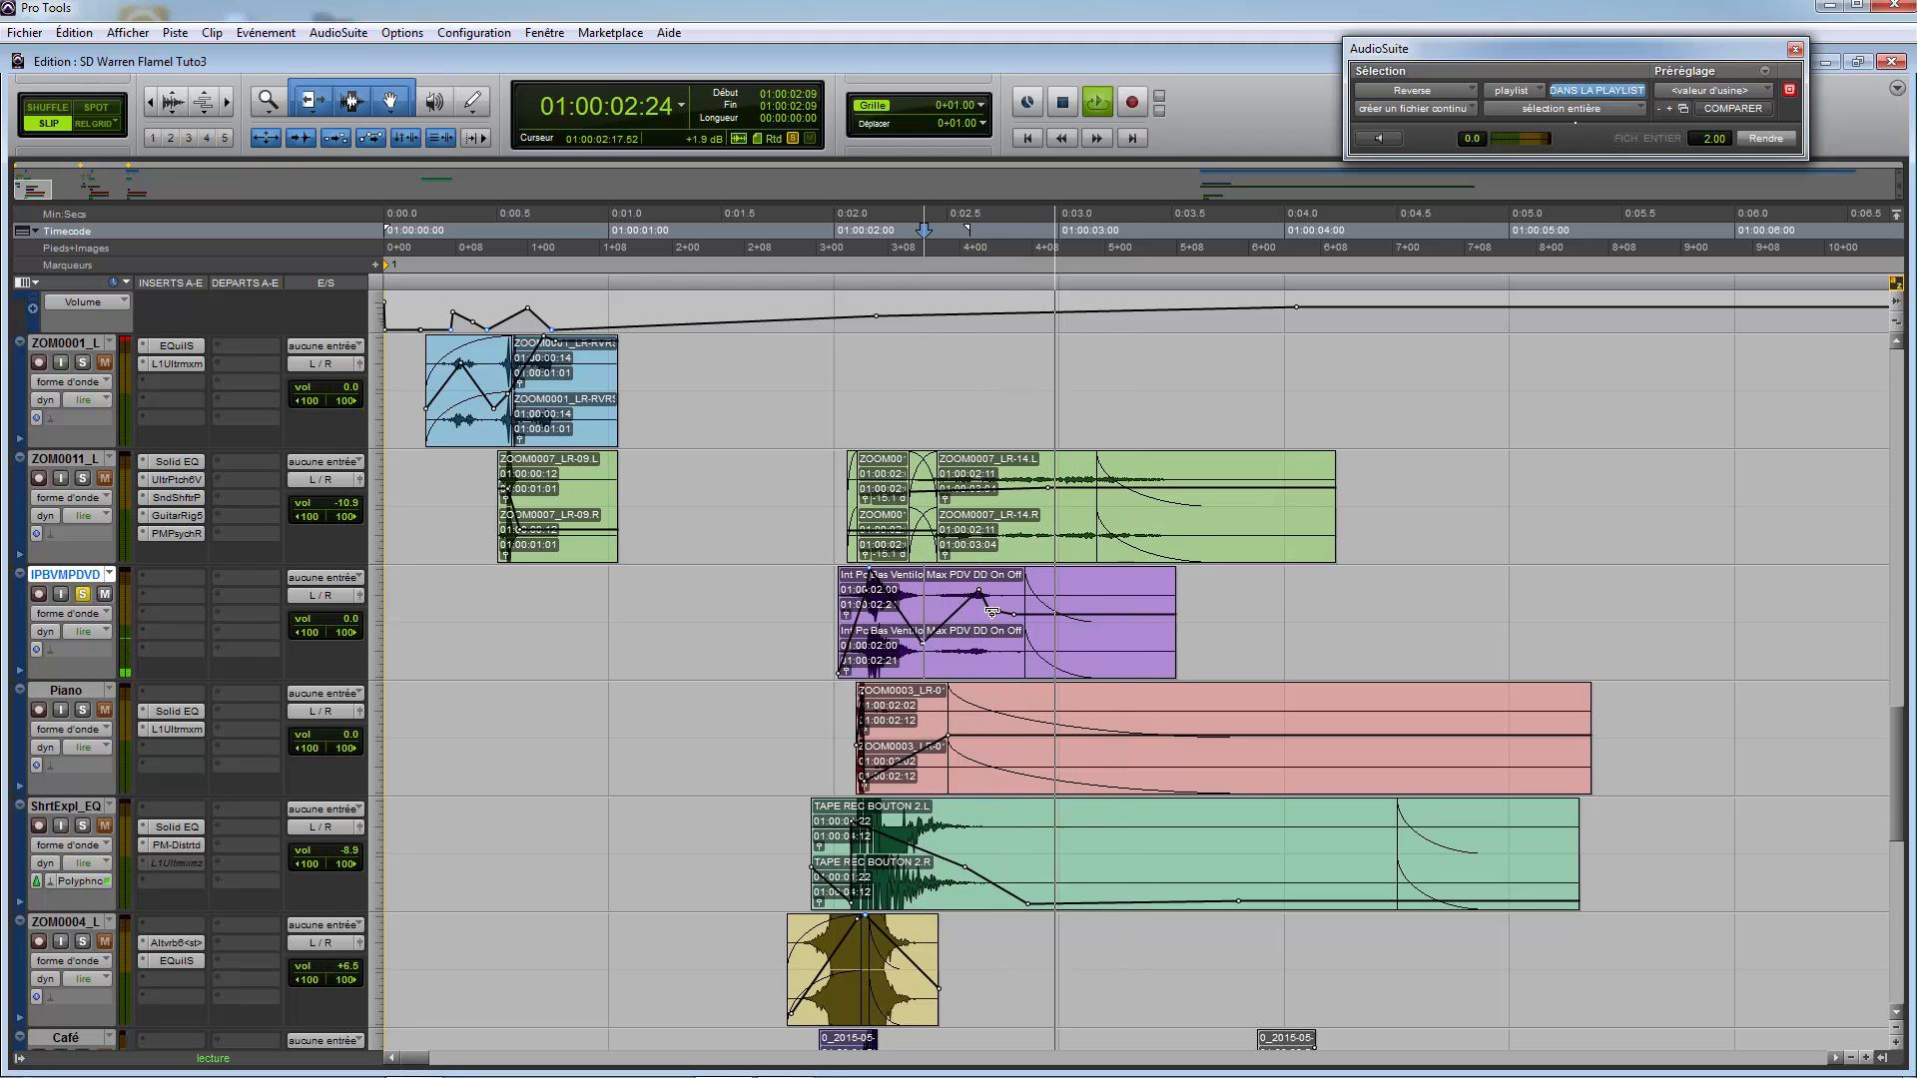
{"action": "key", "text": "space"}
{"action": "key", "text": "ctrl+z"}
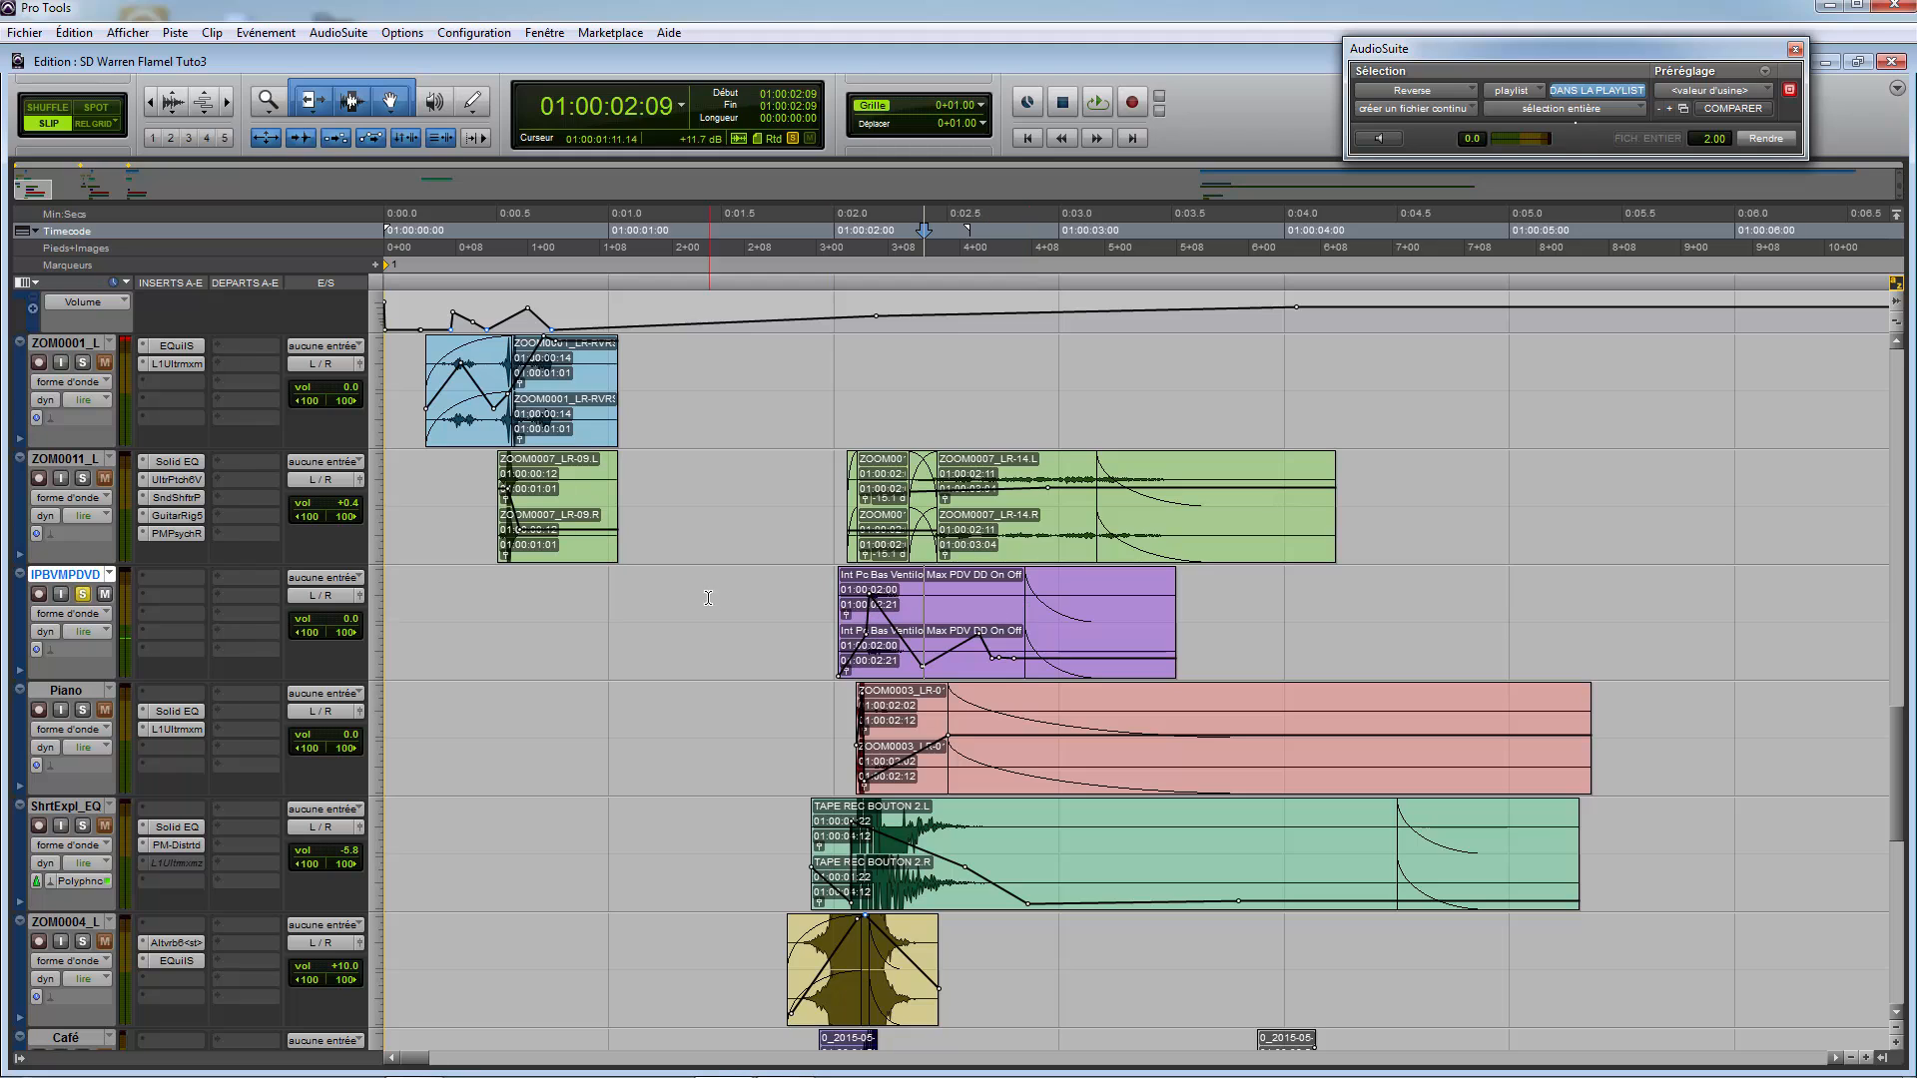
Step: Solo the Piano track instead of IPBVMPDVD and play its ZOOM0003_LR-01 clip from 01:00:01:24
{"action": "left_click", "coordinate": [742, 590]}
{"action": "left_click", "coordinate": [82, 710]}
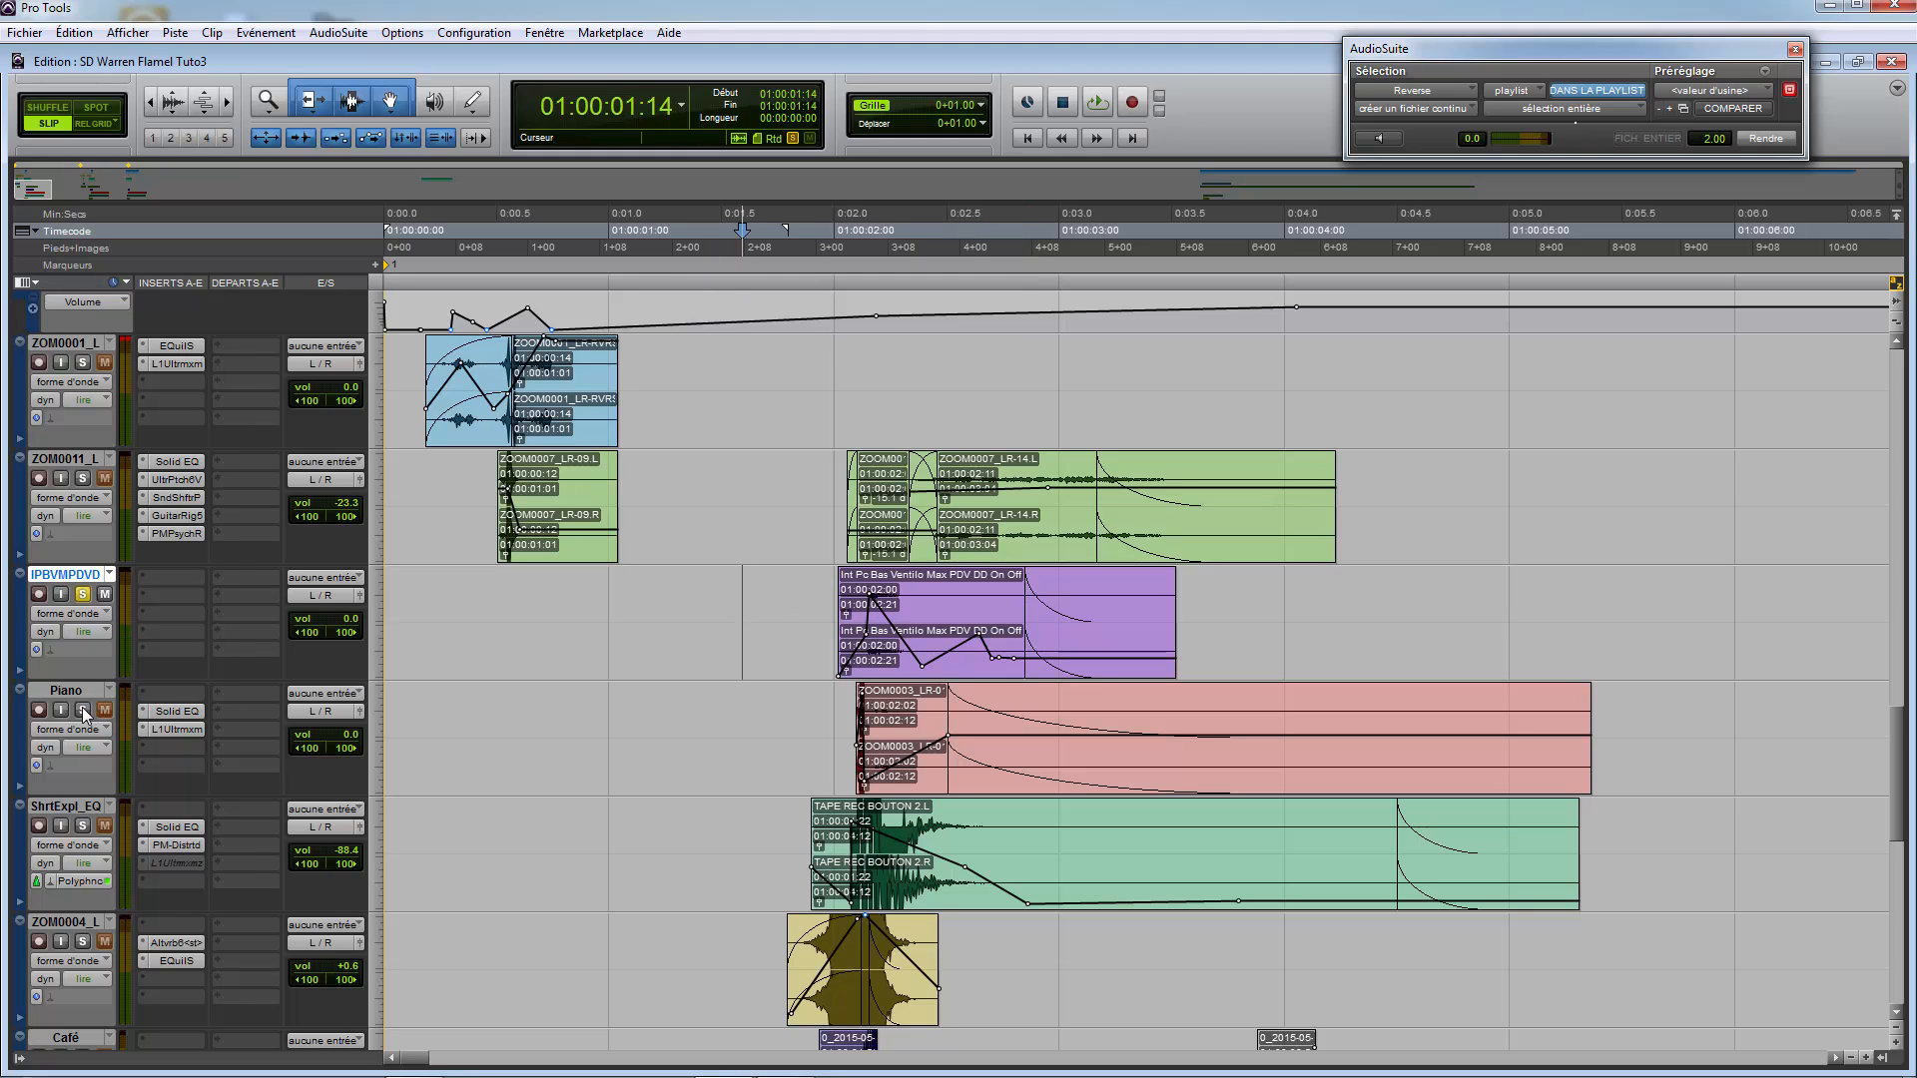
{"action": "left_click", "coordinate": [814, 711]}
{"action": "key", "text": "ctrl+]"}
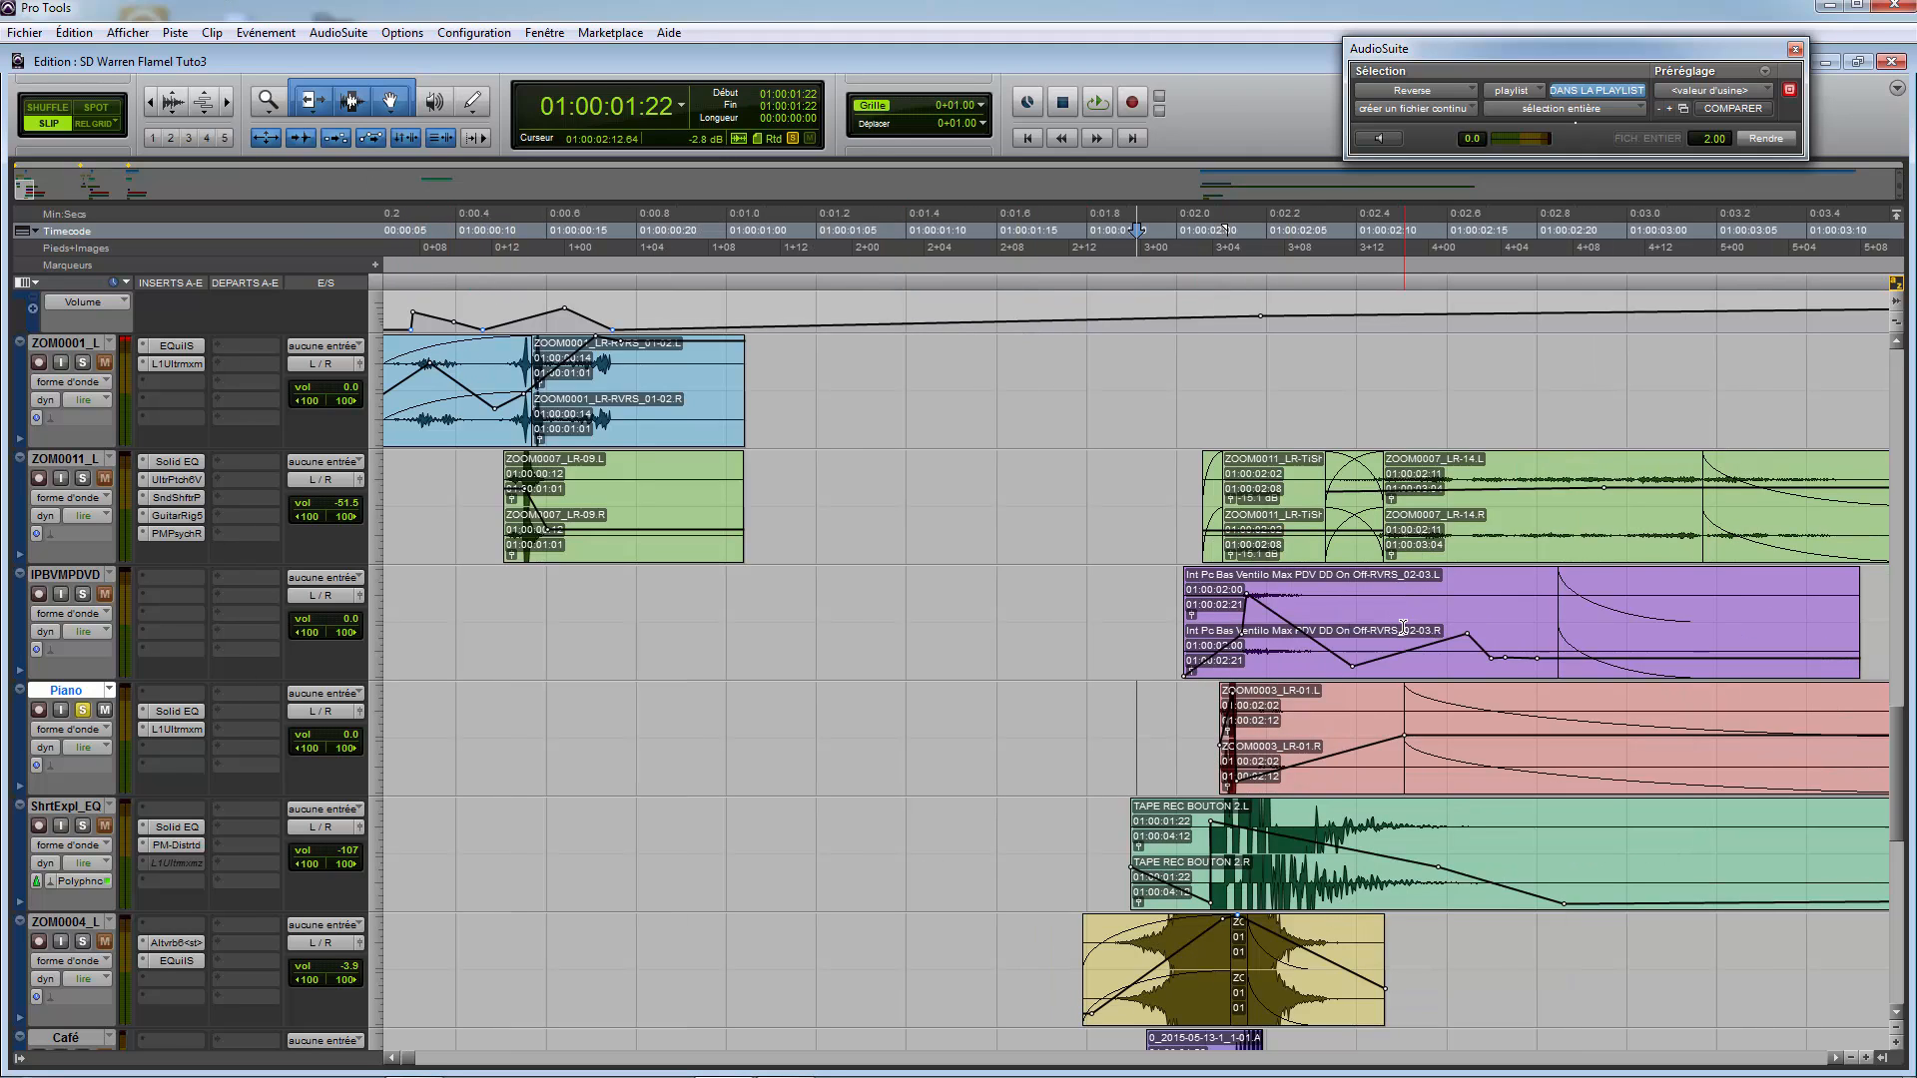
{"action": "left_click", "coordinate": [1160, 732]}
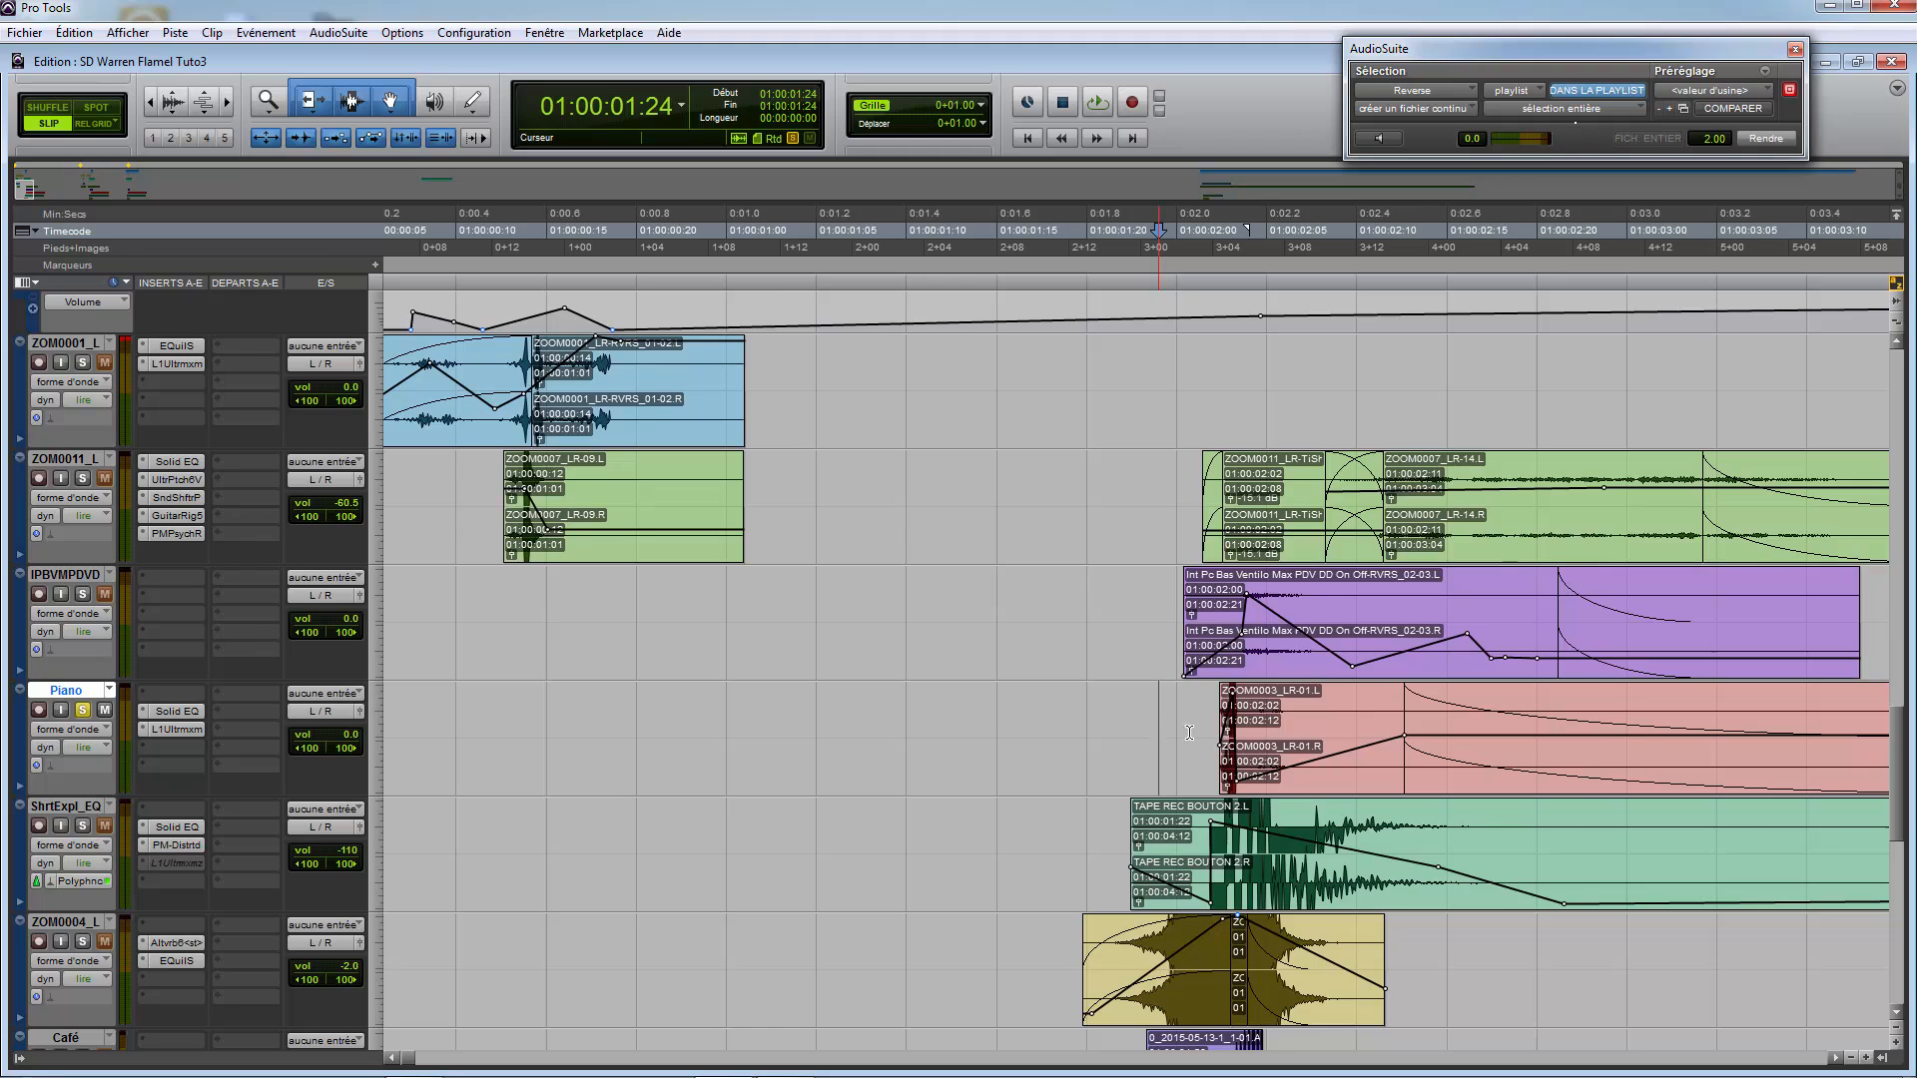
{"action": "key", "text": "ctrl+]"}
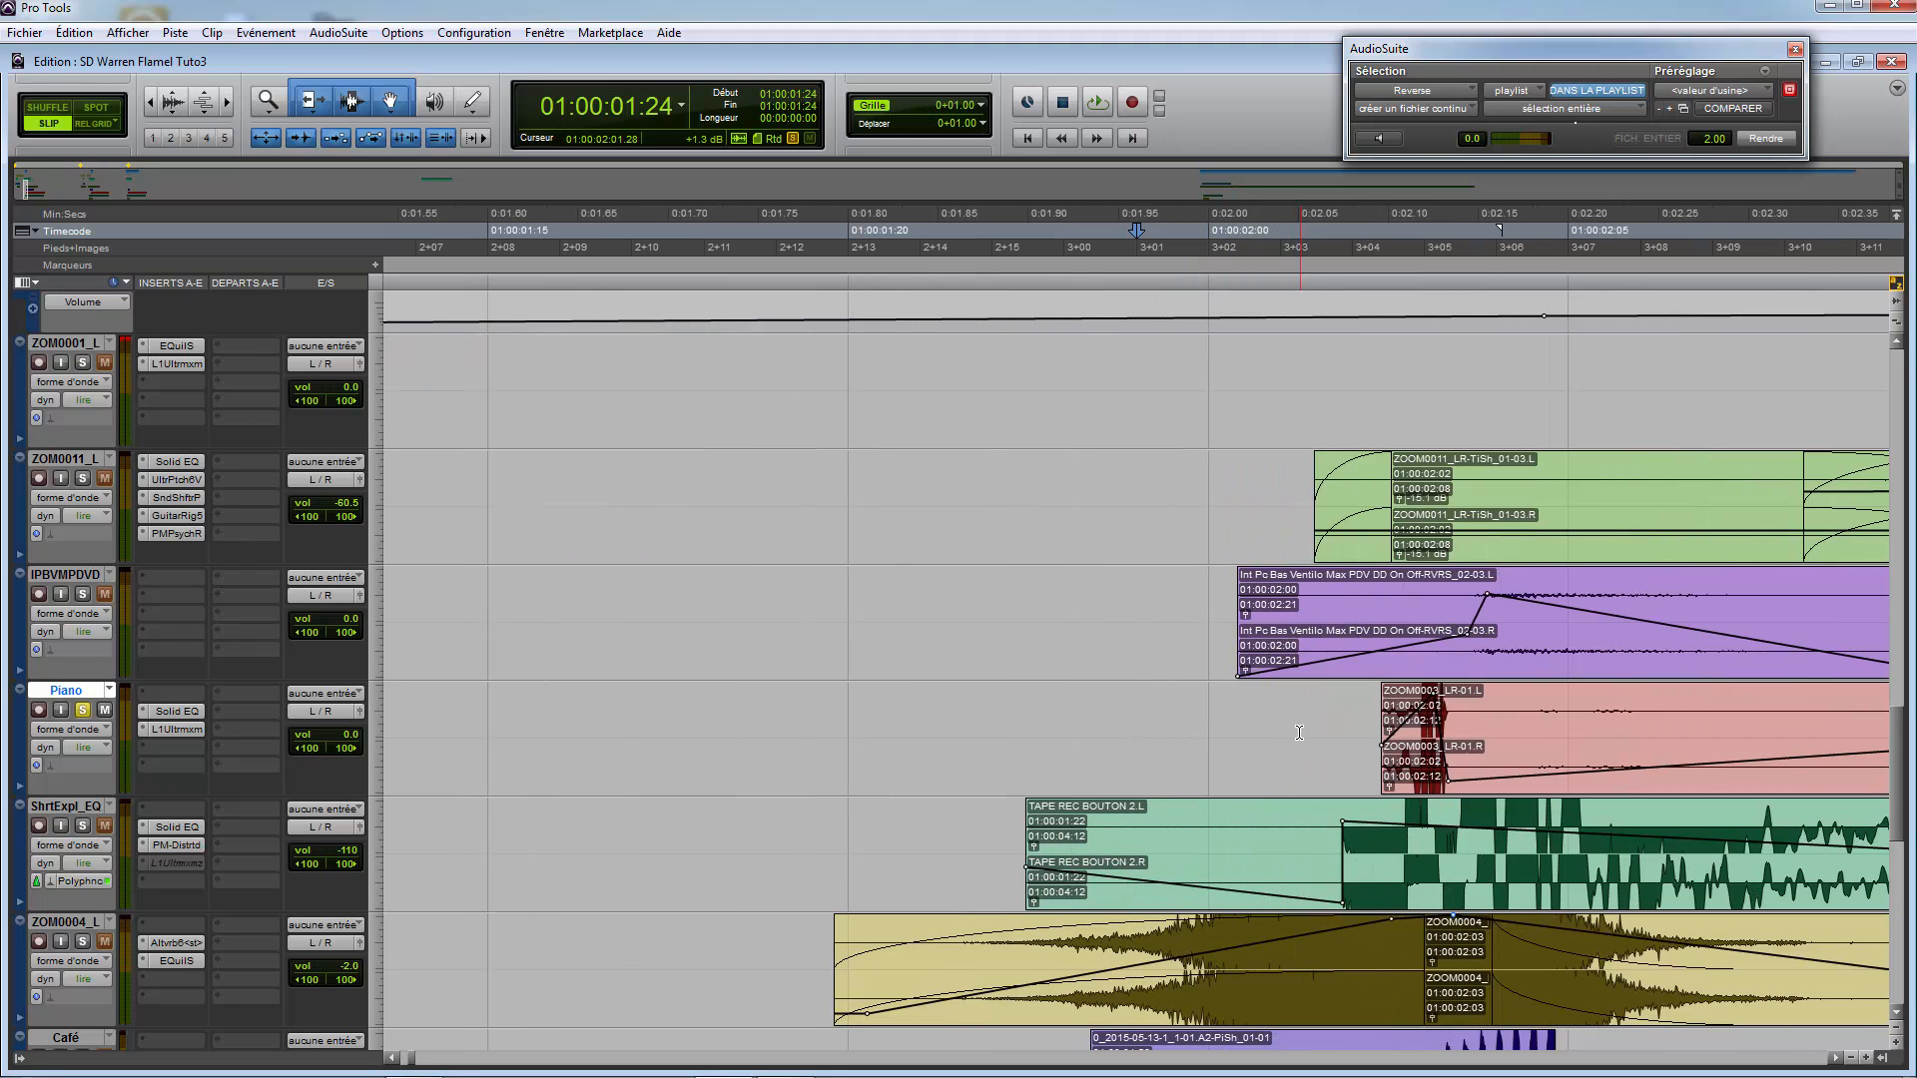
{"action": "key", "text": "ctrl+["}
{"action": "key", "text": "ctrl+["}
{"action": "key", "text": "ctrl+["}
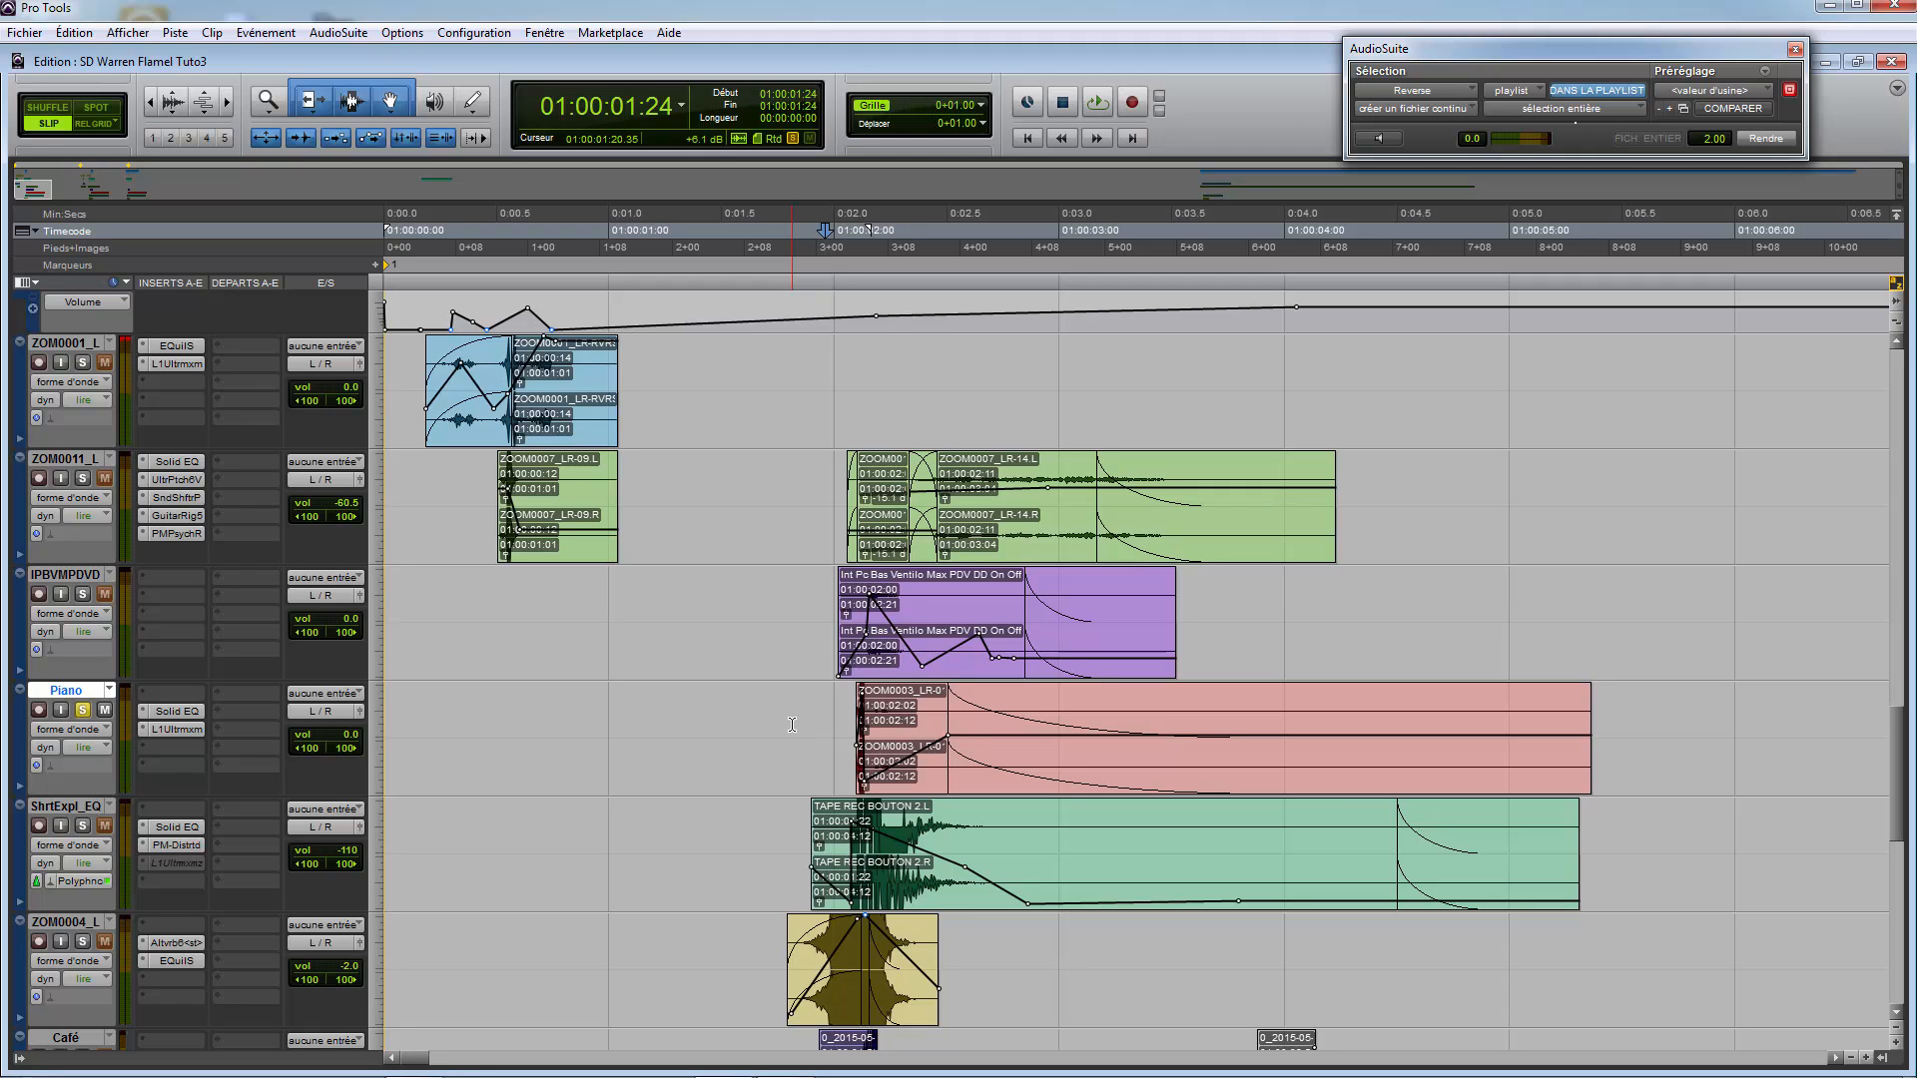
{"action": "key", "text": "space"}
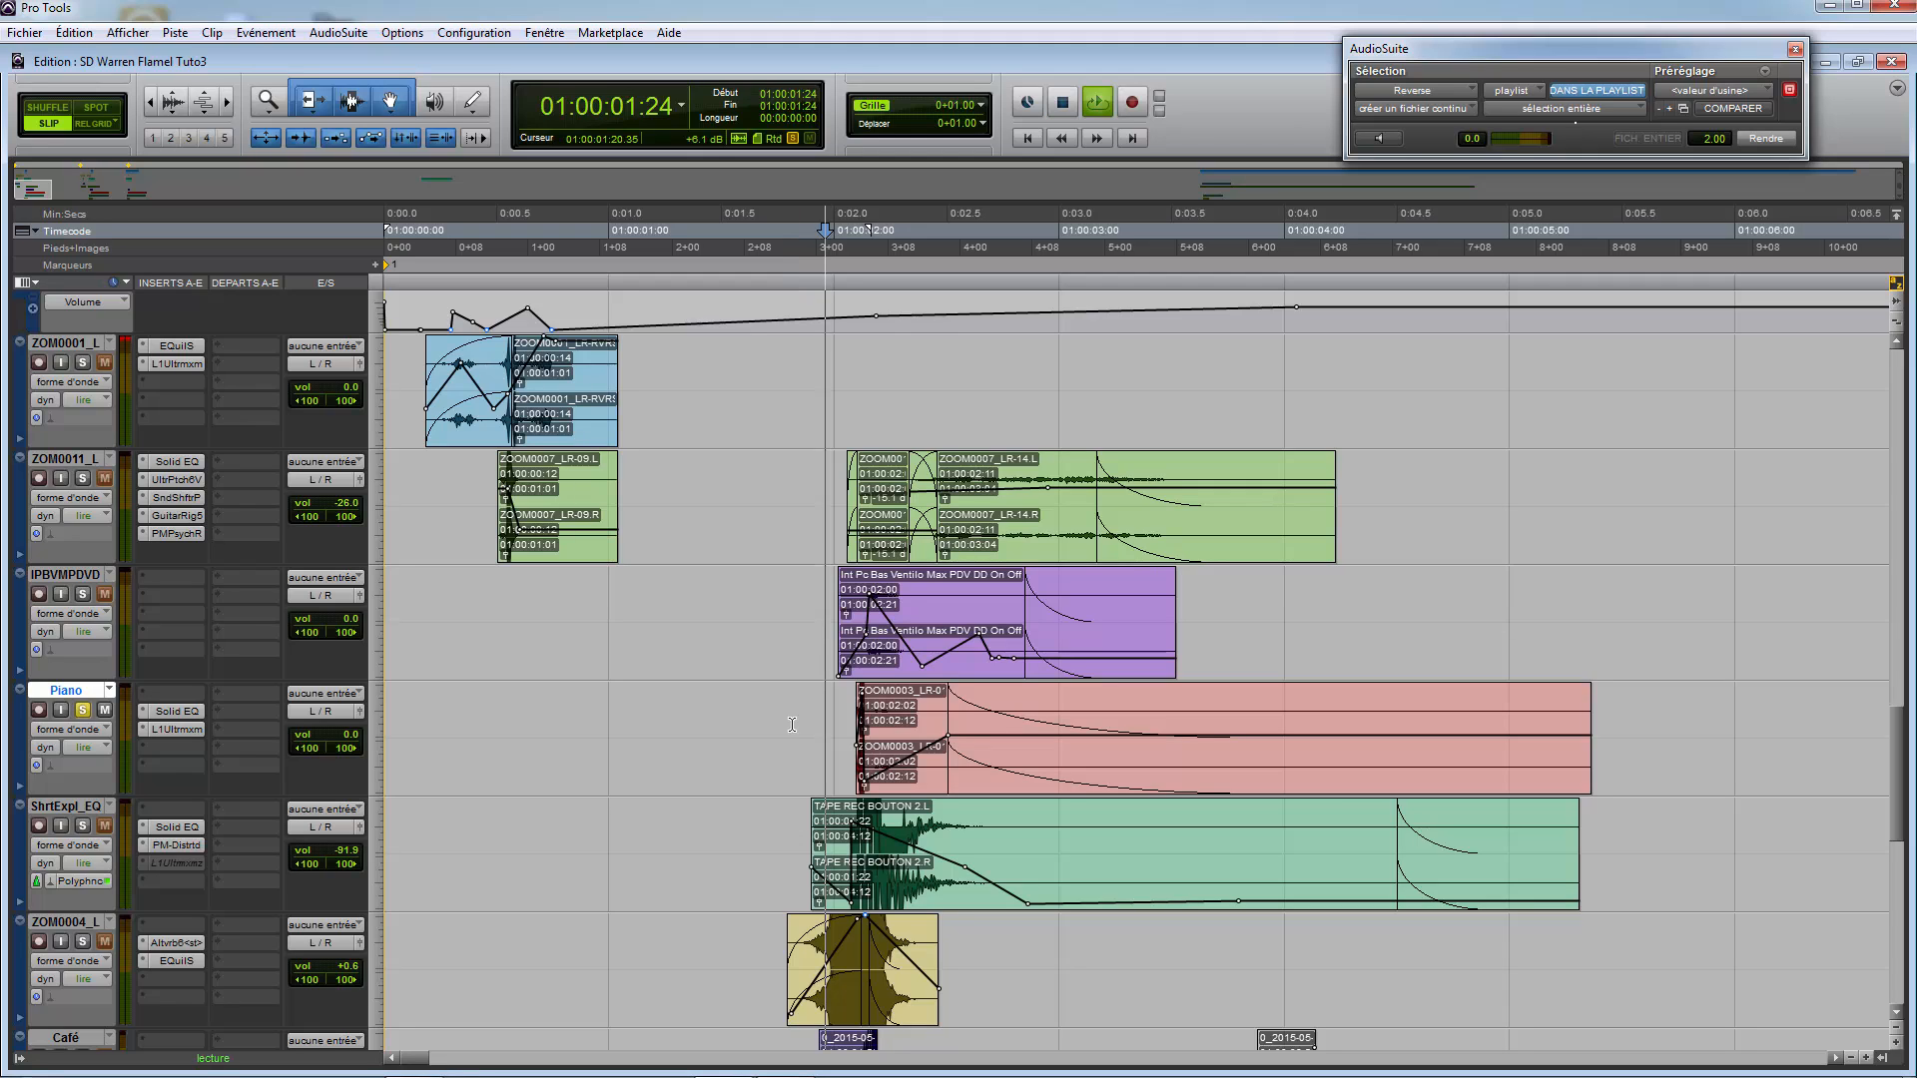
{"action": "key", "text": "space"}
Step: Raise the clip gain of the ZOOM0003_LR-01 clip on the Piano track and replay it from 01:00:01:24
{"action": "left_click_drag", "start_coordinate": [905, 756], "coordinate": [905, 732]}
{"action": "key", "text": "space"}
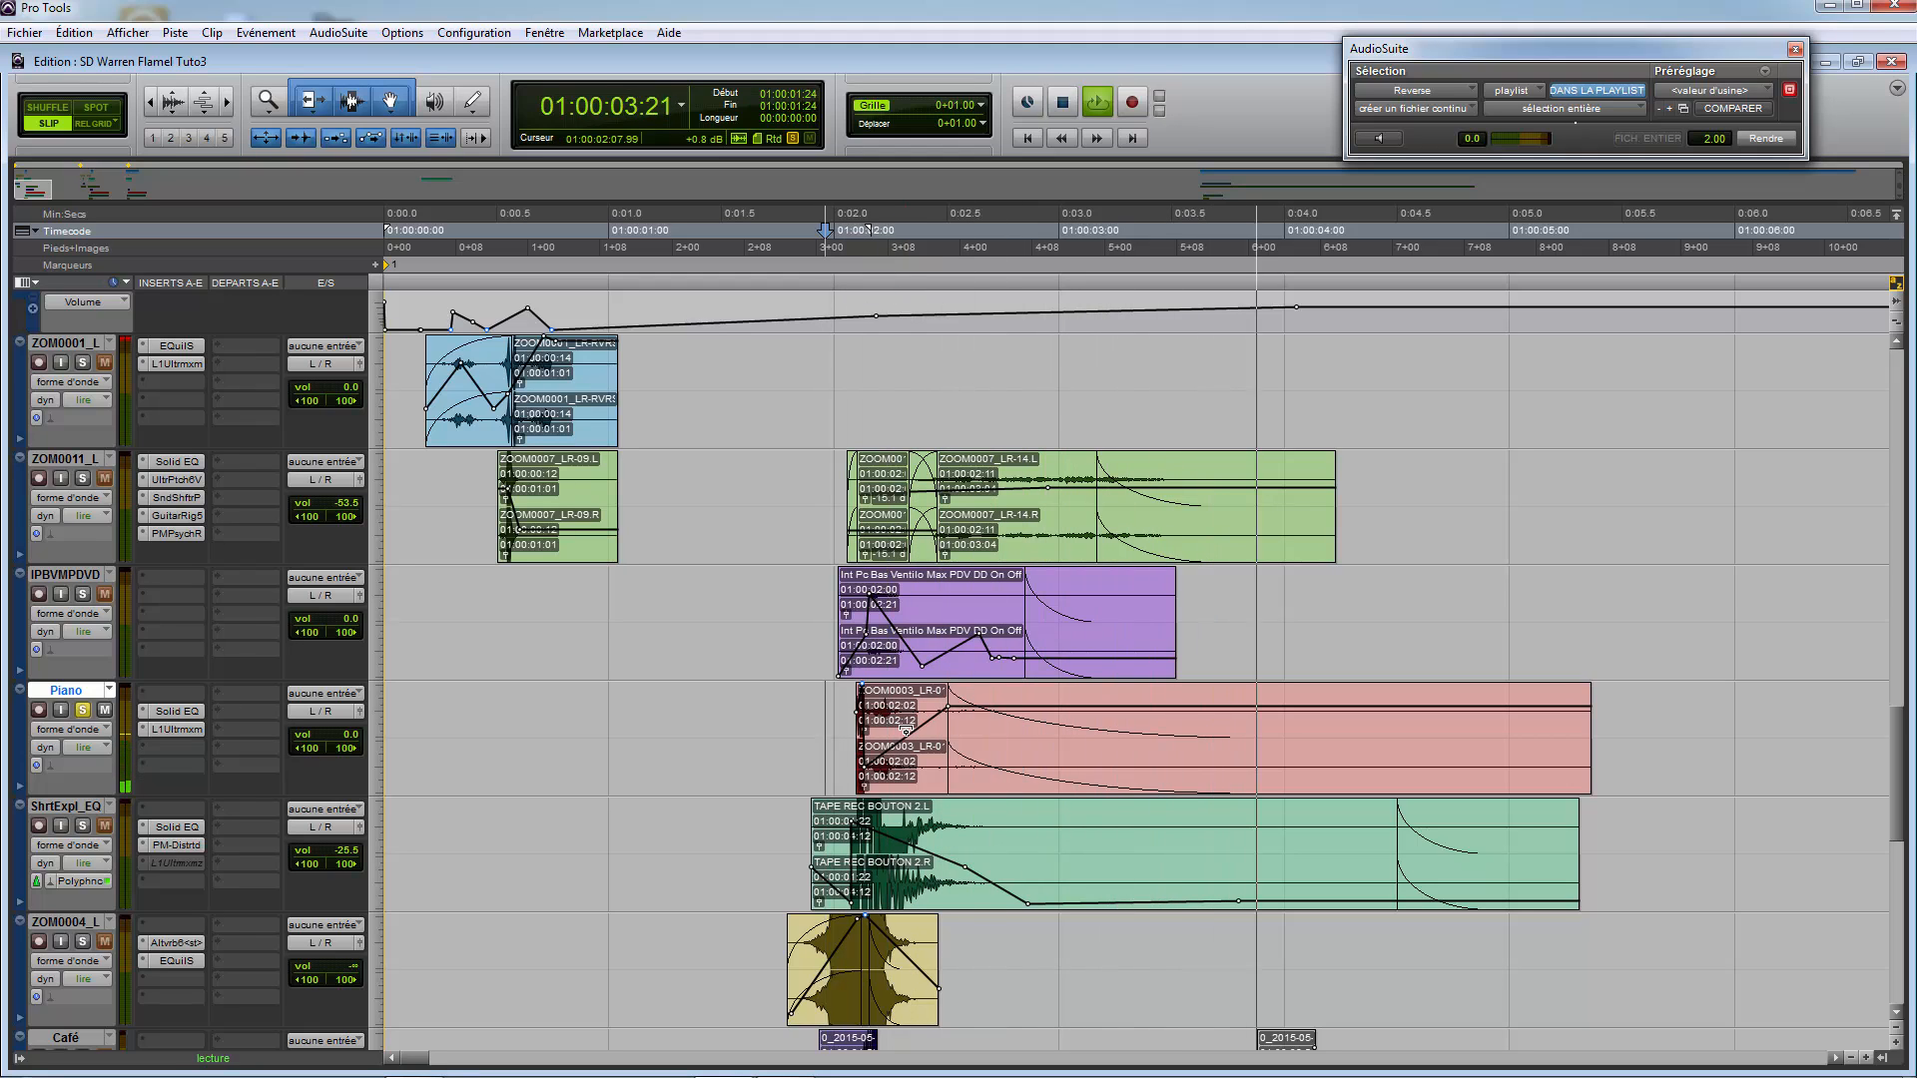
{"action": "key", "text": "space"}
{"action": "key", "text": "space"}
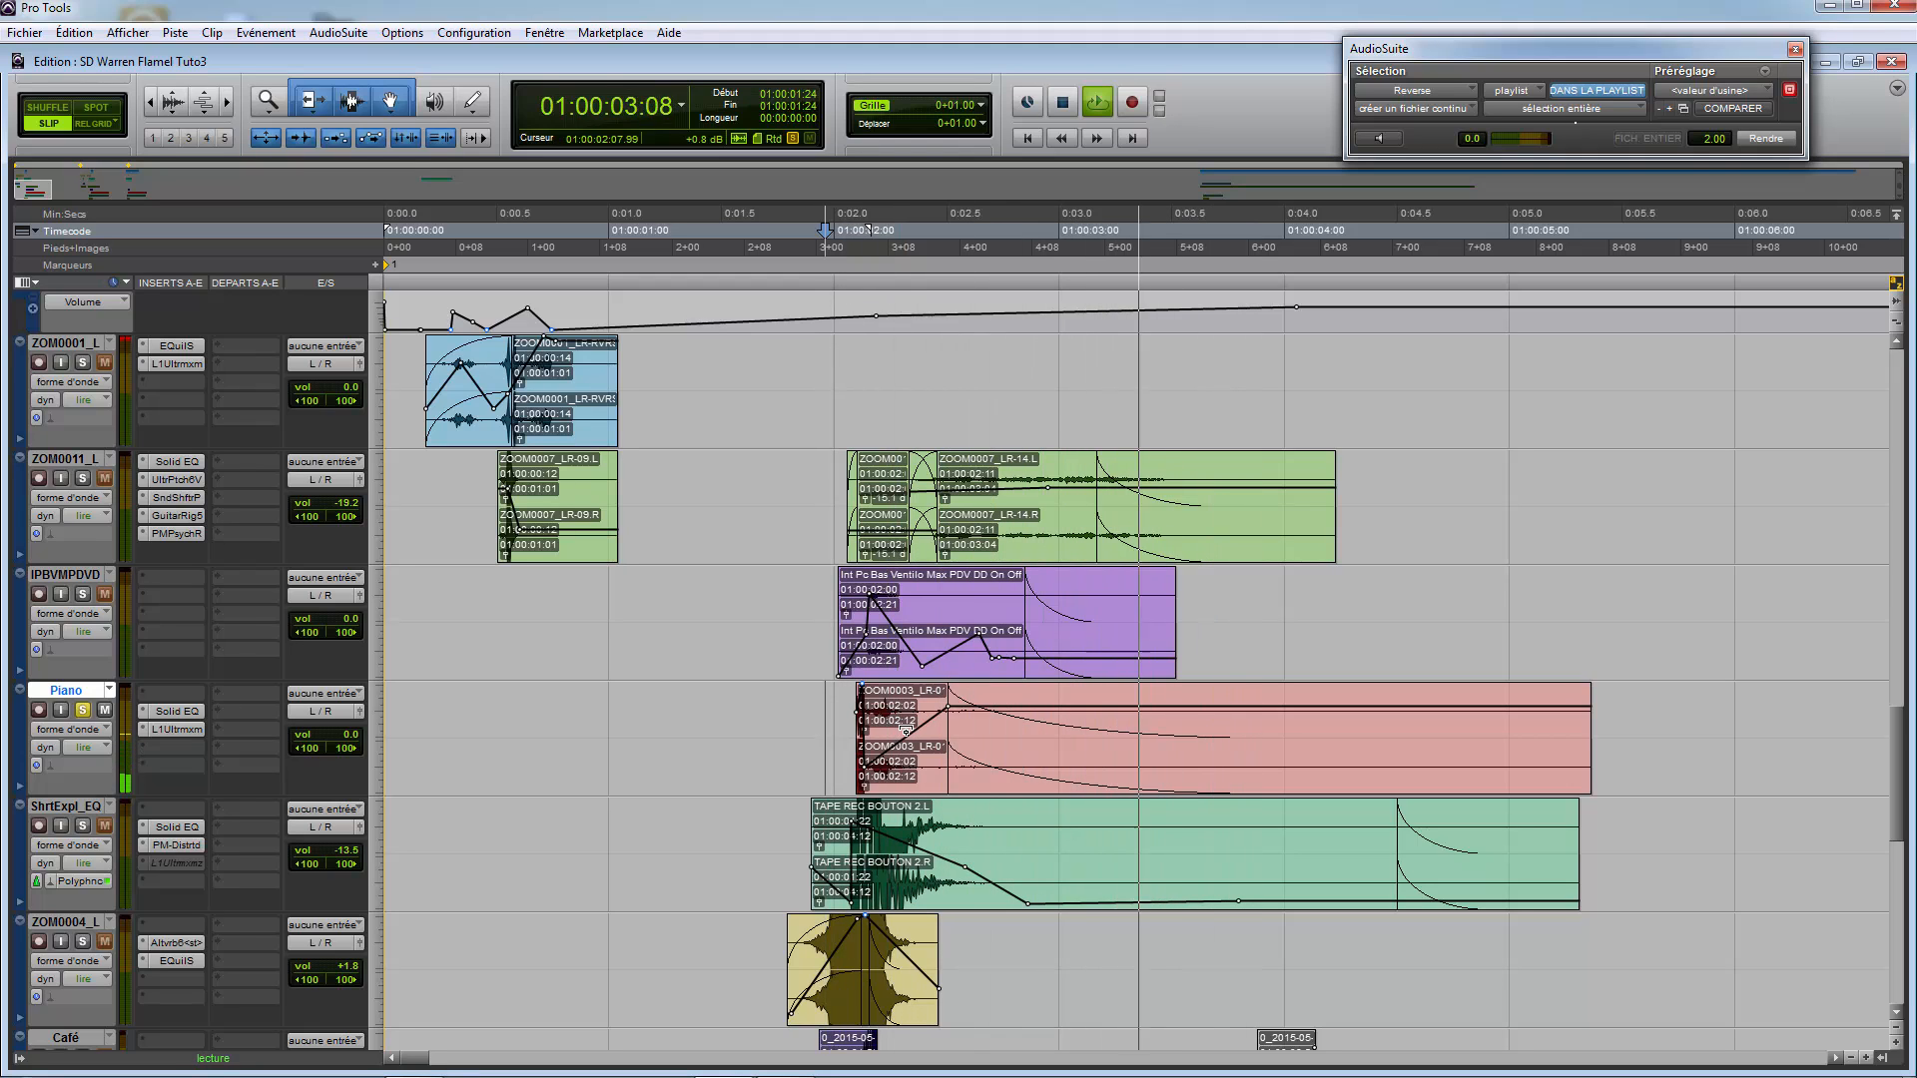
Step: Replay the Piano track's ZOOM0003_LR-01 clip from 01:00:01:19 and 01:00:01:23, and undo its clip gain increase
{"action": "key", "text": "space"}
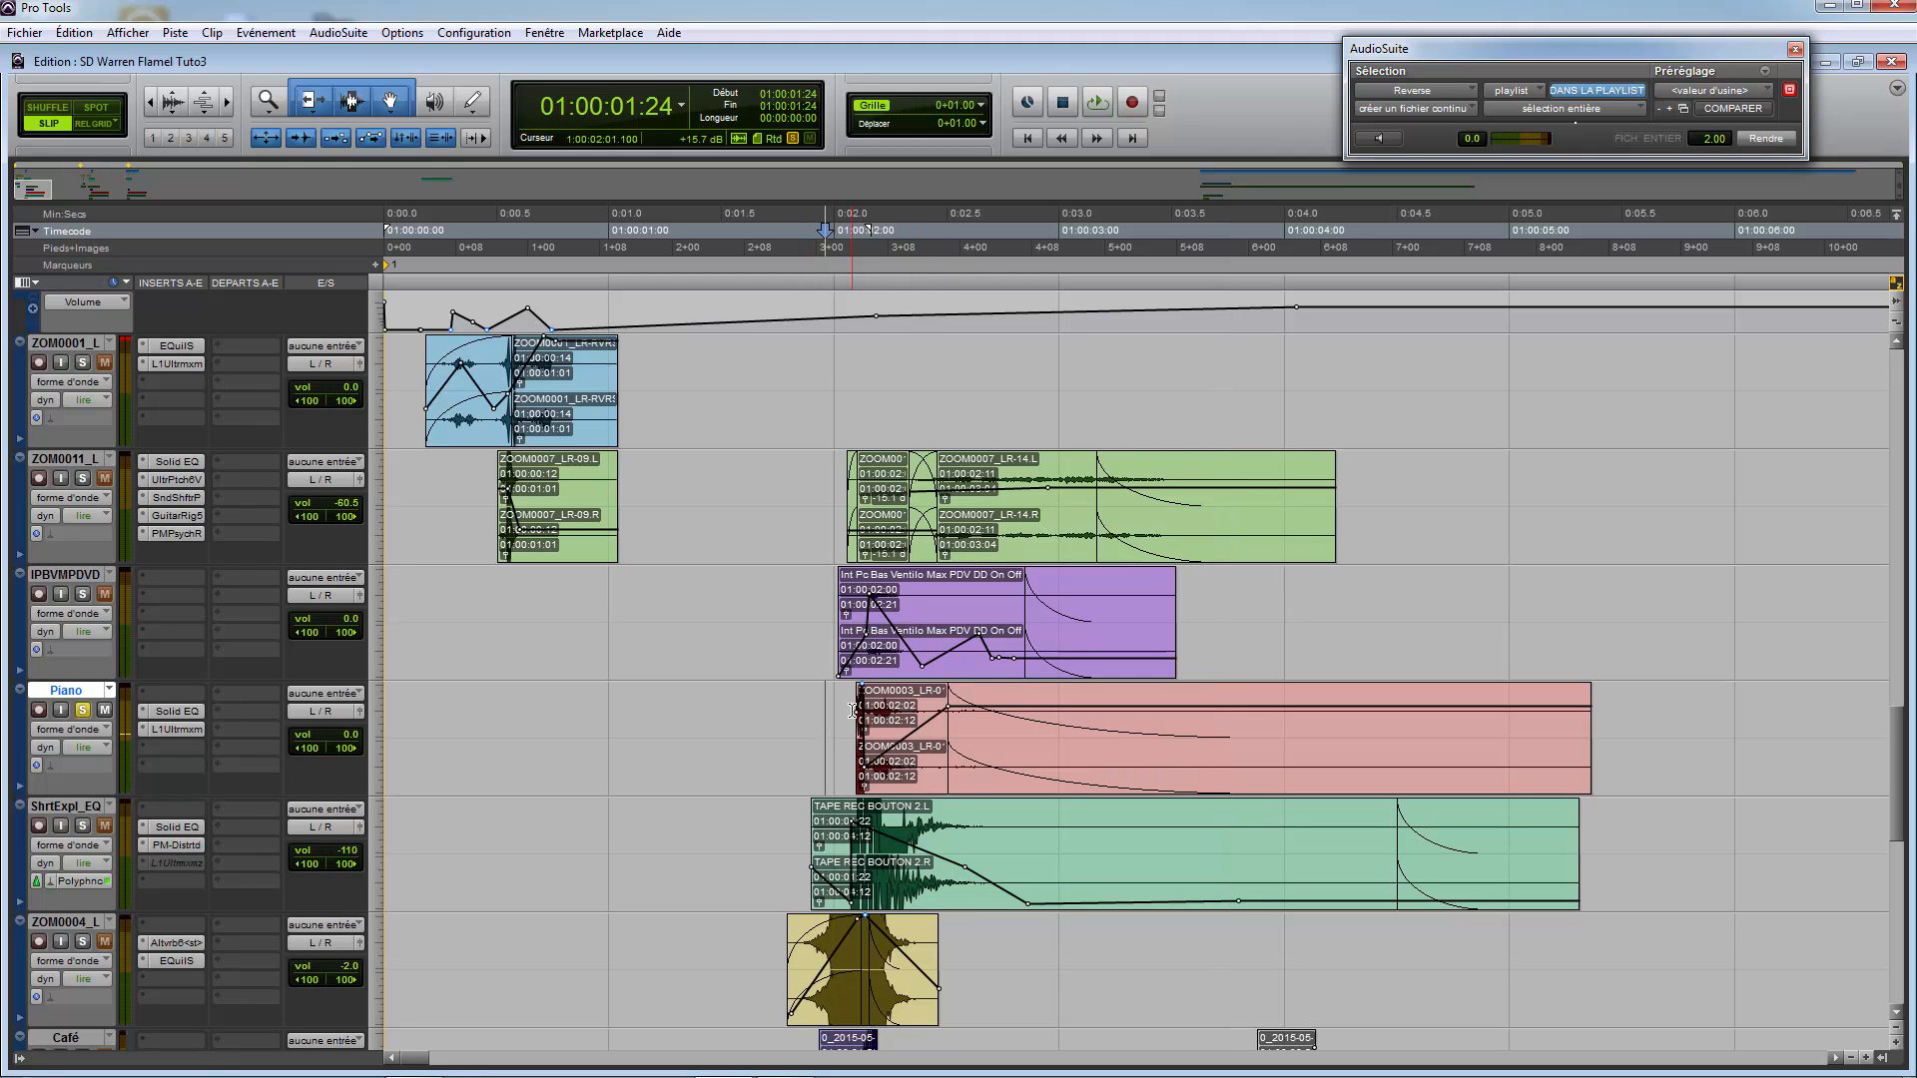
{"action": "left_click_drag", "start_coordinate": [847, 715], "coordinate": [868, 721]}
{"action": "left_click", "coordinate": [783, 722]}
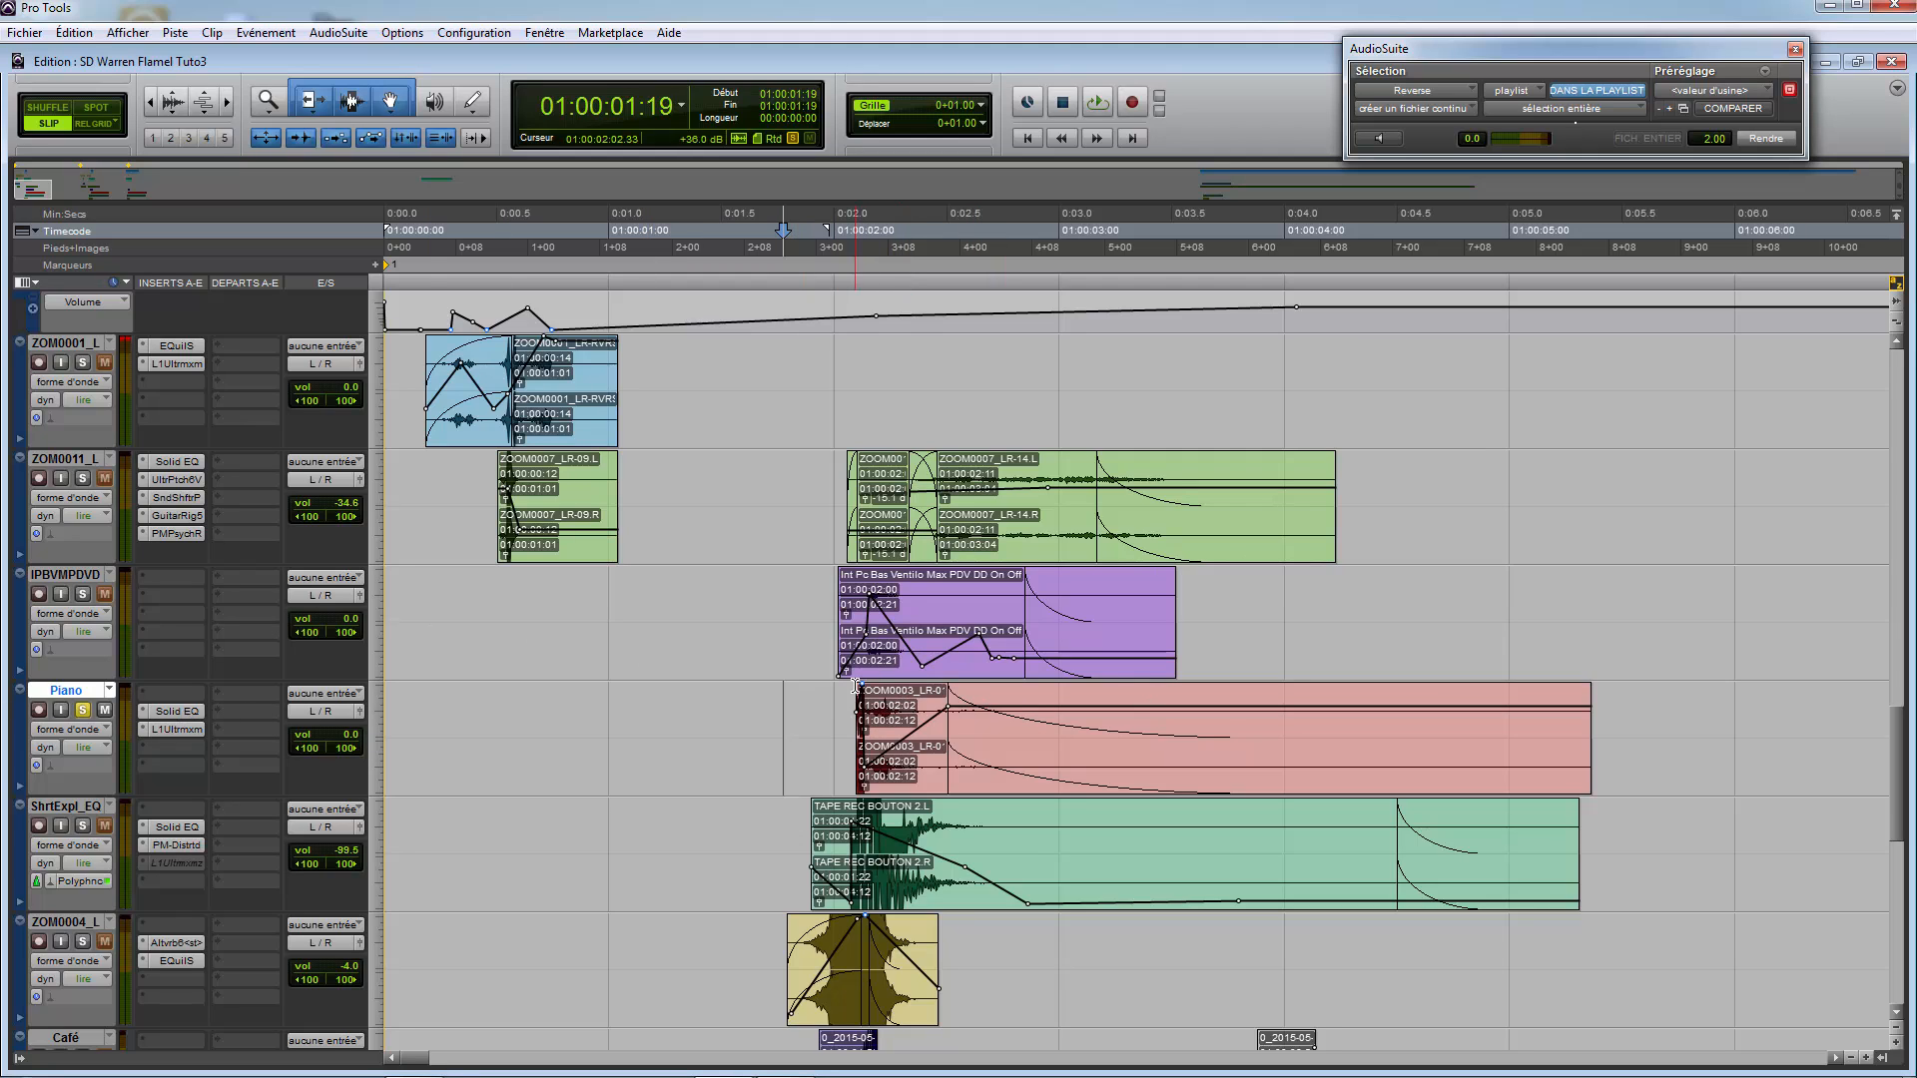
{"action": "left_click", "coordinate": [824, 718]}
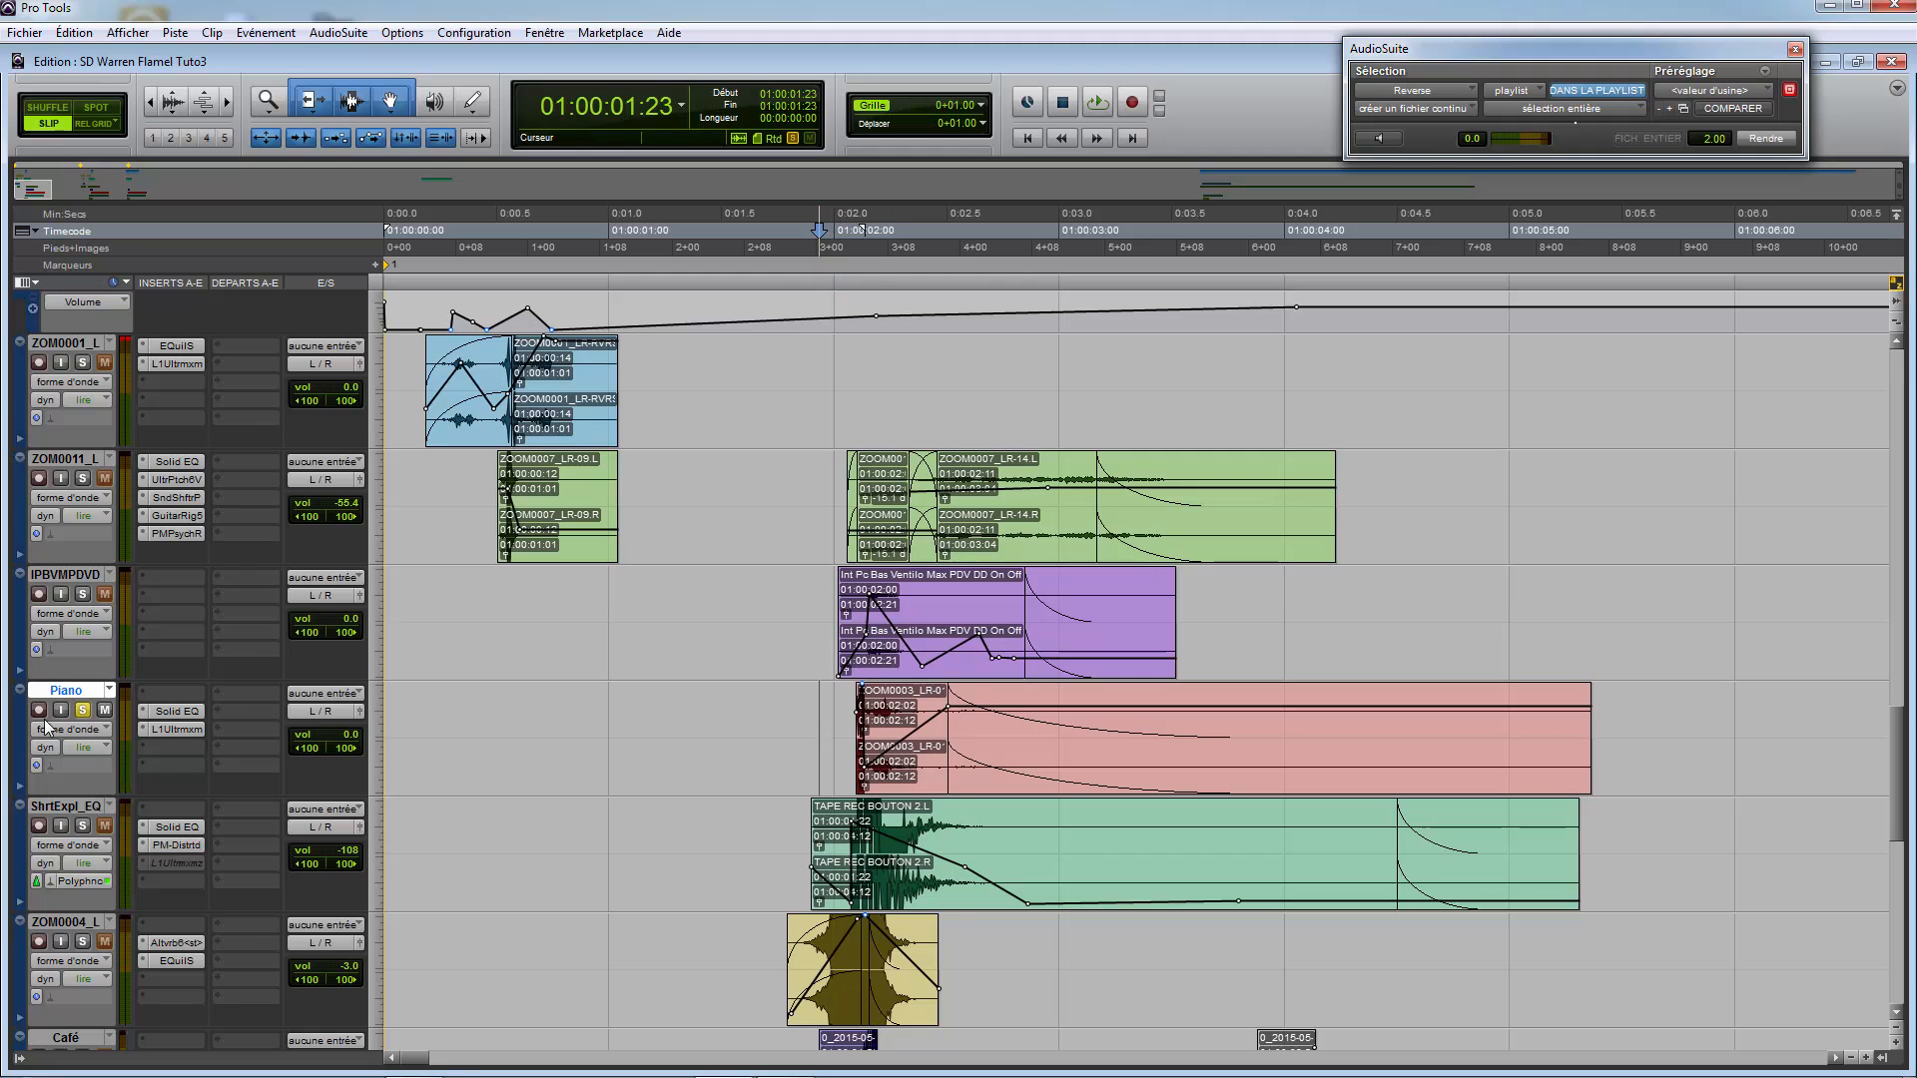
{"action": "key", "text": "ctrl+z"}
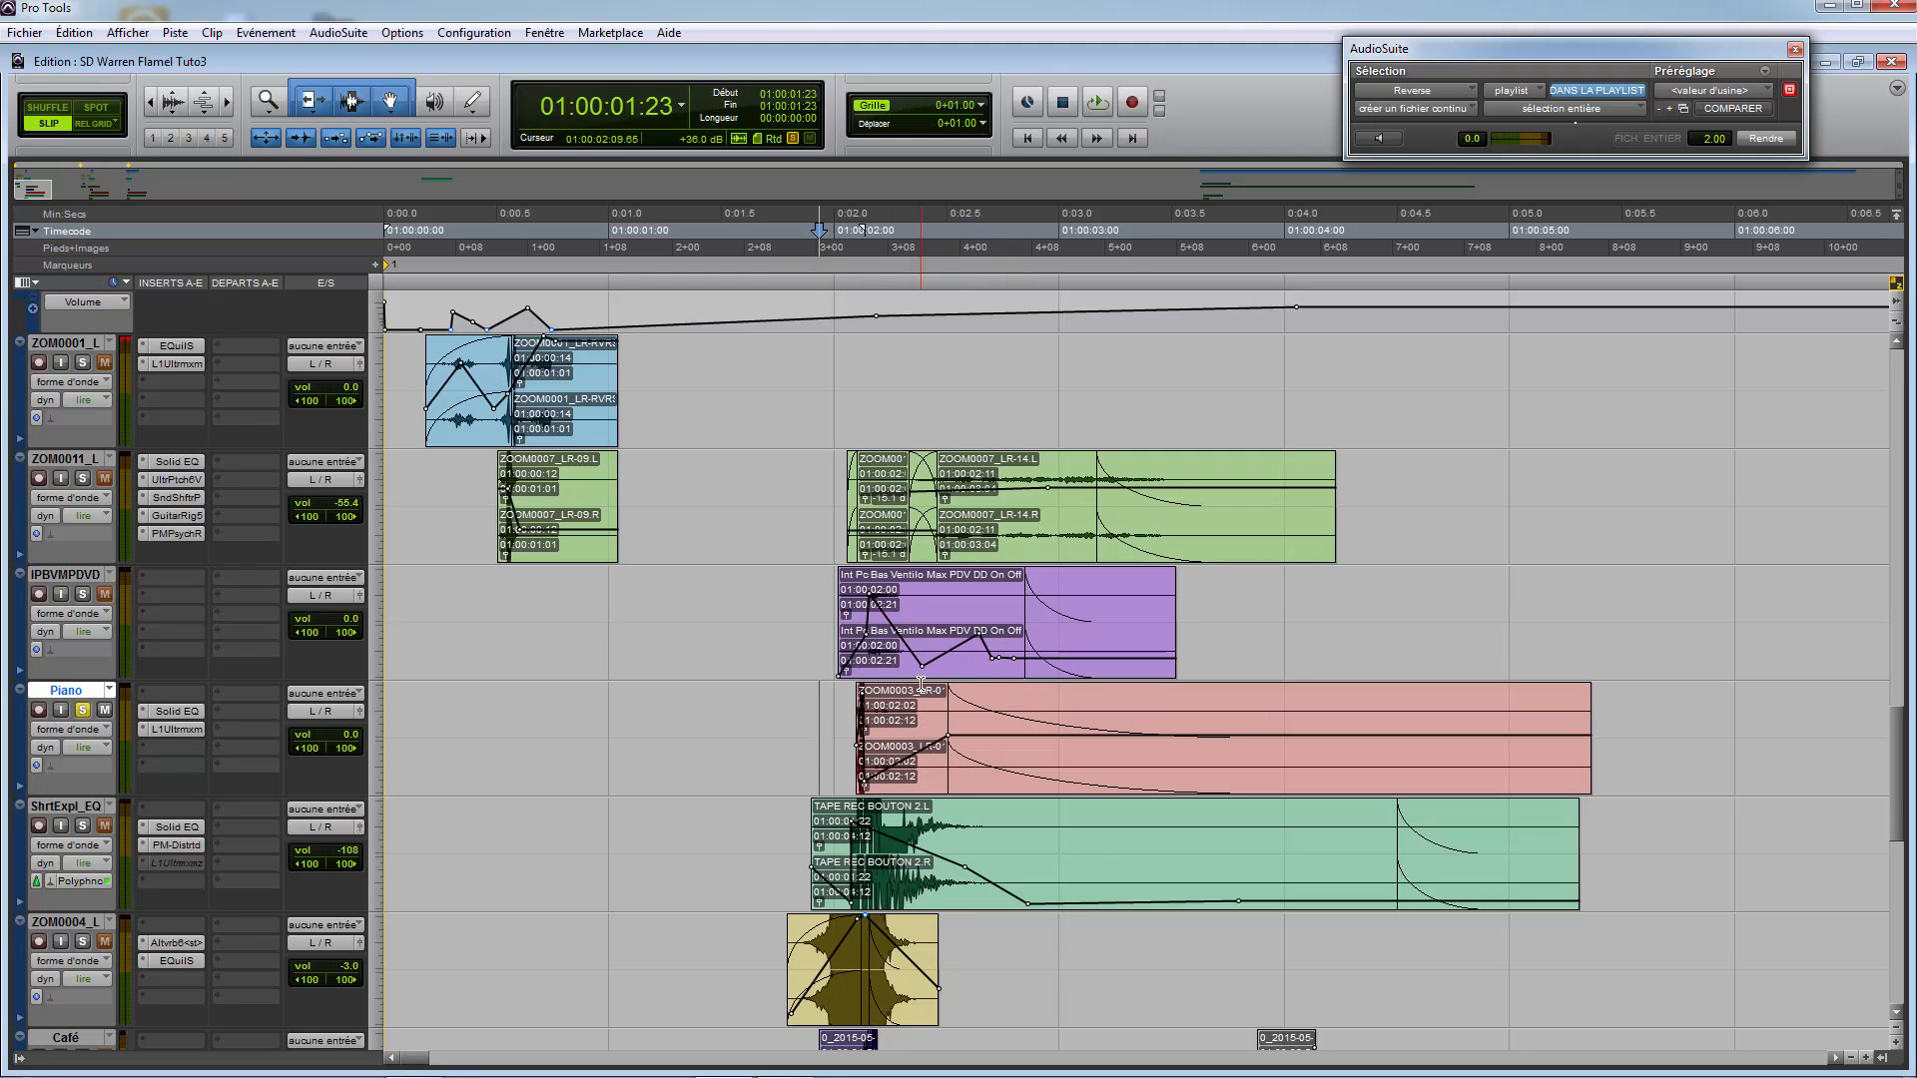
{"action": "left_click", "coordinate": [775, 724]}
Step: Solo the ShrtExpl_EQ track instead of Piano and play its TAPE REC BOUTON 2 clip from 01:00:01:15
{"action": "left_click", "coordinate": [84, 825]}
{"action": "left_click", "coordinate": [744, 864]}
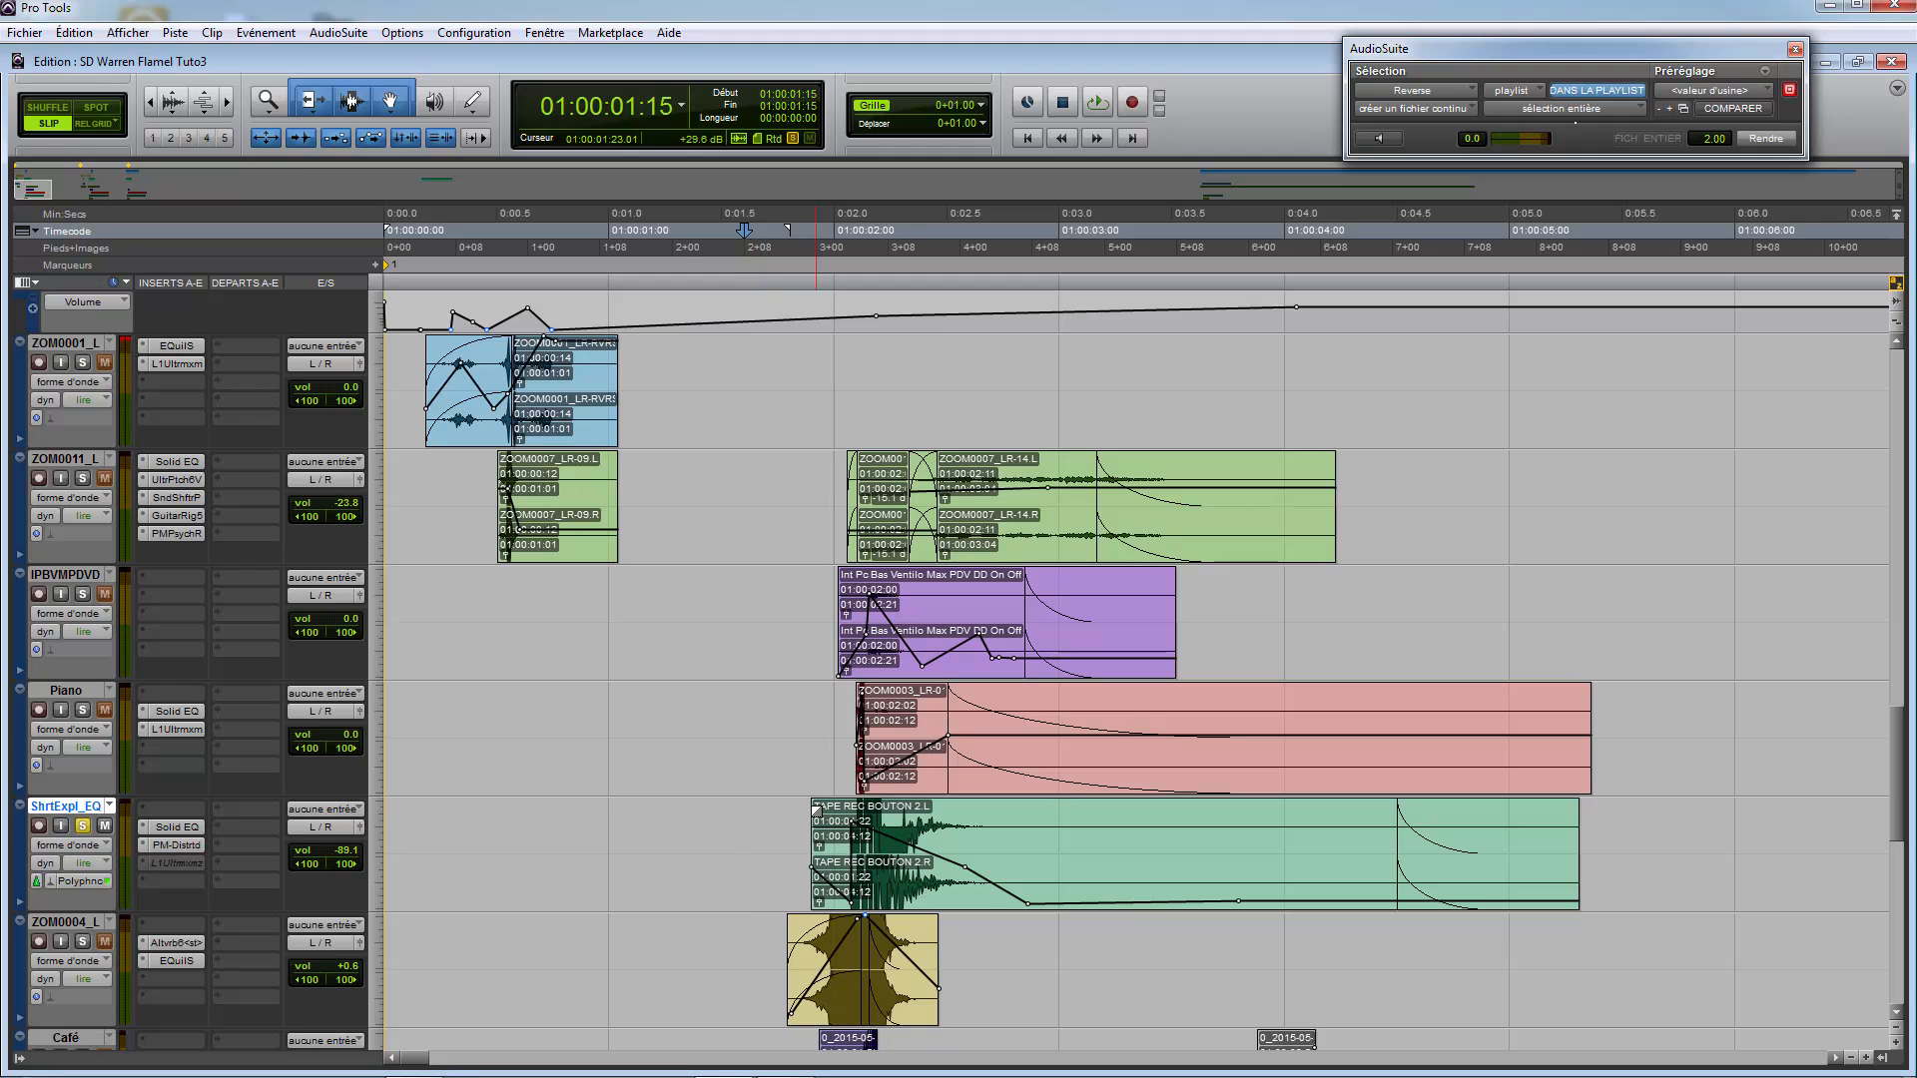
{"action": "scroll", "coordinate": [643, 772], "scroll_direction": "down", "scroll_amount": 1}
{"action": "key", "text": "space"}
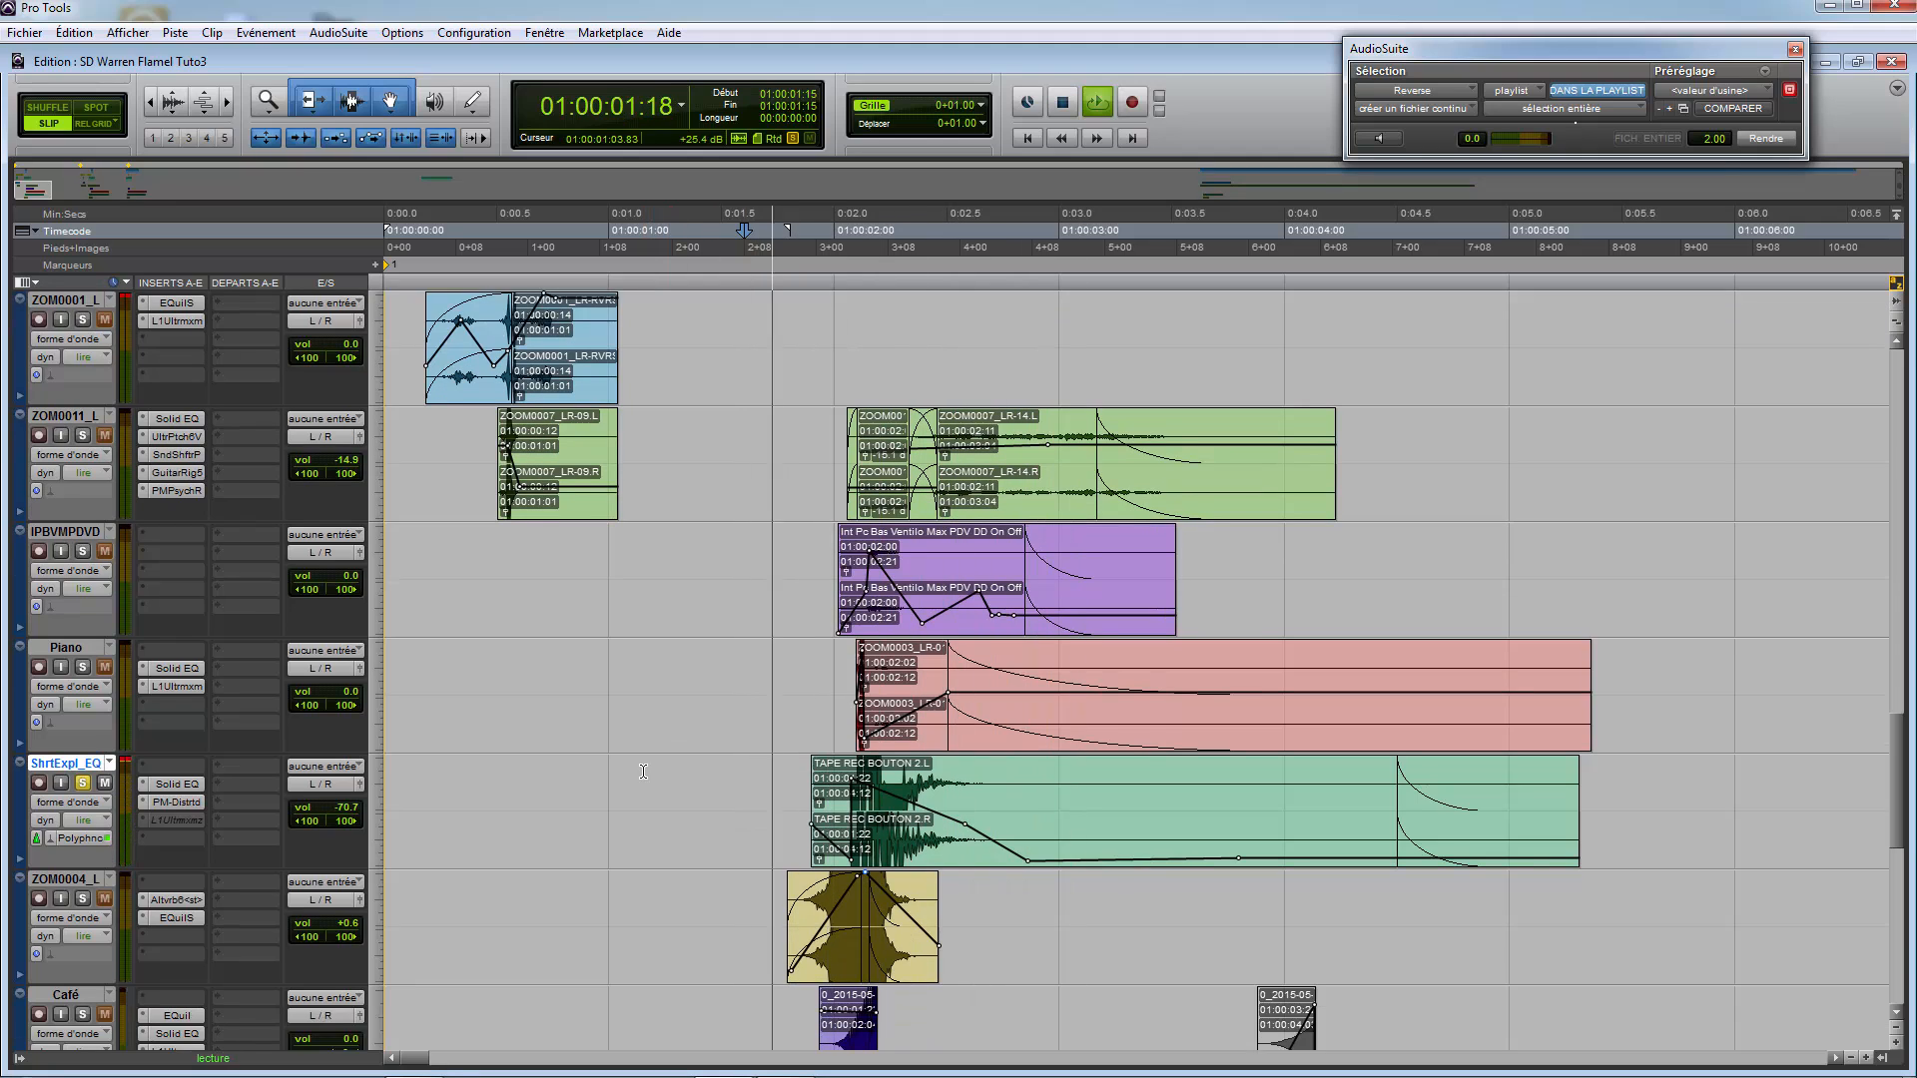
{"action": "key", "text": "space"}
{"action": "scroll", "coordinate": [646, 774], "scroll_direction": "down", "scroll_amount": 10}
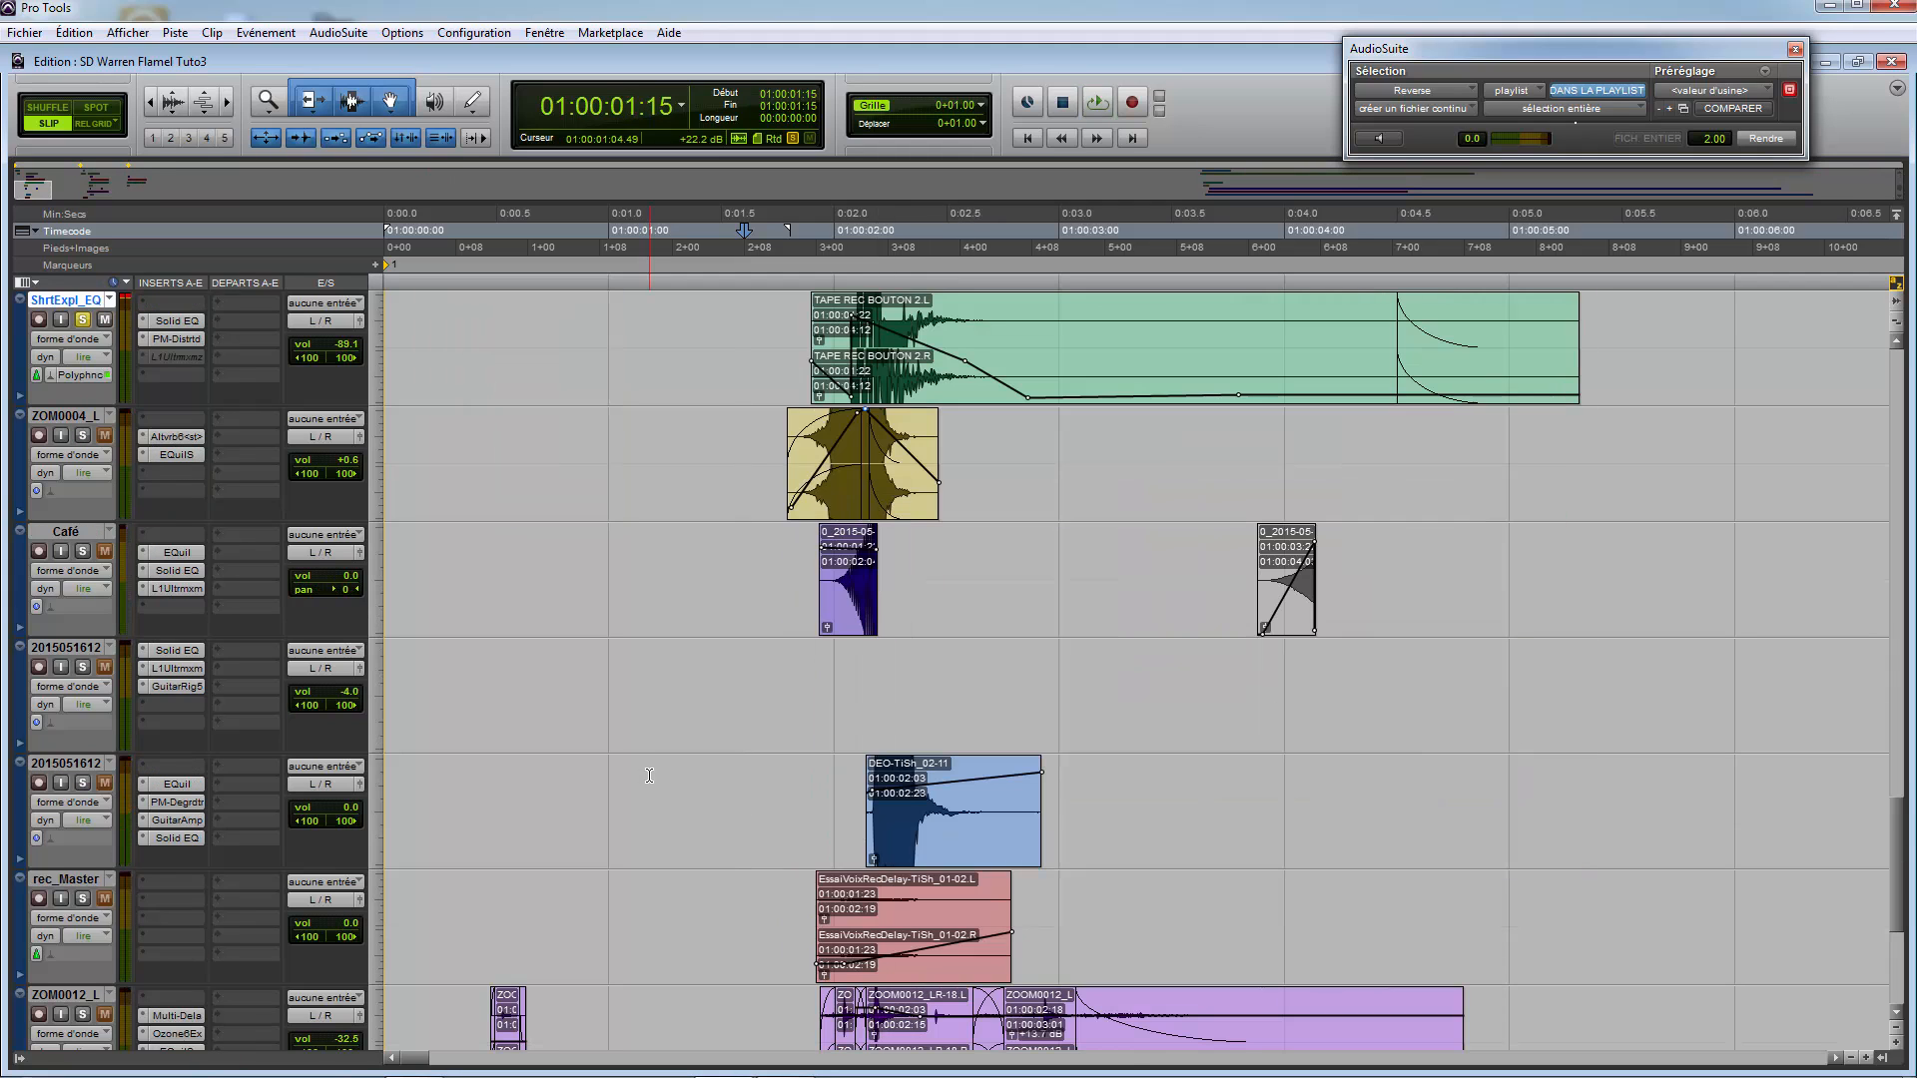
{"action": "scroll", "coordinate": [649, 774], "scroll_direction": "up", "scroll_amount": 5}
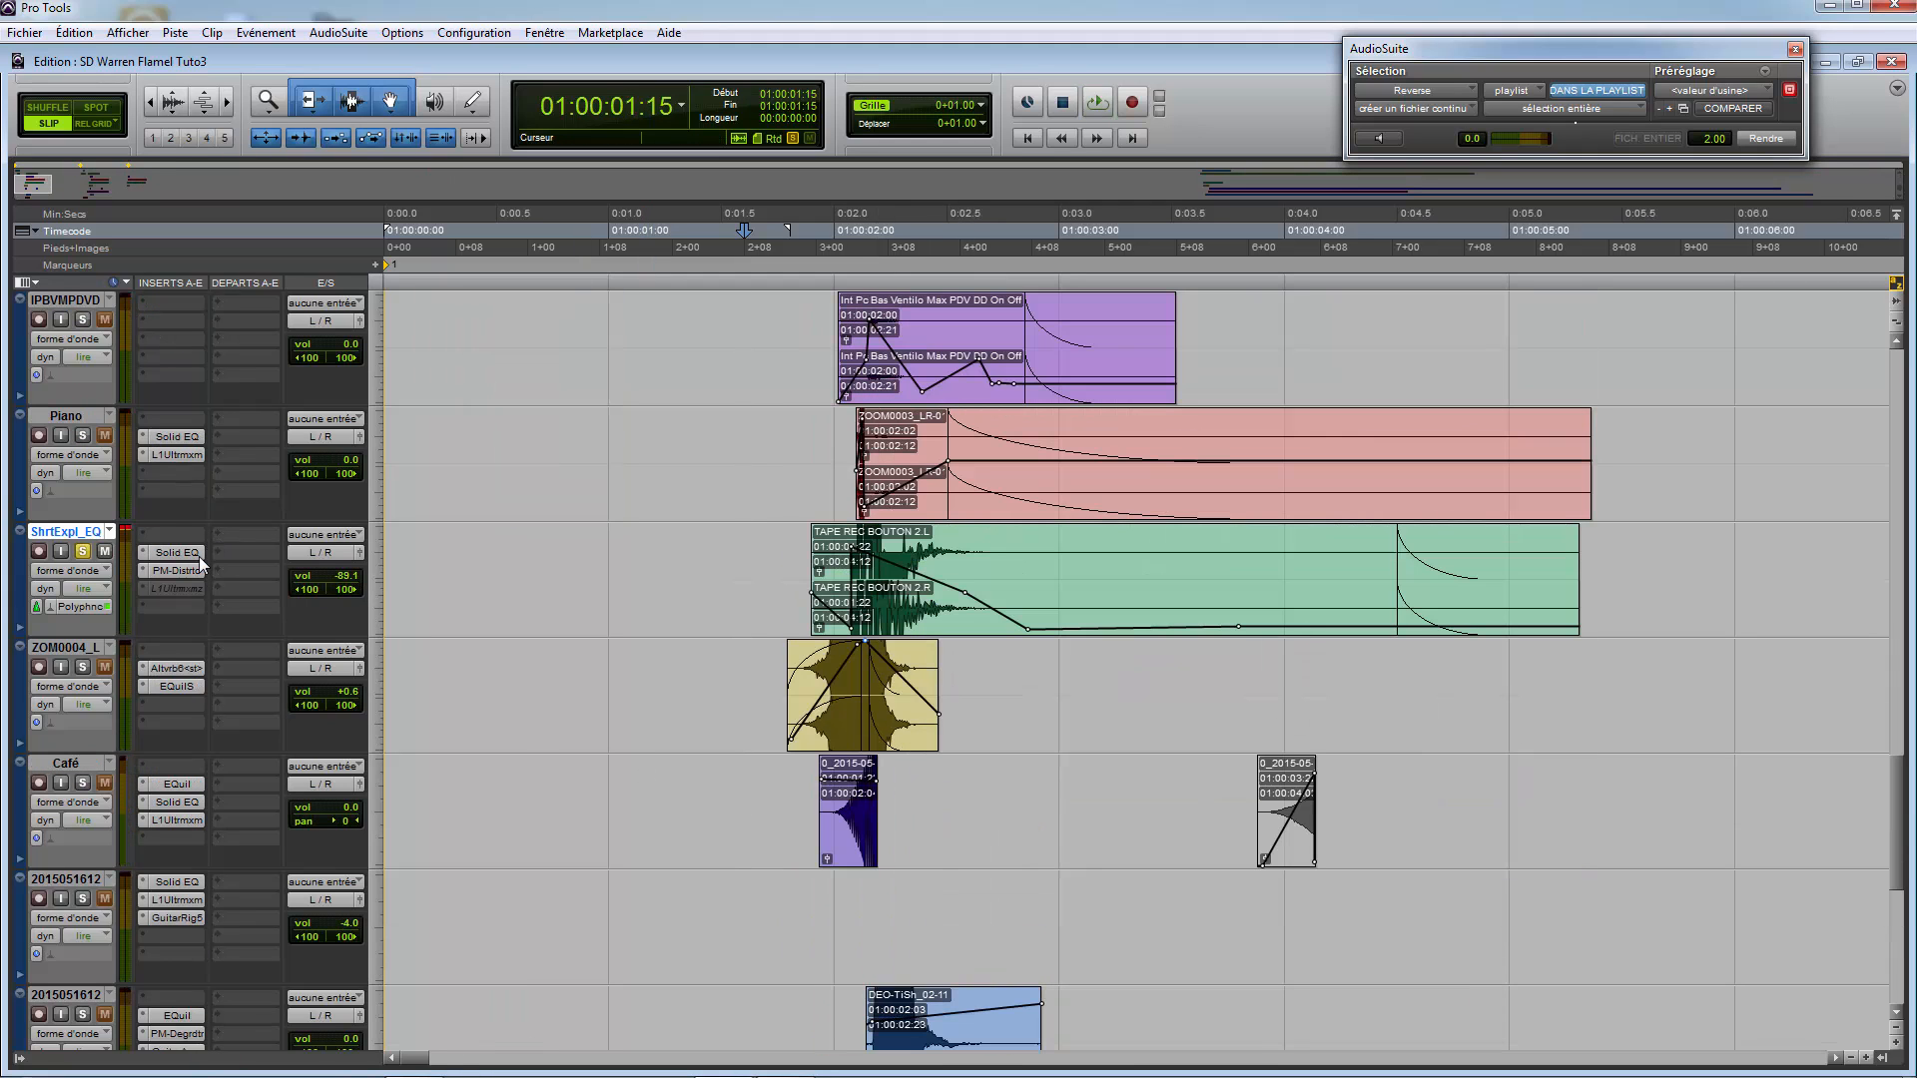
Step: Solo the ZOM0004_L track instead of ShrtExpl_EQ and play its clip from 01:00:01:15
{"action": "left_click", "coordinate": [749, 679]}
{"action": "key", "text": "r"}
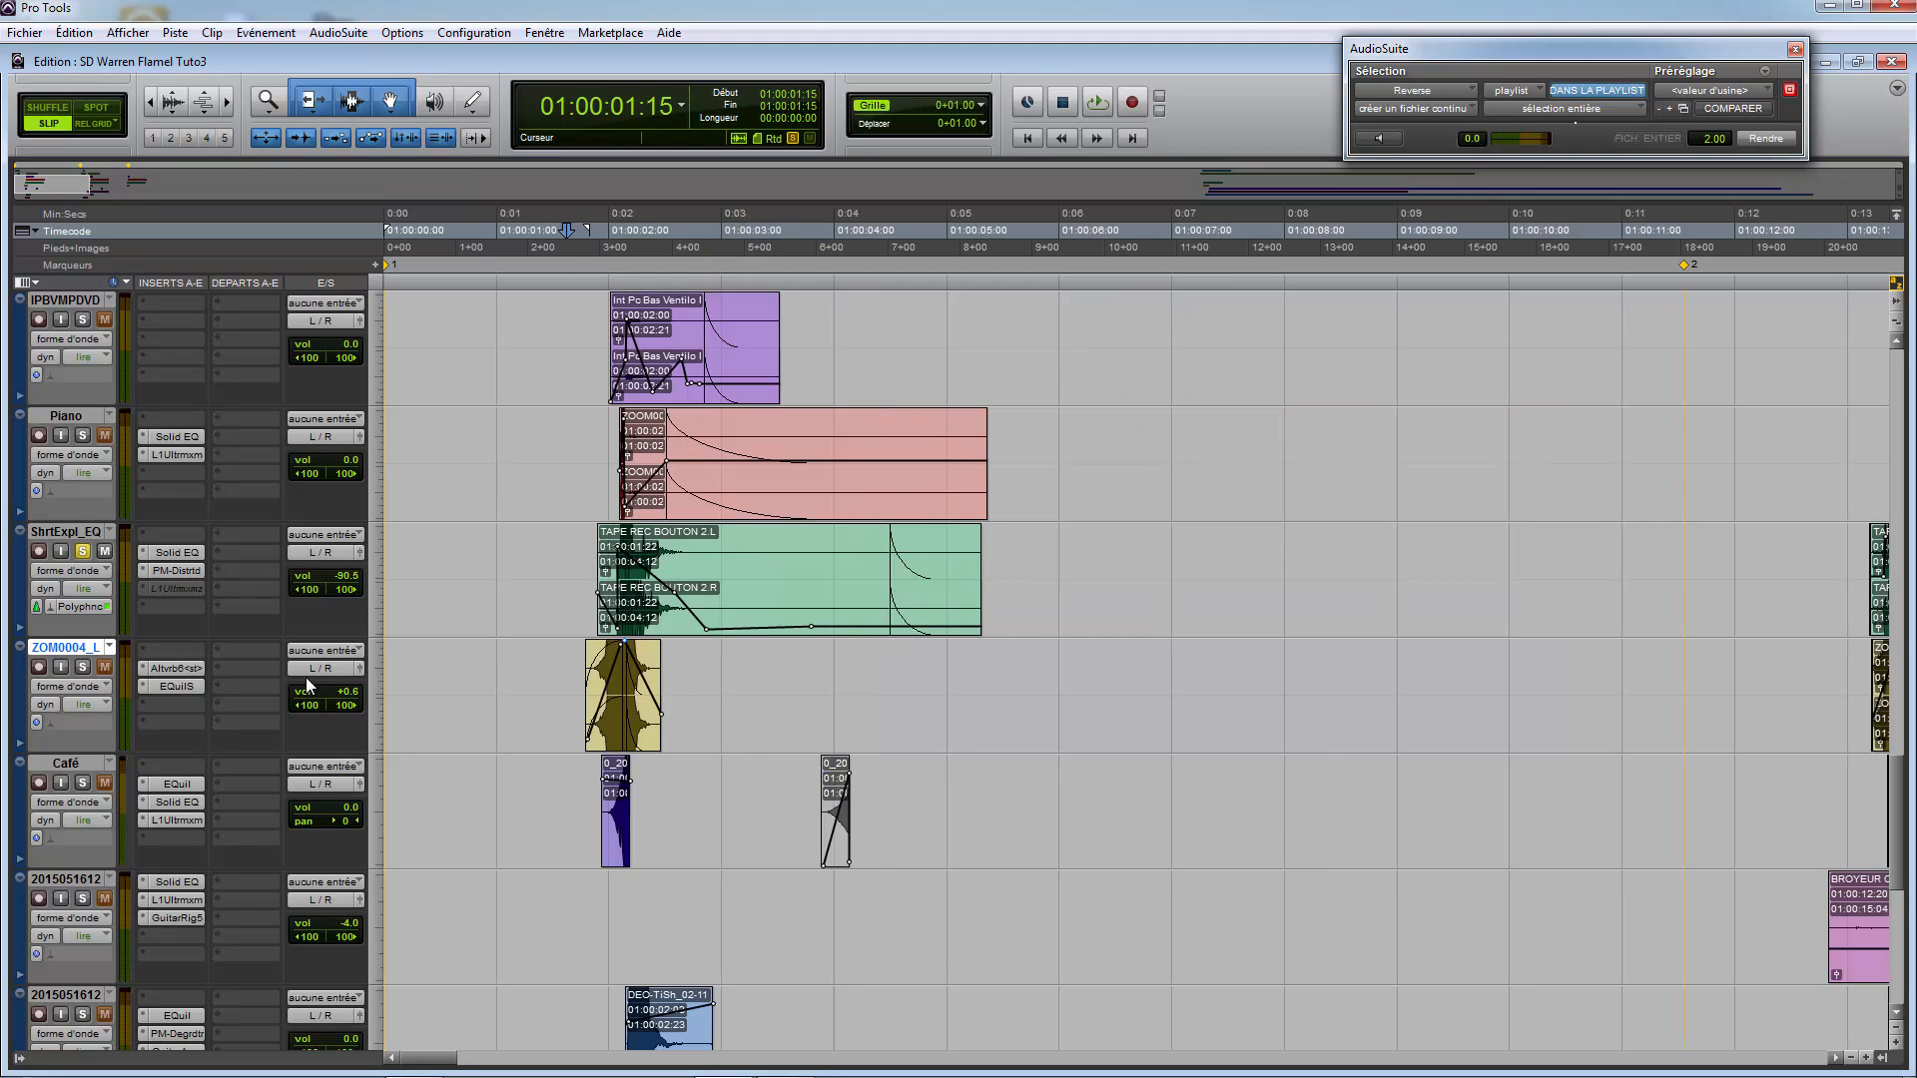
{"action": "key", "text": "t"}
{"action": "left_click", "coordinate": [83, 668]}
{"action": "key", "text": "space"}
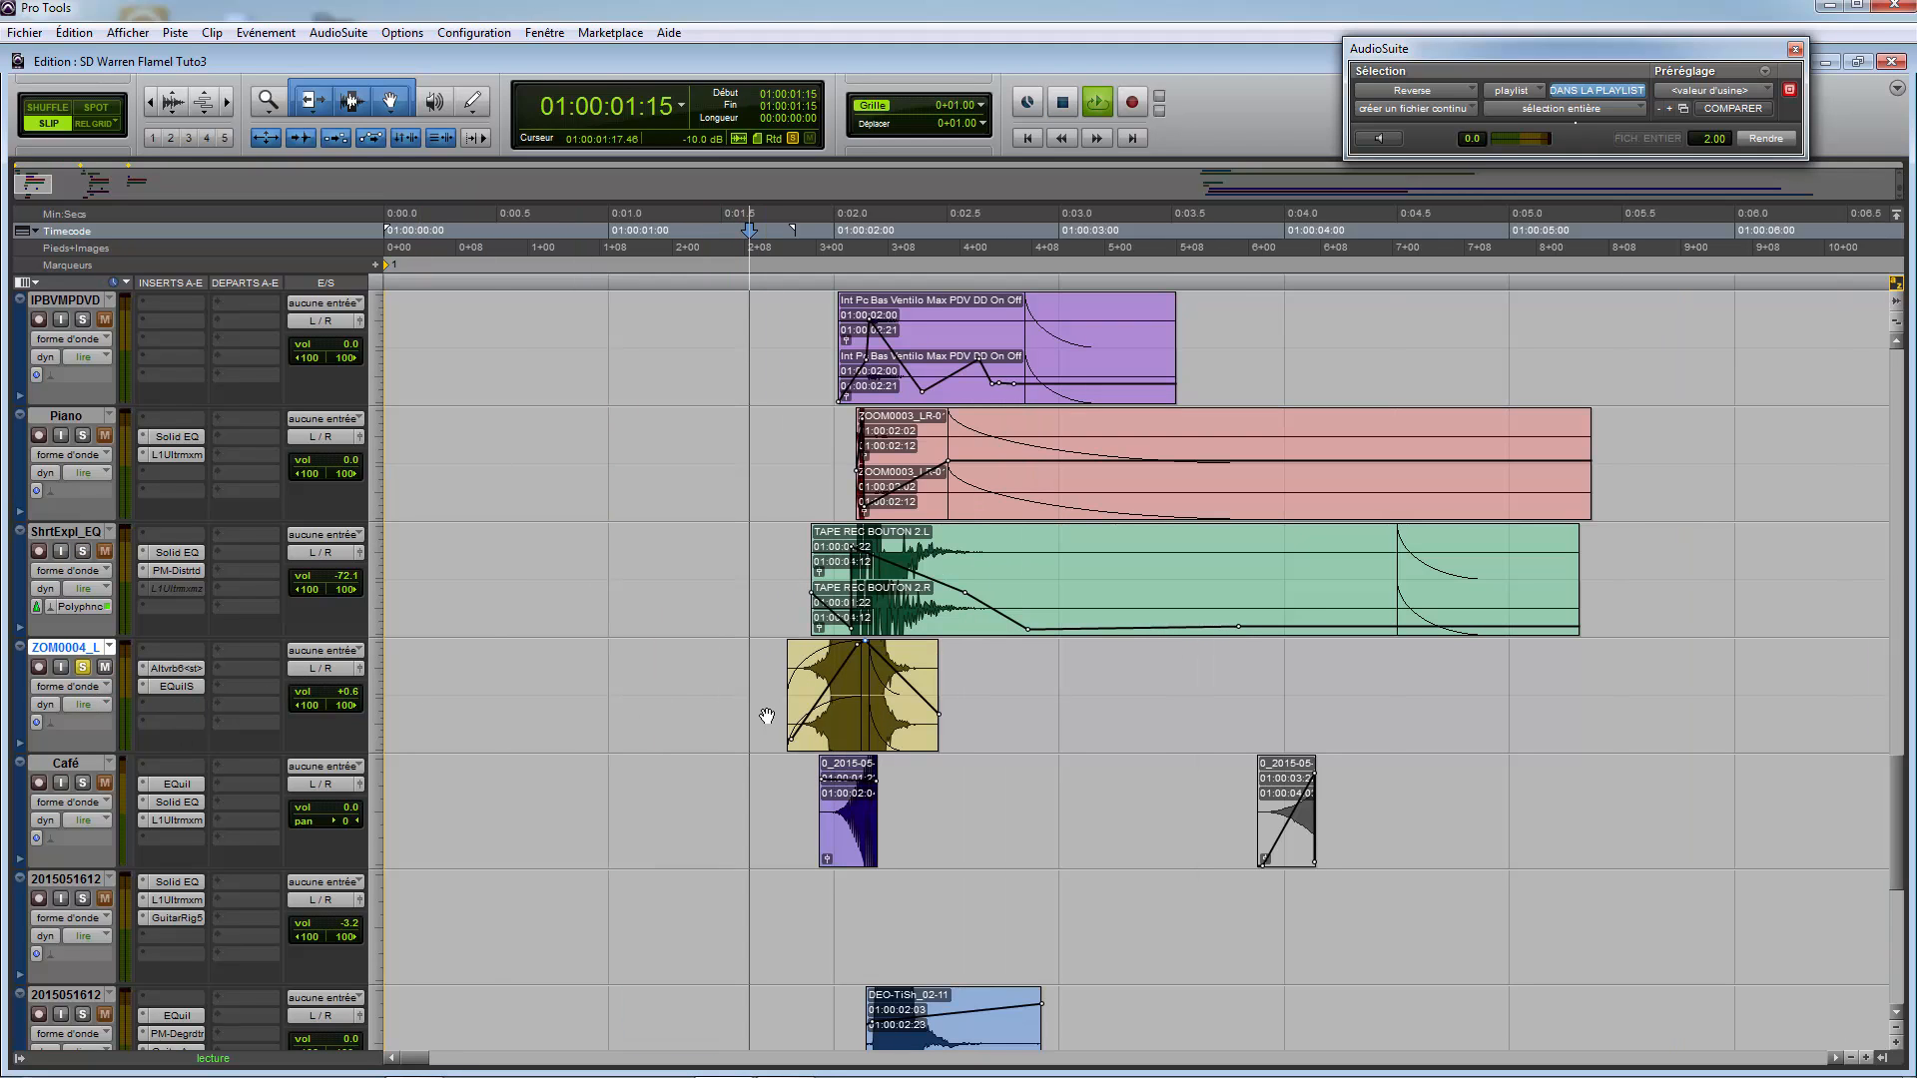
{"action": "key", "text": "space"}
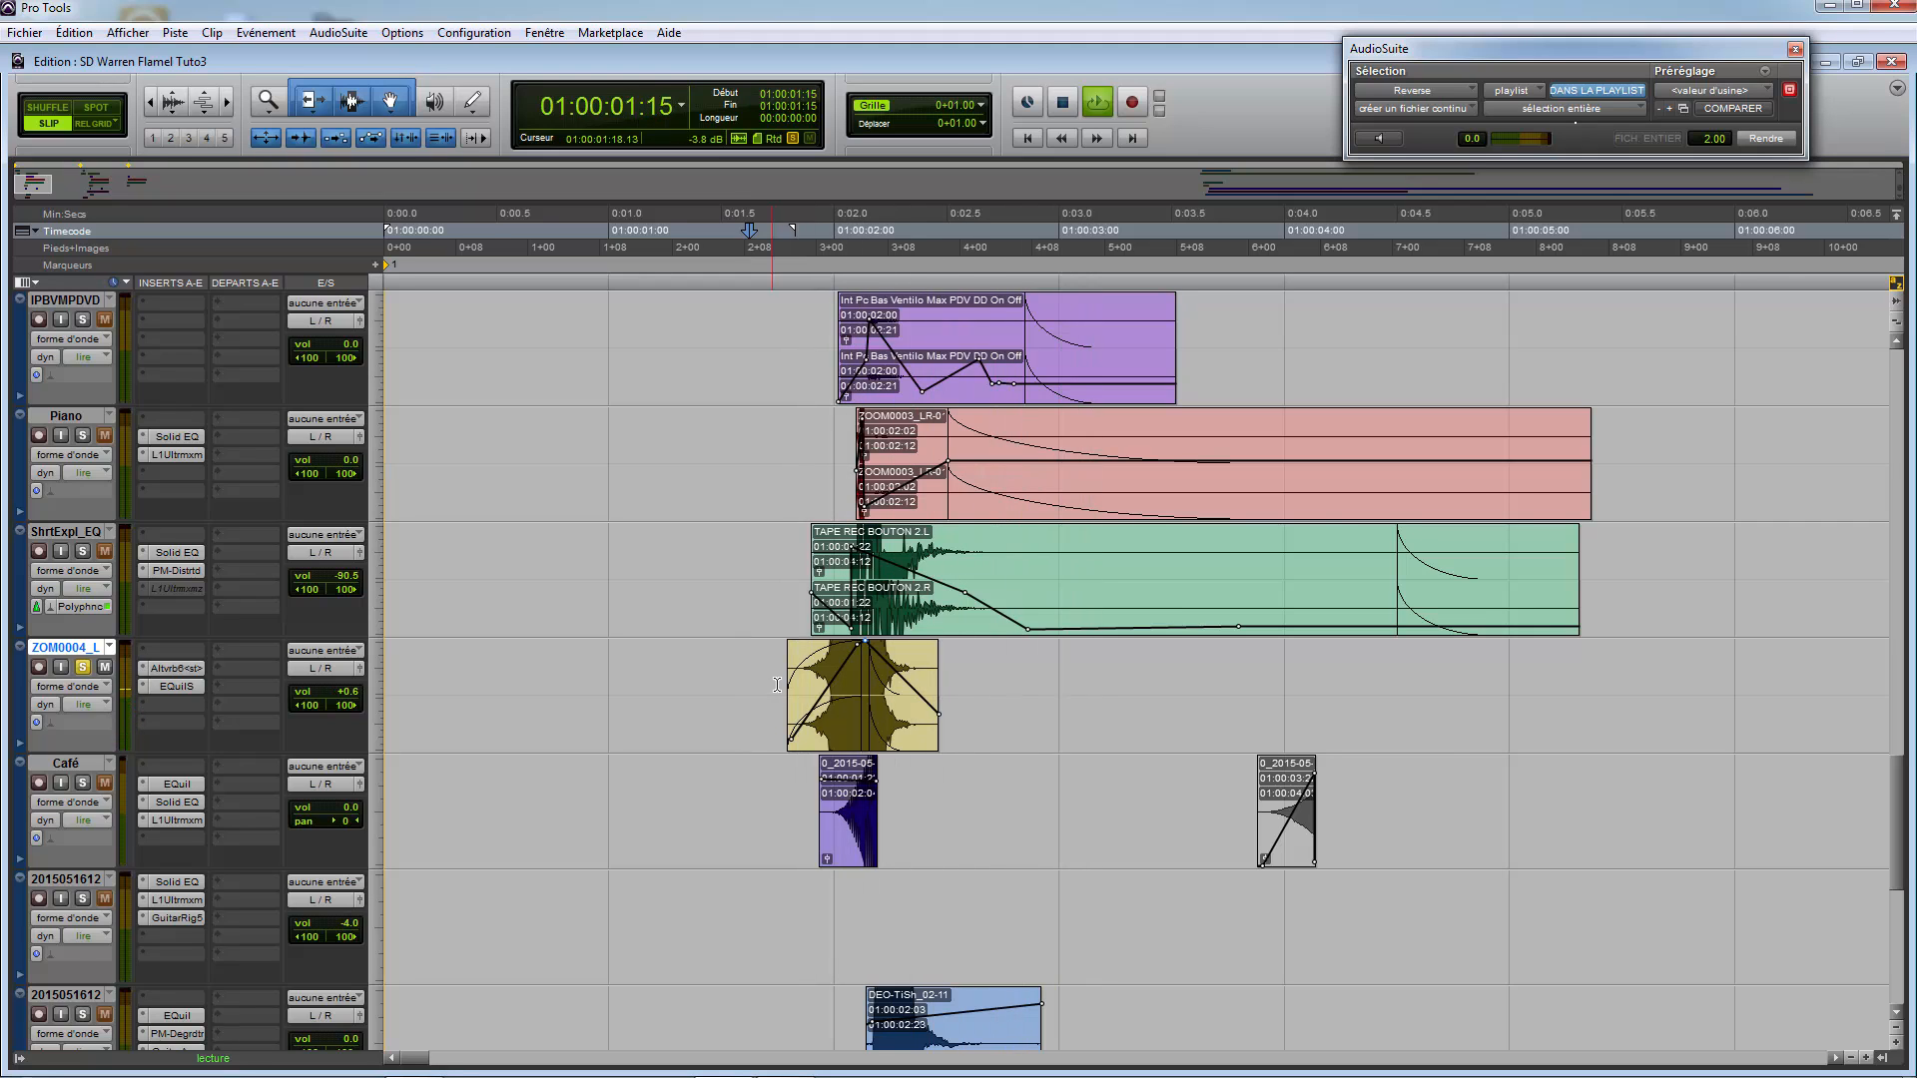
Step: Adjust the fade-out on the ZOM0004_L track's clip, trying a start at 01:00:02:09 and settling on 01:00:02:04
{"action": "left_click", "coordinate": [773, 716]}
{"action": "key", "text": "t"}
{"action": "key", "text": "t"}
{"action": "key", "text": "t"}
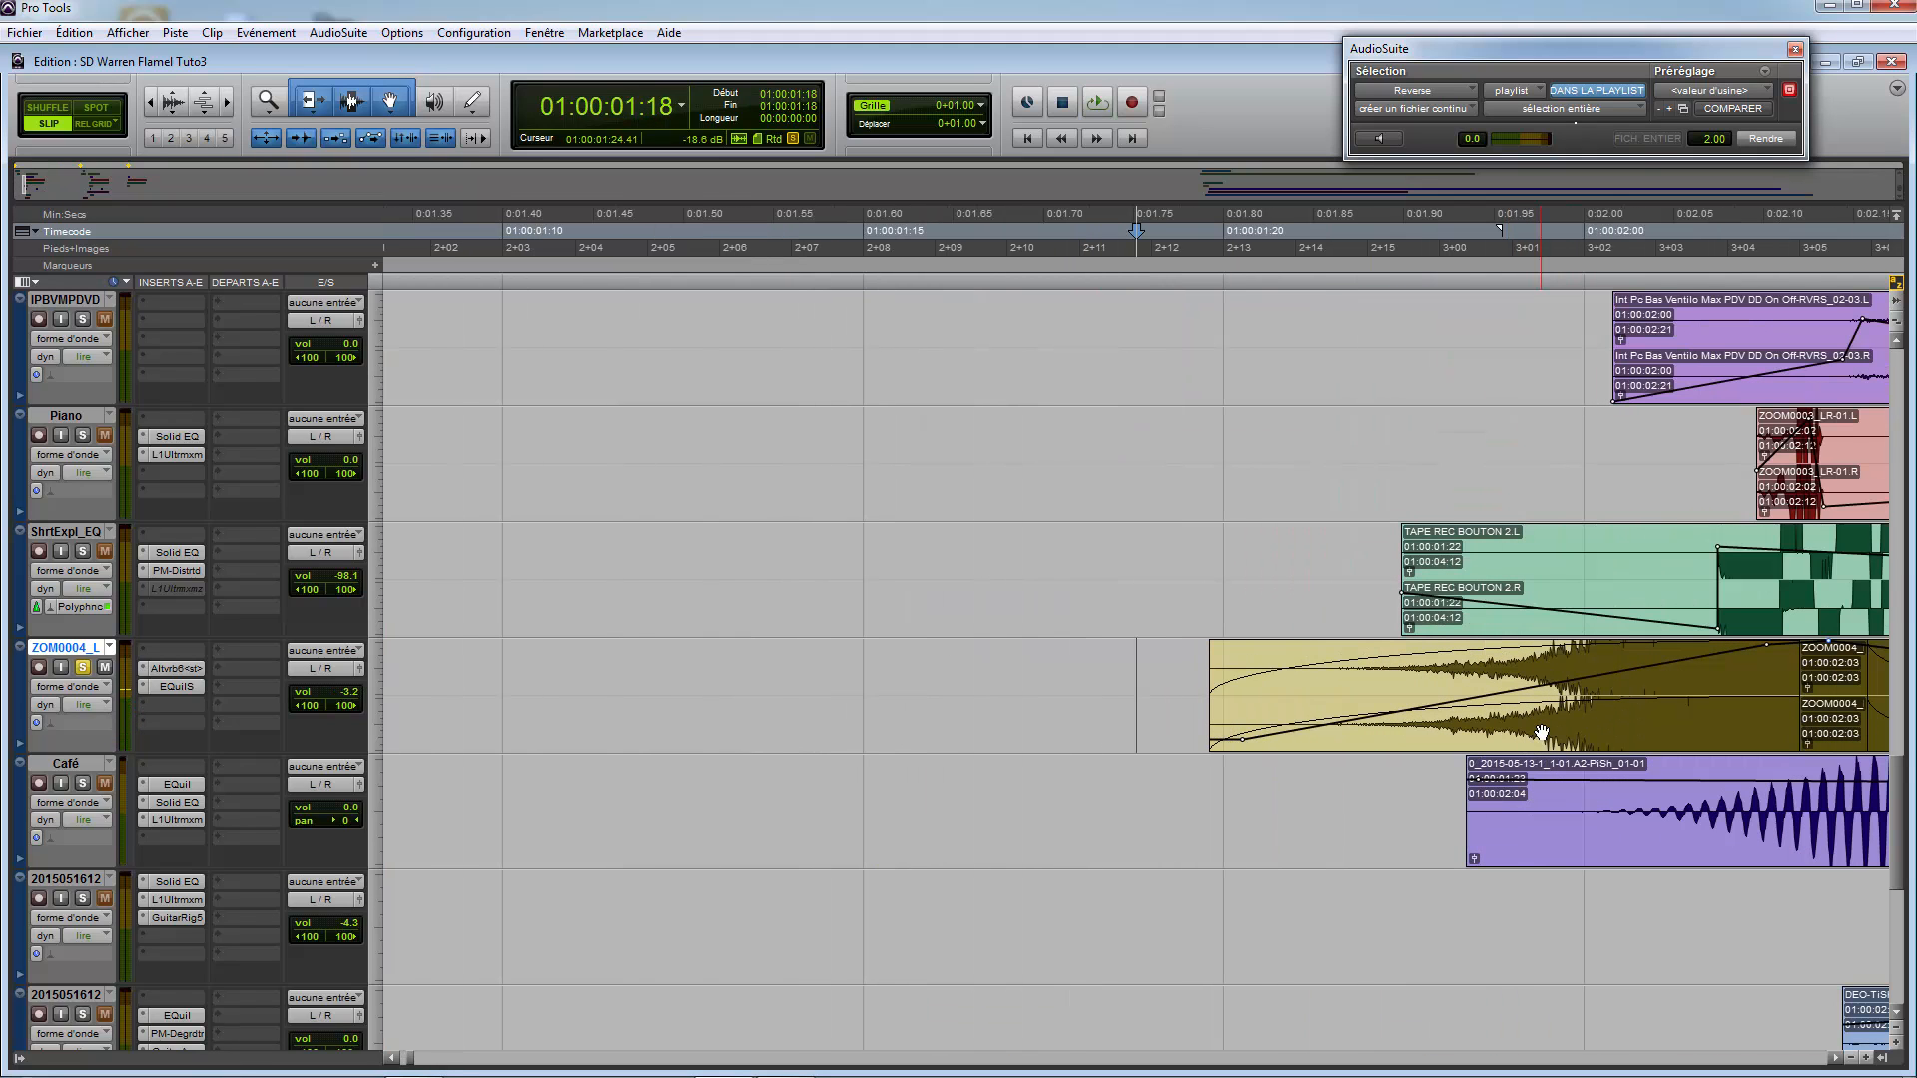
{"action": "key", "text": "r"}
{"action": "left_click_drag", "start_coordinate": [1503, 714], "coordinate": [1705, 712]}
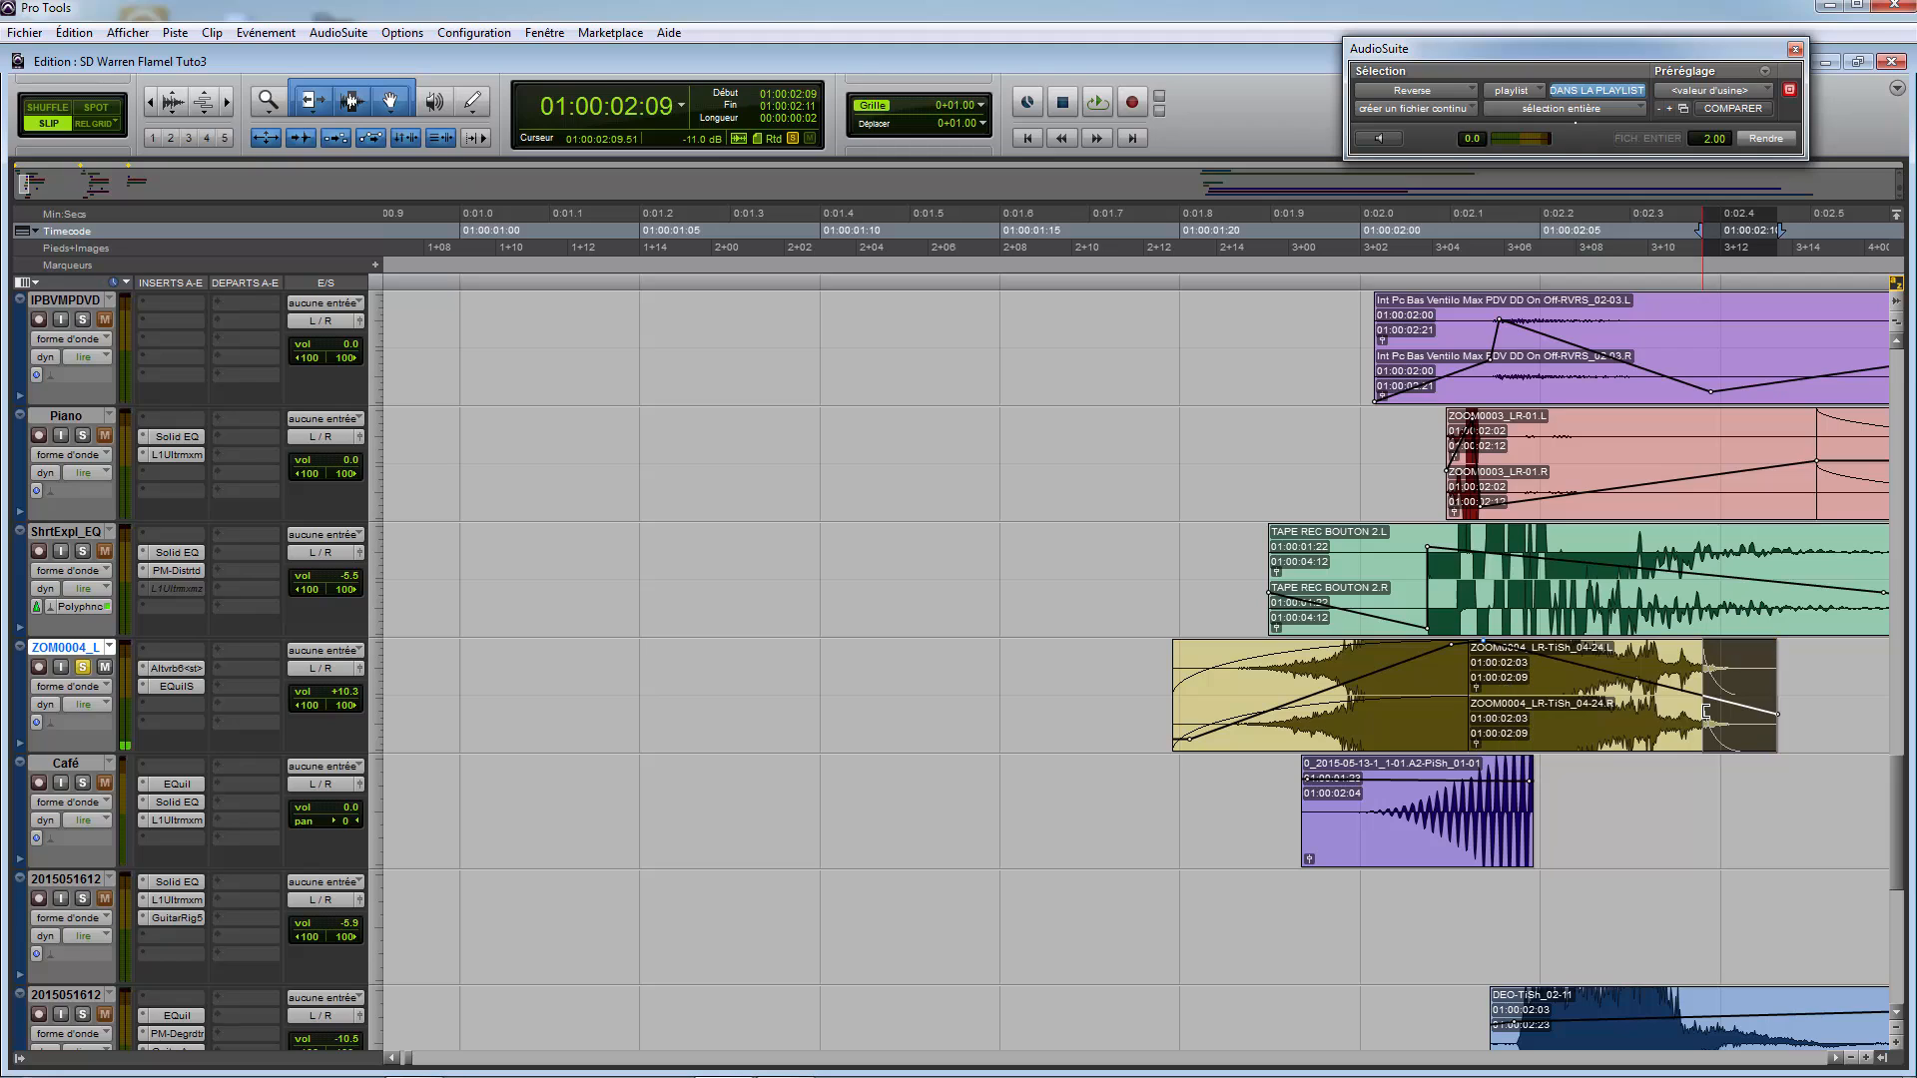
{"action": "left_click", "coordinate": [1548, 706], "text": "shift"}
{"action": "left_click_drag", "start_coordinate": [1547, 706], "coordinate": [1534, 707]}
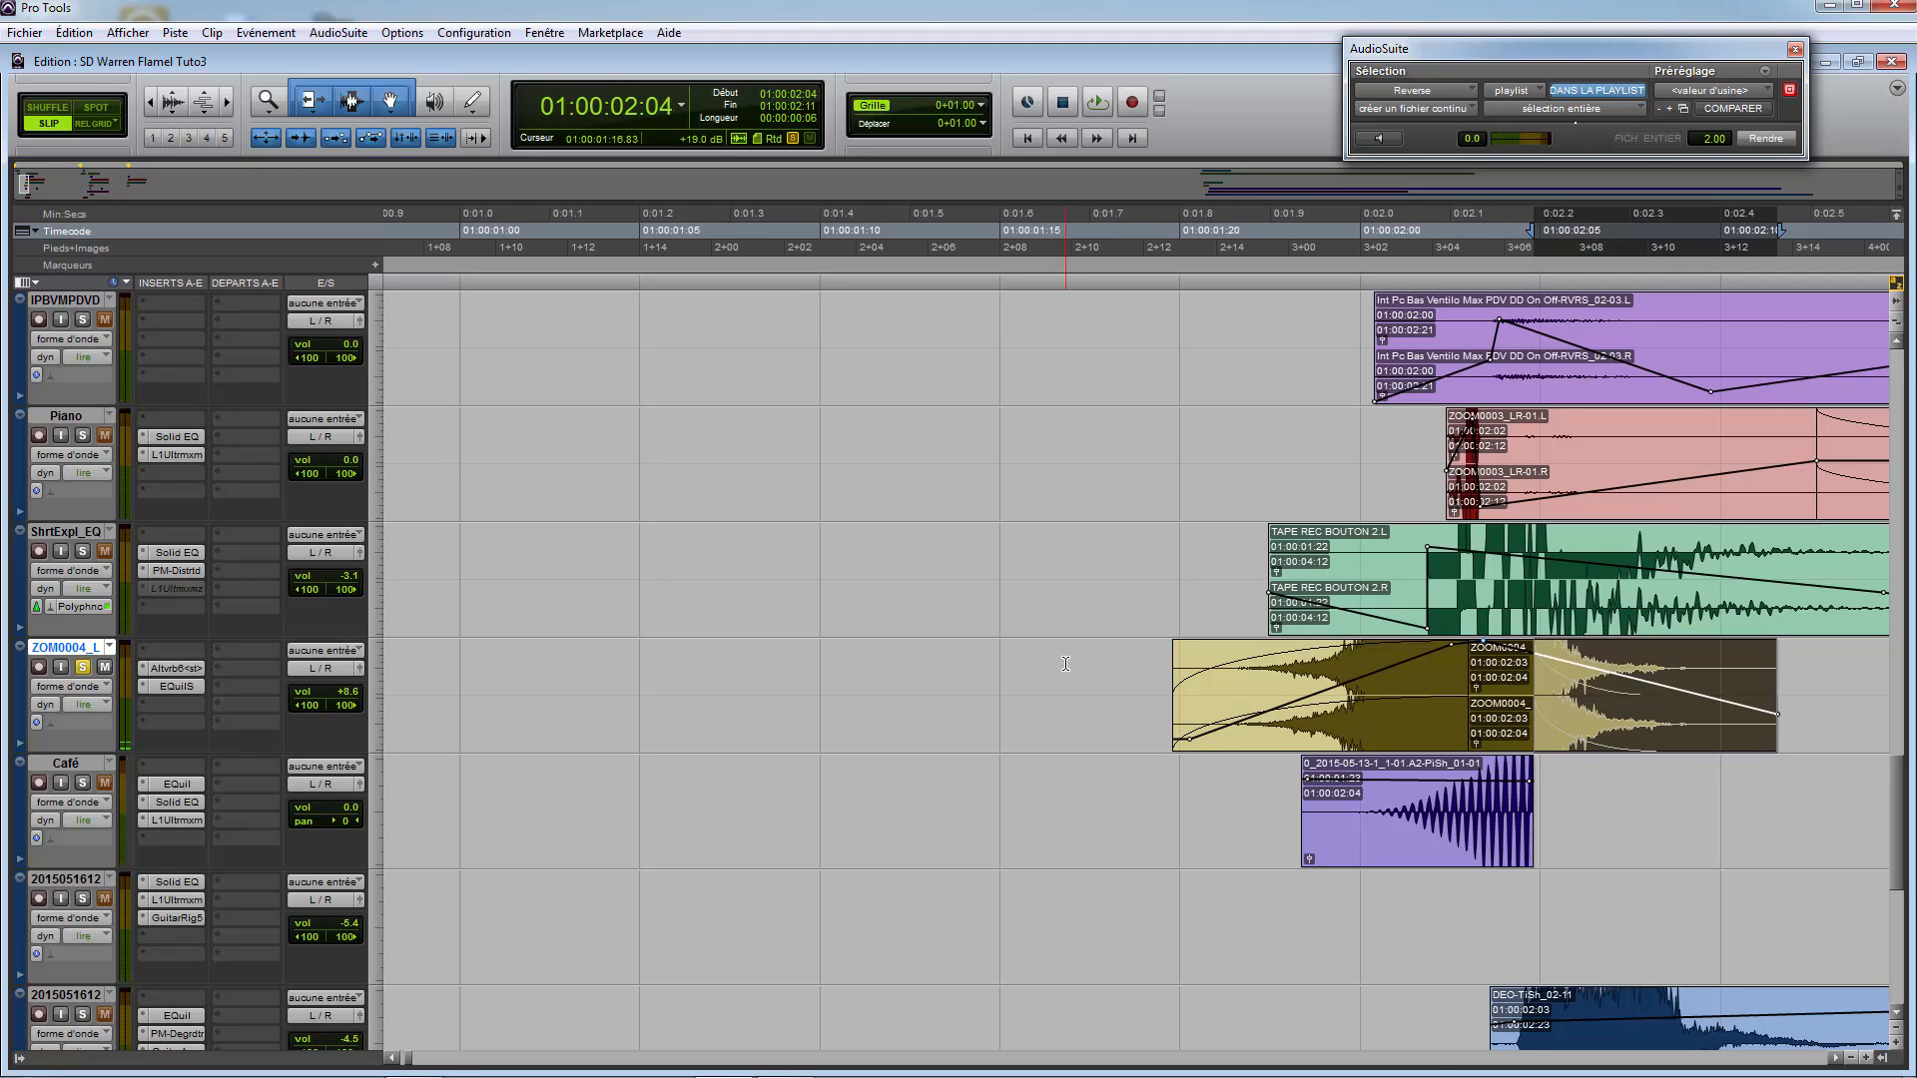
Step: Trim the end of the first ZOM0004_L clip slightly earlier, to about 01:00:02:11
{"action": "left_click", "coordinate": [1064, 711]}
{"action": "key", "text": "r"}
{"action": "left_click", "coordinate": [1317, 717]}
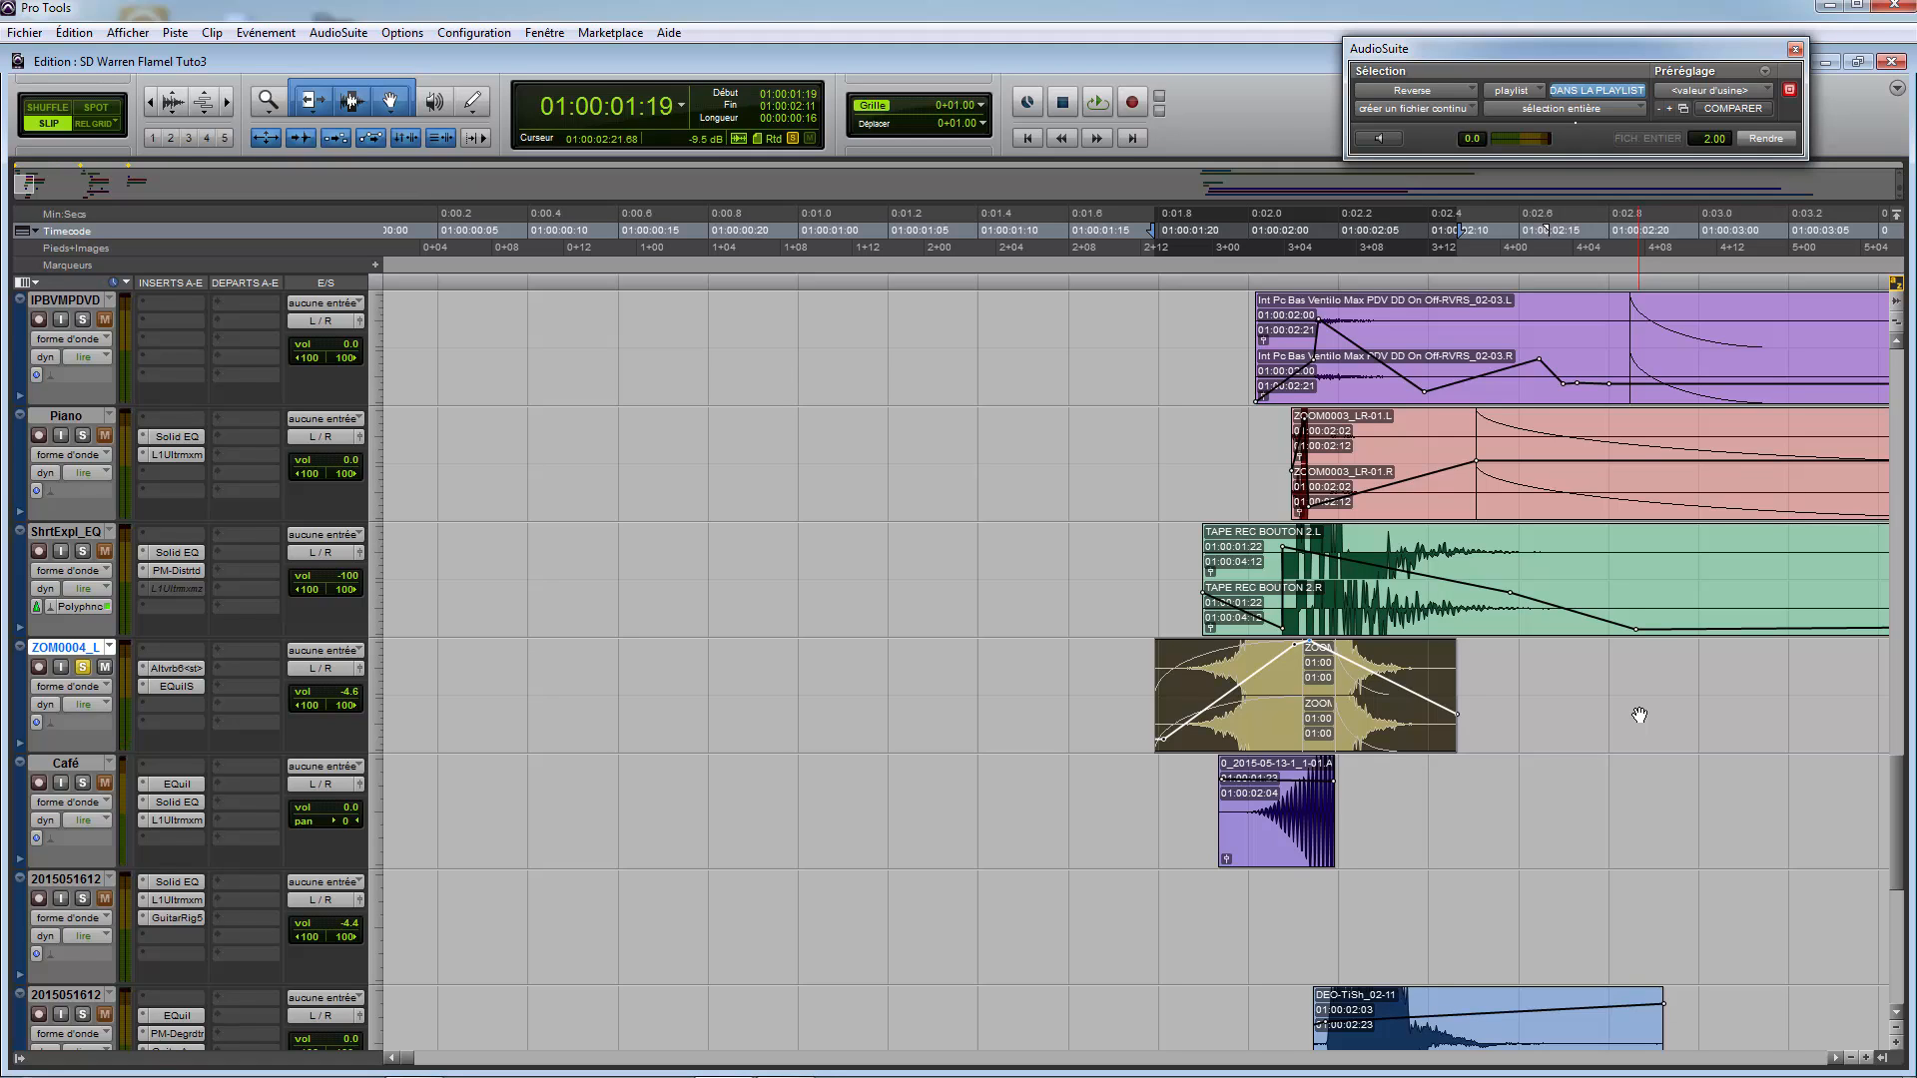
{"action": "scroll", "coordinate": [1617, 715], "scroll_direction": "right", "scroll_amount": 1}
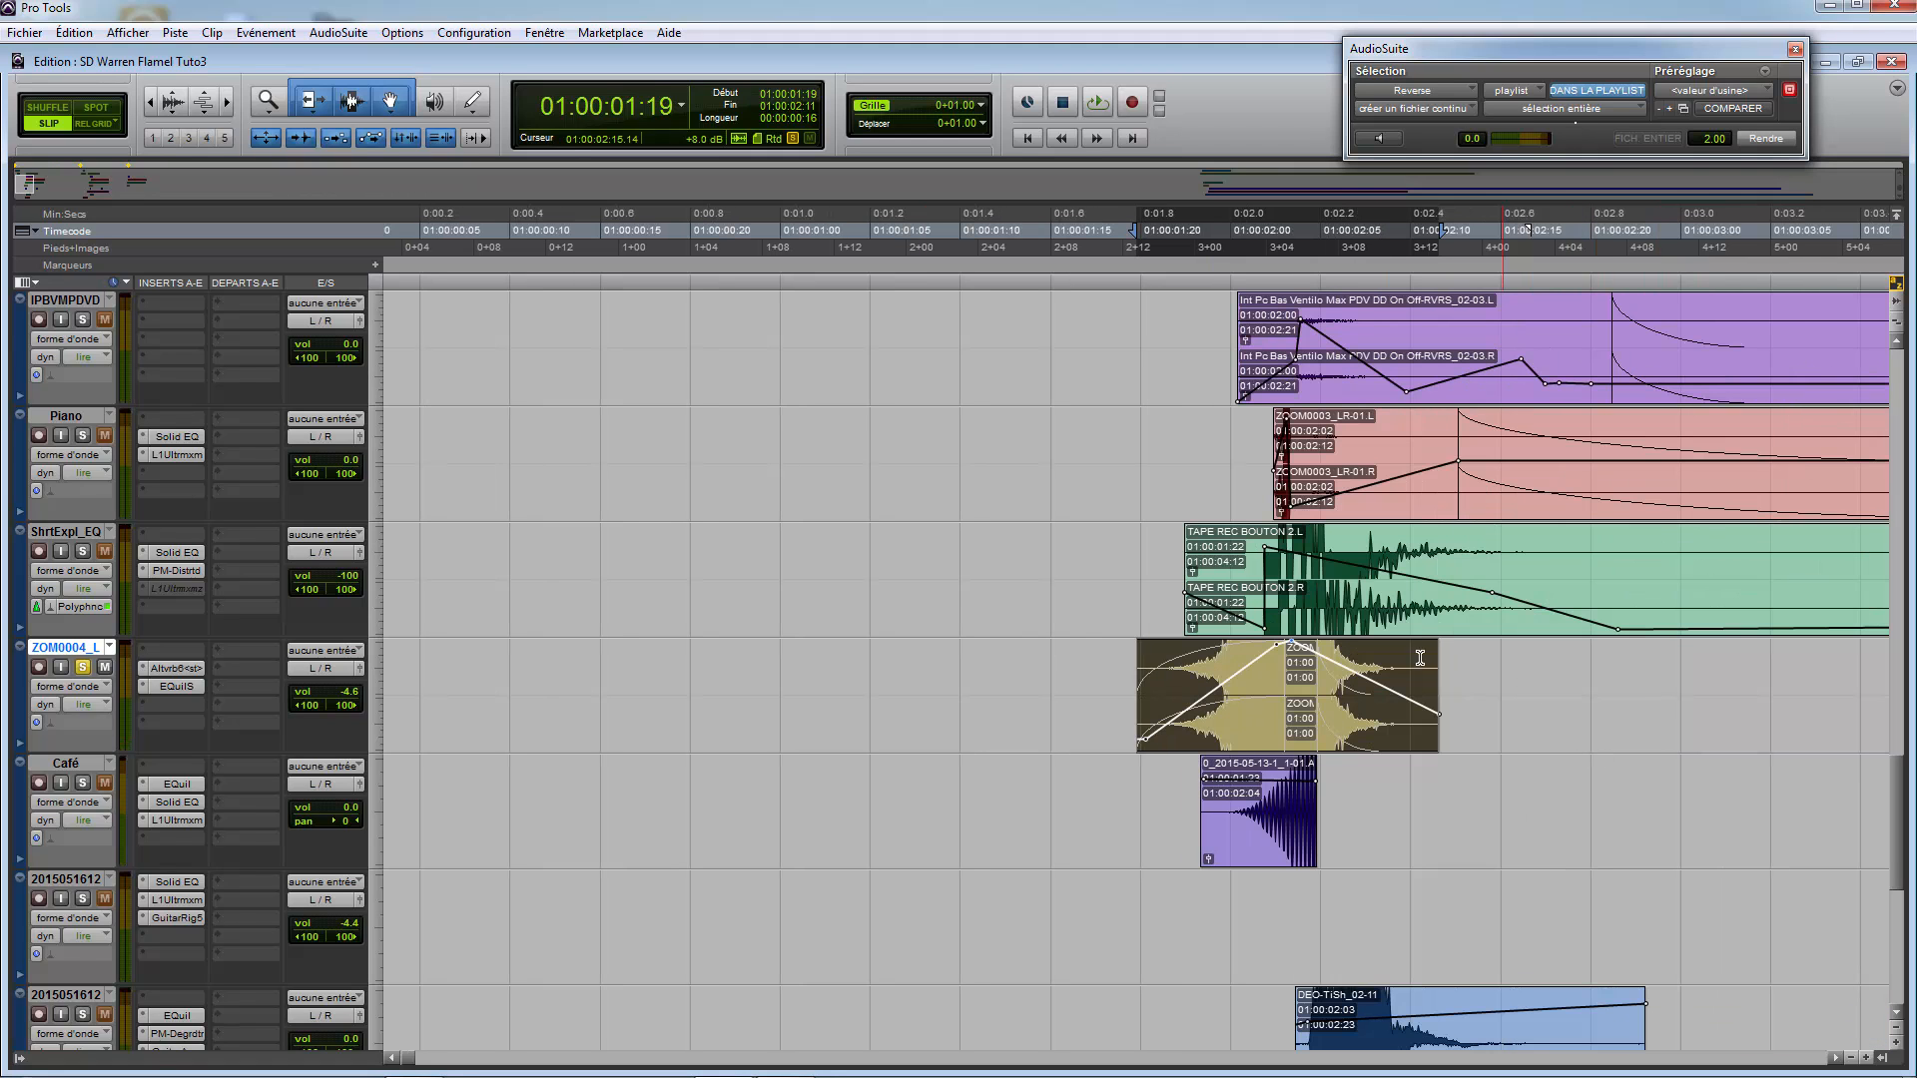
{"action": "left_click_drag", "start_coordinate": [1433, 667], "coordinate": [1423, 668]}
{"action": "left_click", "coordinate": [1442, 668]}
{"action": "key", "text": "t"}
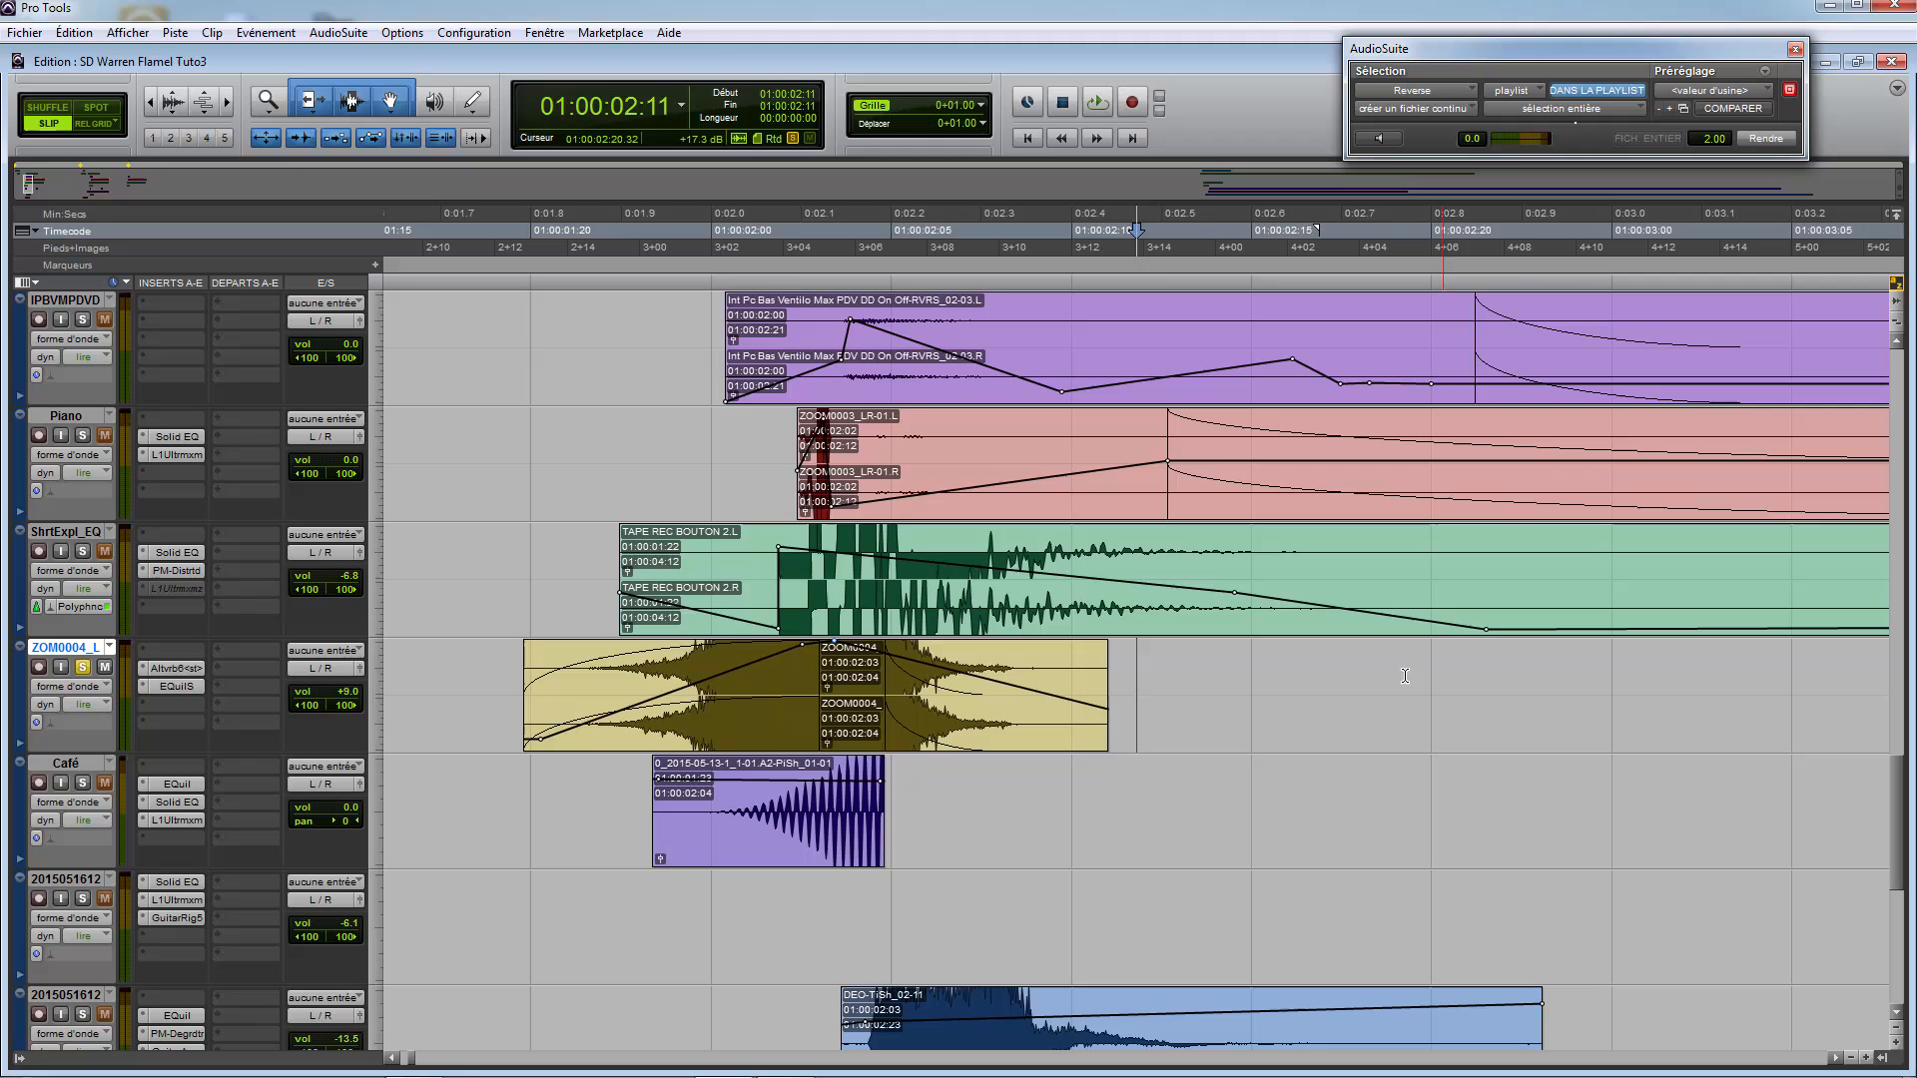
Step: Examine the first ZOM0004_L clip's shape and its repeats along the timeline
{"action": "left_click", "coordinate": [872, 727]}
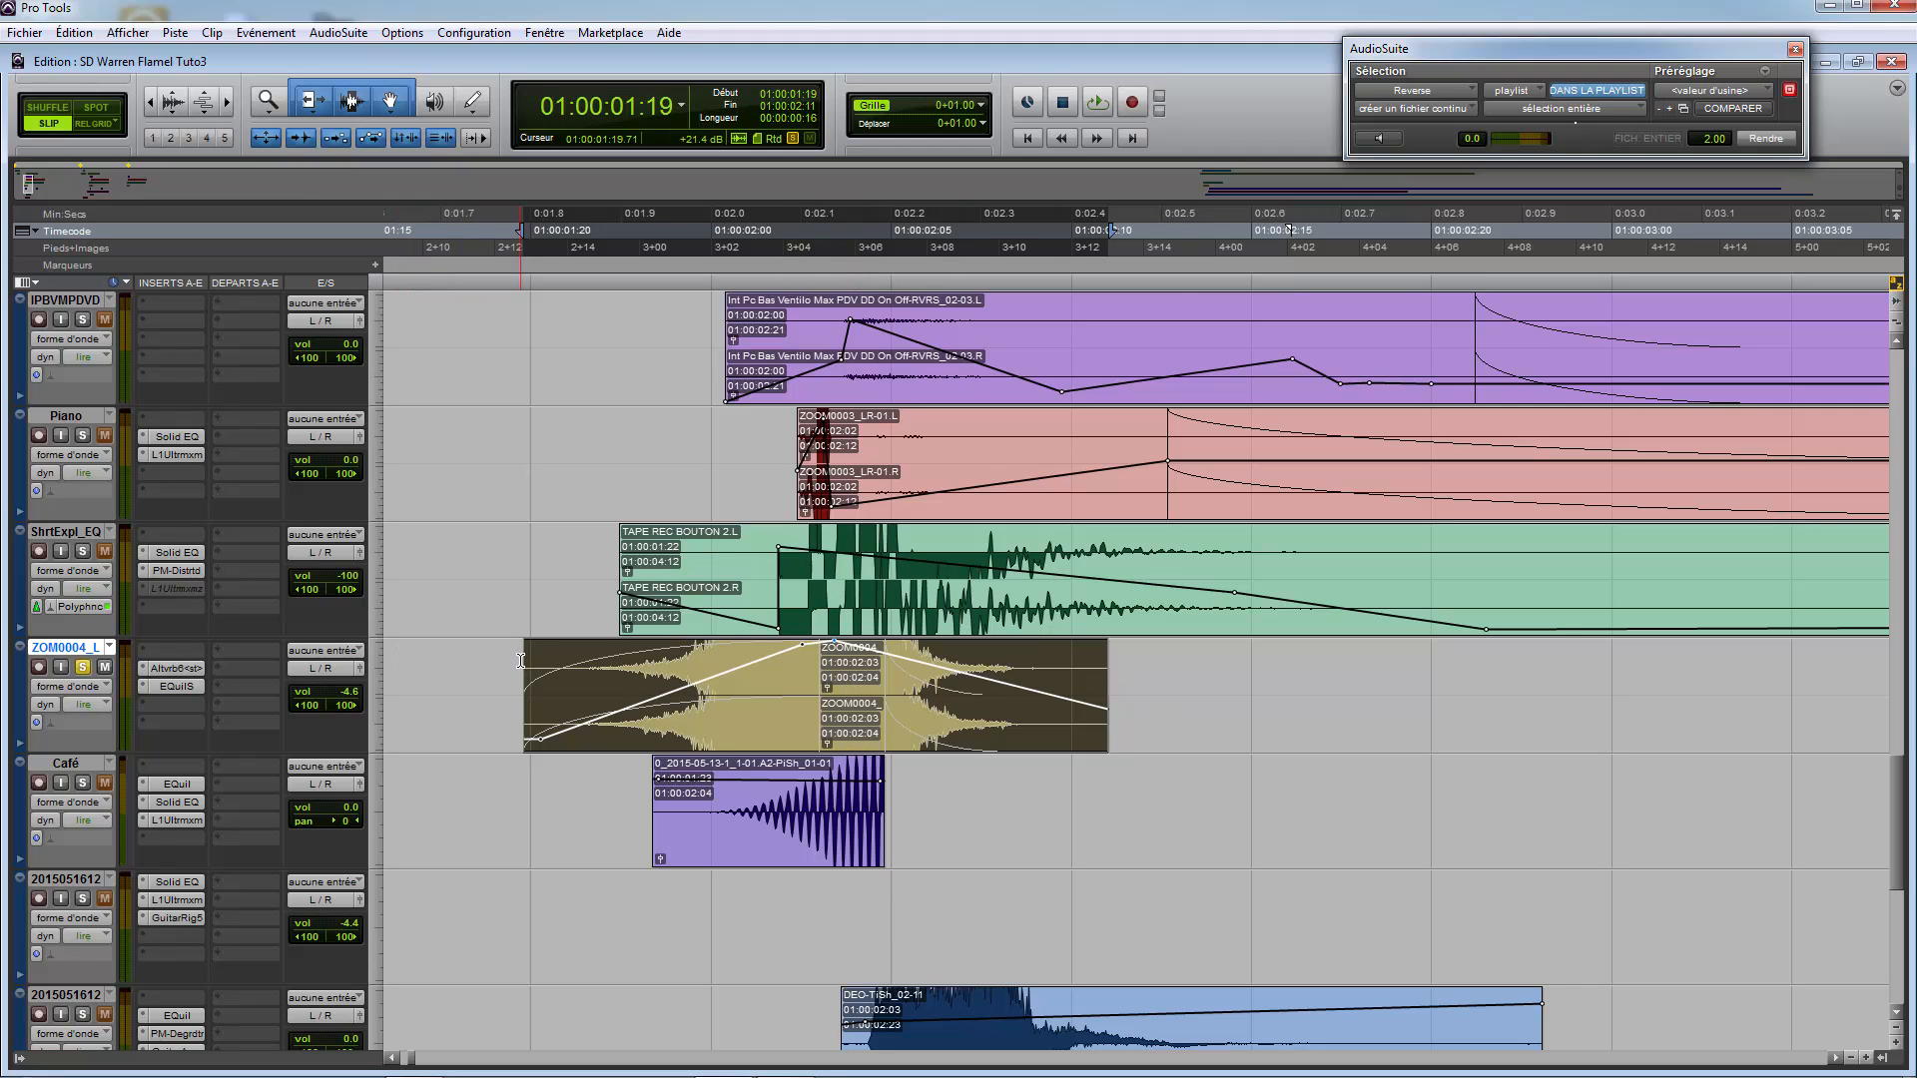
{"action": "key", "text": "r"}
{"action": "key", "text": "r"}
{"action": "key", "text": "r"}
{"action": "key", "text": "r"}
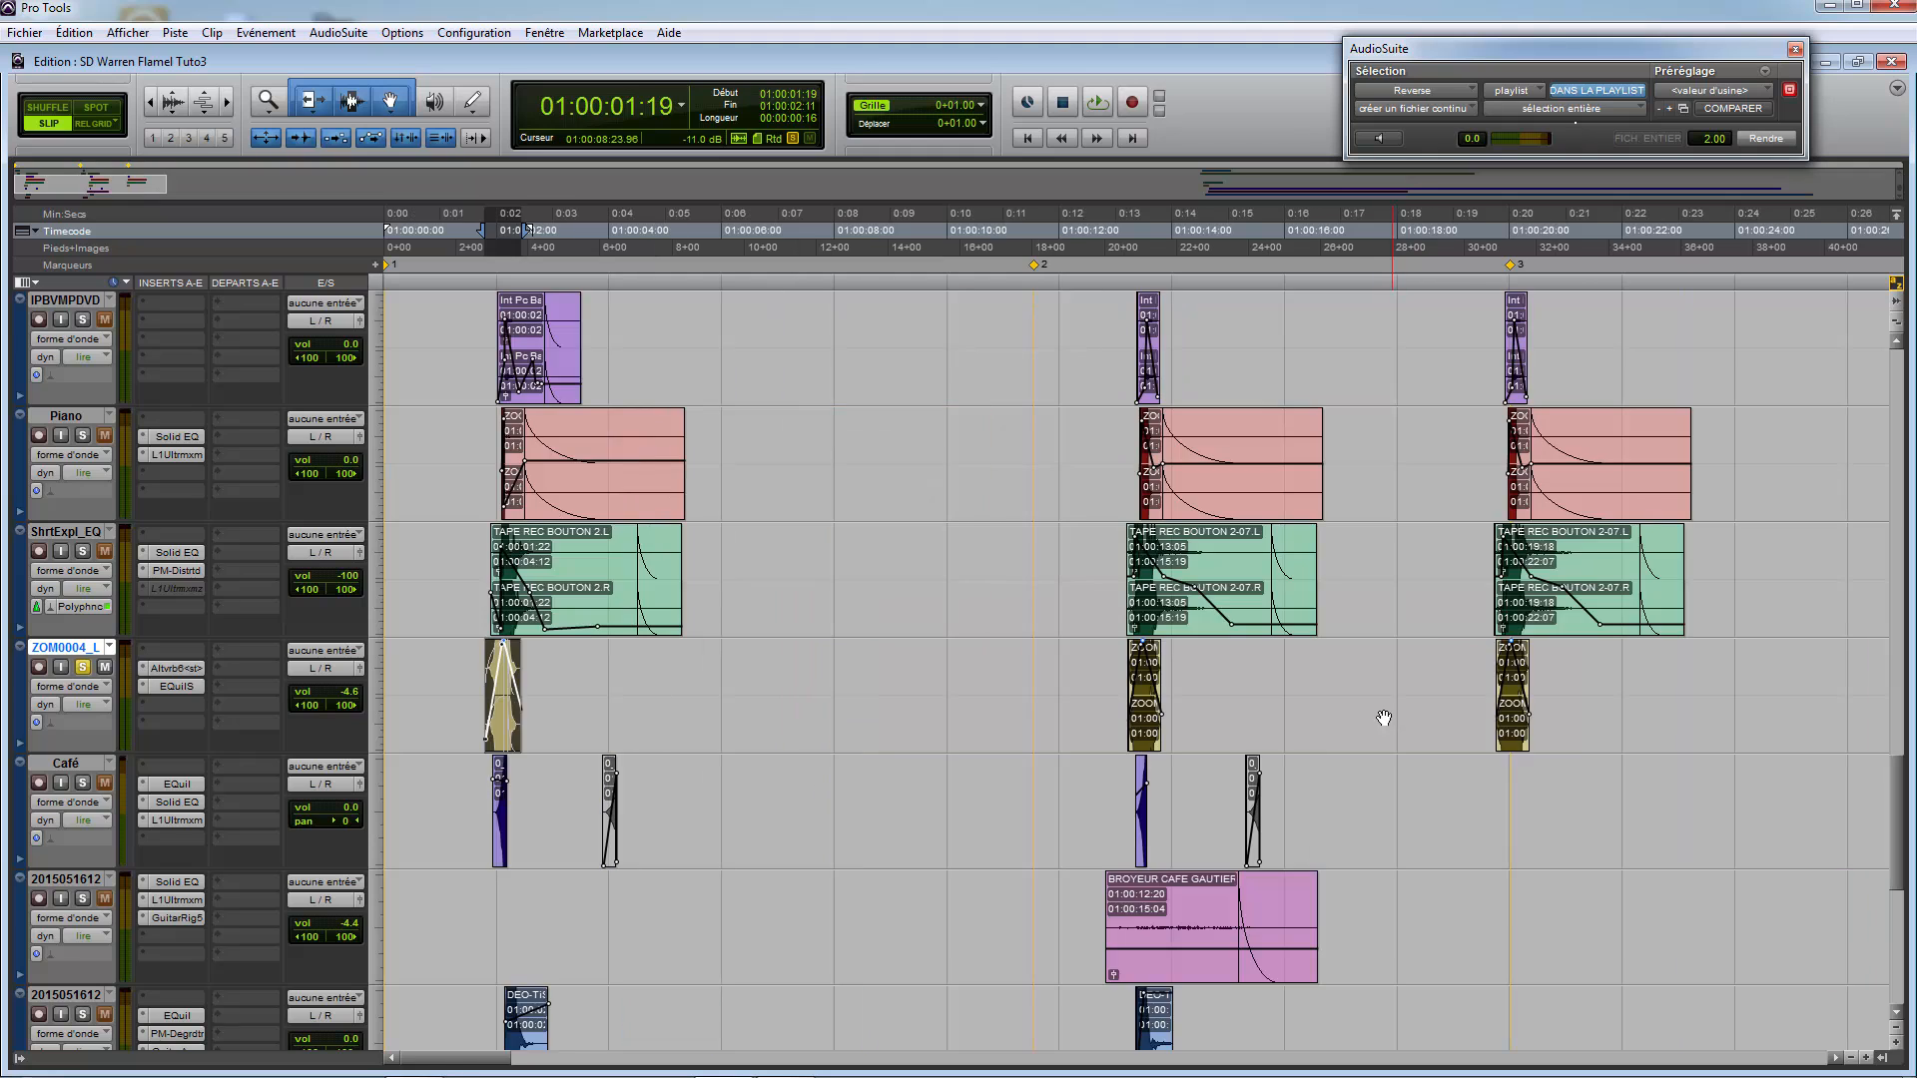
{"action": "key", "text": "t"}
{"action": "key", "text": "t"}
{"action": "key", "text": "t"}
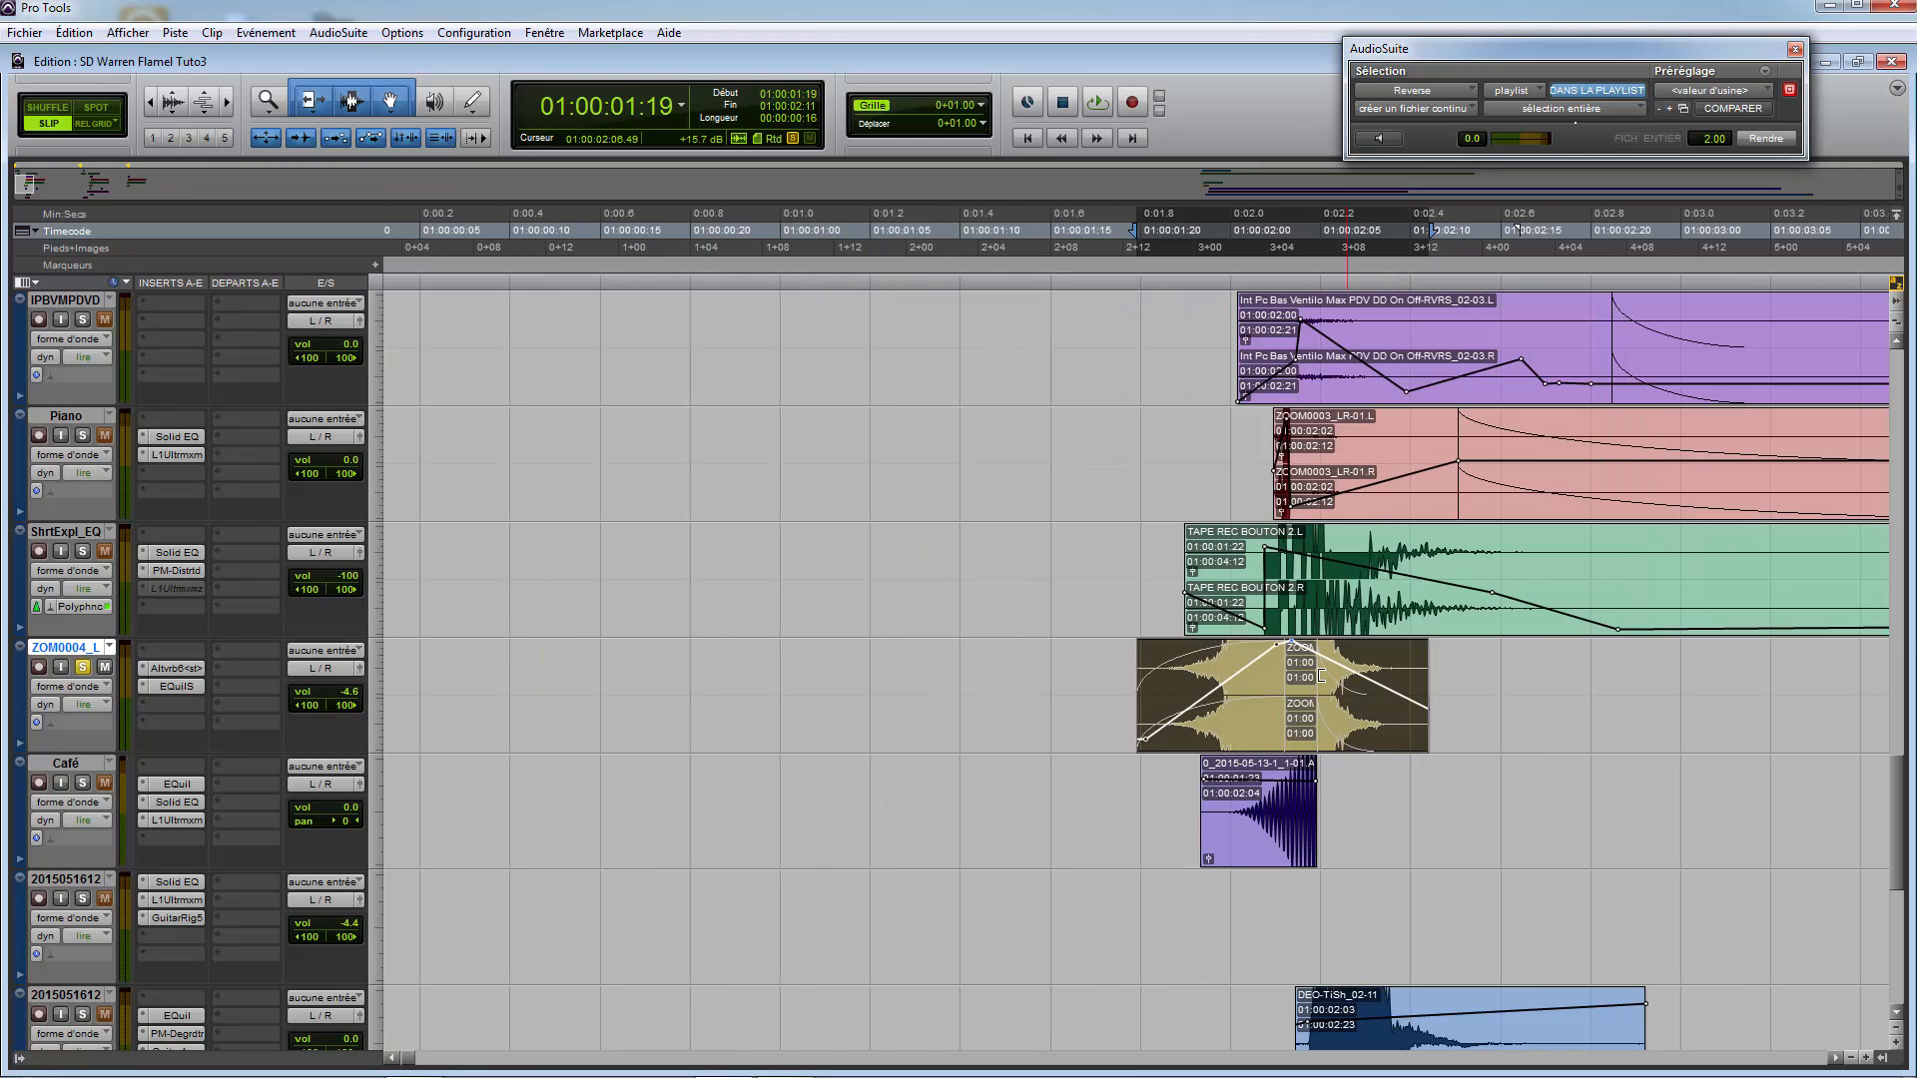
{"action": "left_click", "coordinate": [1081, 683]}
{"action": "left_click", "coordinate": [1108, 680]}
{"action": "left_click", "coordinate": [1459, 678]}
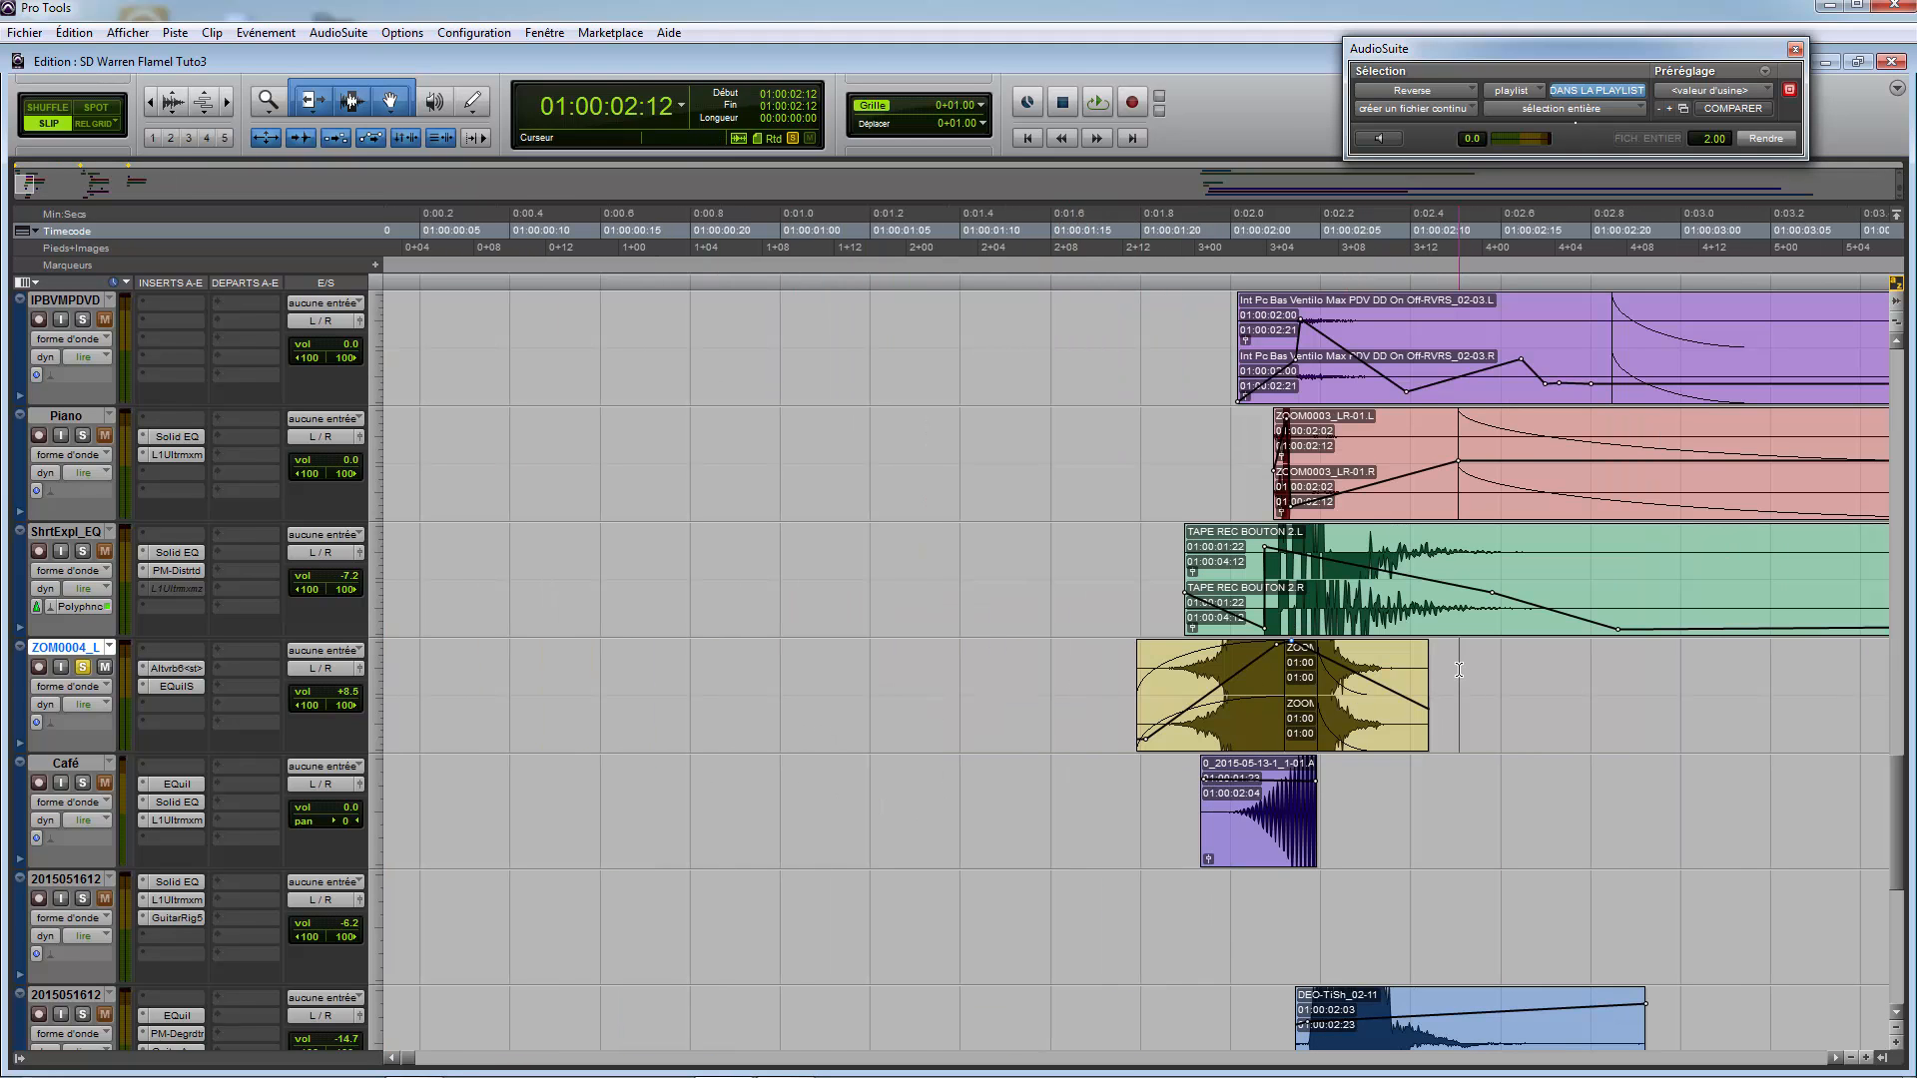
{"action": "key", "text": "t"}
{"action": "key", "text": "t"}
{"action": "key", "text": "r"}
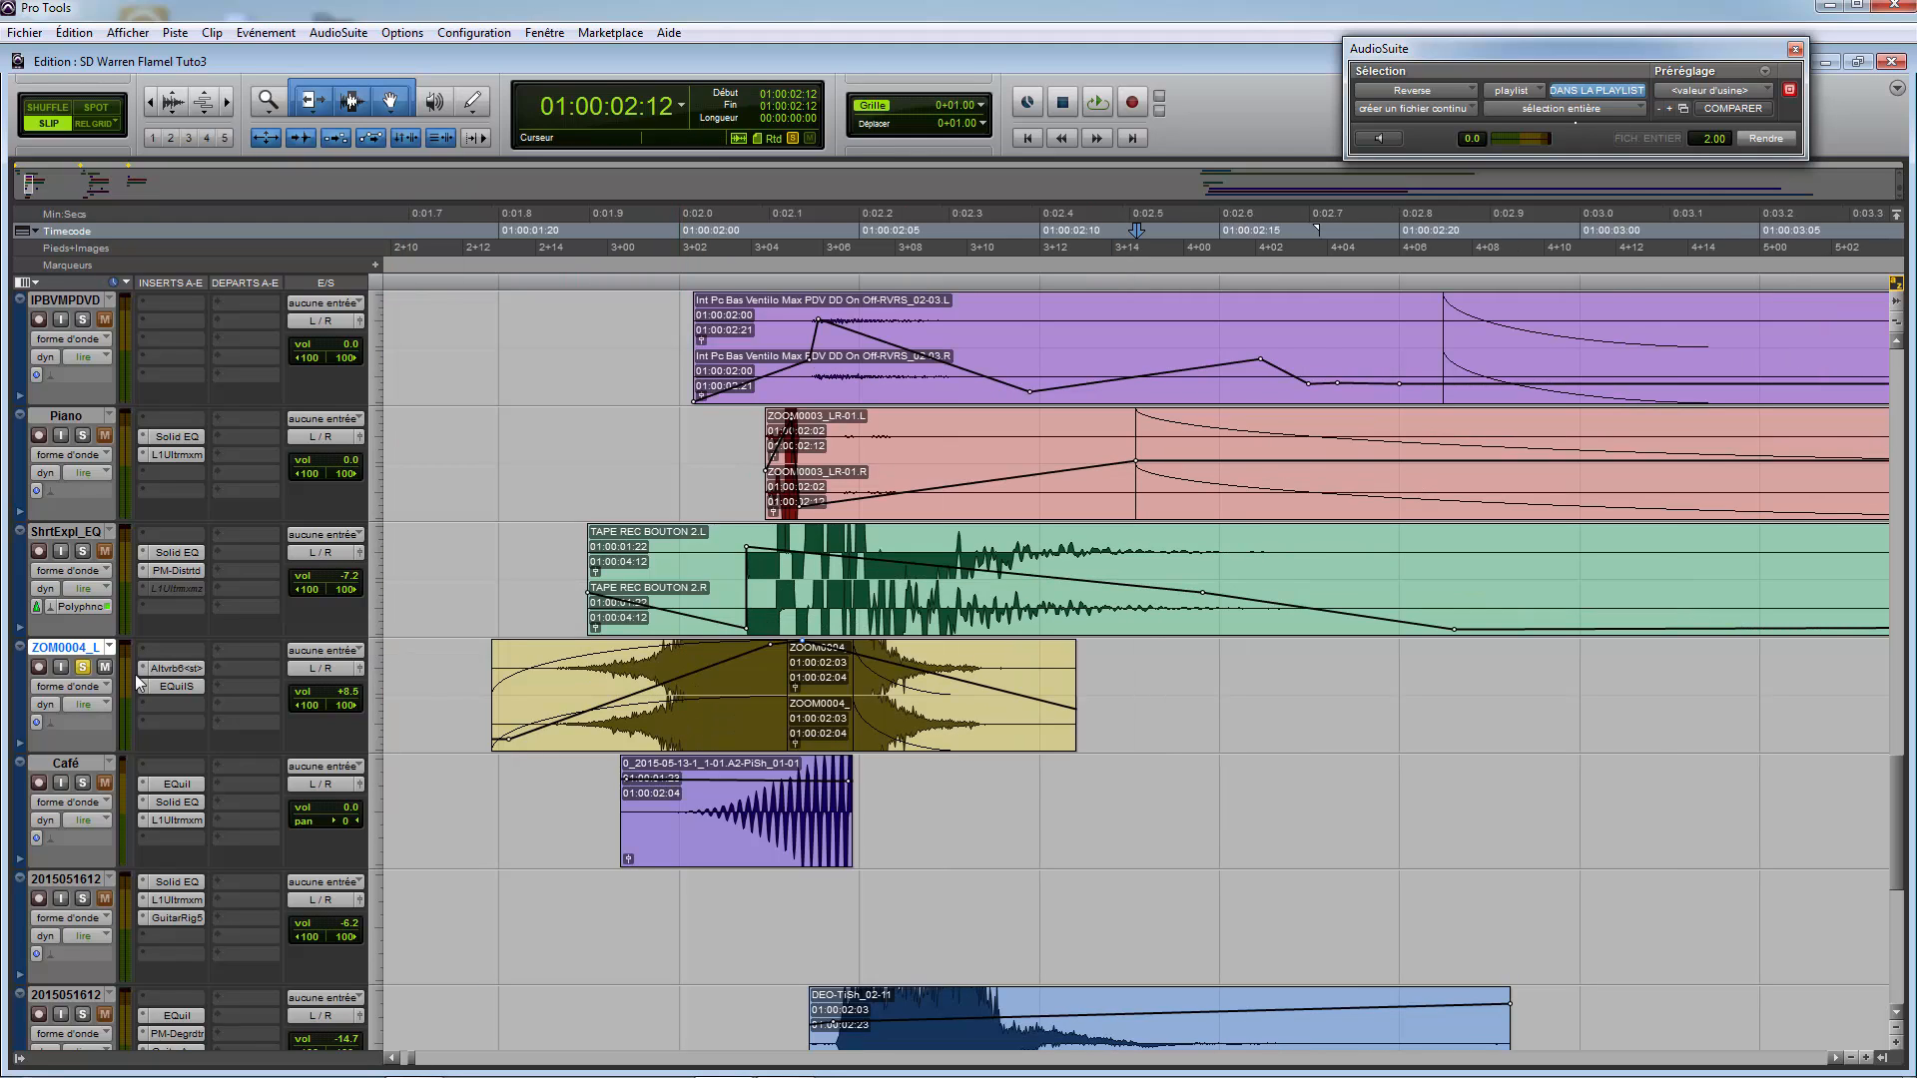
Step: Show the ZOM0004_L track's volume automation lane and play its clip from 01:00:01:18
{"action": "left_click", "coordinate": [471, 695]}
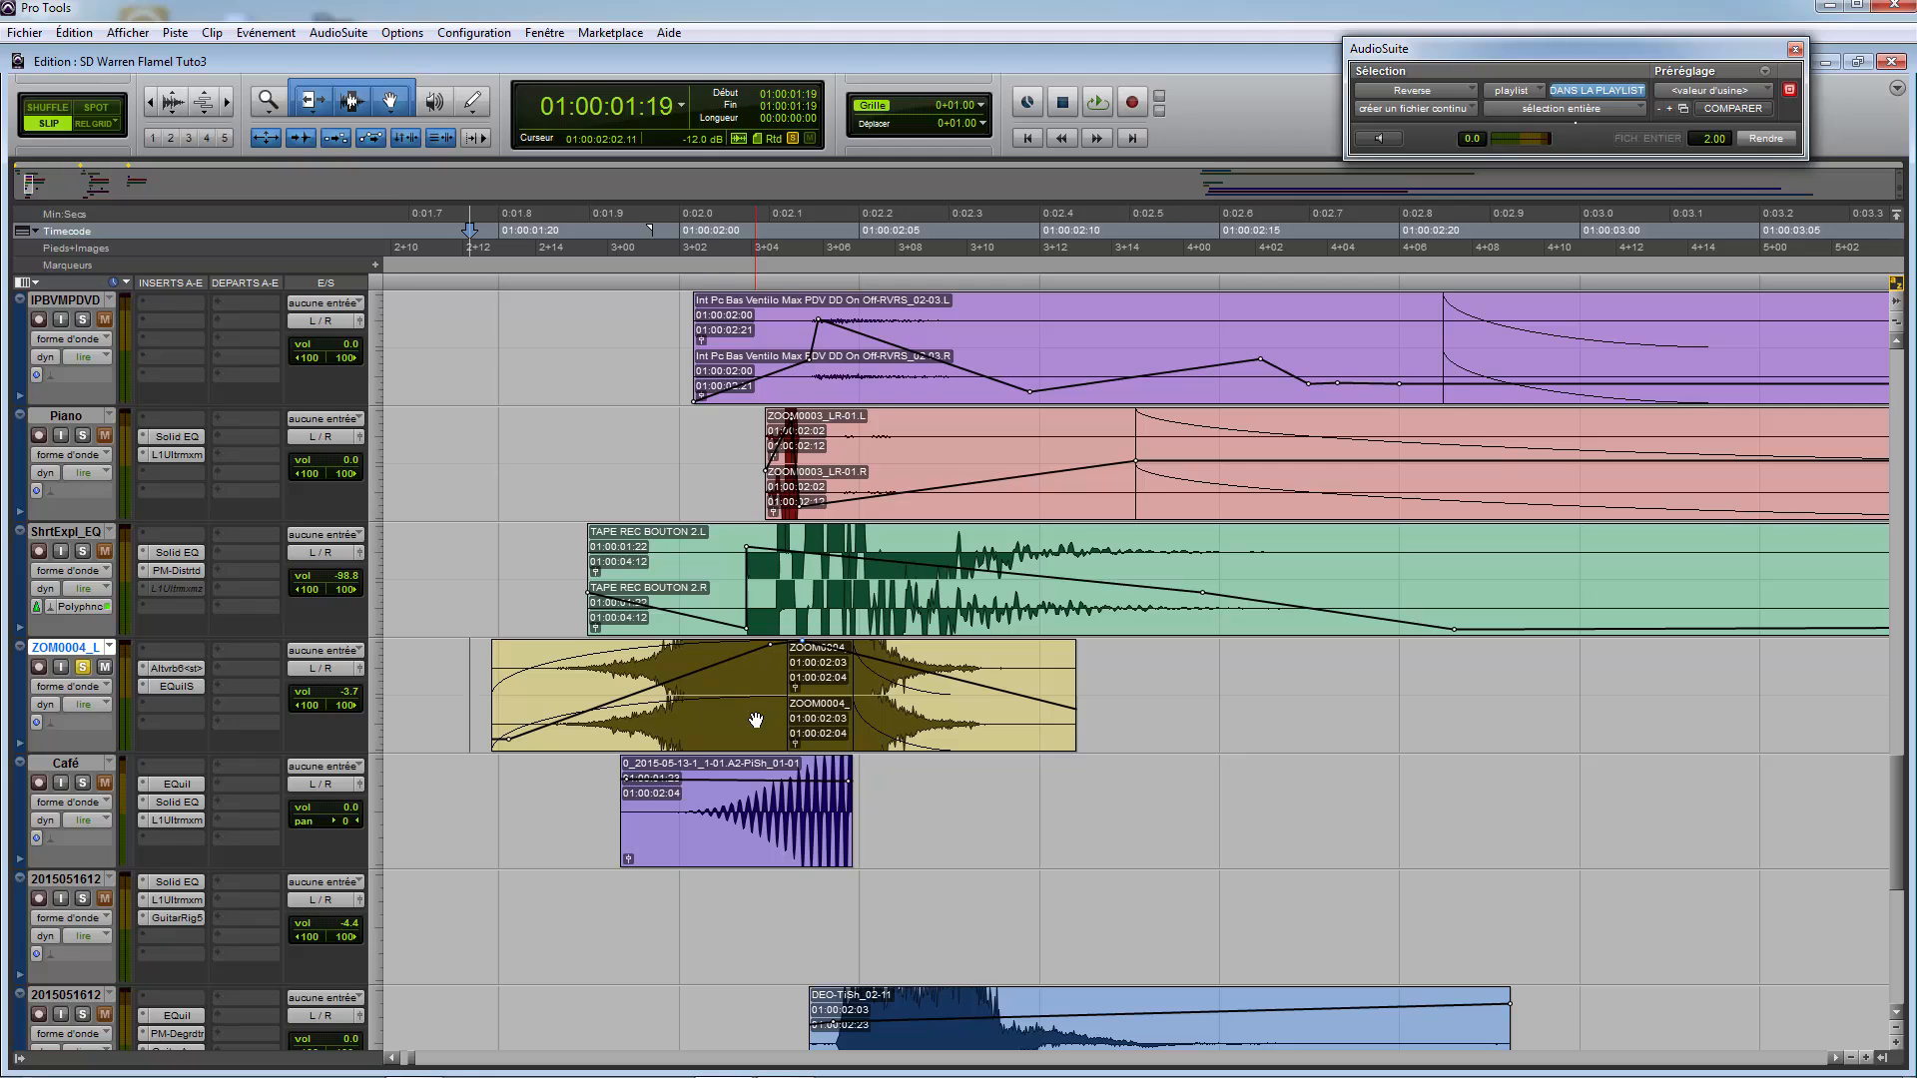
{"action": "left_click", "coordinate": [22, 745]}
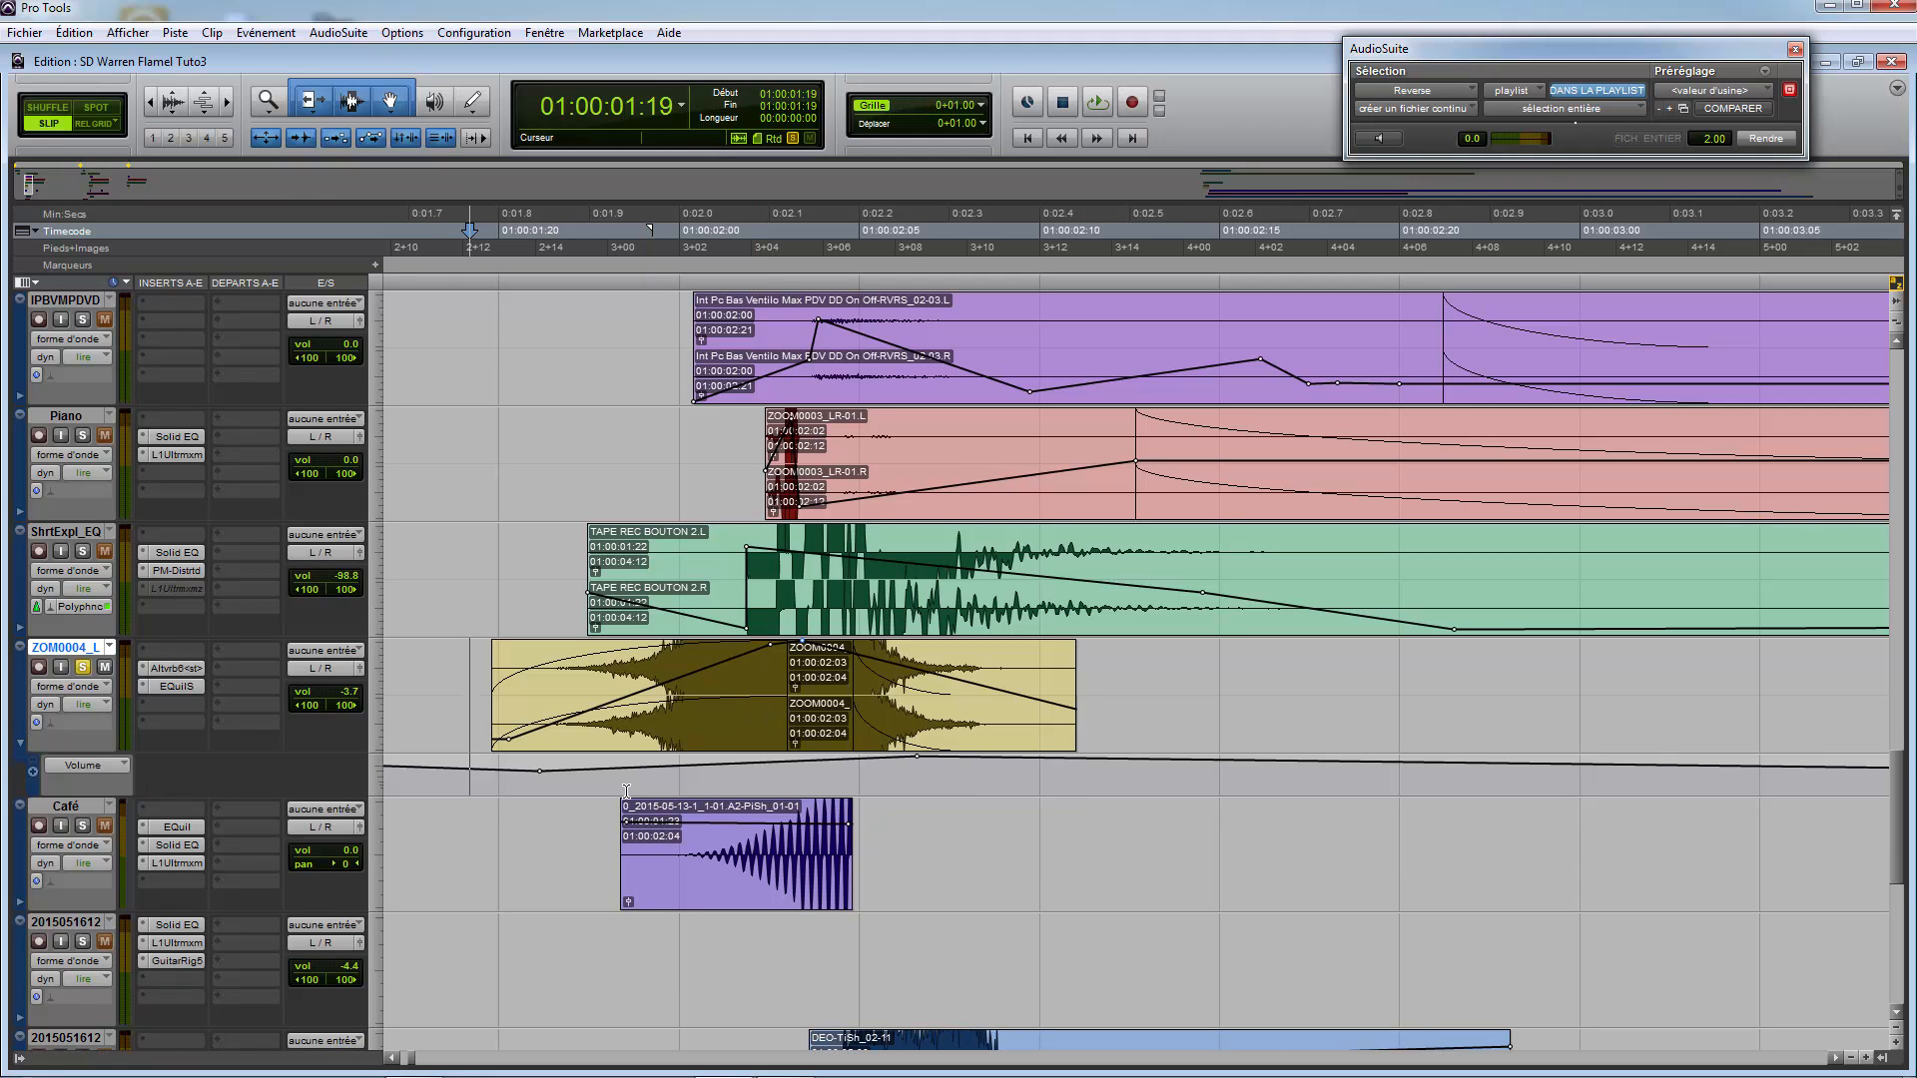
{"action": "left_click", "coordinate": [413, 689]}
{"action": "left_click", "coordinate": [451, 676]}
{"action": "key", "text": "space"}
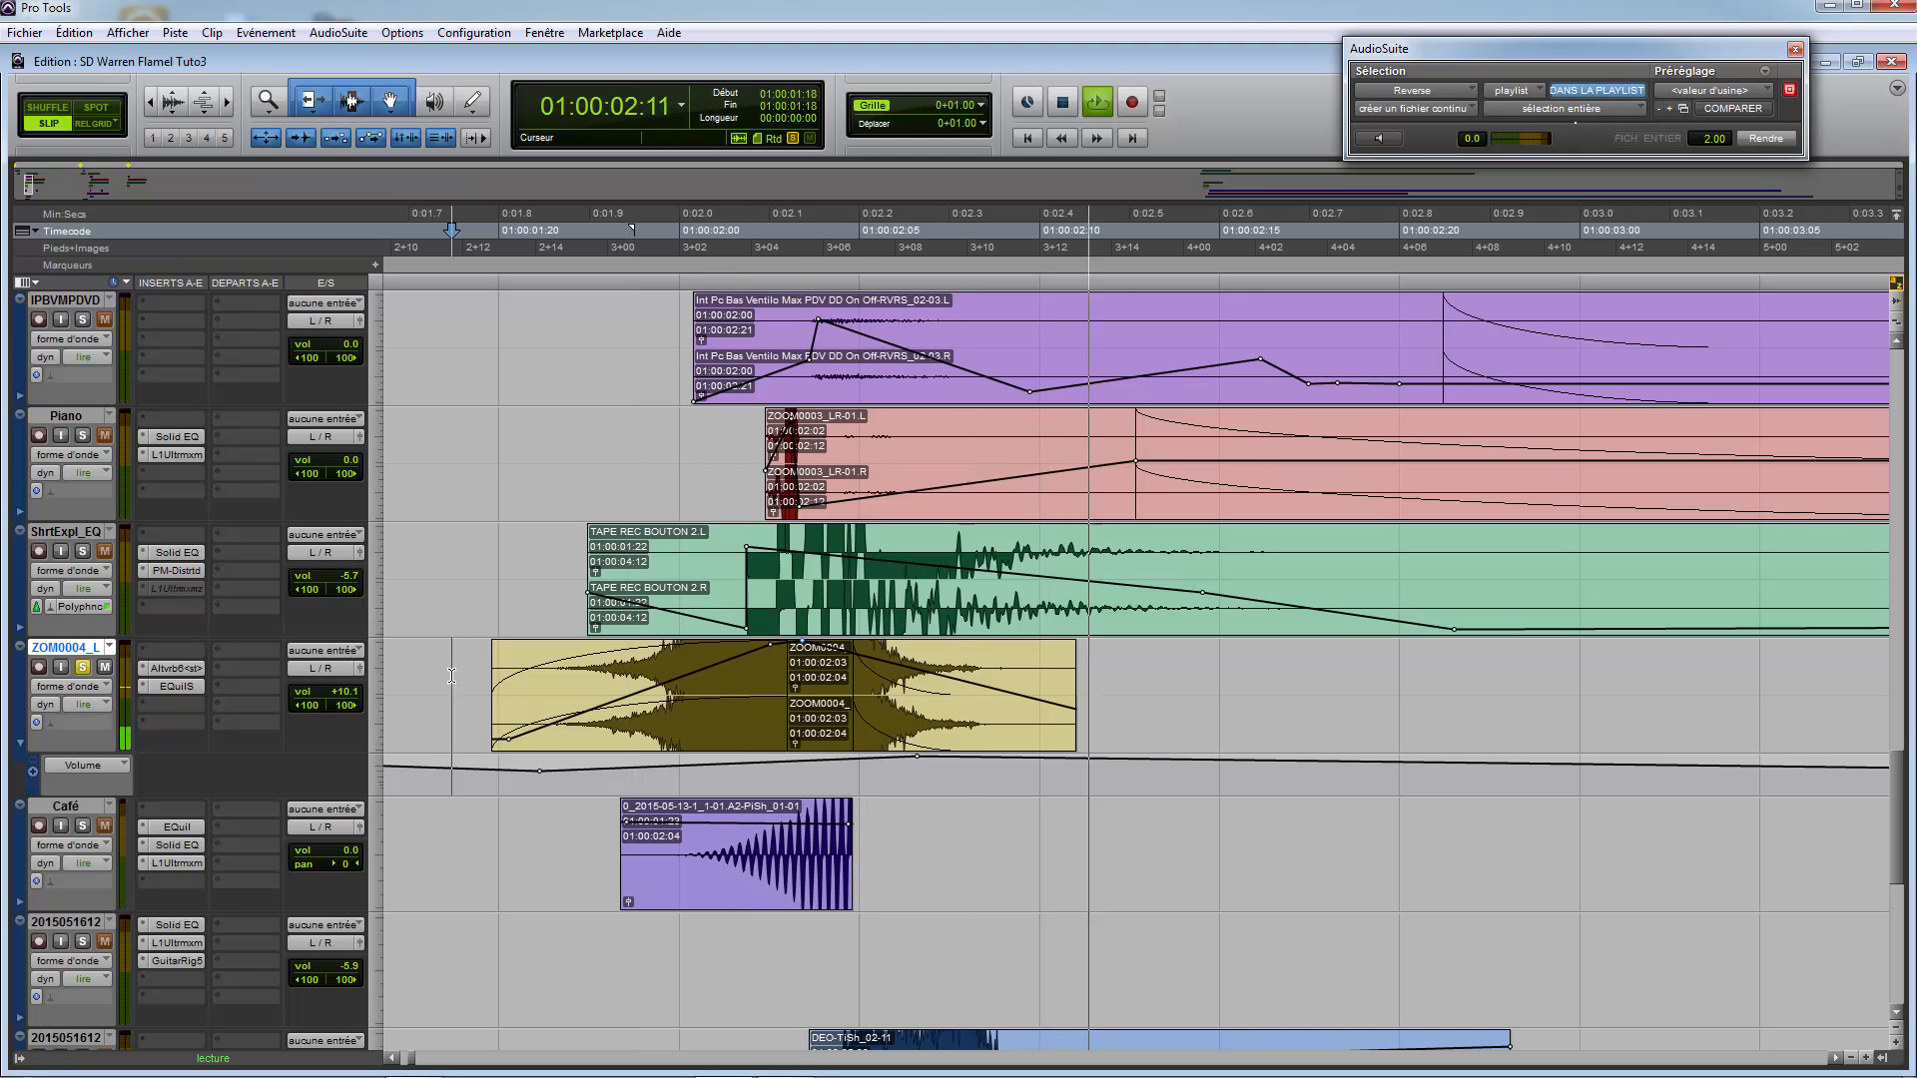
{"action": "key", "text": "space"}
Step: Solo the Café track instead of ZOM0004_L and place the edit cursor before its first clip at 01:00:01:21
{"action": "key", "text": "ctrl+bracketleft"}
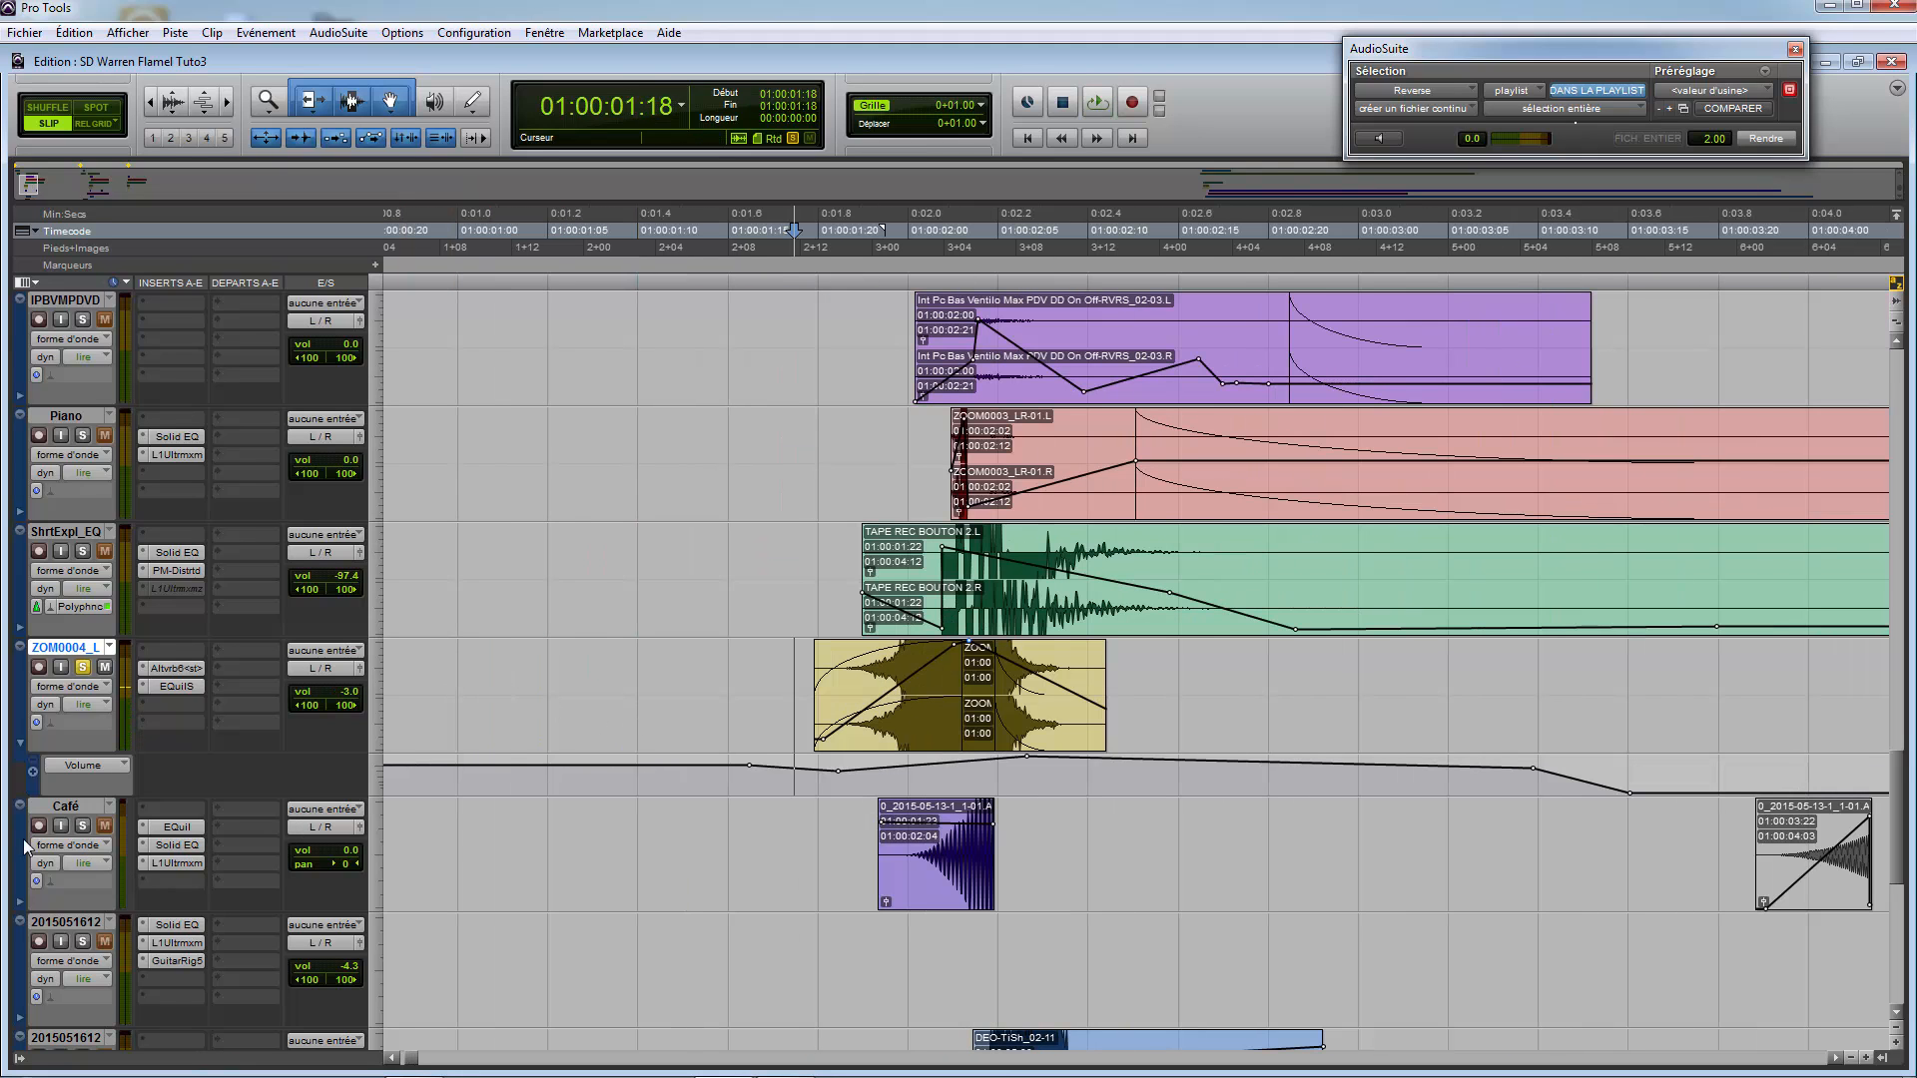
{"action": "left_click", "coordinate": [82, 826]}
{"action": "scroll", "coordinate": [845, 613], "scroll_direction": "down", "scroll_amount": 2}
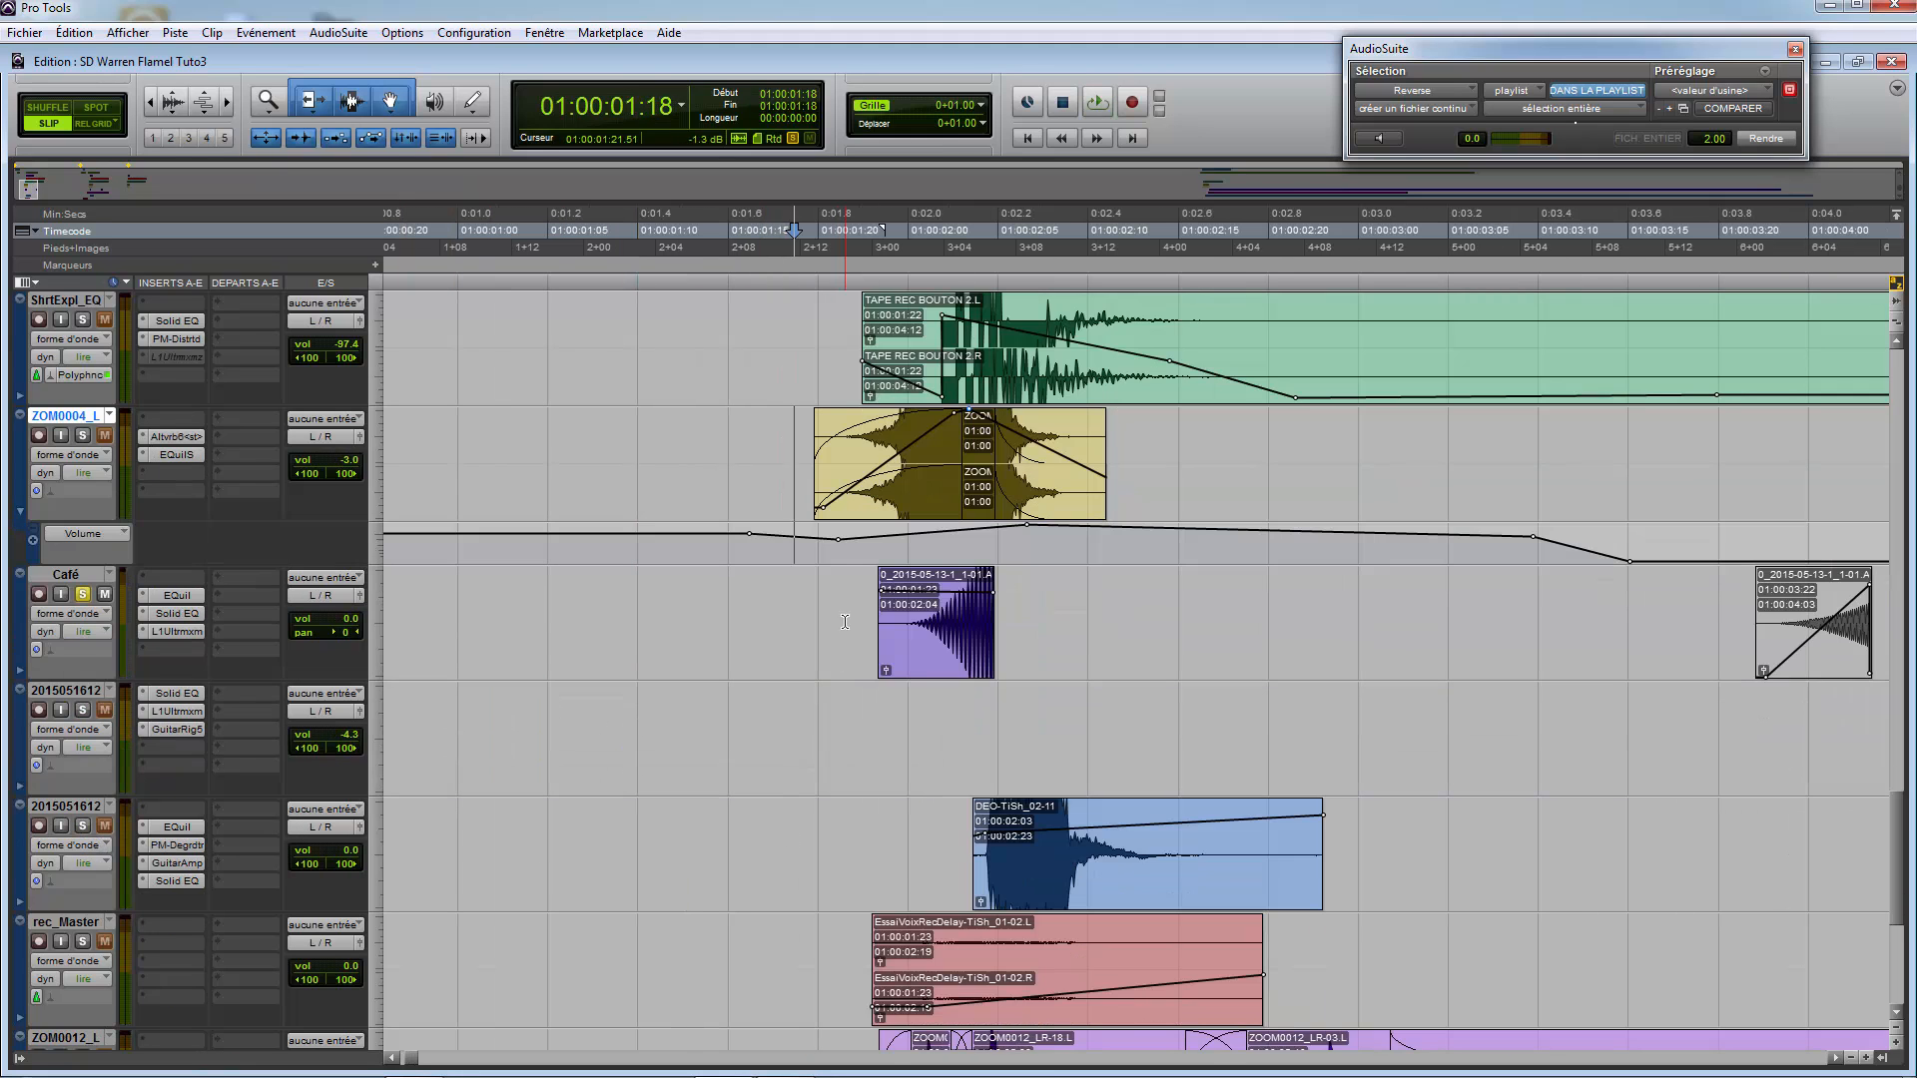
{"action": "left_click", "coordinate": [845, 613]}
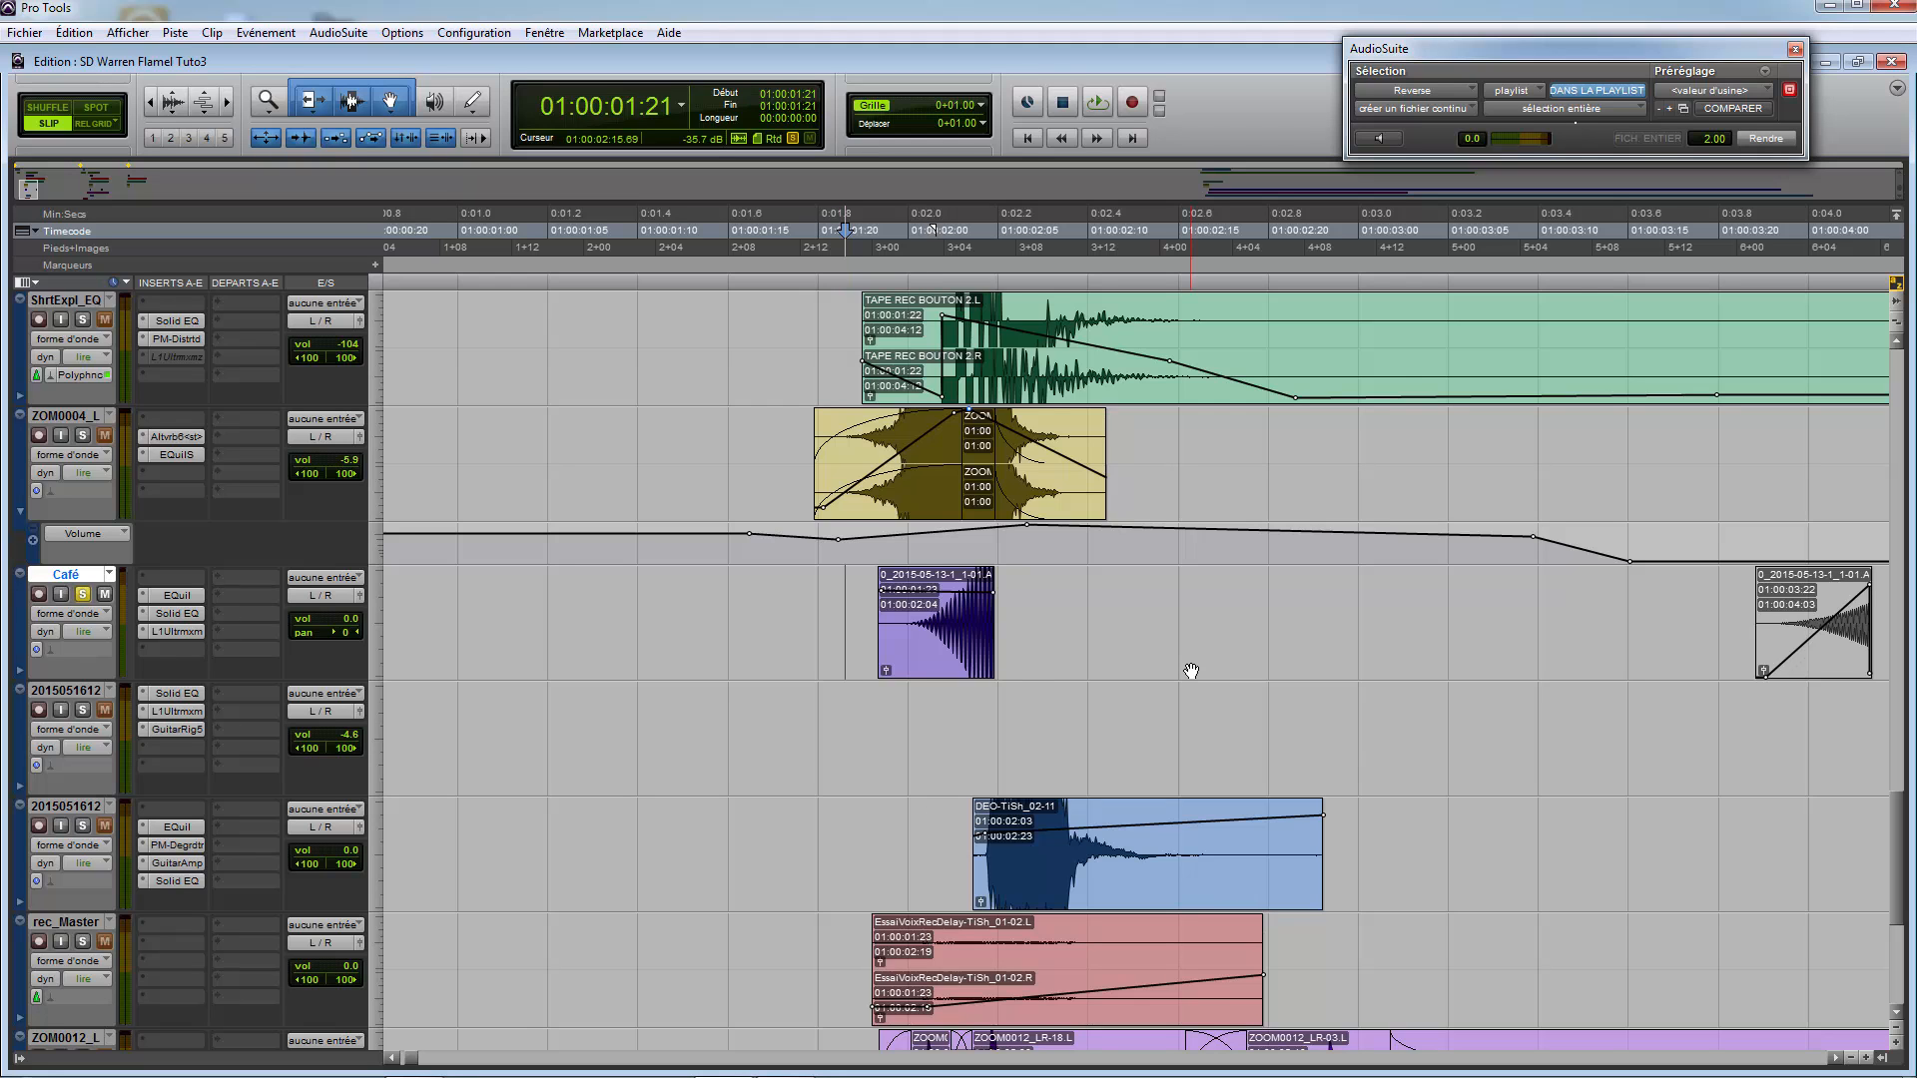
Step: Find the raw BROYEUR CAFE source clip at 01:03:29:20 on the Café track and unmute it
{"action": "key", "text": "ctrl+bracketleft"}
{"action": "key", "text": "ctrl+bracketleft"}
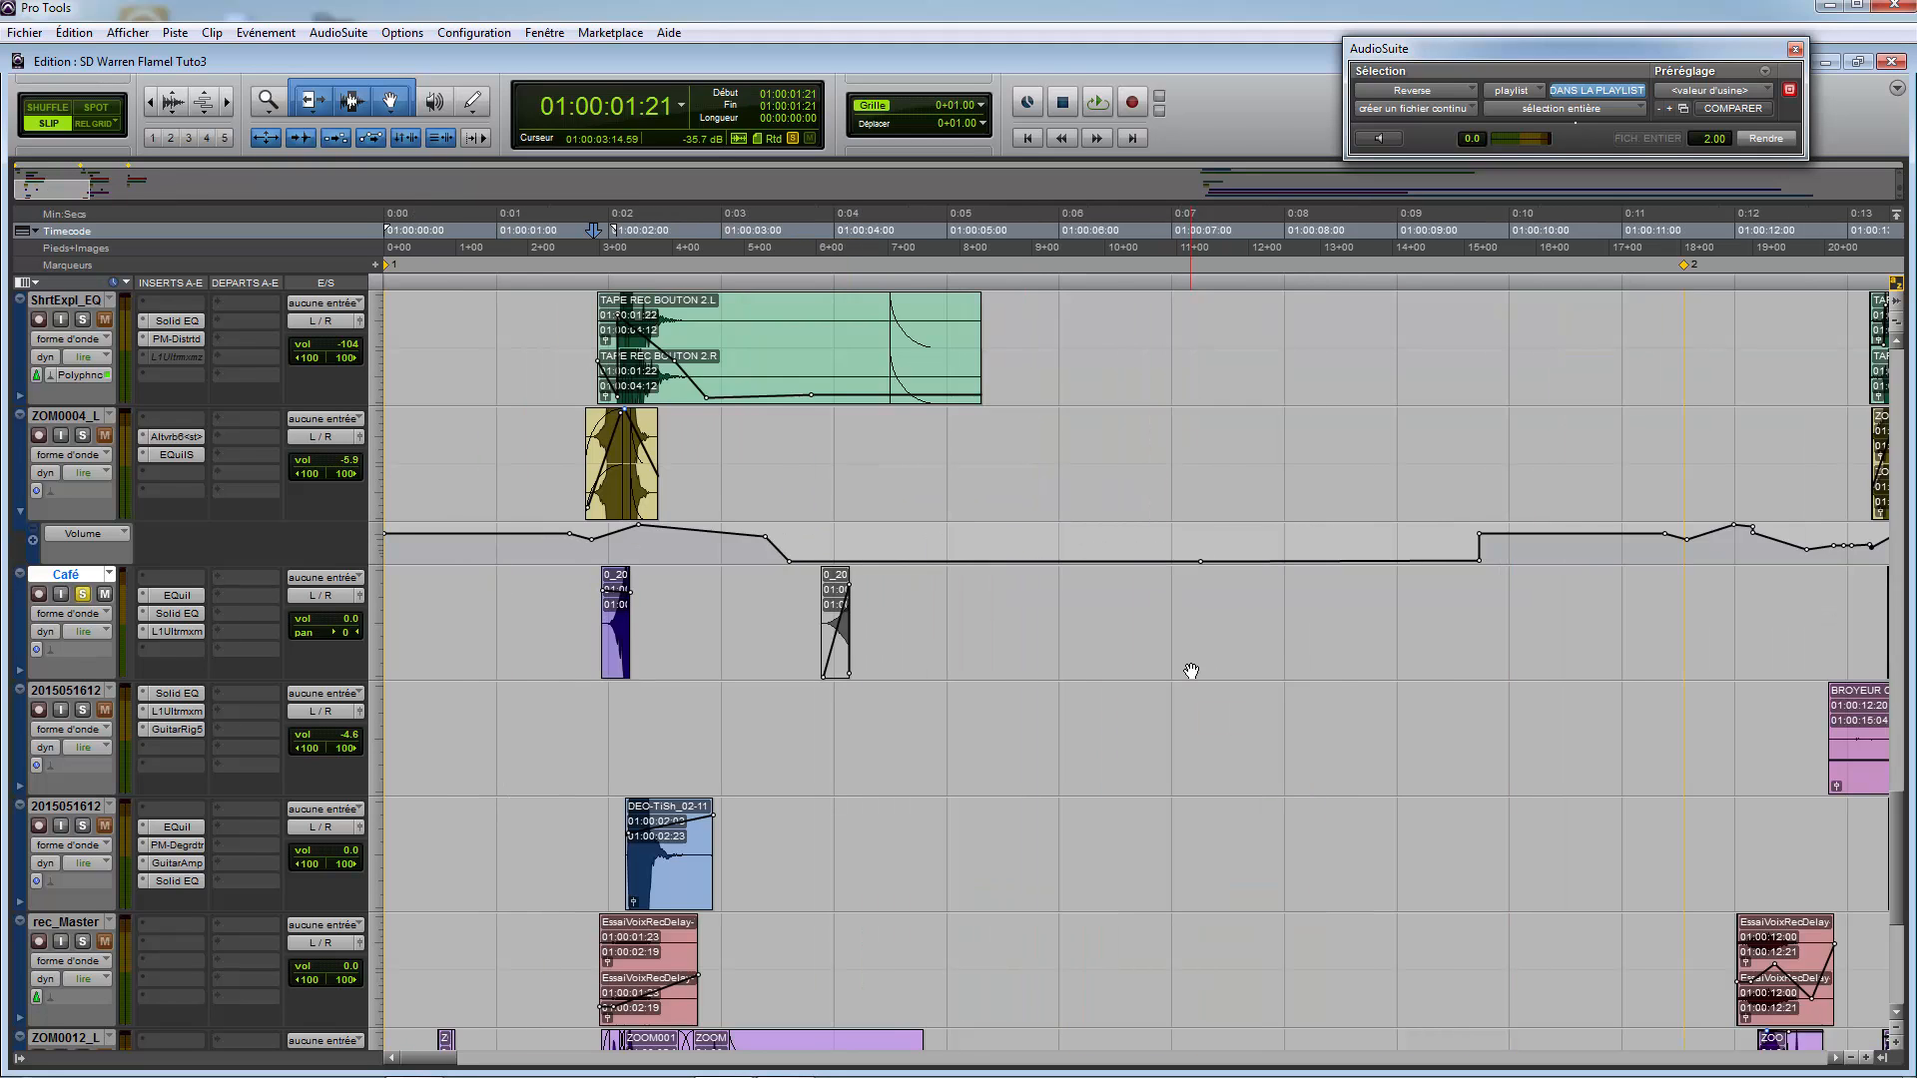
{"action": "key", "text": "ctrl+bracketright"}
{"action": "key", "text": "ctrl+bracketleft"}
{"action": "key", "text": "ctrl+bracketleft"}
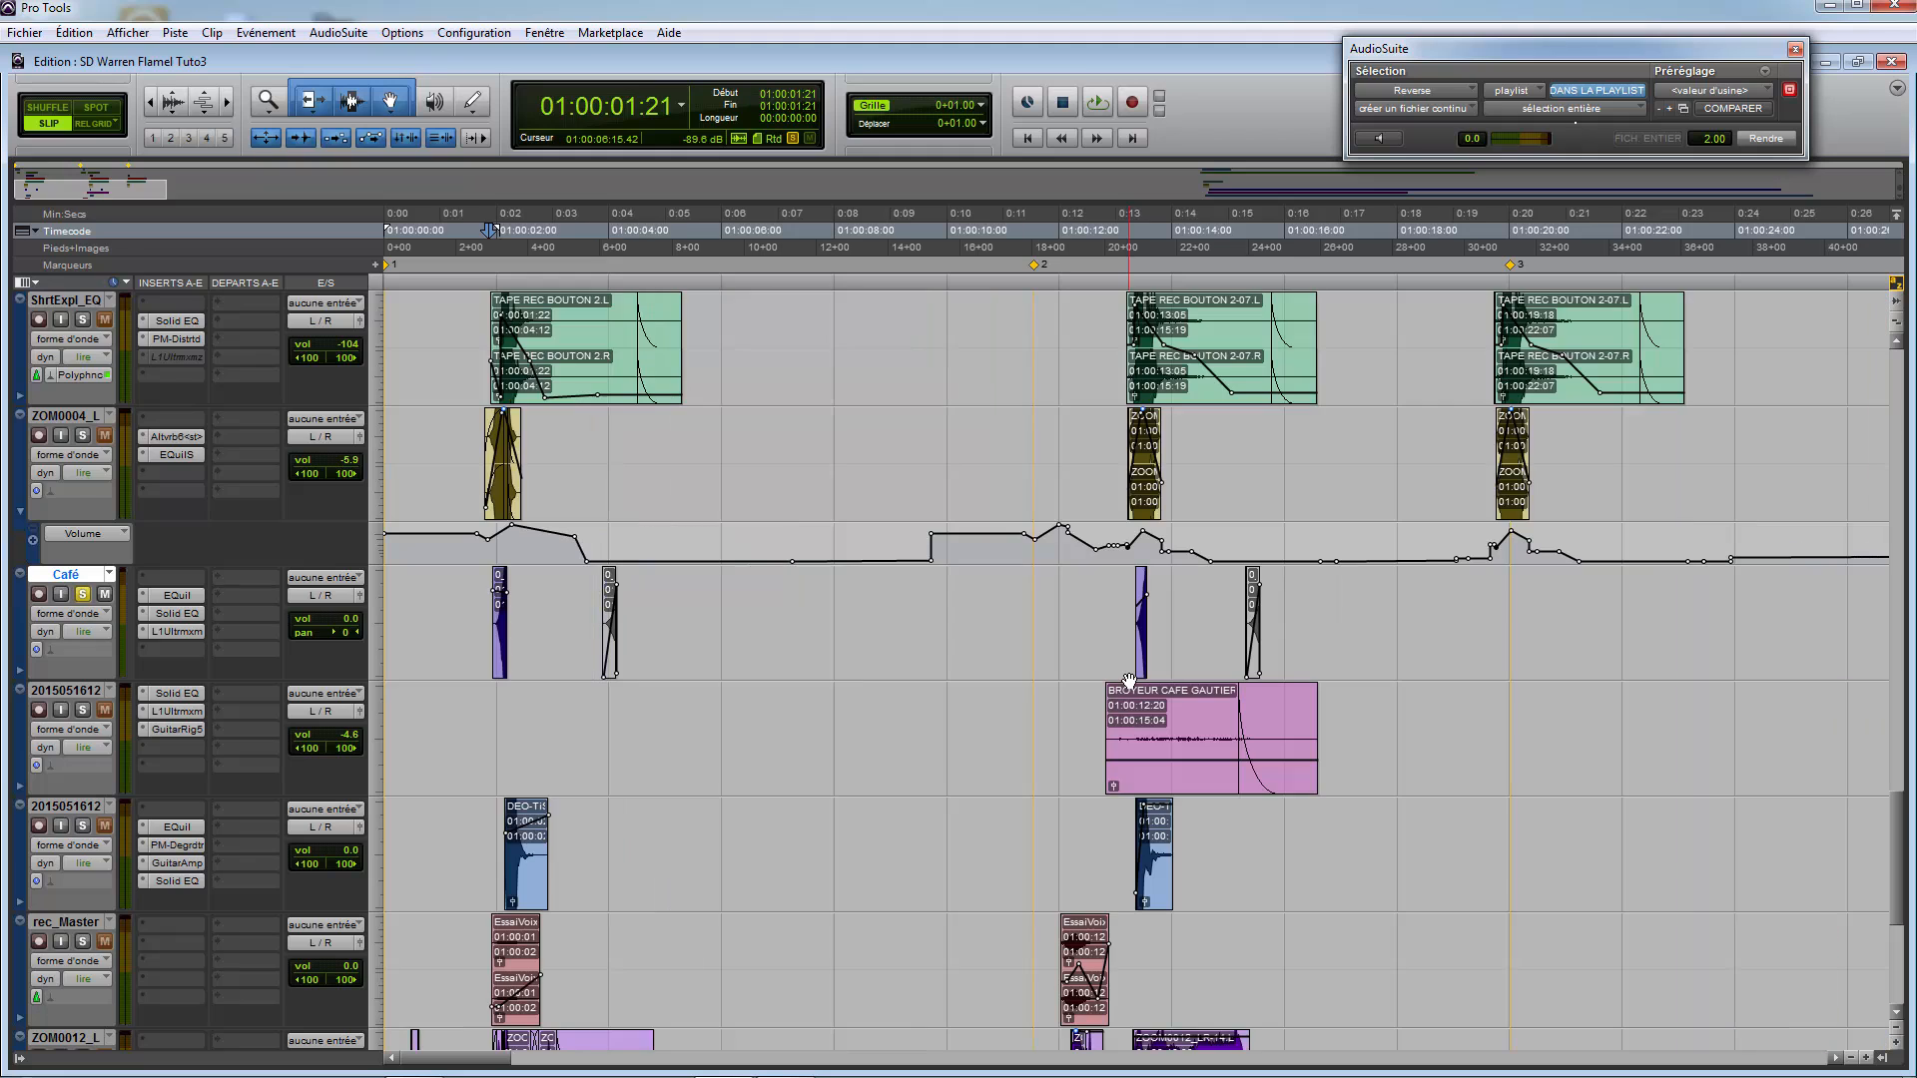
{"action": "key", "text": "ctrl+bracketleft"}
{"action": "key", "text": "ctrl+bracketleft"}
{"action": "key", "text": "ctrl+bracketleft"}
{"action": "key", "text": "ctrl+bracketleft"}
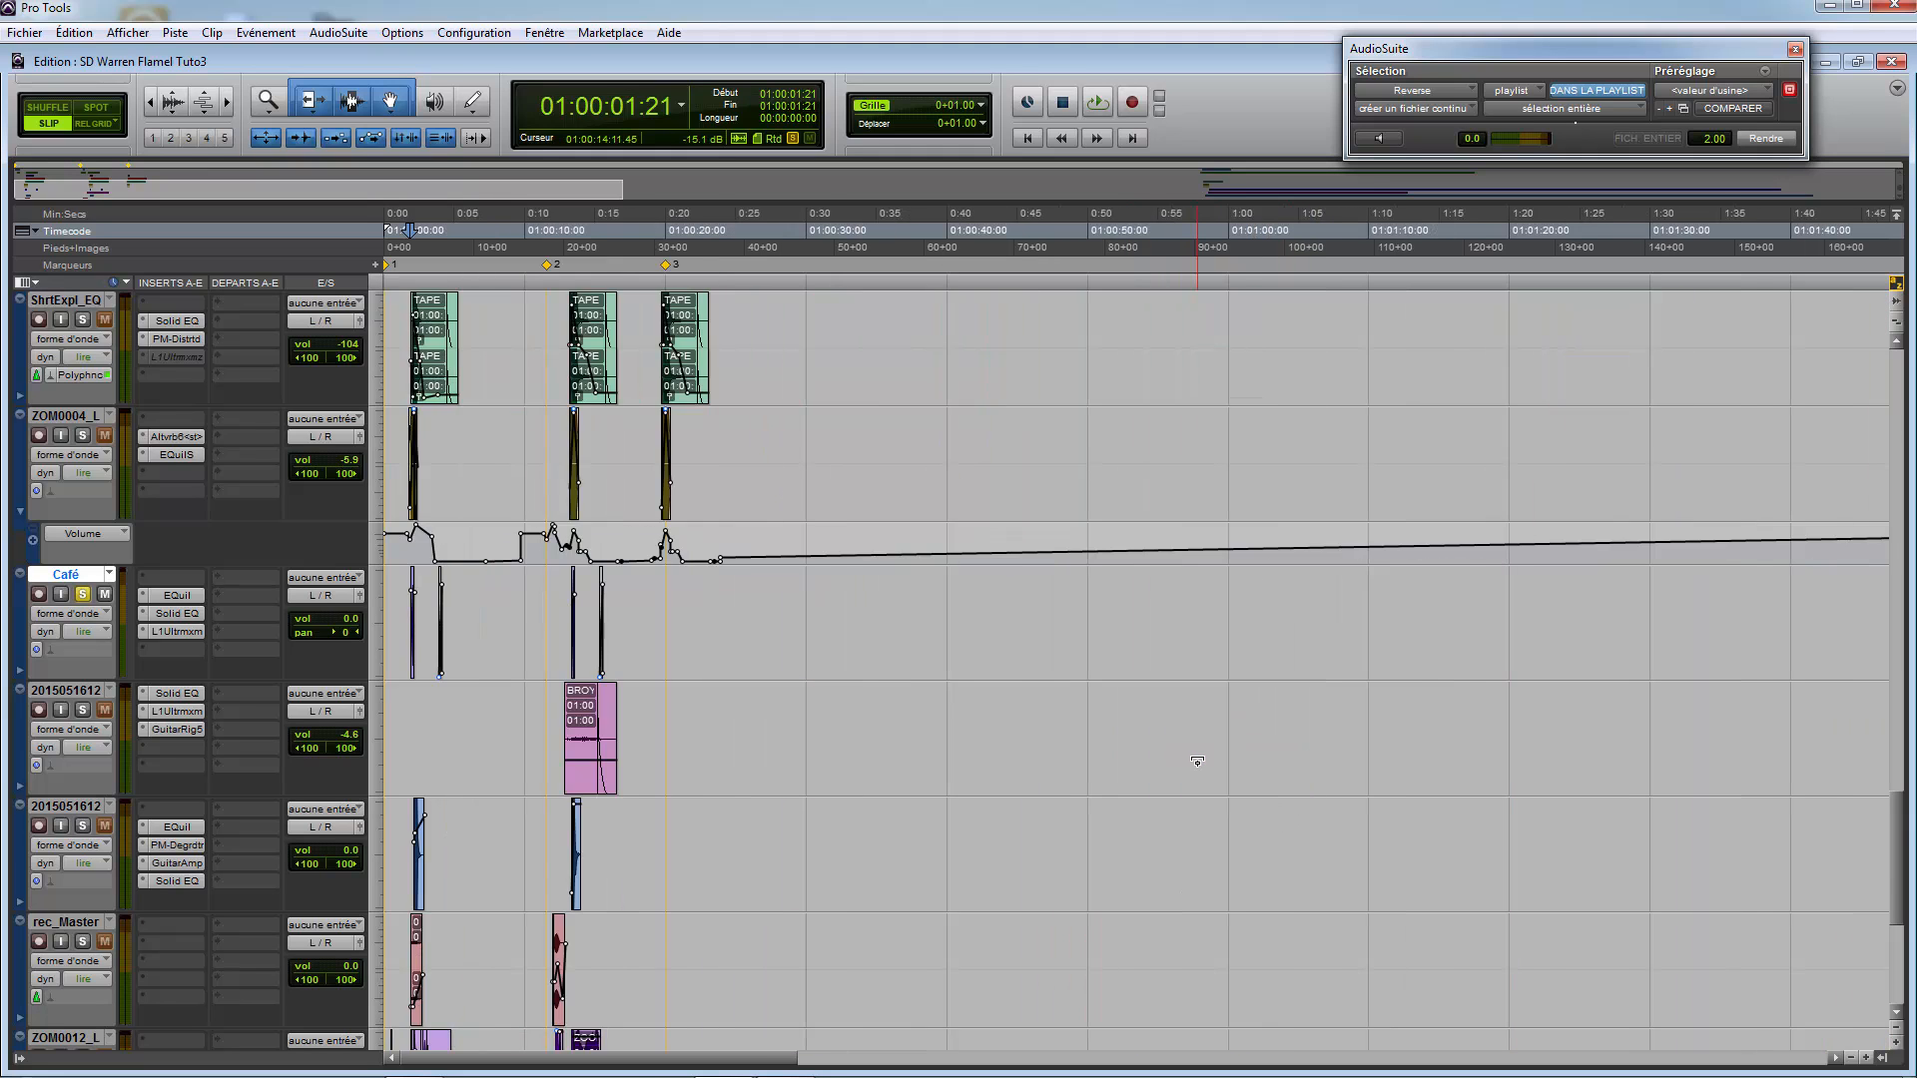
{"action": "key", "text": "ctrl+bracketright"}
{"action": "key", "text": "ctrl+bracketleft"}
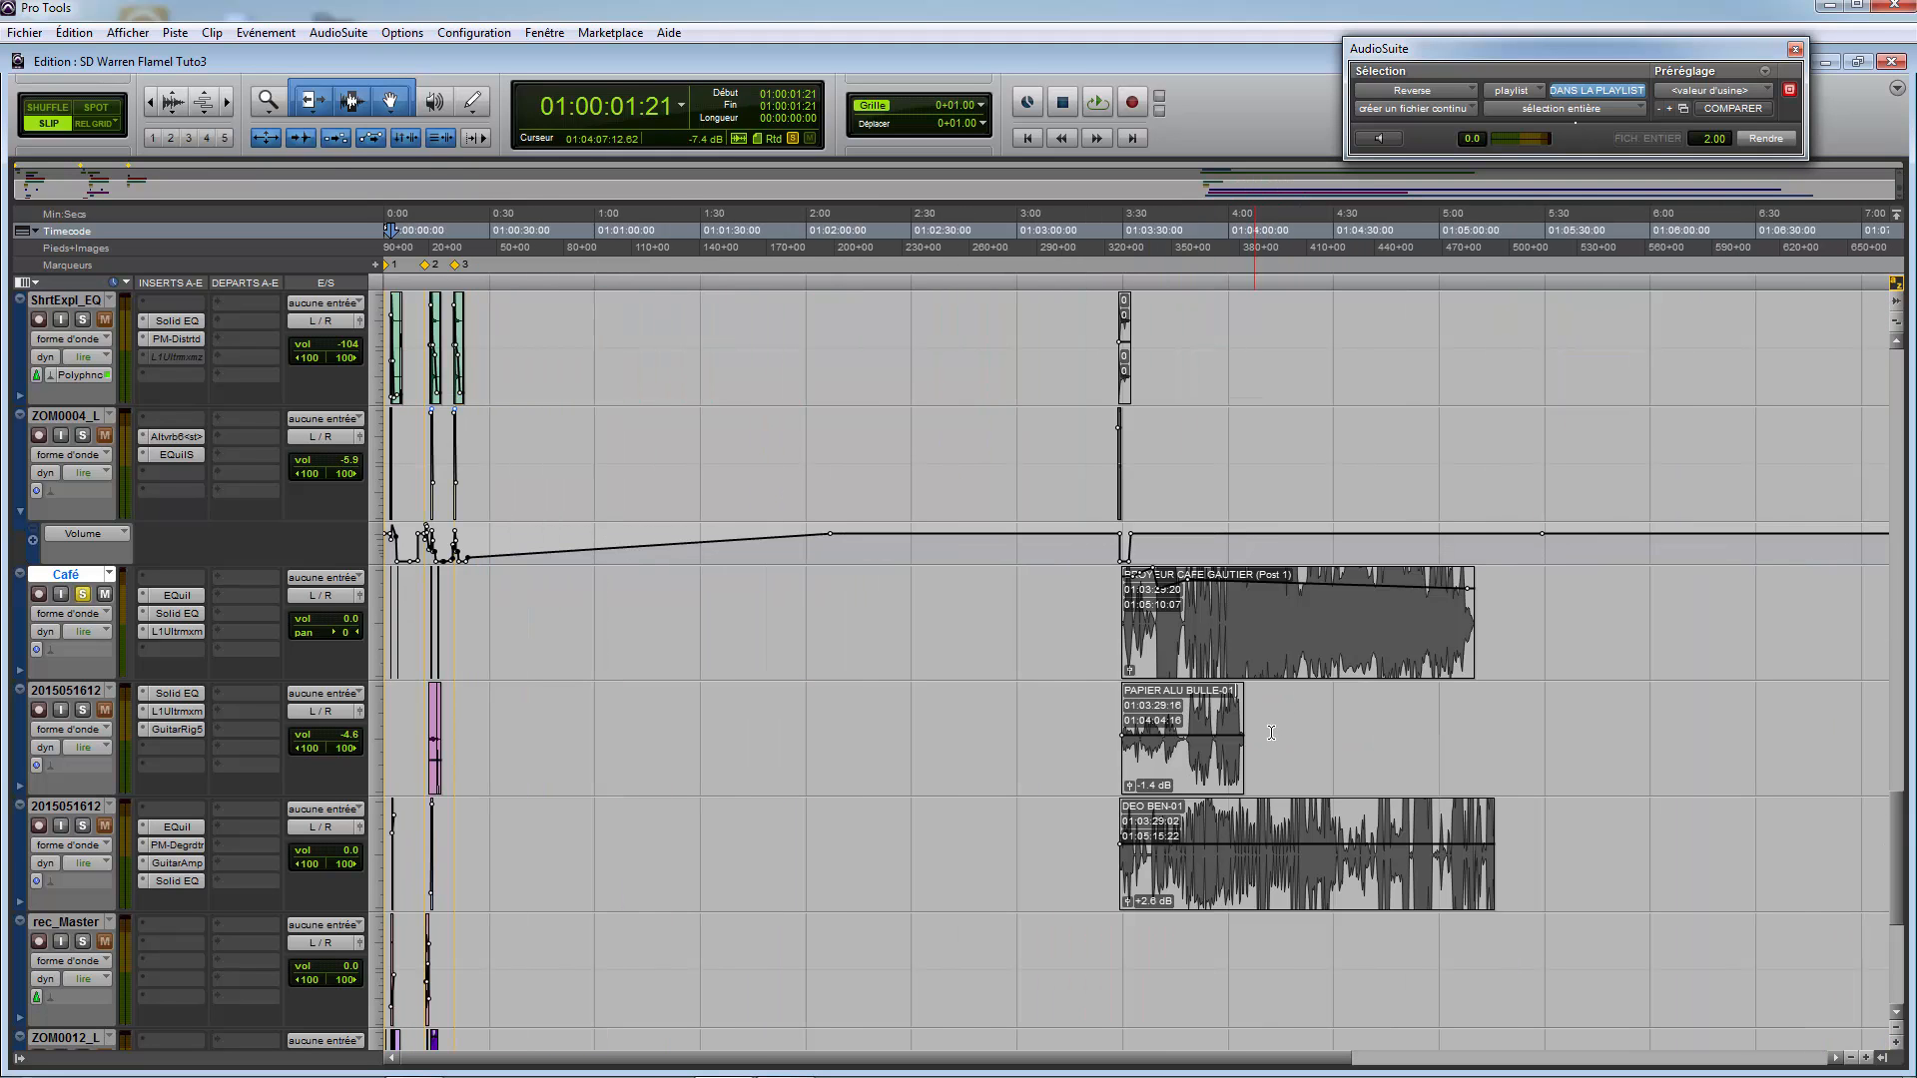
{"action": "right_click", "coordinate": [1287, 650]}
{"action": "left_click", "coordinate": [1319, 913]}
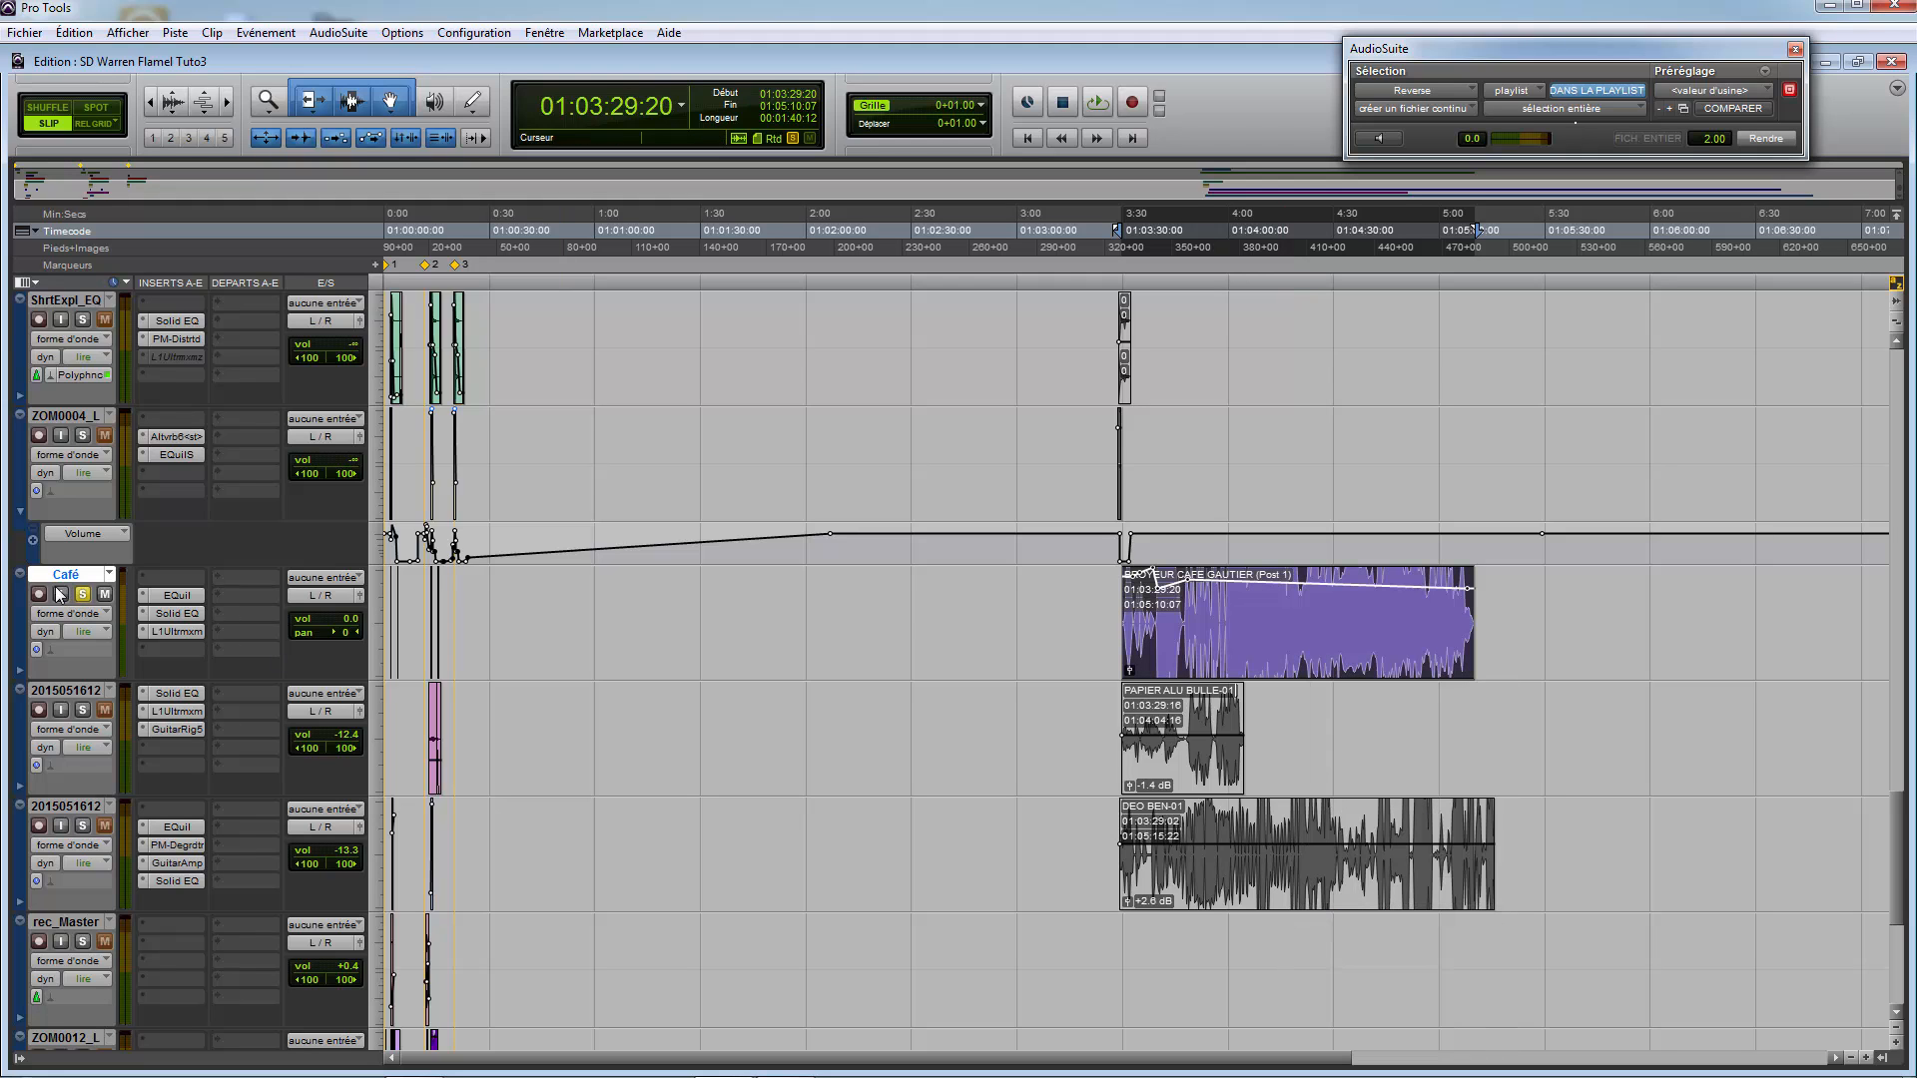
Step: Play the raw BROYEUR CAFE source clip in solo from 01:03:29:20
{"action": "key", "text": "ctrl+bracketright"}
{"action": "key", "text": "ctrl+bracketright"}
{"action": "key", "text": "ctrl+bracketright"}
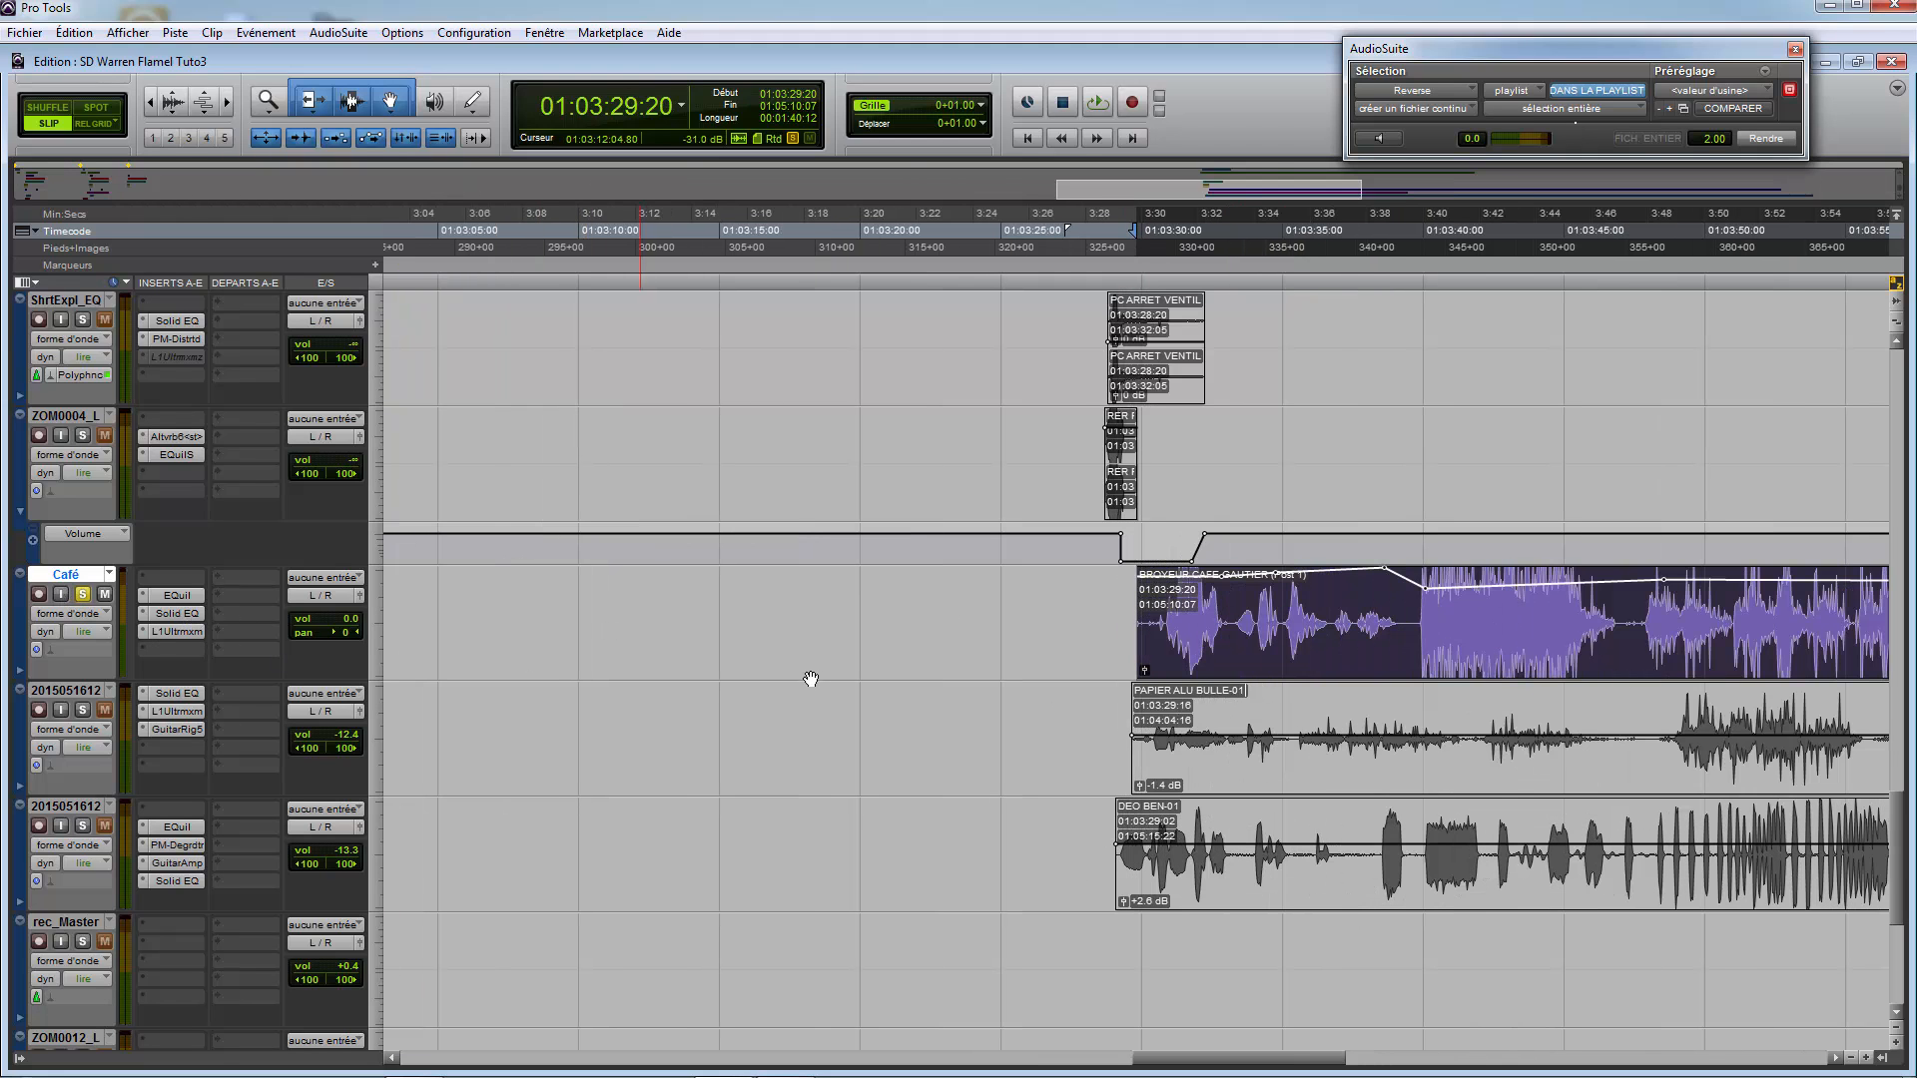
{"action": "key", "text": "space"}
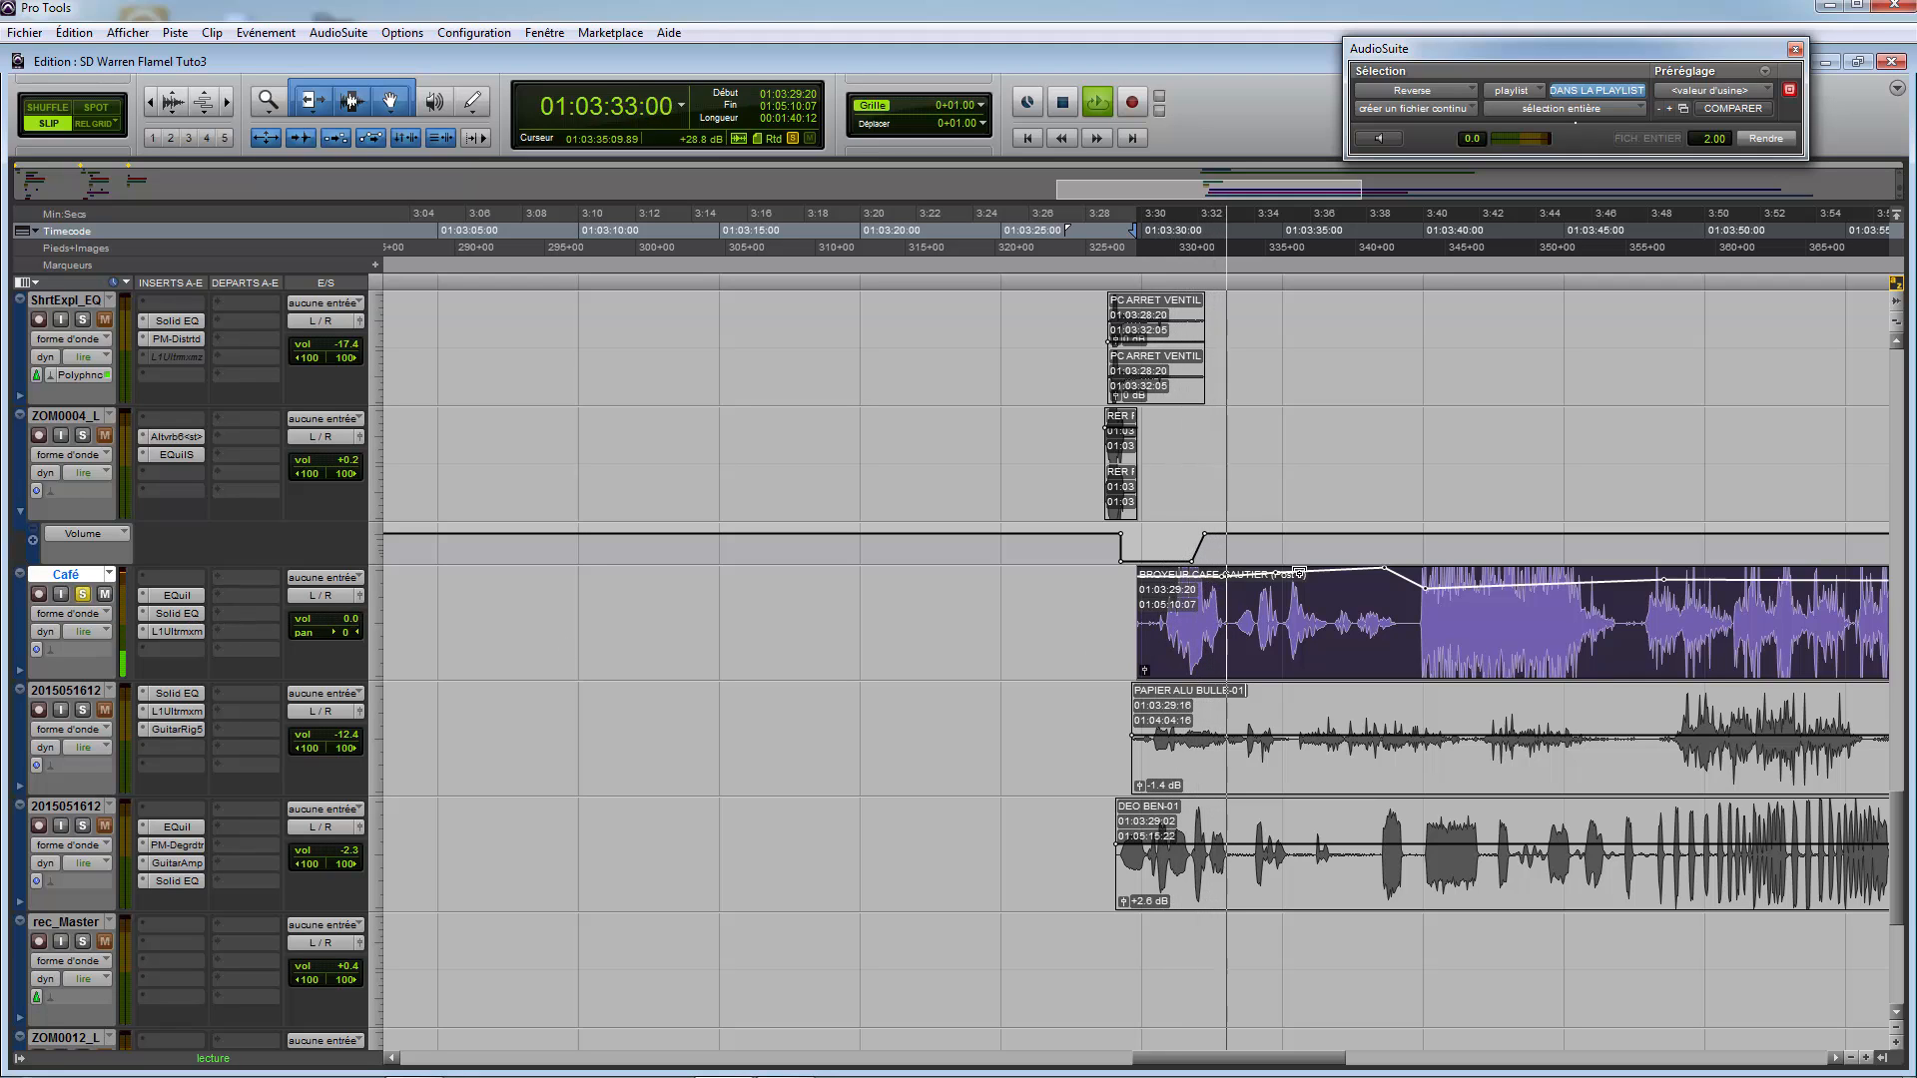
Step: Place the edit cursor at 01:03:41:13 and finish listening to the raw BROYEUR CAFE clip
{"action": "left_click", "coordinate": [1466, 441]}
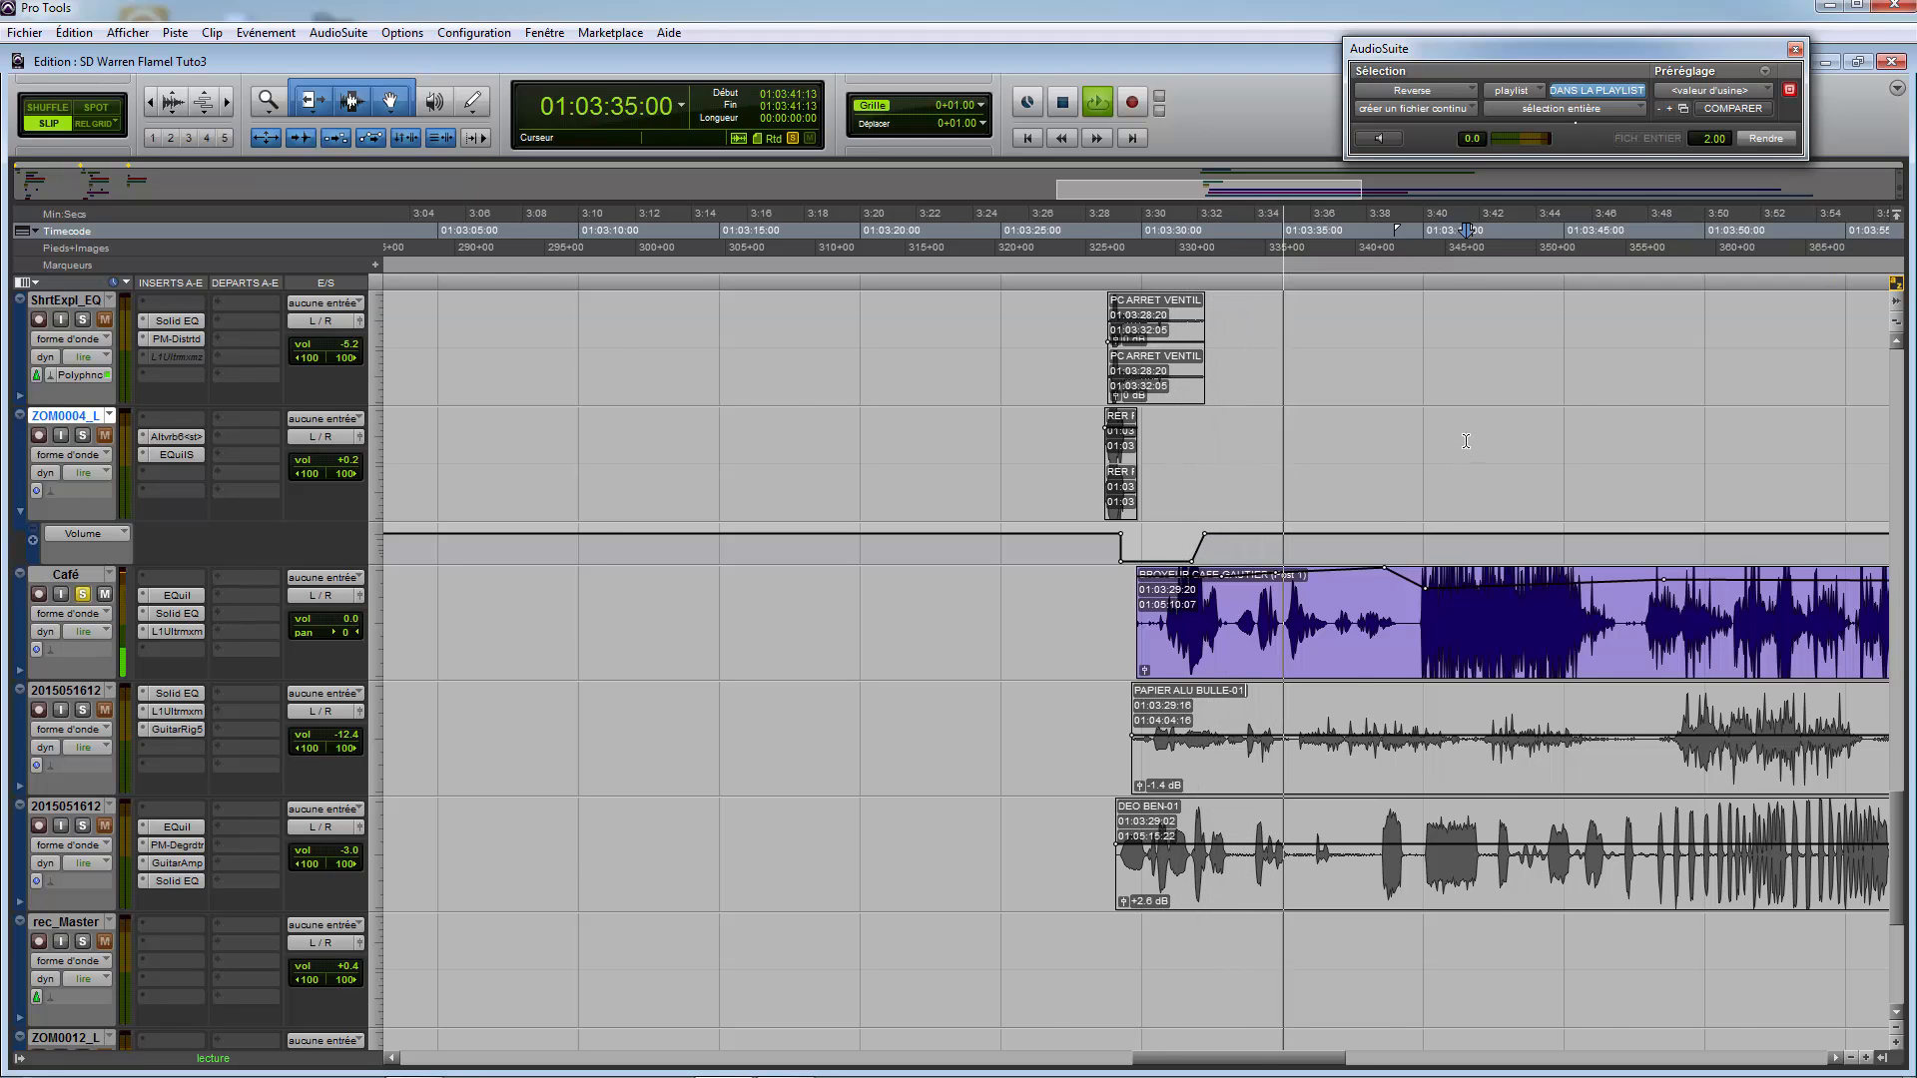
{"action": "key", "text": "ctrl+bracketright"}
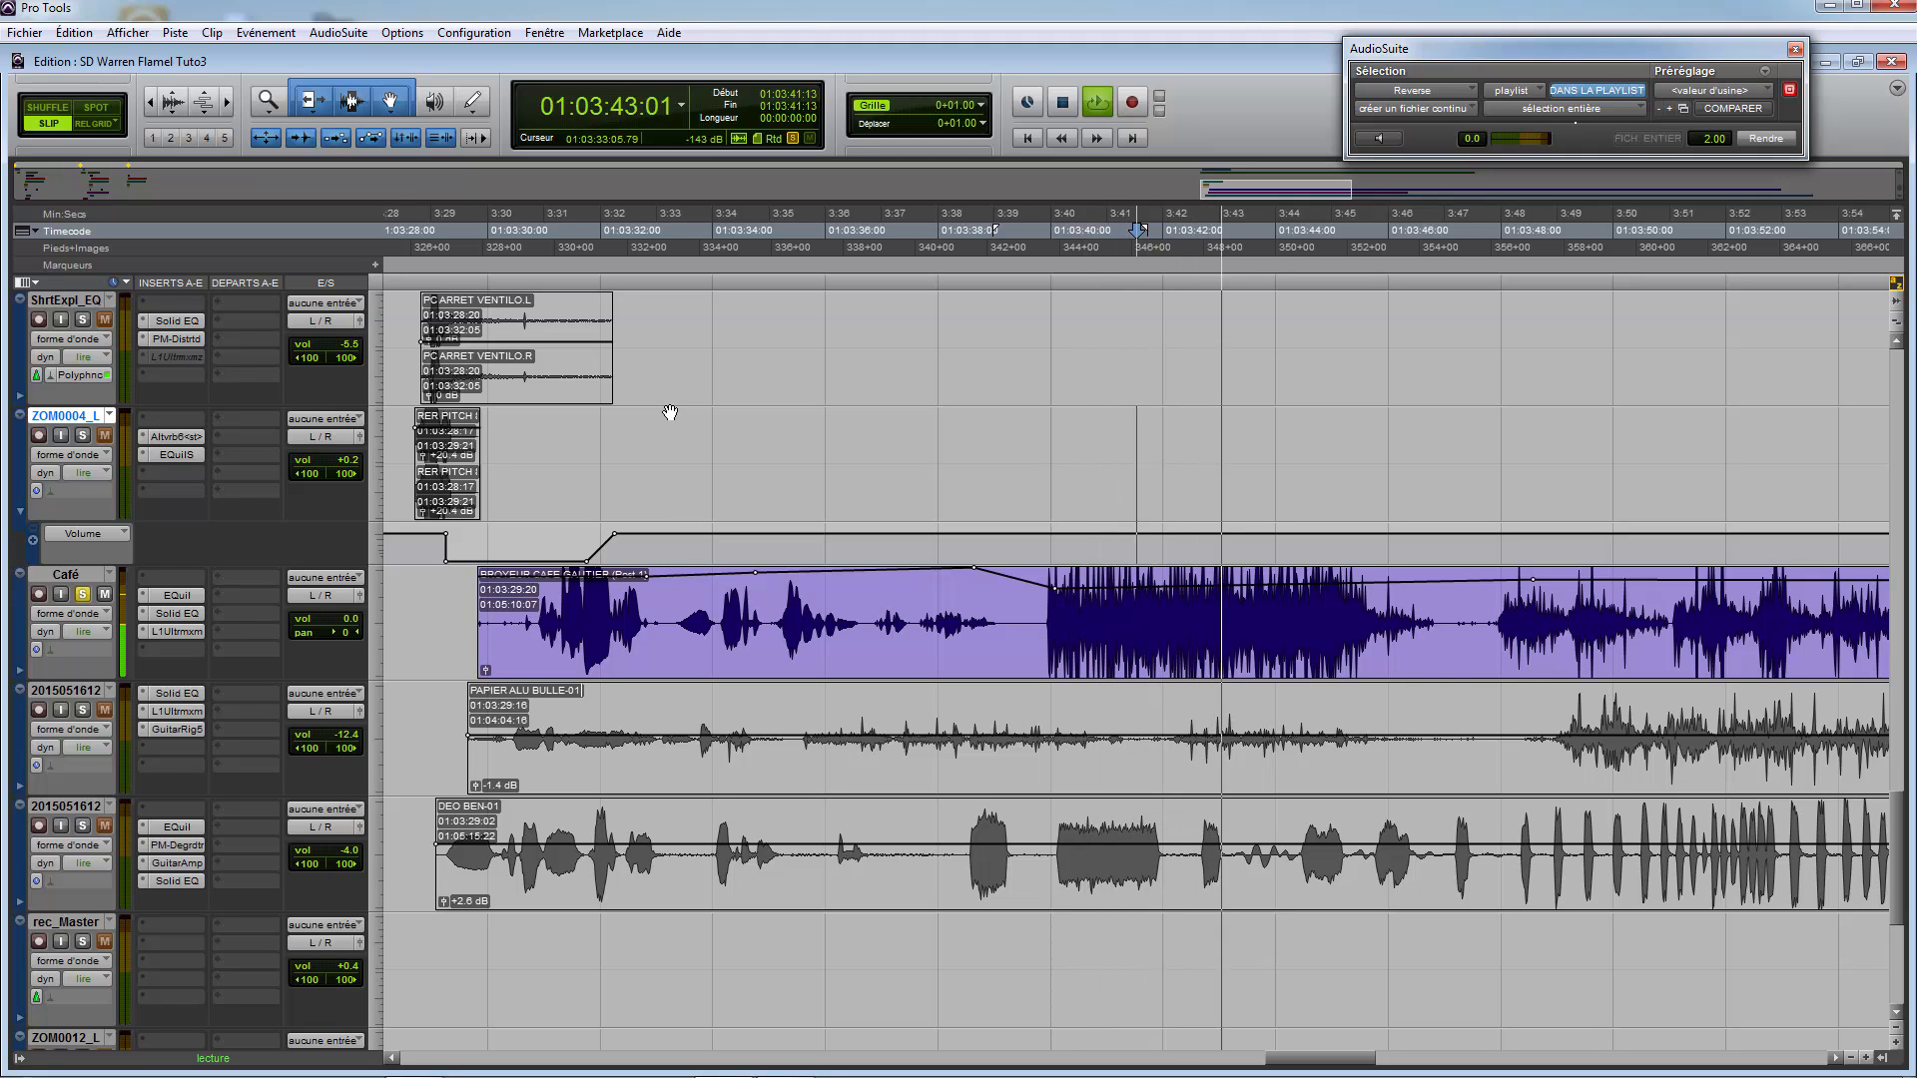
{"action": "key", "text": "space"}
Step: Mute the raw BROYEUR CAFE clip on the Café track again and deselect it
{"action": "key", "text": "r"}
{"action": "key", "text": "r"}
{"action": "key", "text": "r"}
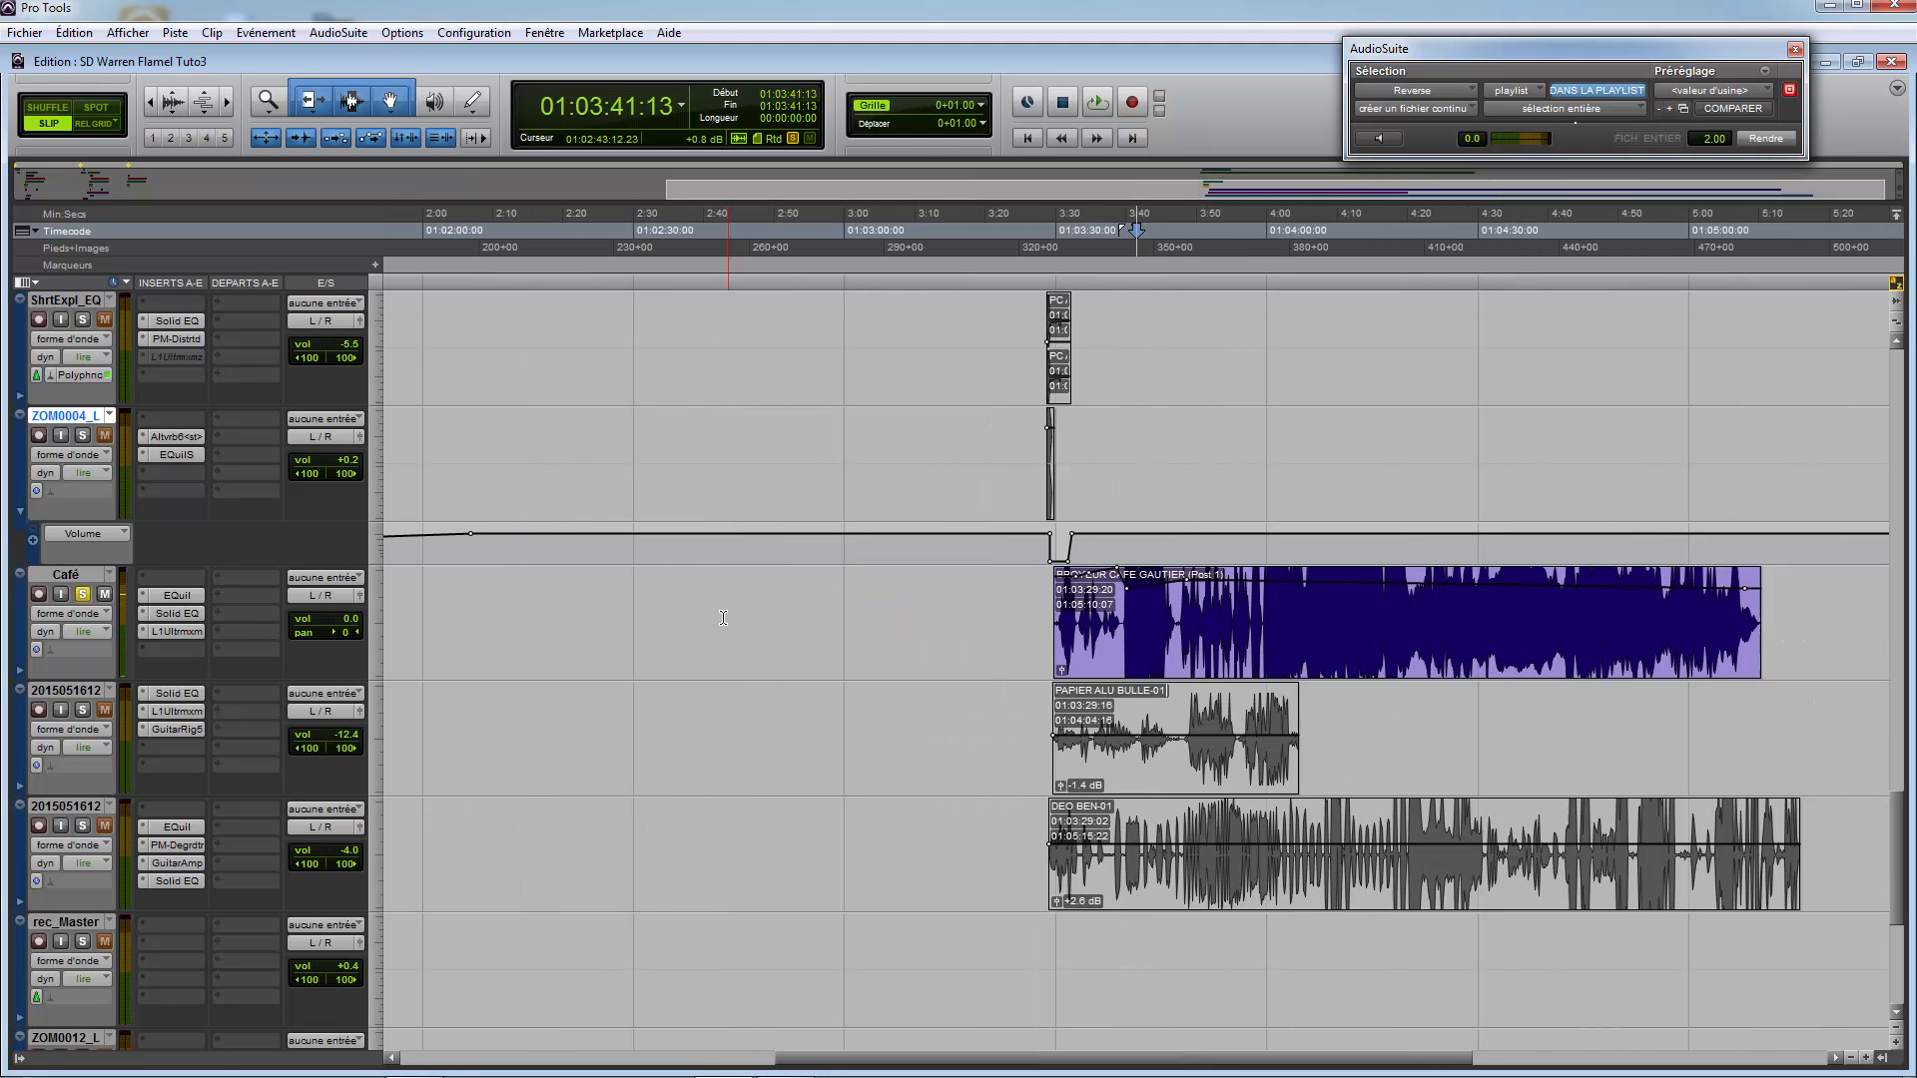
{"action": "right_click", "coordinate": [1202, 671]}
{"action": "left_click", "coordinate": [1238, 934]}
{"action": "left_click", "coordinate": [934, 605]}
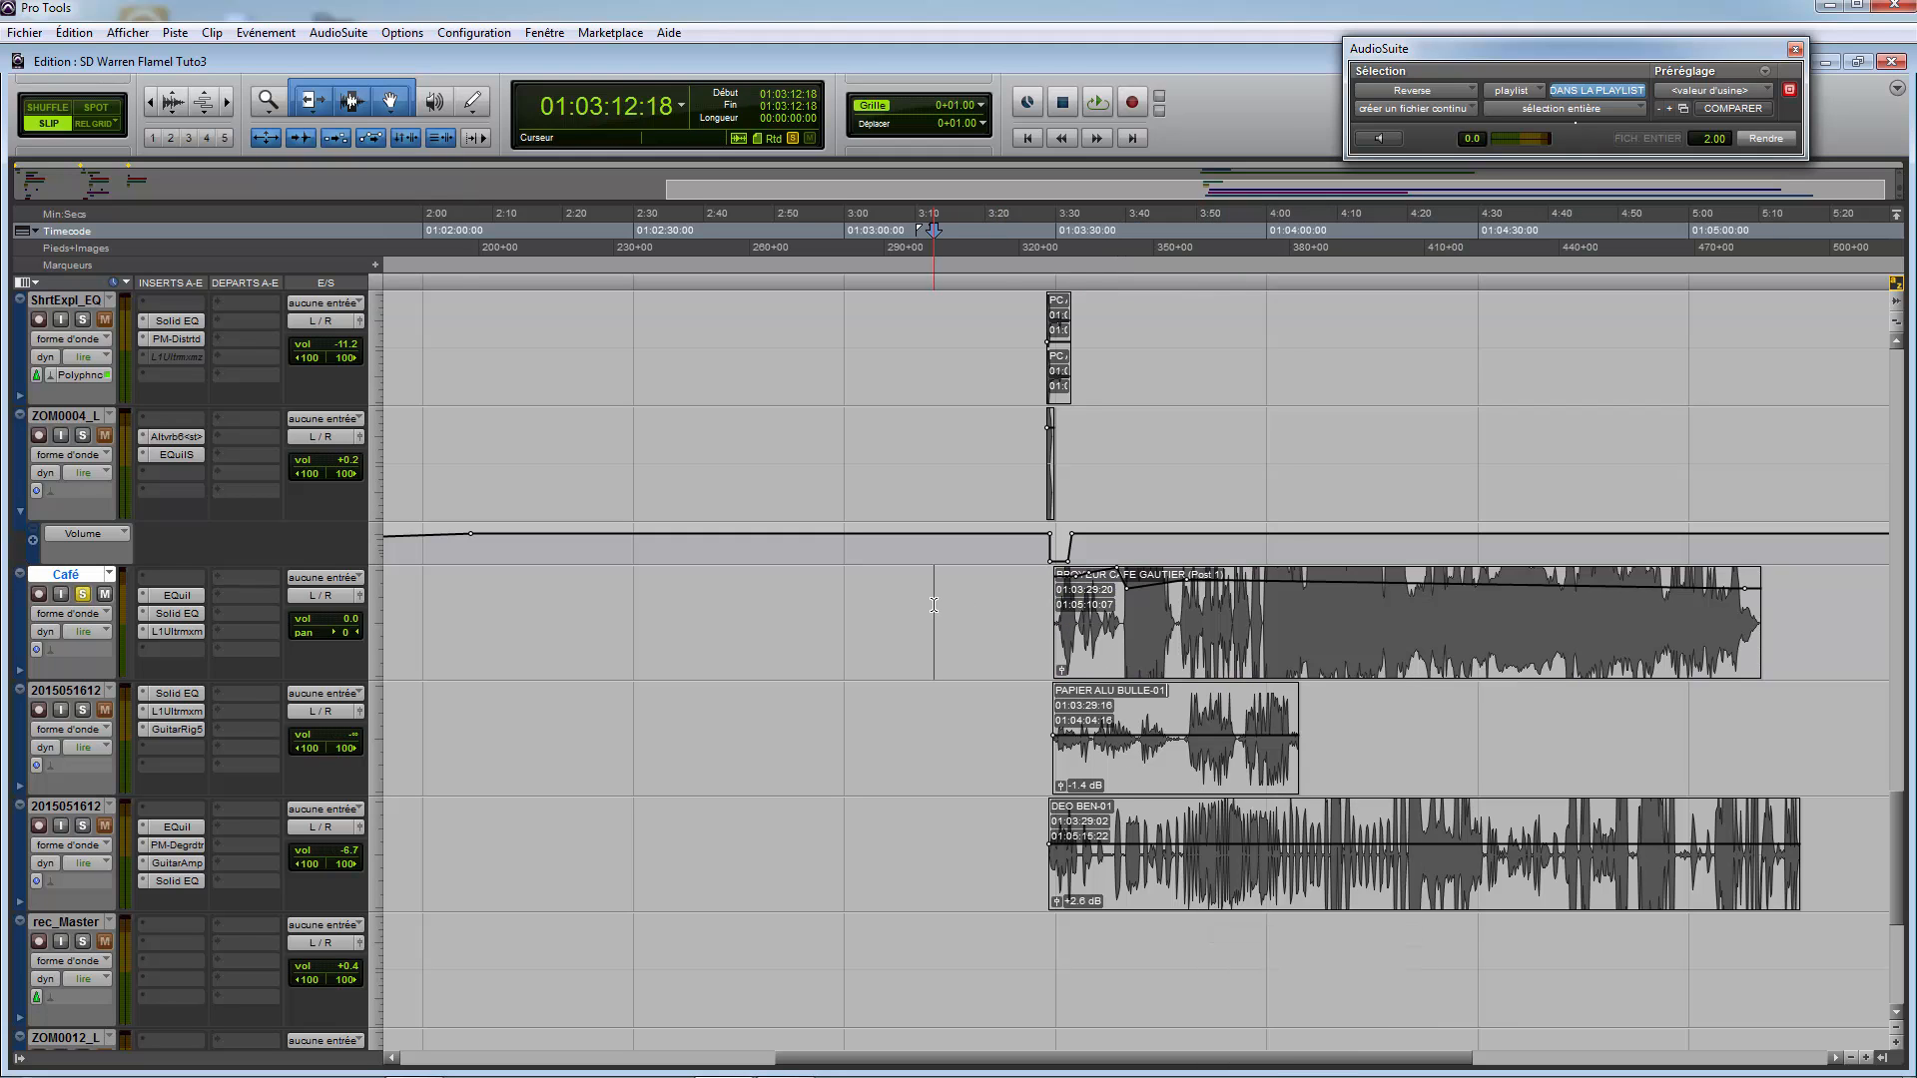
Step: Return to the first spell and play the Café track's first clip from 01:00:01:20
{"action": "key", "text": "r"}
{"action": "key", "text": "r"}
{"action": "left_click", "coordinate": [397, 599]}
{"action": "key", "text": "t"}
{"action": "key", "text": "t"}
{"action": "key", "text": "t"}
{"action": "key", "text": "t"}
{"action": "key", "text": "t"}
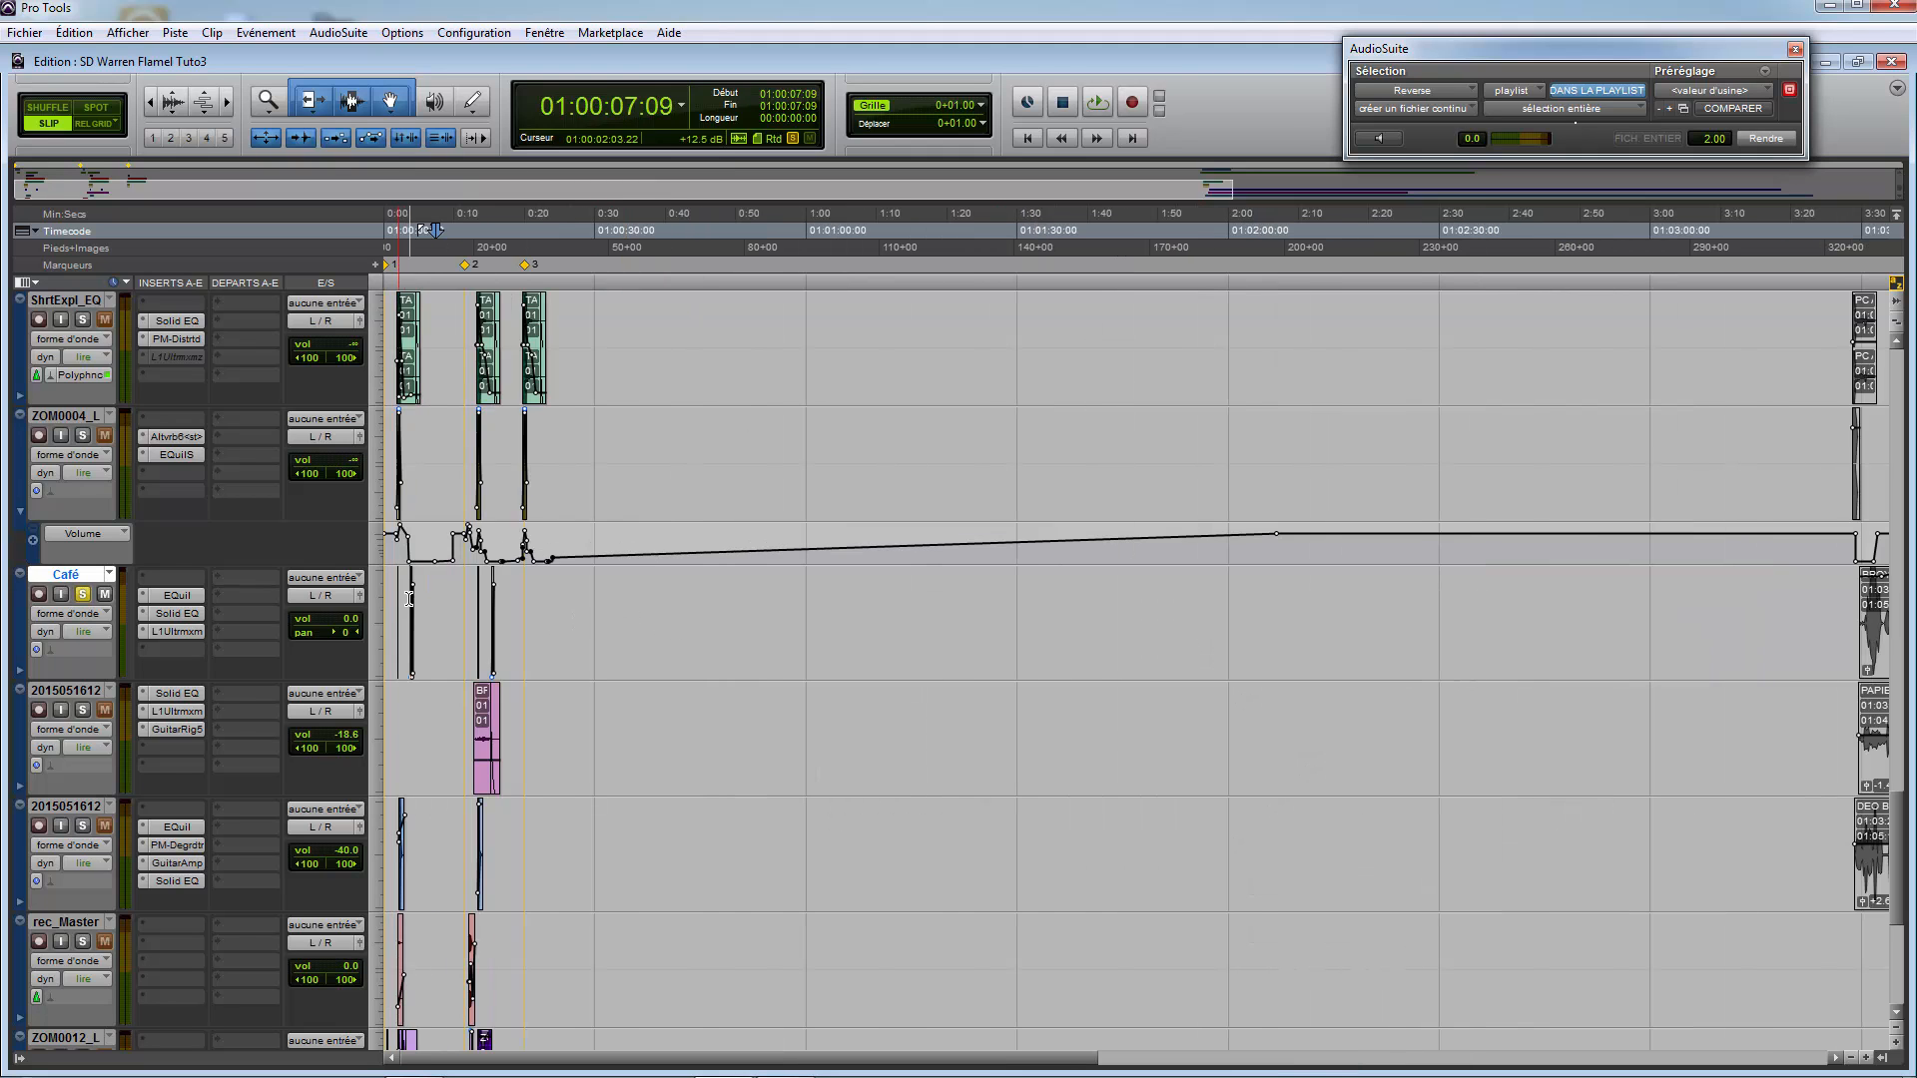
{"action": "left_click", "coordinate": [504, 715]}
{"action": "key", "text": "t"}
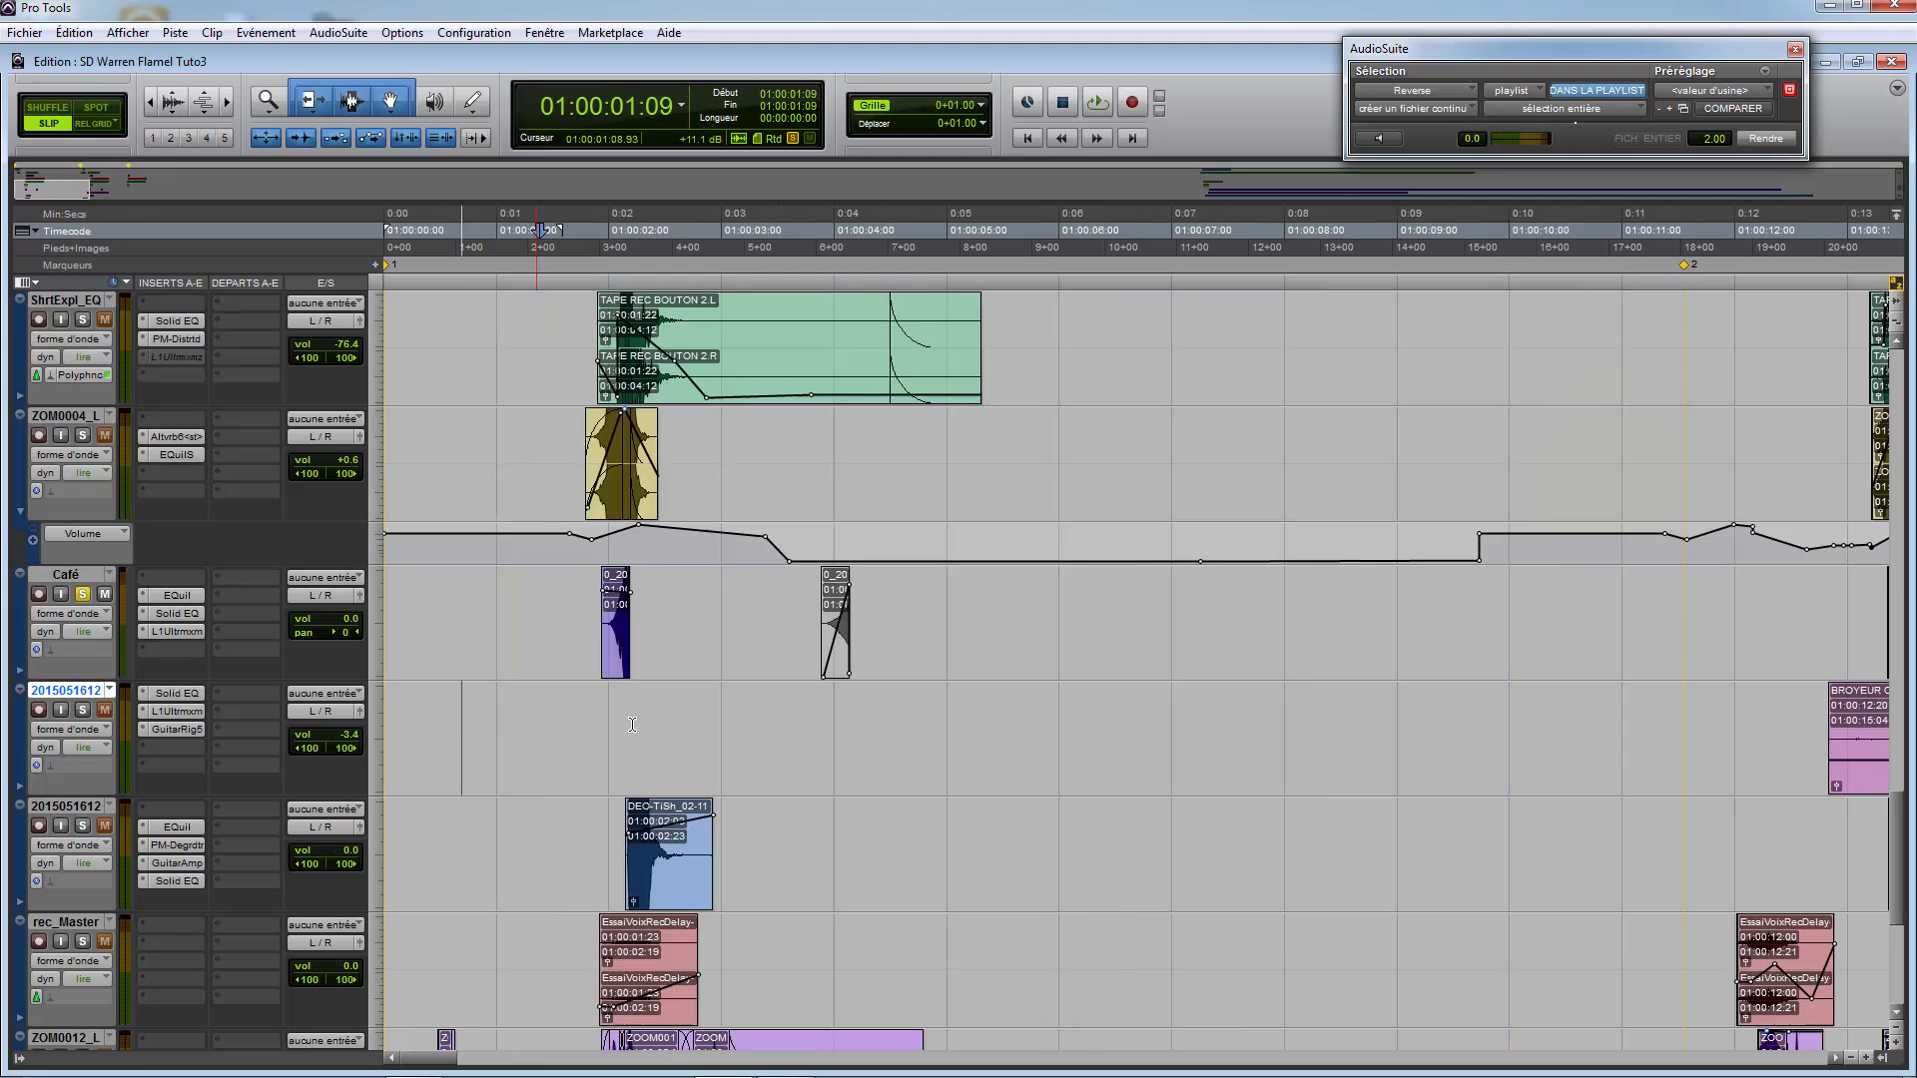
{"action": "key", "text": "t"}
{"action": "key", "text": "t"}
{"action": "key", "text": "space"}
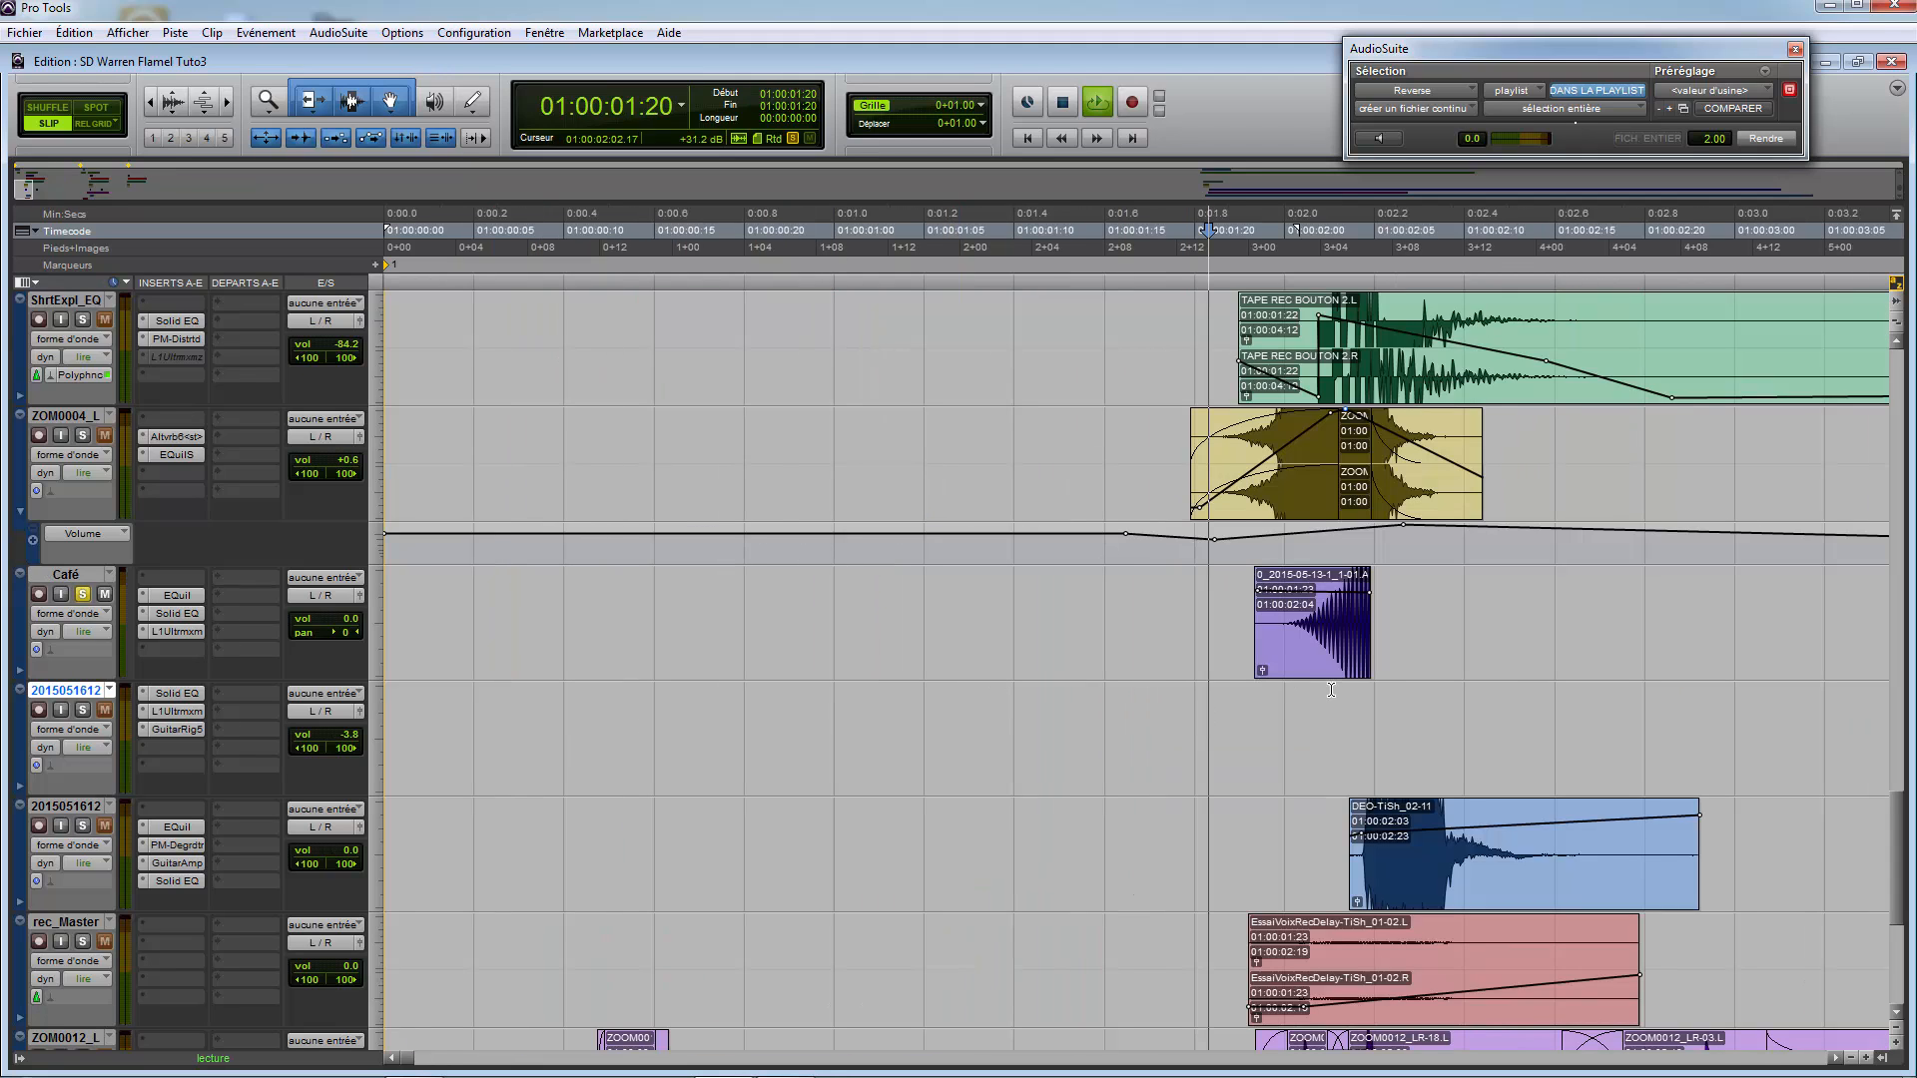
{"action": "key", "text": "space"}
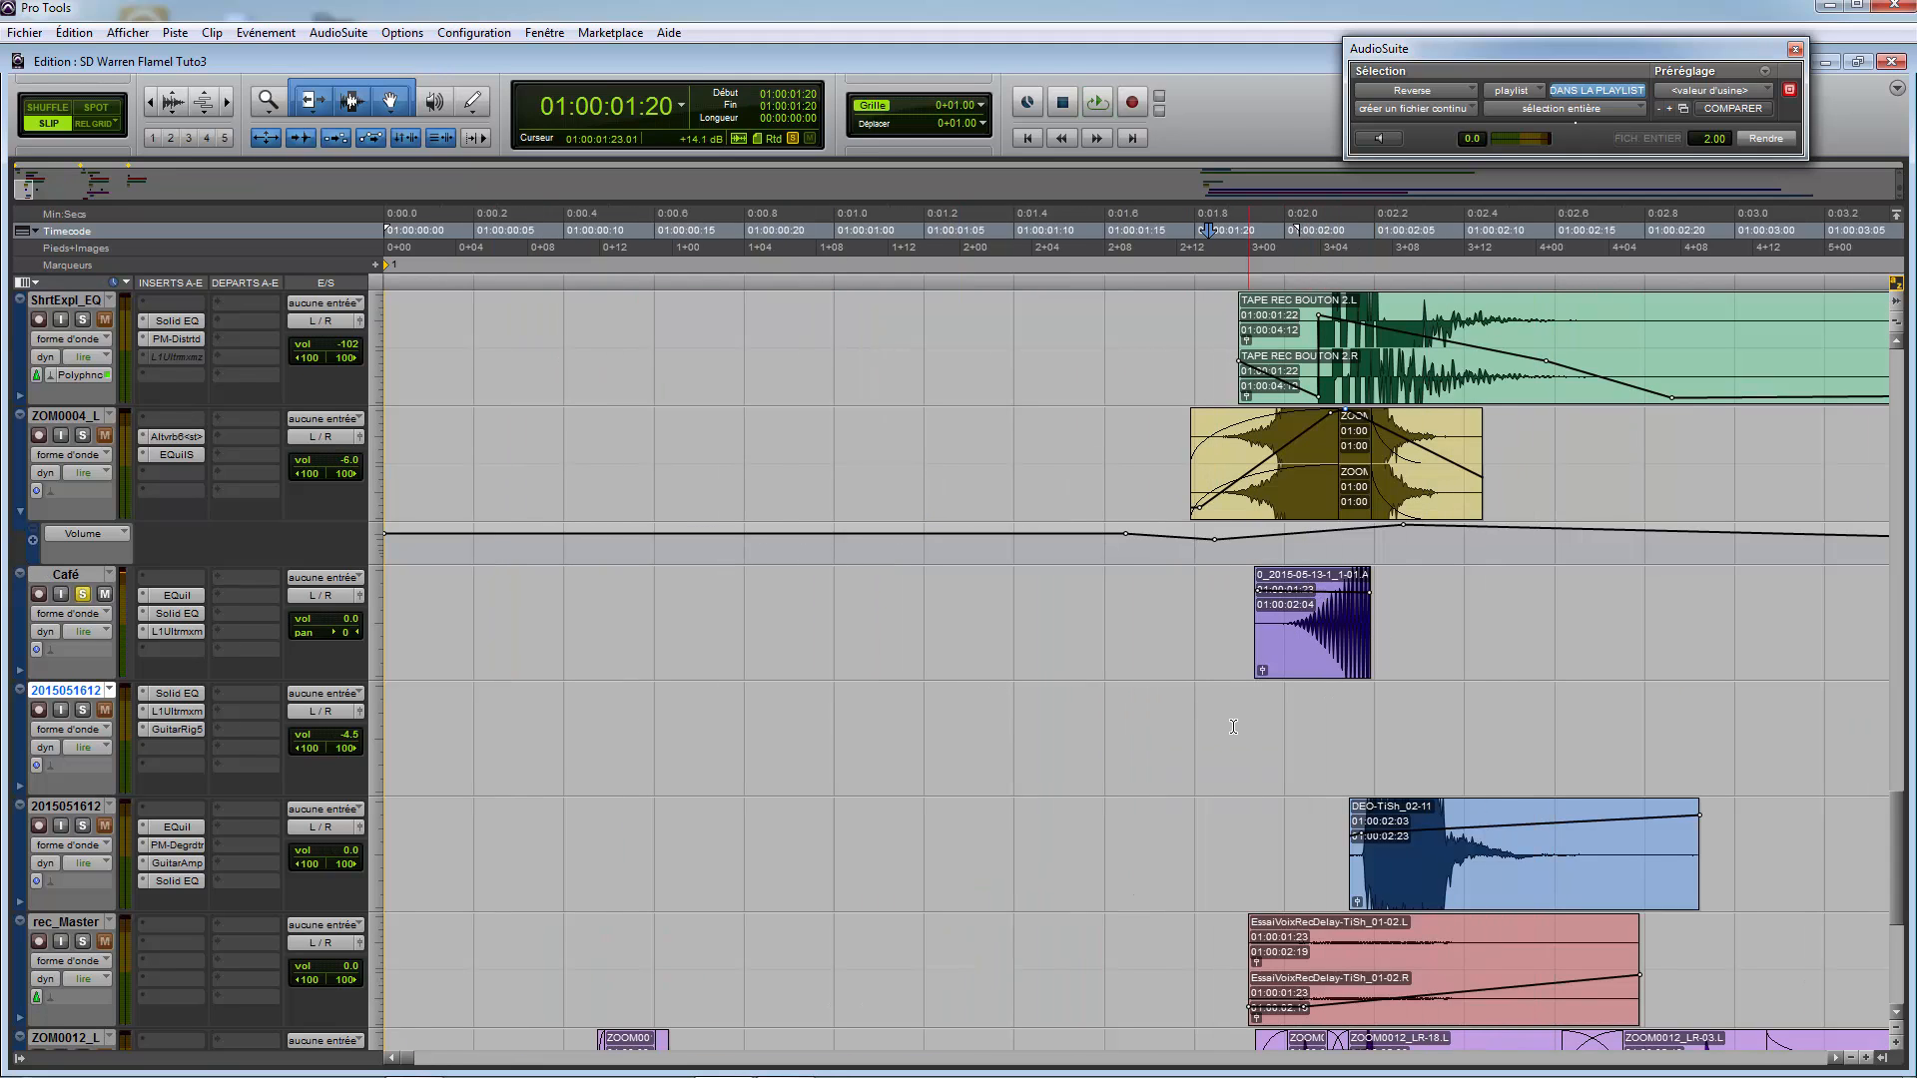
Step: Play the Café track's first clip from 01:00:02:00
{"action": "left_click_drag", "start_coordinate": [1213, 721], "coordinate": [1395, 716]}
{"action": "left_click", "coordinate": [1290, 725]}
{"action": "key", "text": "space"}
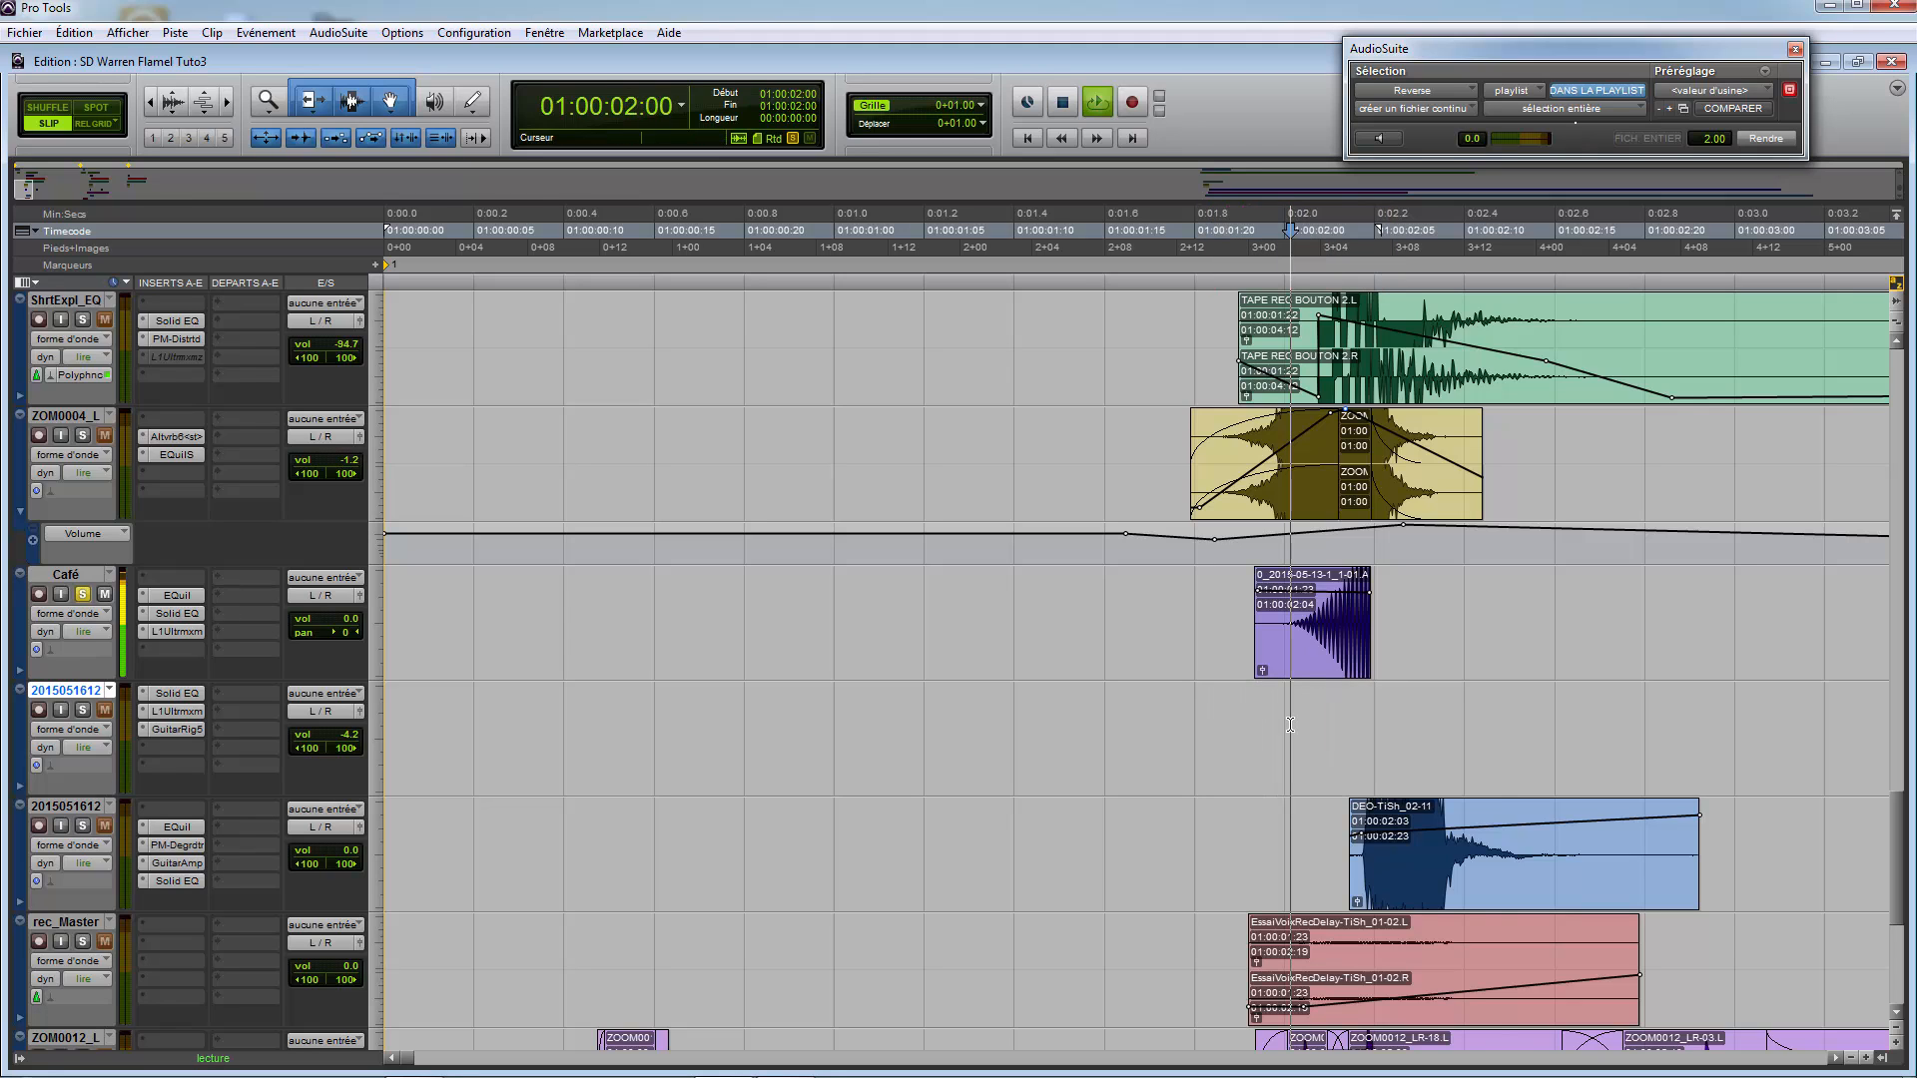
{"action": "key", "text": "space"}
Step: Shape the gain line of the first Café clip into a ramp rising from a low start to its end
{"action": "left_click", "coordinate": [1206, 720]}
{"action": "key", "text": "ctrl+bracketright"}
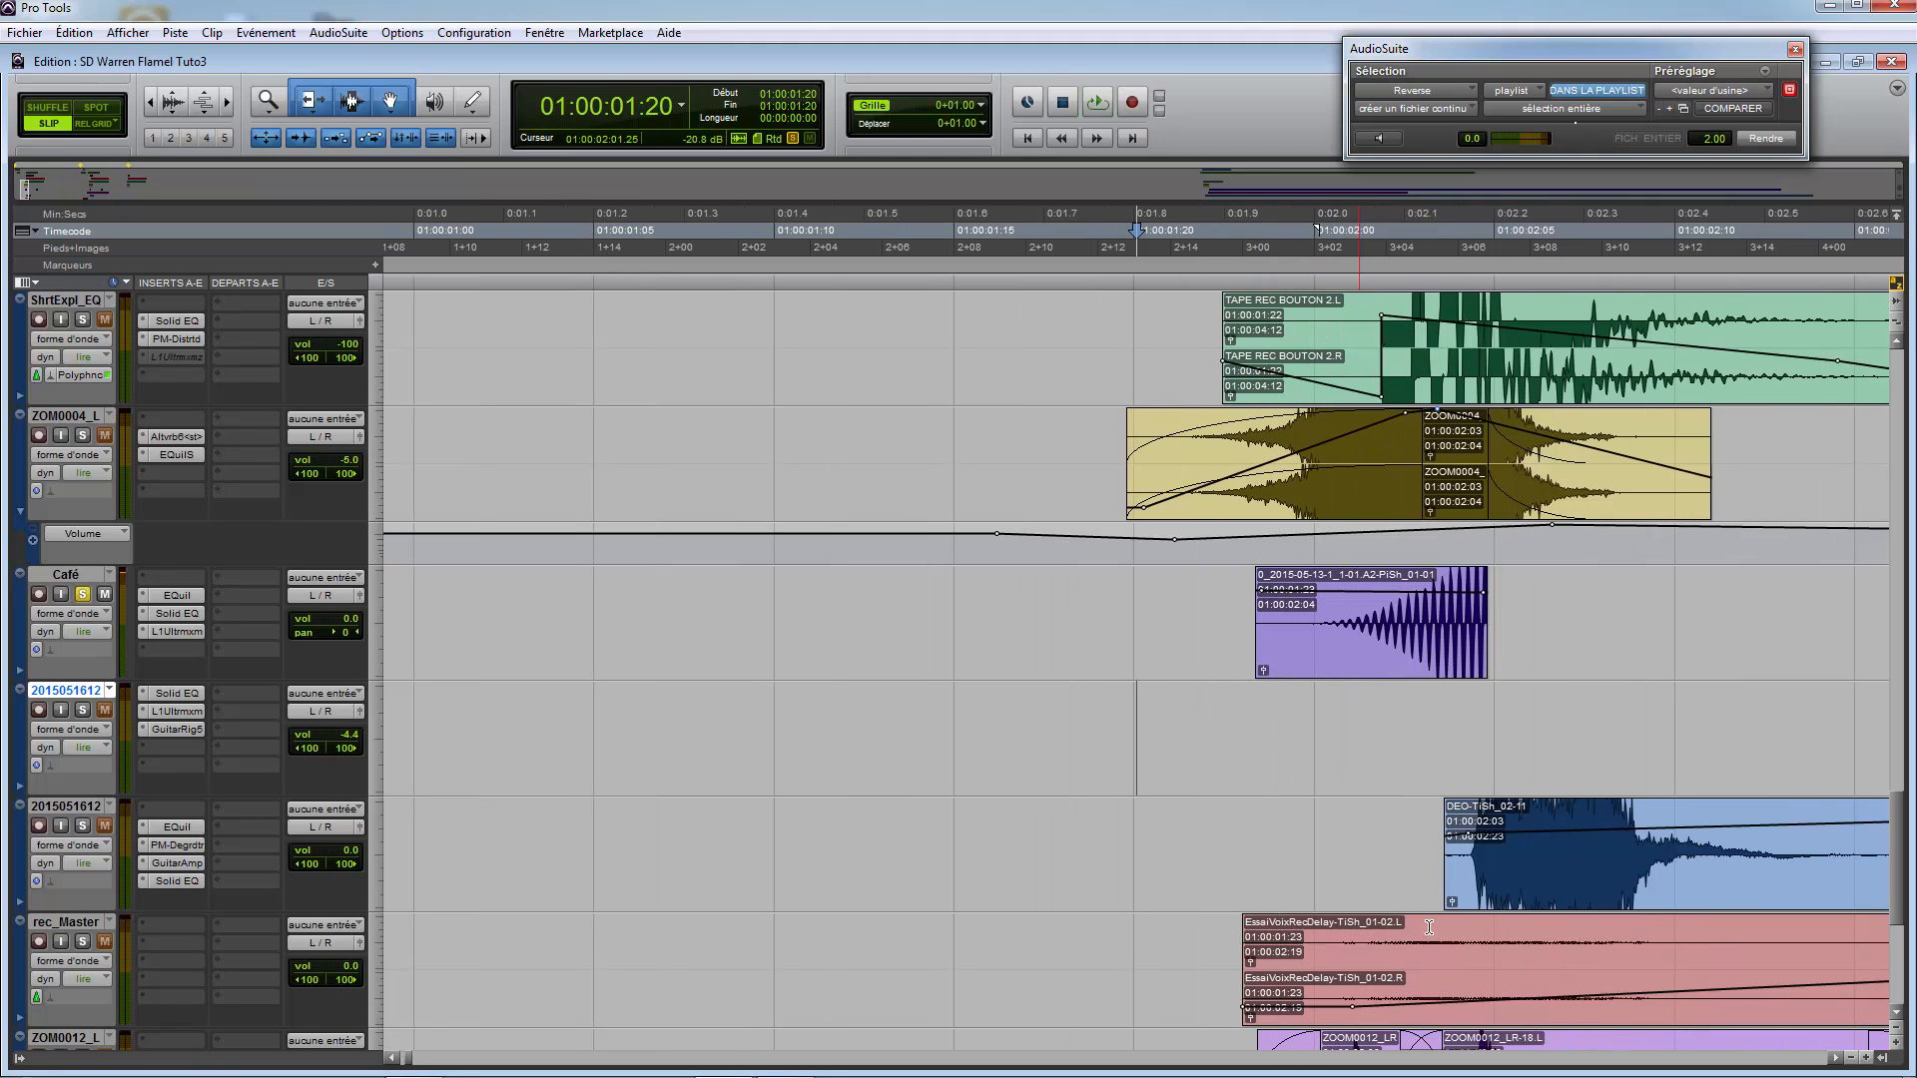
{"action": "left_click", "coordinate": [1249, 729]}
{"action": "left_click", "coordinate": [1257, 711]}
{"action": "left_click_drag", "start_coordinate": [1353, 595], "coordinate": [1224, 655]}
Step: Play the ramped Café clip in solo from 01:00:01:22
{"action": "left_click", "coordinate": [1209, 717]}
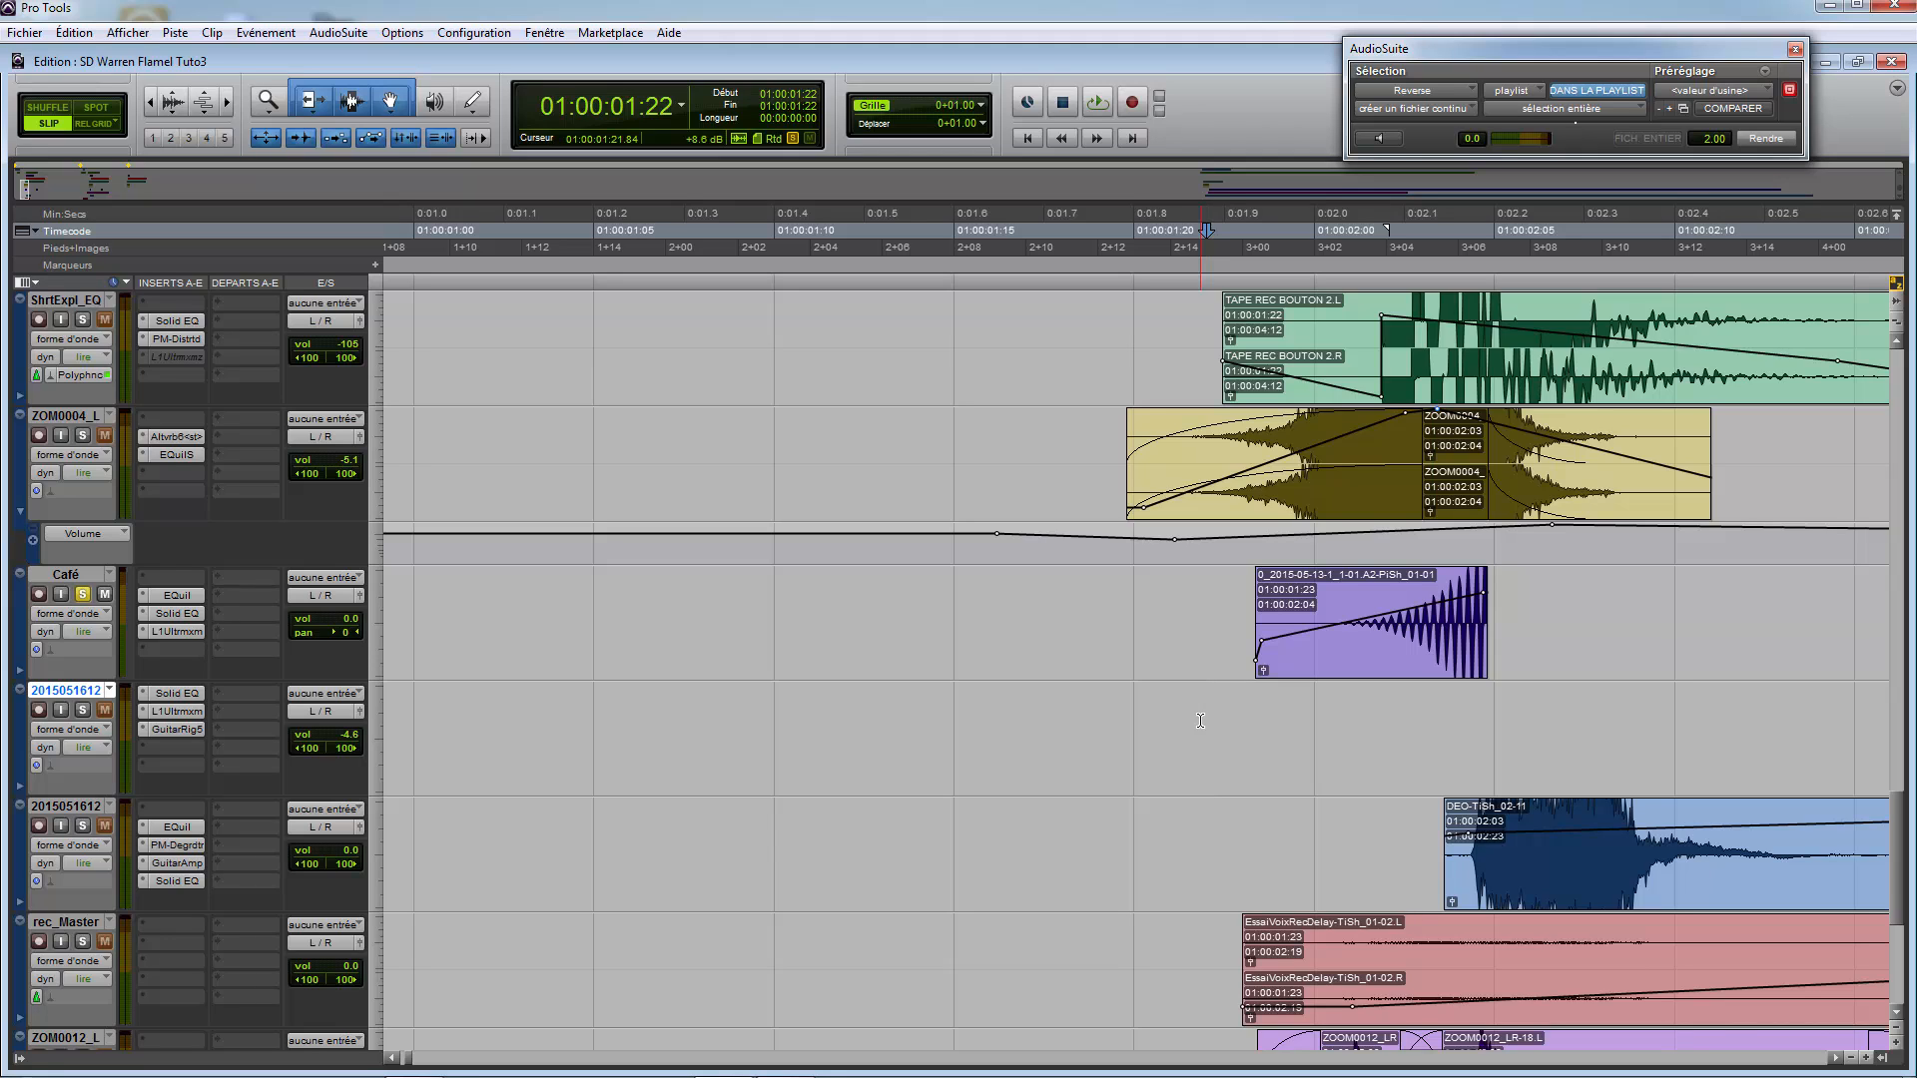
{"action": "key", "text": "space"}
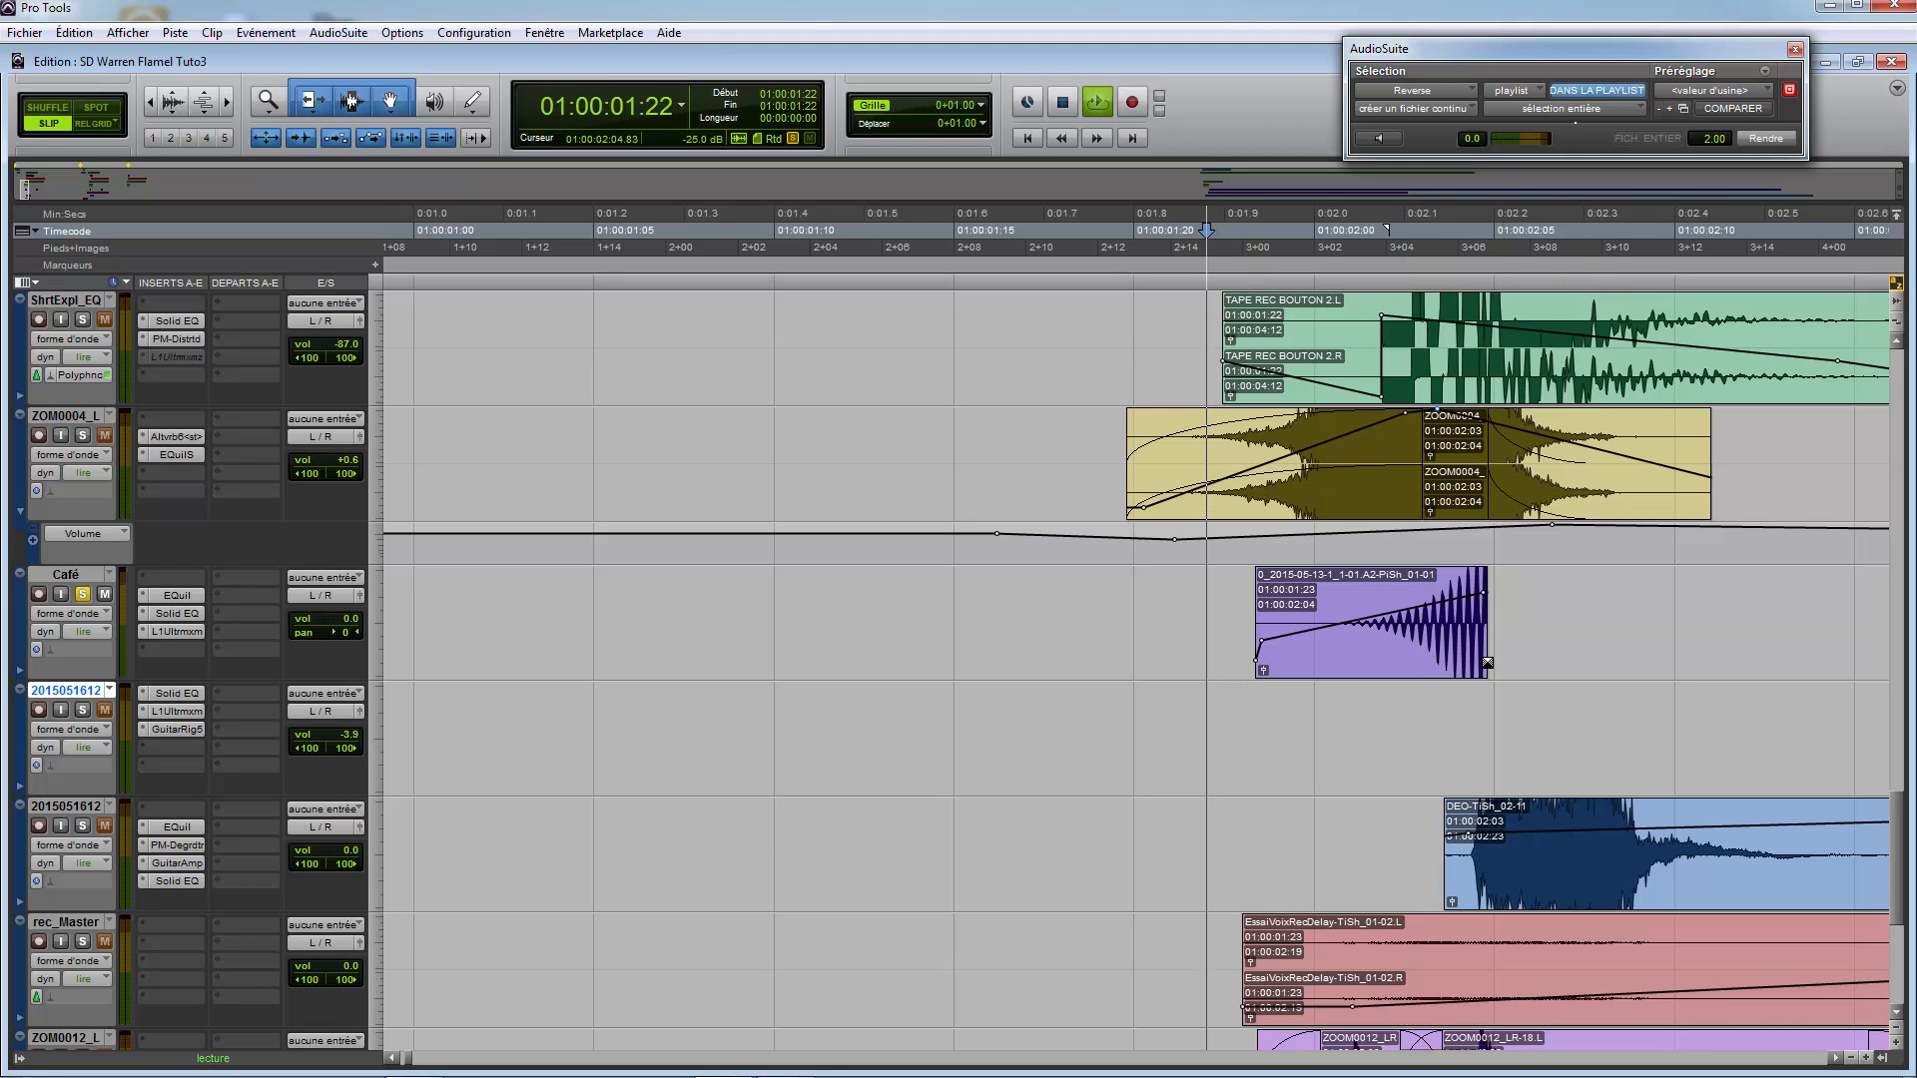
{"action": "key", "text": "space"}
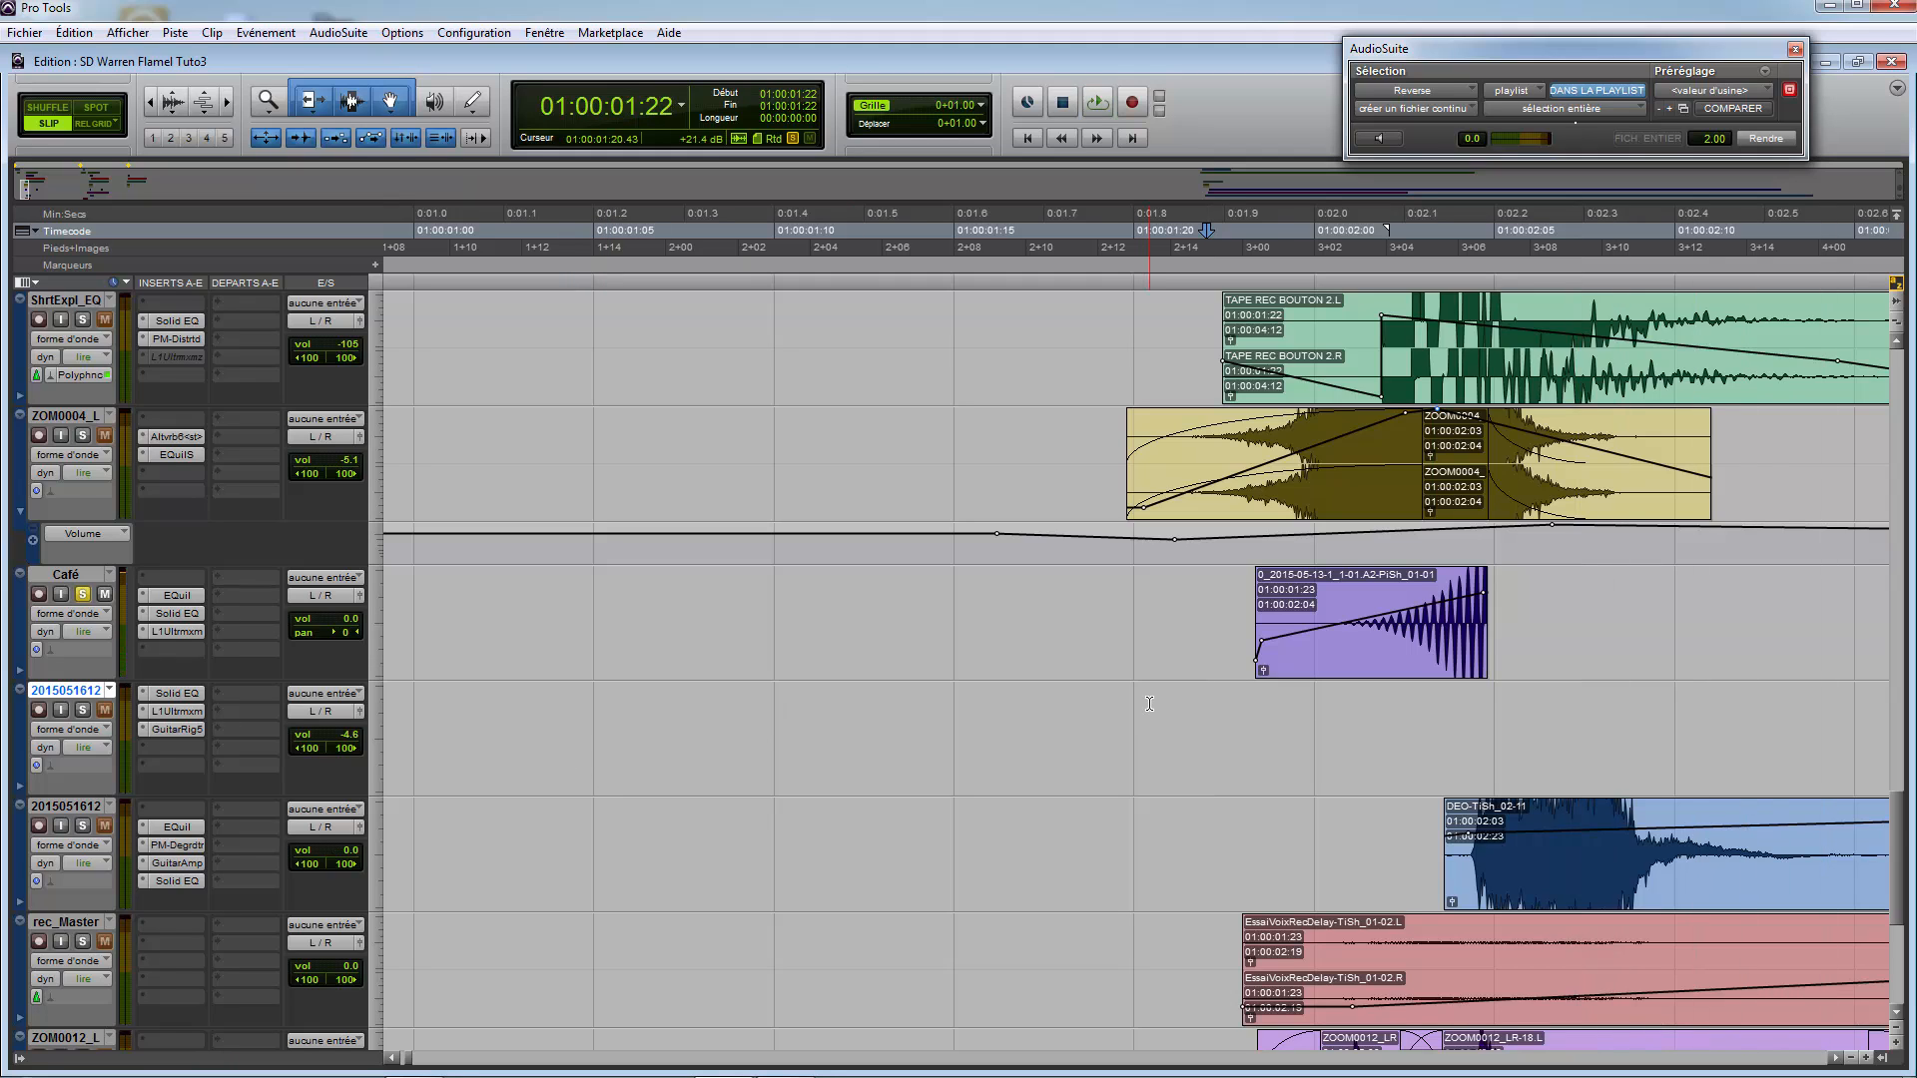
Step: Examine the first Café clip's gain ramp and its placement among the neighbouring layers of the spell
{"action": "left_click", "coordinate": [1416, 655]}
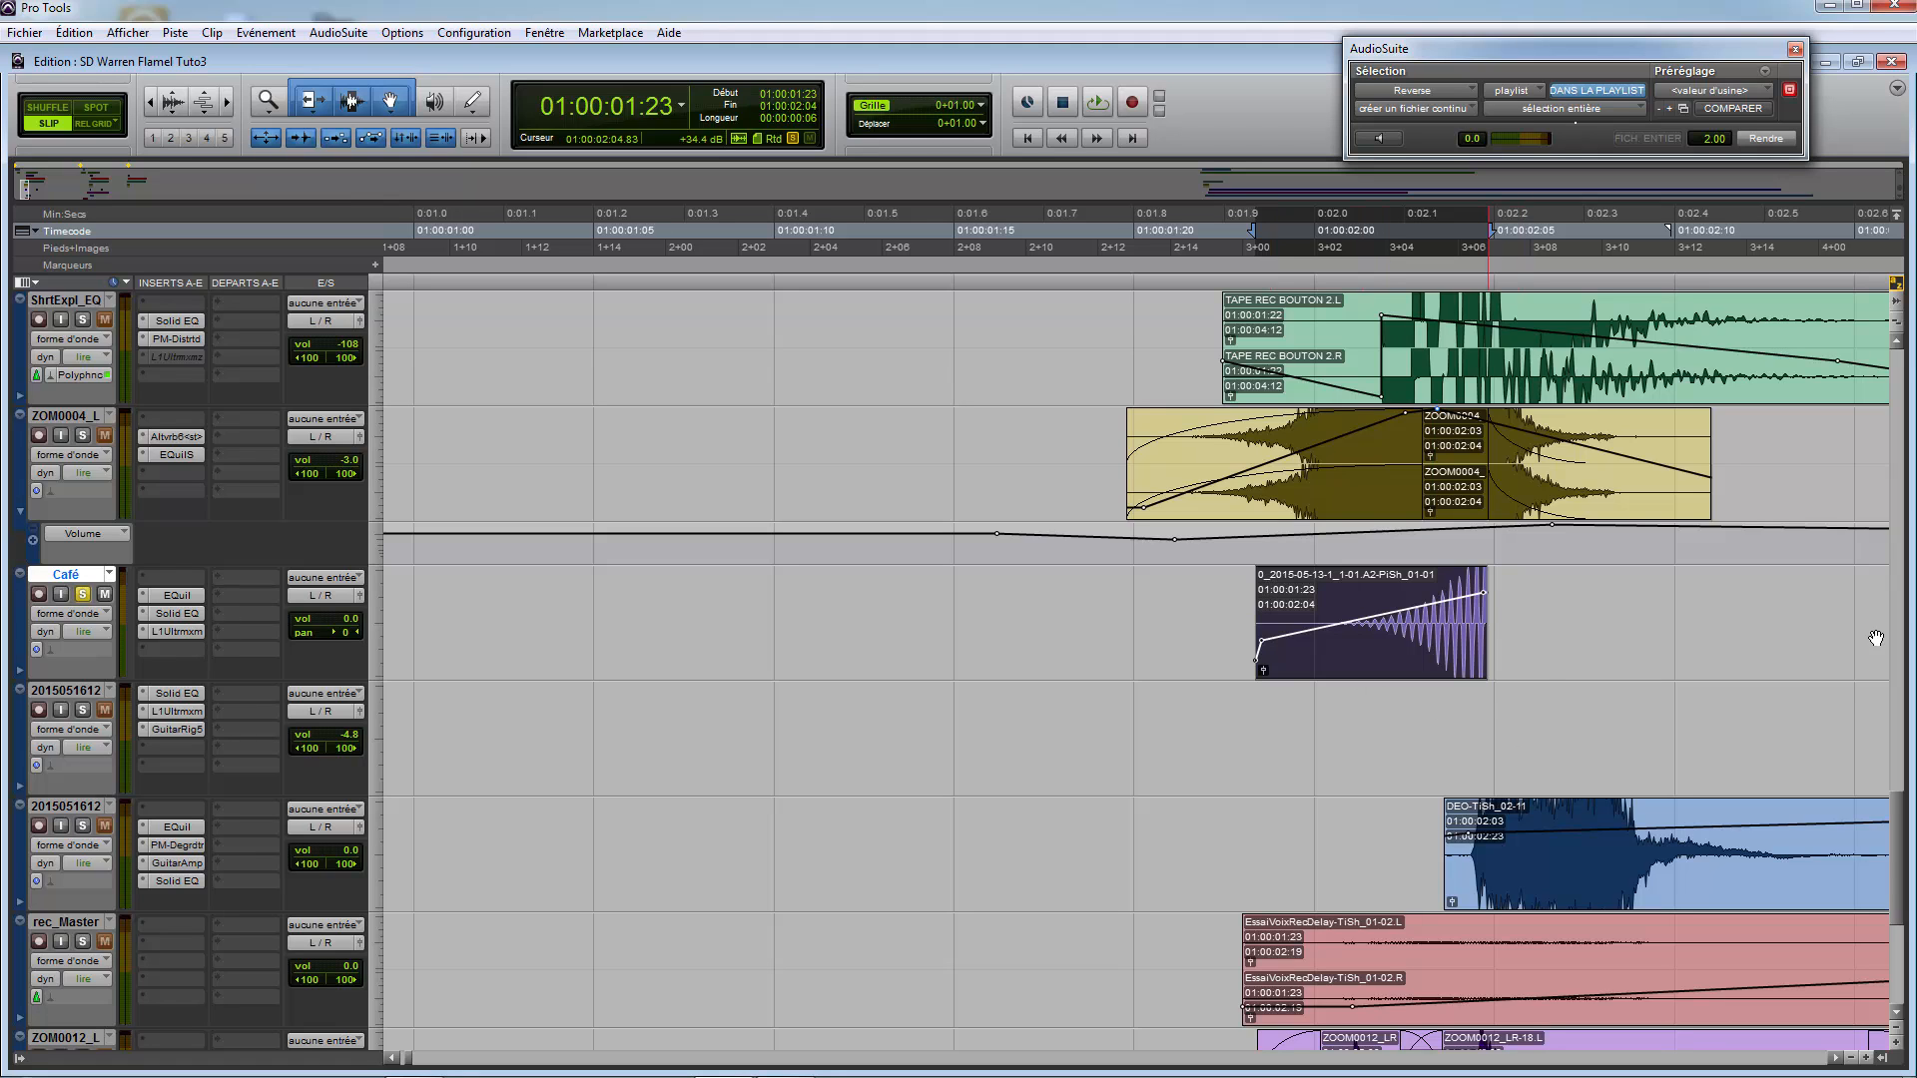
{"action": "key", "text": "r"}
{"action": "key", "text": "r"}
{"action": "key", "text": "r"}
{"action": "key", "text": "r"}
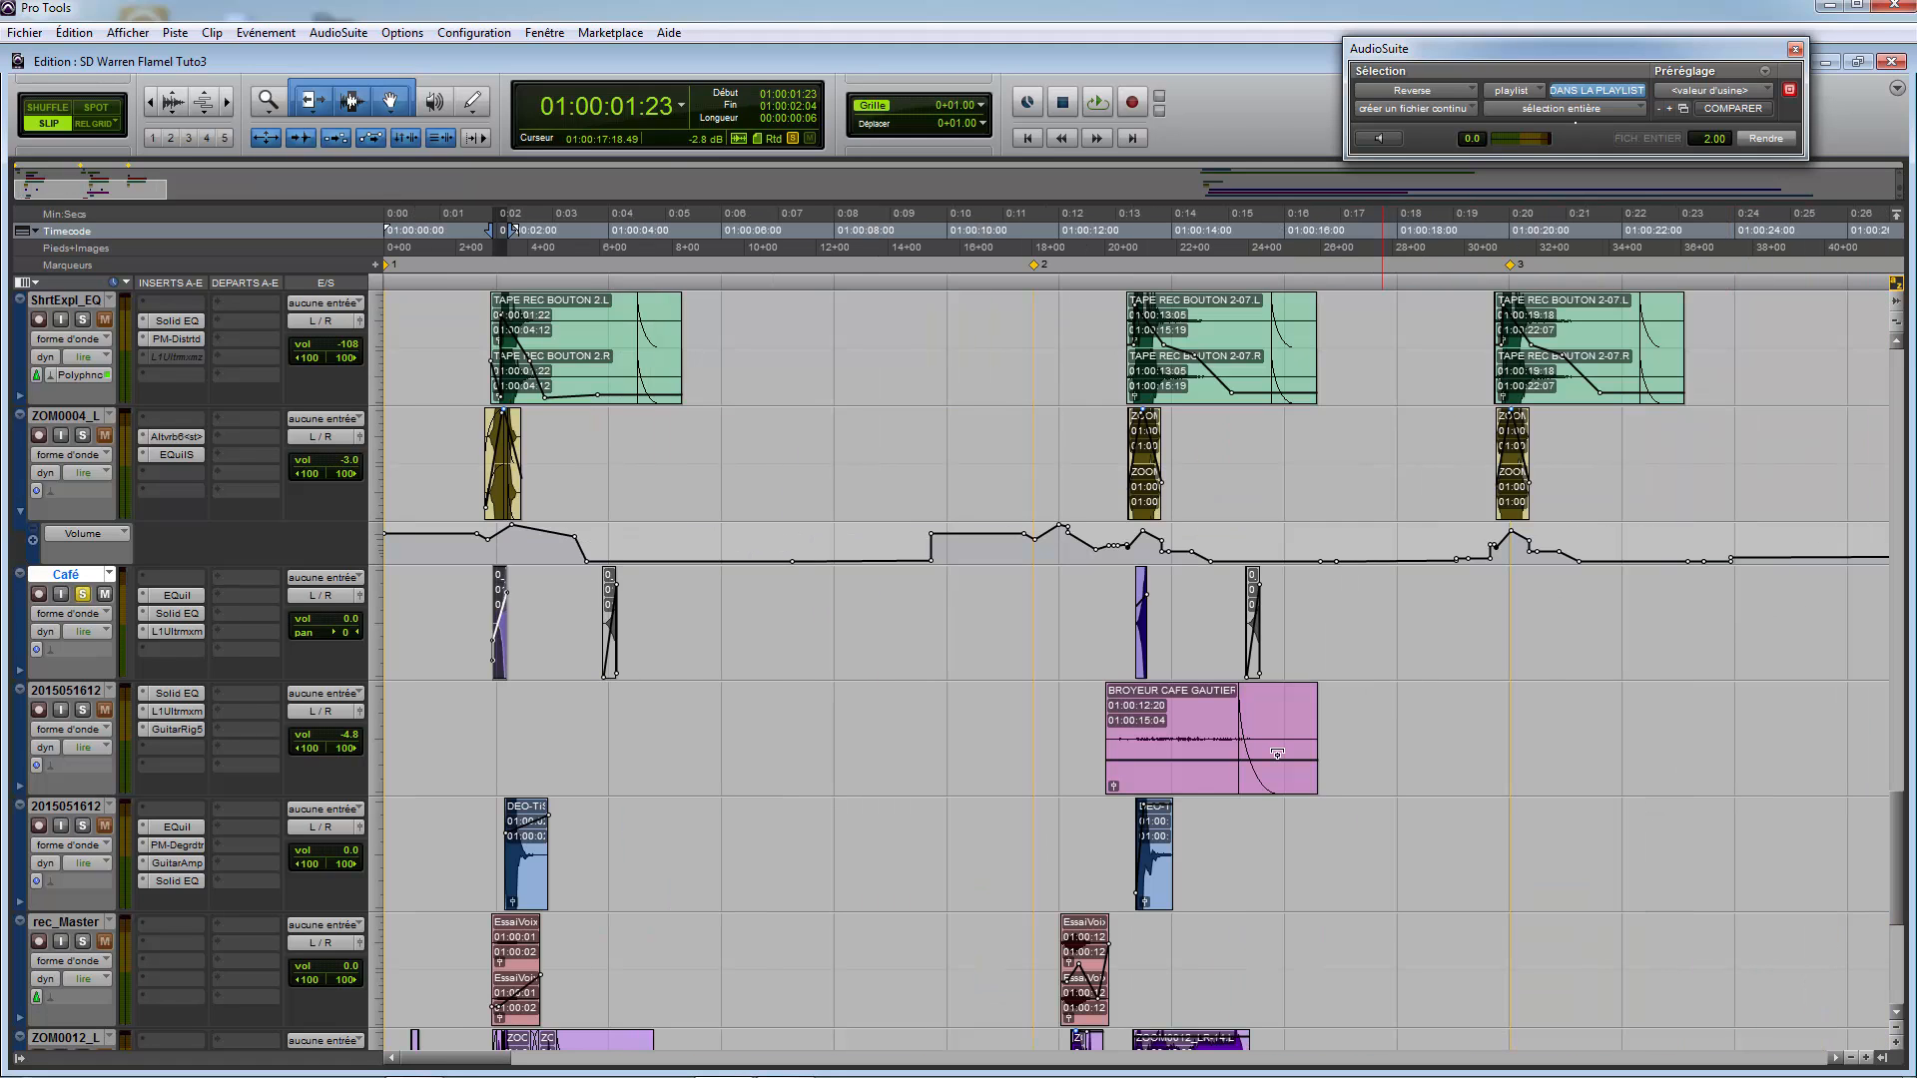
{"action": "key", "text": "t"}
{"action": "key", "text": "t"}
{"action": "key", "text": "t"}
{"action": "left_click", "coordinate": [1142, 705]}
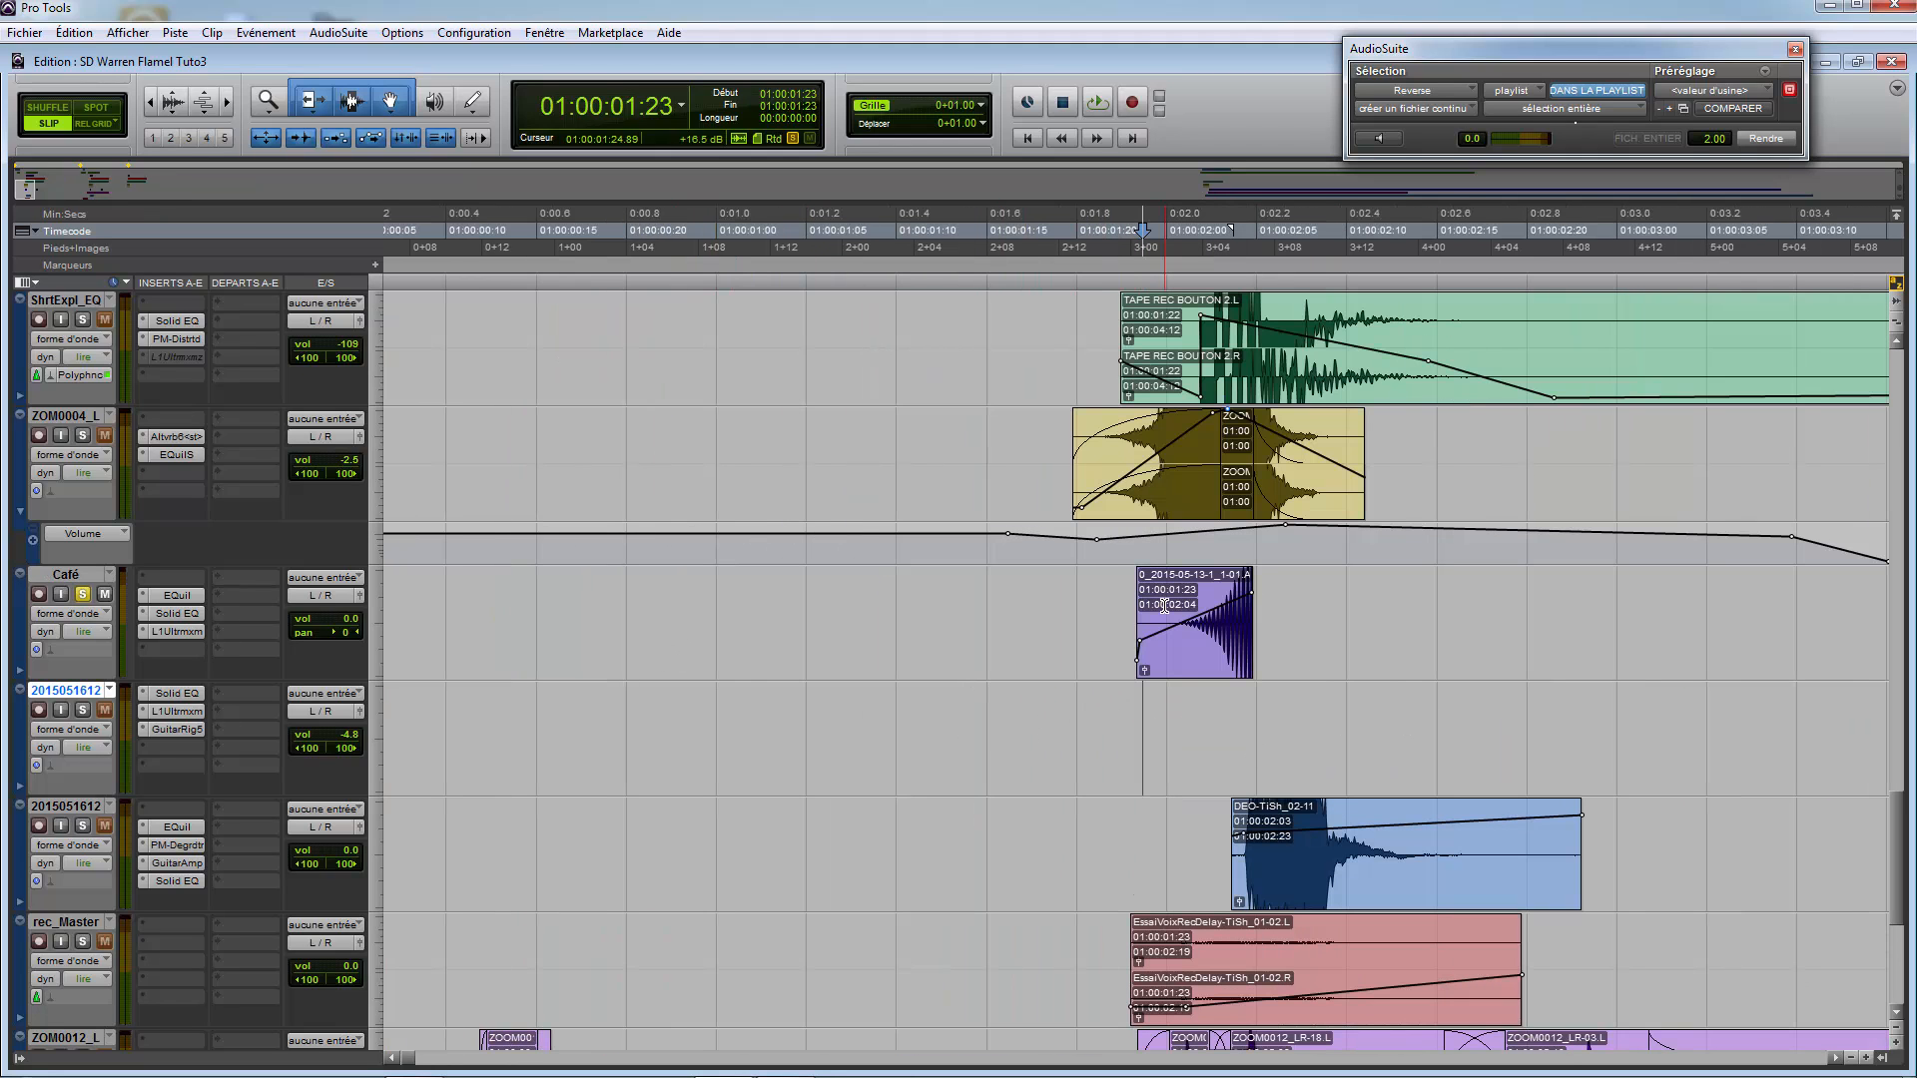
{"action": "key", "text": "r"}
{"action": "key", "text": "r"}
{"action": "key", "text": "r"}
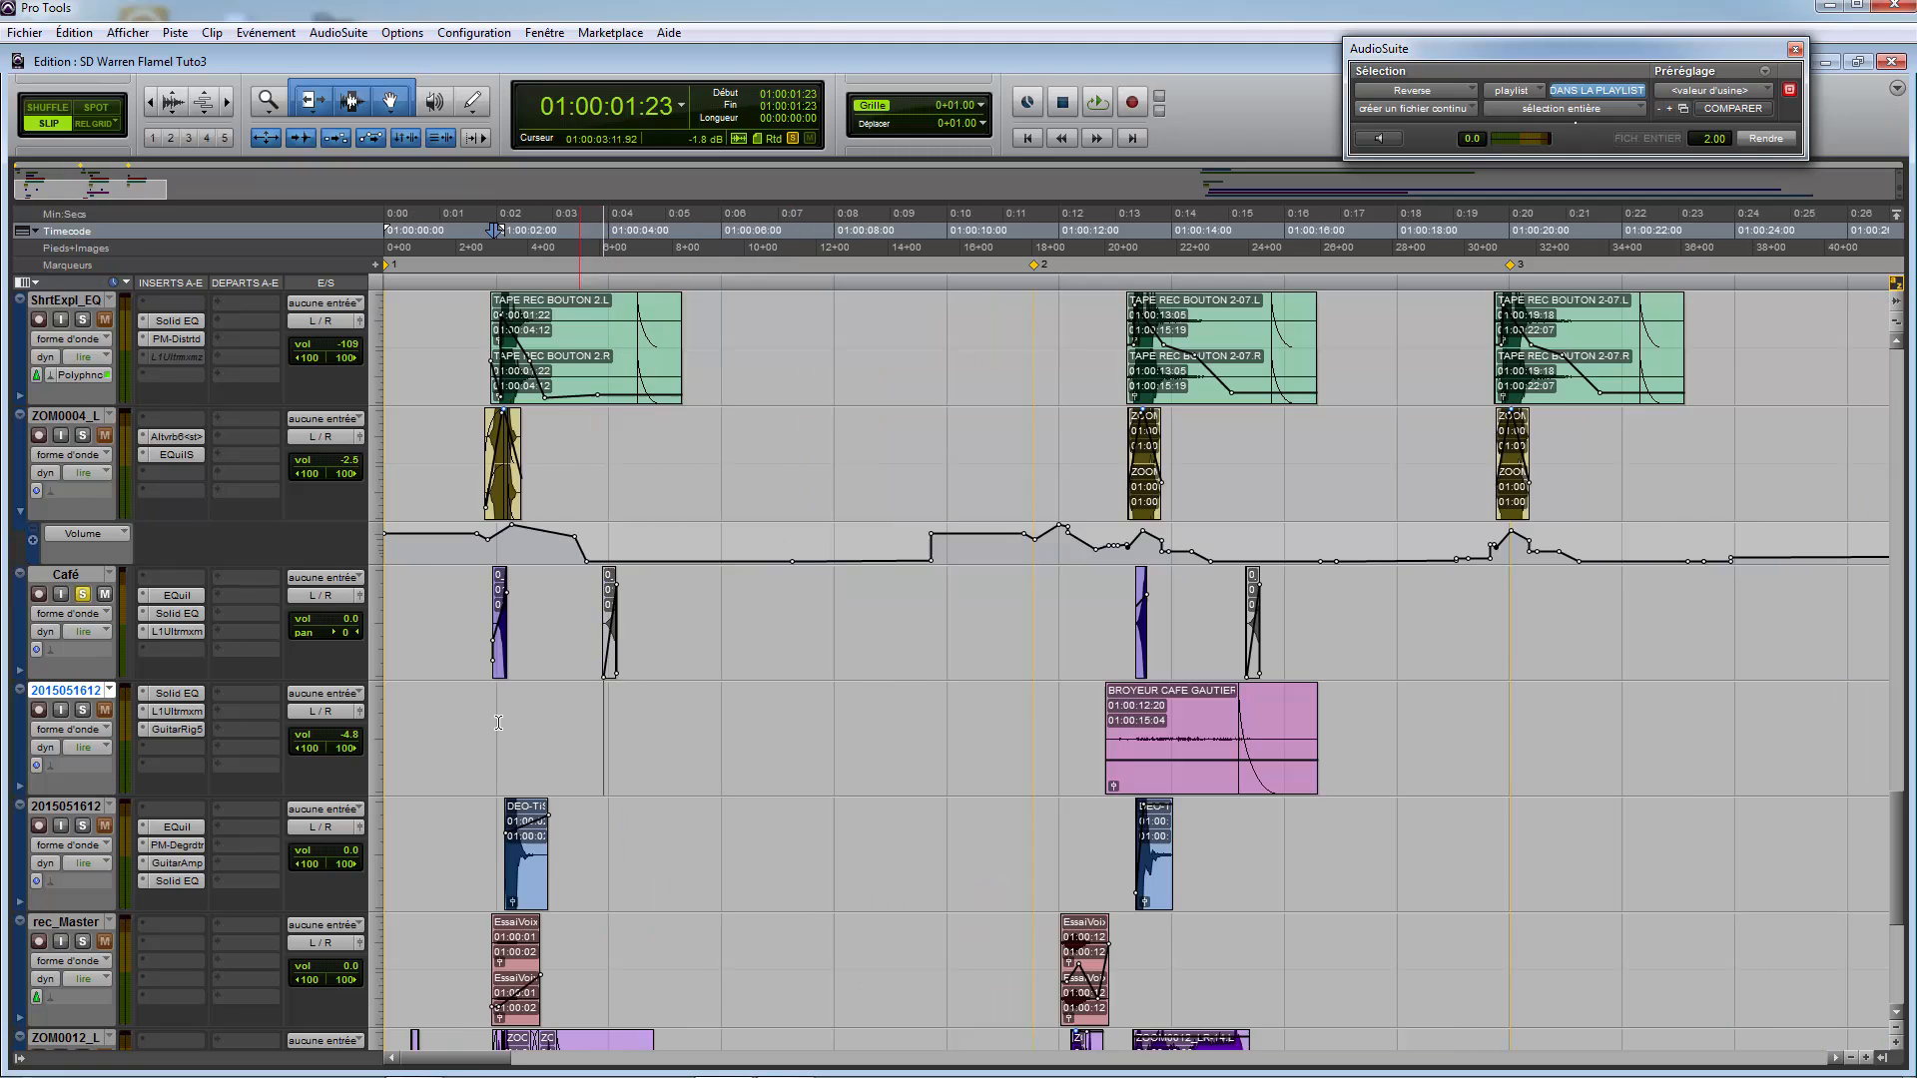
{"action": "scroll", "coordinate": [483, 734], "scroll_direction": "down", "scroll_amount": 1}
{"action": "left_click", "coordinate": [483, 734]}
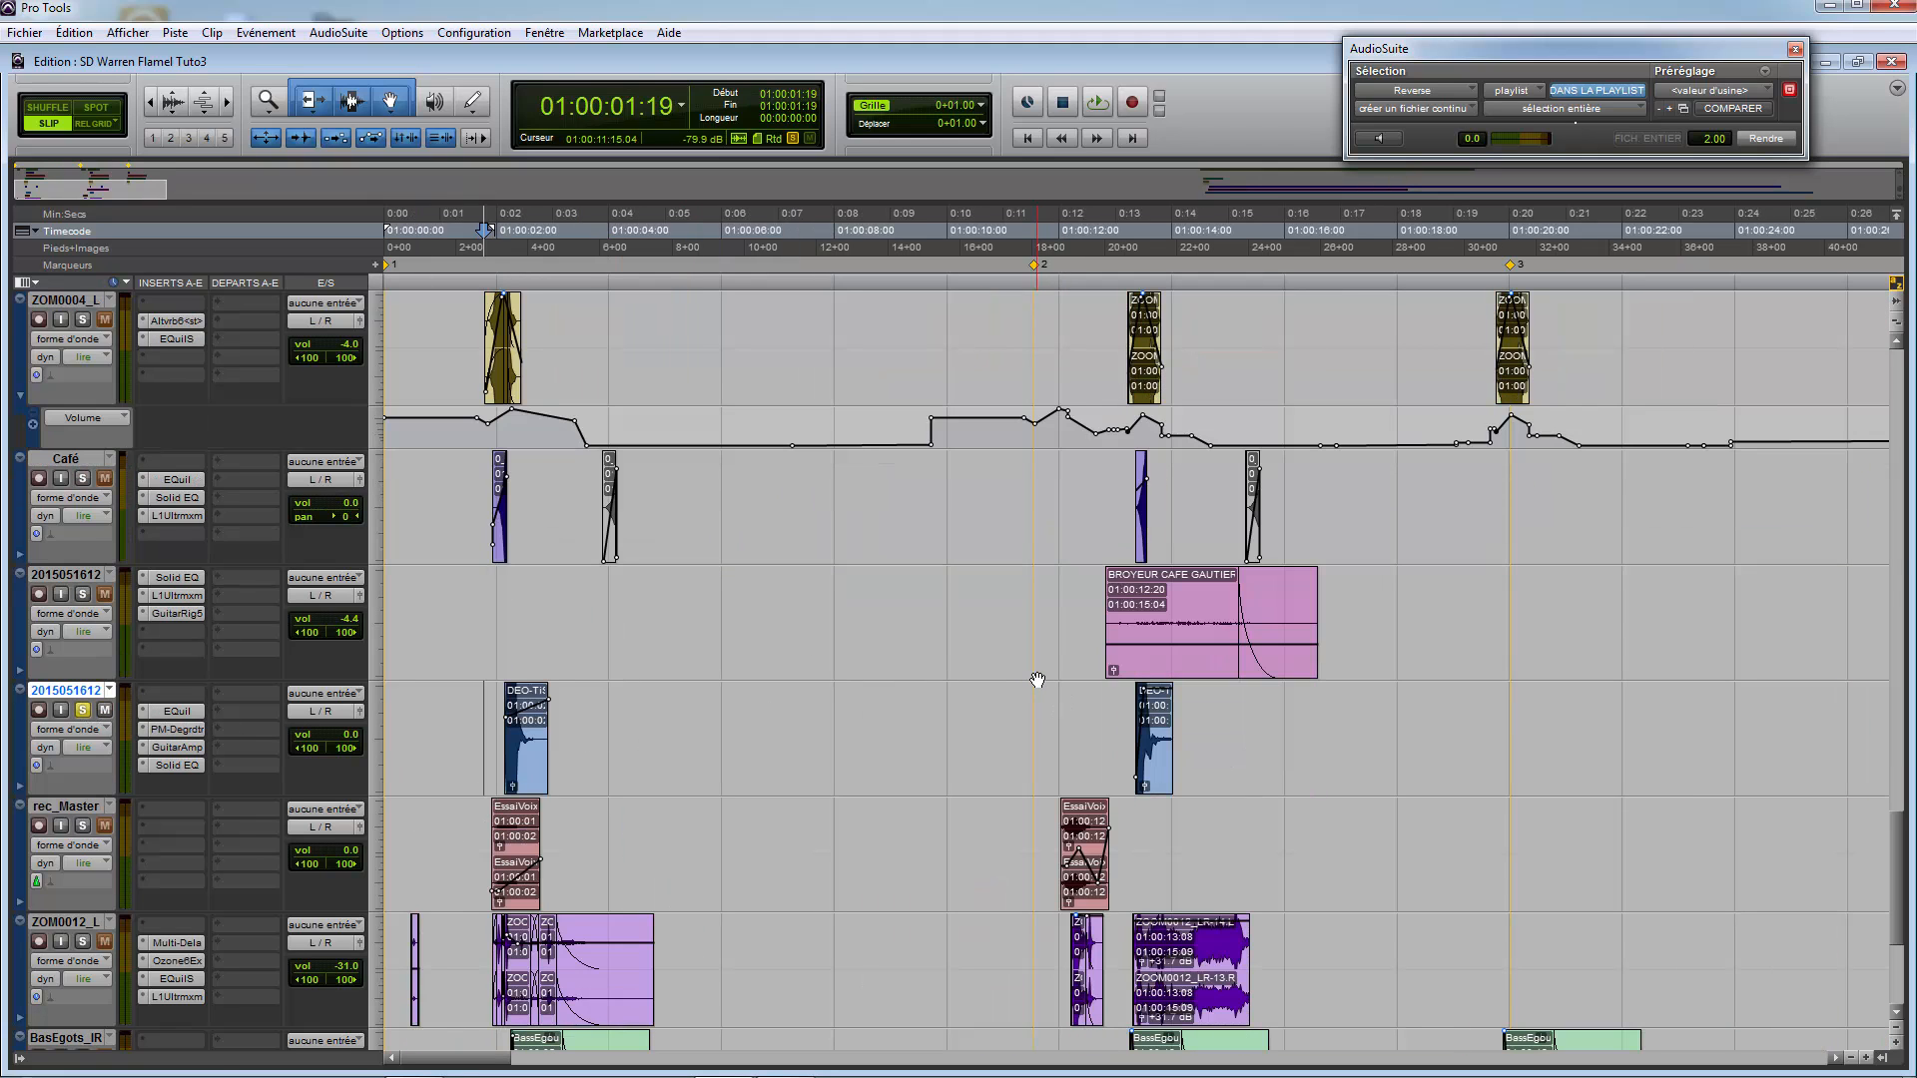
{"action": "key", "text": "space"}
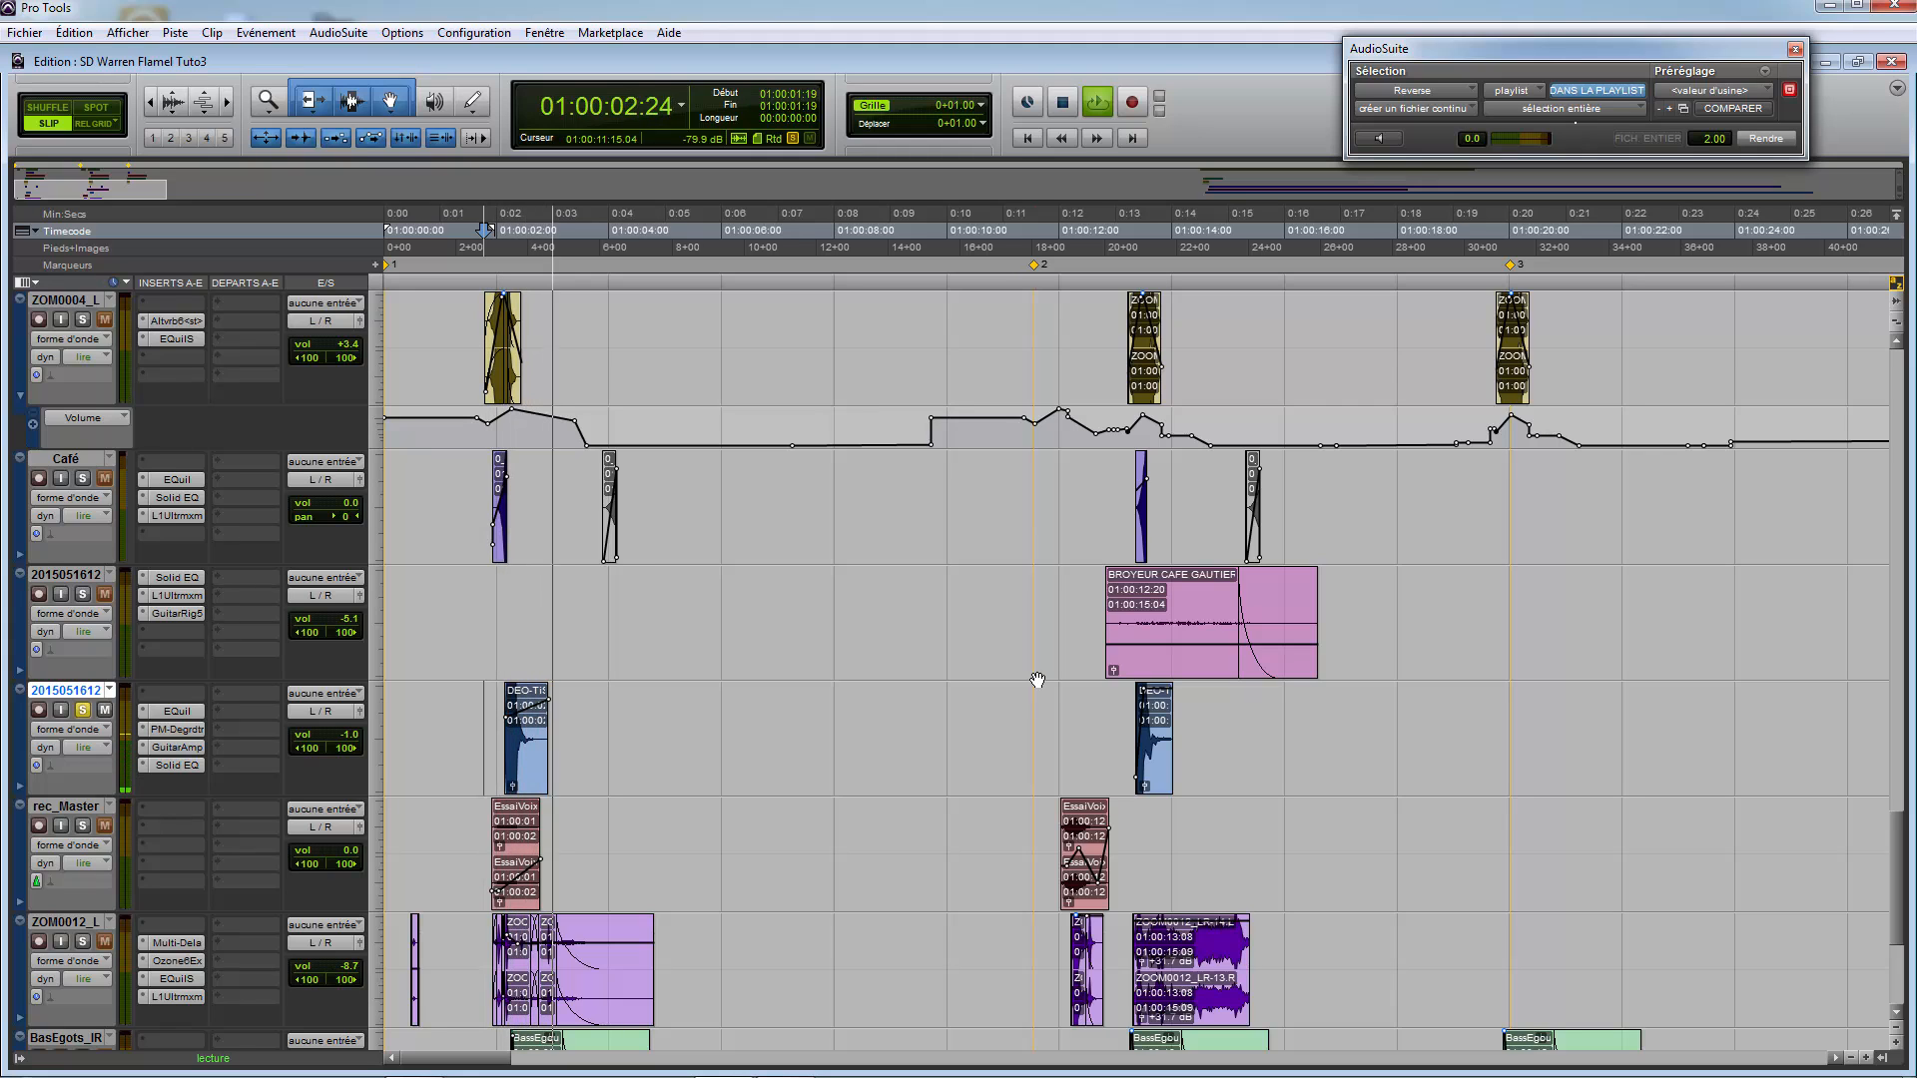
{"action": "key", "text": "space"}
Step: Play the DEO-TiSh_02-11 clip up close from 01:00:02:03
{"action": "left_click", "coordinate": [496, 734]}
{"action": "key", "text": "t"}
{"action": "key", "text": "t"}
{"action": "key", "text": "t"}
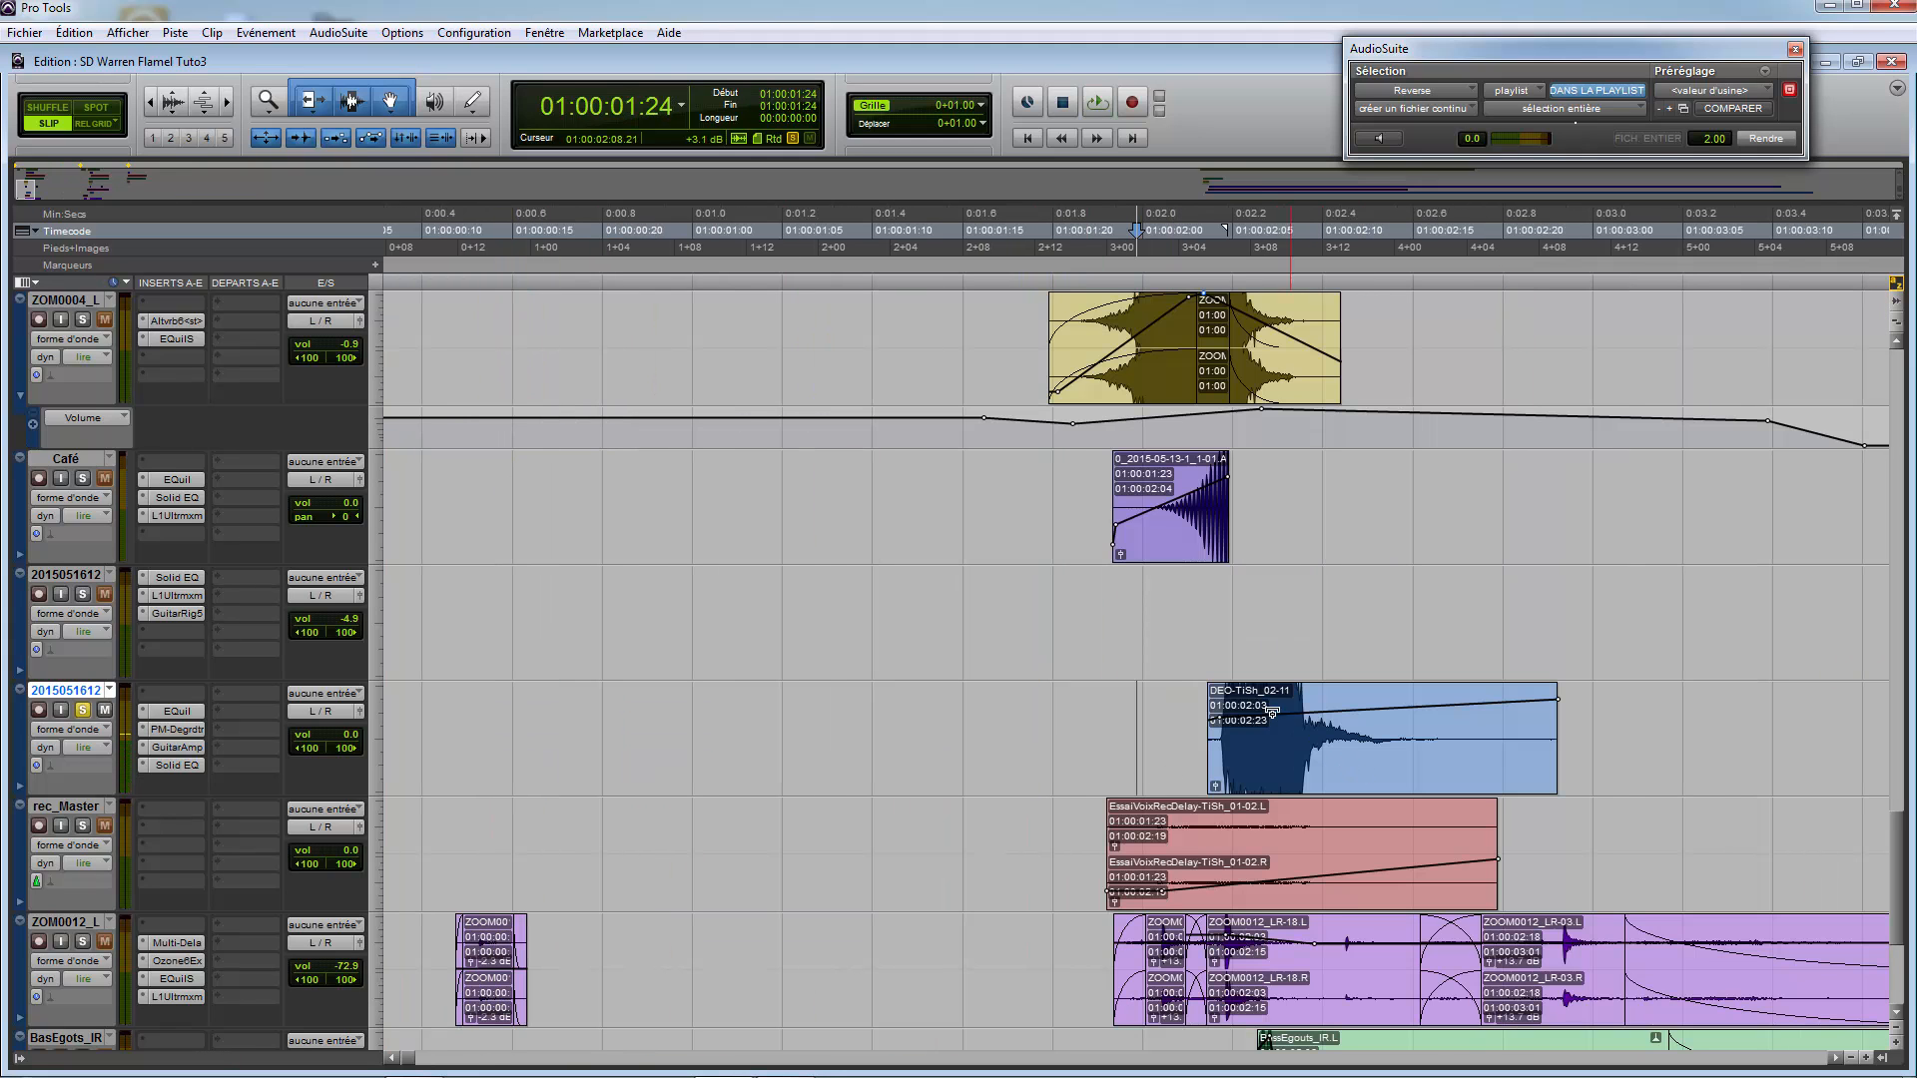
{"action": "left_click", "coordinate": [1200, 599]}
{"action": "key", "text": "space"}
{"action": "key", "text": "space"}
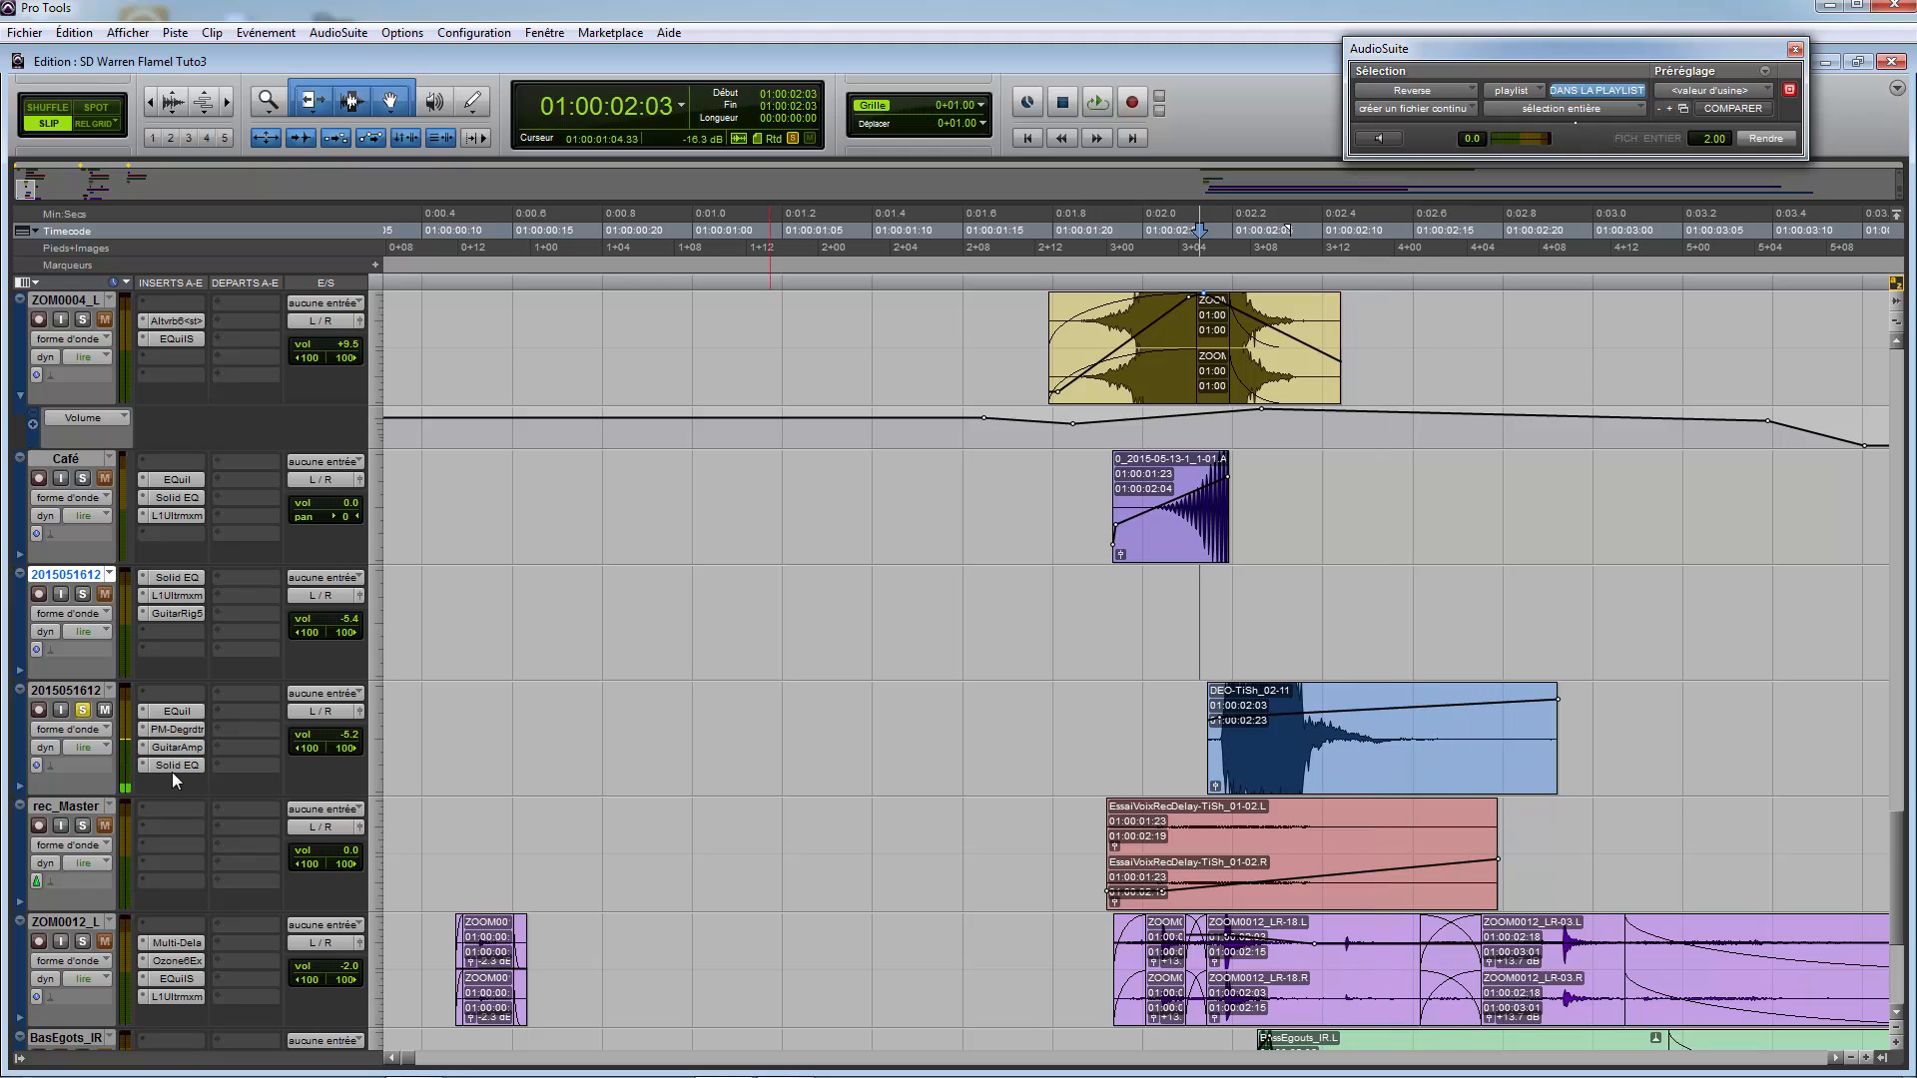
Step: Find the raw DEO source clip at 01:03:29:02 on the soloed track and unmute it
{"action": "key", "text": "r"}
{"action": "key", "text": "r"}
{"action": "key", "text": "r"}
{"action": "key", "text": "r"}
{"action": "key", "text": "r"}
{"action": "key", "text": "r"}
{"action": "key", "text": "r"}
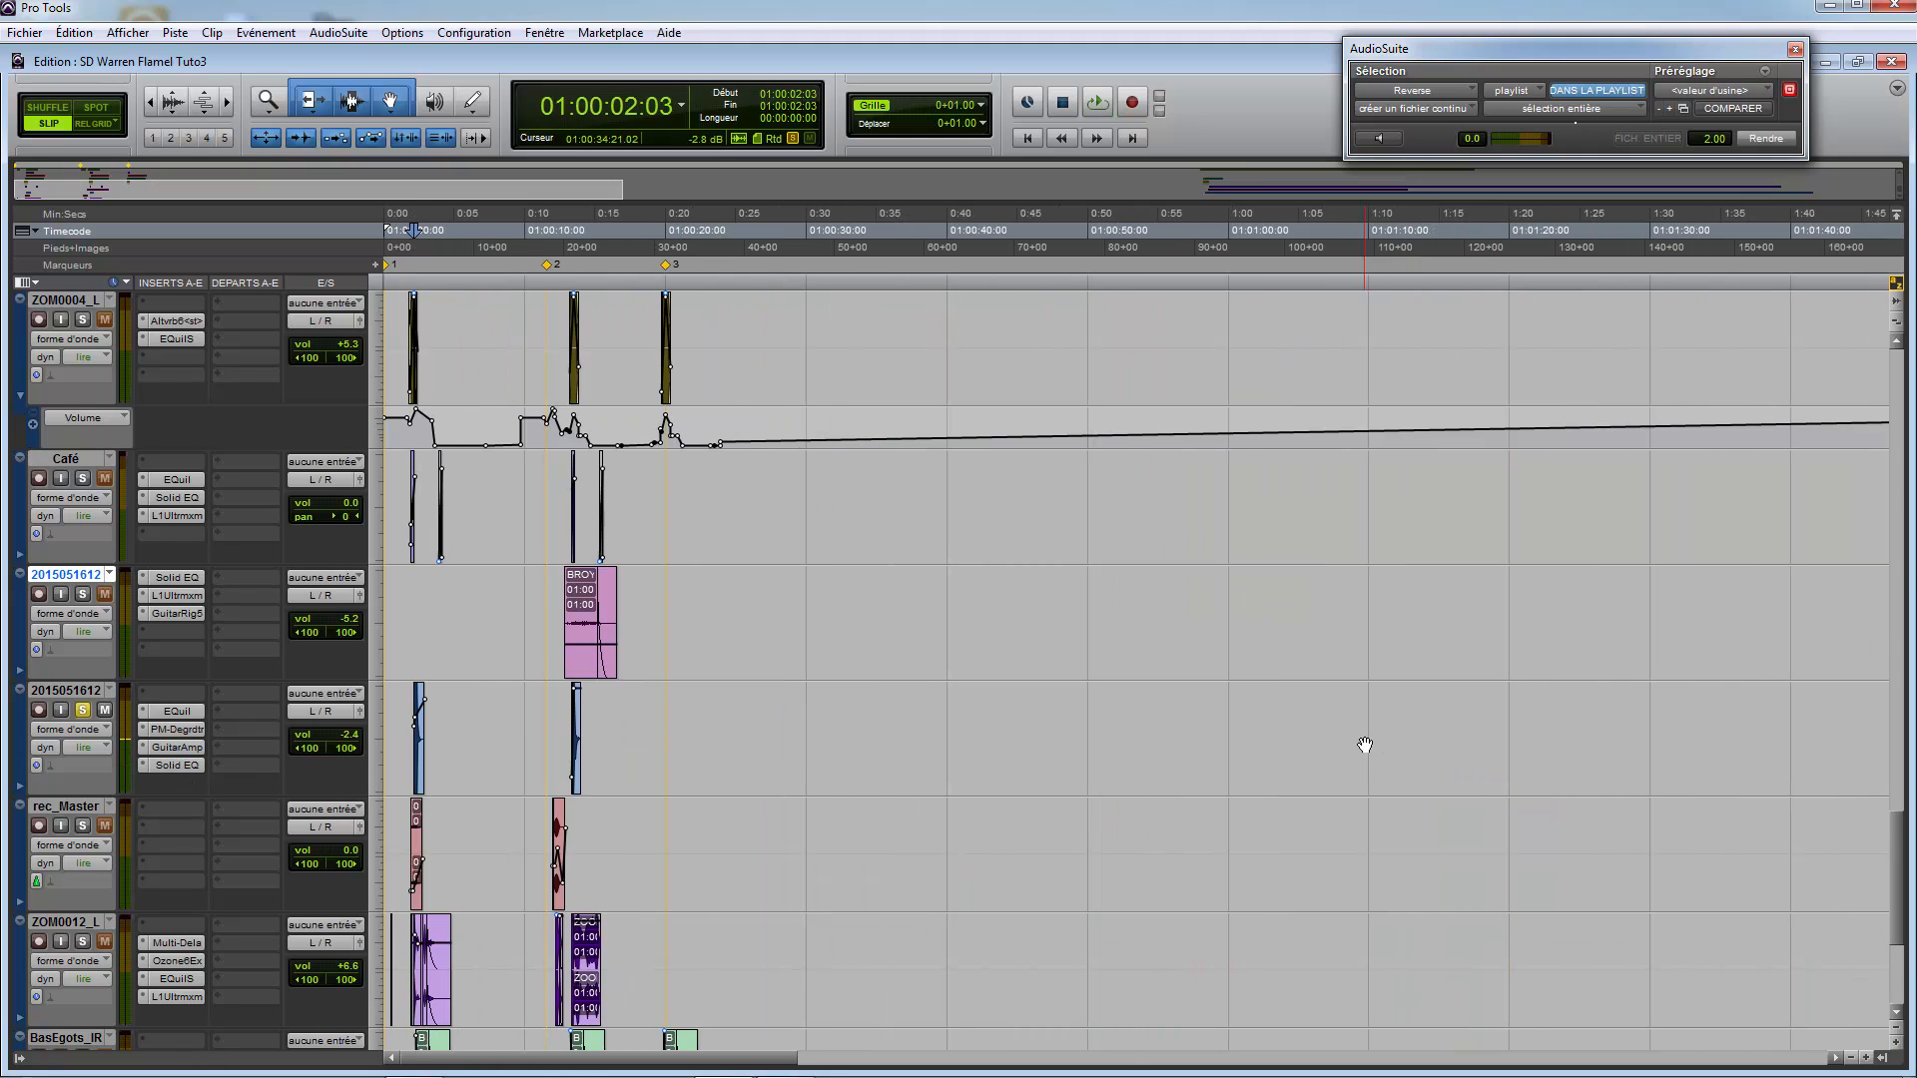
{"action": "right_click", "coordinate": [1319, 750]}
{"action": "left_click", "coordinate": [1391, 631]}
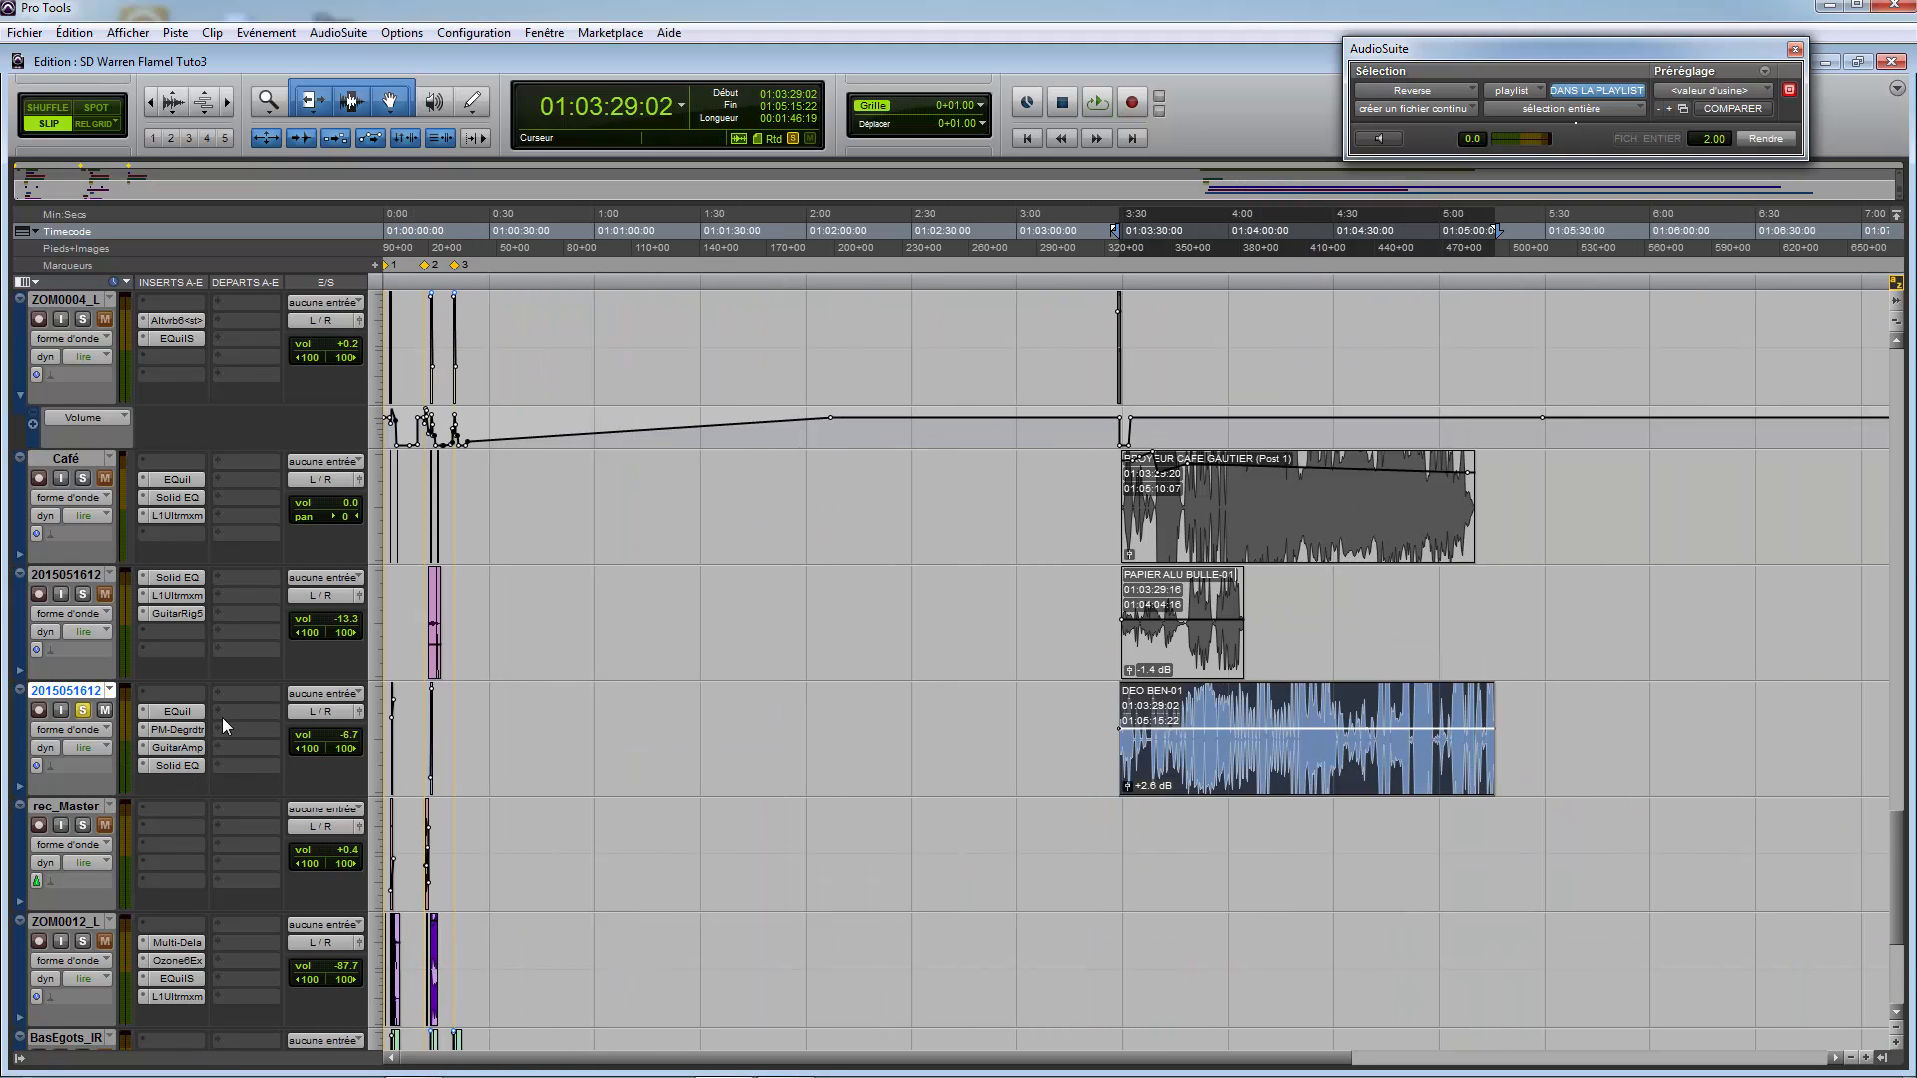
Step: Deactivate all four inserts on the soloed DEO track, from Solid EQ up to EQuil
{"action": "right_click", "coordinate": [164, 763]}
{"action": "left_click", "coordinate": [212, 787]}
{"action": "right_click", "coordinate": [187, 747]}
{"action": "left_click", "coordinate": [210, 769]}
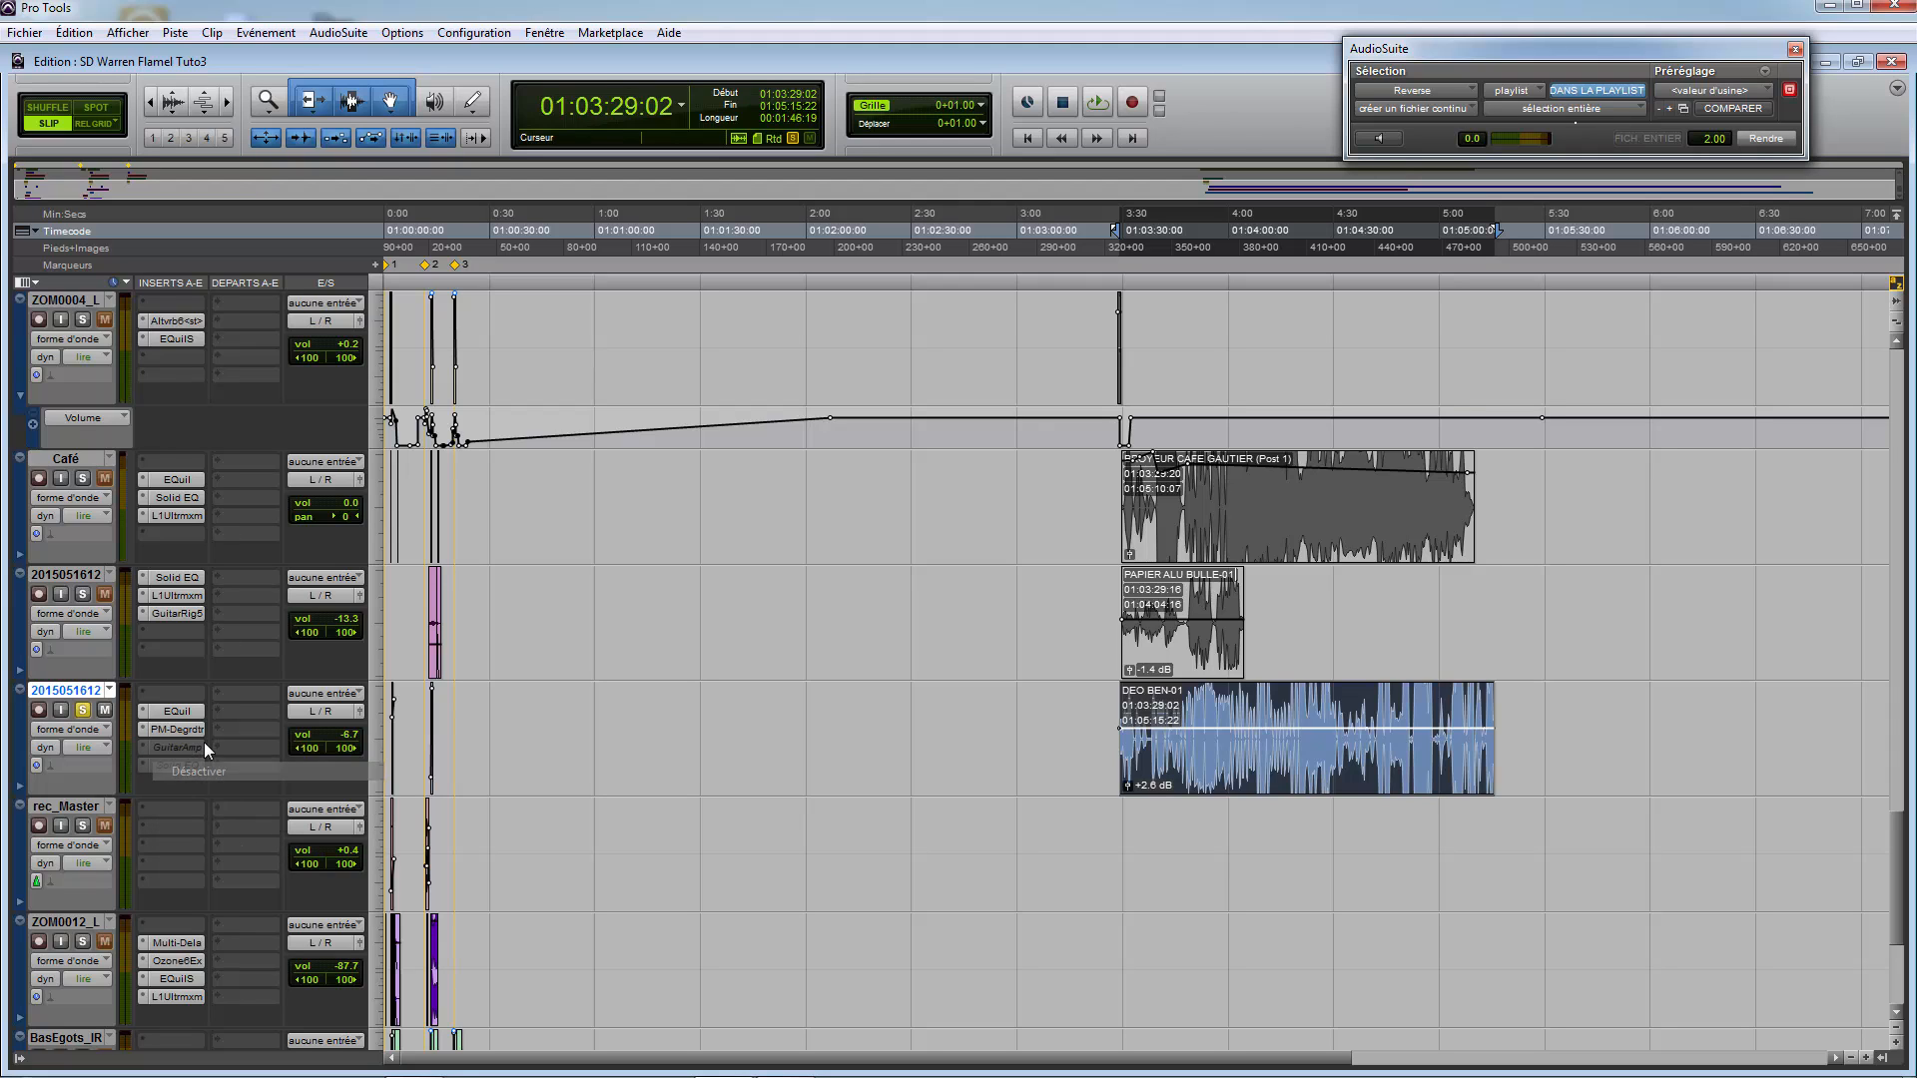
{"action": "right_click", "coordinate": [192, 731]}
{"action": "left_click", "coordinate": [209, 753]}
{"action": "right_click", "coordinate": [192, 713]}
{"action": "left_click", "coordinate": [202, 736]}
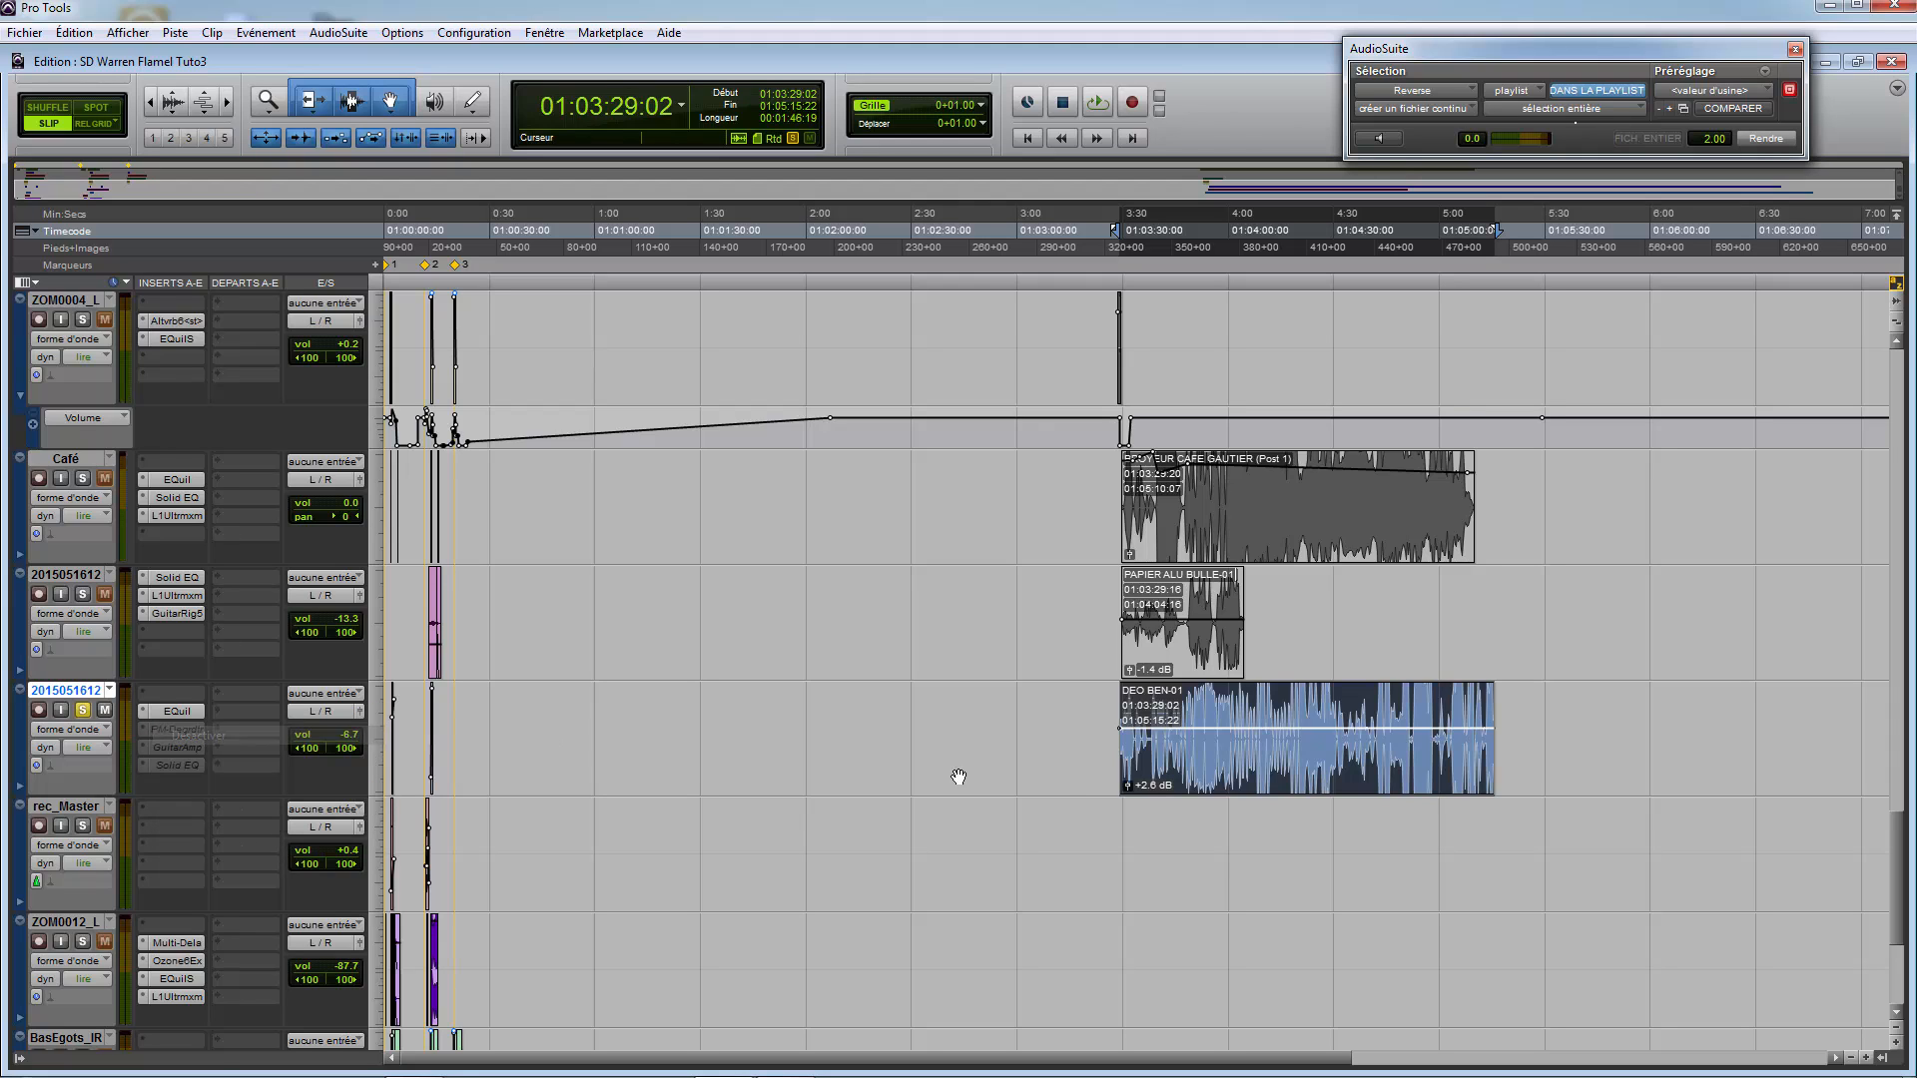
Step: Play the raw DEO source clip without effects from 01:03:29:02
{"action": "key", "text": "space"}
{"action": "left_click", "coordinate": [1188, 832]}
{"action": "key", "text": "t"}
{"action": "key", "text": "t"}
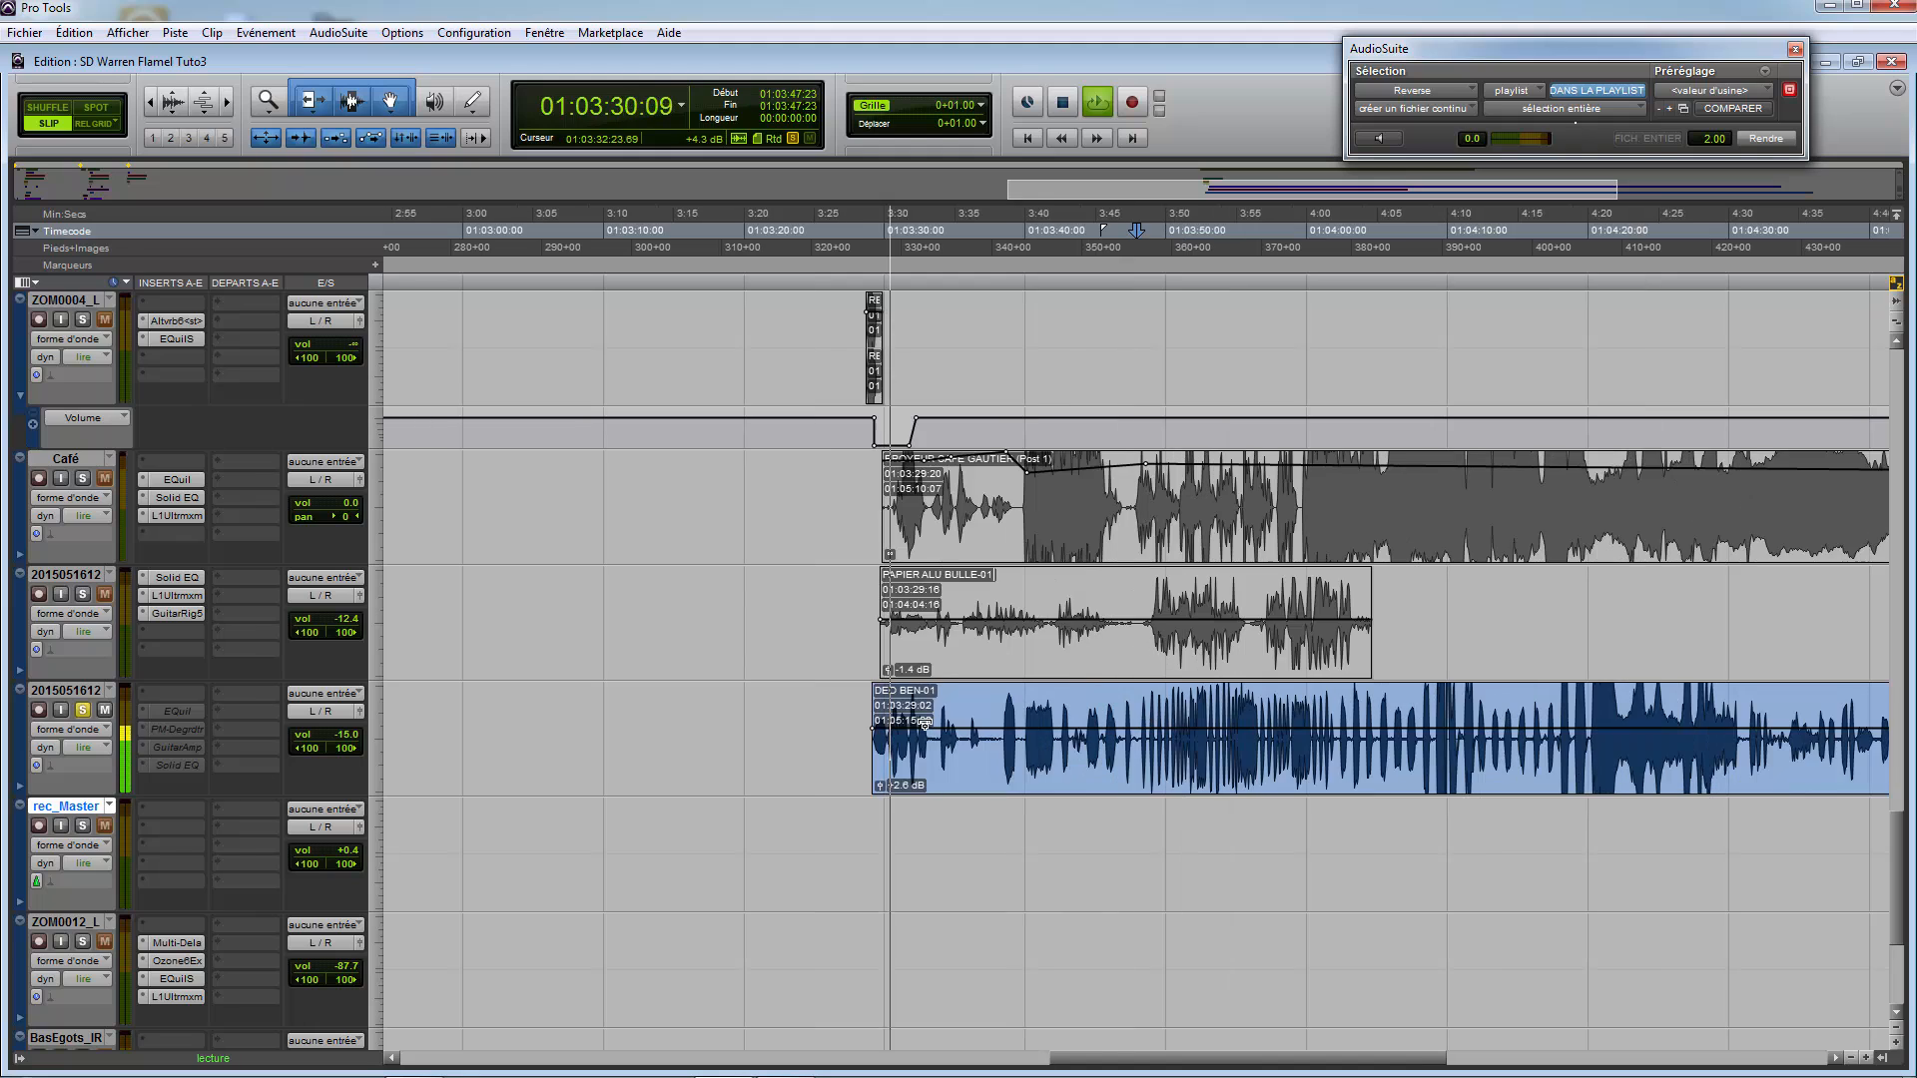
Step: Raise the raw DEO clip's gain to +3.4 dB during playback and listen on before stopping
{"action": "left_click_drag", "start_coordinate": [1023, 737], "coordinate": [1024, 731]}
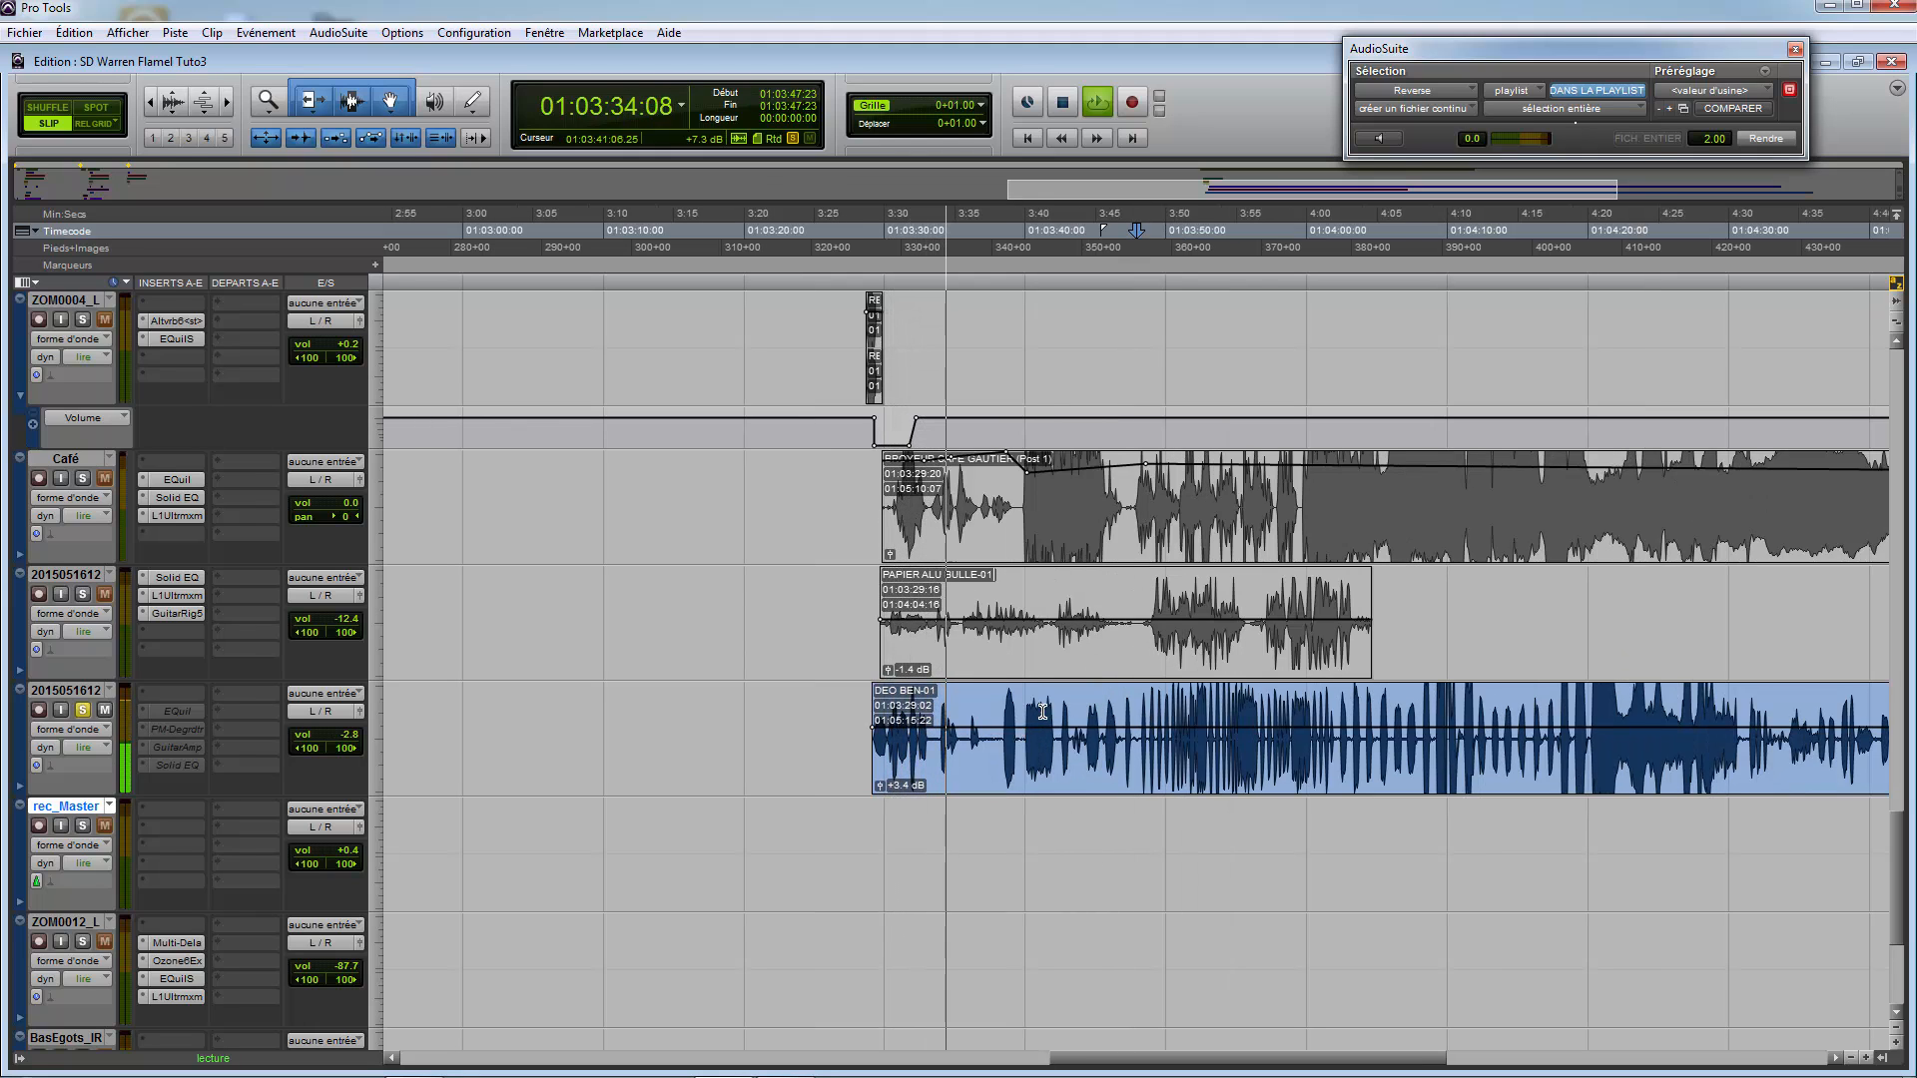
{"action": "left_click", "coordinate": [995, 691]}
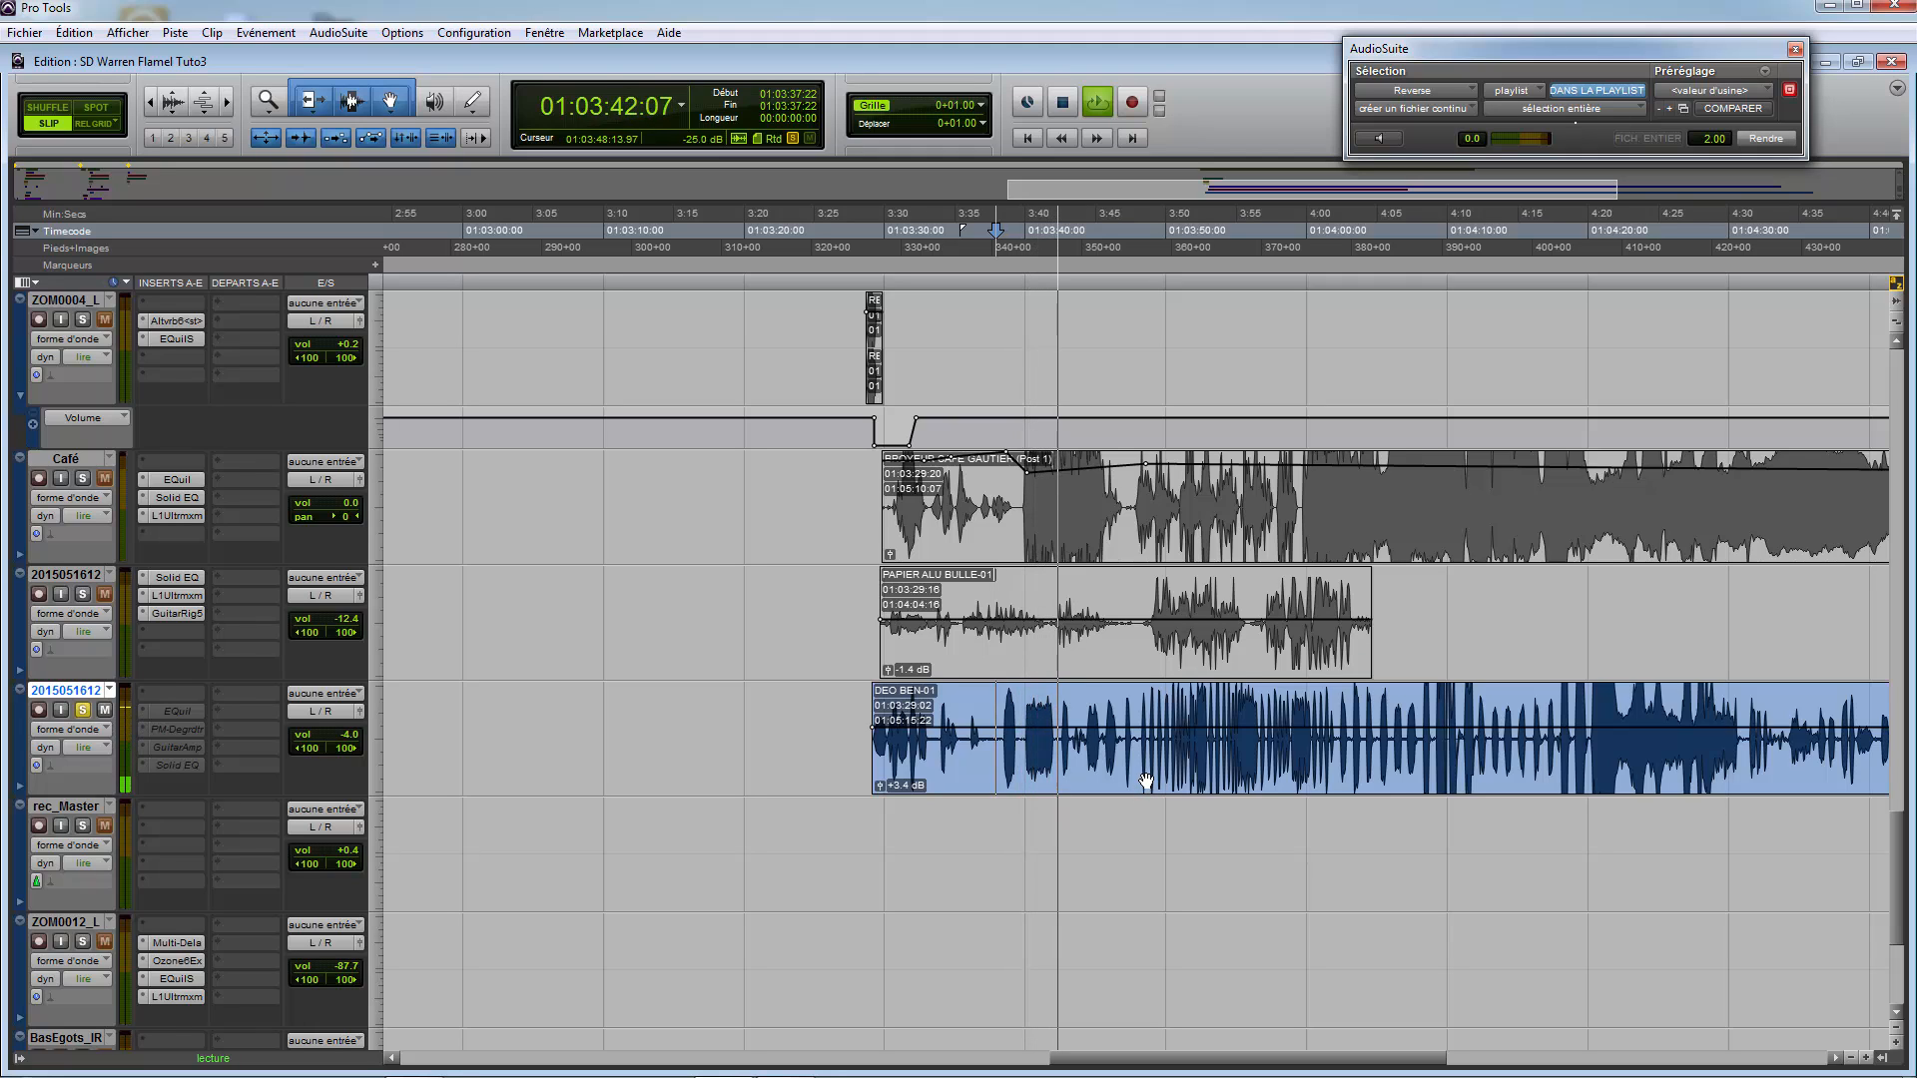
{"action": "key", "text": "space"}
Step: Mute the raw DEO source clip again and place the edit cursor before it at 01:03:25:00
{"action": "right_click", "coordinate": [1166, 759]}
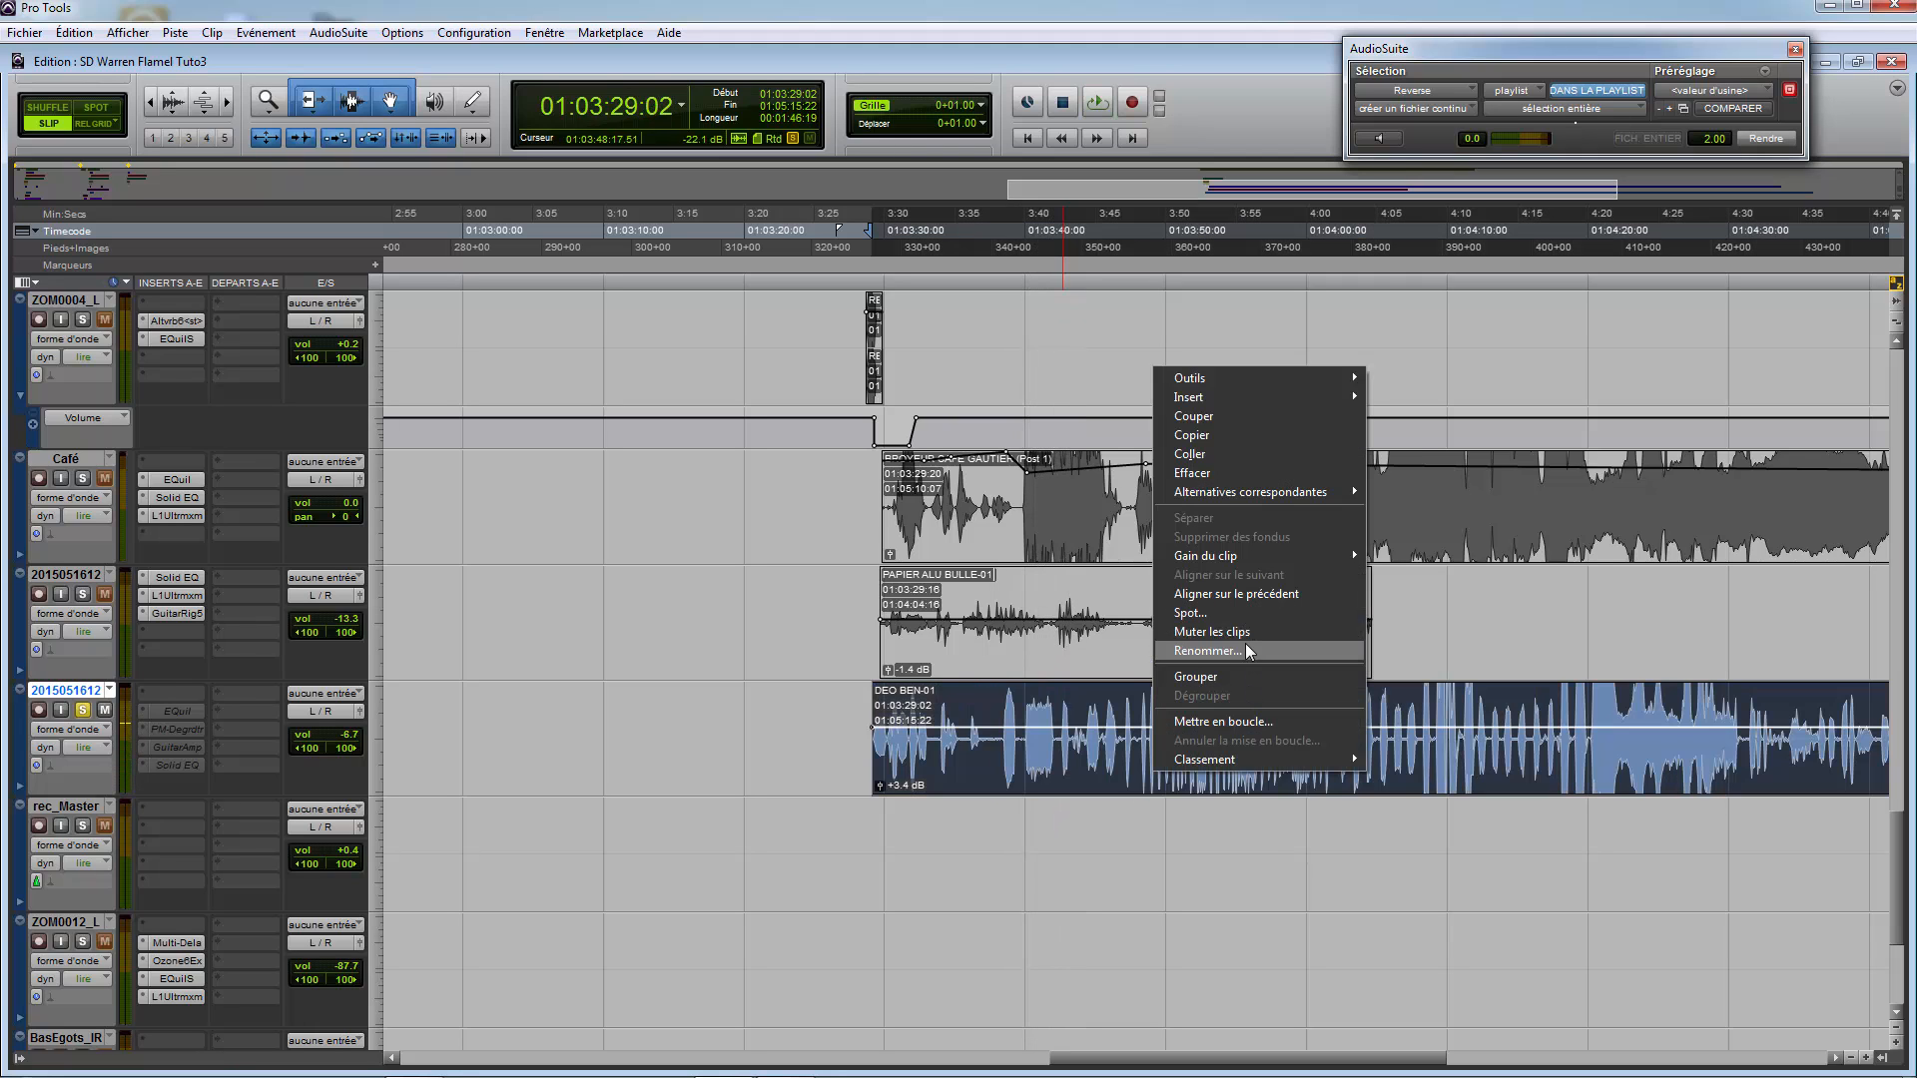
{"action": "left_click", "coordinate": [1256, 635]}
{"action": "left_click", "coordinate": [816, 749]}
Step: Return to the first spell and place the edit cursor before the first DEO-TiSh clip at 01:00:01:00
{"action": "key", "text": "r"}
{"action": "key", "text": "r"}
{"action": "key", "text": "r"}
{"action": "key", "text": "r"}
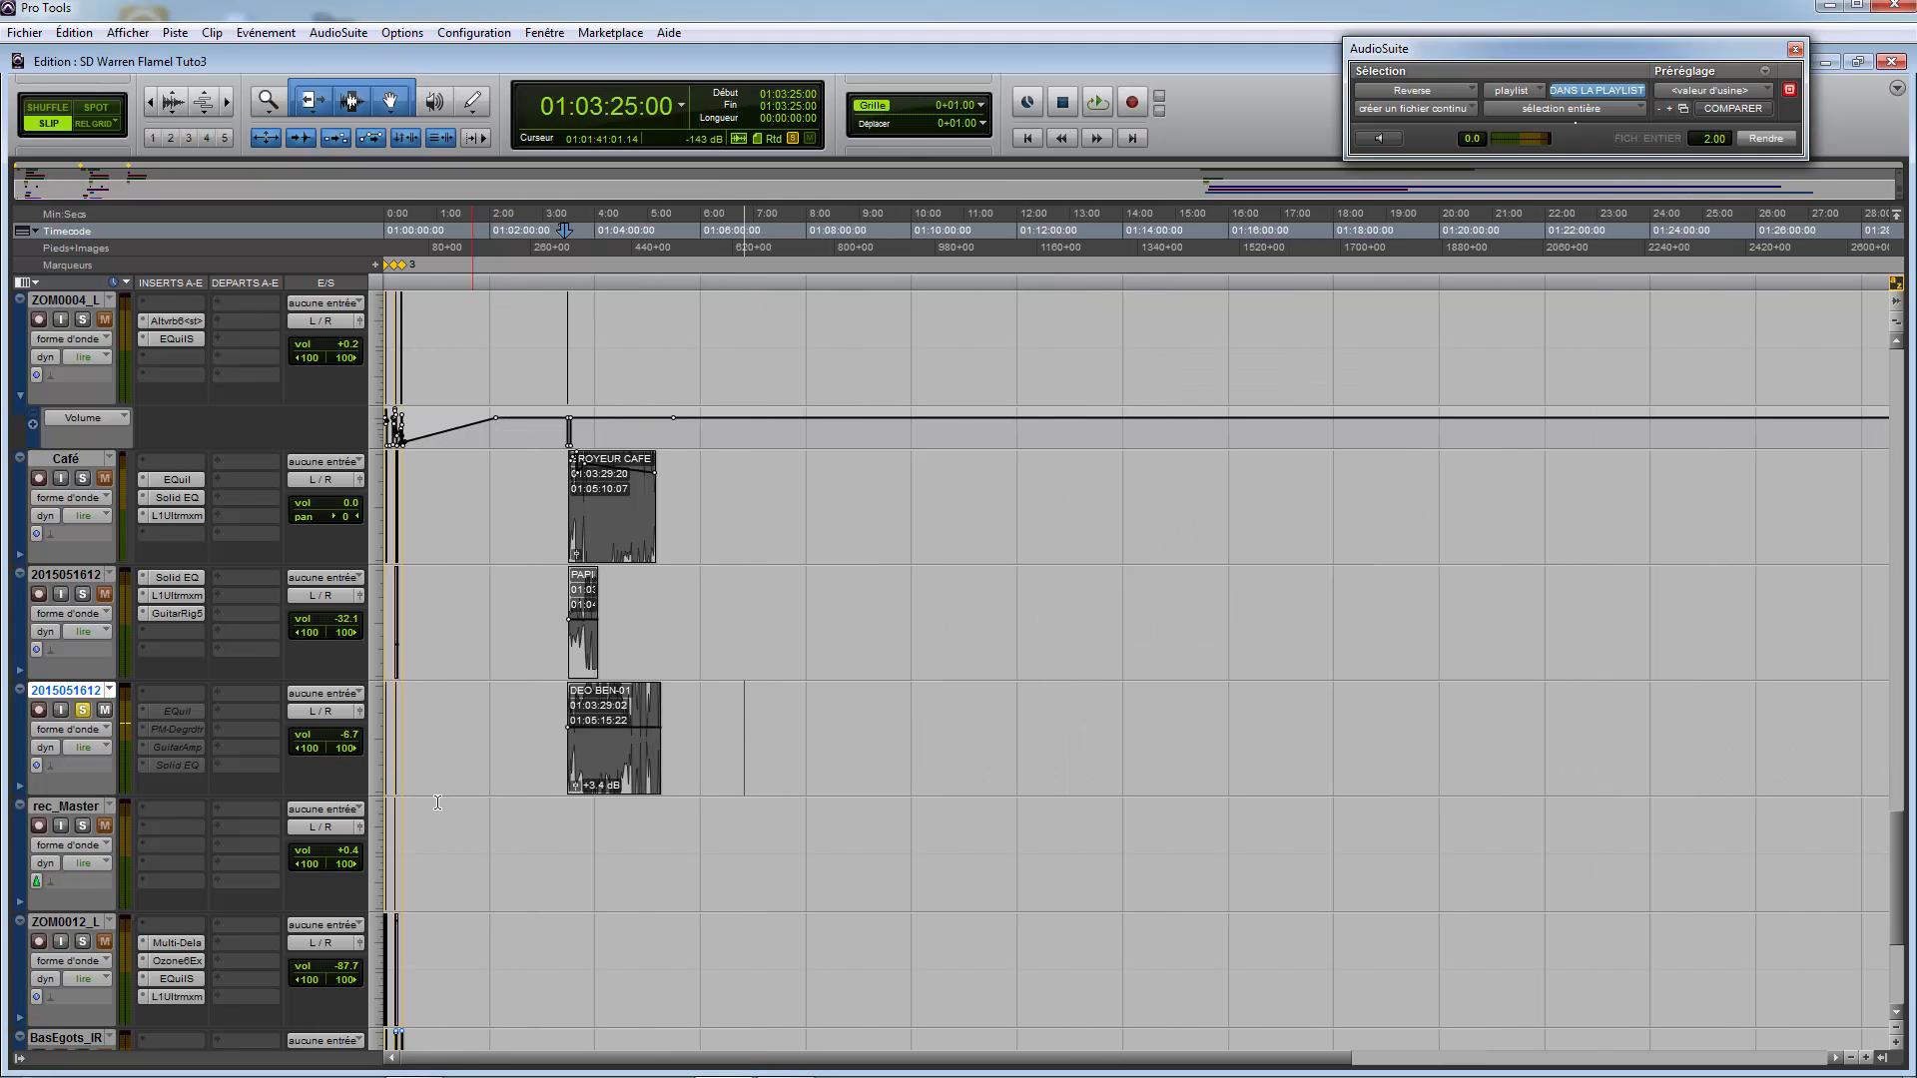
{"action": "left_click", "coordinate": [390, 805]}
{"action": "key", "text": "t"}
{"action": "key", "text": "t"}
{"action": "key", "text": "t"}
{"action": "key", "text": "t"}
{"action": "key", "text": "t"}
{"action": "key", "text": "t"}
{"action": "left_click", "coordinate": [441, 739]}
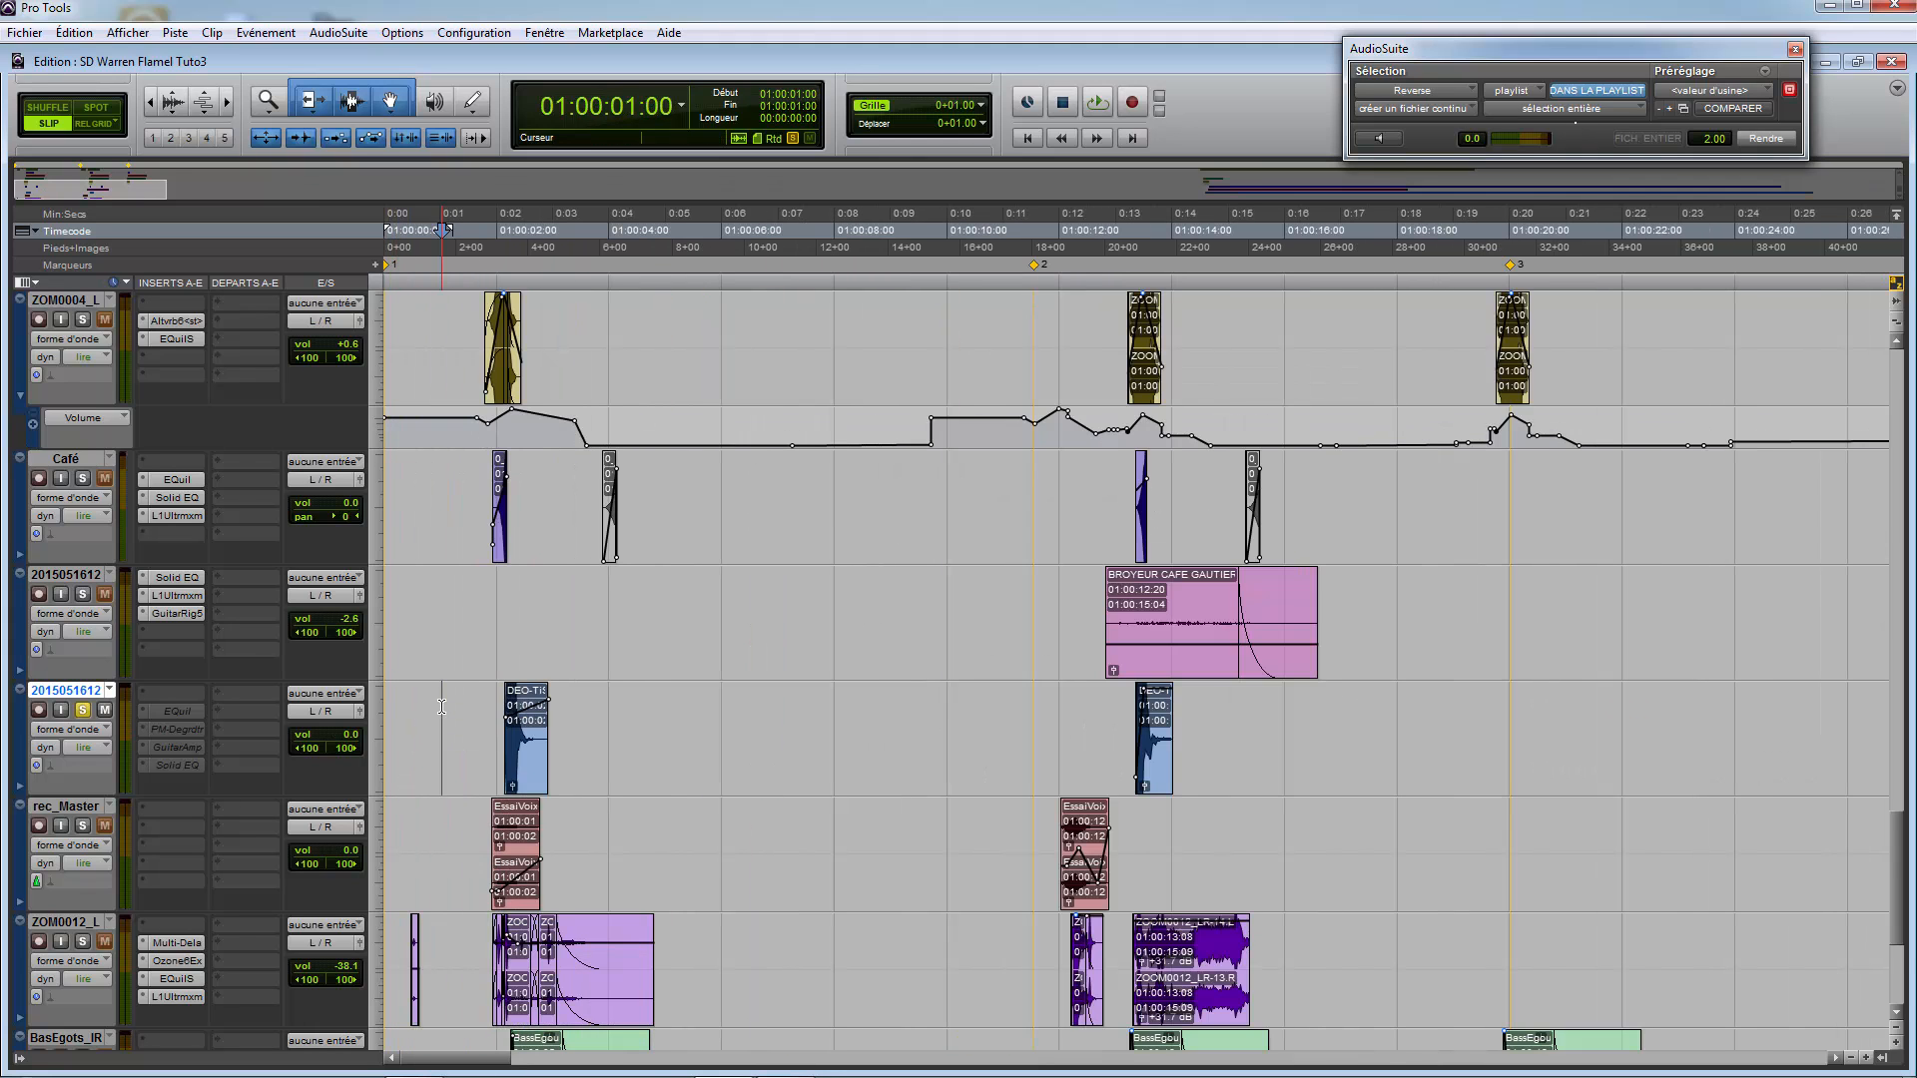
{"action": "key", "text": "t"}
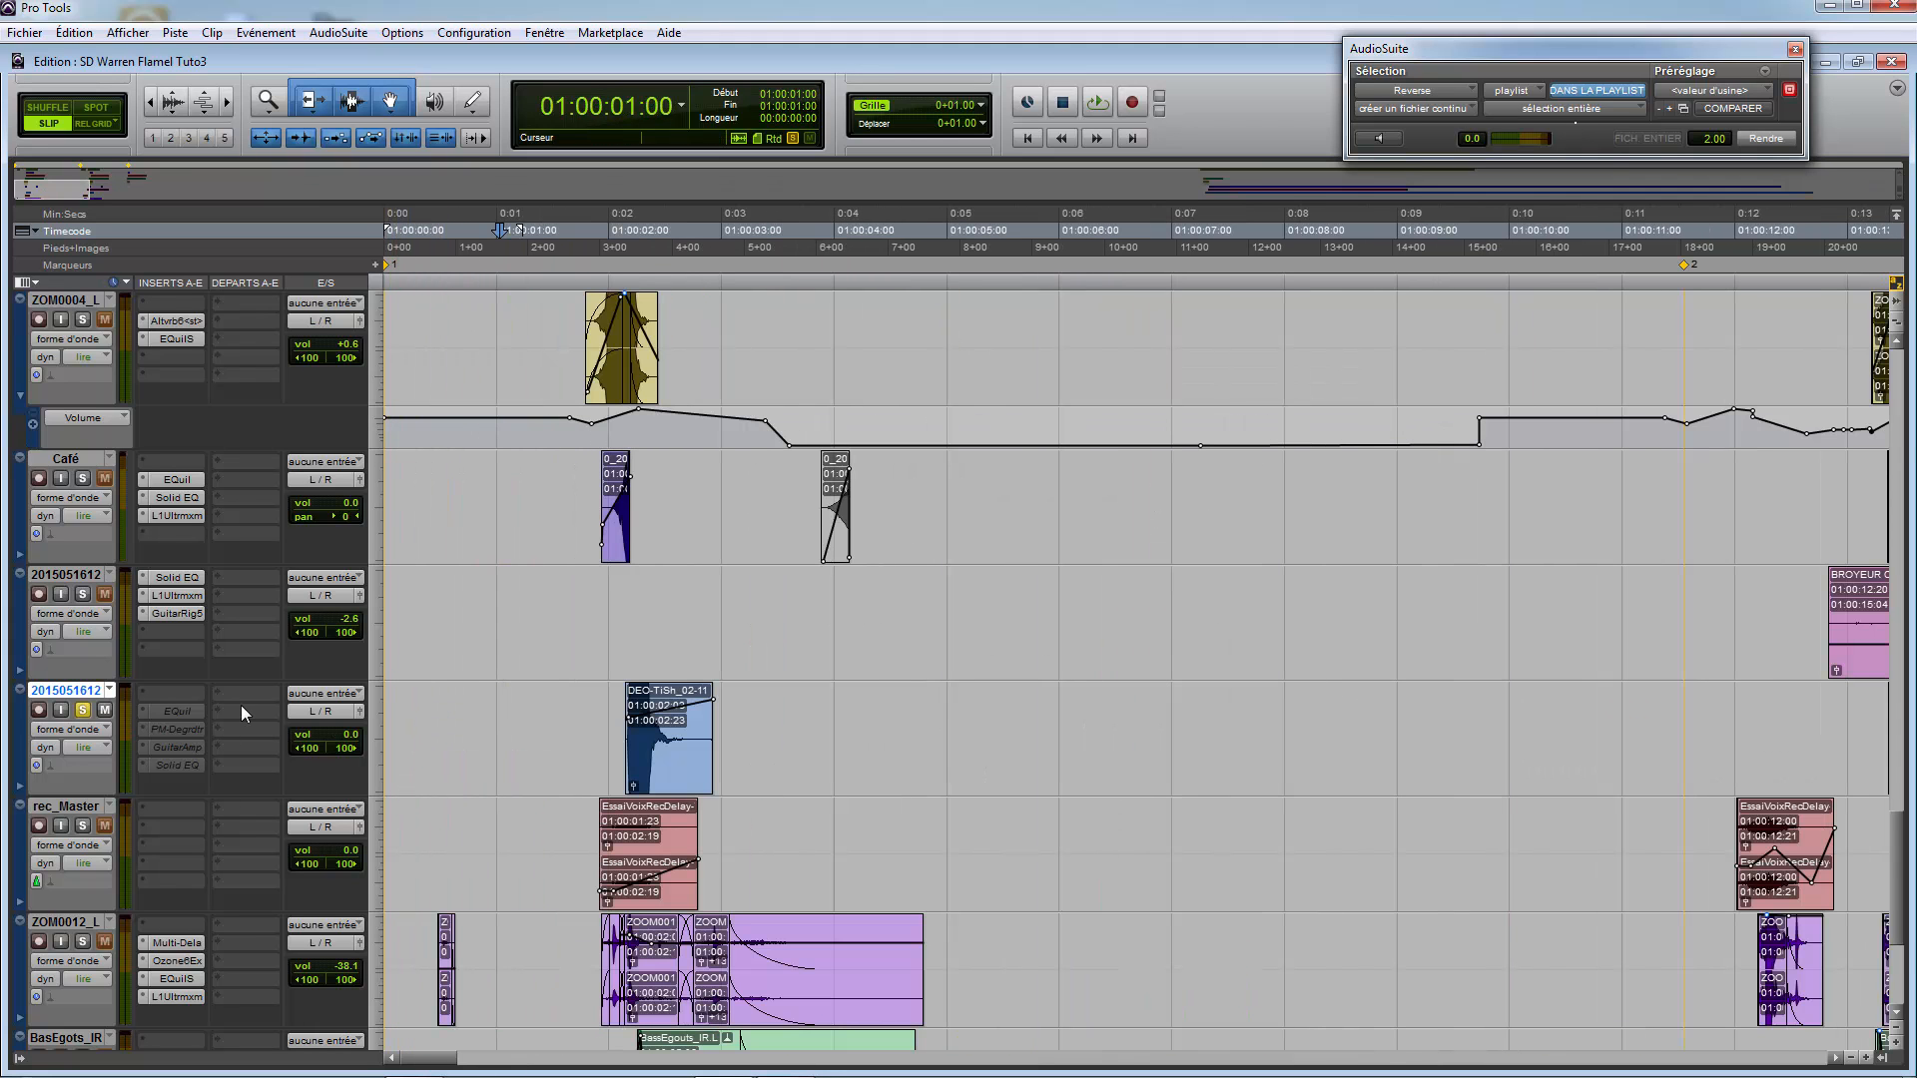
Step: Reactivate the EQuil, PM-Degradiator and GuitarAmp inserts on the DEO-TiSh clip's track
{"action": "right_click", "coordinate": [183, 717]}
{"action": "left_click", "coordinate": [188, 730]}
{"action": "right_click", "coordinate": [189, 728]}
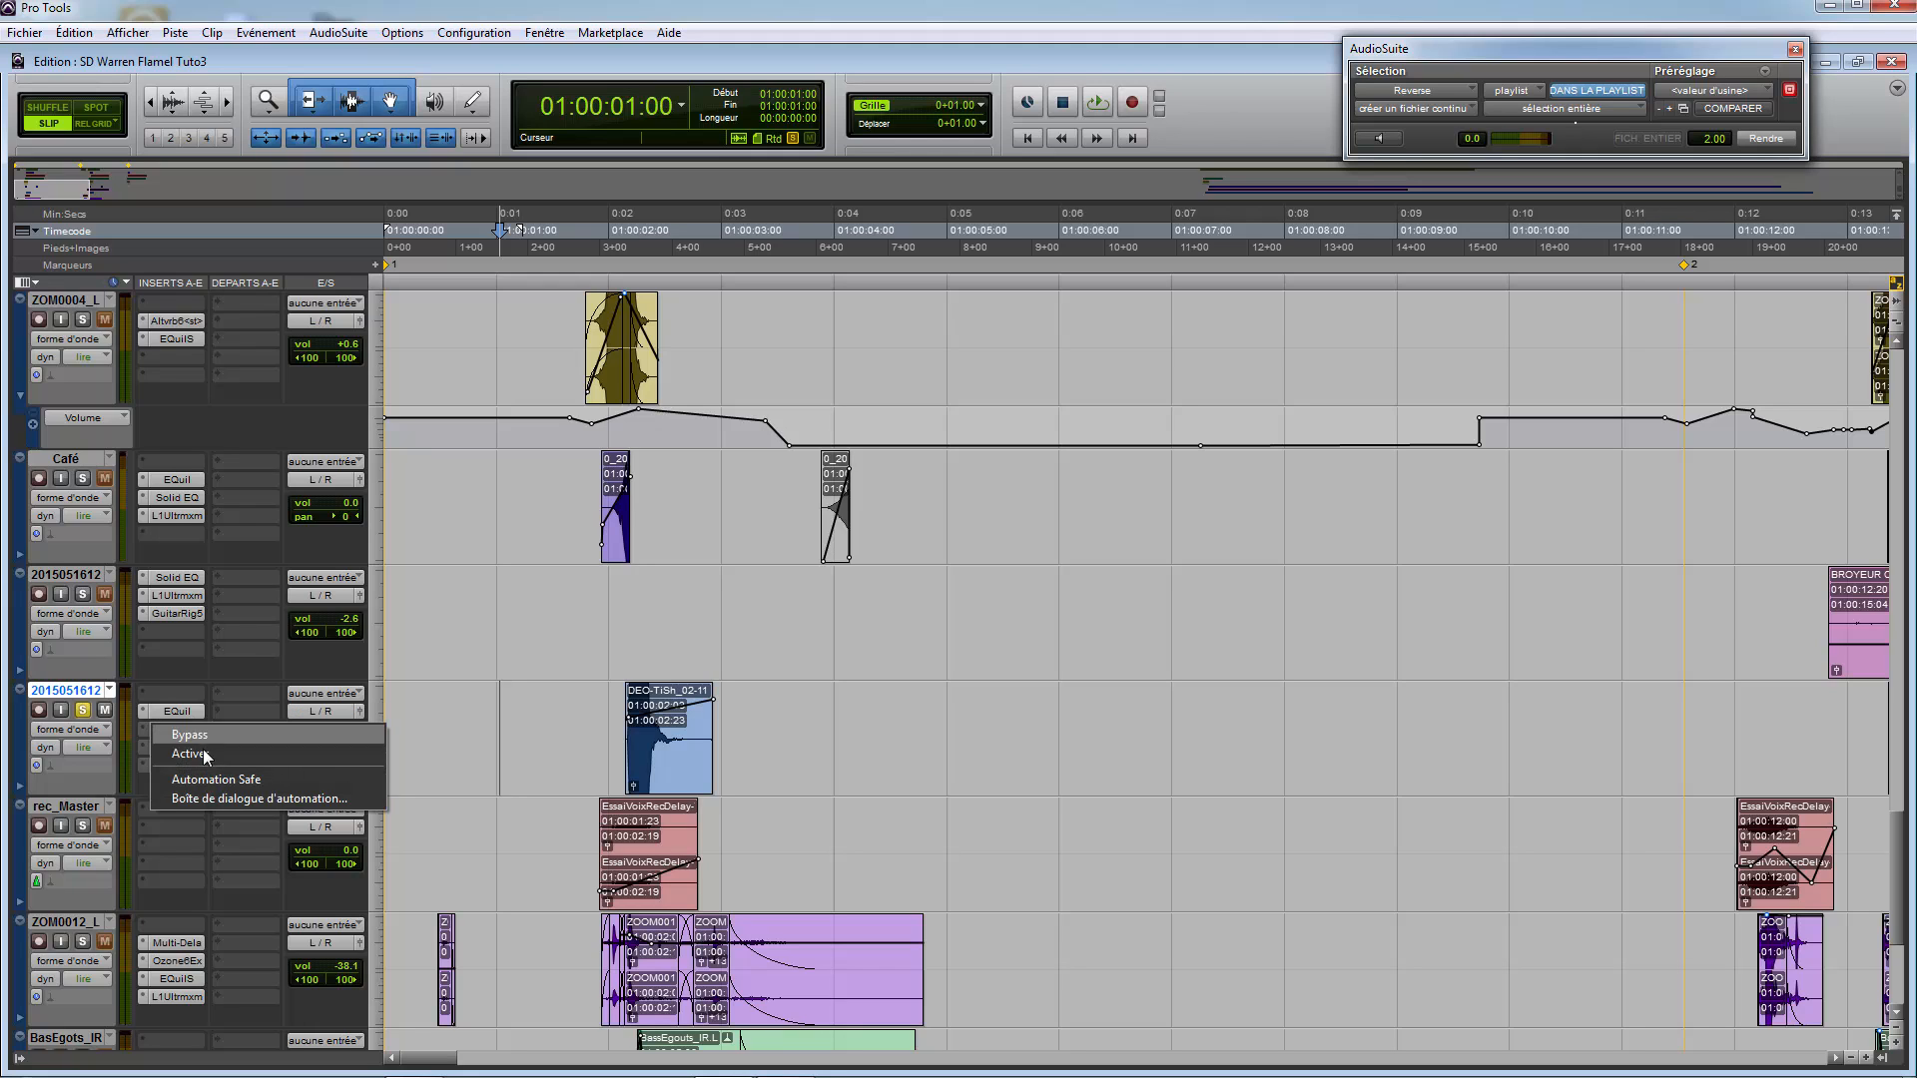
{"action": "left_click", "coordinate": [199, 753]}
{"action": "left_click", "coordinate": [194, 732]}
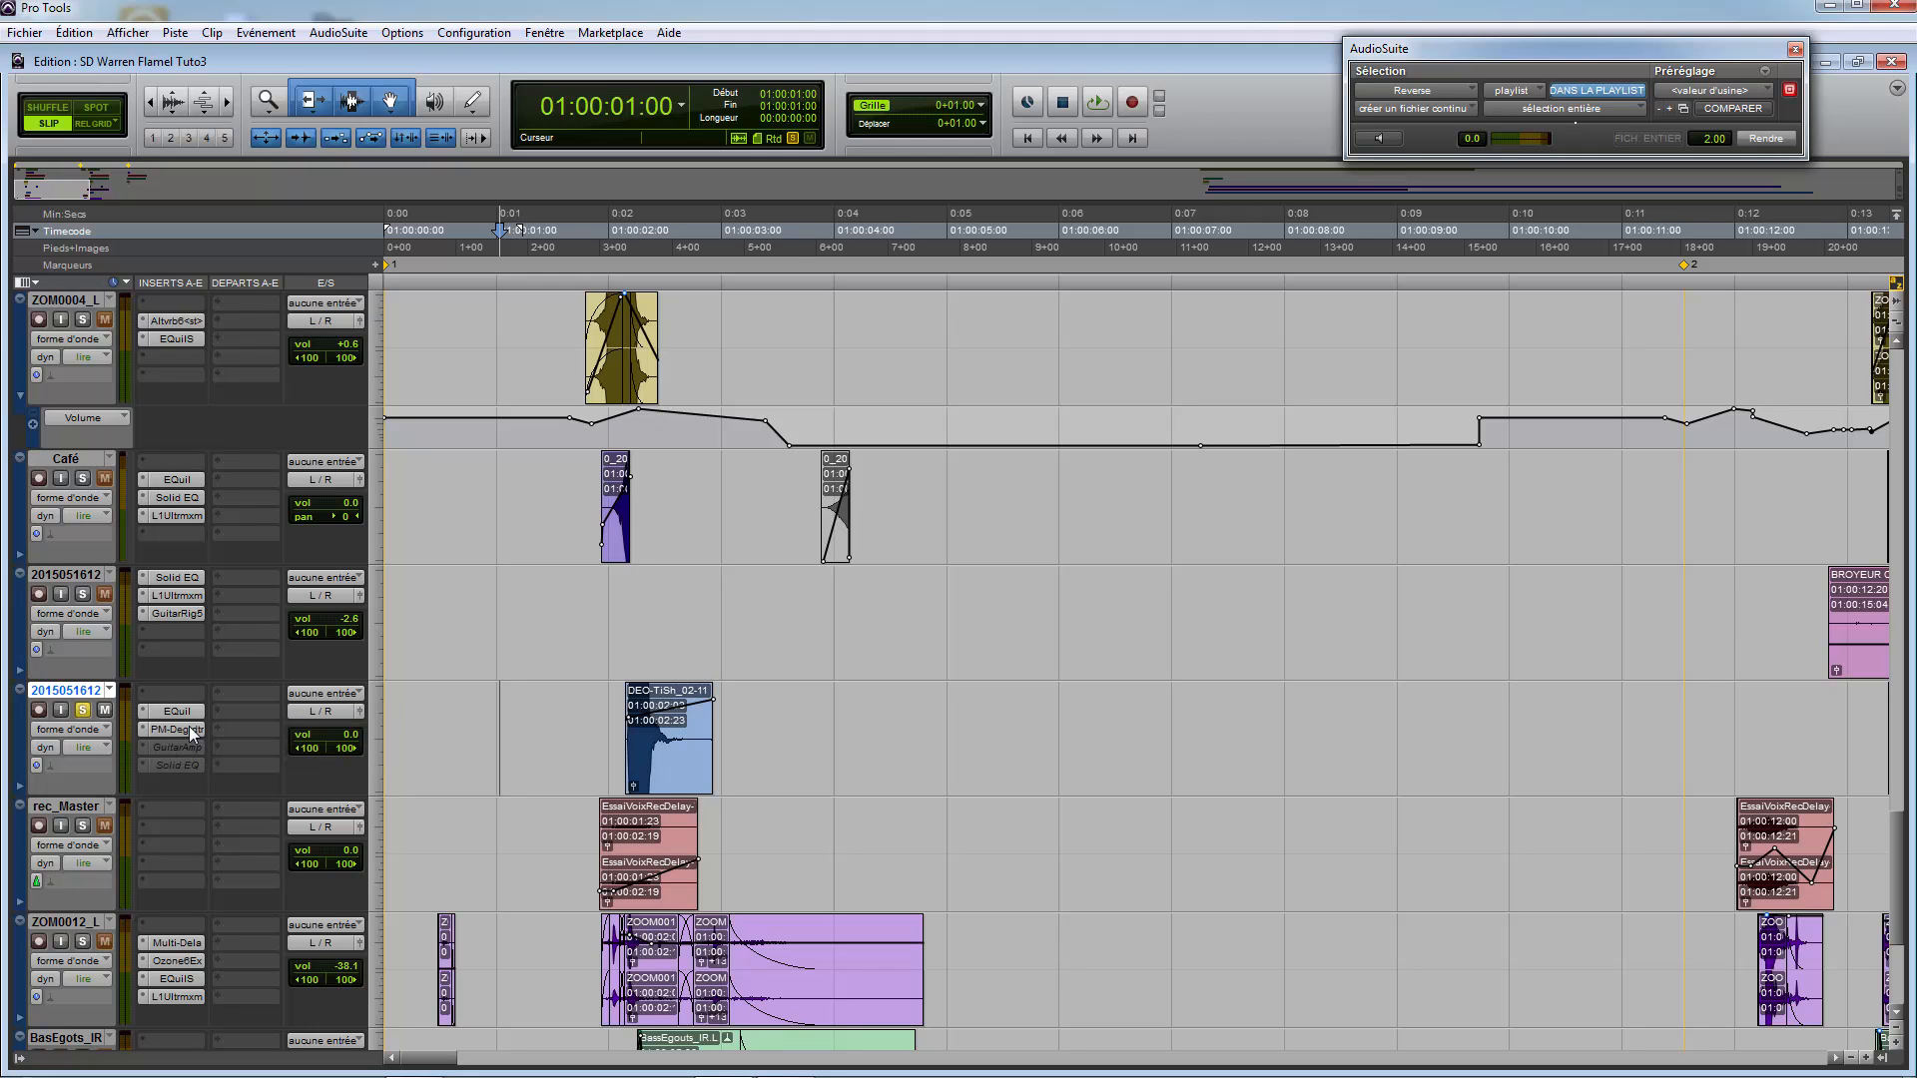
{"action": "left_click", "coordinate": [193, 732]}
{"action": "right_click", "coordinate": [197, 755]}
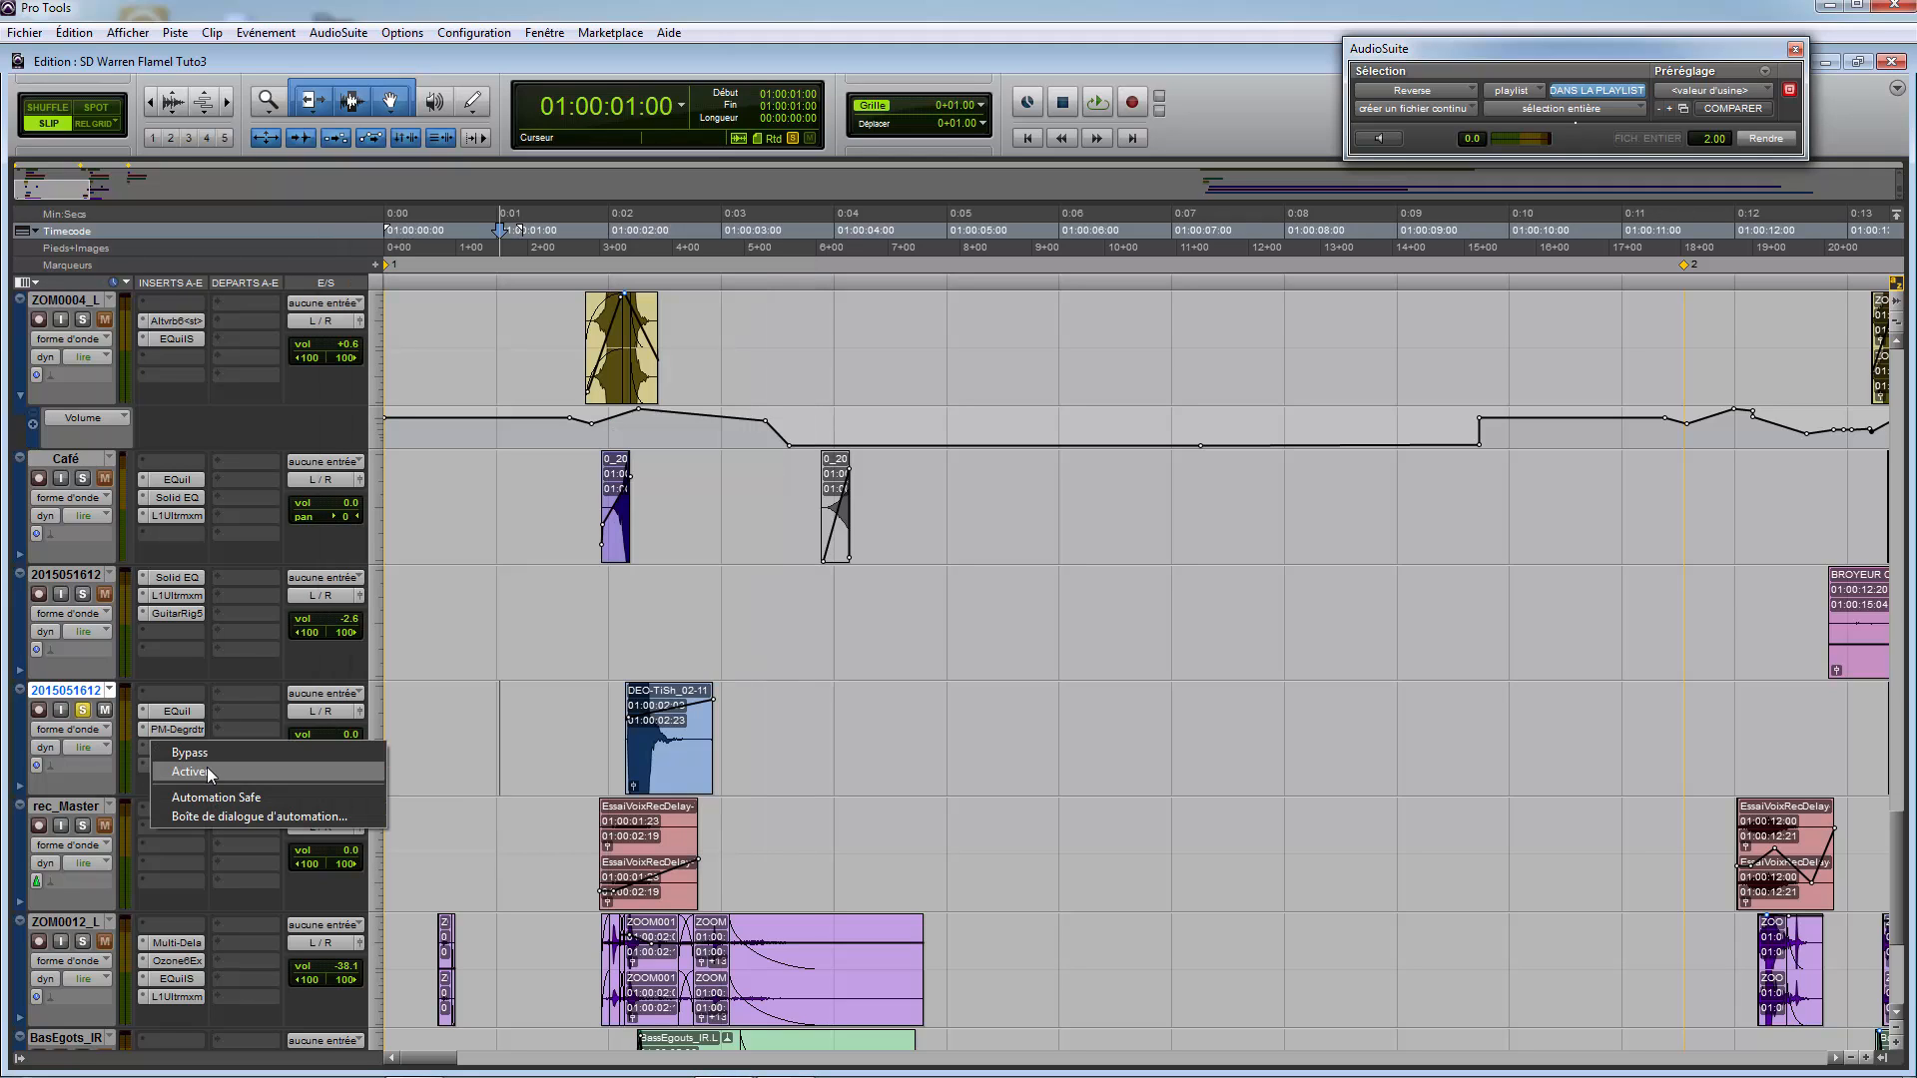
{"action": "left_click", "coordinate": [210, 774]}
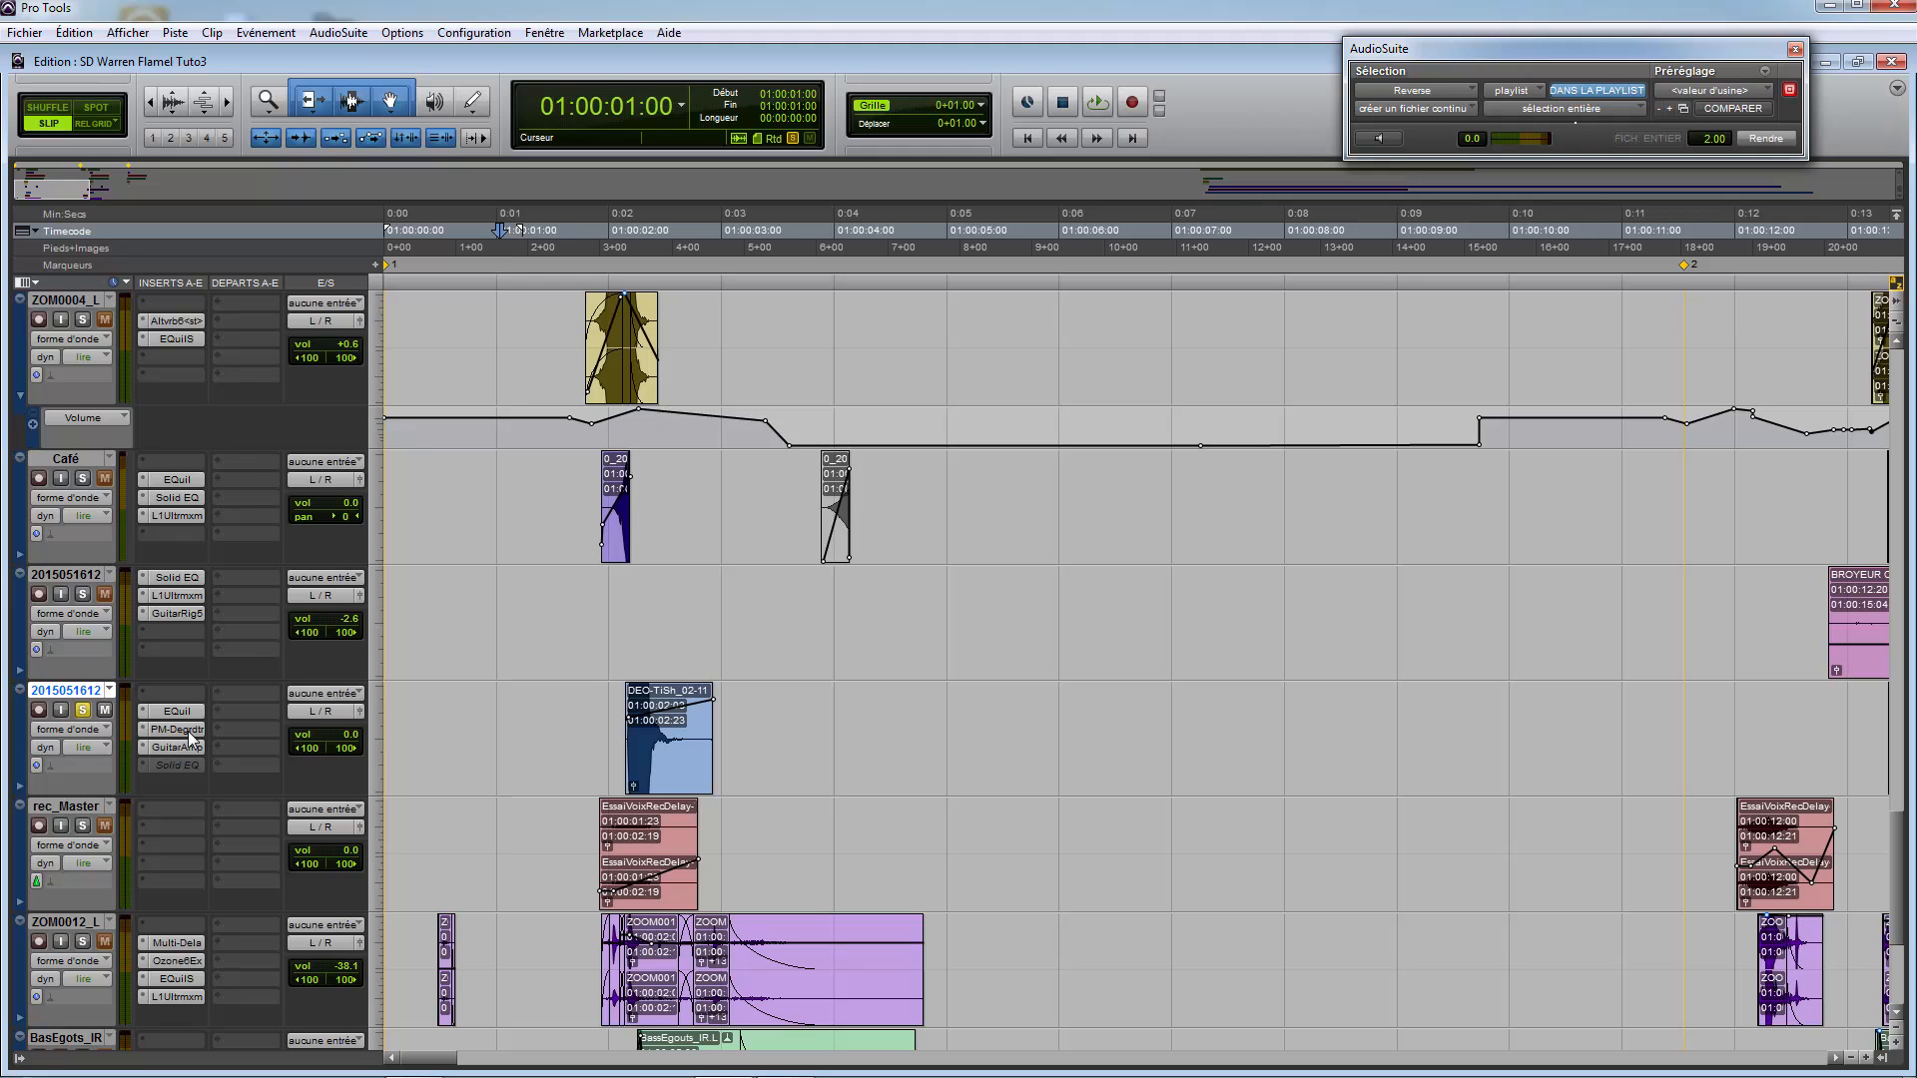
Step: Open the PM-Degradiator insert and browse the Digidesign plug-ins available for the DEO-TiSh track without choosing one
{"action": "left_click", "coordinate": [189, 732]}
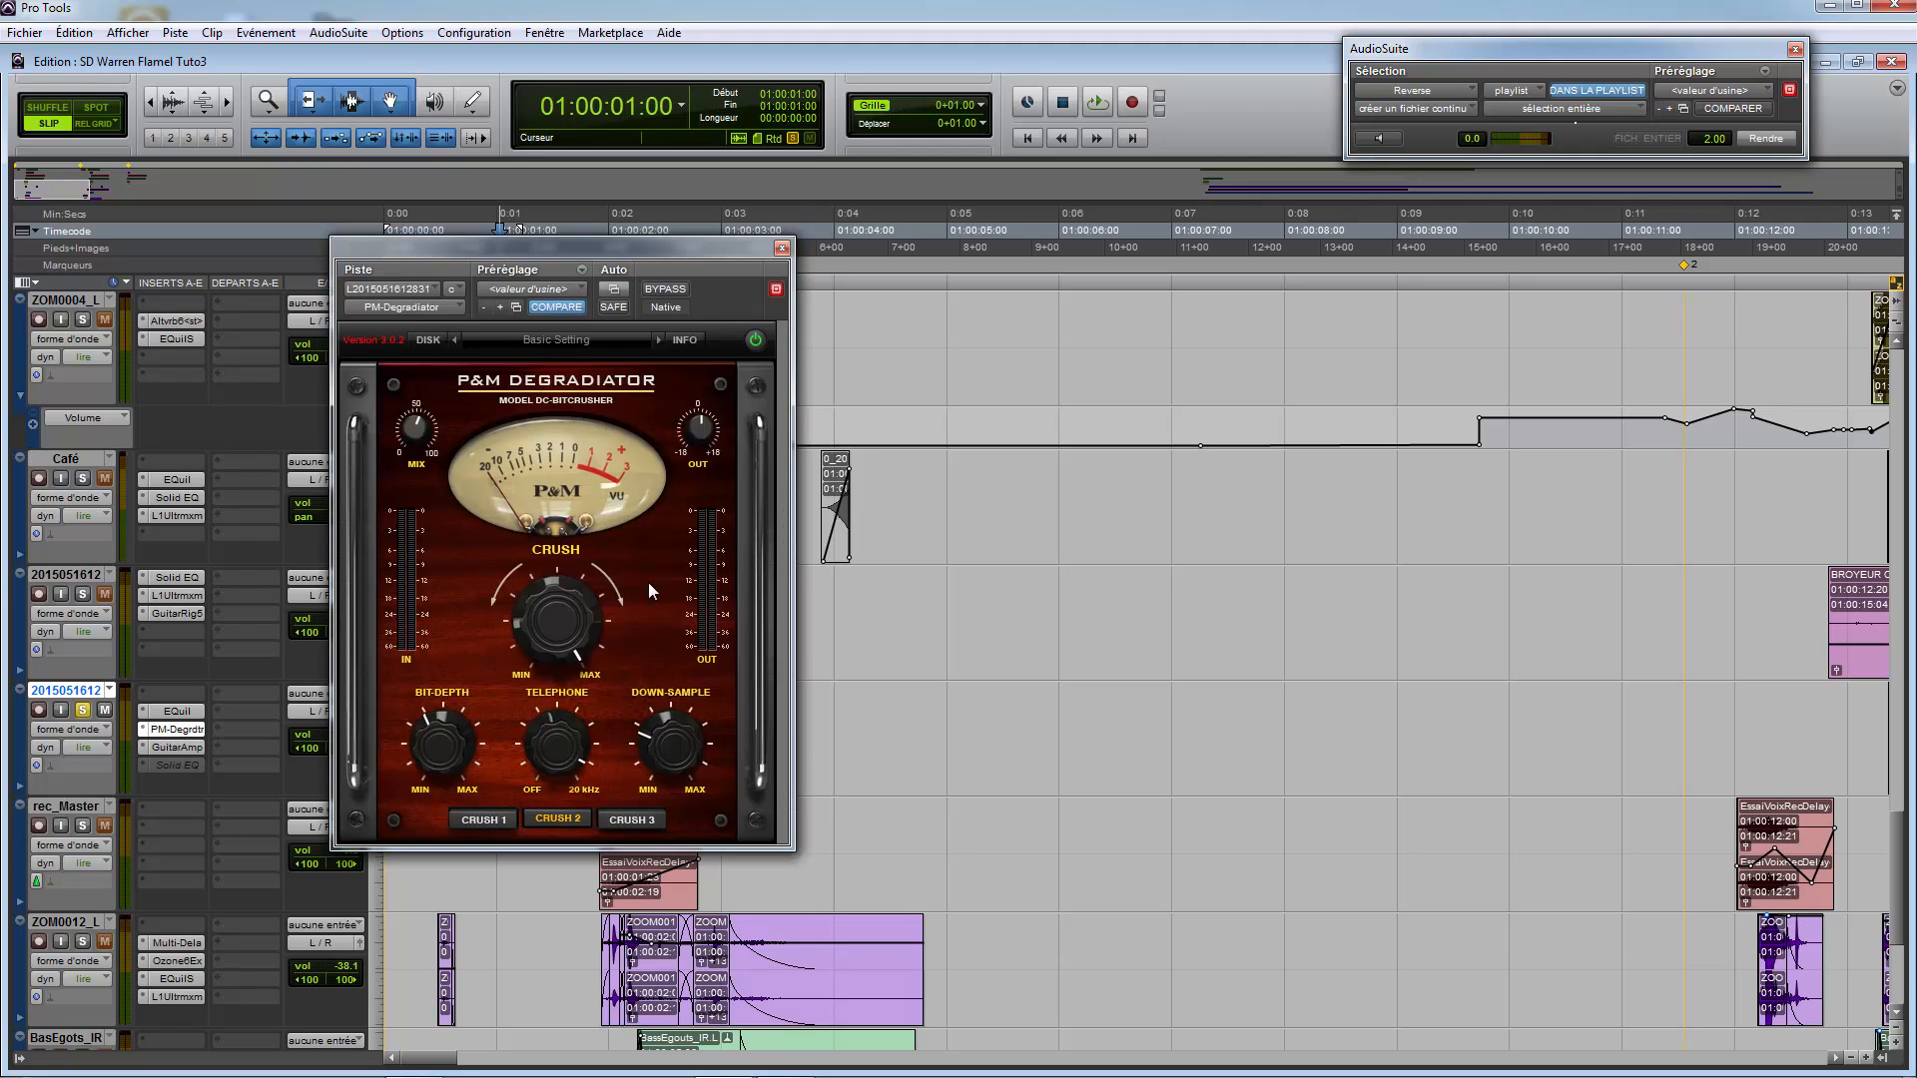
{"action": "left_click", "coordinate": [183, 696]}
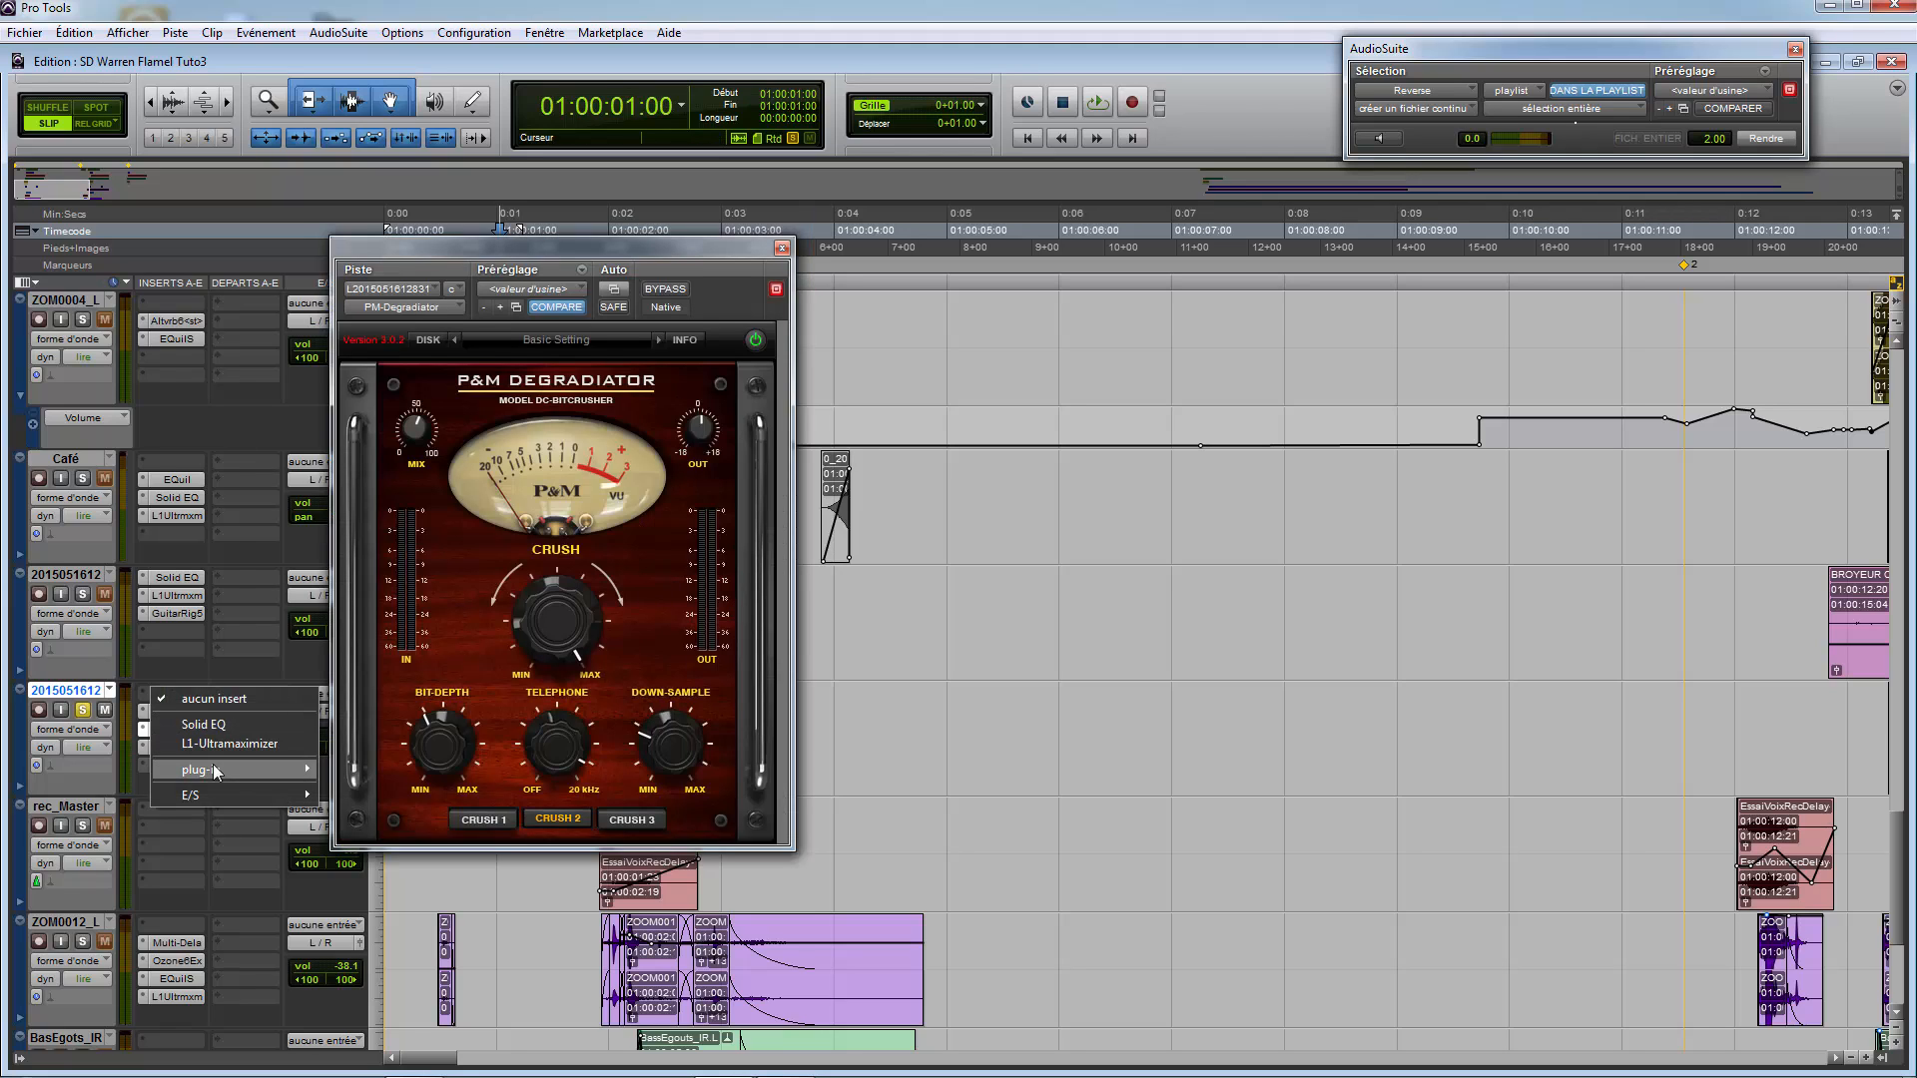
{"action": "mouse_move", "coordinate": [250, 768]}
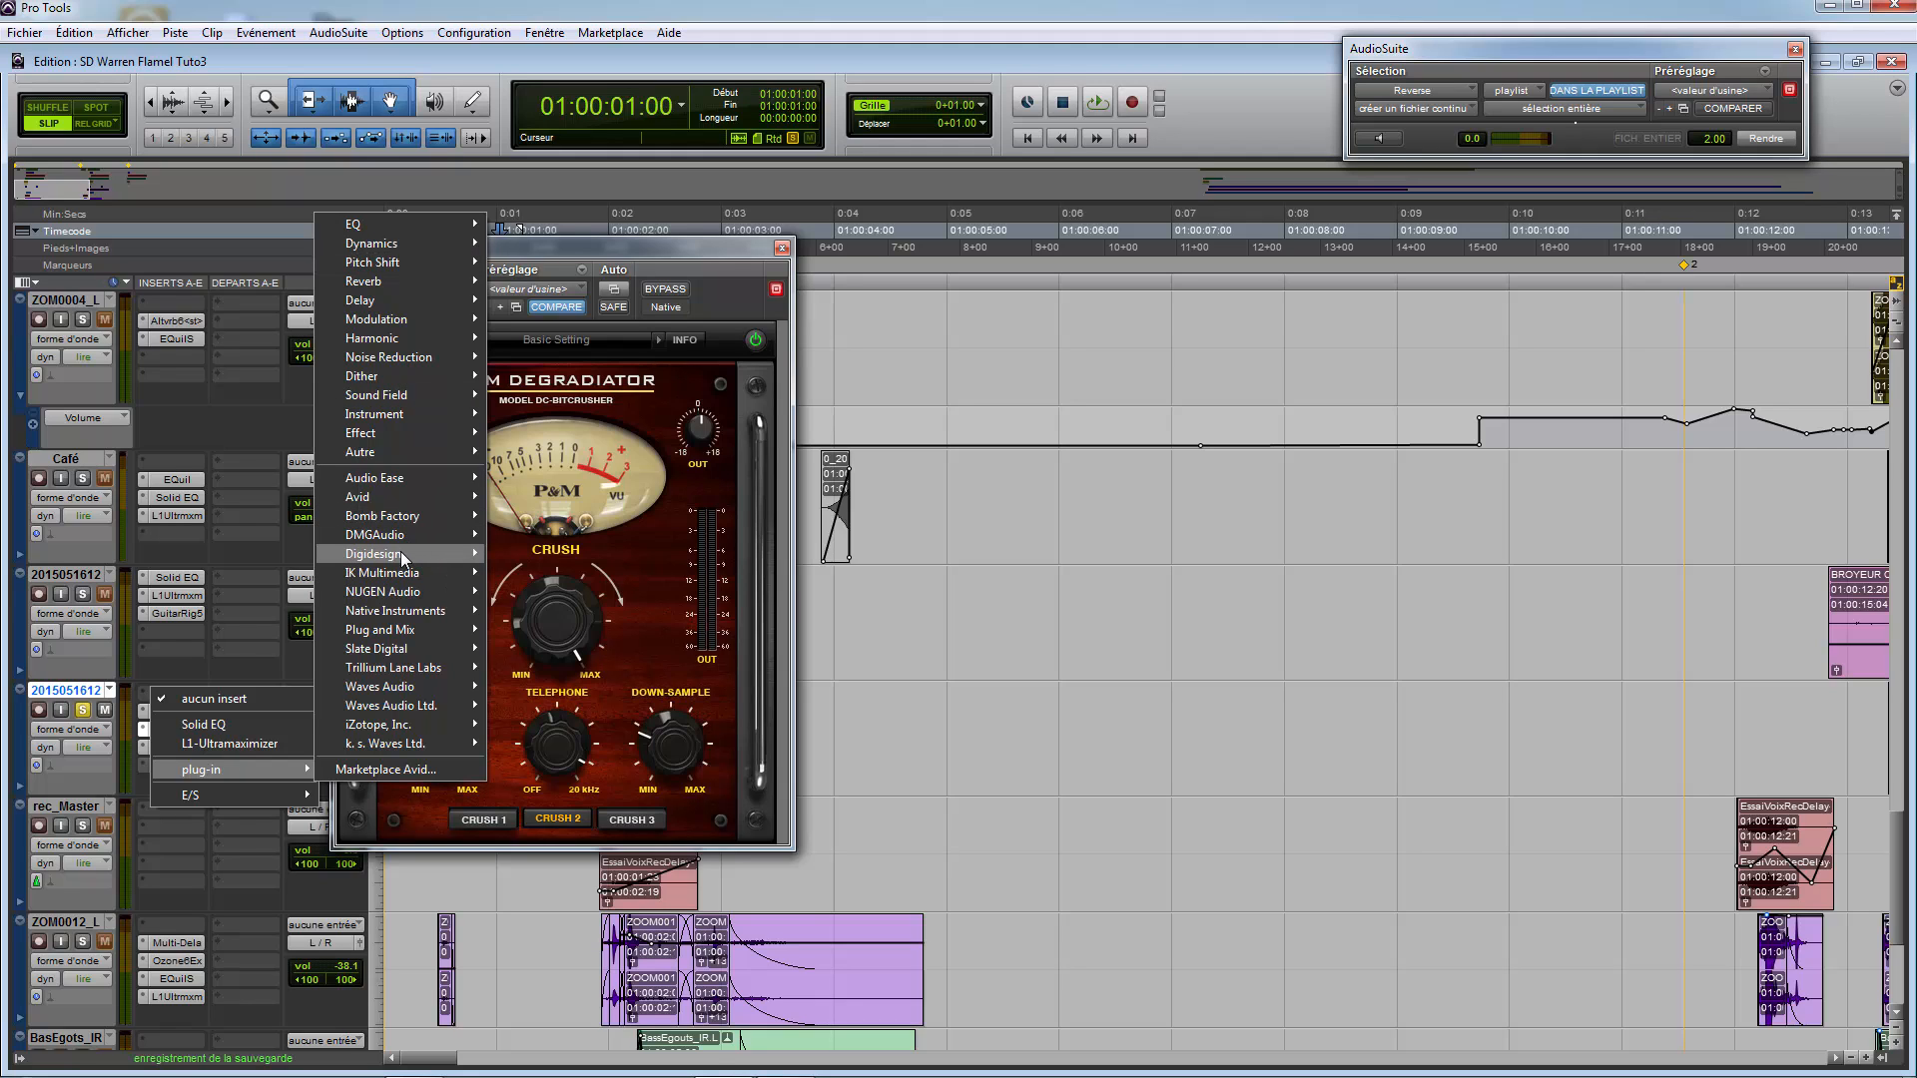
{"action": "mouse_move", "coordinate": [404, 557]}
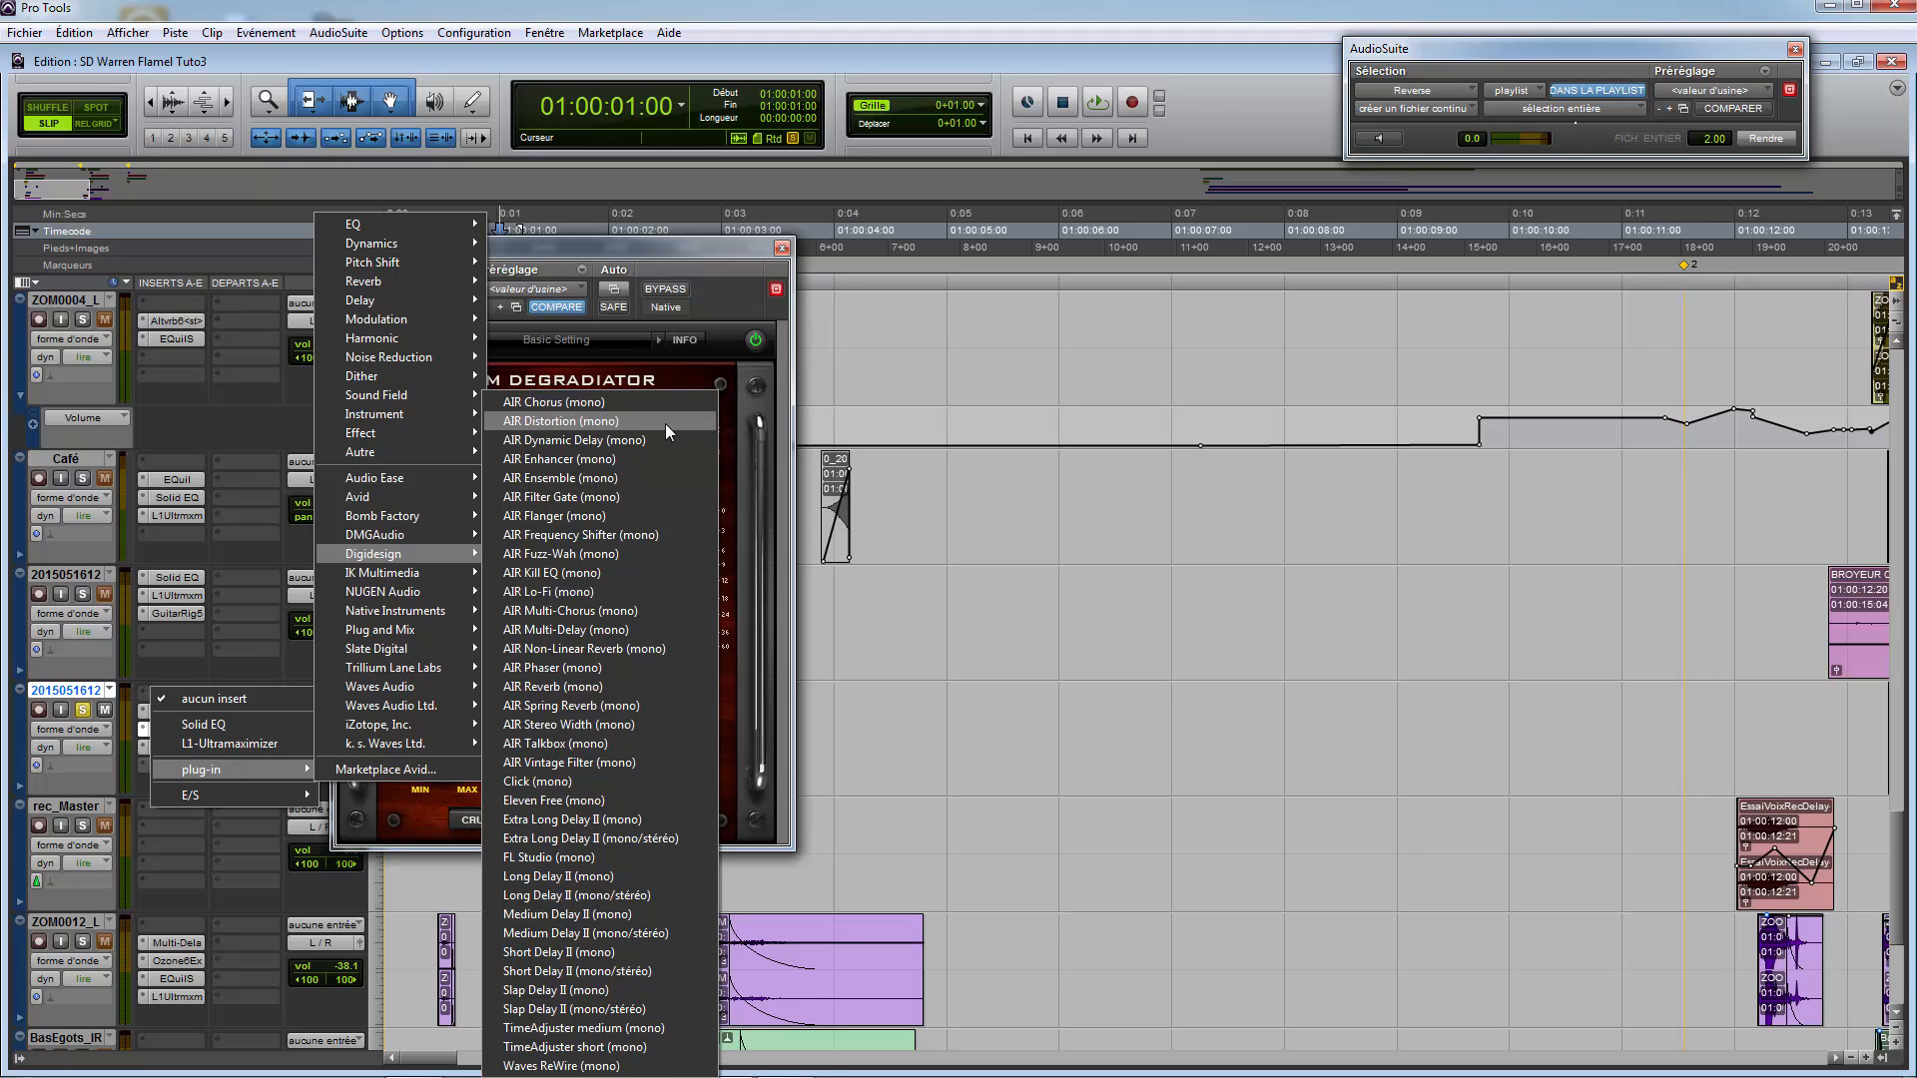
{"action": "left_click", "coordinate": [743, 279]}
Step: Move the PM-Degradiator window clear of the first spell's clips, examine its bit-depth and down-sample controls, and close it
{"action": "left_click_drag", "start_coordinate": [739, 248], "coordinate": [1484, 286]}
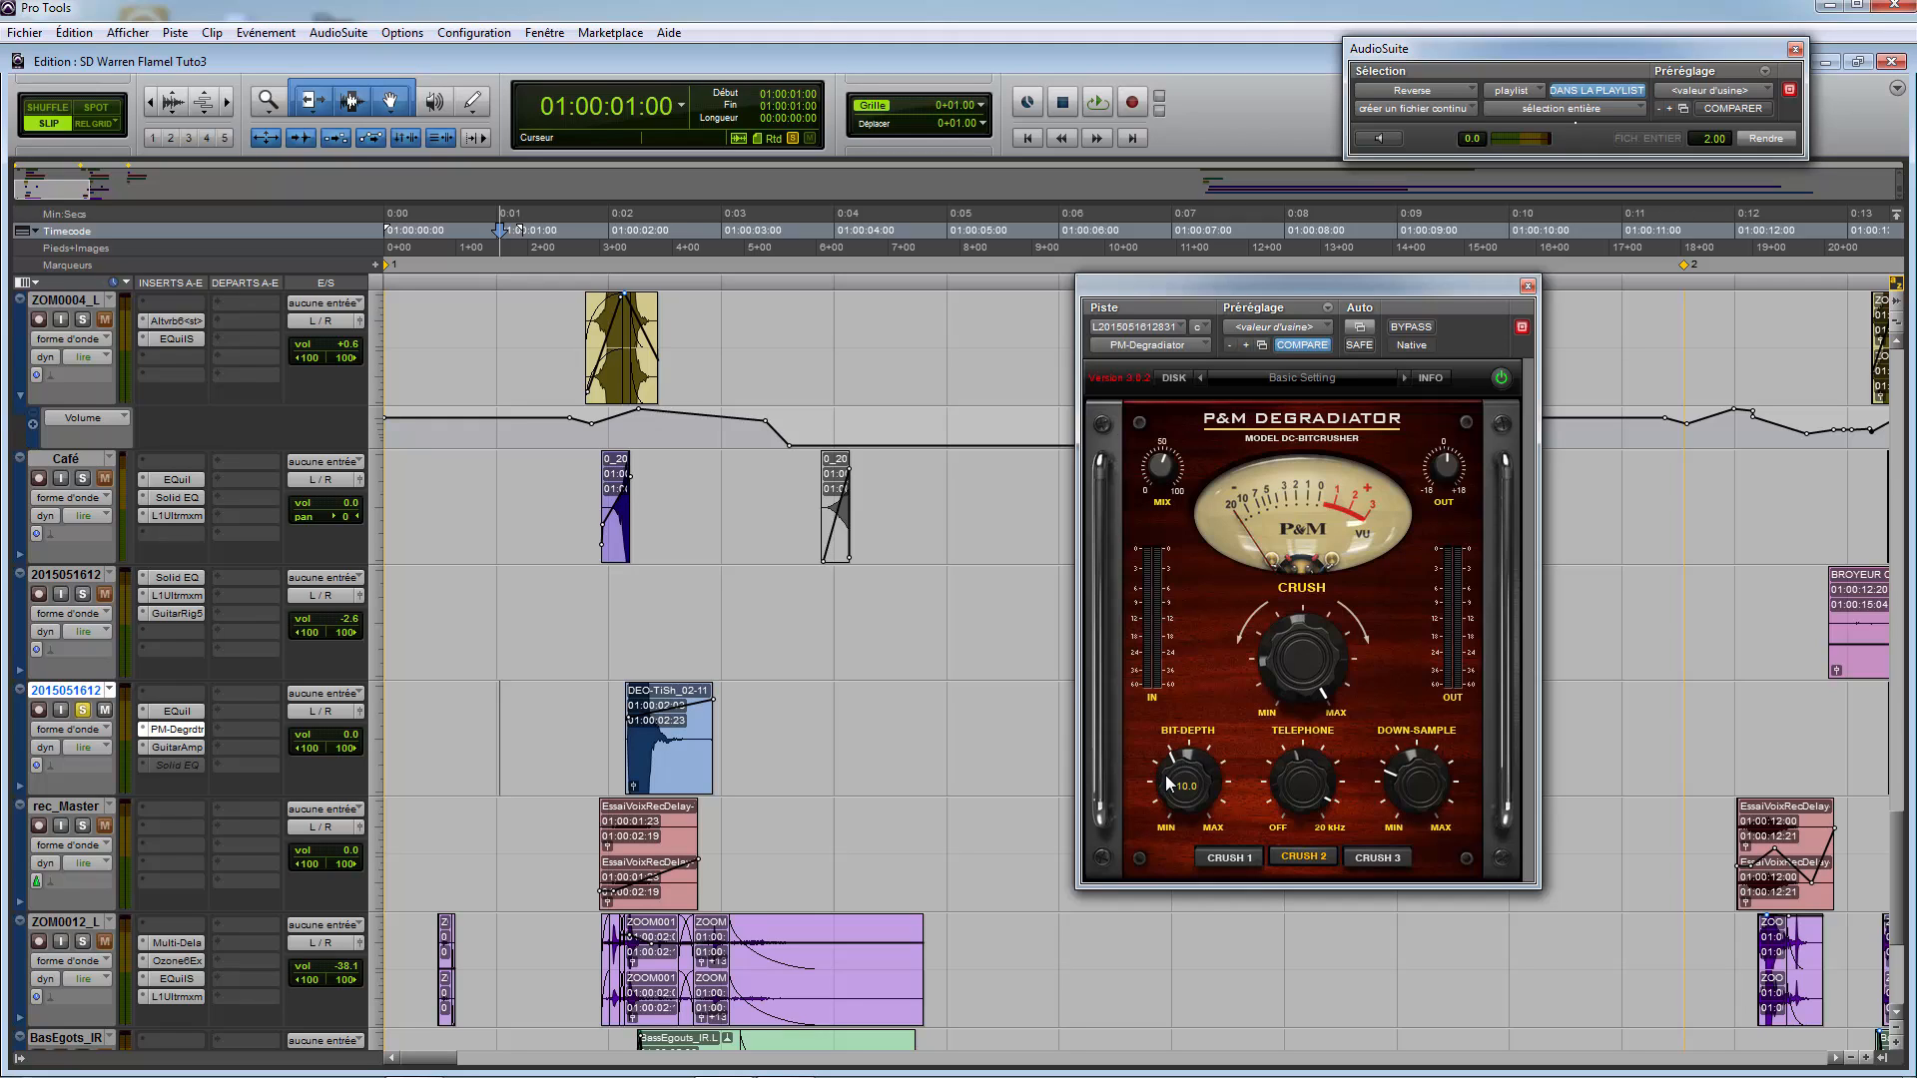
{"action": "left_click_drag", "start_coordinate": [1175, 785], "coordinate": [1178, 524]}
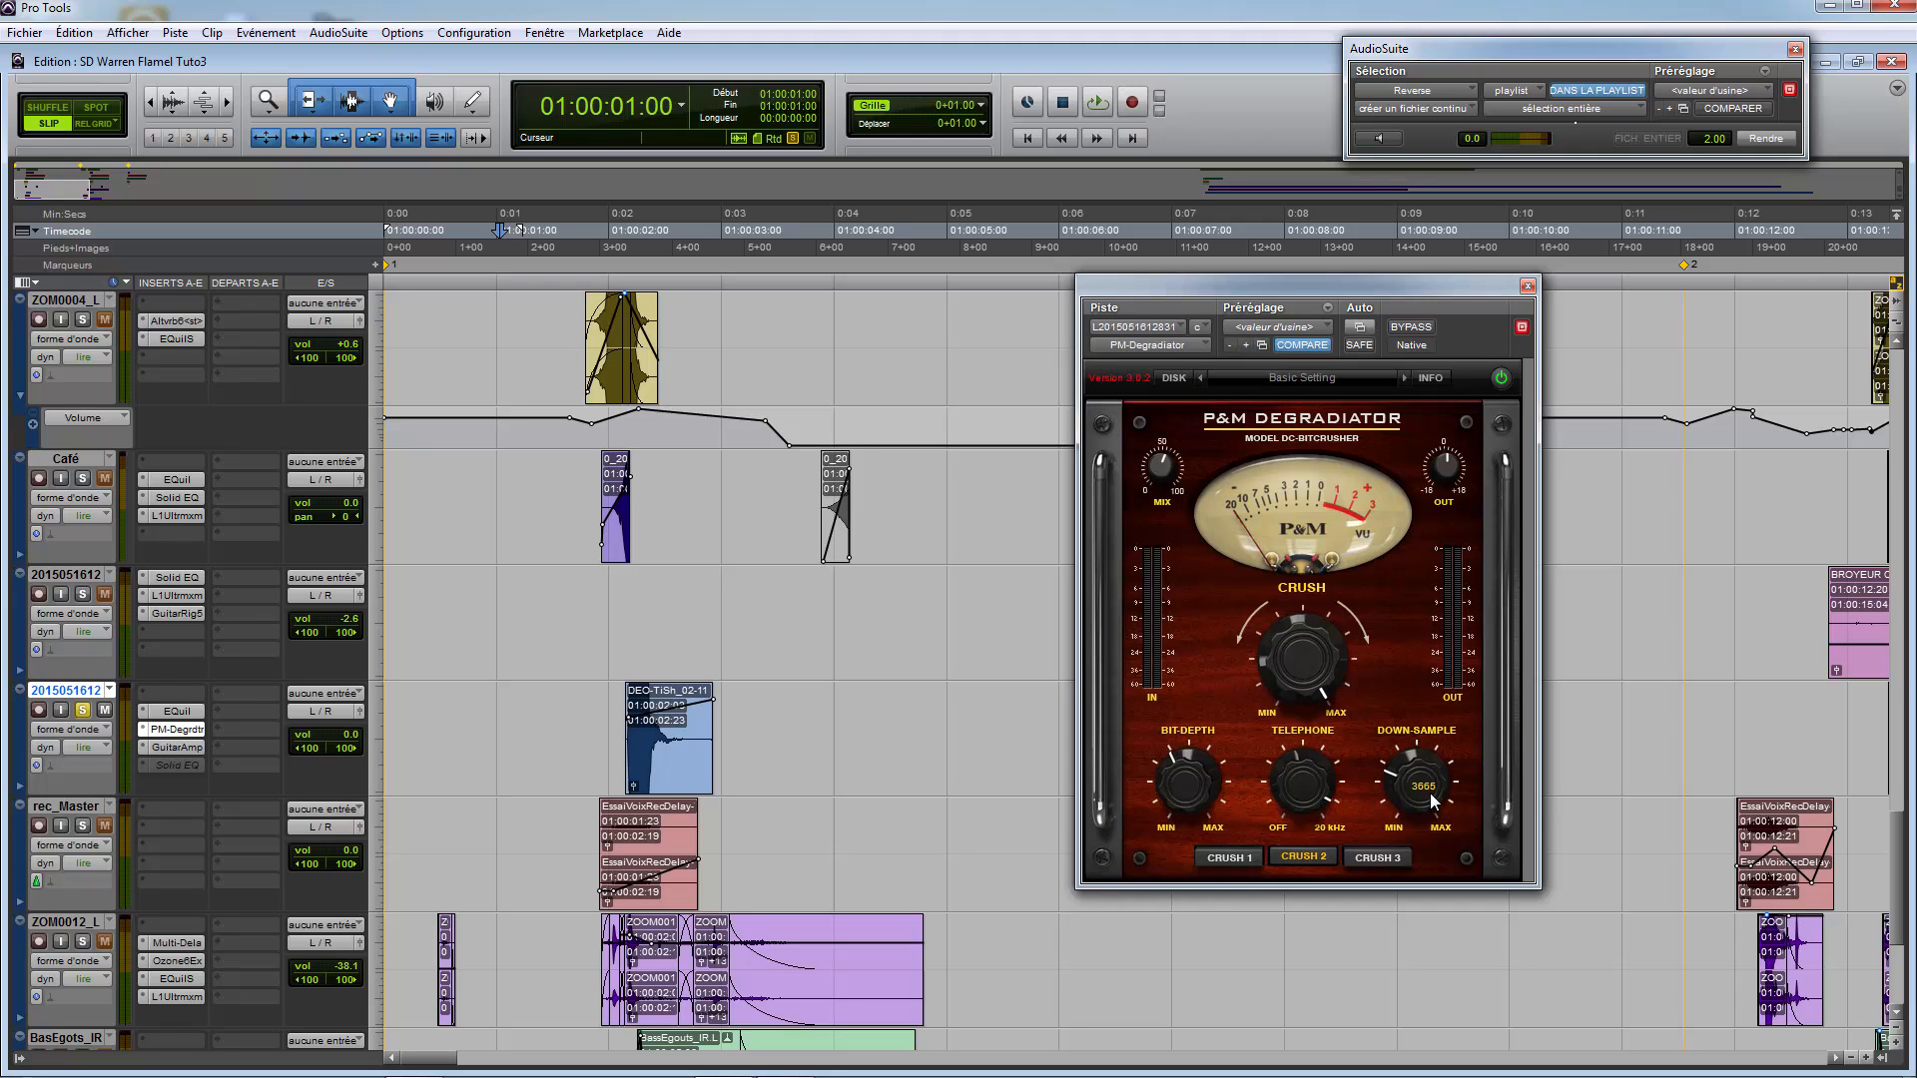
{"action": "left_click", "coordinate": [1528, 286]}
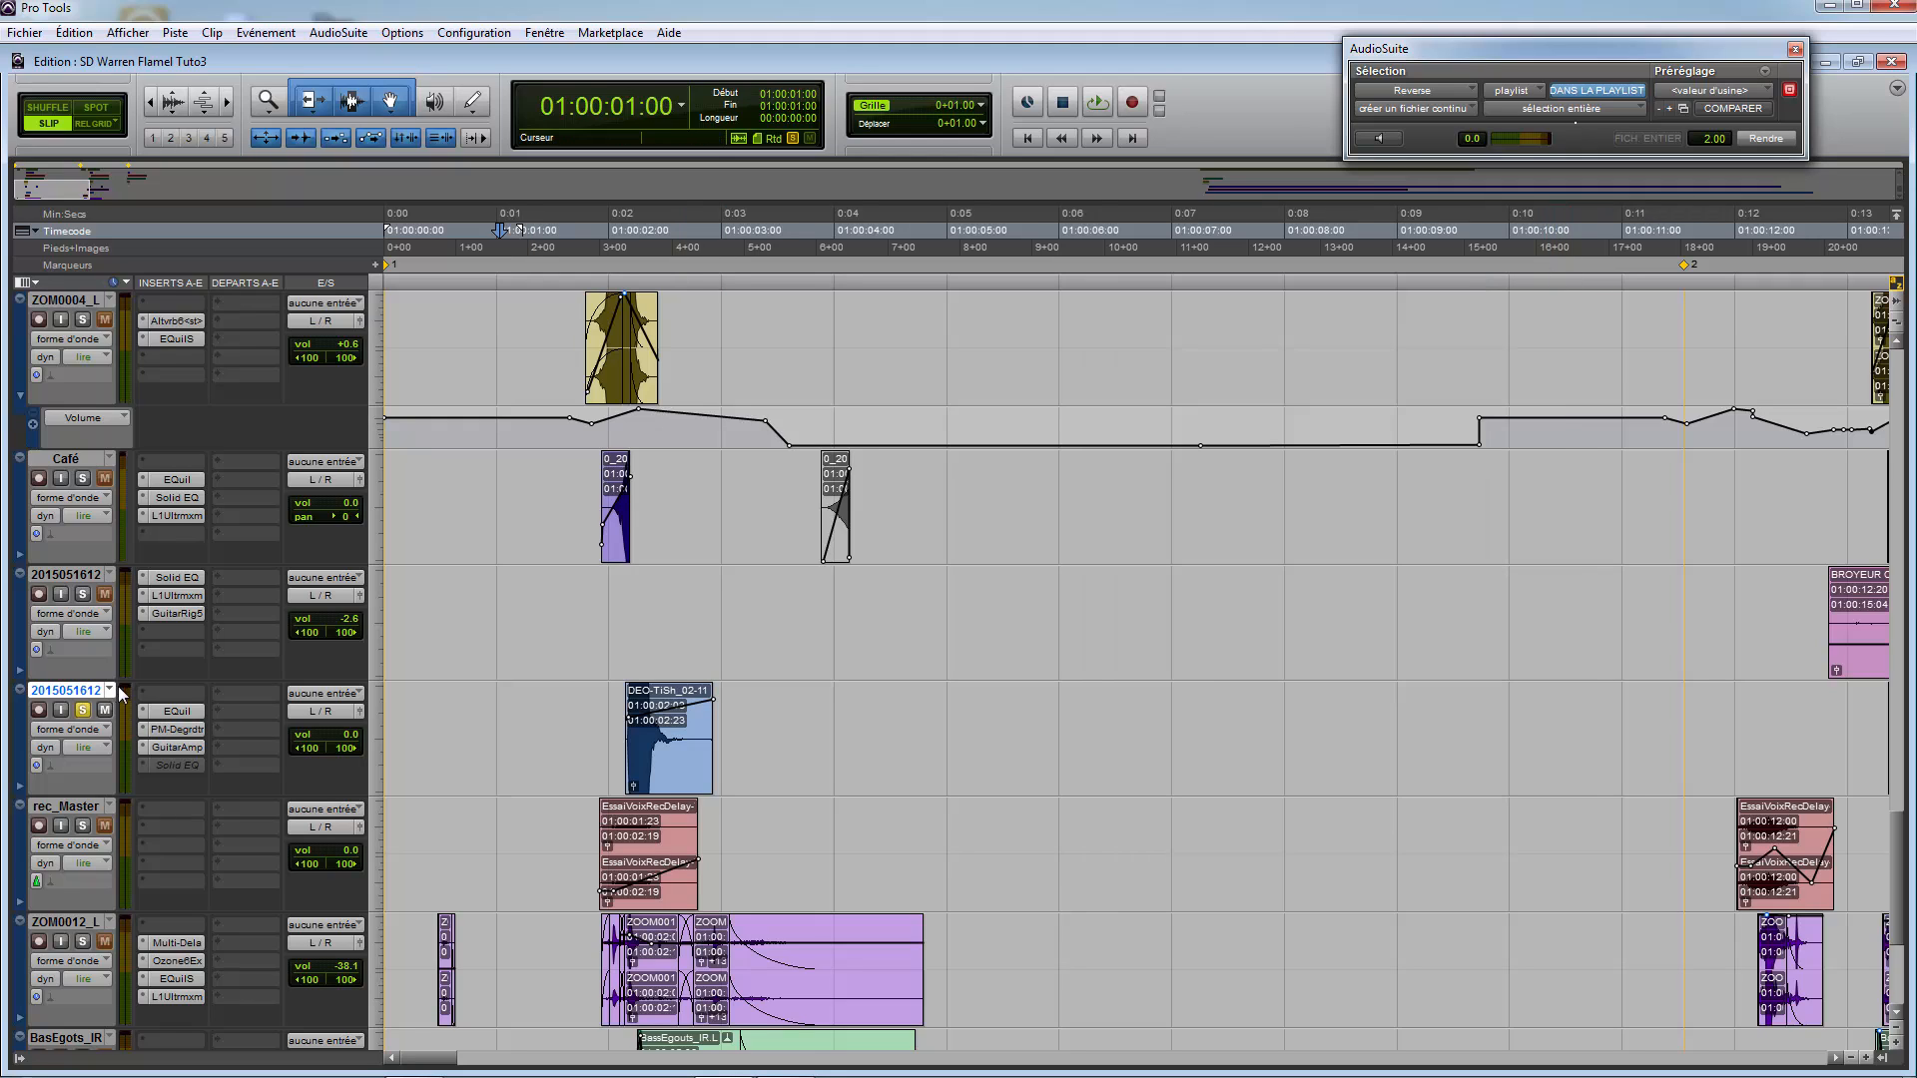
Step: Reactivate the Solid EQ insert on the DEO-TiSh track and play its processed clip from 01:00:01:07
{"action": "right_click", "coordinate": [173, 766]}
{"action": "left_click", "coordinate": [210, 792]}
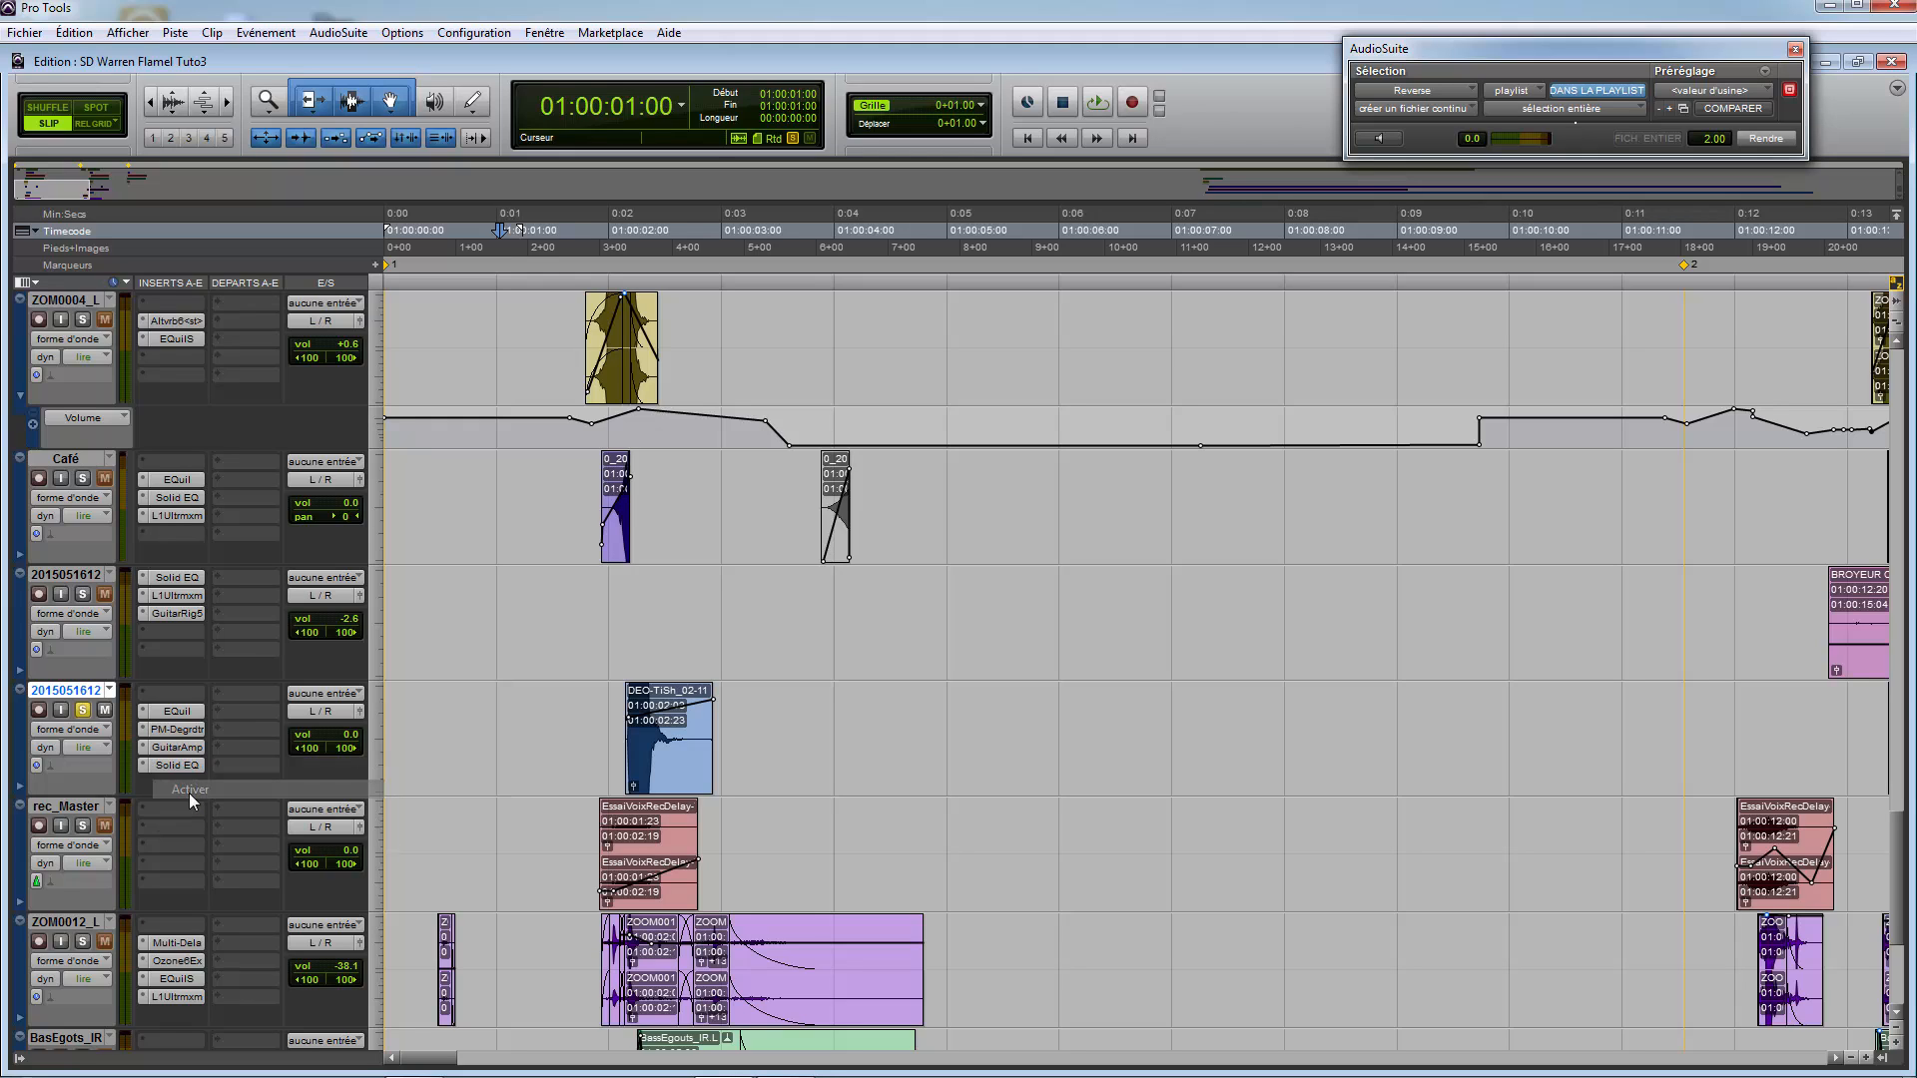
{"action": "left_click", "coordinate": [531, 699]}
{"action": "key", "text": "space"}
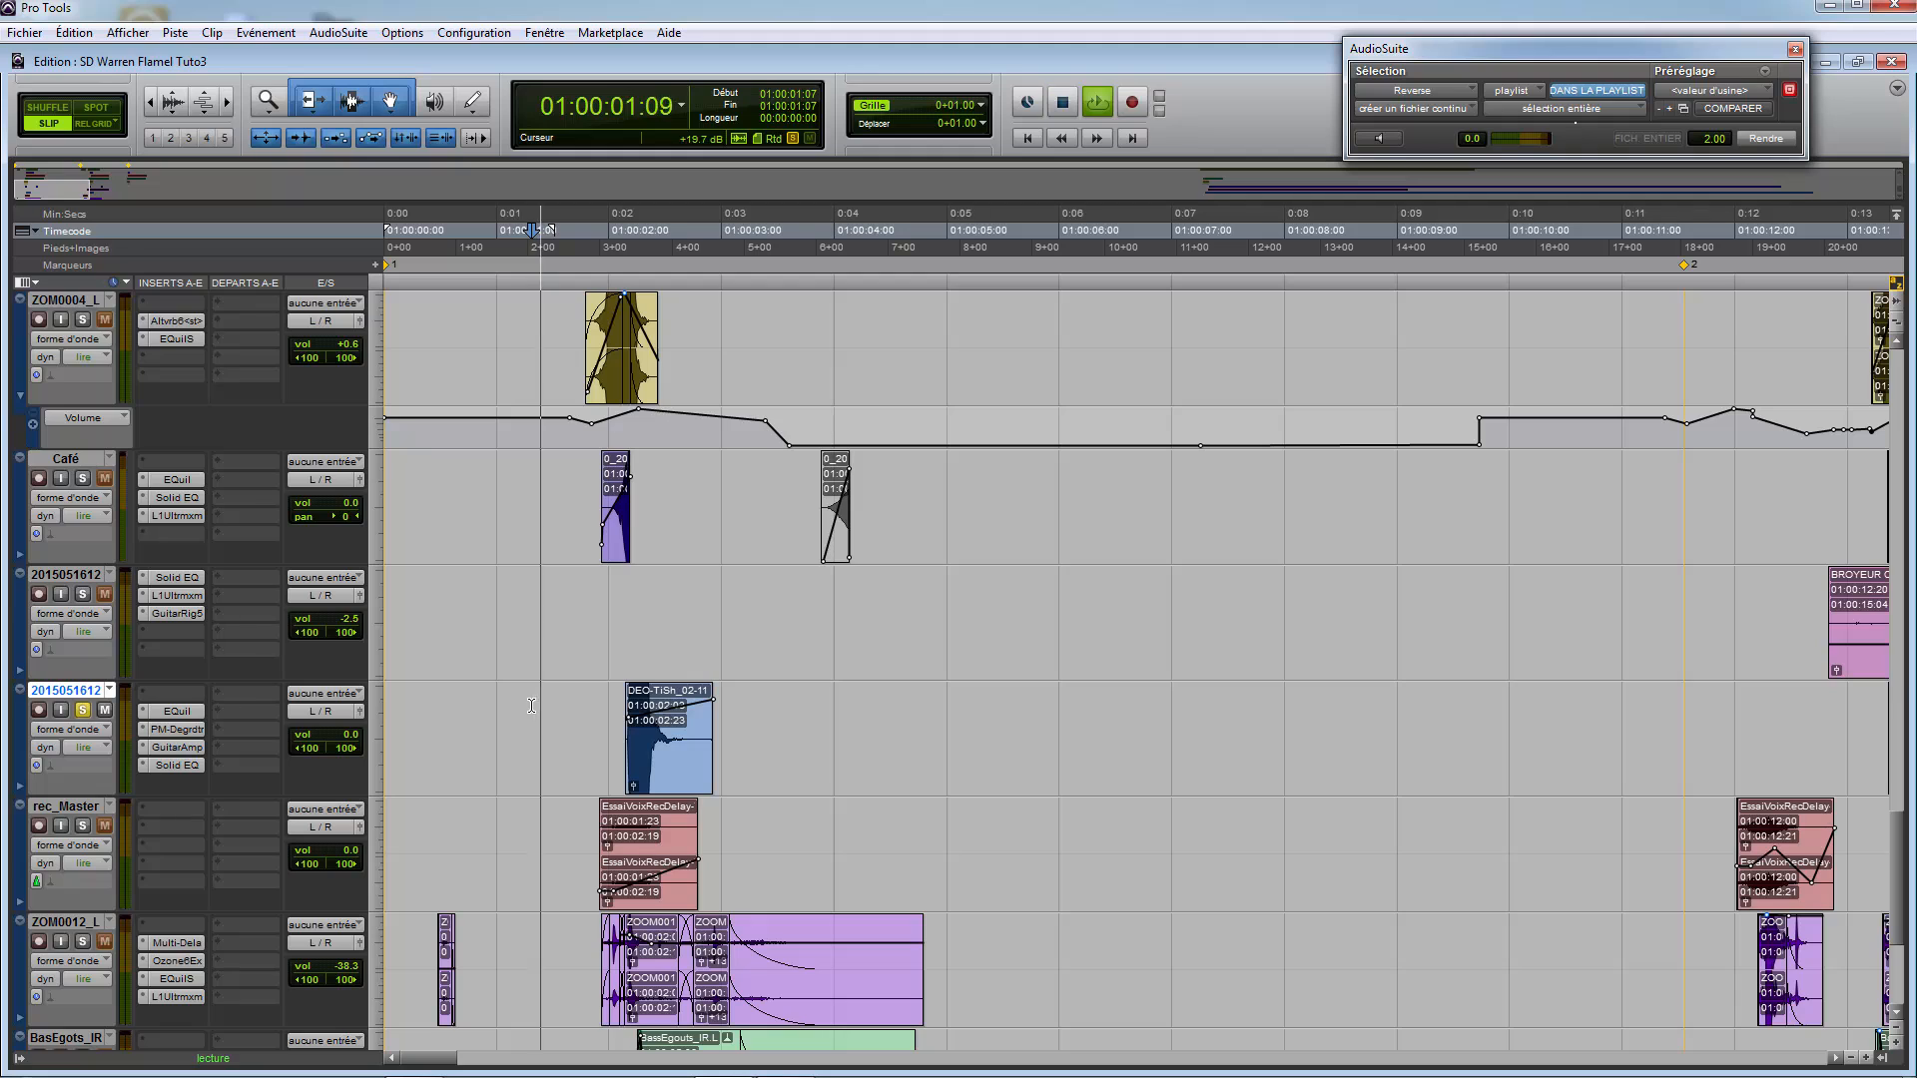
{"action": "key", "text": "space"}
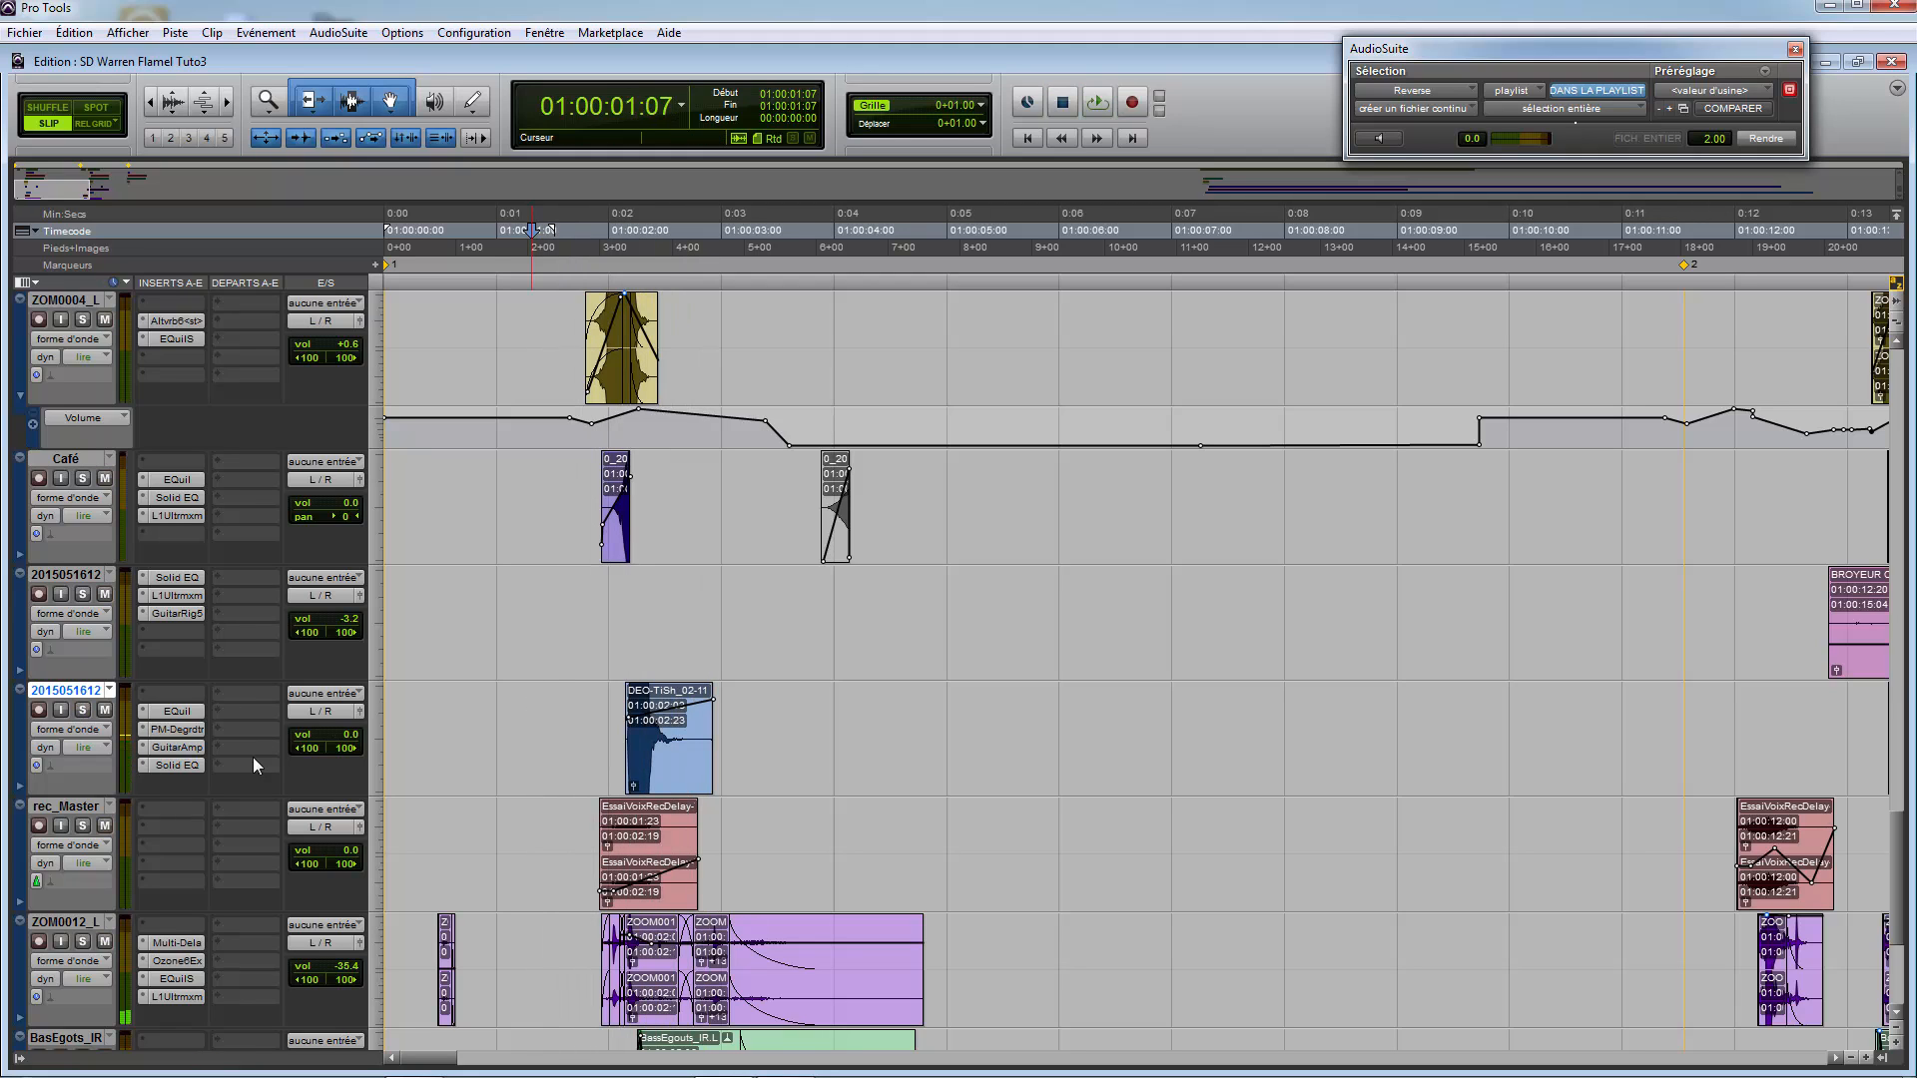
Step: Solo the rec_Master track and play its first EssaiVoixRecDelay clips from 01:00:01:18
{"action": "left_click", "coordinate": [538, 854]}
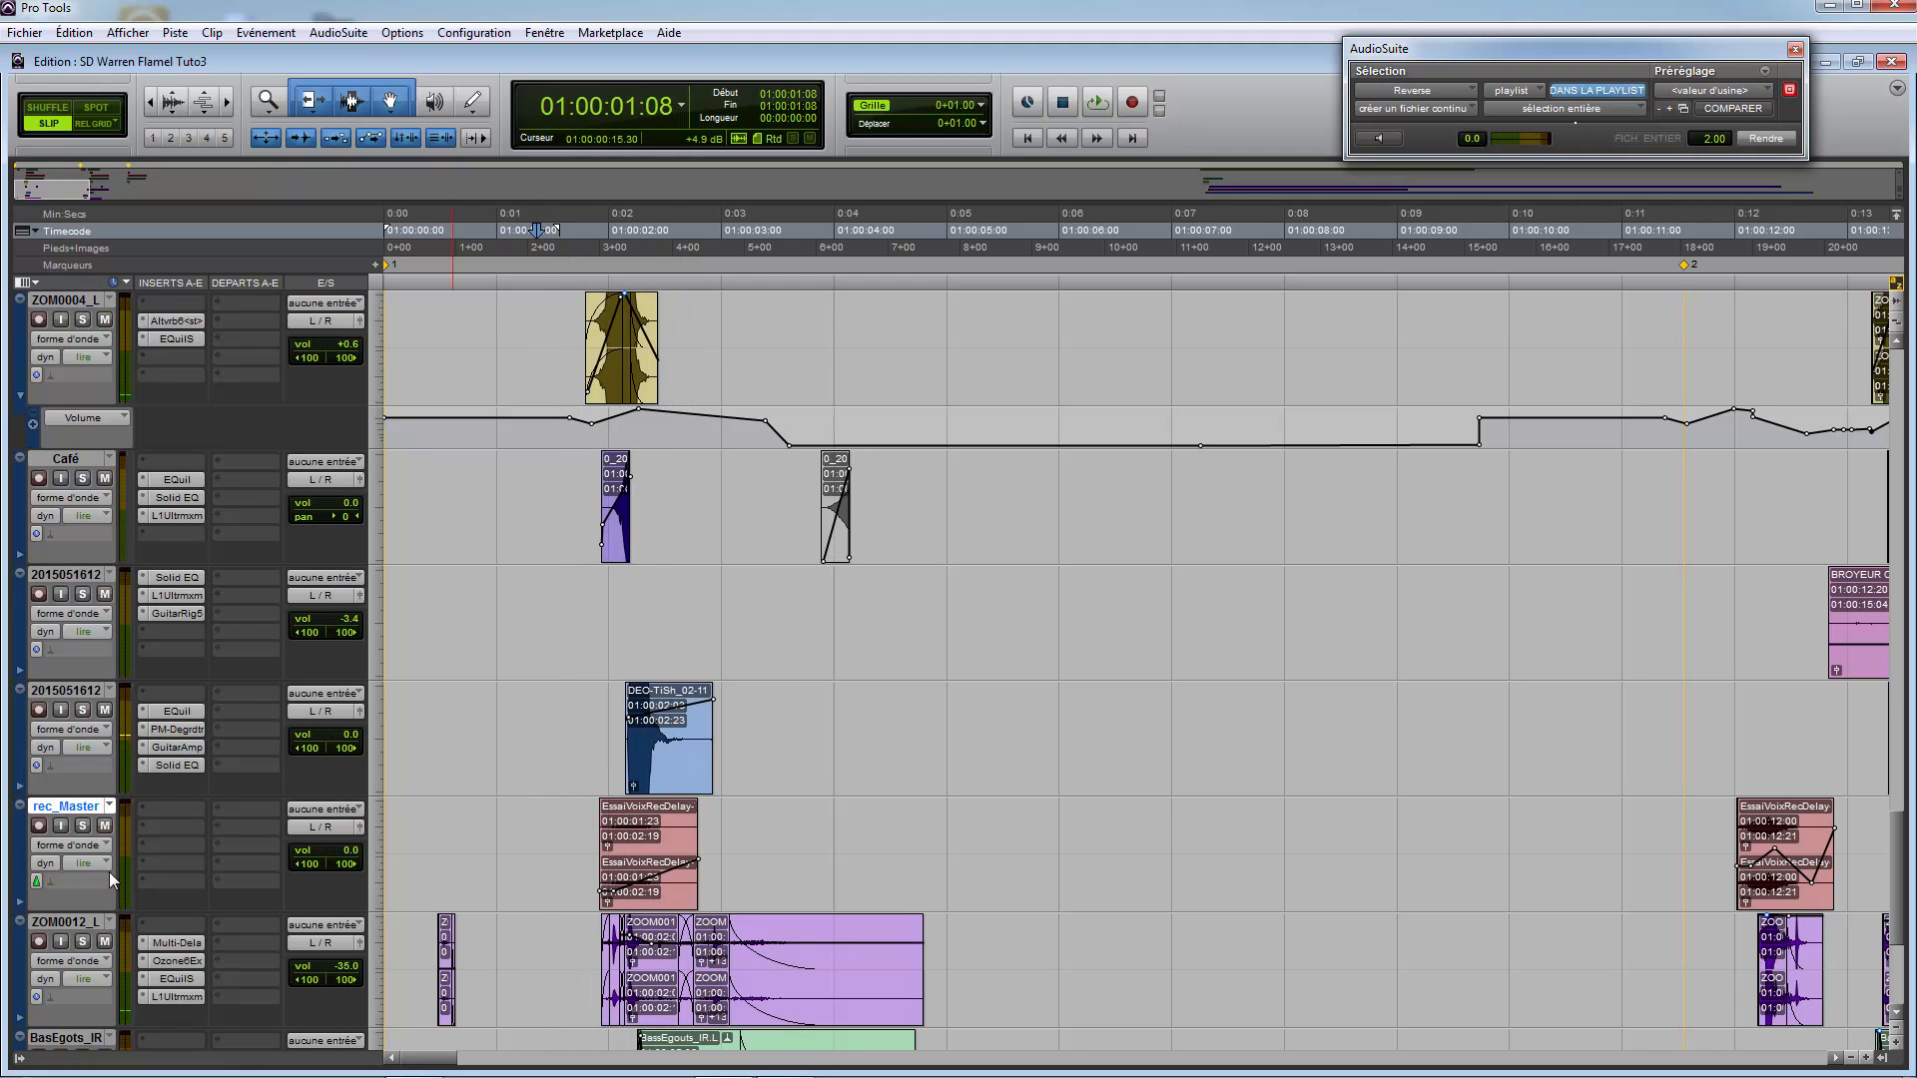
{"action": "left_click", "coordinate": [581, 830]}
{"action": "left_click", "coordinate": [82, 826]}
{"action": "key", "text": "space"}
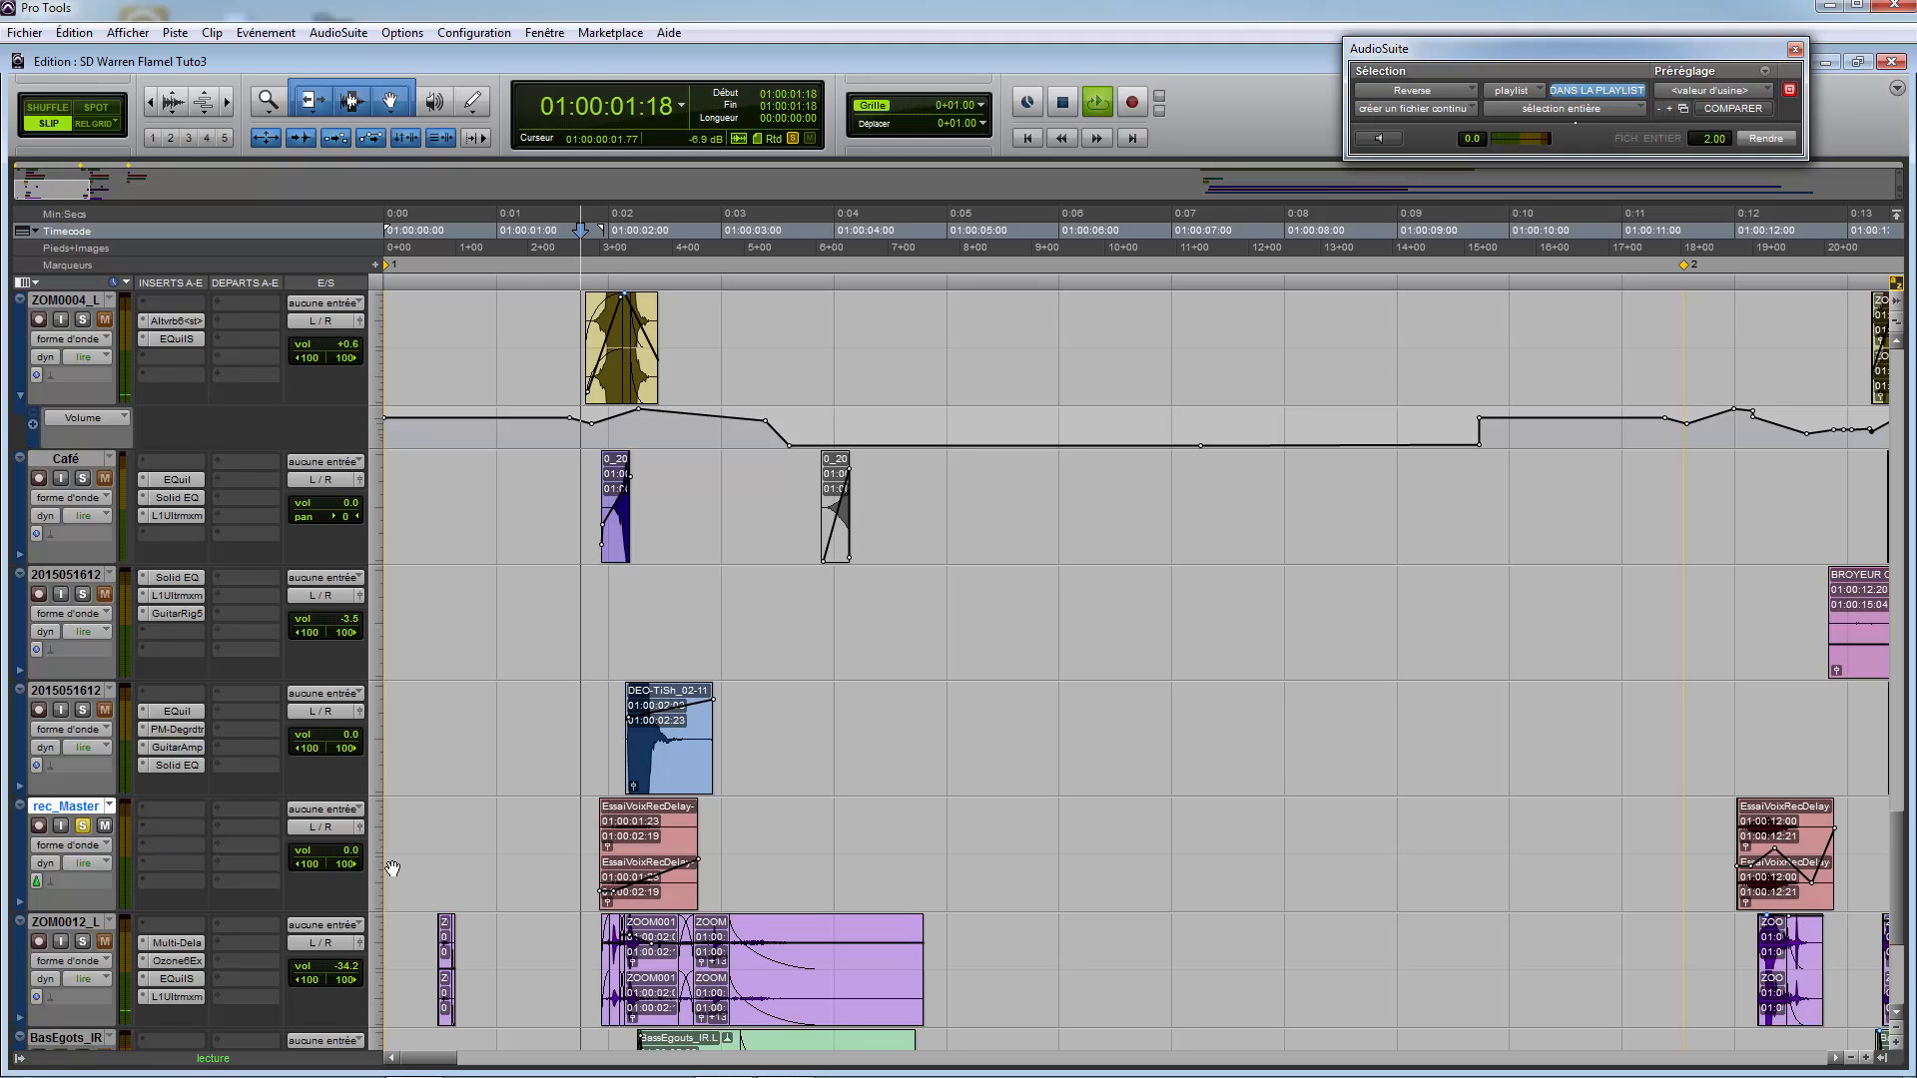
Step: Stop the current playback, solo the ZOM0012 track and play it from just before its first clip
{"action": "key", "text": "space"}
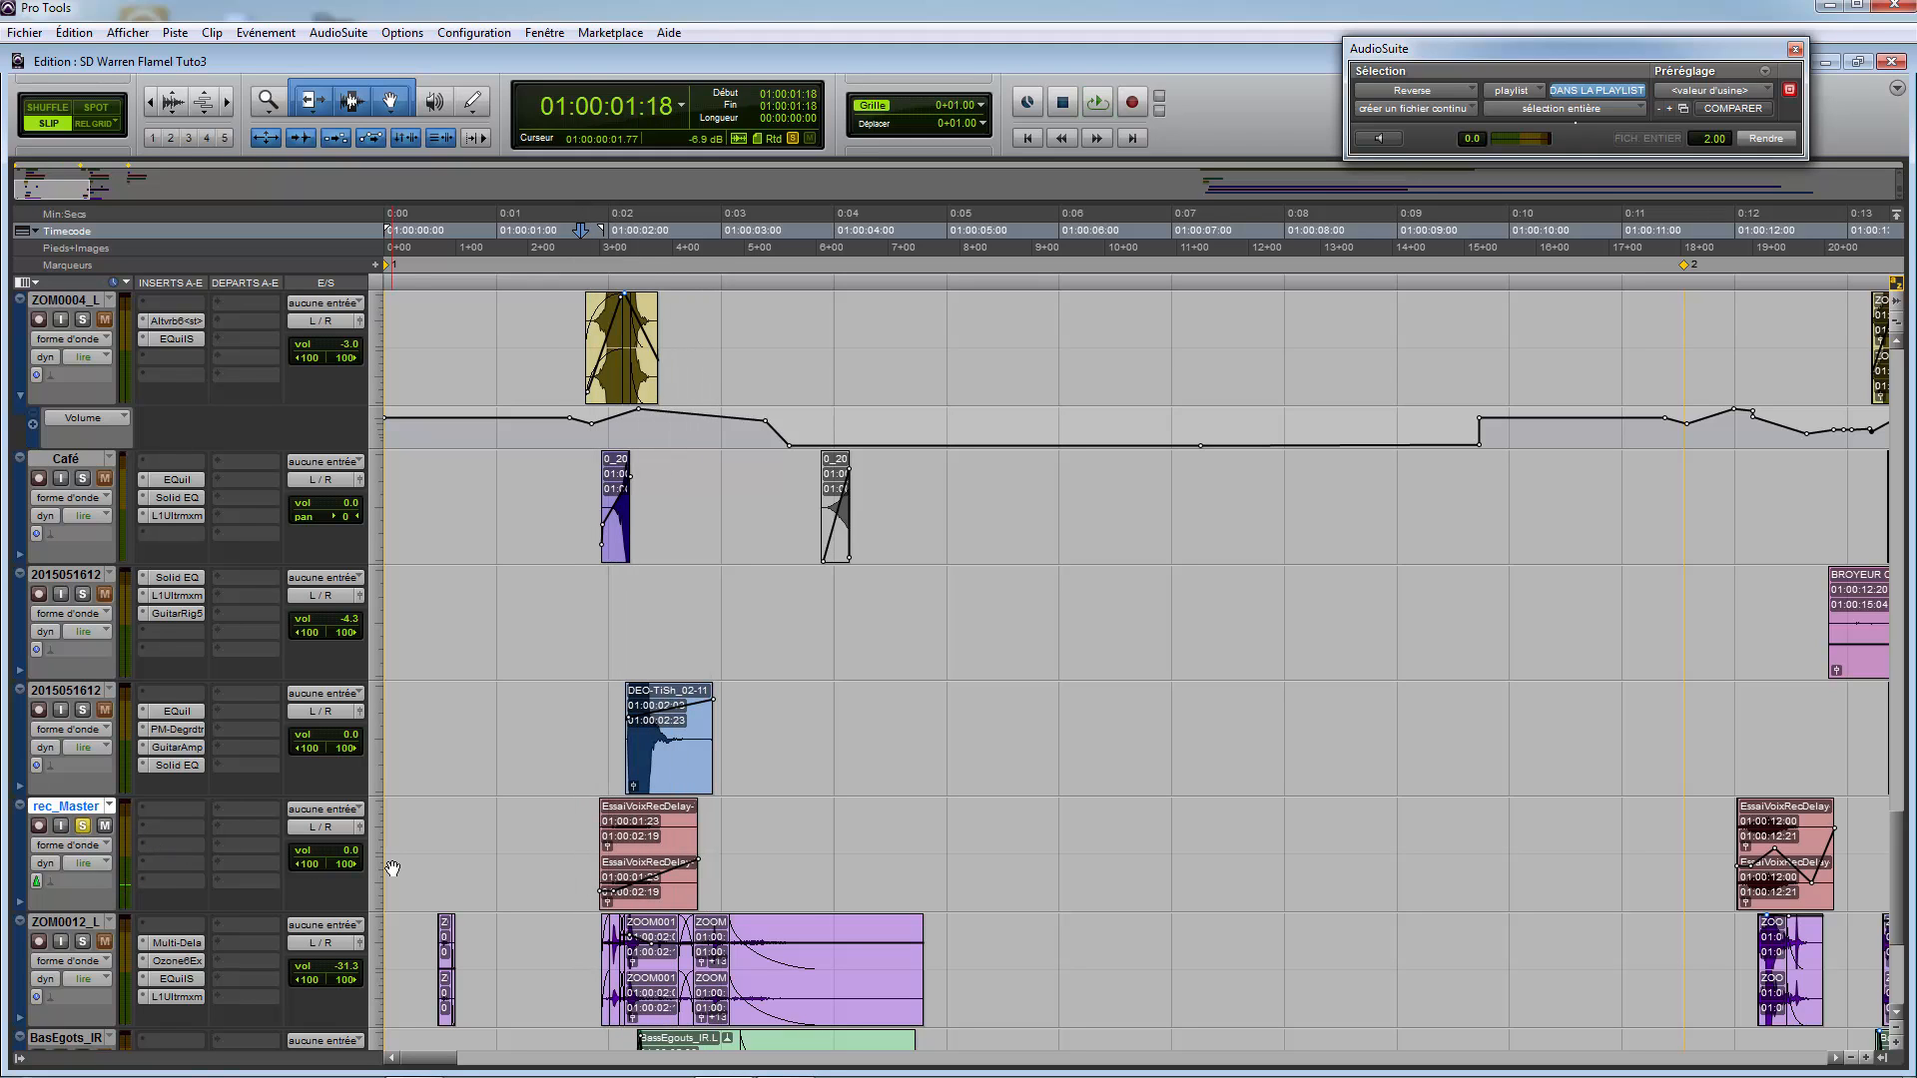
{"action": "key", "text": "ctrl+]"}
{"action": "key", "text": "ctrl+]"}
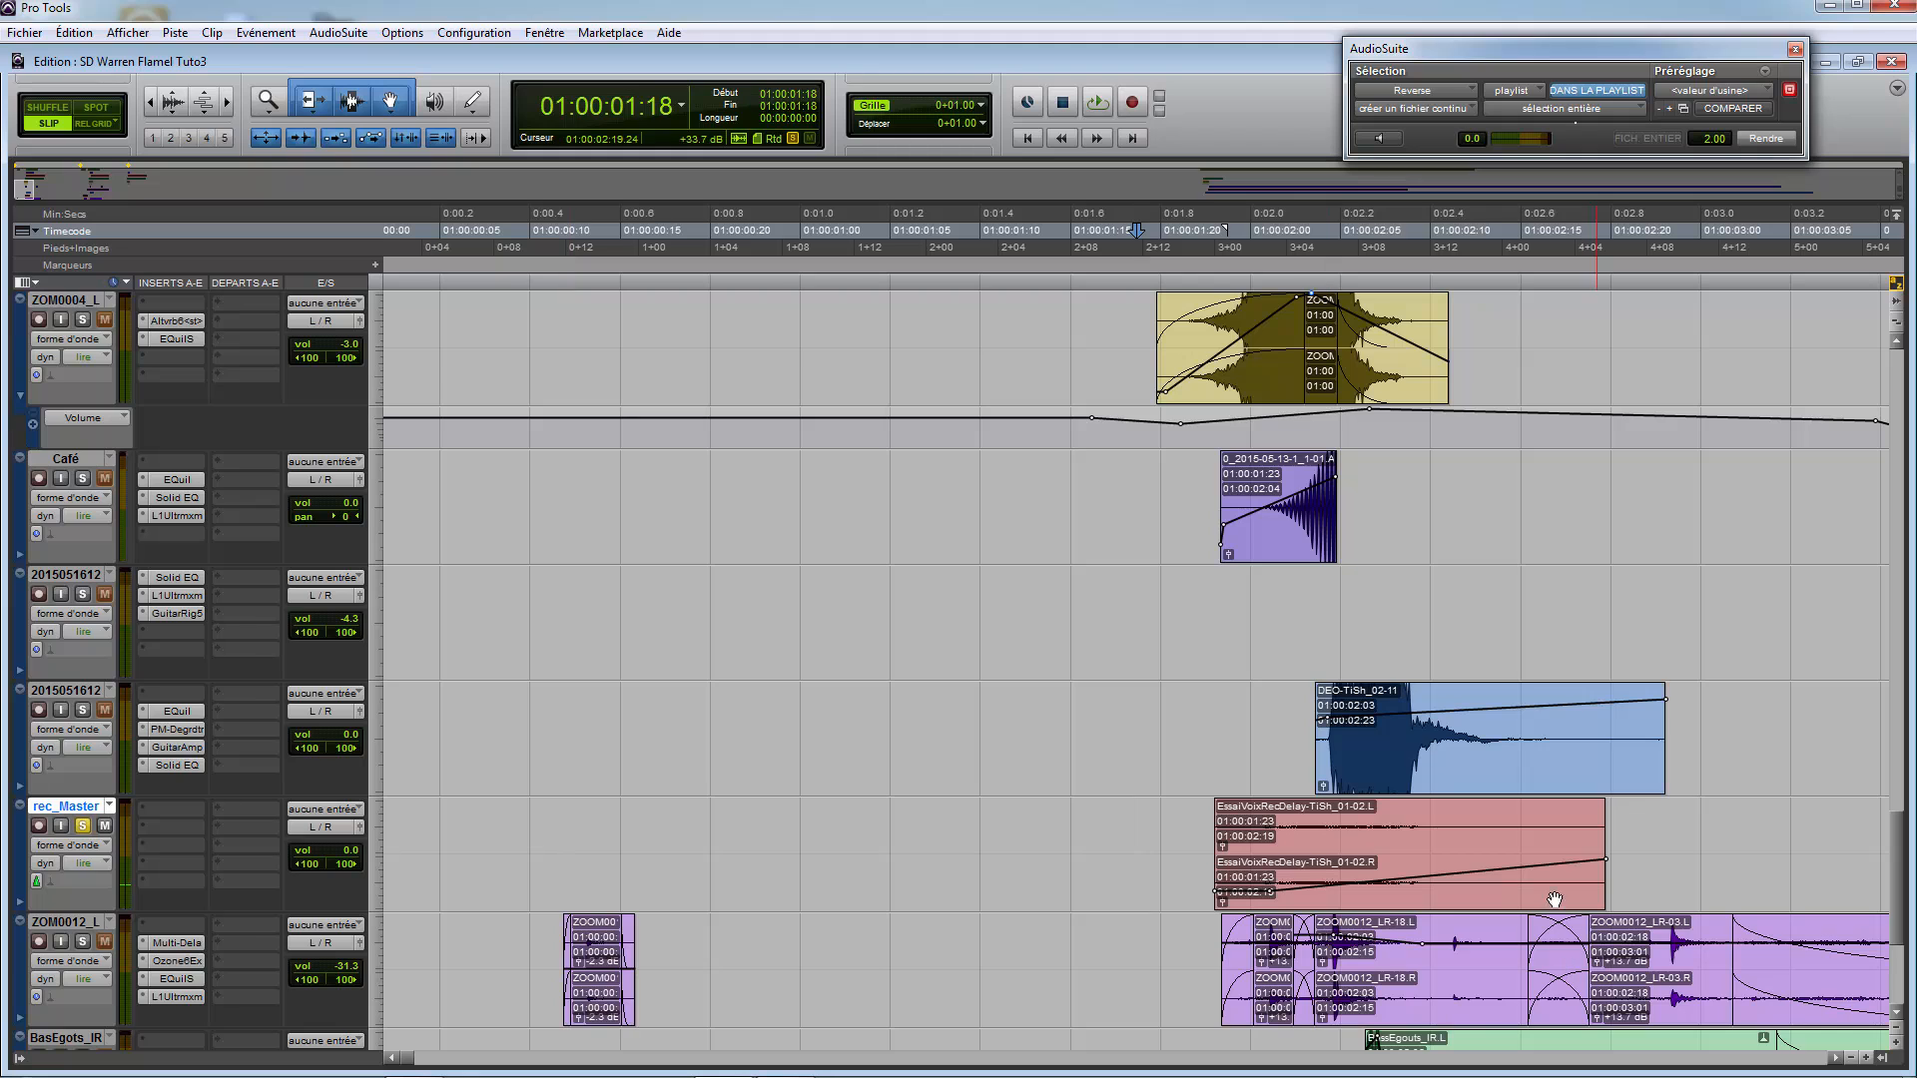
{"action": "left_click", "coordinate": [1145, 866]}
{"action": "scroll", "coordinate": [689, 785], "scroll_direction": "down", "scroll_amount": 3}
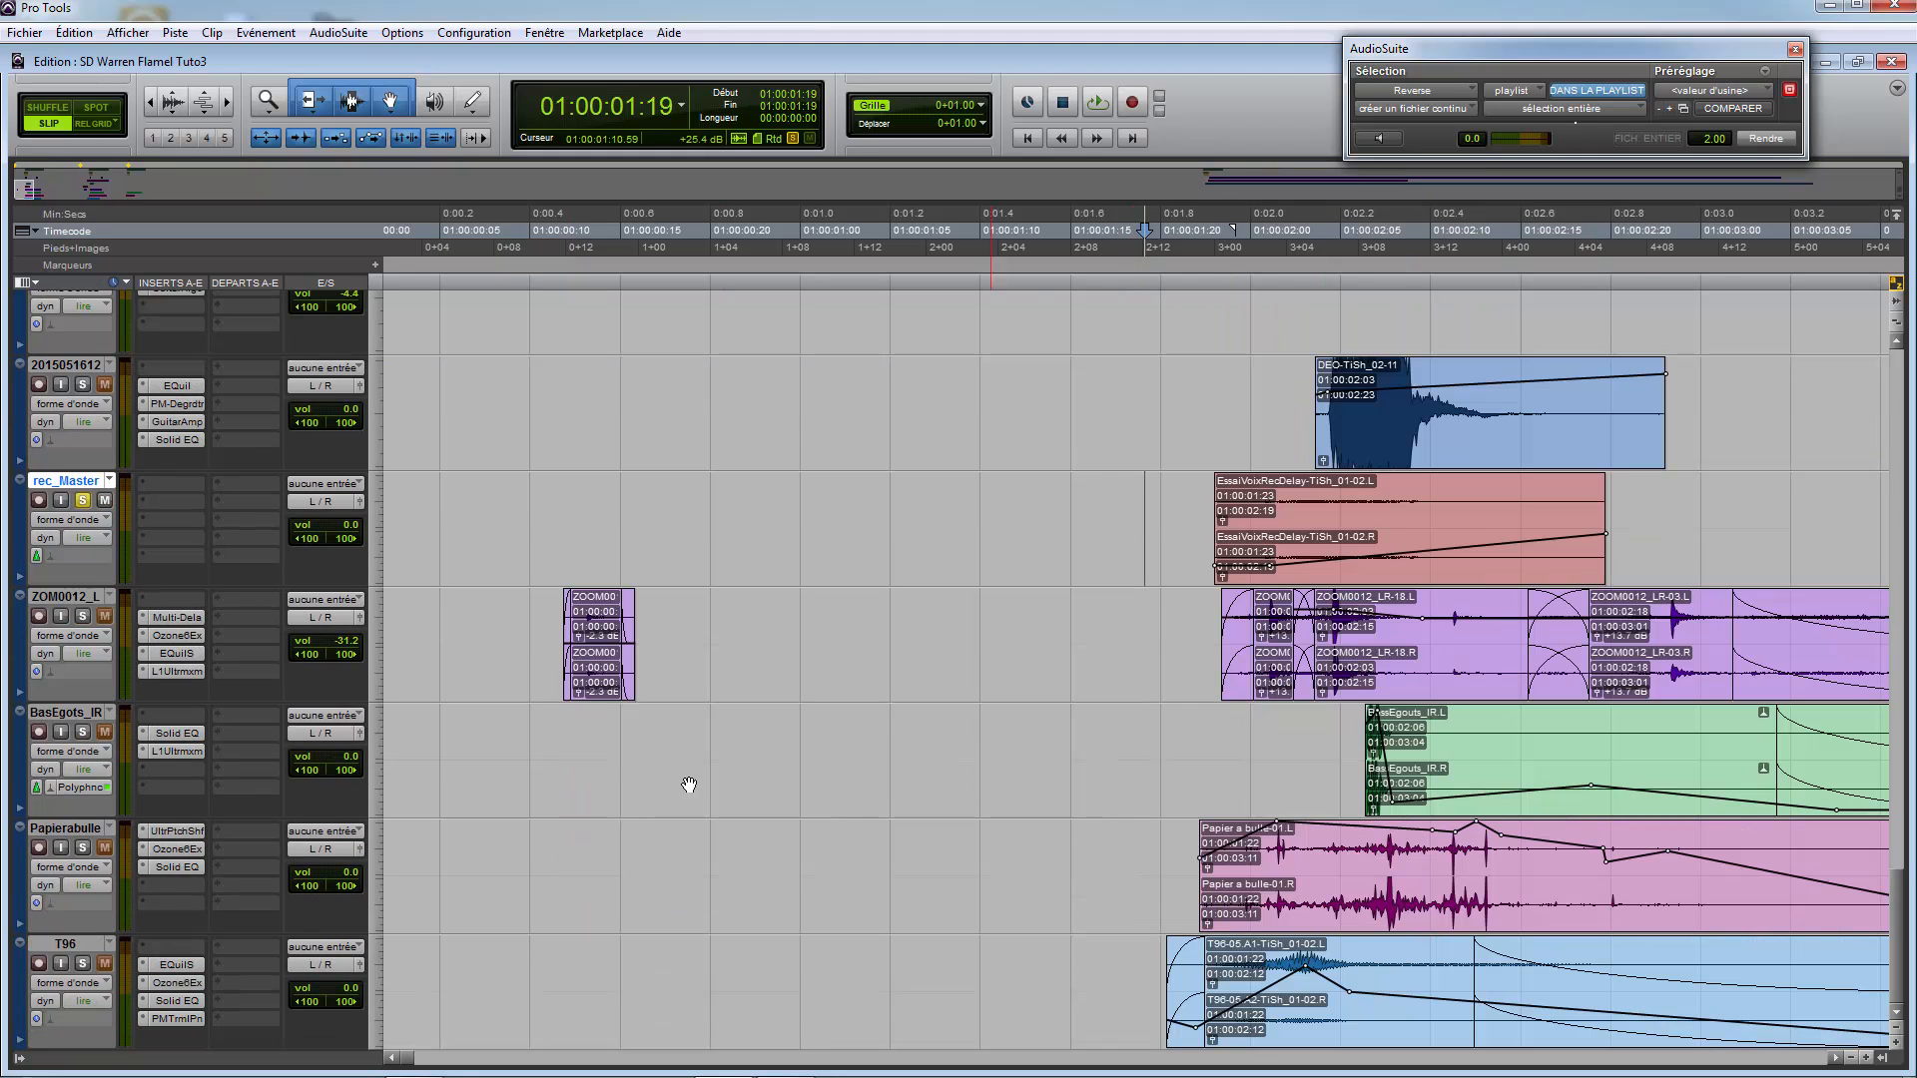
{"action": "left_click", "coordinate": [503, 606]}
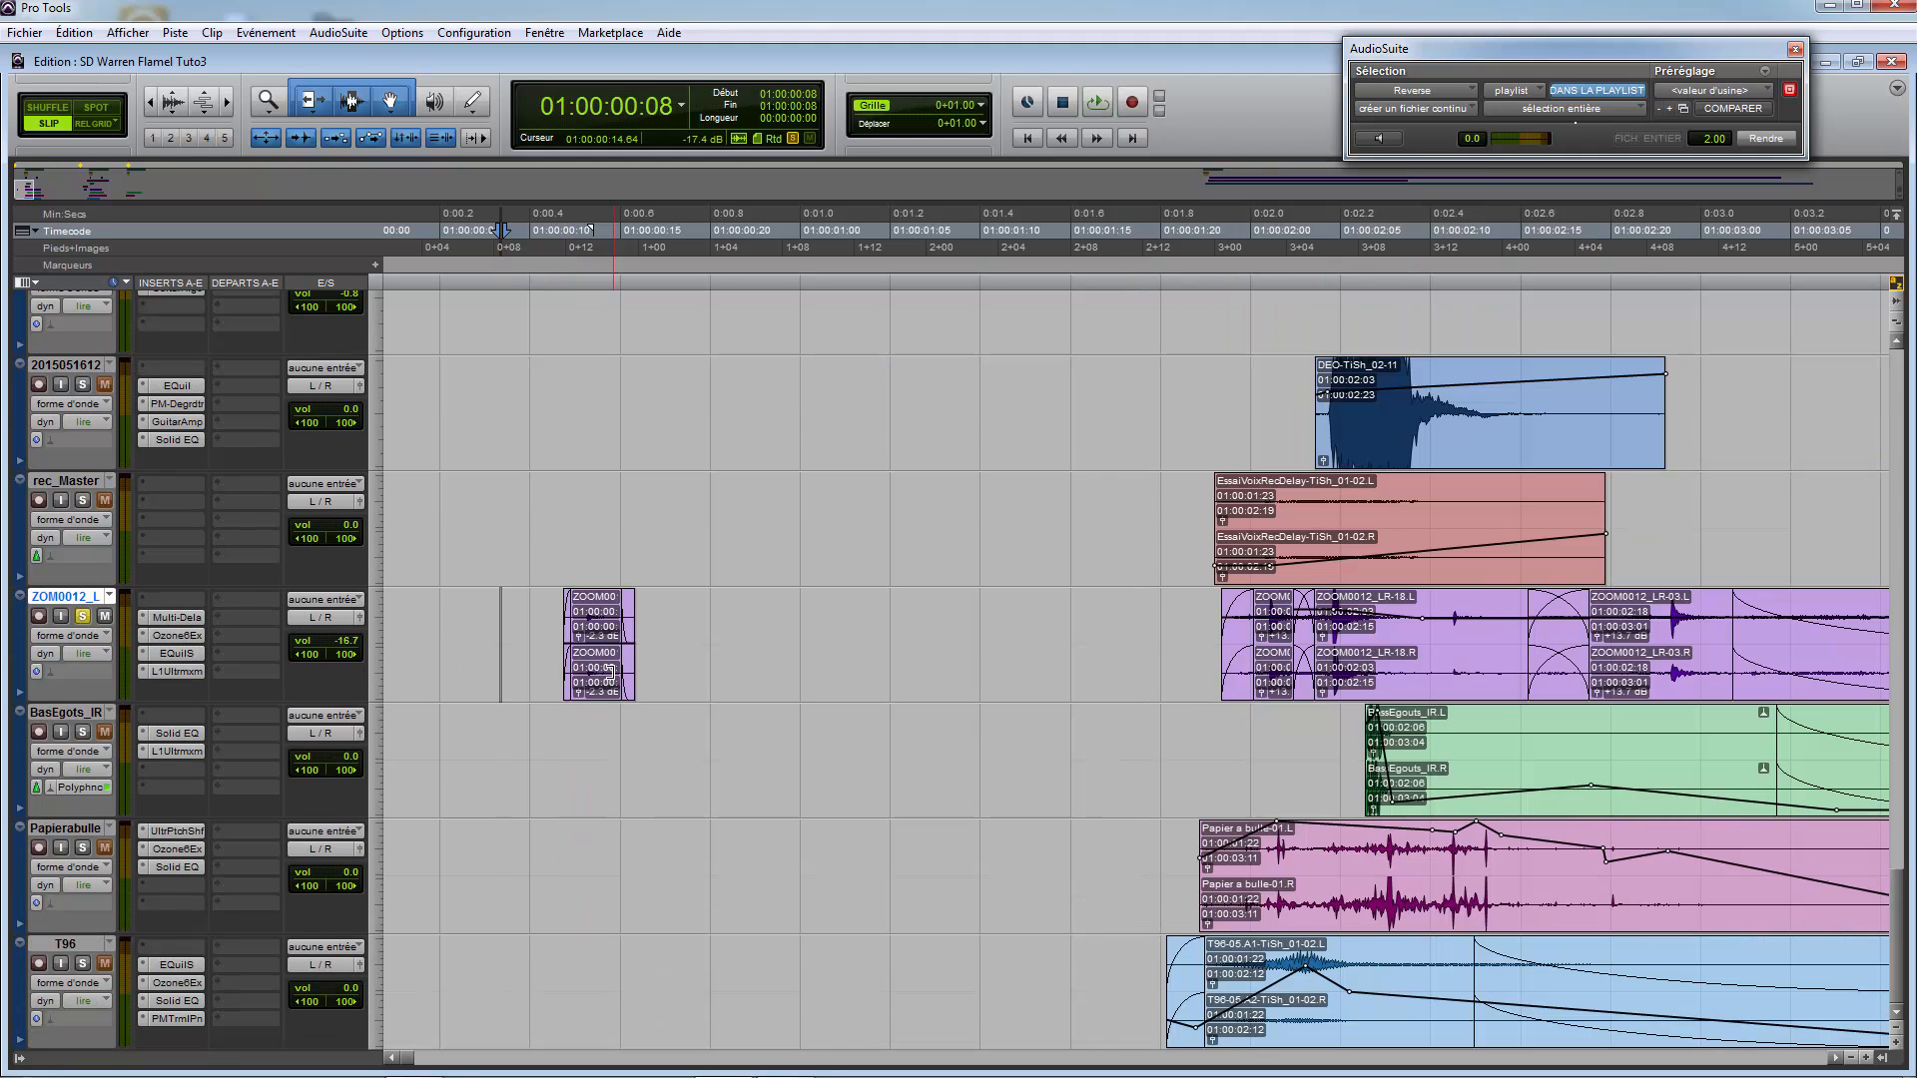
{"action": "key", "text": "space"}
{"action": "key", "text": "space"}
{"action": "key", "text": "space"}
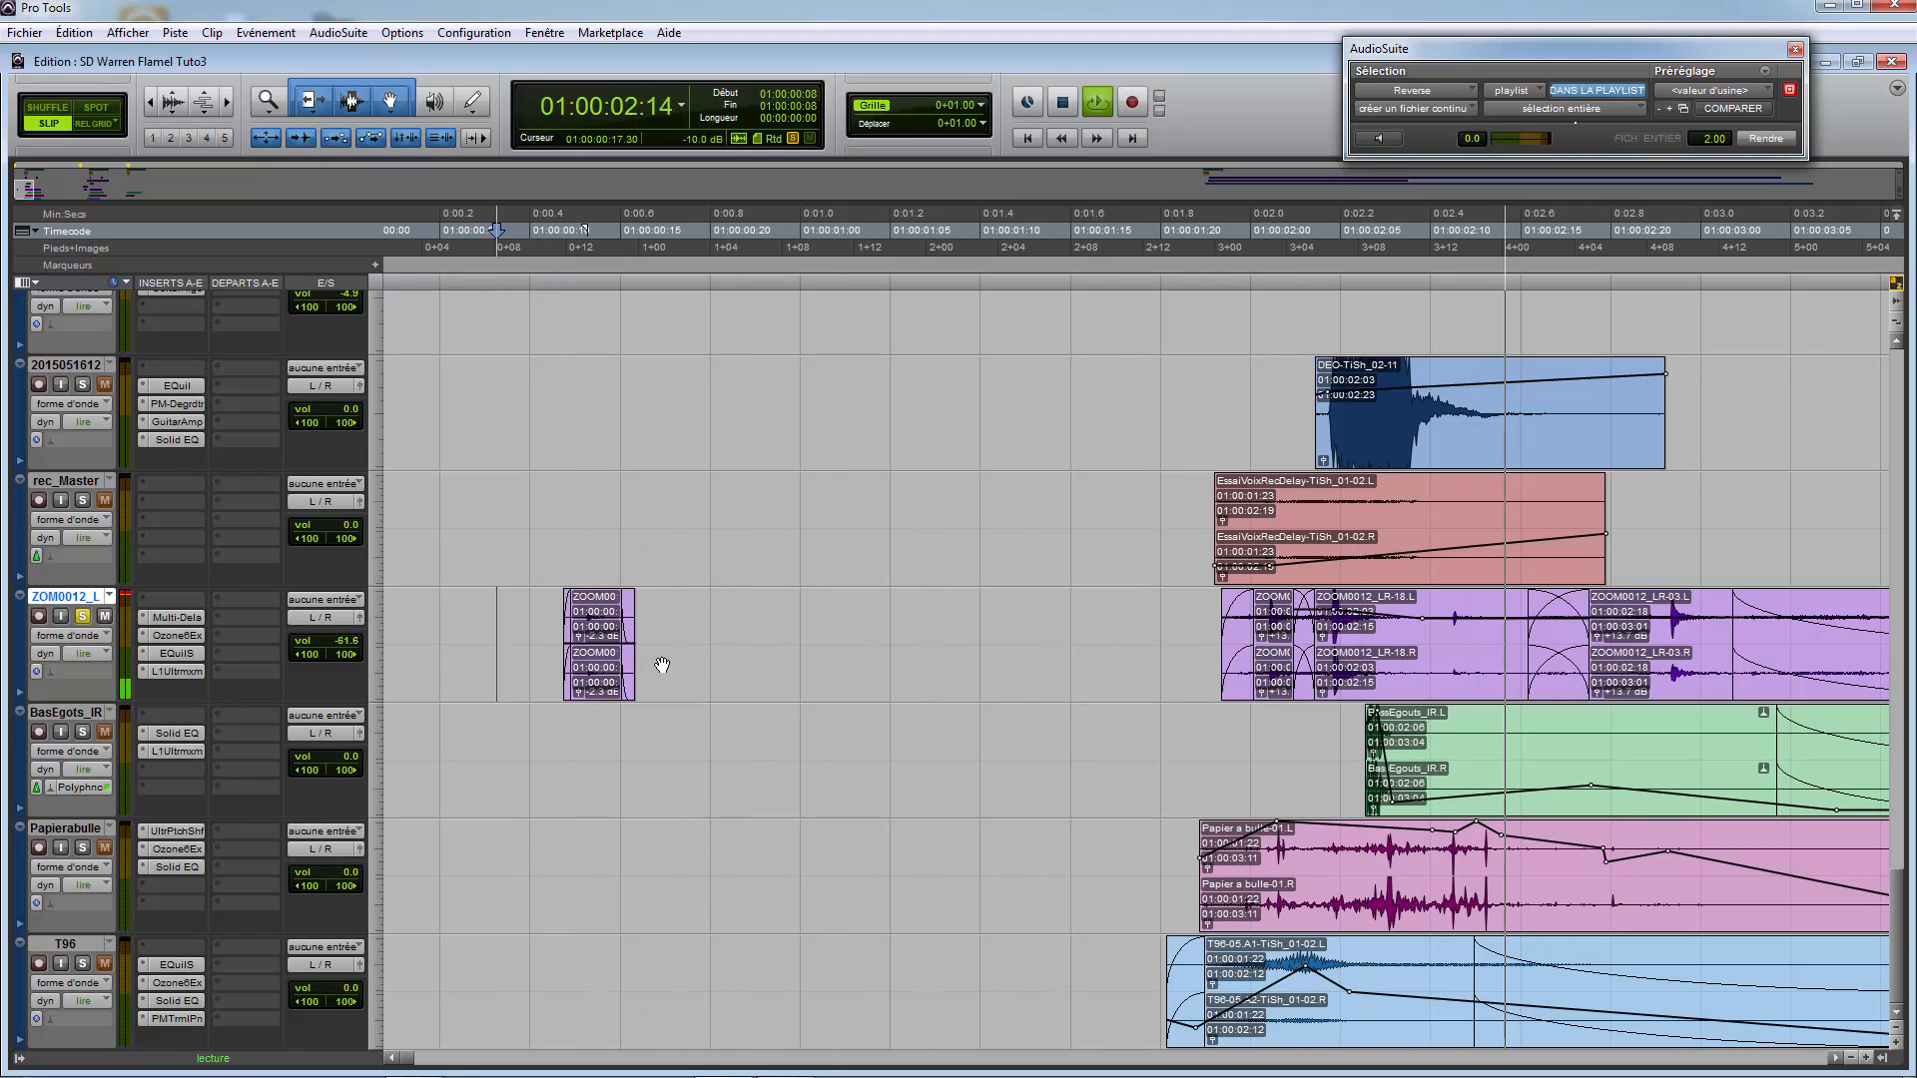
{"action": "key", "text": "space"}
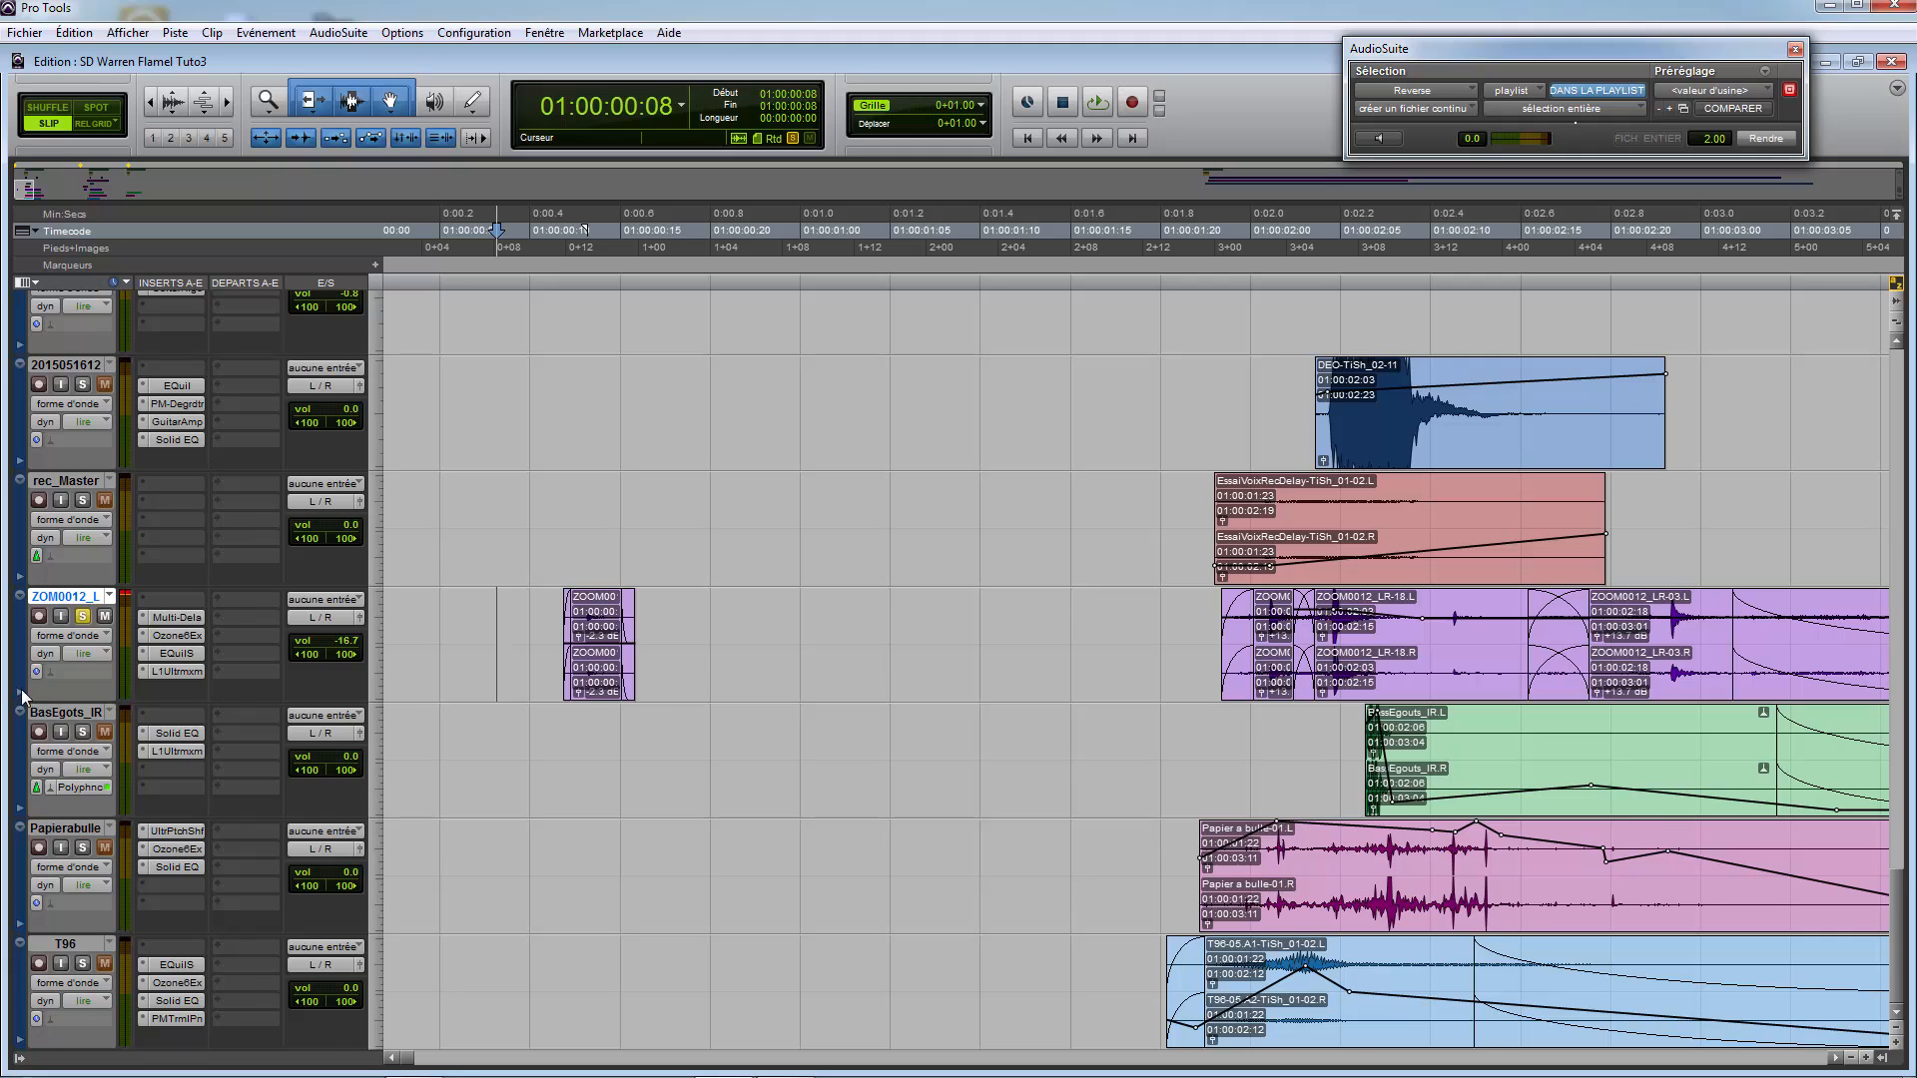
Step: Show the Volume automation lane of the ZOM0012 track and place the edit cursor just before its first clip
{"action": "left_click", "coordinate": [22, 694]}
{"action": "left_click", "coordinate": [460, 749]}
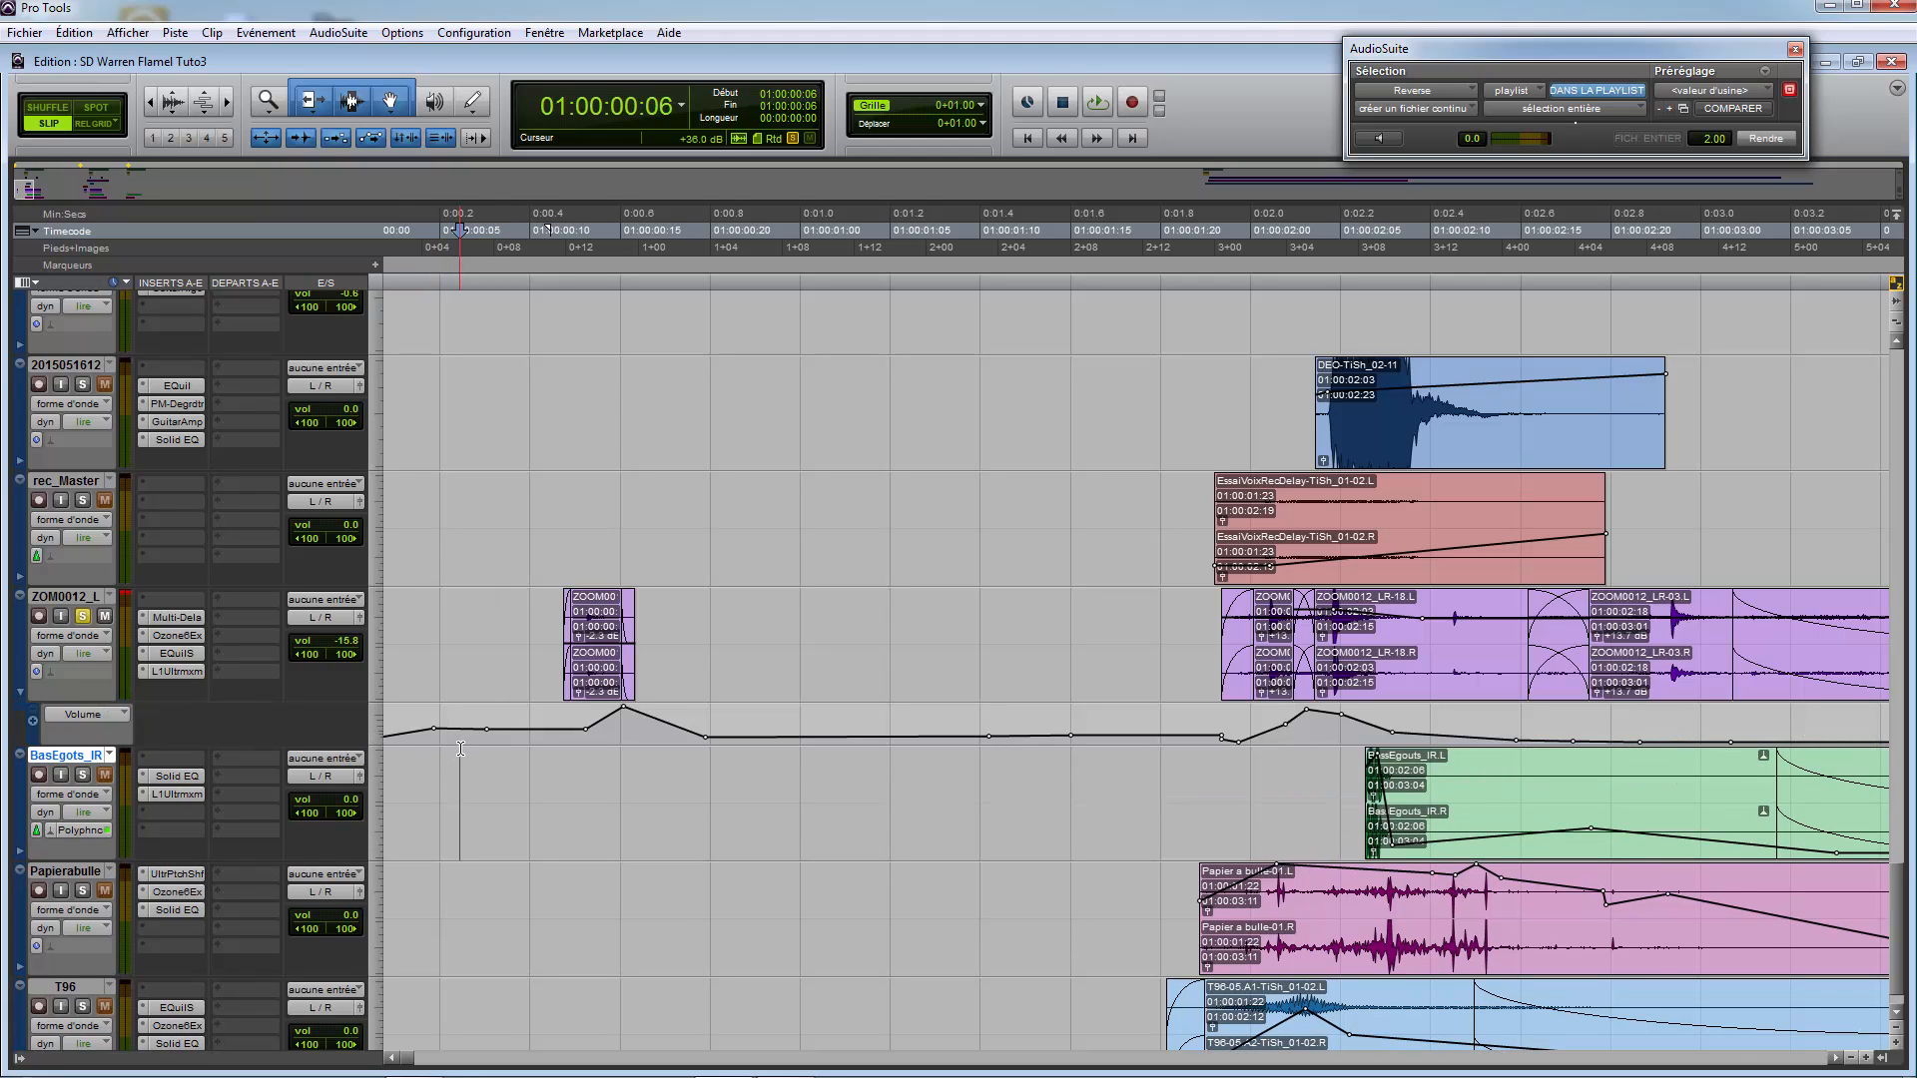
{"action": "left_click", "coordinate": [483, 641]}
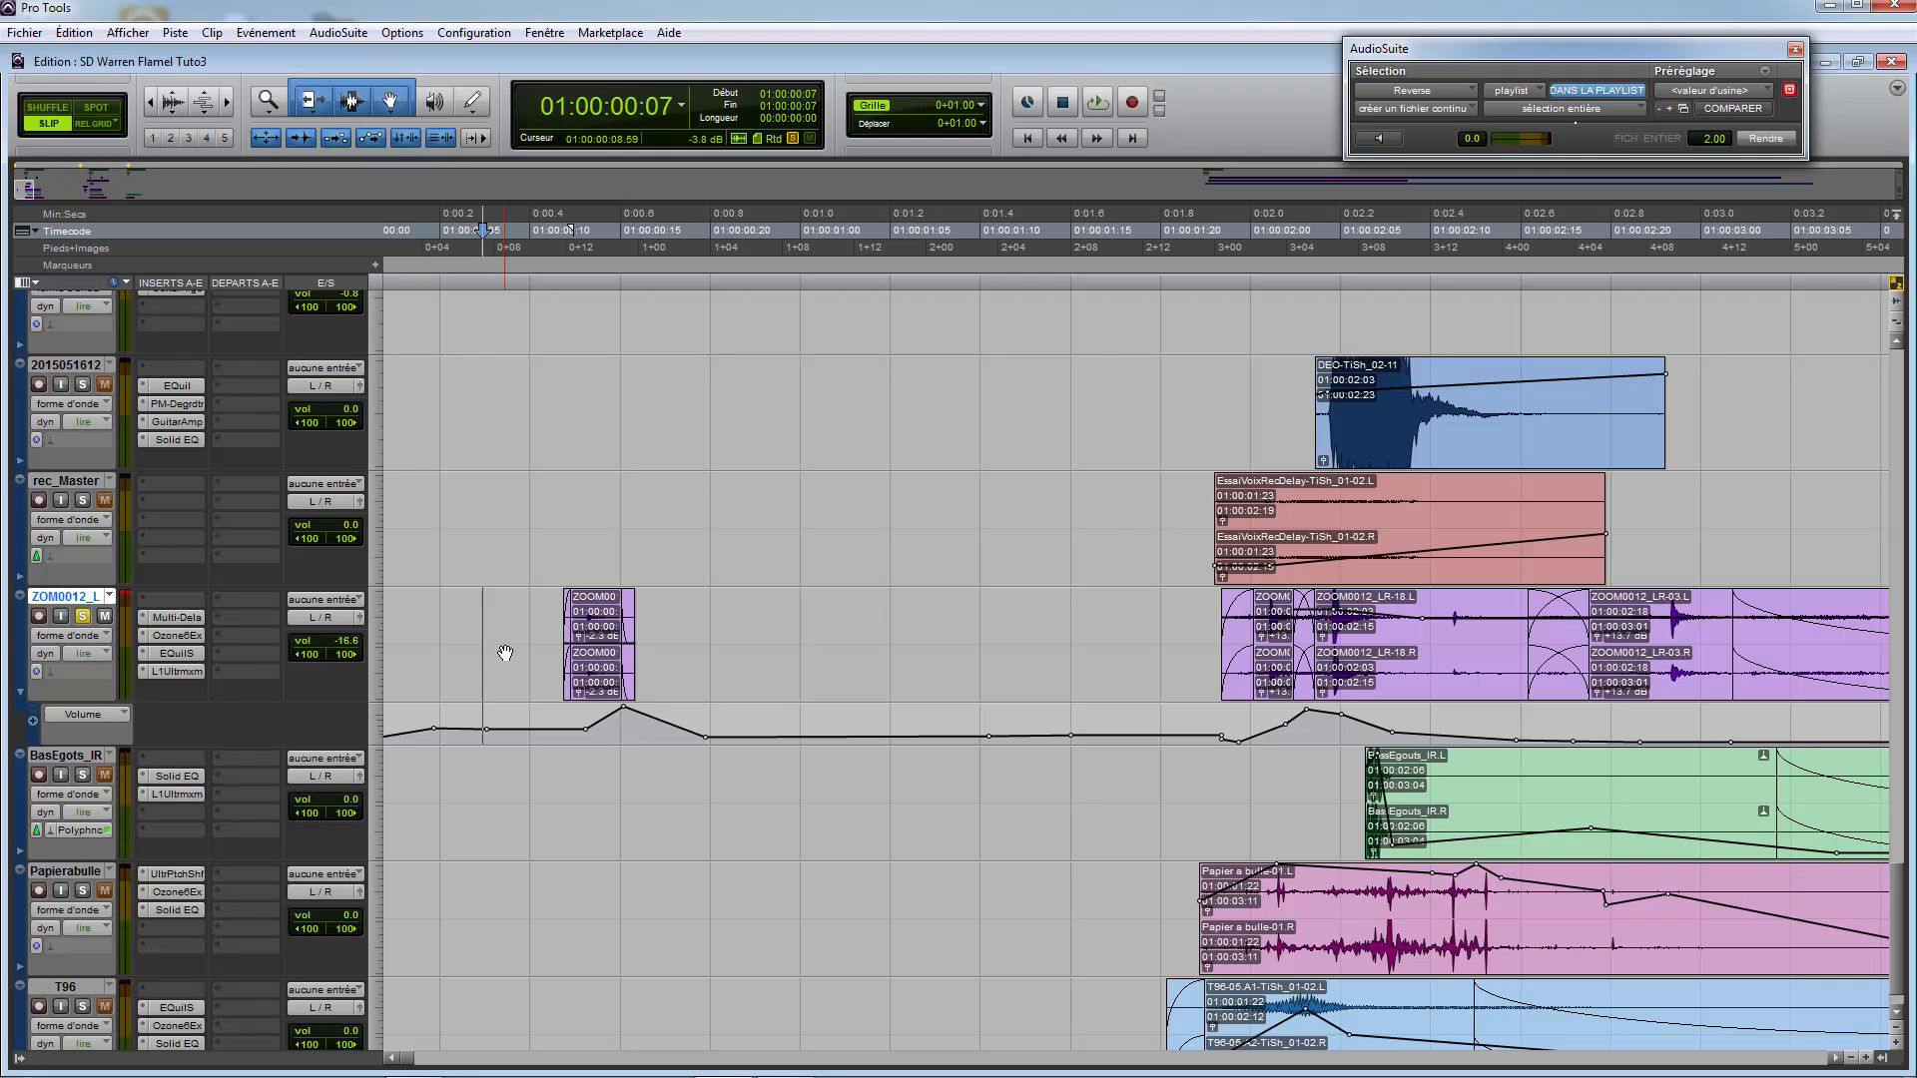
{"action": "key", "text": "t"}
{"action": "key", "text": "t"}
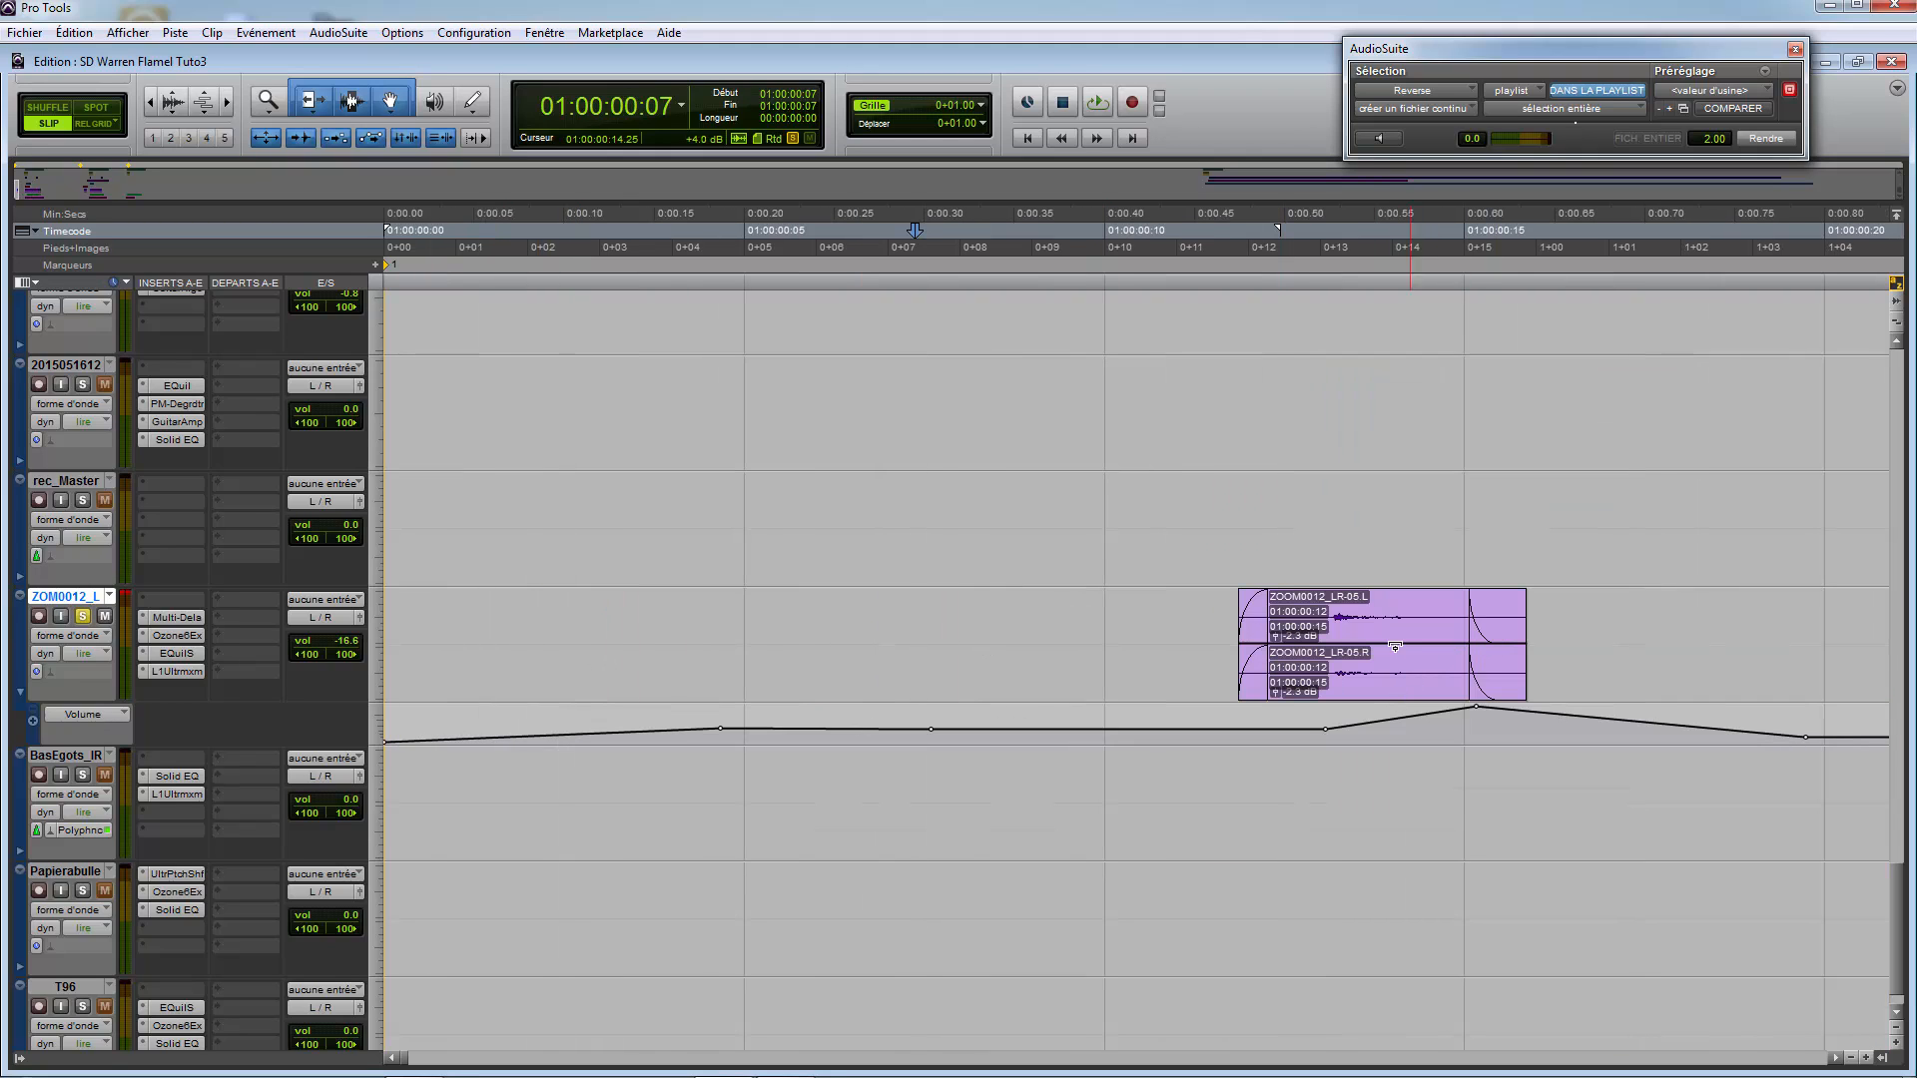
Step: Examine the first ZOM0012 clip and the long clip at 01:00:13 in close-up and in the overall timeline
{"action": "left_click", "coordinate": [1352, 606]}
{"action": "key", "text": "r"}
{"action": "key", "text": "r"}
{"action": "key", "text": "r"}
{"action": "key", "text": "r"}
{"action": "key", "text": "r"}
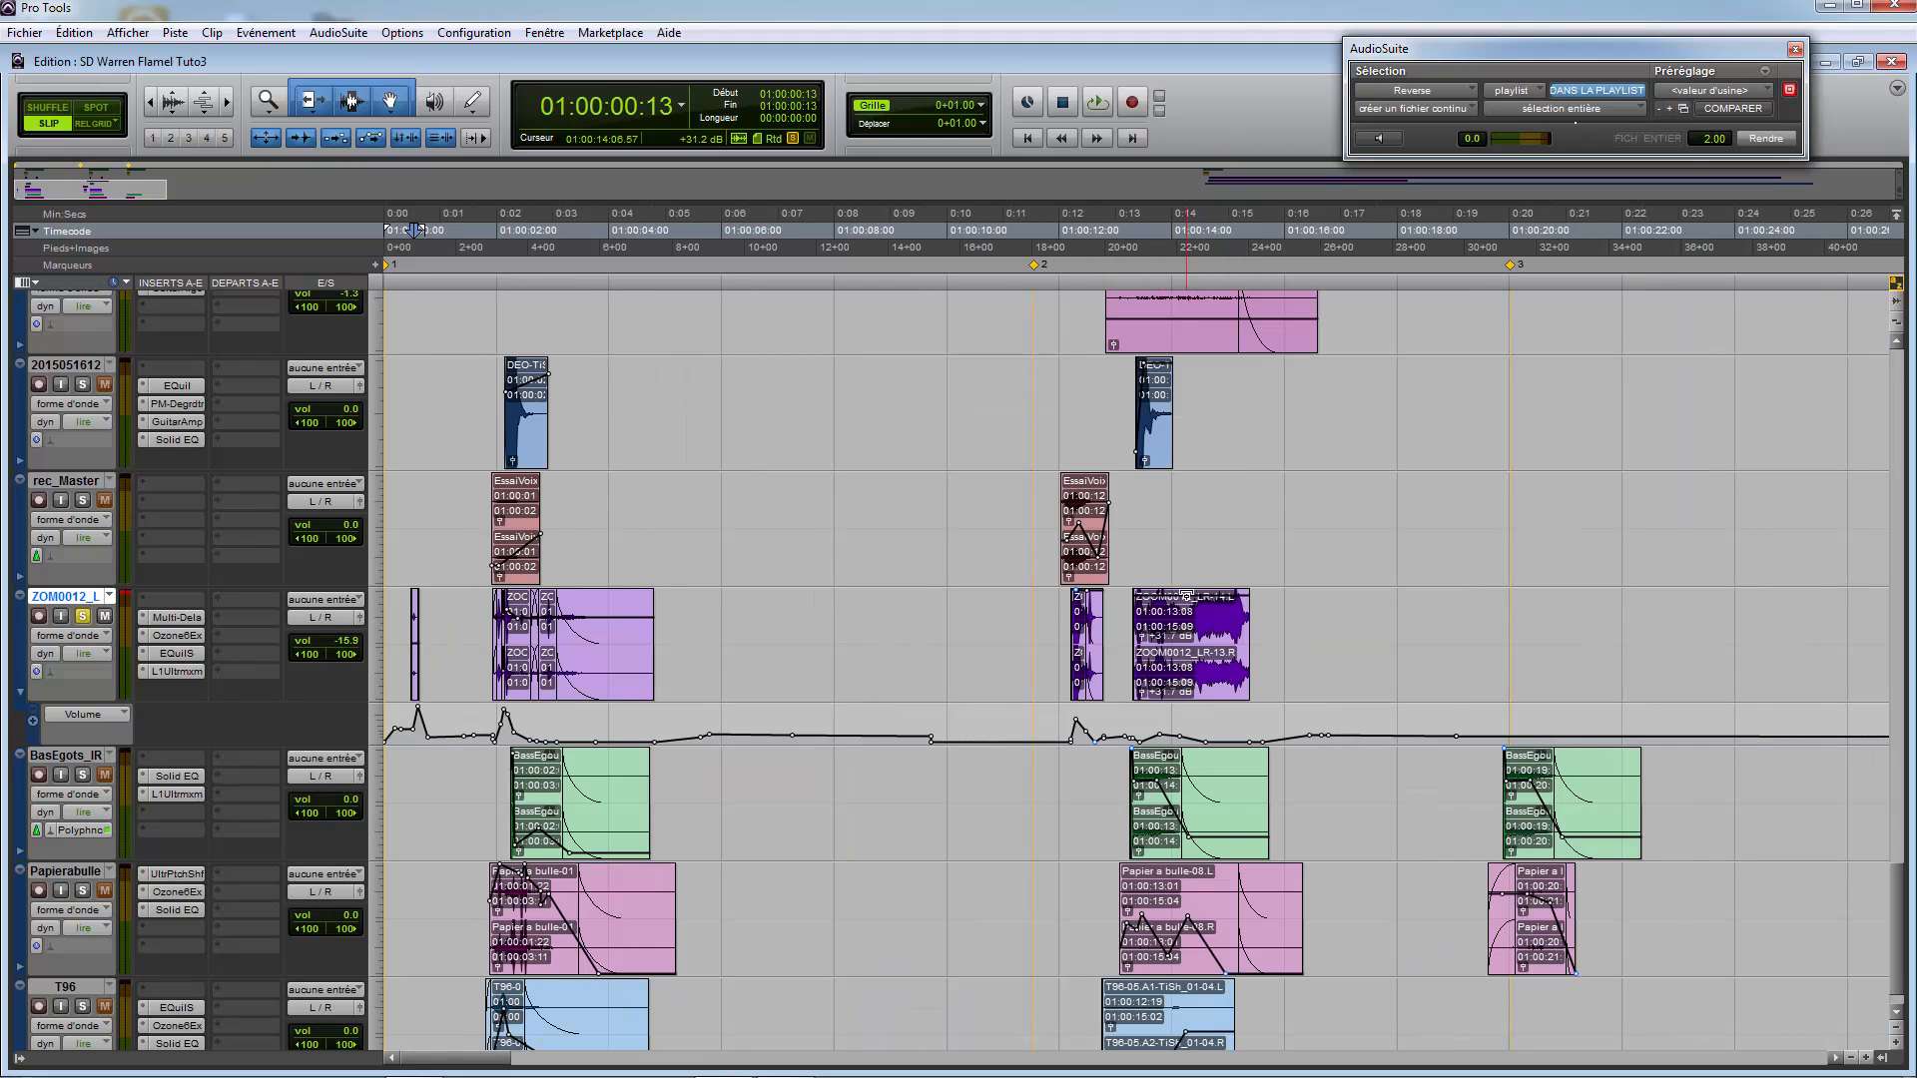
{"action": "left_click", "coordinate": [1192, 518]}
{"action": "left_click", "coordinate": [1181, 640]}
{"action": "key", "text": "t"}
{"action": "key", "text": "t"}
{"action": "key", "text": "t"}
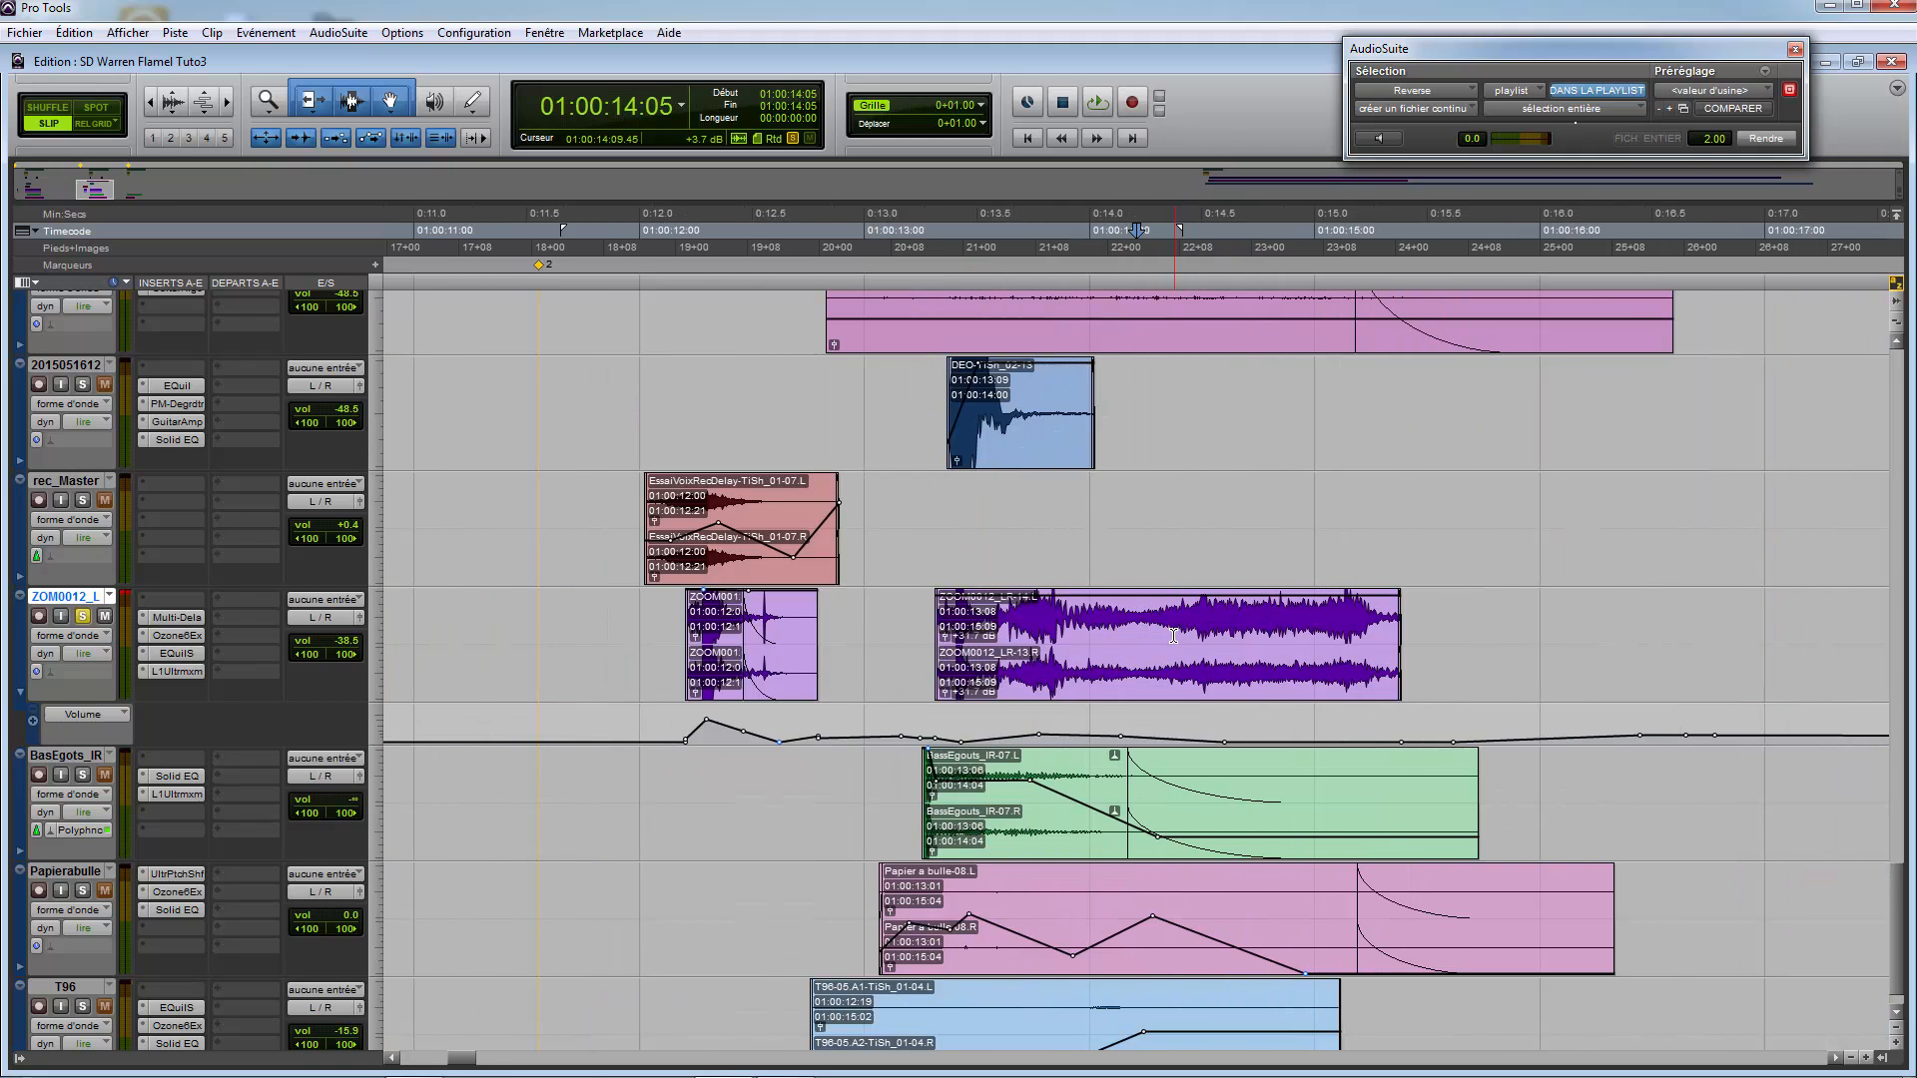
{"action": "key", "text": "r"}
{"action": "key", "text": "r"}
{"action": "key", "text": "r"}
{"action": "key", "text": "r"}
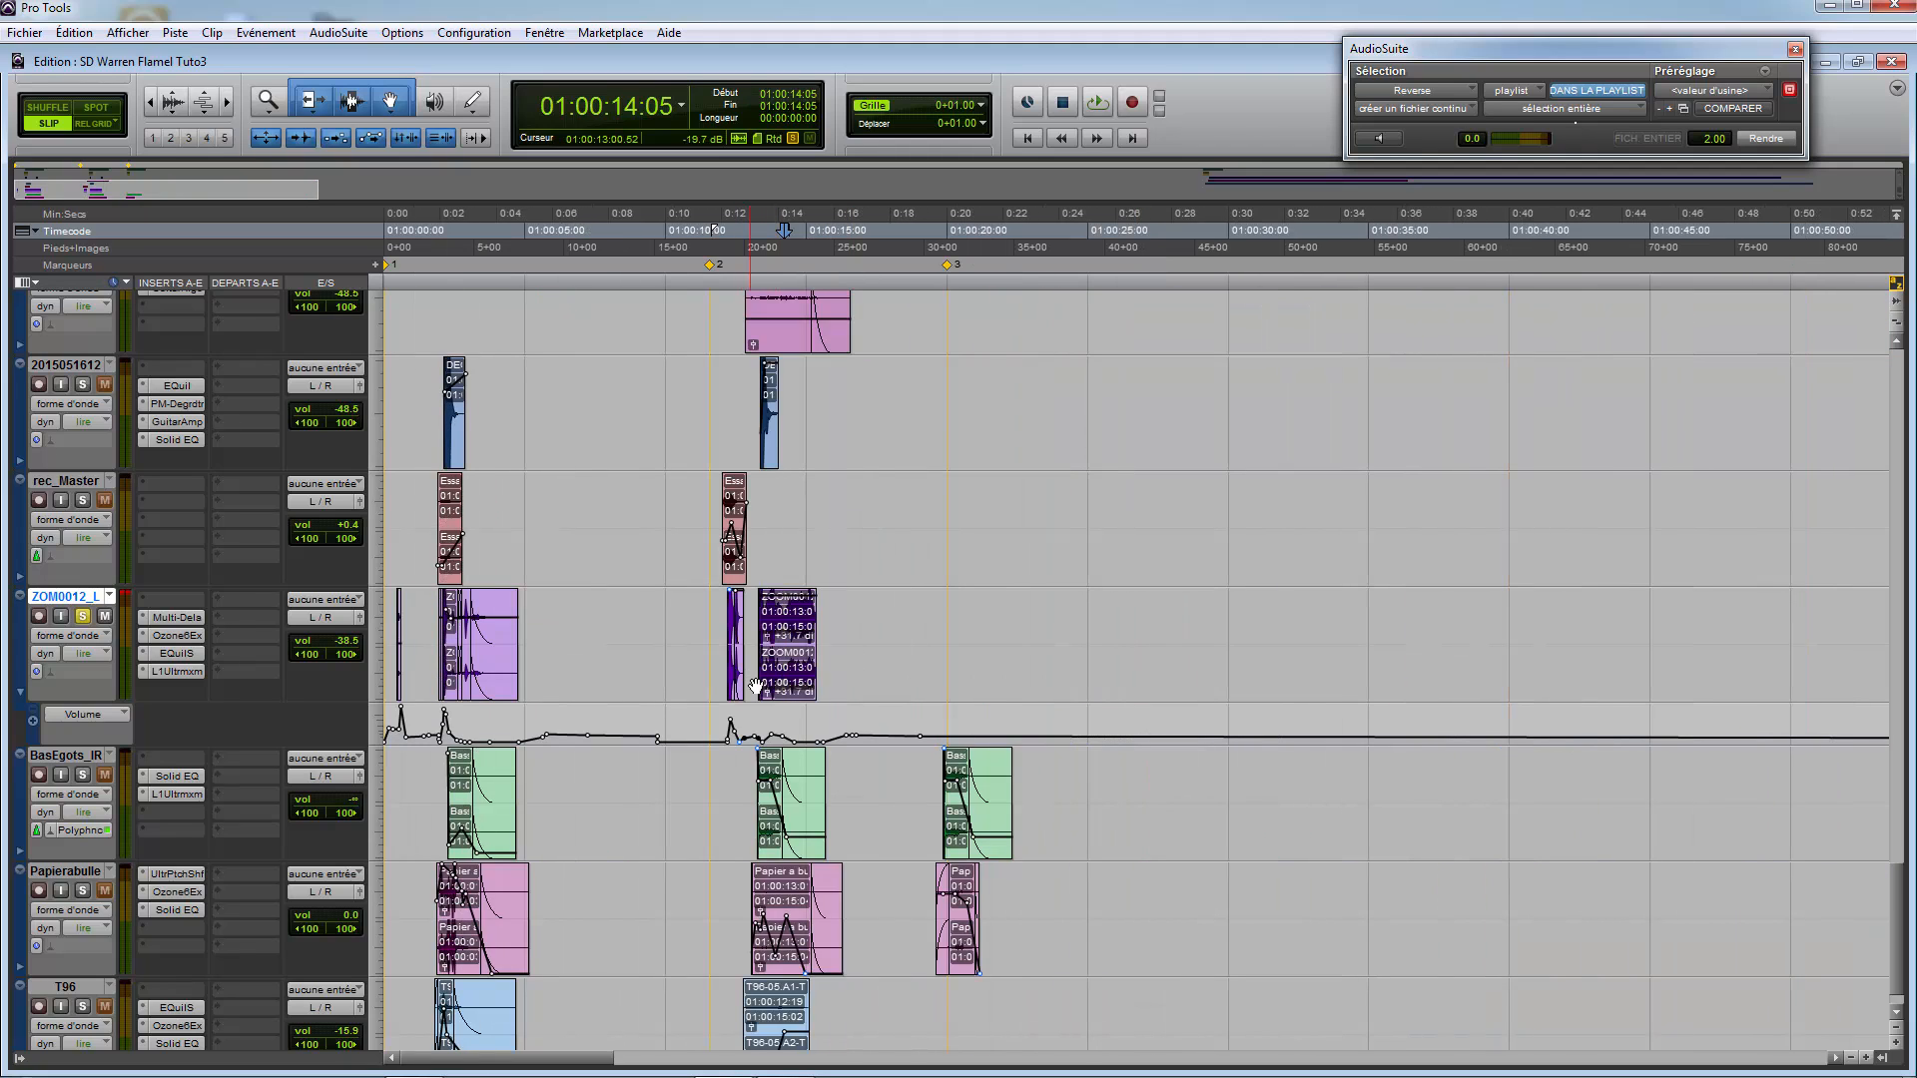
Step: Copy the long ZOM0012 clip at 01:00:13 to the empty stretch at about 01:00:37
{"action": "left_click_drag", "start_coordinate": [772, 680], "coordinate": [1583, 728]}
{"action": "scroll", "coordinate": [1583, 728], "scroll_direction": "down", "scroll_amount": 1}
{"action": "key", "text": "Delete"}
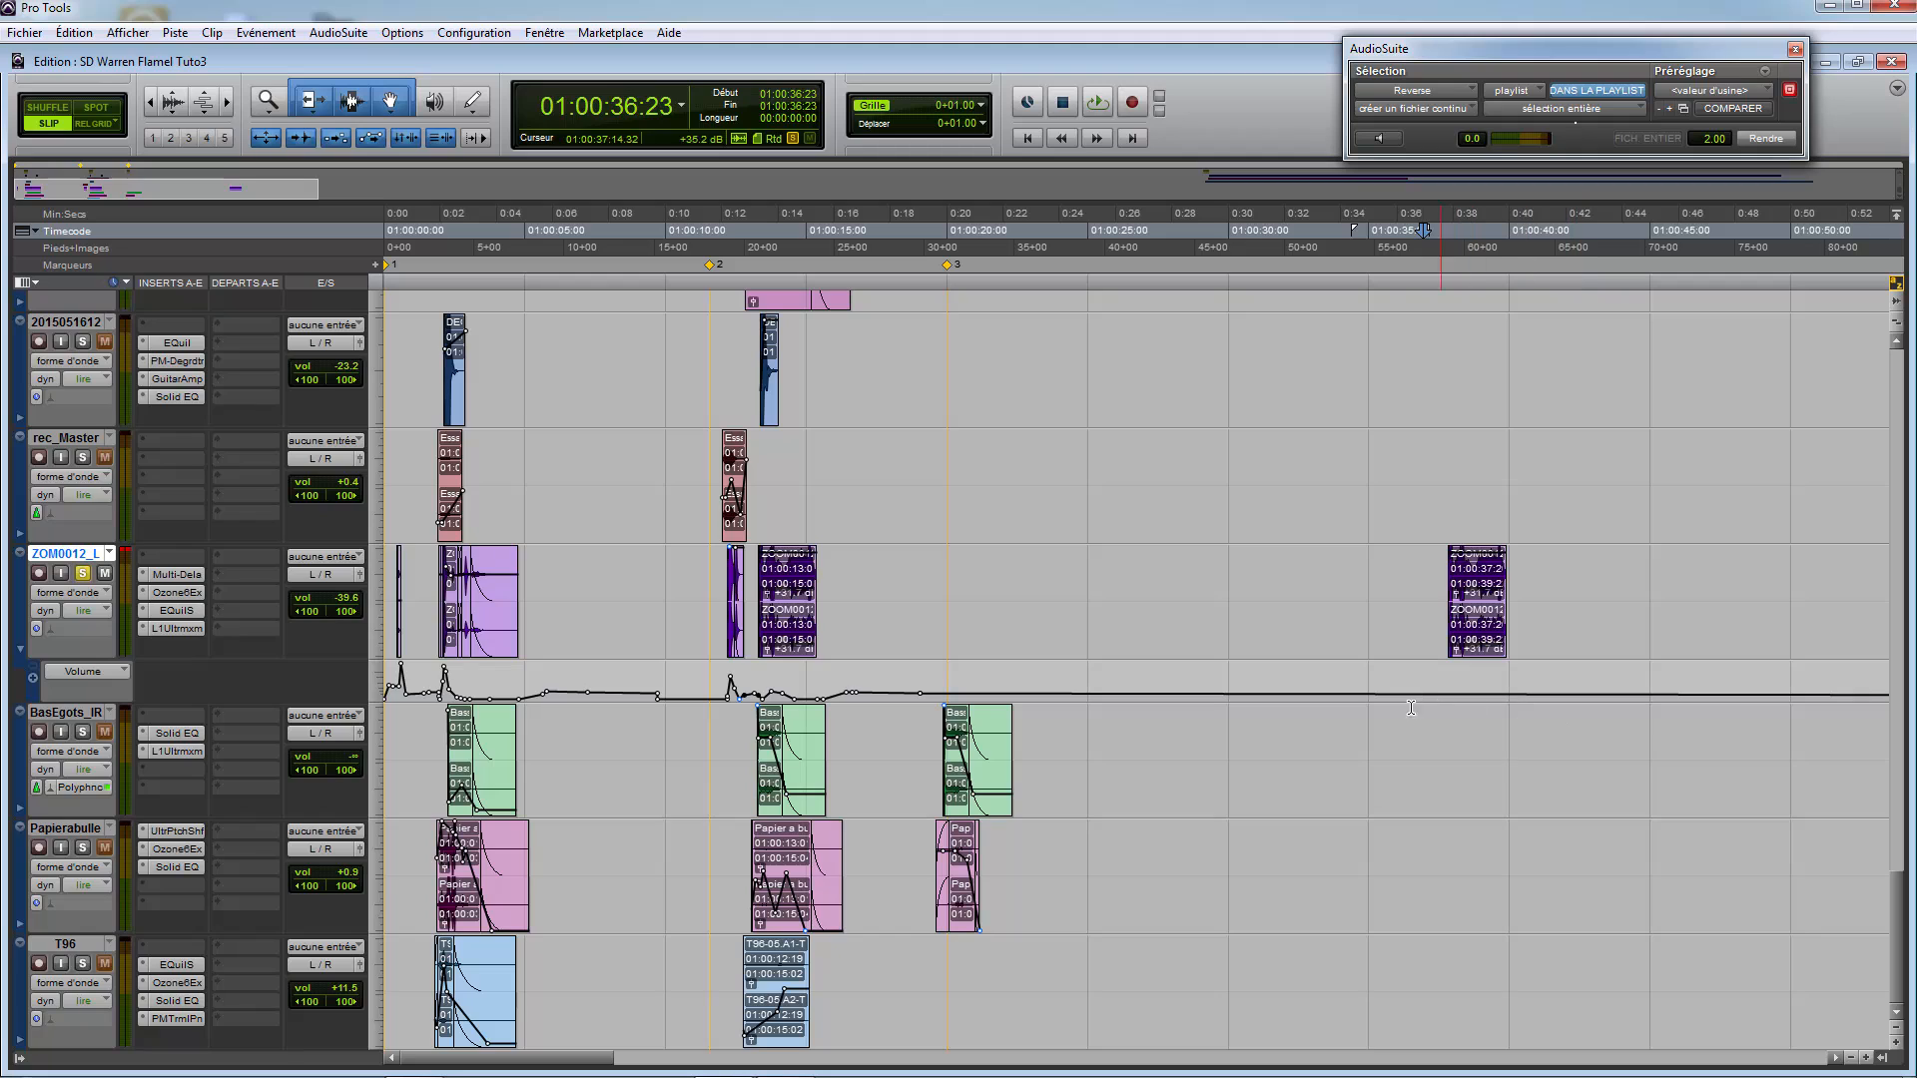
Step: Raise the volume automation around the copied ZOM0012 clip and extend the clip's start back to 01:00:28:15
{"action": "left_click", "coordinate": [1366, 694], "text": "ctrl"}
{"action": "left_click_drag", "start_coordinate": [1448, 694], "coordinate": [1180, 619]}
{"action": "left_click", "coordinate": [1462, 621]}
Step: Deactivate the L1Ultrmxm, EQuilS, Ozone6Ex and Multi-Dela inserts on the ZOM0012 track and play the copied clip
{"action": "right_click", "coordinate": [176, 629]}
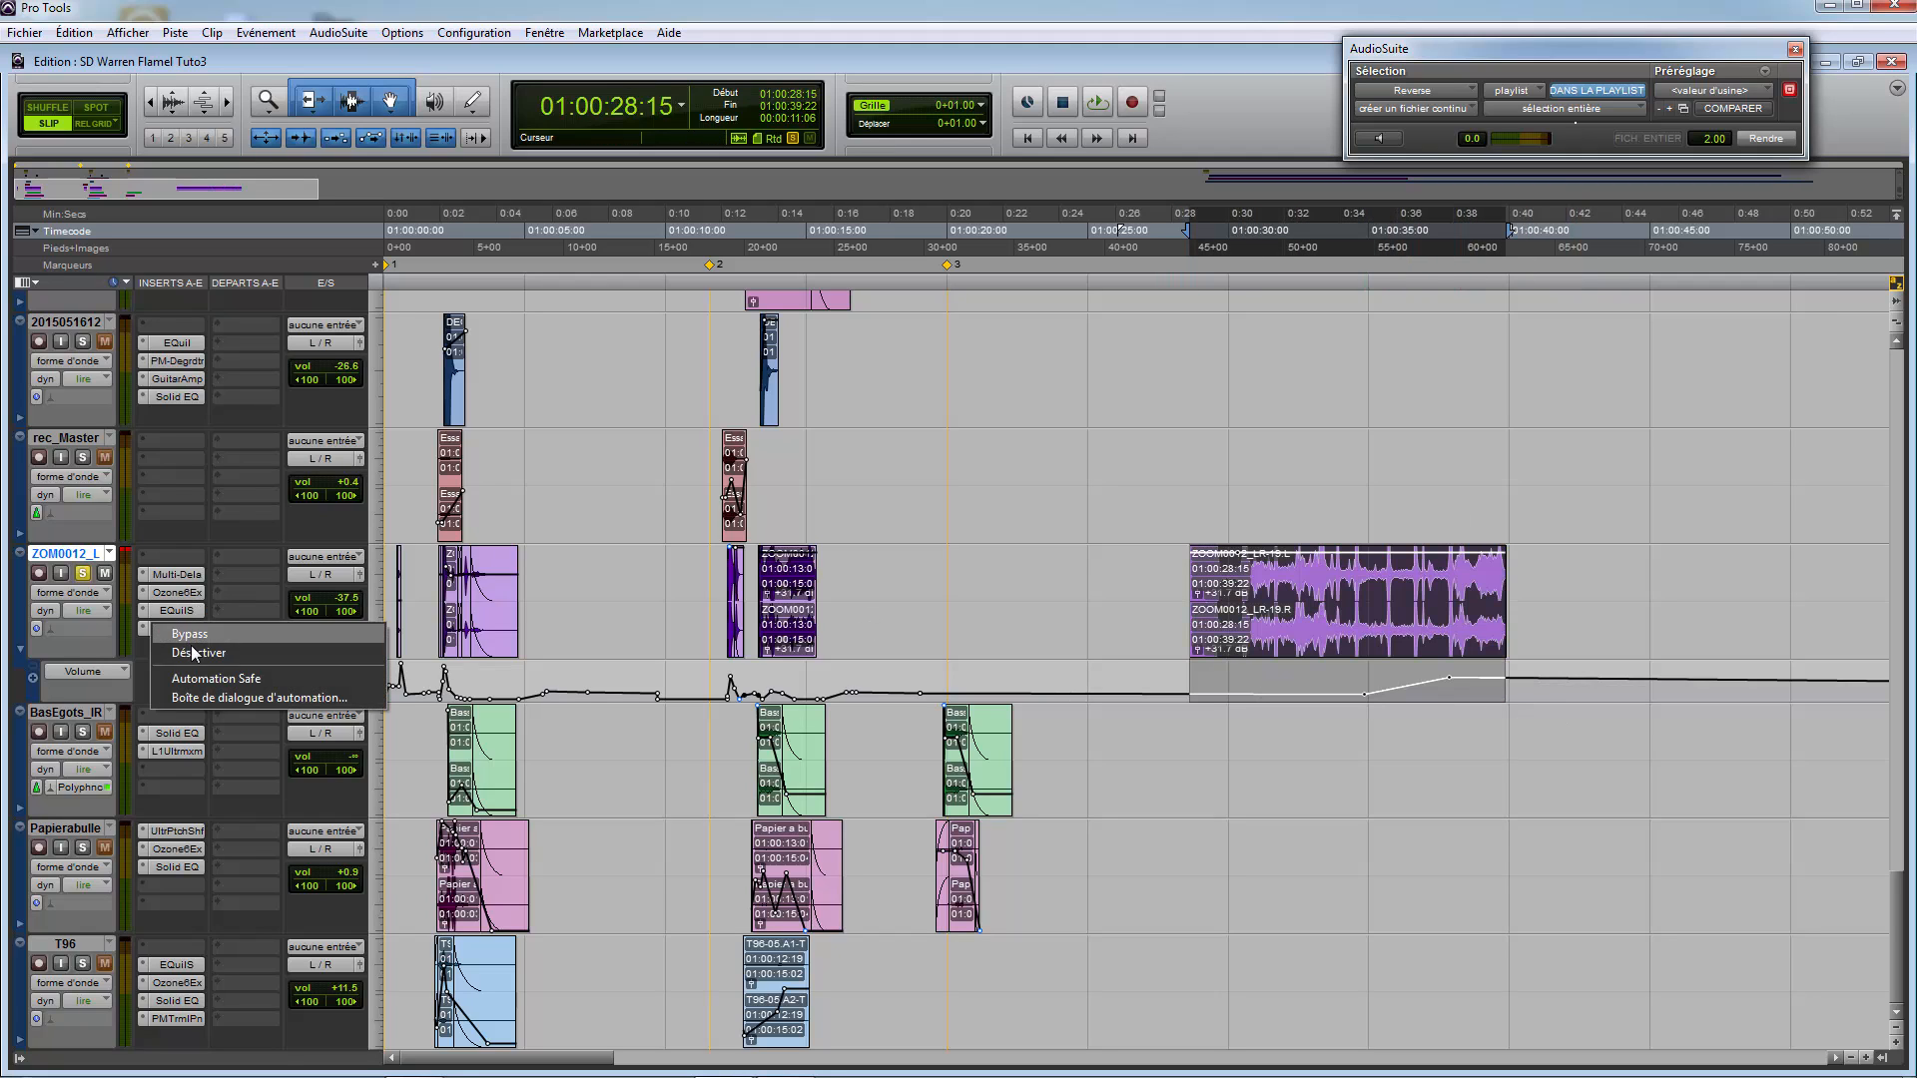
{"action": "left_click", "coordinate": [189, 653]}
{"action": "right_click", "coordinate": [184, 613]}
{"action": "left_click", "coordinate": [192, 635]}
{"action": "right_click", "coordinate": [196, 596]}
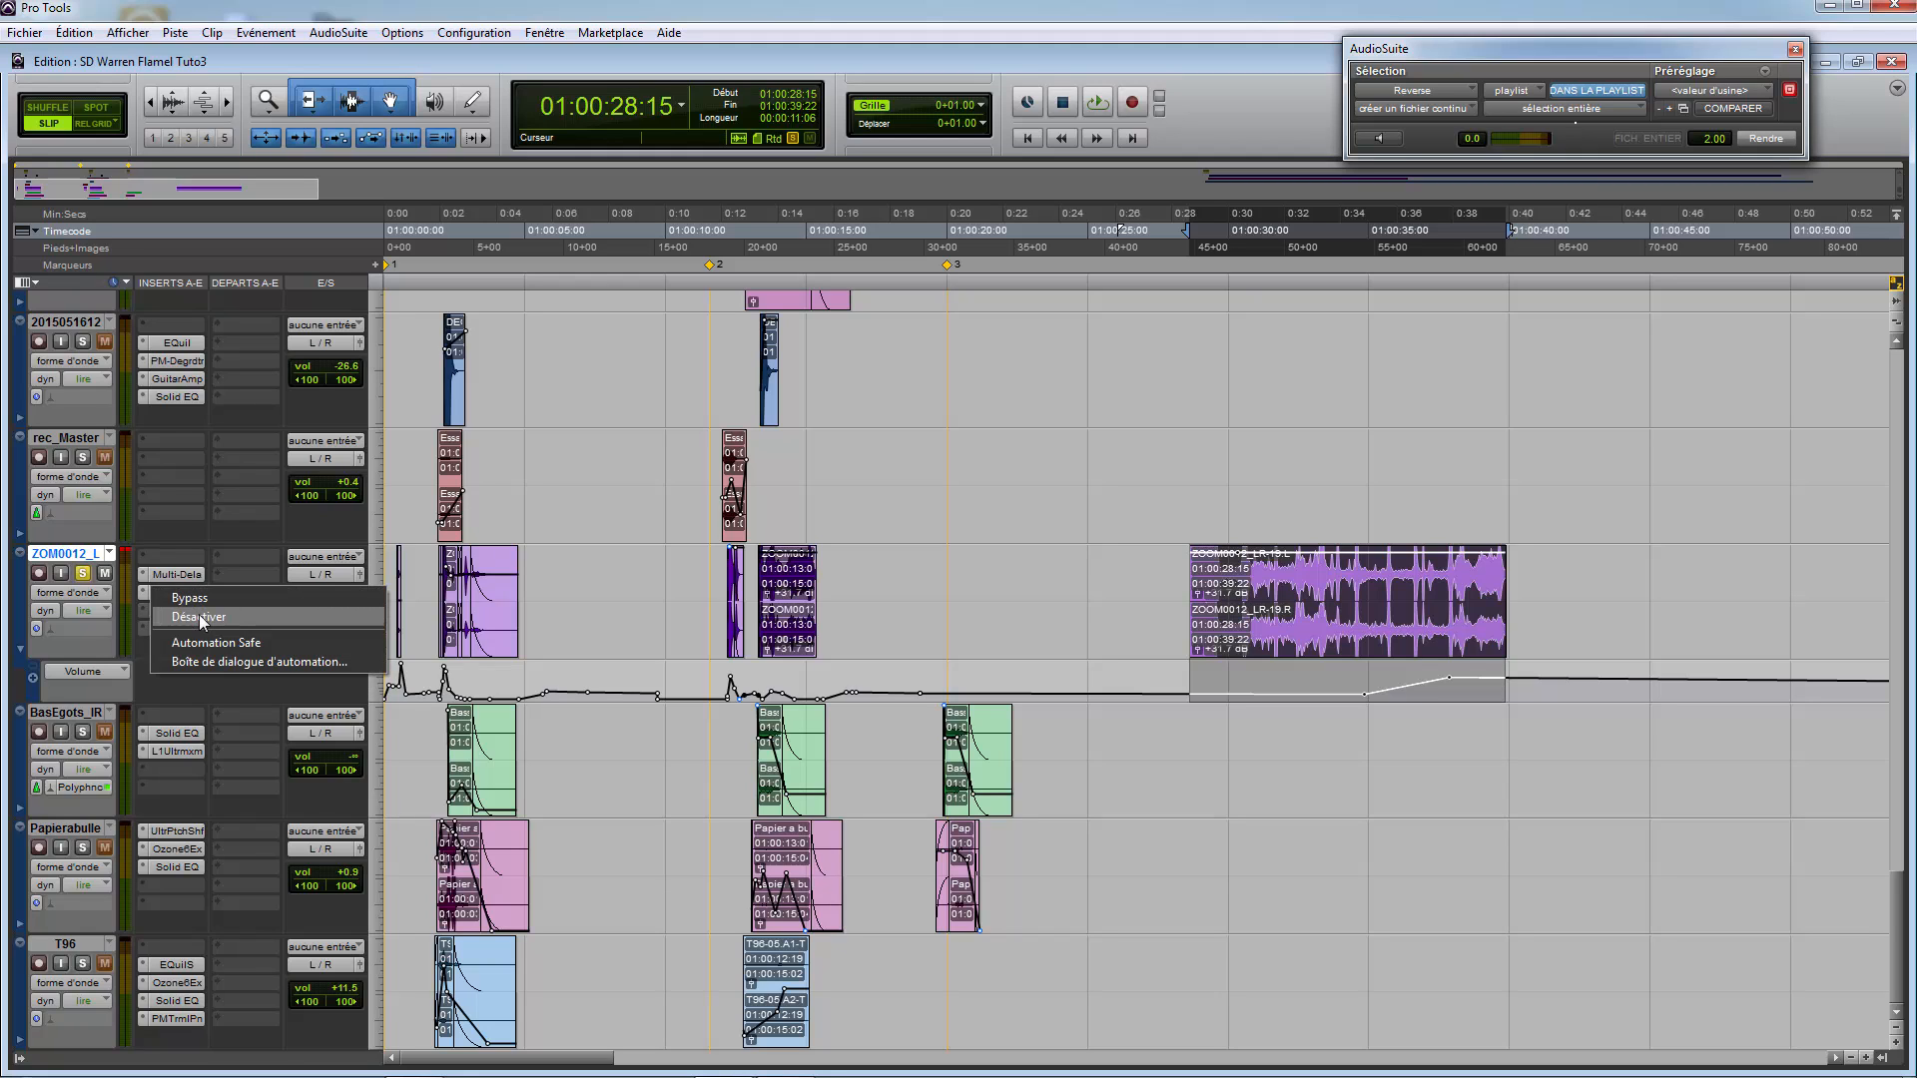
{"action": "left_click", "coordinate": [200, 619]}
{"action": "right_click", "coordinate": [180, 575]}
{"action": "left_click", "coordinate": [200, 598]}
{"action": "key", "text": "space"}
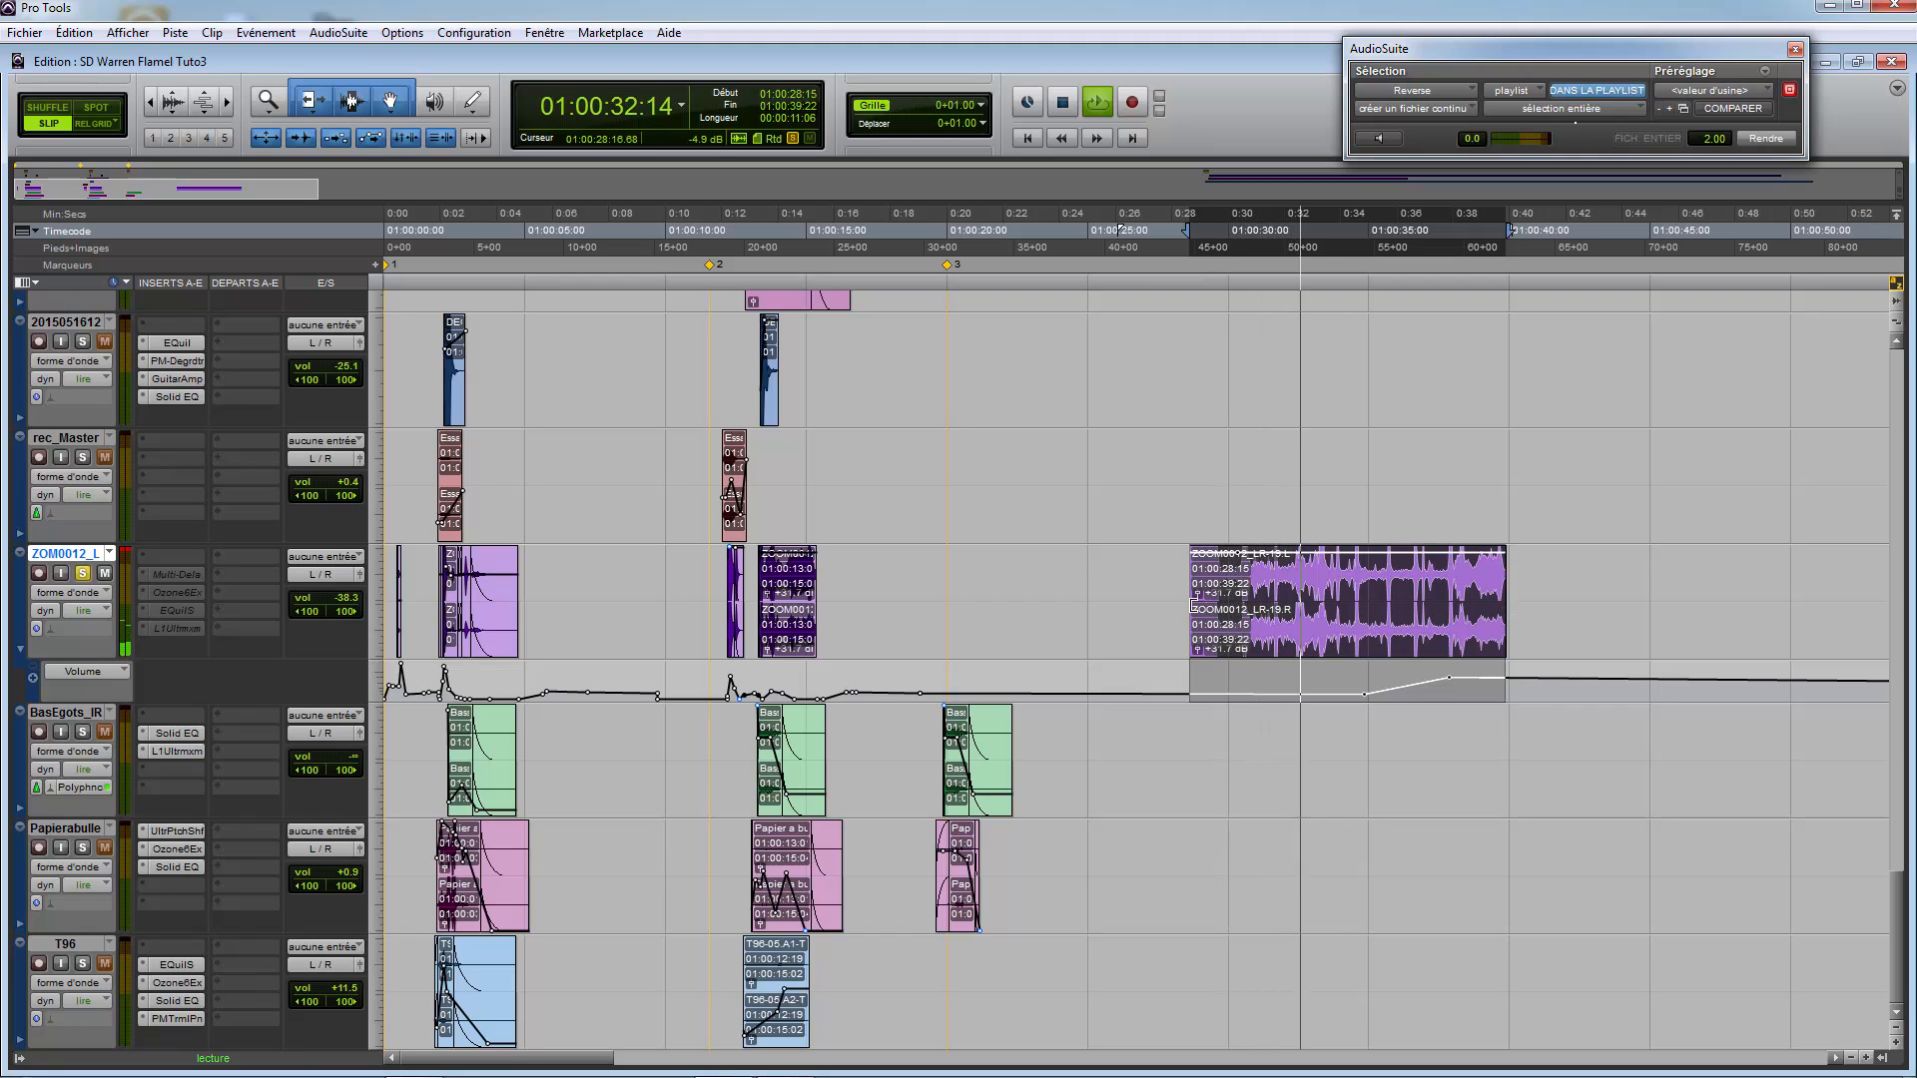
Step: Uncover more of the copied clip's original recording, shift it to start at 01:00:38:24, and play it
{"action": "left_click_drag", "start_coordinate": [1194, 587], "coordinate": [867, 576]}
{"action": "left_click_drag", "start_coordinate": [1004, 625], "coordinate": [1519, 599]}
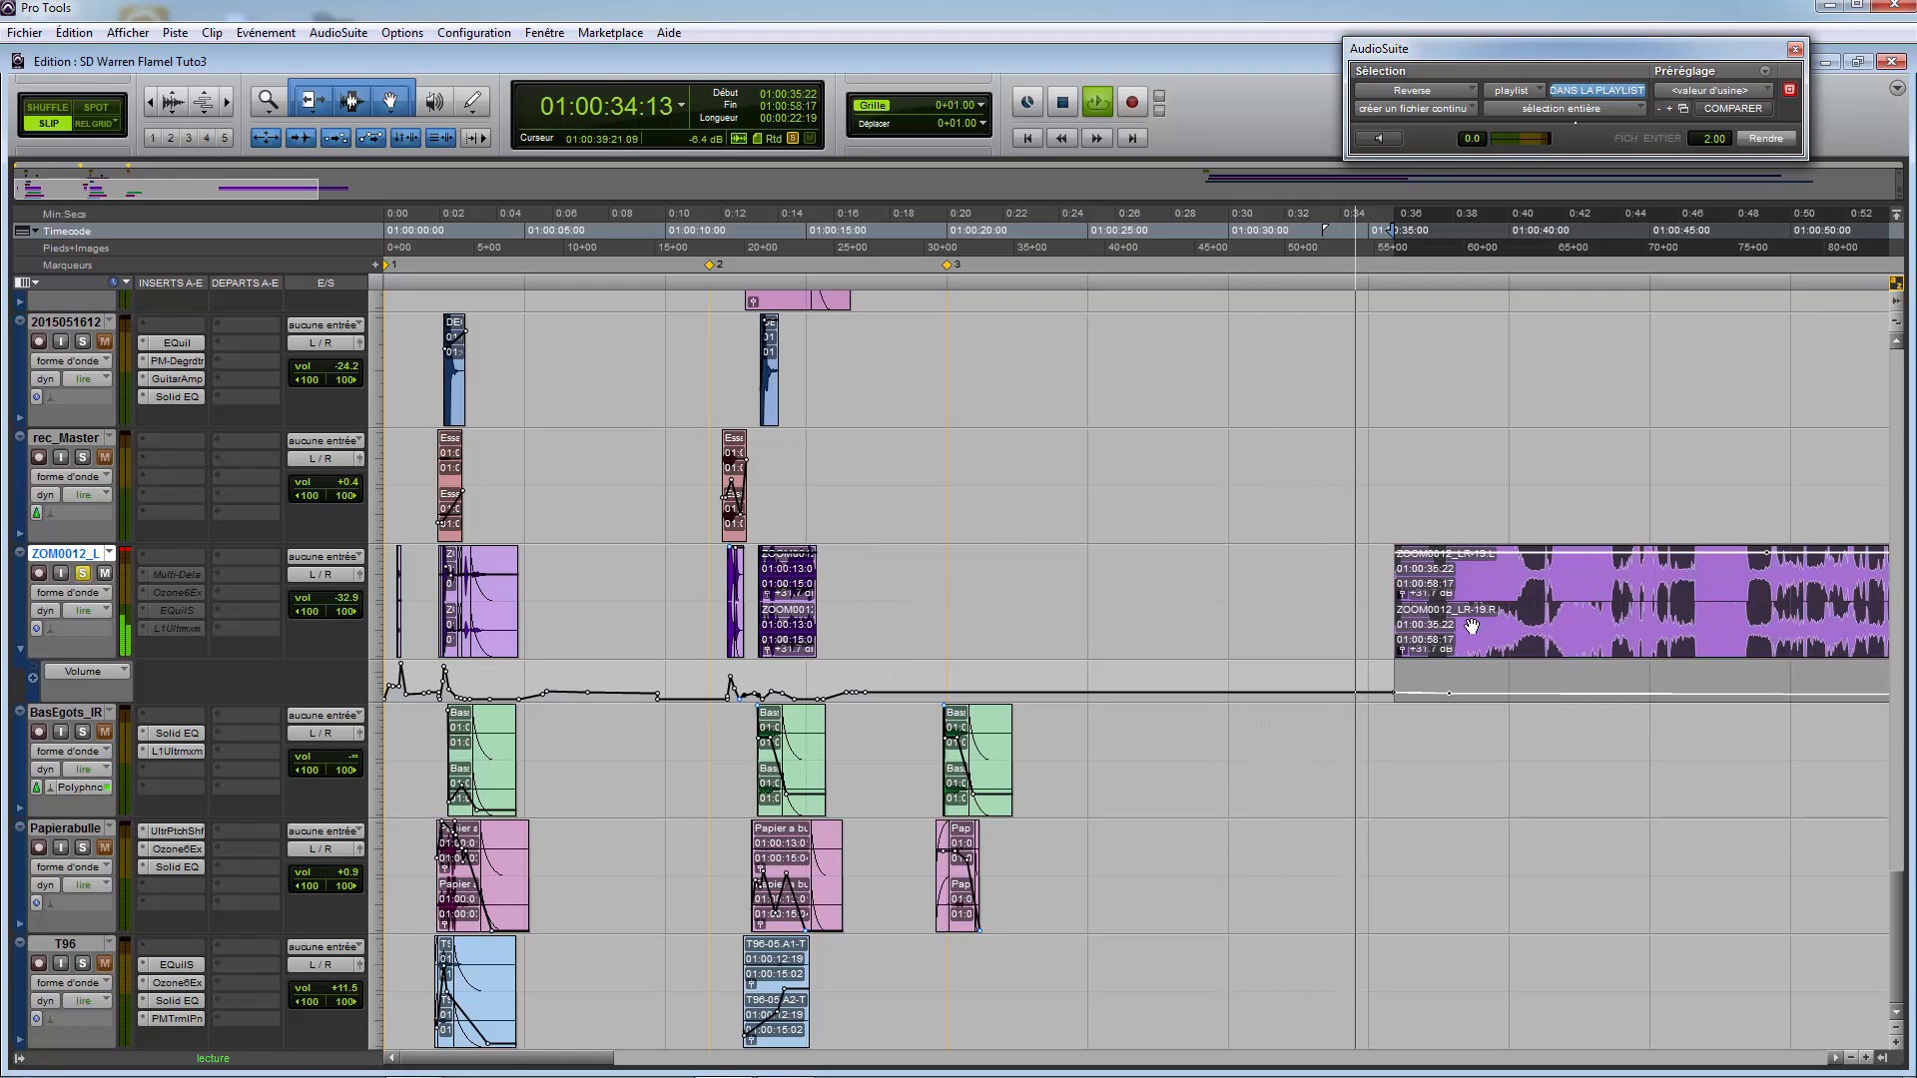
{"action": "left_click_drag", "start_coordinate": [1398, 623], "coordinate": [1064, 615]}
{"action": "left_click_drag", "start_coordinate": [1406, 637], "coordinate": [1821, 633]}
{"action": "key", "text": "space"}
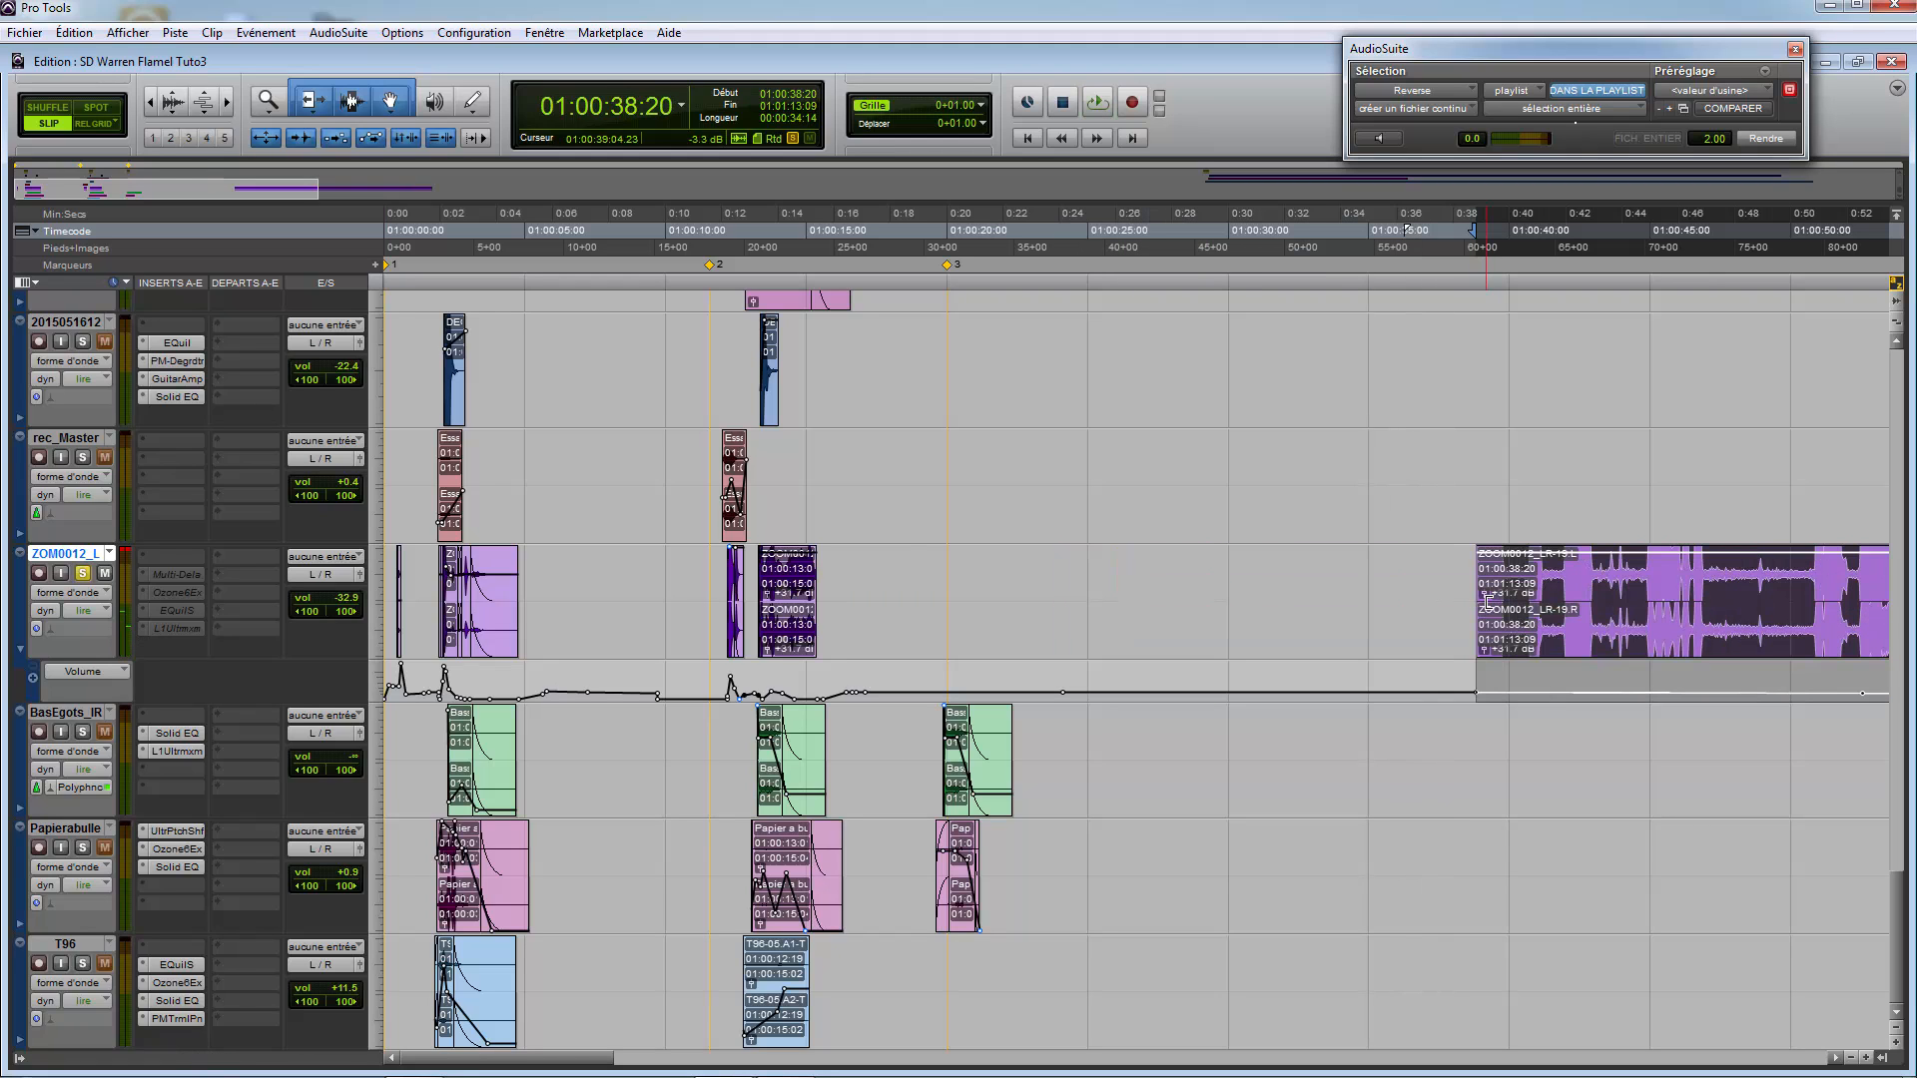
{"action": "left_click_drag", "start_coordinate": [1489, 602], "coordinate": [905, 609]}
{"action": "left_click_drag", "start_coordinate": [1159, 644], "coordinate": [1738, 655]}
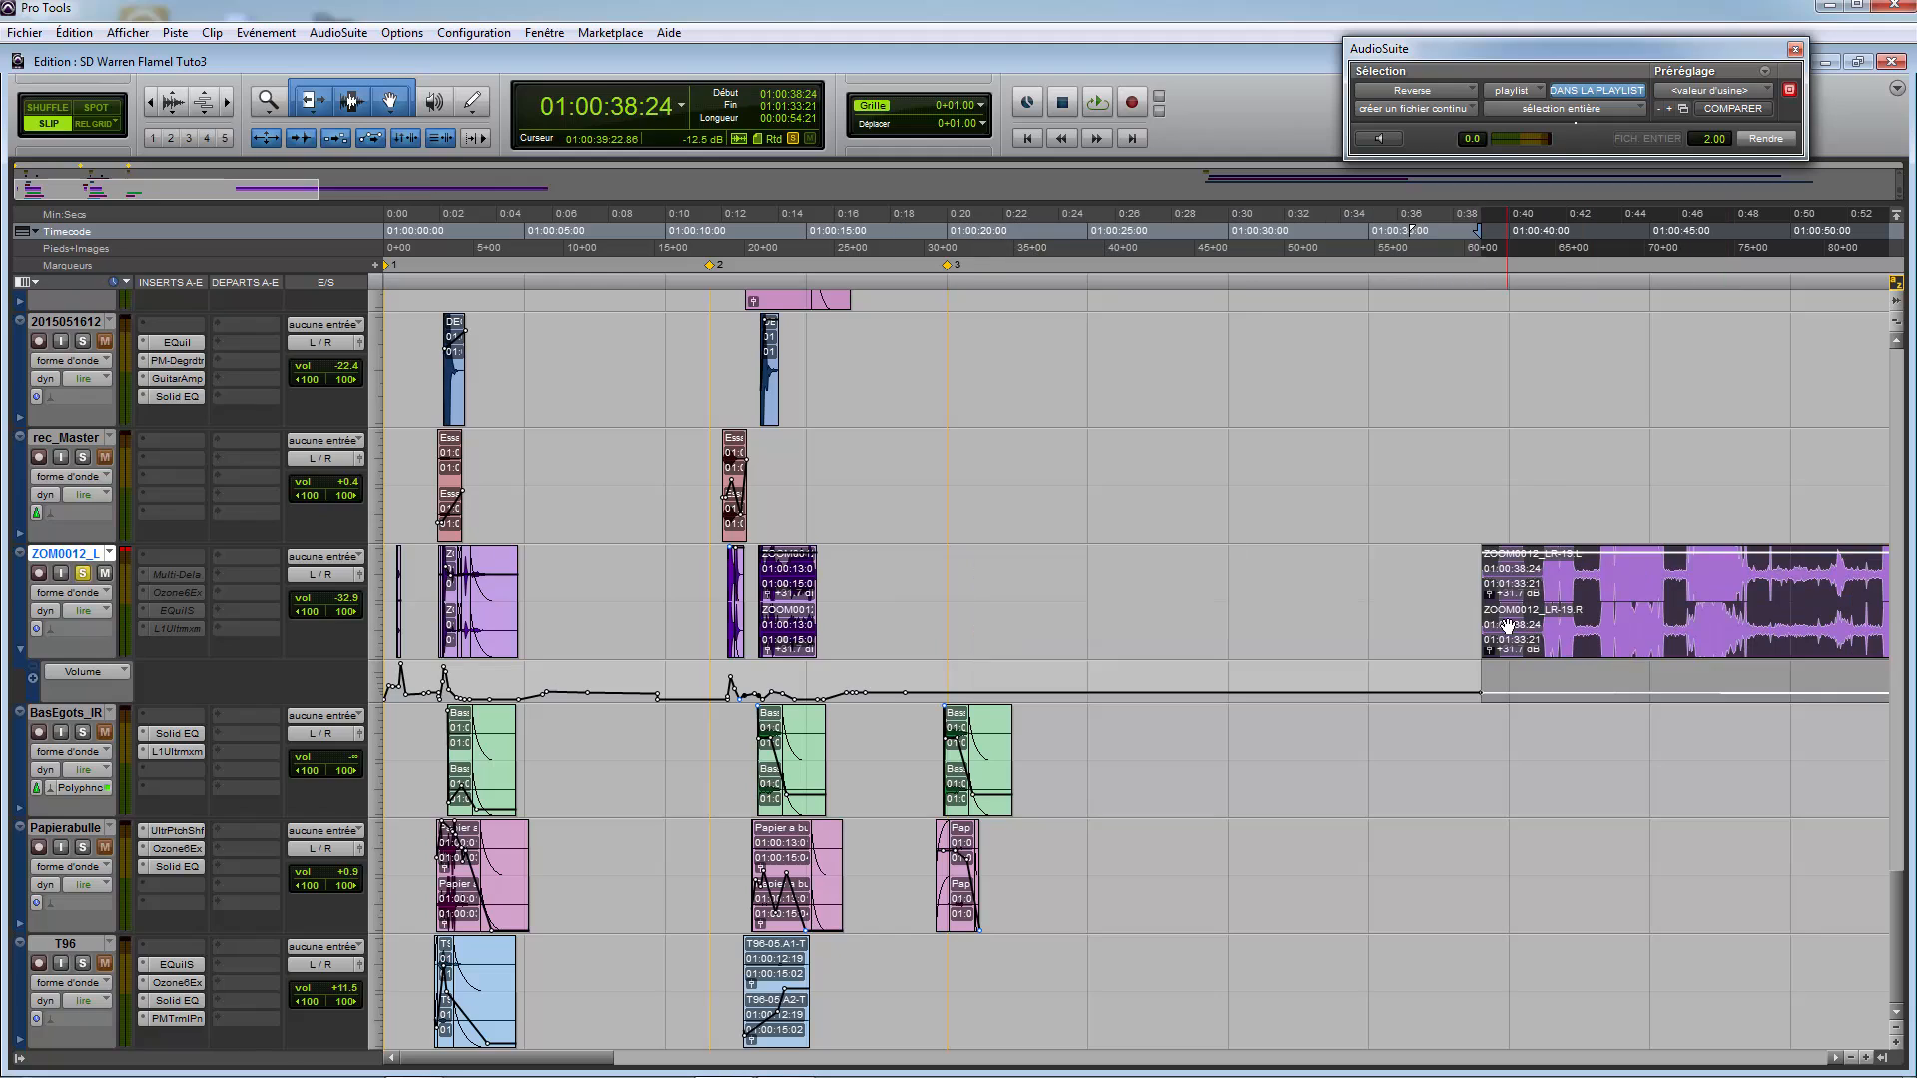
{"action": "key", "text": "space"}
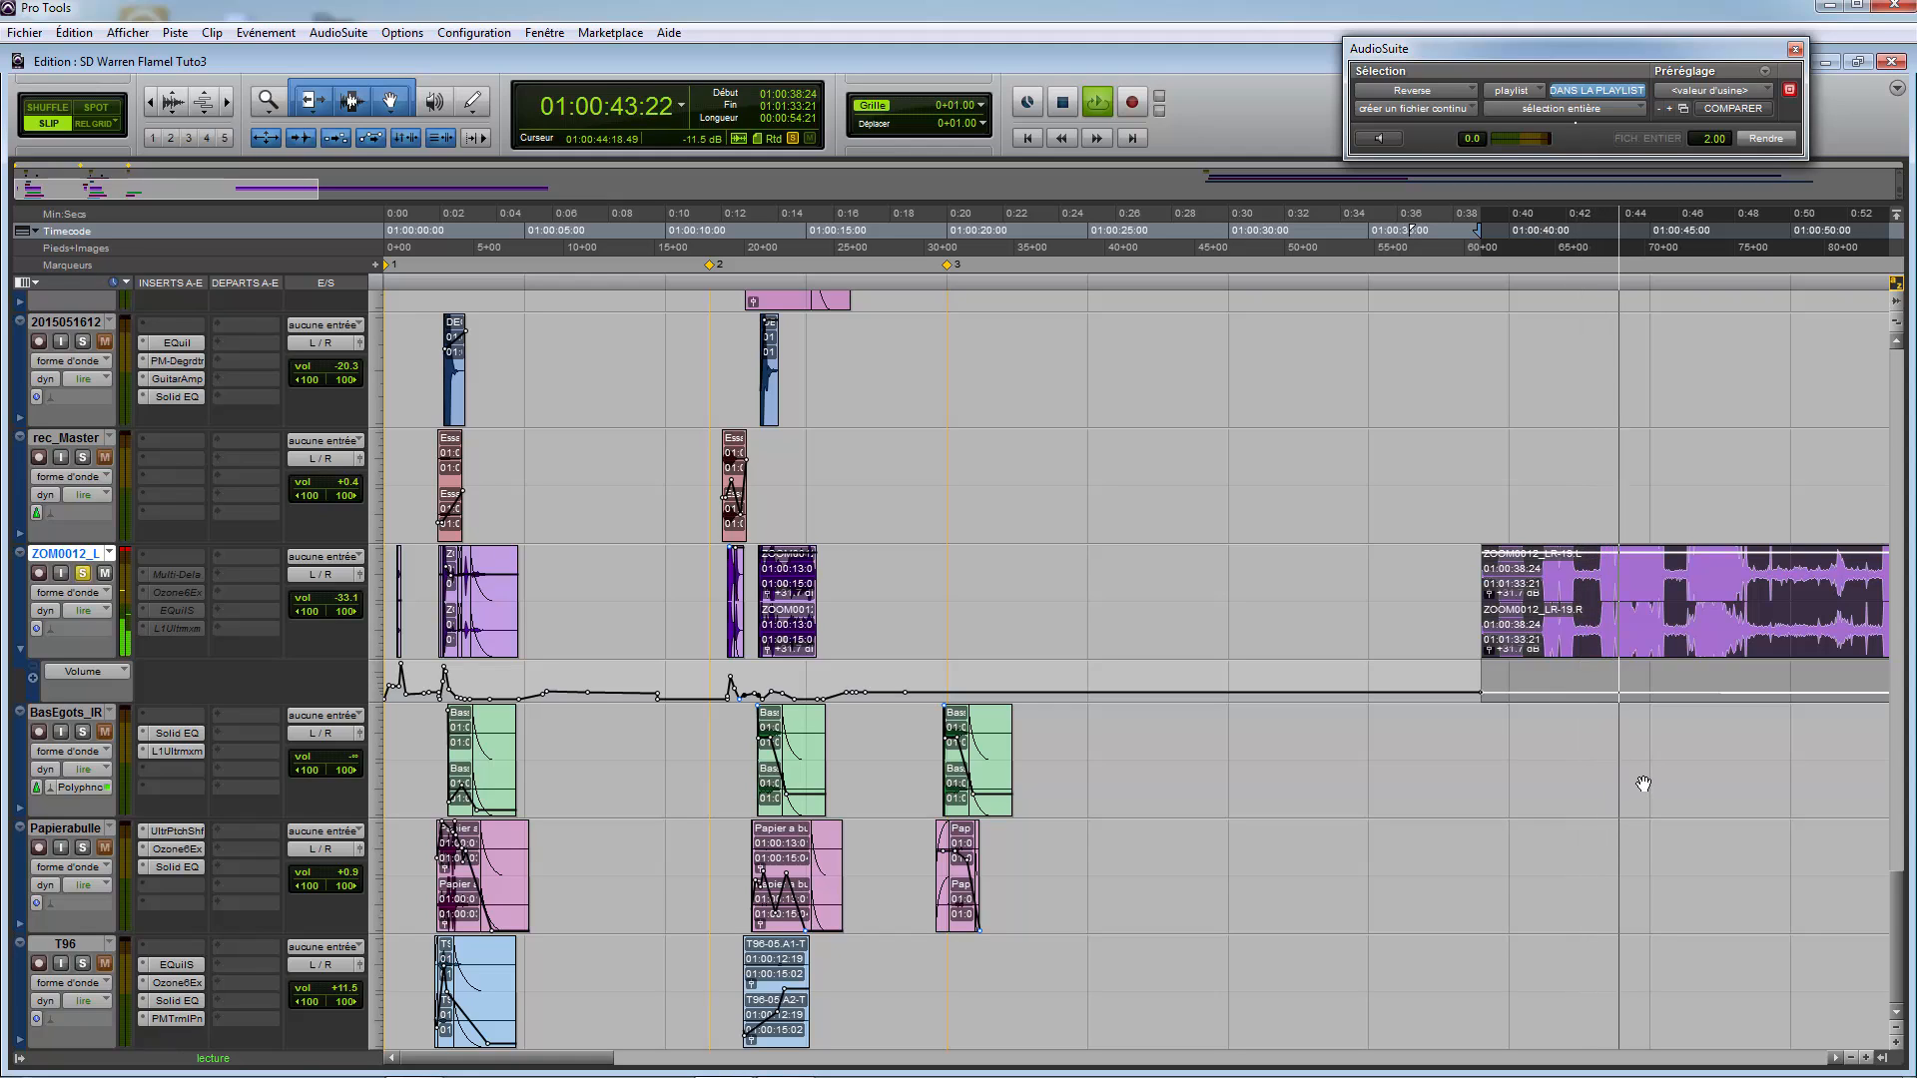
{"action": "key", "text": "space"}
Step: Mute the extended ZOM0012 clip that starts at 01:00:38:24
{"action": "right_click", "coordinate": [1692, 642]}
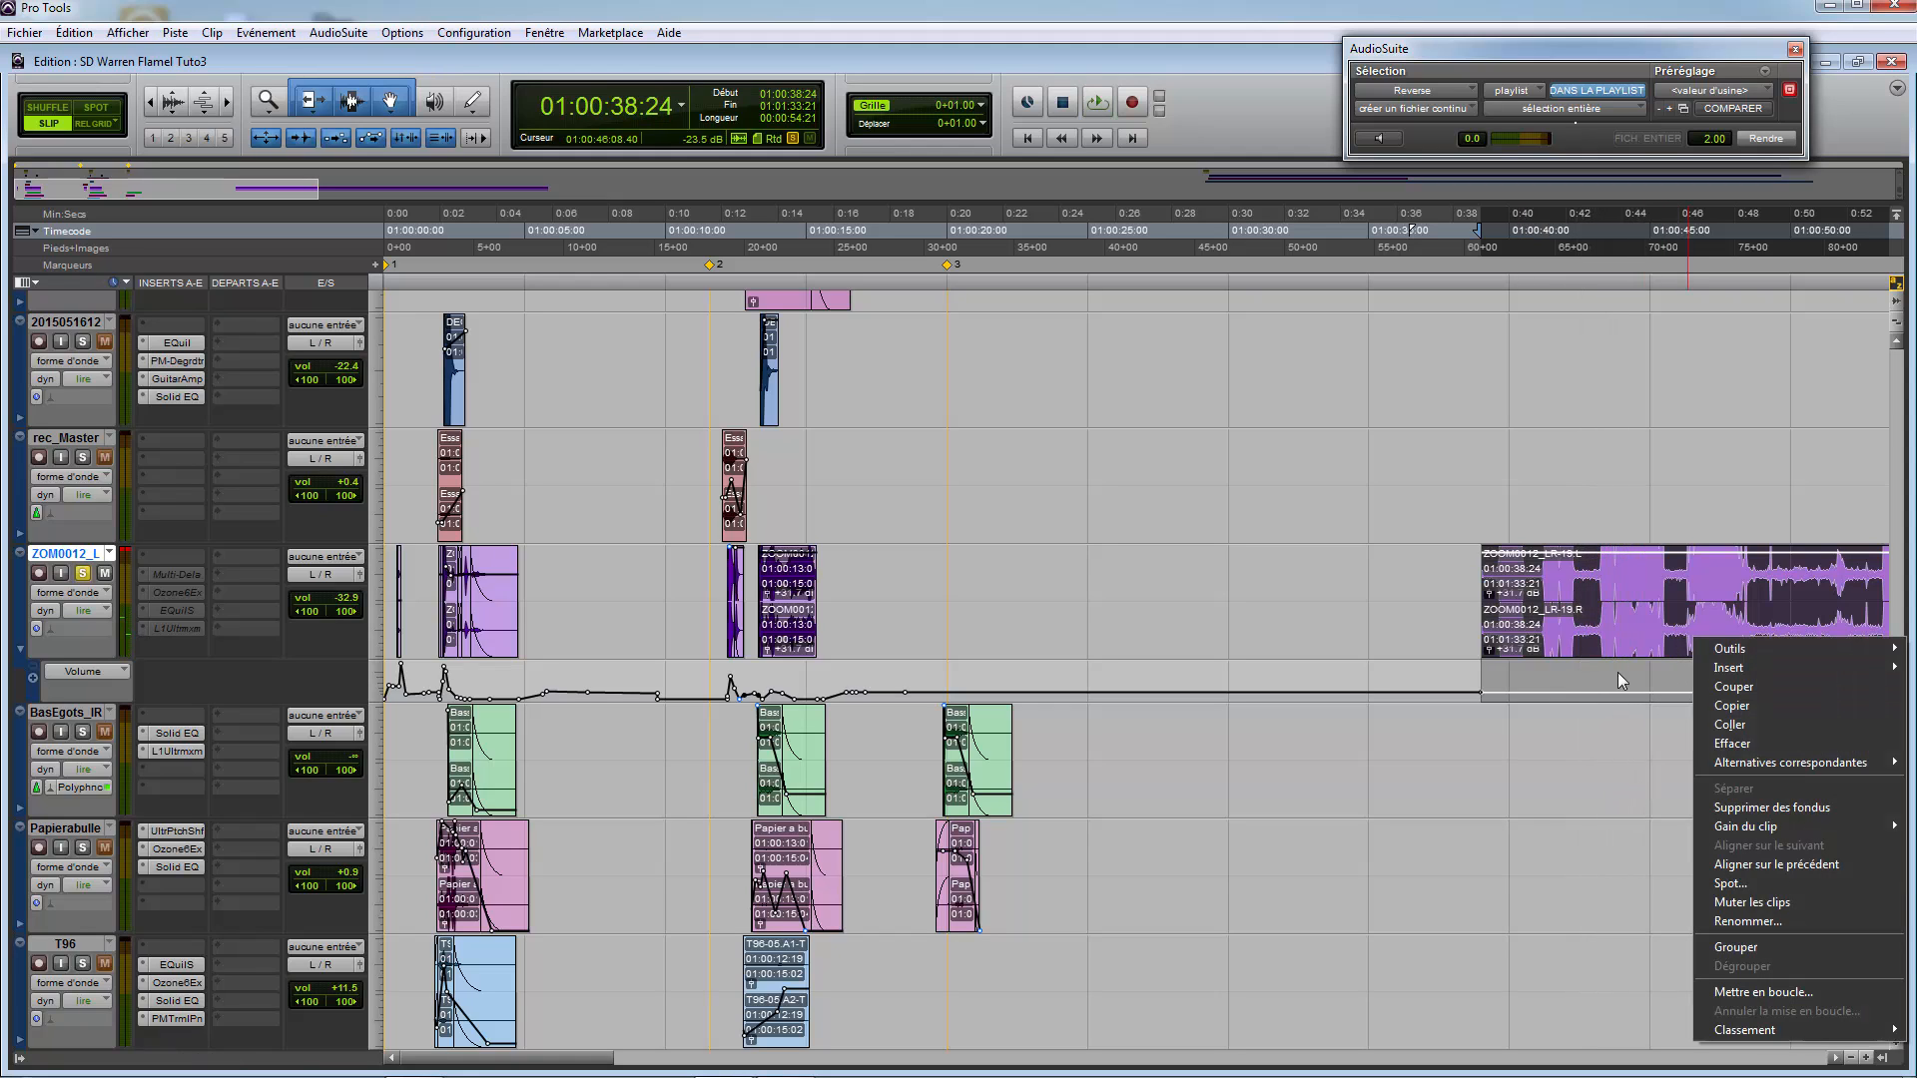
{"action": "left_click", "coordinate": [1780, 907]}
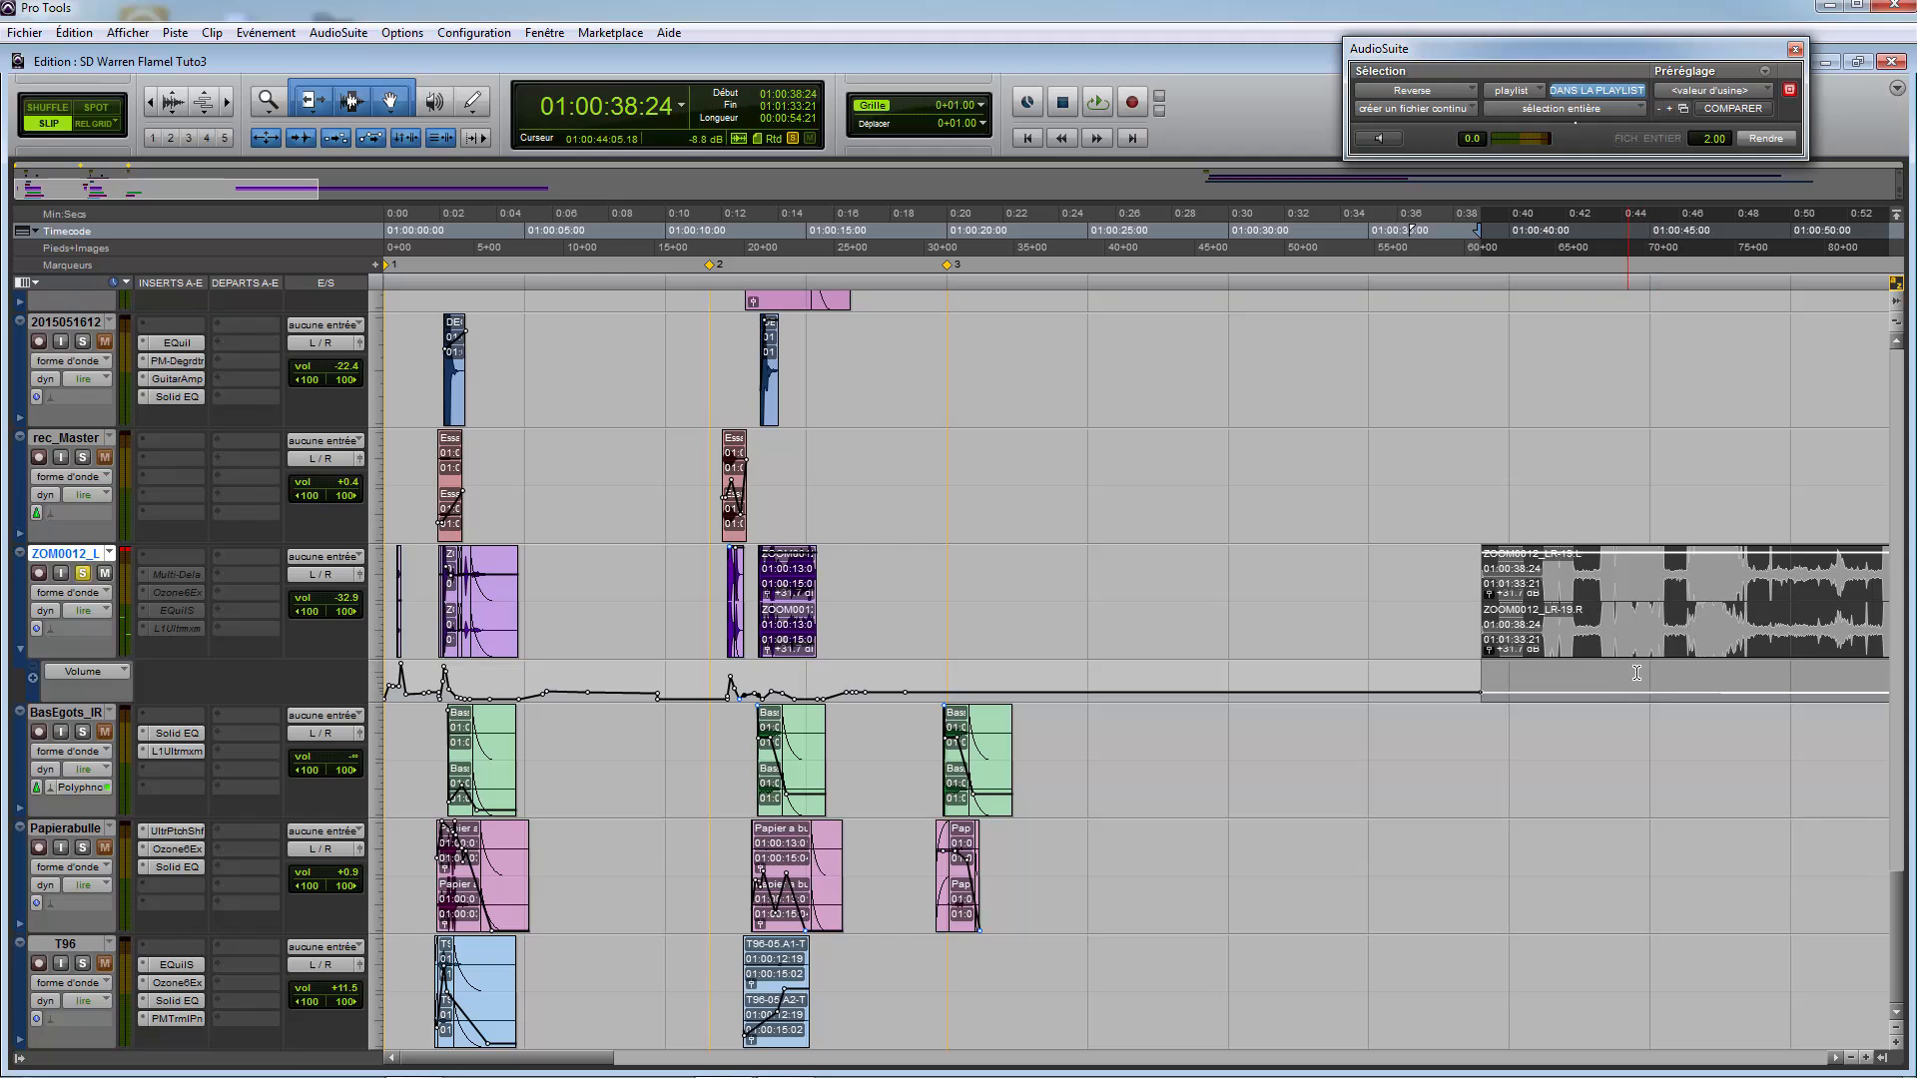
{"action": "key", "text": "ctrl+bracketleft"}
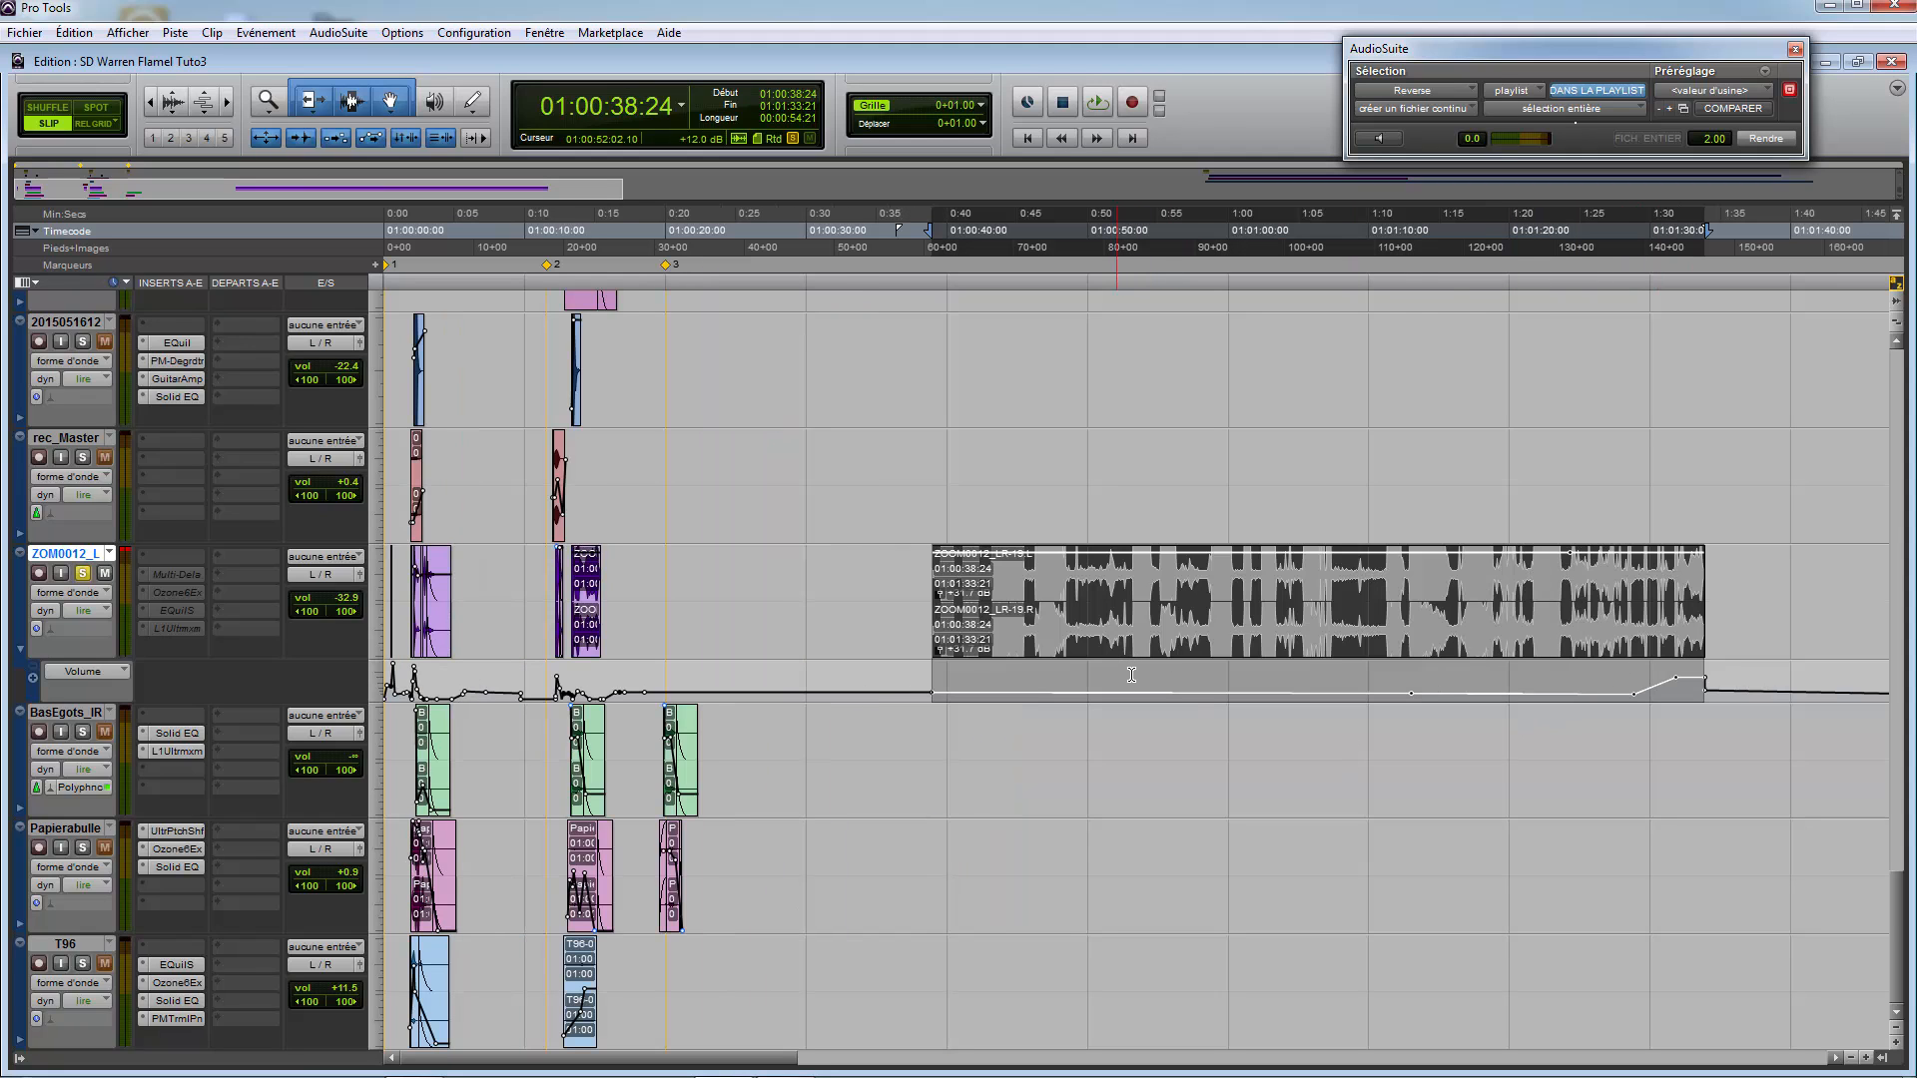
Step: Return to the start of the timeline and reactivate the Multi-Dela and Ozone6Ex inserts on the ZOM0012 track
{"action": "left_click", "coordinate": [400, 726]}
{"action": "key", "text": "ctrl+bracketright"}
{"action": "key", "text": "ctrl+bracketright"}
{"action": "key", "text": "ctrl+bracketright"}
{"action": "key", "text": "ctrl+bracketright"}
{"action": "left_click", "coordinate": [473, 740]}
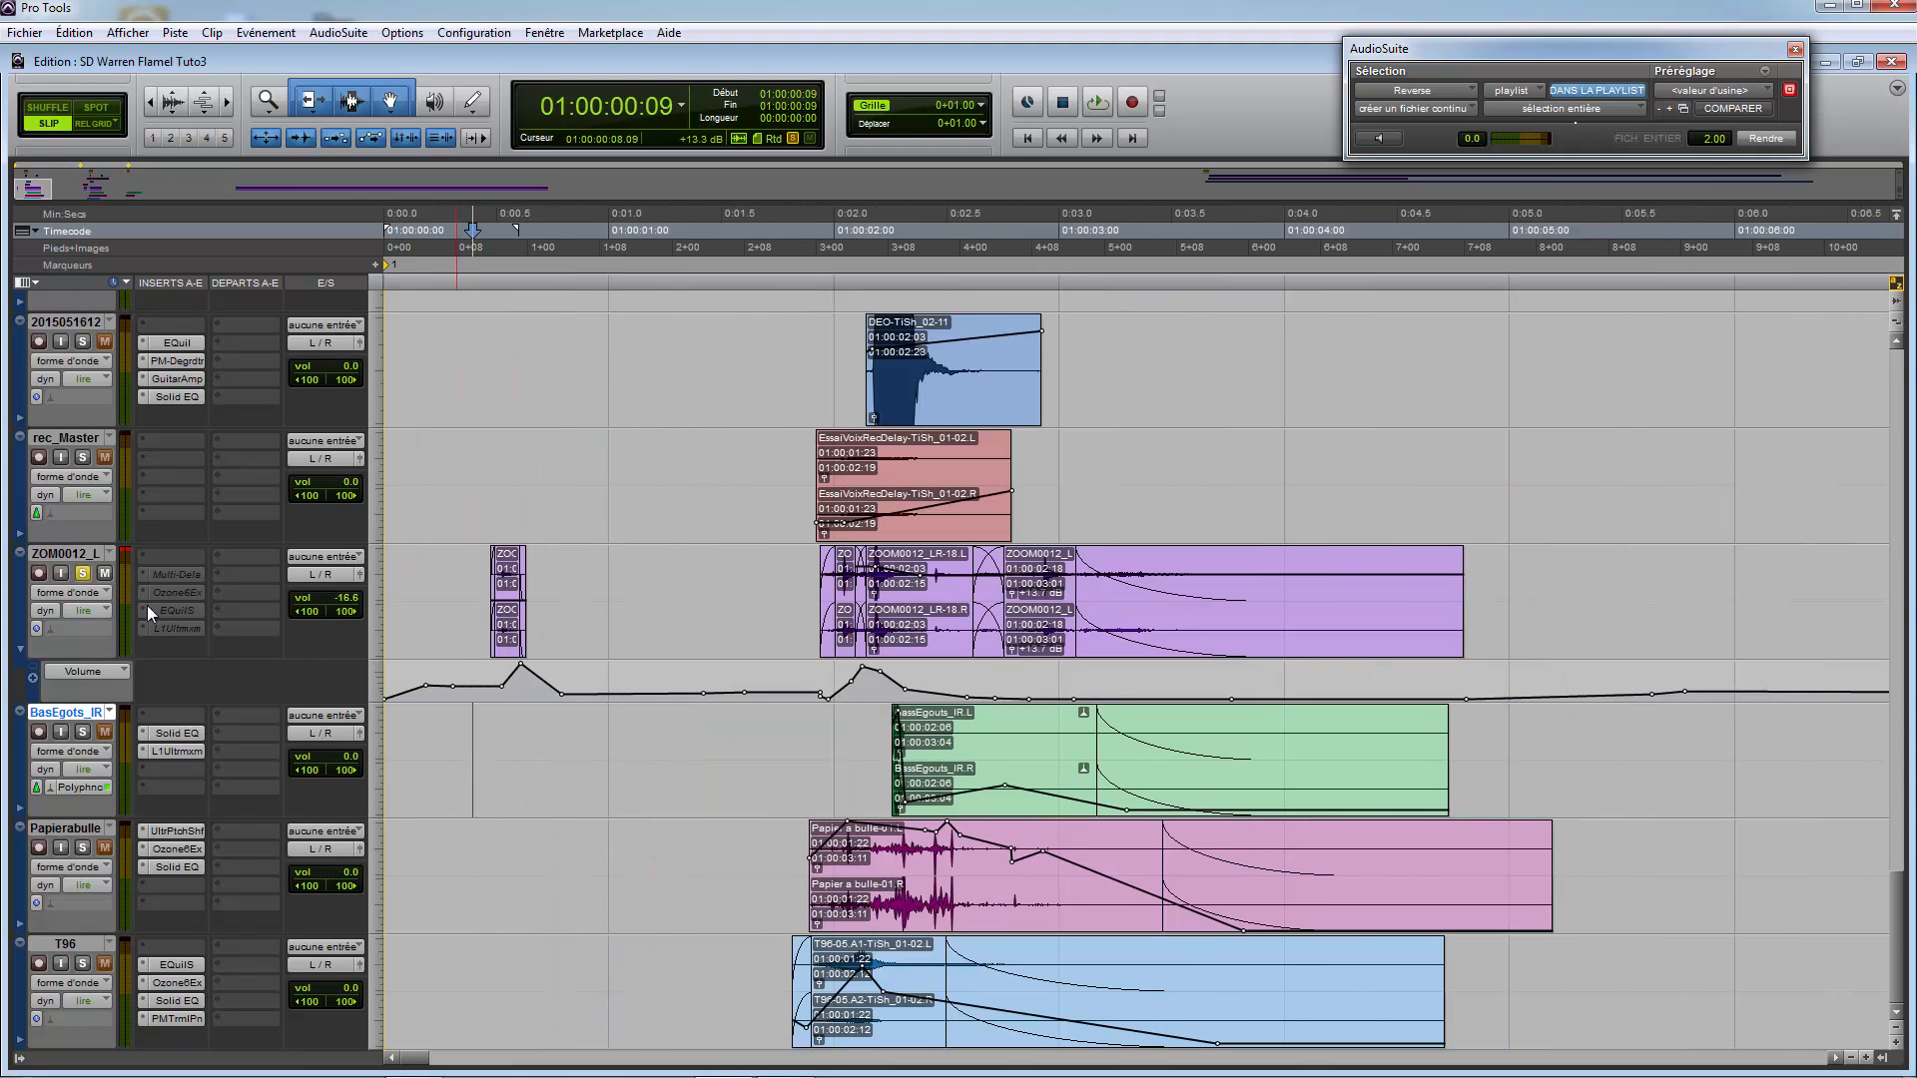
{"action": "key", "text": "ctrl+bracketright"}
{"action": "right_click", "coordinate": [179, 577]}
{"action": "right_click", "coordinate": [217, 604]}
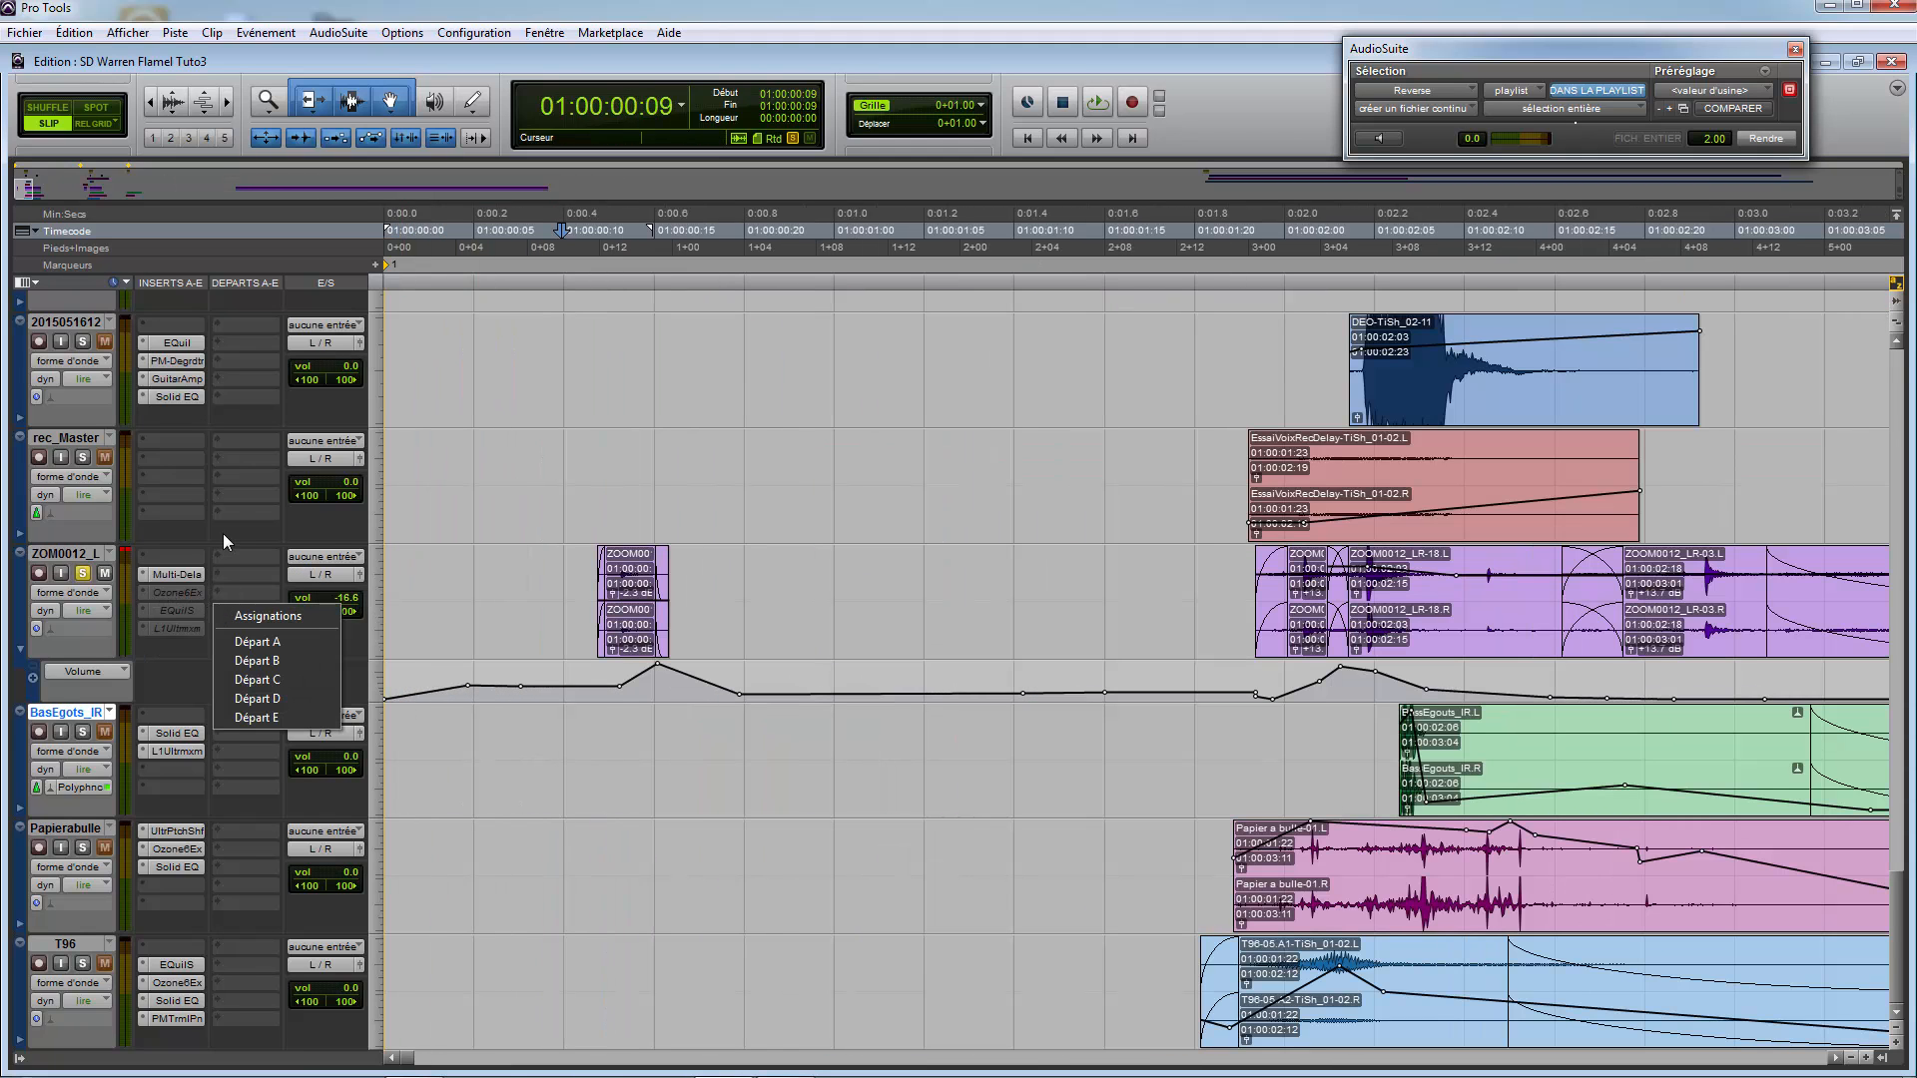
{"action": "left_click", "coordinate": [224, 535]}
{"action": "right_click", "coordinate": [180, 590]}
{"action": "left_click", "coordinate": [208, 617]}
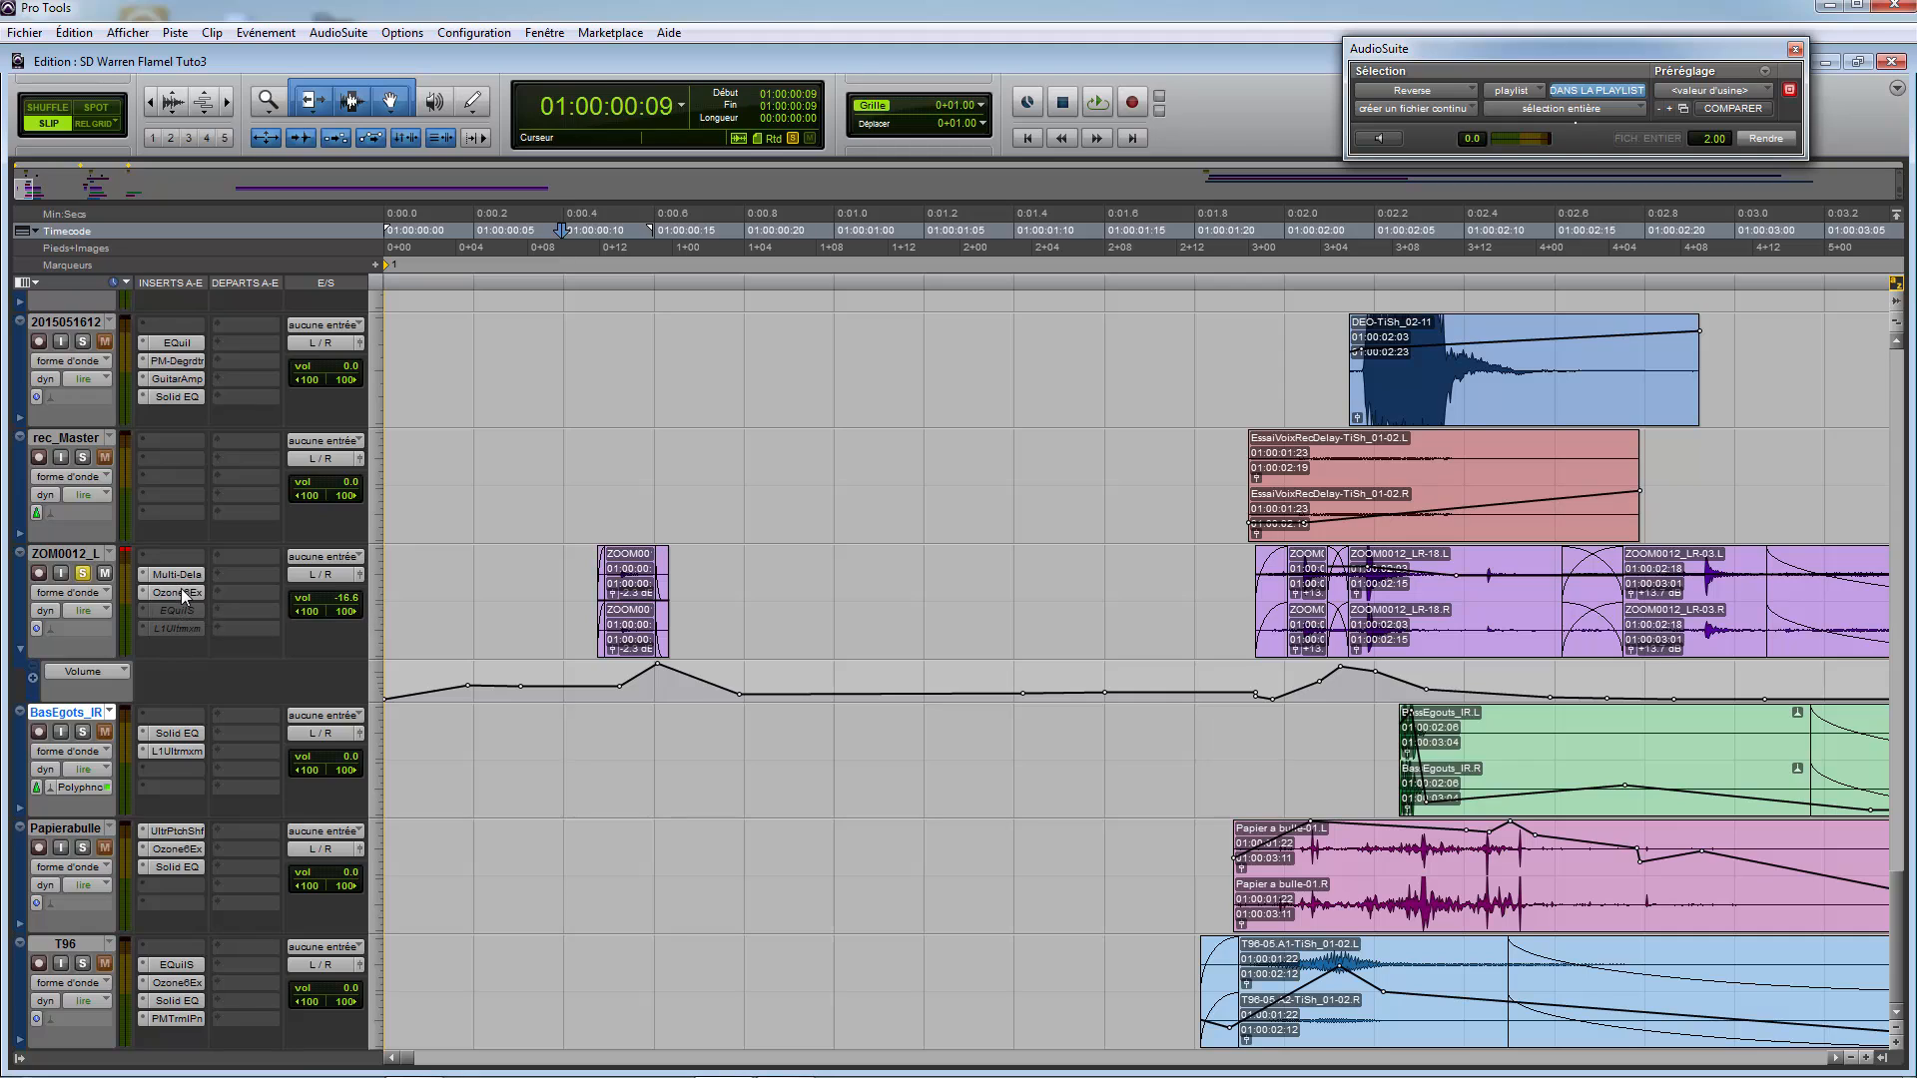
Step: View the Ozone 6 Exciter settings on the ZOM0012 track without its preset manager, and close the plug-in
{"action": "left_click", "coordinate": [179, 593]}
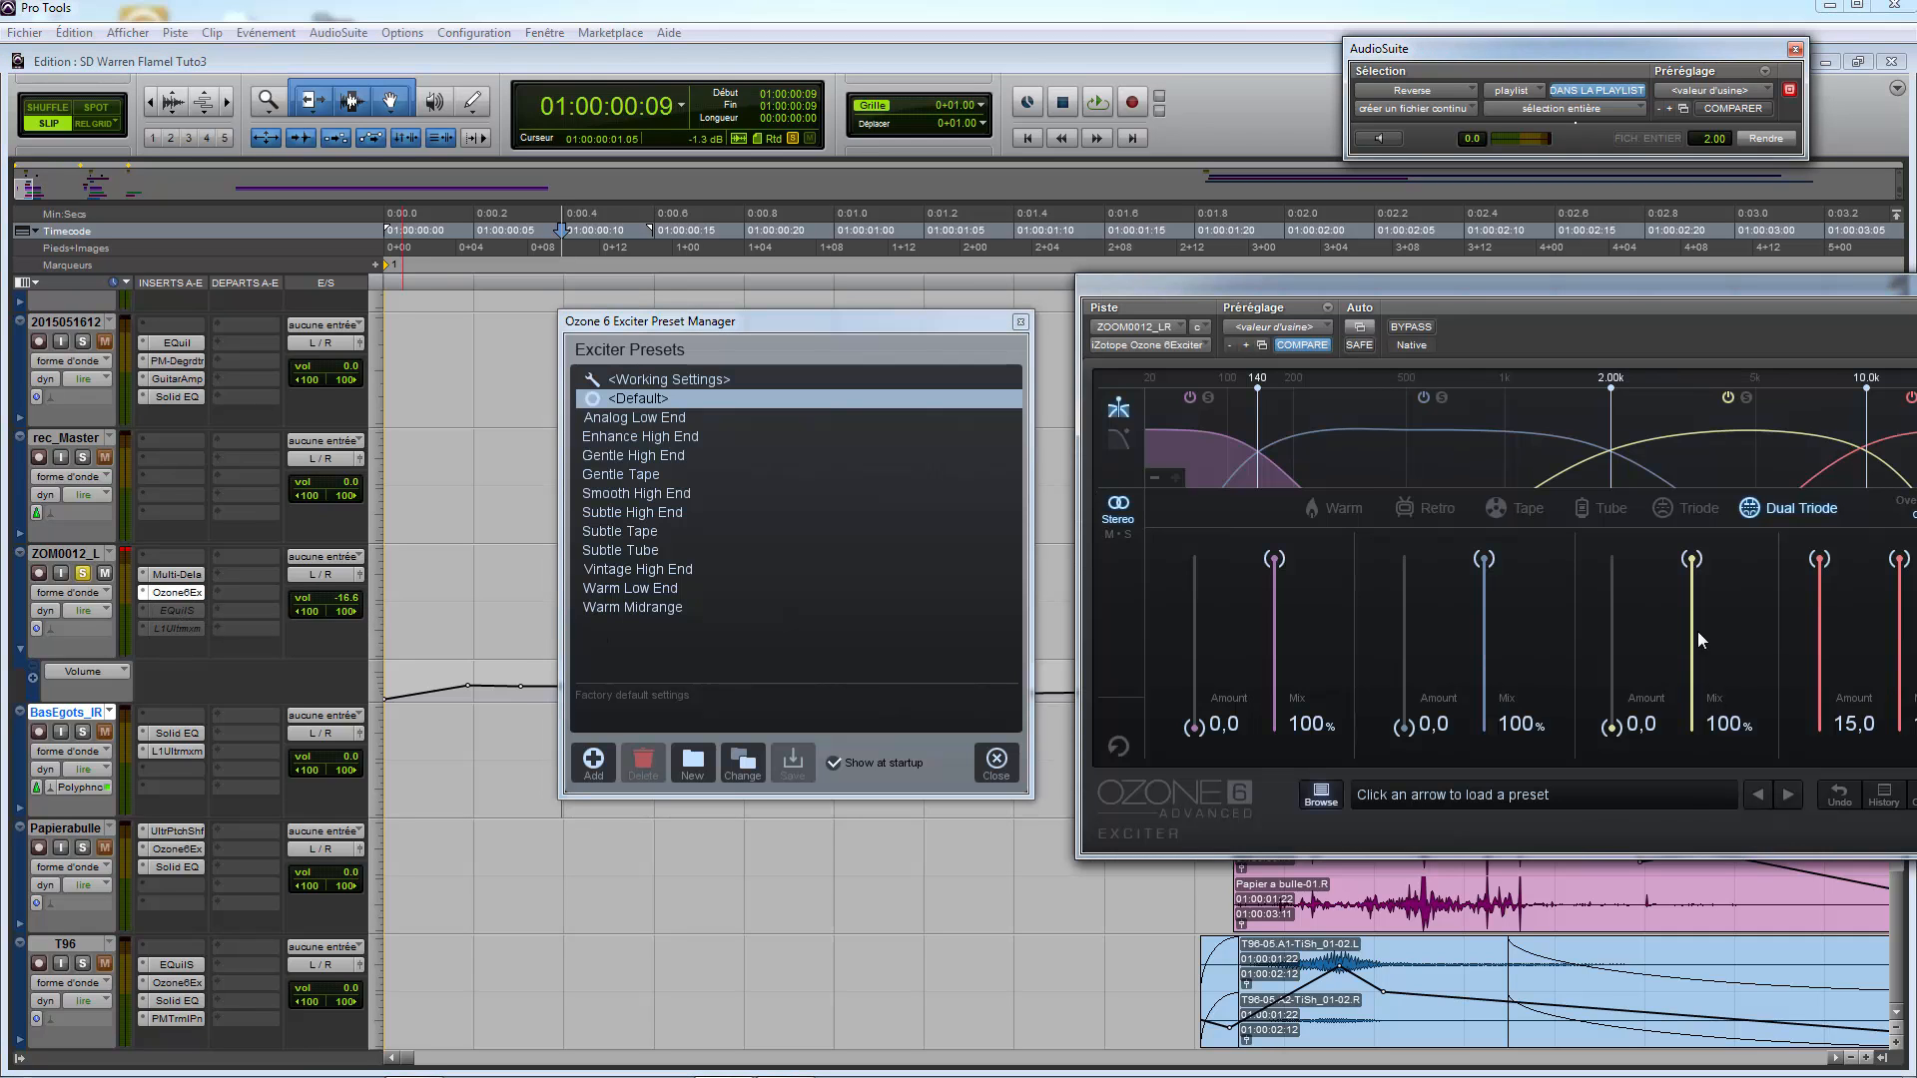
{"action": "left_click_drag", "start_coordinate": [1773, 306], "coordinate": [1231, 257]}
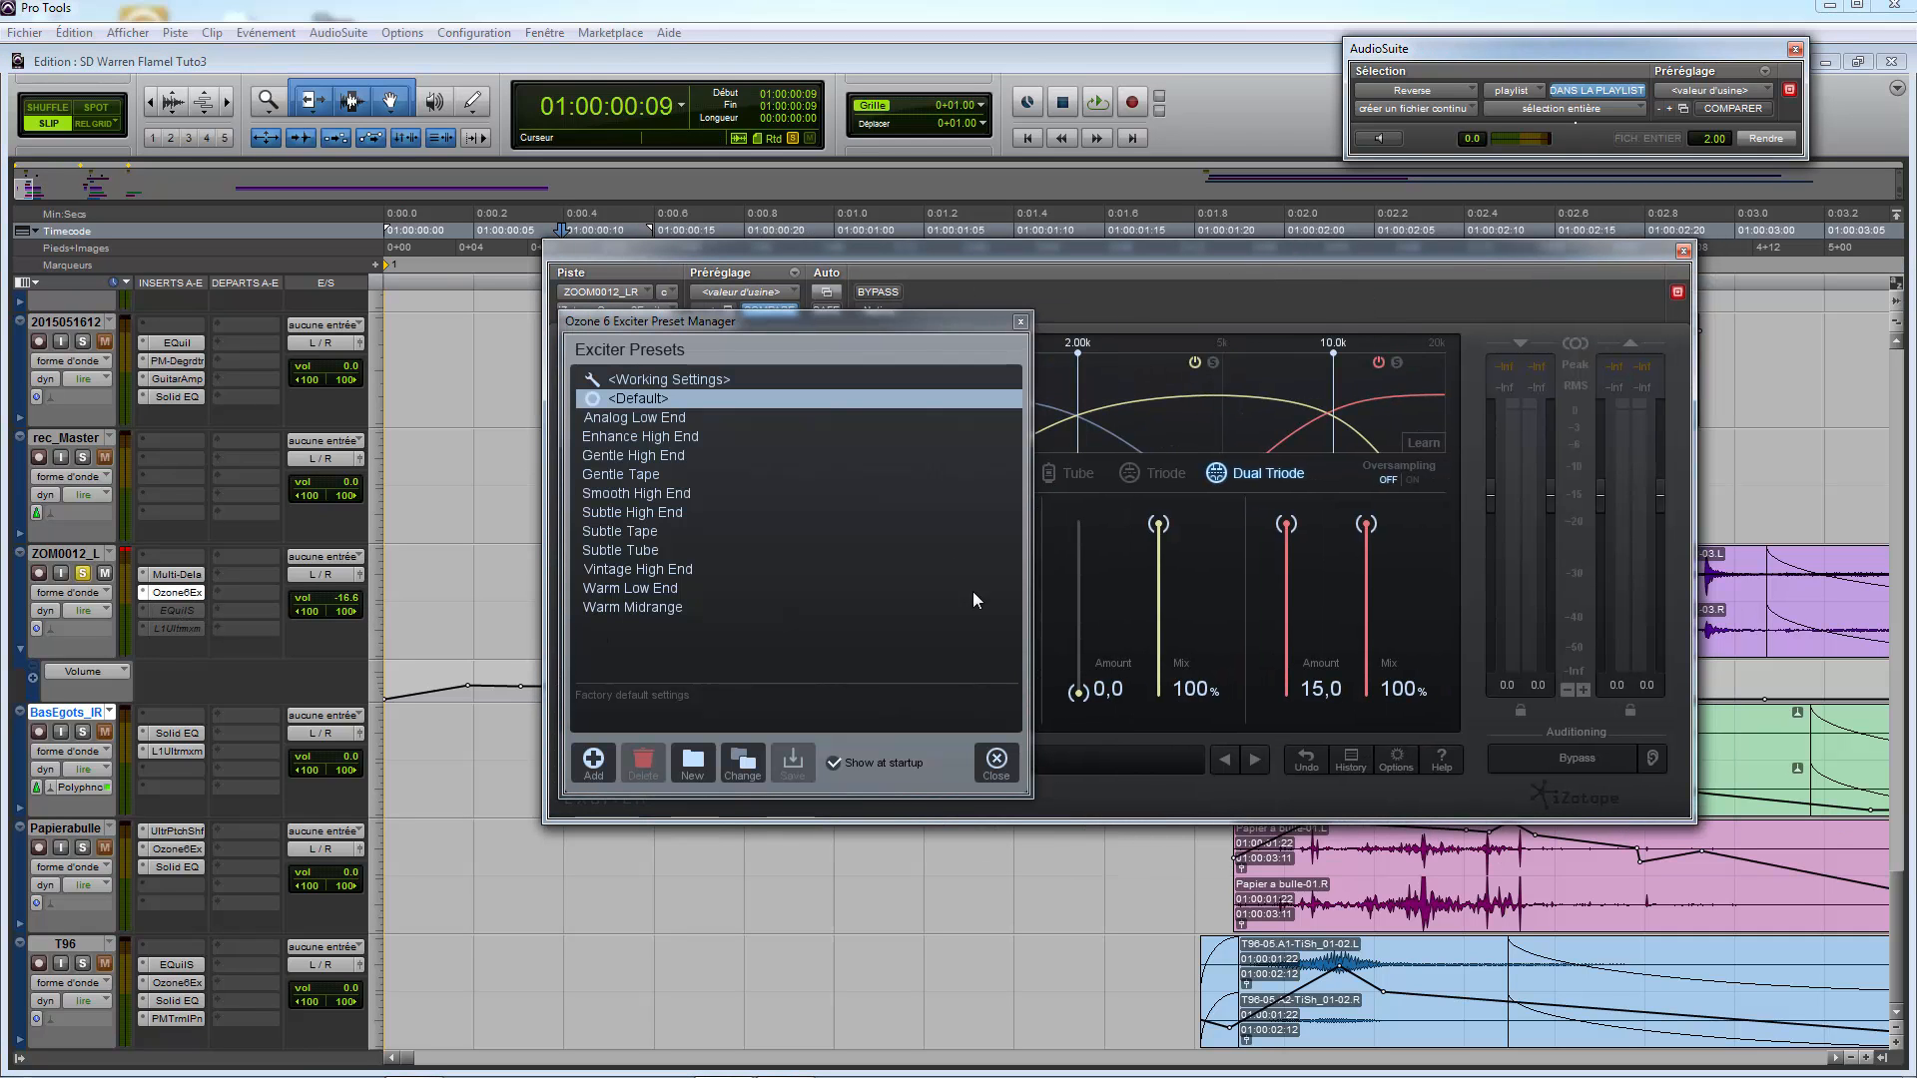
{"action": "left_click", "coordinate": [998, 777]}
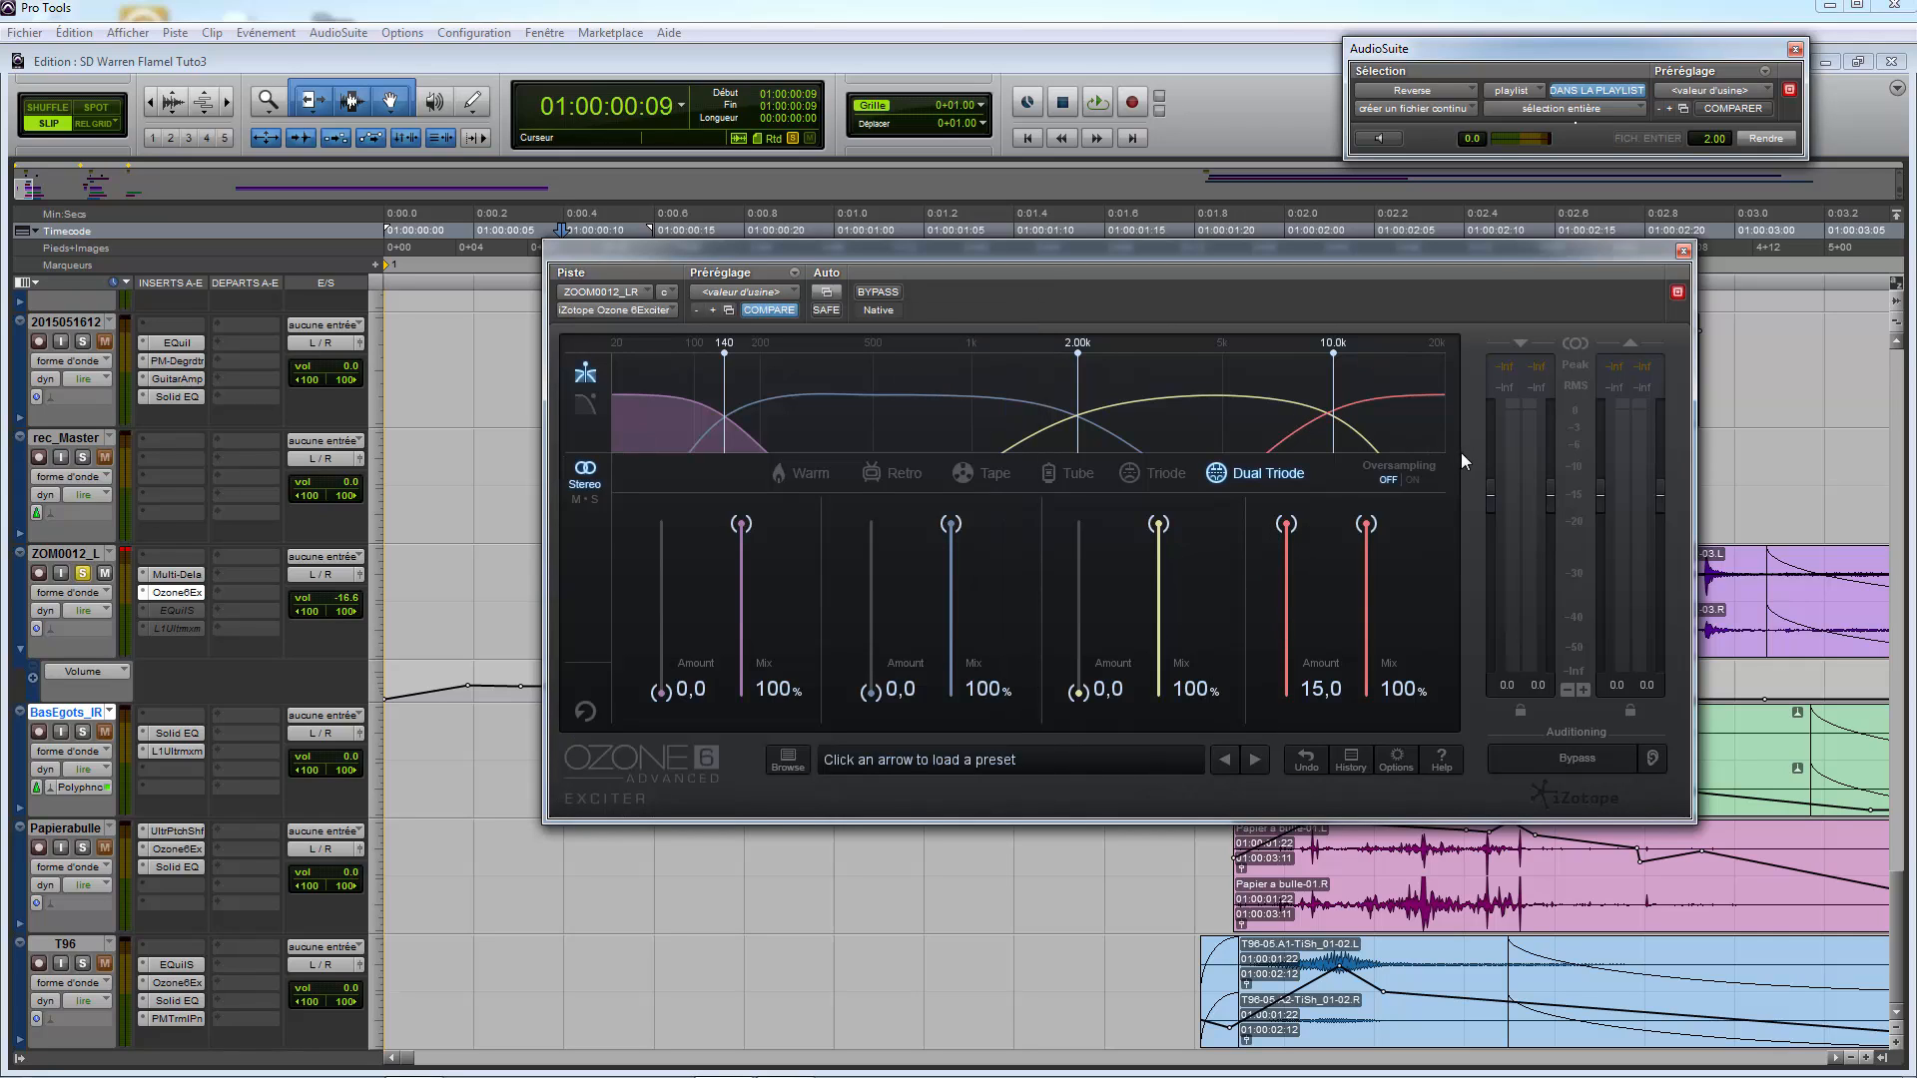
{"action": "left_click", "coordinate": [1684, 252]}
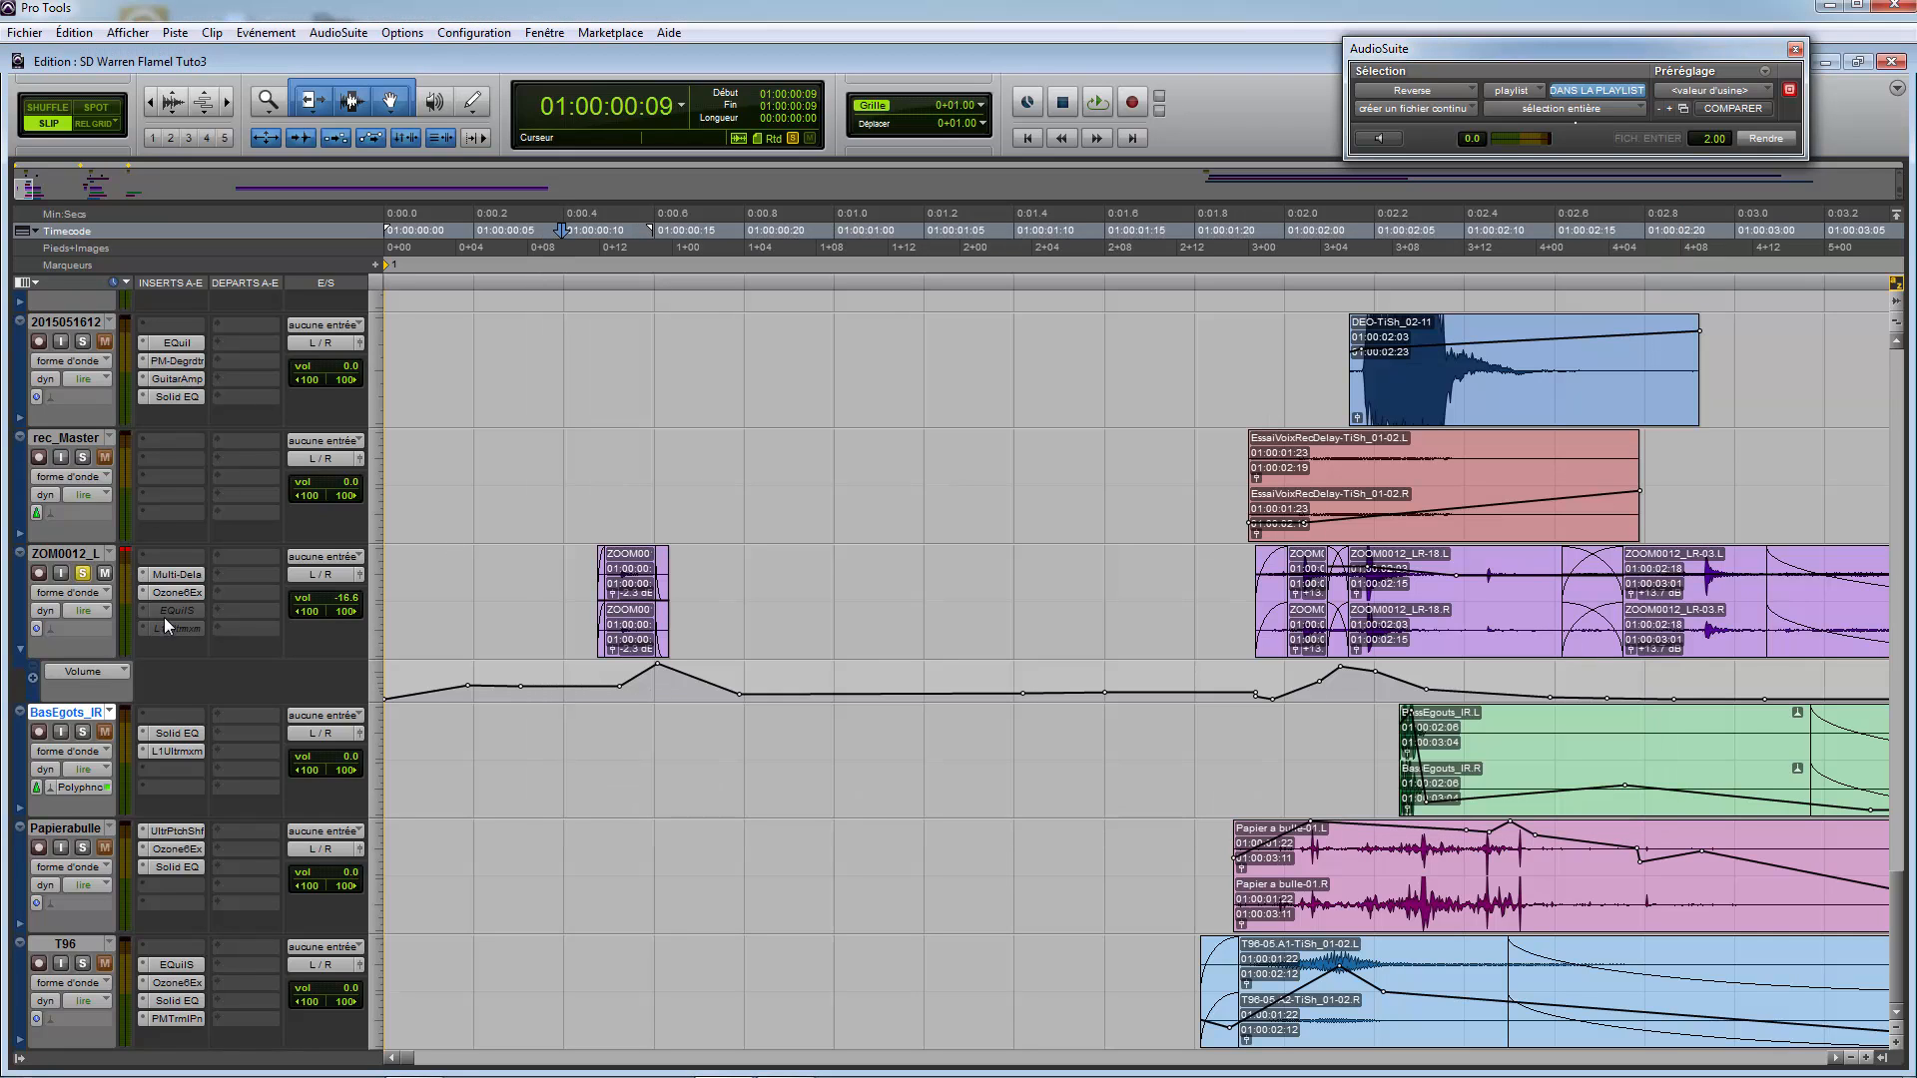
Step: Reactivate the EQuilS insert on the ZOM0012 track, view its Equilibrium EQ curve, and close the plug-in
{"action": "right_click", "coordinate": [171, 613]}
{"action": "left_click", "coordinate": [188, 632]}
{"action": "left_click", "coordinate": [189, 619]}
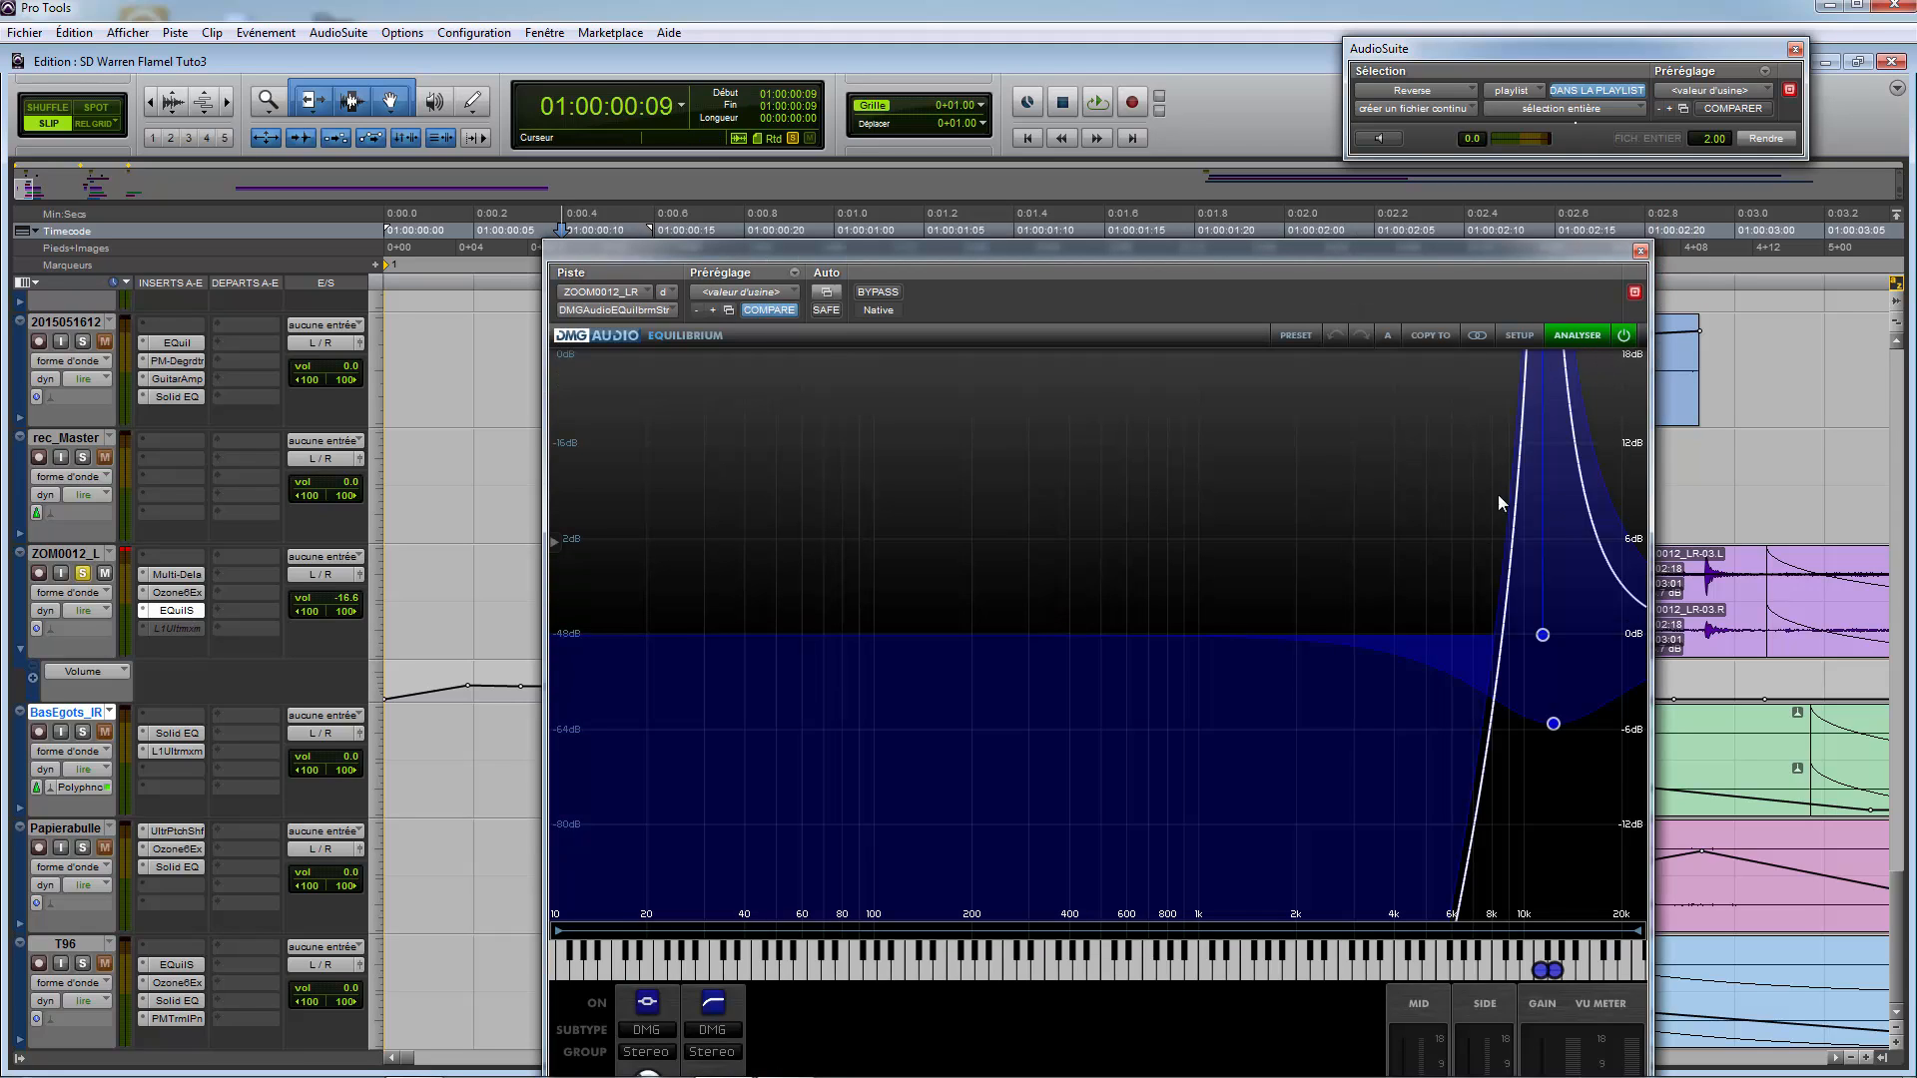
{"action": "left_click", "coordinate": [1641, 251]}
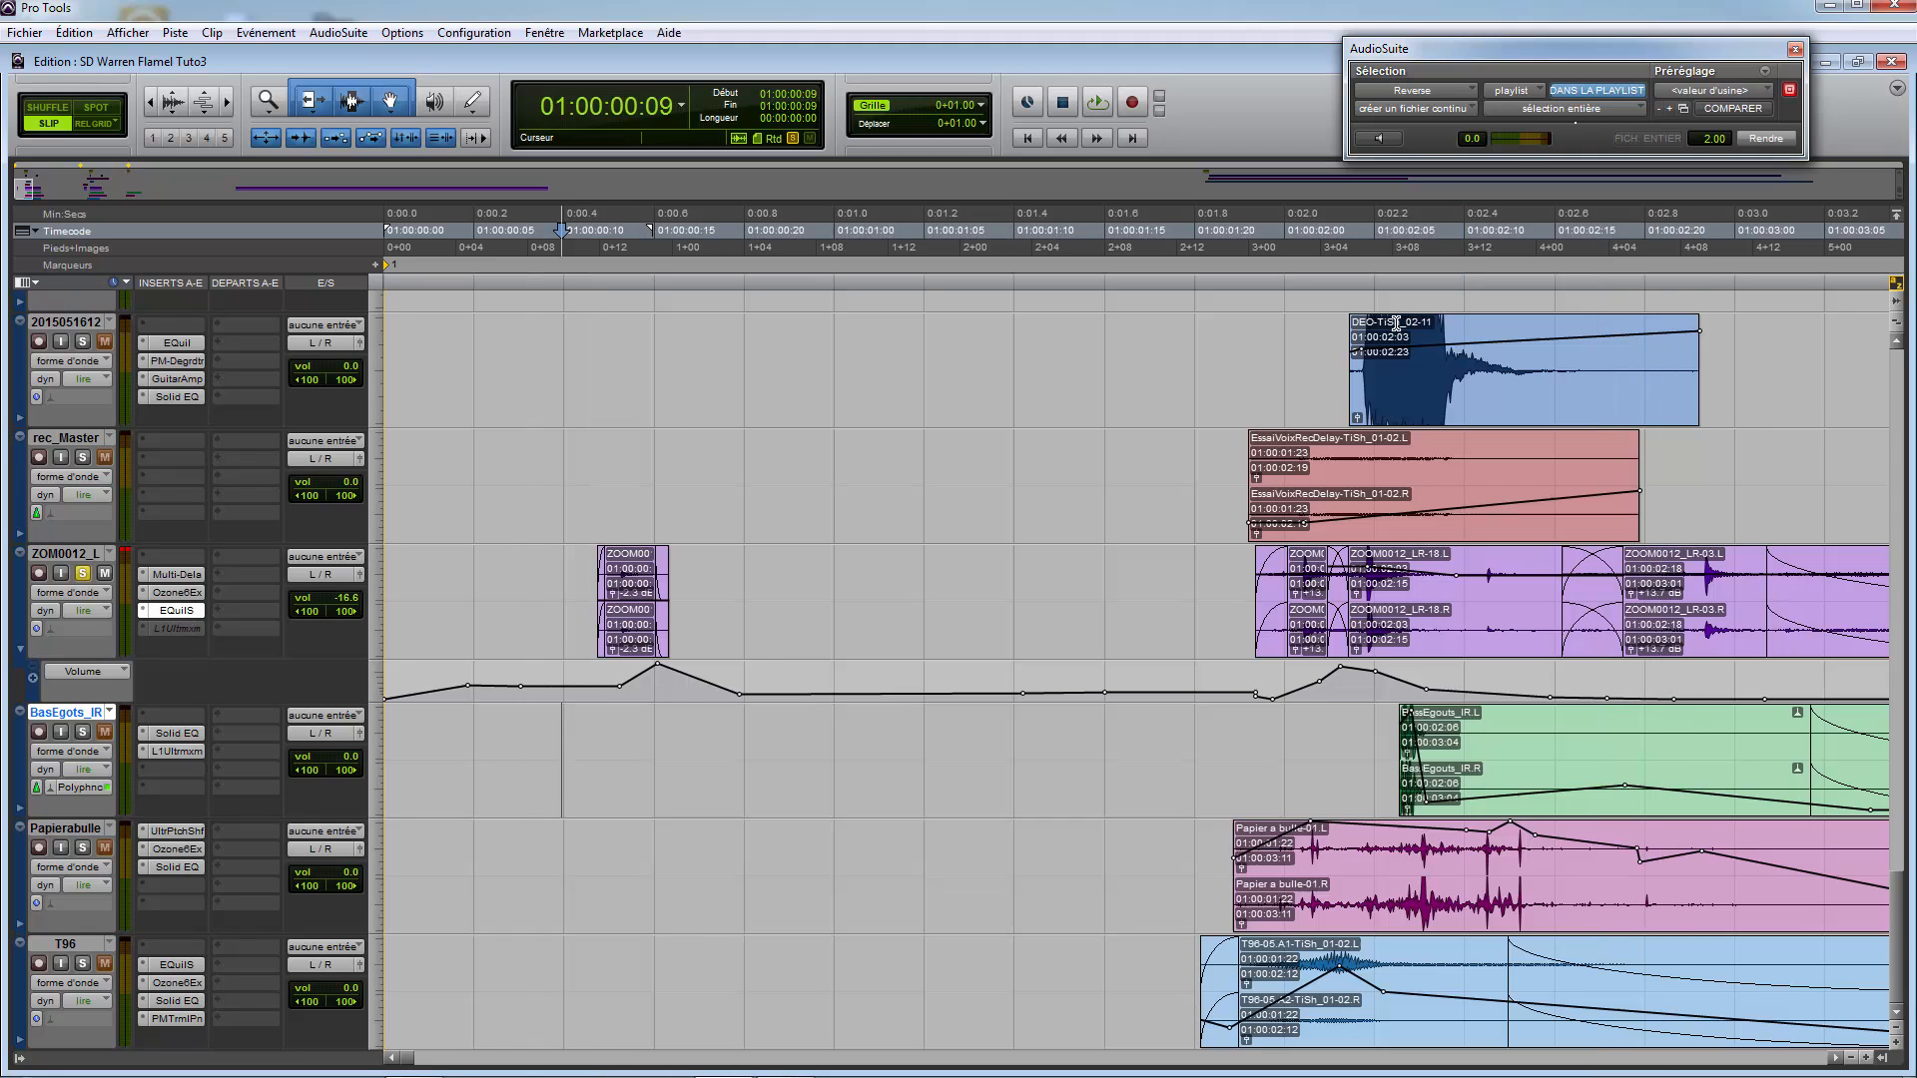
Step: Reactivate the L1Ultrmxm insert and play the ZOM0012 track from just before its first clip
{"action": "right_click", "coordinate": [171, 623]}
{"action": "left_click", "coordinate": [175, 633]}
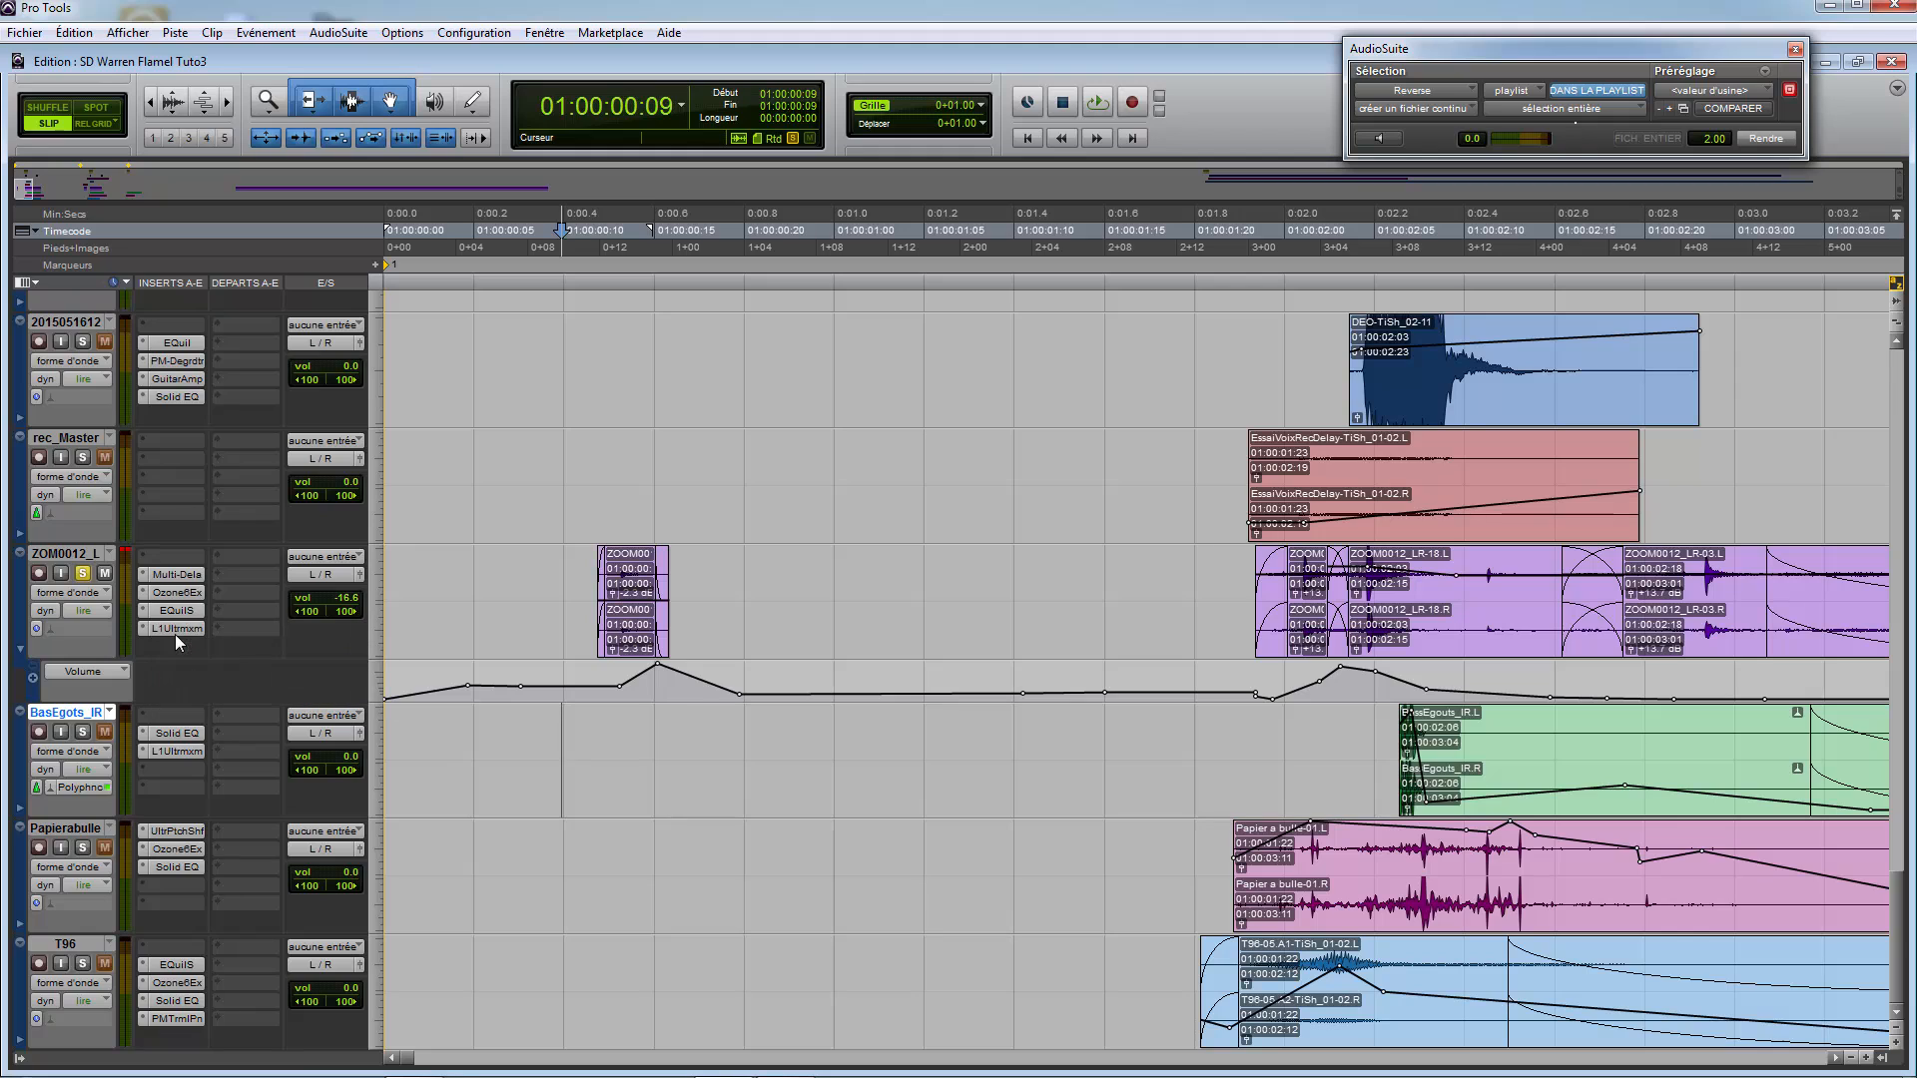
{"action": "left_click", "coordinate": [553, 693]}
{"action": "key", "text": "space"}
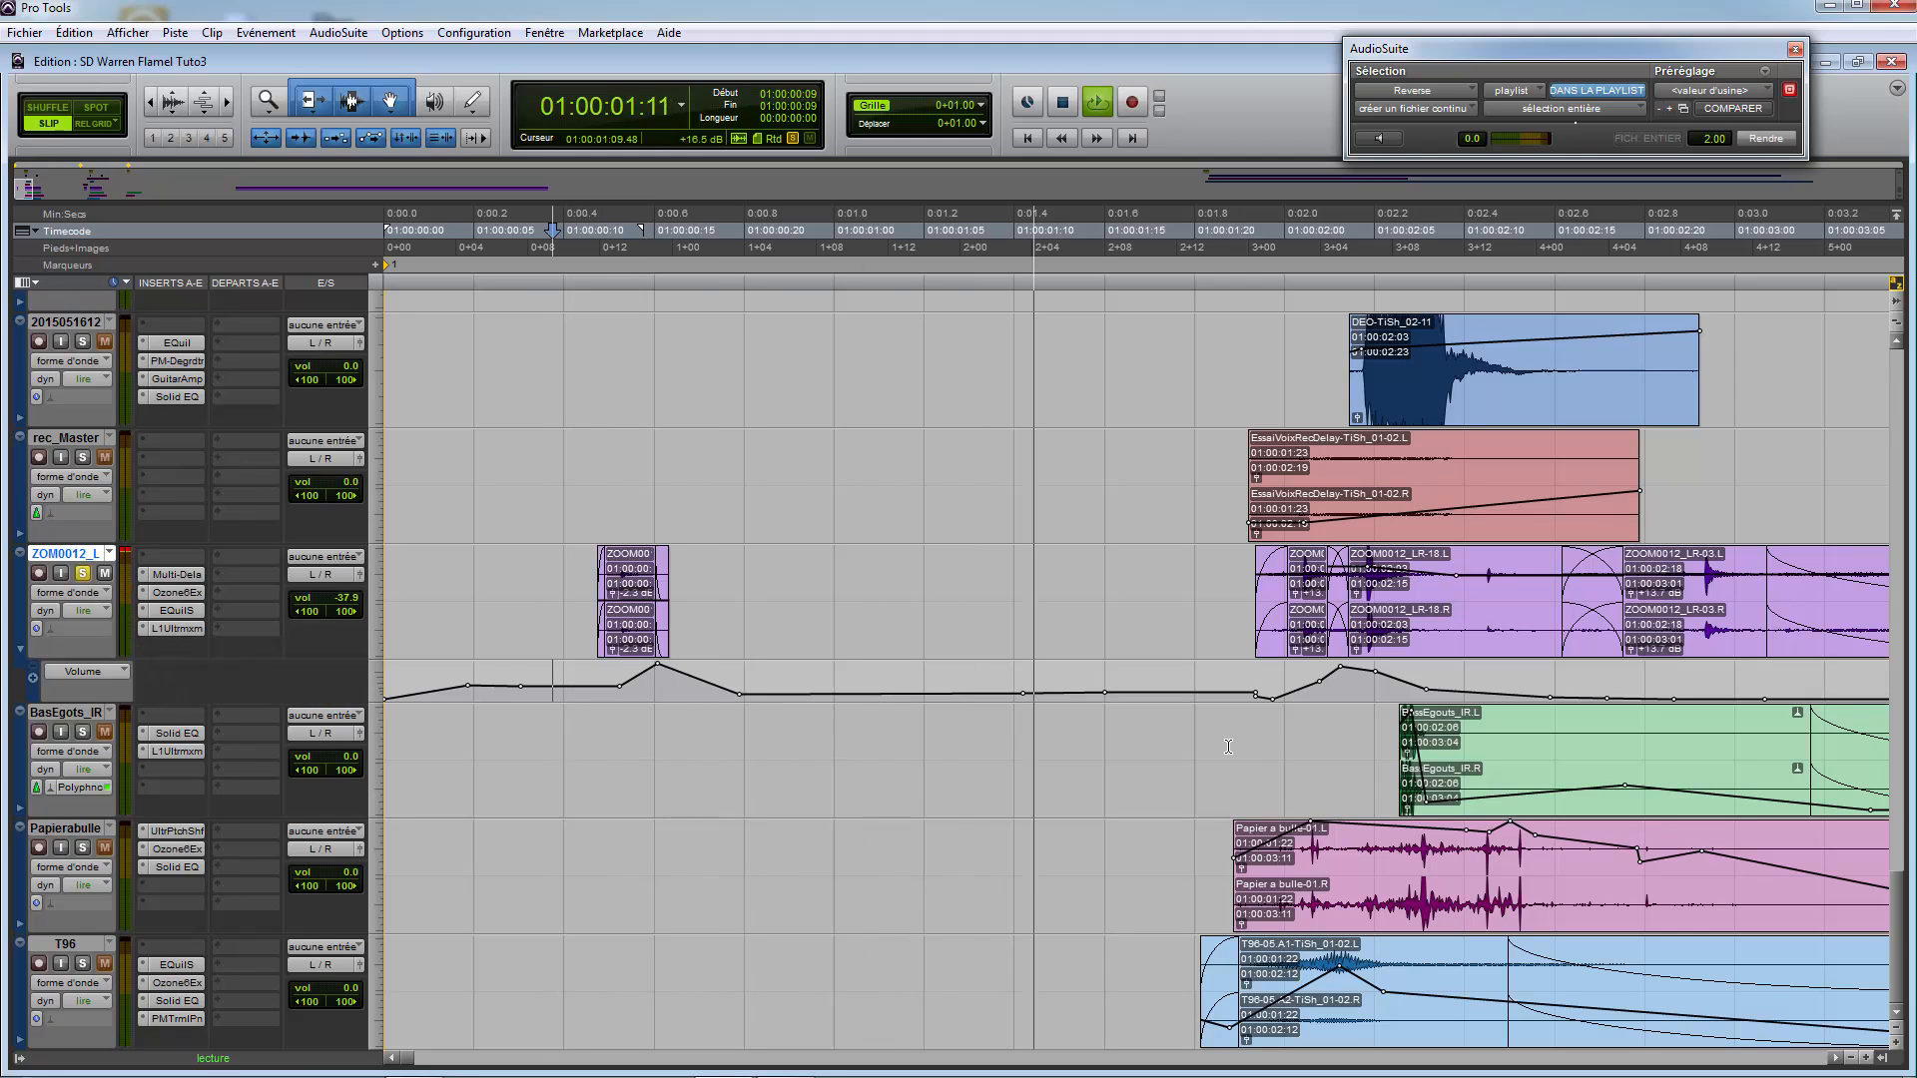
{"action": "key", "text": "space"}
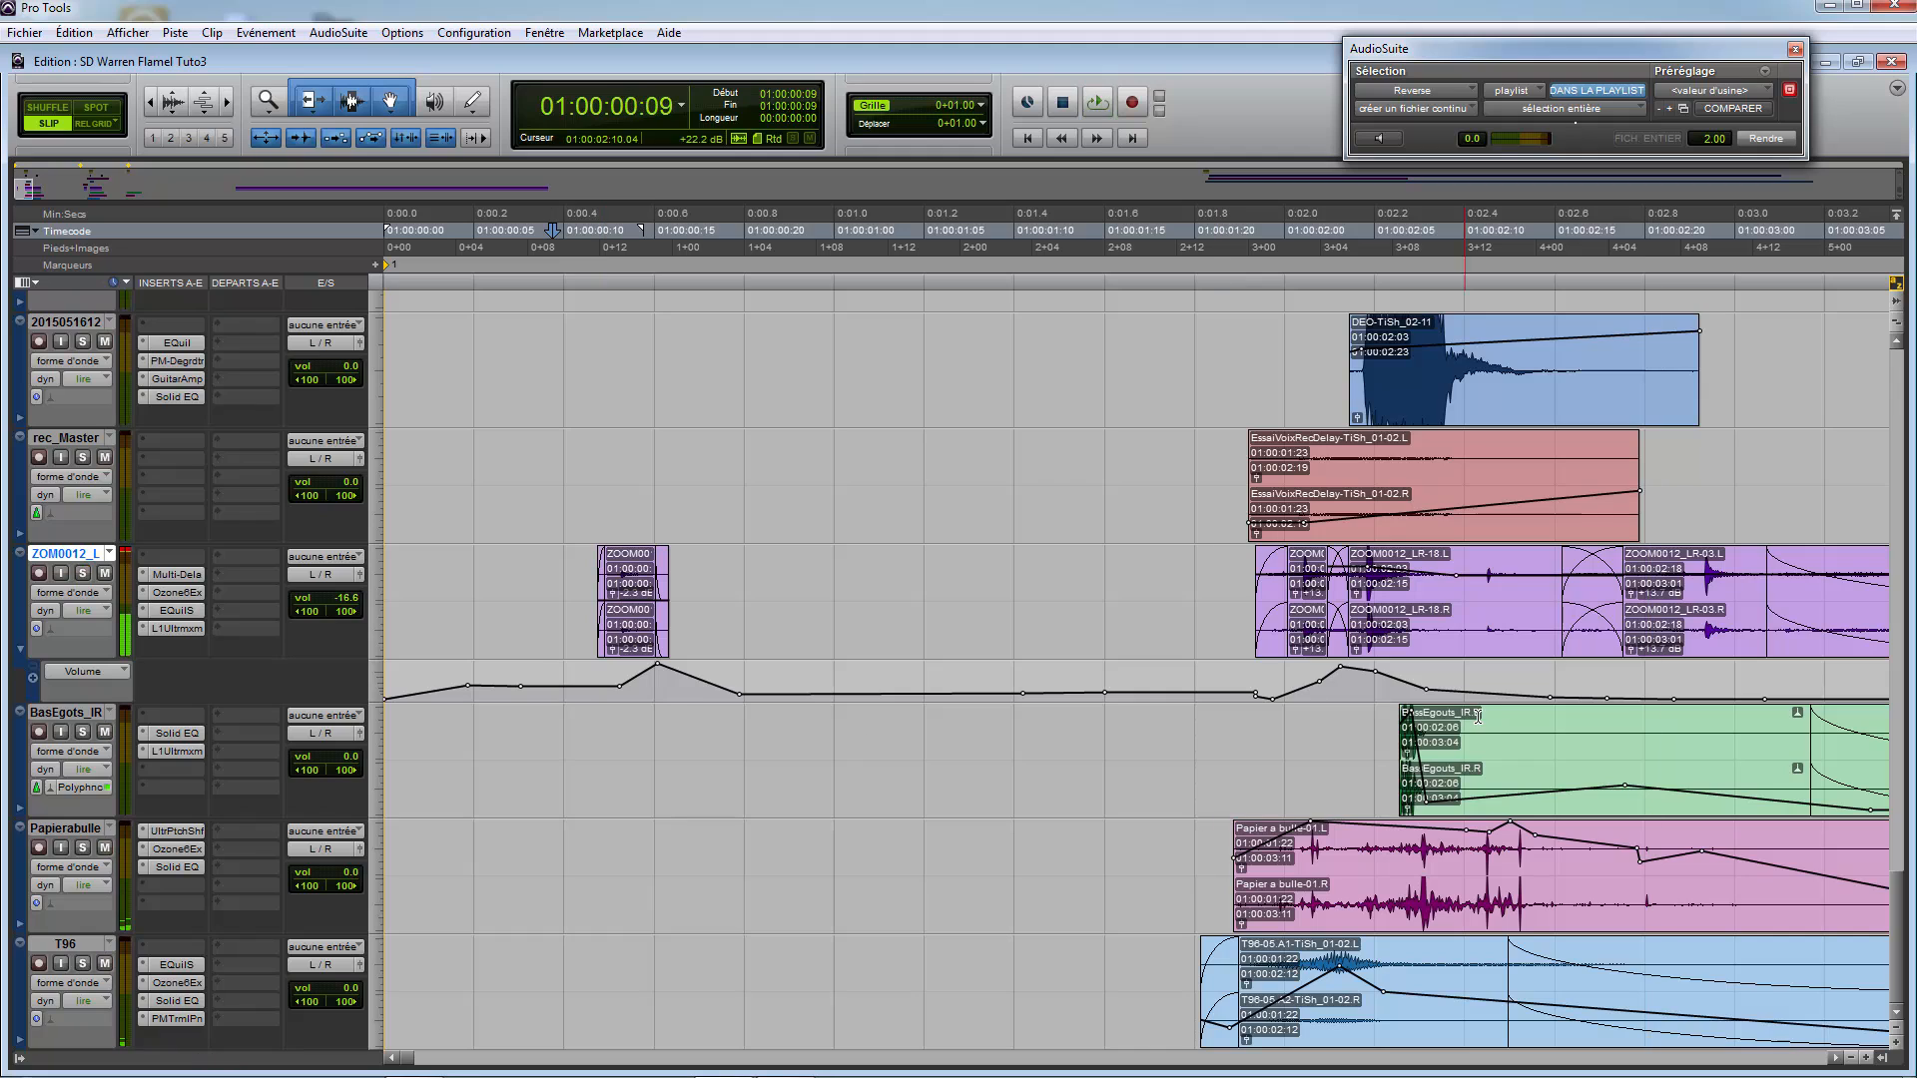
Step: Solo the BasEgots_IR track and play it from 01:00:01:10
{"action": "key", "text": "r"}
{"action": "left_click", "coordinate": [797, 750]}
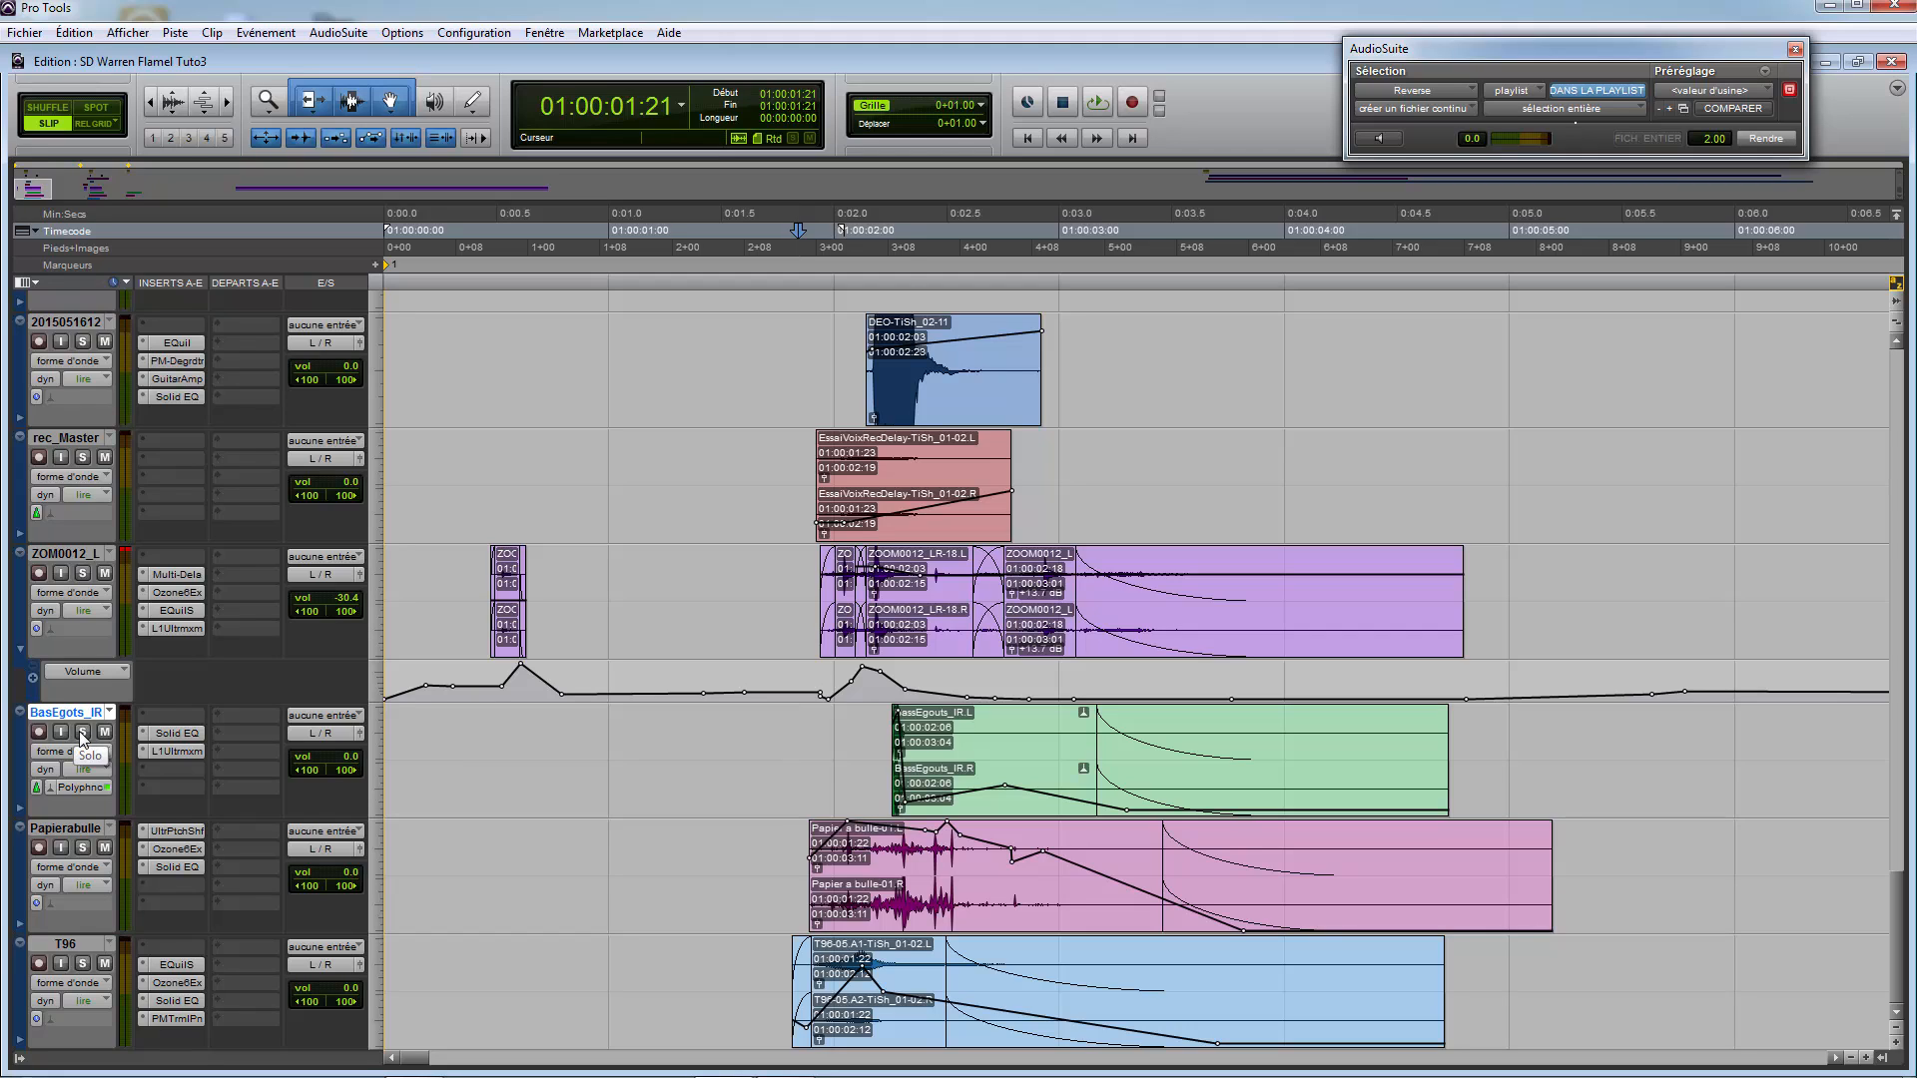
{"action": "left_click", "coordinate": [83, 733]}
{"action": "left_click", "coordinate": [768, 740]}
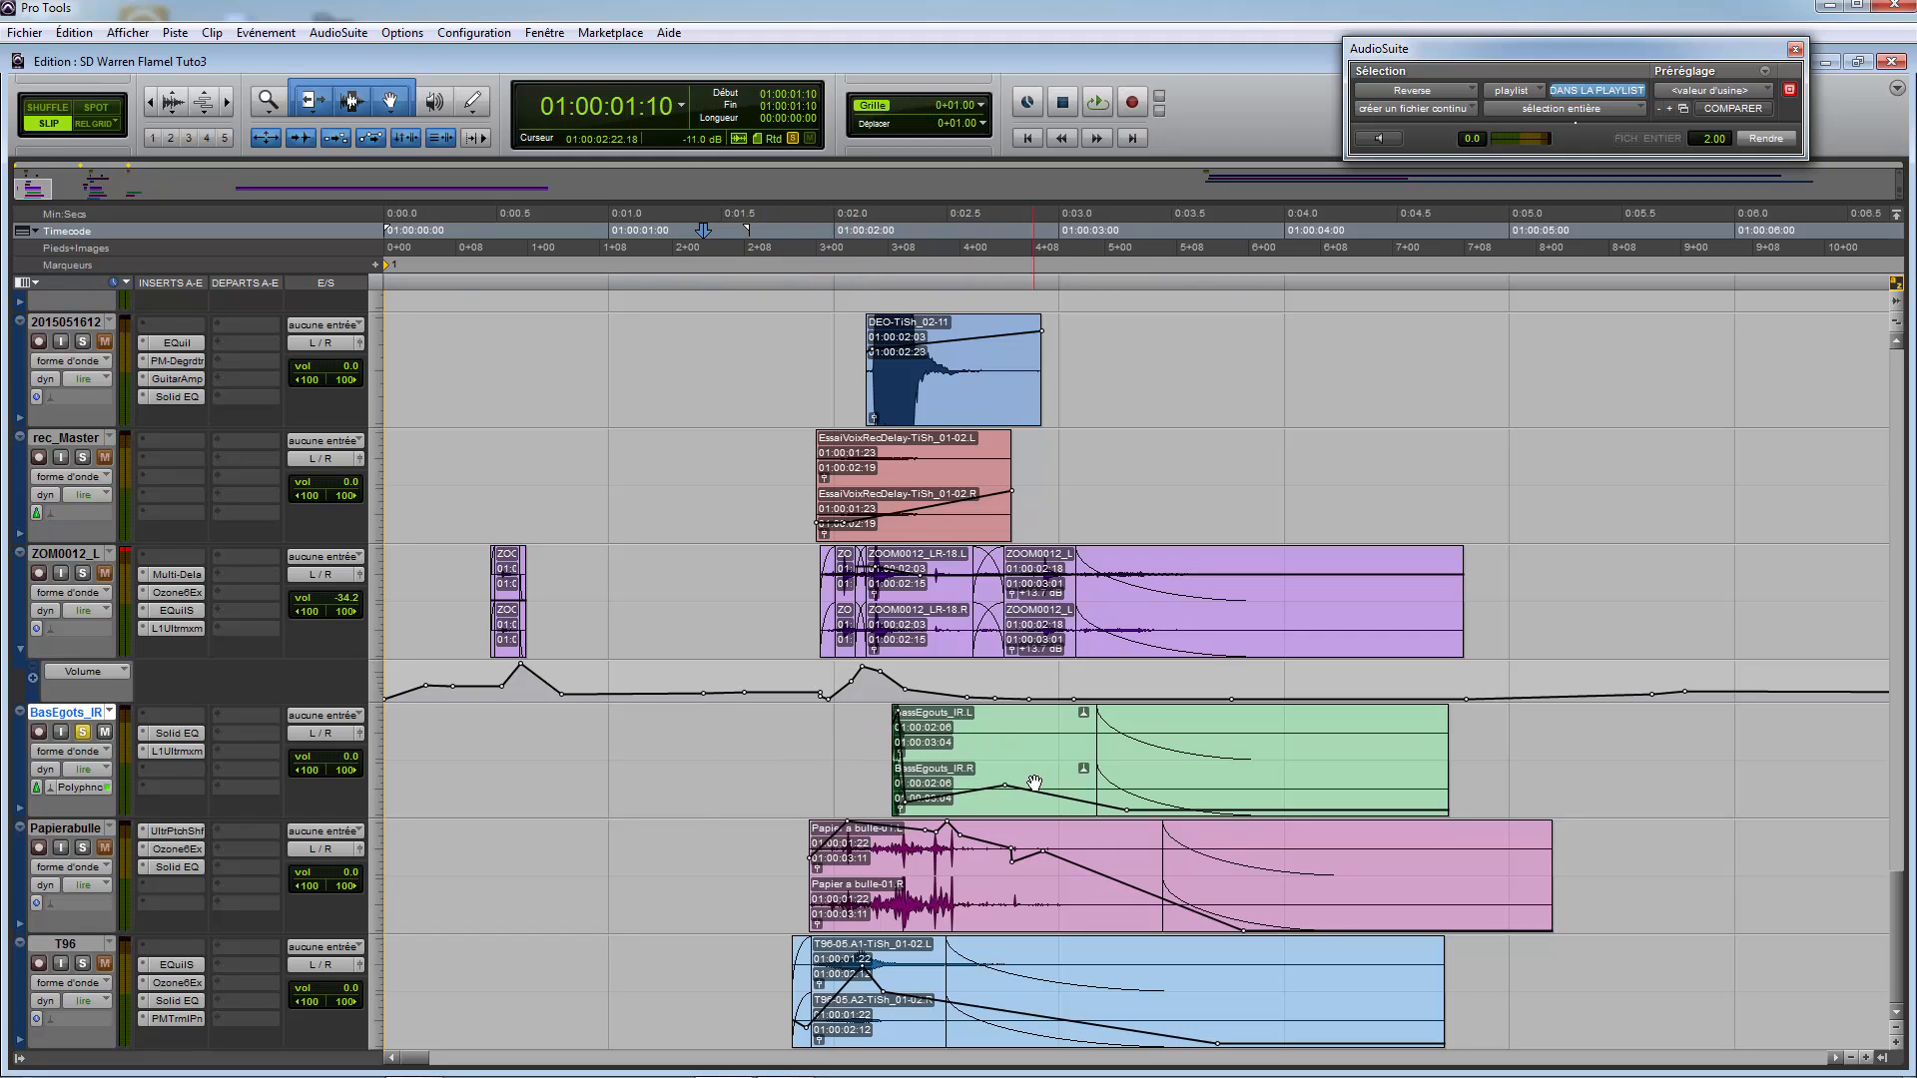
{"action": "key", "text": "space"}
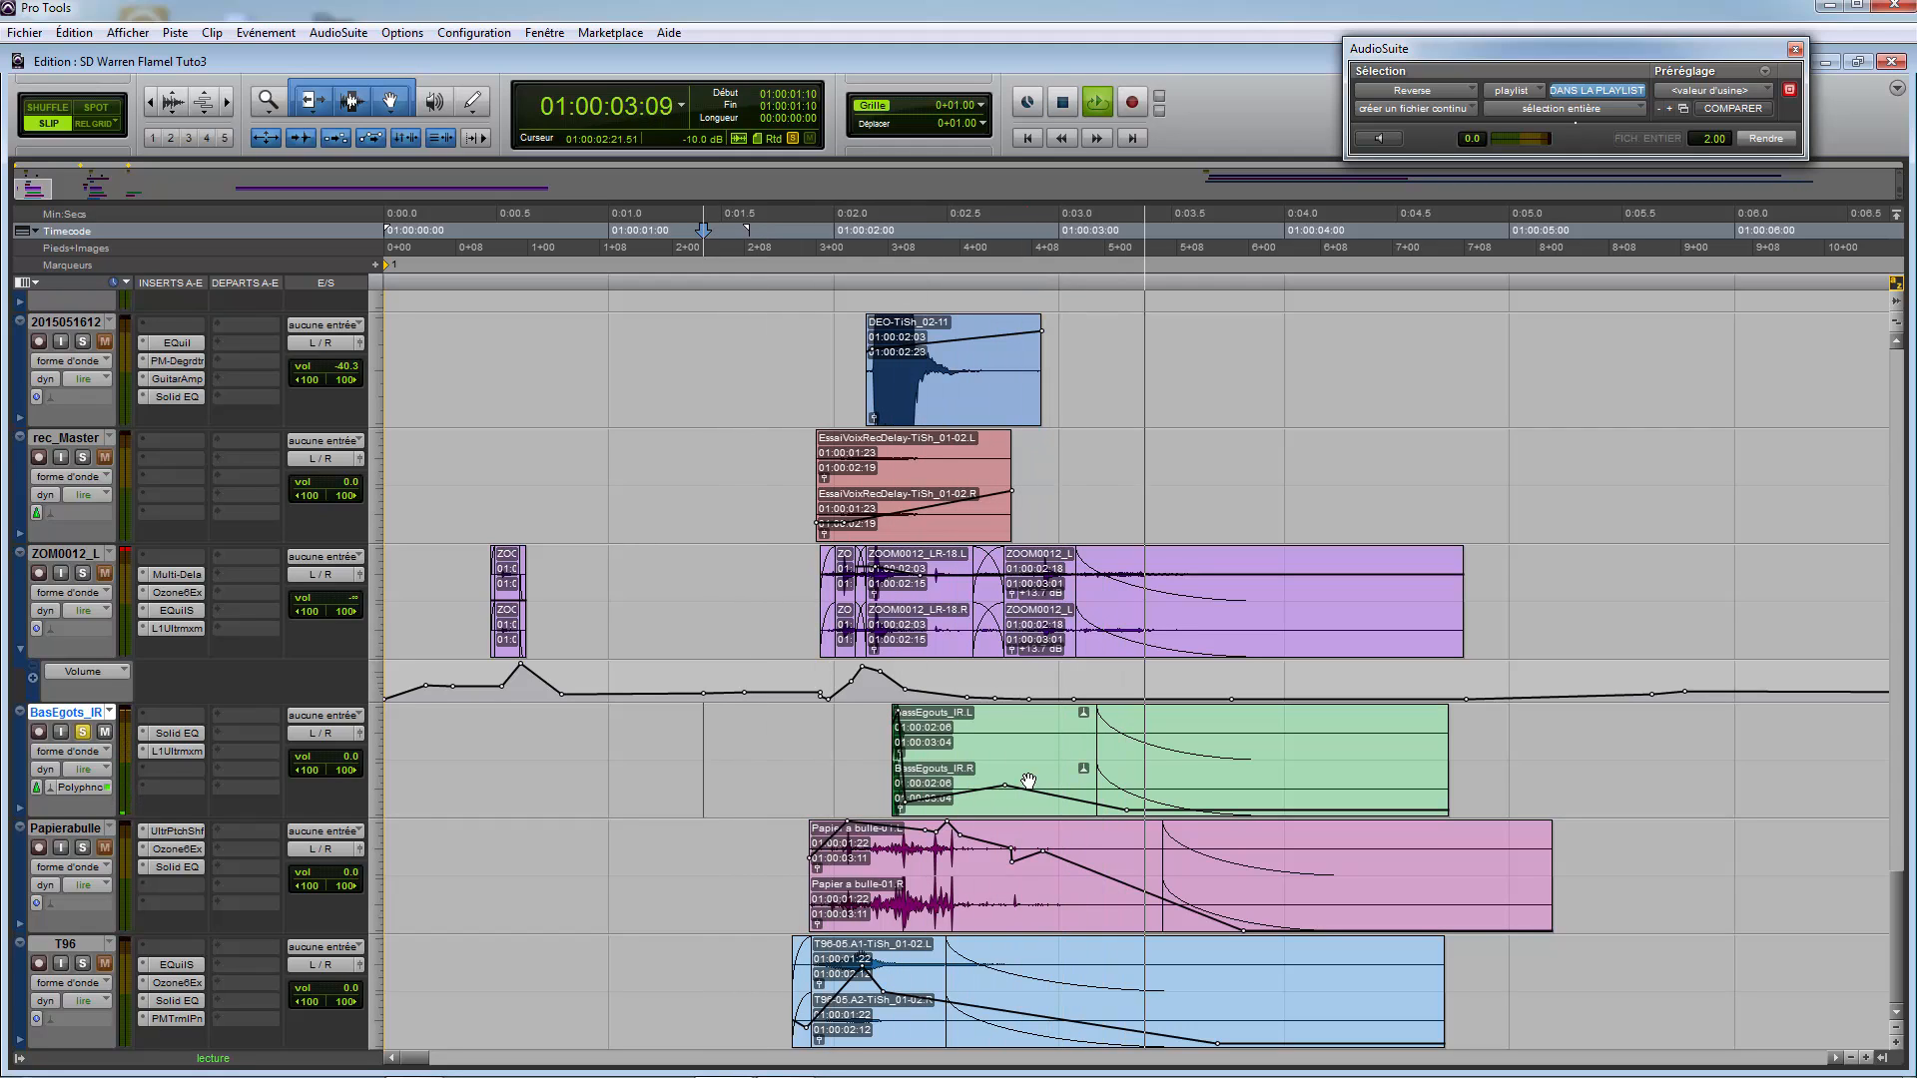
{"action": "key", "text": "space"}
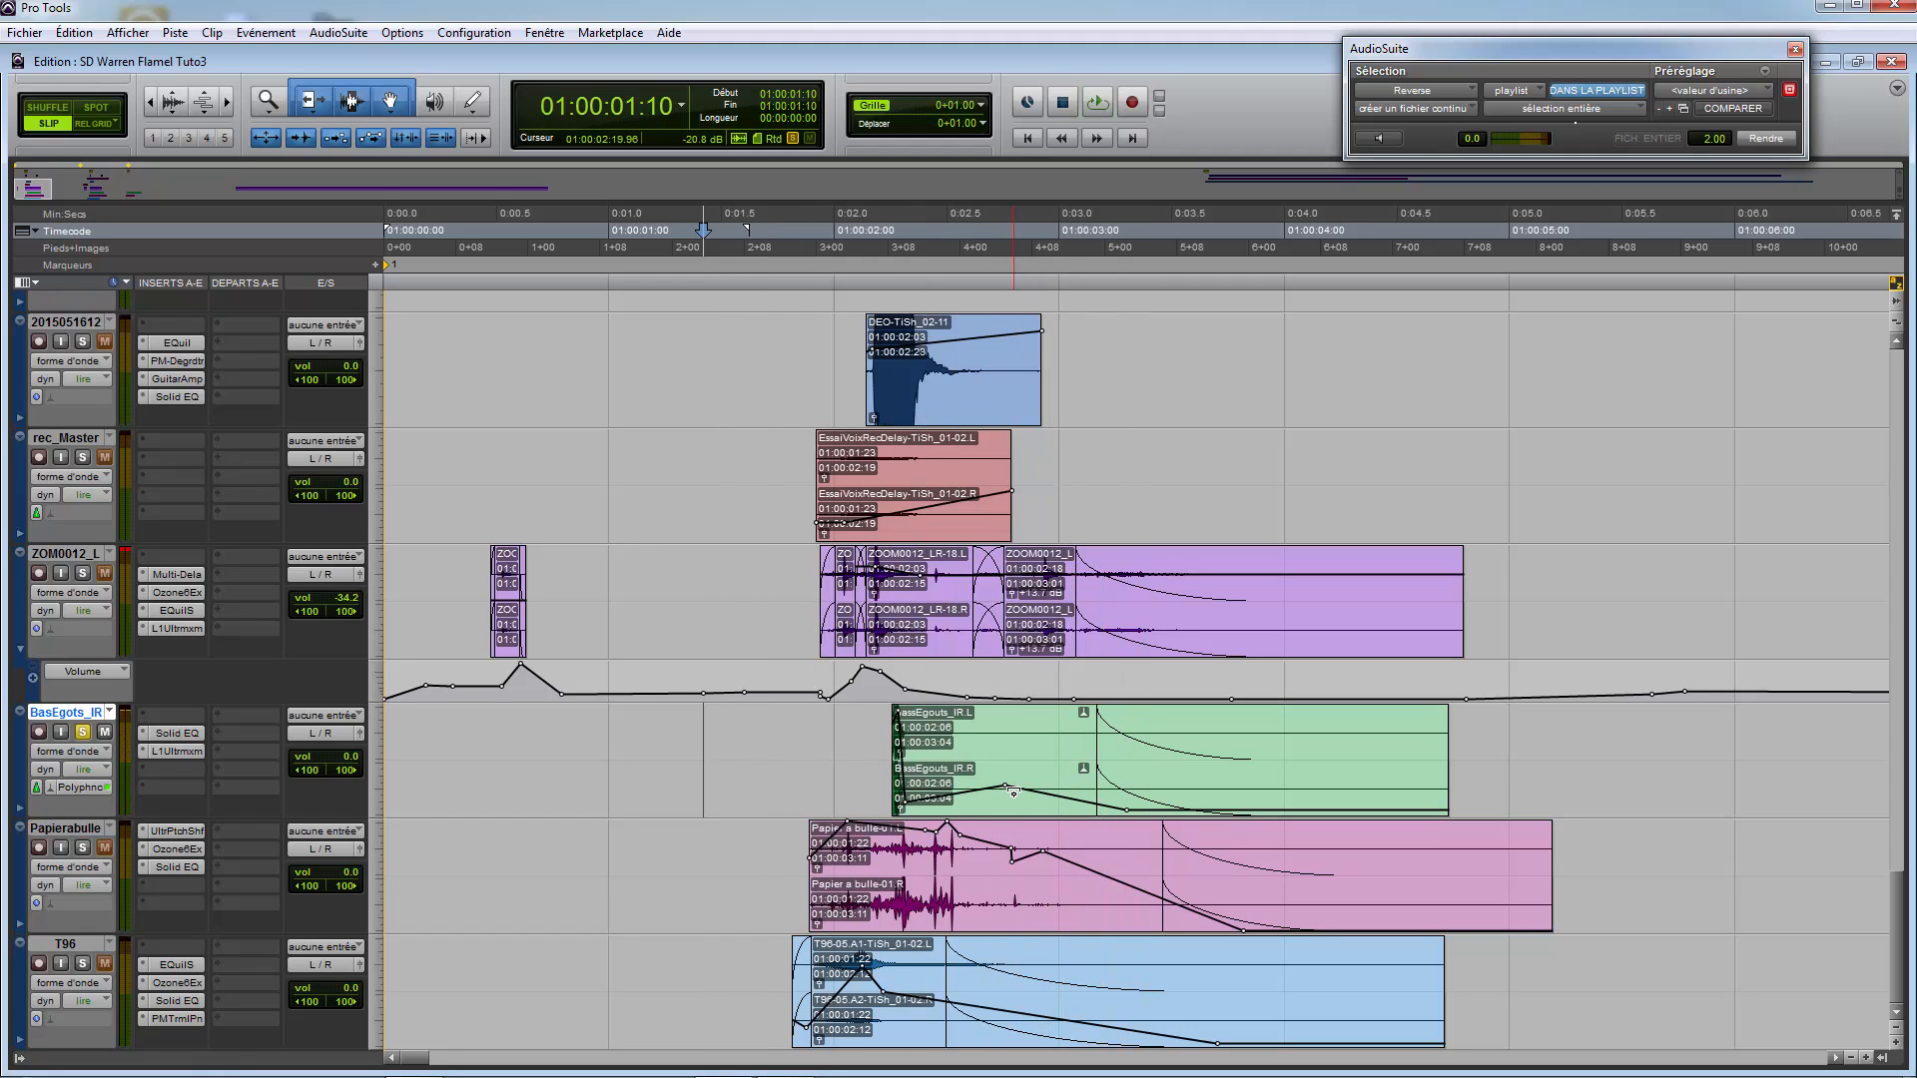
Step: Replay the BasEgots_IR track from 01:00:02:02, just before its clip
{"action": "left_click", "coordinate": [859, 778]}
{"action": "left_click", "coordinate": [789, 733]}
{"action": "left_click", "coordinate": [856, 744]}
{"action": "key", "text": "space"}
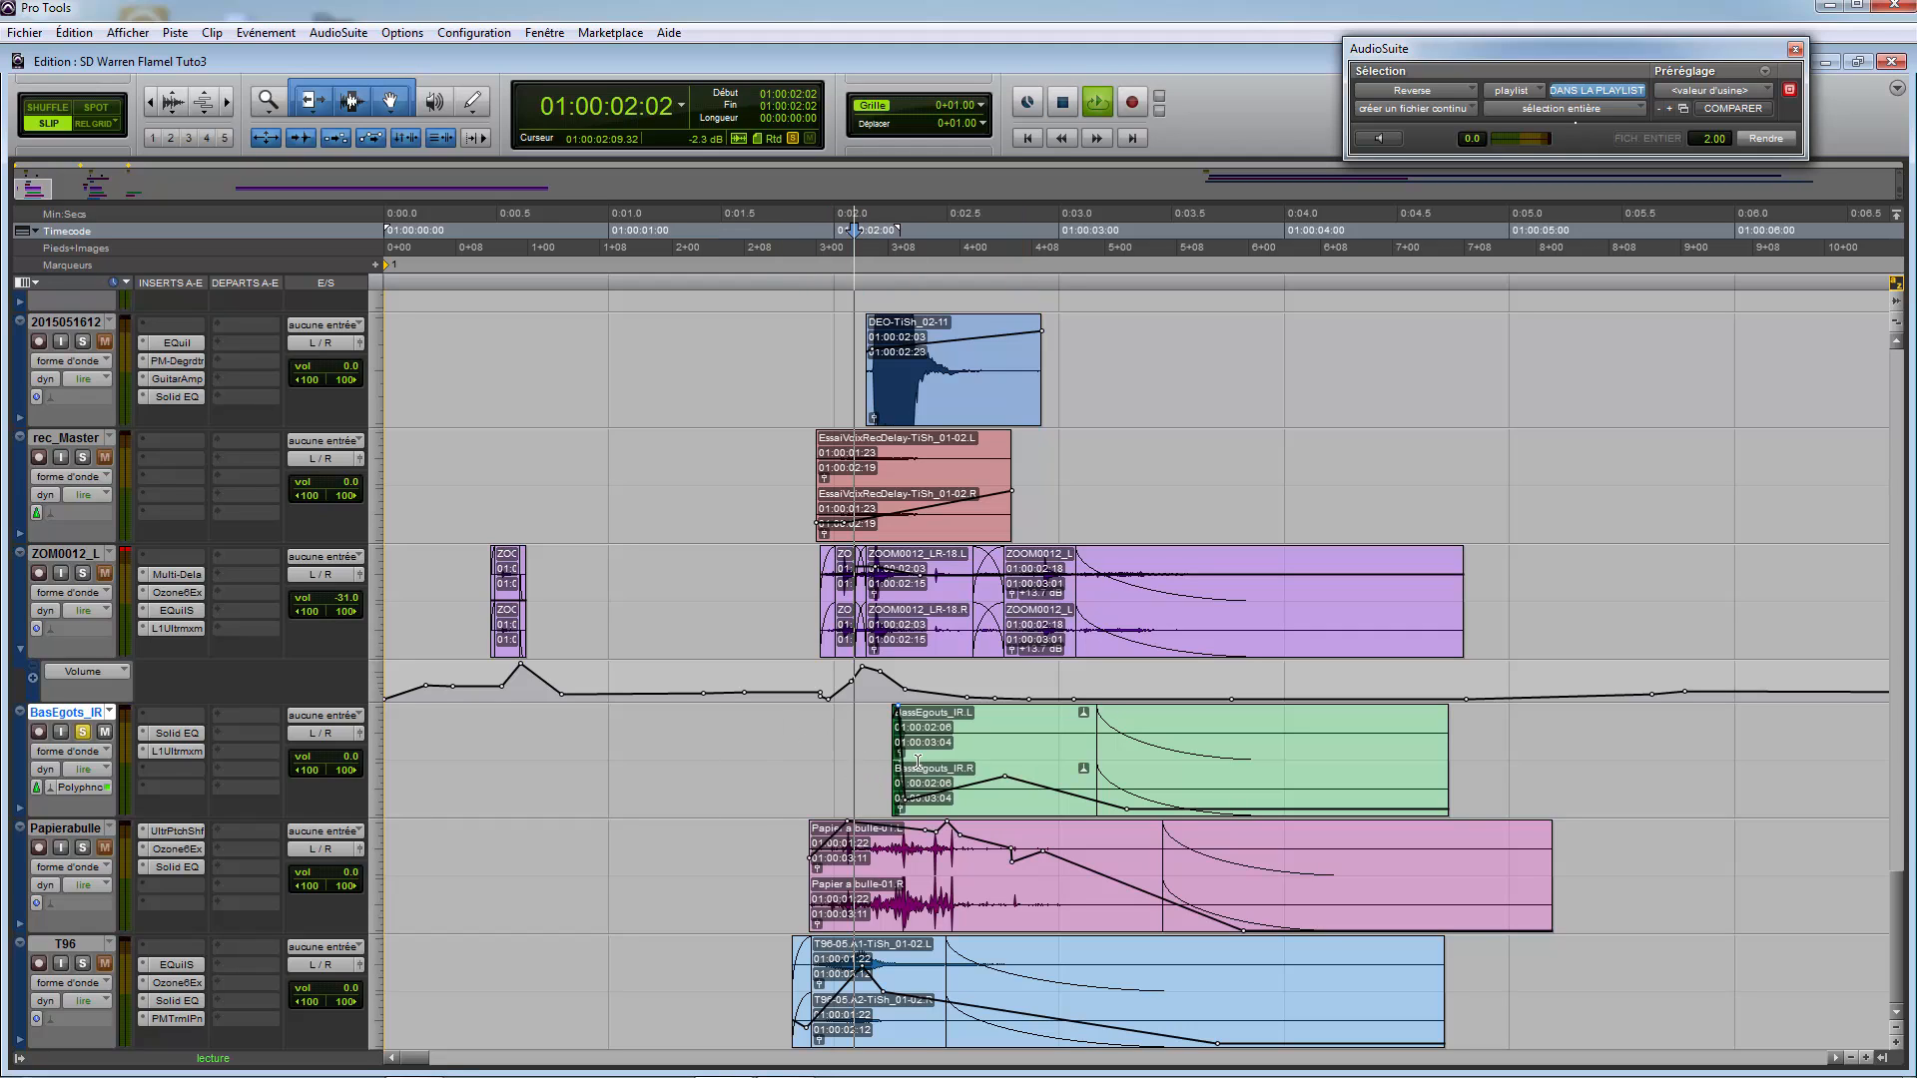
{"action": "key", "text": "space"}
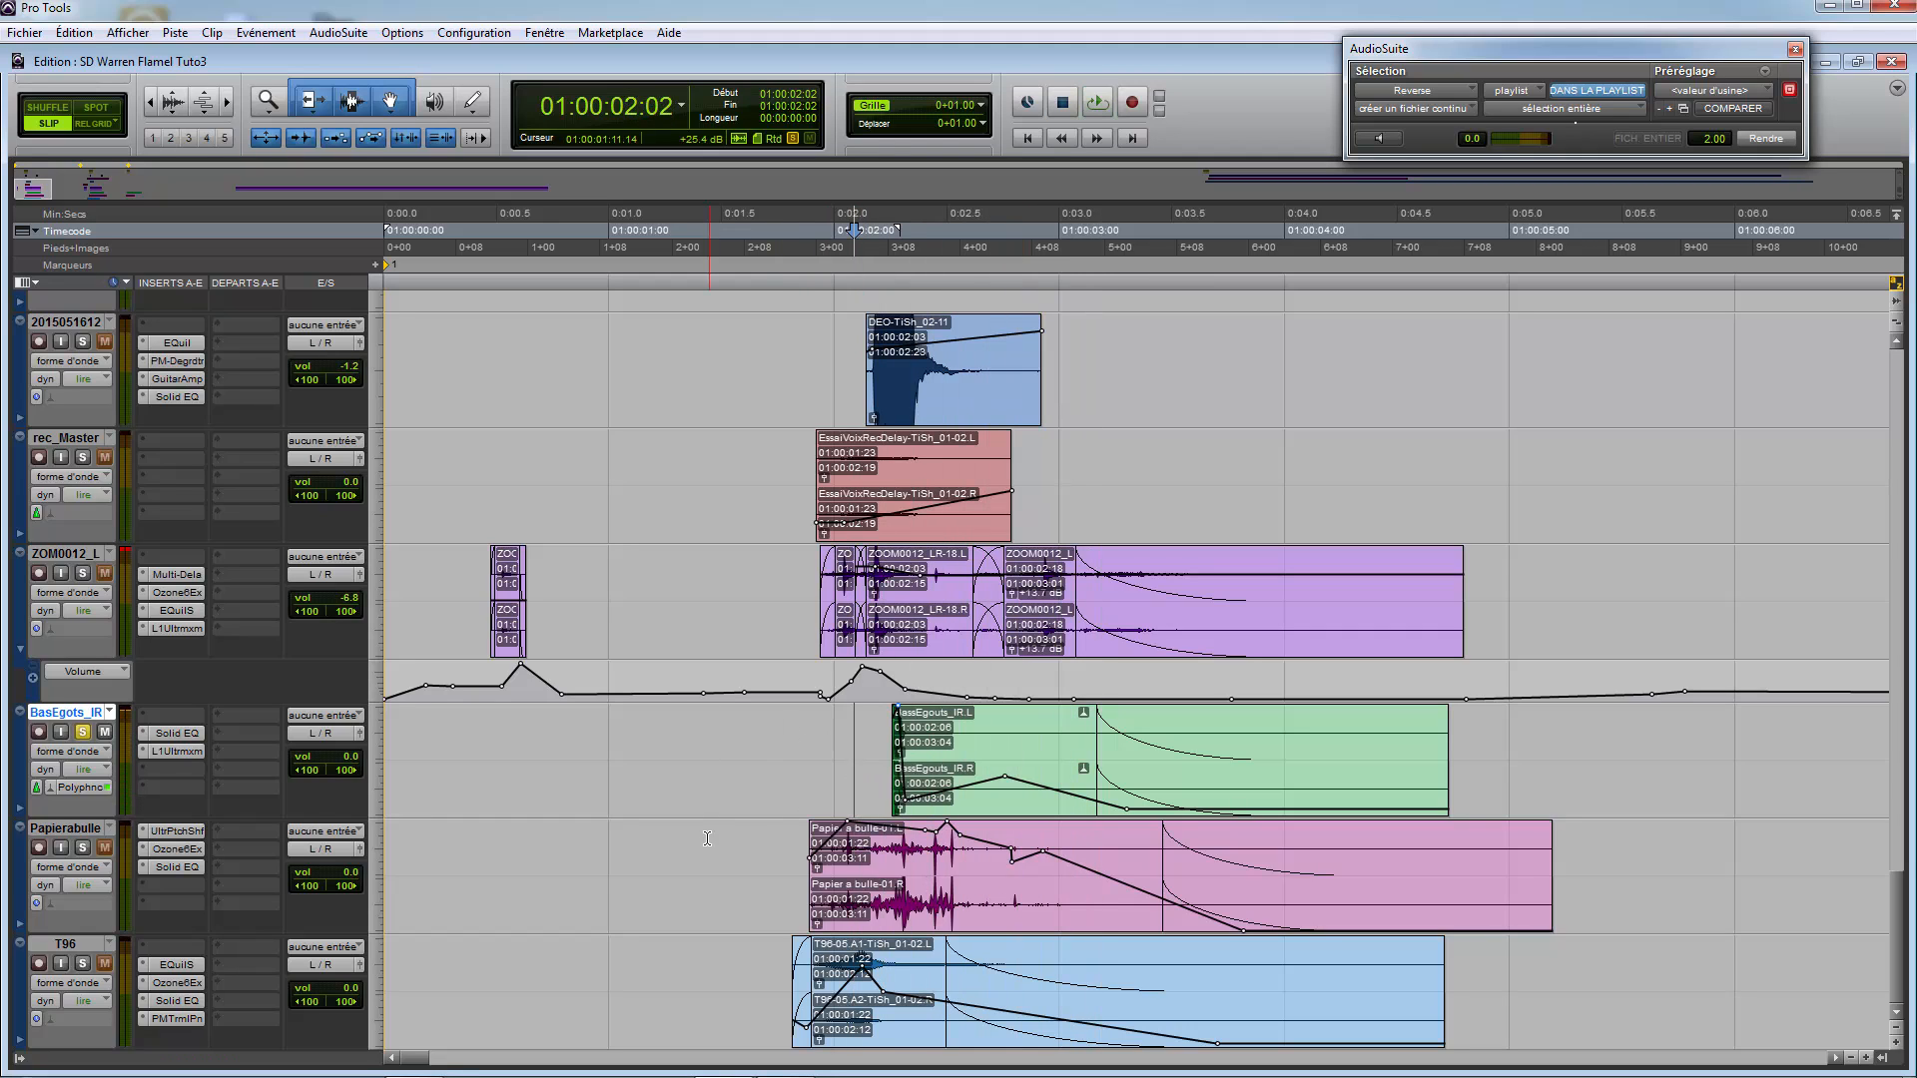
Step: Solo the Papierabulle track and place the edit cursor ahead of its clip at 01:00:01:17
{"action": "left_click", "coordinate": [715, 844]}
{"action": "left_click", "coordinate": [83, 847]}
{"action": "left_click", "coordinate": [693, 857]}
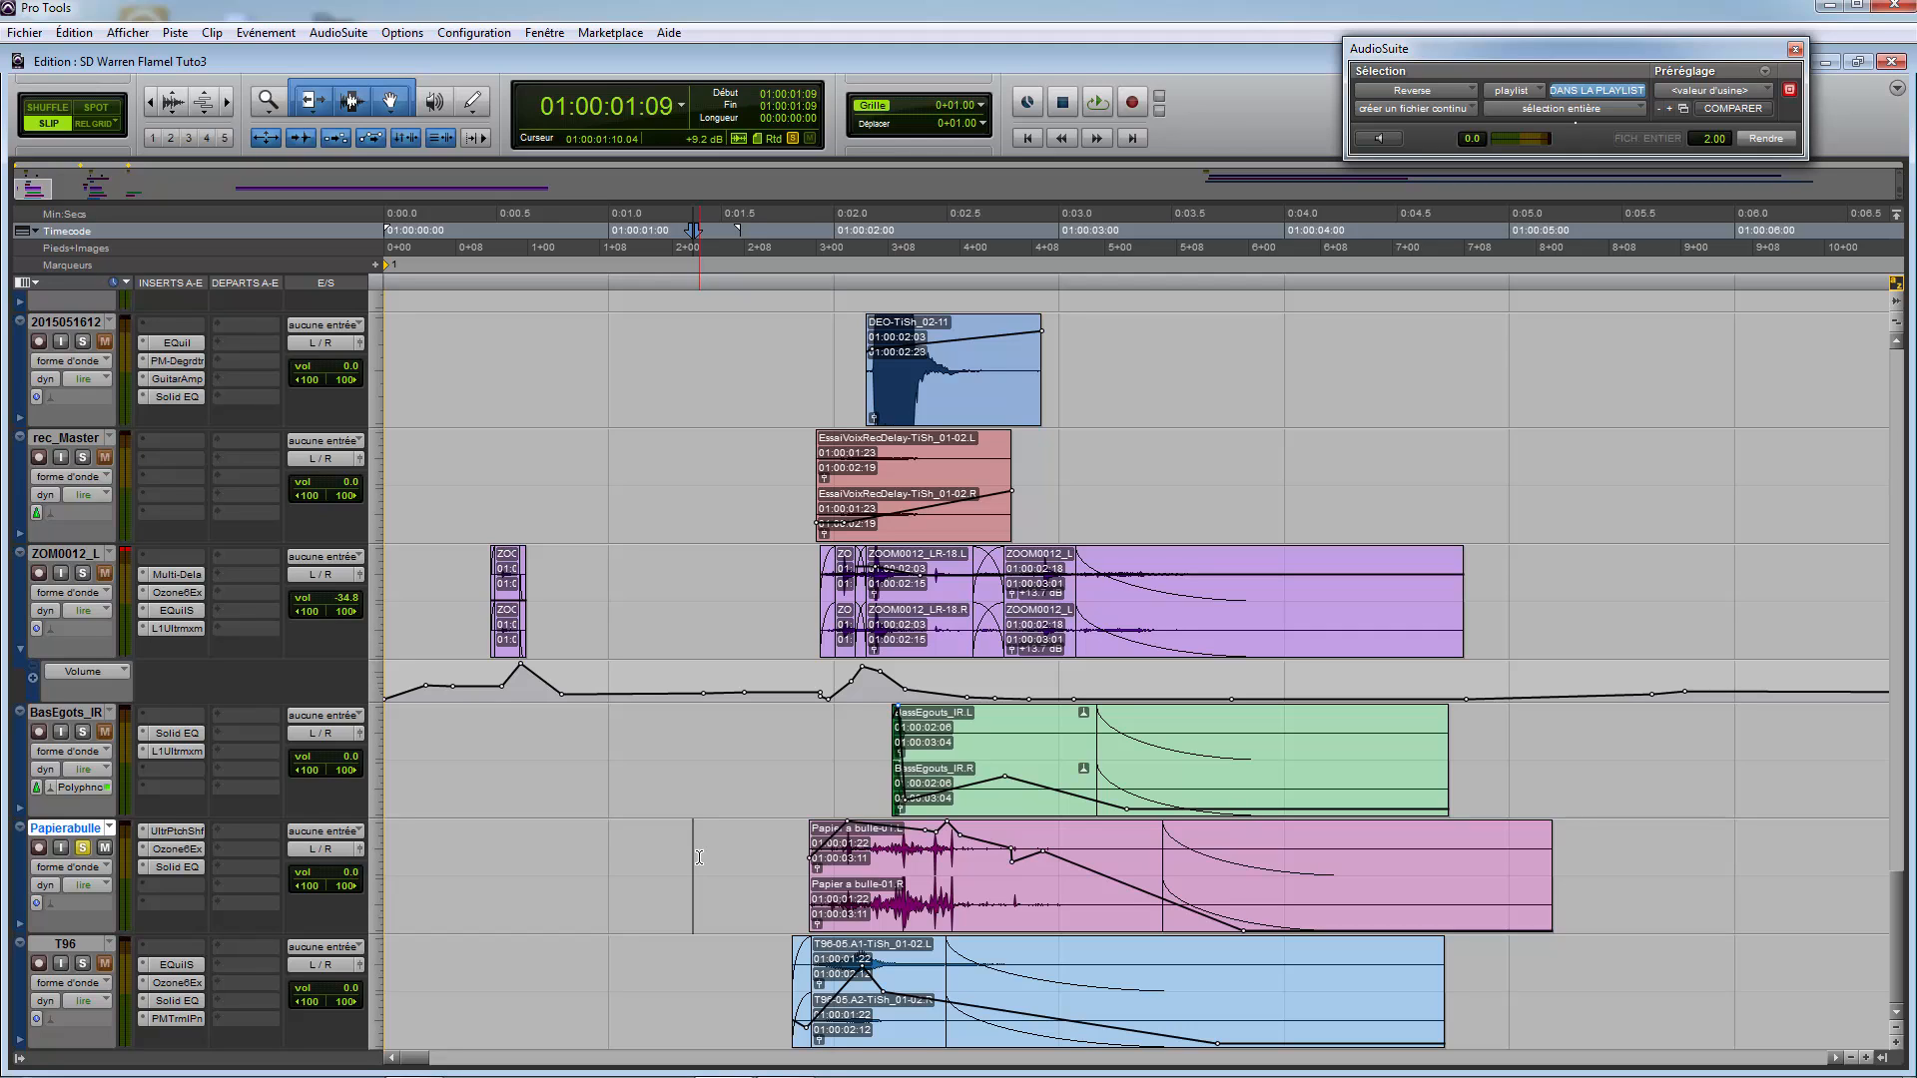
{"action": "scroll", "coordinate": [699, 858], "scroll_direction": "up", "scroll_amount": 1}
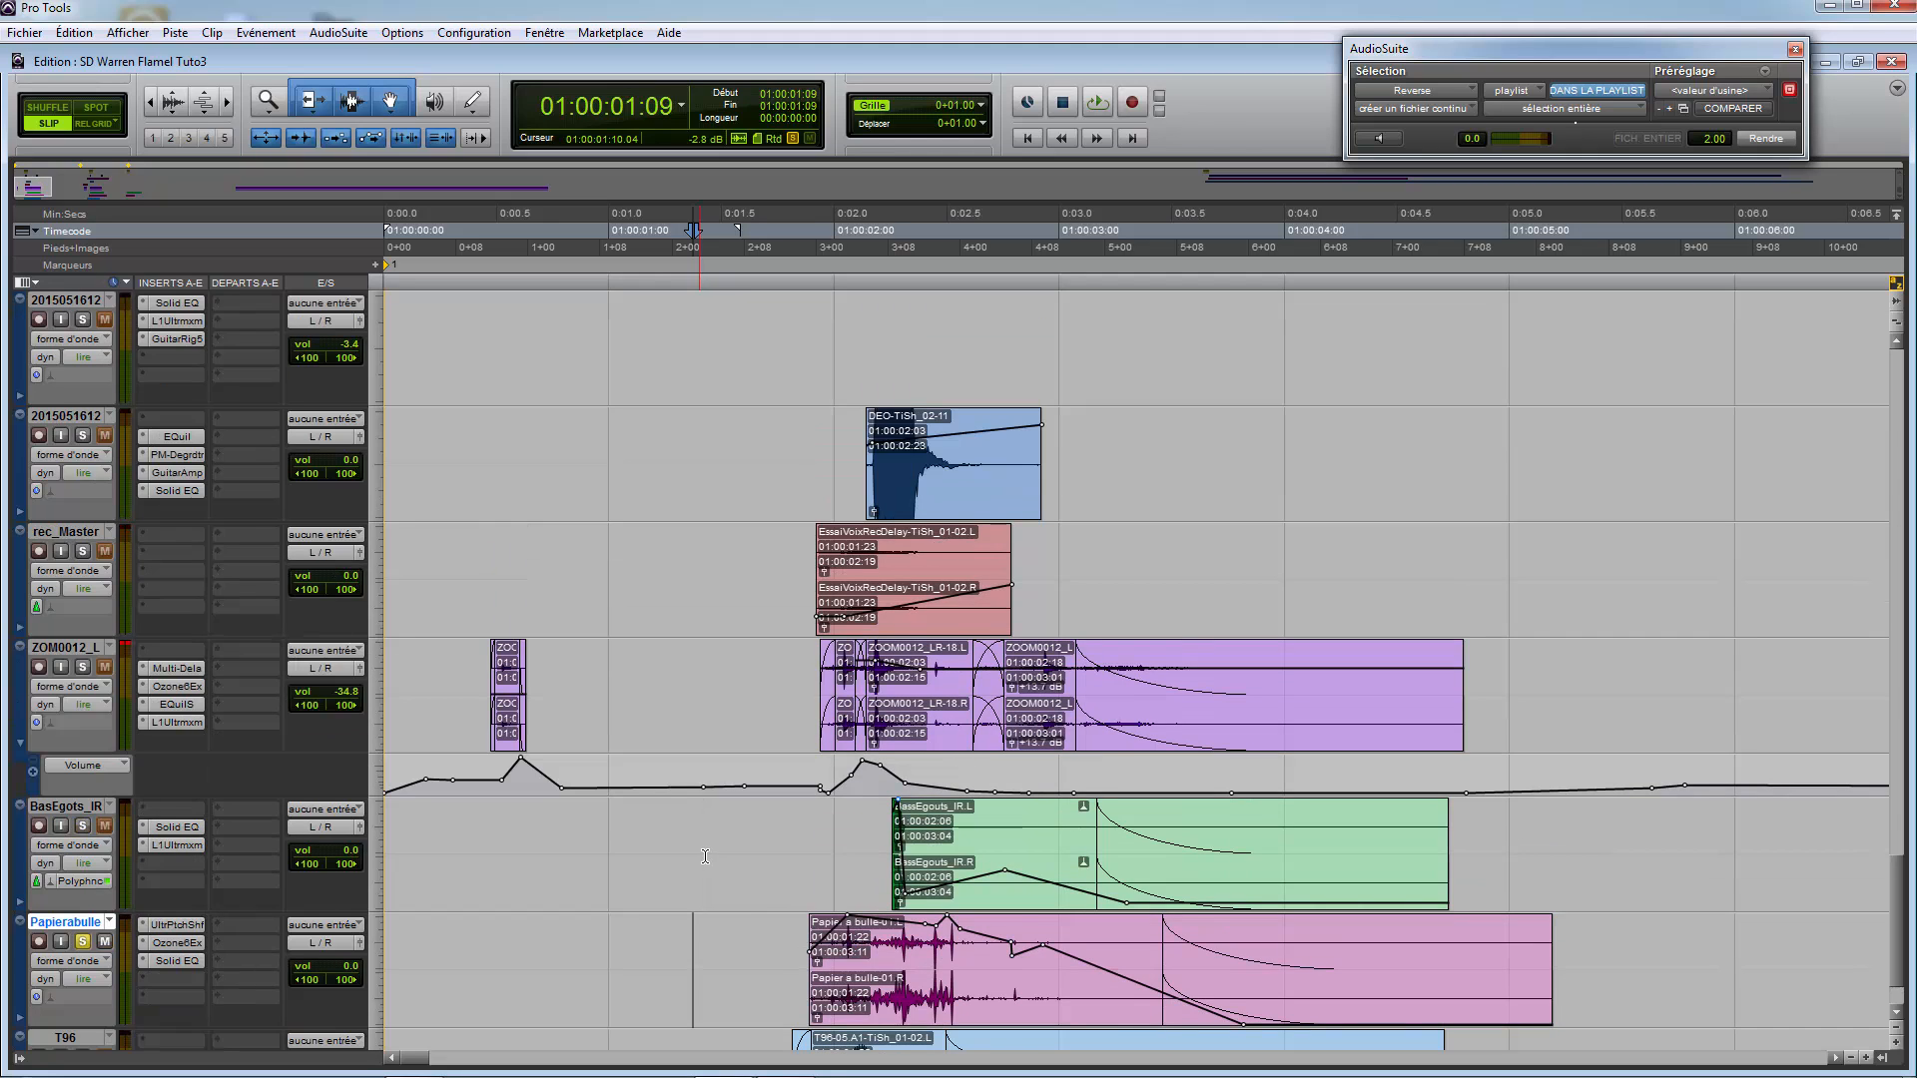
{"action": "scroll", "coordinate": [751, 904], "scroll_direction": "down", "scroll_amount": 1}
{"action": "left_click", "coordinate": [749, 865]}
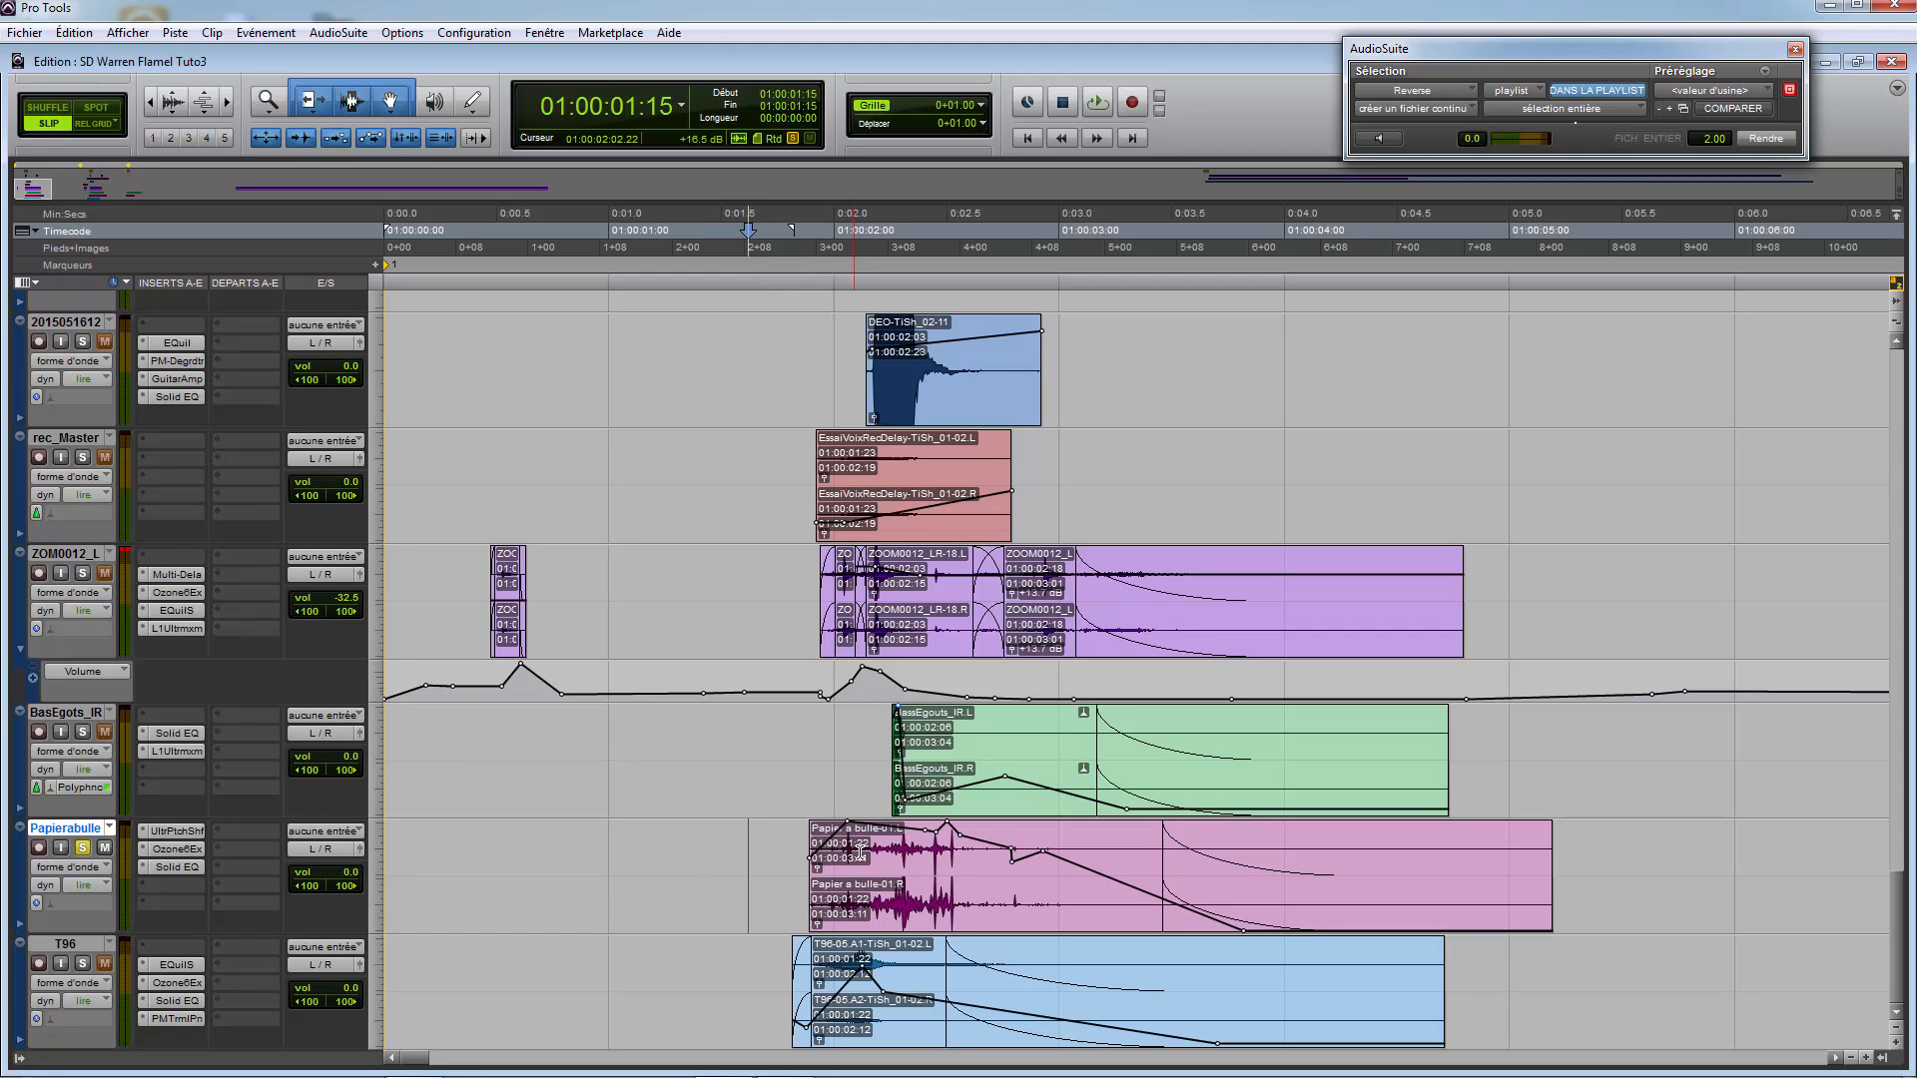
{"action": "left_click", "coordinate": [762, 878]}
Step: View the Solid EQ, Ozone 6 Exciter without its preset manager, and UltraPitch Shift settings on the Papierabulle track, closing the plug-ins
{"action": "left_click", "coordinate": [192, 871]}
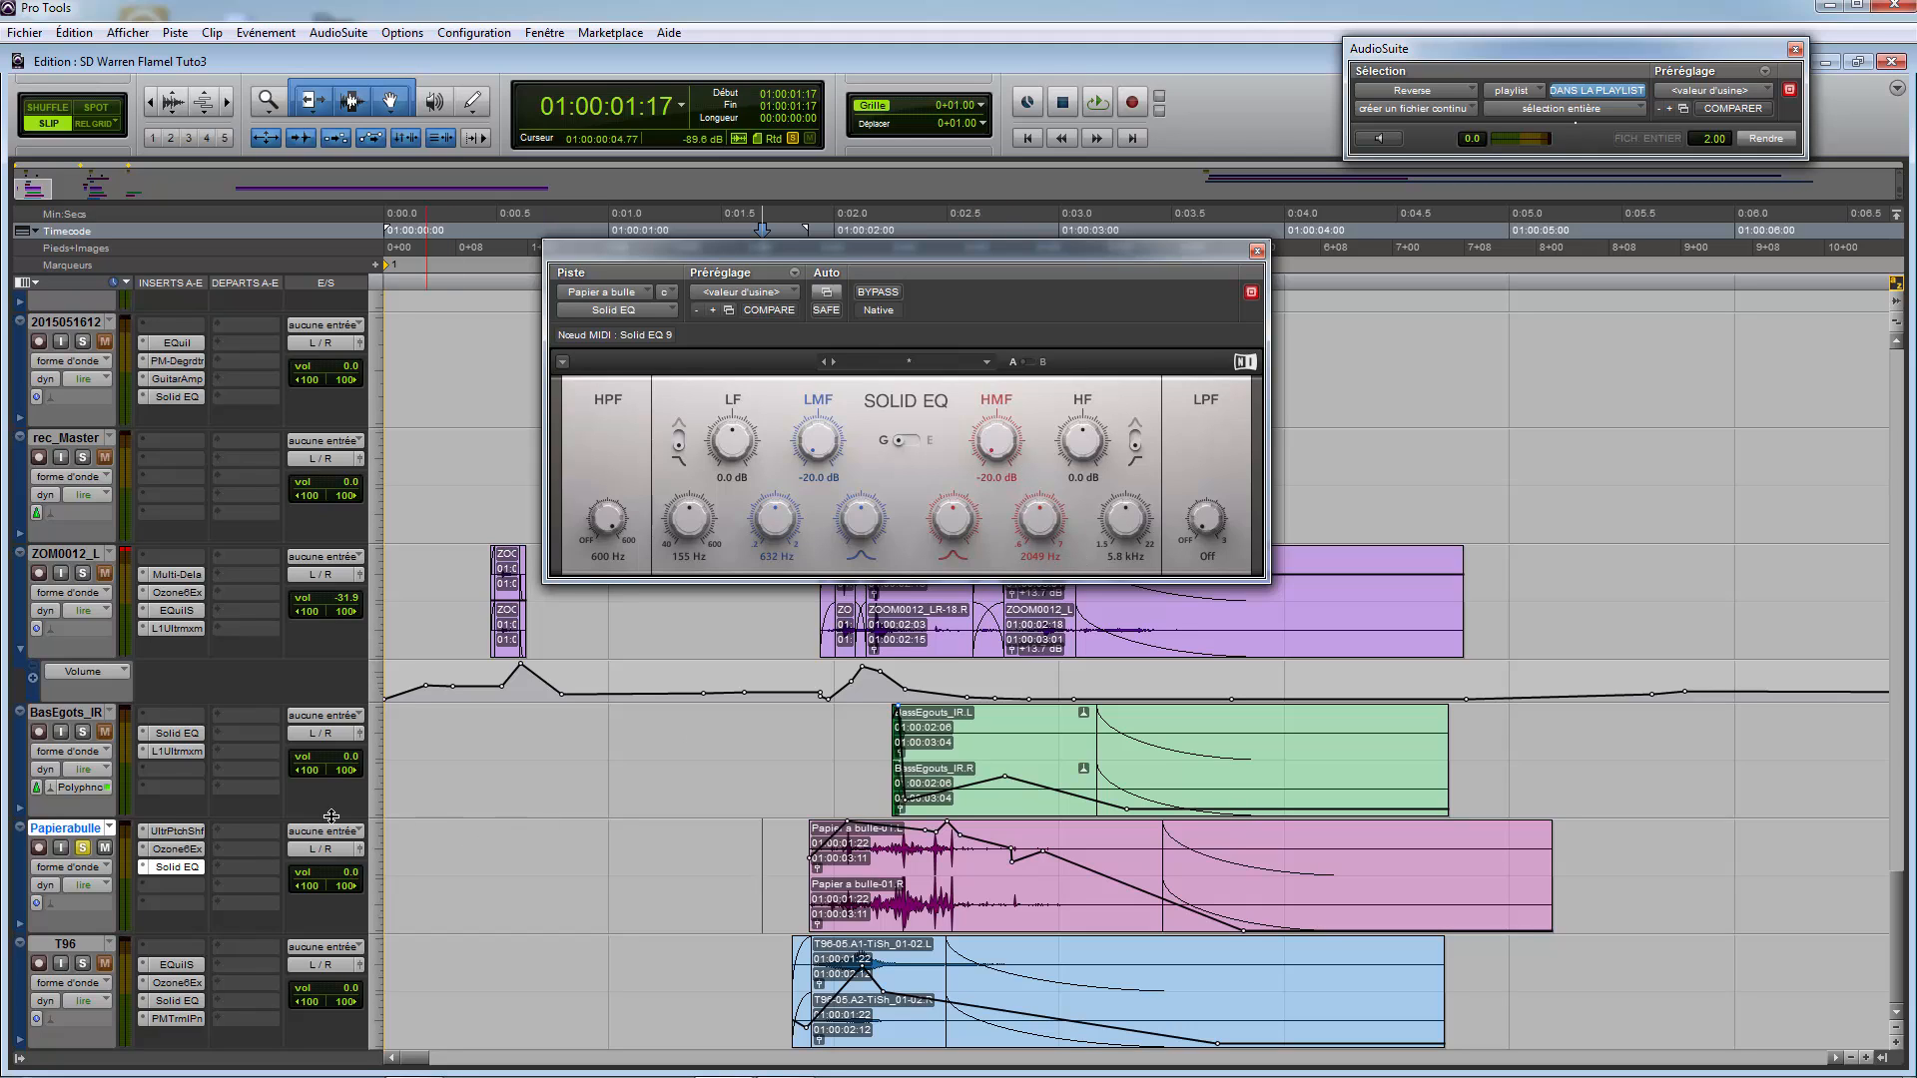
{"action": "left_click", "coordinate": [179, 848]}
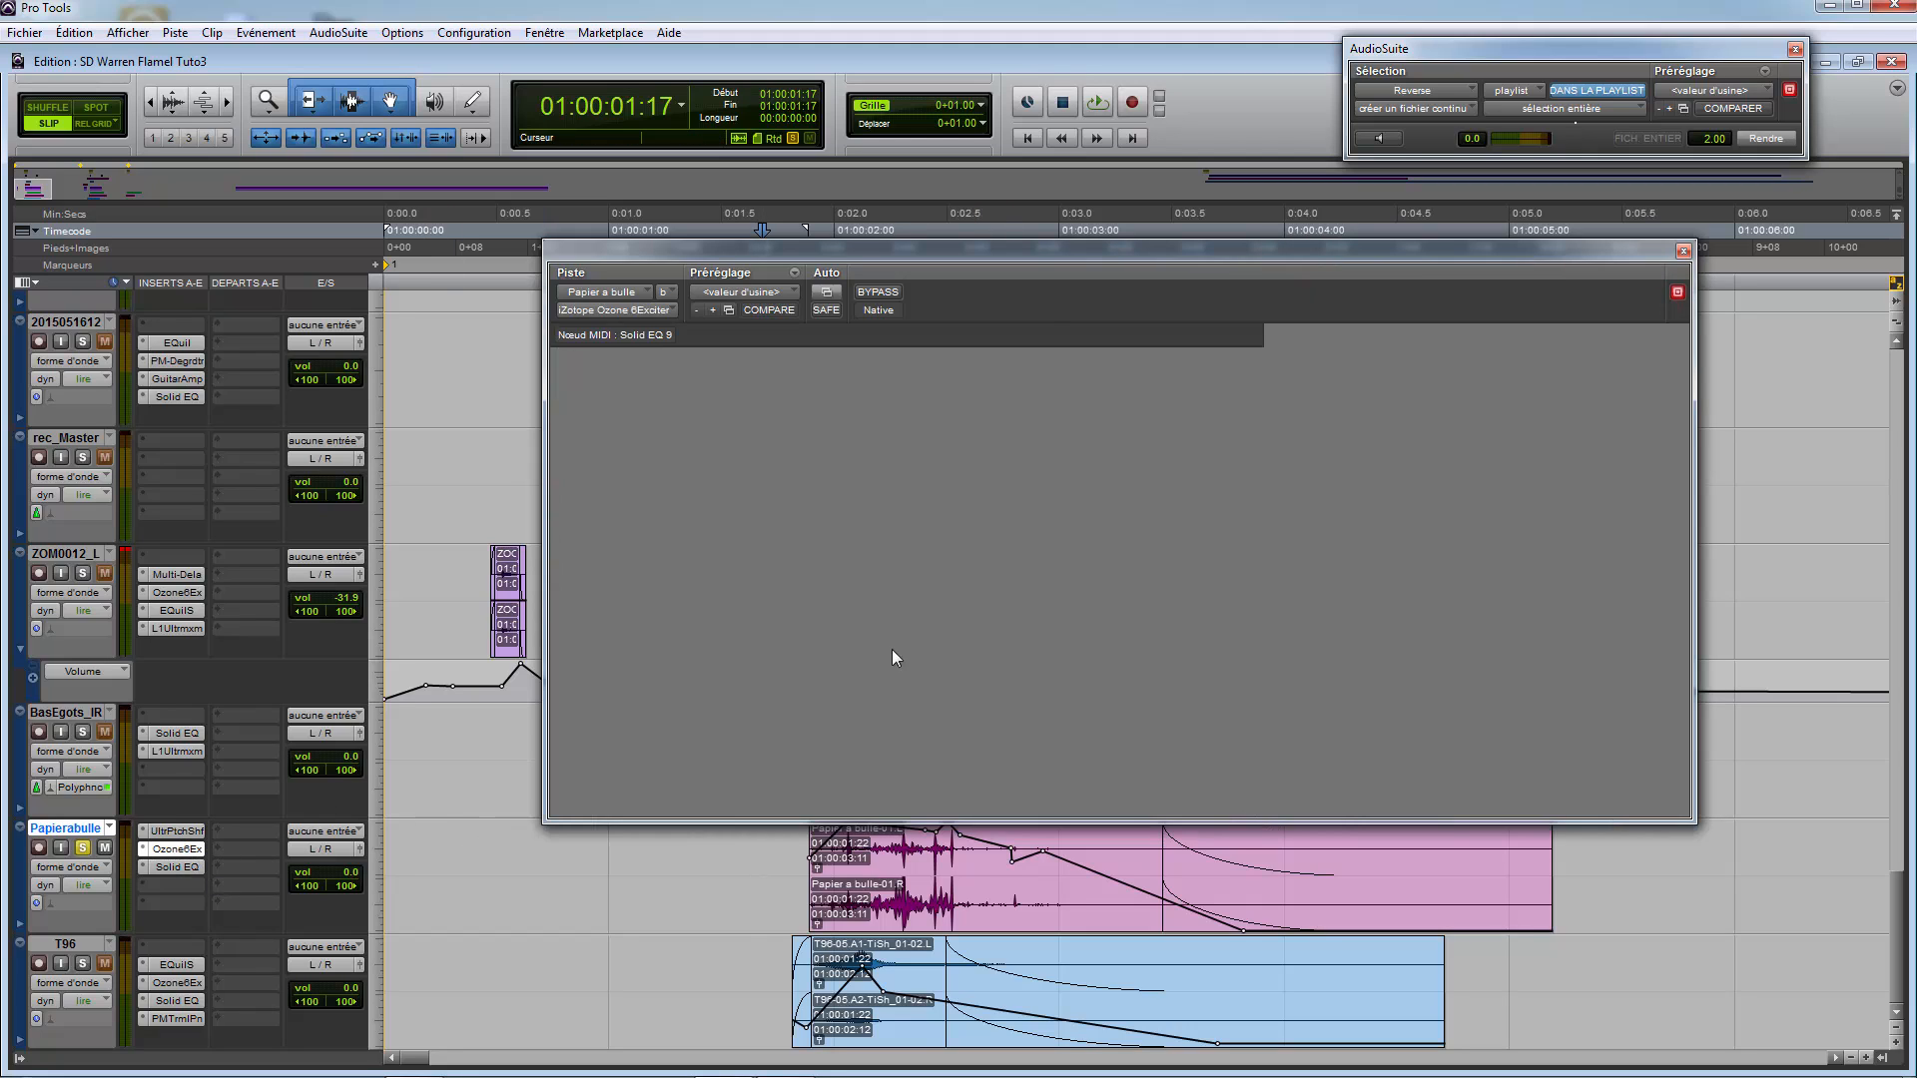
{"action": "left_click", "coordinate": [994, 763]}
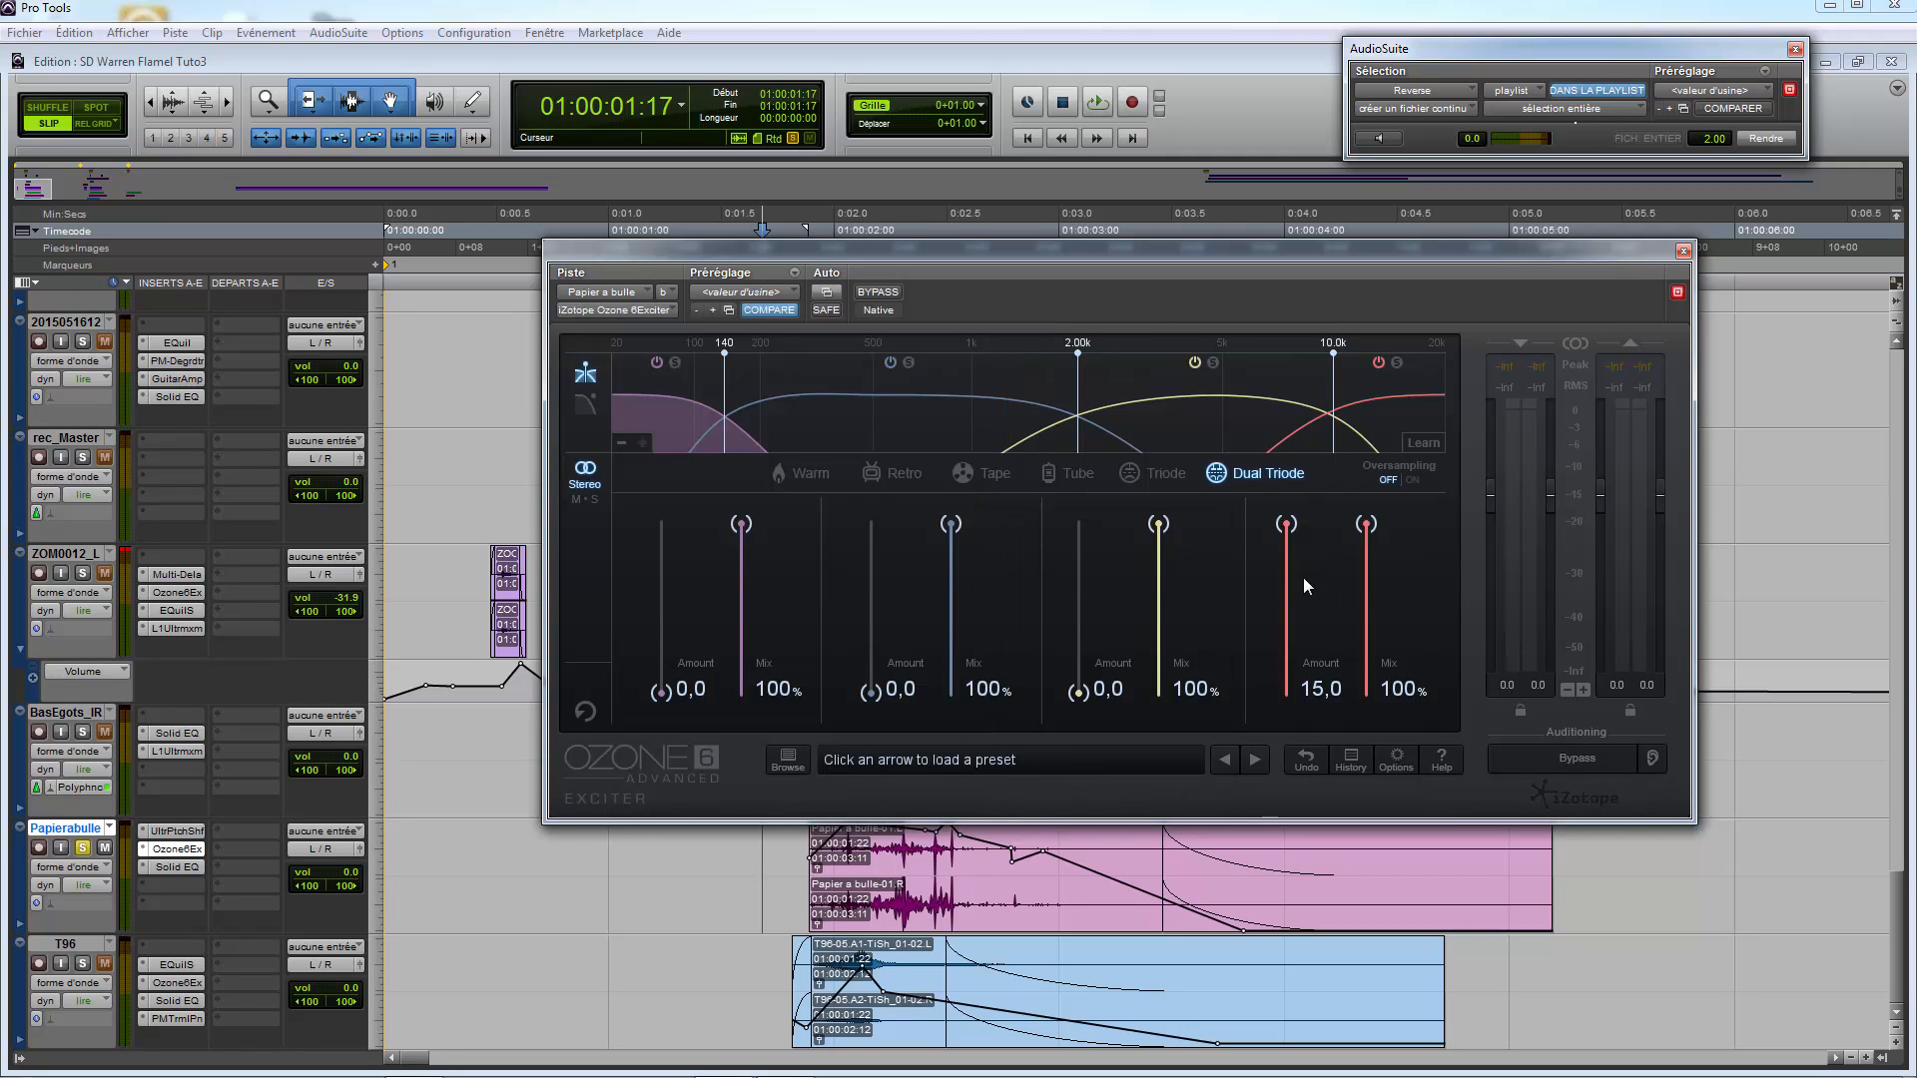
{"action": "left_click", "coordinate": [1682, 252]}
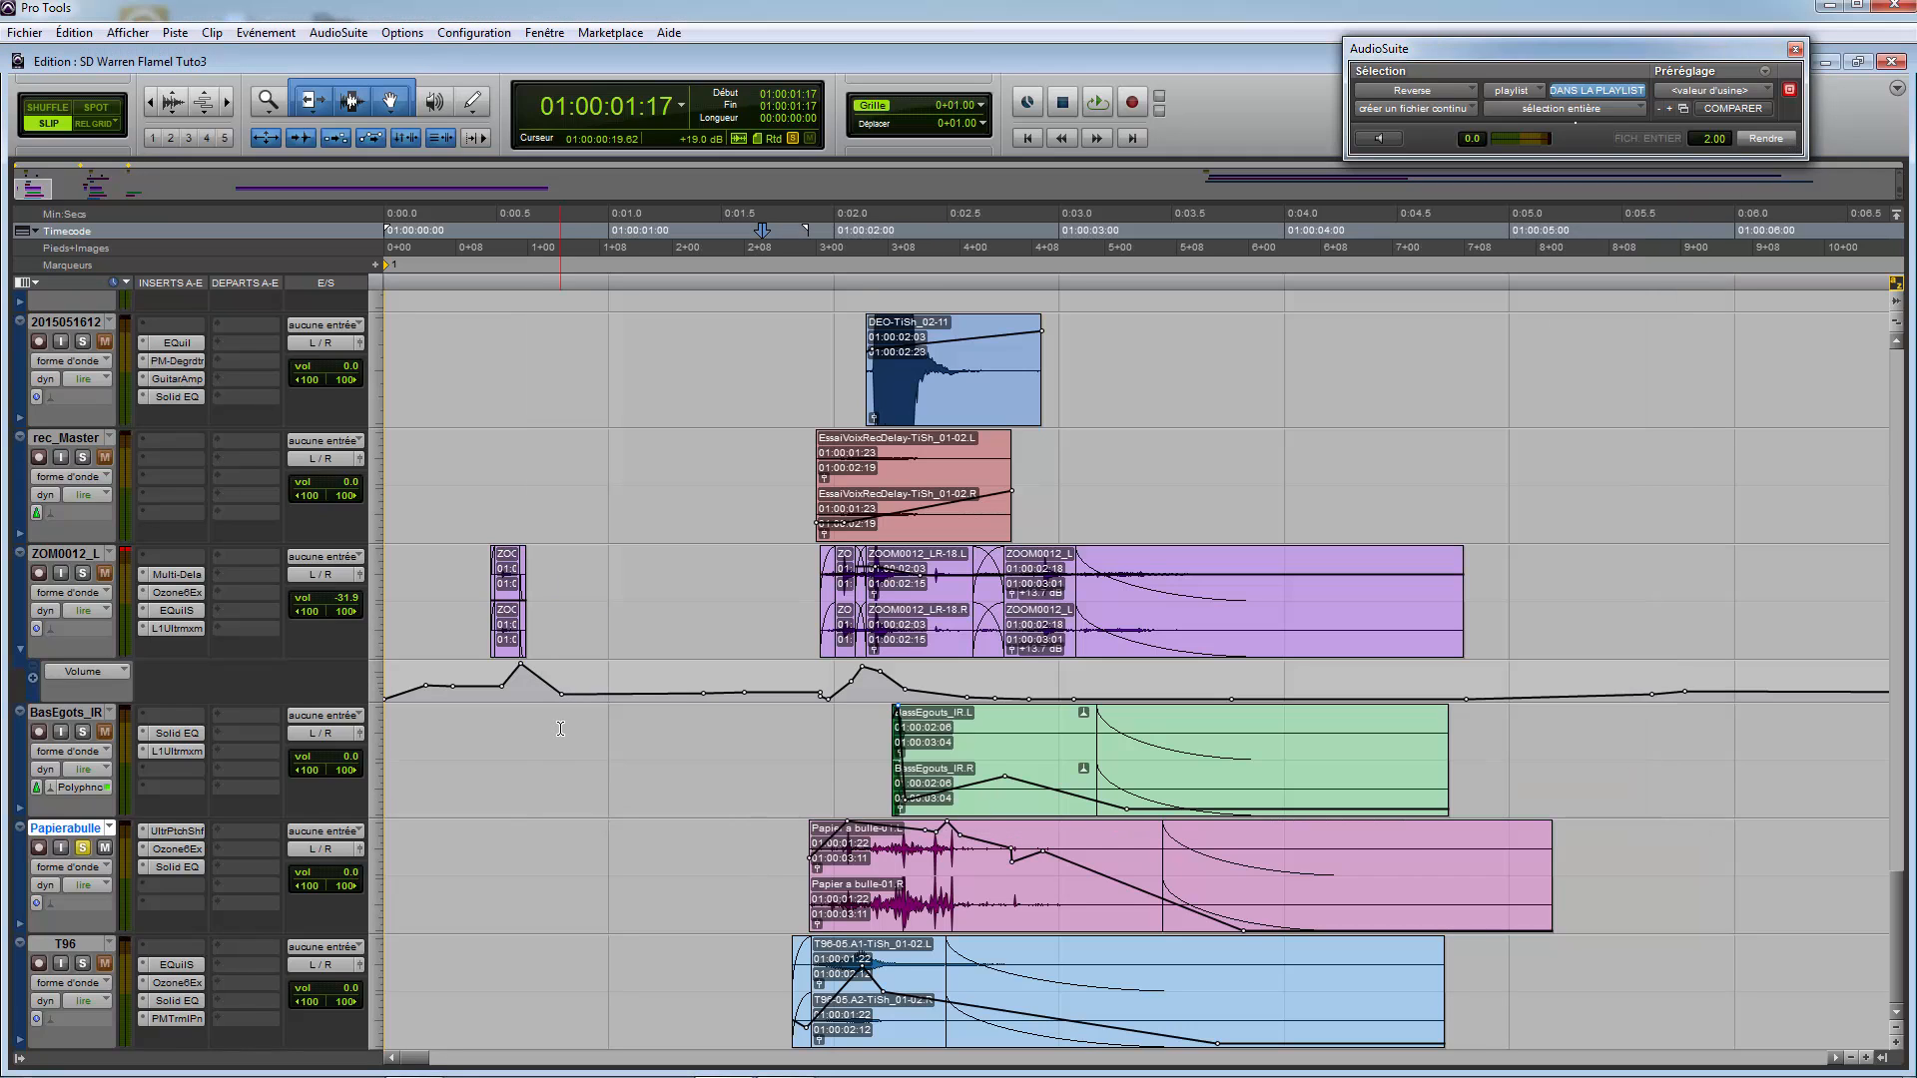
{"action": "left_click", "coordinate": [177, 831]}
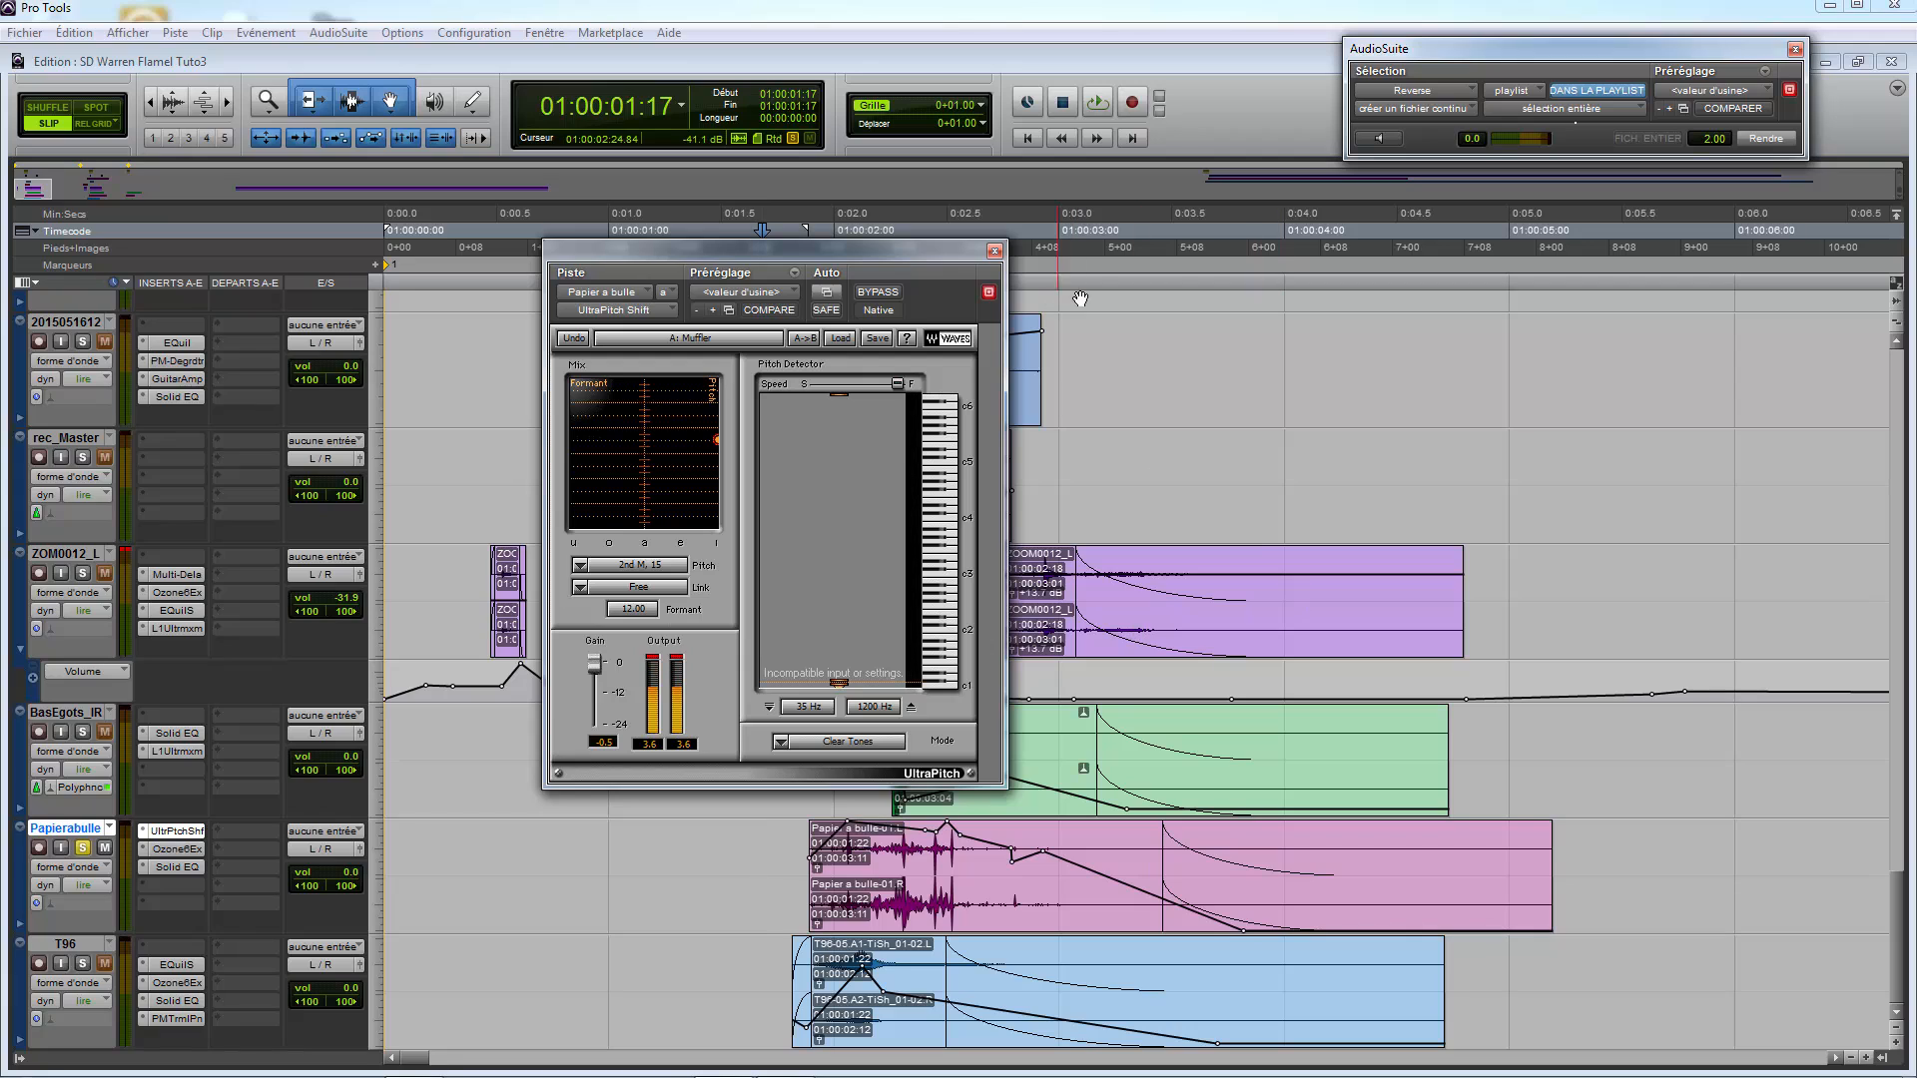
{"action": "left_click", "coordinate": [995, 250]}
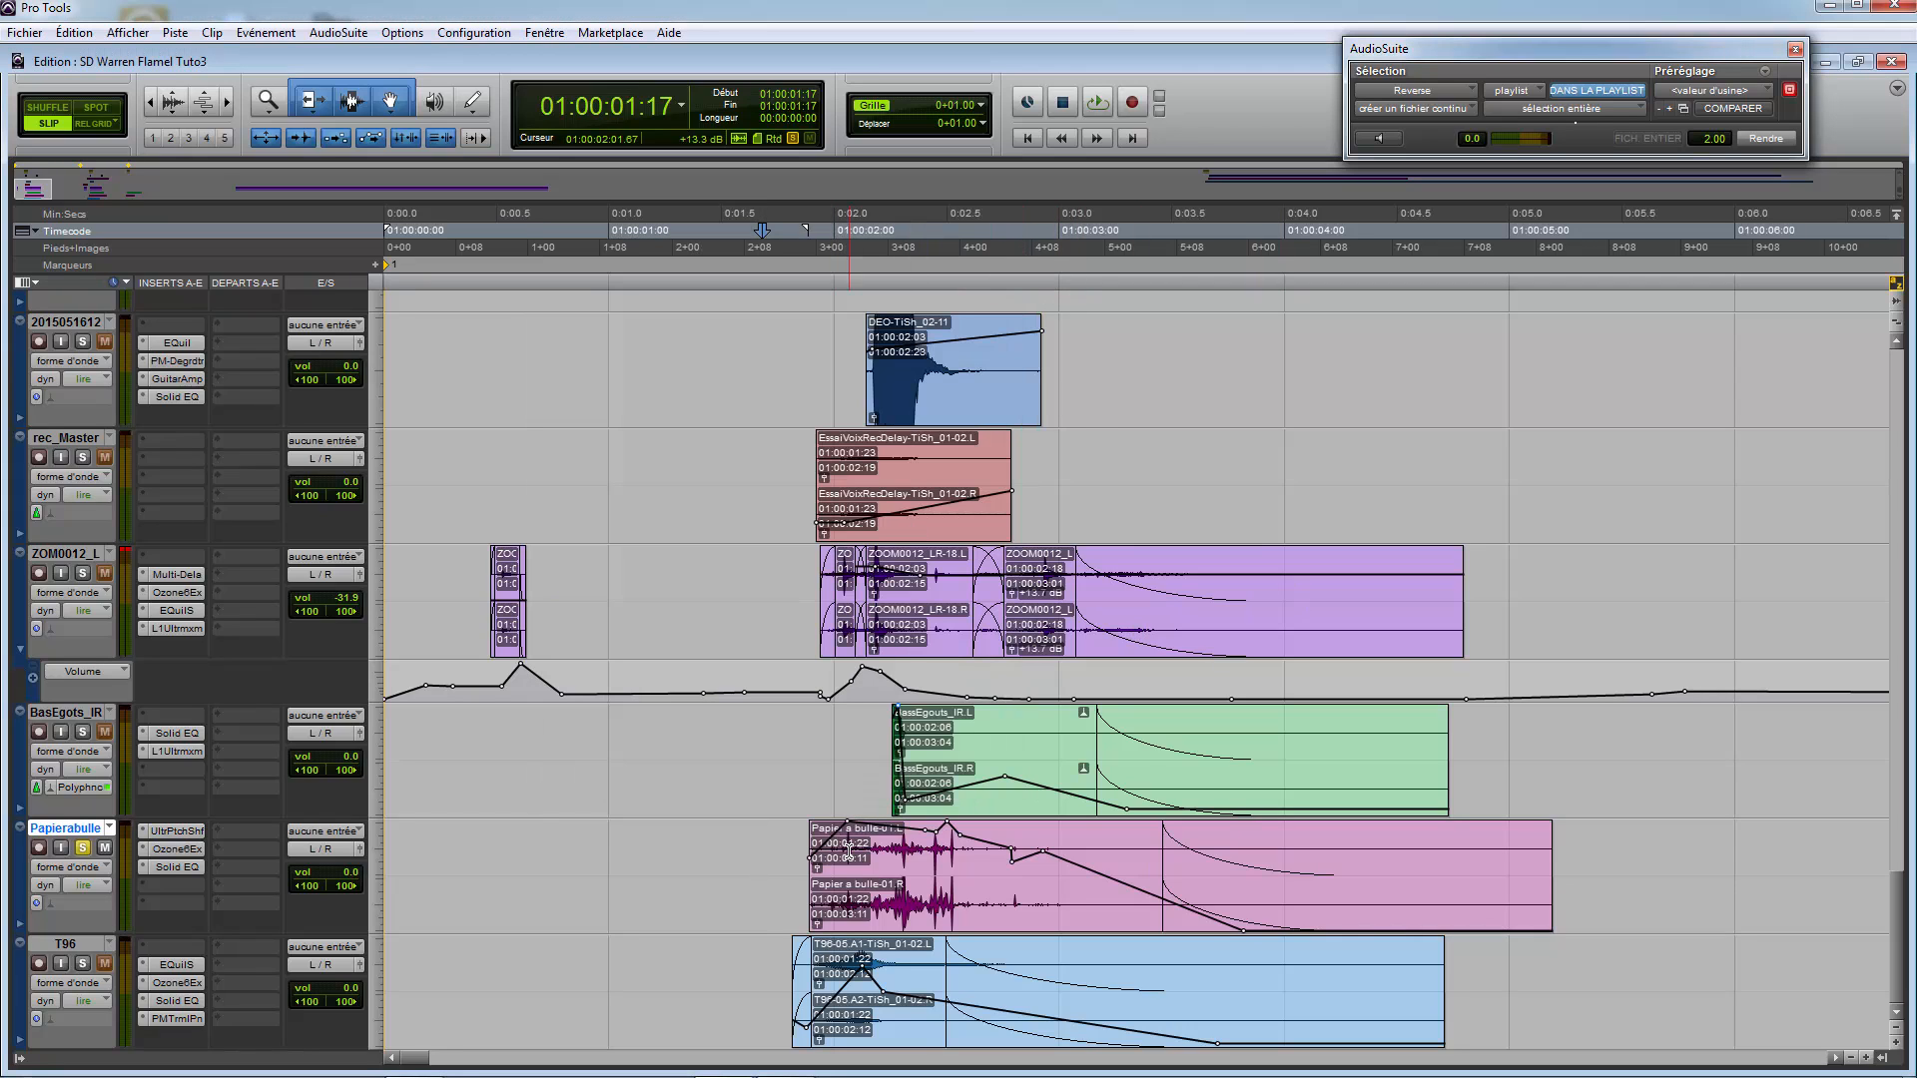
Step: Play the Papierabulle track from 01:00:01:19, just before its clip
{"action": "left_click", "coordinate": [809, 844]}
{"action": "left_click", "coordinate": [785, 852]}
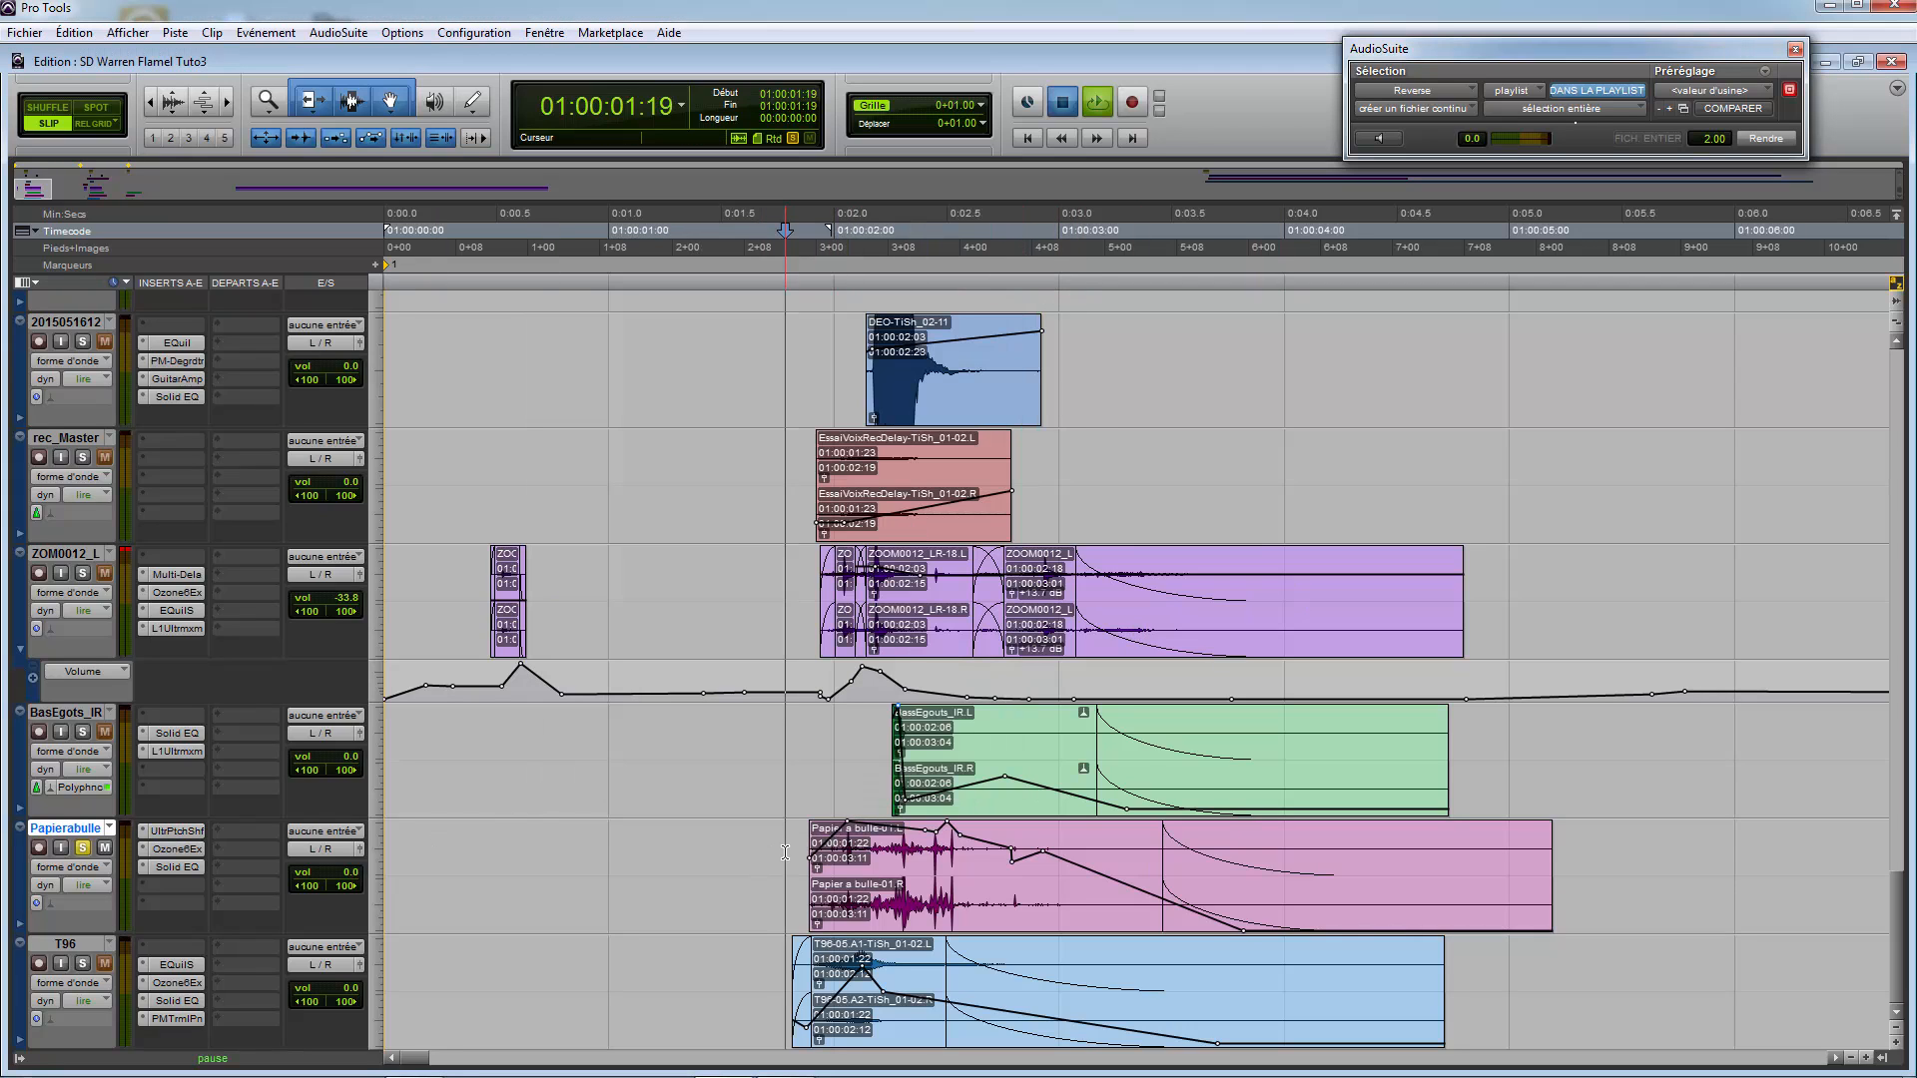
{"action": "key", "text": "space"}
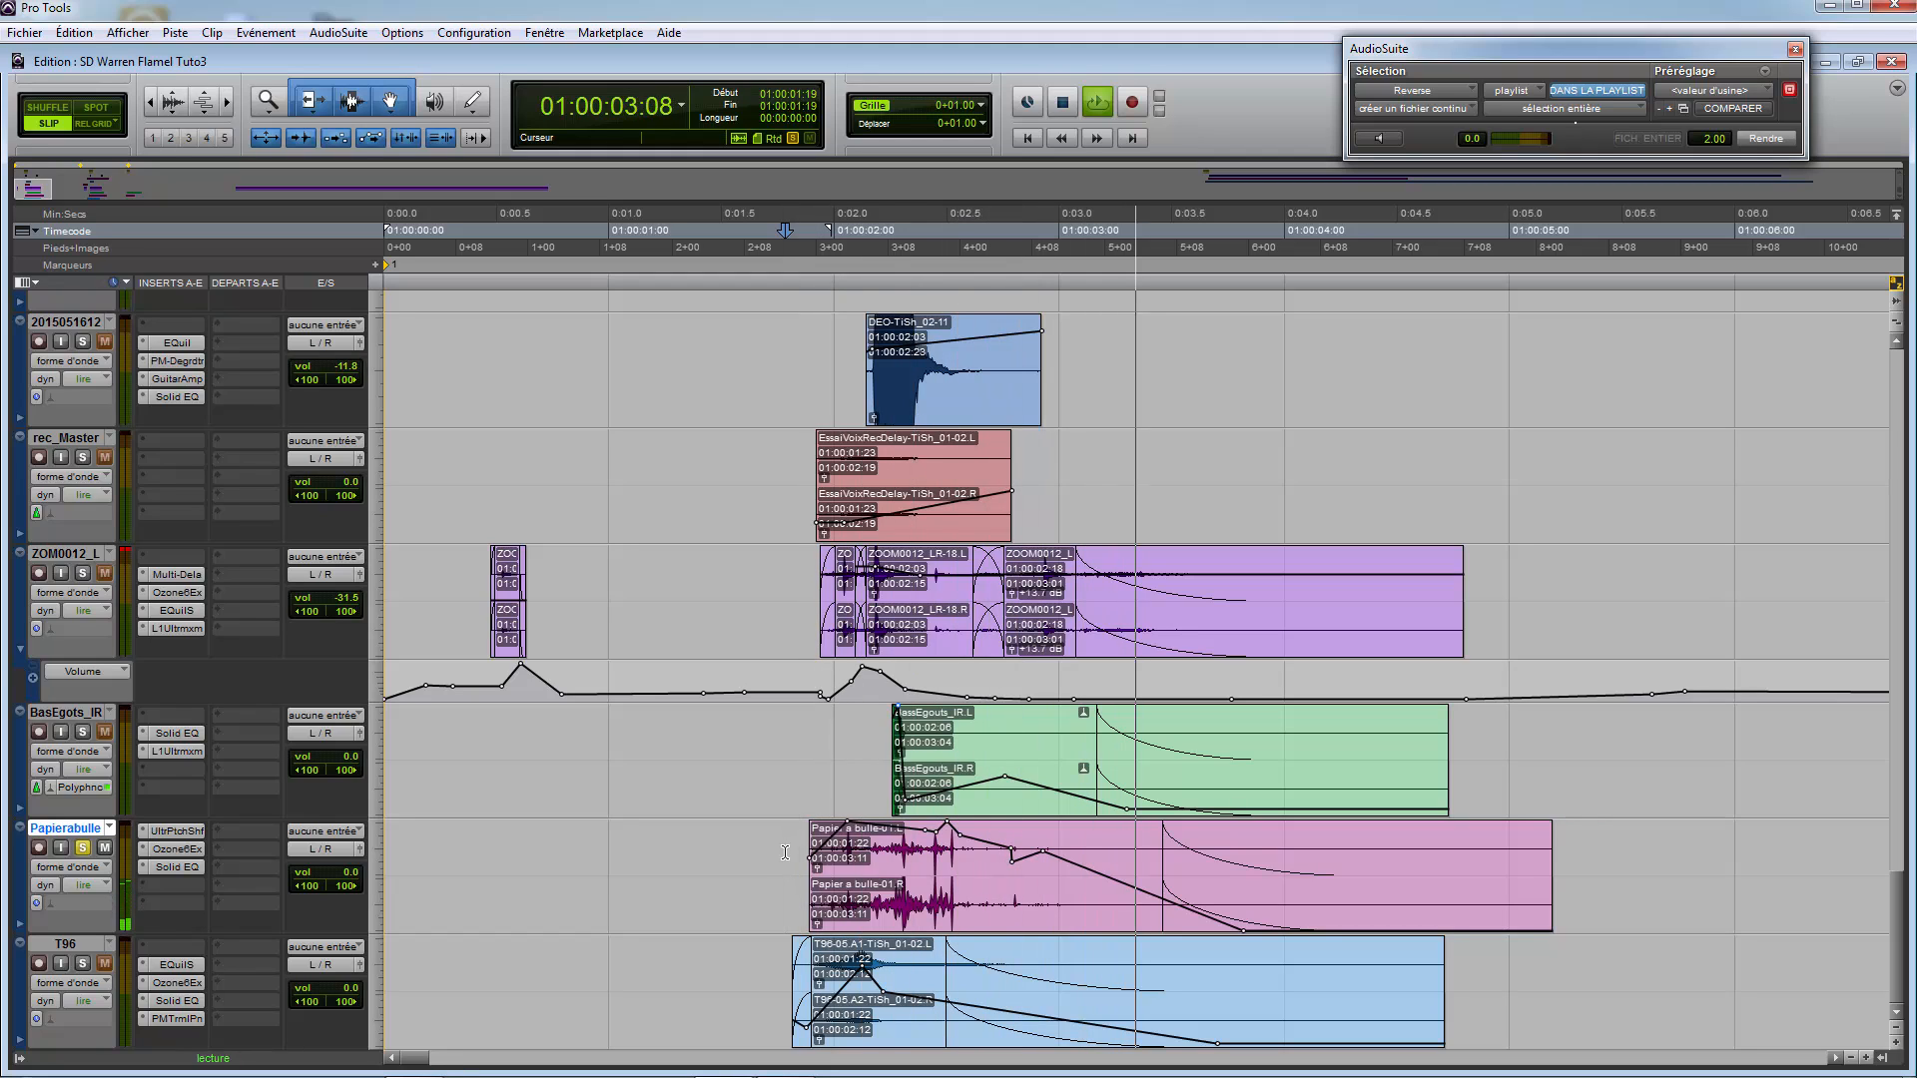
{"action": "key", "text": "space"}
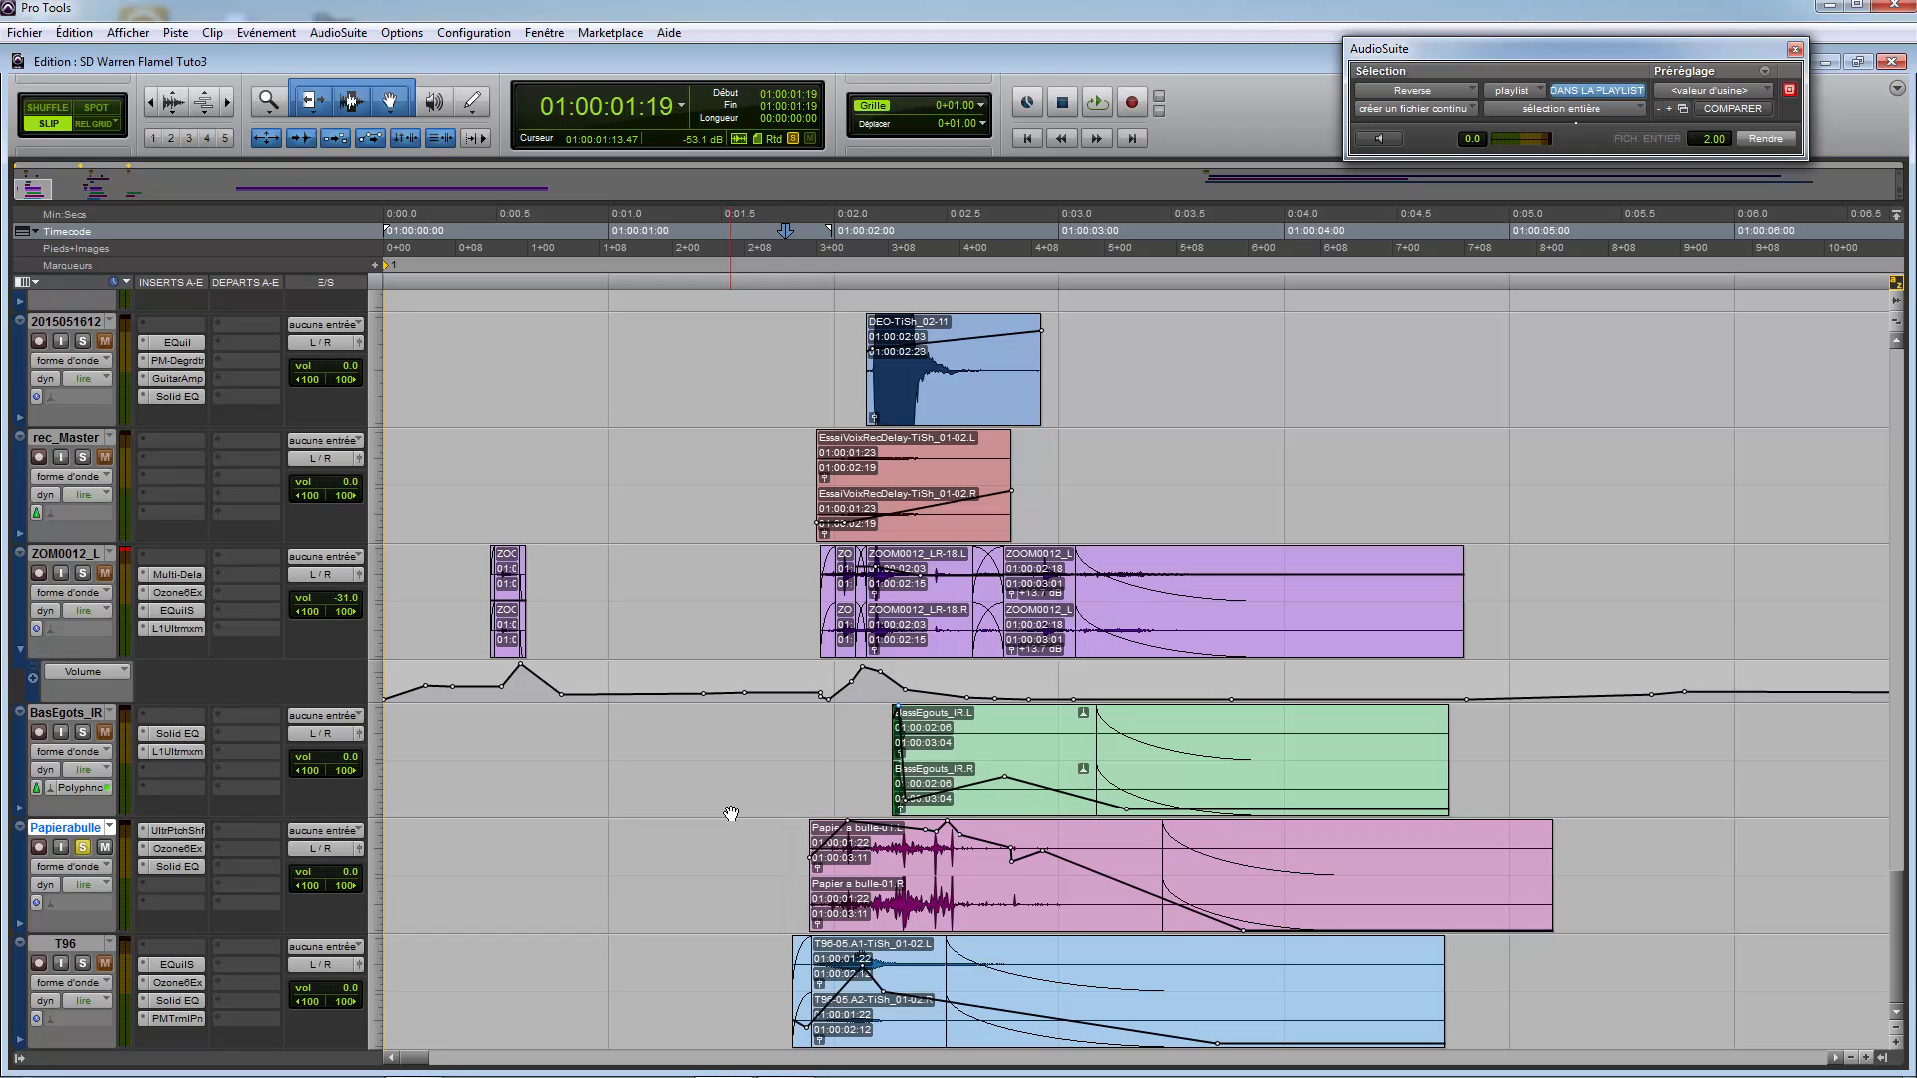
Step: Put the edit cursor back before the Papierabulle clip, view the track's Ozone 6 Exciter settings again, and close the plug-in
{"action": "left_click", "coordinate": [756, 856]}
{"action": "left_click", "coordinate": [782, 849]}
{"action": "left_click", "coordinate": [179, 850]}
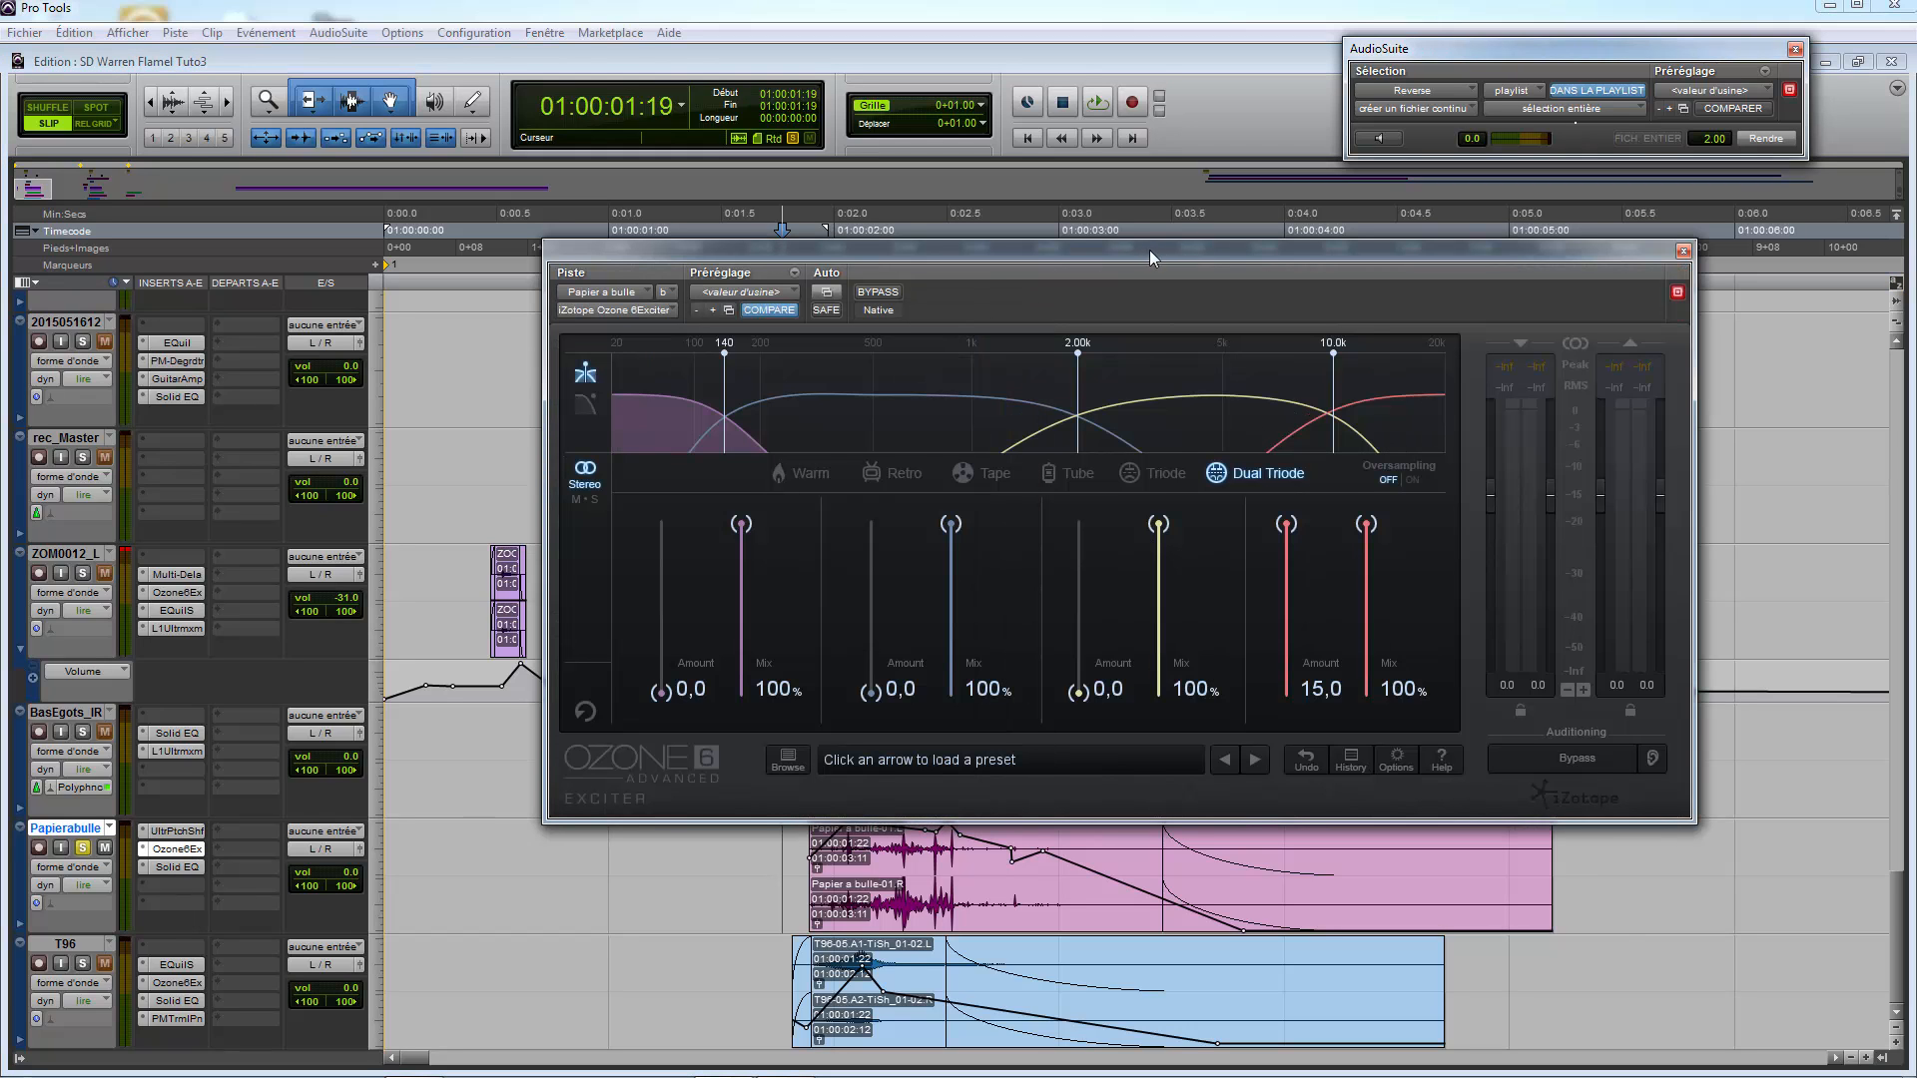
{"action": "left_click", "coordinate": [1356, 430]}
{"action": "left_click", "coordinate": [1666, 258]}
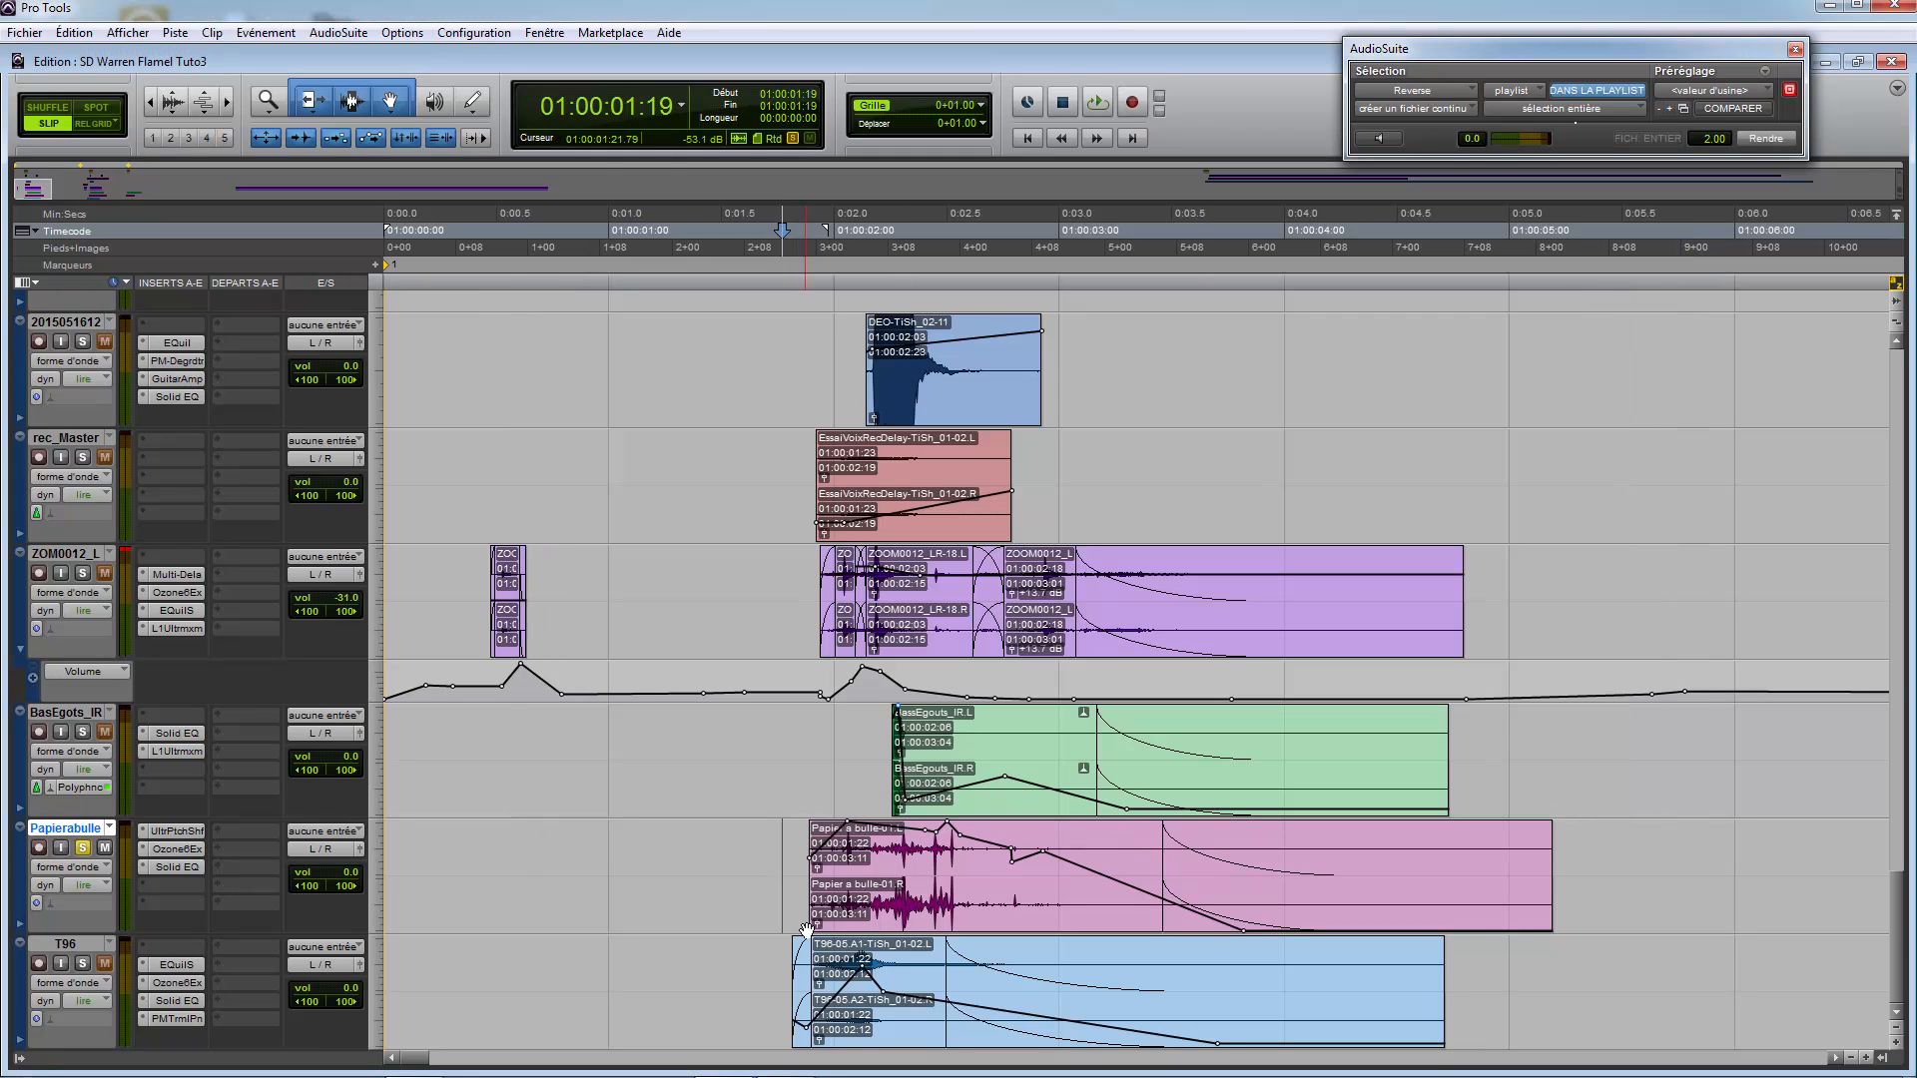
Step: Play the opening of the soloed Papierabulle clip from 01:00:01:20
{"action": "left_click", "coordinate": [787, 859]}
{"action": "left_click", "coordinate": [791, 859]}
{"action": "key", "text": "space"}
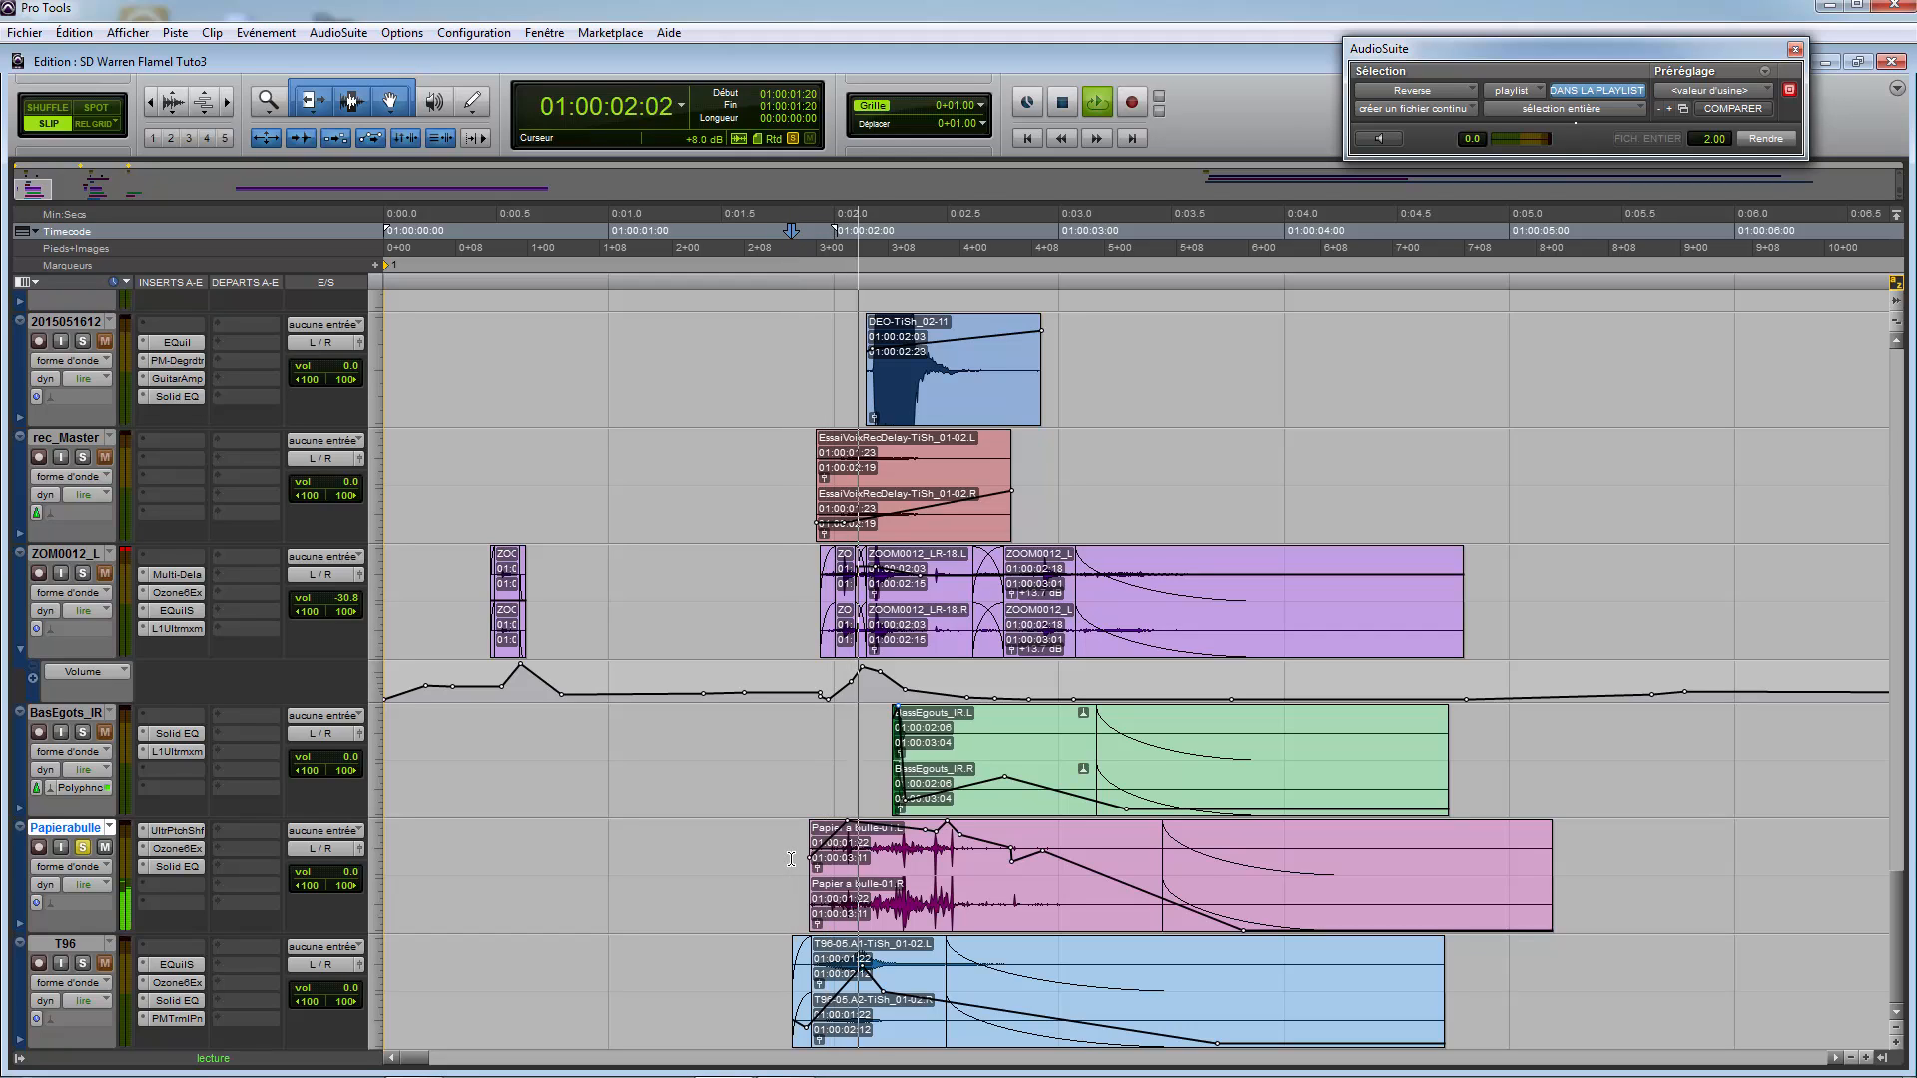
{"action": "key", "text": "space"}
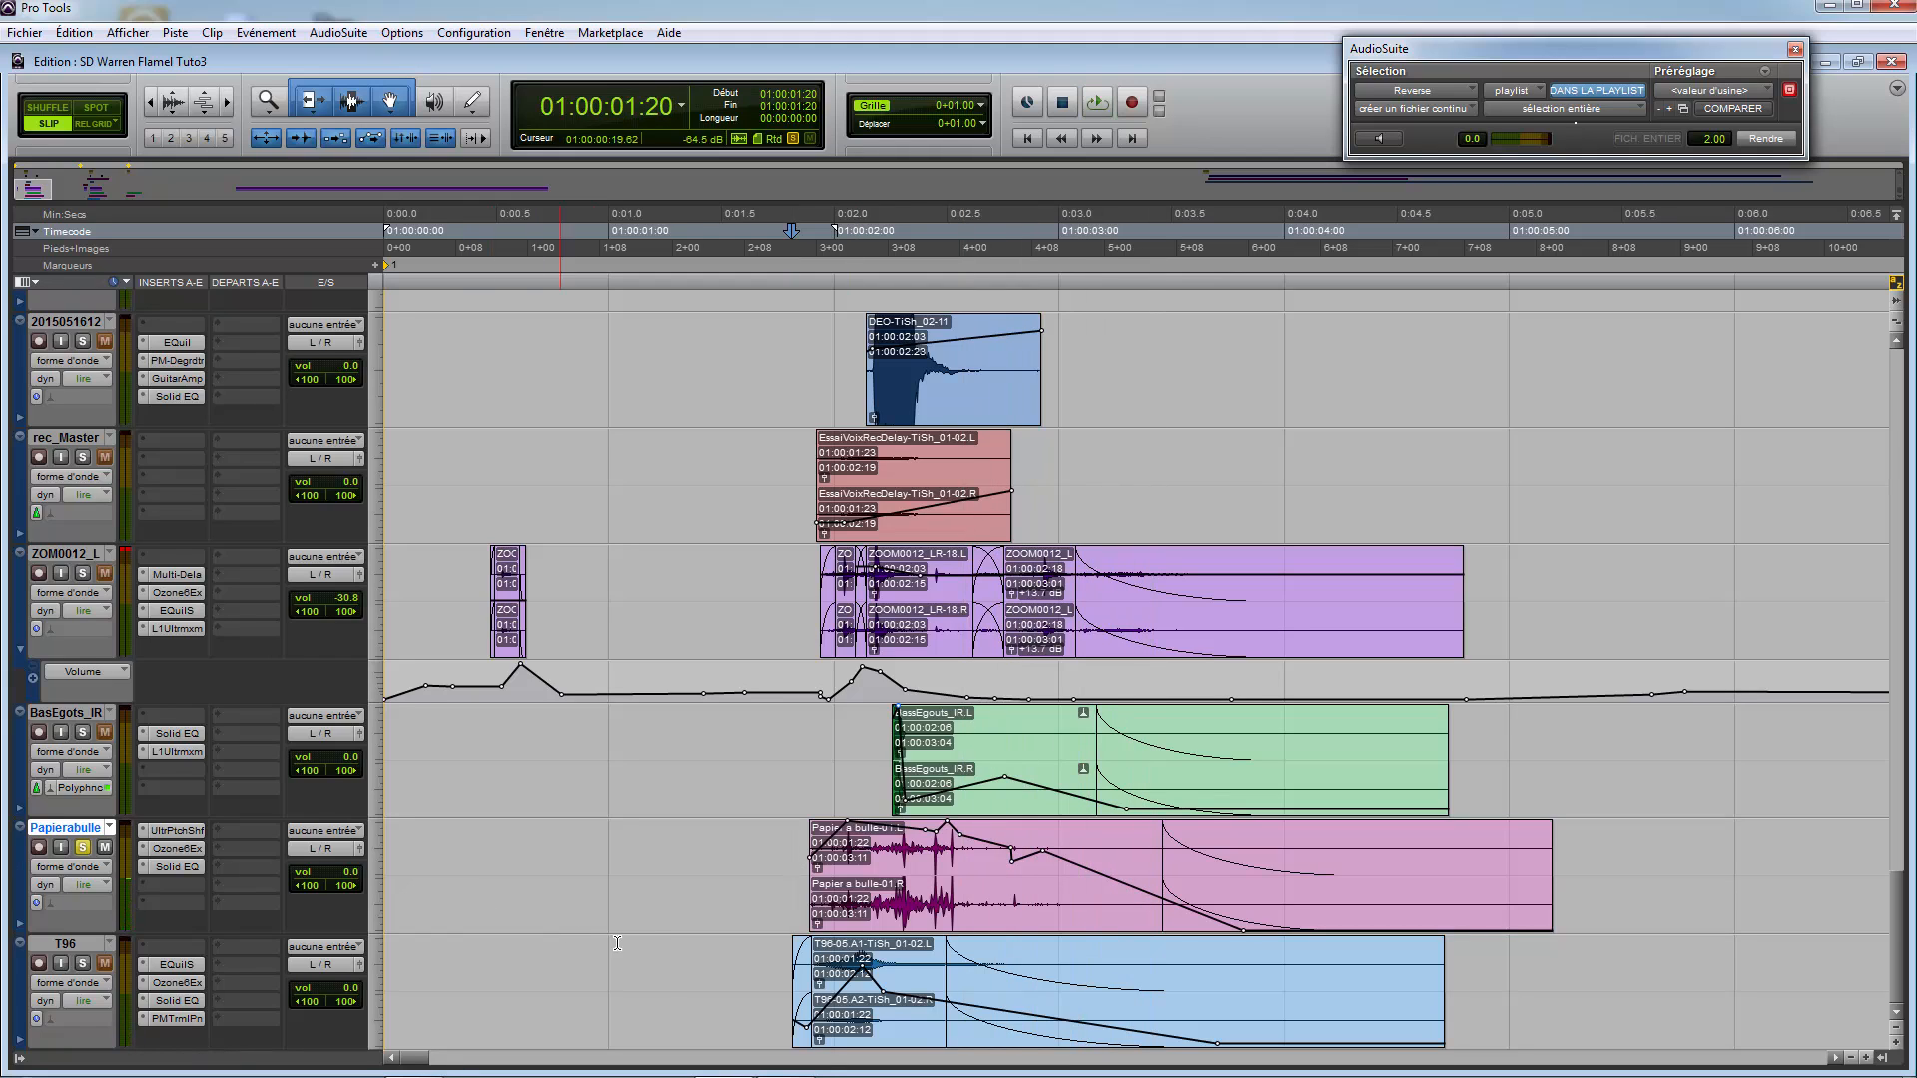
Step: Select the loud opening section of the Papierabulle clip from 01:00:01:20 to 01:00:02:13
{"action": "left_click", "coordinate": [659, 944]}
{"action": "left_click", "coordinate": [731, 852]}
{"action": "left_click_drag", "start_coordinate": [792, 857], "coordinate": [960, 857]}
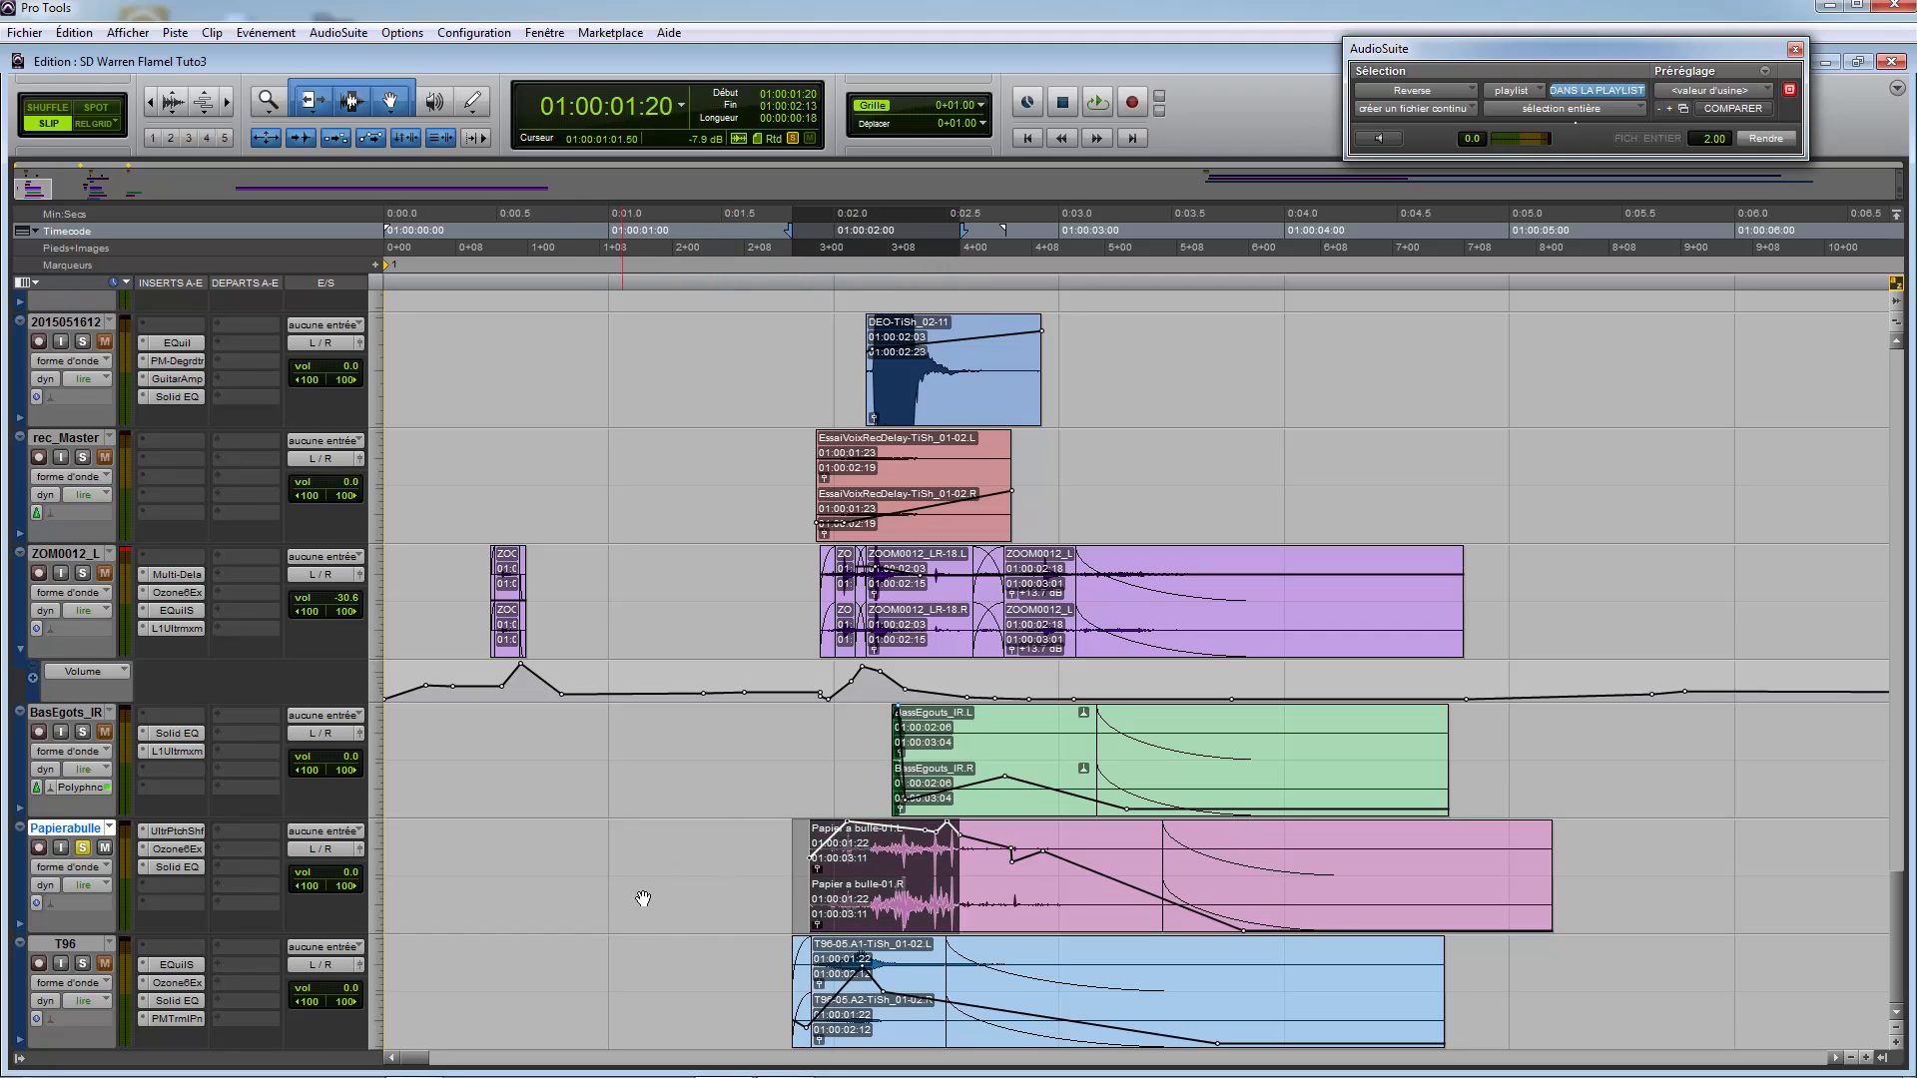
Step: Solo the T96 track and play it from 01:00:01:08
{"action": "left_click", "coordinate": [711, 998]}
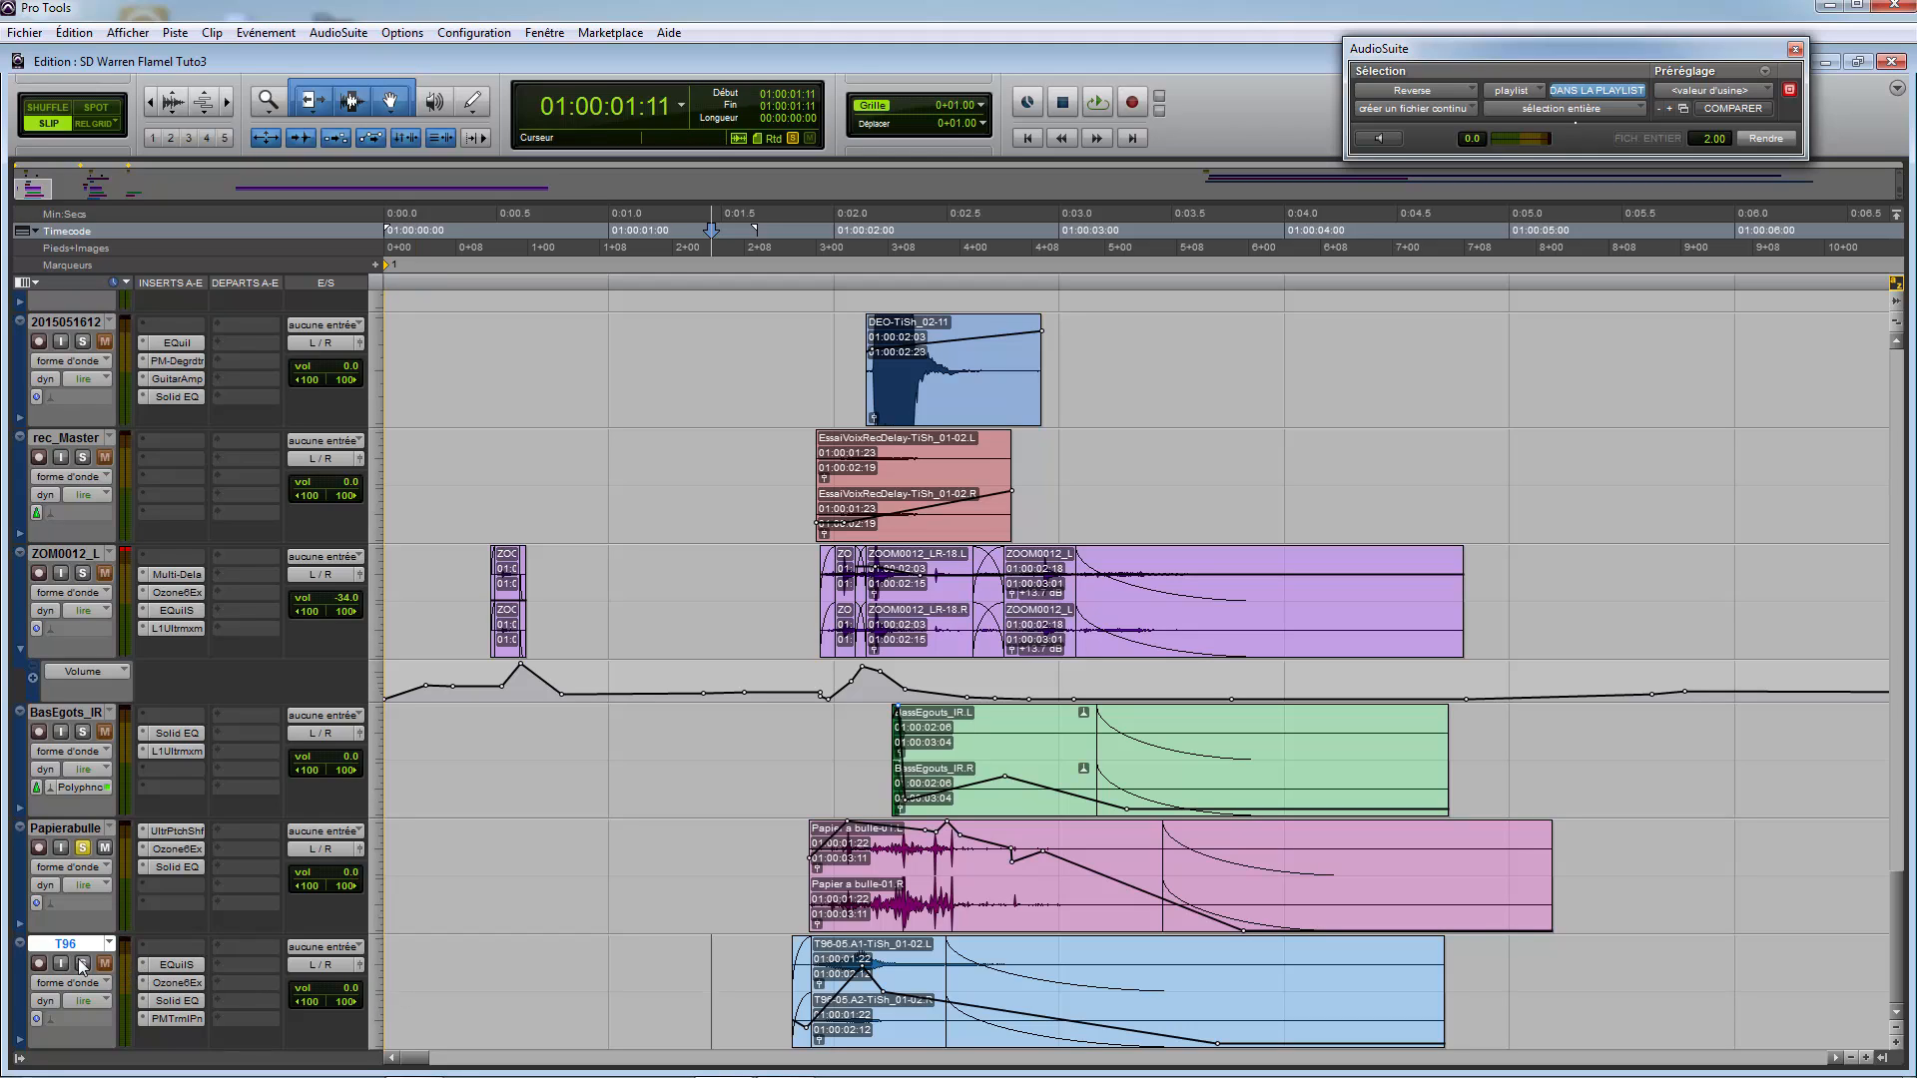
{"action": "left_click", "coordinate": [83, 963]}
{"action": "left_click", "coordinate": [686, 979]}
{"action": "key", "text": "space"}
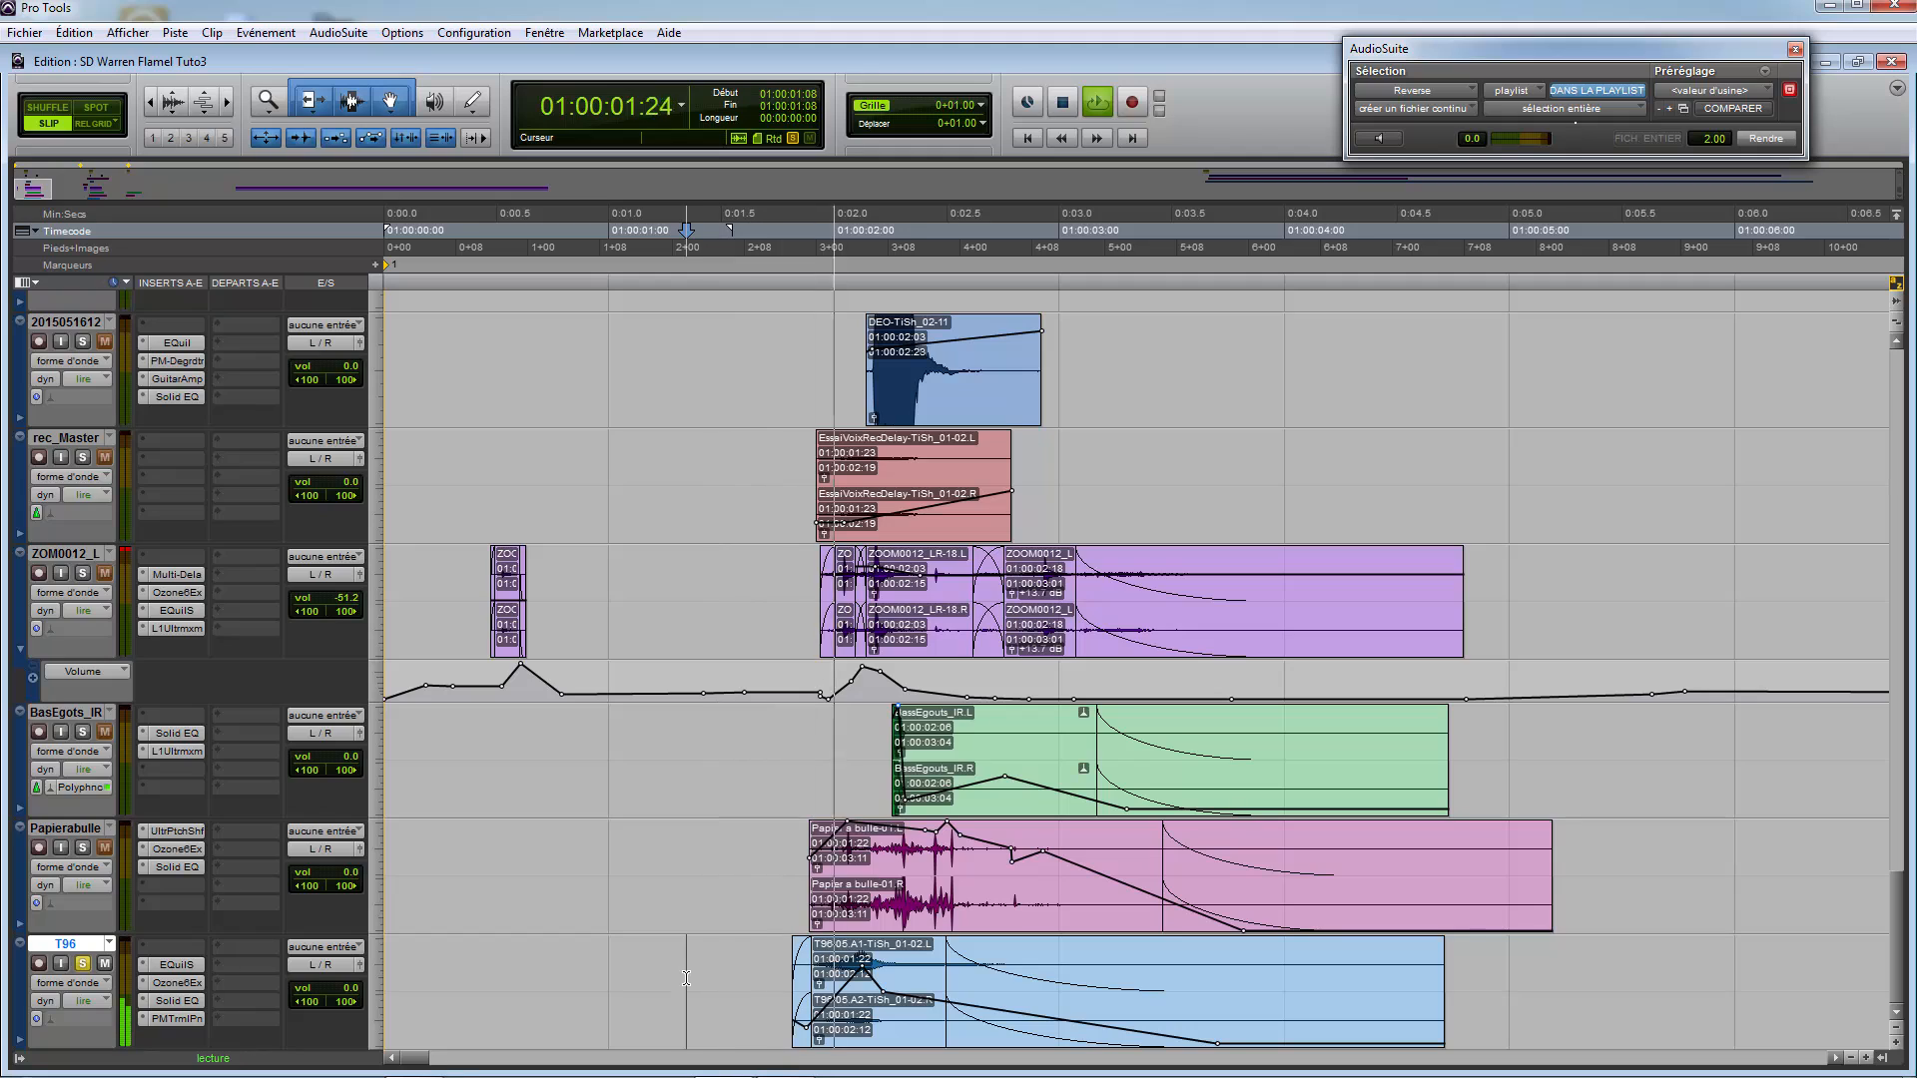
{"action": "key", "text": "space"}
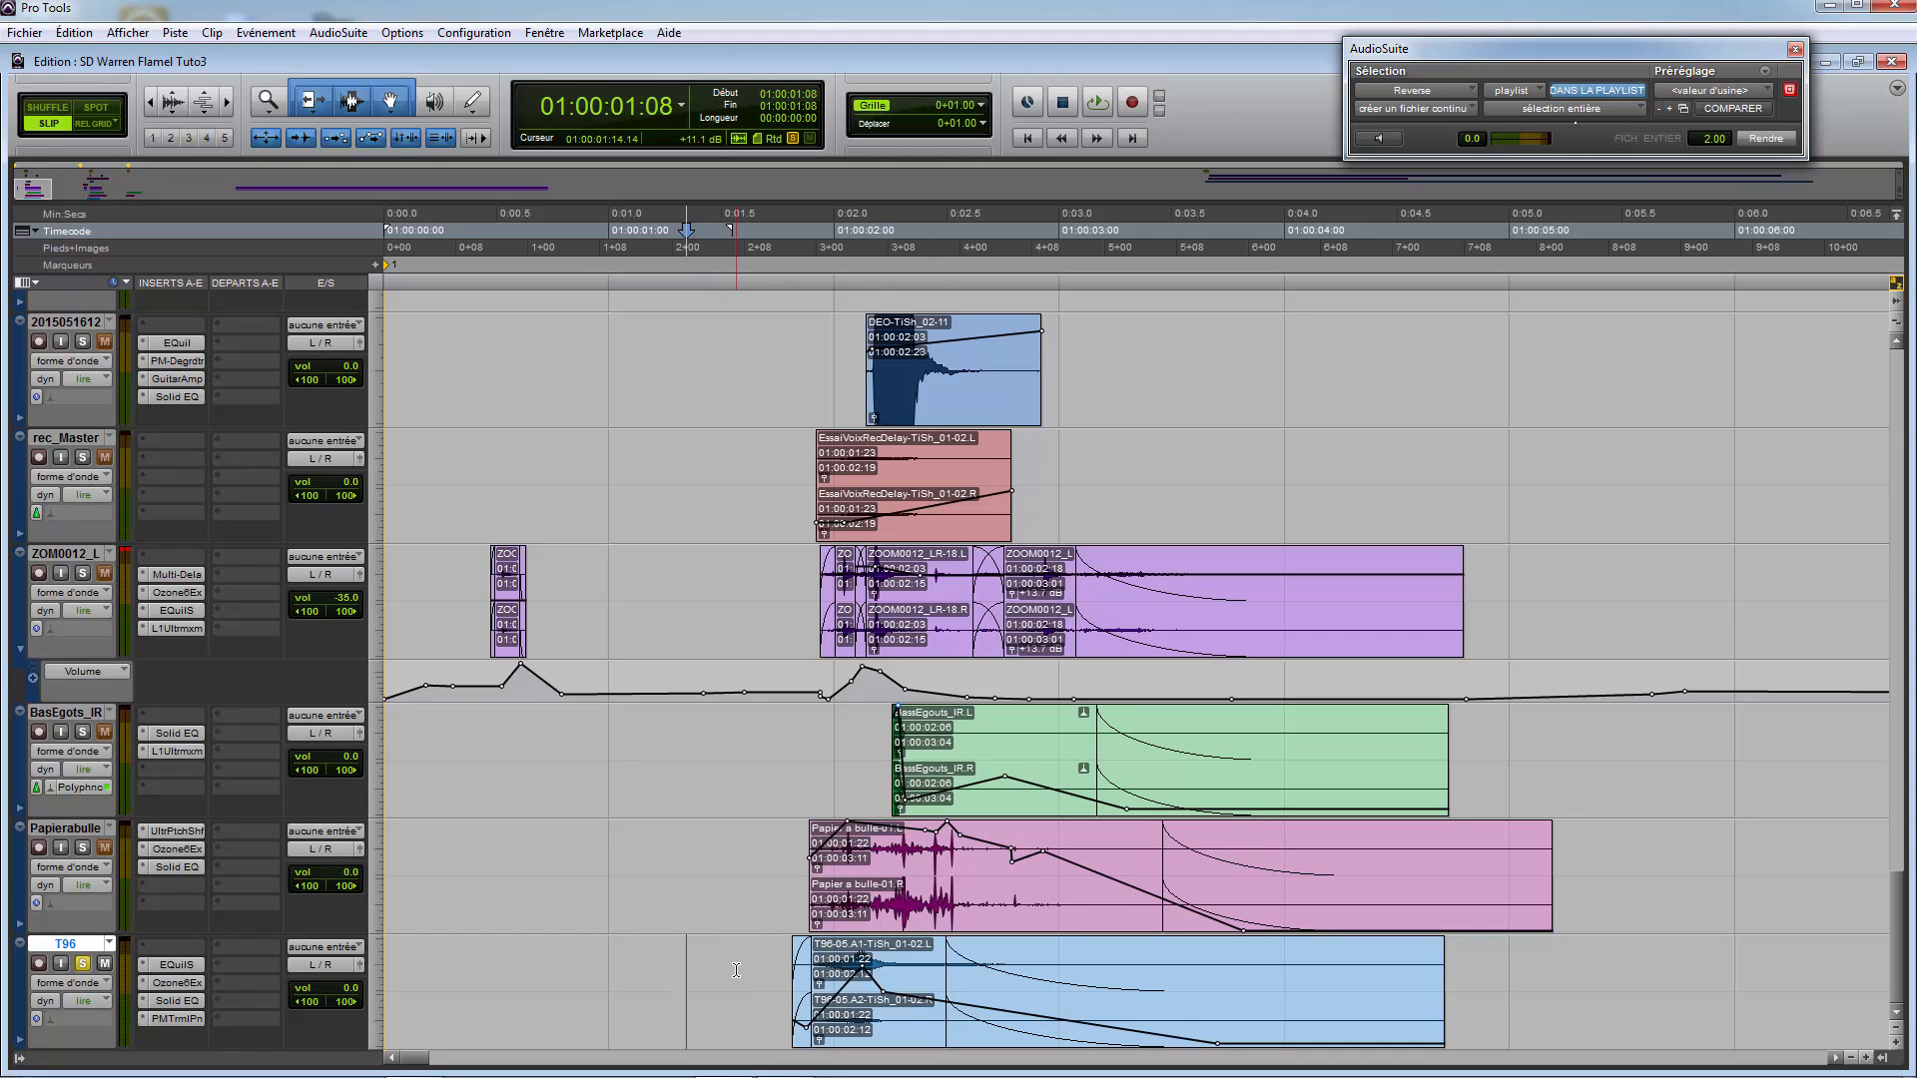
Step: Select the T96 clip and view the track's EQuilS curve and its Ozone 6 Exciter settings without the preset manager
{"action": "left_click", "coordinate": [861, 1023]}
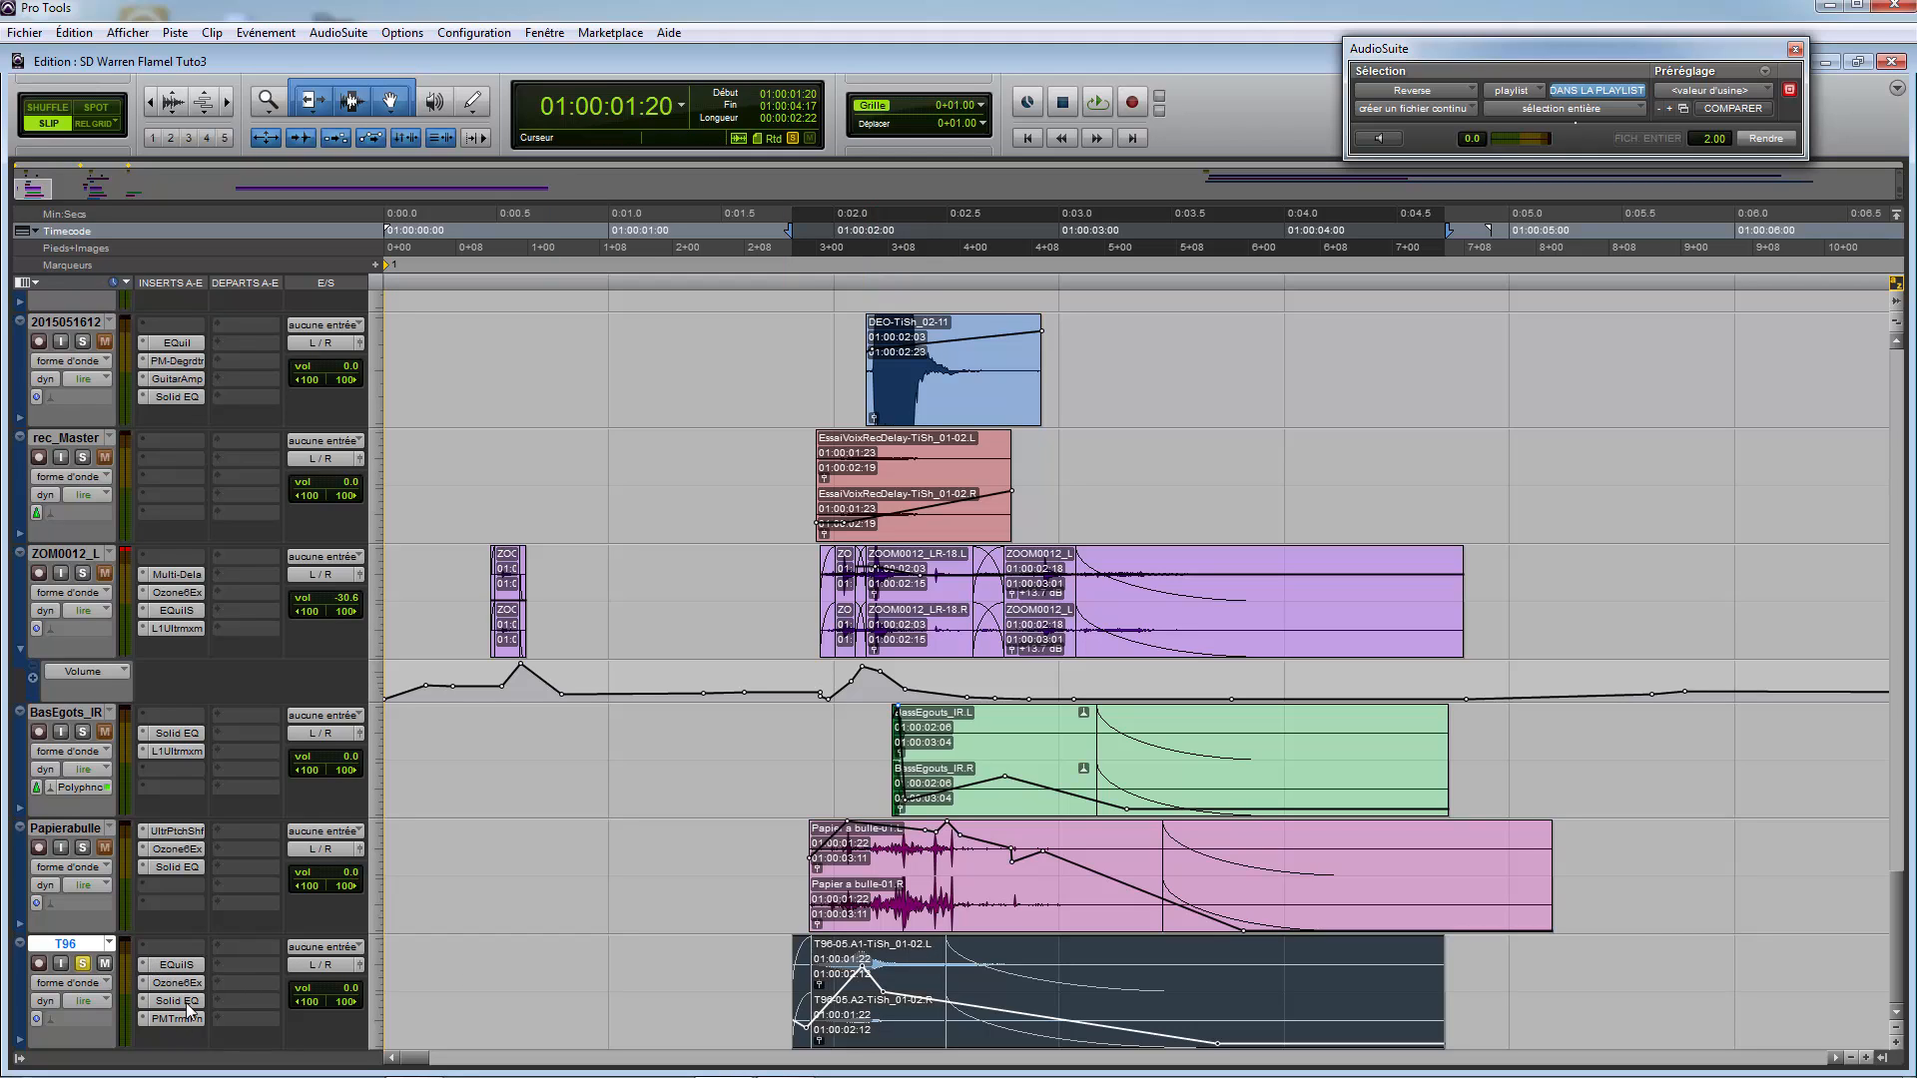
{"action": "left_click", "coordinate": [175, 965]}
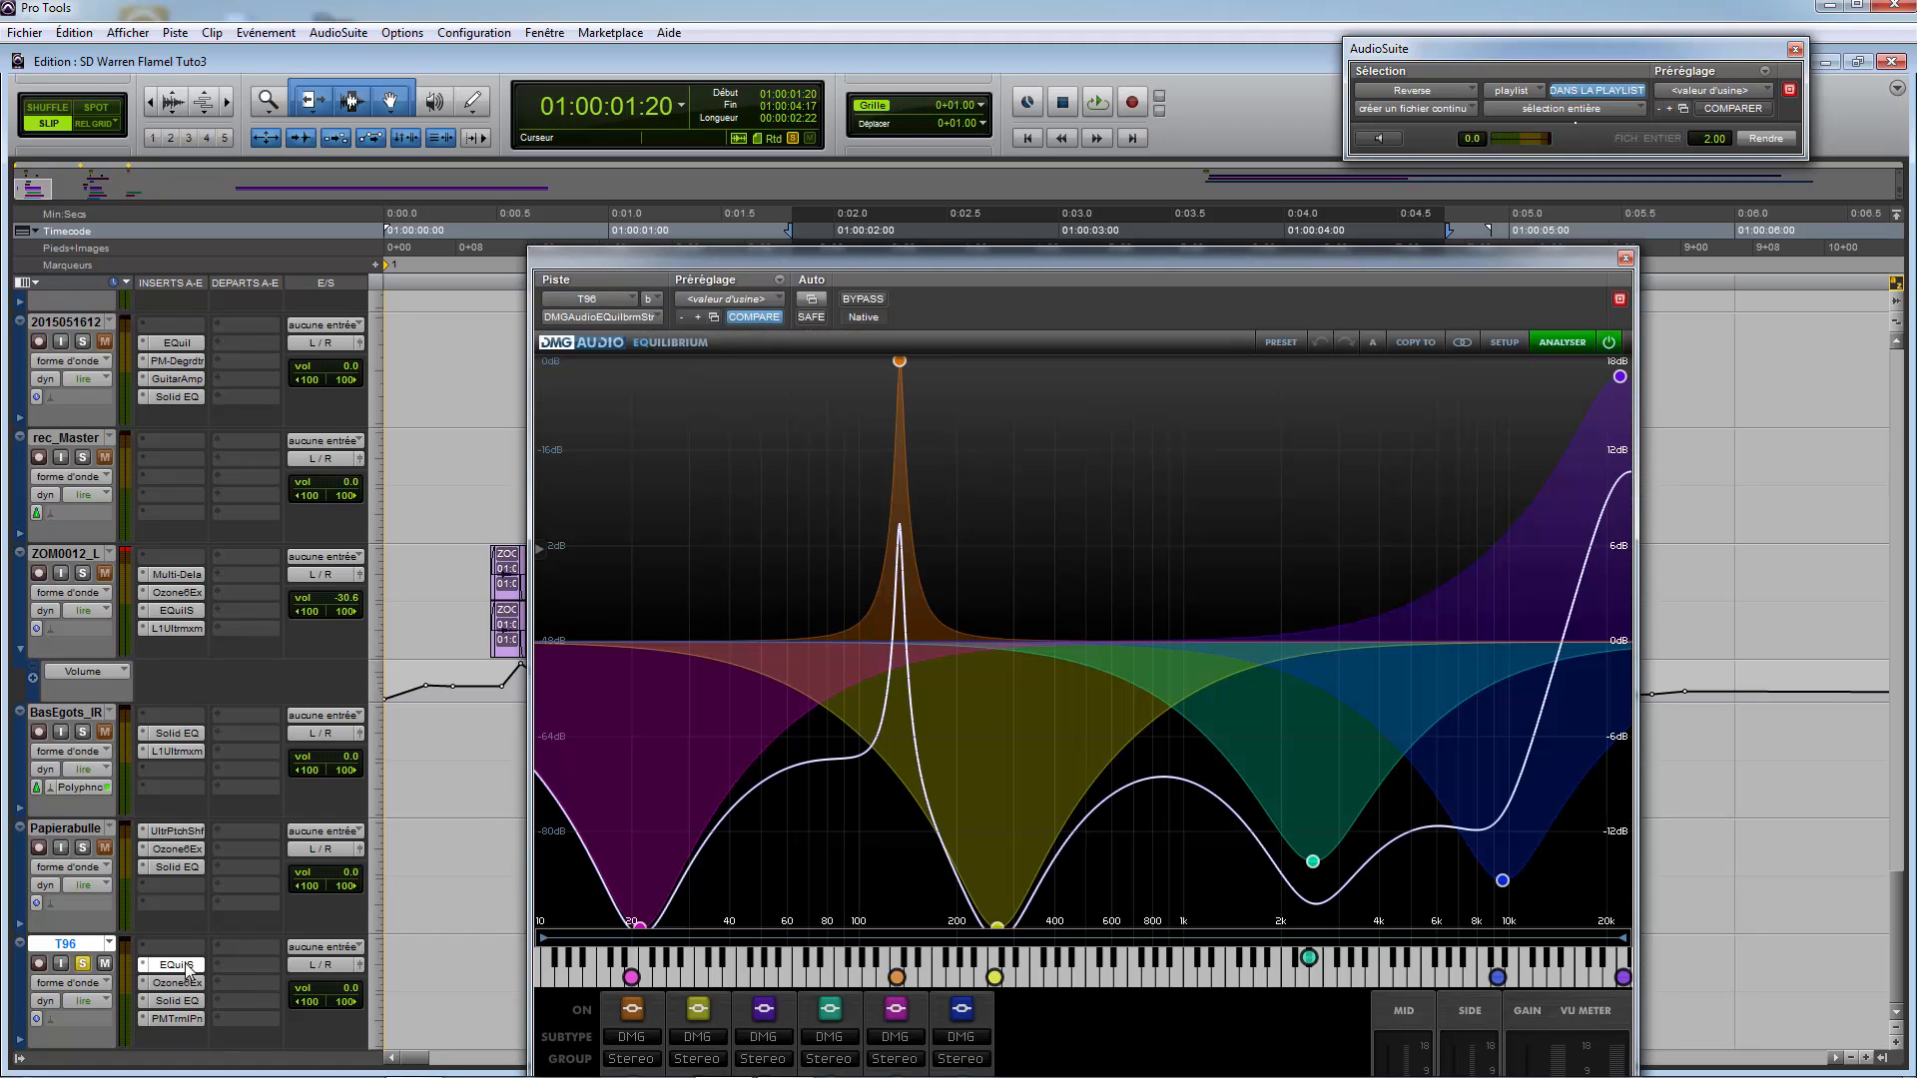
{"action": "left_click", "coordinate": [177, 984]}
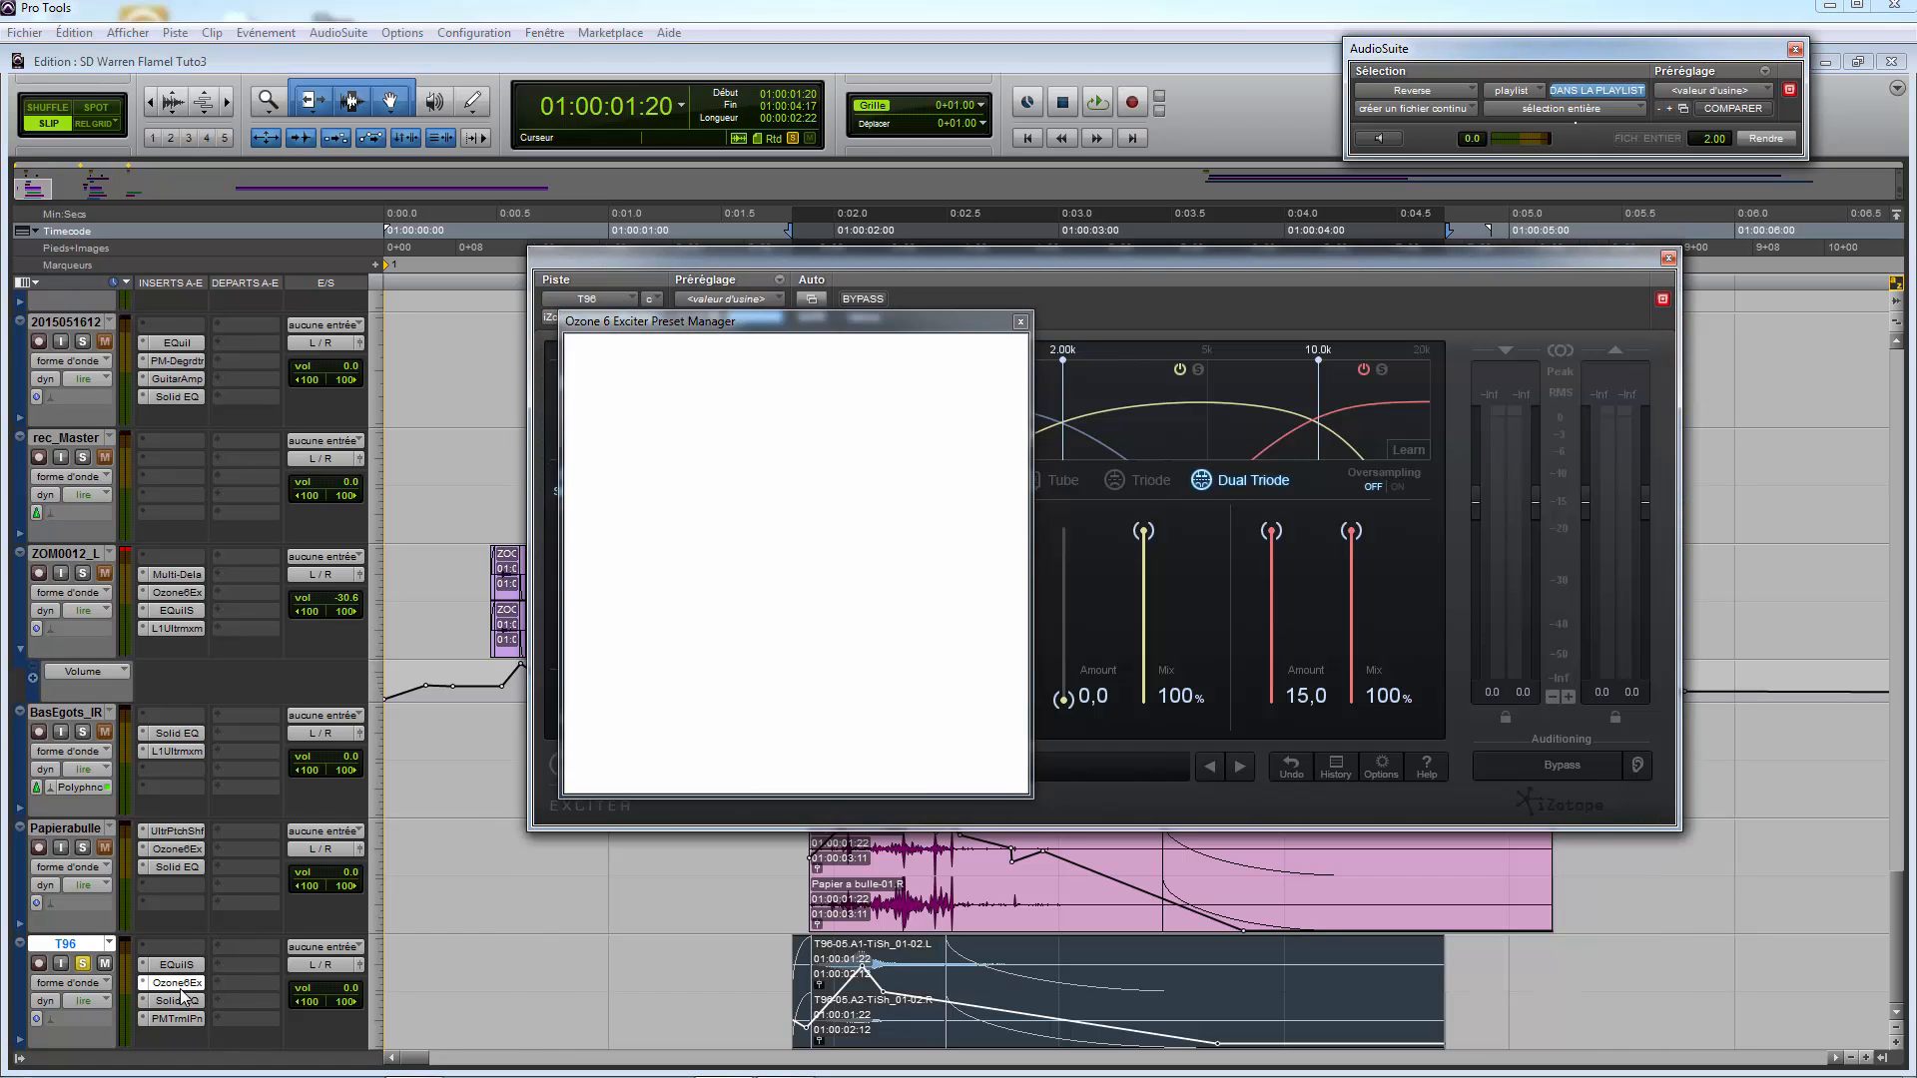
{"action": "left_click", "coordinate": [997, 765]}
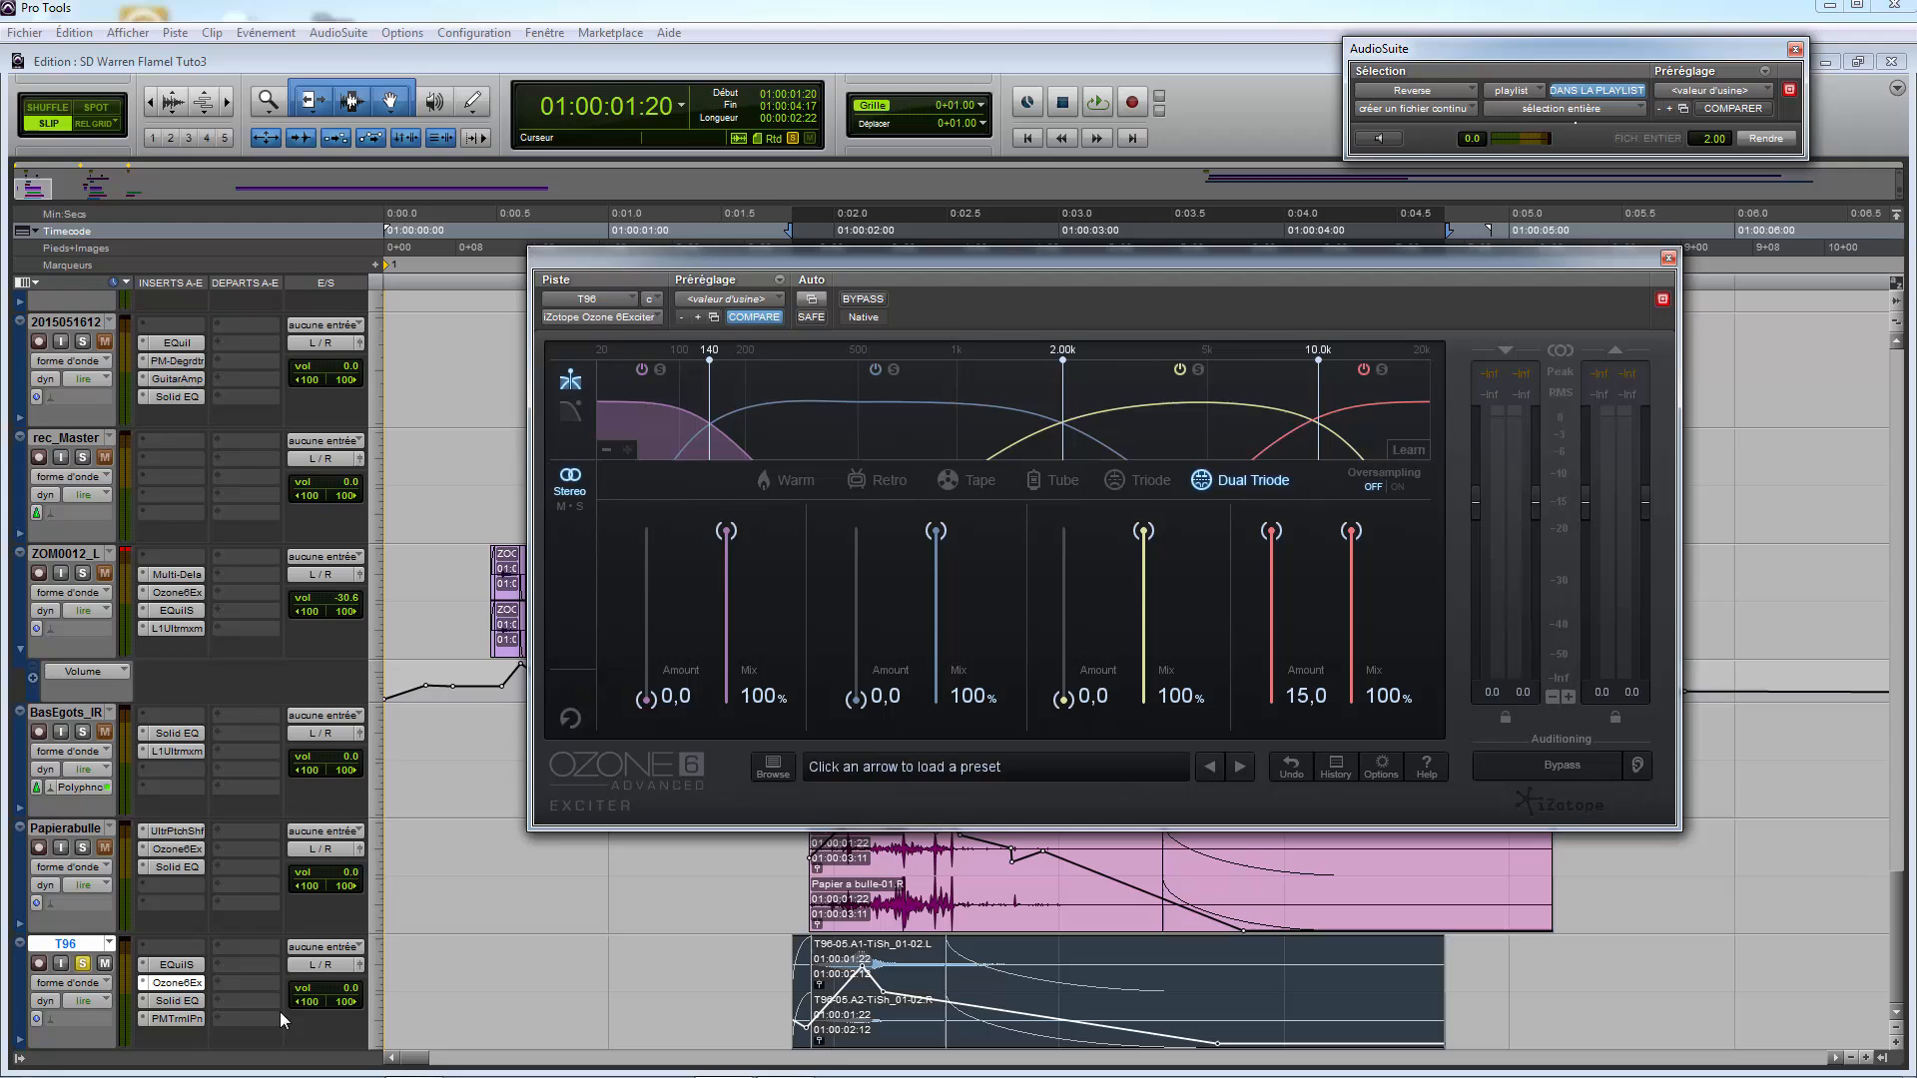
Step: Compare the Solid EQ settings of T96 and Papierabulle, then view T96's PM-TremoloPan insert and close it
{"action": "left_click", "coordinate": [180, 1003]}
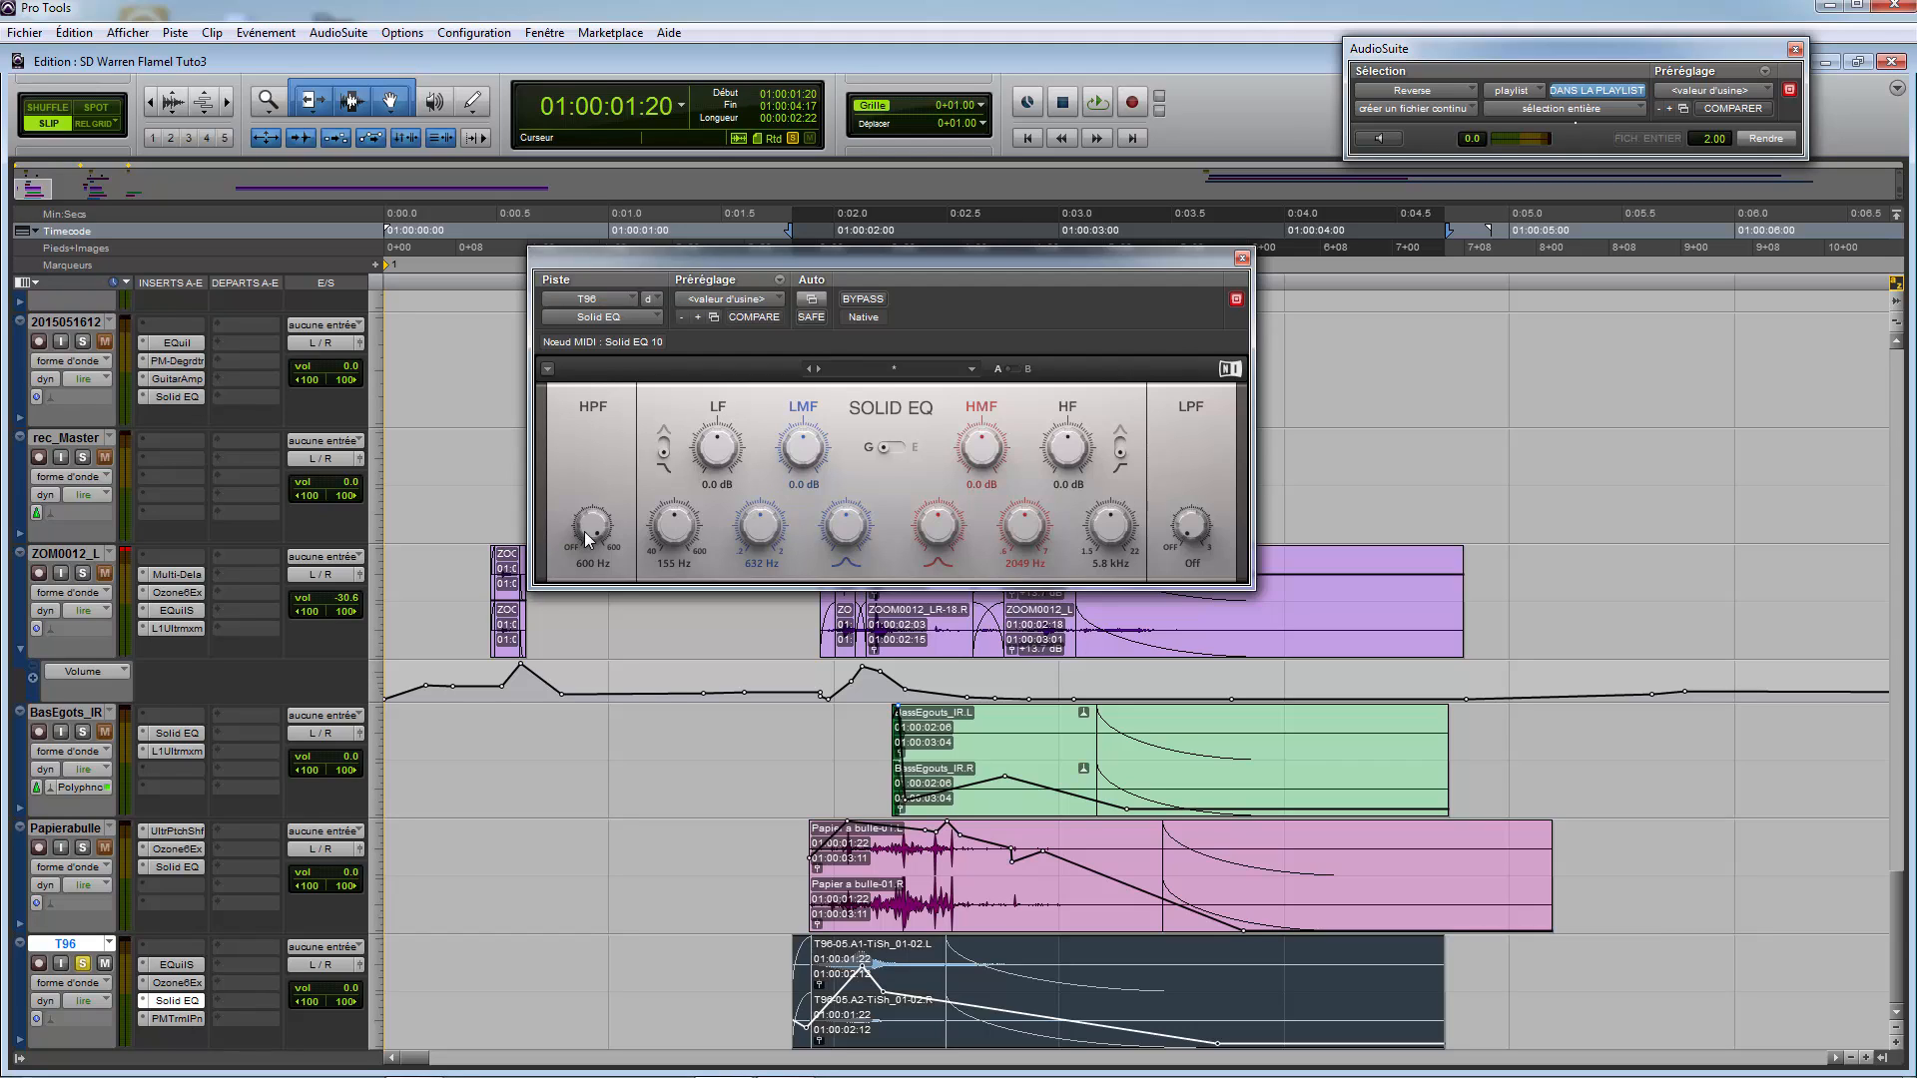
{"action": "left_click", "coordinate": [172, 866]}
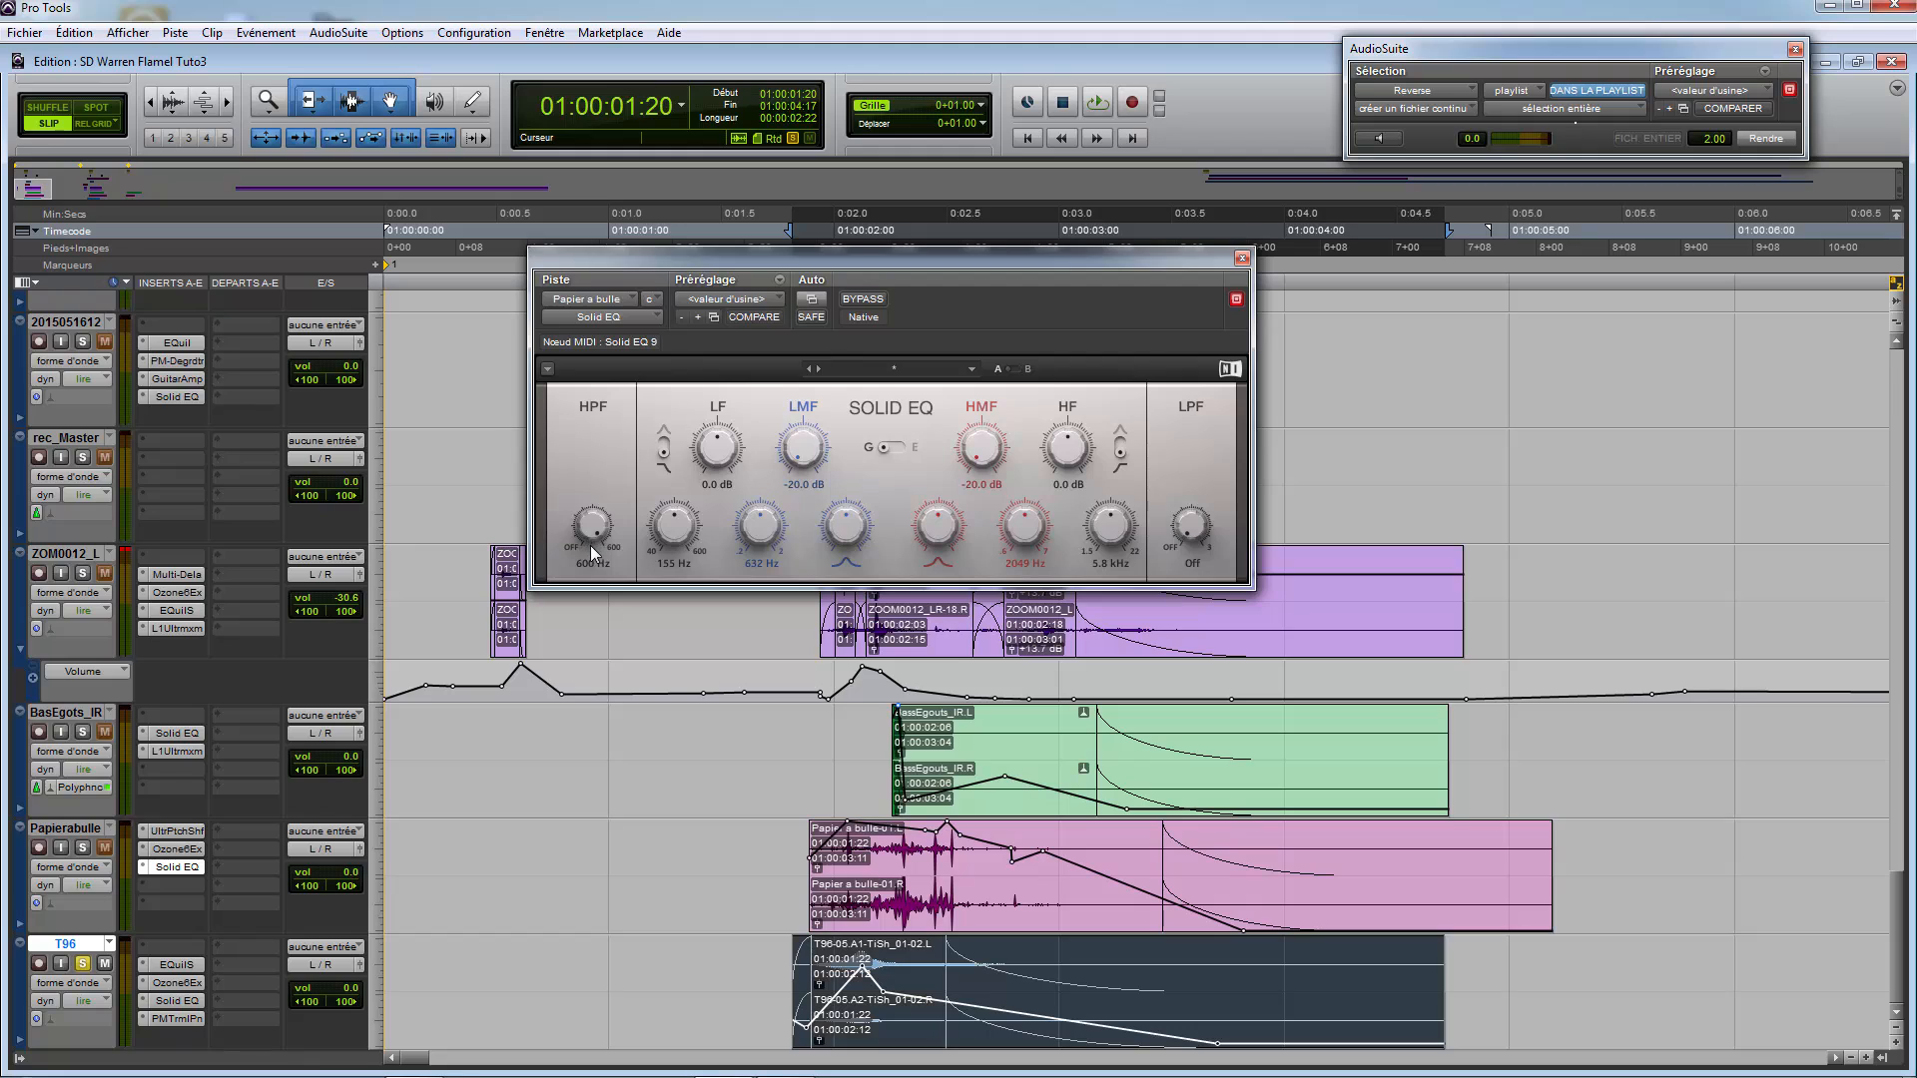
{"action": "left_click", "coordinate": [177, 1019]}
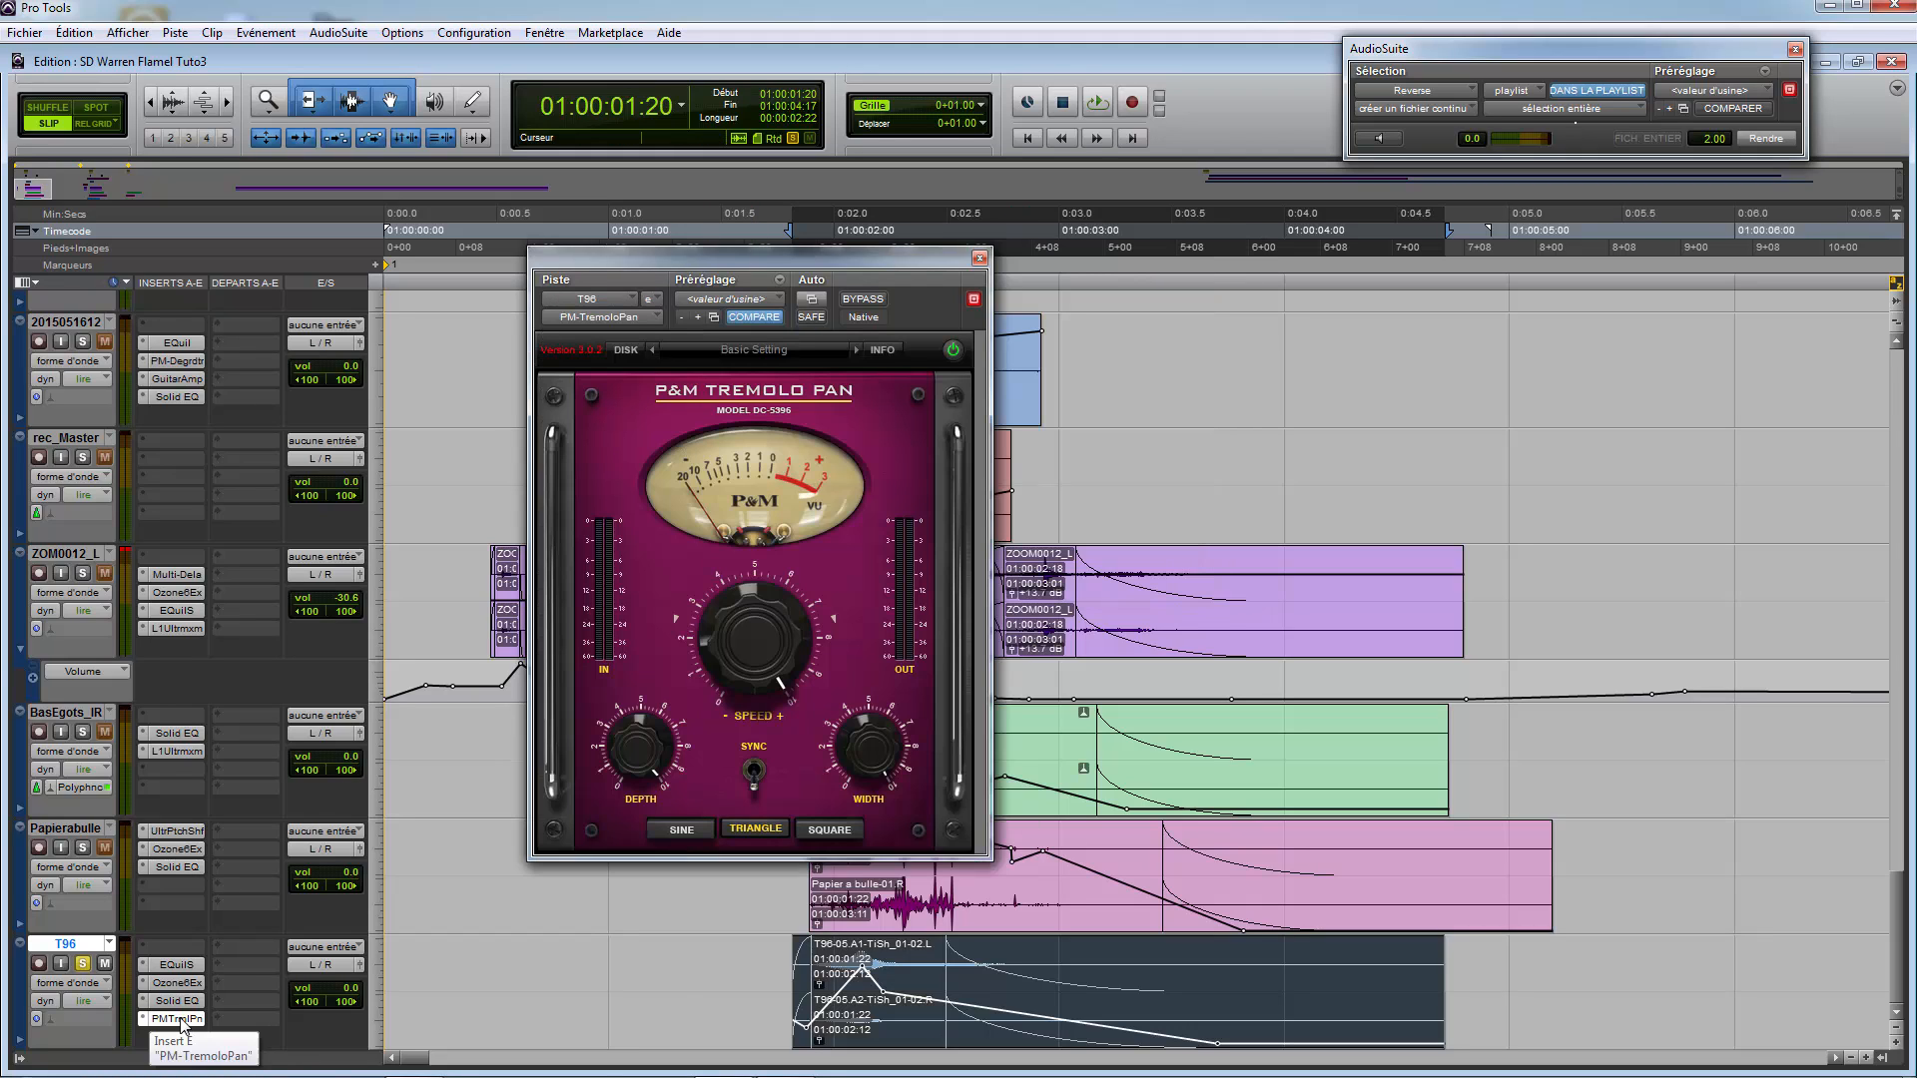
{"action": "left_click", "coordinate": [979, 259]}
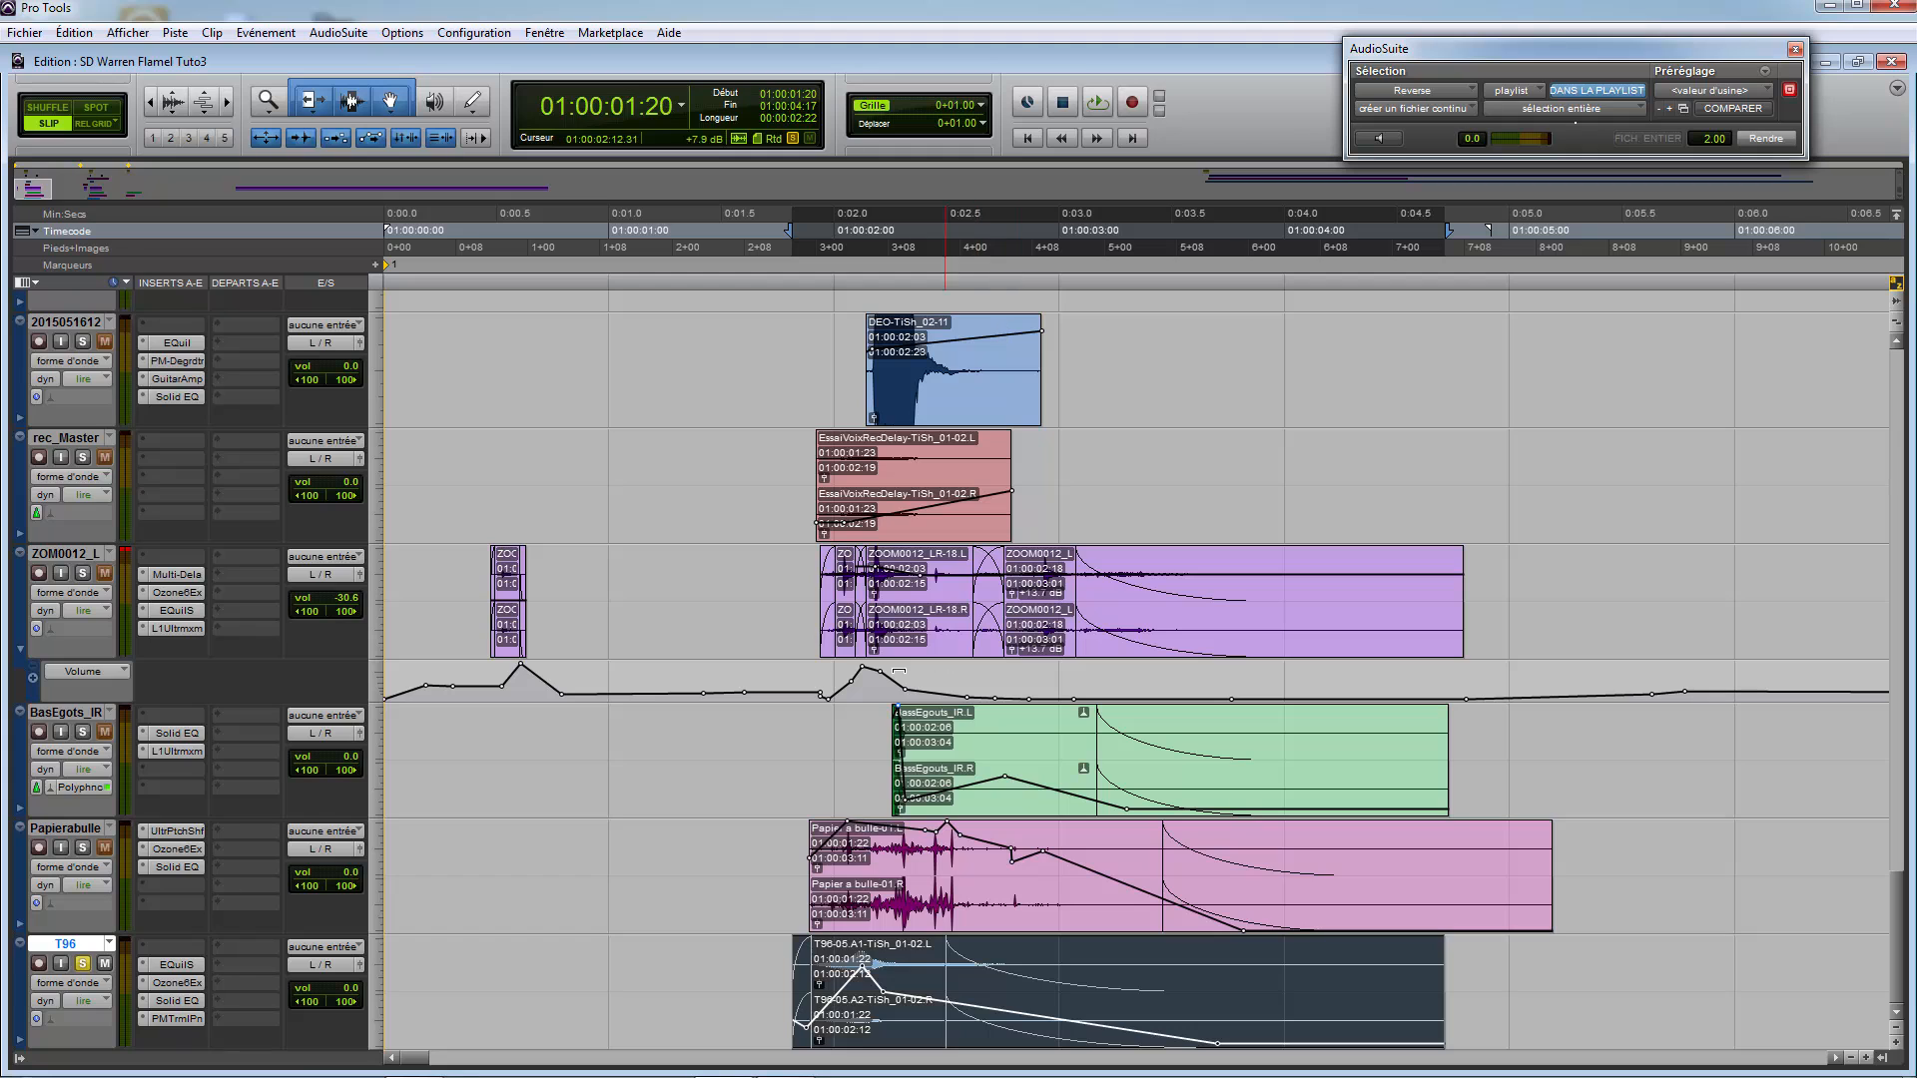
Step: Take the T96 track off solo and show the ZOM0001_L to ZOM0004_L tracks over a longer stretch of the timeline
{"action": "left_click", "coordinate": [84, 966]}
{"action": "key", "text": "r"}
{"action": "key", "text": "r"}
{"action": "key", "text": "r"}
{"action": "scroll", "coordinate": [416, 642], "scroll_direction": "up", "scroll_amount": 12}
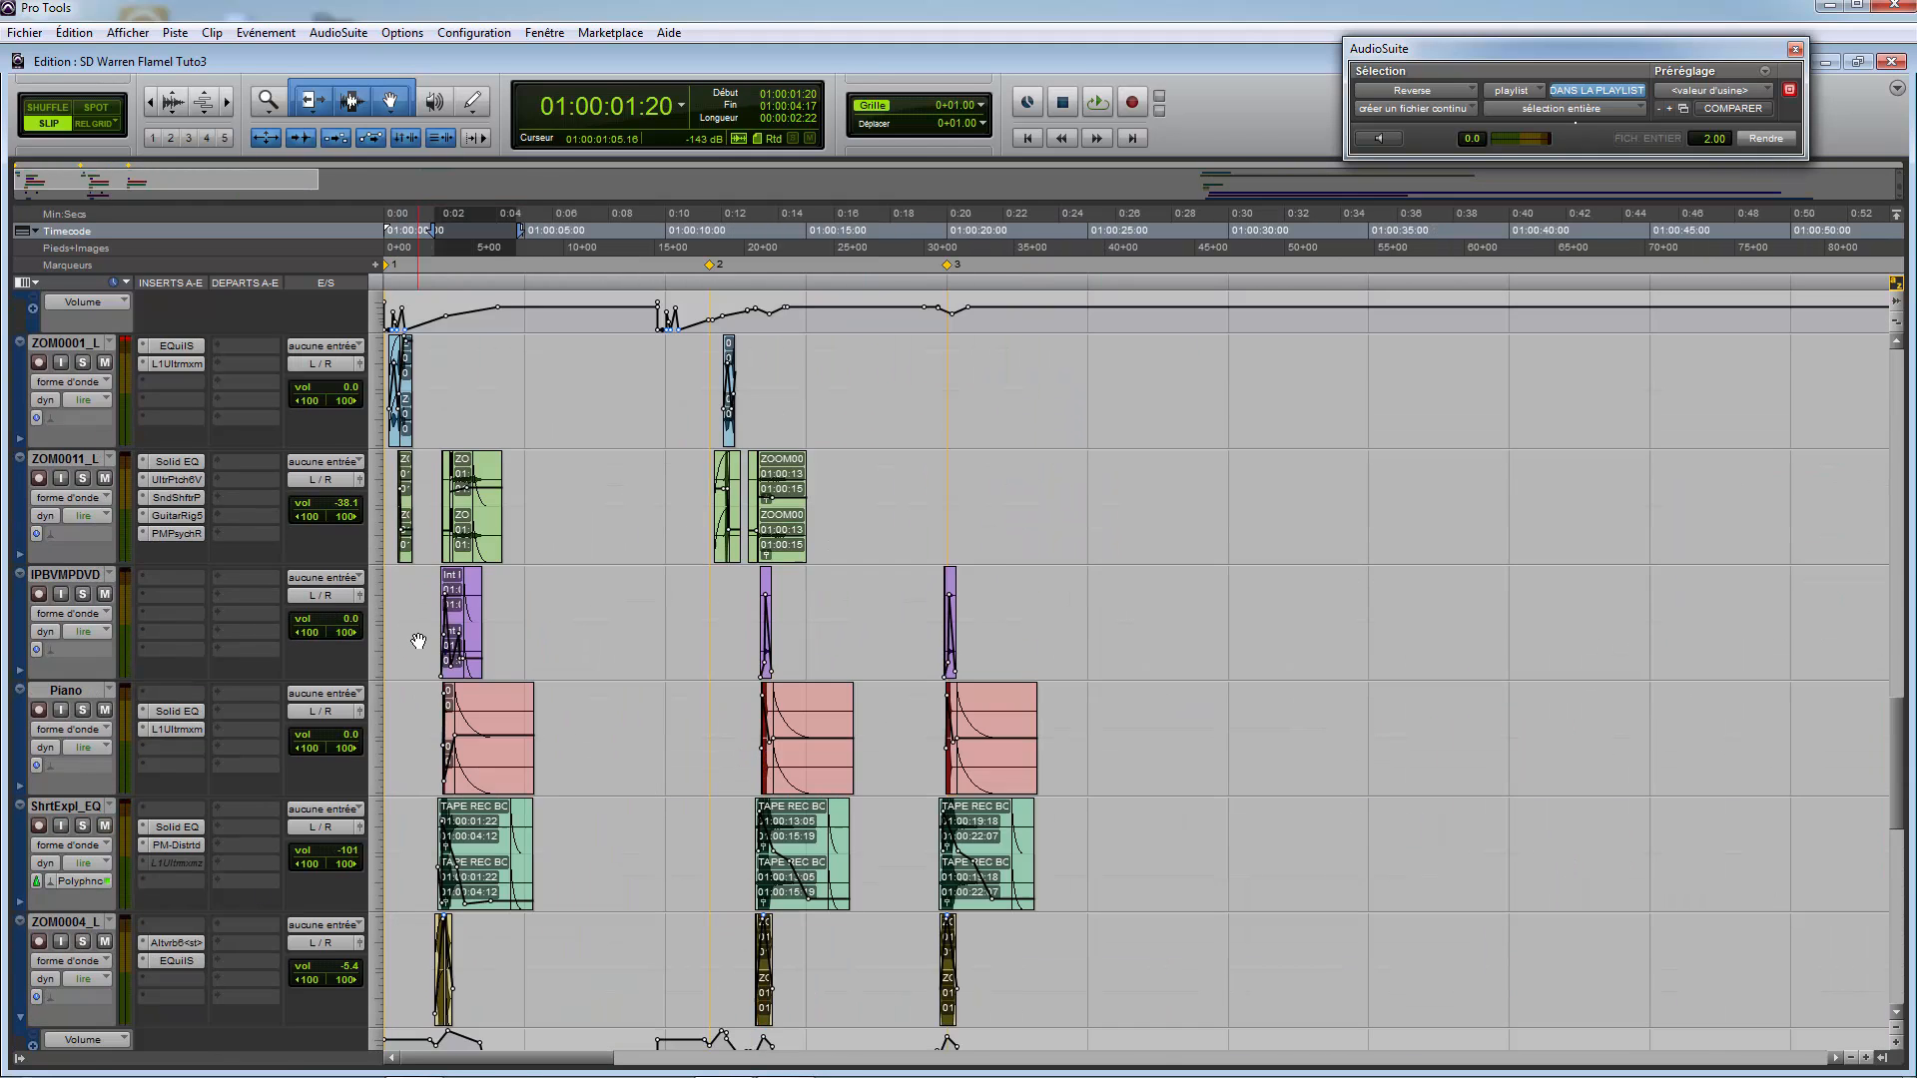
Step: Play the full mix from the session start, then select 01:00:00:00 to 01:00:05:22 across all tracks
{"action": "scroll", "coordinate": [410, 618], "scroll_direction": "up", "scroll_amount": 8}
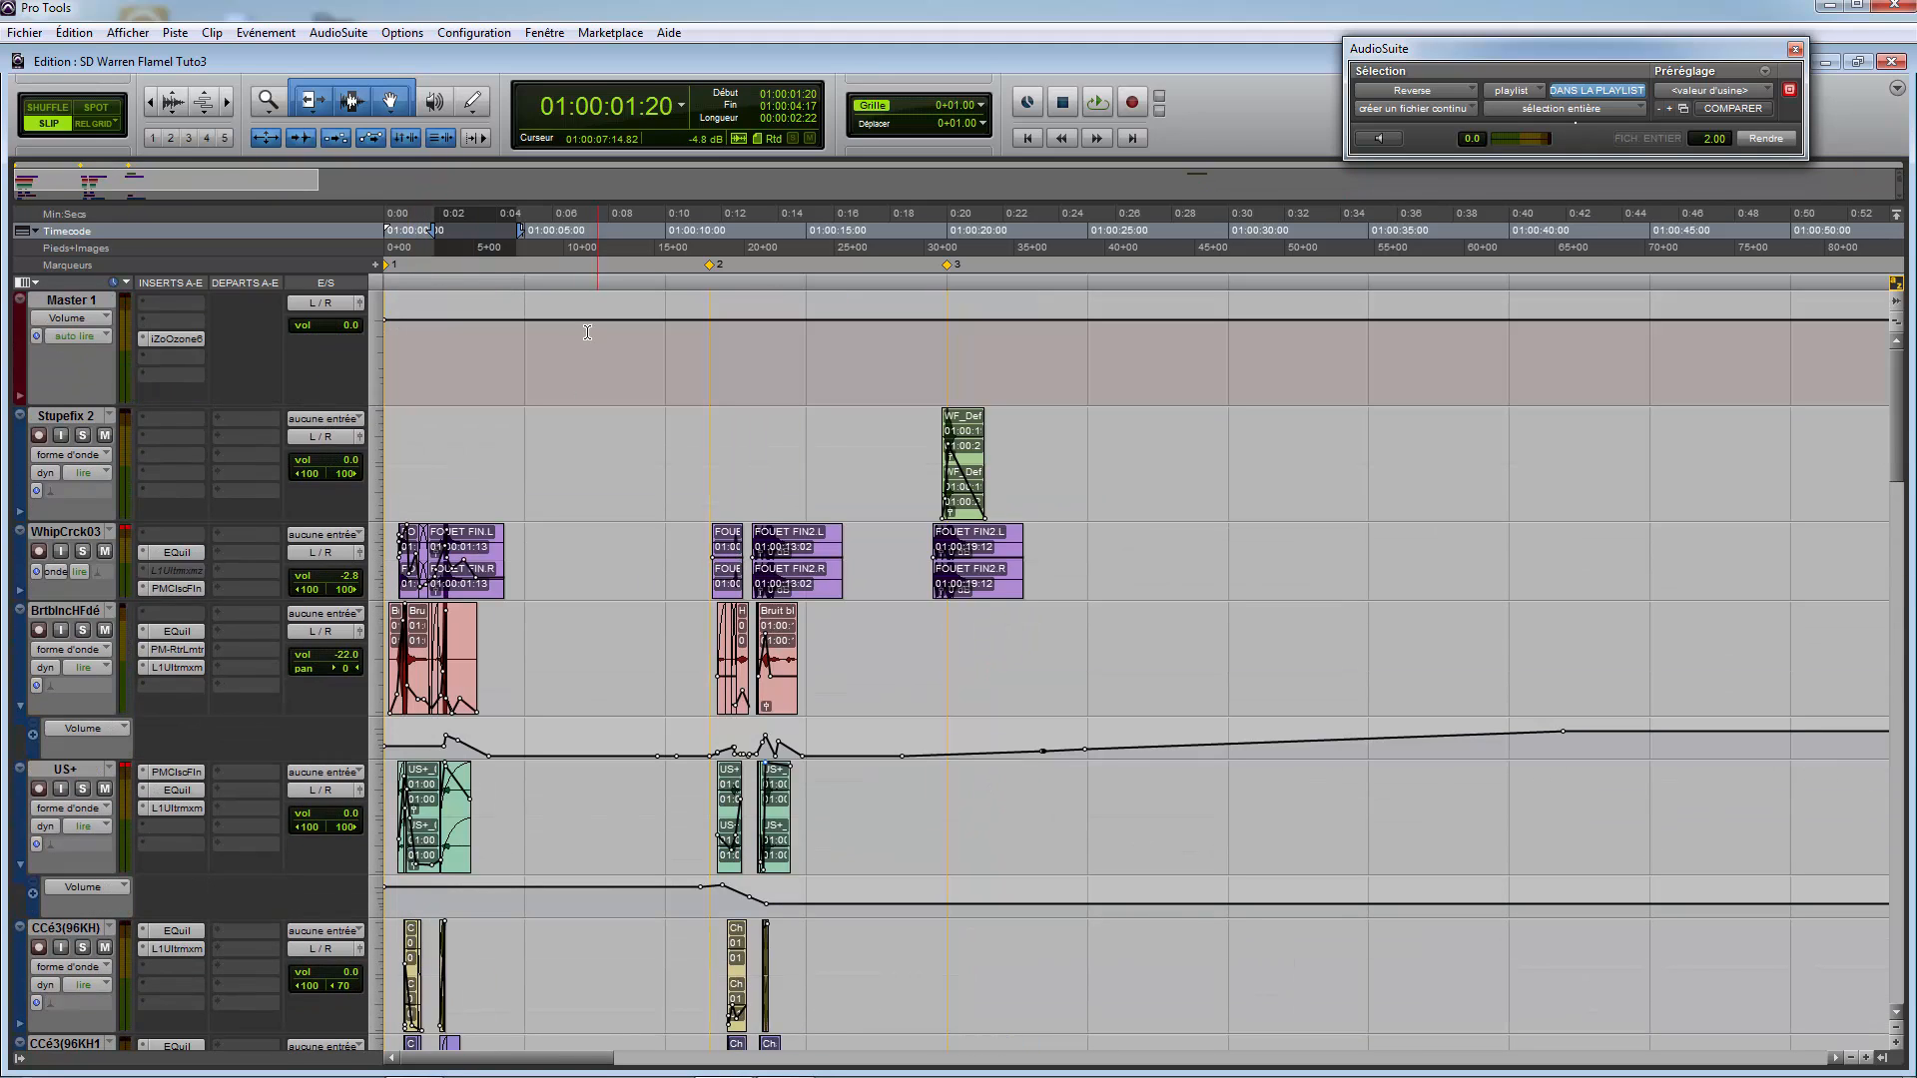
{"action": "key", "text": "Return"}
{"action": "key", "text": "space"}
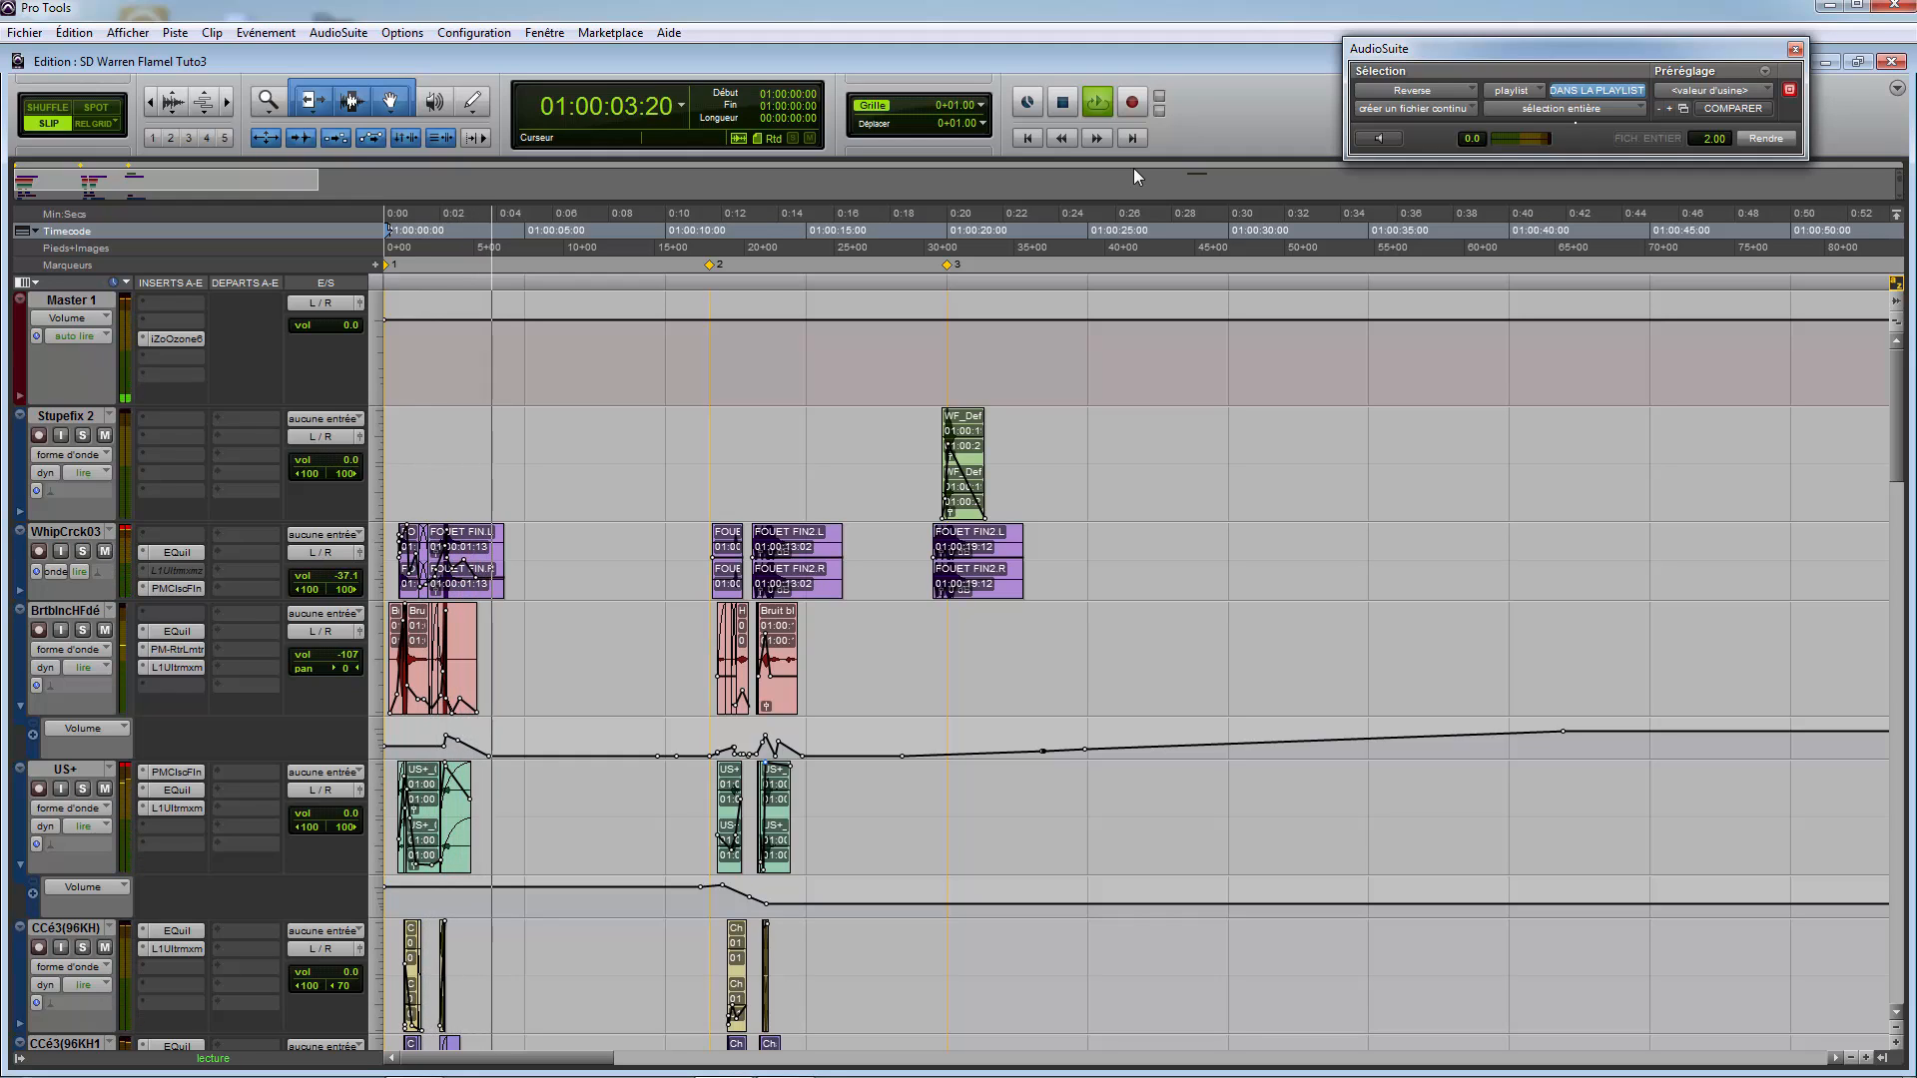
{"action": "key", "text": "space"}
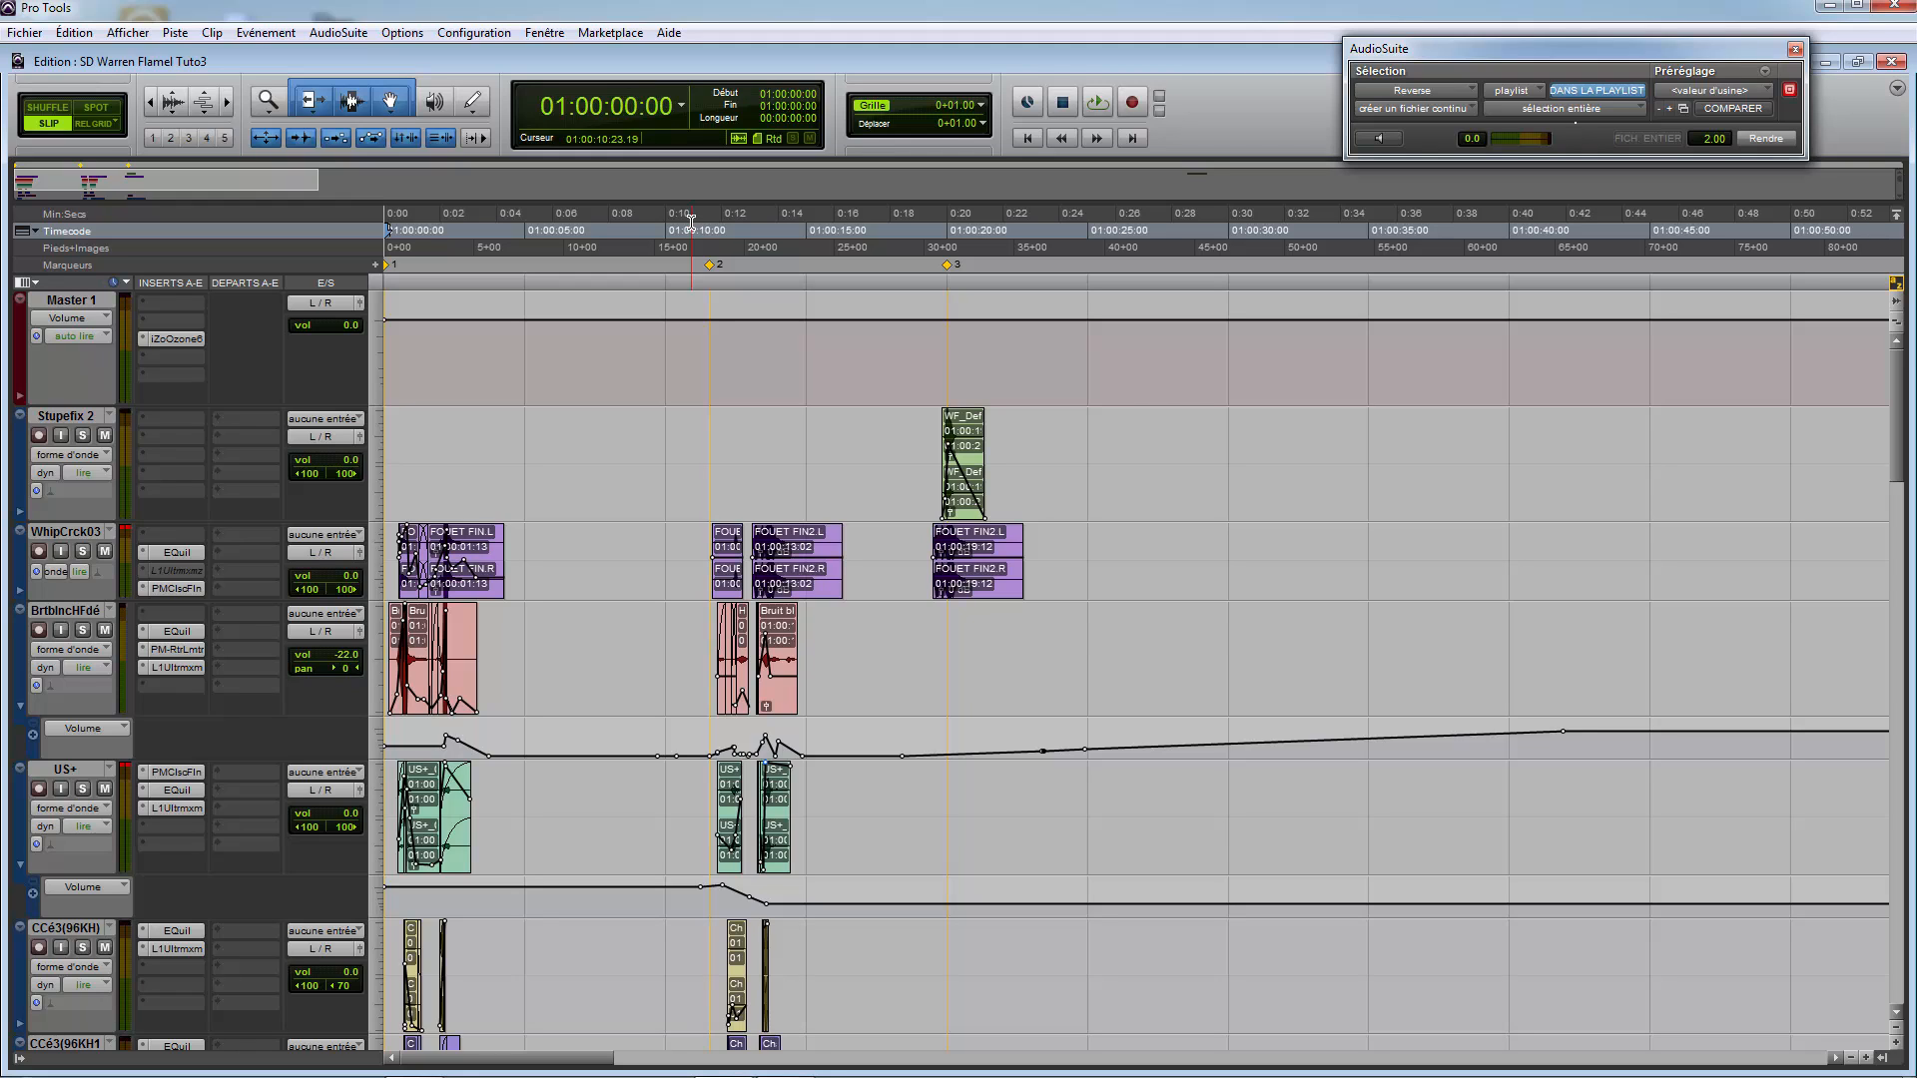
{"action": "left_click_drag", "start_coordinate": [552, 225], "coordinate": [384, 228]}
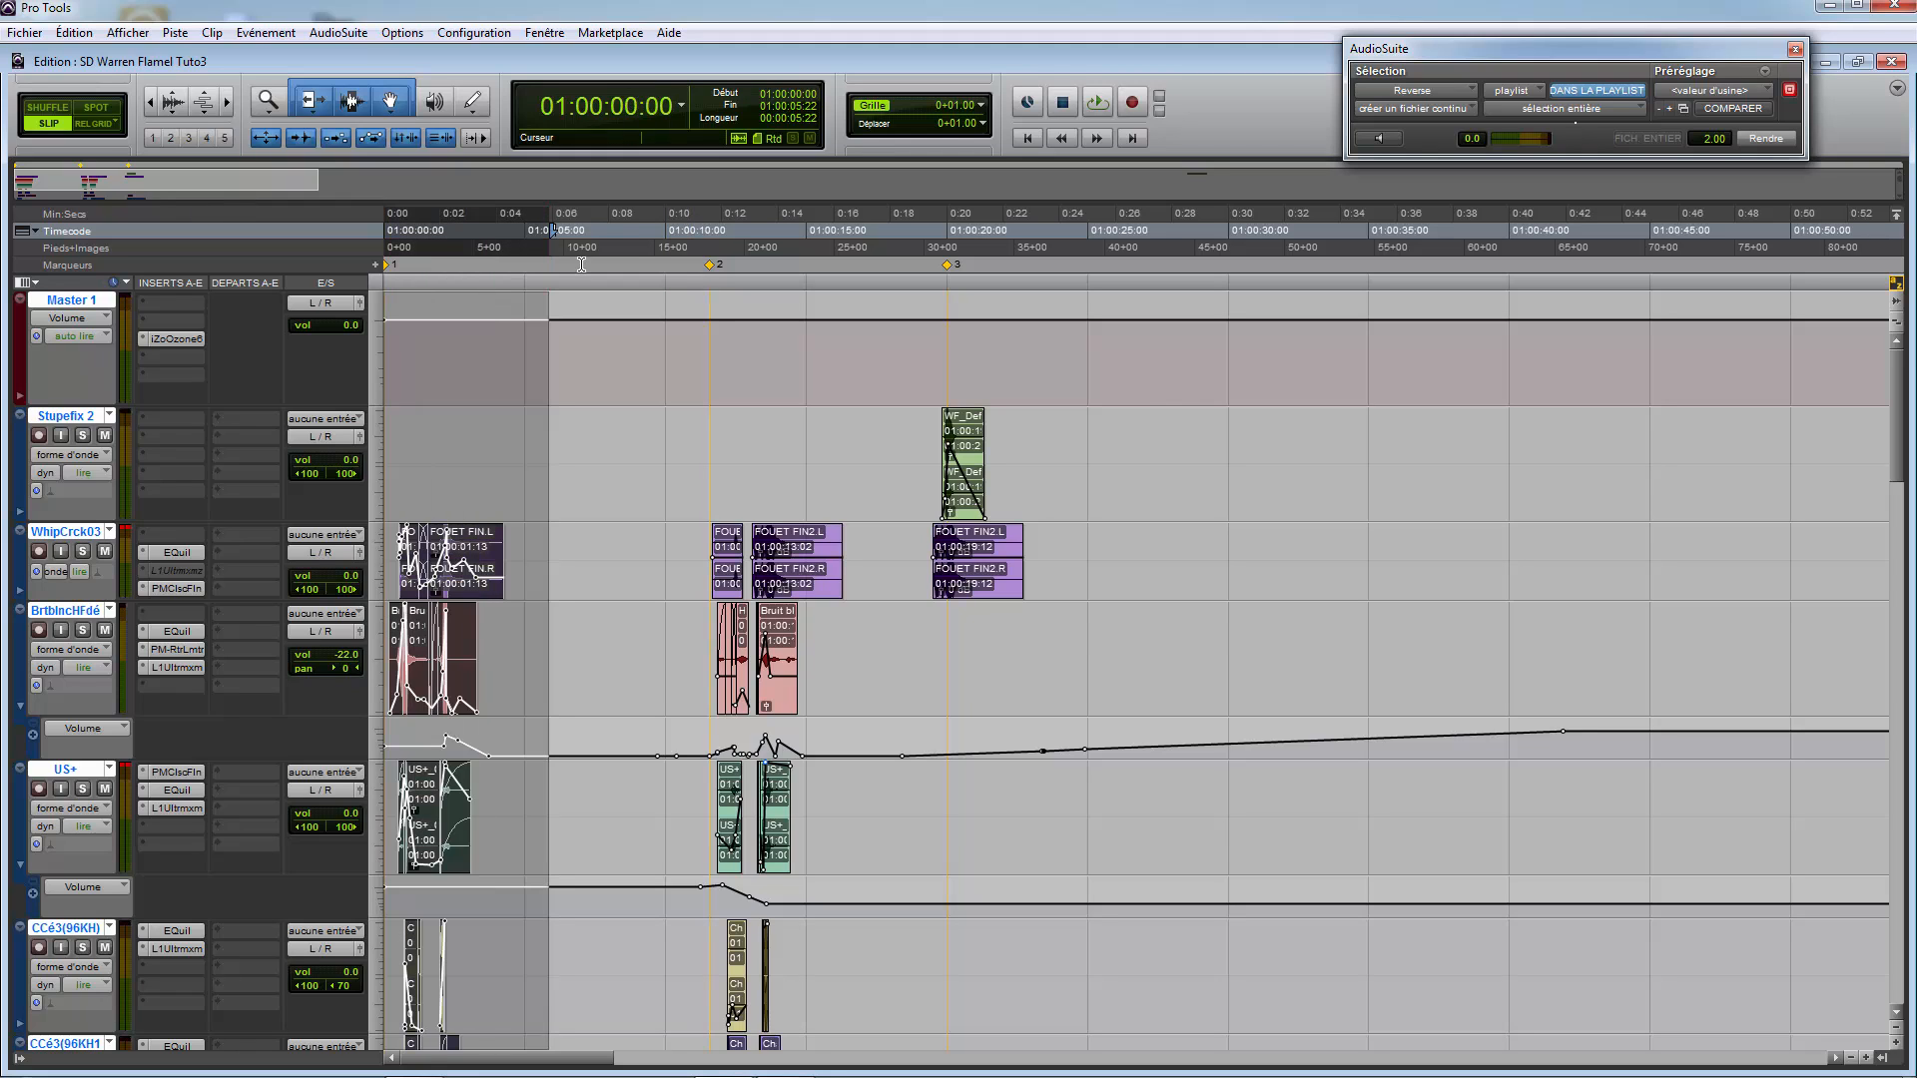
{"action": "left_click", "coordinate": [703, 231]}
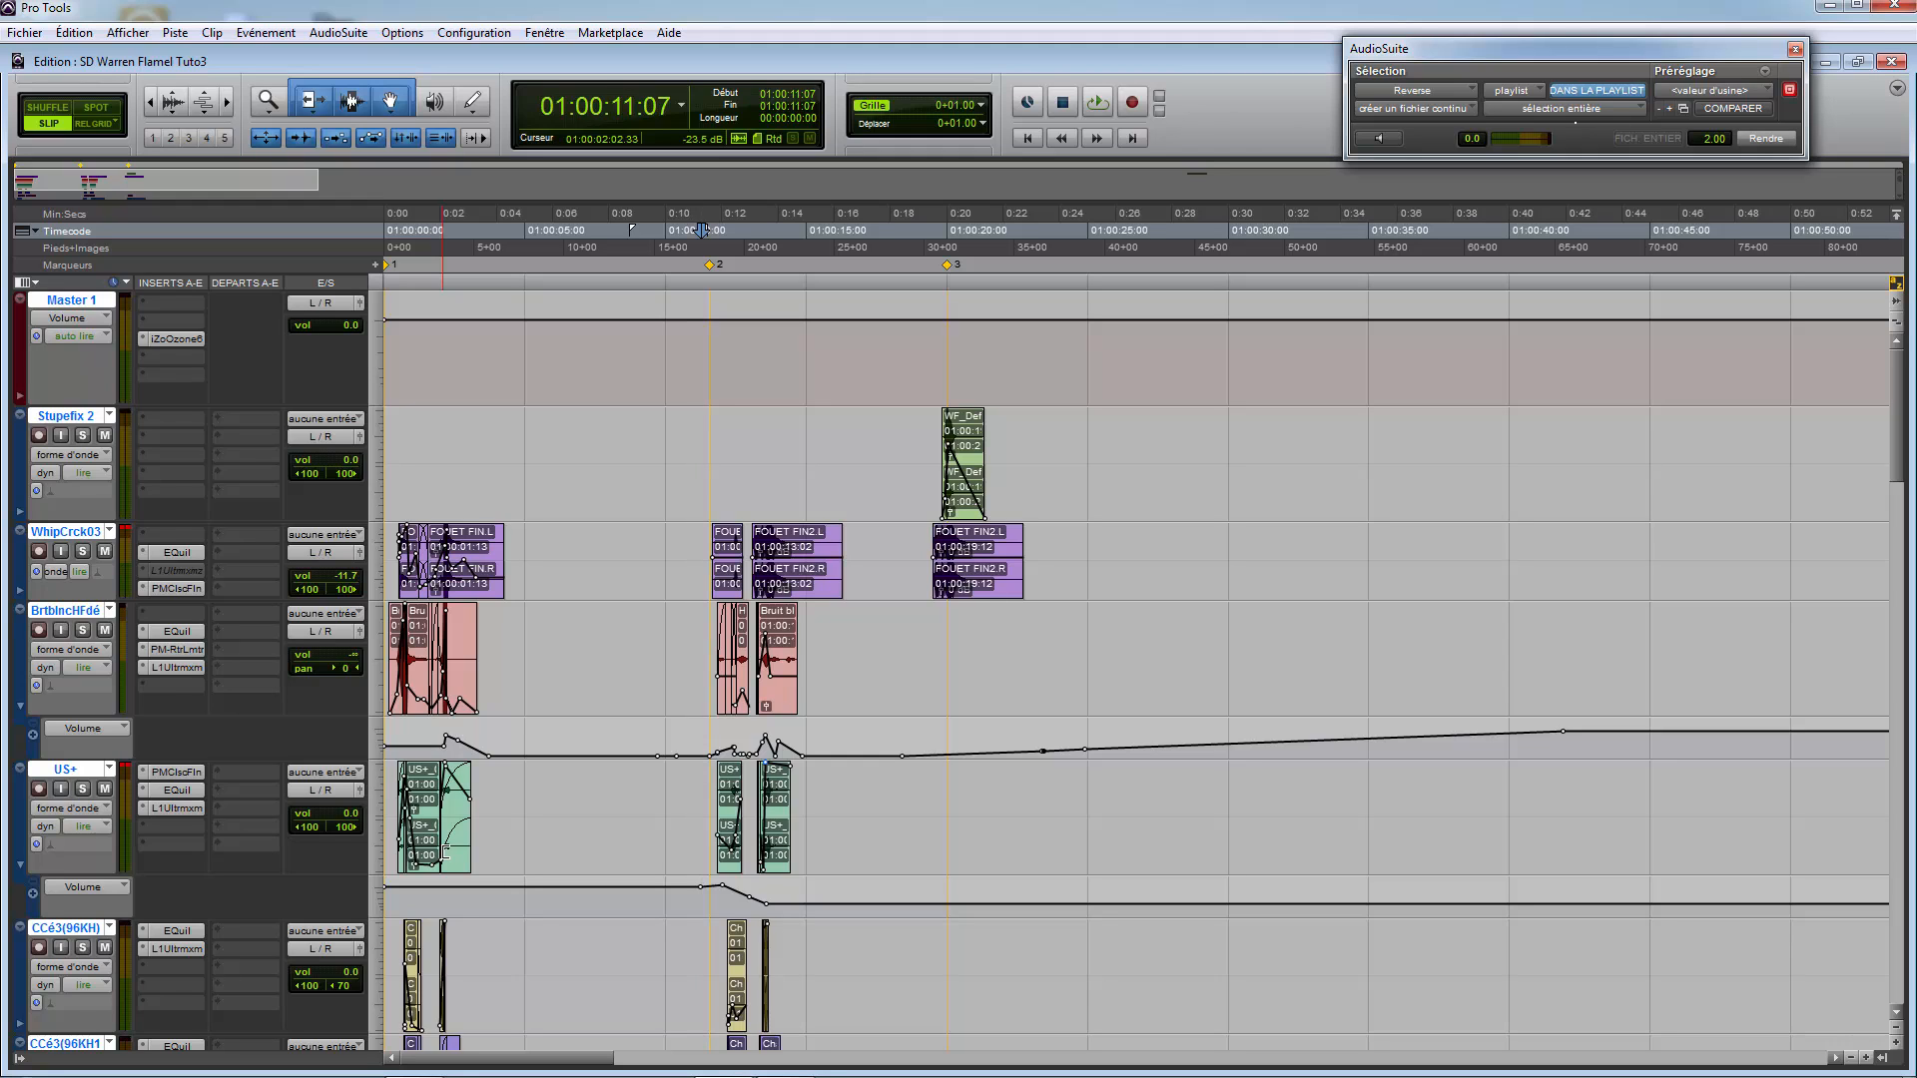
Step: Move the FOUET D2 clip on the WhipCrck03 track slightly earlier so it starts at 01:00:11:16
{"action": "left_click", "coordinate": [714, 916]}
{"action": "key", "text": "t"}
{"action": "key", "text": "t"}
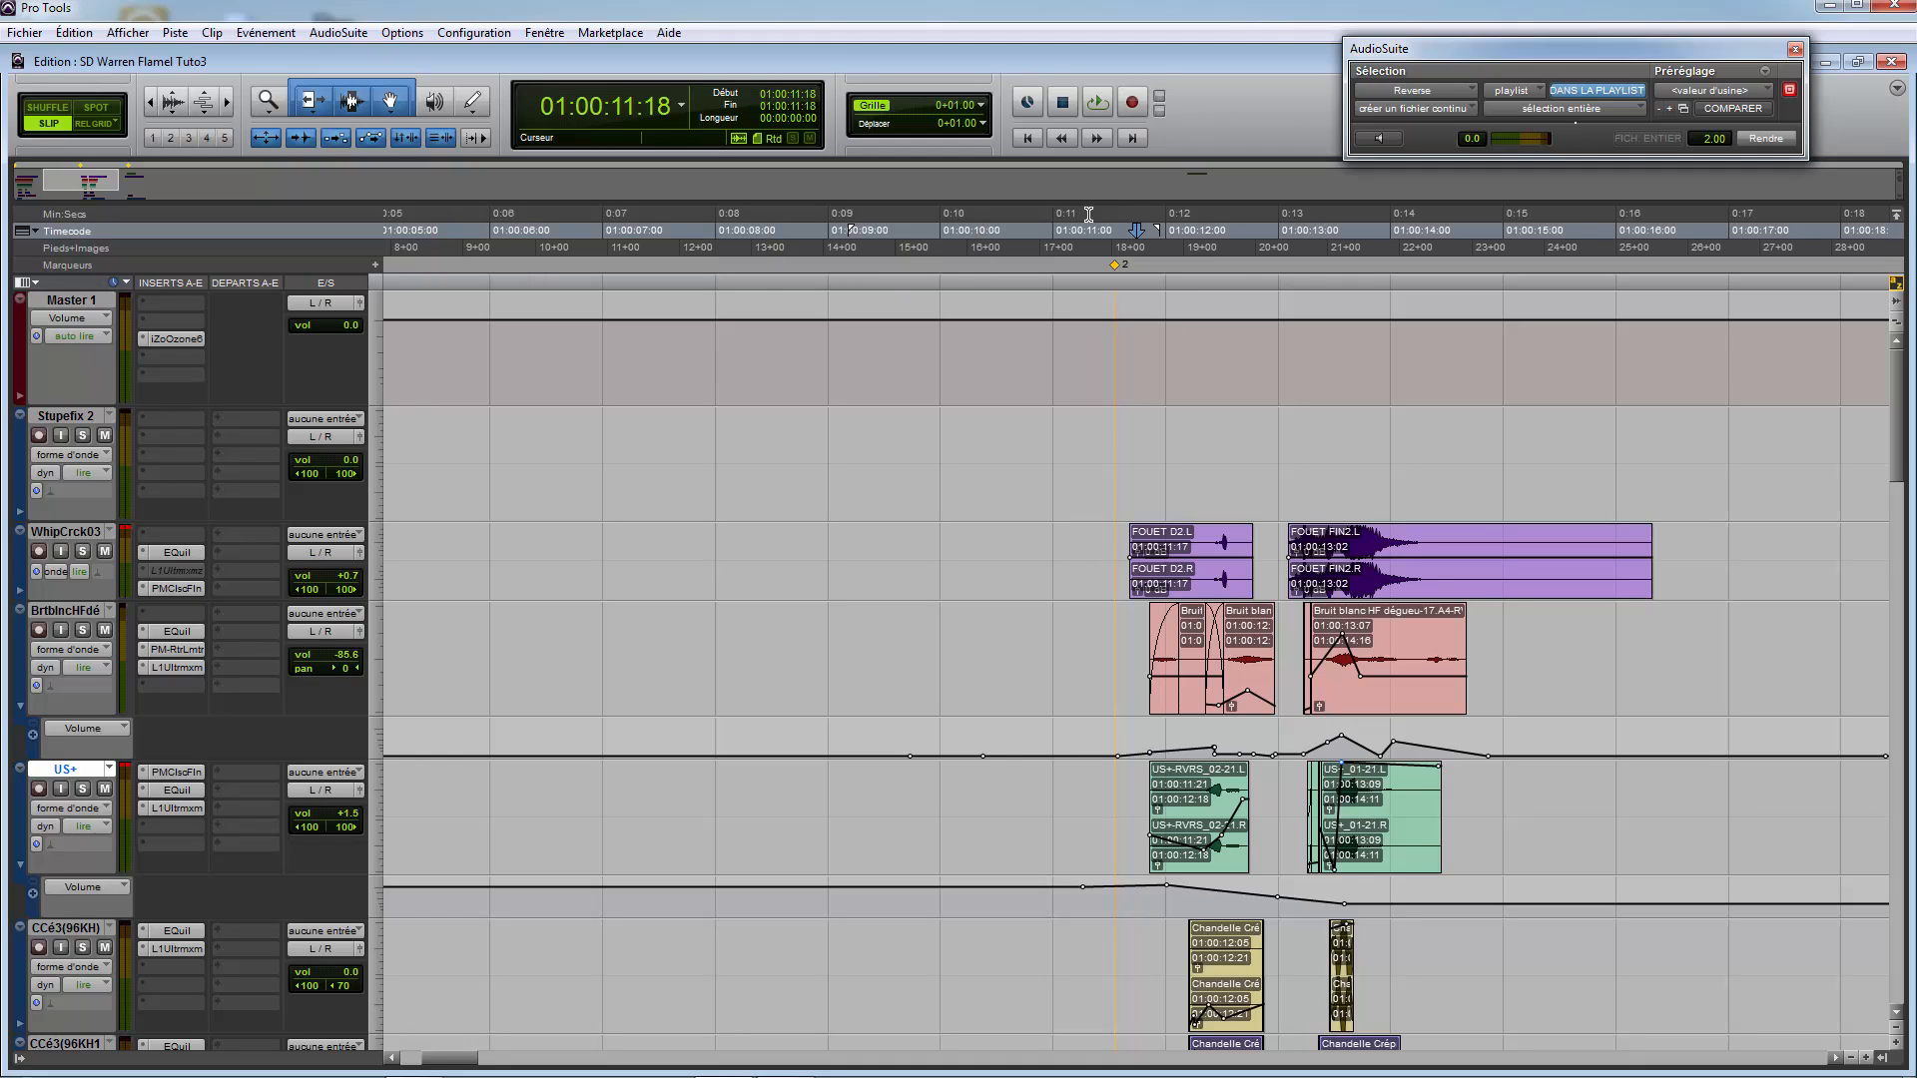
{"action": "scroll", "coordinate": [694, 600], "scroll_direction": "down", "scroll_amount": 4}
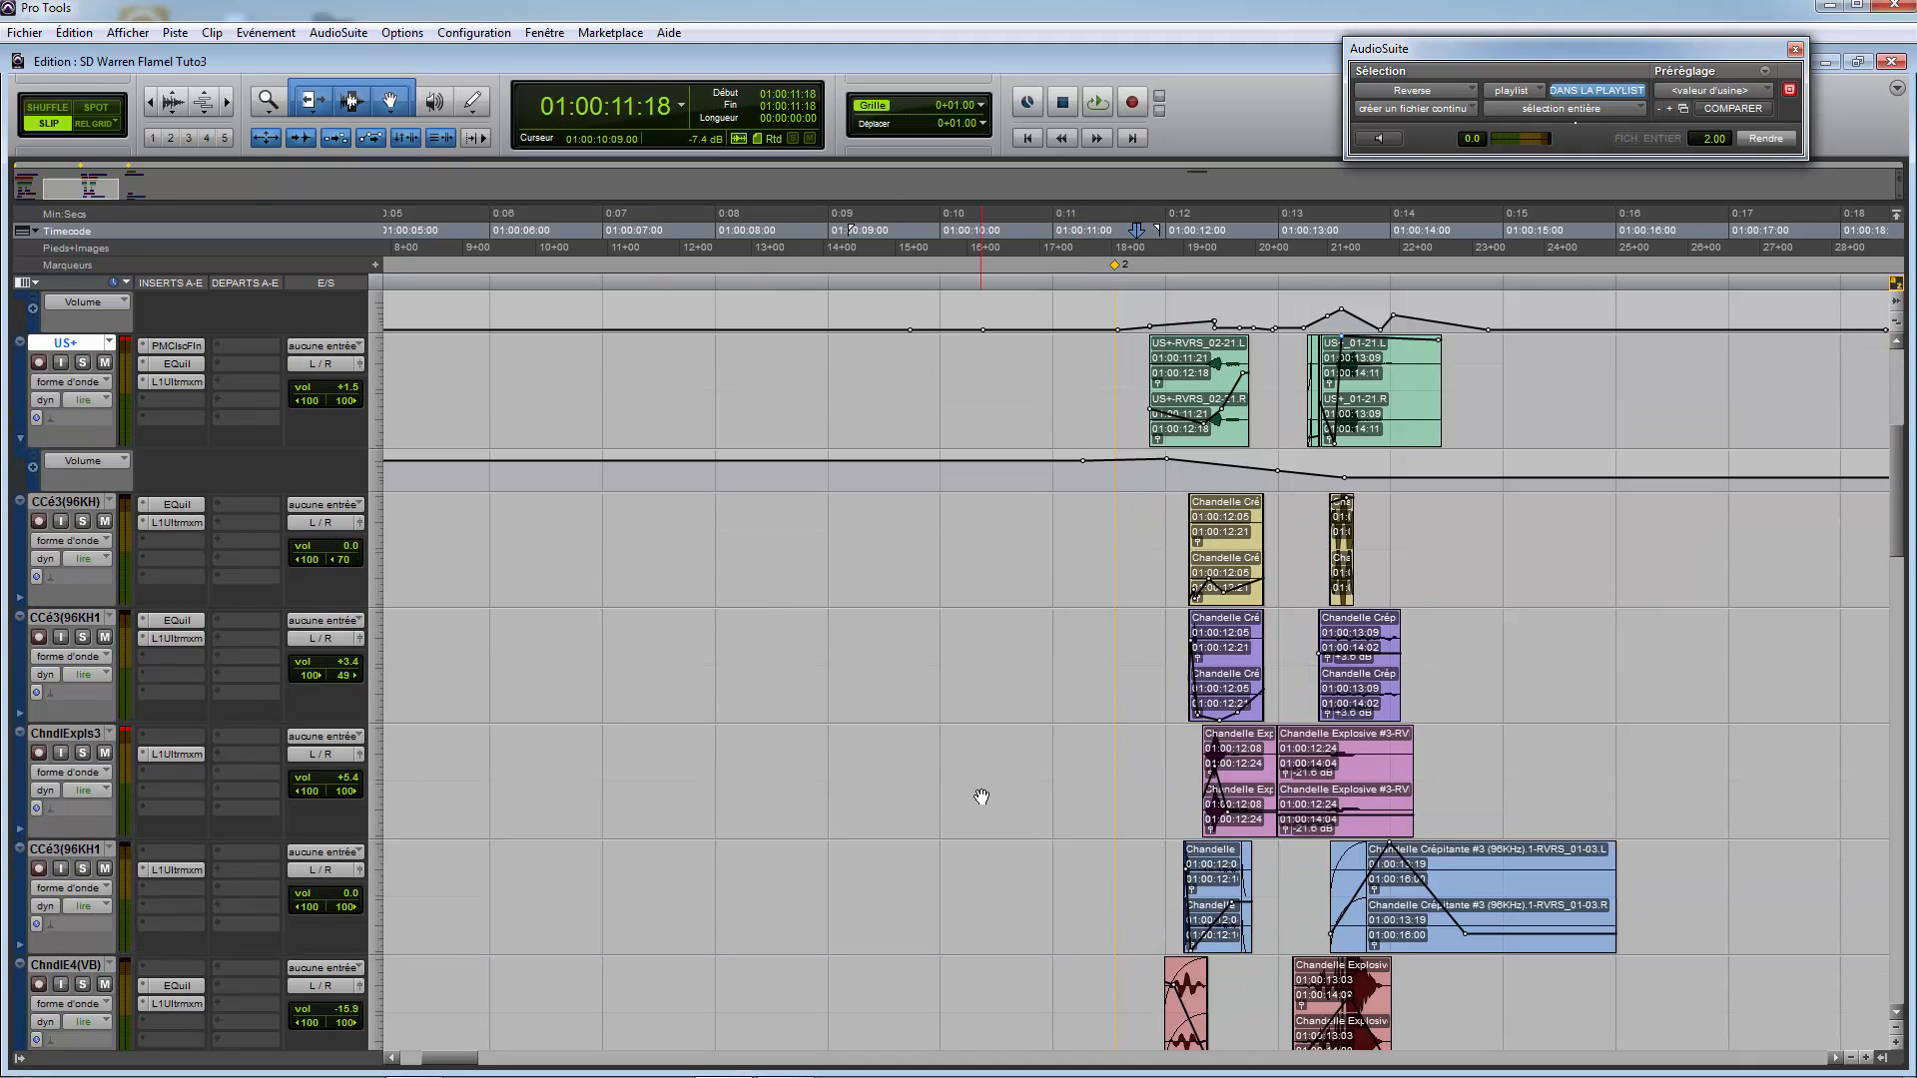
{"action": "scroll", "coordinate": [982, 797], "scroll_direction": "up", "scroll_amount": 3}
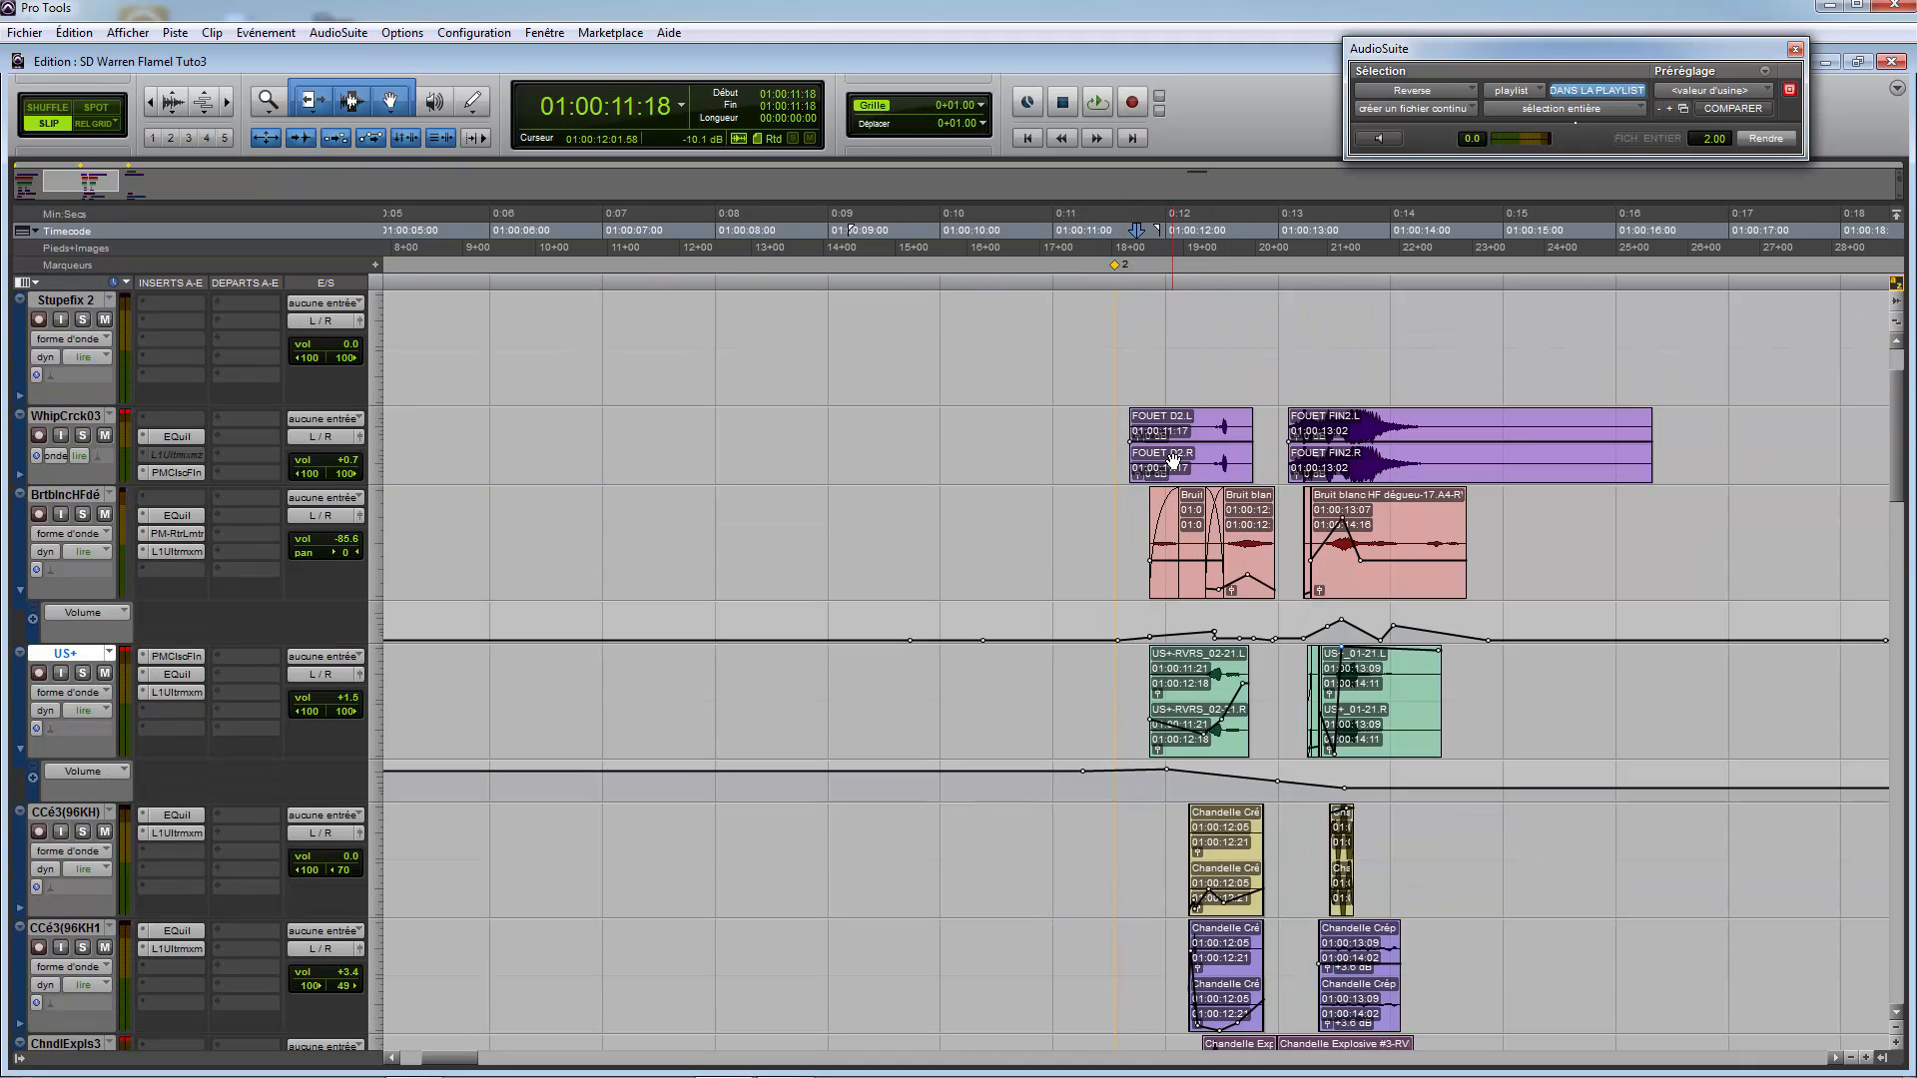
{"action": "left_click", "coordinate": [1211, 473]}
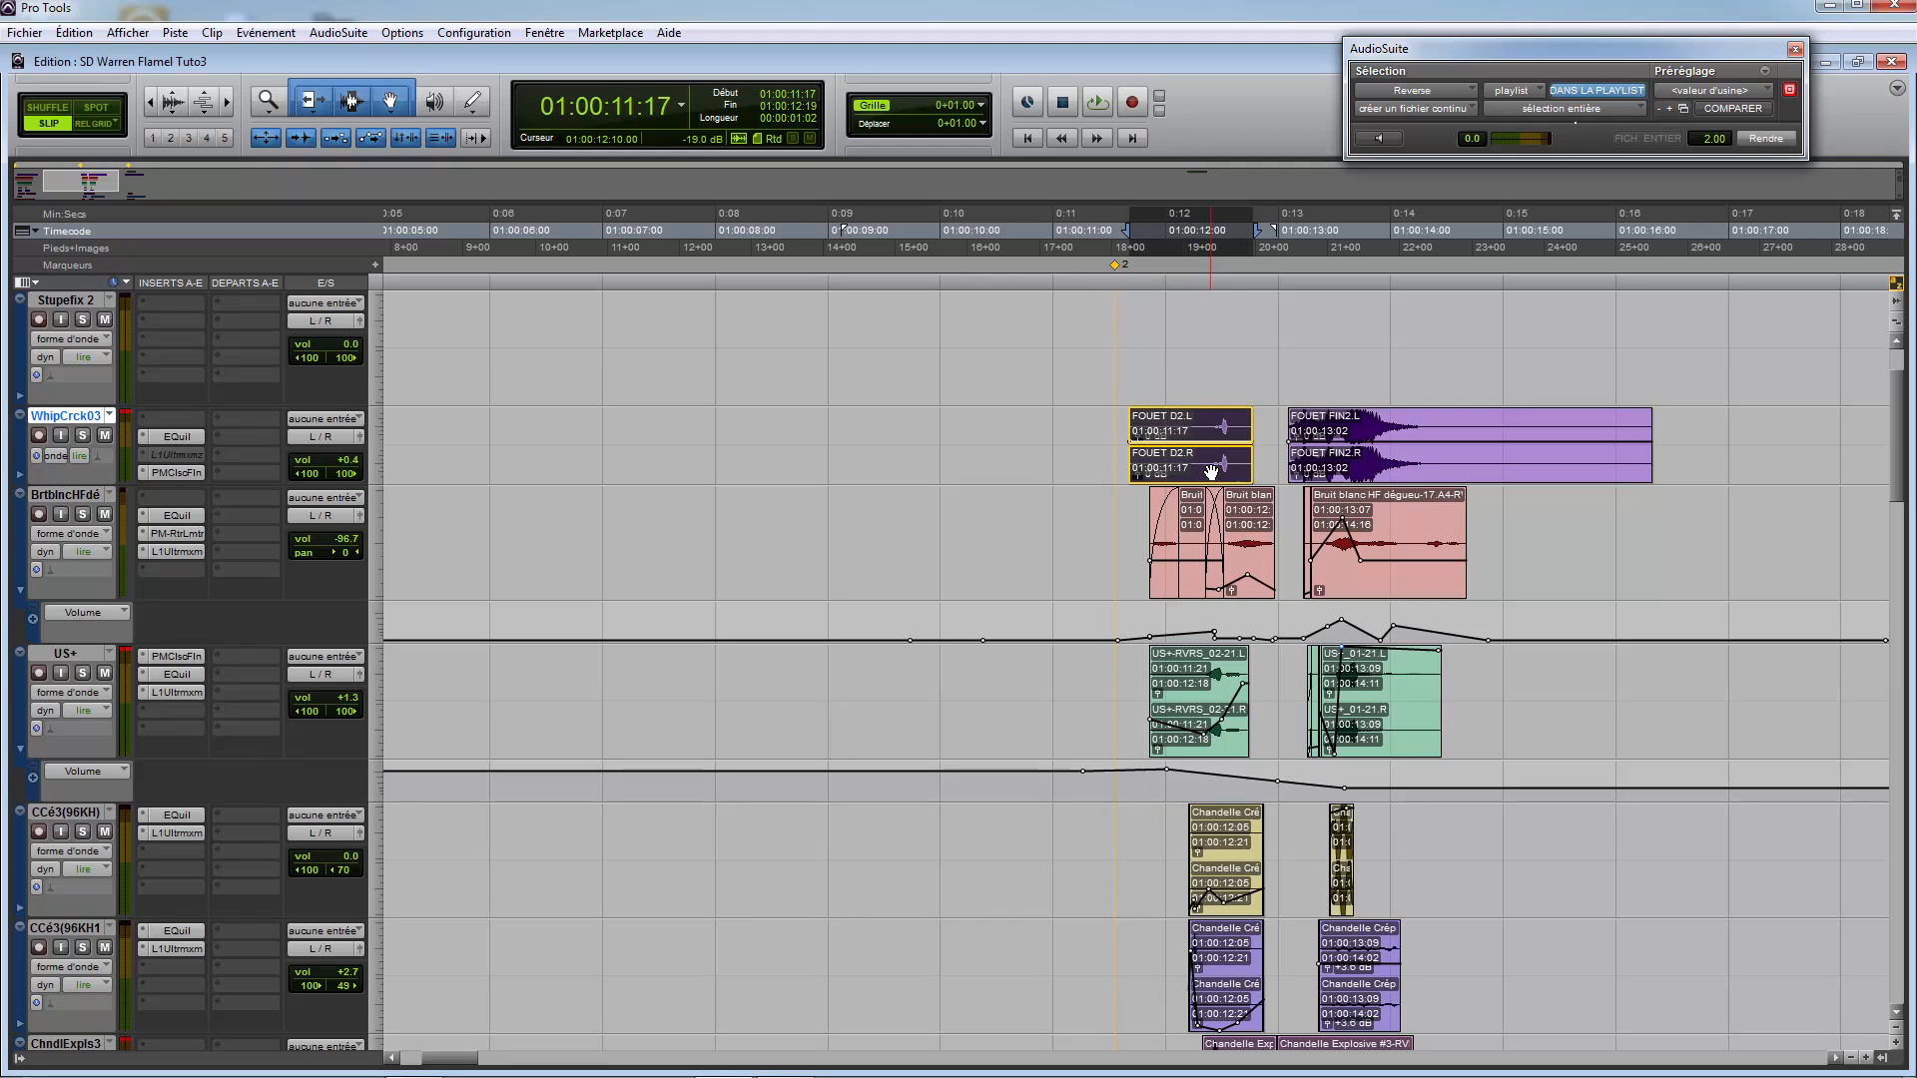
{"action": "left_click_drag", "start_coordinate": [1211, 472], "coordinate": [1206, 444]}
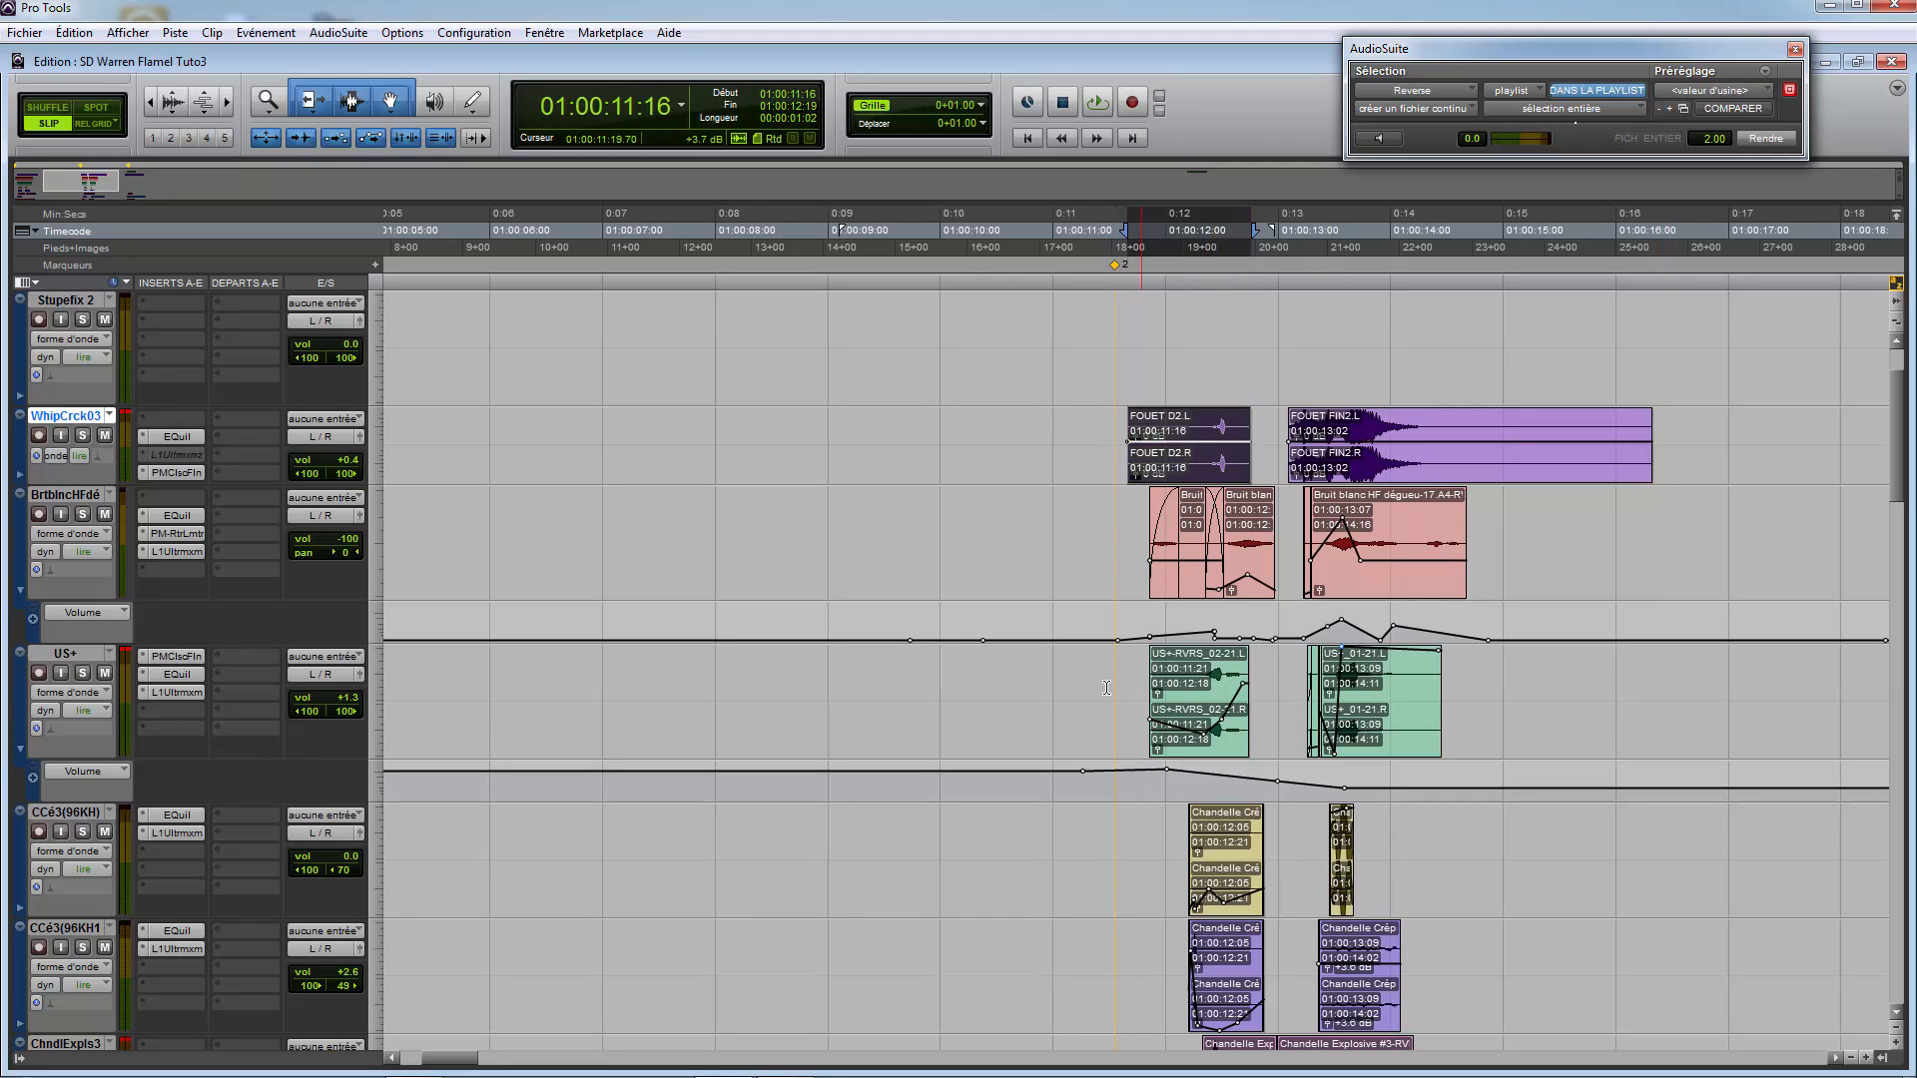
Step: Mark the first sound's range from 01:00:00:00 to 01:00:06:01 across all tracks, then place the cursor at 01:00:12:22
{"action": "key", "text": "r"}
{"action": "key", "text": "r"}
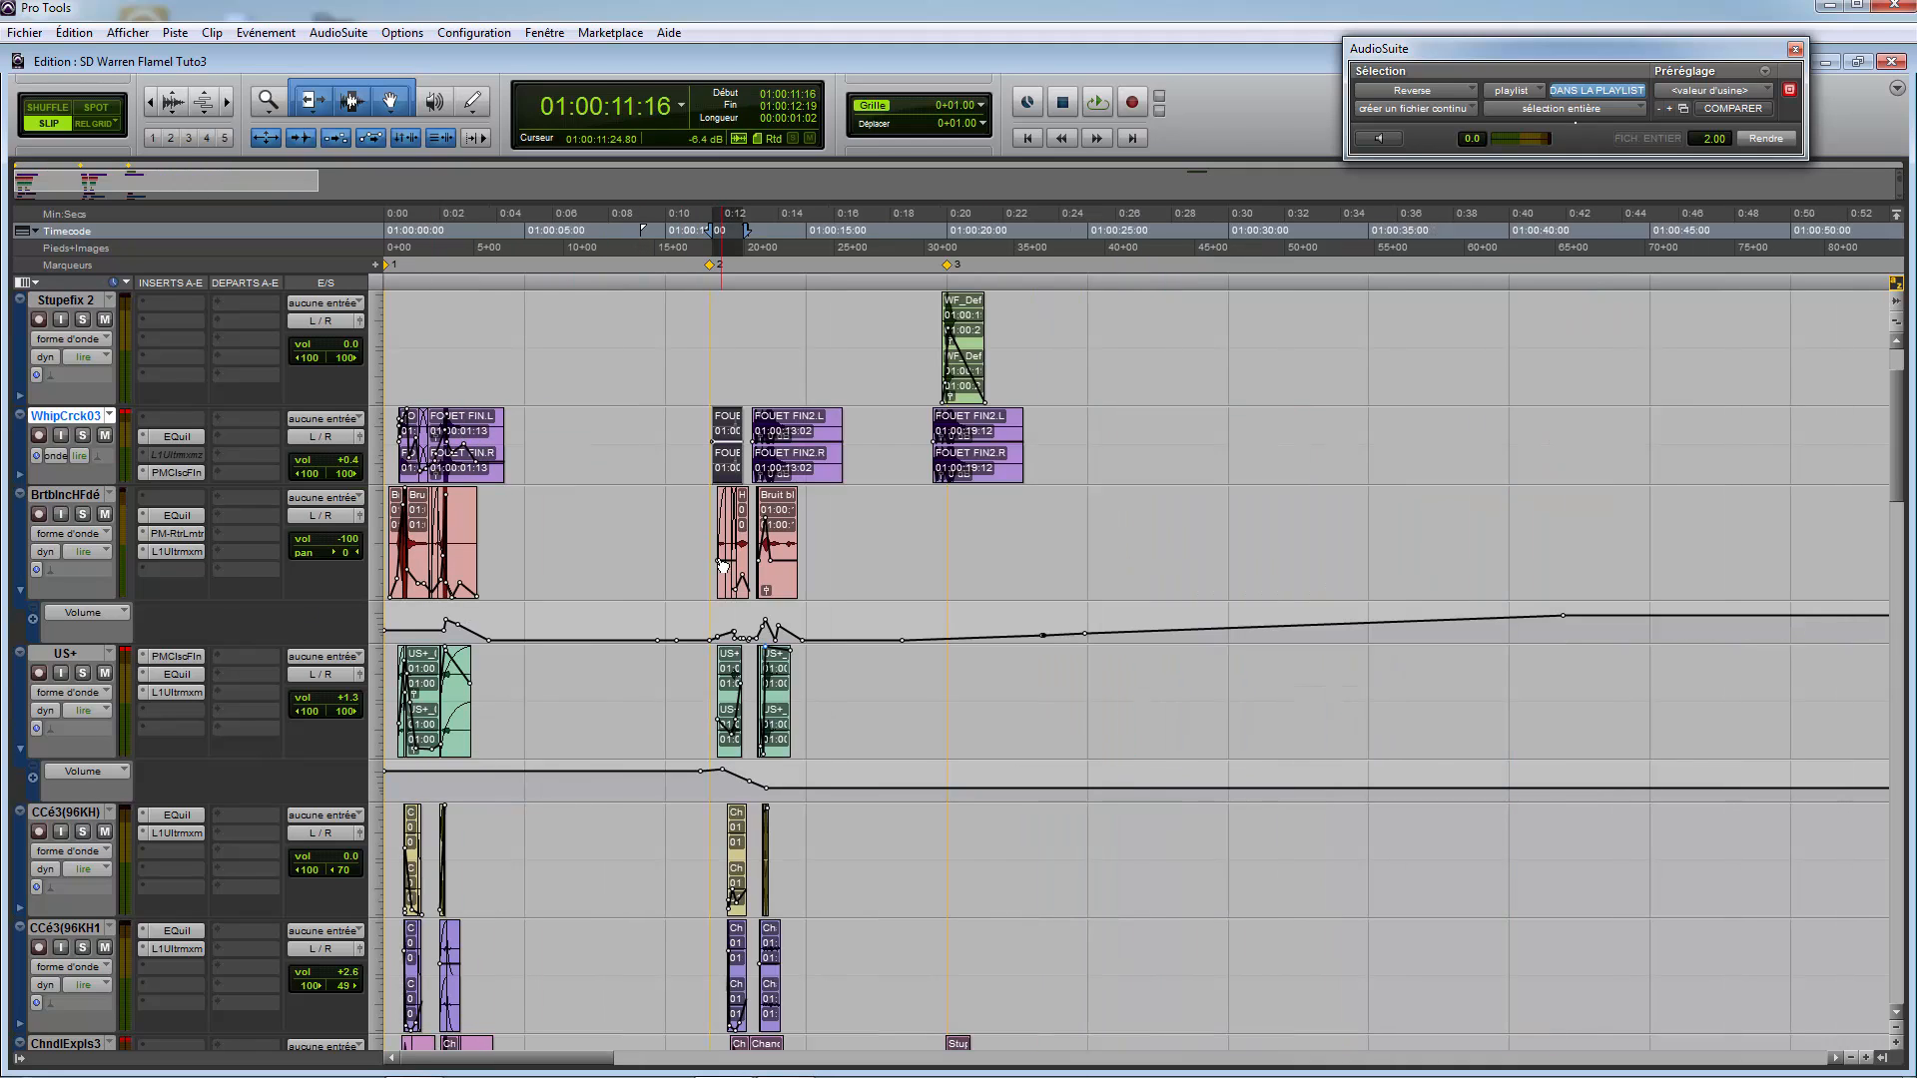
{"action": "left_click", "coordinate": [556, 413]}
{"action": "left_click_drag", "start_coordinate": [554, 234], "coordinate": [384, 235]}
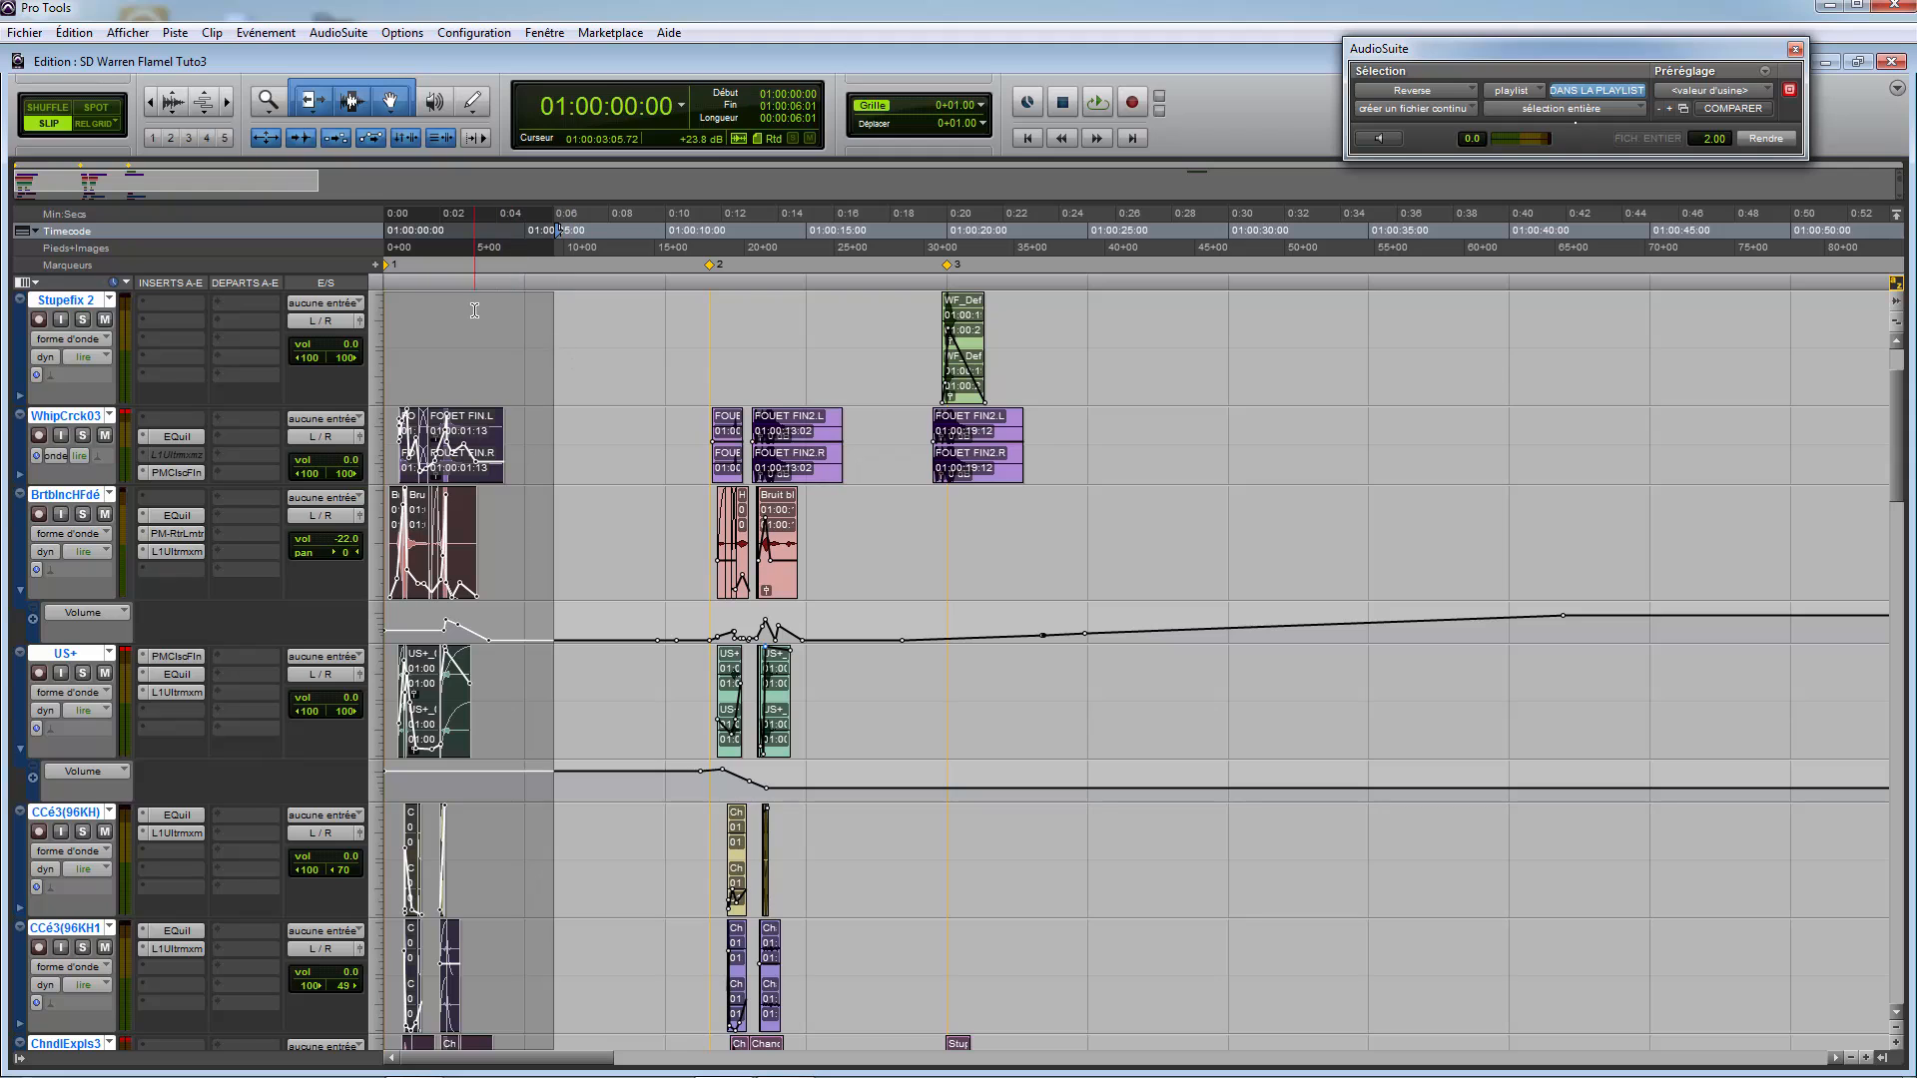
{"action": "left_click", "coordinate": [726, 514]}
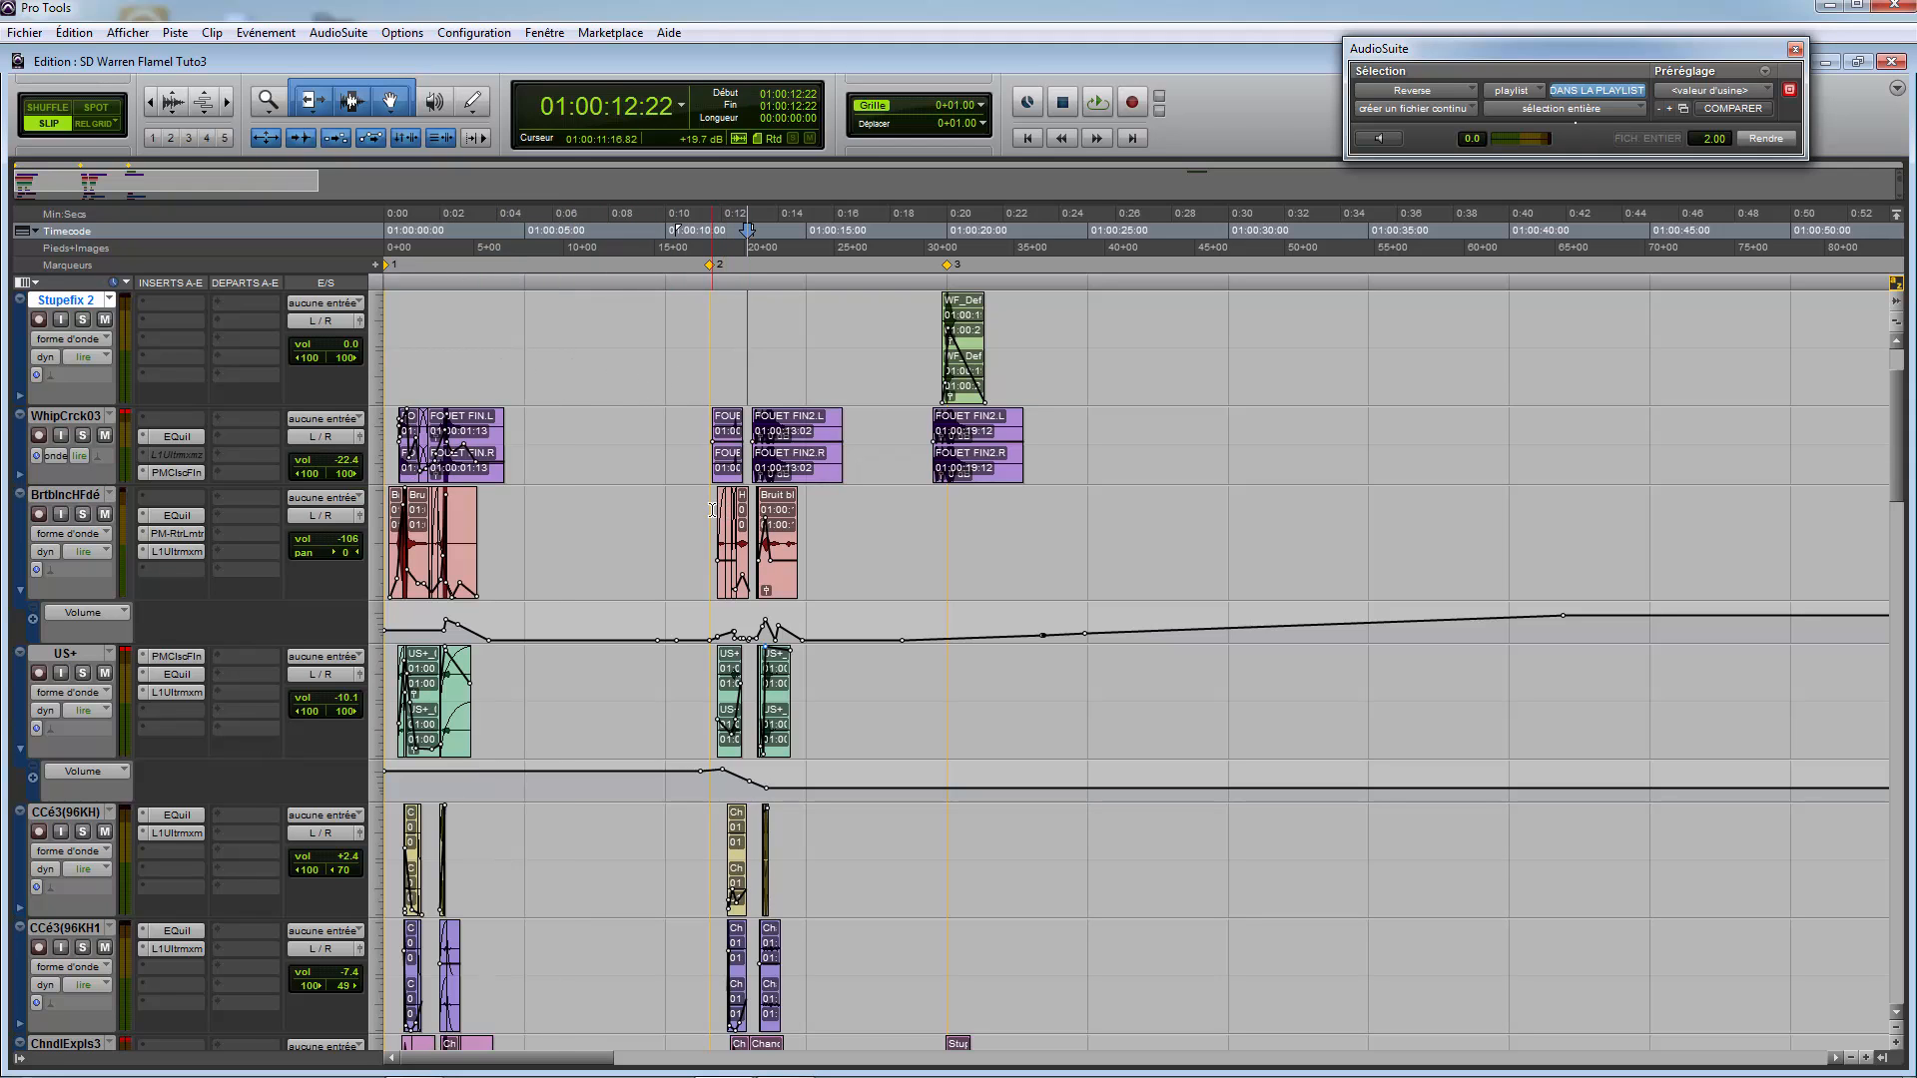
Step: Delete the range from 01:00:12:13 to 01:00:12:22 across all tracks in Shuffle mode so the following clips close the gap
{"action": "left_click", "coordinate": [713, 510]}
{"action": "key", "text": "t"}
{"action": "key", "text": "t"}
{"action": "scroll", "coordinate": [1250, 671], "scroll_direction": "down", "scroll_amount": 5}
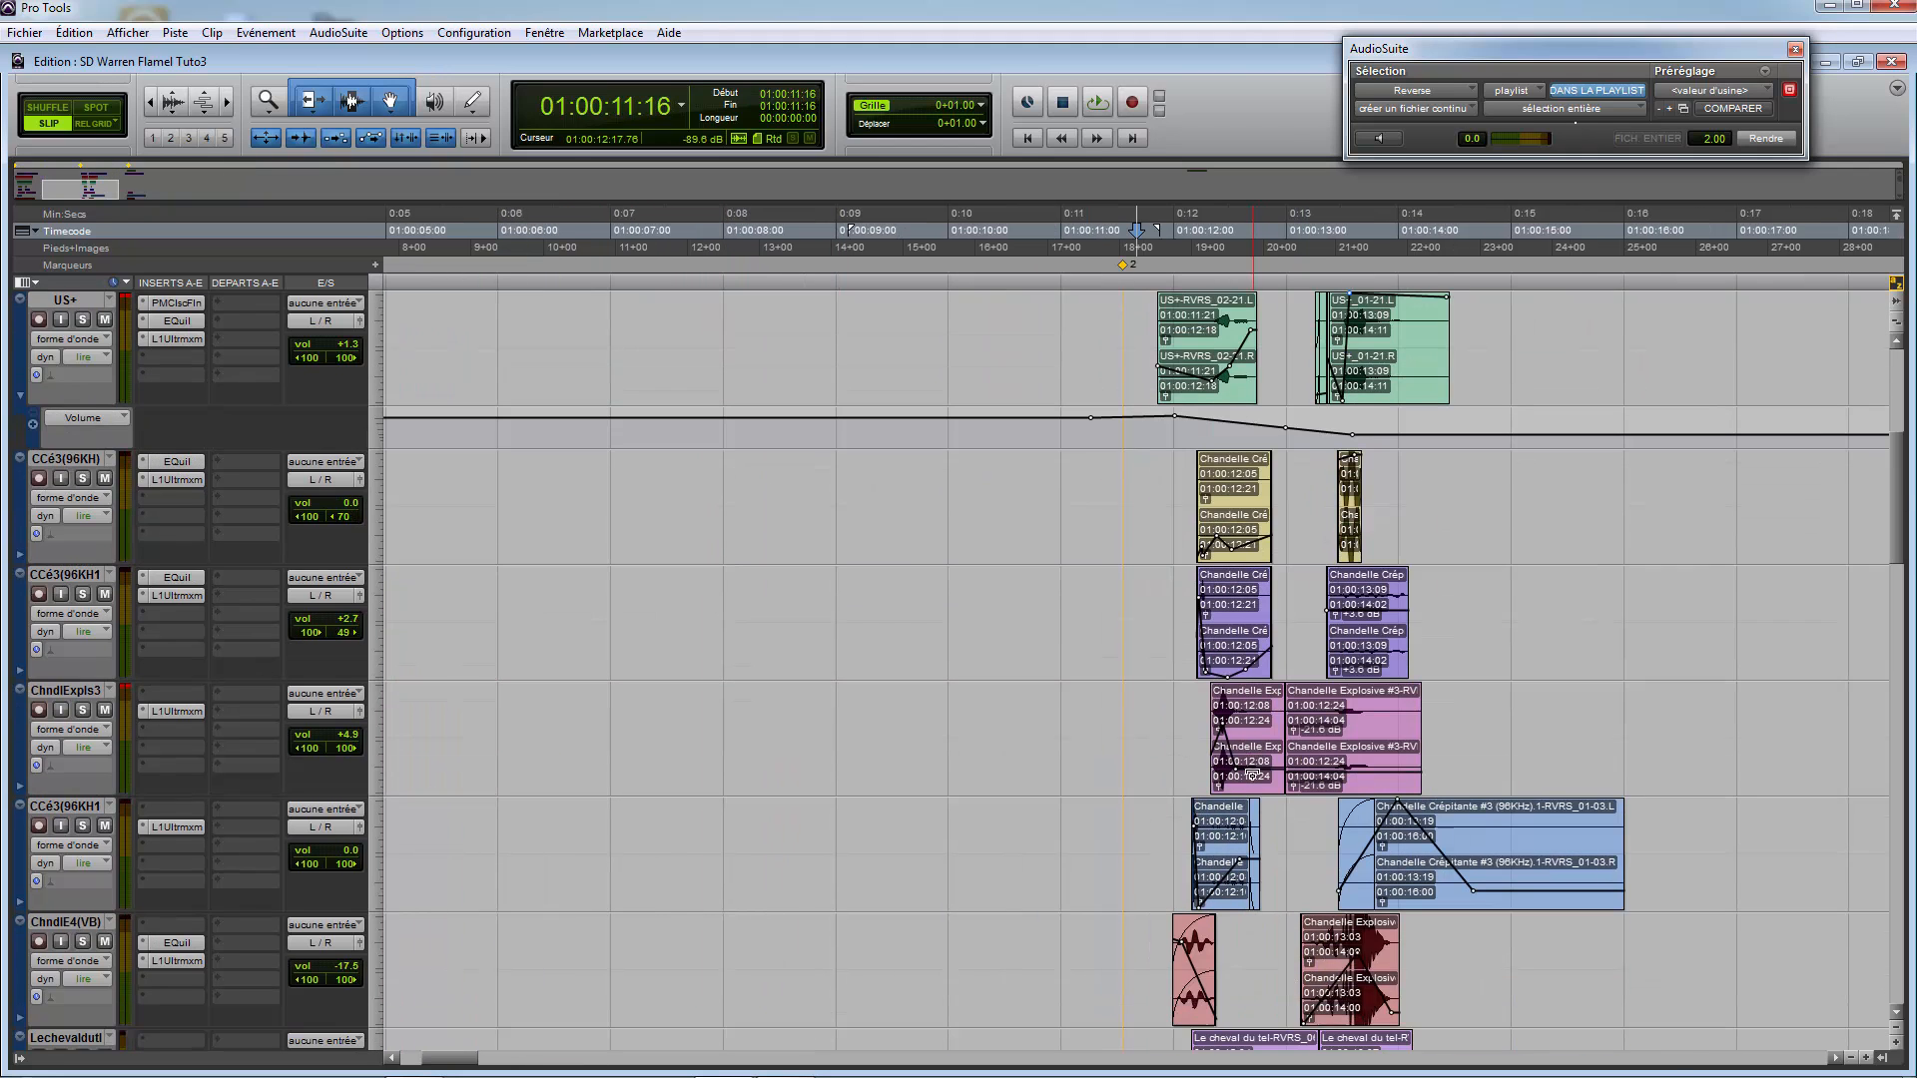
{"action": "left_click", "coordinate": [1200, 725]}
{"action": "key", "text": "t"}
{"action": "key", "text": "t"}
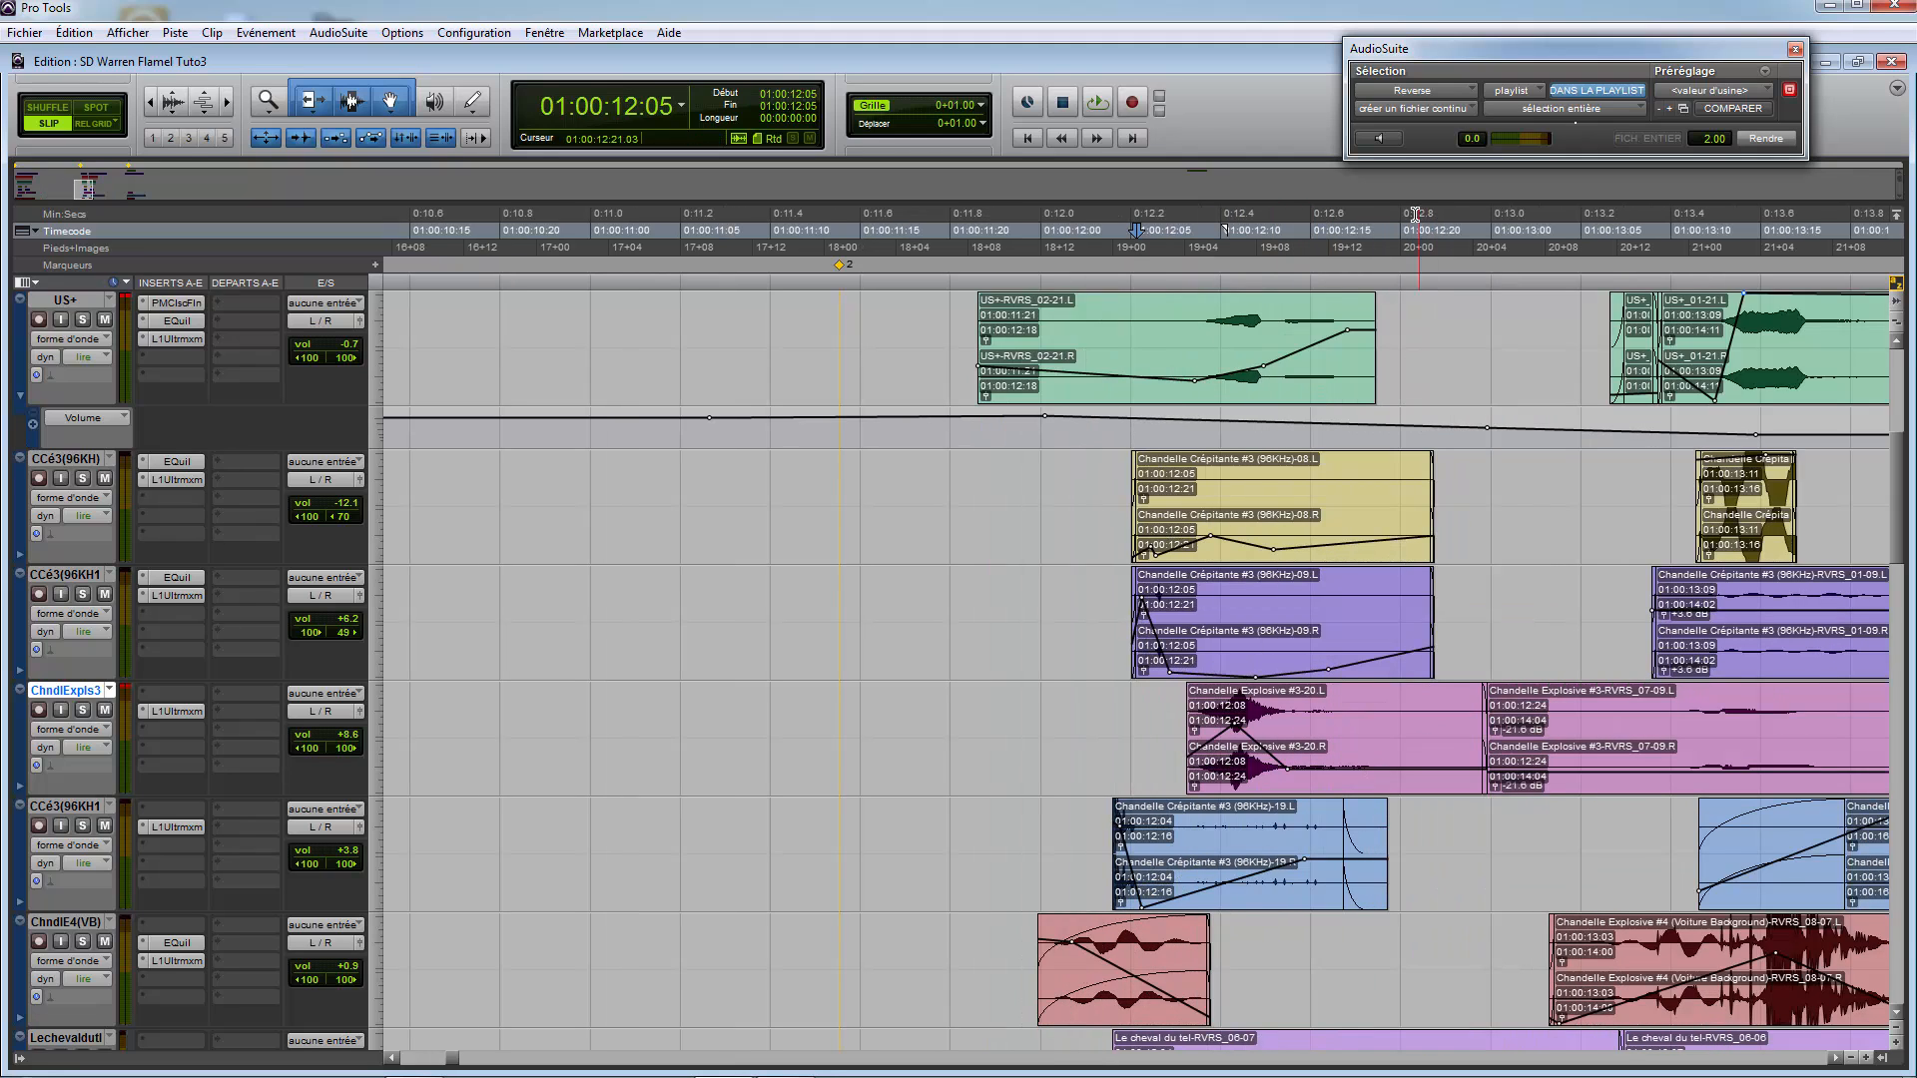
{"action": "left_click_drag", "start_coordinate": [1277, 237], "coordinate": [1453, 230]}
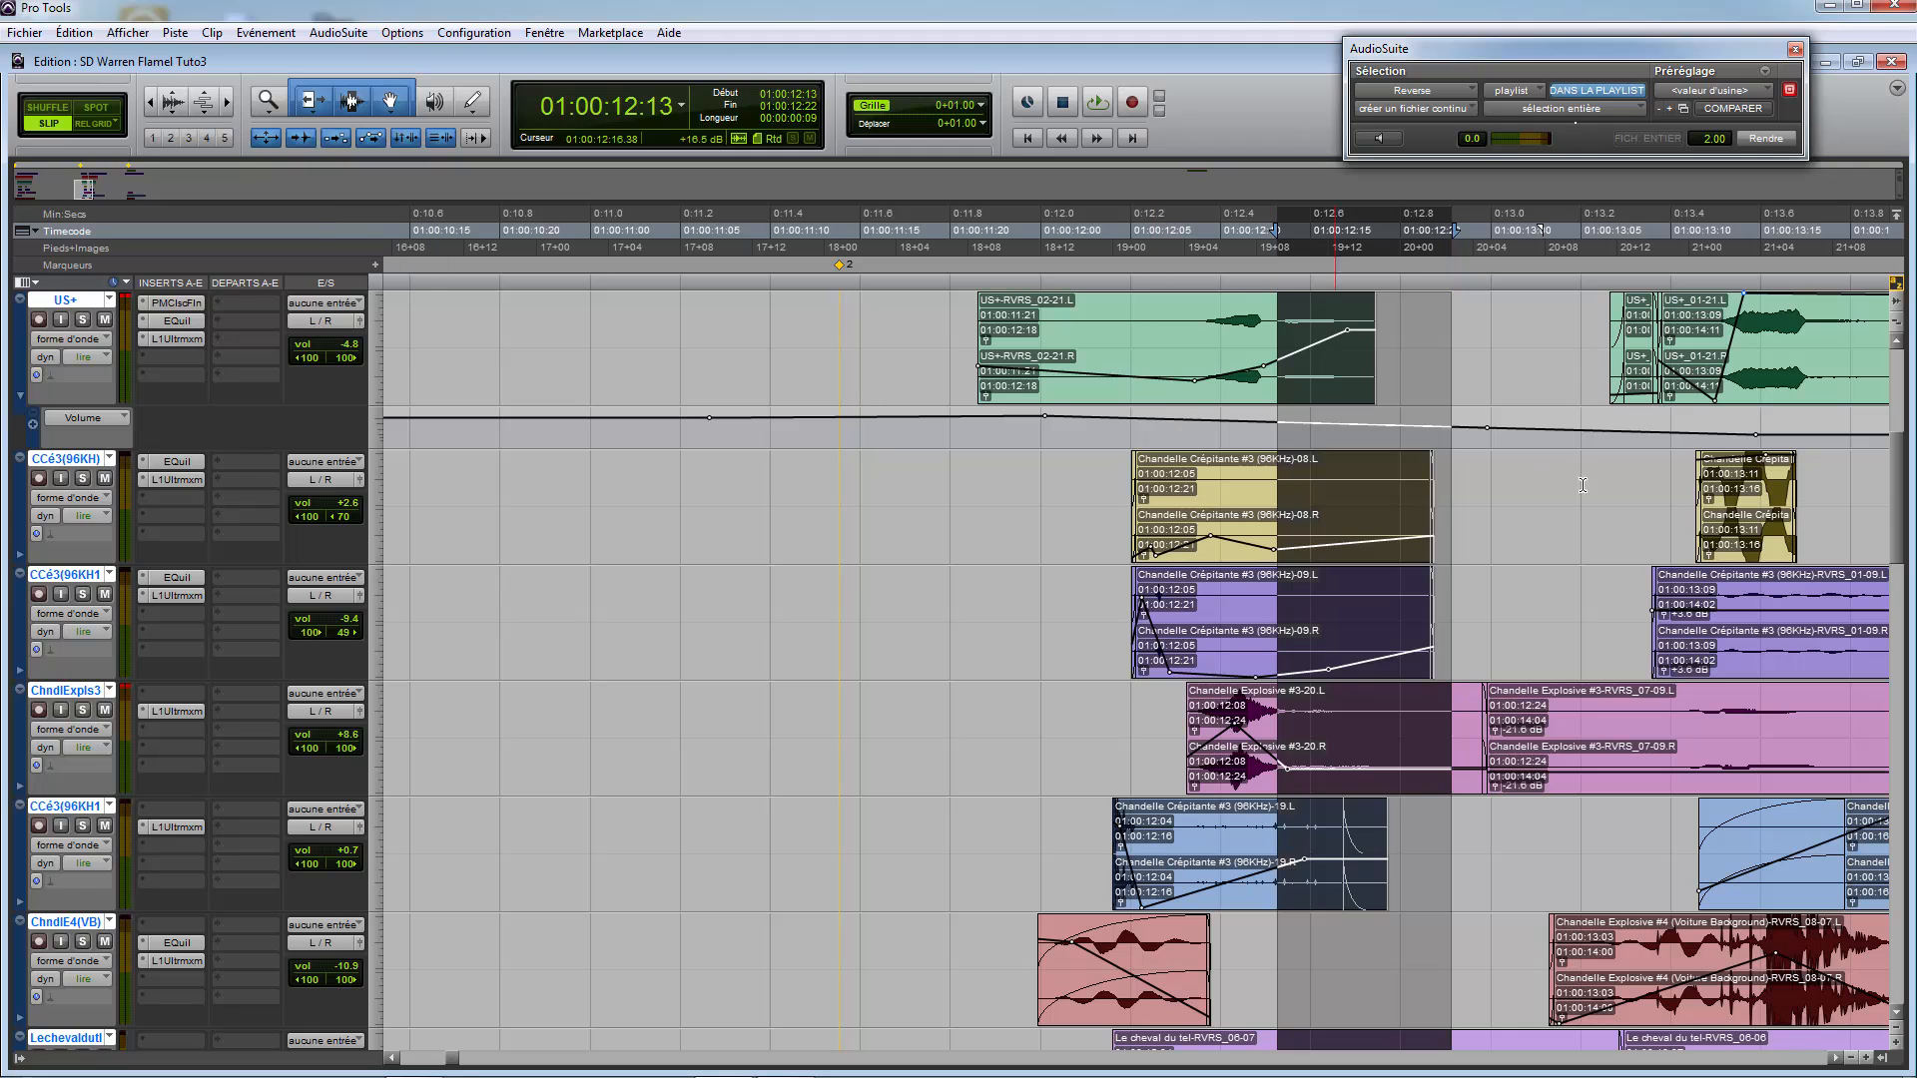
{"action": "left_click", "coordinate": [45, 108]}
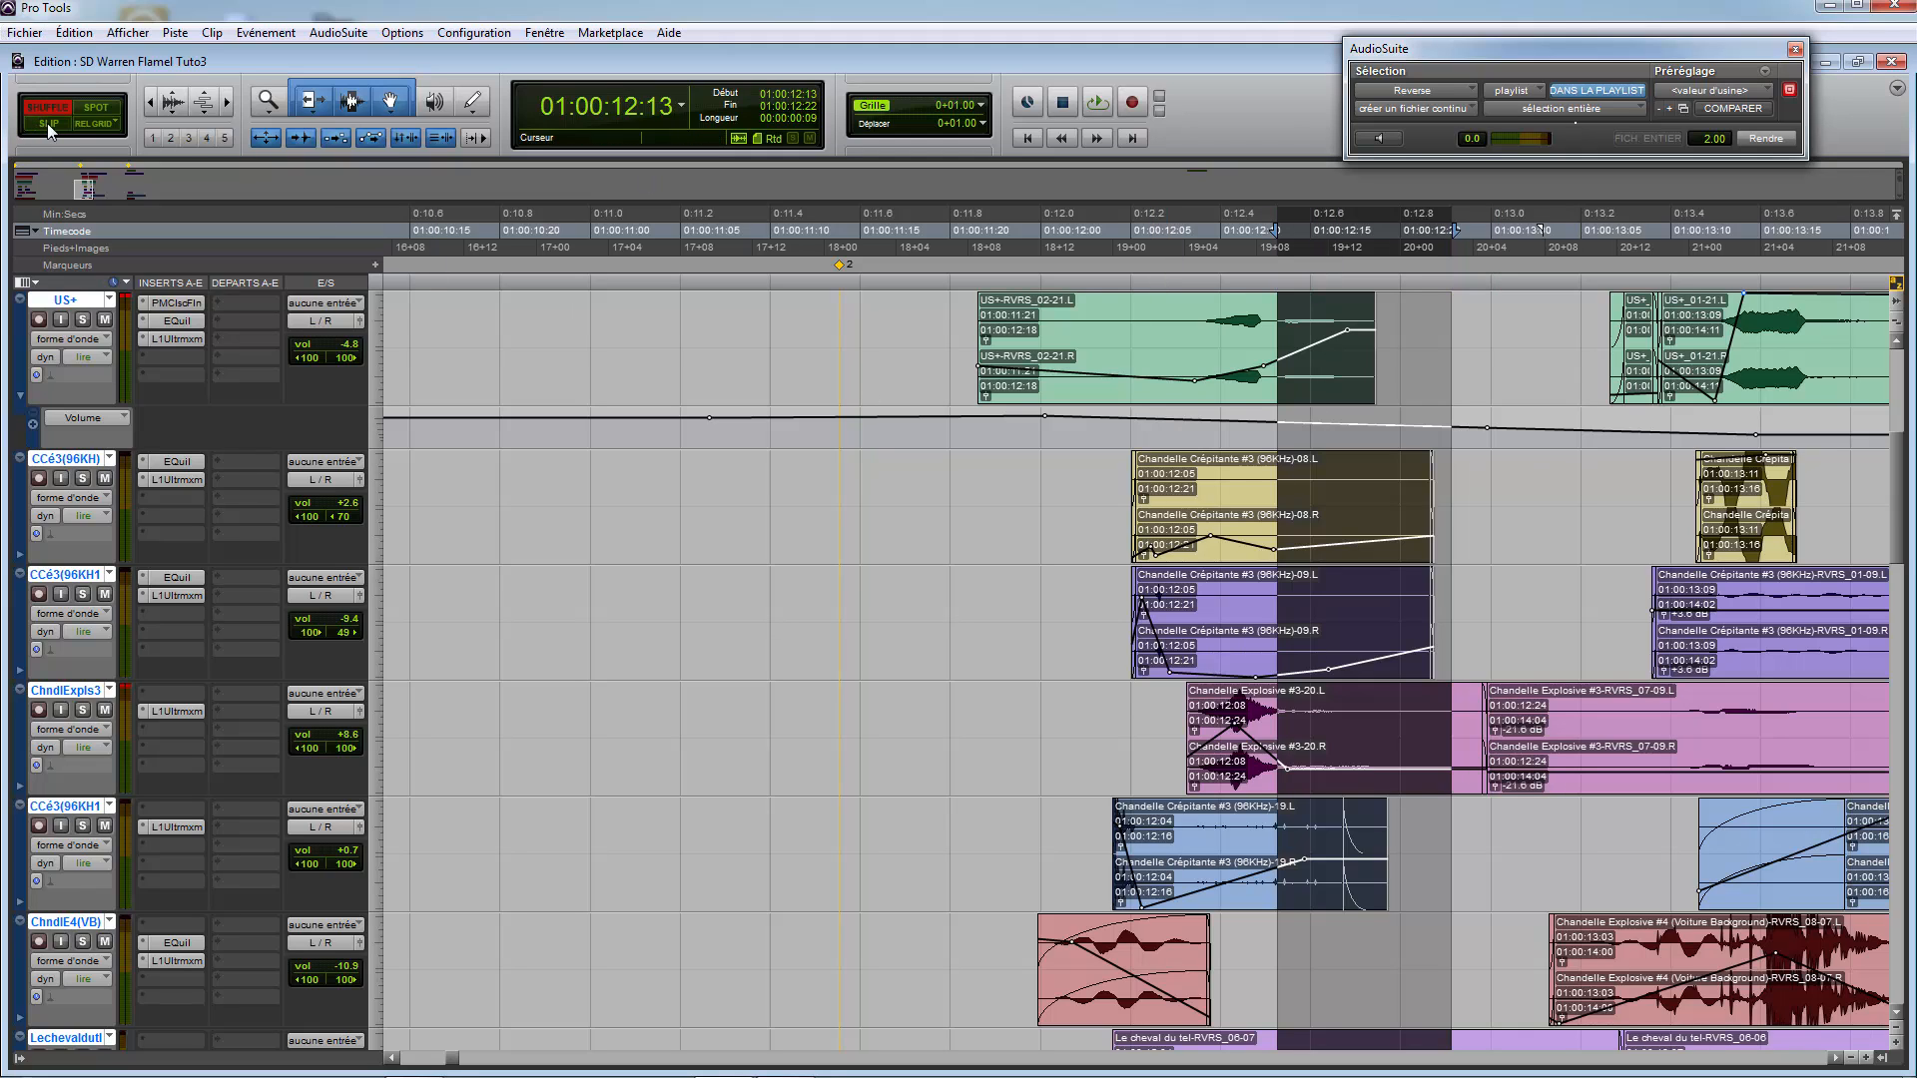
{"action": "key", "text": "Delete"}
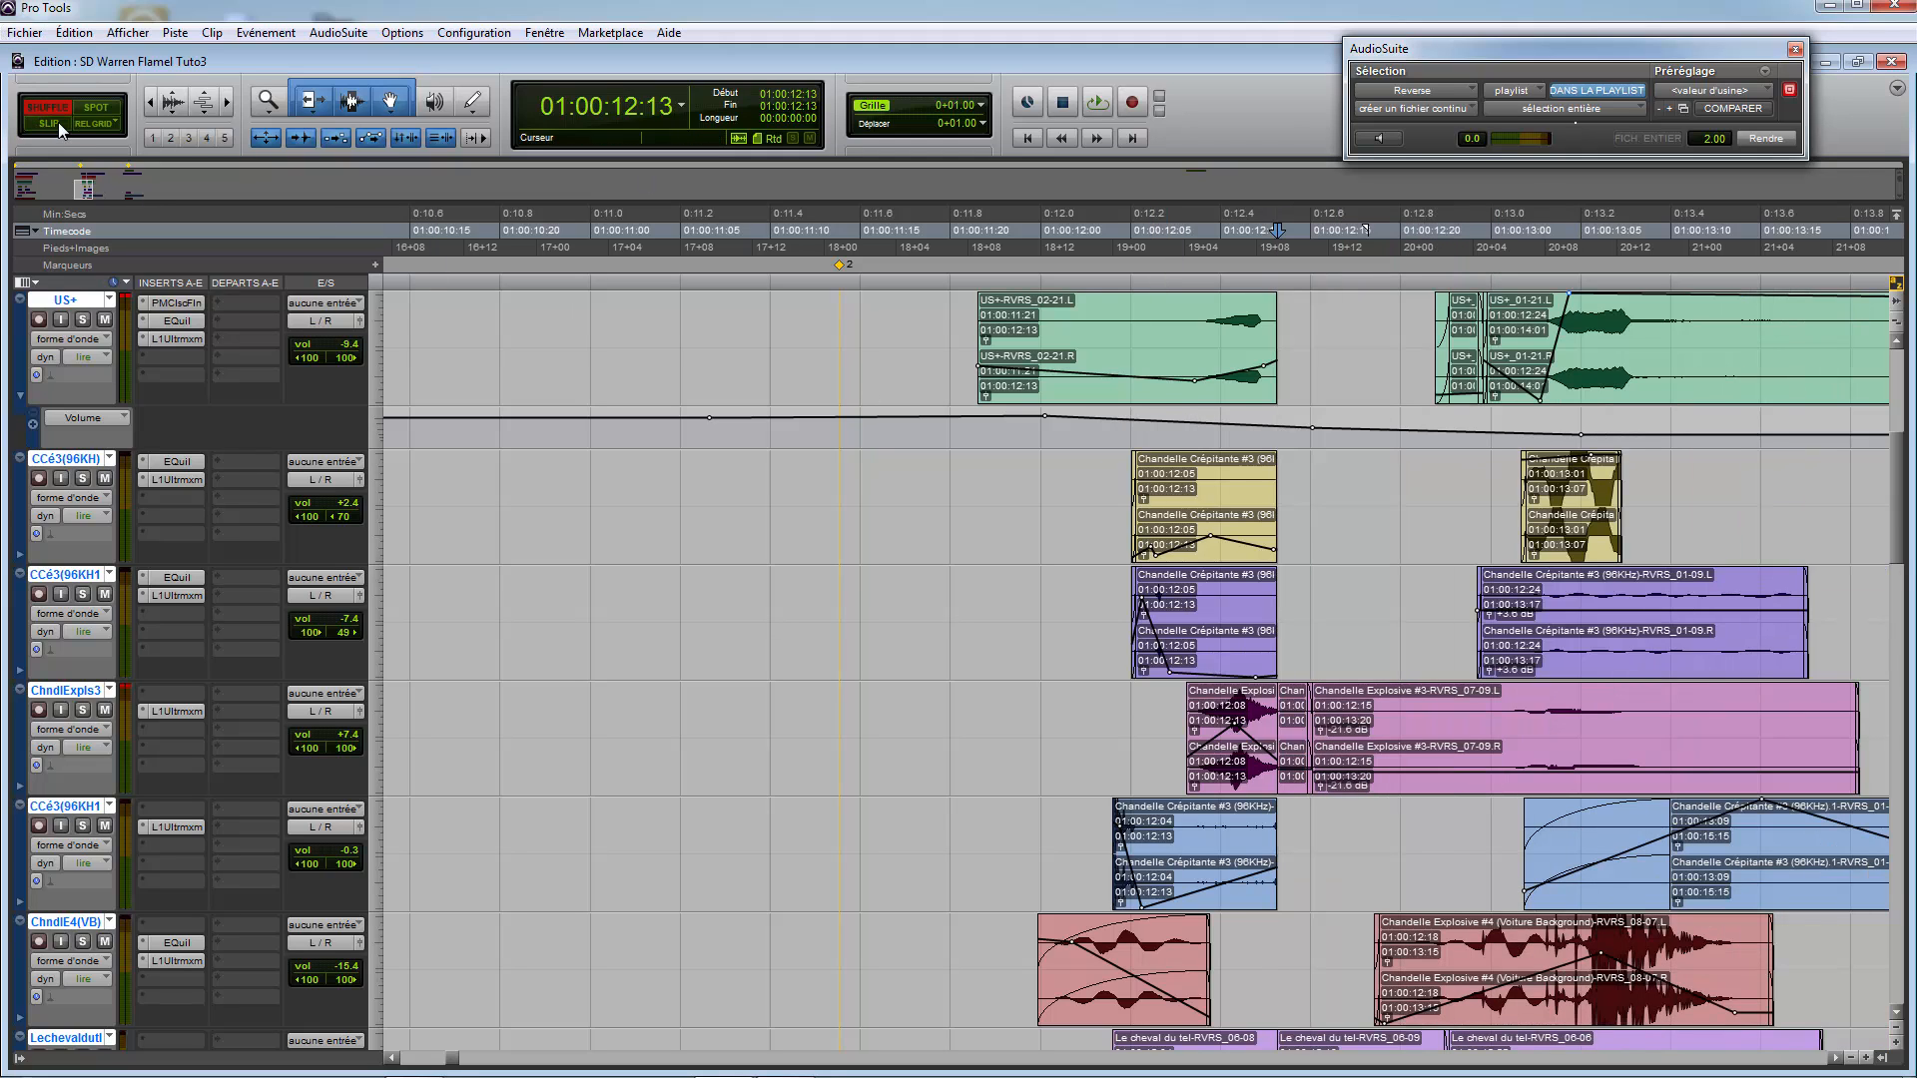
Step: Restore the deleted range across all tracks and return to Slip edit mode
{"action": "scroll", "coordinate": [1268, 511], "scroll_direction": "up", "scroll_amount": 3}
{"action": "scroll", "coordinate": [1268, 511], "scroll_direction": "up", "scroll_amount": 3}
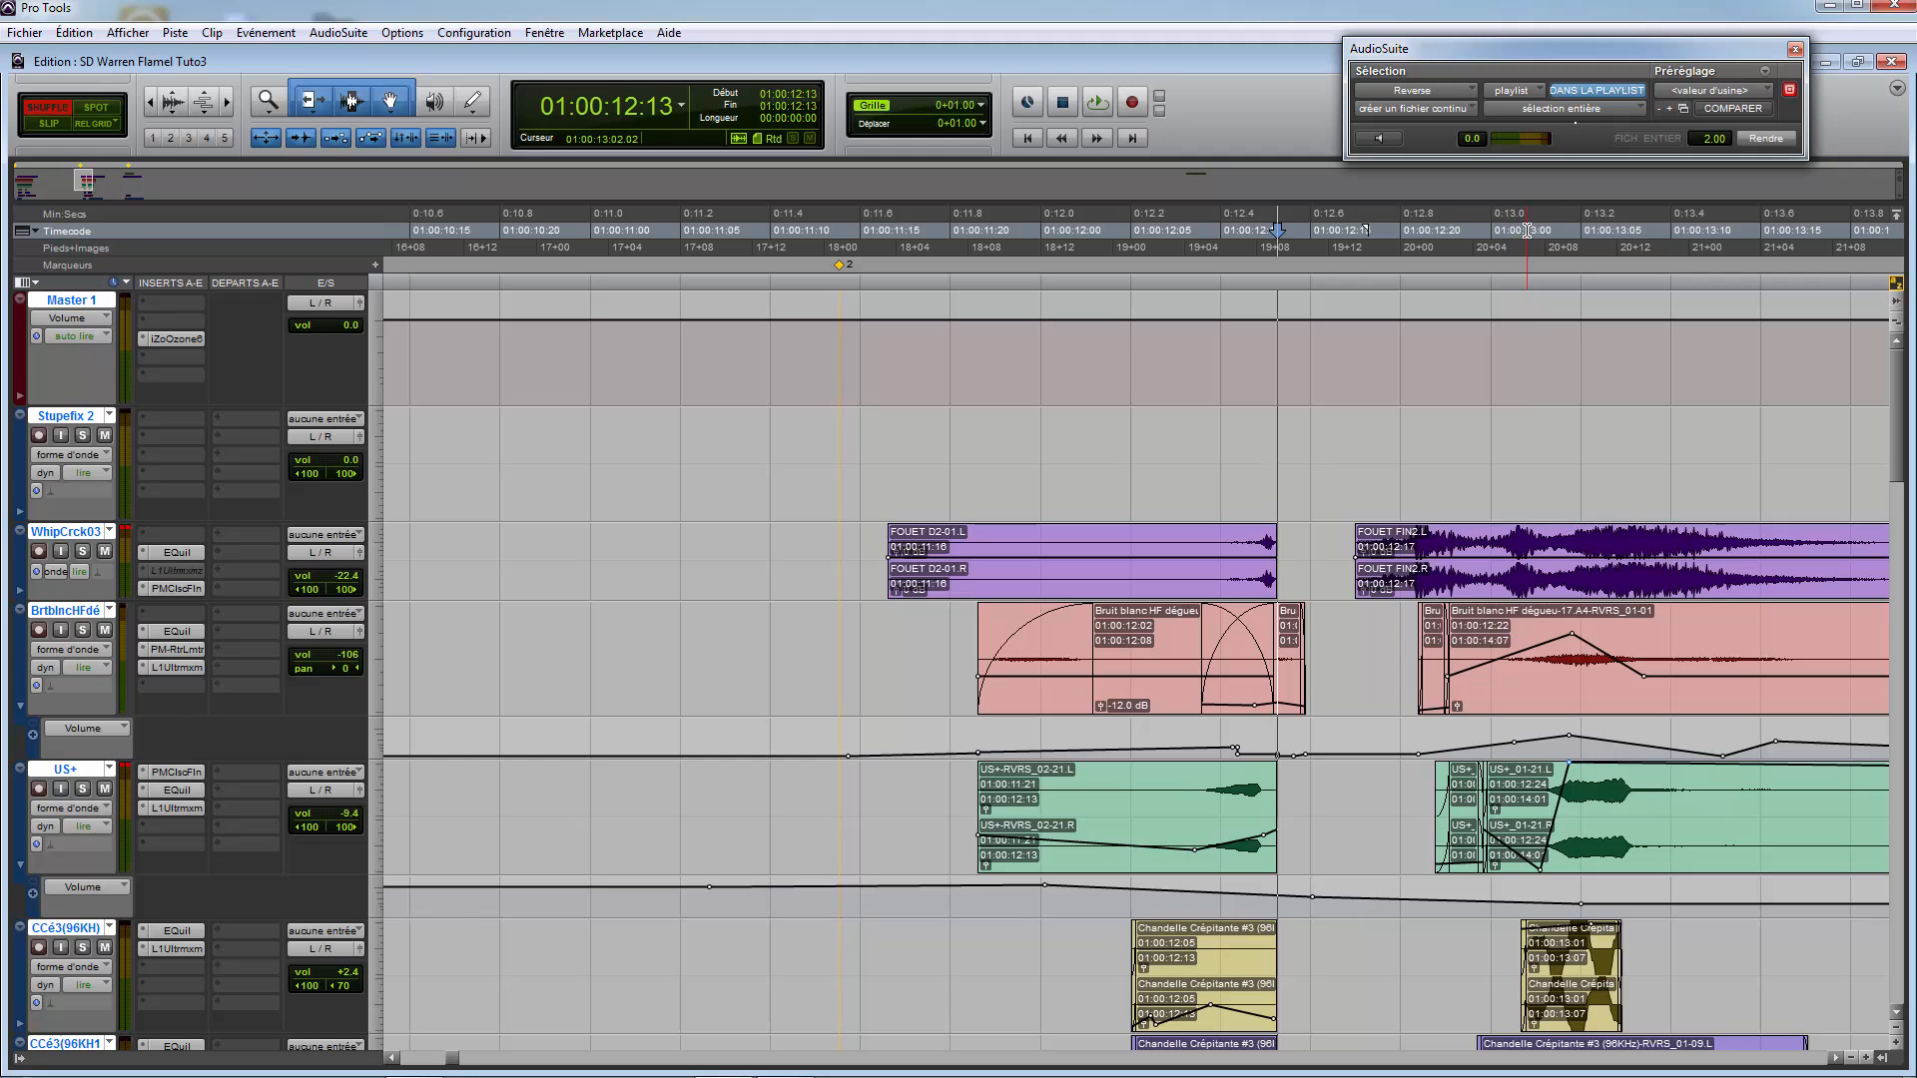
{"action": "key", "text": "ctrl+v"}
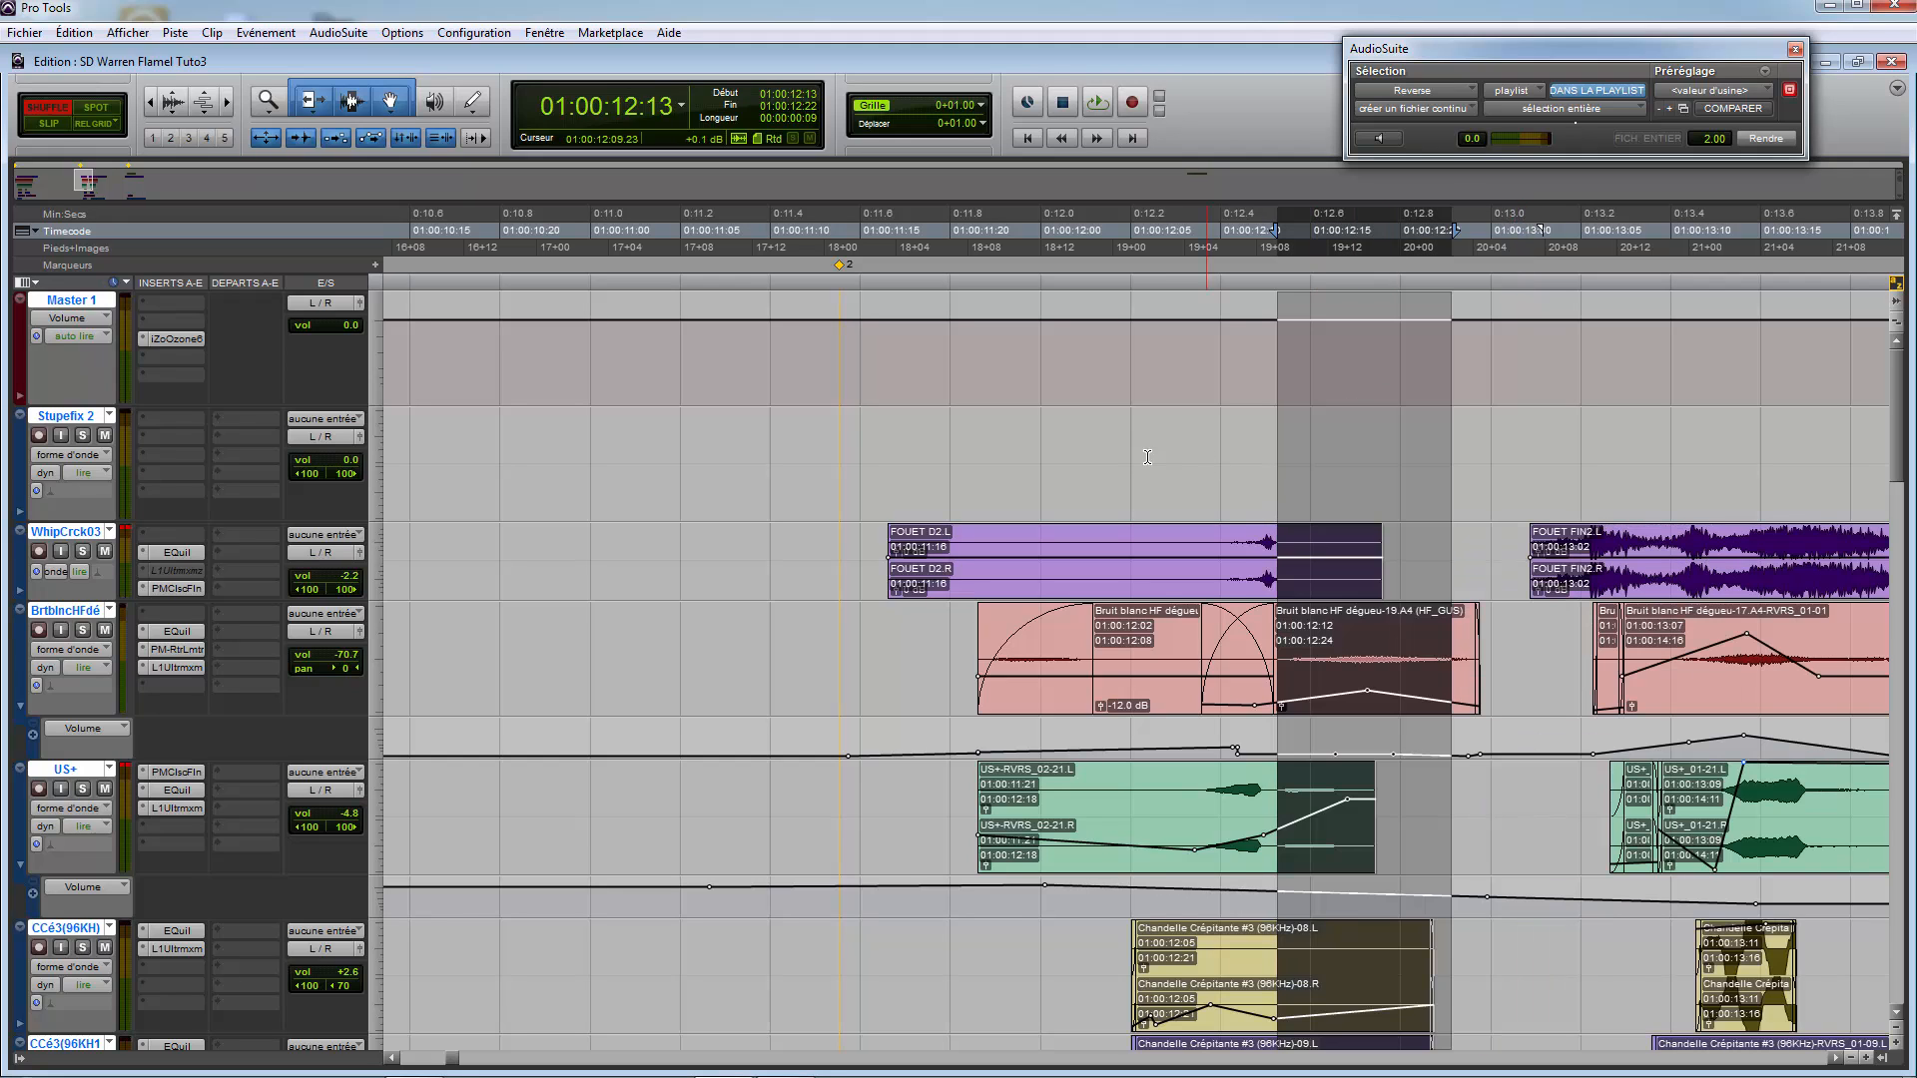
{"action": "left_click", "coordinate": [1135, 425]}
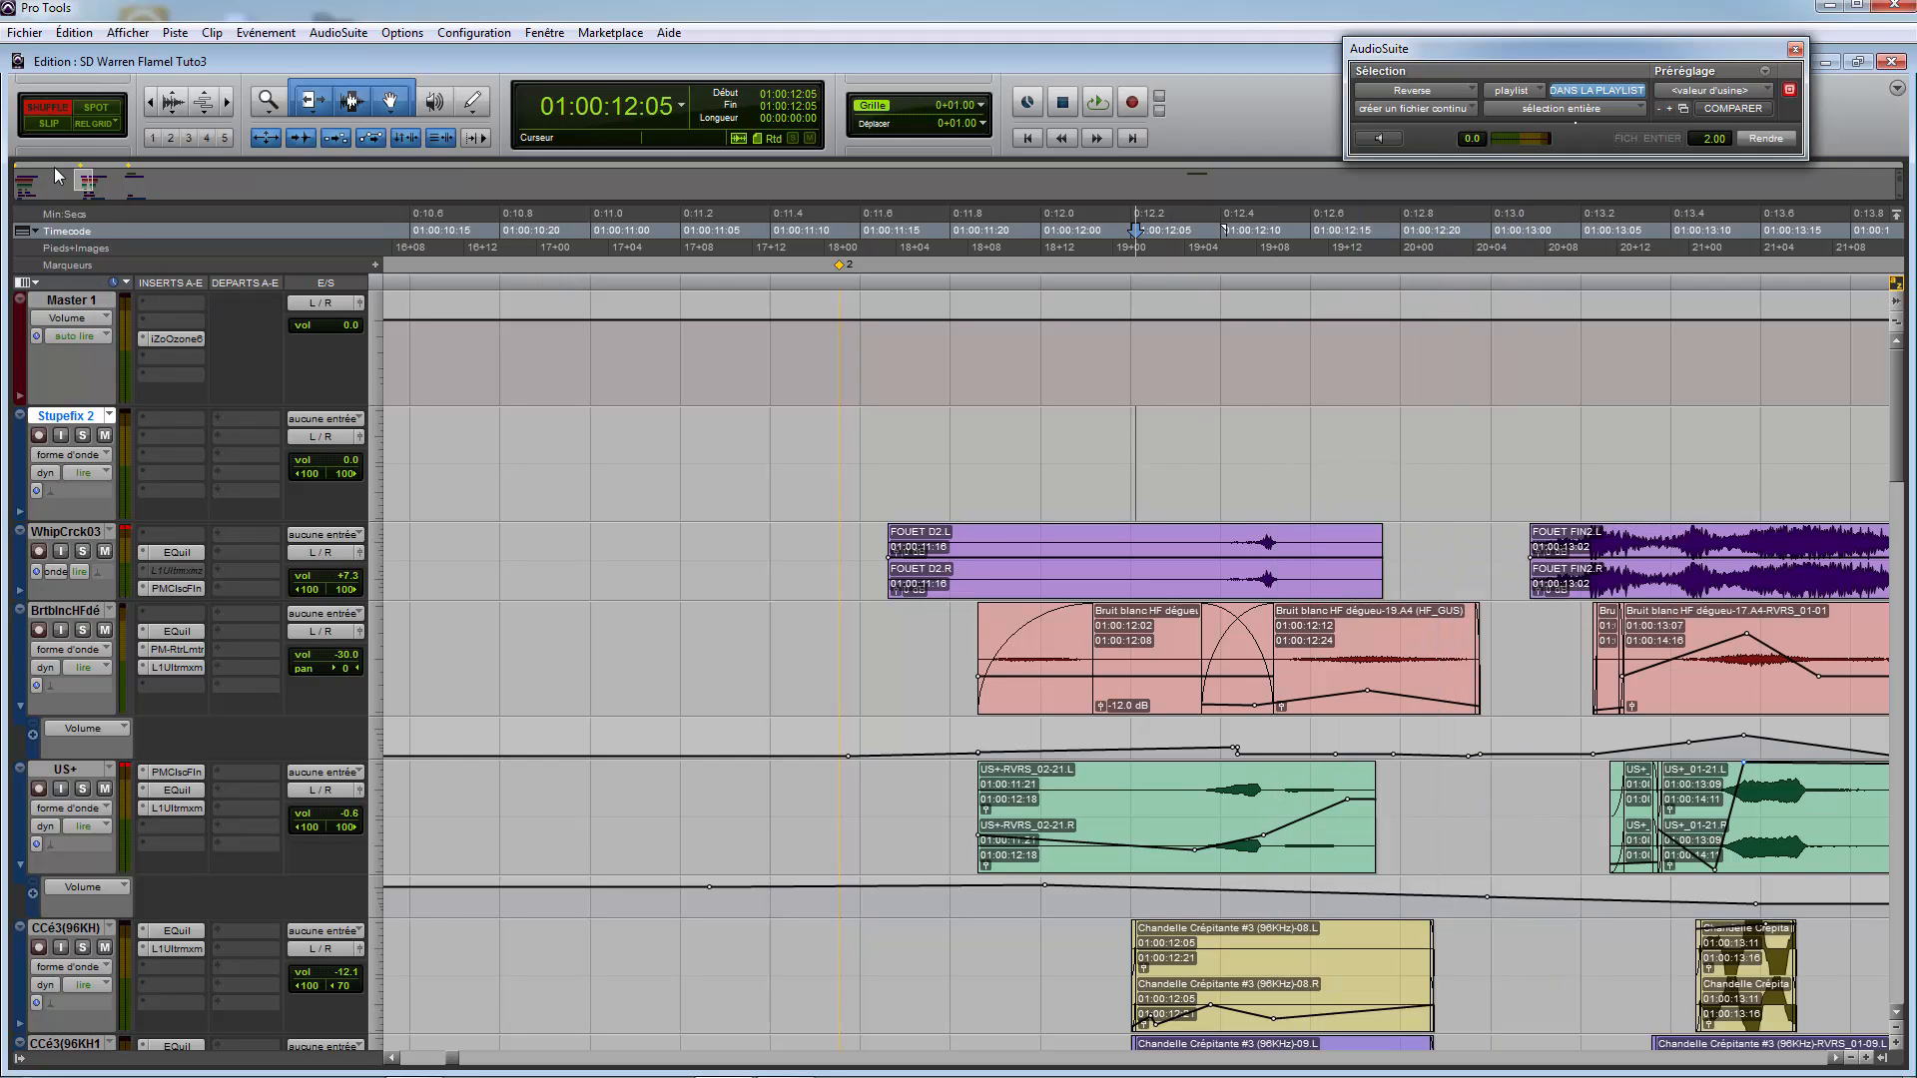
{"action": "left_click", "coordinate": [46, 123]}
Step: Examine the second sound's layers around 01:00:12:05 from the Stupefix 2 track down to BasEgots_IR, including the rec_Master clip
{"action": "scroll", "coordinate": [1488, 678], "scroll_direction": "down", "scroll_amount": 2}
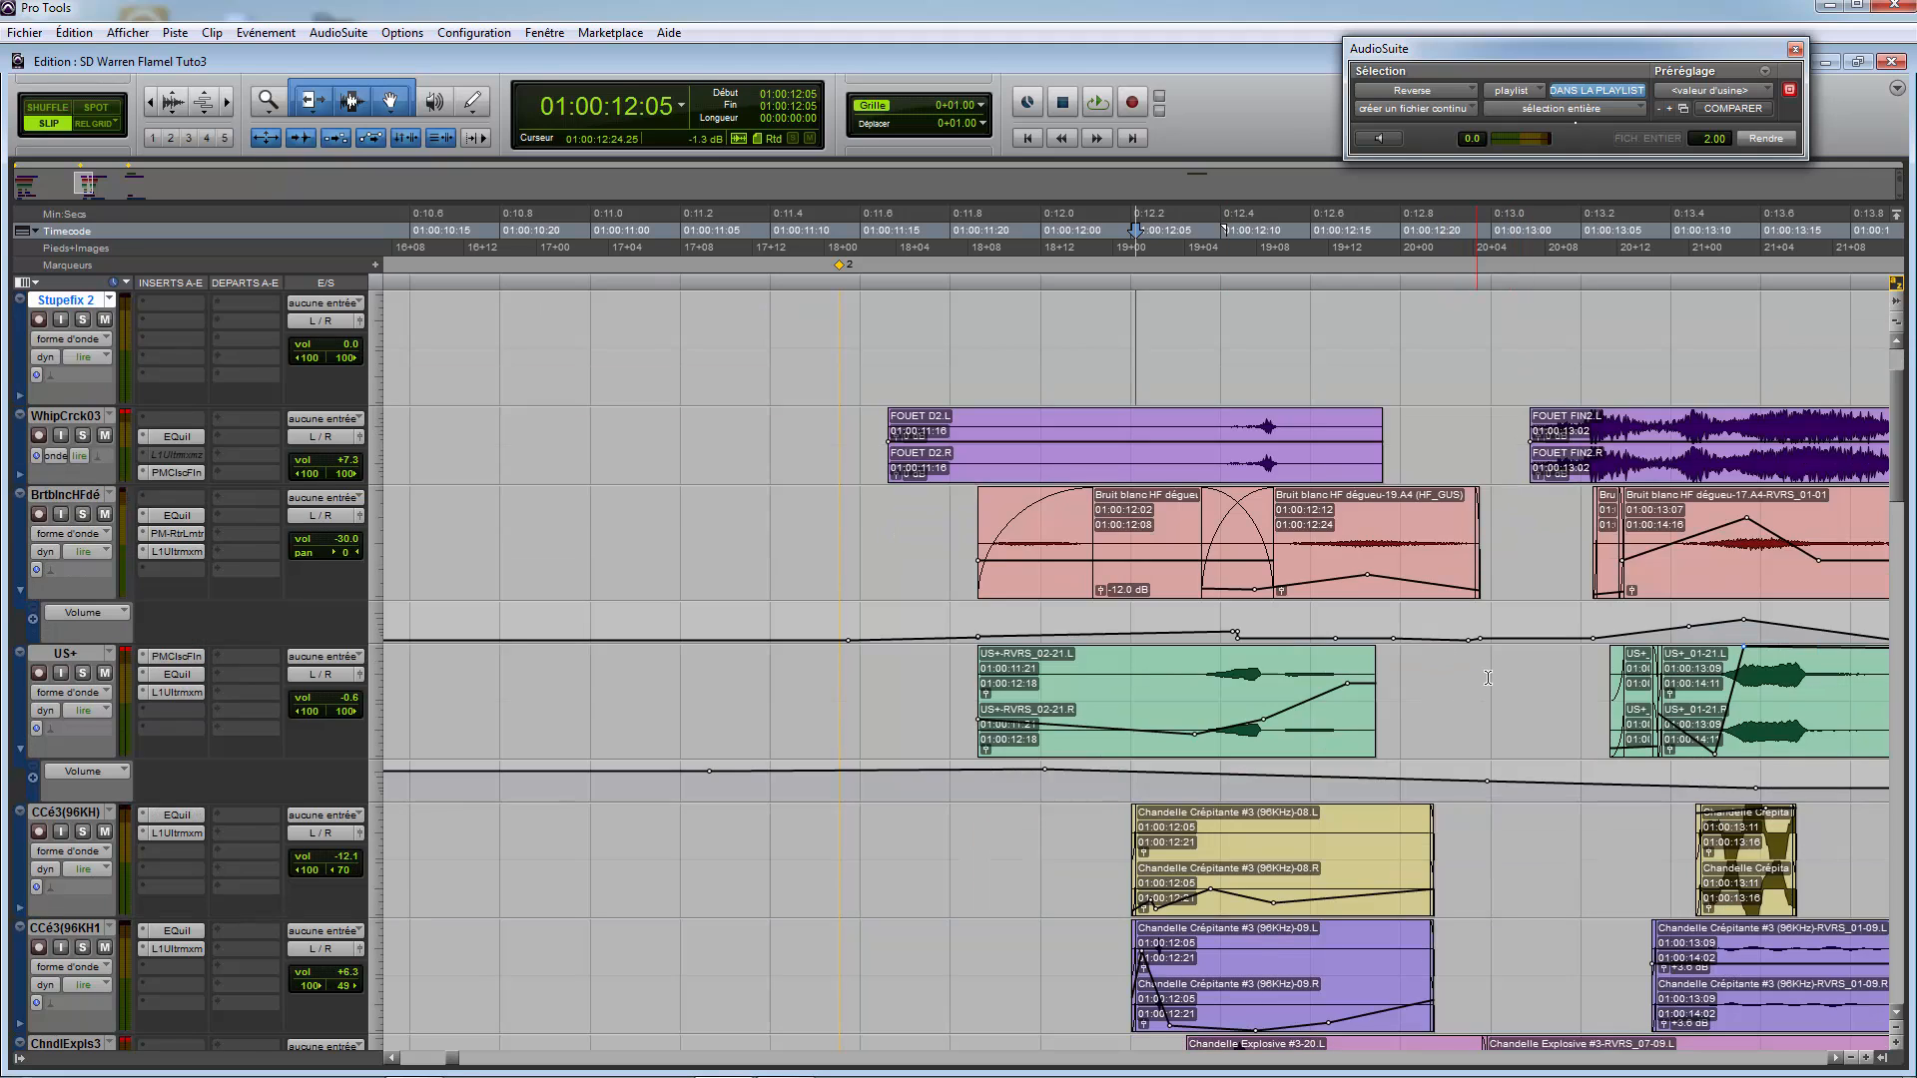
{"action": "scroll", "coordinate": [1488, 678], "scroll_direction": "down", "scroll_amount": 5}
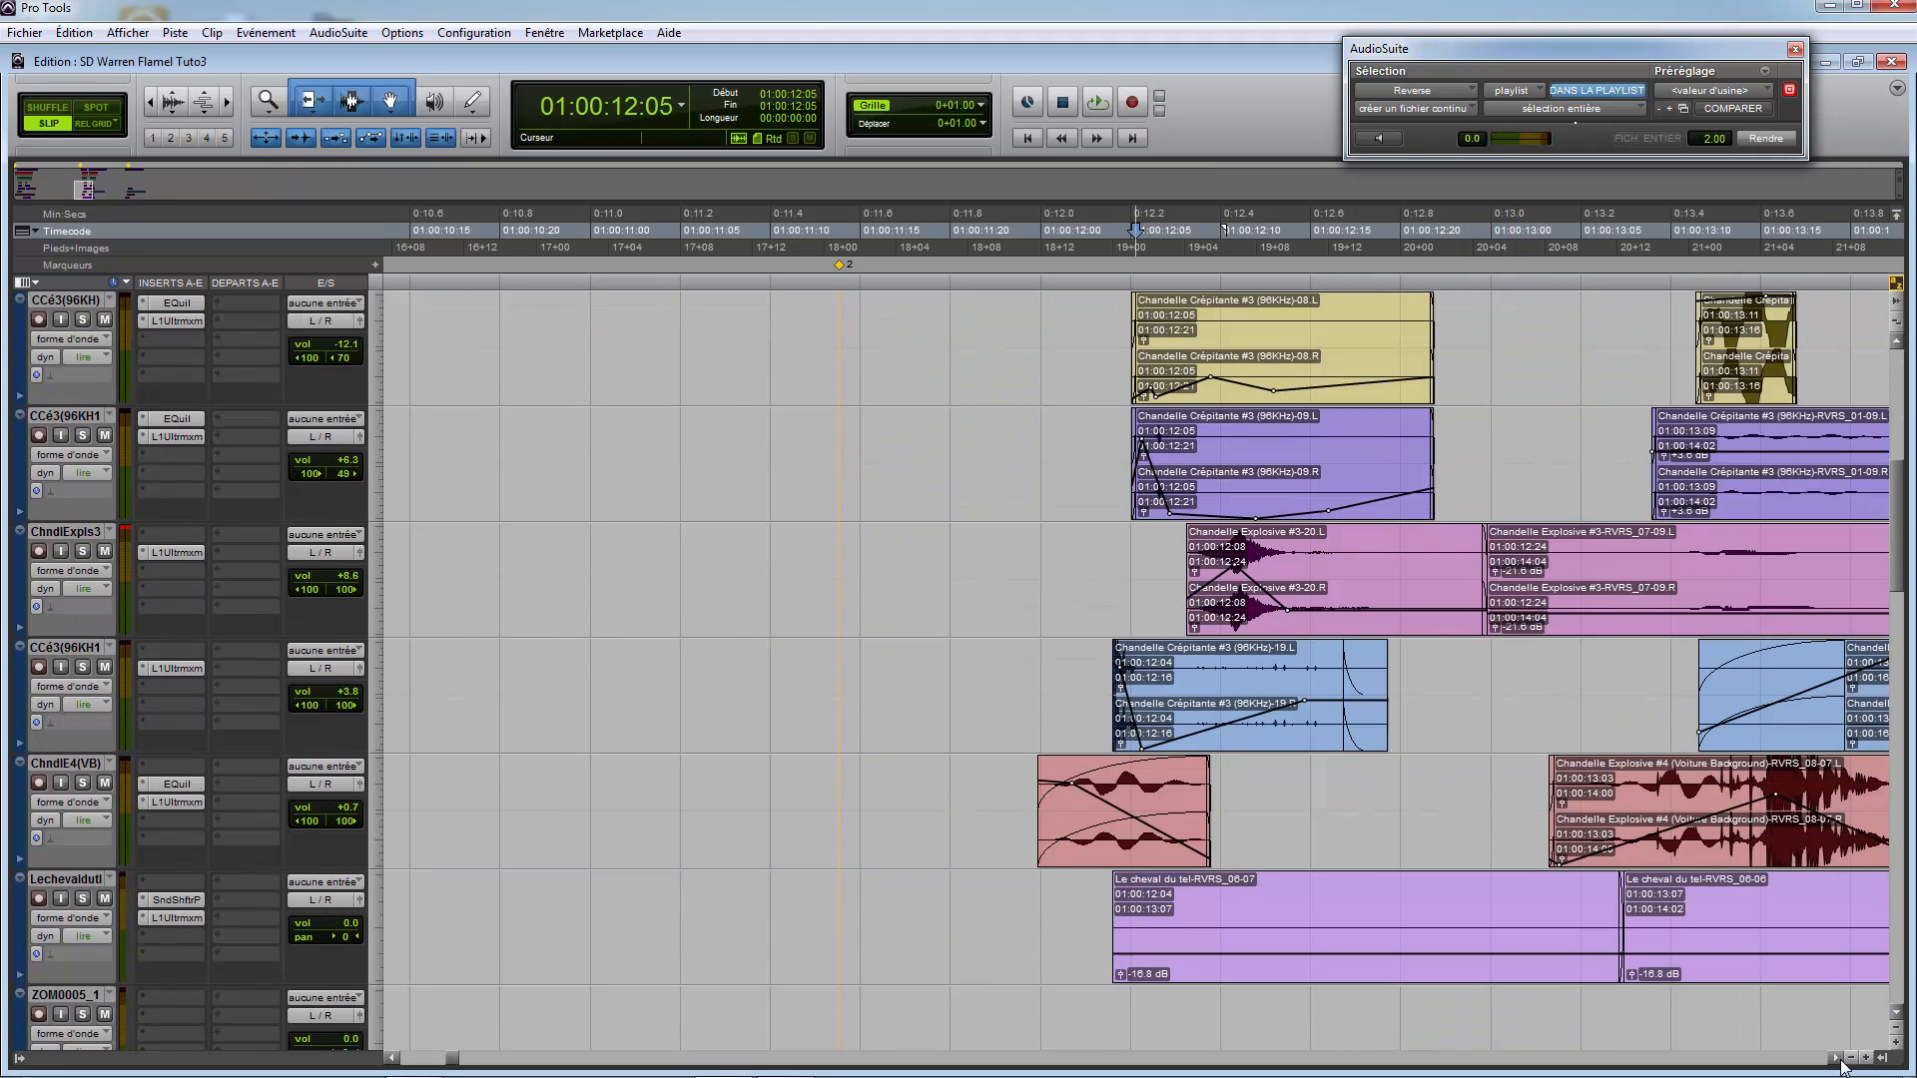
{"action": "scroll", "coordinate": [1207, 642], "scroll_direction": "down", "scroll_amount": 9}
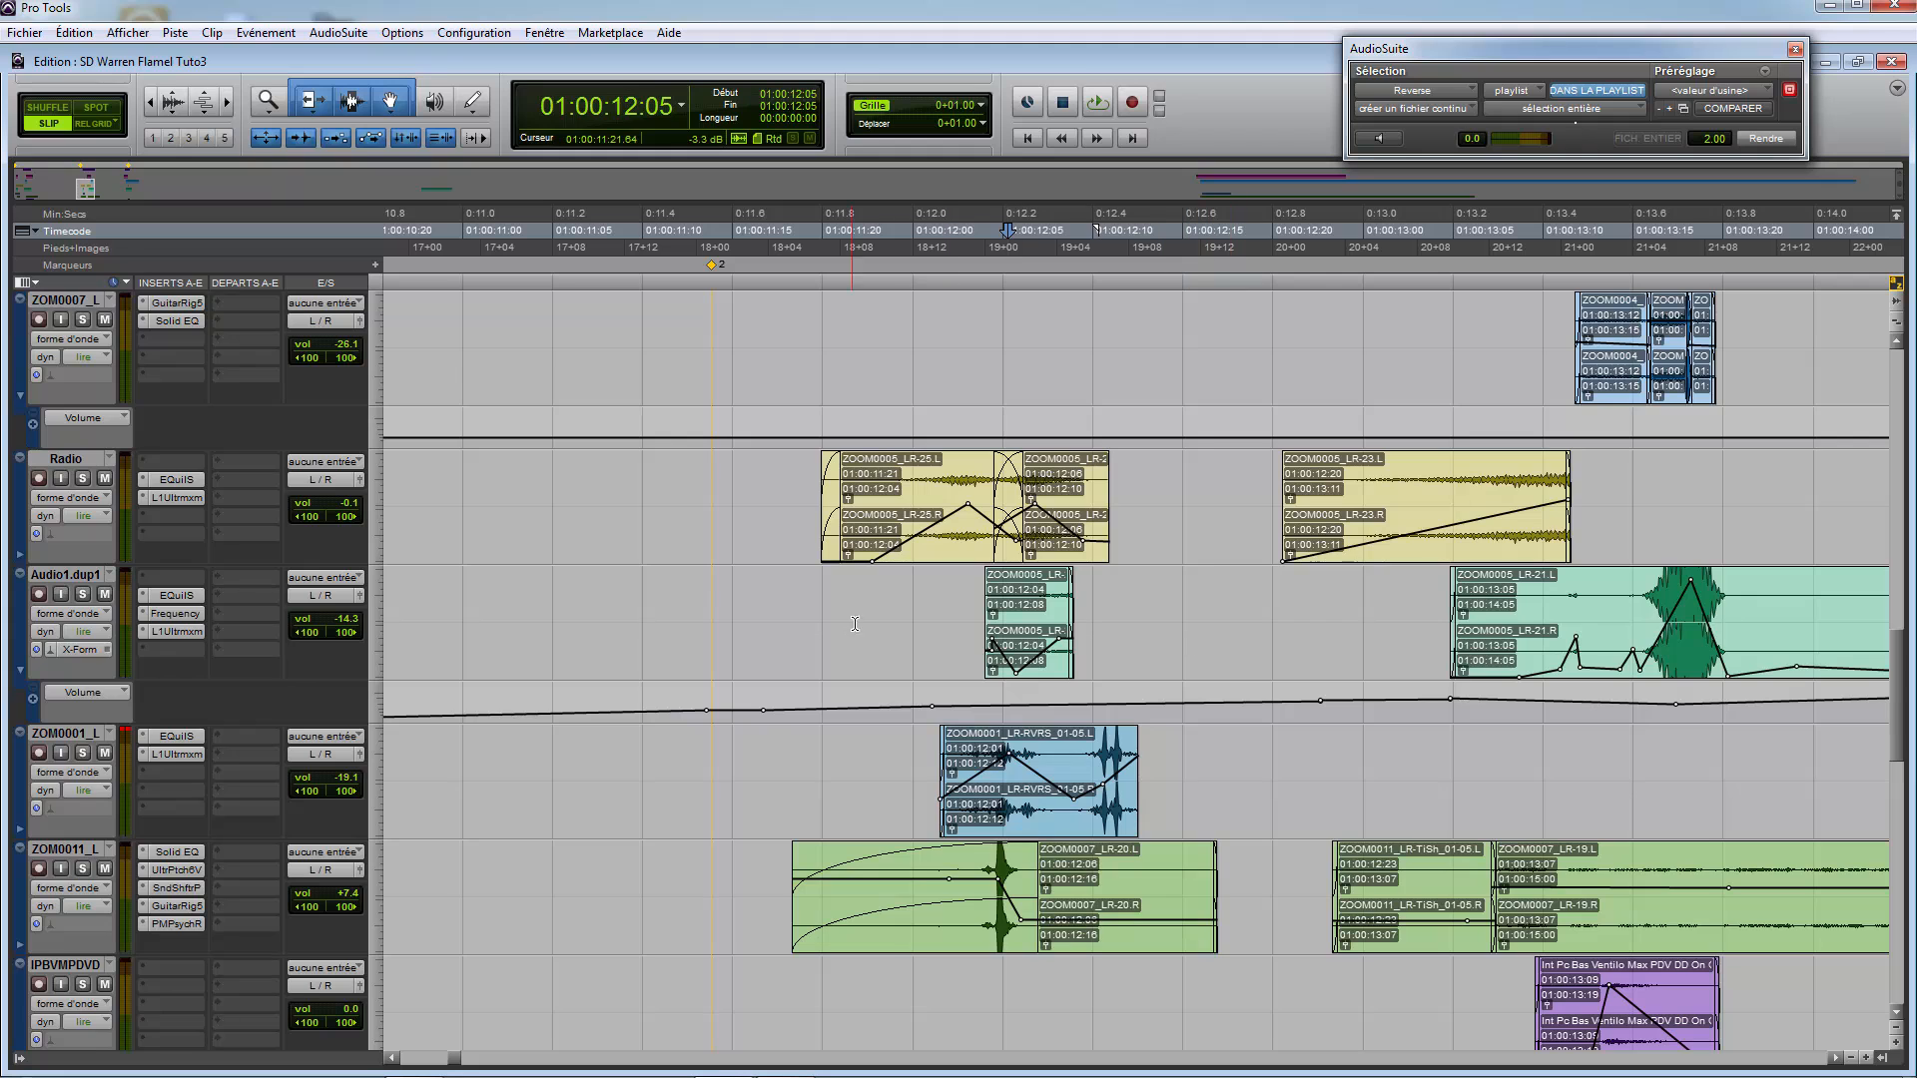
{"action": "scroll", "coordinate": [1046, 831], "scroll_direction": "down", "scroll_amount": 5}
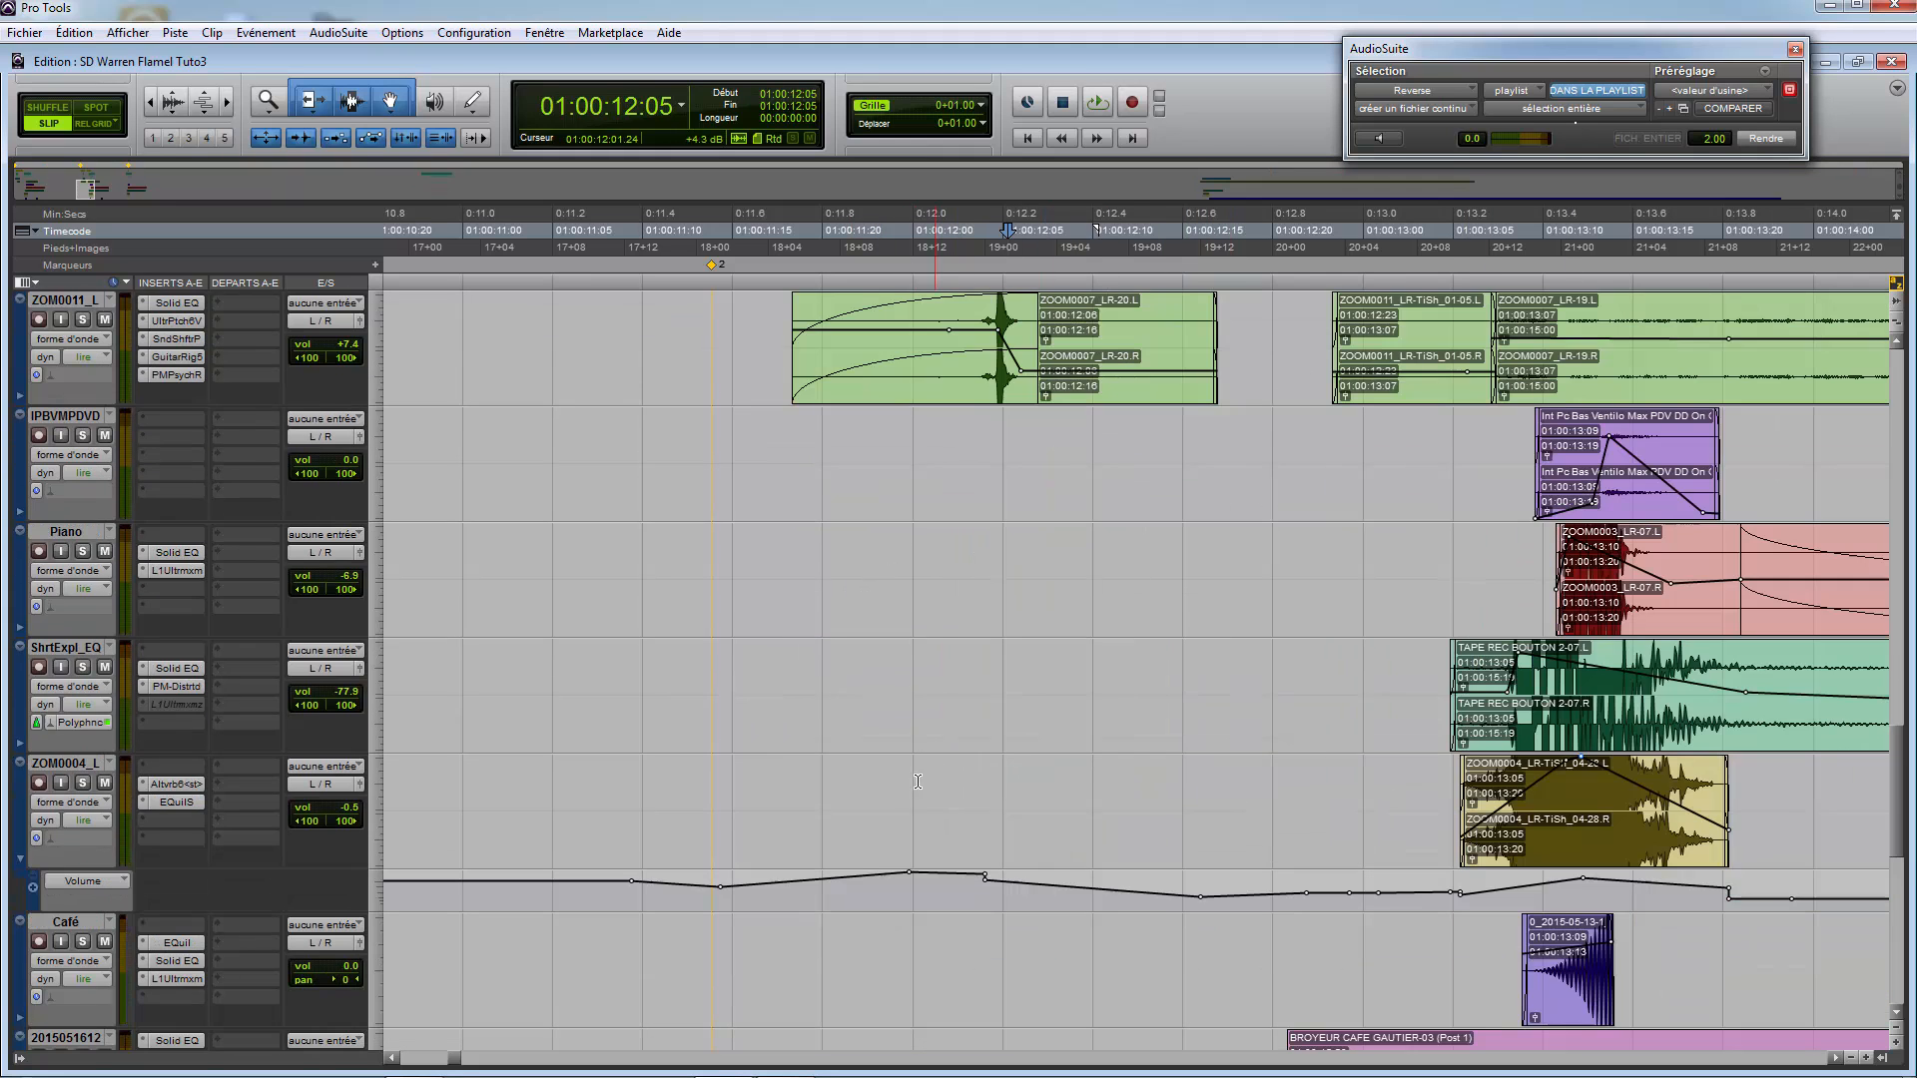
{"action": "scroll", "coordinate": [1328, 607], "scroll_direction": "down", "scroll_amount": 6}
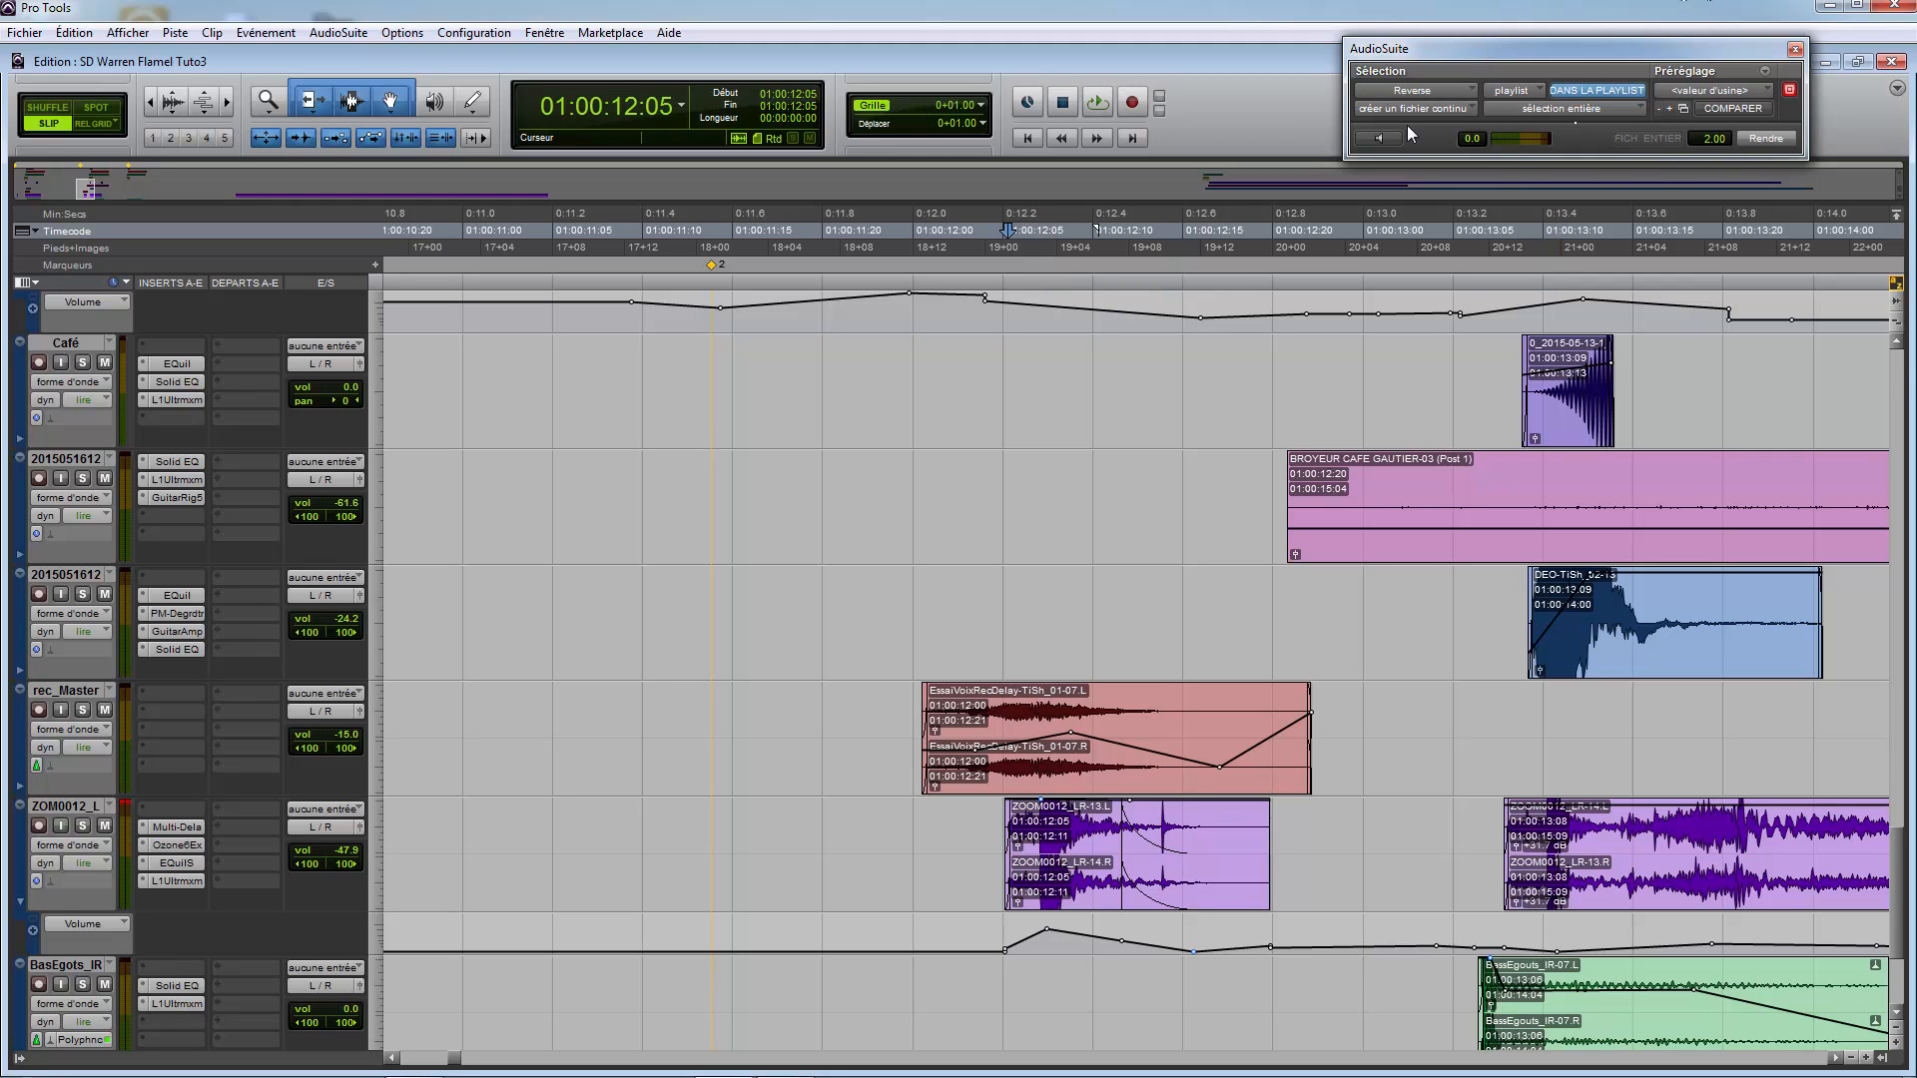
{"action": "left_click", "coordinate": [1064, 770]}
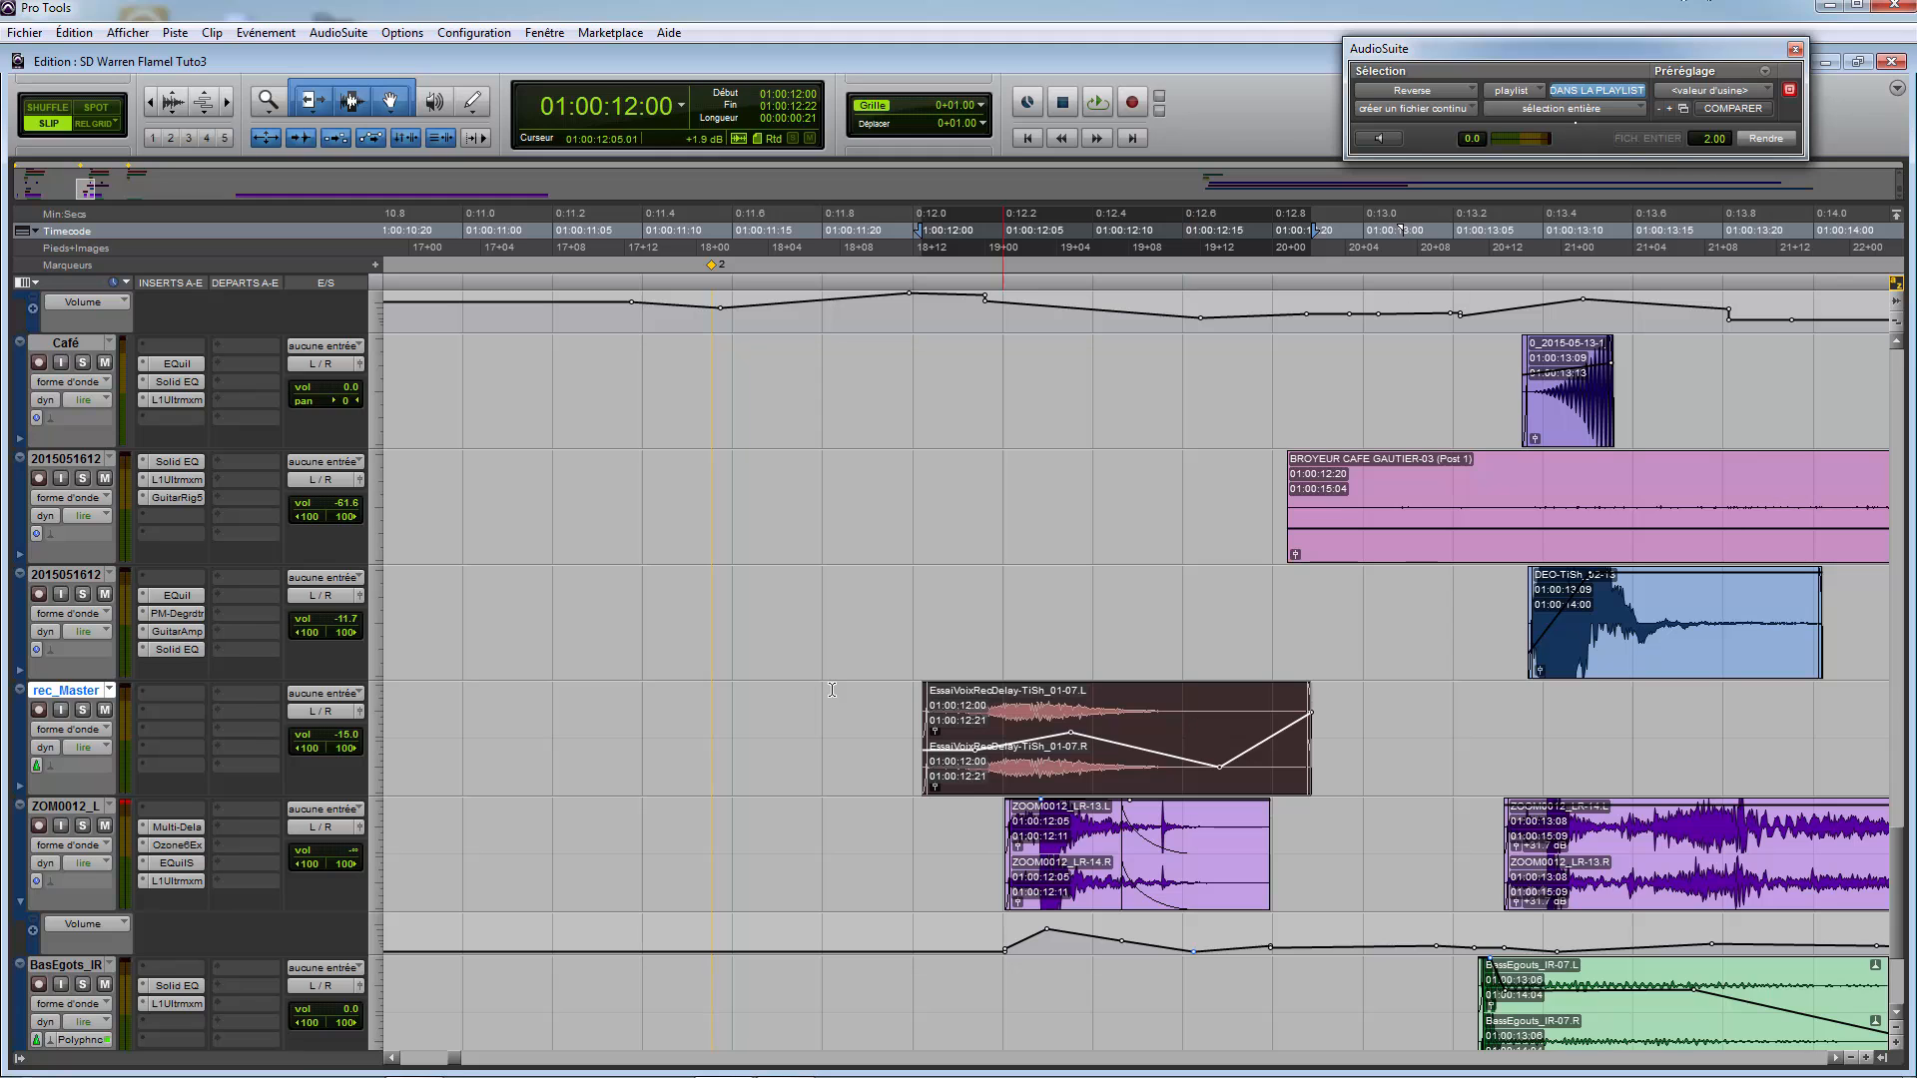
{"action": "left_click", "coordinate": [976, 870]}
{"action": "scroll", "coordinate": [1271, 813], "scroll_direction": "down", "scroll_amount": 3}
{"action": "scroll", "coordinate": [1102, 574], "scroll_direction": "up", "scroll_amount": 5}
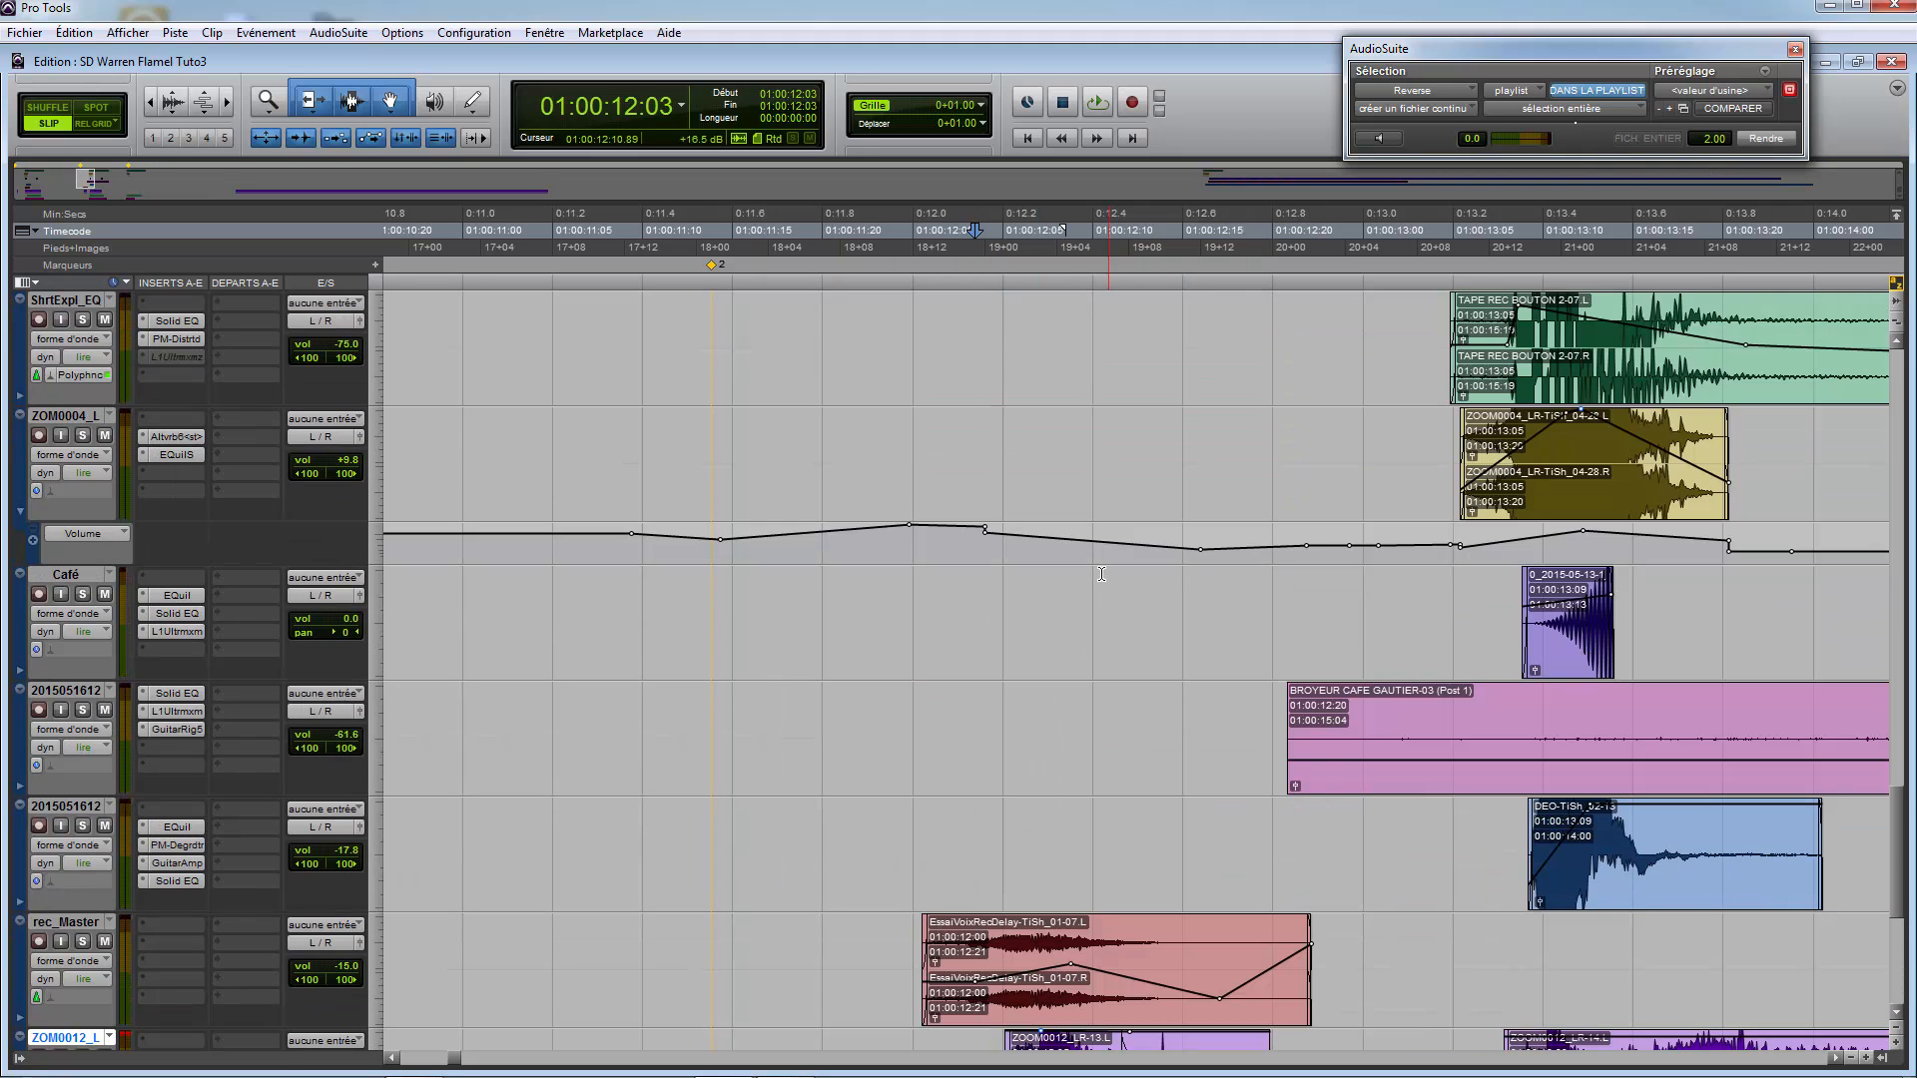
Step: Show the longer stretch of the timeline and review the arrangement of all layers from Master 1 down to T96
{"action": "key", "text": "r"}
{"action": "key", "text": "r"}
{"action": "key", "text": "r"}
{"action": "key", "text": "r"}
{"action": "scroll", "coordinate": [1102, 574], "scroll_direction": "up", "scroll_amount": 10}
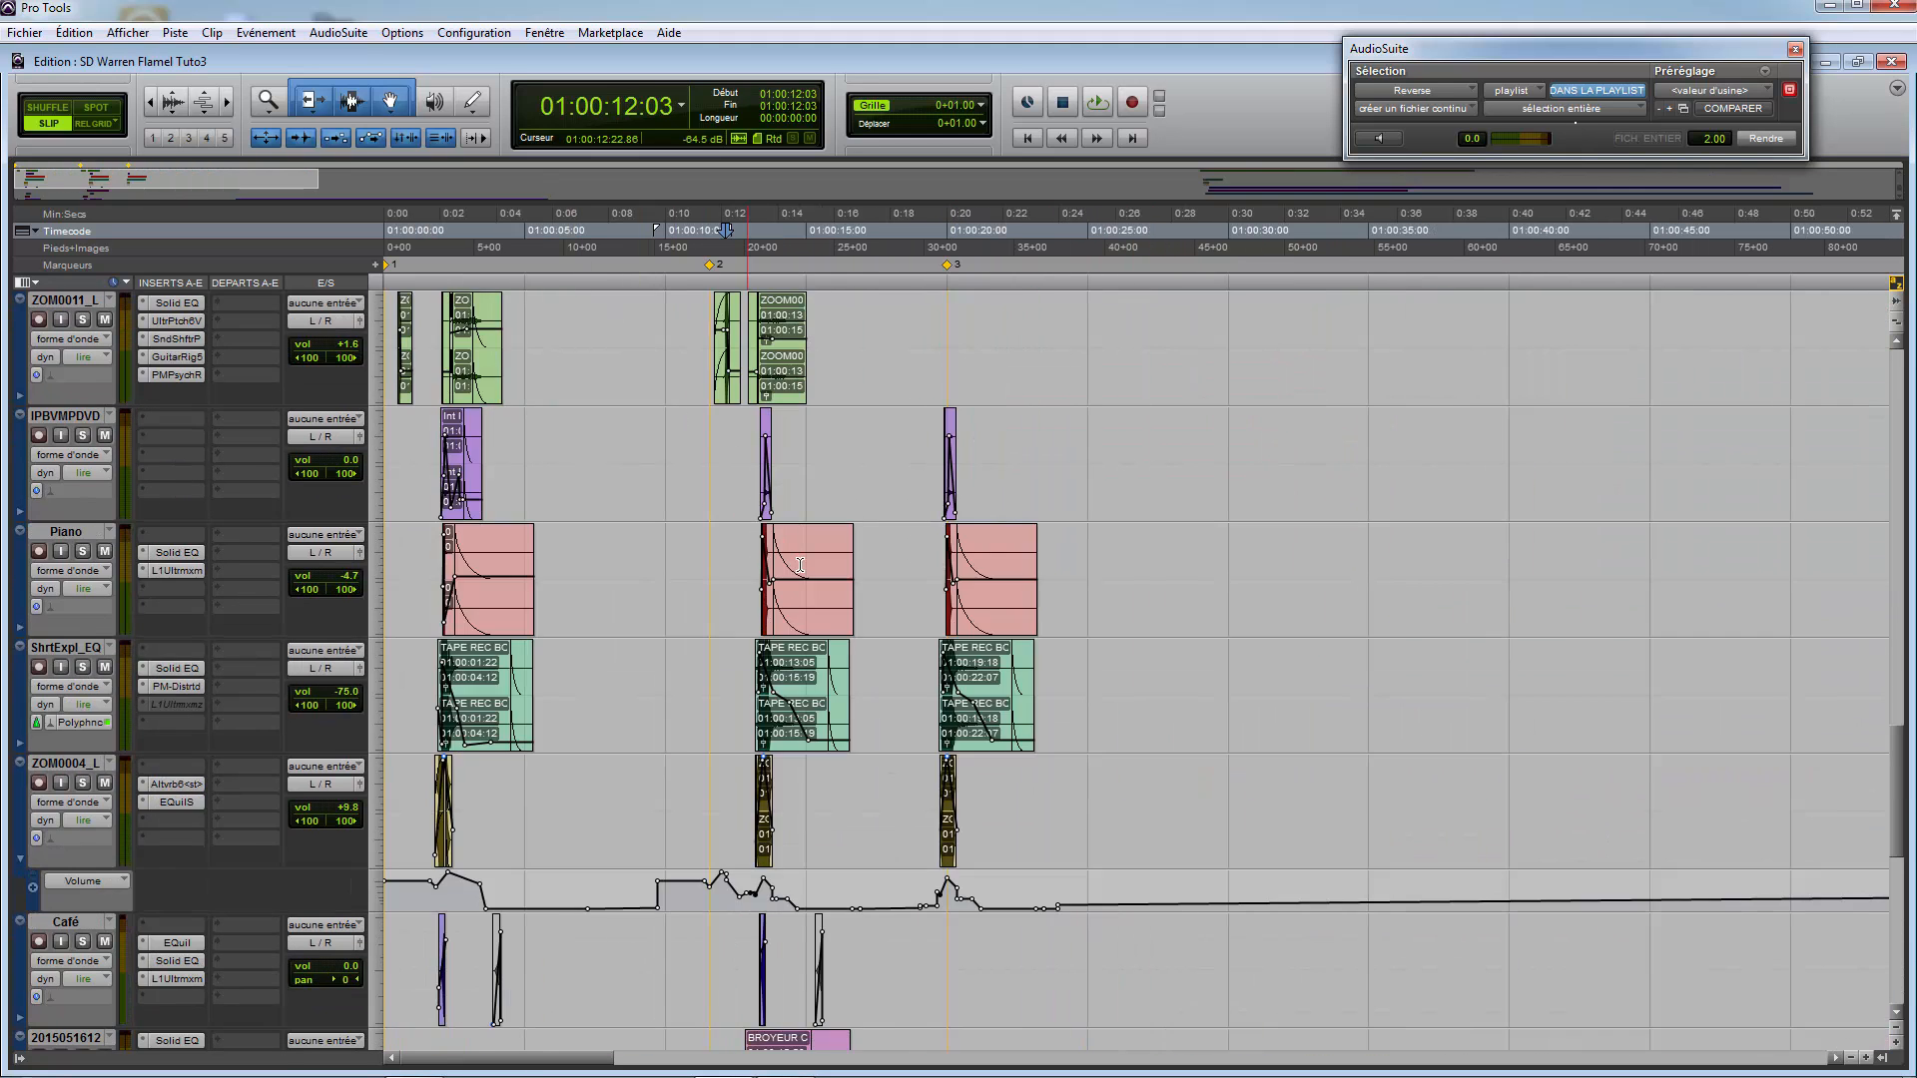
{"action": "scroll", "coordinate": [878, 490], "scroll_direction": "up", "scroll_amount": 8}
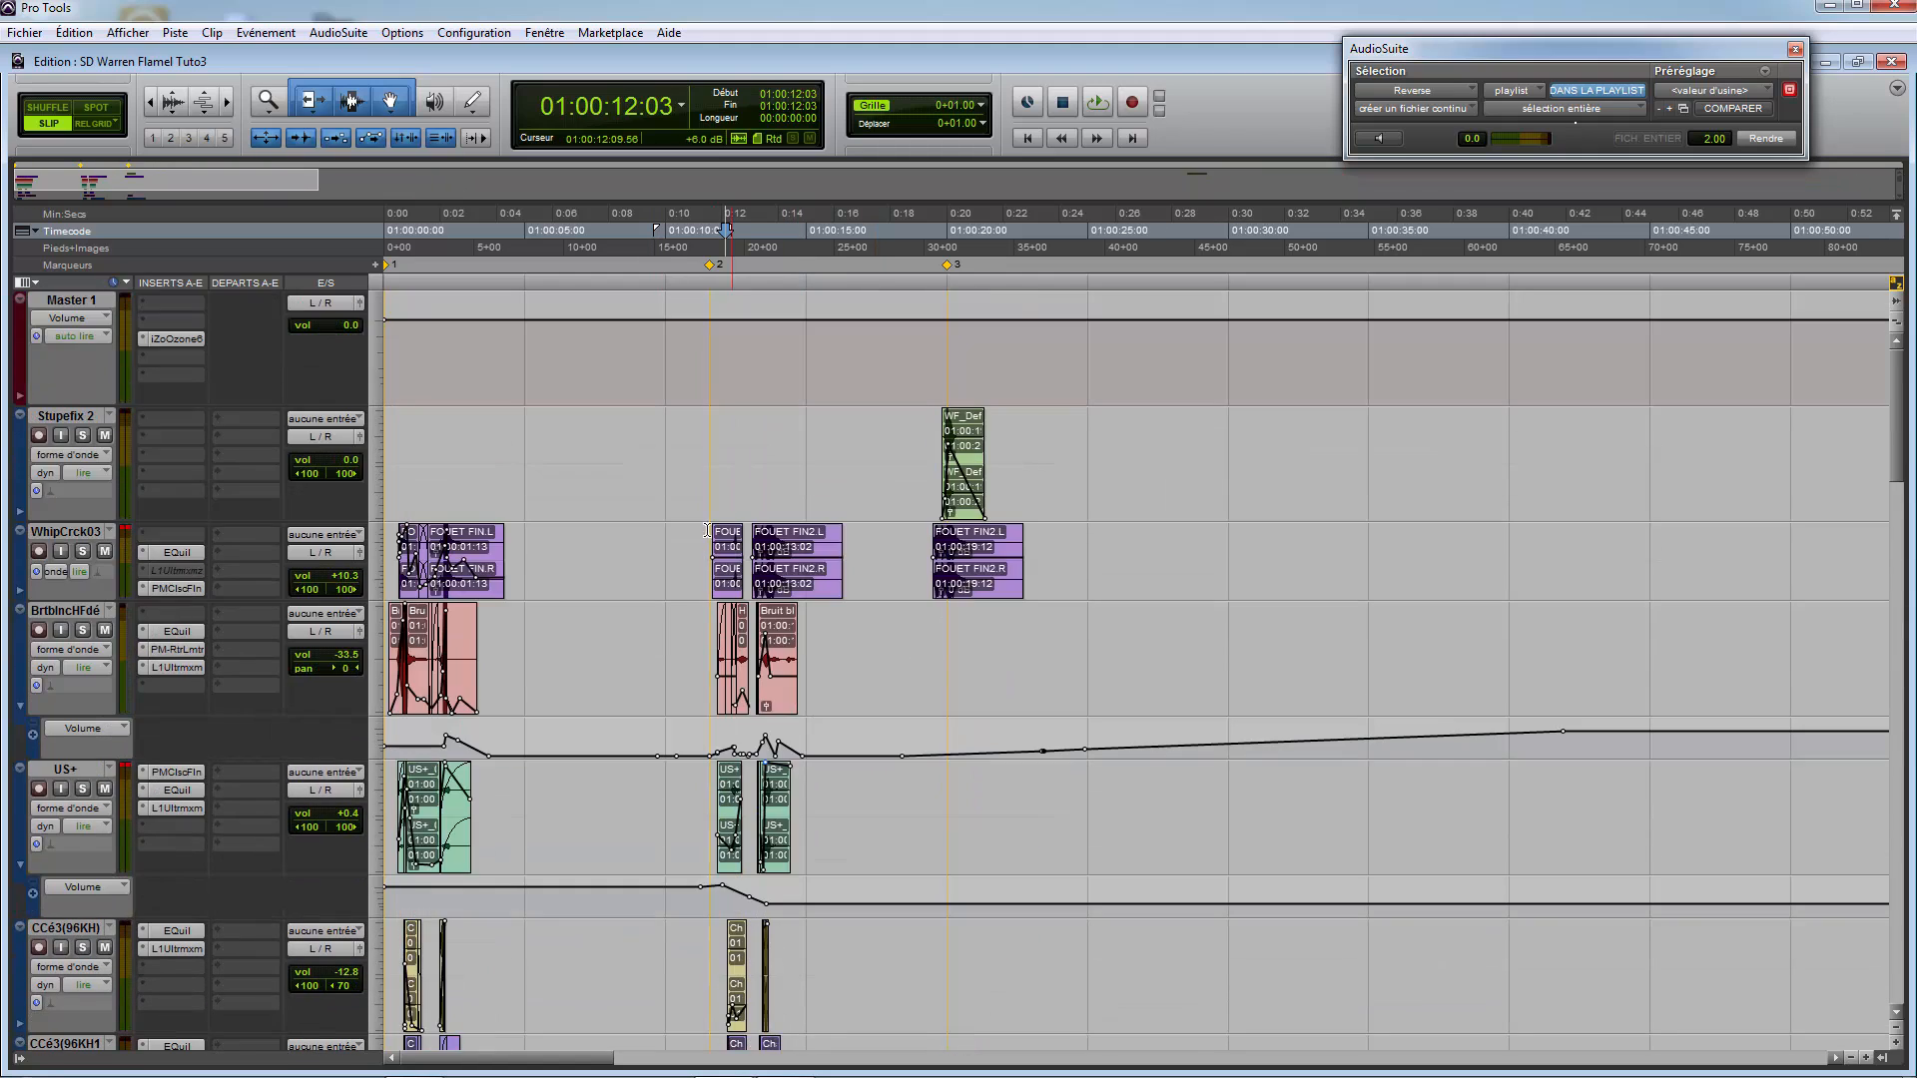
{"action": "scroll", "coordinate": [681, 599], "scroll_direction": "down", "scroll_amount": 10}
{"action": "scroll", "coordinate": [676, 631], "scroll_direction": "down", "scroll_amount": 15}
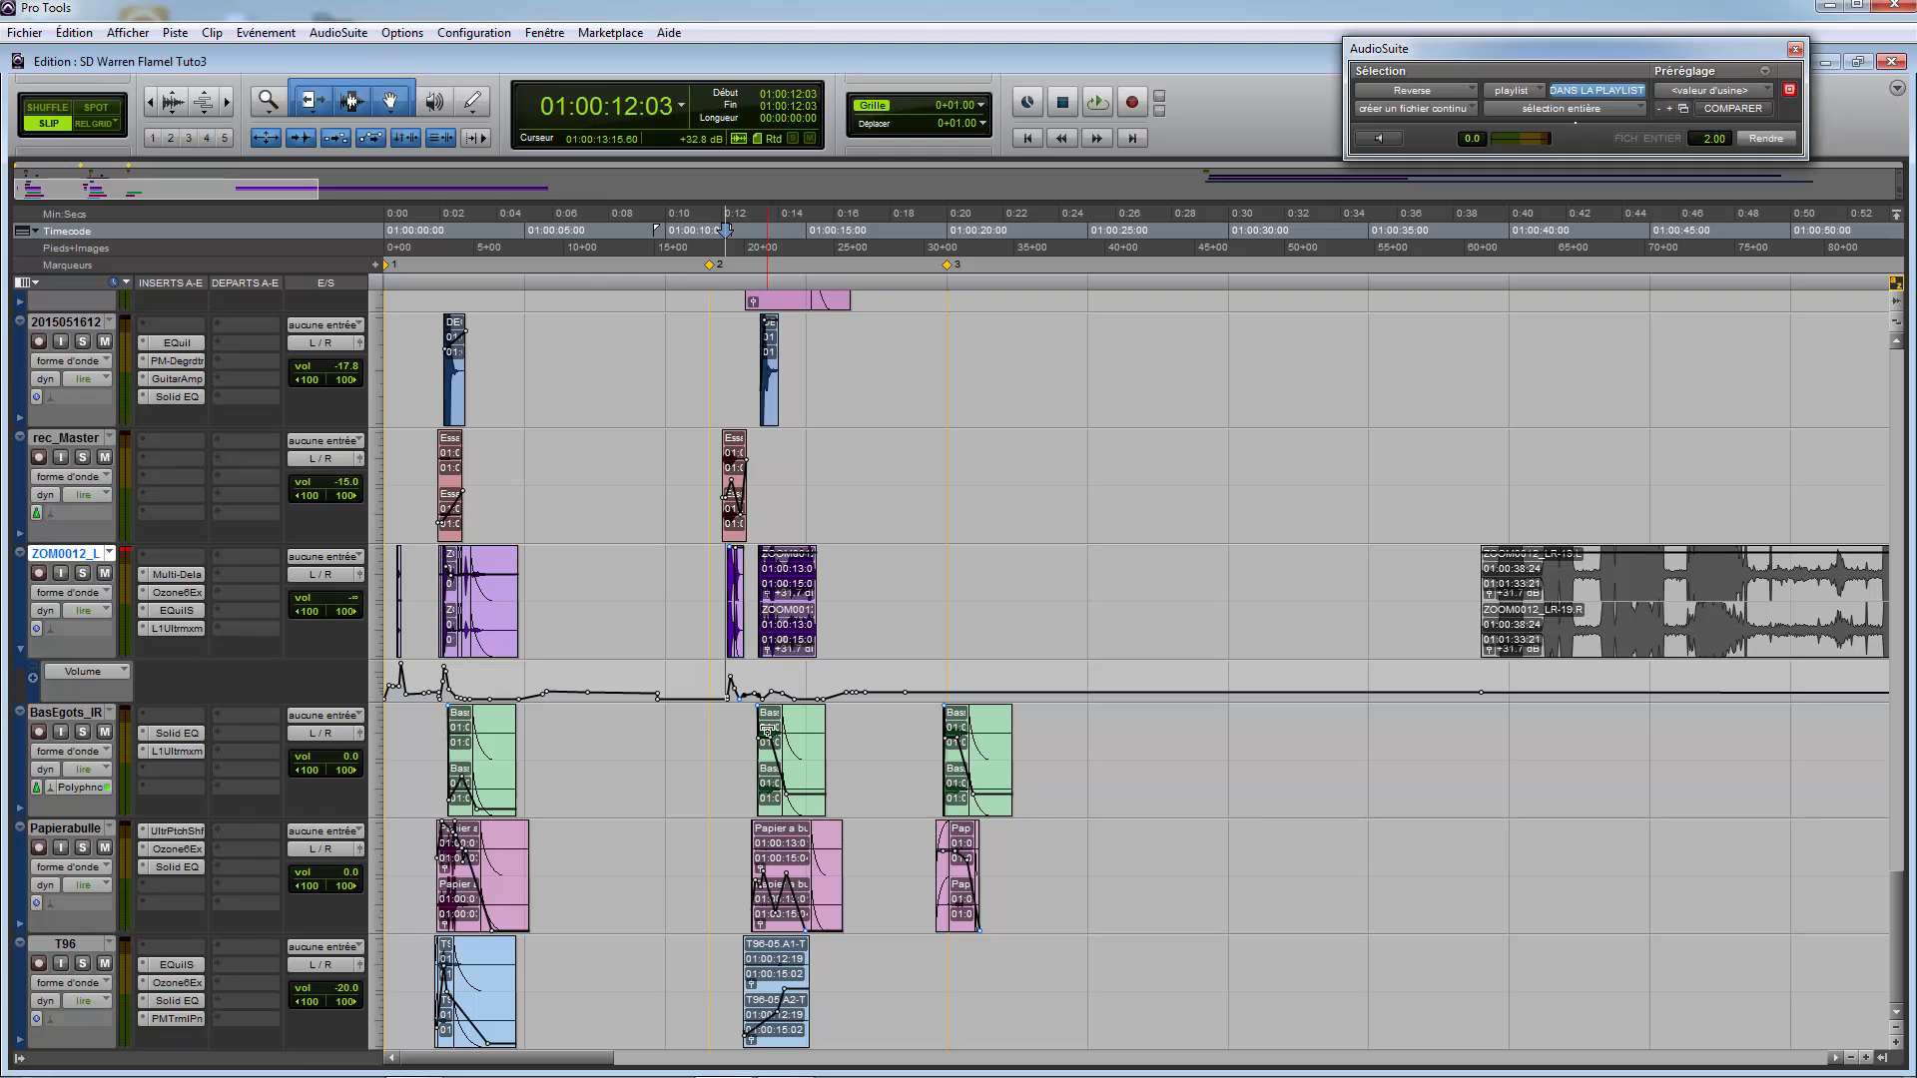
{"action": "scroll", "coordinate": [789, 519], "scroll_direction": "up", "scroll_amount": 15}
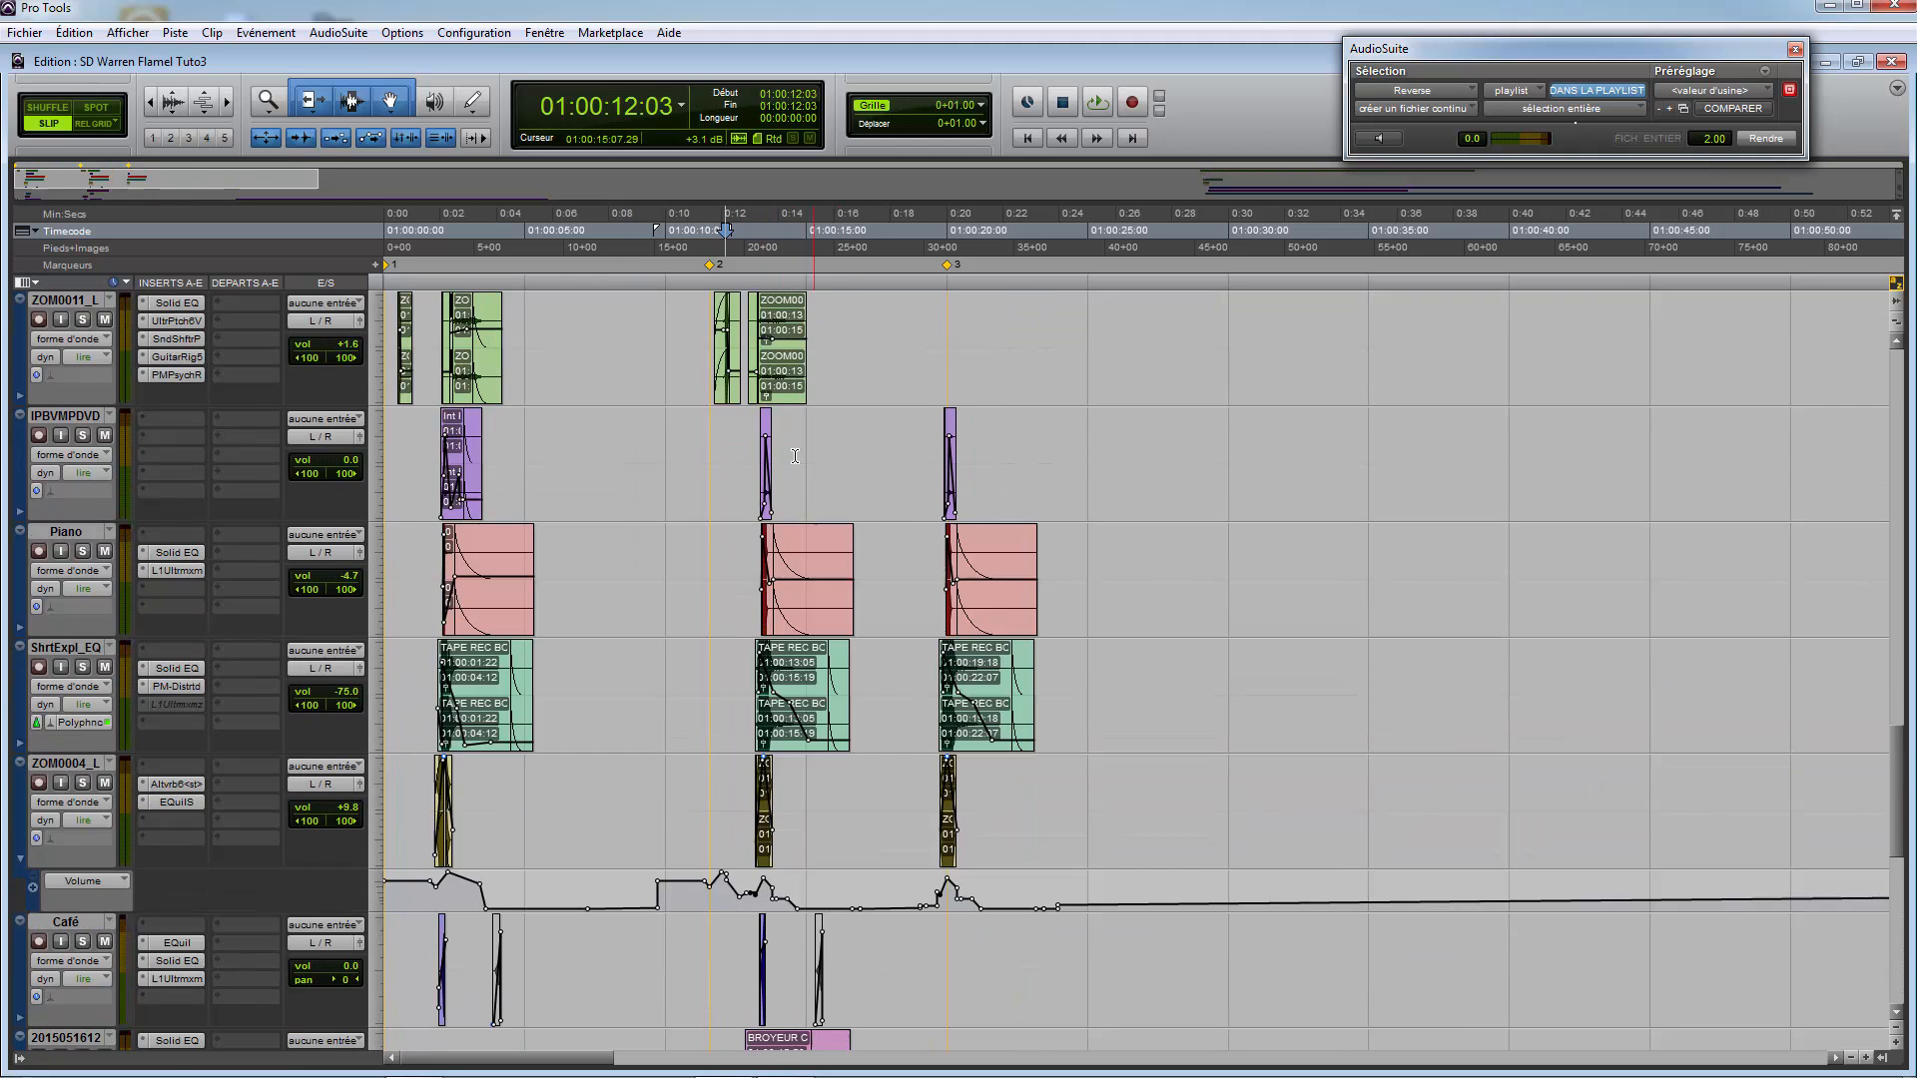
{"action": "scroll", "coordinate": [786, 502], "scroll_direction": "up", "scroll_amount": 10}
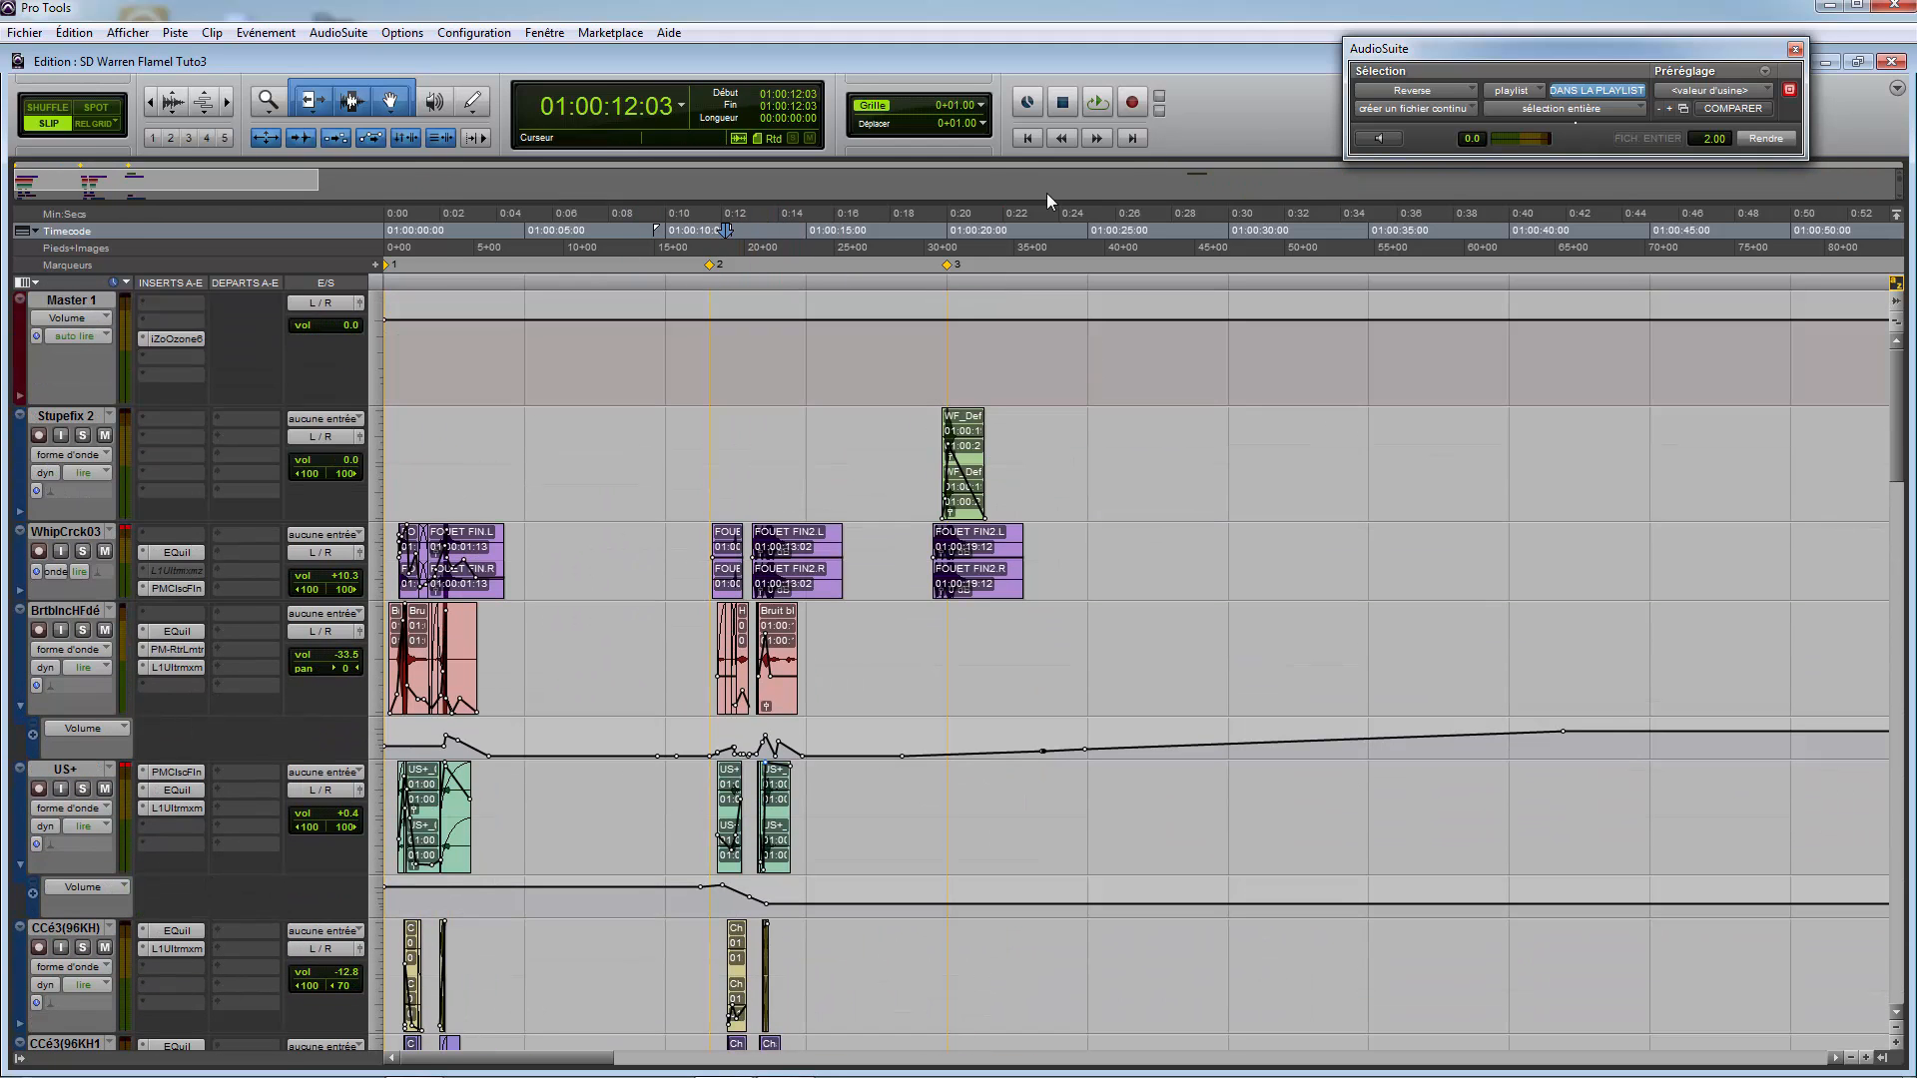
Step: Play the mix from 01:00:00:00, then place the cursor at 01:00:11:02 ahead of the second sound
{"action": "left_click", "coordinate": [1031, 134]}
{"action": "key", "text": "space"}
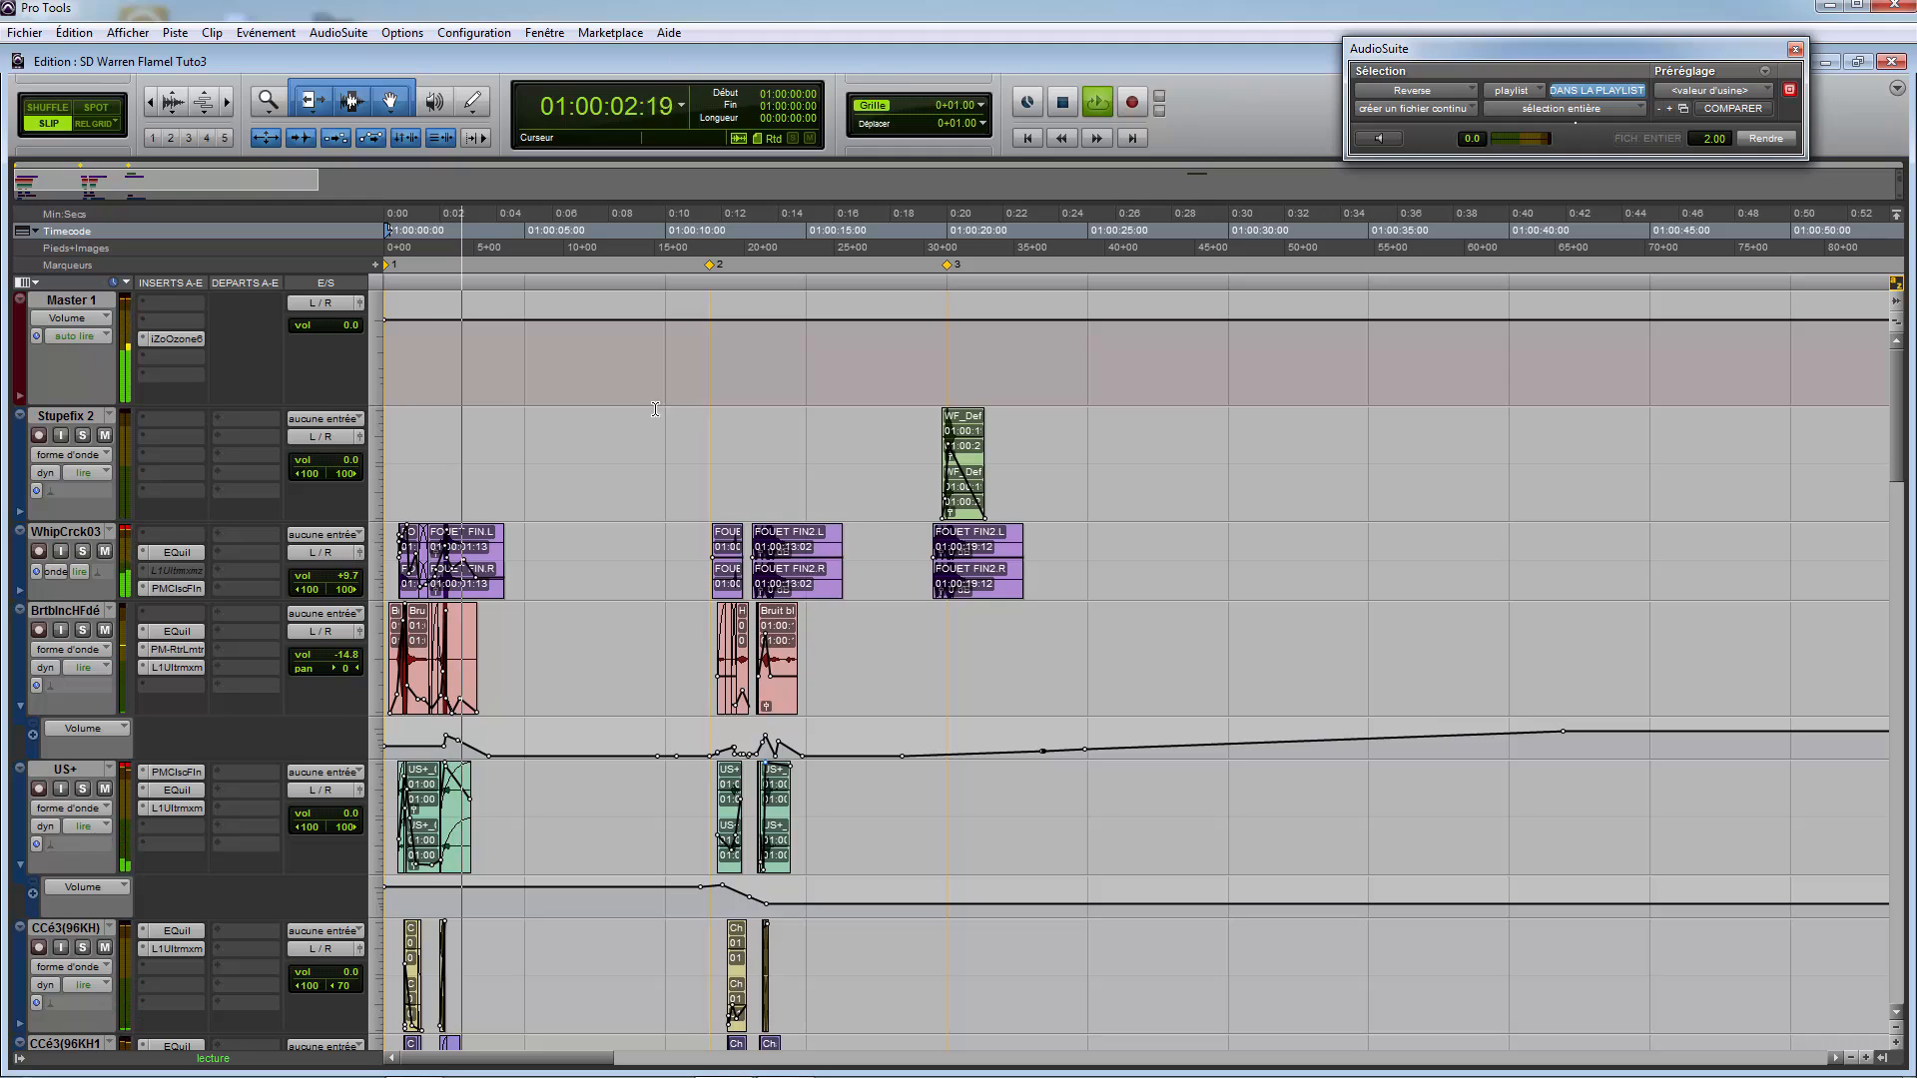
{"action": "key", "text": "space"}
{"action": "left_click", "coordinate": [696, 264]}
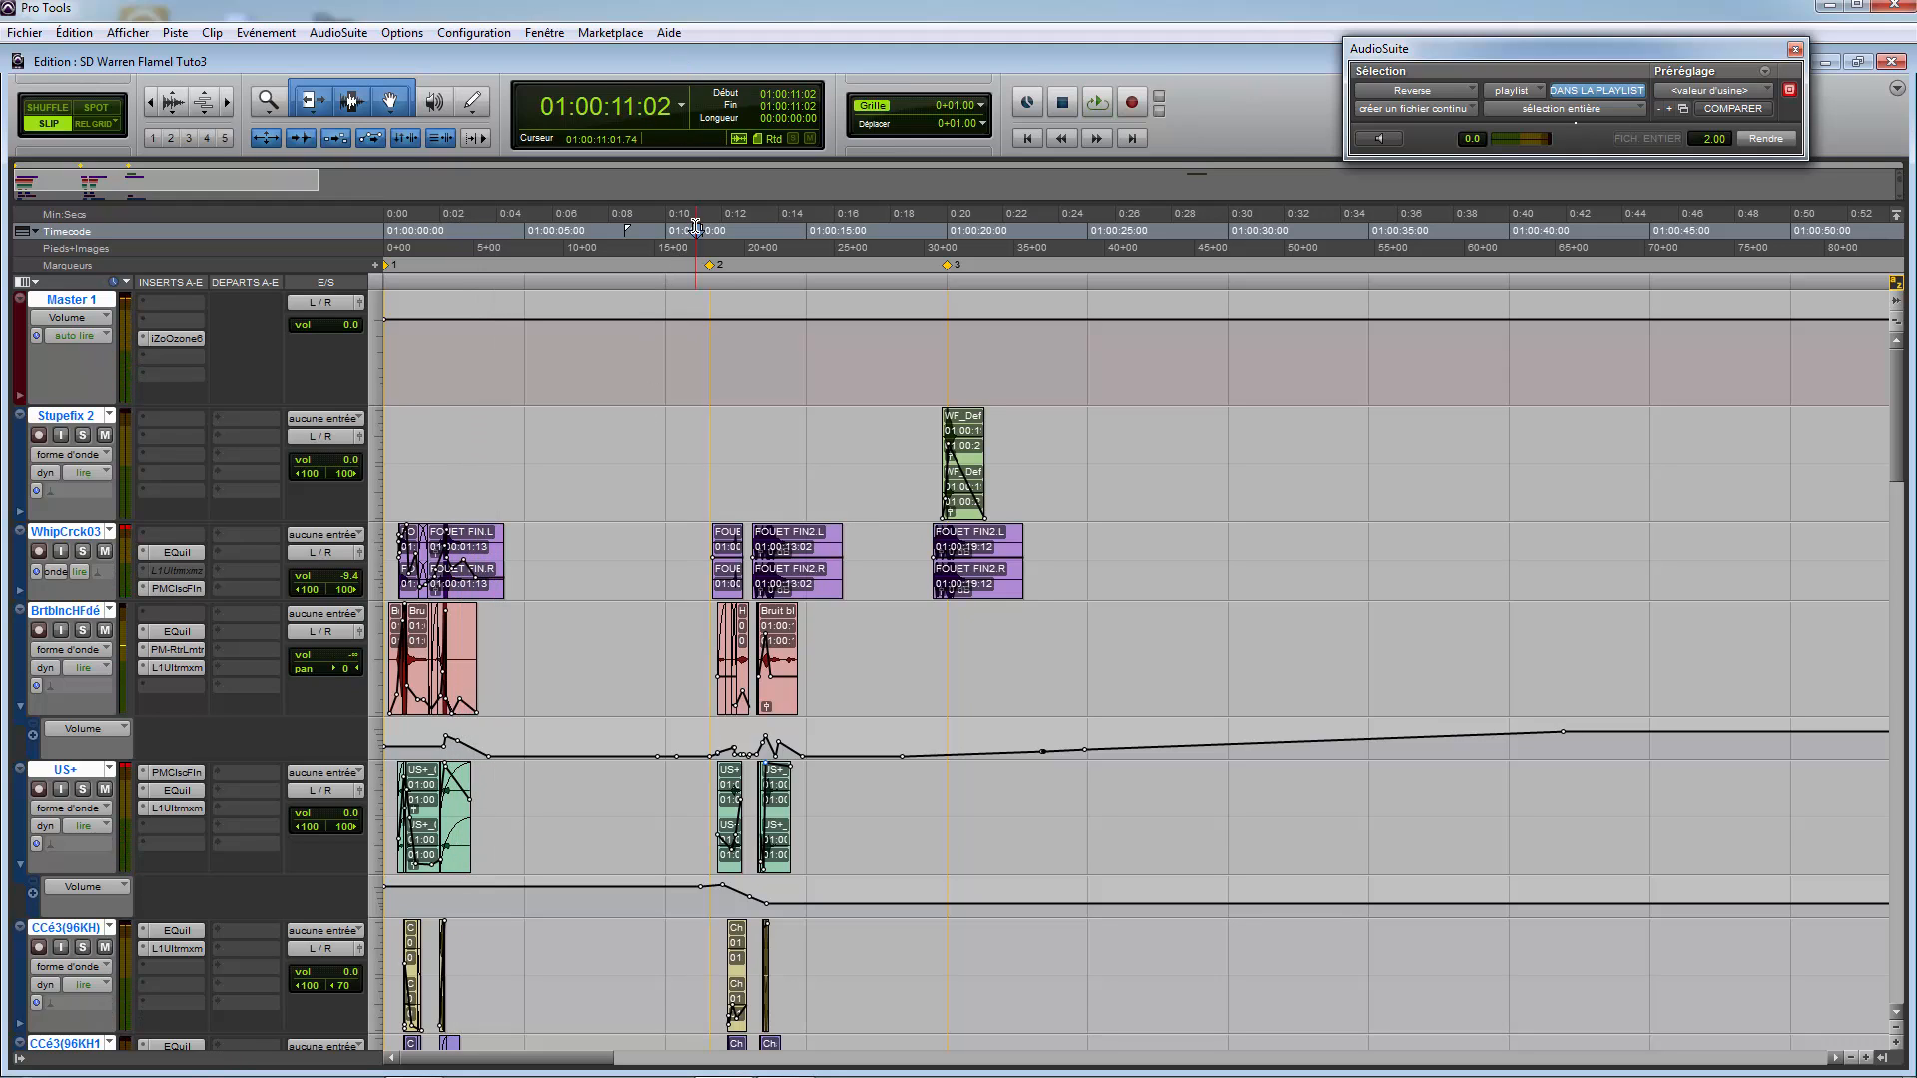
Step: Play the second sound twice from 01:00:11:02
{"action": "key", "text": "space"}
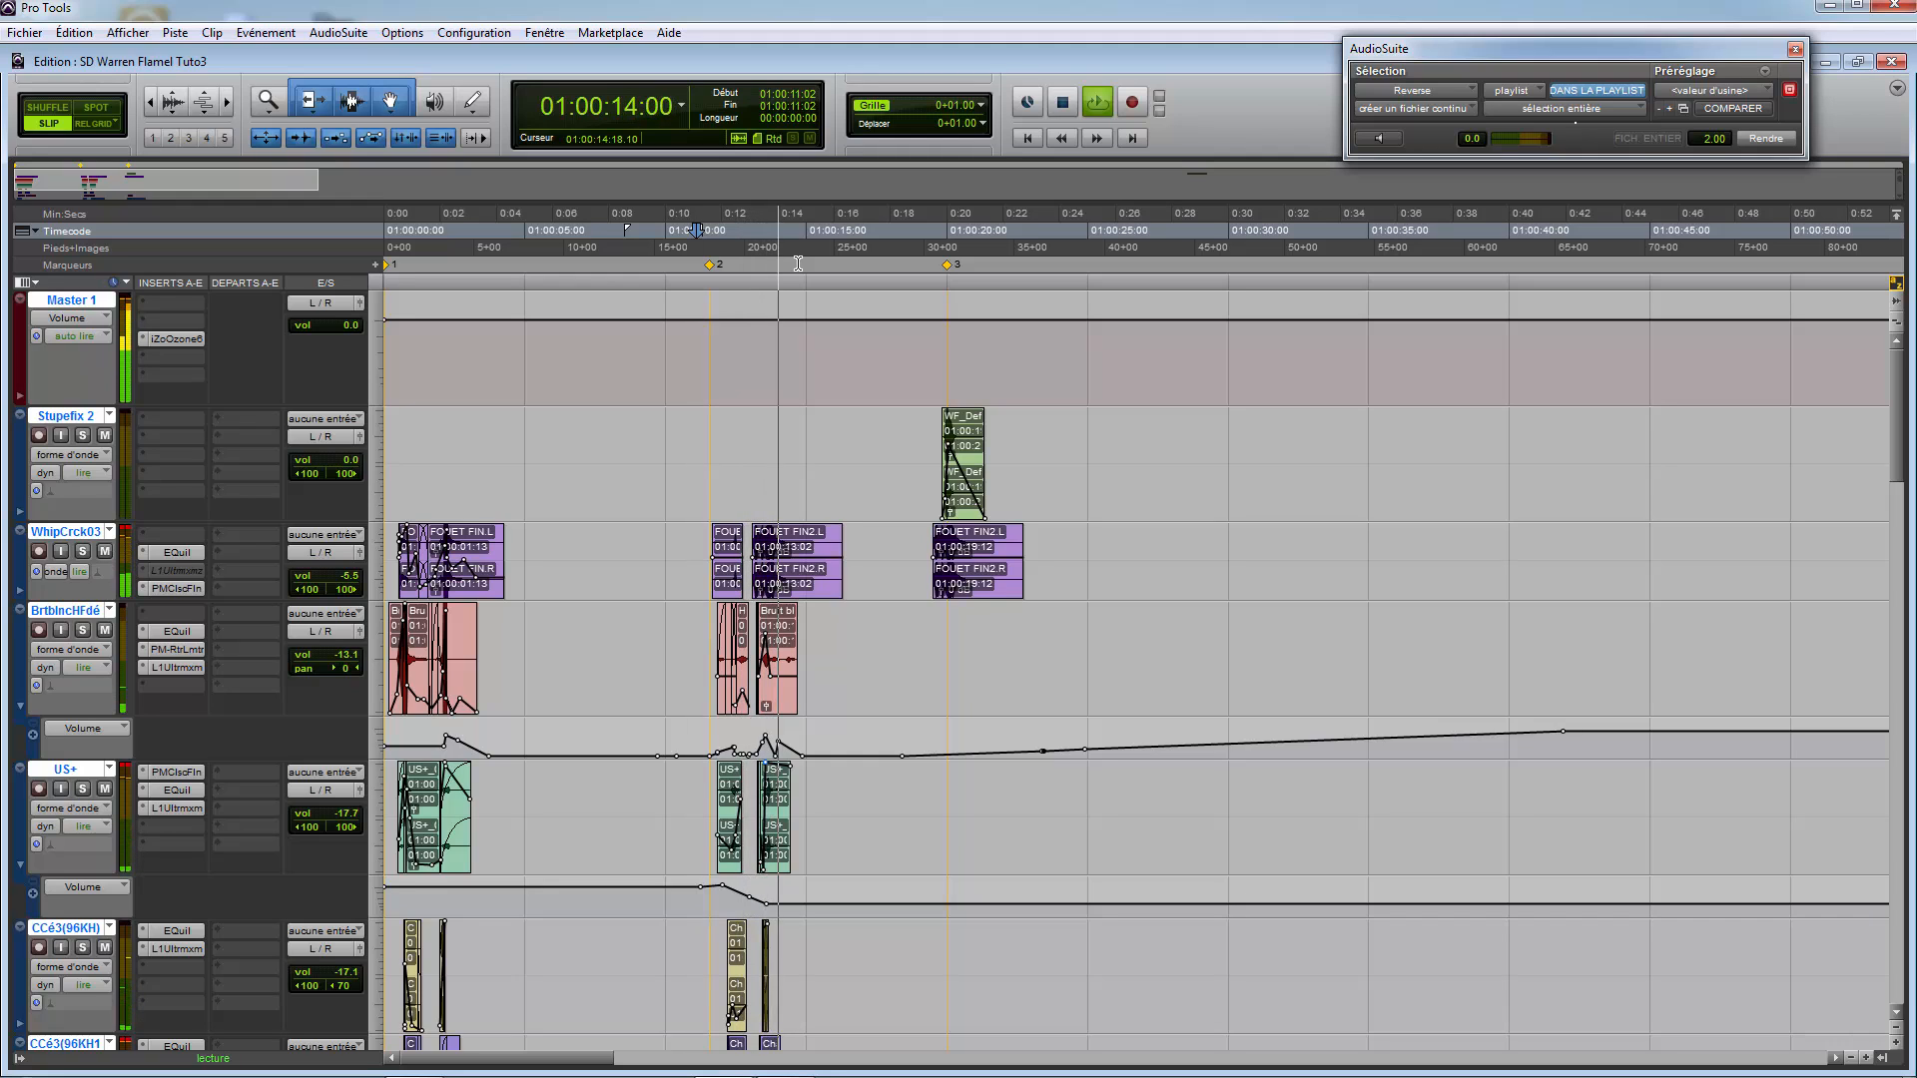
{"action": "key", "text": "space"}
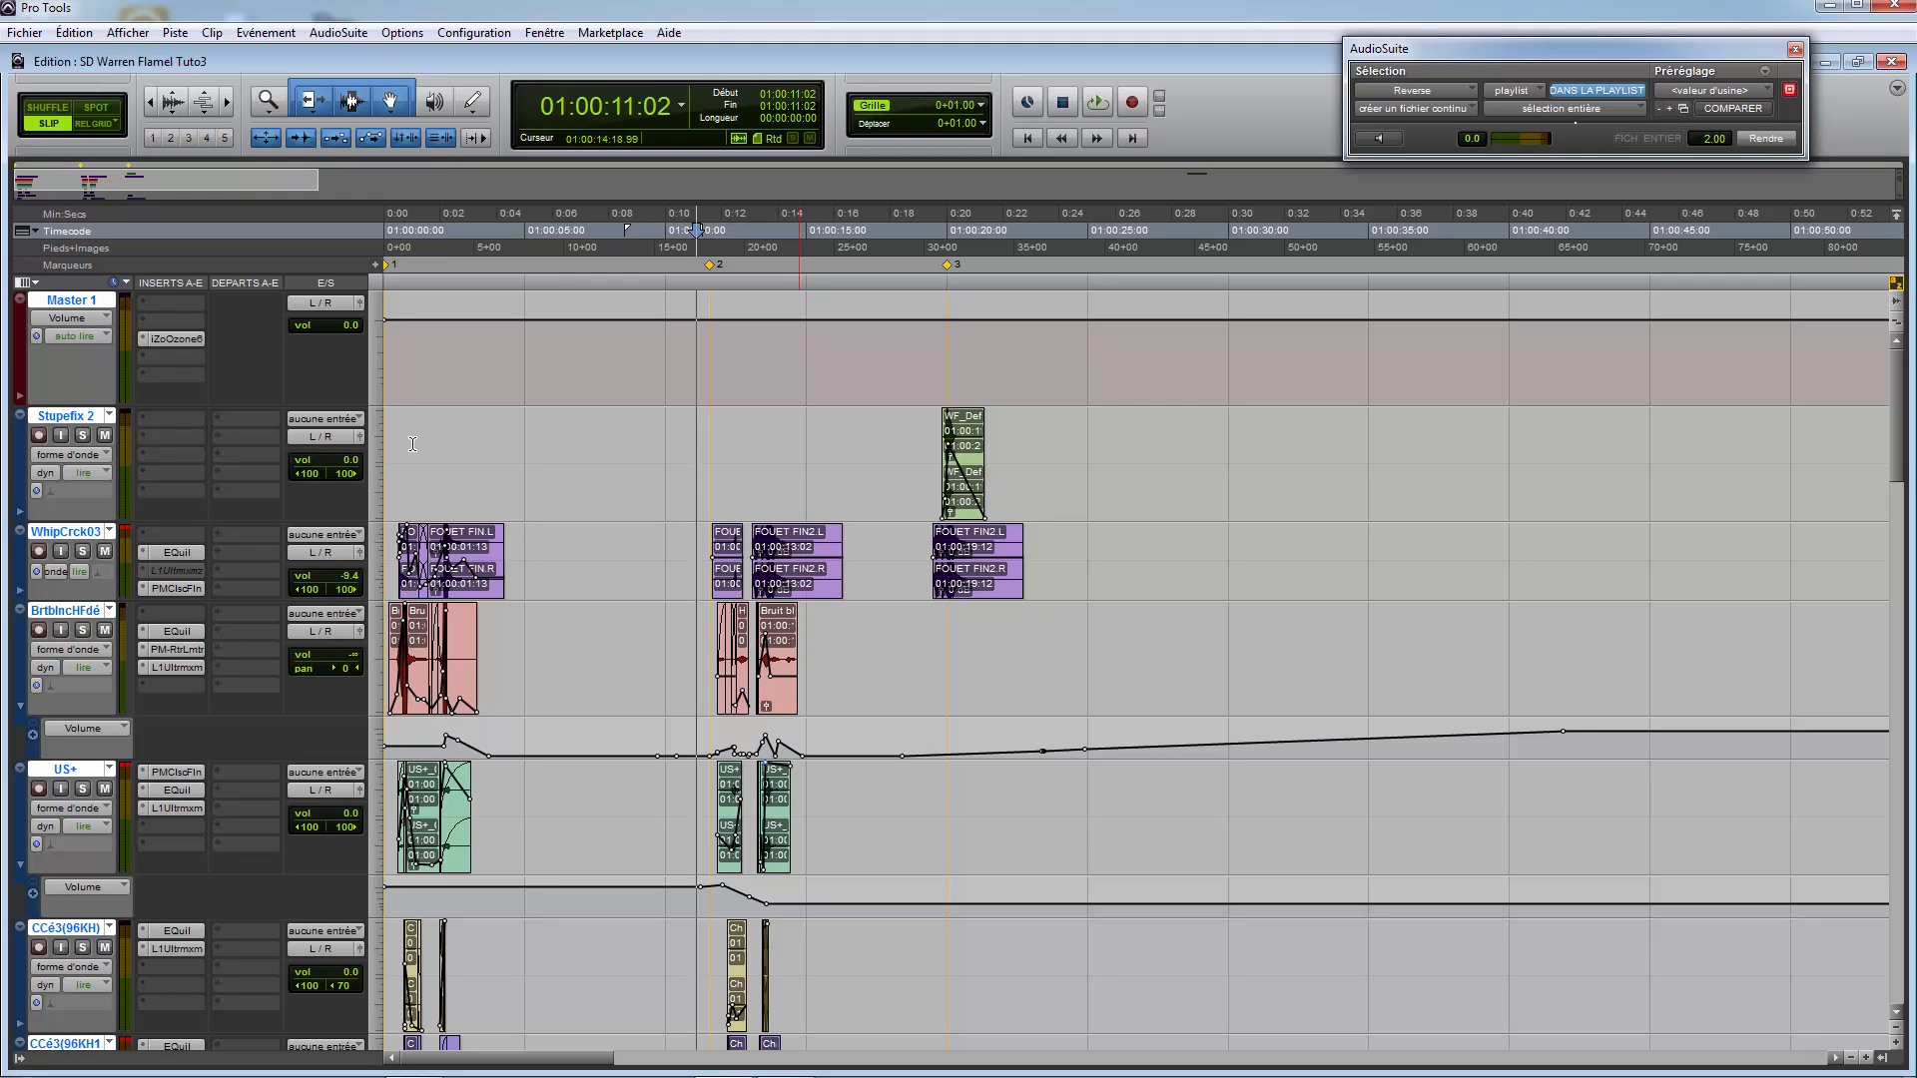
{"action": "key", "text": "space"}
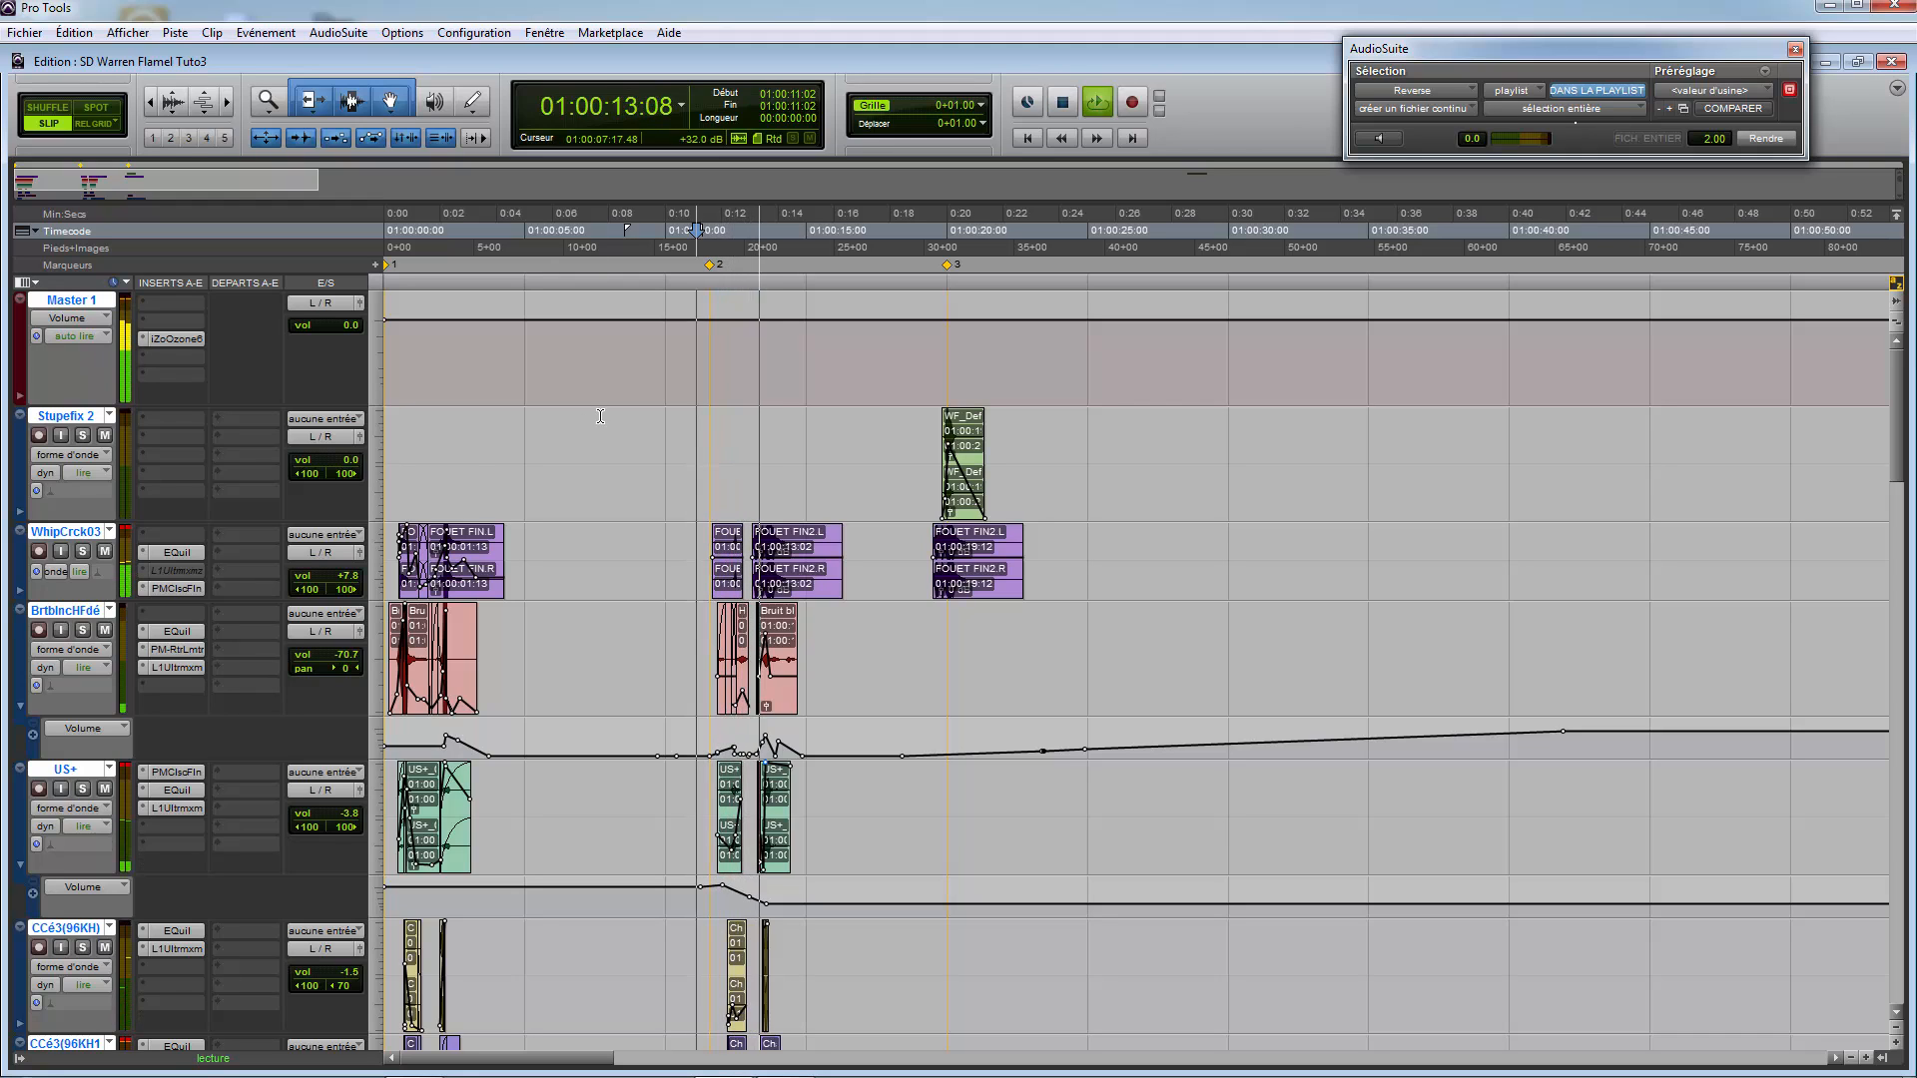
{"action": "key", "text": "space"}
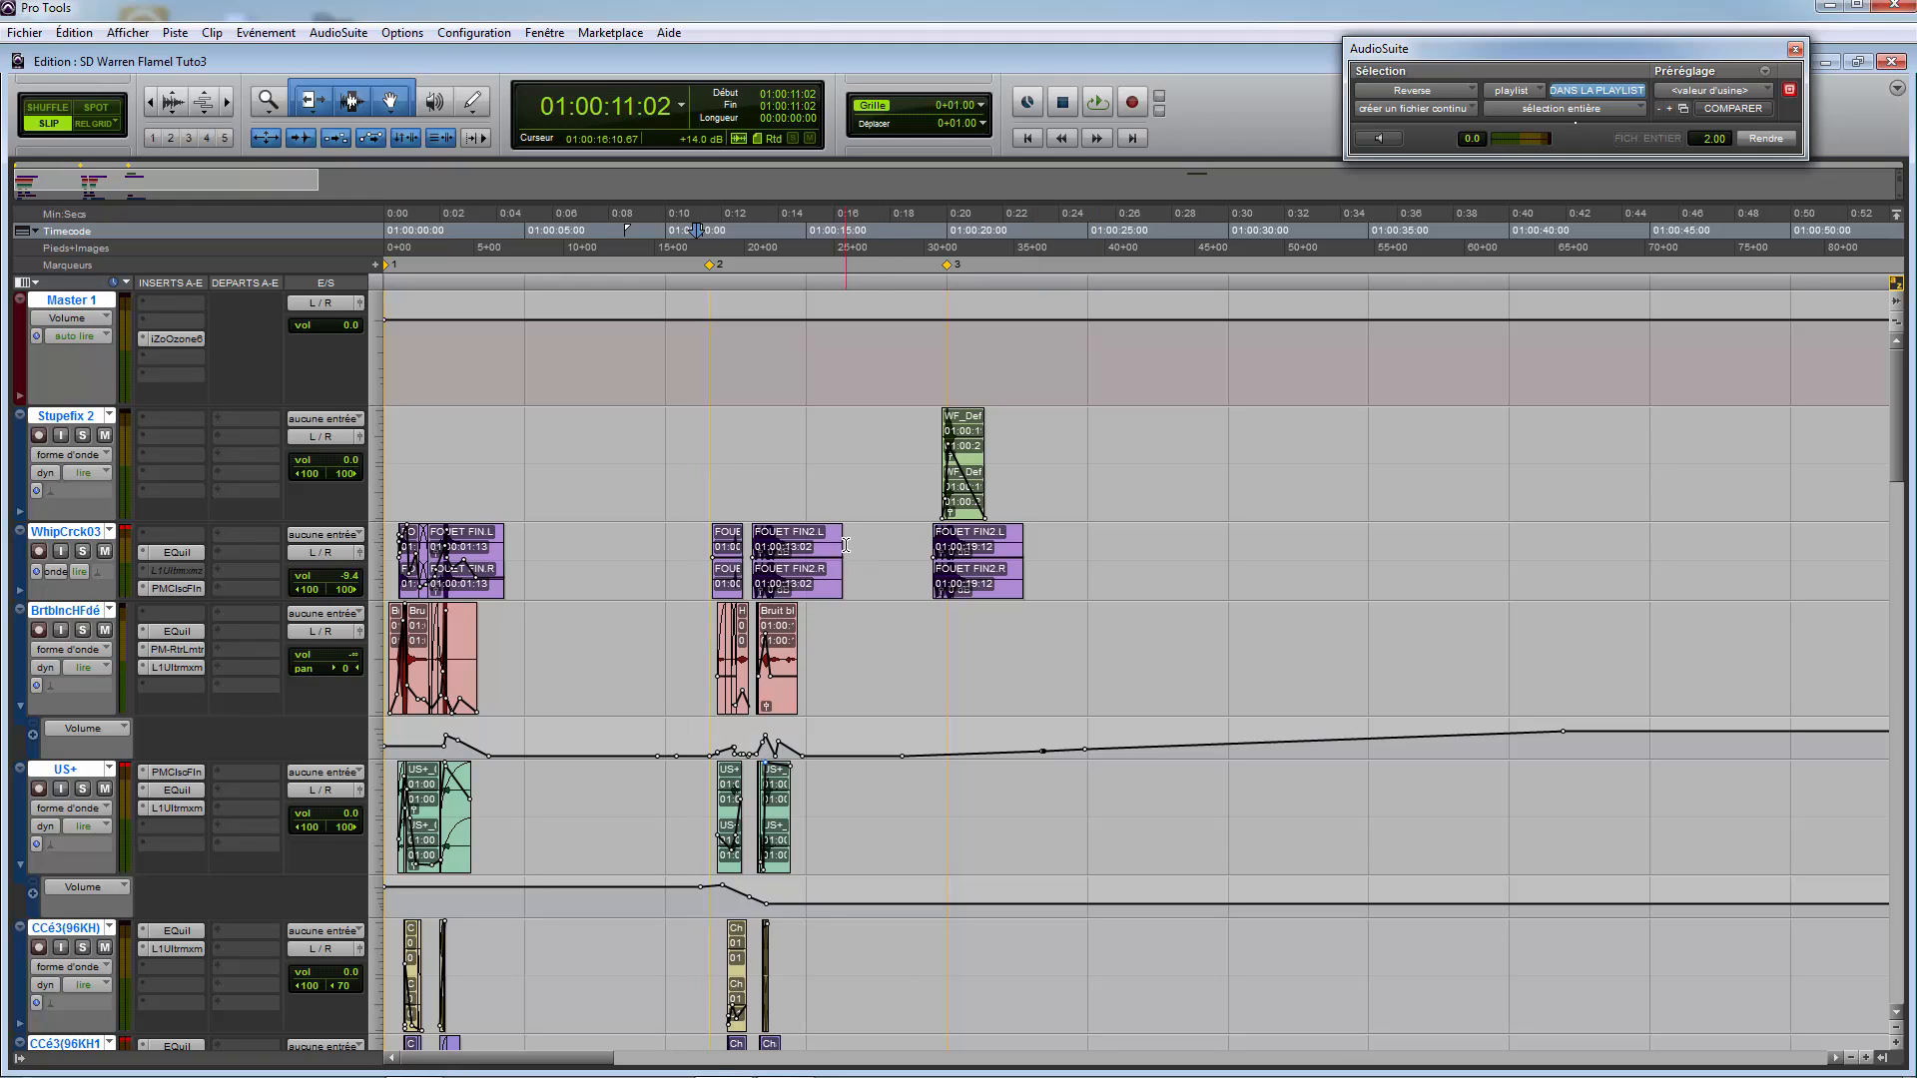
Step: Show the third sound around marker 3 and select the Stupefix 2 range from 01:00:19:11 to 01:00:22:01
{"action": "left_click_drag", "start_coordinate": [523, 547], "coordinate": [383, 551]}
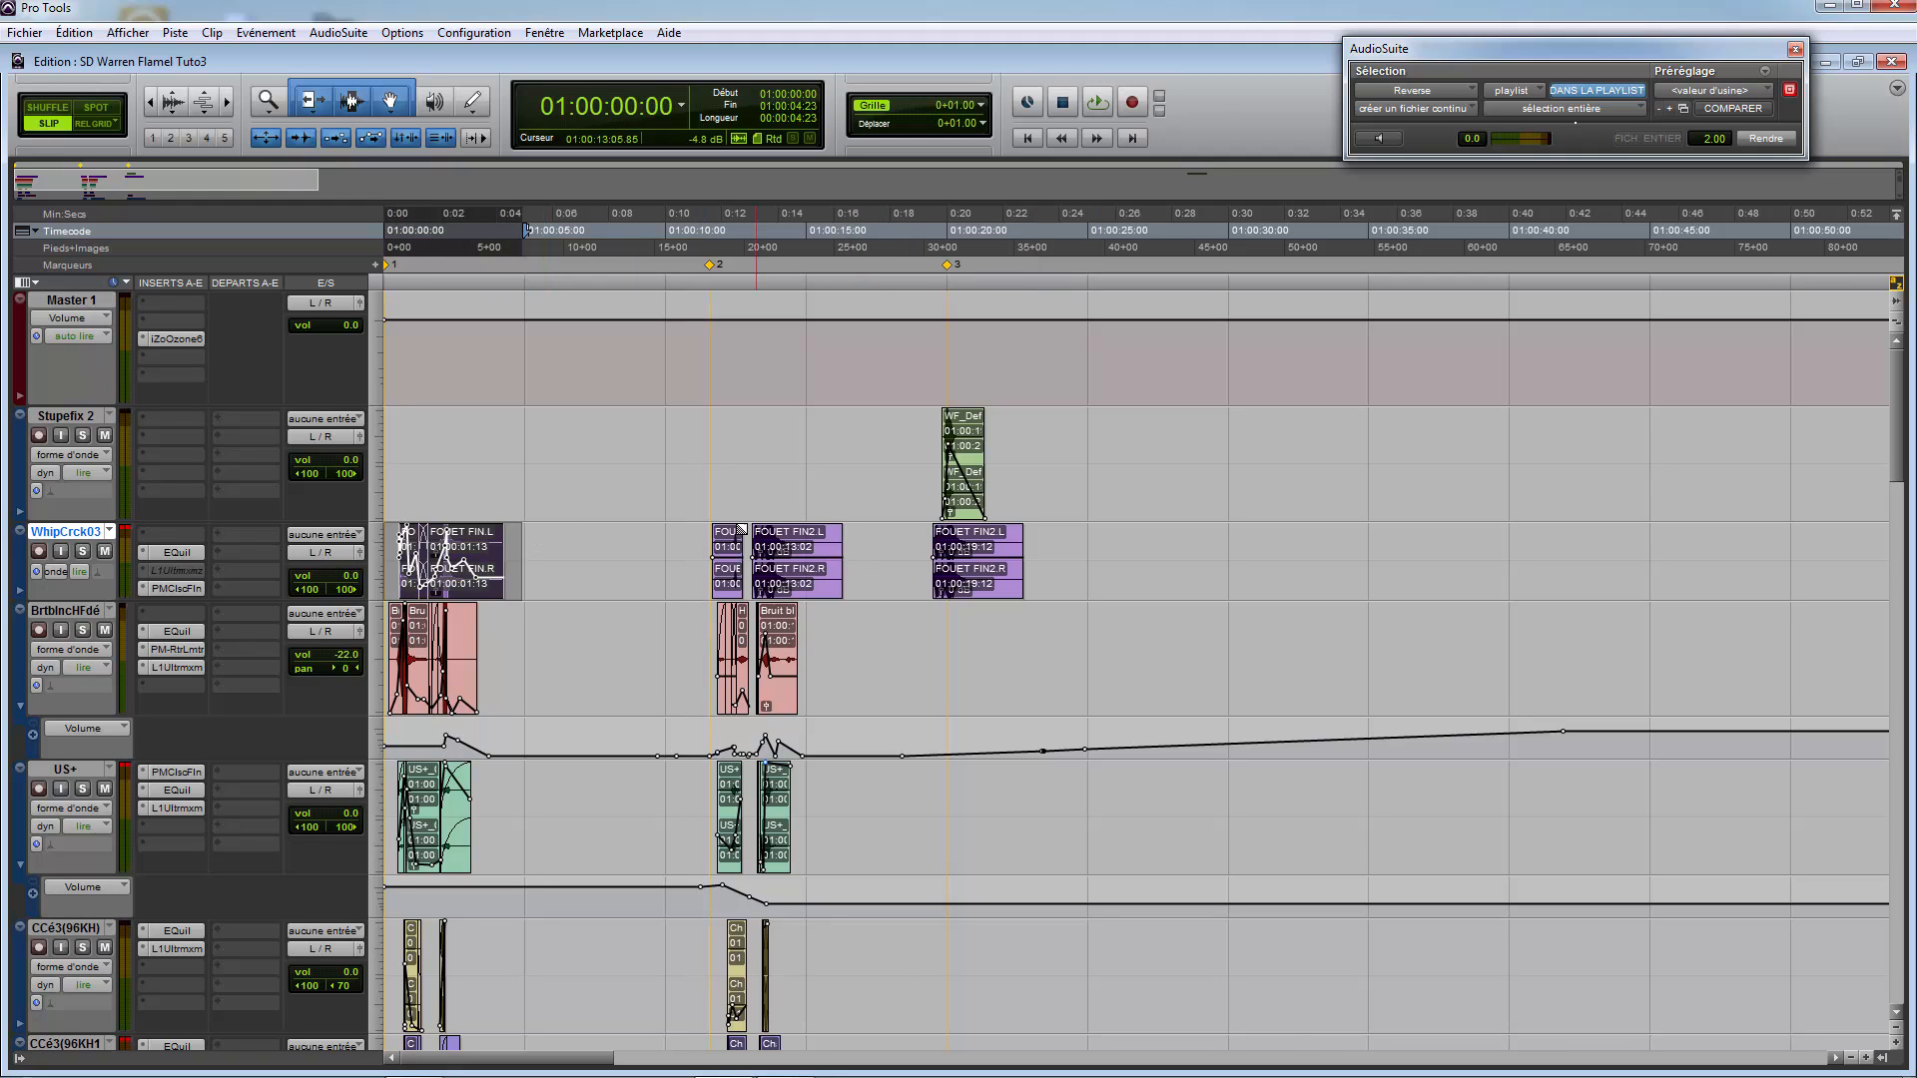
{"action": "left_click", "coordinate": [899, 555]}
{"action": "left_click", "coordinate": [915, 430]}
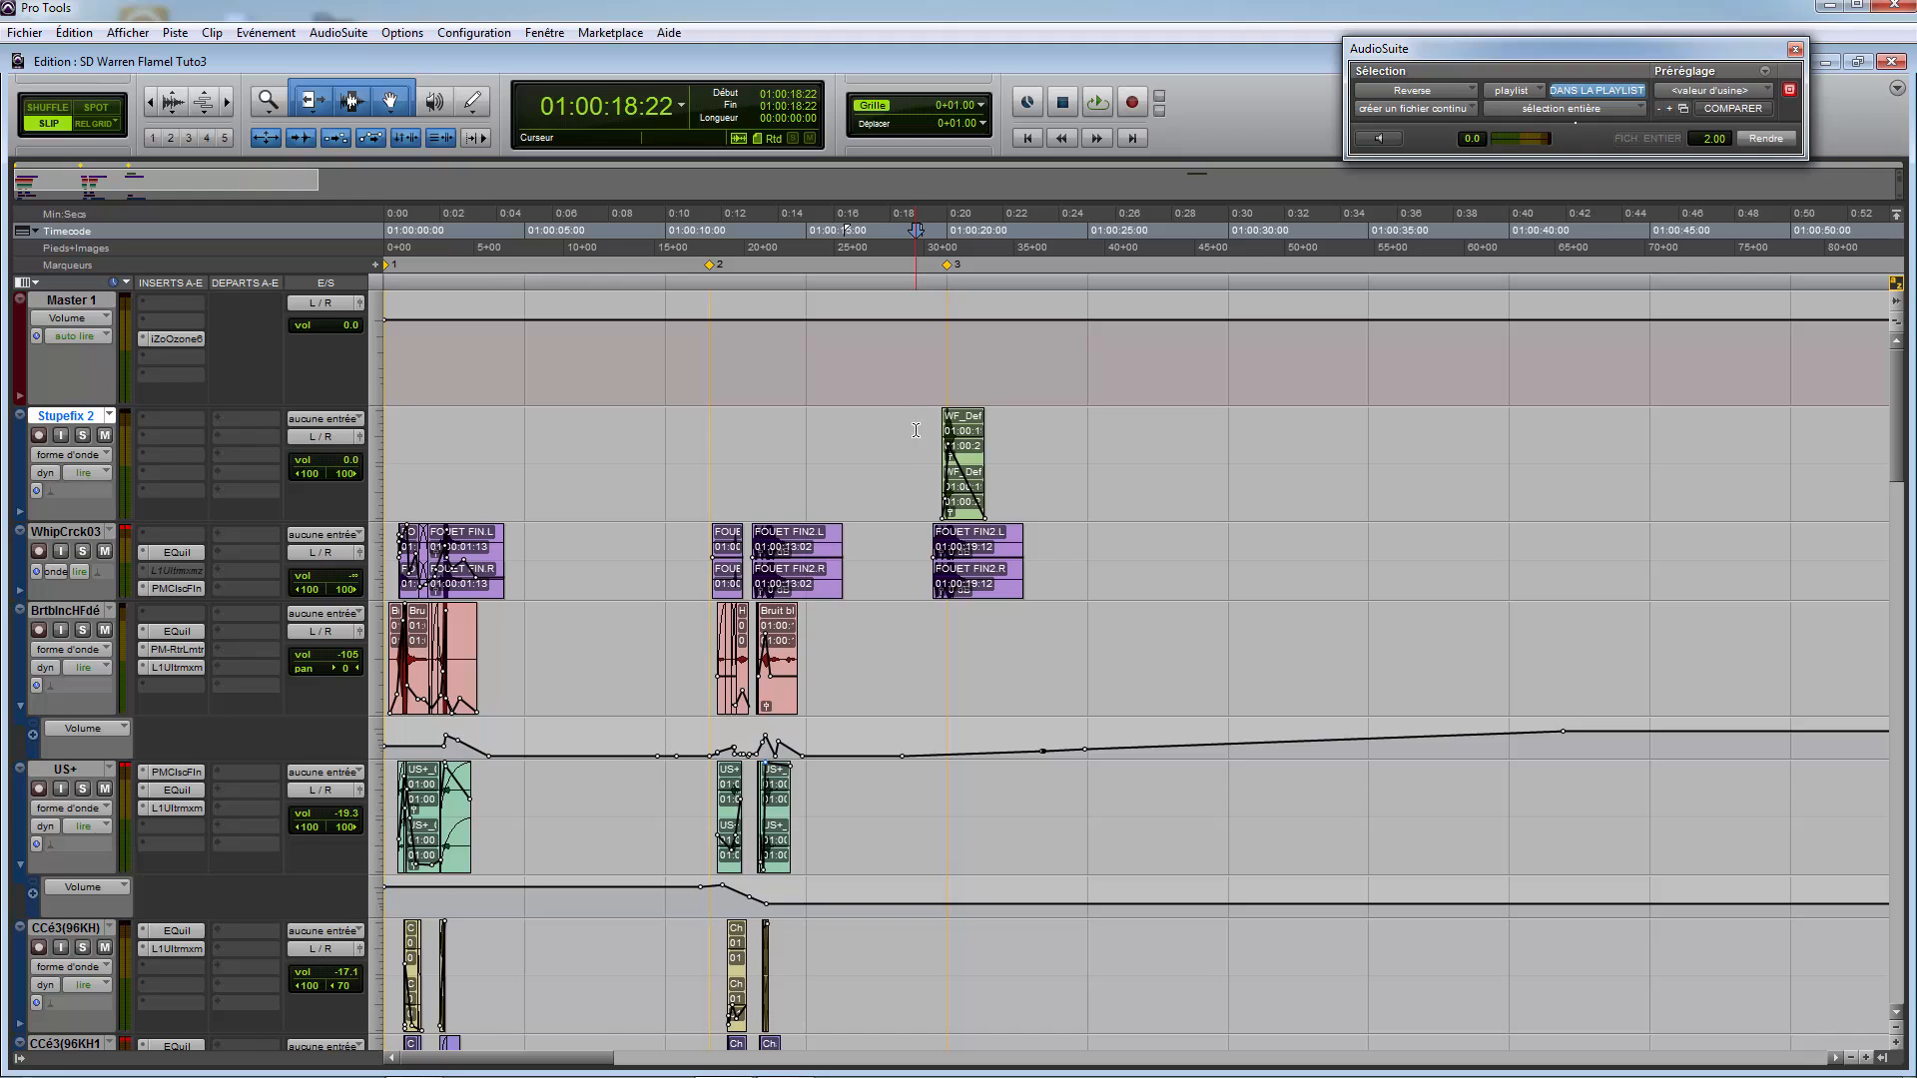
{"action": "key", "text": "t"}
{"action": "key", "text": "t"}
{"action": "left_click_drag", "start_coordinate": [1199, 425], "coordinate": [1491, 469]}
{"action": "key", "text": "t"}
{"action": "key", "text": "t"}
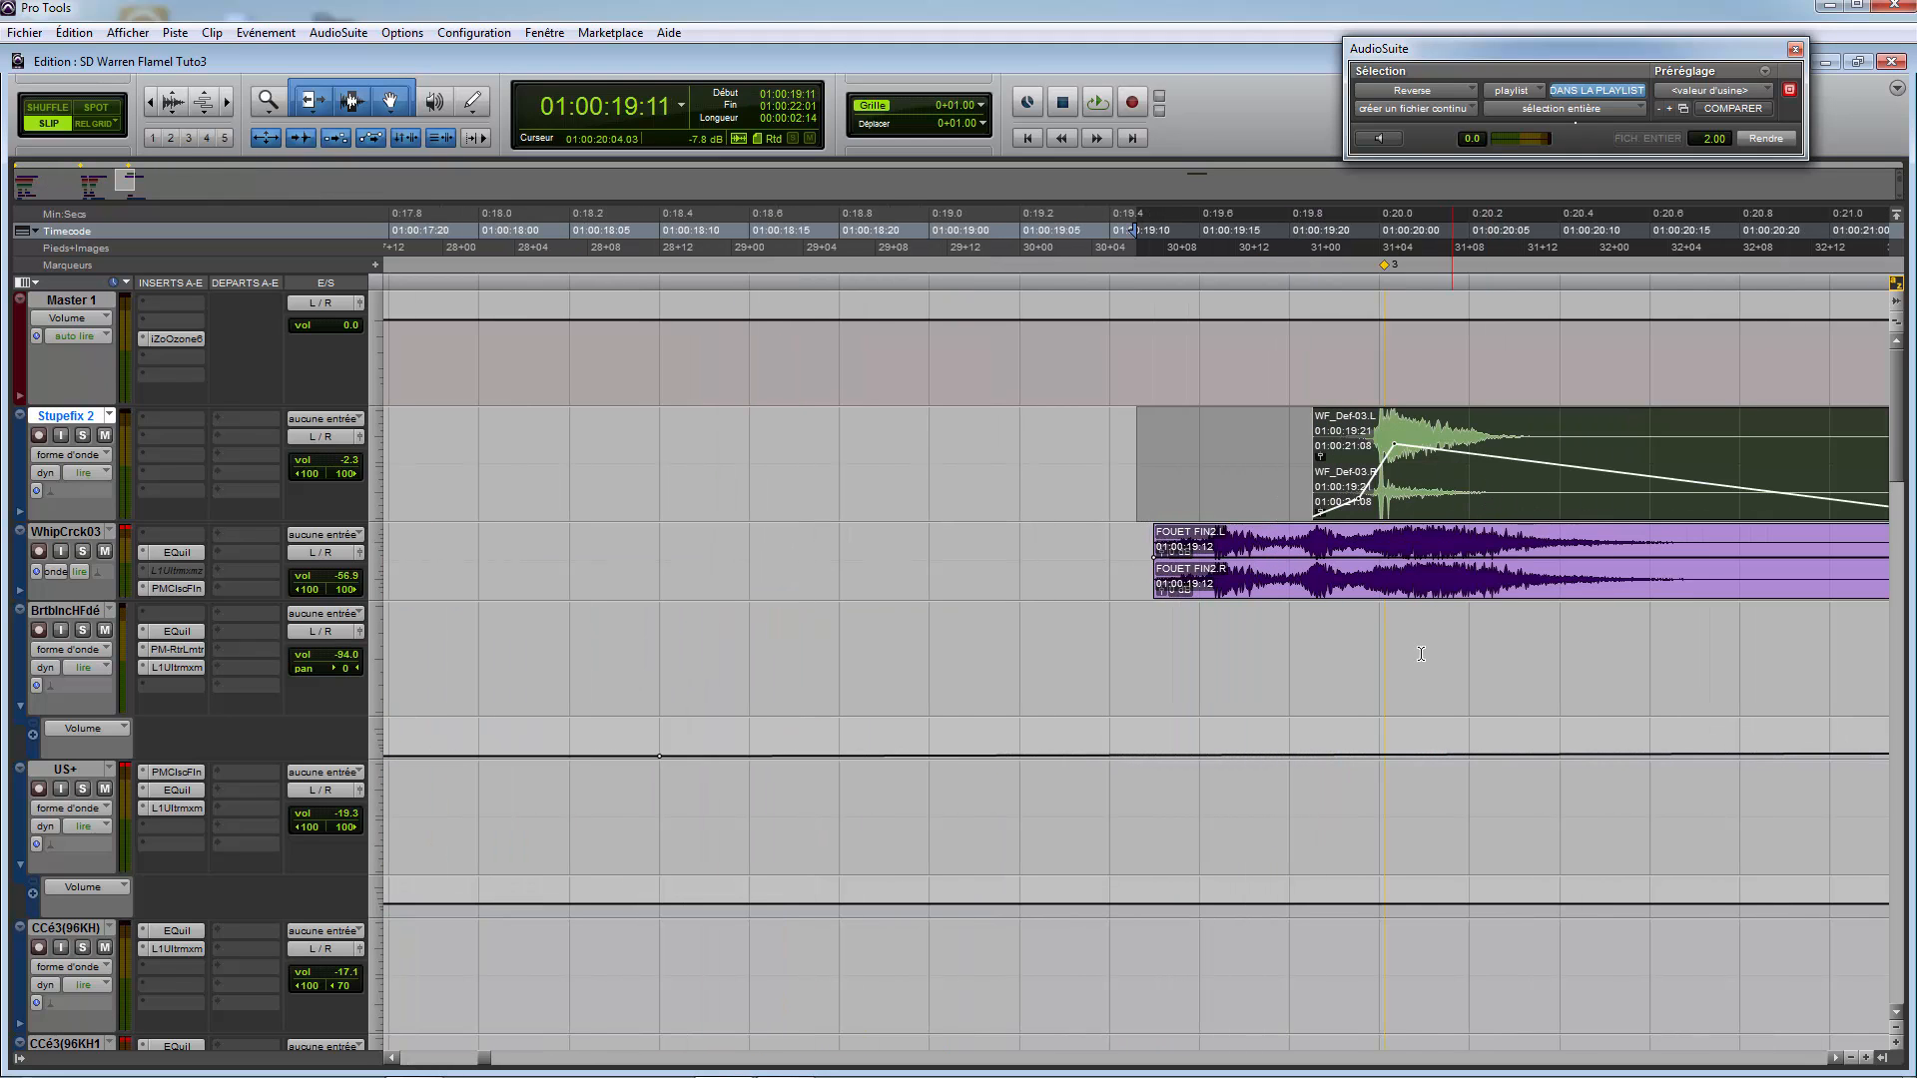
{"action": "key", "text": "r"}
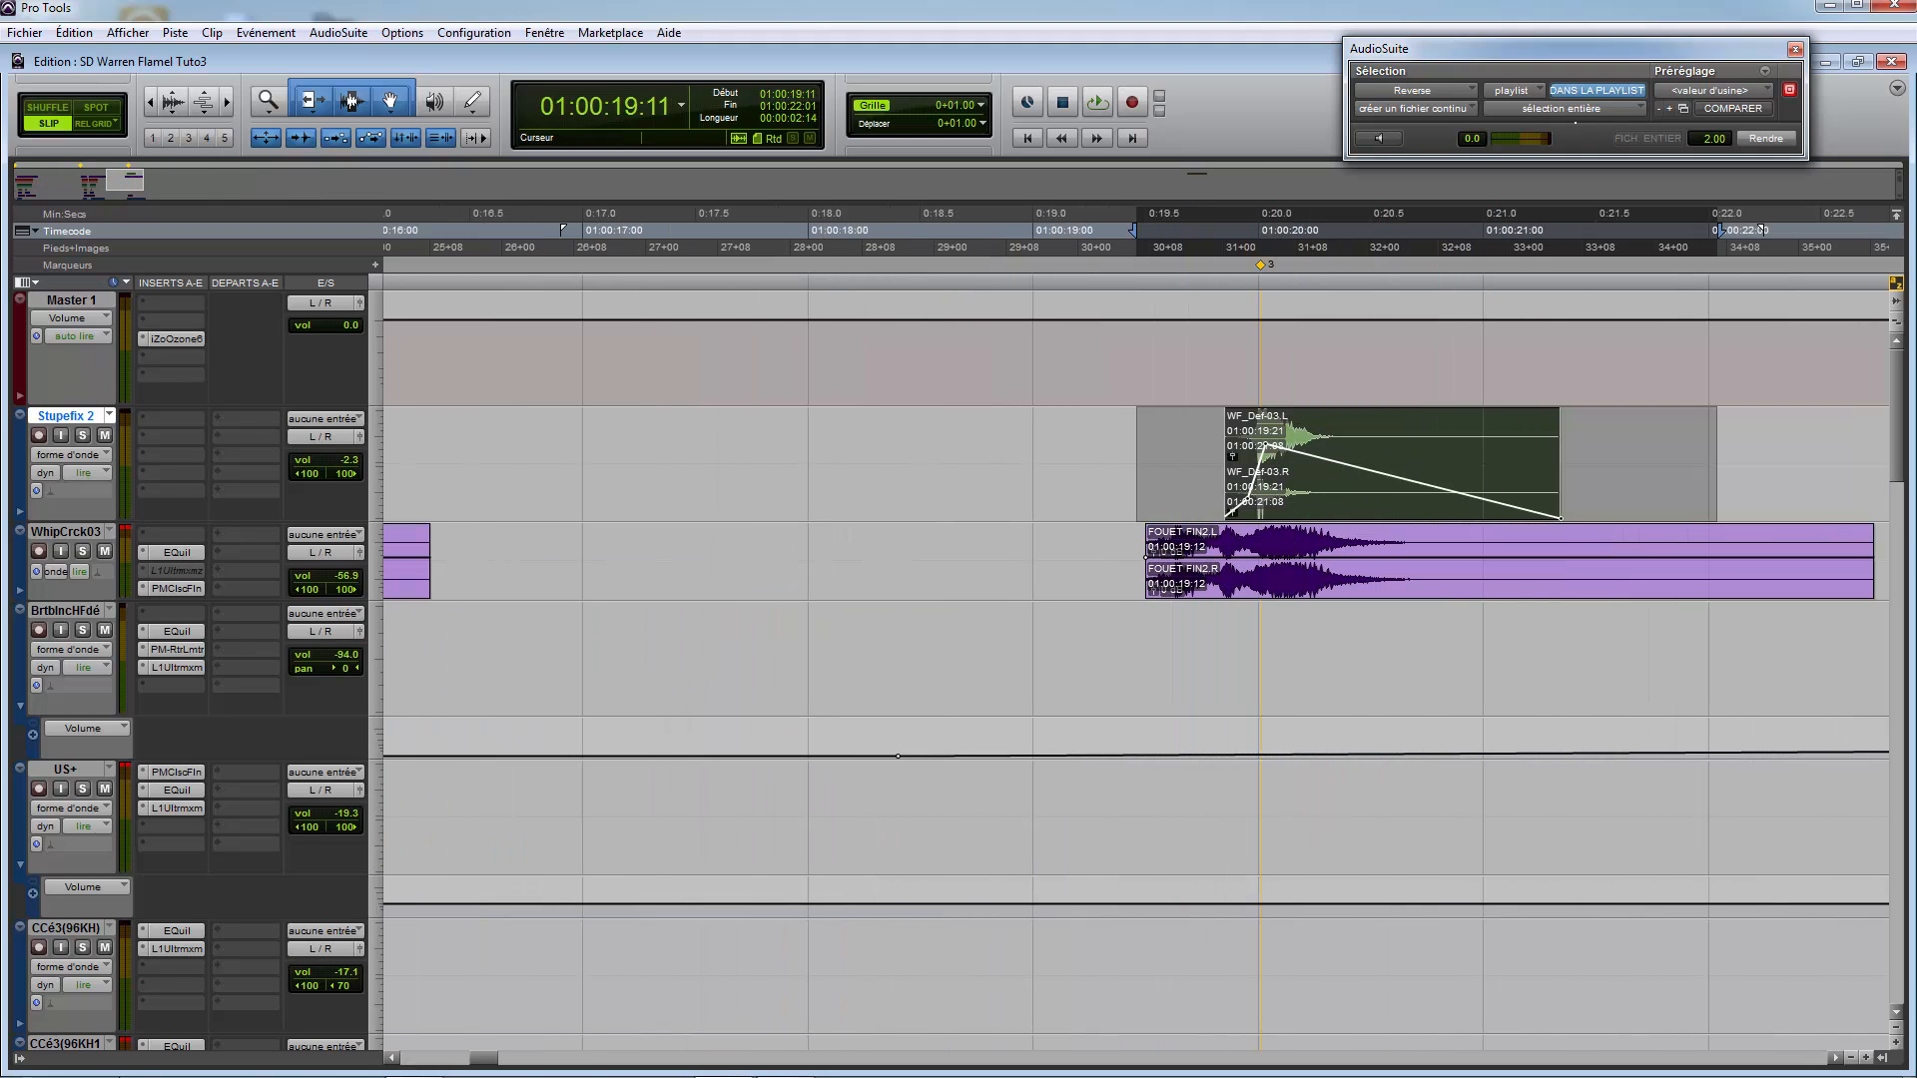
Step: Switch to Windows Explorer and review the bounced WAV files in the Bounce_Sortilege folder
{"action": "left_click", "coordinate": [168, 1060]}
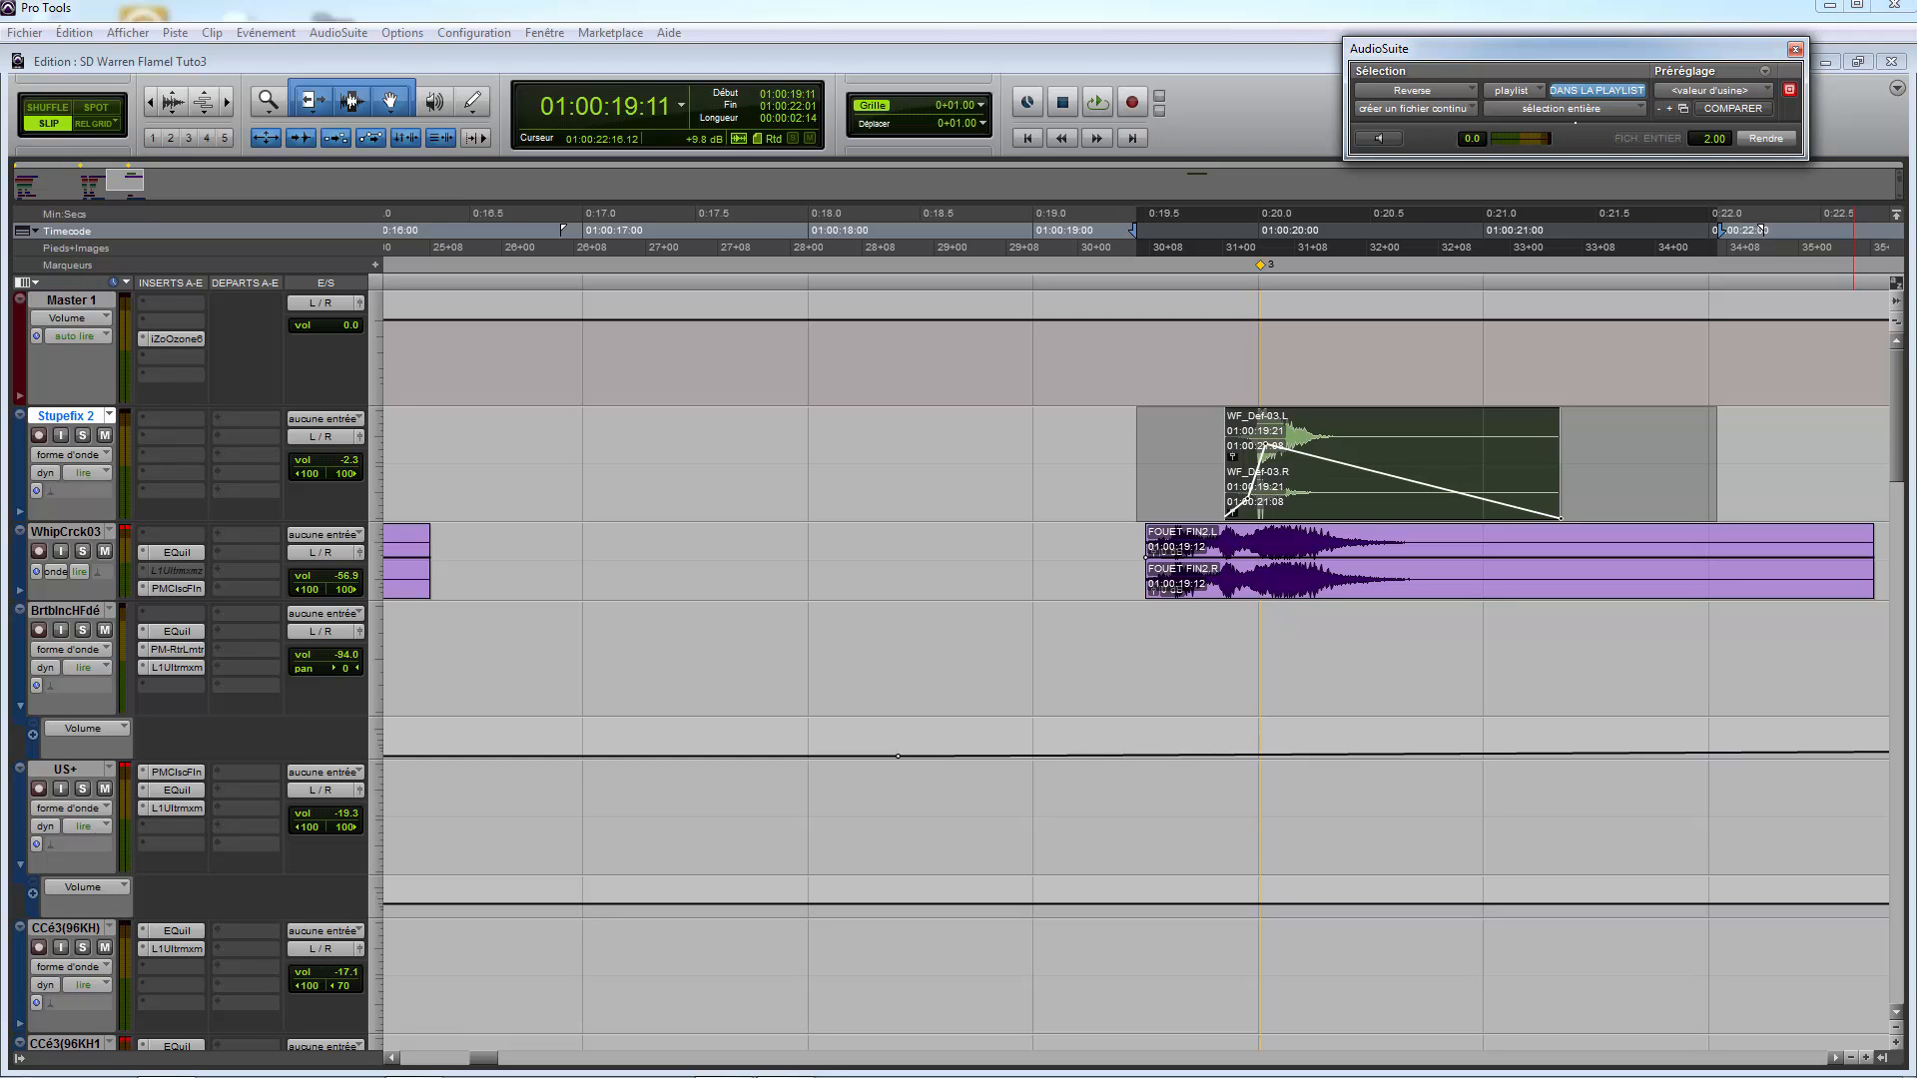
{"action": "left_click_drag", "start_coordinate": [0, 200], "coordinate": [877, 128]}
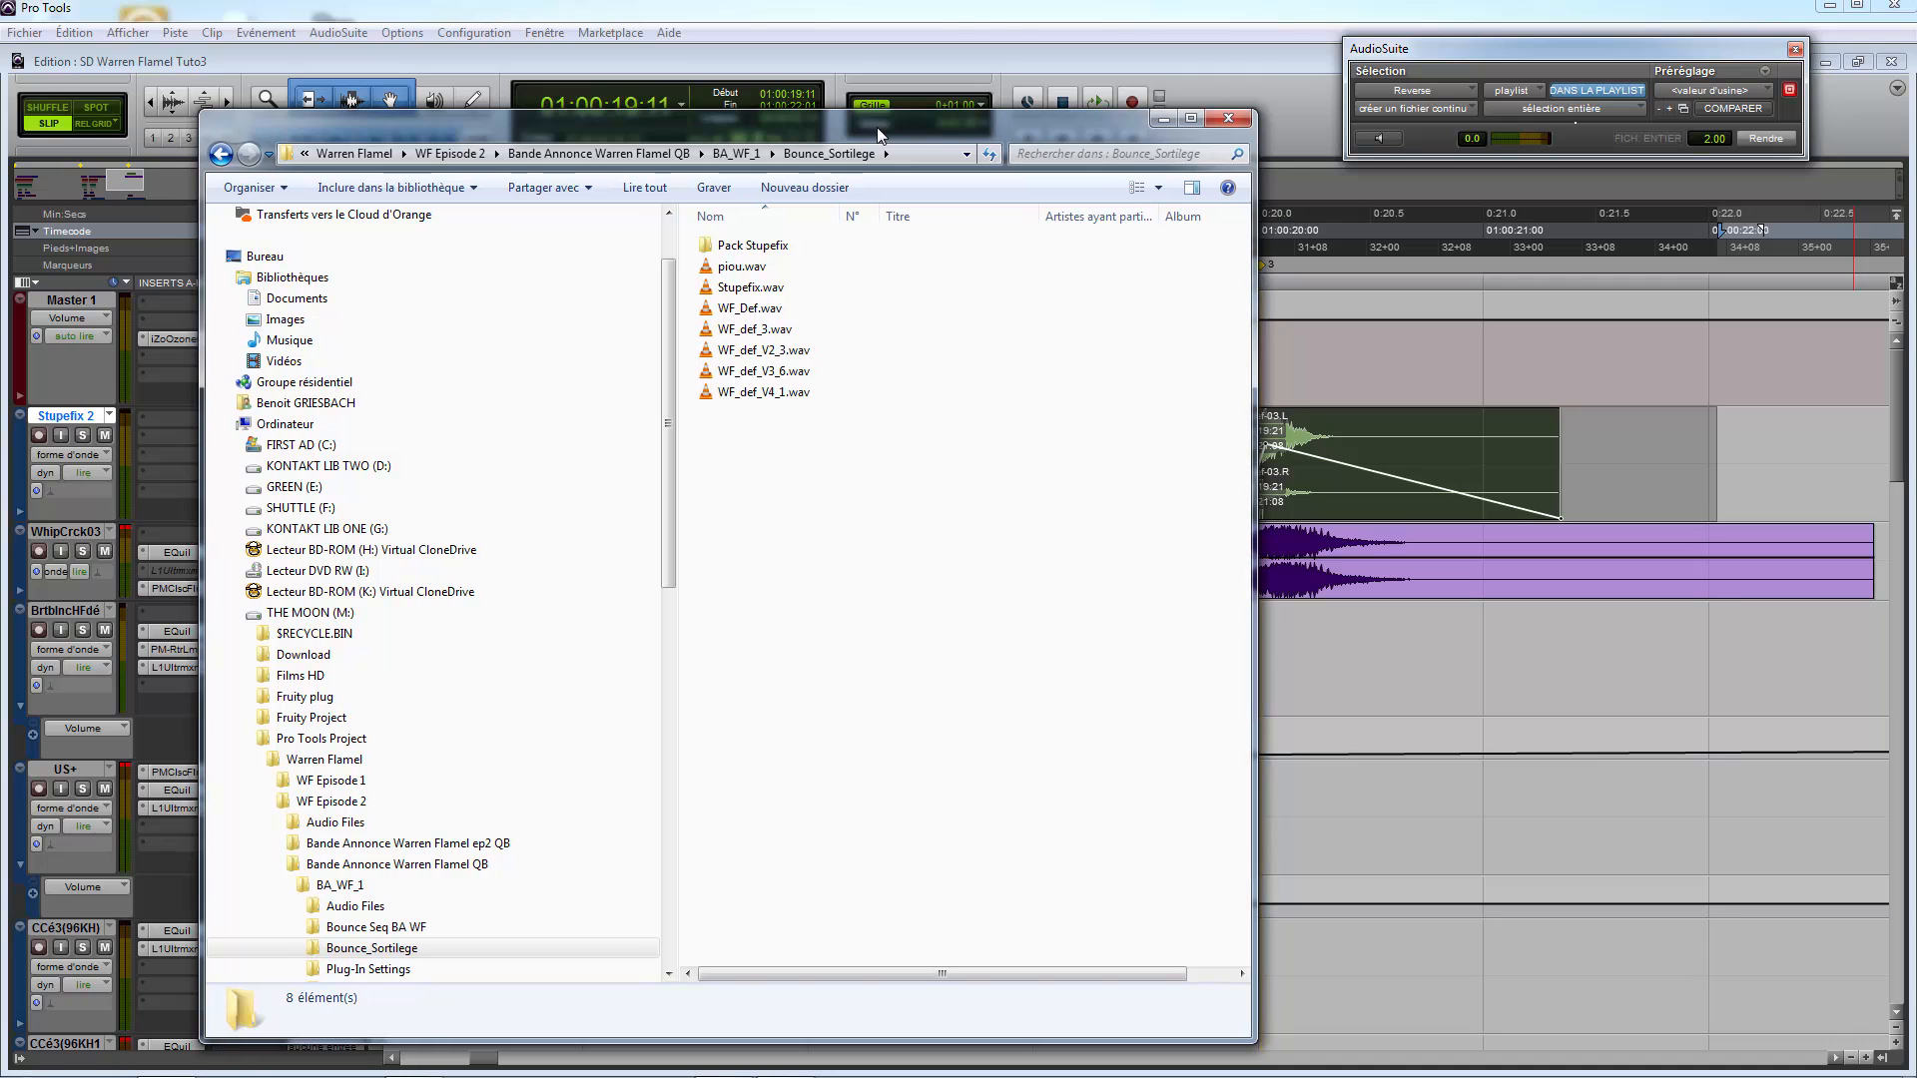
{"action": "left_click_drag", "start_coordinate": [814, 529], "coordinate": [795, 259]}
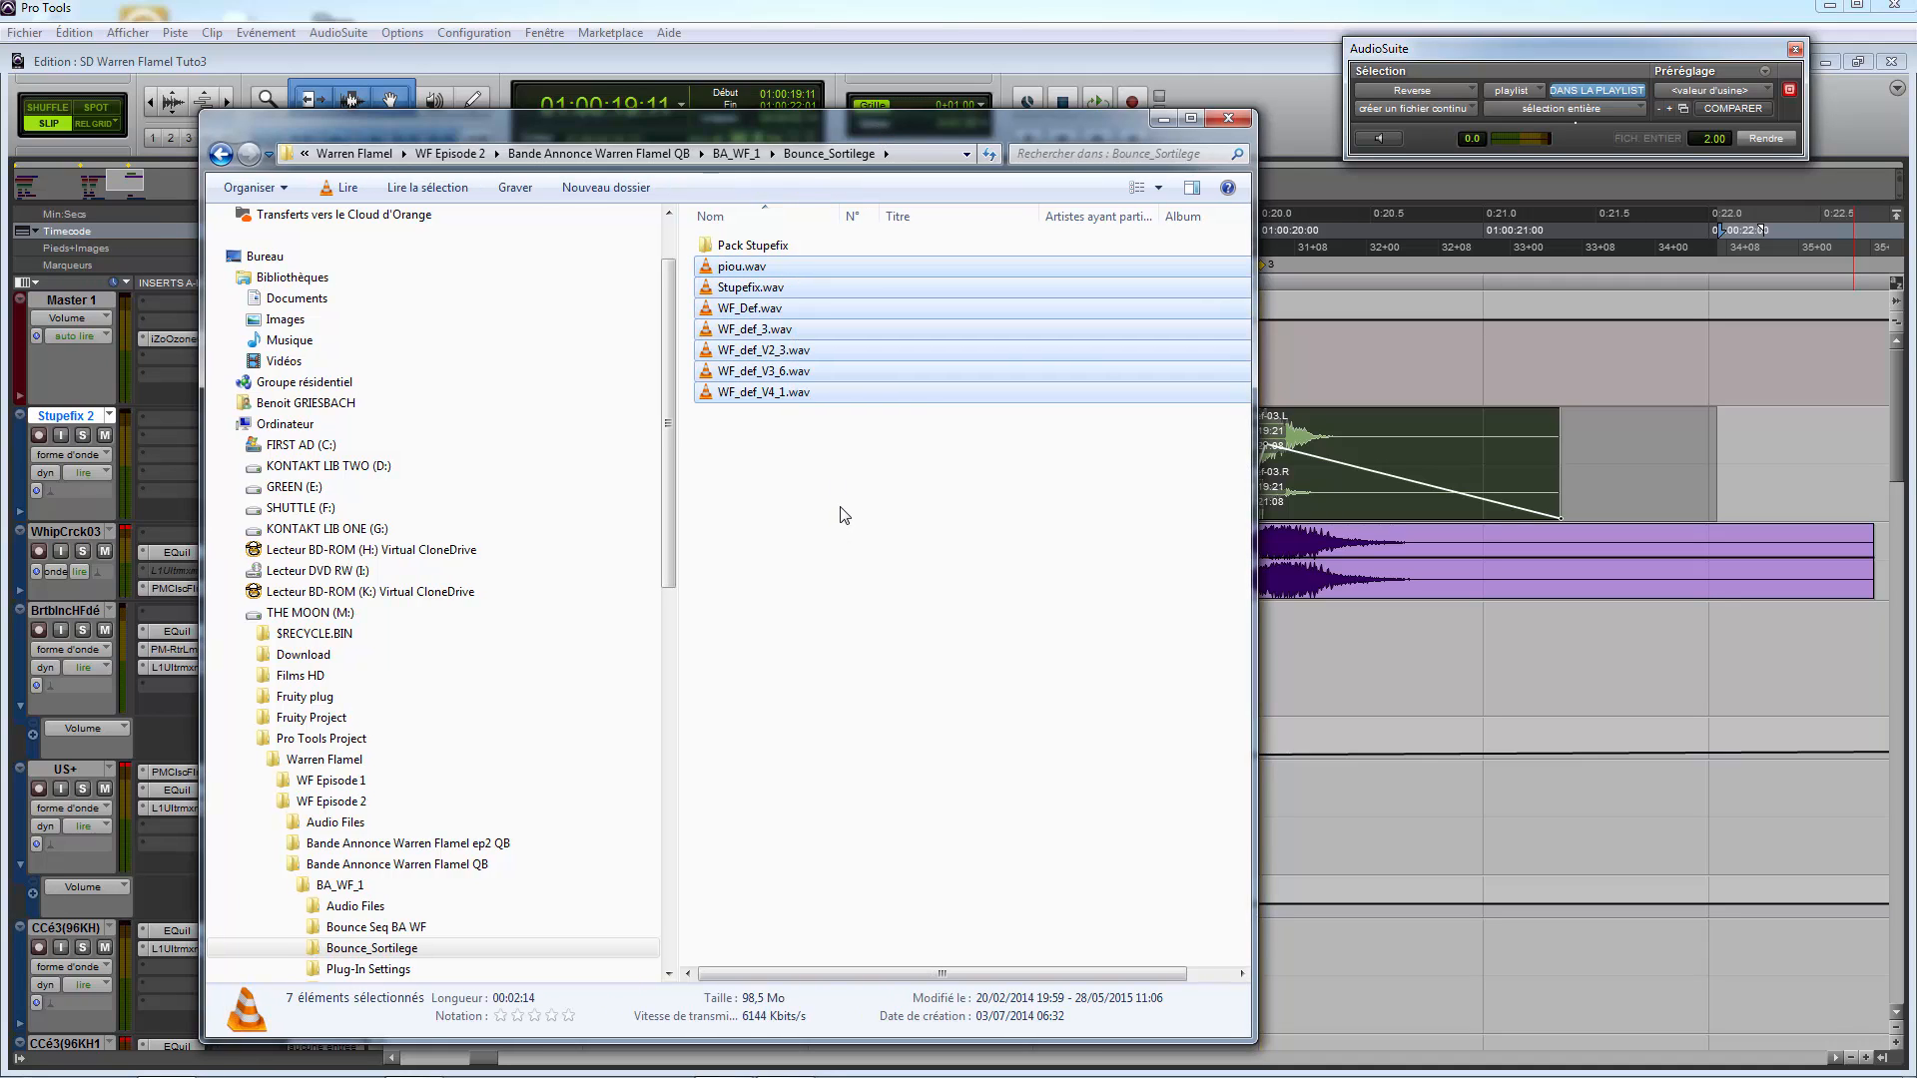
{"action": "left_click", "coordinate": [845, 515]}
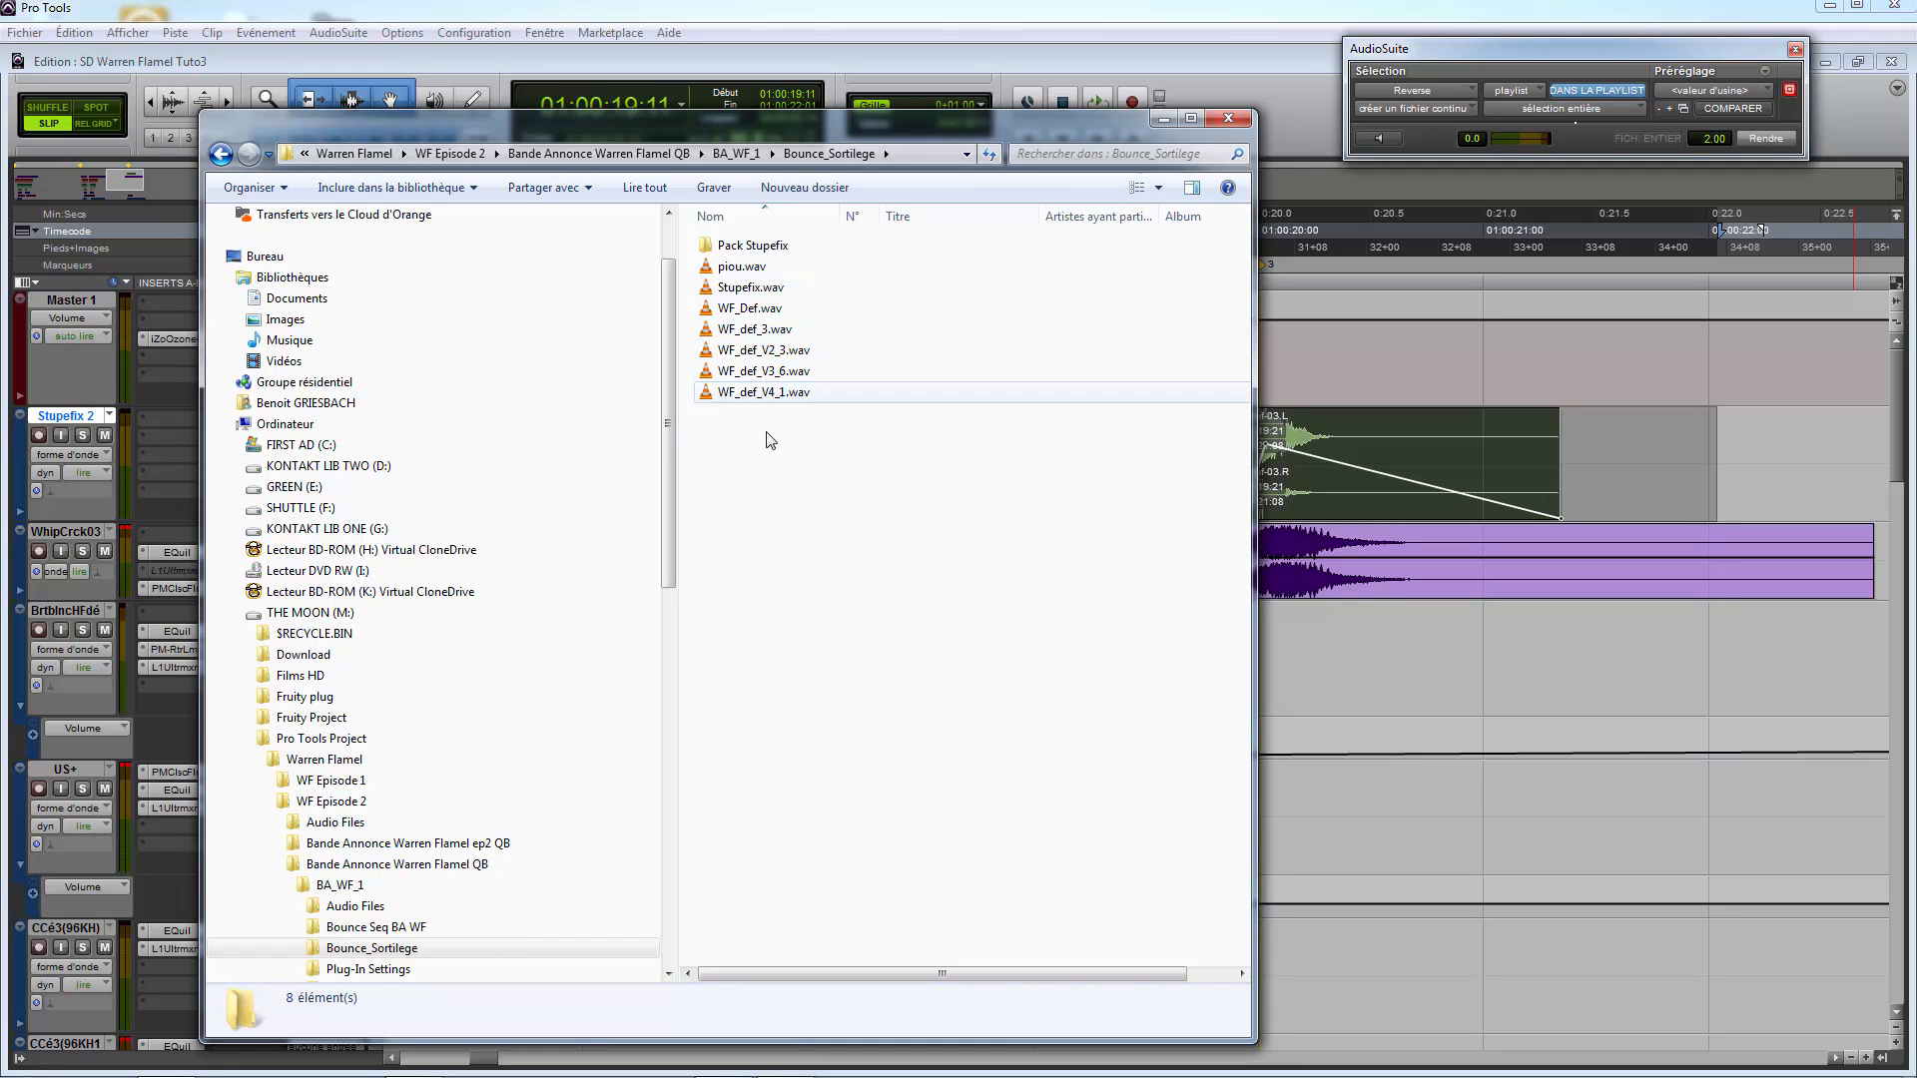
Step: Place Stupefix9.wav from the Pack Stupefix folder onto the US+ track, starting at about 01:00:19:19
{"action": "mouse_move", "coordinate": [781, 249]}
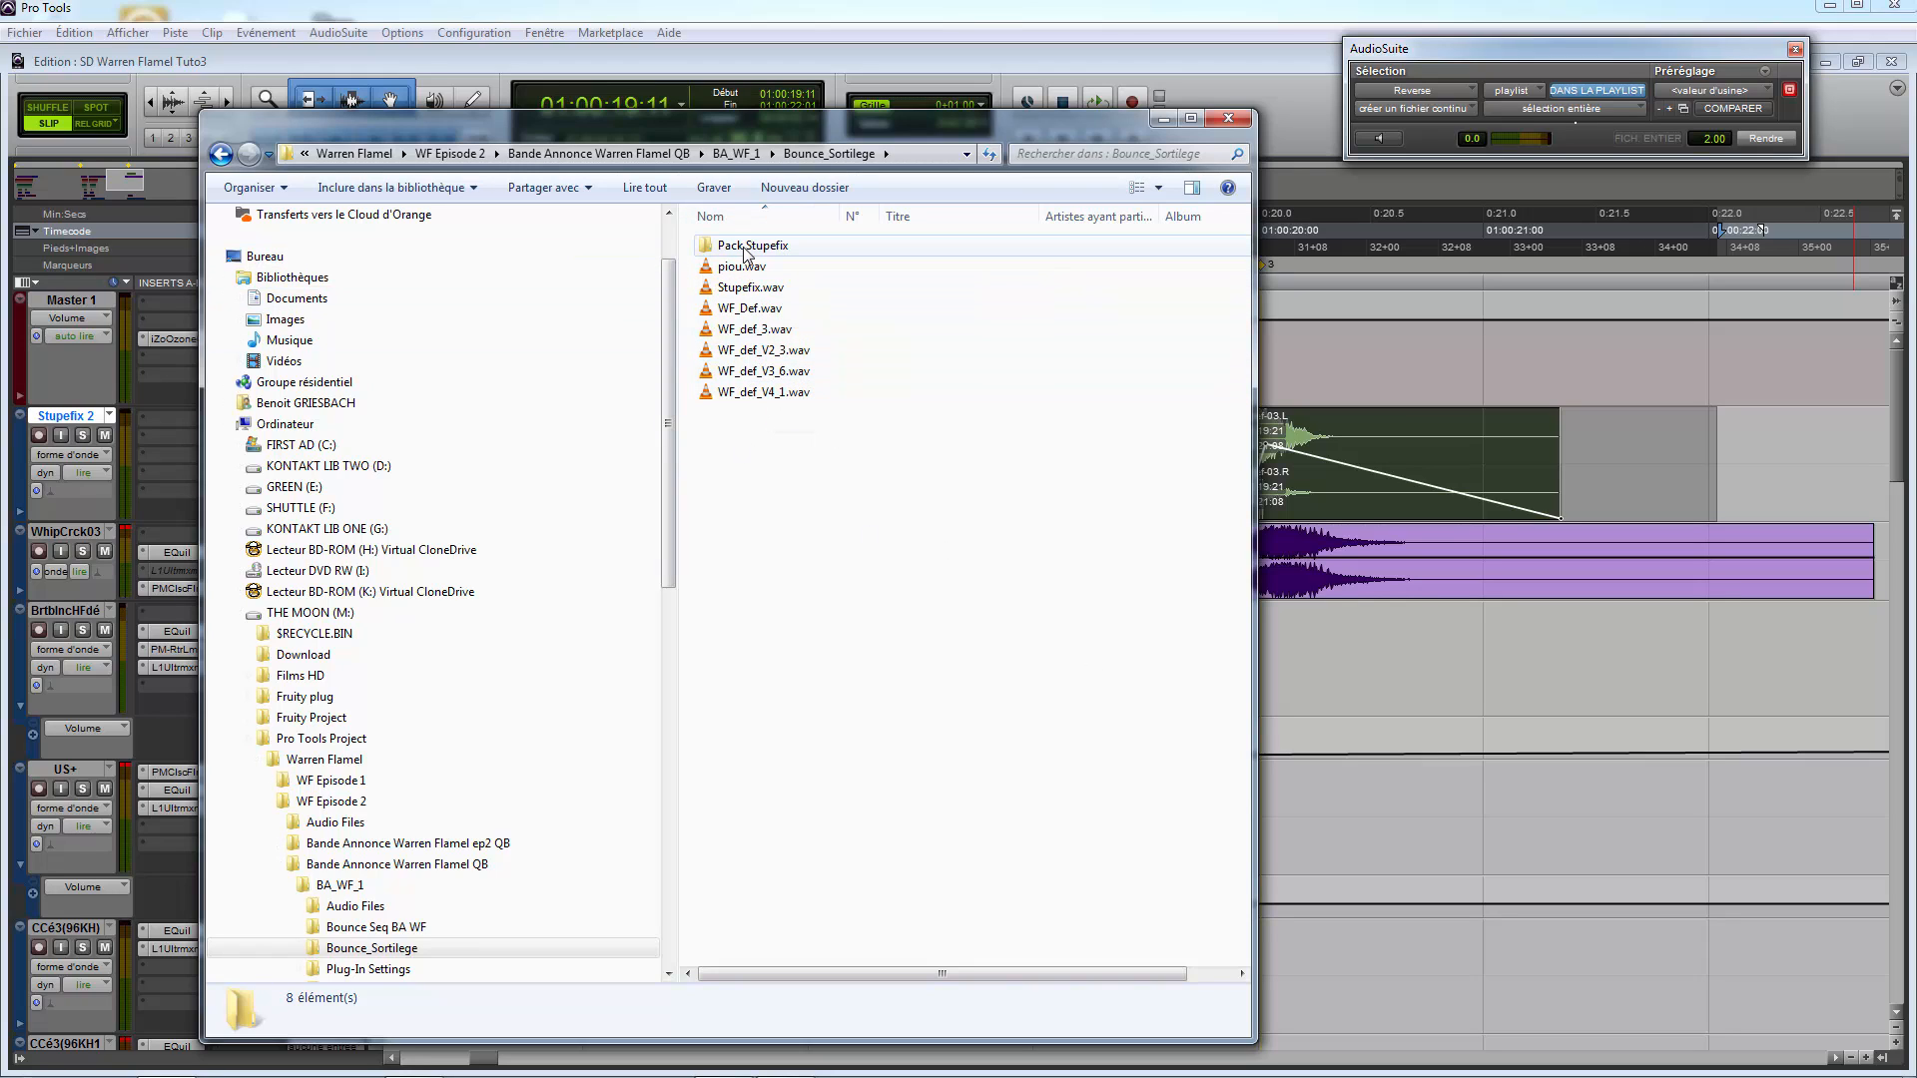
{"action": "left_click", "coordinate": [741, 250]}
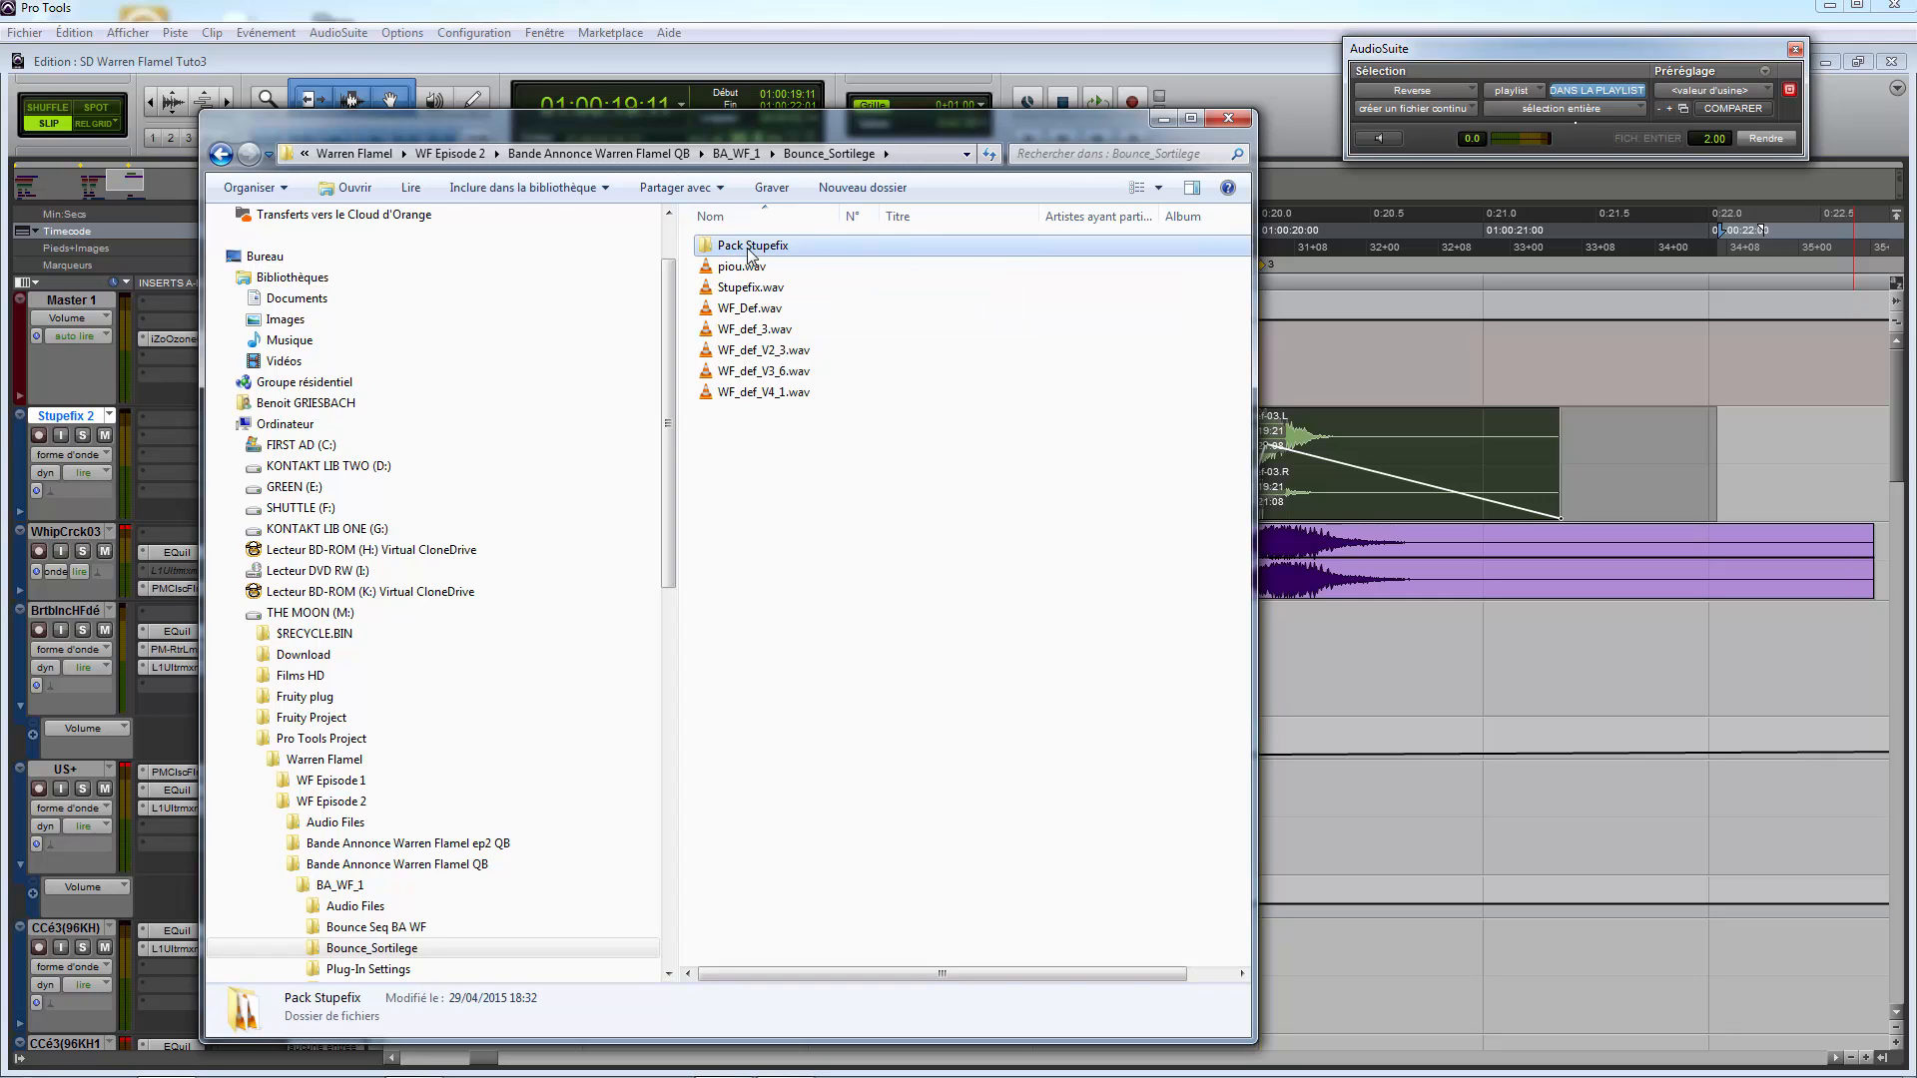
{"action": "double_click", "coordinate": [751, 255]}
{"action": "left_click_drag", "start_coordinate": [799, 751], "coordinate": [799, 261]}
{"action": "left_click", "coordinate": [764, 764]}
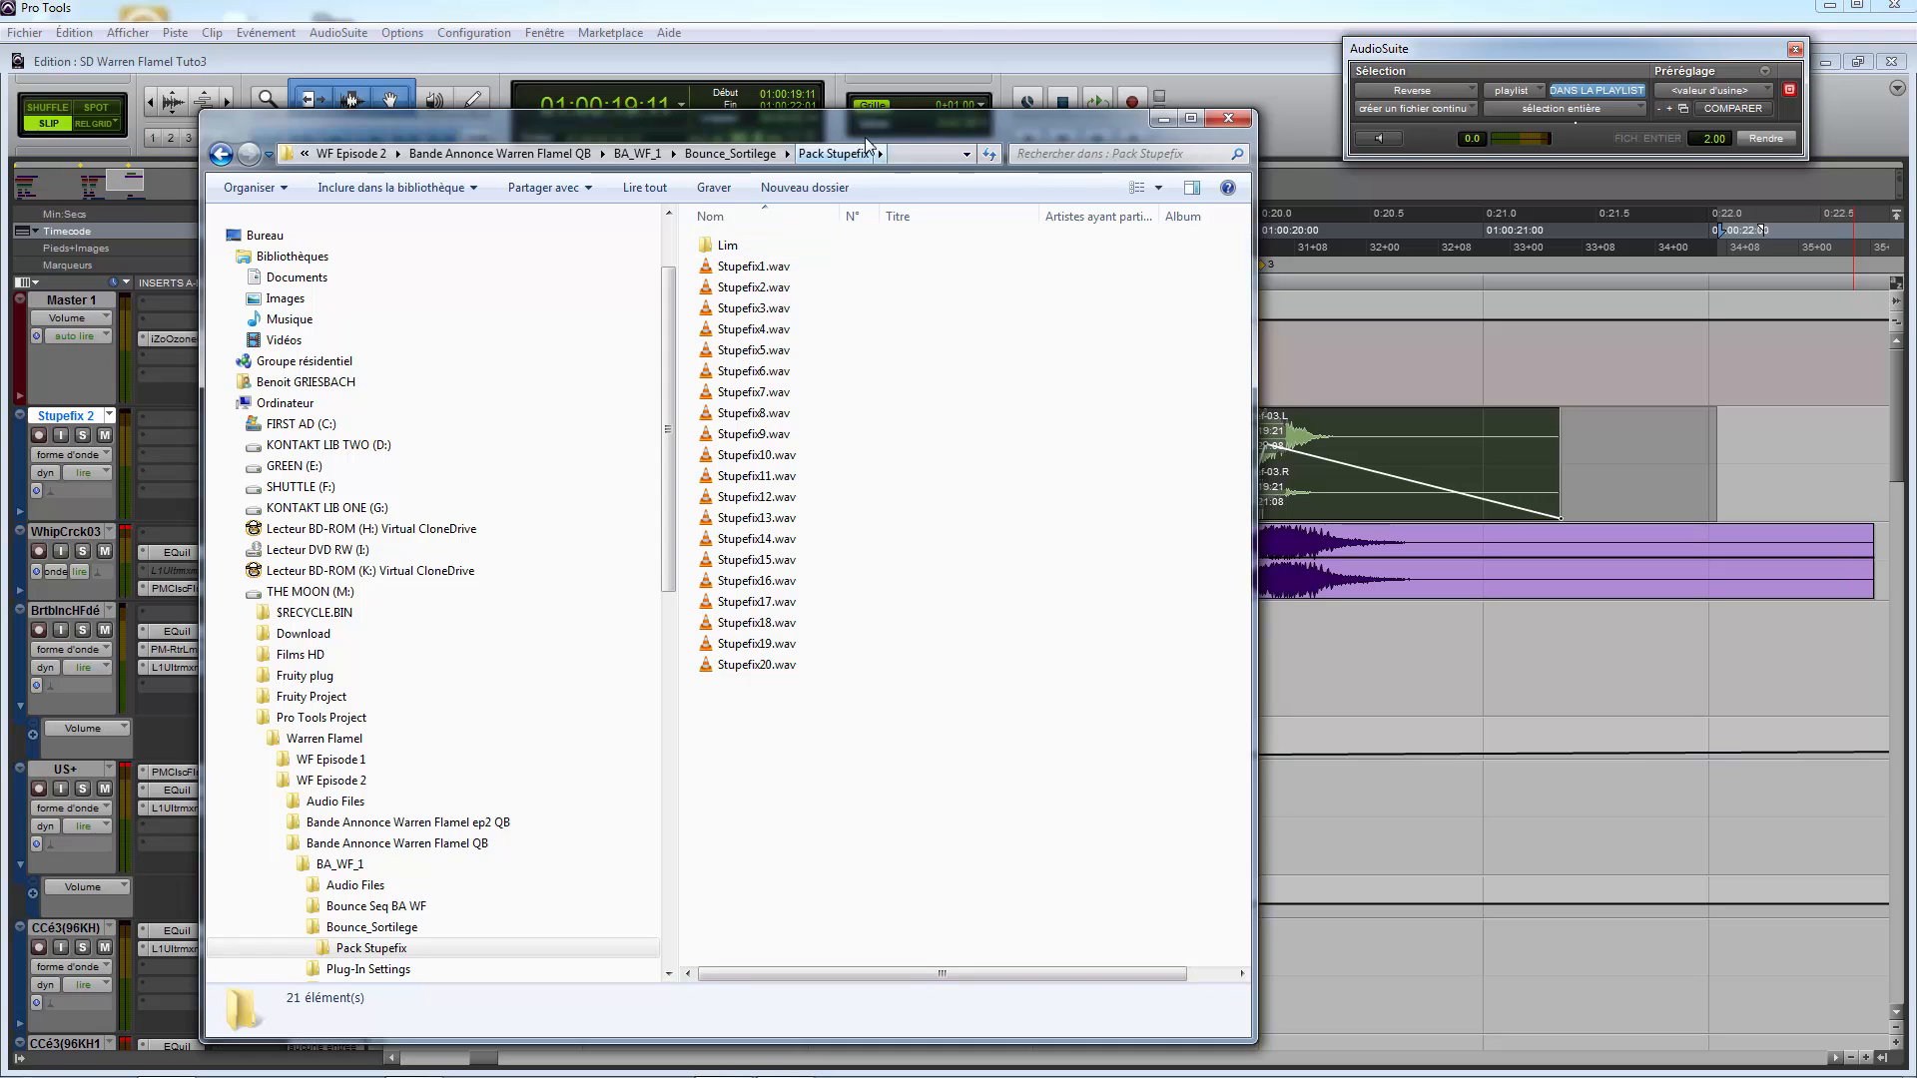
{"action": "left_click_drag", "start_coordinate": [799, 129], "coordinate": [532, 59]}
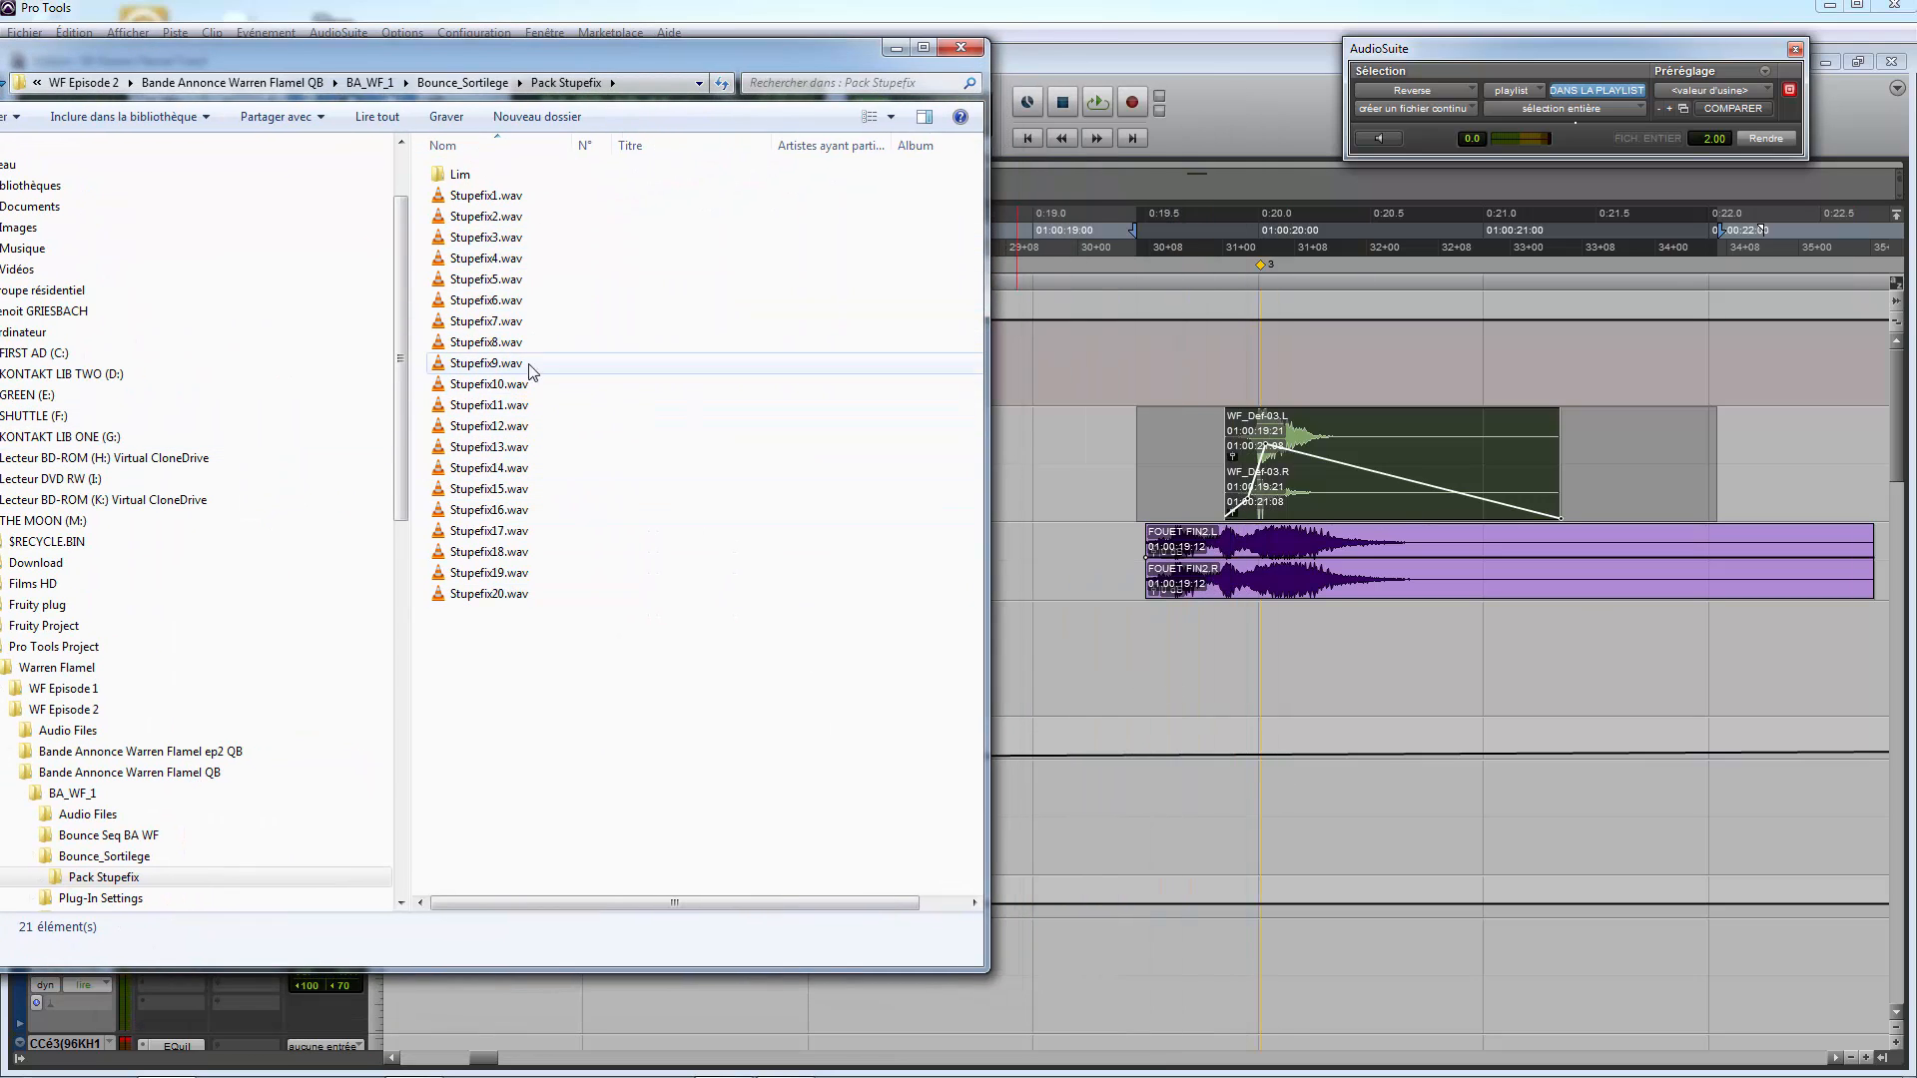
{"action": "left_click_drag", "start_coordinate": [461, 368], "coordinate": [1218, 789]}
{"action": "left_click", "coordinate": [1162, 778]}
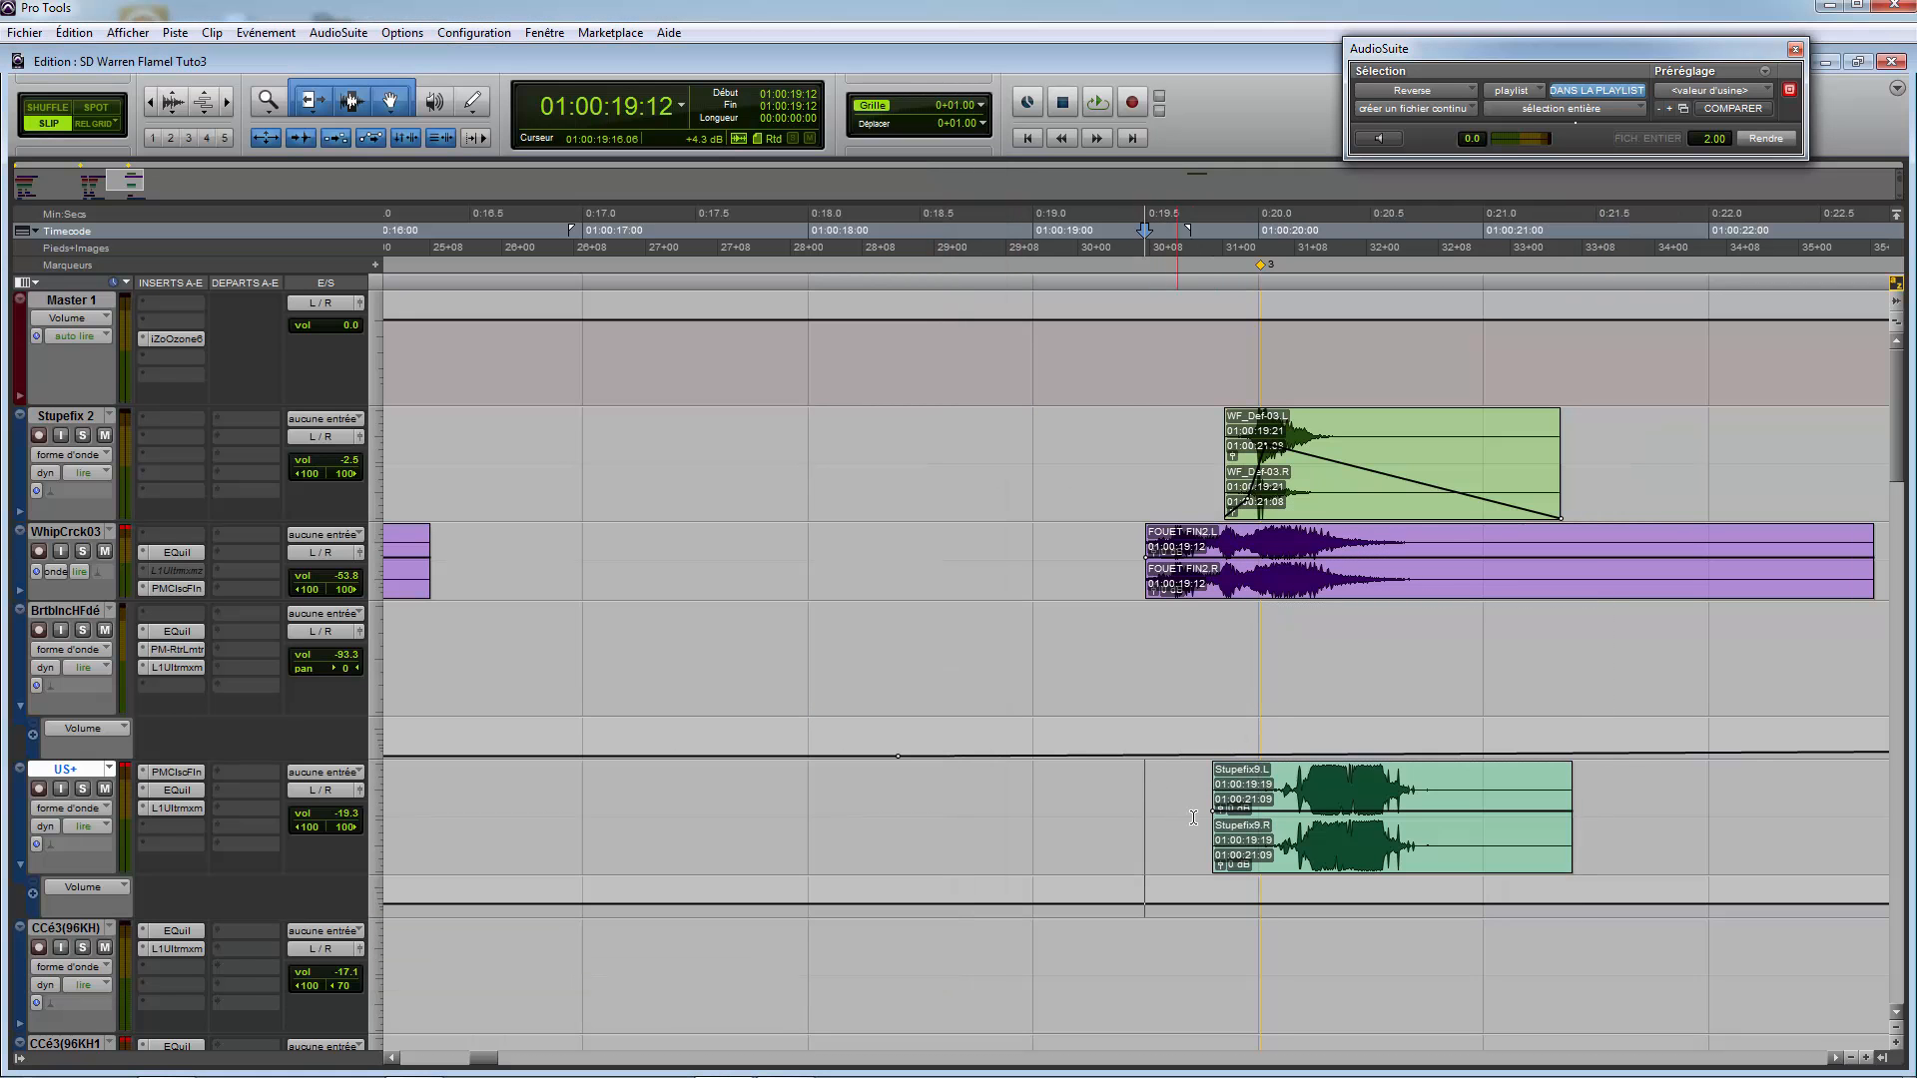
Step: Solo the US+ track, deactivate its three insert plug-ins, and play the Stupefix9 clip from 01:00:19:12
{"action": "left_click", "coordinate": [84, 790]}
{"action": "right_click", "coordinate": [190, 810]}
{"action": "left_click", "coordinate": [206, 833]}
{"action": "right_click", "coordinate": [187, 790]}
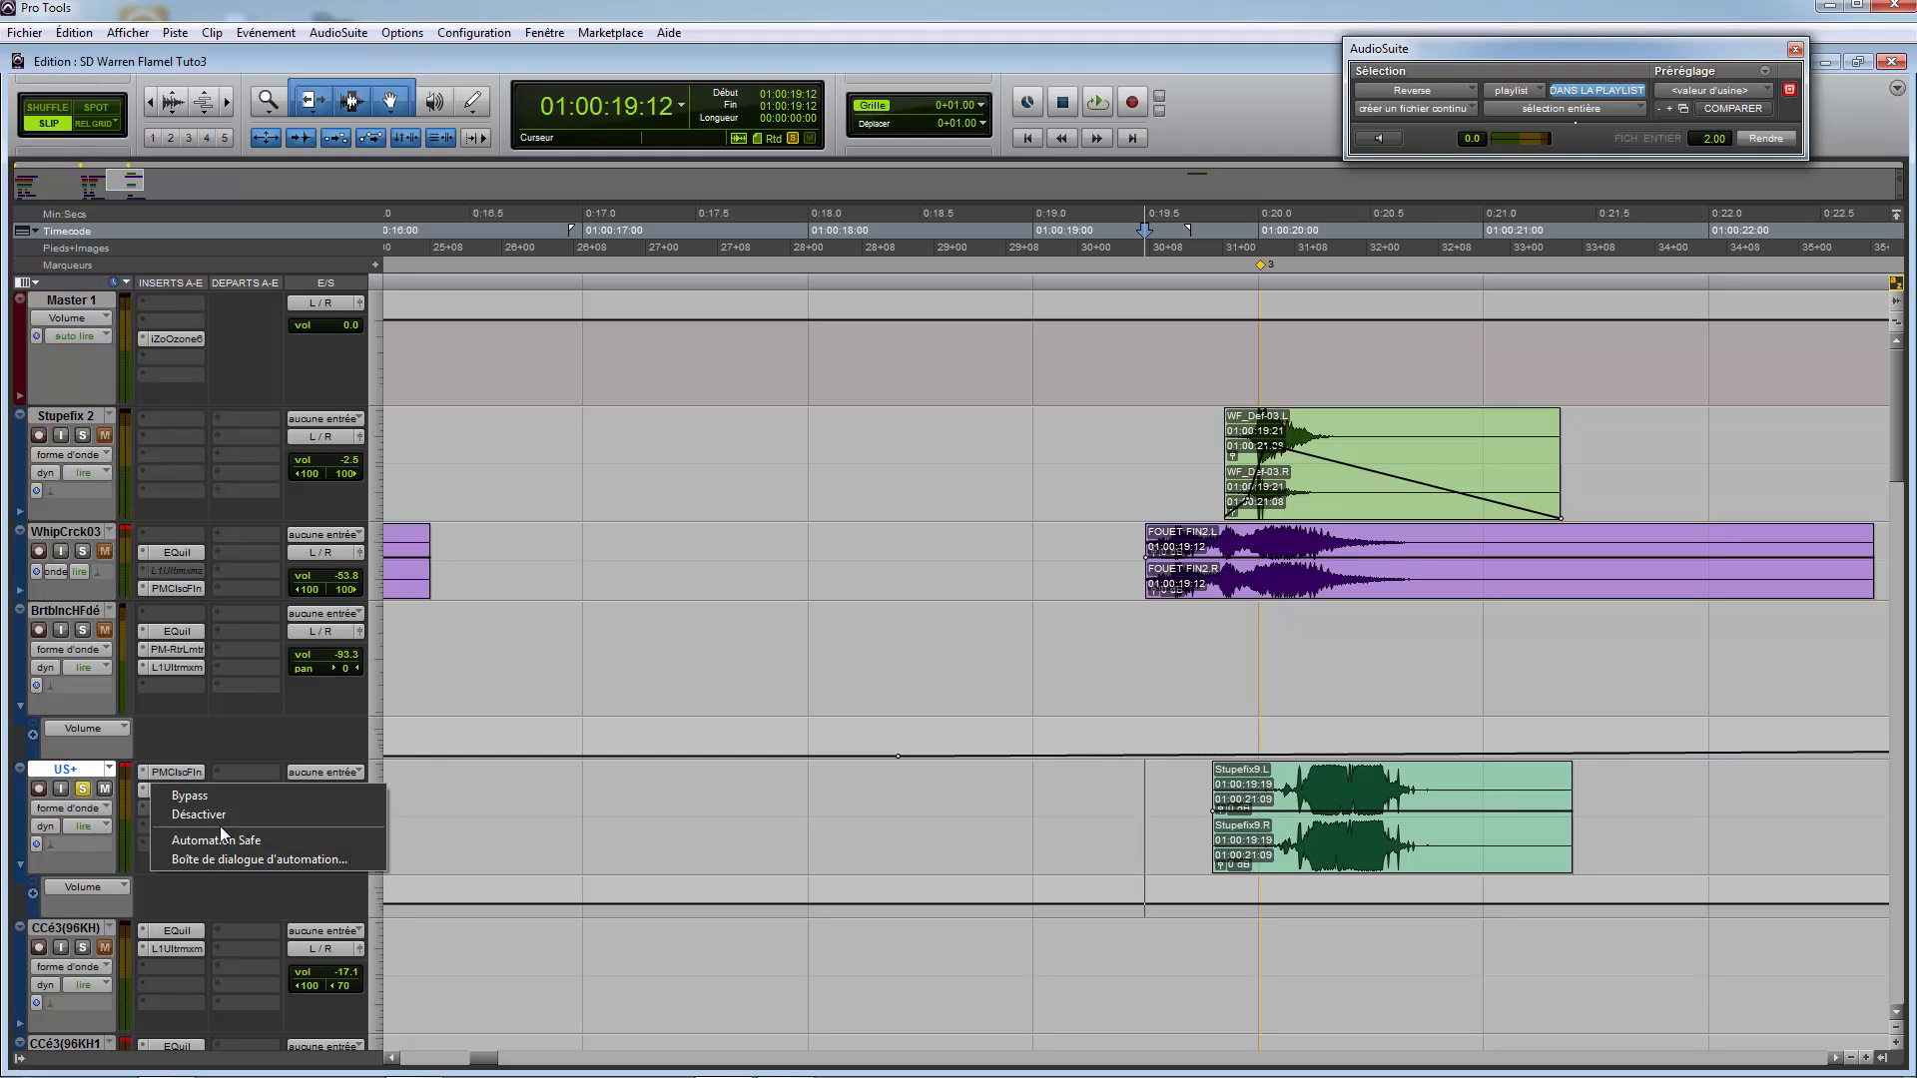
{"action": "left_click", "coordinate": [209, 812]}
{"action": "right_click", "coordinate": [183, 777]}
{"action": "left_click", "coordinate": [210, 801]}
{"action": "key", "text": "space"}
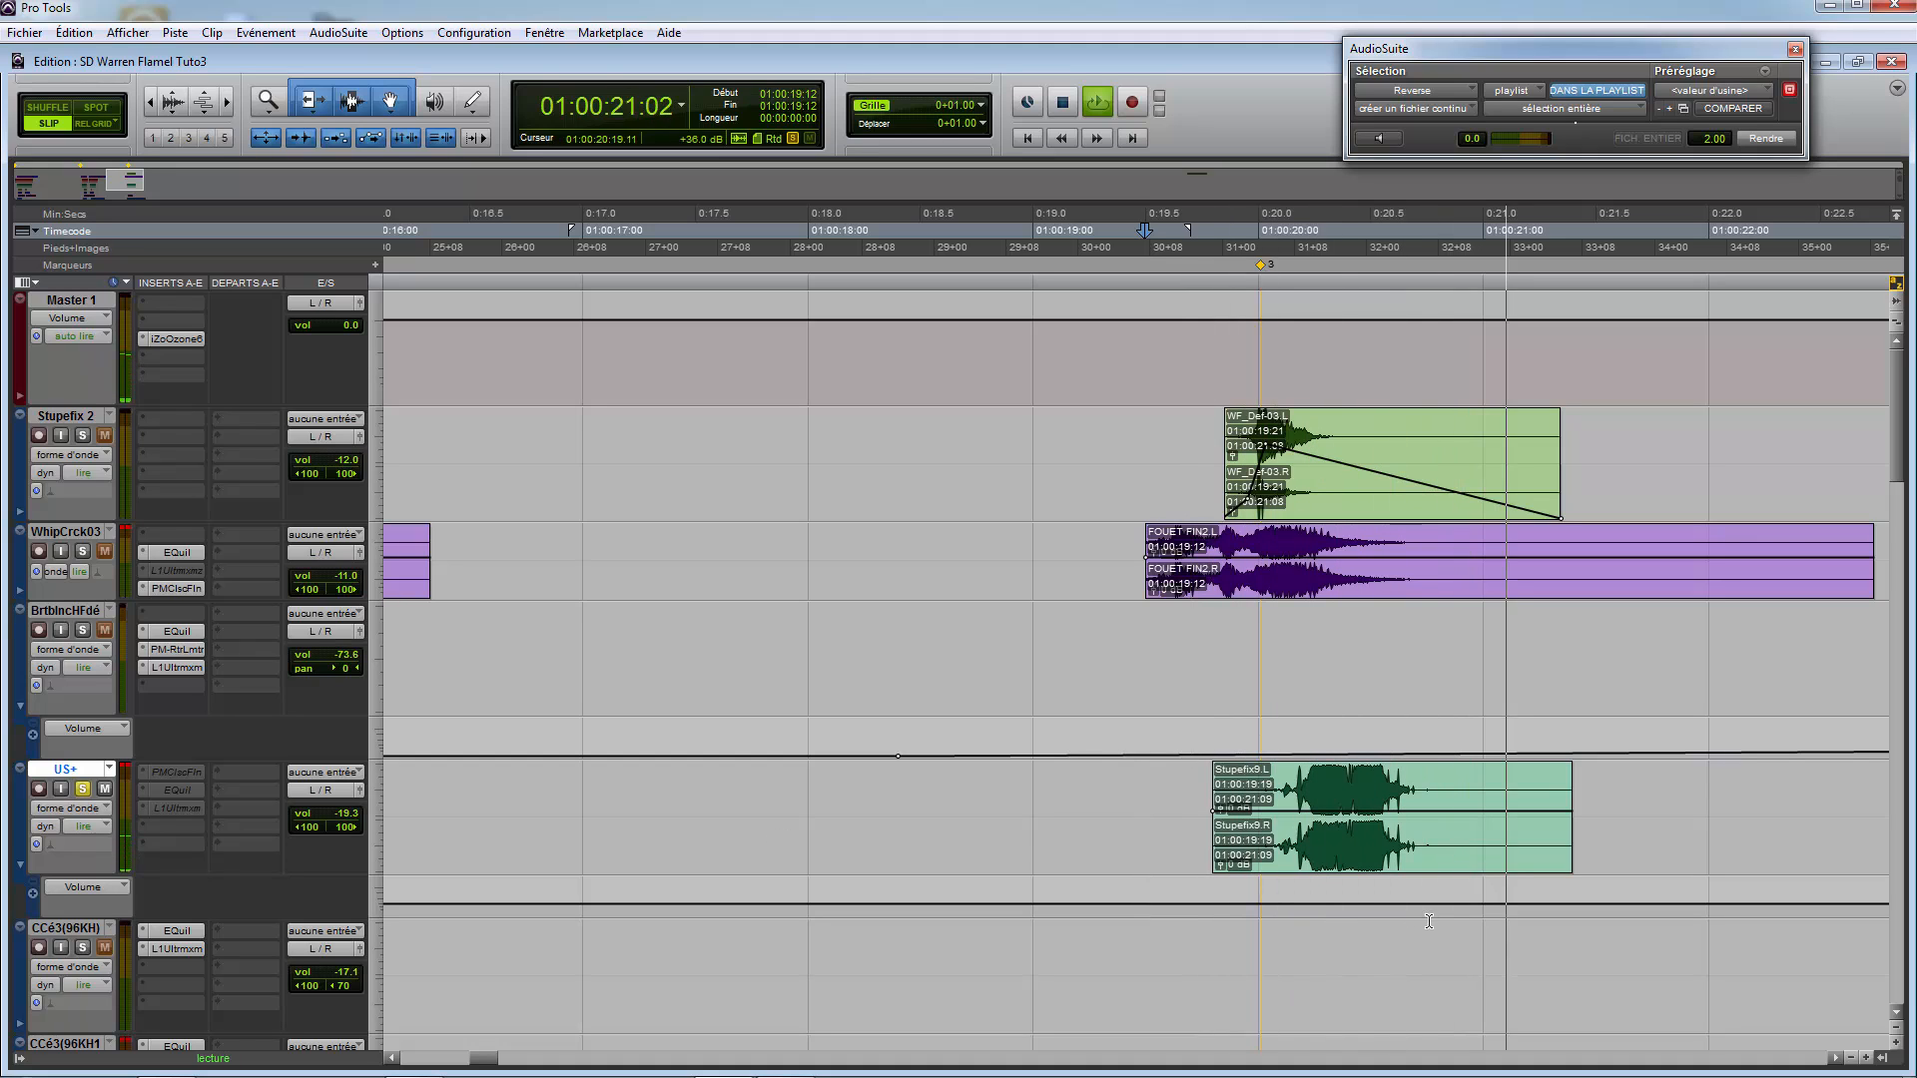
{"action": "key", "text": "space"}
Step: Raise the Stupefix9 clip's gain and US+ volume automation, then audition the result from 01:00:19:21
{"action": "left_click_drag", "start_coordinate": [1321, 810], "coordinate": [1322, 801]}
{"action": "left_click", "coordinate": [1226, 892]}
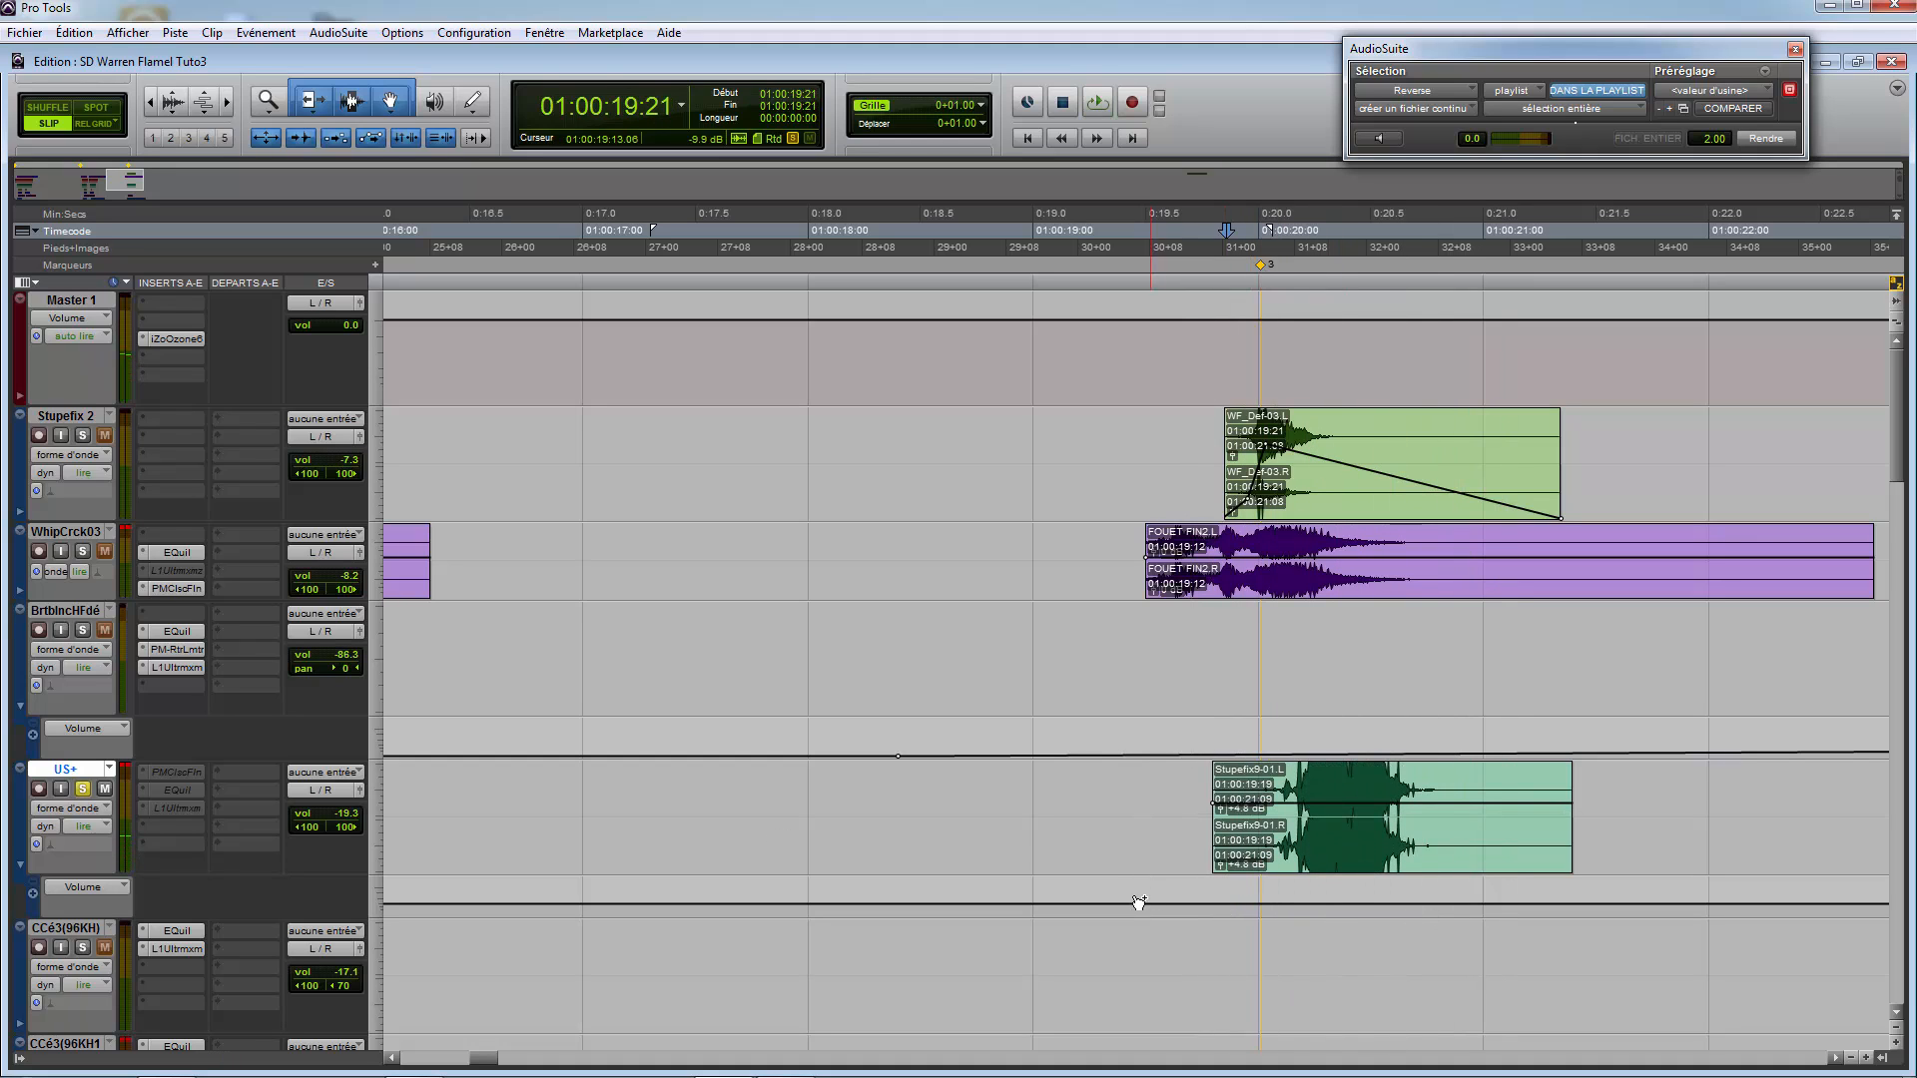
{"action": "left_click", "coordinate": [1119, 904], "text": "ctrl"}
{"action": "left_click_drag", "start_coordinate": [1247, 904], "coordinate": [1247, 892]}
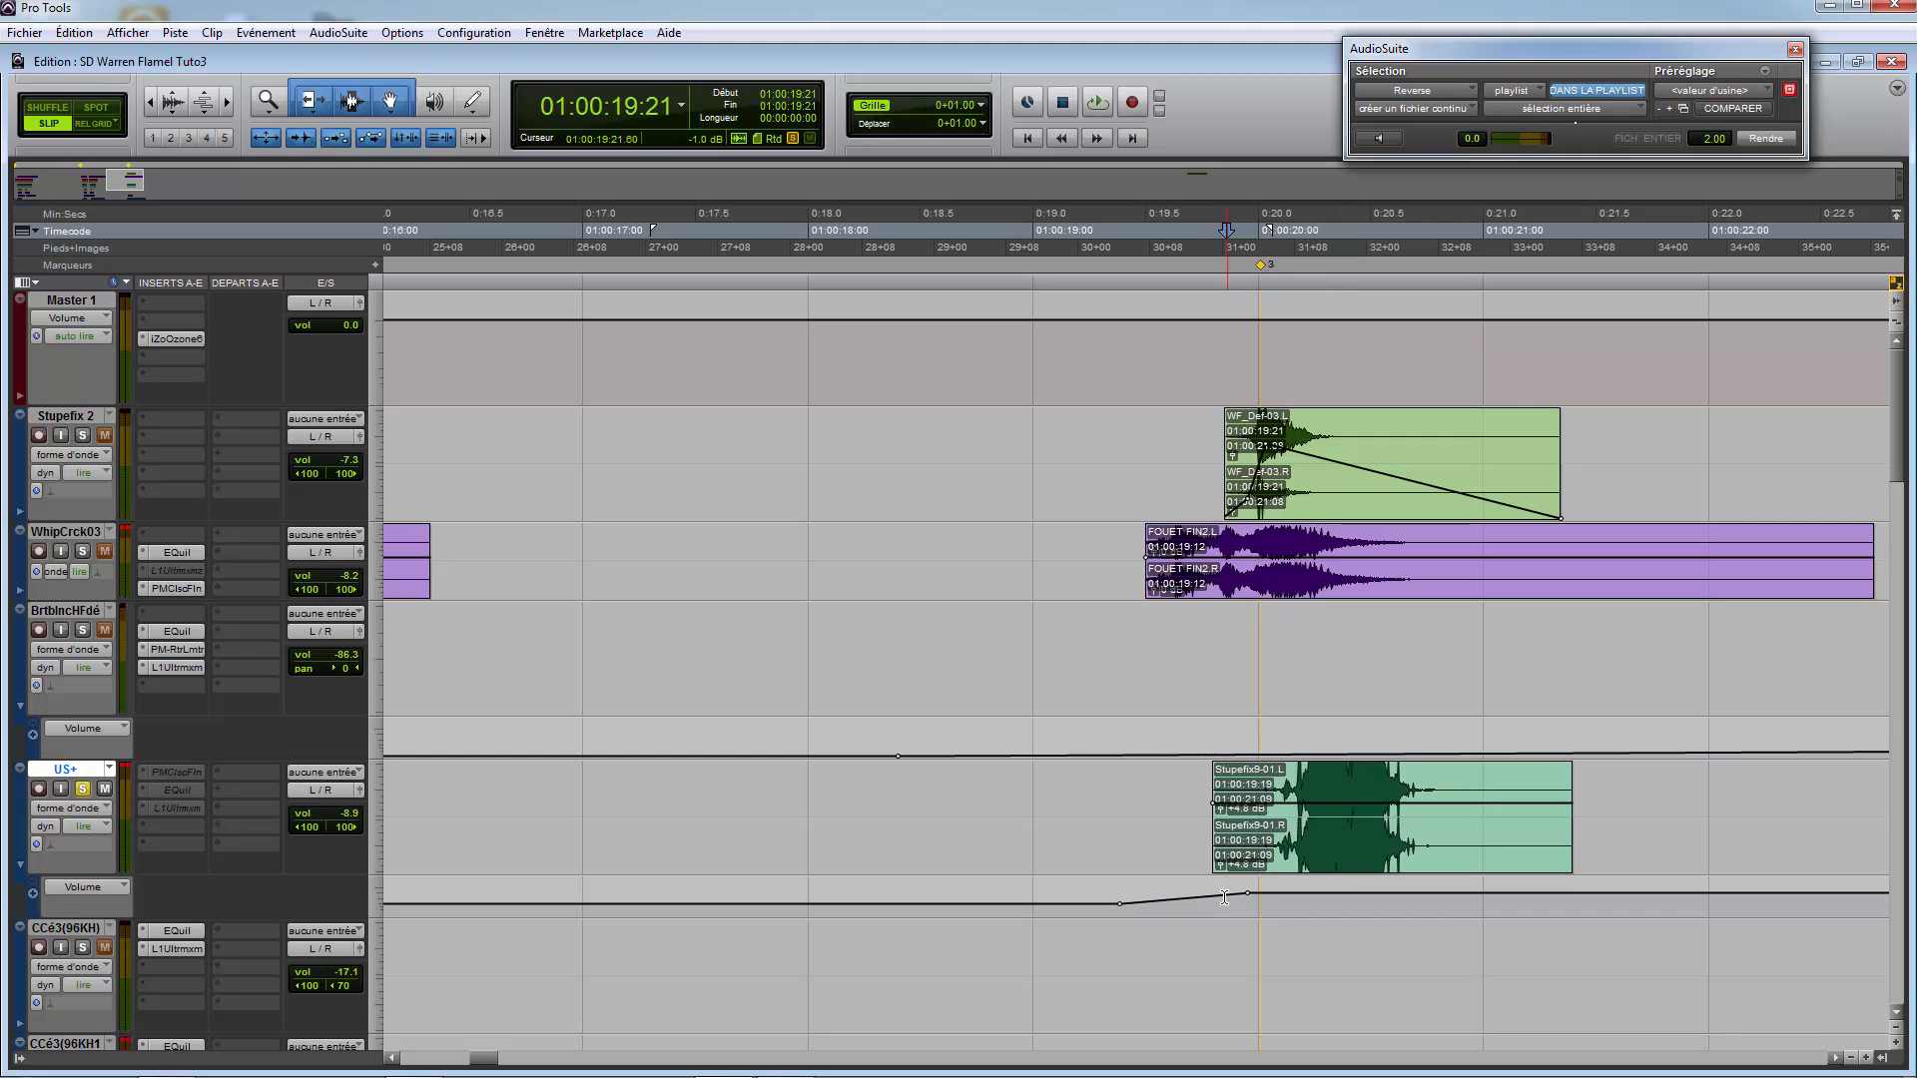
{"action": "key", "text": "space"}
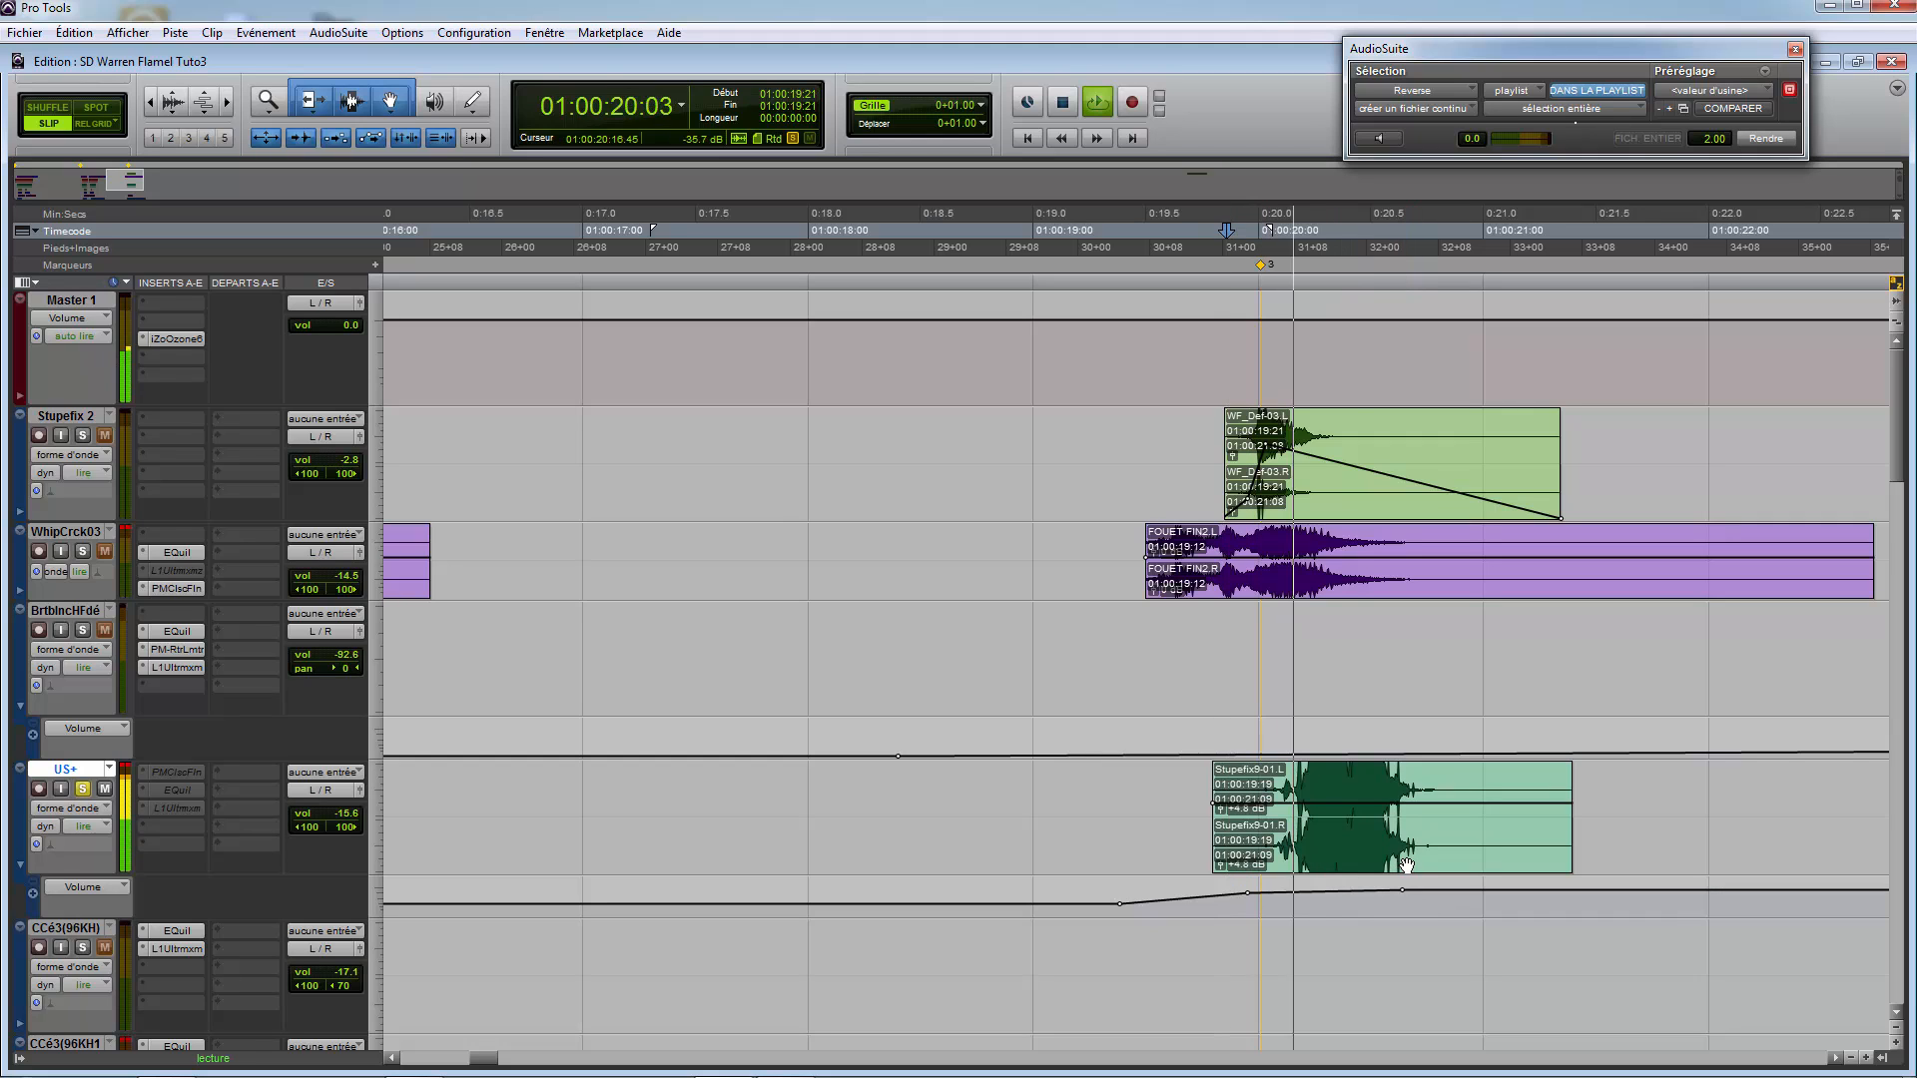
{"action": "key", "text": "space"}
Step: Move the Stupefix9-01 clip to start at 01:00:19:15, dip the US+ volume automation under its loud part, and unsolo the track
{"action": "left_click_drag", "start_coordinate": [1402, 890], "coordinate": [1364, 899]}
{"action": "mouse_move", "coordinate": [1301, 854]}
{"action": "left_mouse_down"}
{"action": "mouse_move", "coordinate": [1217, 853]}
{"action": "mouse_move", "coordinate": [1308, 853]}
{"action": "left_mouse_up"}
{"action": "left_click", "coordinate": [1222, 898]}
{"action": "scroll", "coordinate": [1233, 867], "scroll_direction": "down", "scroll_amount": 5}
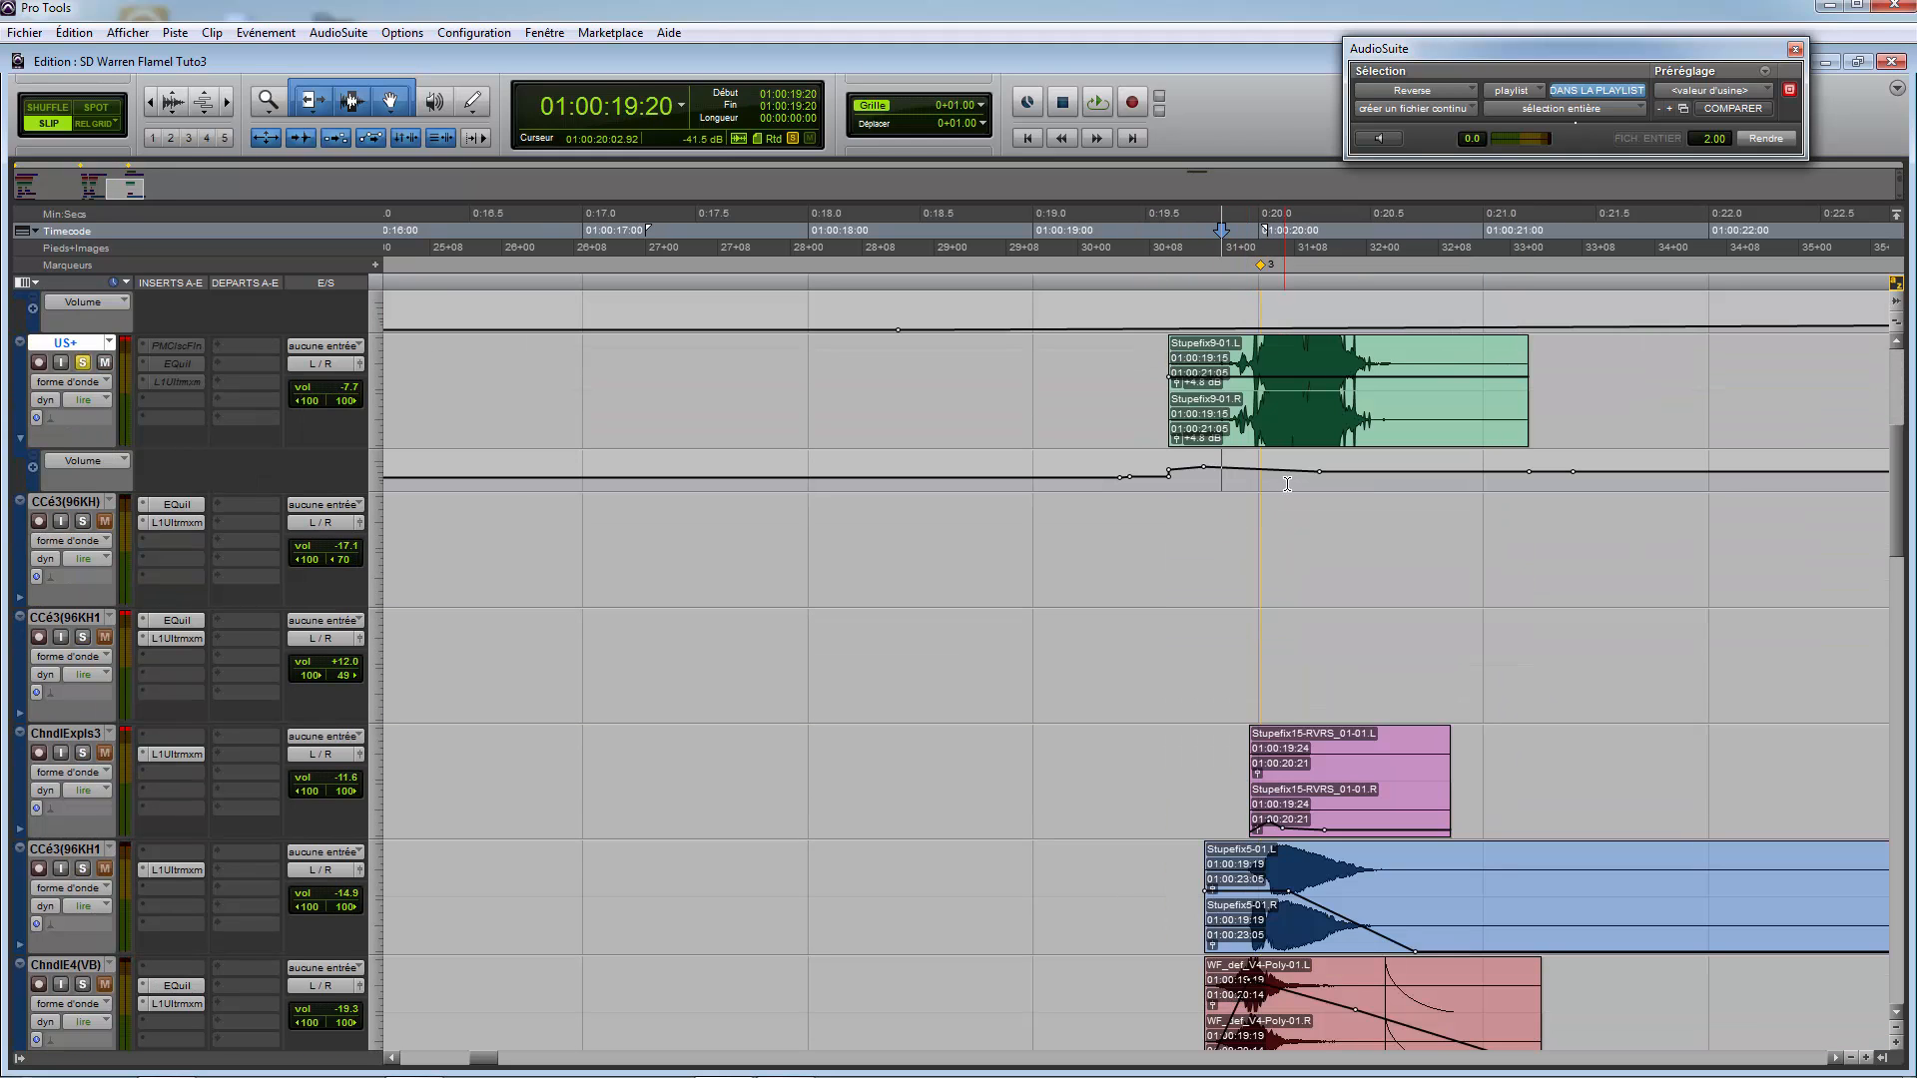
{"action": "left_click_drag", "start_coordinate": [1326, 473], "coordinate": [1311, 491]}
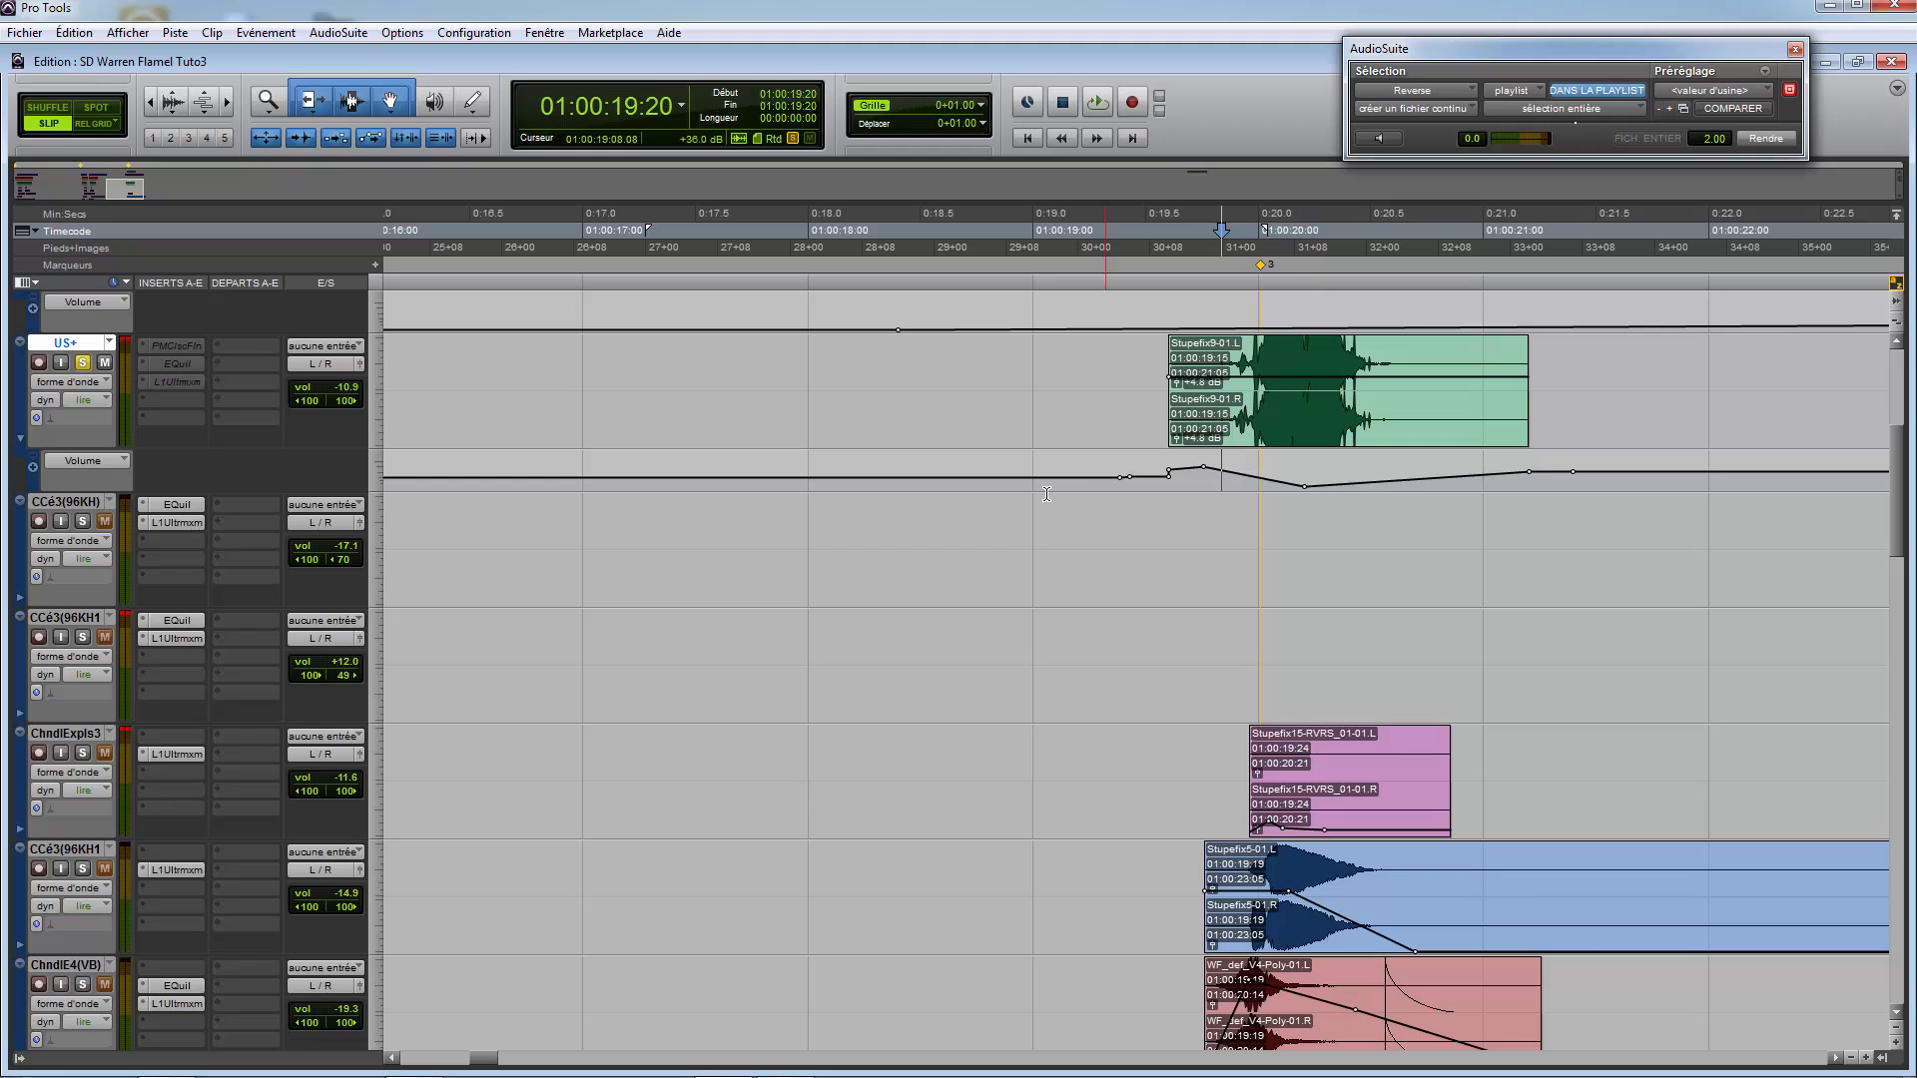
{"action": "left_click", "coordinate": [86, 366]}
Step: Place the cursor at 01:00:20:00 across all tracks and compare the third sound's layer attacks against marker 3
{"action": "scroll", "coordinate": [1122, 735], "scroll_direction": "down", "scroll_amount": 3}
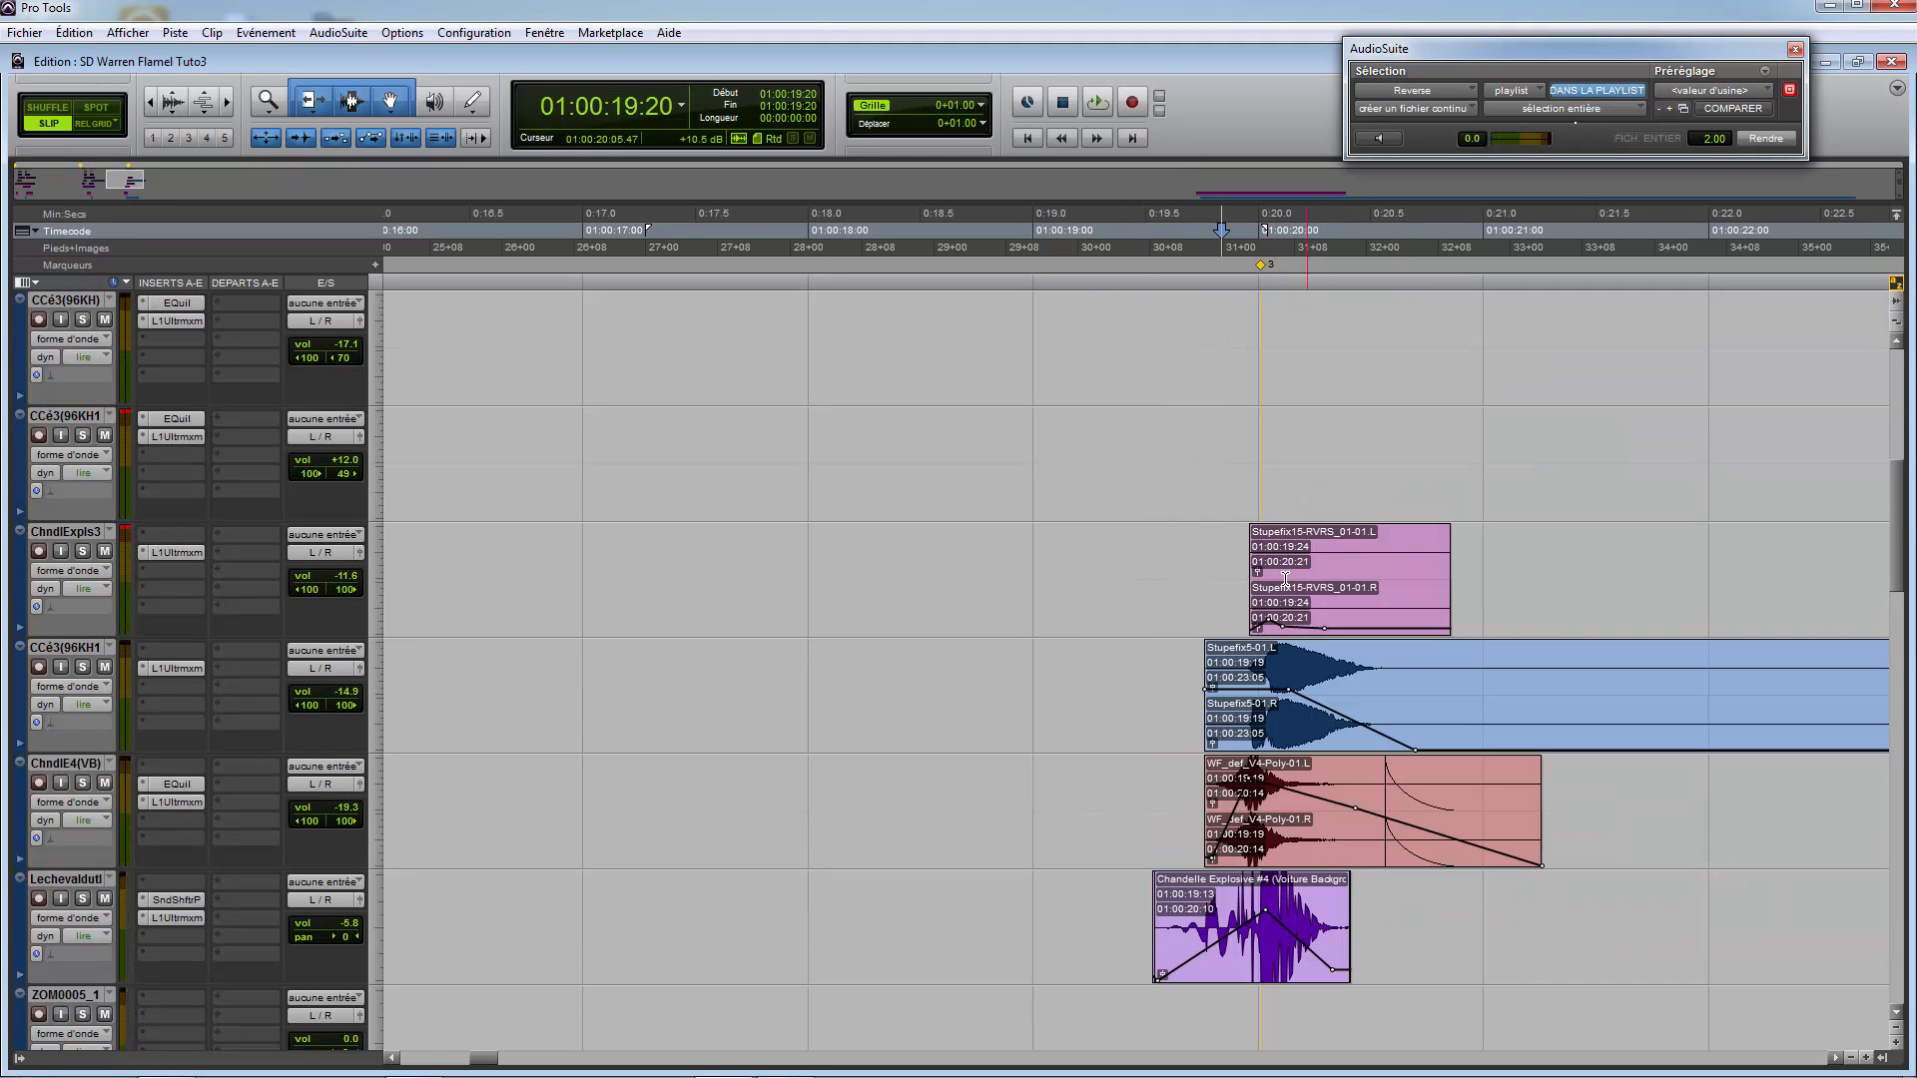
{"action": "left_click", "coordinate": [1278, 725]}
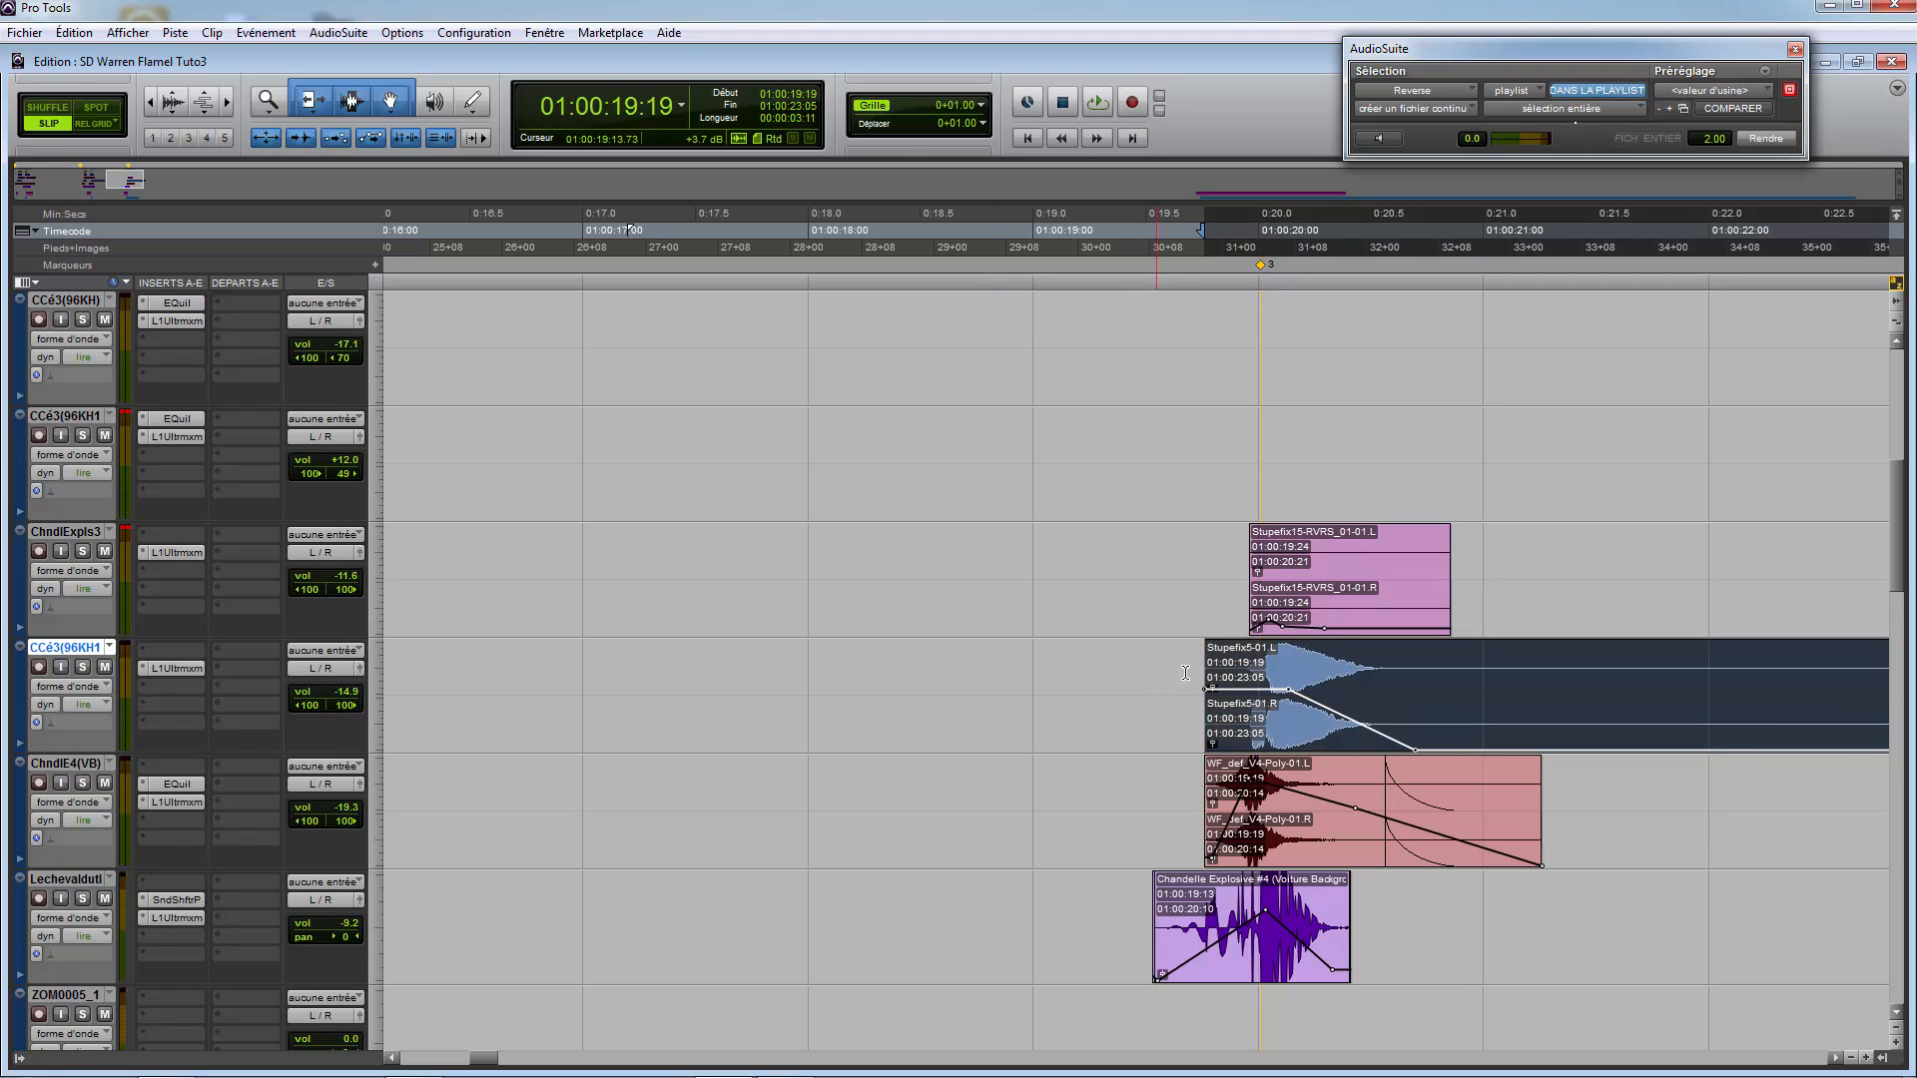
{"action": "left_click_drag", "start_coordinate": [1248, 650], "coordinate": [1260, 656]}
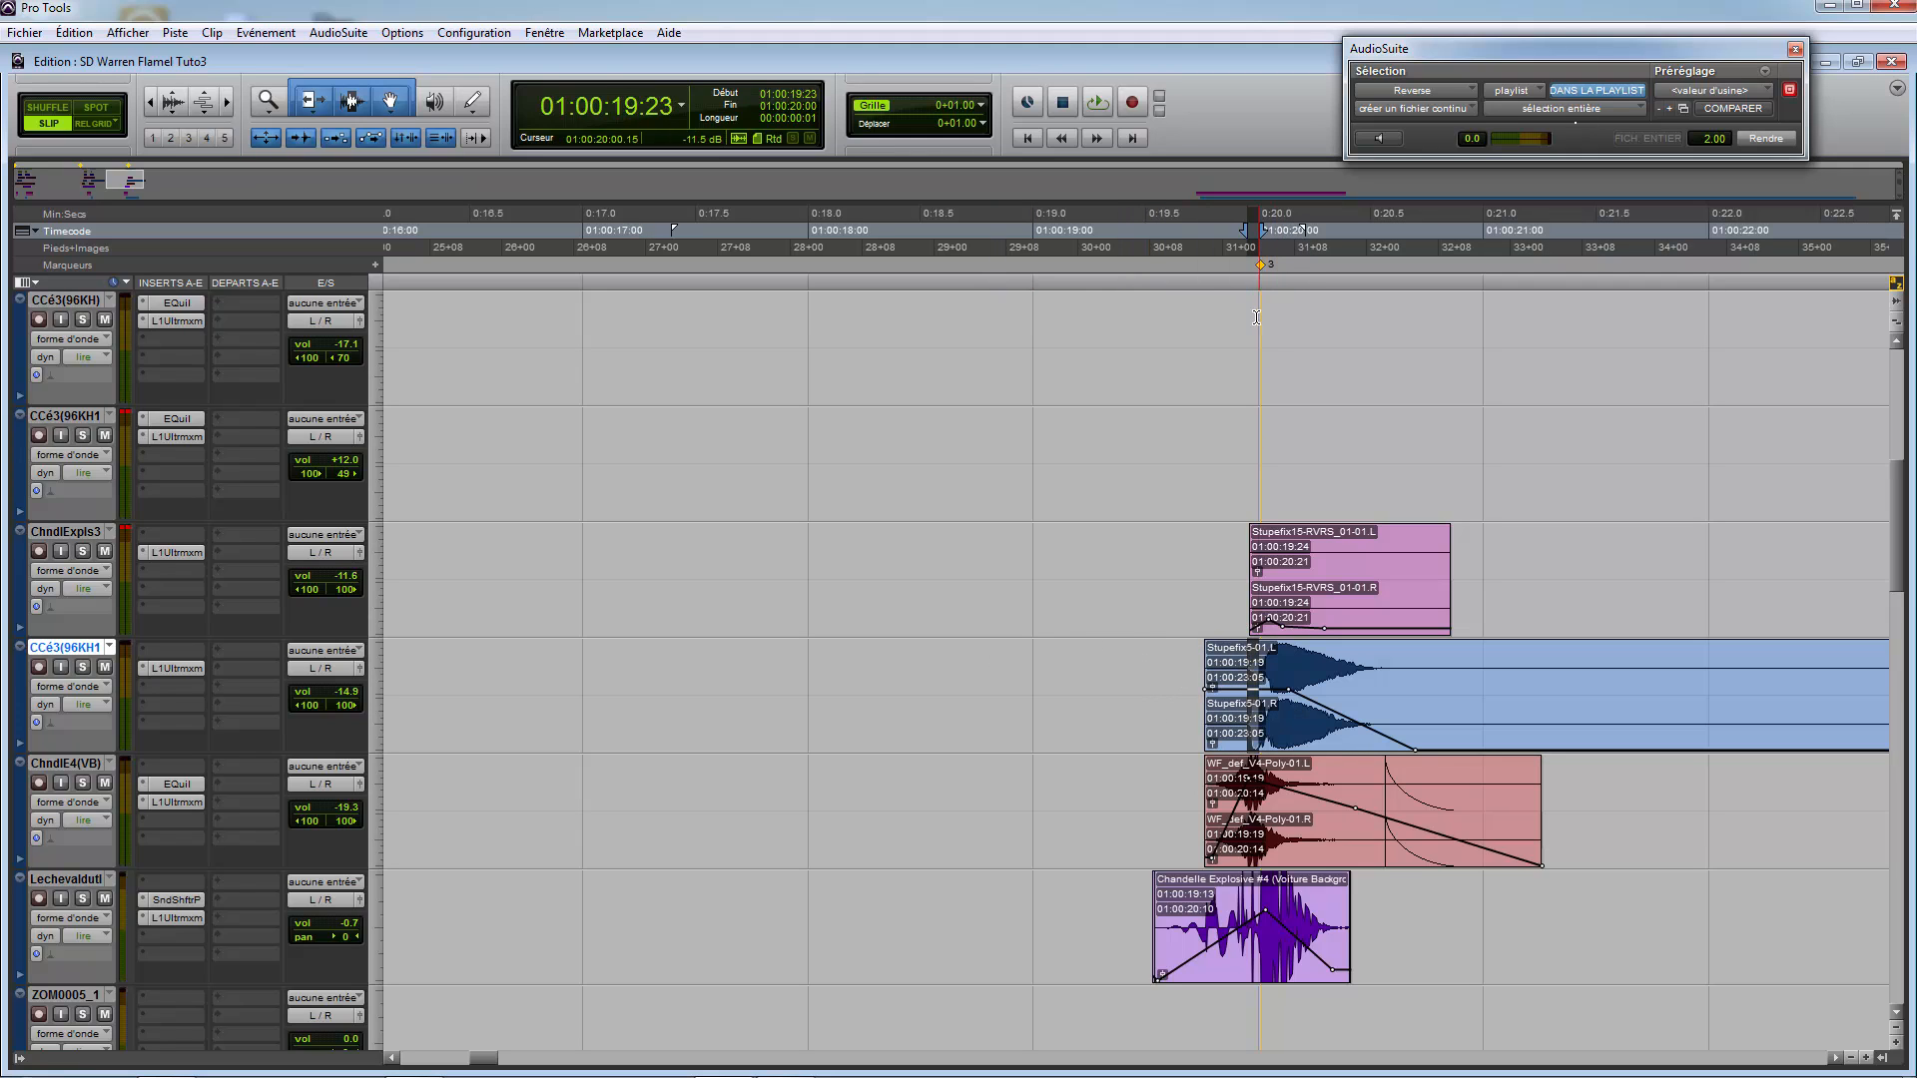
{"action": "left_click", "coordinate": [1258, 285]}
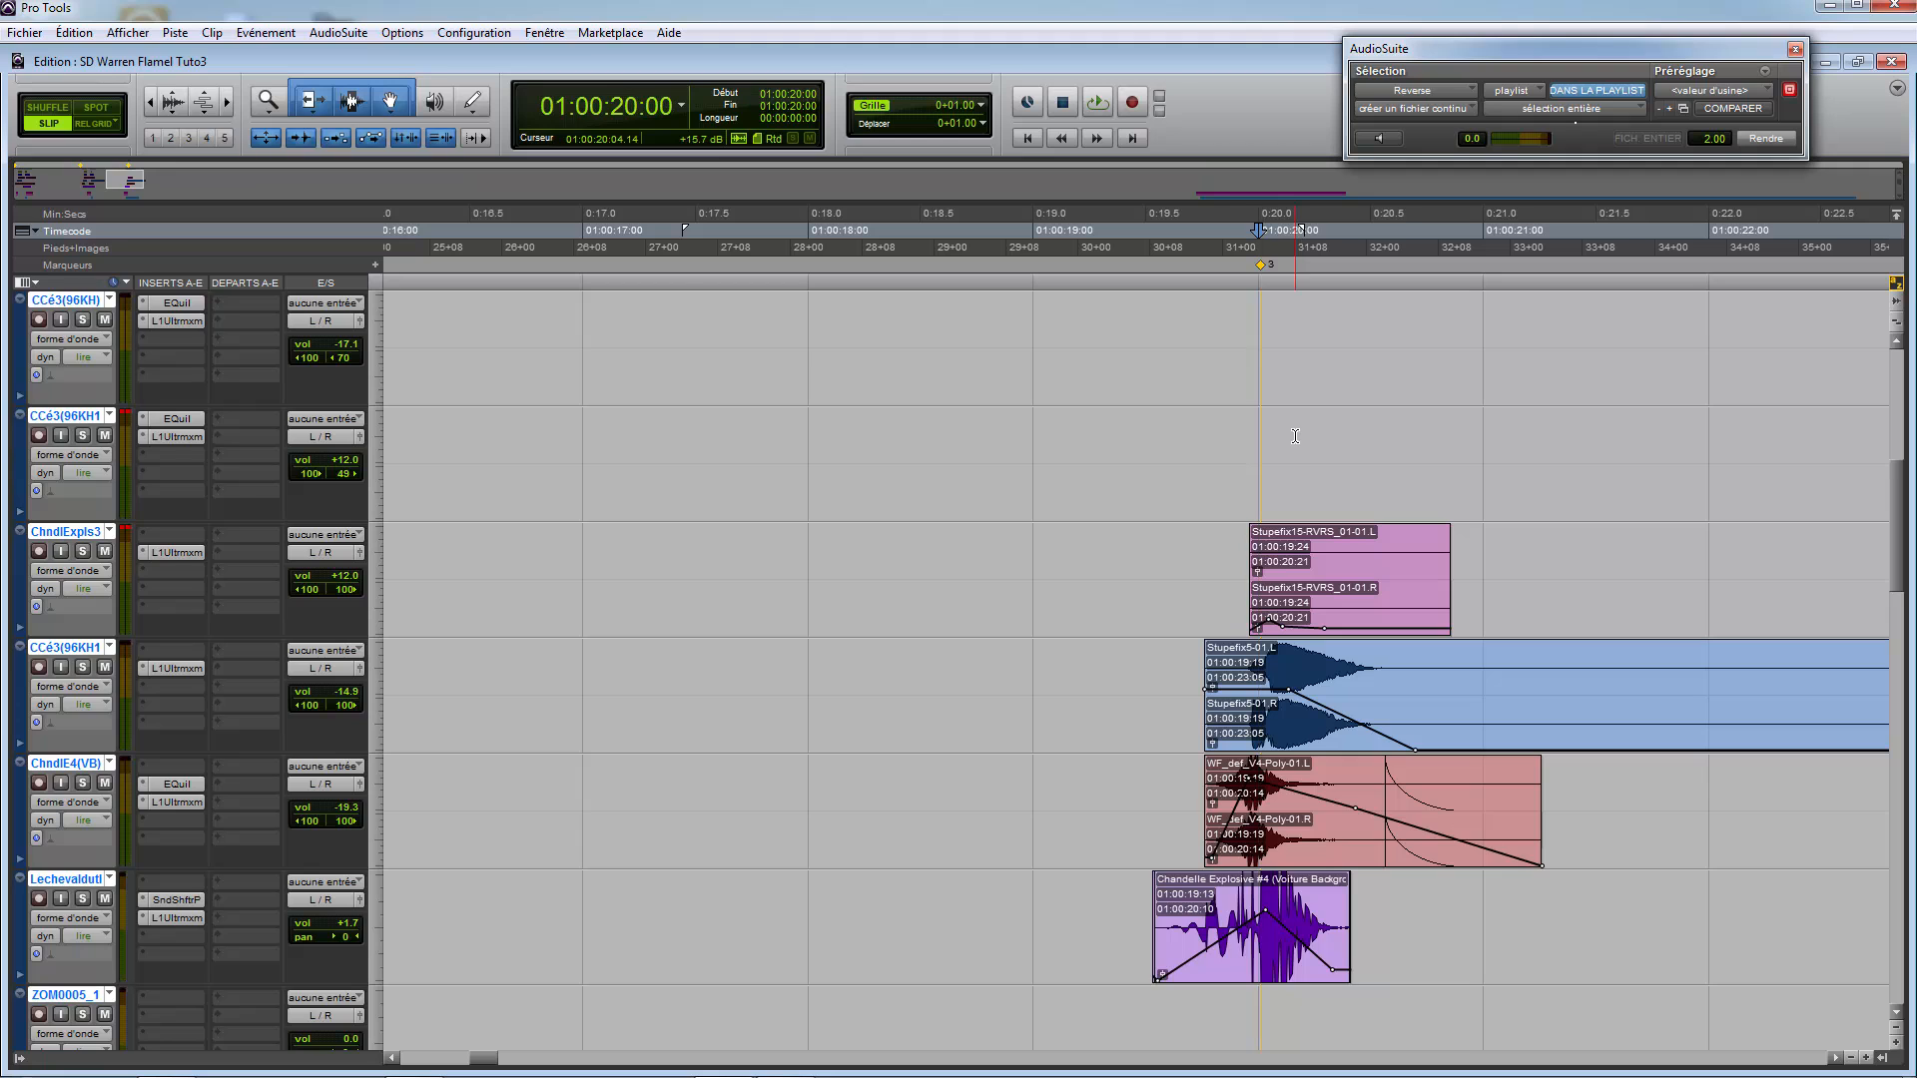
{"action": "scroll", "coordinate": [1258, 451], "scroll_direction": "up", "scroll_amount": 2}
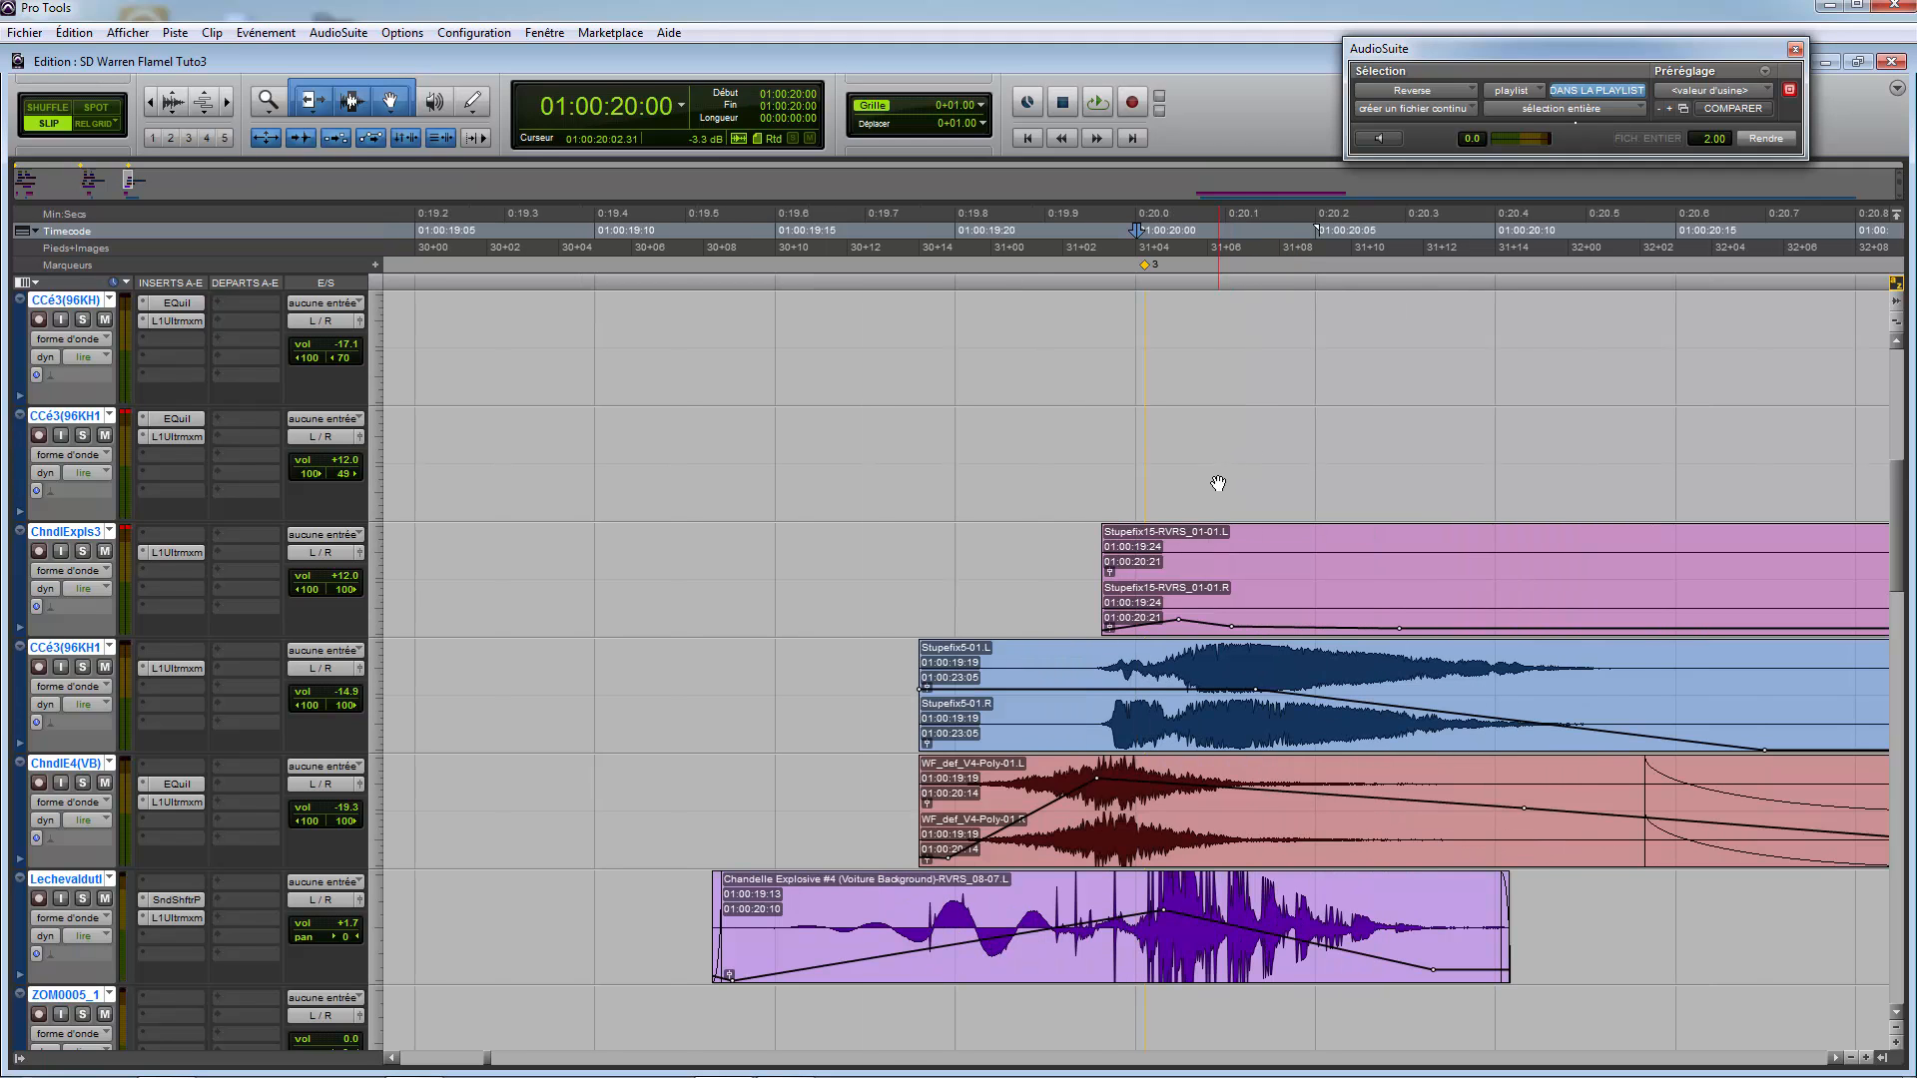
{"action": "scroll", "coordinate": [1219, 483], "scroll_direction": "down", "scroll_amount": 3}
Step: Shift the Stupefix5-01 clip slightly later and move the reversed ZOOM0002 clip on the Voix track to end at 01:00:20:00
{"action": "left_click", "coordinate": [1133, 511]}
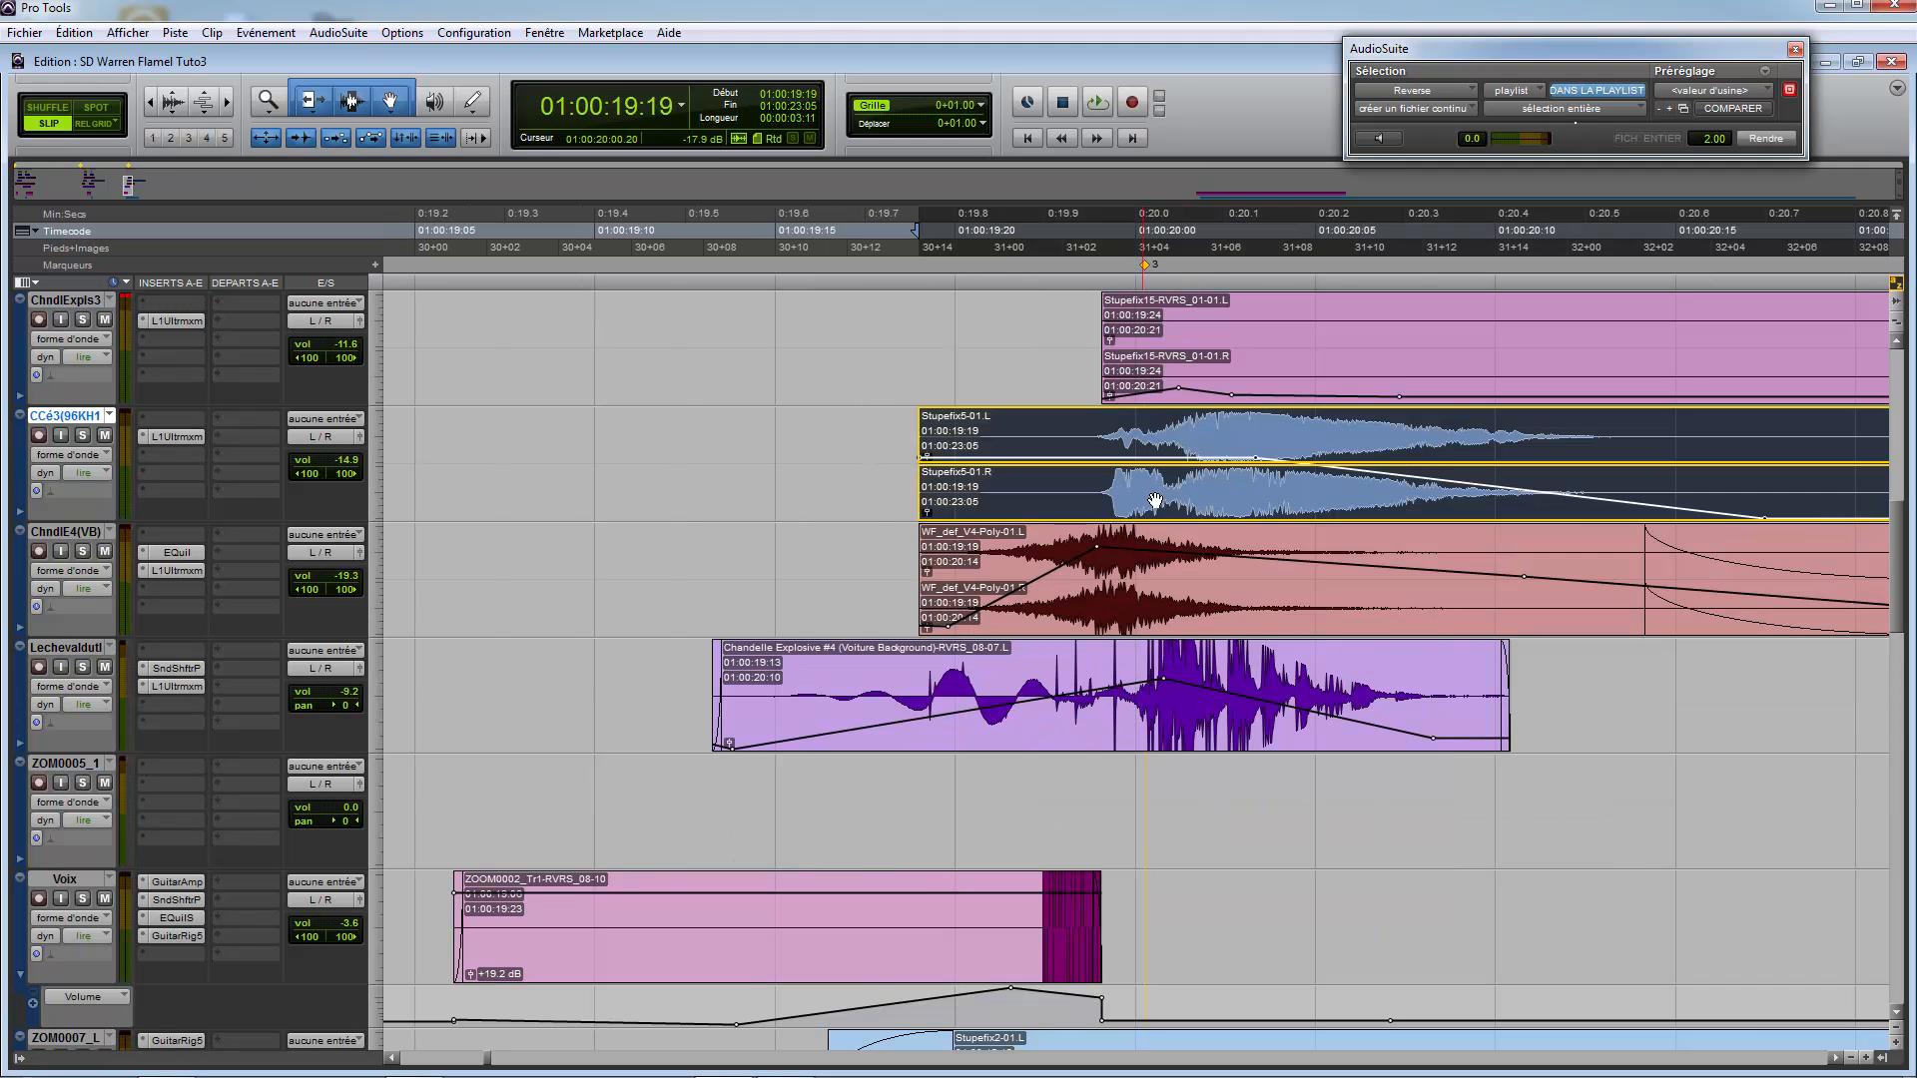
{"action": "scroll", "coordinate": [1149, 659], "scroll_direction": "down", "scroll_amount": 7}
{"action": "left_click_drag", "start_coordinate": [1148, 667], "coordinate": [1165, 669]}
{"action": "scroll", "coordinate": [1039, 584], "scroll_direction": "up", "scroll_amount": 4}
{"action": "left_click_drag", "start_coordinate": [1050, 730], "coordinate": [1091, 725]}
{"action": "scroll", "coordinate": [973, 579], "scroll_direction": "up", "scroll_amount": 8}
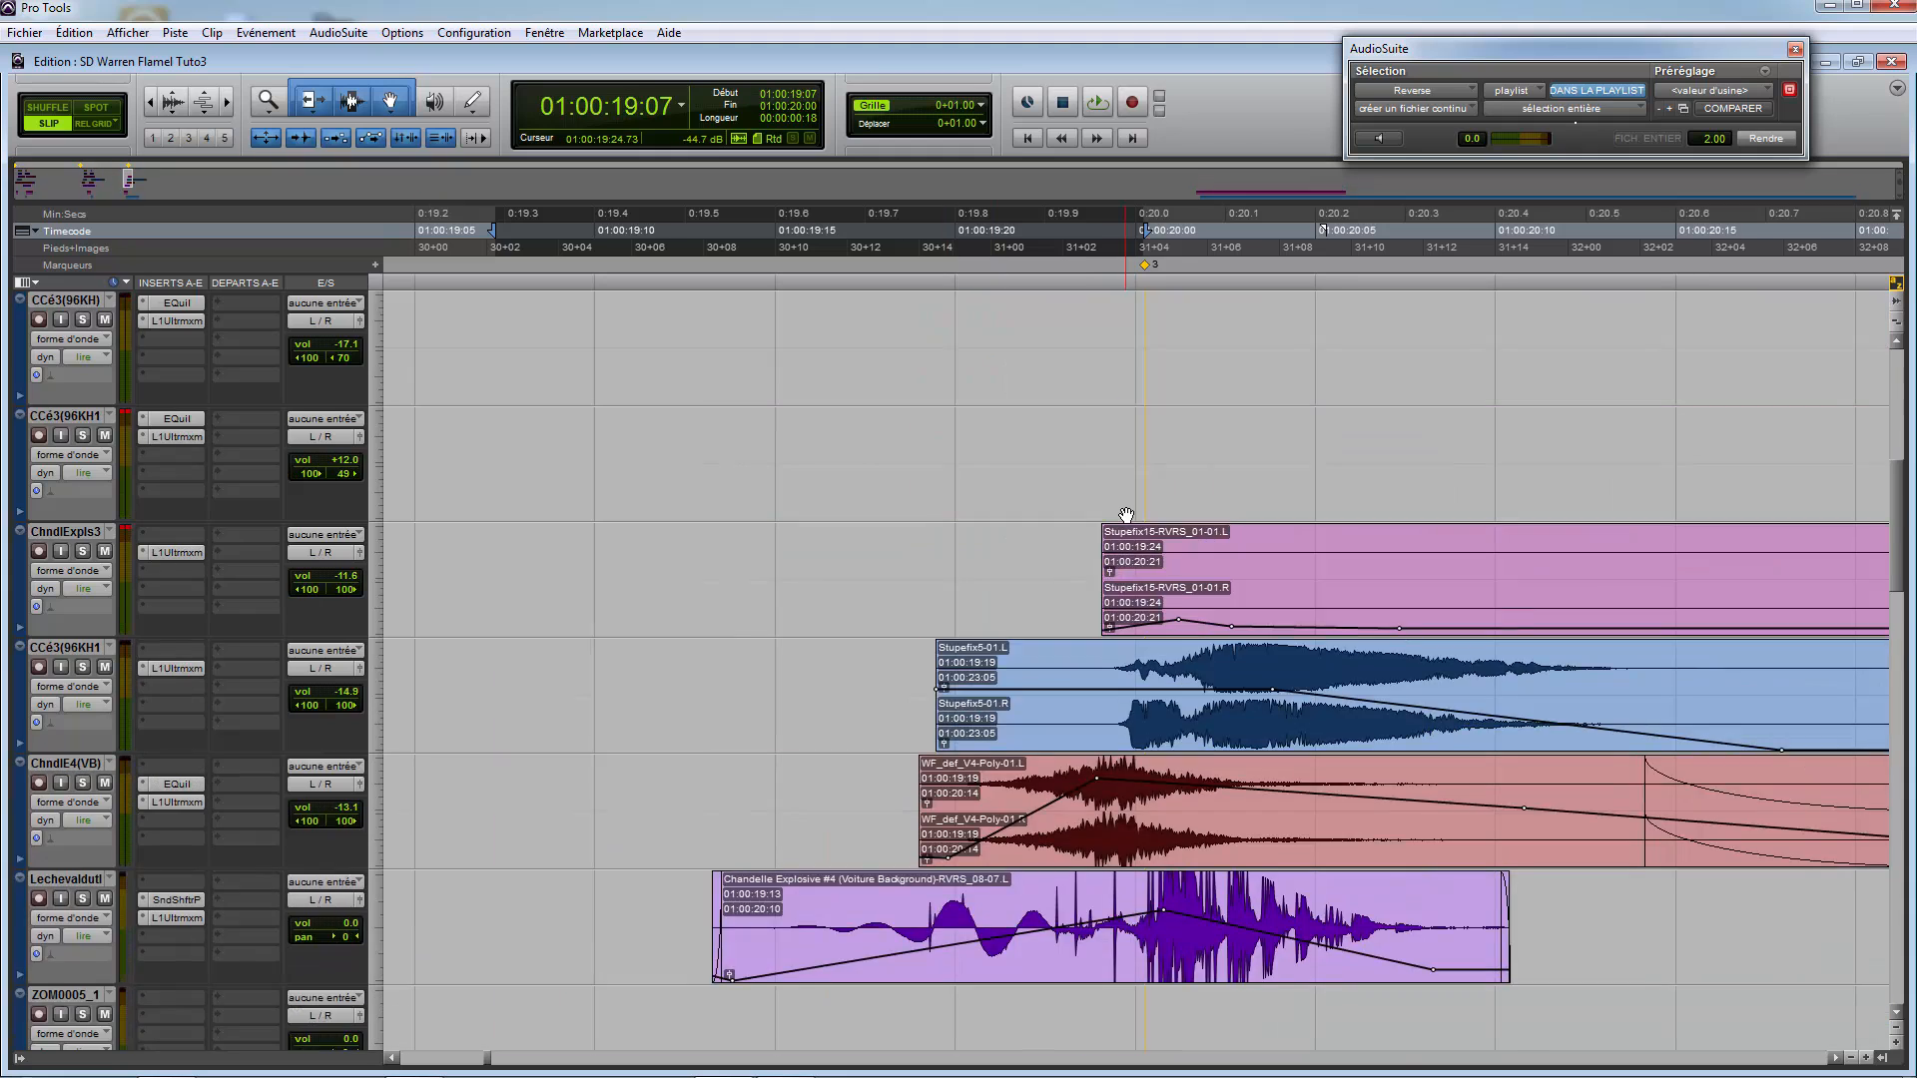
Step: Sharpen the attacks at 01:00:20:00 by peaking Stupefix9-01's clip gain at about +13.5 dB and redrawing WF_Def-03's gain curve
{"action": "left_click_drag", "start_coordinate": [1131, 544], "coordinate": [1149, 542]}
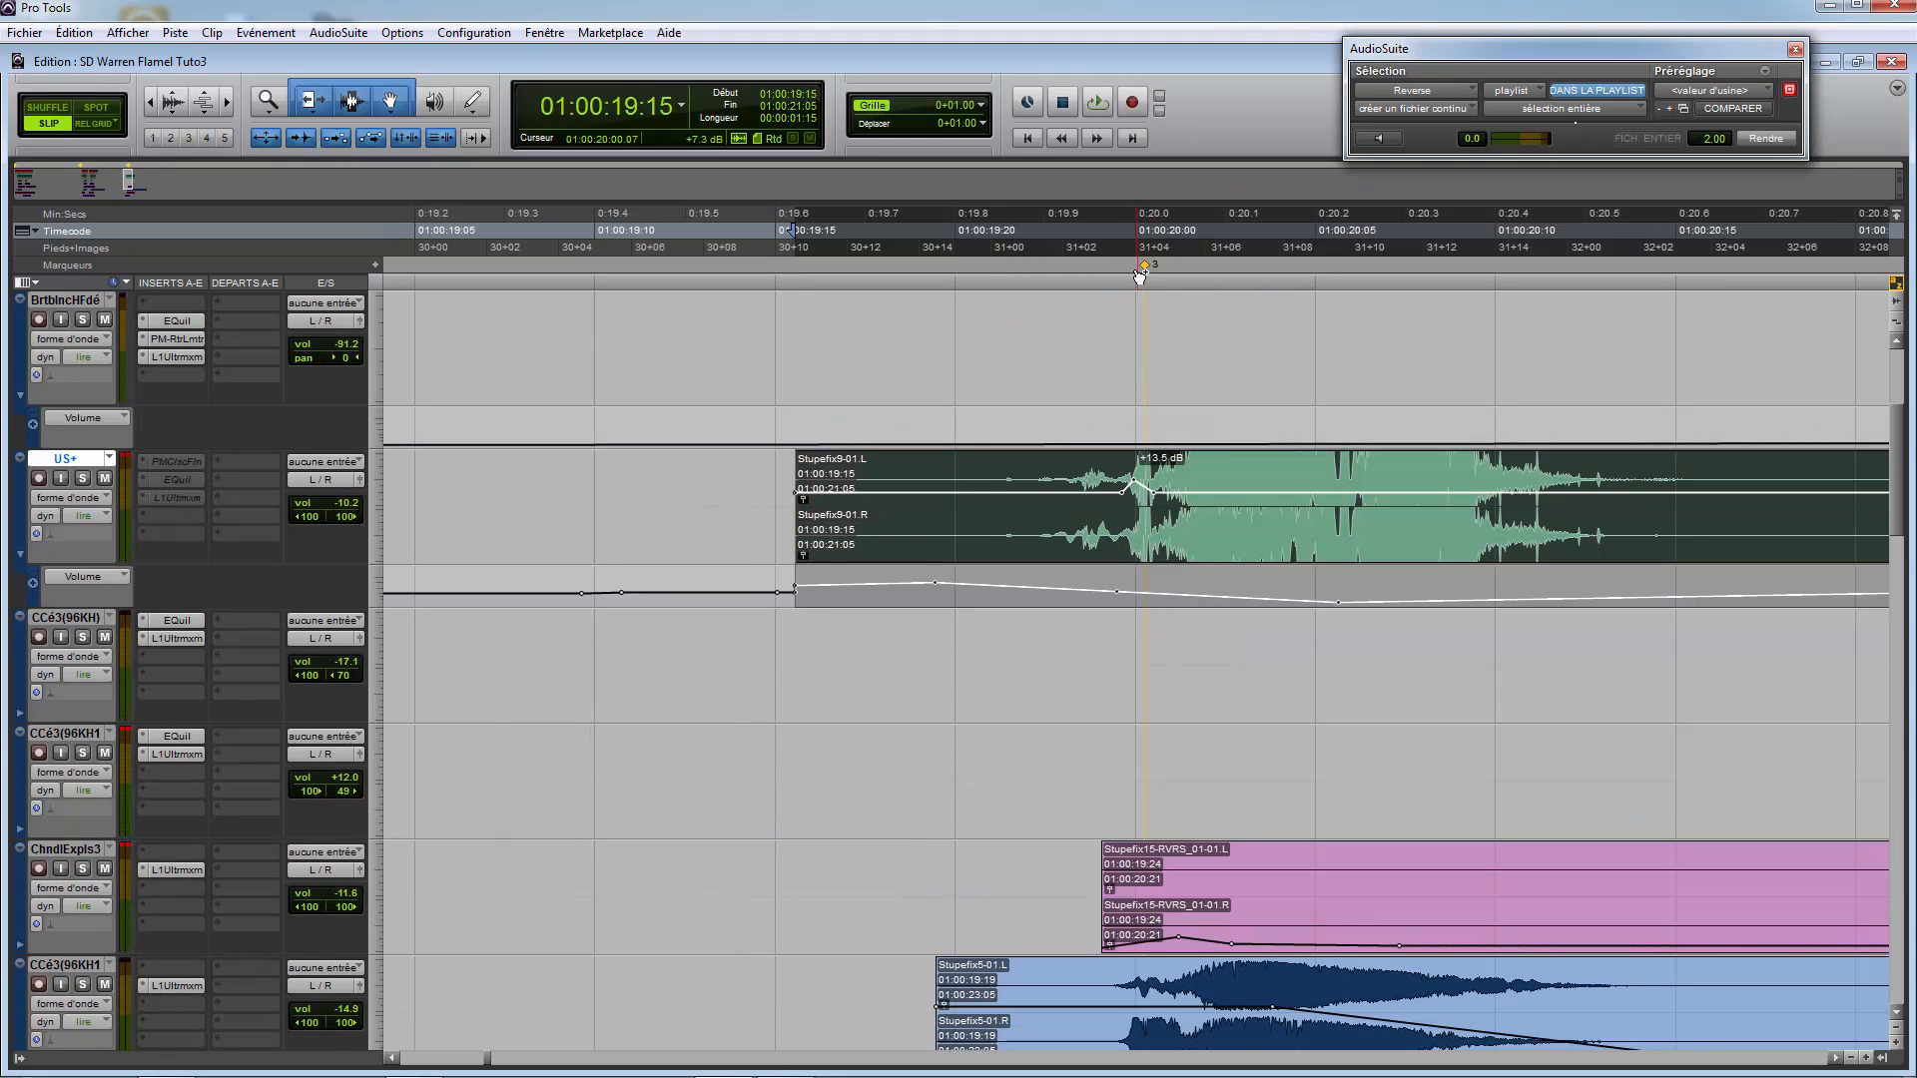
{"action": "left_click", "coordinate": [1115, 328]}
{"action": "scroll", "coordinate": [1114, 328], "scroll_direction": "up", "scroll_amount": 3}
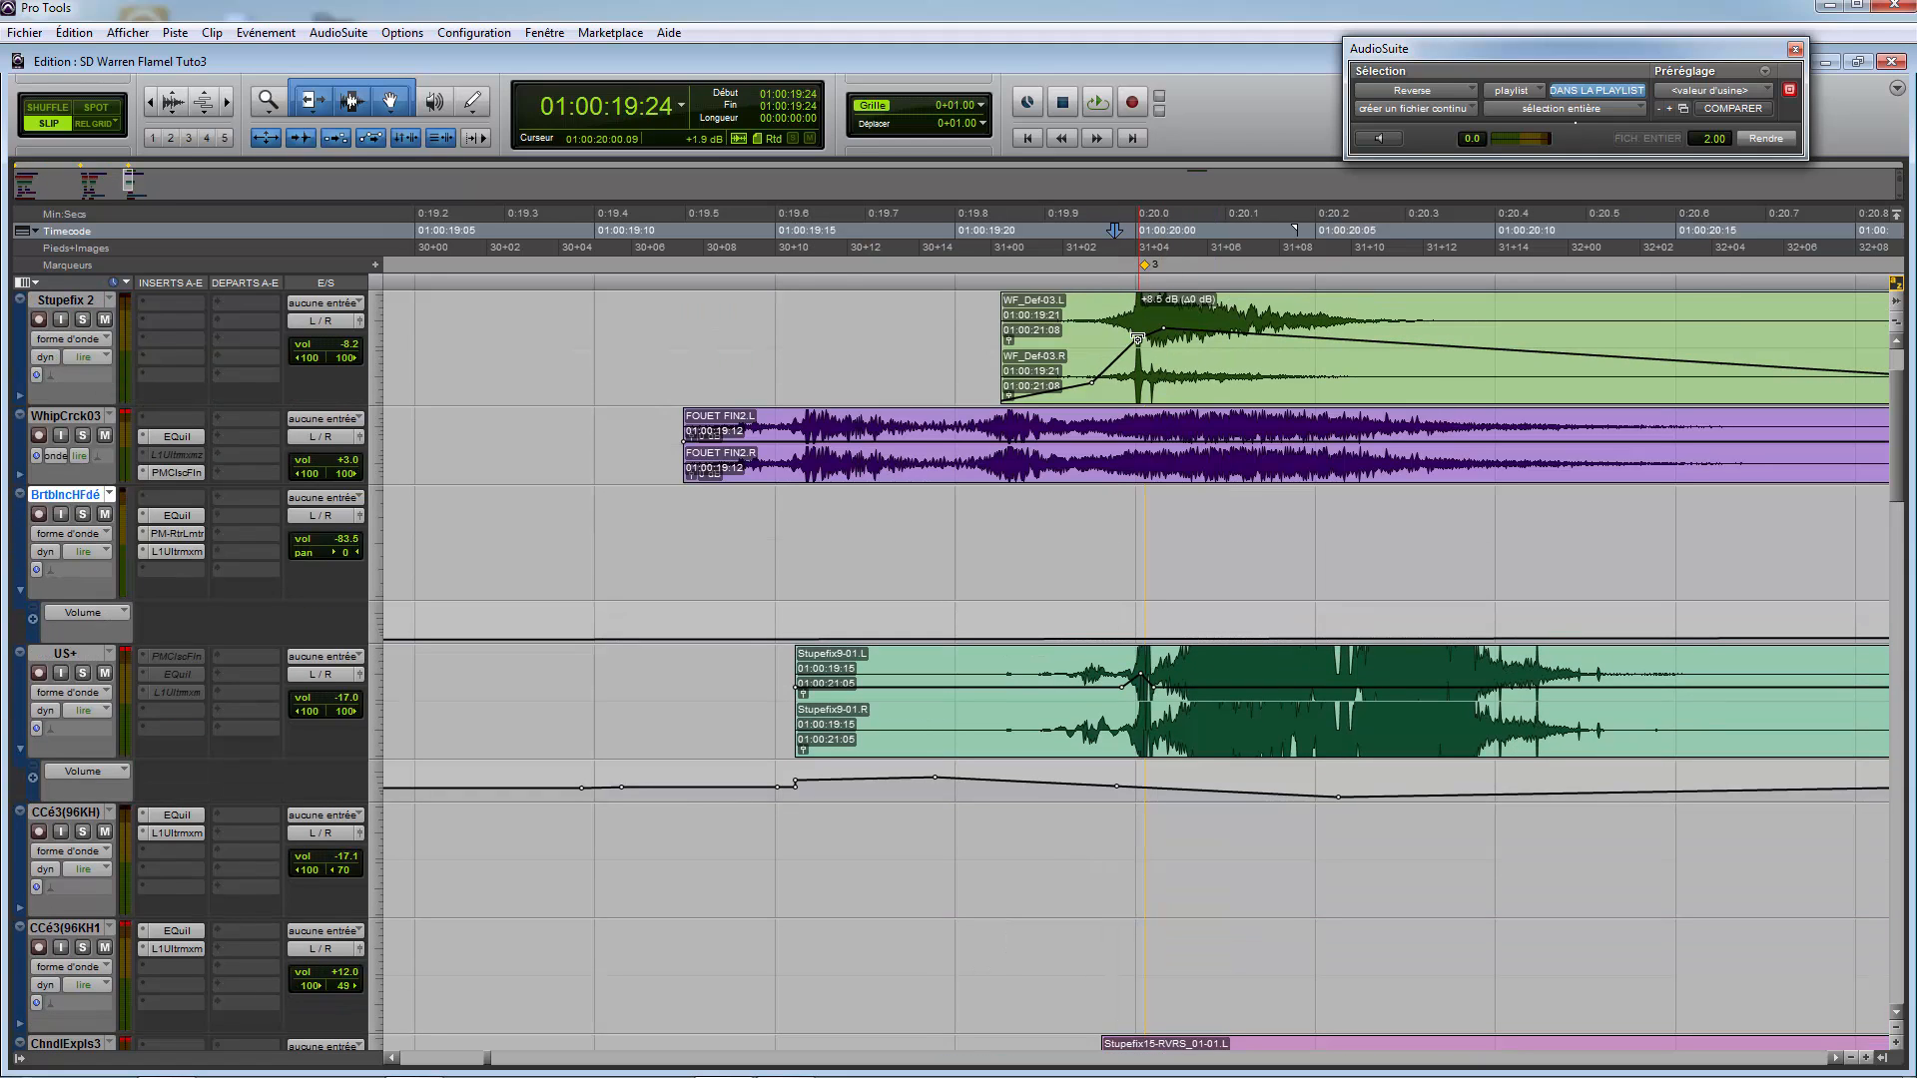
{"action": "left_click_drag", "start_coordinate": [1143, 342], "coordinate": [1123, 326]}
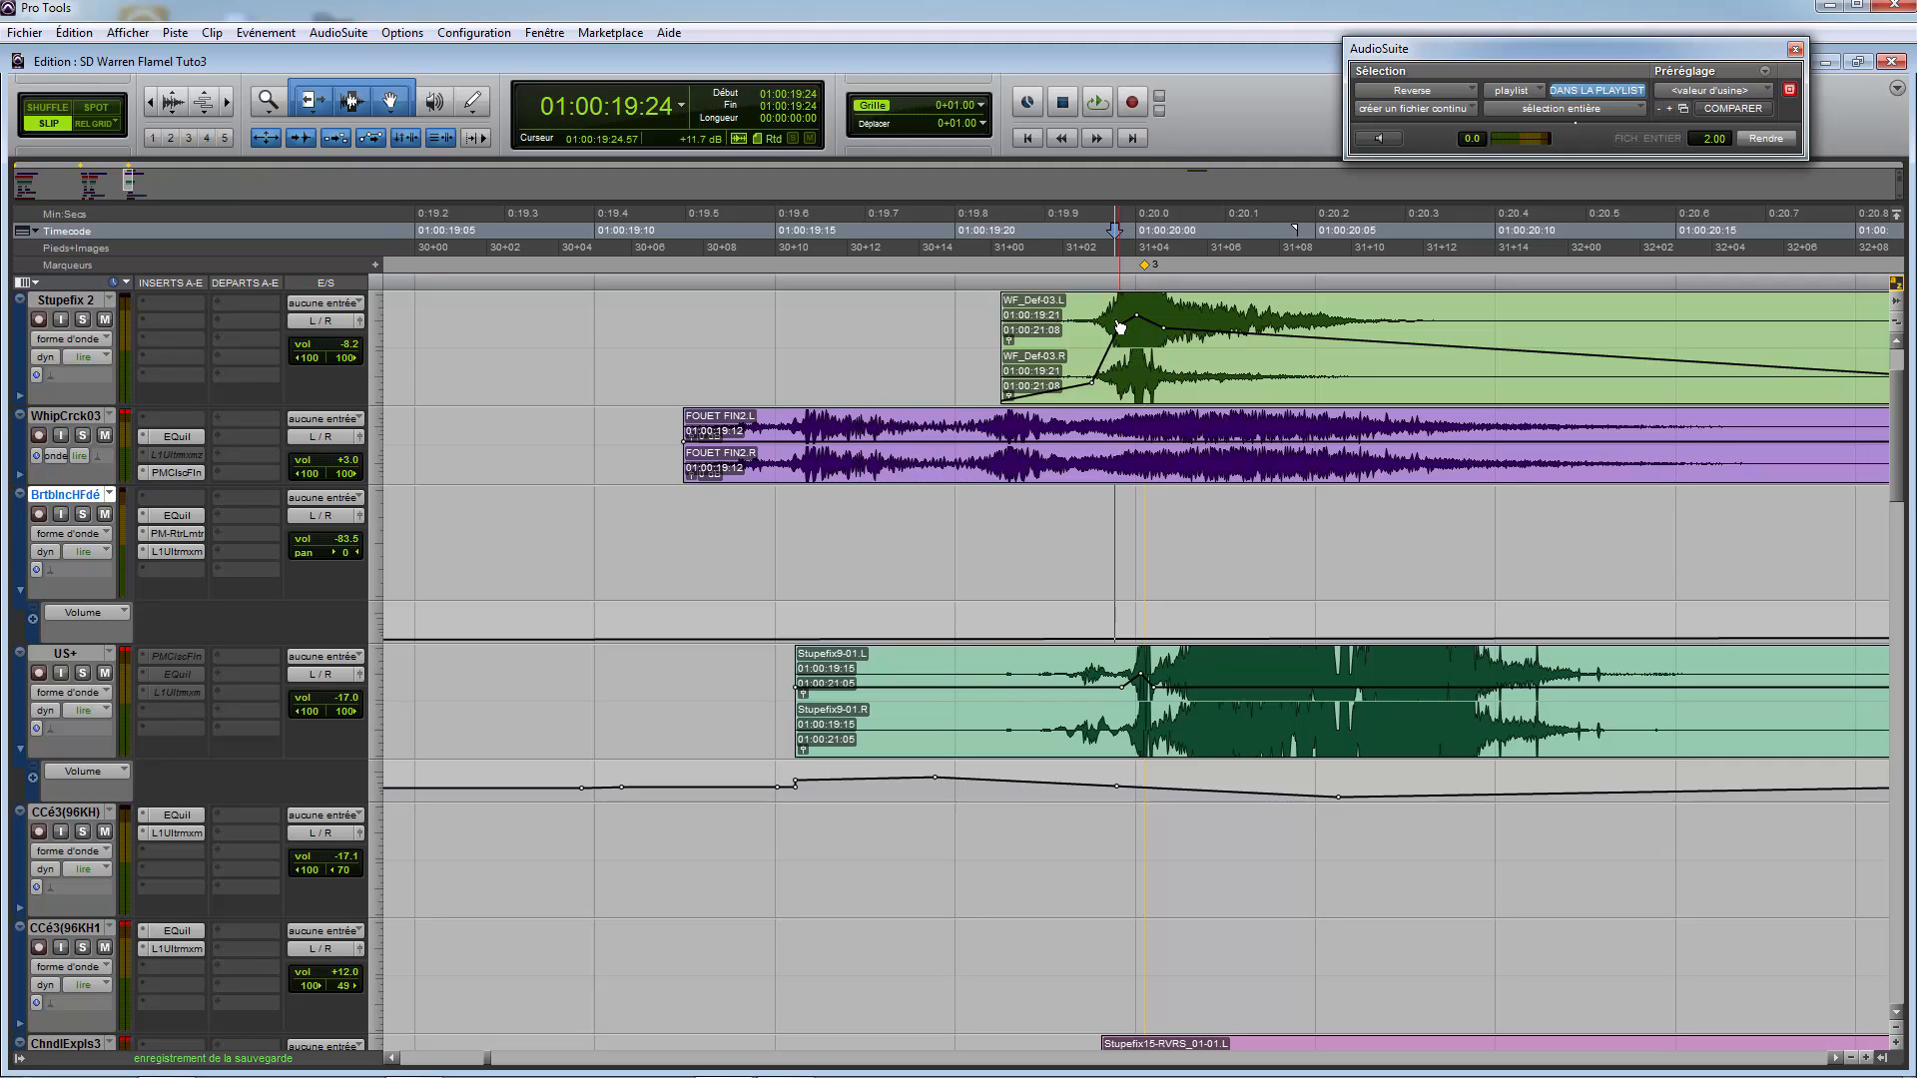
{"action": "left_click_drag", "start_coordinate": [1119, 327], "coordinate": [1133, 375]}
{"action": "scroll", "coordinate": [1071, 376], "scroll_direction": "up", "scroll_amount": 2}
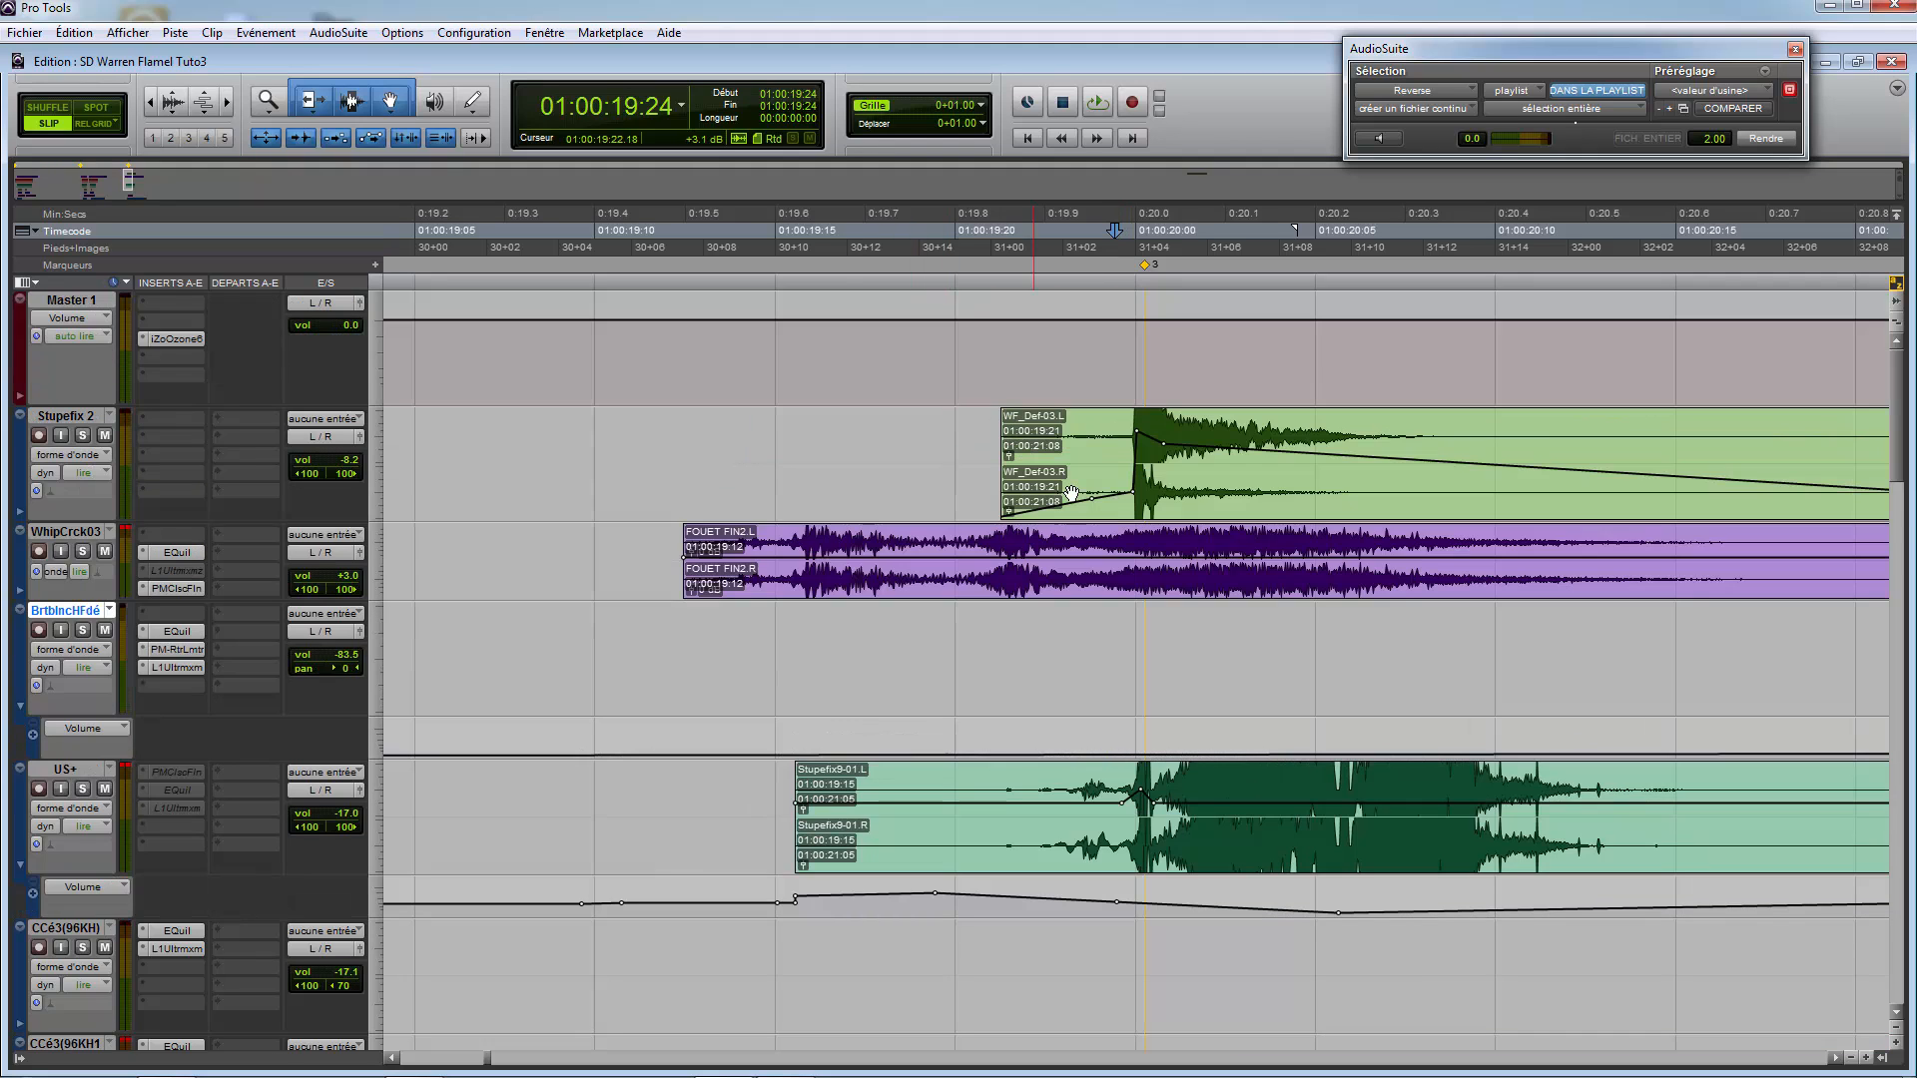
Step: Play the third sound from 01:00:19:10 to hear its layers hit together at marker 3
{"action": "left_click", "coordinate": [614, 491]}
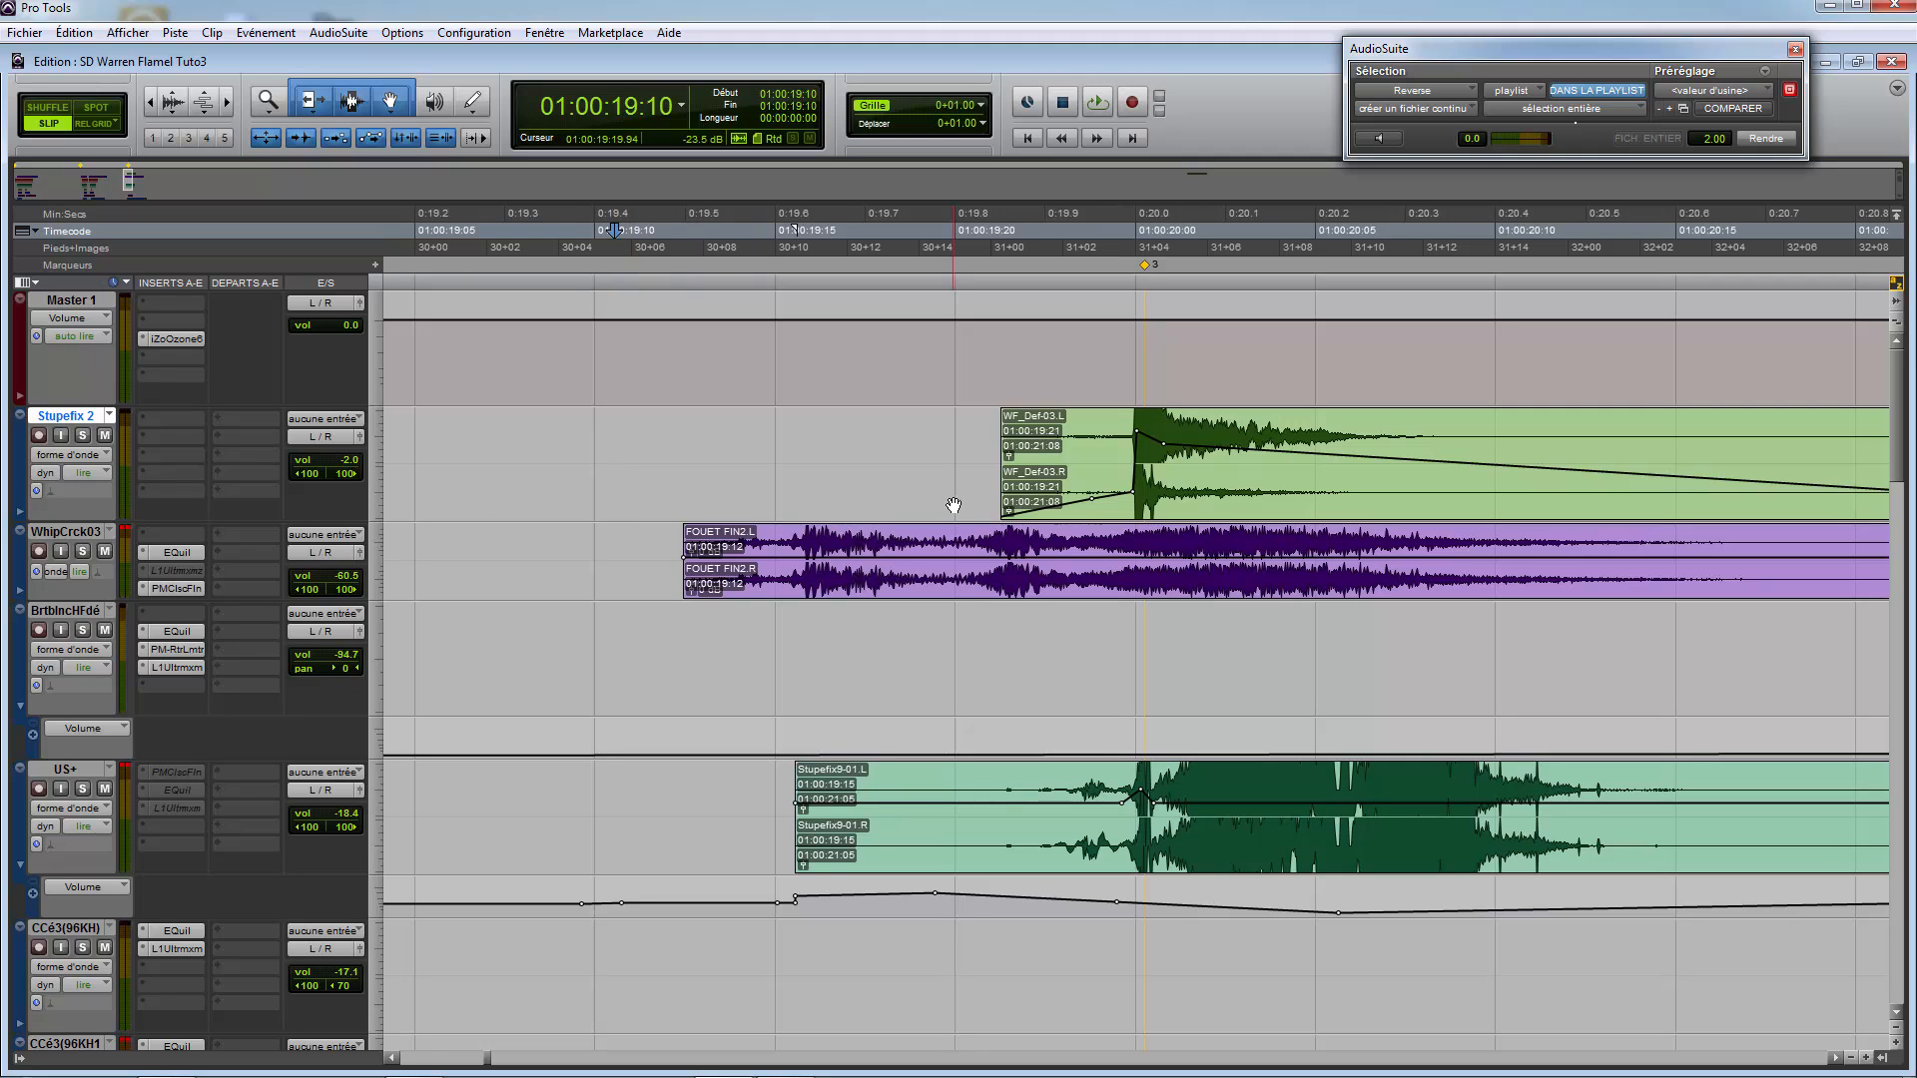
{"action": "key", "text": "space"}
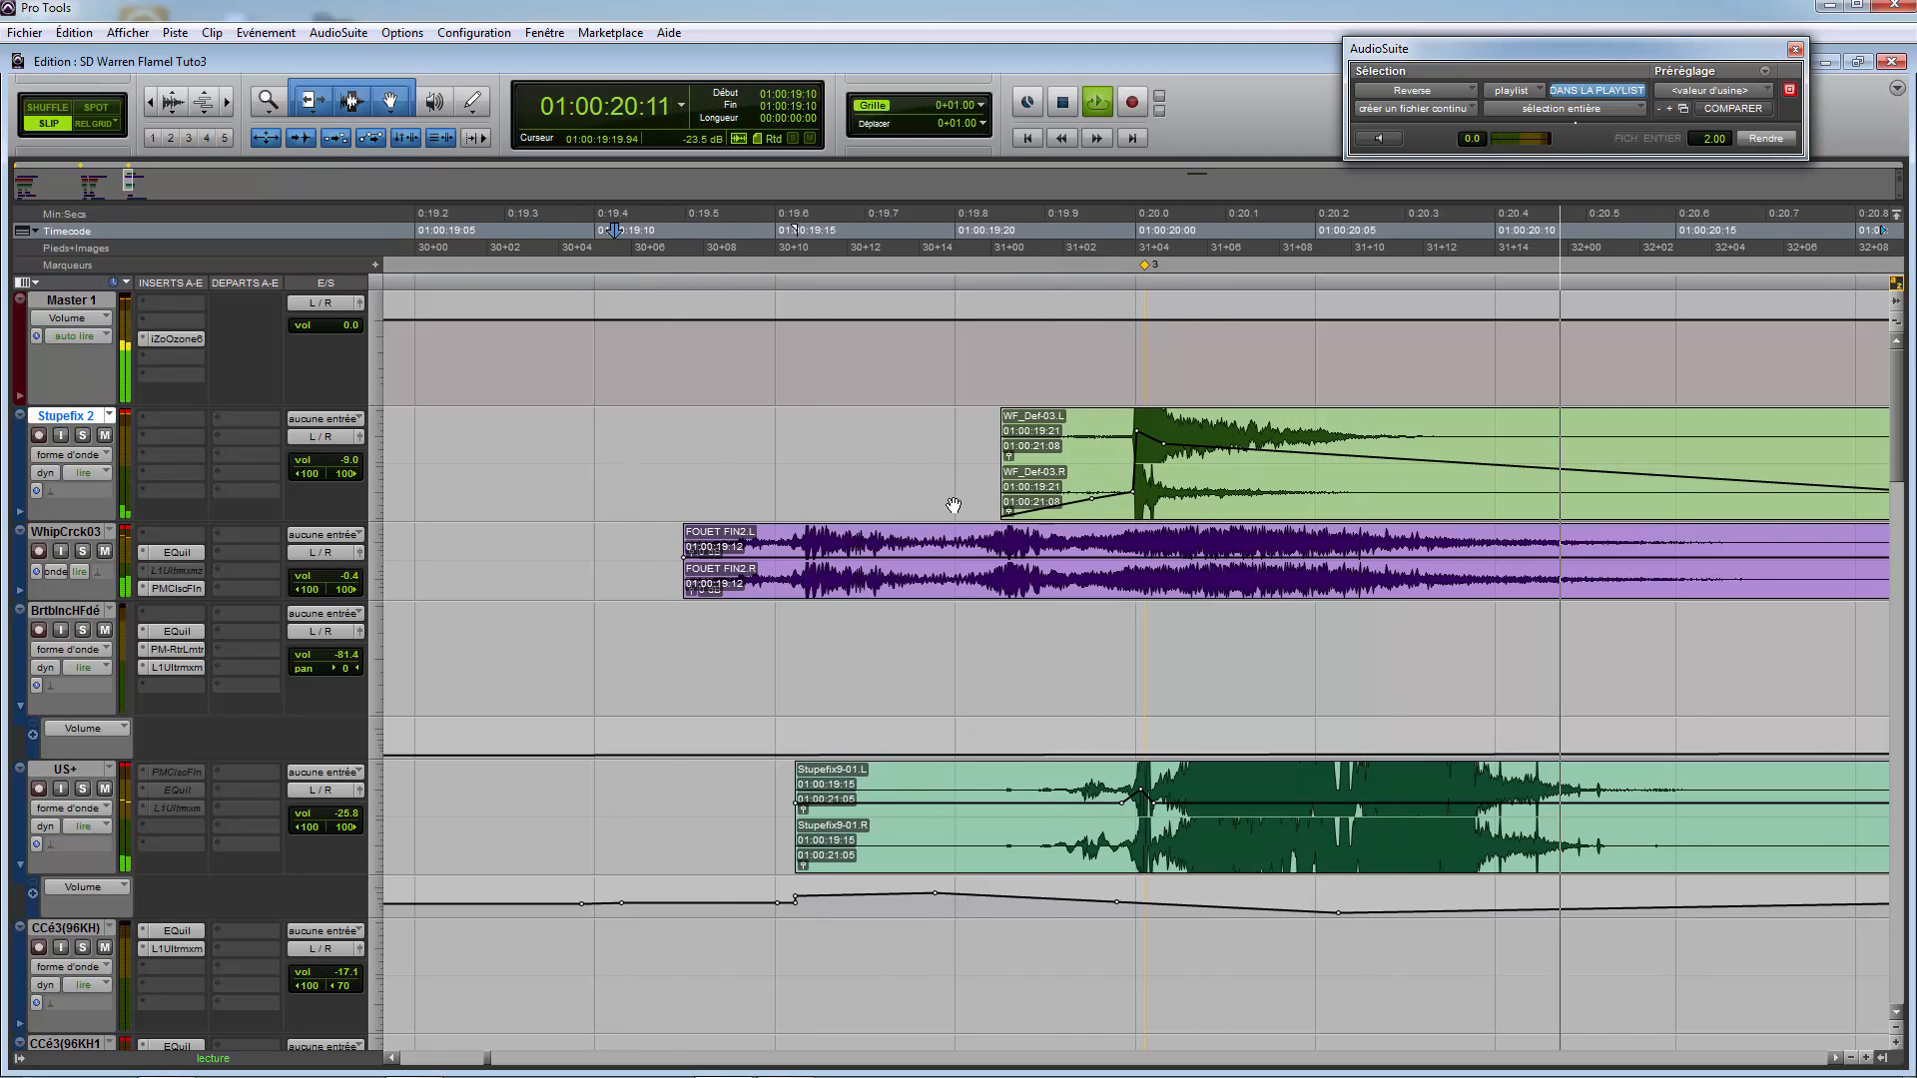
{"action": "key", "text": "space"}
Step: Review the third sound's layers down to the BasEgots_IR track and highlight the attack of the BasEgouts_IR-07 clip around marker 3
{"action": "key", "text": "ctrl+bracketleft"}
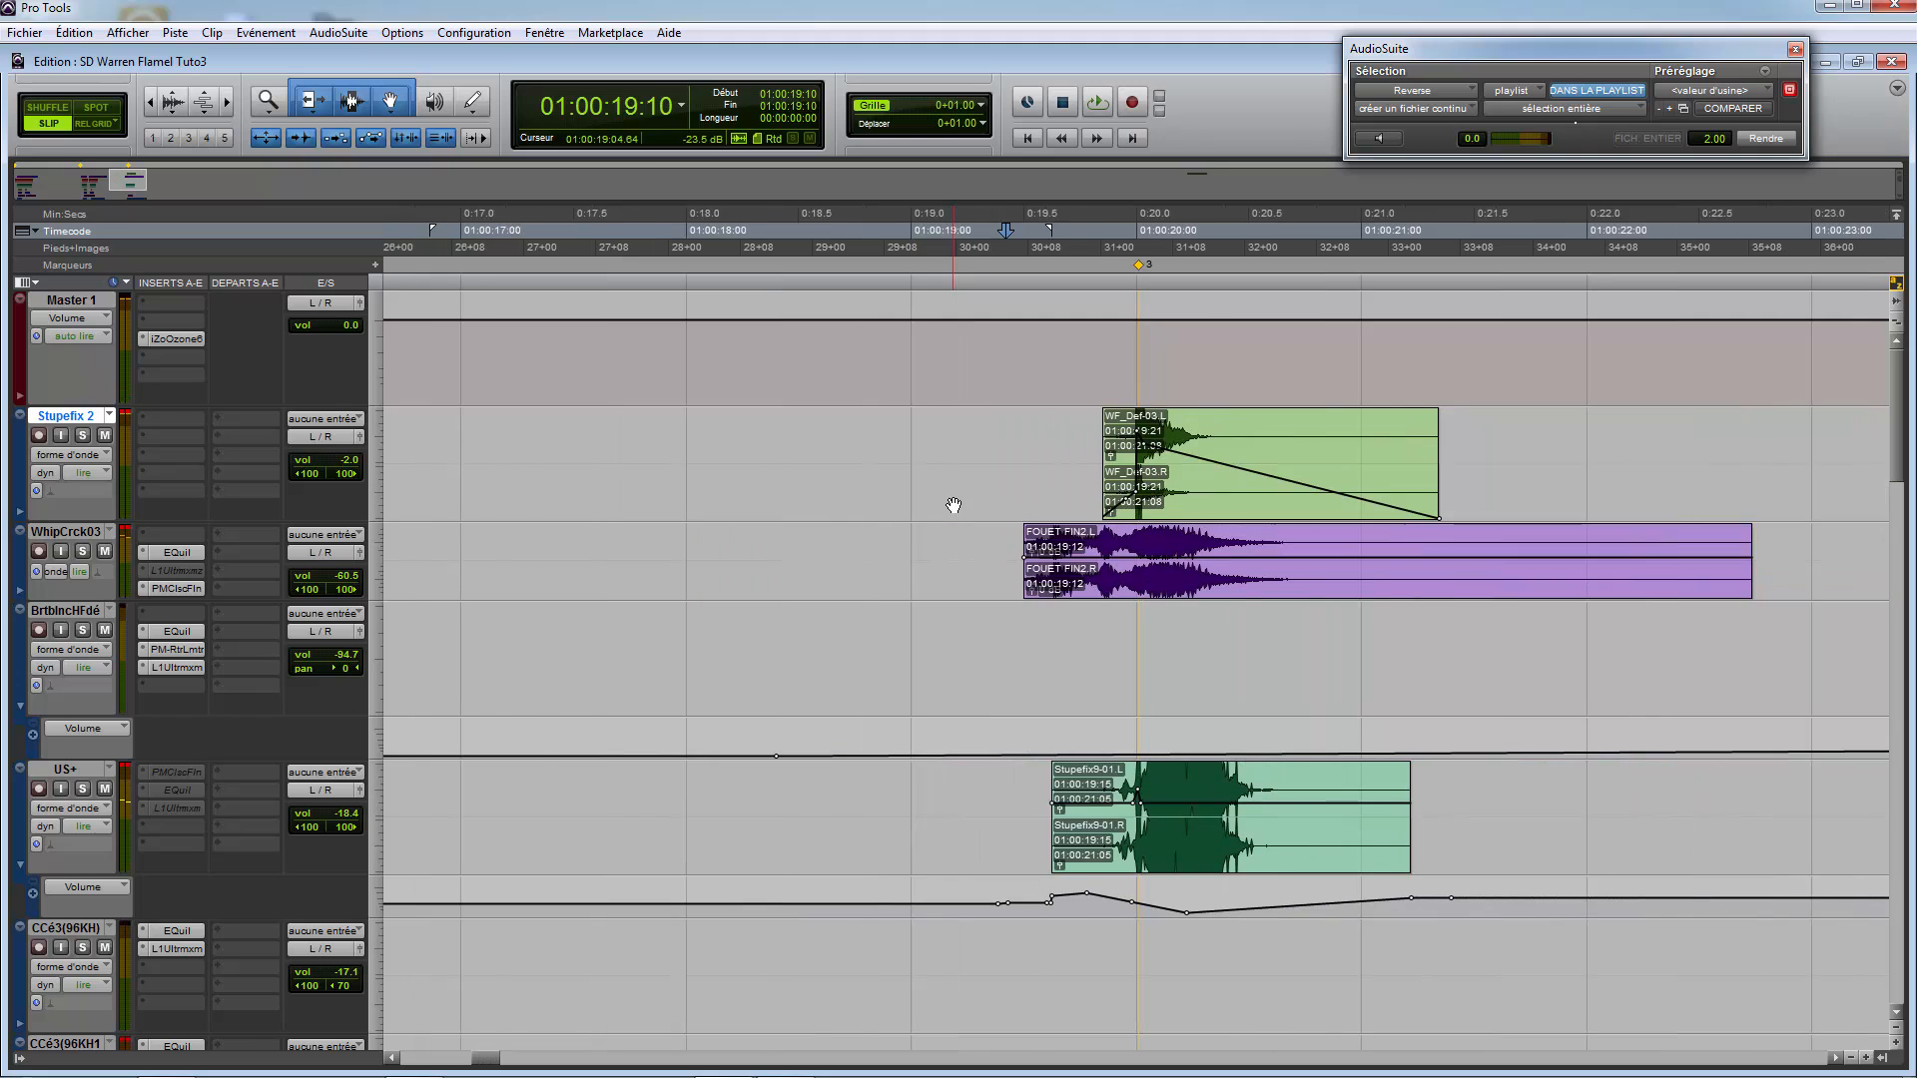
{"action": "scroll", "coordinate": [954, 505], "scroll_direction": "down", "scroll_amount": 10}
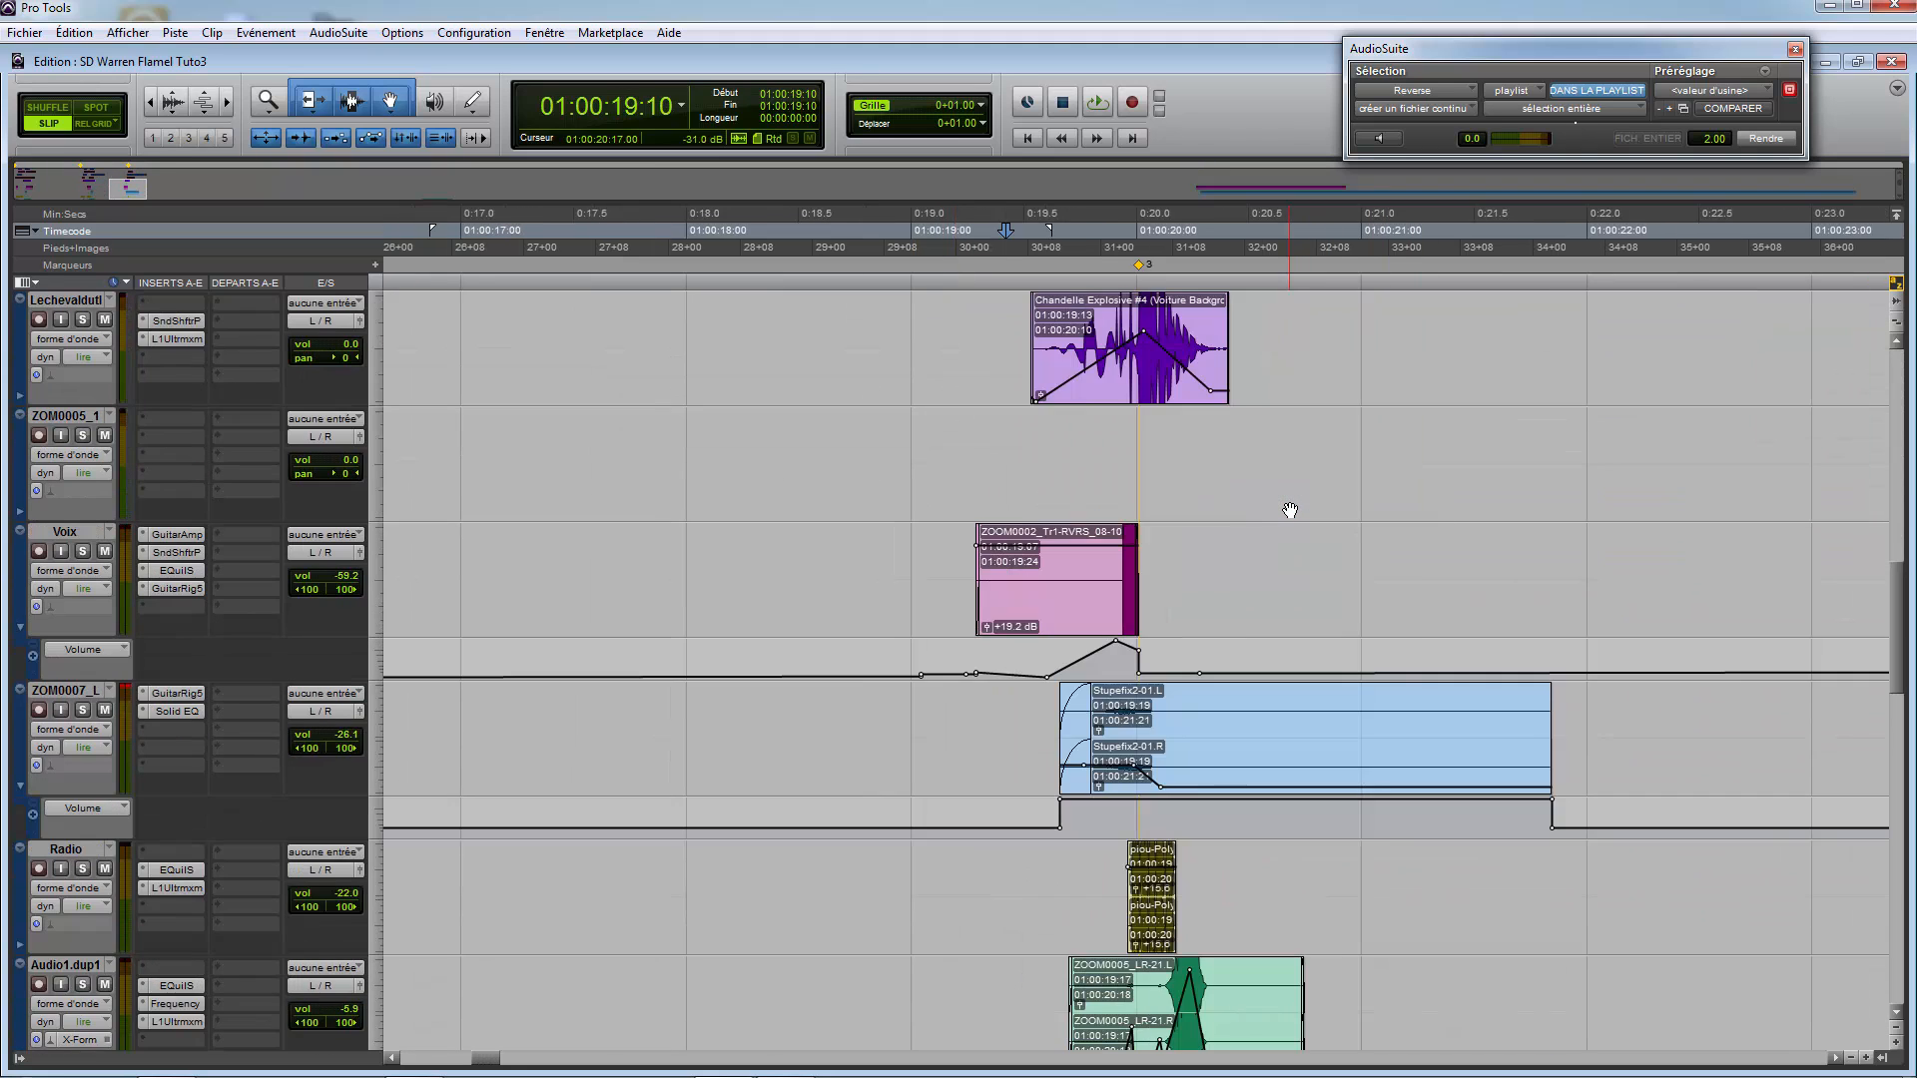
{"action": "scroll", "coordinate": [1290, 510], "scroll_direction": "down", "scroll_amount": 5}
{"action": "scroll", "coordinate": [1278, 520], "scroll_direction": "down", "scroll_amount": 10}
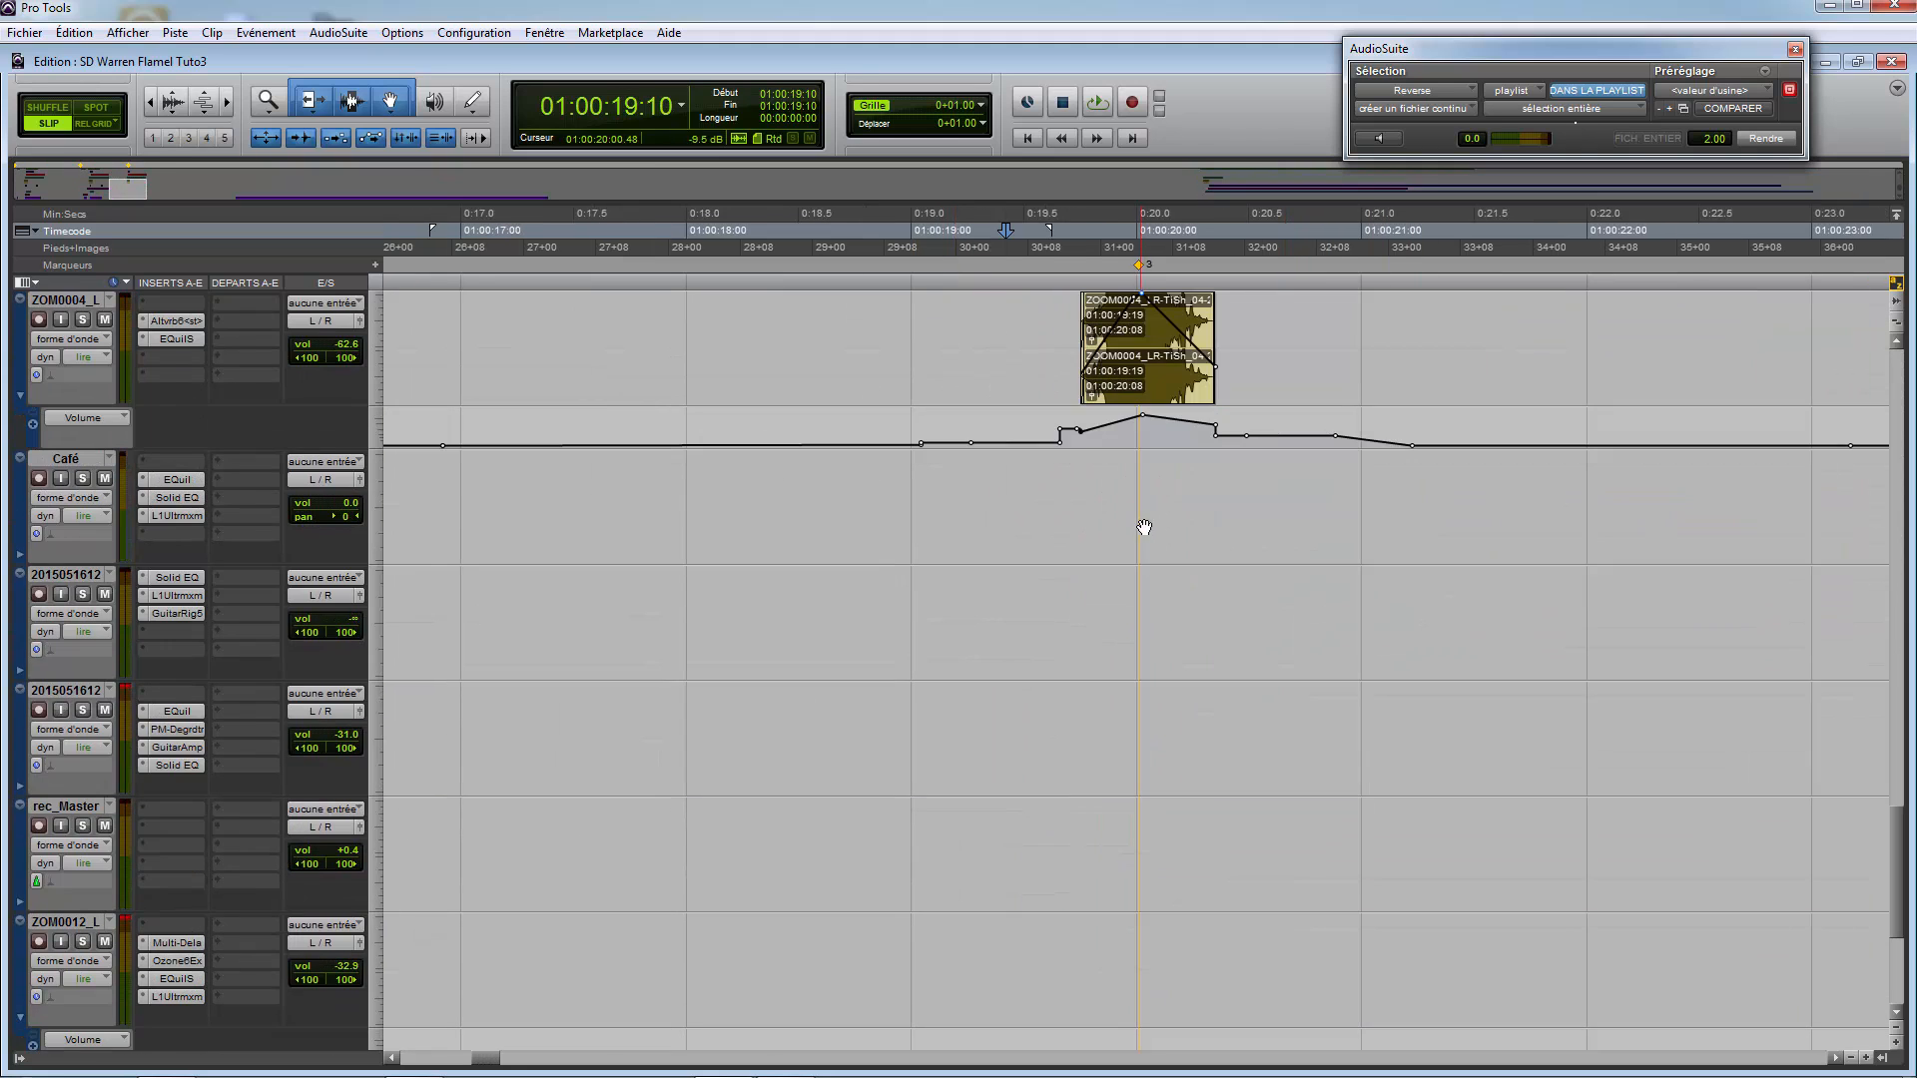
{"action": "scroll", "coordinate": [1143, 522], "scroll_direction": "up", "scroll_amount": 5}
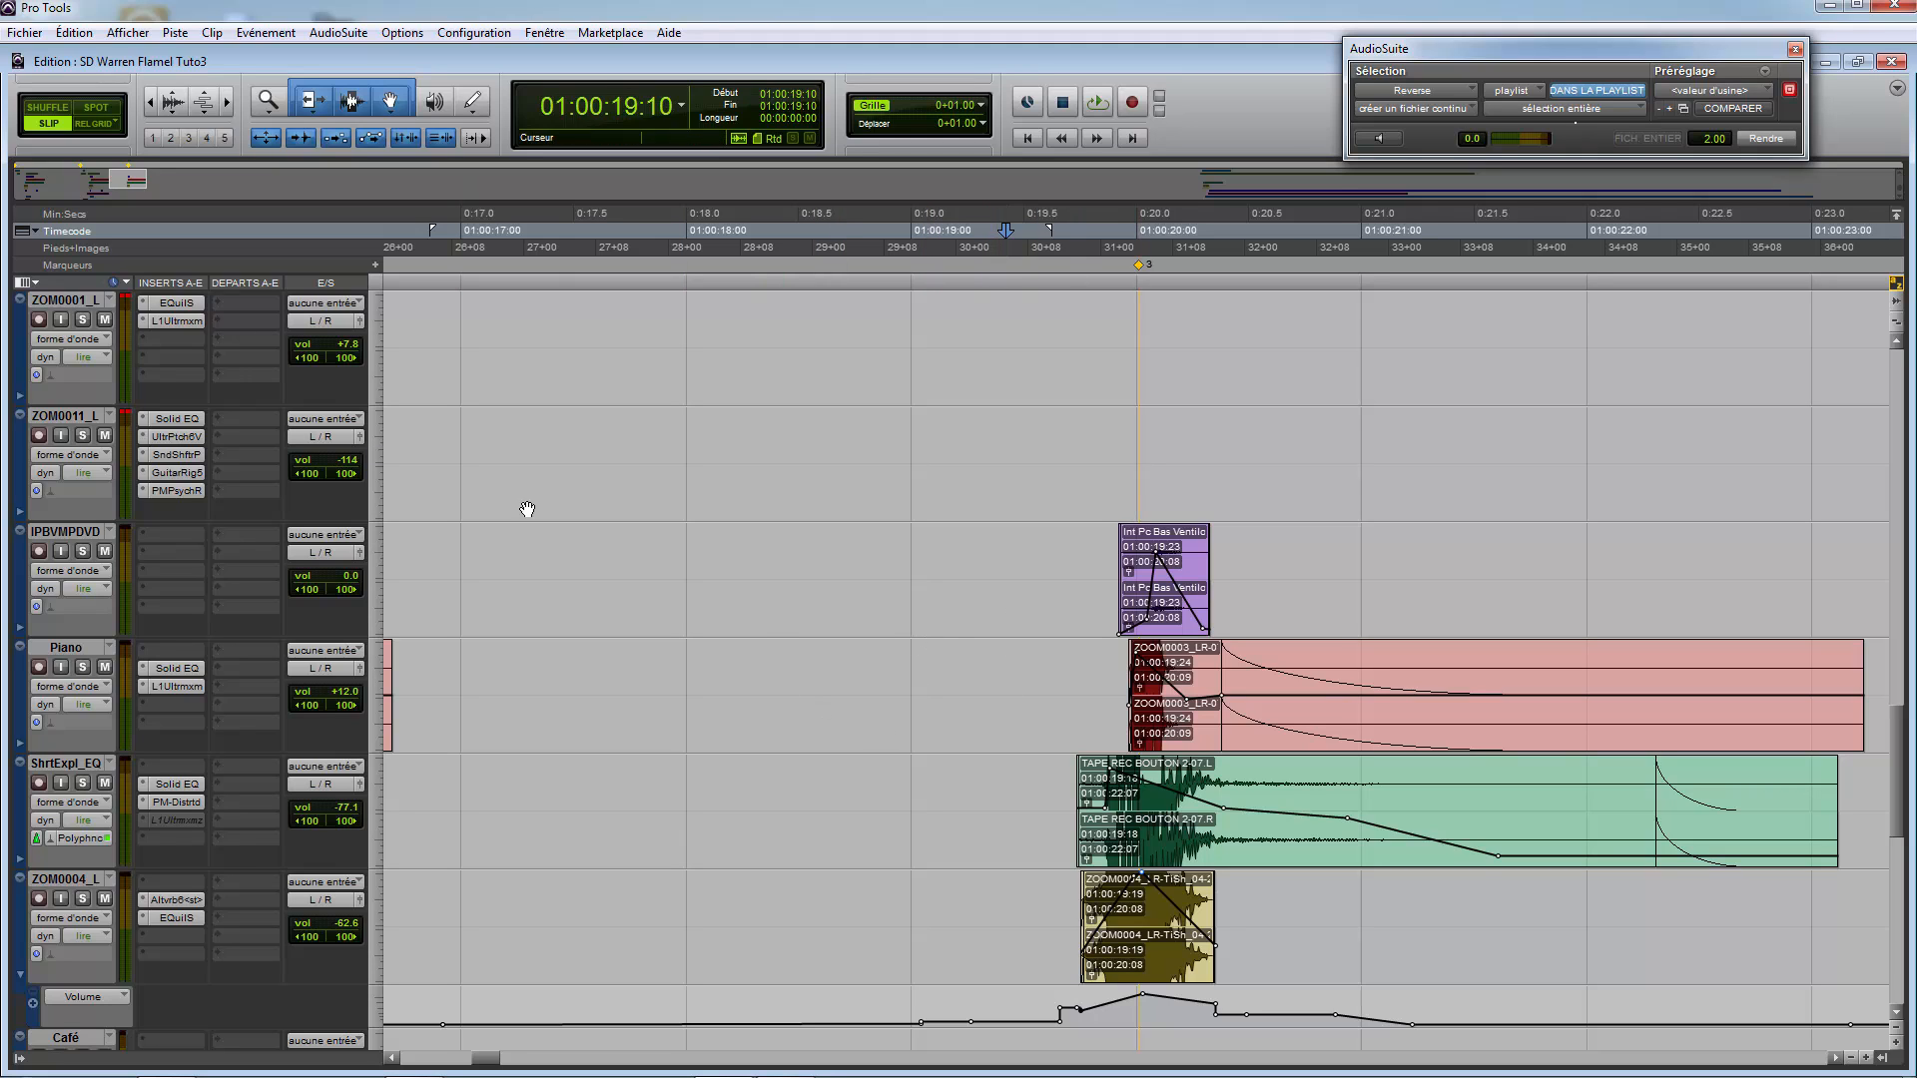
{"action": "scroll", "coordinate": [1053, 713], "scroll_direction": "down", "scroll_amount": 5}
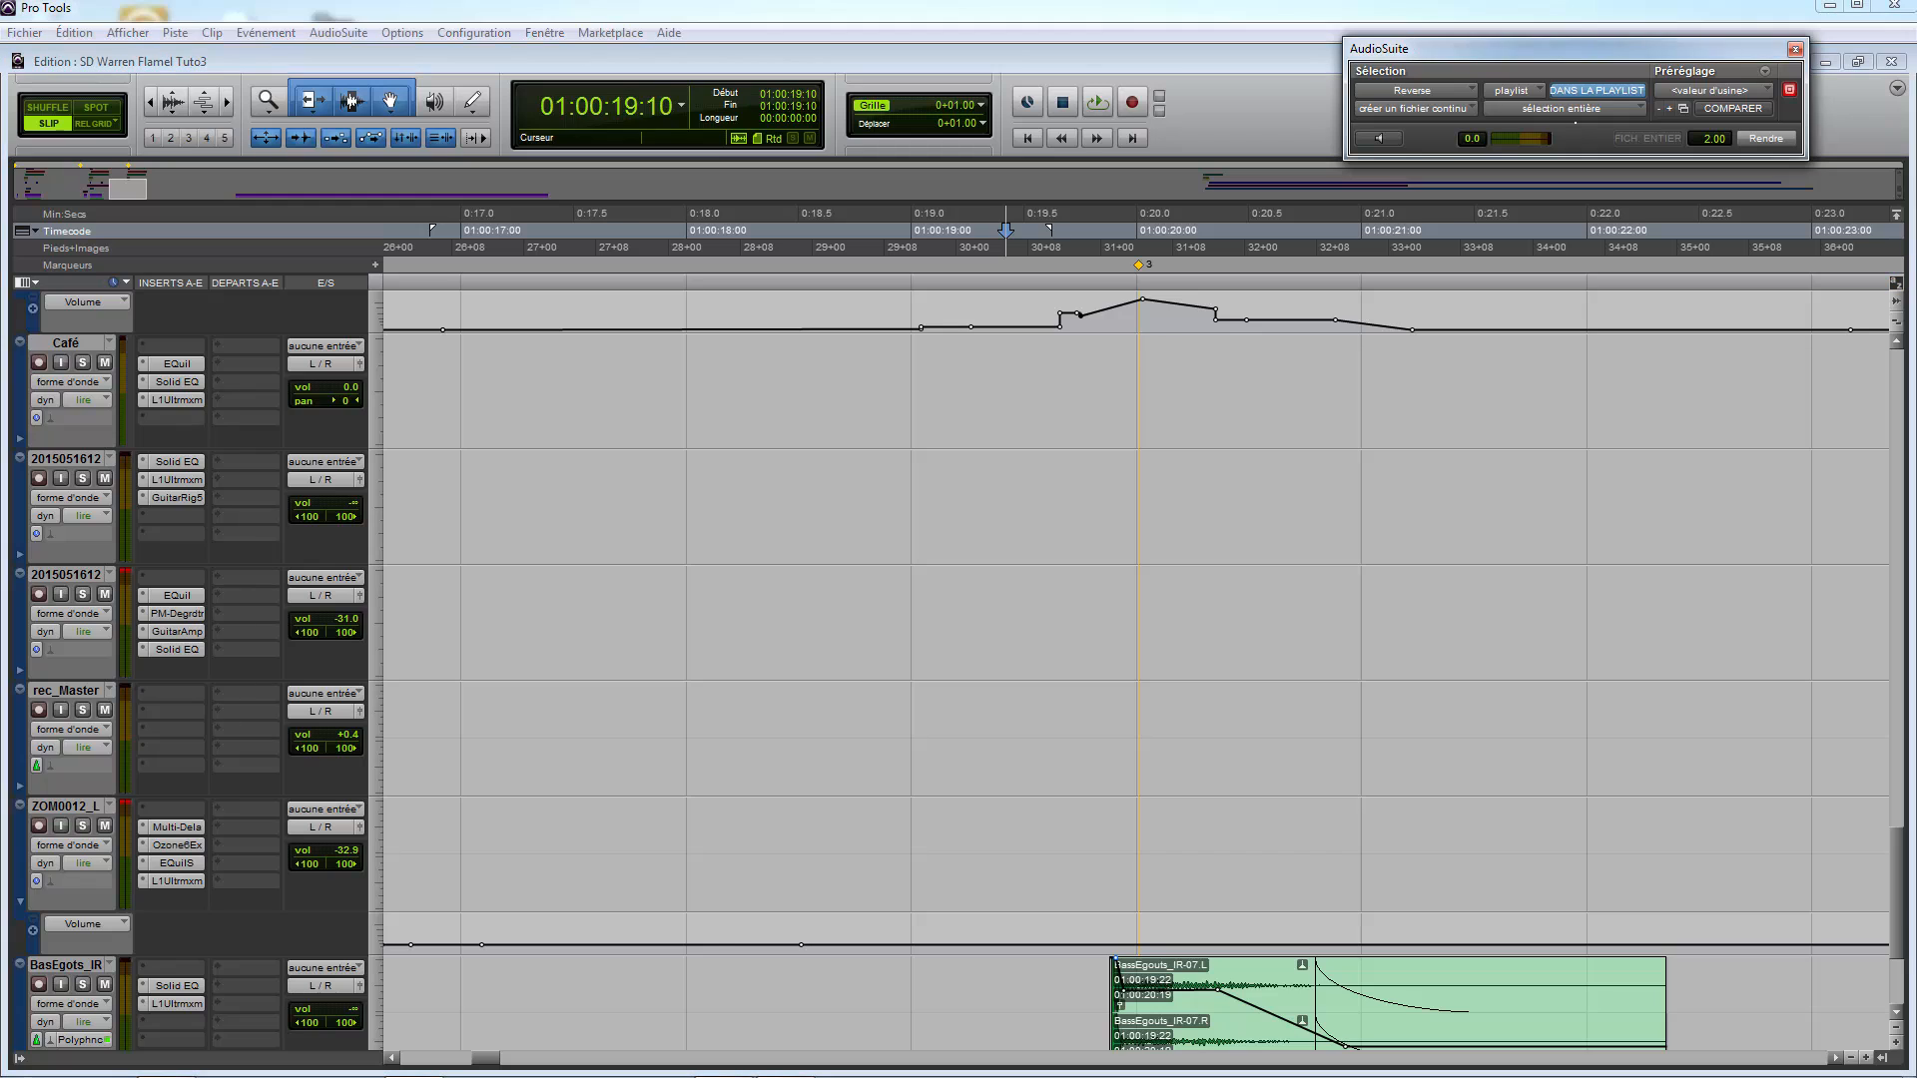
{"action": "scroll", "coordinate": [1148, 719], "scroll_direction": "down", "scroll_amount": 2}
{"action": "left_click", "coordinate": [995, 759]}
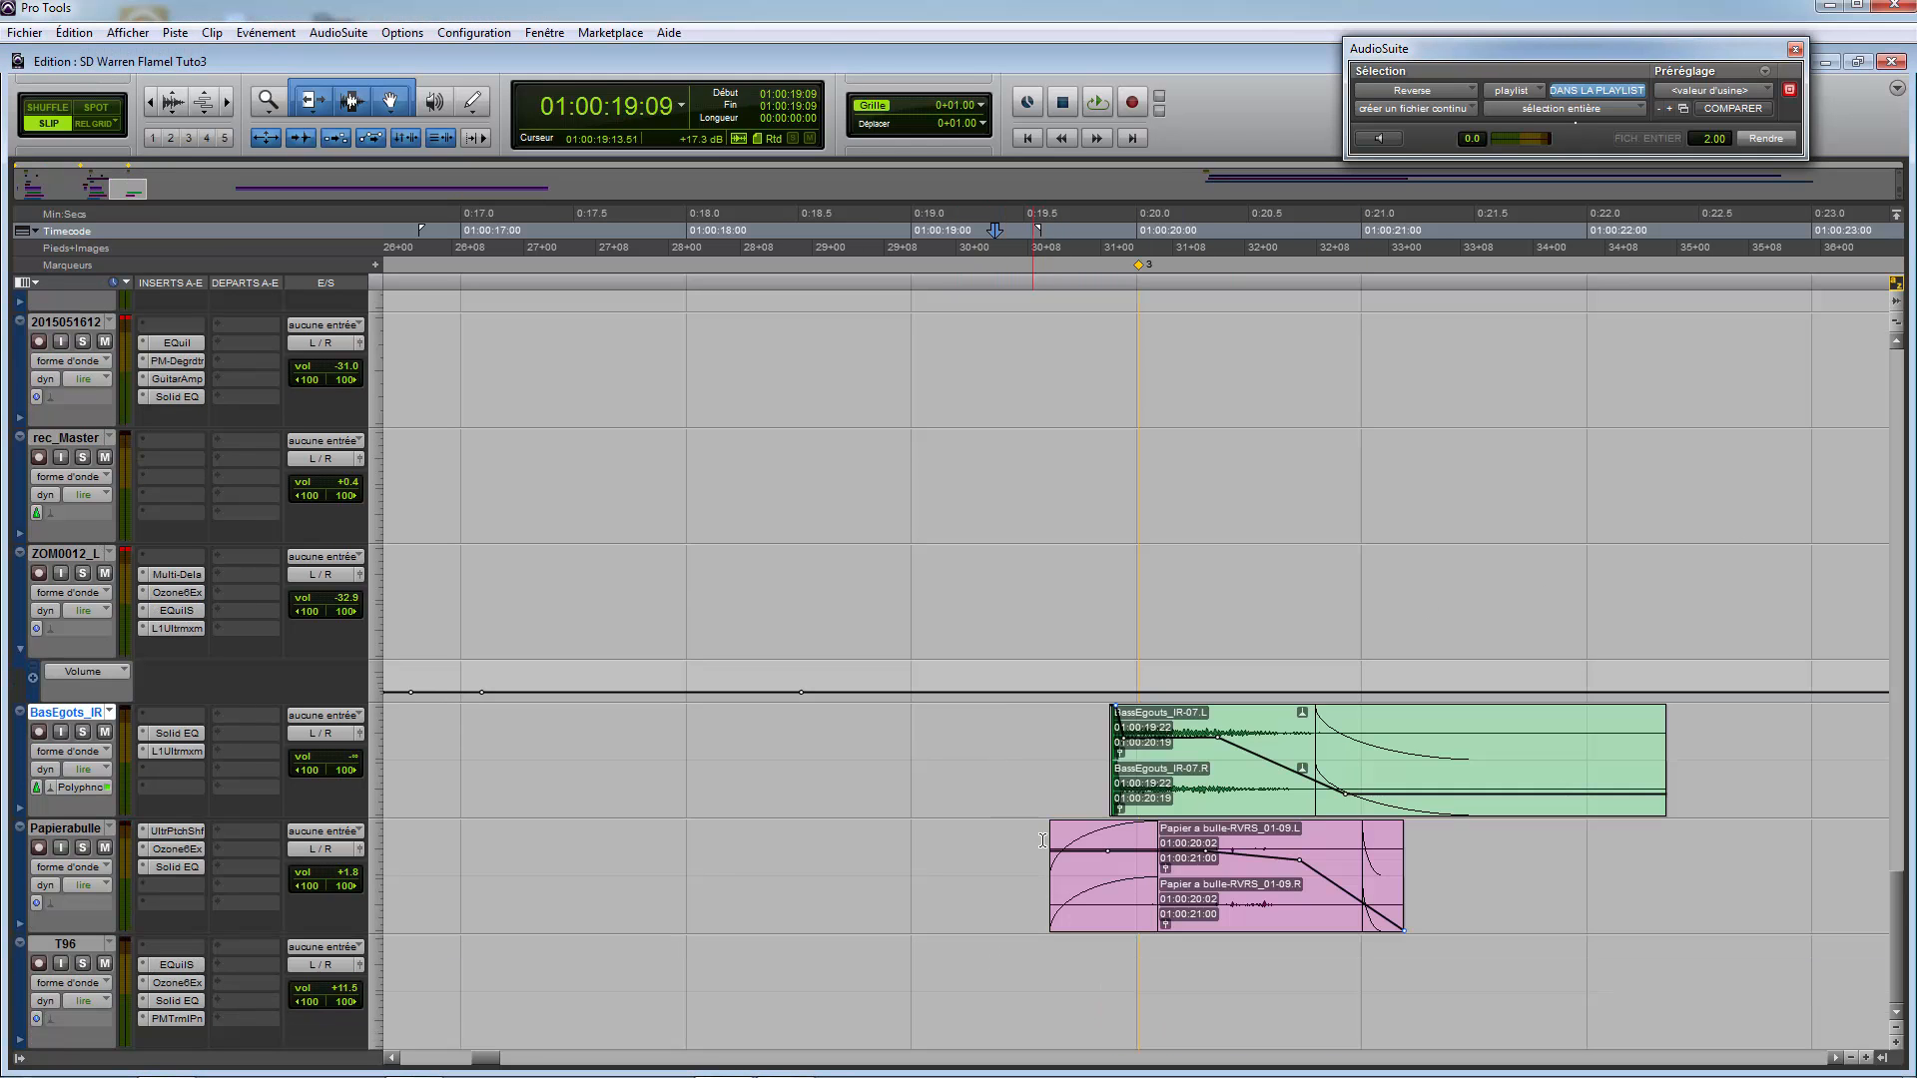
{"action": "left_click_drag", "start_coordinate": [1059, 749], "coordinate": [1126, 750]}
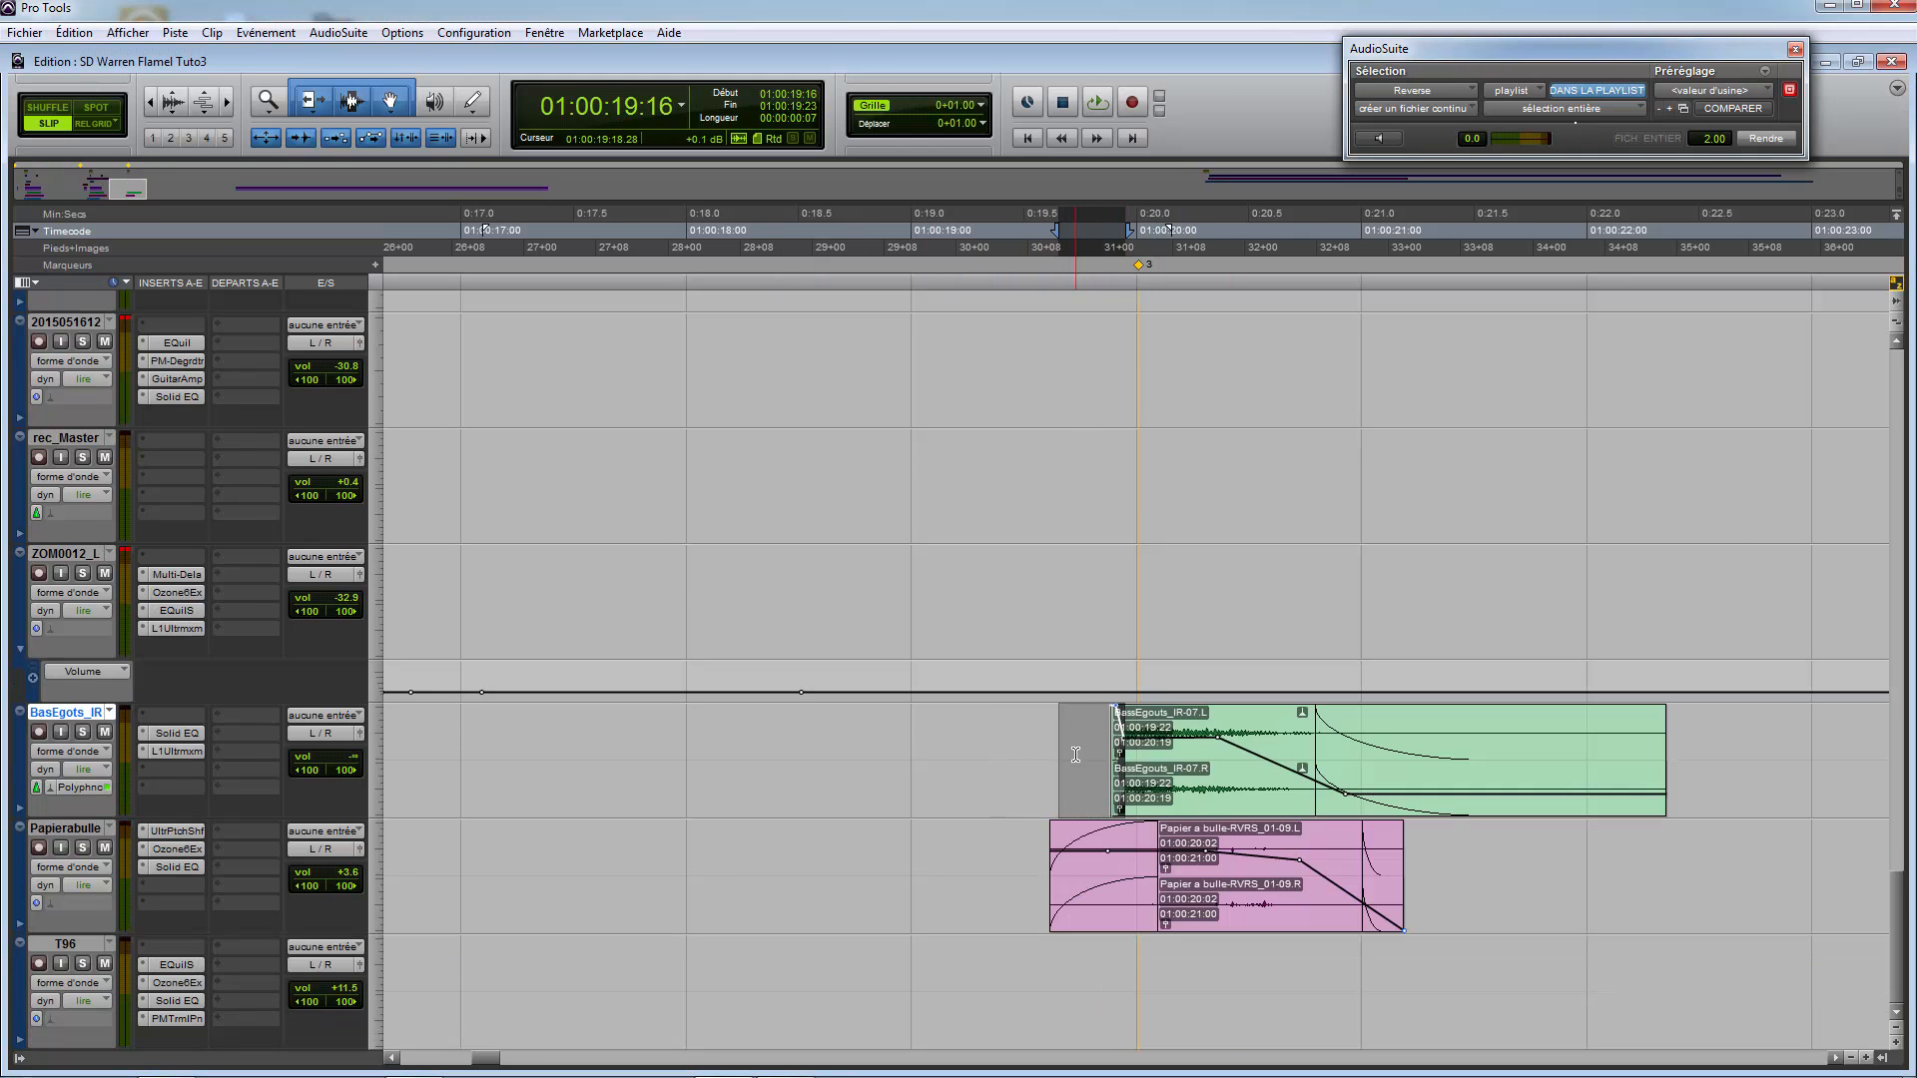
{"action": "left_click", "coordinate": [1026, 760]}
{"action": "left_click_drag", "start_coordinate": [1021, 756], "coordinate": [1304, 761]}
Step: Raise the clip gain of the Papier a bulle-RVRS_01-09 clip on the Papierabulle track and play it from 01:00:18:22
{"action": "left_click_drag", "start_coordinate": [989, 860], "coordinate": [1478, 865]}
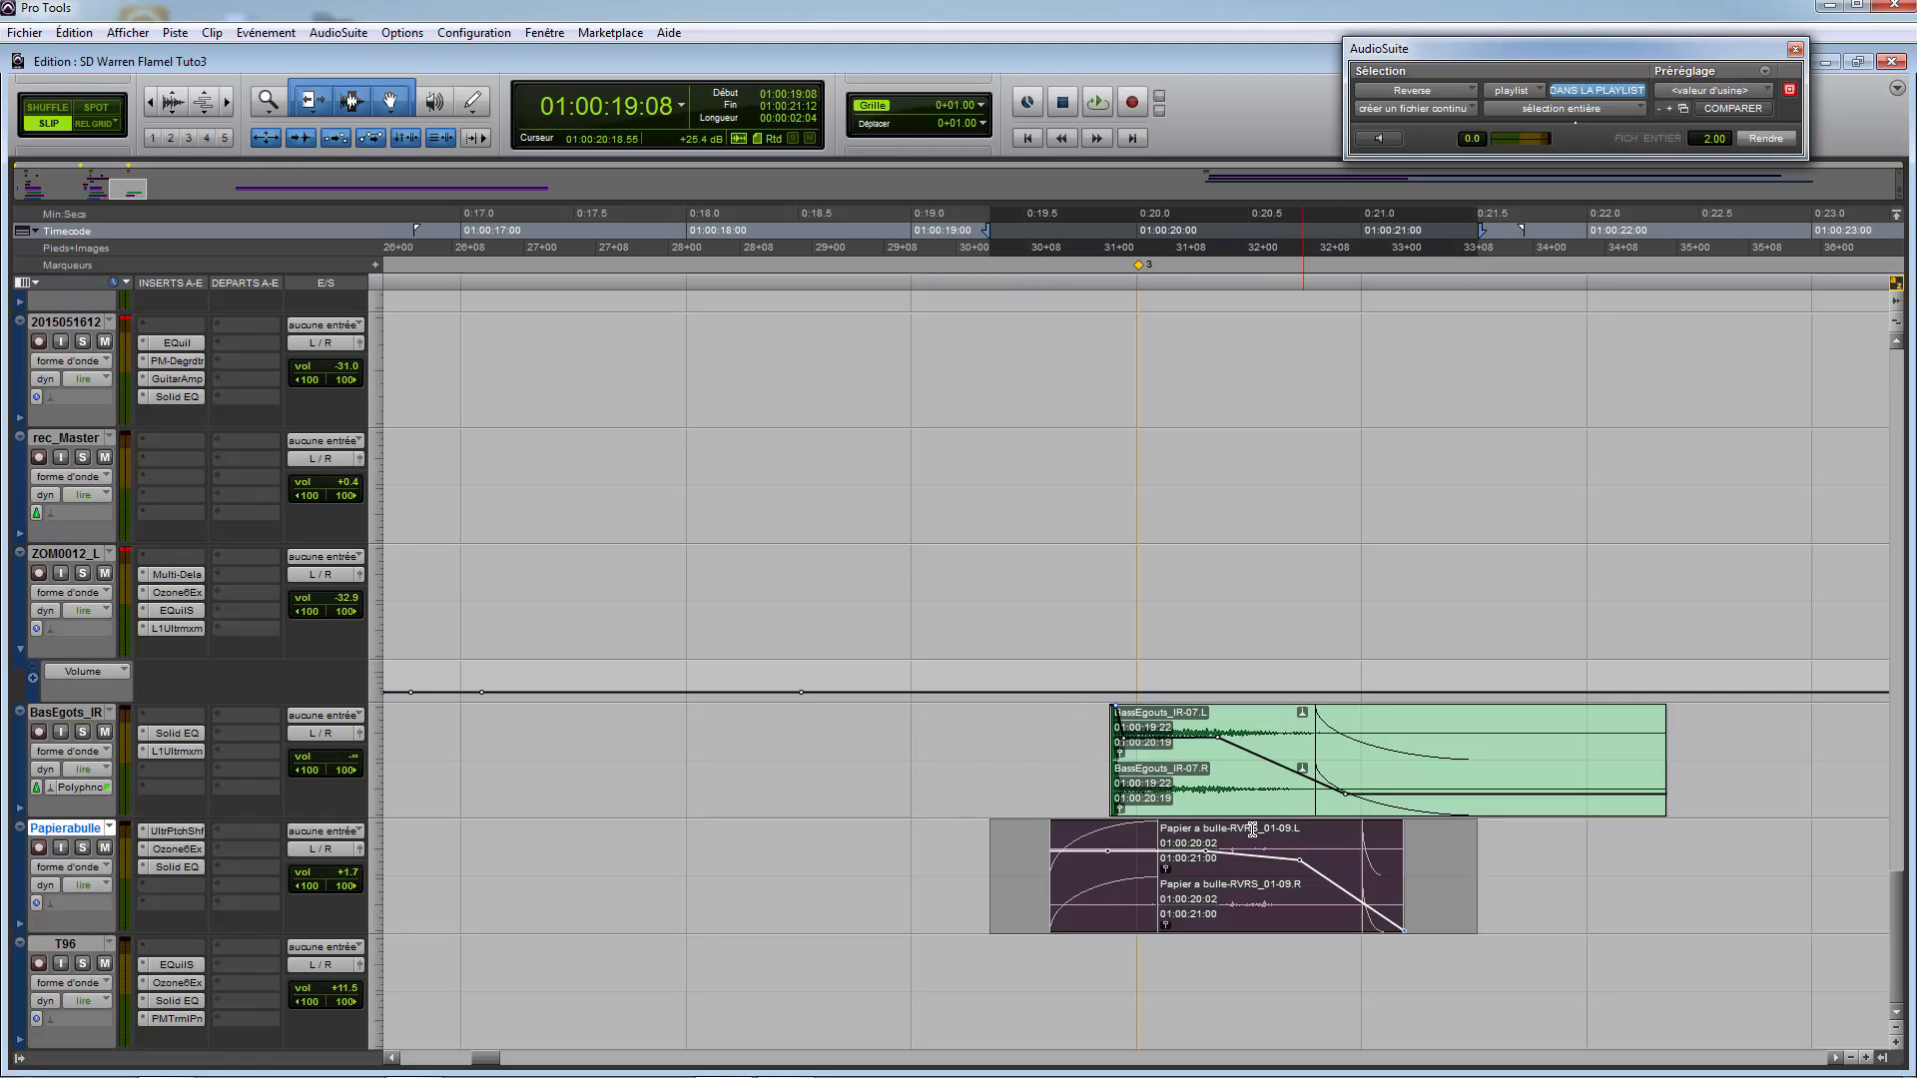
{"action": "left_click_drag", "start_coordinate": [1233, 861], "coordinate": [1245, 846]}
{"action": "left_click", "coordinate": [887, 861]}
{"action": "key", "text": "space"}
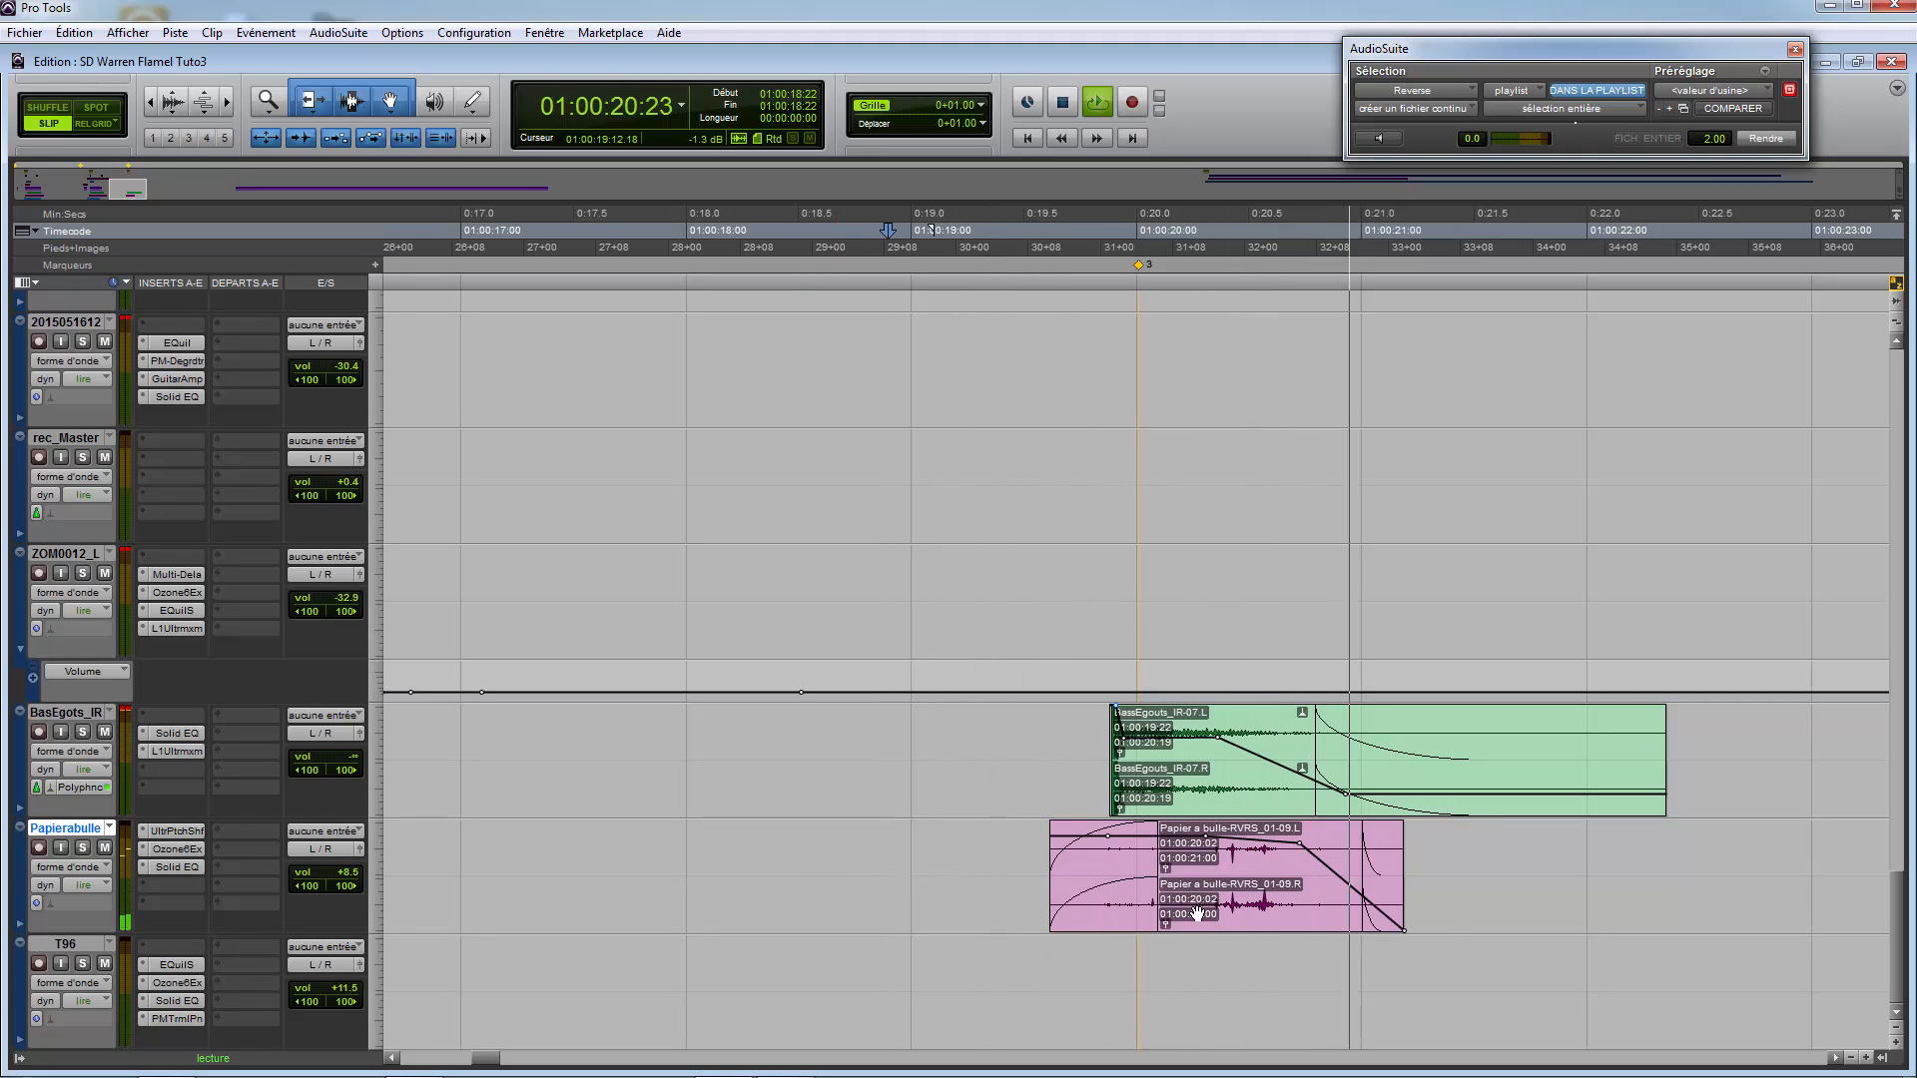
{"action": "key", "text": "space"}
Step: Review the third sound's layers back up to the Master track, highlighting the Chandelle Explosive clip from 01:00:19:11 to 01:00:20:13
{"action": "scroll", "coordinate": [1484, 949], "scroll_direction": "up", "scroll_amount": 6}
{"action": "scroll", "coordinate": [1082, 740], "scroll_direction": "down", "scroll_amount": 6}
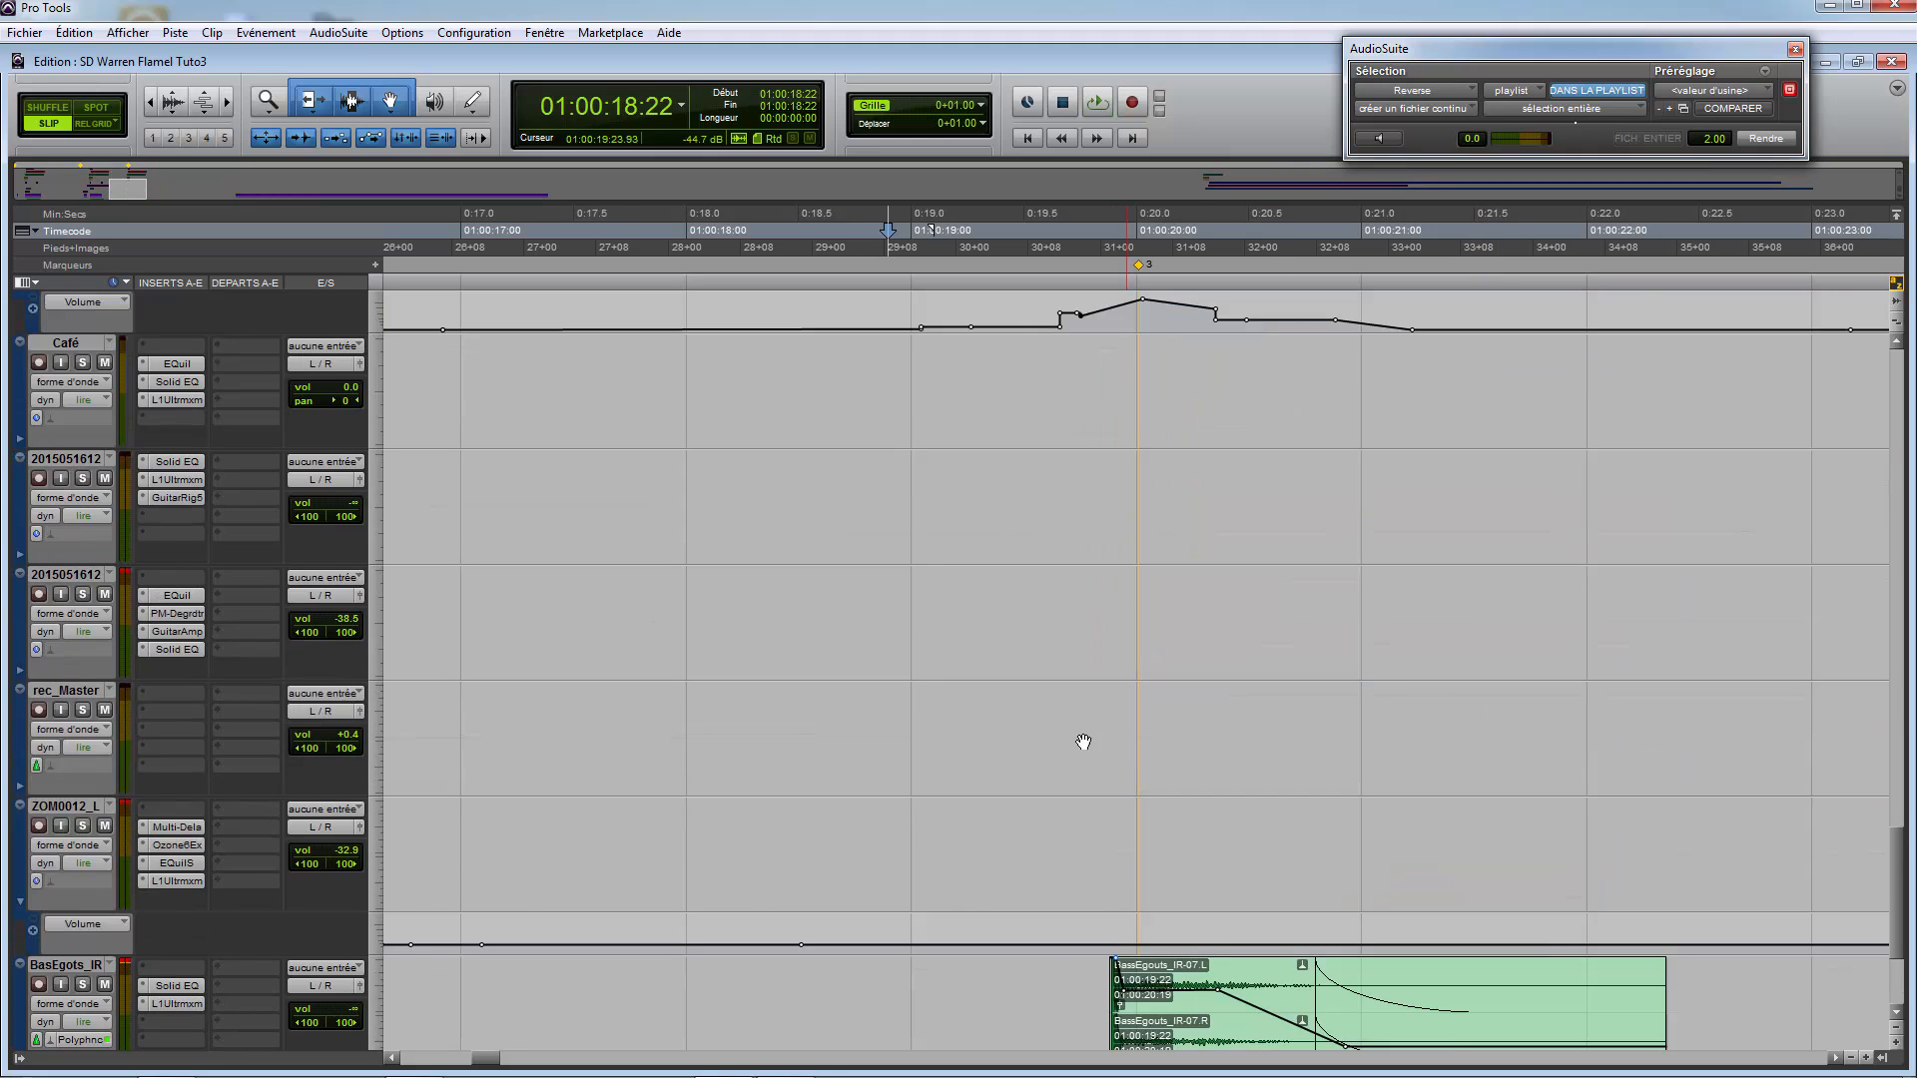
{"action": "scroll", "coordinate": [1071, 734], "scroll_direction": "up", "scroll_amount": 5}
{"action": "scroll", "coordinate": [1072, 732], "scroll_direction": "up", "scroll_amount": 4}
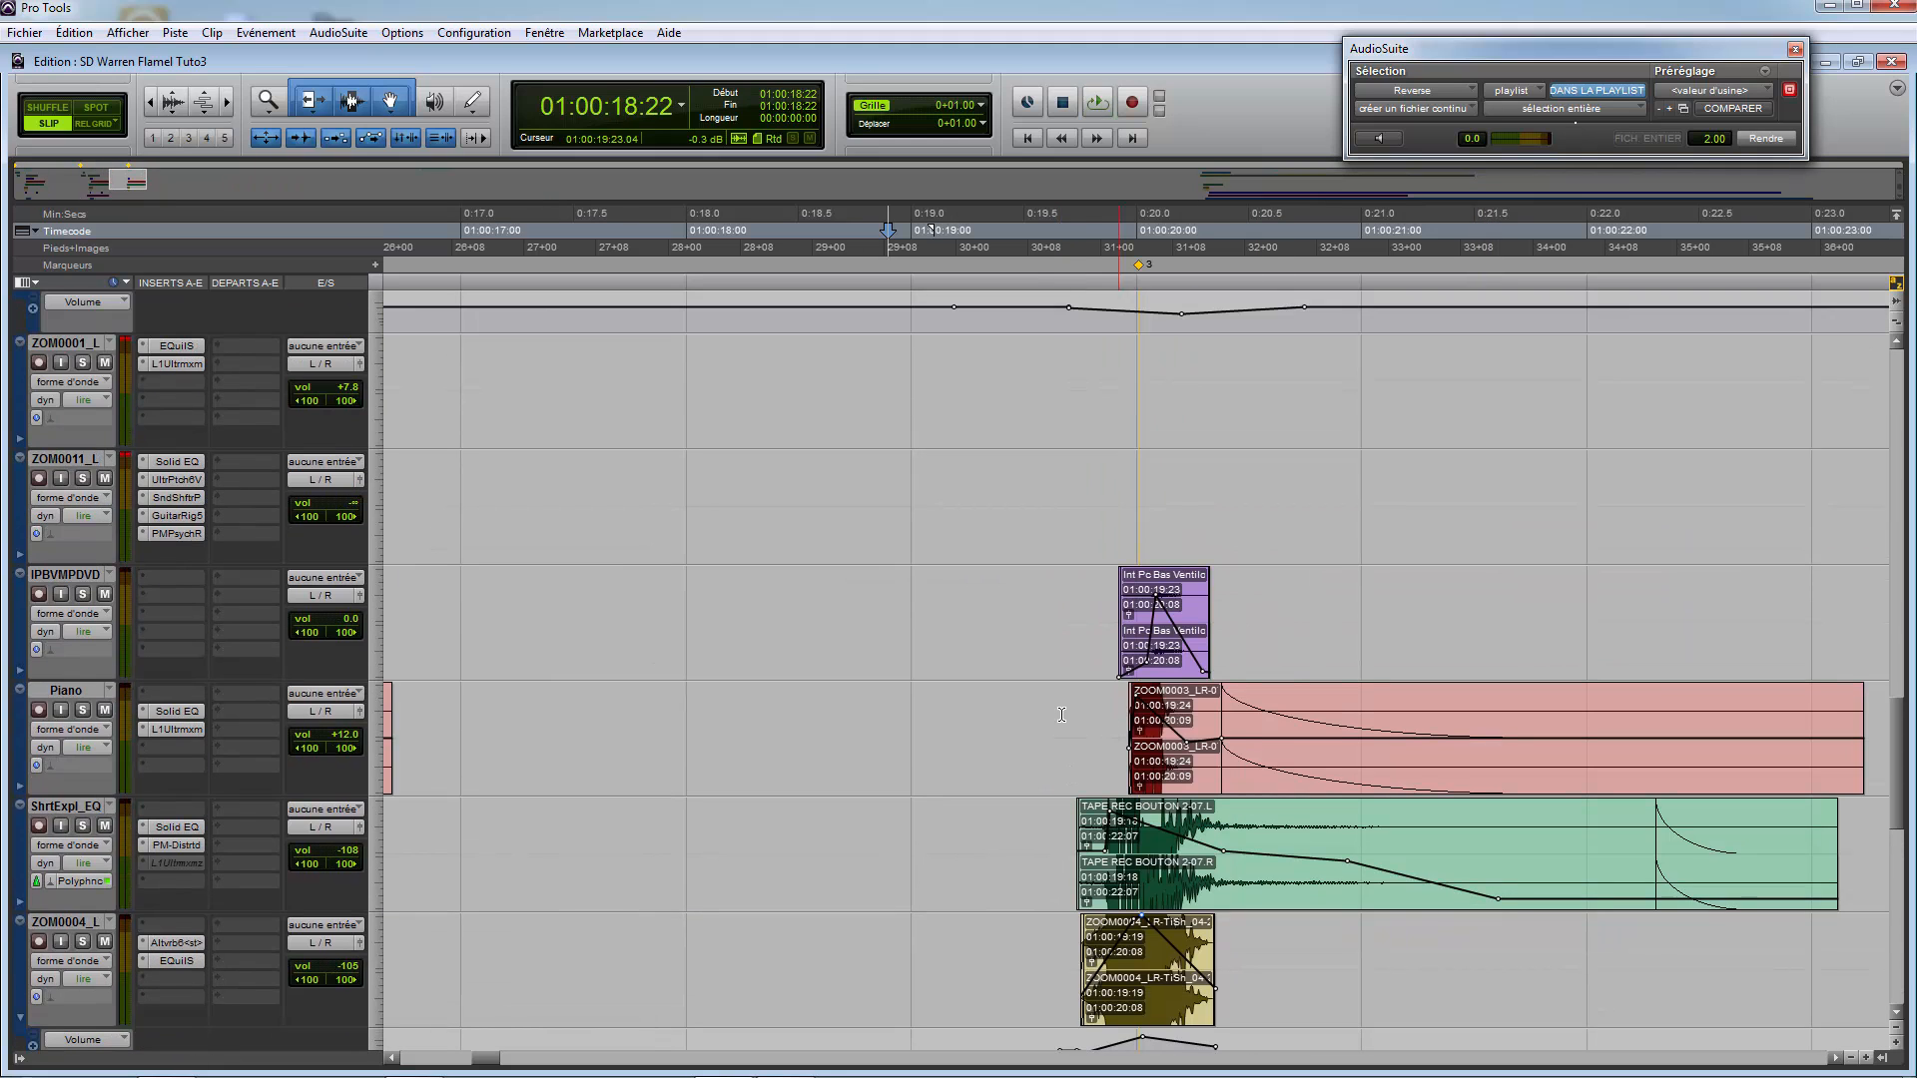
{"action": "left_click", "coordinate": [1022, 692]}
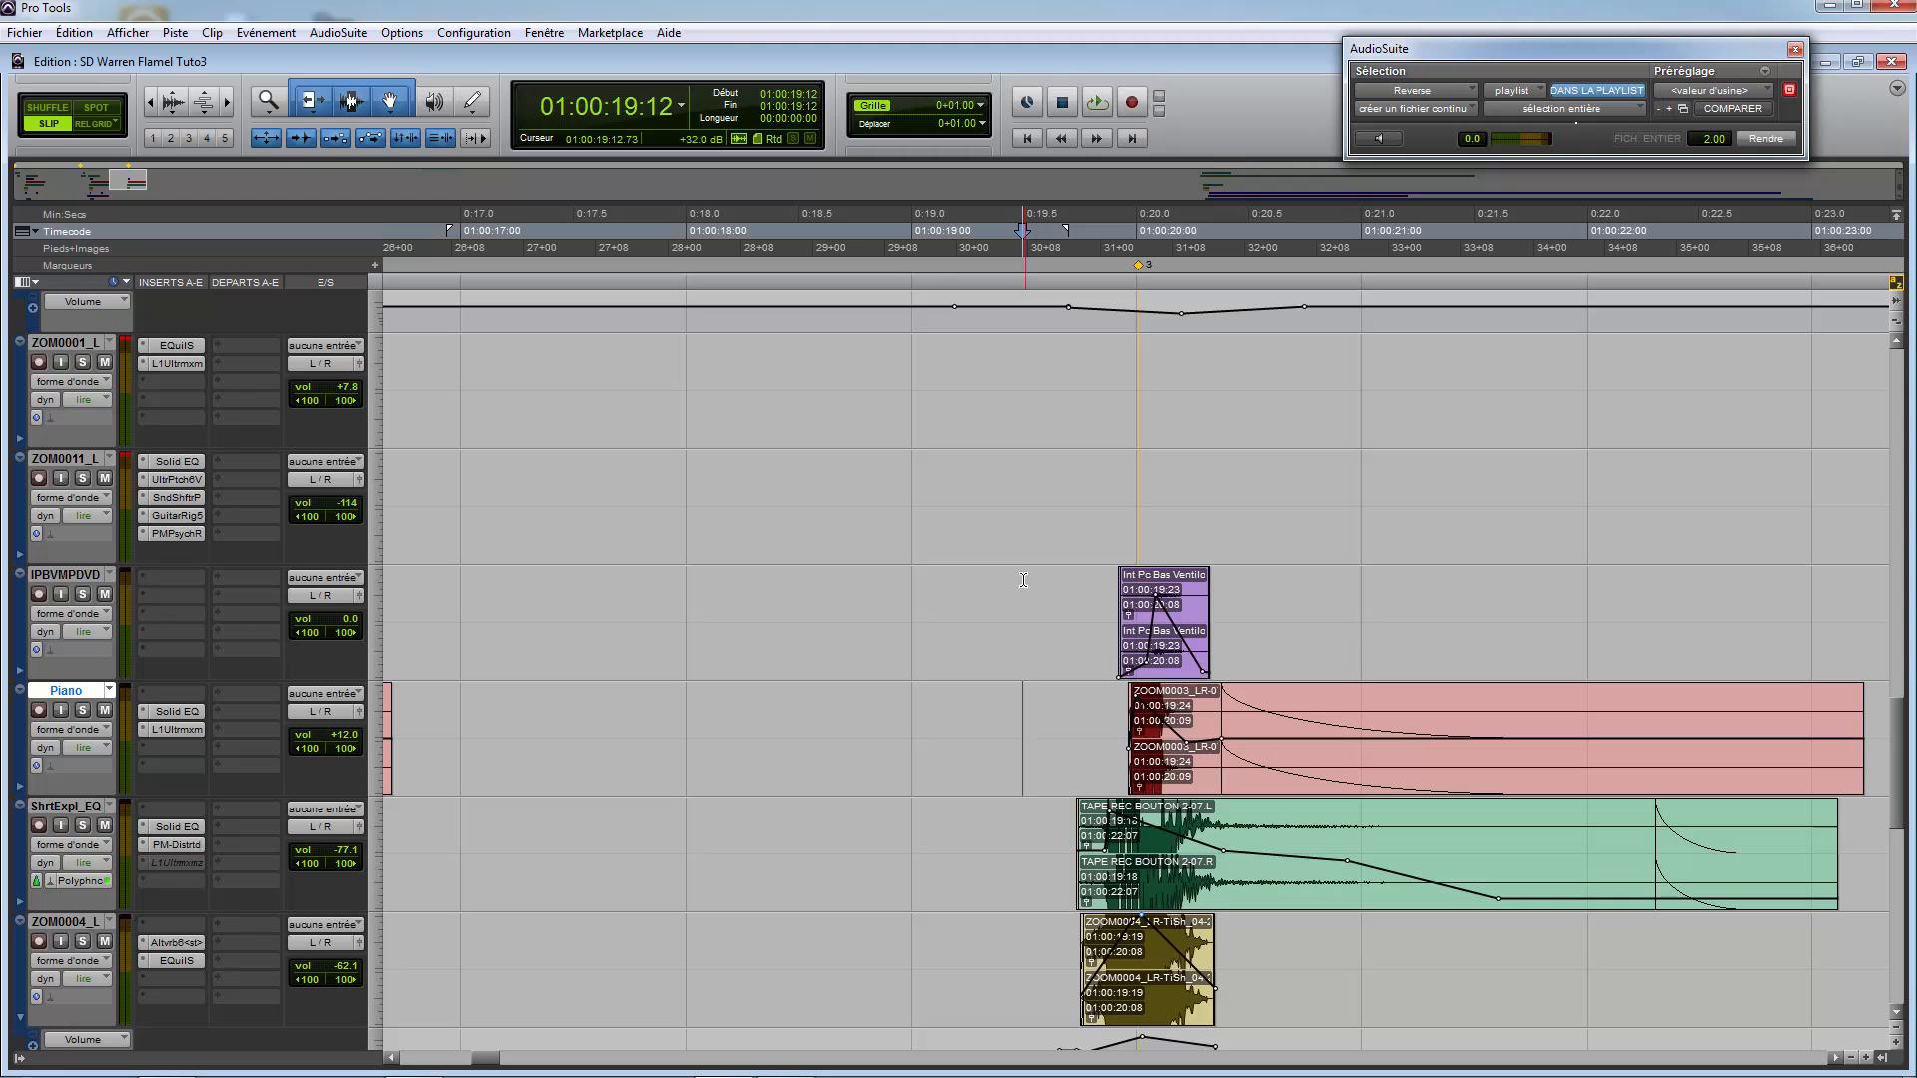
{"action": "scroll", "coordinate": [941, 485], "scroll_direction": "up", "scroll_amount": 5}
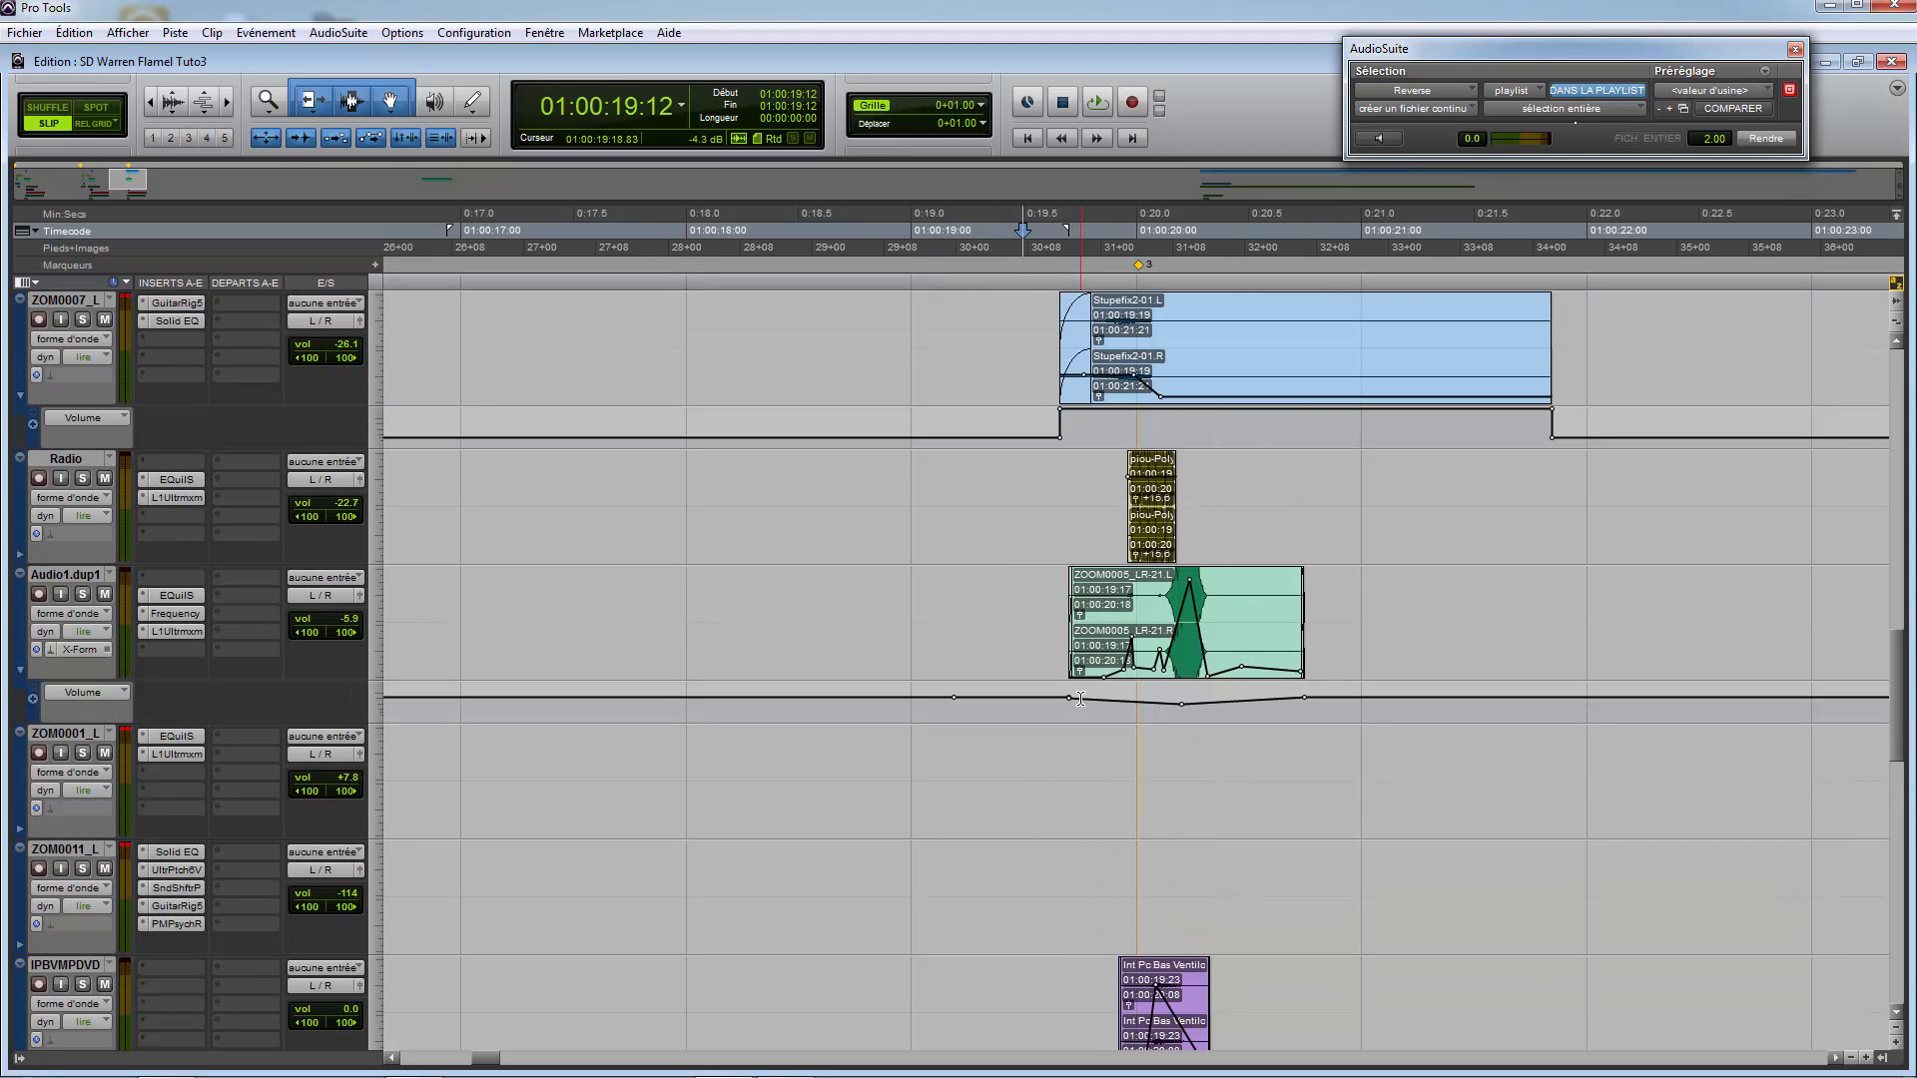
{"action": "scroll", "coordinate": [1081, 699], "scroll_direction": "up", "scroll_amount": 5}
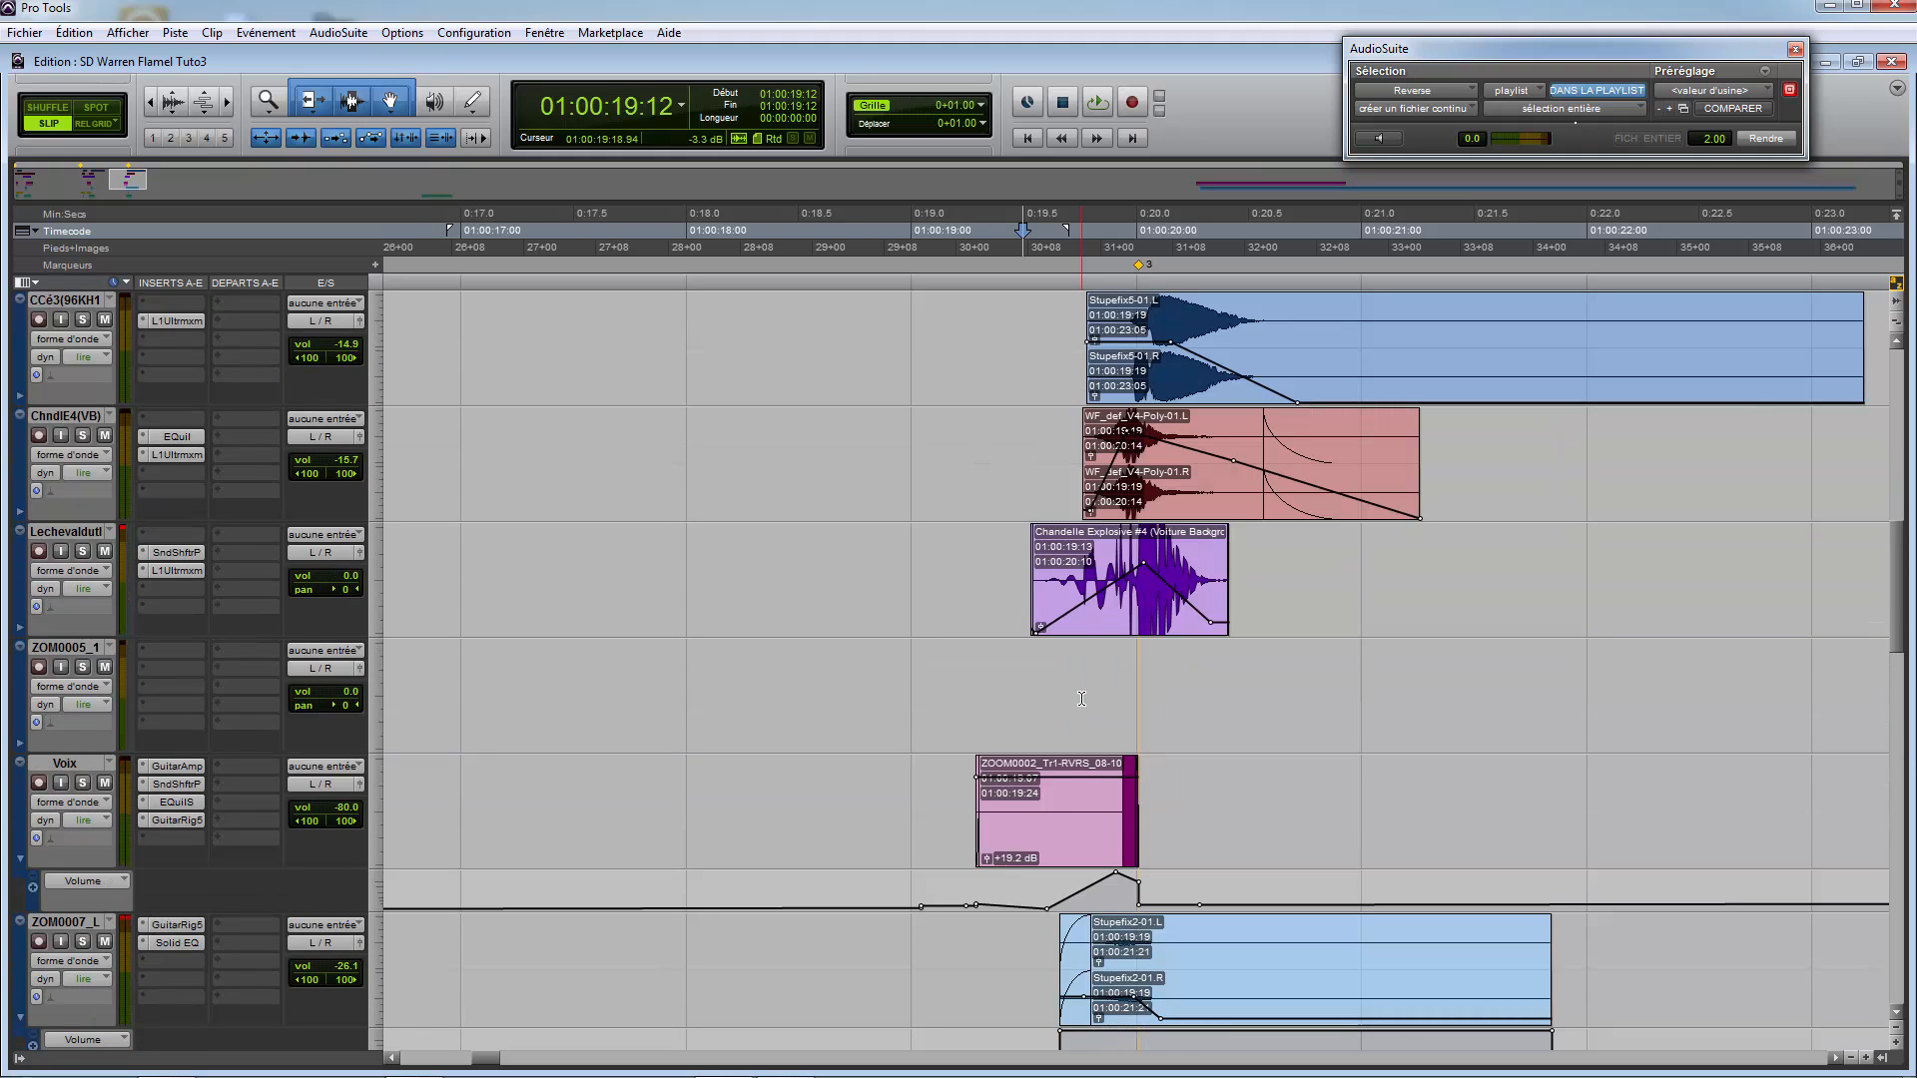
{"action": "scroll", "coordinate": [1081, 699], "scroll_direction": "up", "scroll_amount": 3}
{"action": "left_click_drag", "start_coordinate": [1018, 886], "coordinate": [1260, 943]}
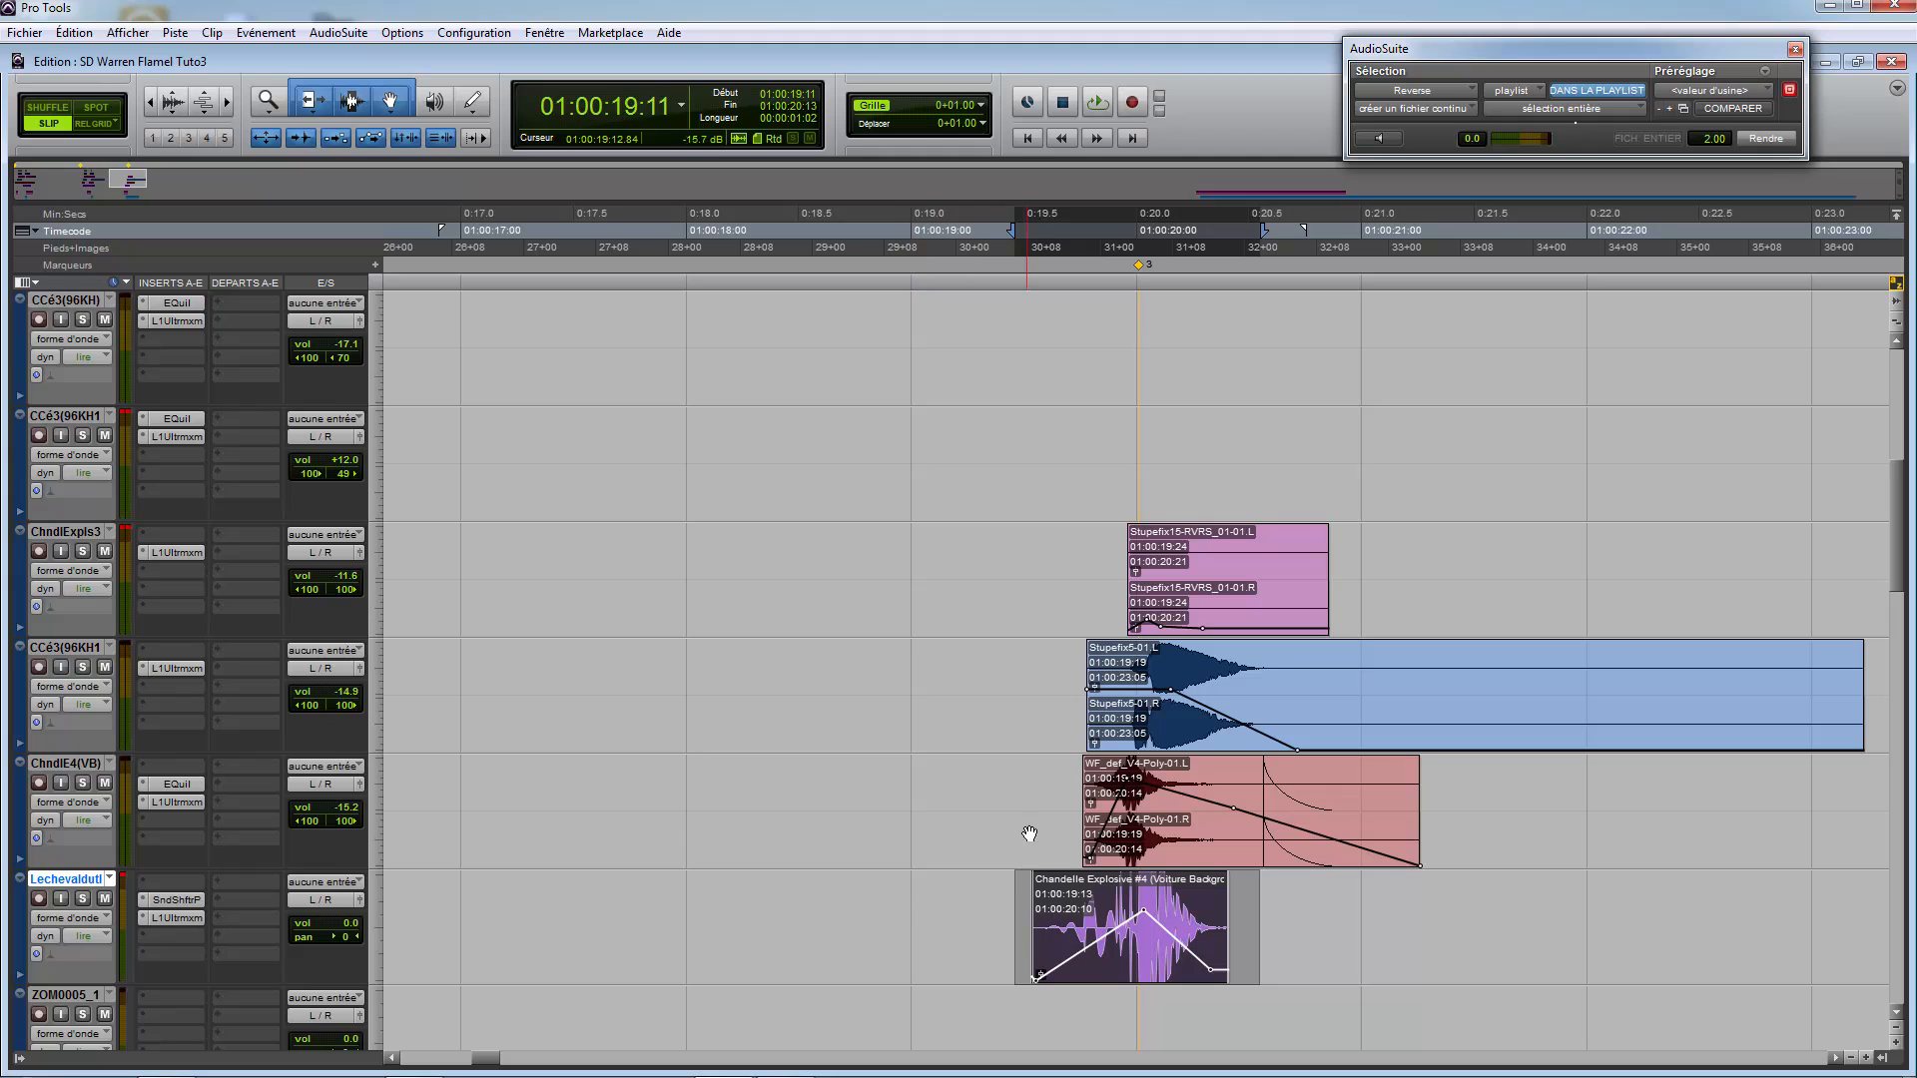
{"action": "left_click_drag", "start_coordinate": [1032, 797], "coordinate": [1046, 794]}
{"action": "left_click_drag", "start_coordinate": [1013, 905], "coordinate": [1257, 900]}
{"action": "scroll", "coordinate": [1076, 709], "scroll_direction": "up", "scroll_amount": 3}
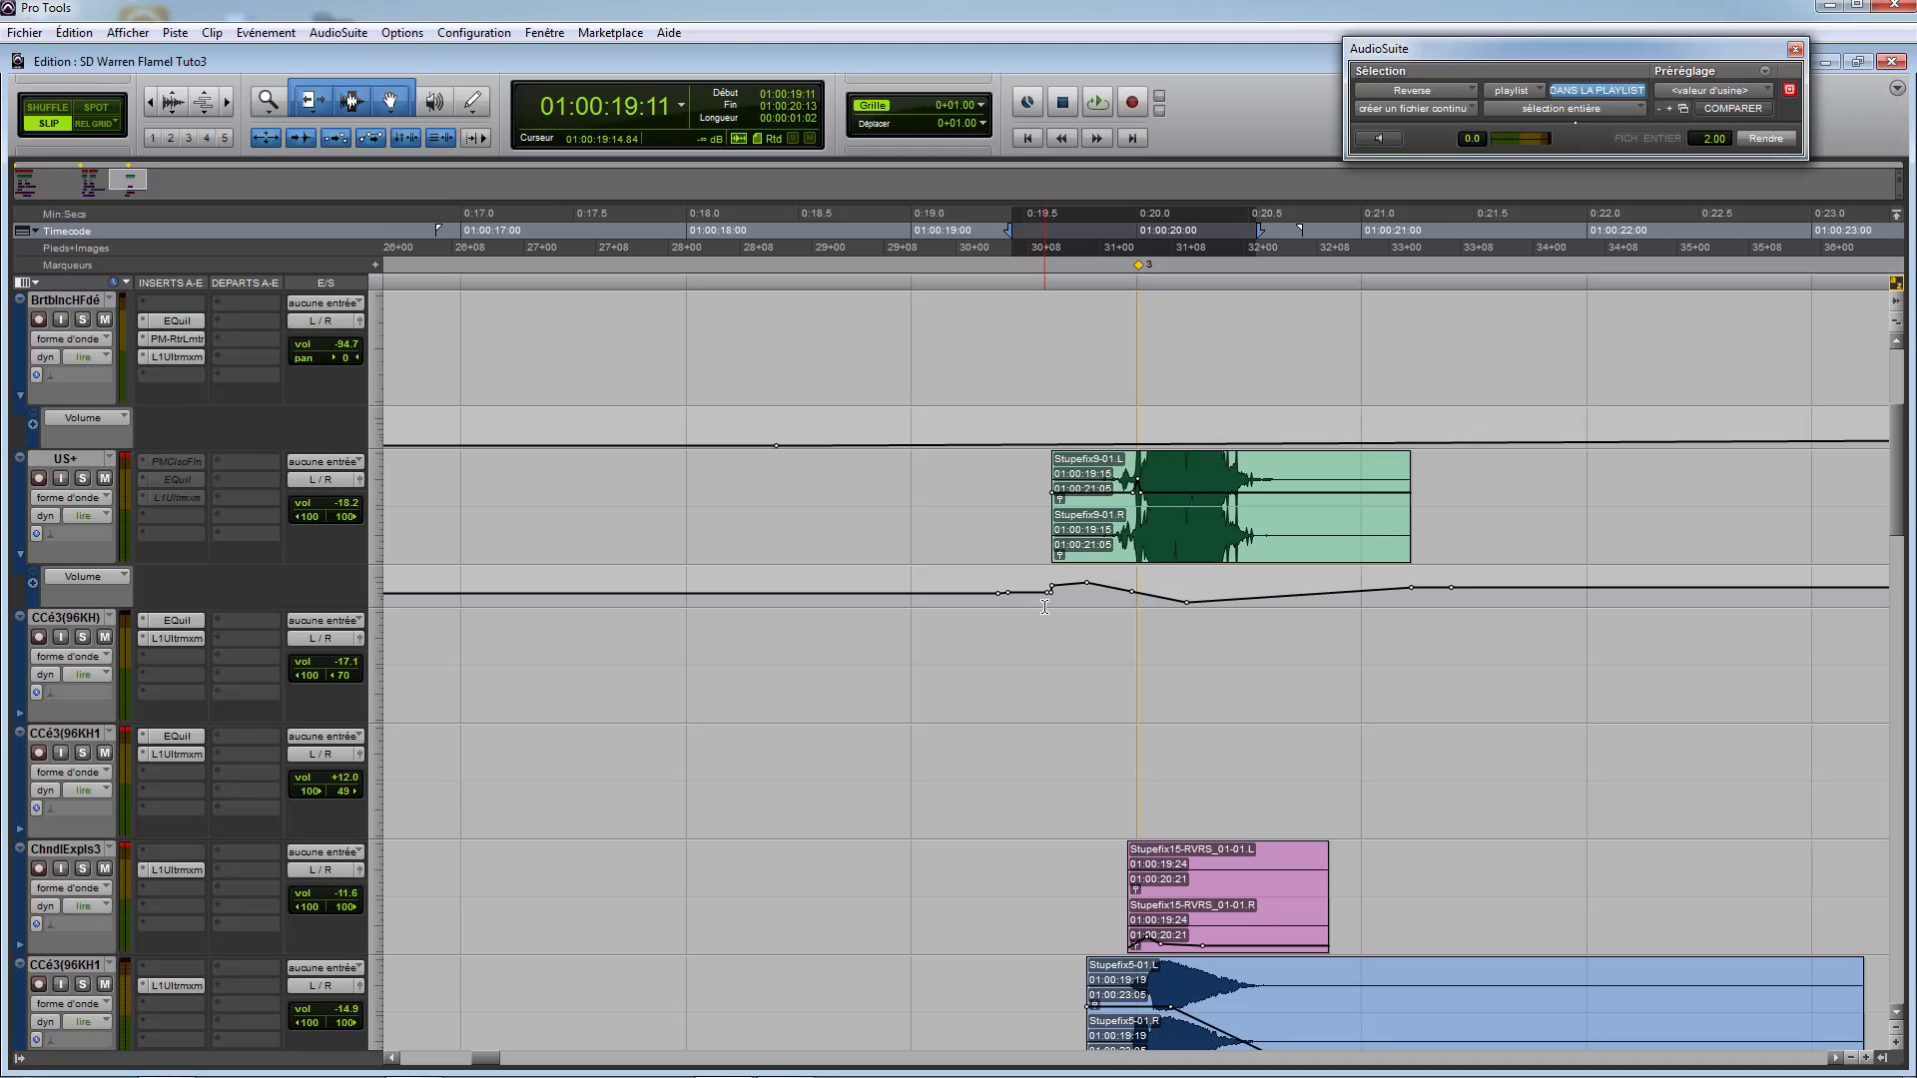
{"action": "scroll", "coordinate": [1044, 607], "scroll_direction": "up", "scroll_amount": 3}
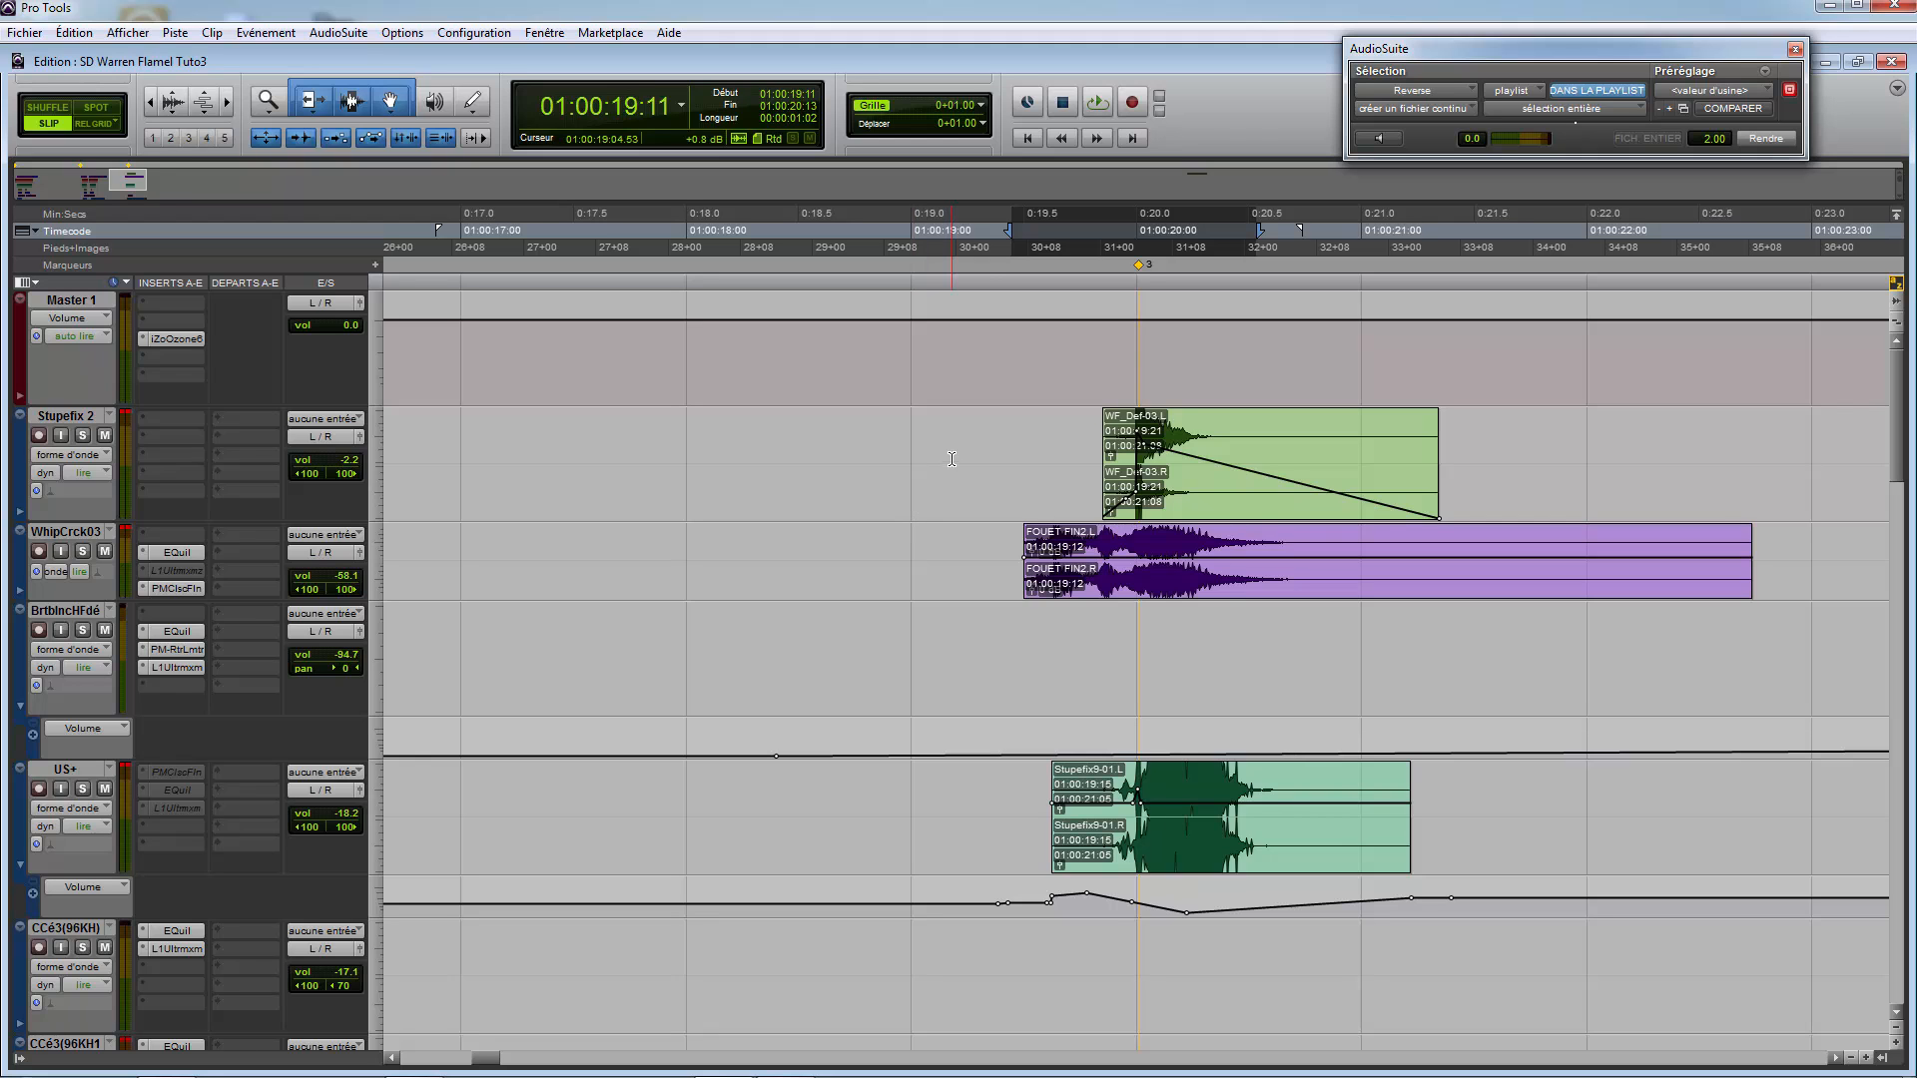
Step: Locate the original PAPIER ALU BULLE-01 recording at 01:03:29:16 far along the timeline and select the whole clip
{"action": "scroll", "coordinate": [925, 510], "scroll_direction": "down", "scroll_amount": 10}
{"action": "scroll", "coordinate": [992, 555], "scroll_direction": "down", "scroll_amount": 10}
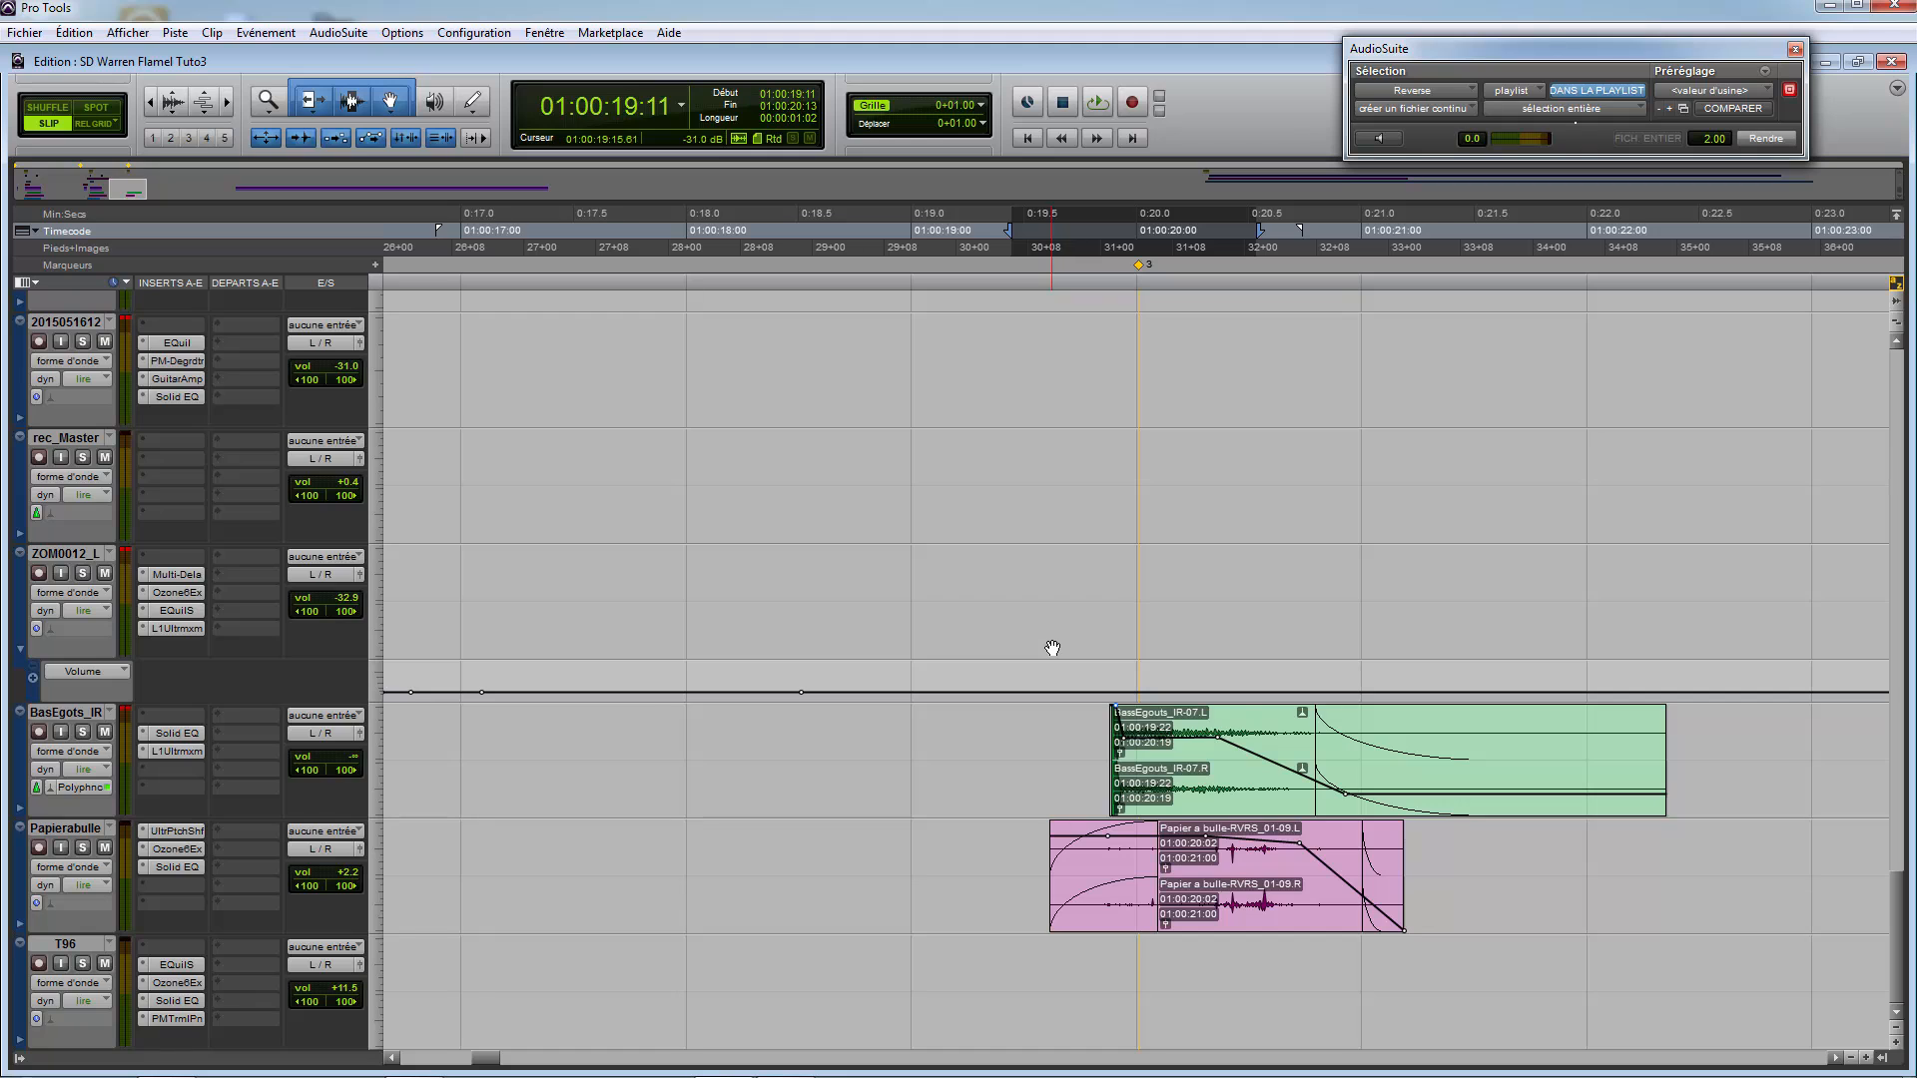
{"action": "key", "text": "ctrl+bracketleft"}
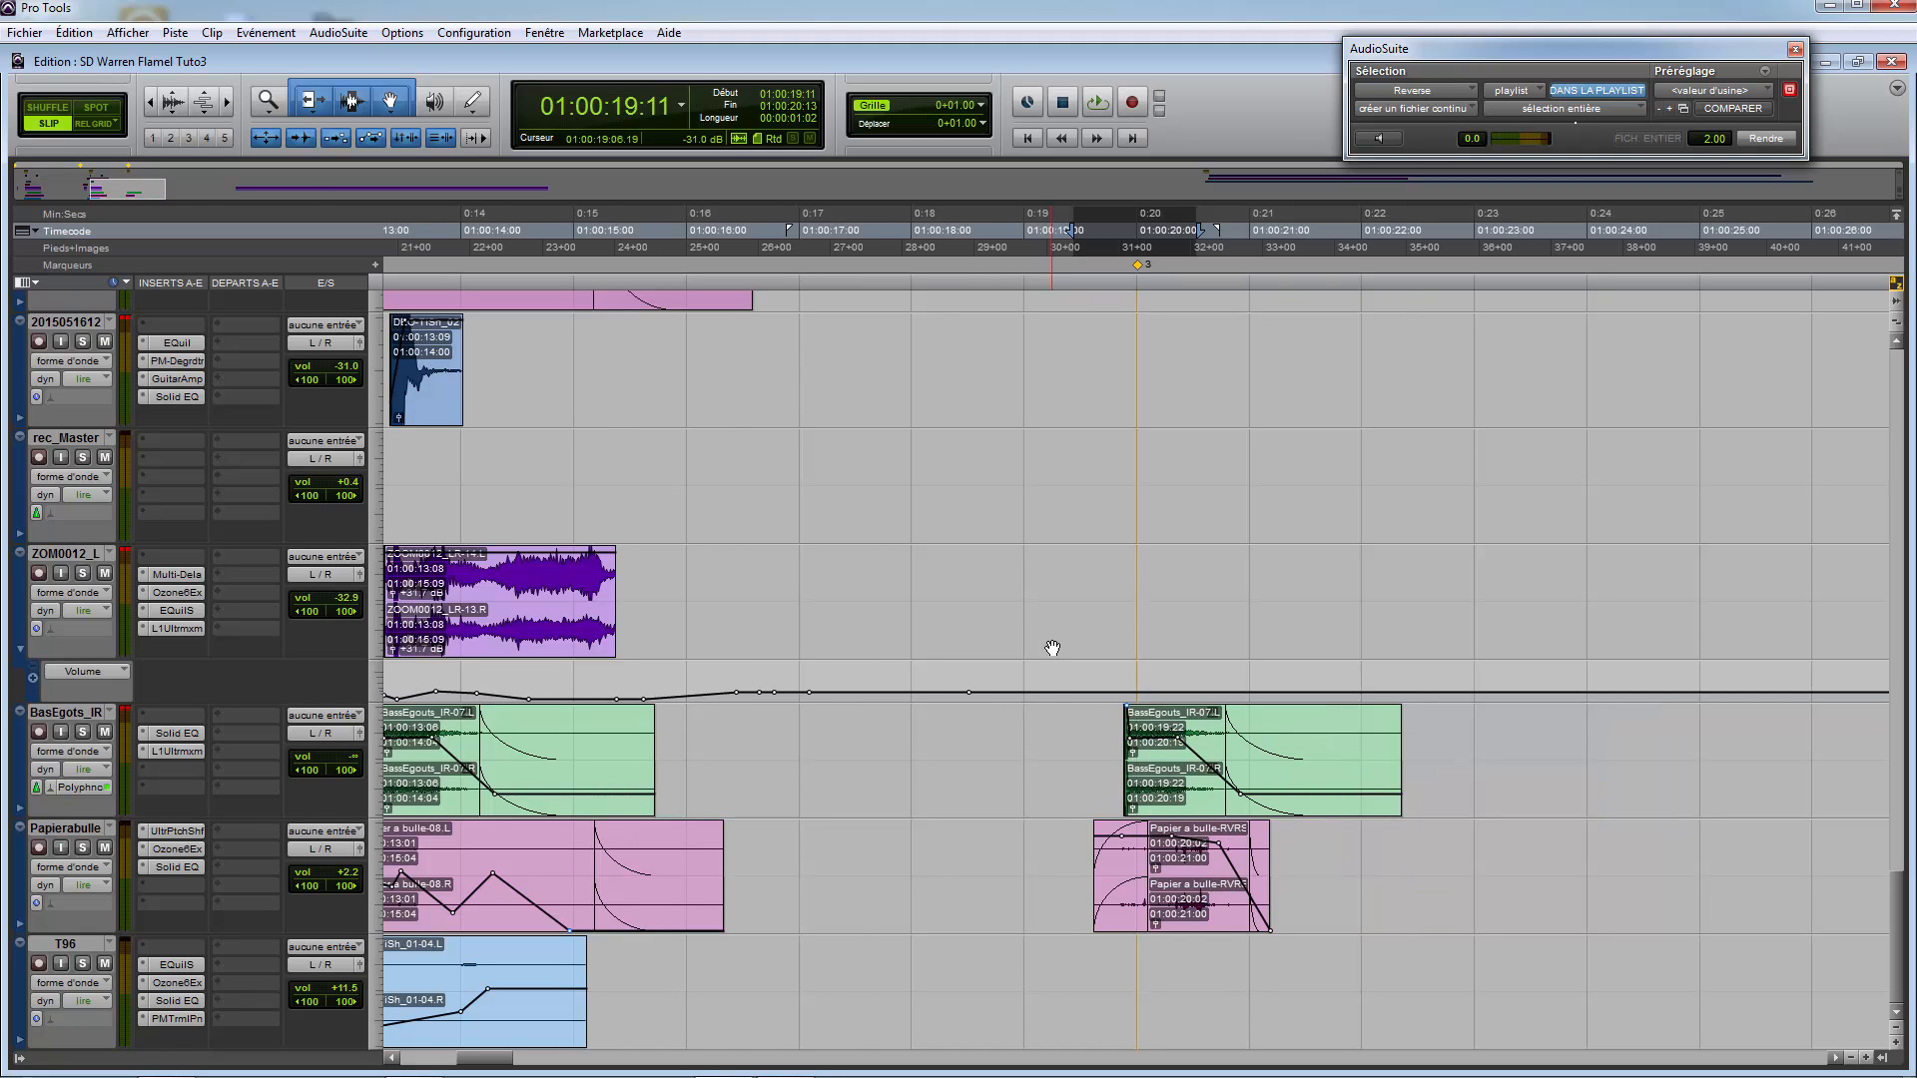
{"action": "key", "text": "ctrl+bracketleft"}
{"action": "key", "text": "ctrl+bracketleft"}
{"action": "key", "text": "ctrl+bracketleft"}
{"action": "key", "text": "ctrl+bracketleft"}
{"action": "key", "text": "ctrl+bracketleft"}
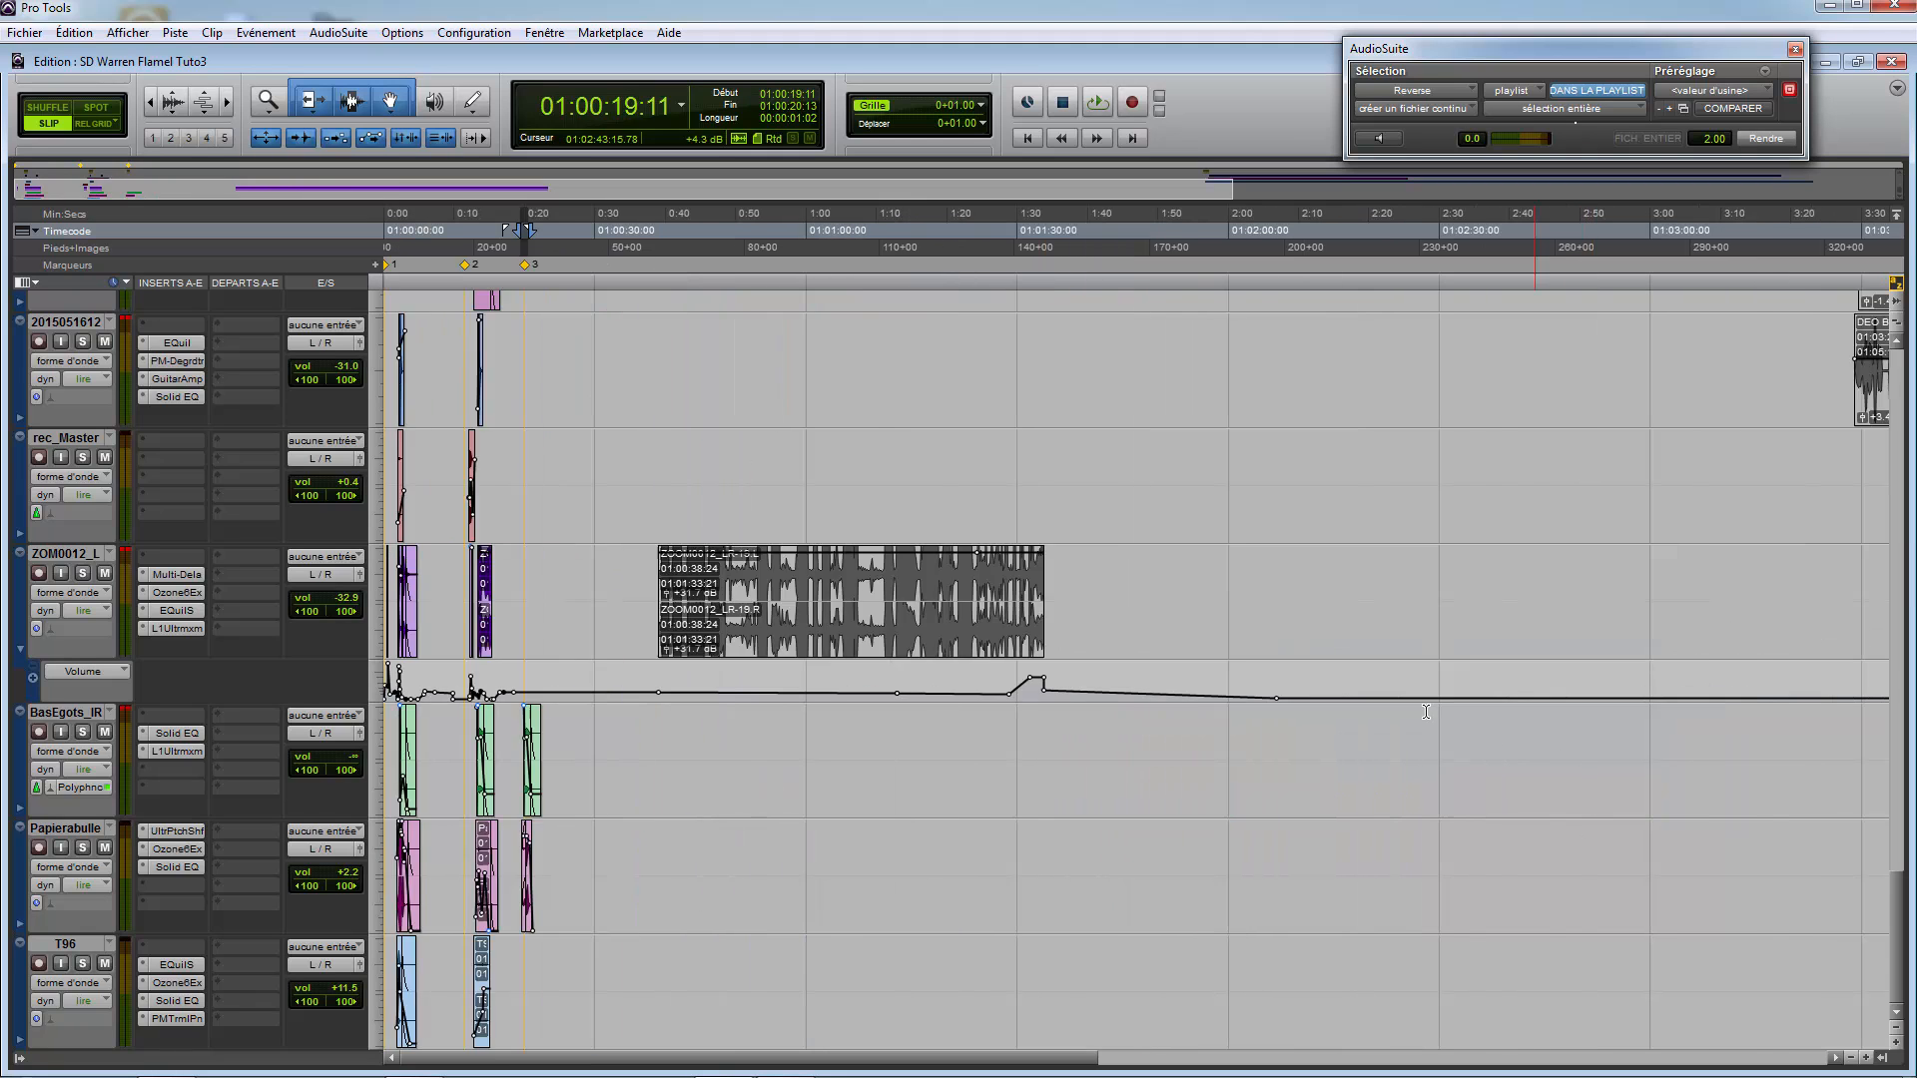
{"action": "scroll", "coordinate": [1150, 719], "scroll_direction": "up", "scroll_amount": 5}
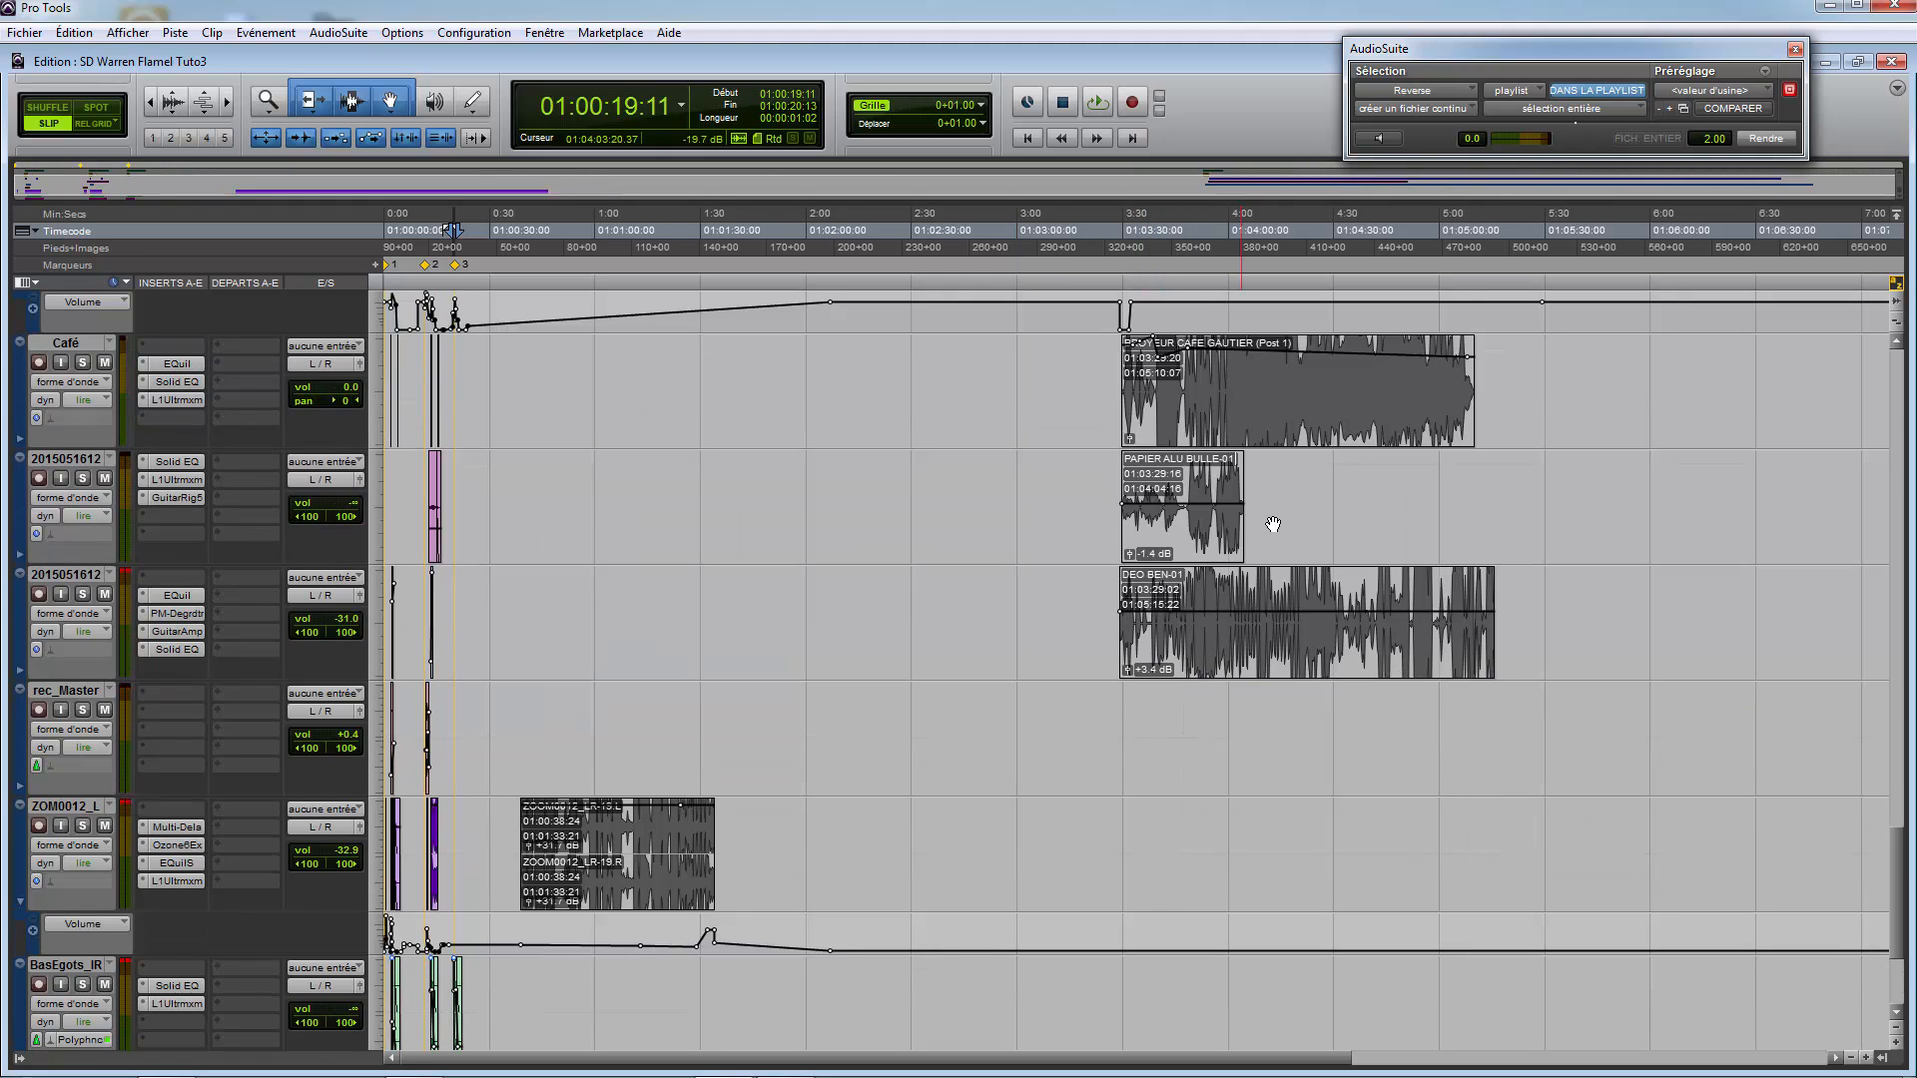
{"action": "left_click", "coordinate": [1207, 539]}
{"action": "key", "text": "ctrl+bracketright"}
{"action": "key", "text": "ctrl+bracketright"}
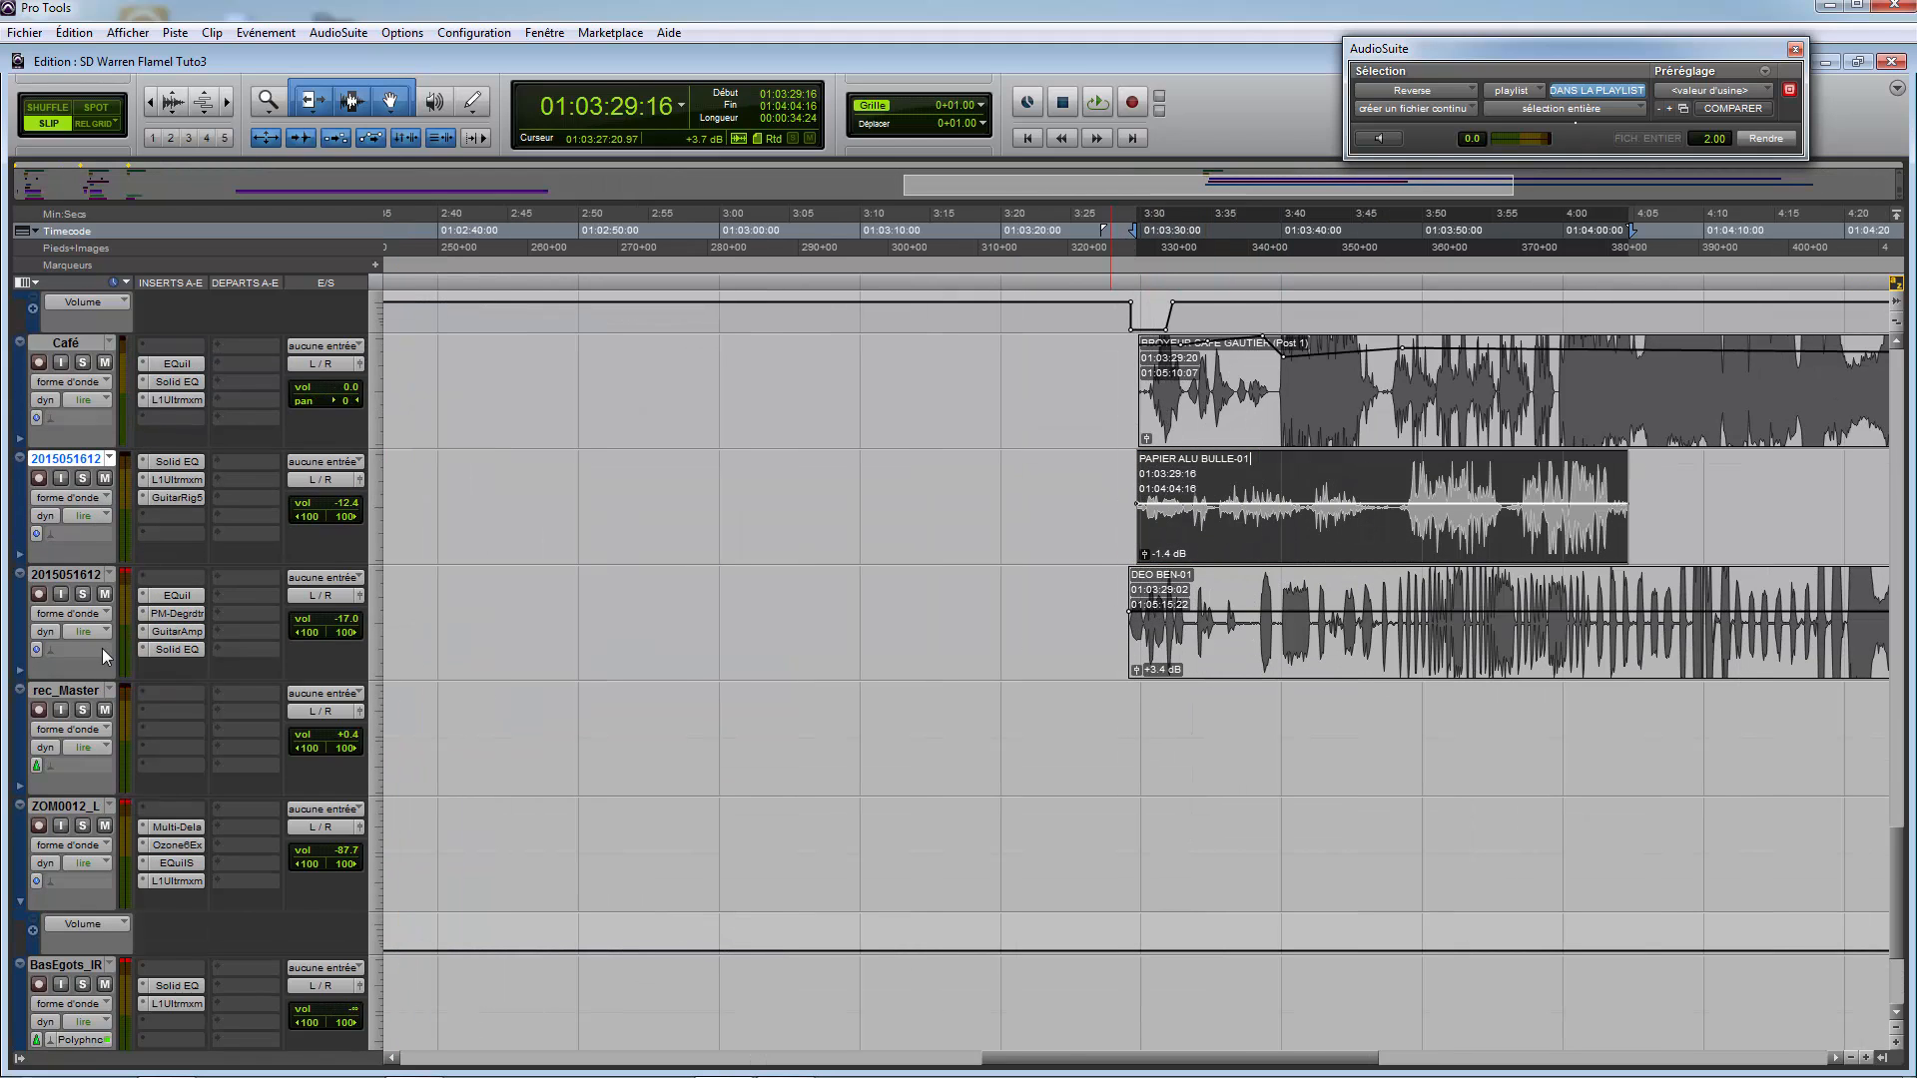
Step: Deactivate the GuitarRig5, L1 limiter and Solid EQ inserts on the PAPIER ALU BULLE-01 track and unmute the clip
{"action": "right_click", "coordinate": [194, 499]}
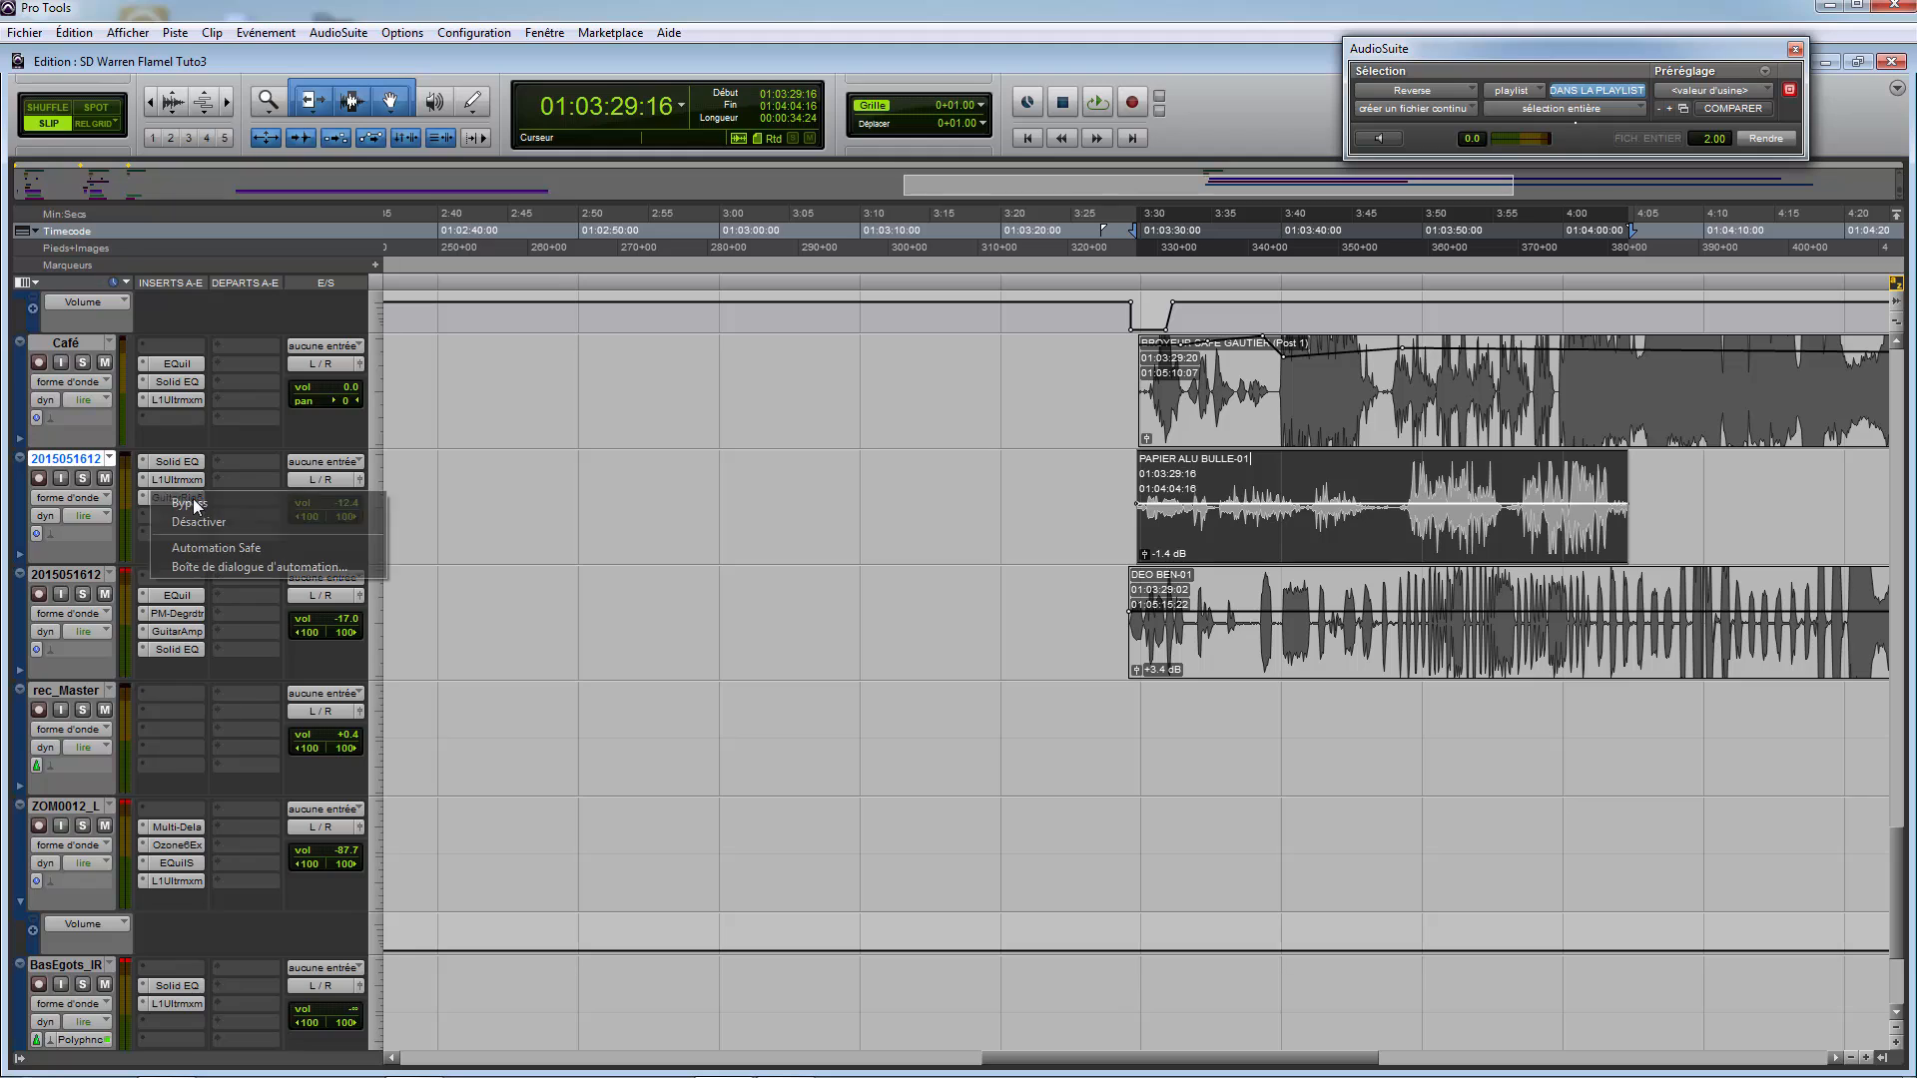
{"action": "left_click", "coordinate": [208, 525]}
{"action": "right_click", "coordinate": [178, 480]}
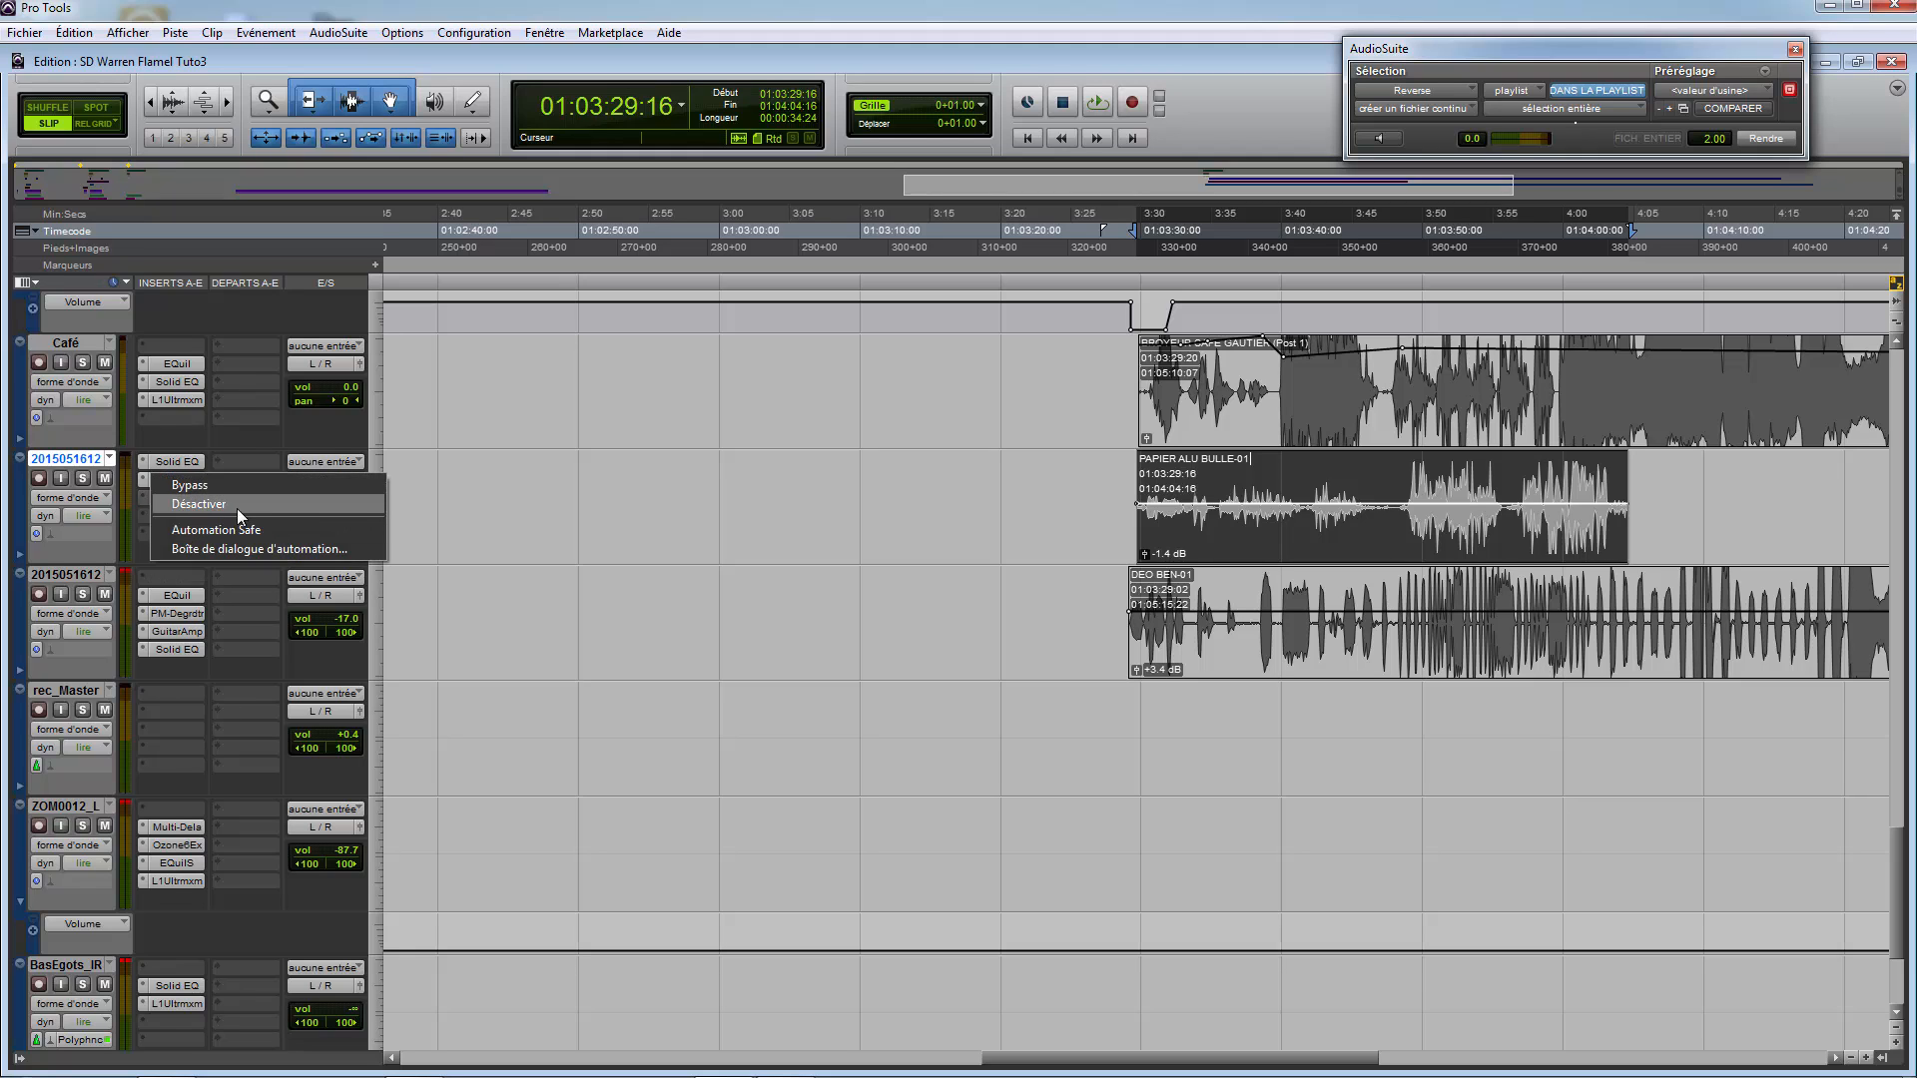
{"action": "left_click", "coordinate": [237, 505]}
{"action": "right_click", "coordinate": [199, 464]}
{"action": "left_click", "coordinate": [213, 490]}
{"action": "right_click", "coordinate": [1222, 519]}
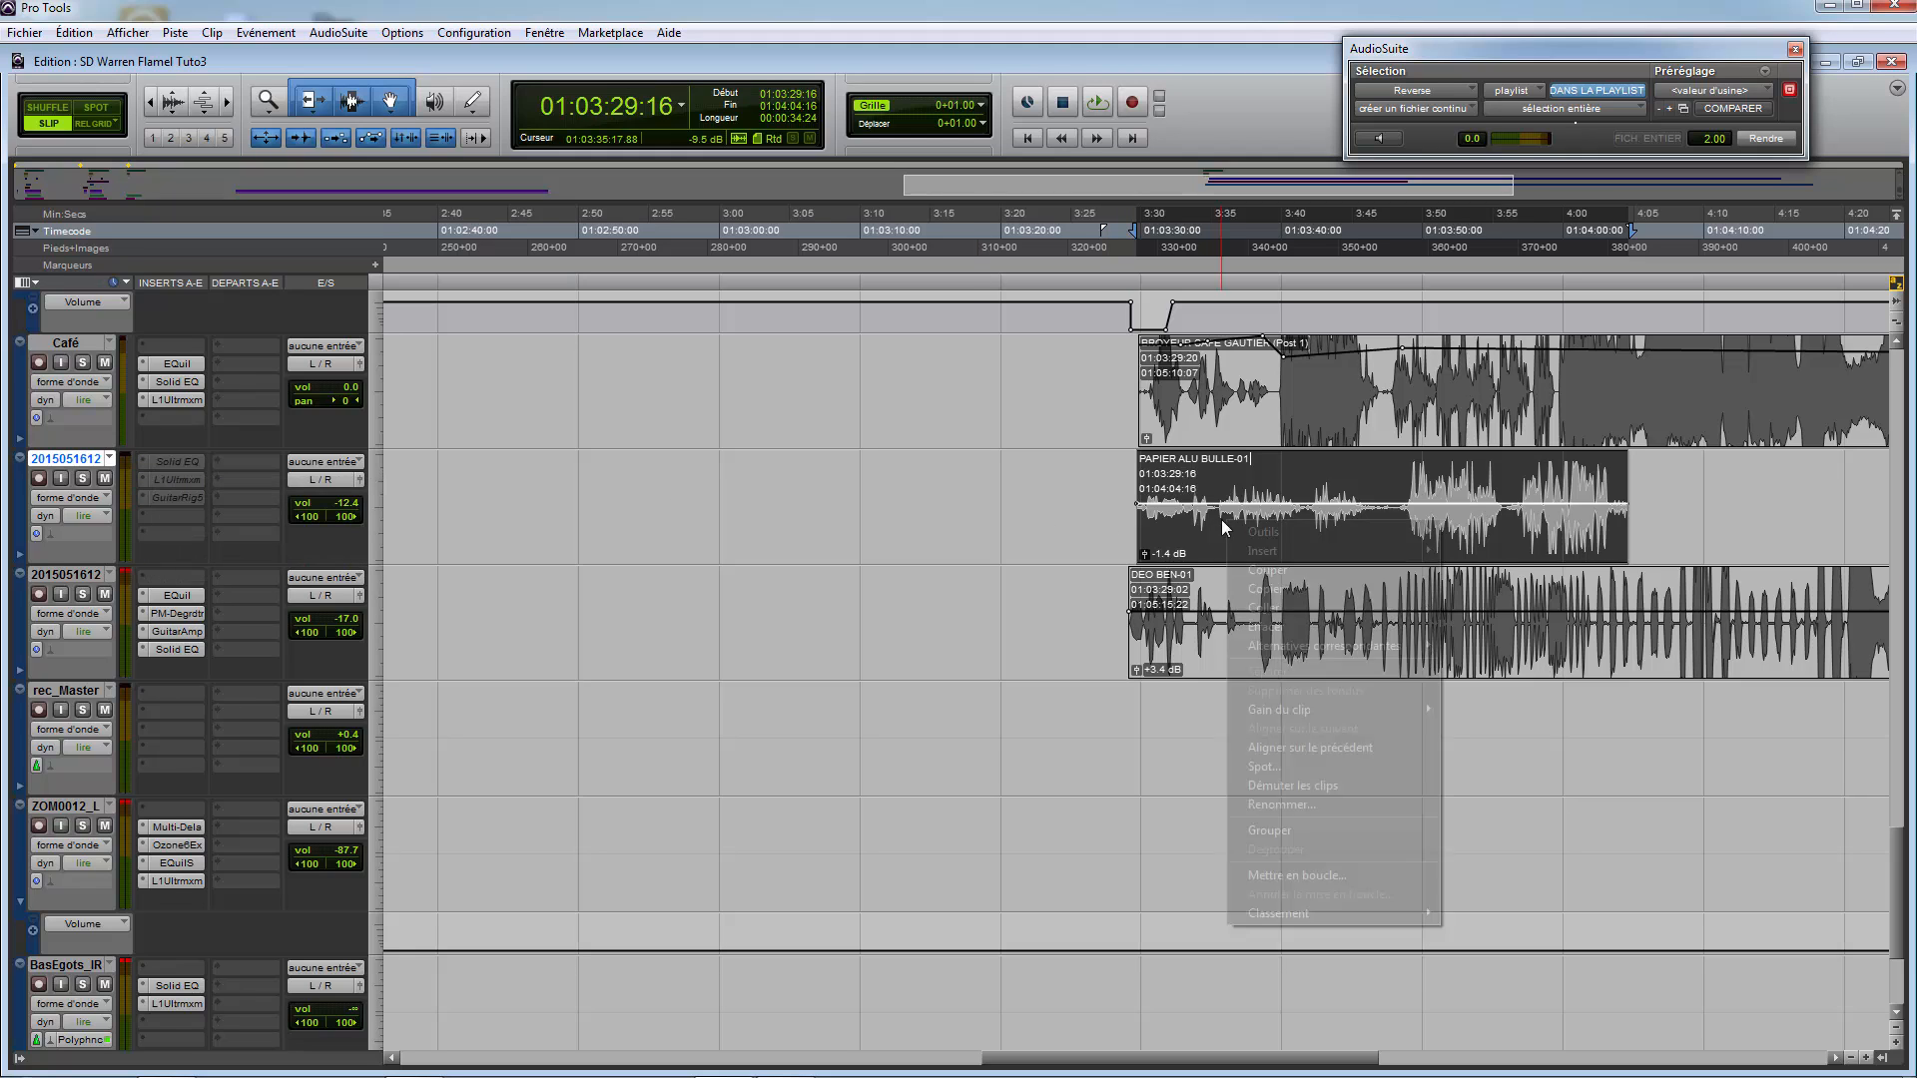
{"action": "left_click", "coordinate": [1322, 791]}
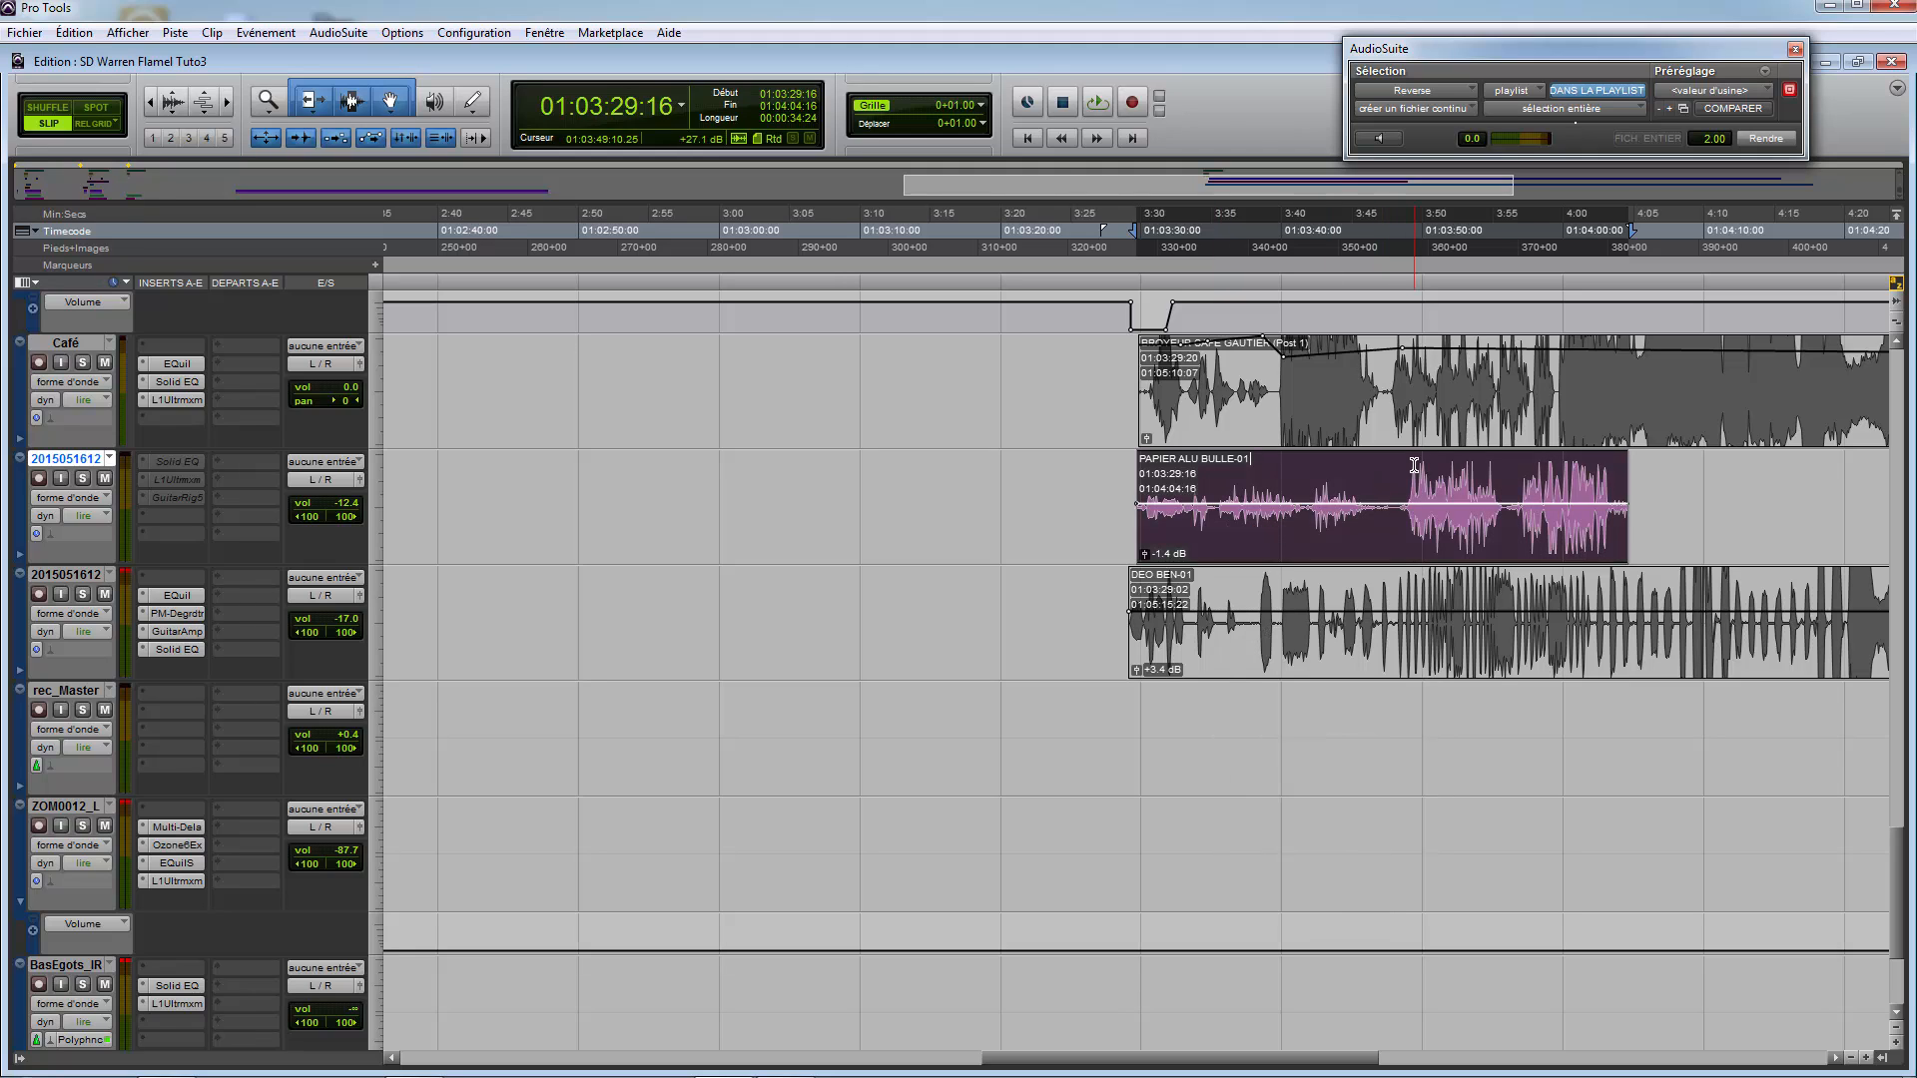
Step: Highlight the loud passage of PAPIER ALU BULLE-01 from 01:03:48:09 to 01:03:56:04 at a closer zoom
{"action": "left_click", "coordinate": [1413, 466]}
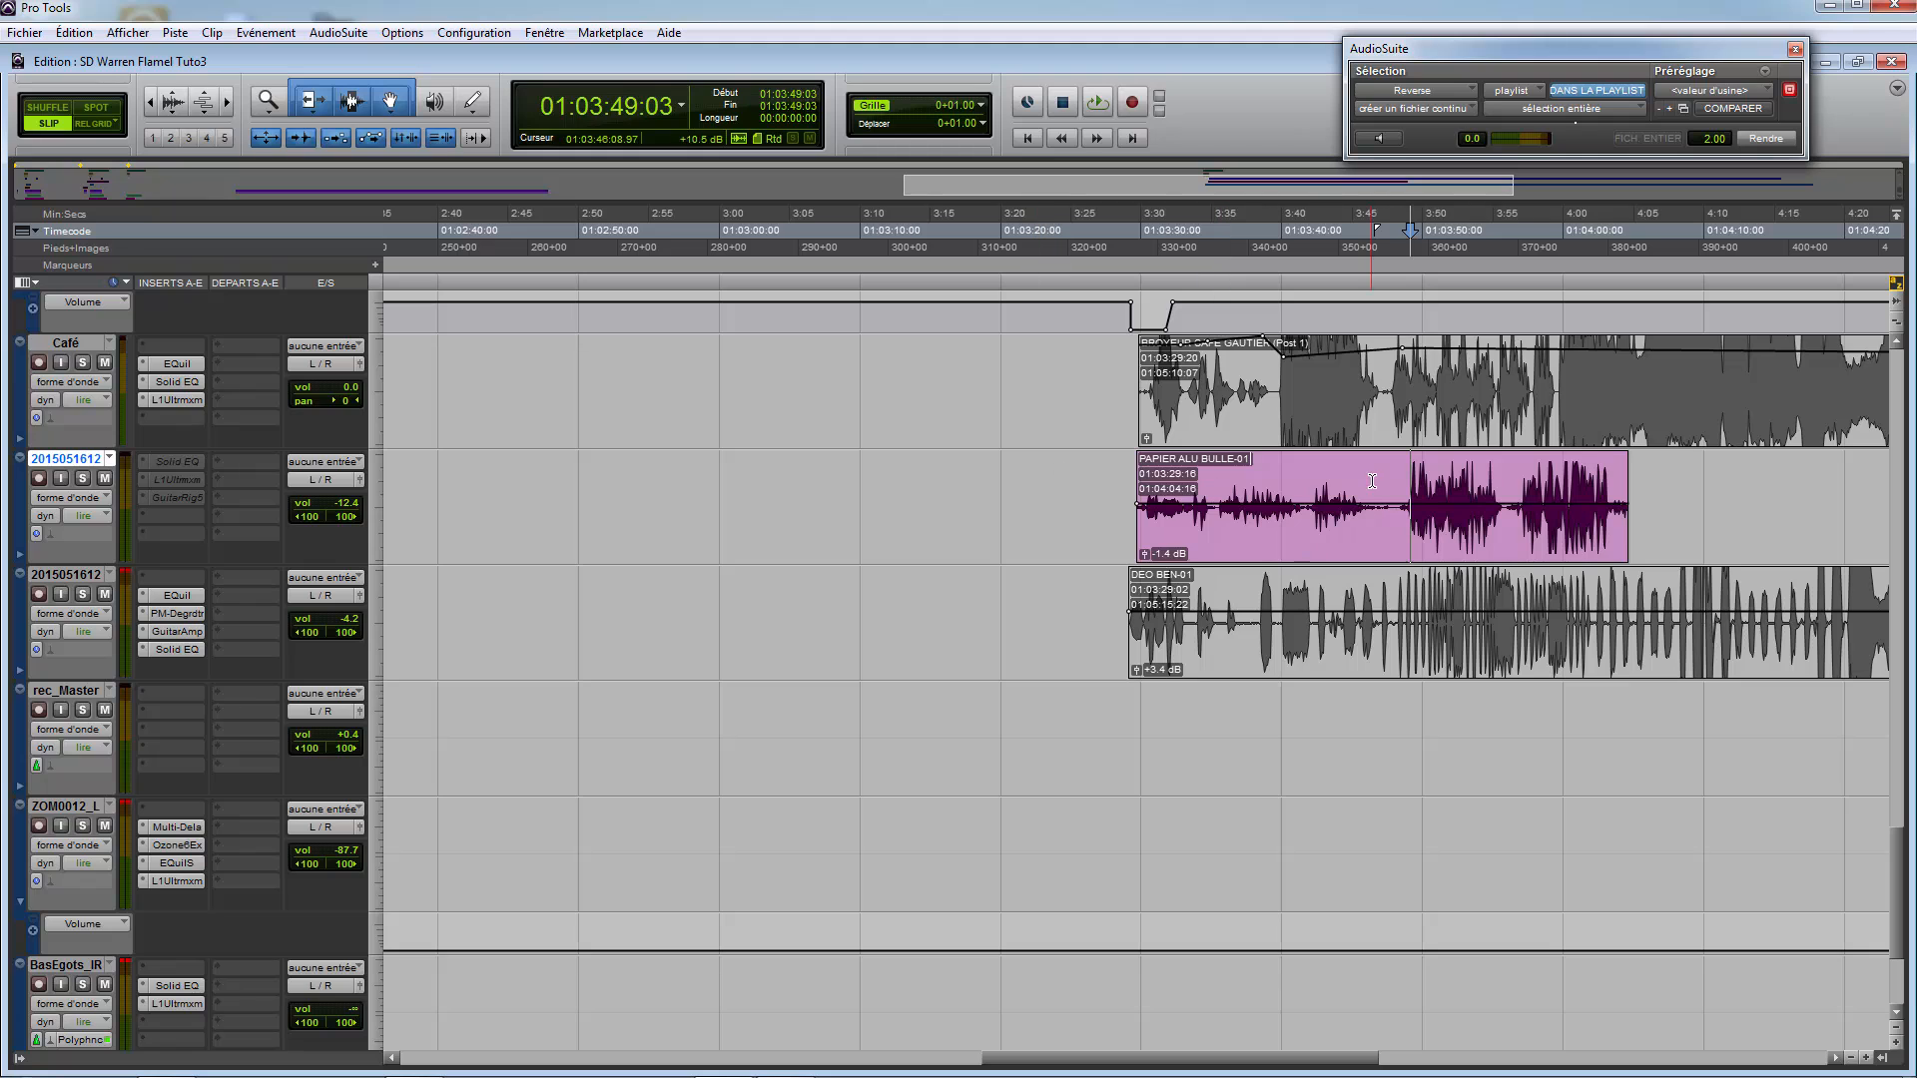
{"action": "key", "text": "t"}
{"action": "key", "text": "t"}
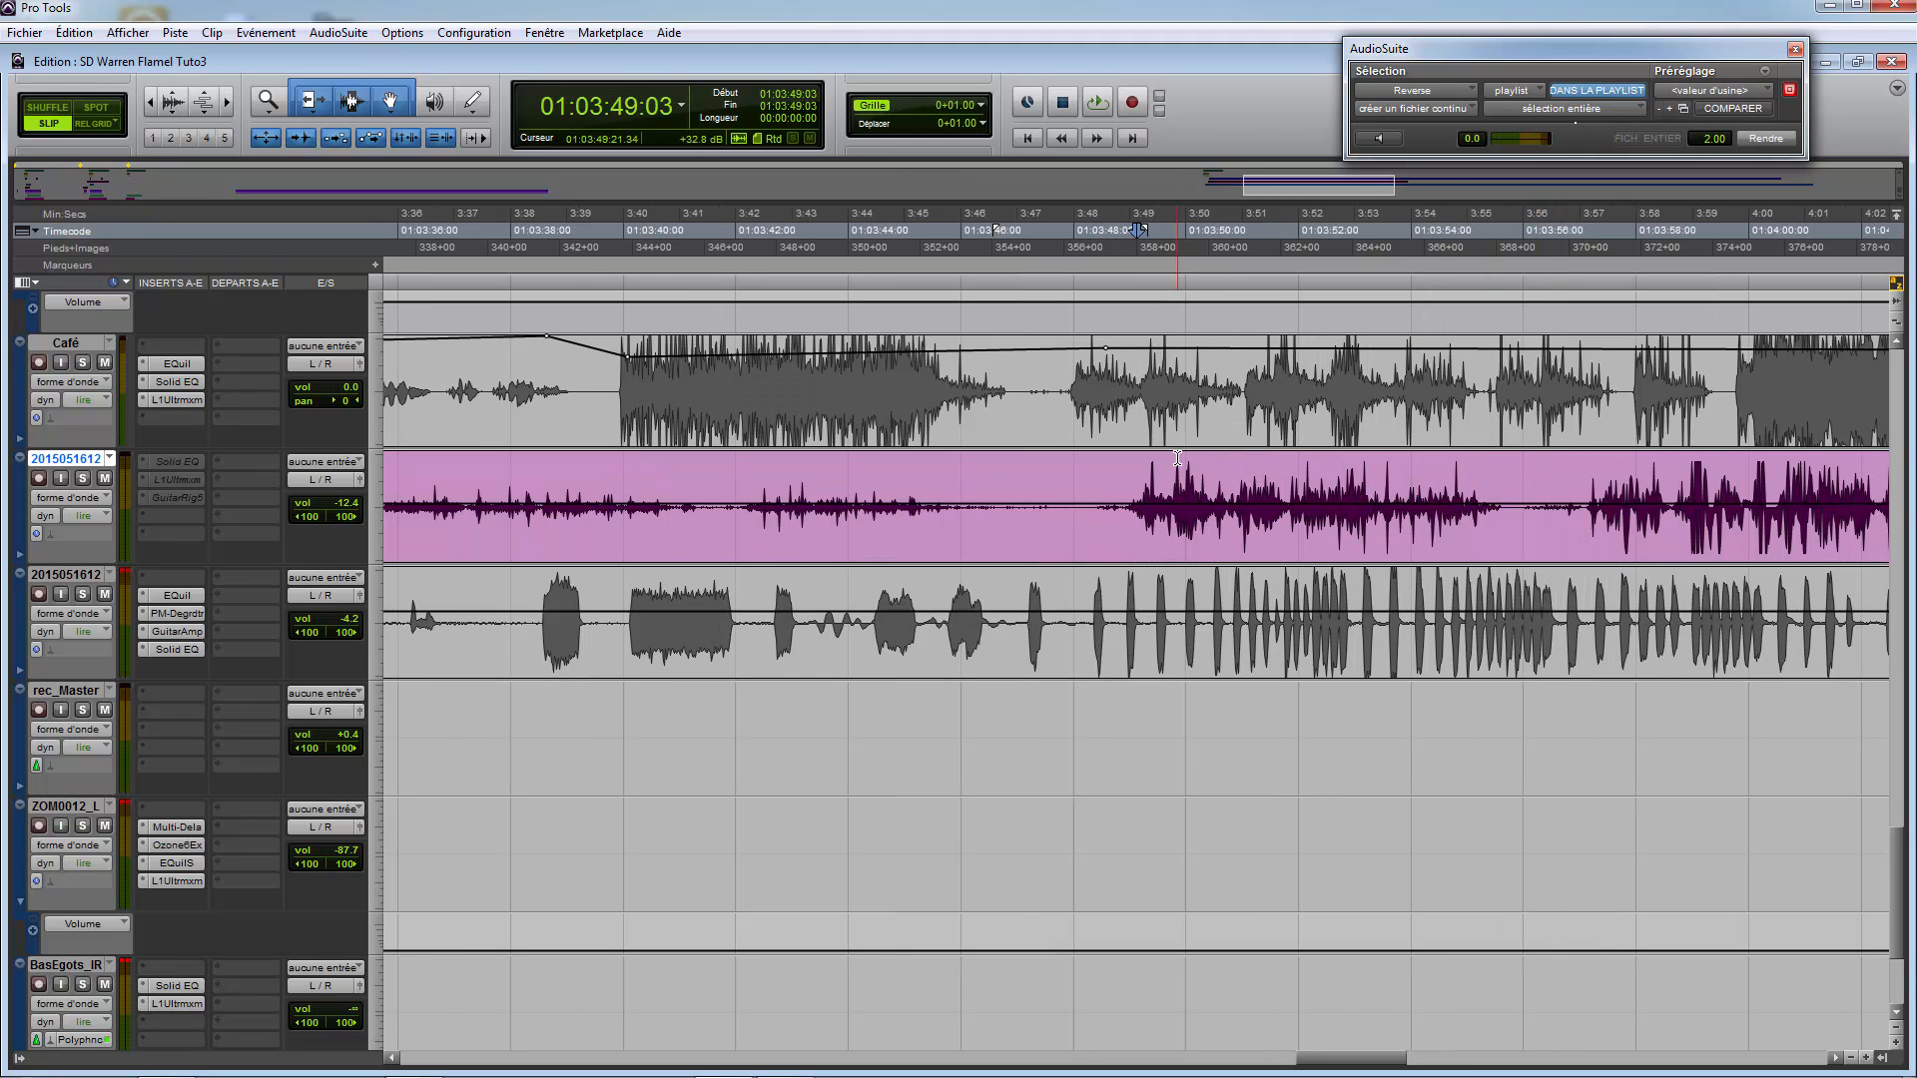
{"action": "left_click_drag", "start_coordinate": [1114, 486], "coordinate": [1535, 483]}
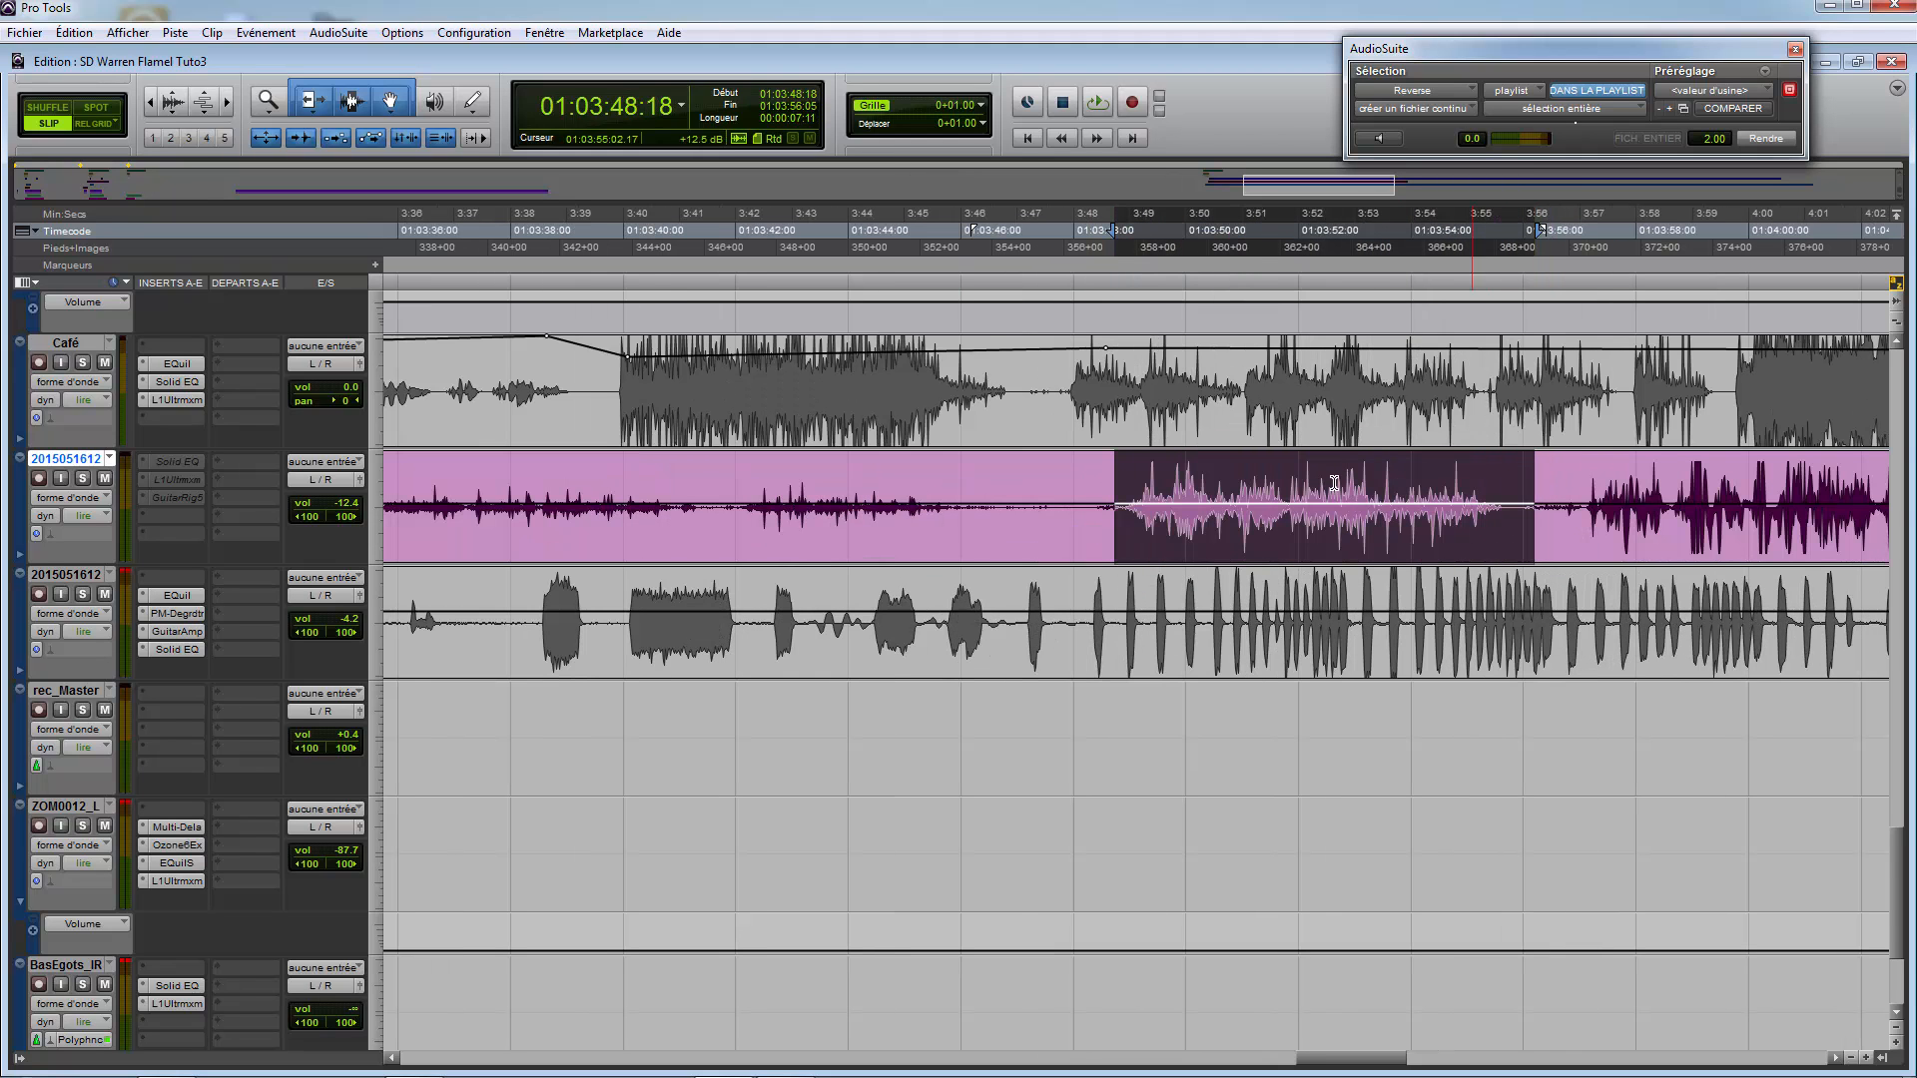
{"action": "left_click_drag", "start_coordinate": [1097, 476], "coordinate": [1534, 485]}
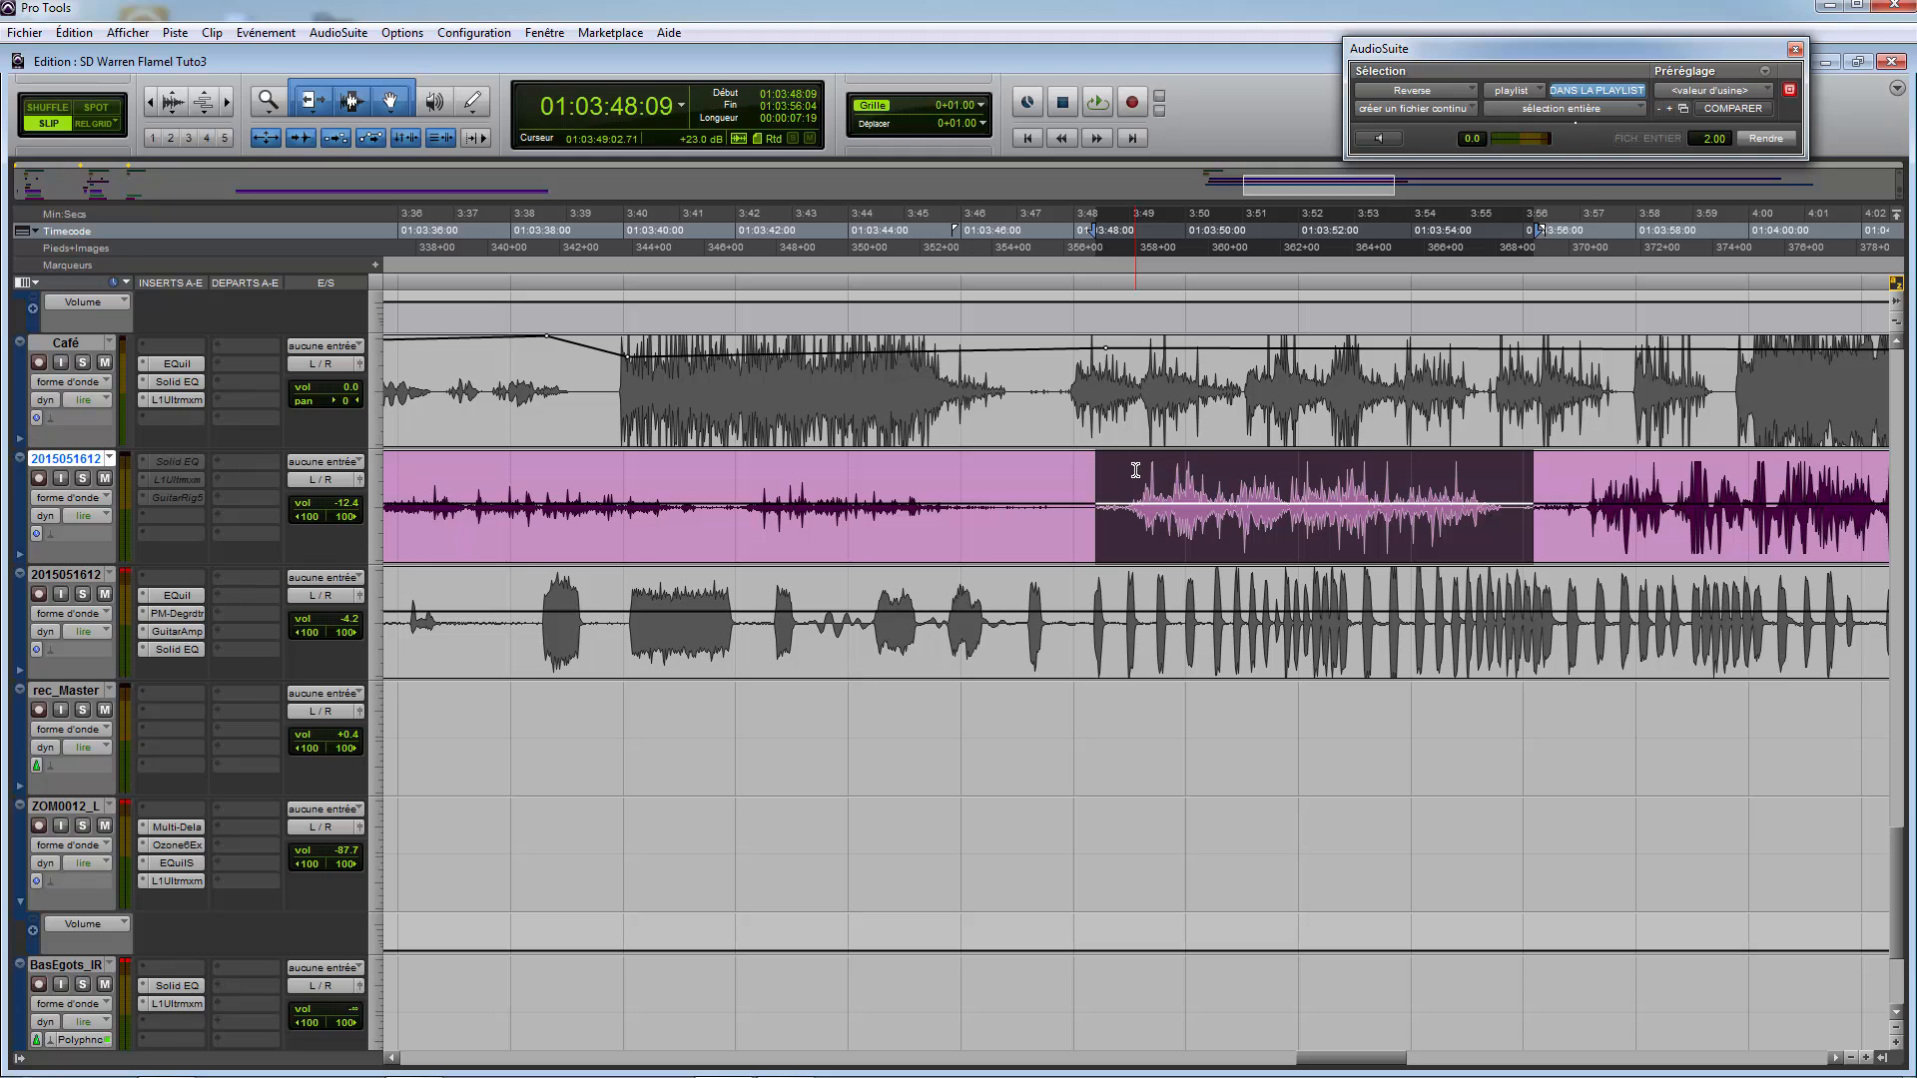
Step: Select the entire PAPIER ALU BULLE-01 clip and play the raw recording from 01:03:29:16
{"action": "key", "text": "r"}
{"action": "key", "text": "r"}
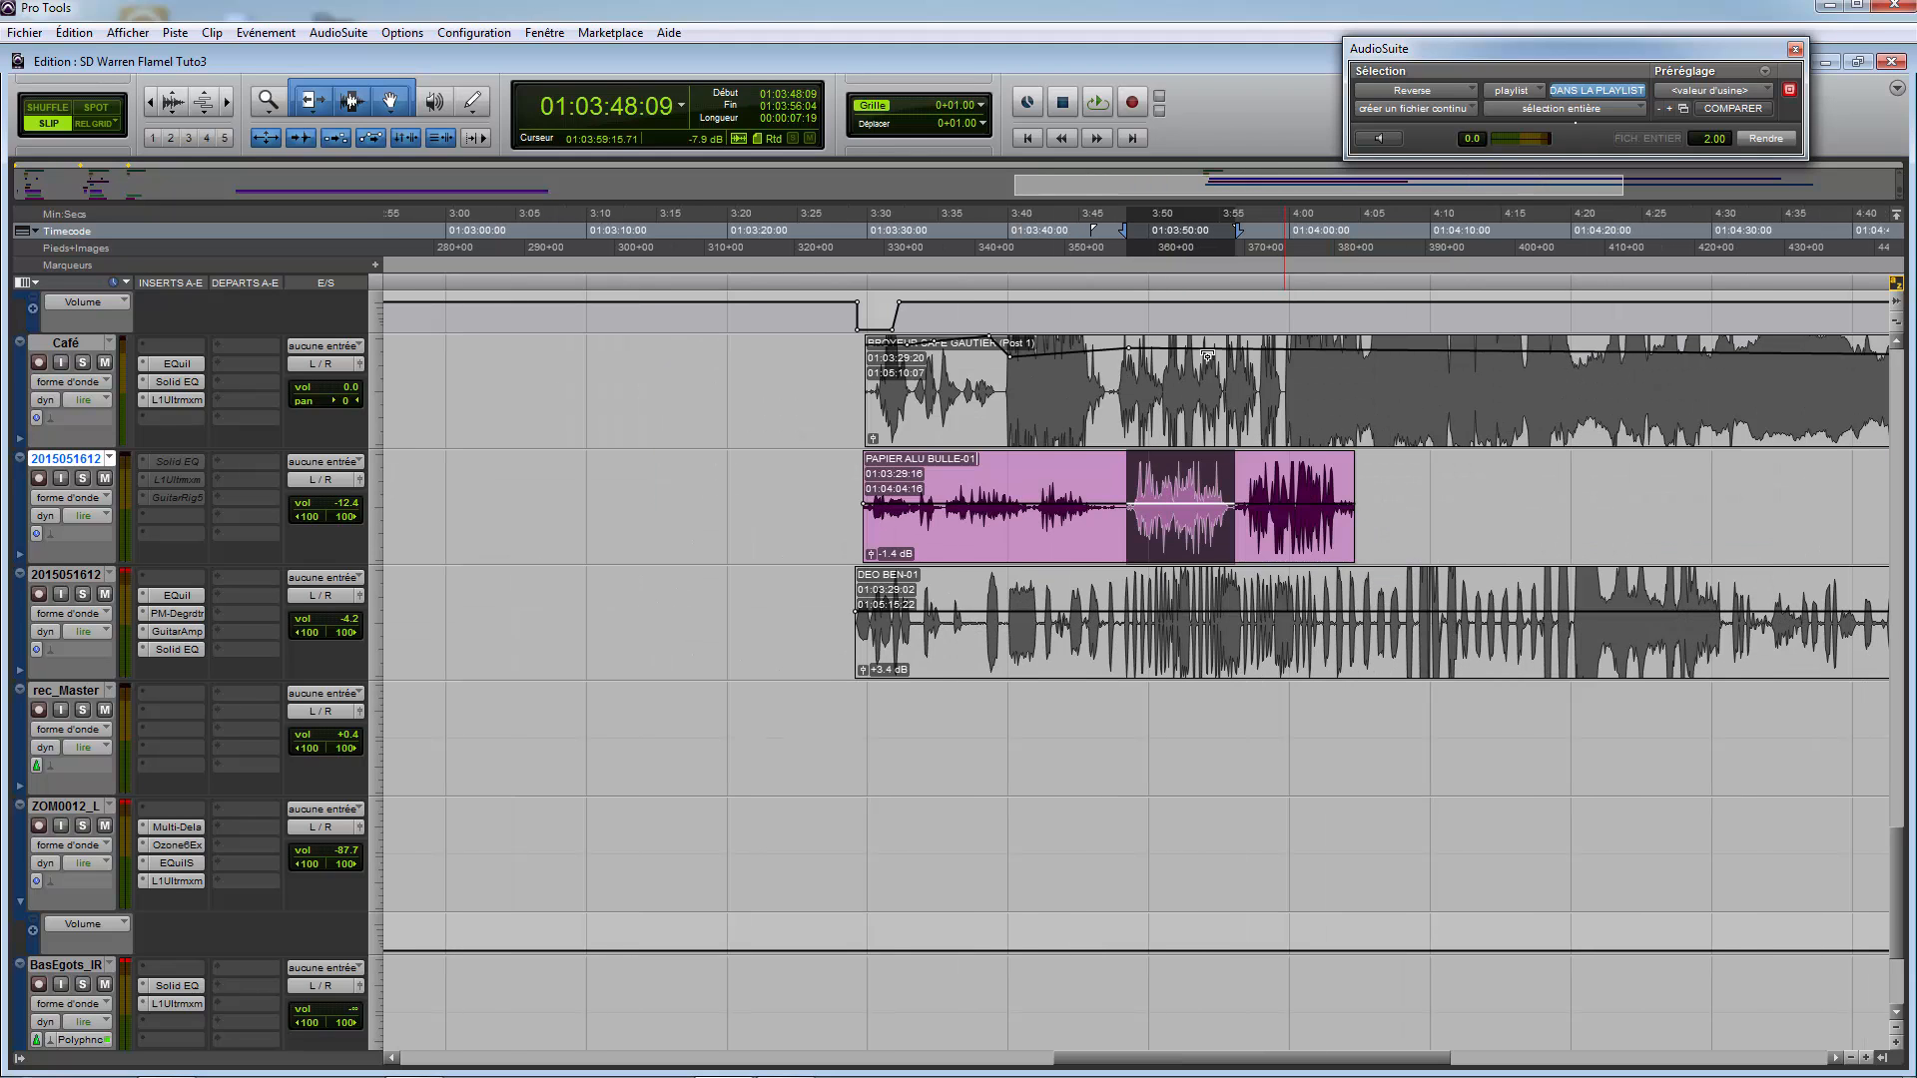
{"action": "left_click", "coordinate": [926, 554]}
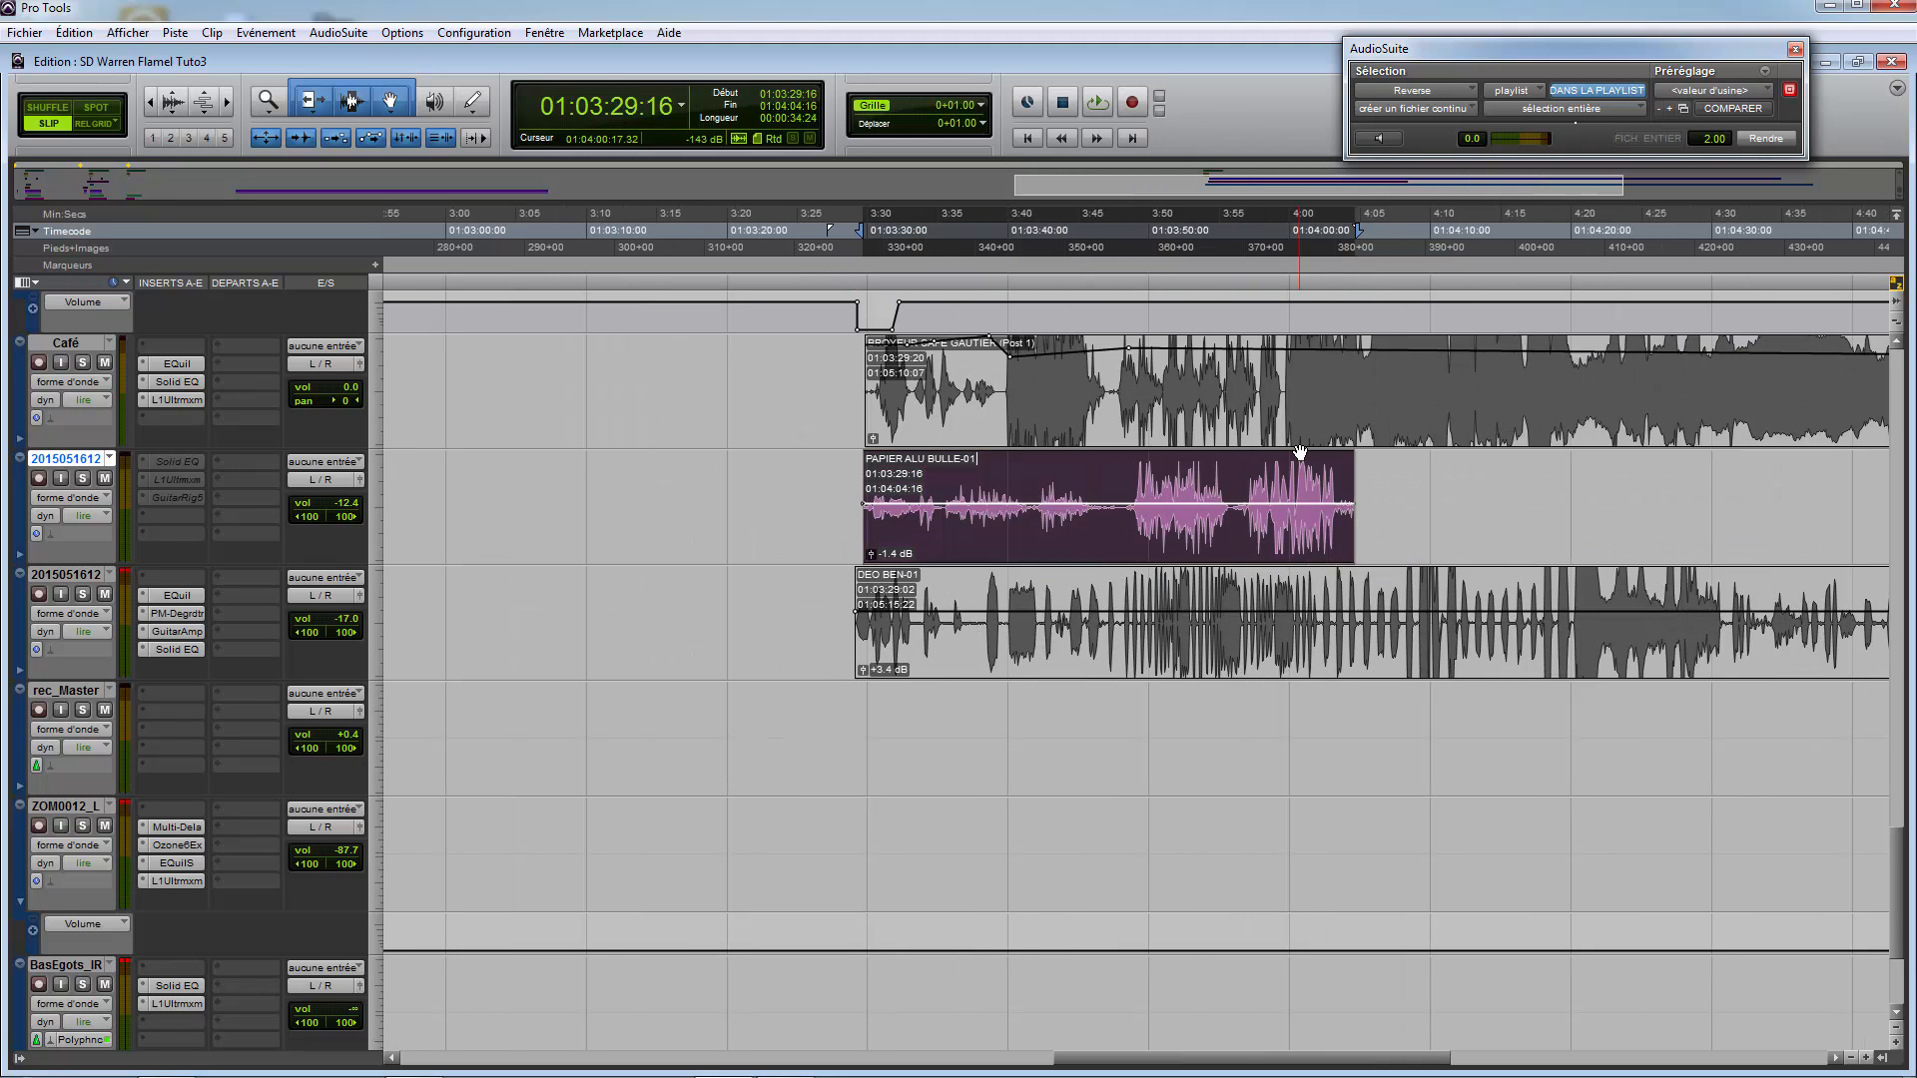
{"action": "key", "text": "space"}
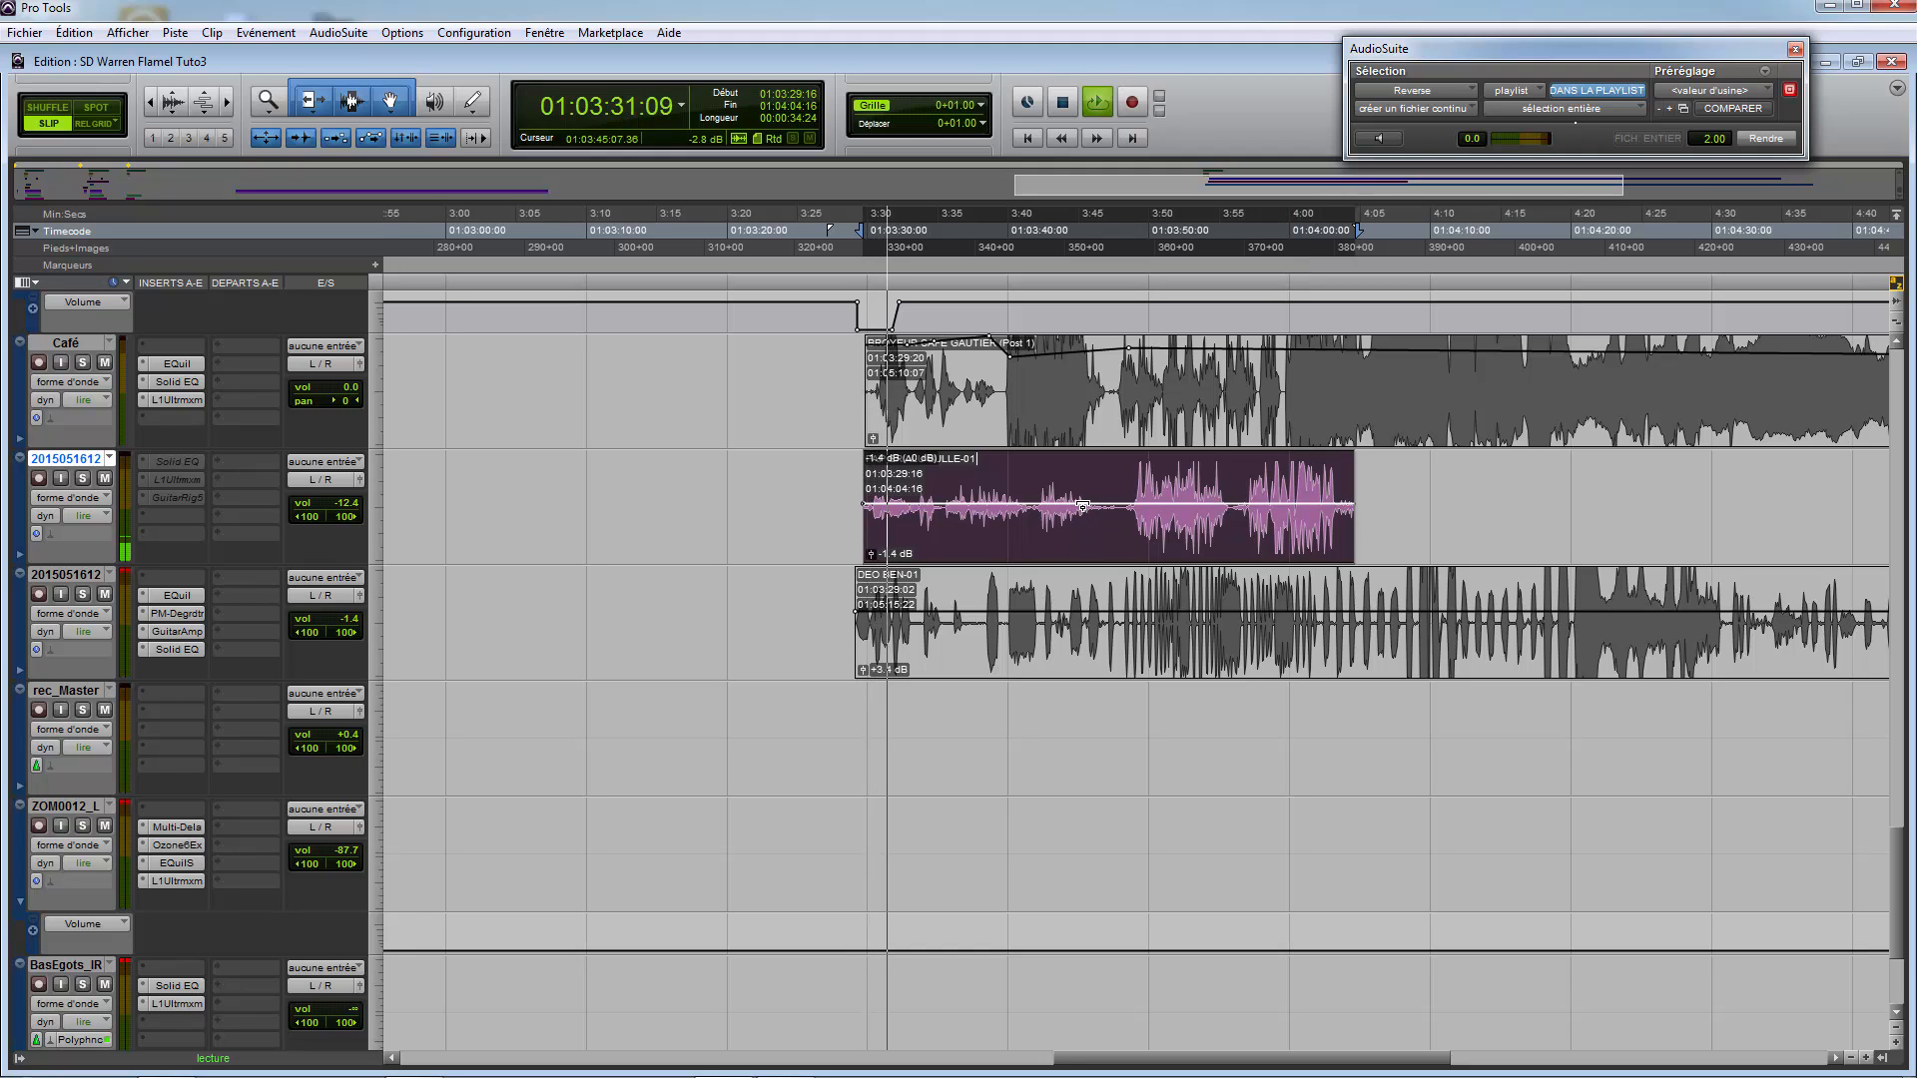
Step: Solo the PAPIER ALU BULLE-01 track and restart playback of the clip from 01:03:29:16
{"action": "key", "text": "space"}
{"action": "scroll", "coordinate": [840, 715], "scroll_direction": "down", "scroll_amount": 3}
{"action": "scroll", "coordinate": [840, 715], "scroll_direction": "up", "scroll_amount": 5}
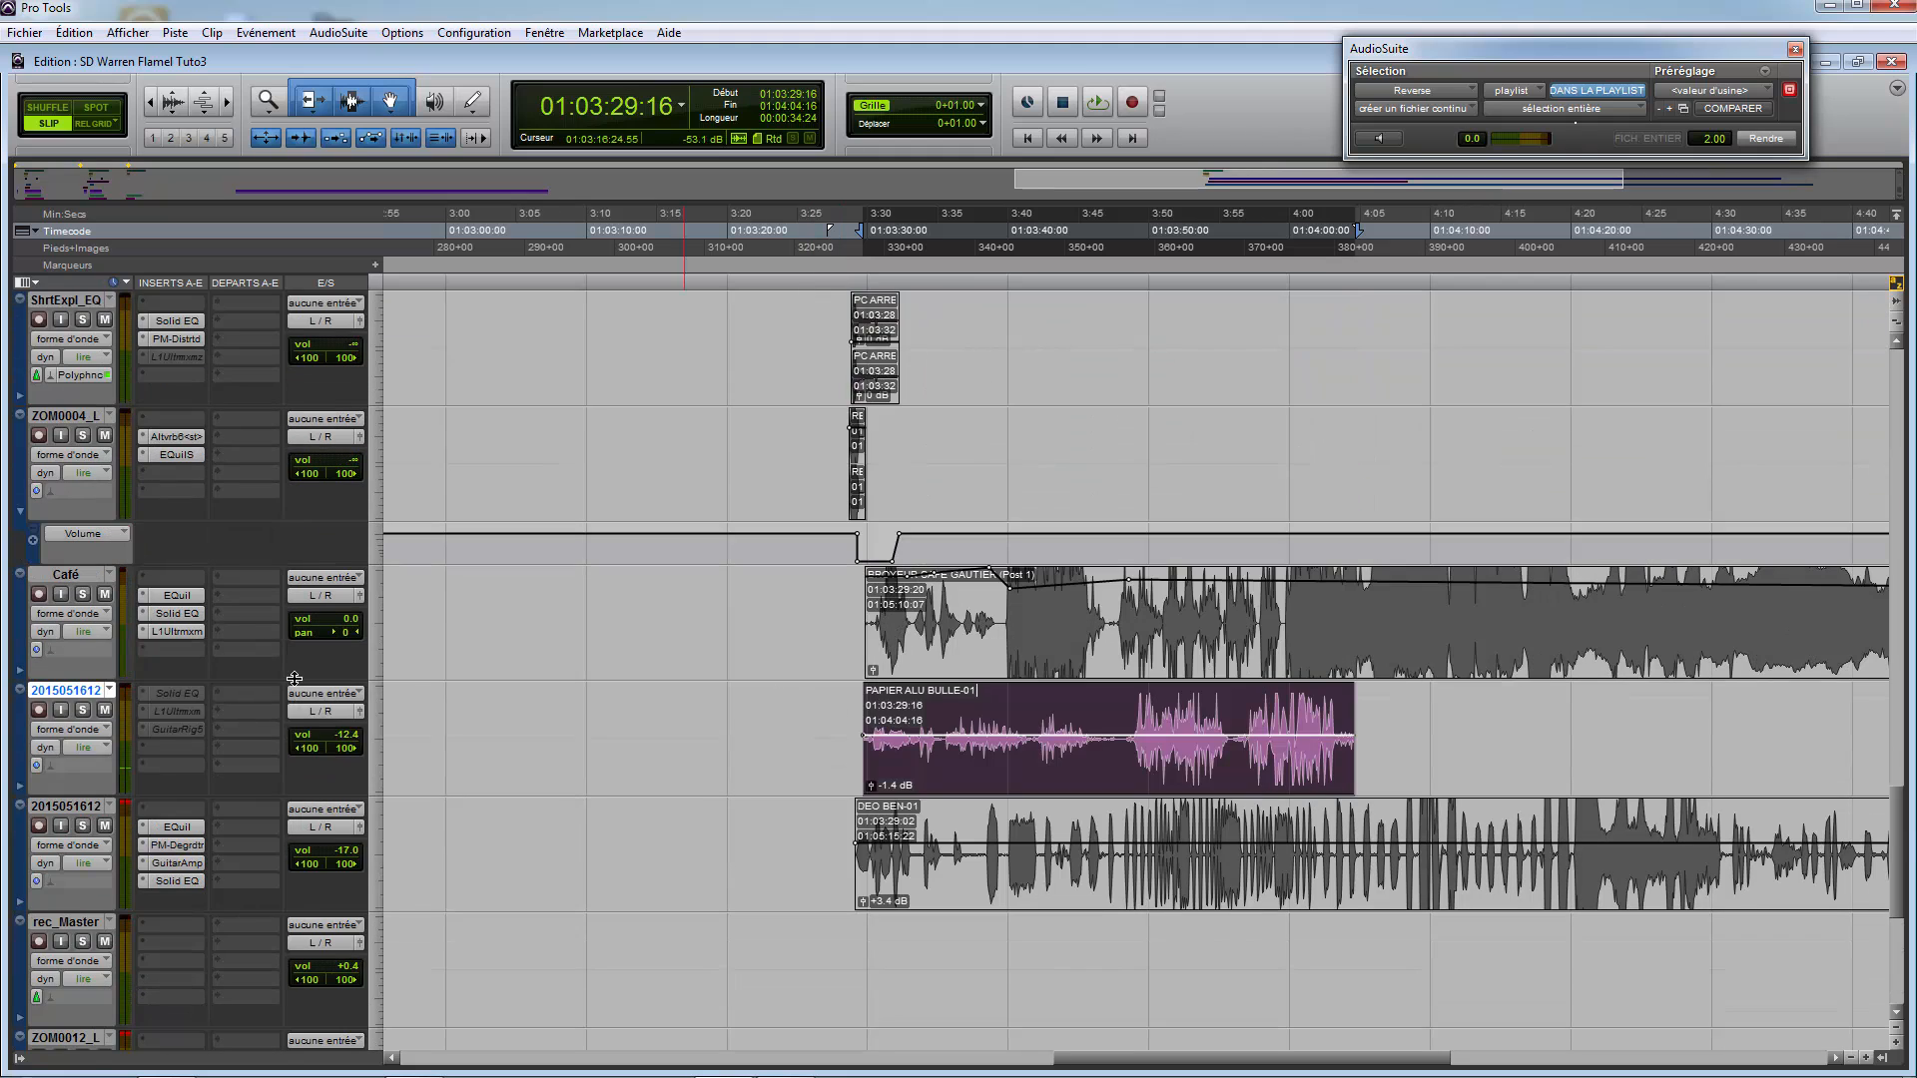
{"action": "left_click", "coordinate": [82, 710]}
{"action": "key", "text": "space"}
Step: Raise the clip gain of PAPIER ALU BULLE-01 to +5.1 dB during playback, and stop playback
{"action": "left_click_drag", "start_coordinate": [1007, 739], "coordinate": [1007, 726]}
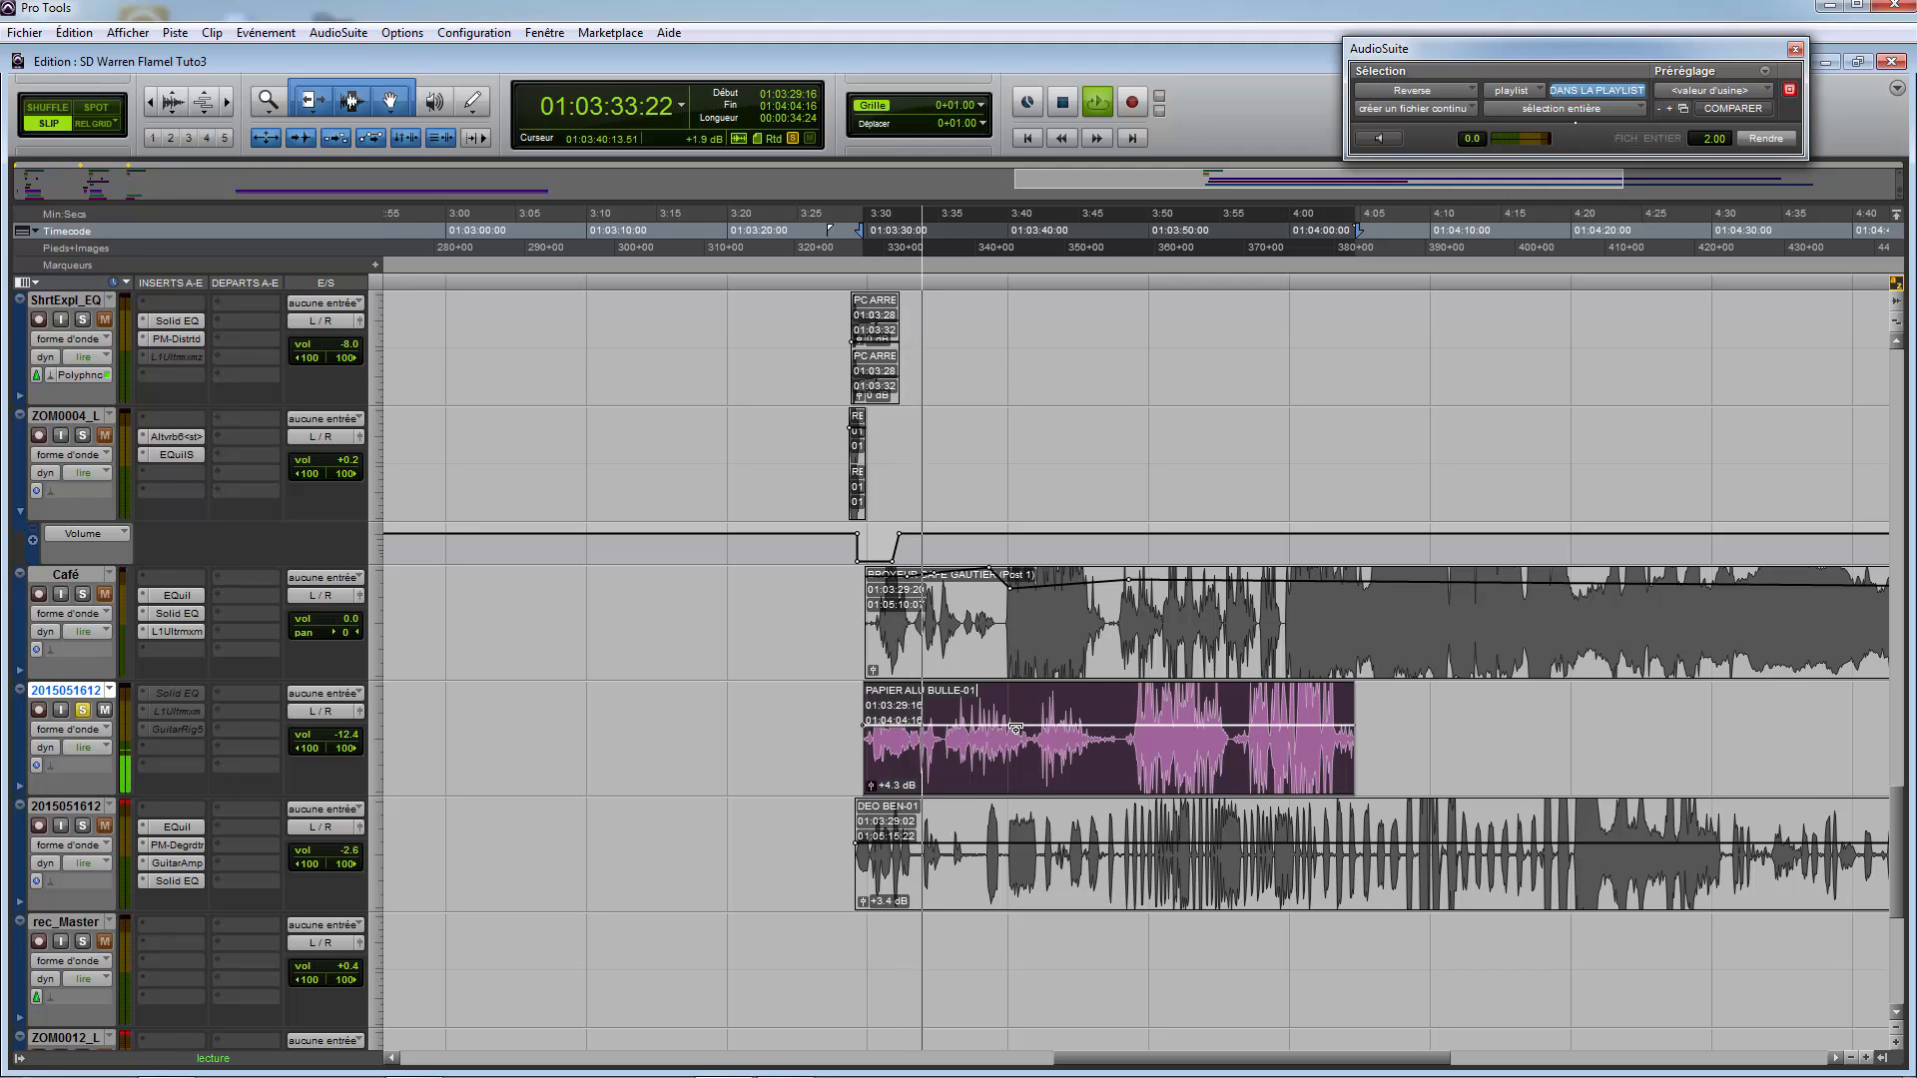
{"action": "left_click_drag", "start_coordinate": [1017, 727], "coordinate": [1070, 718]}
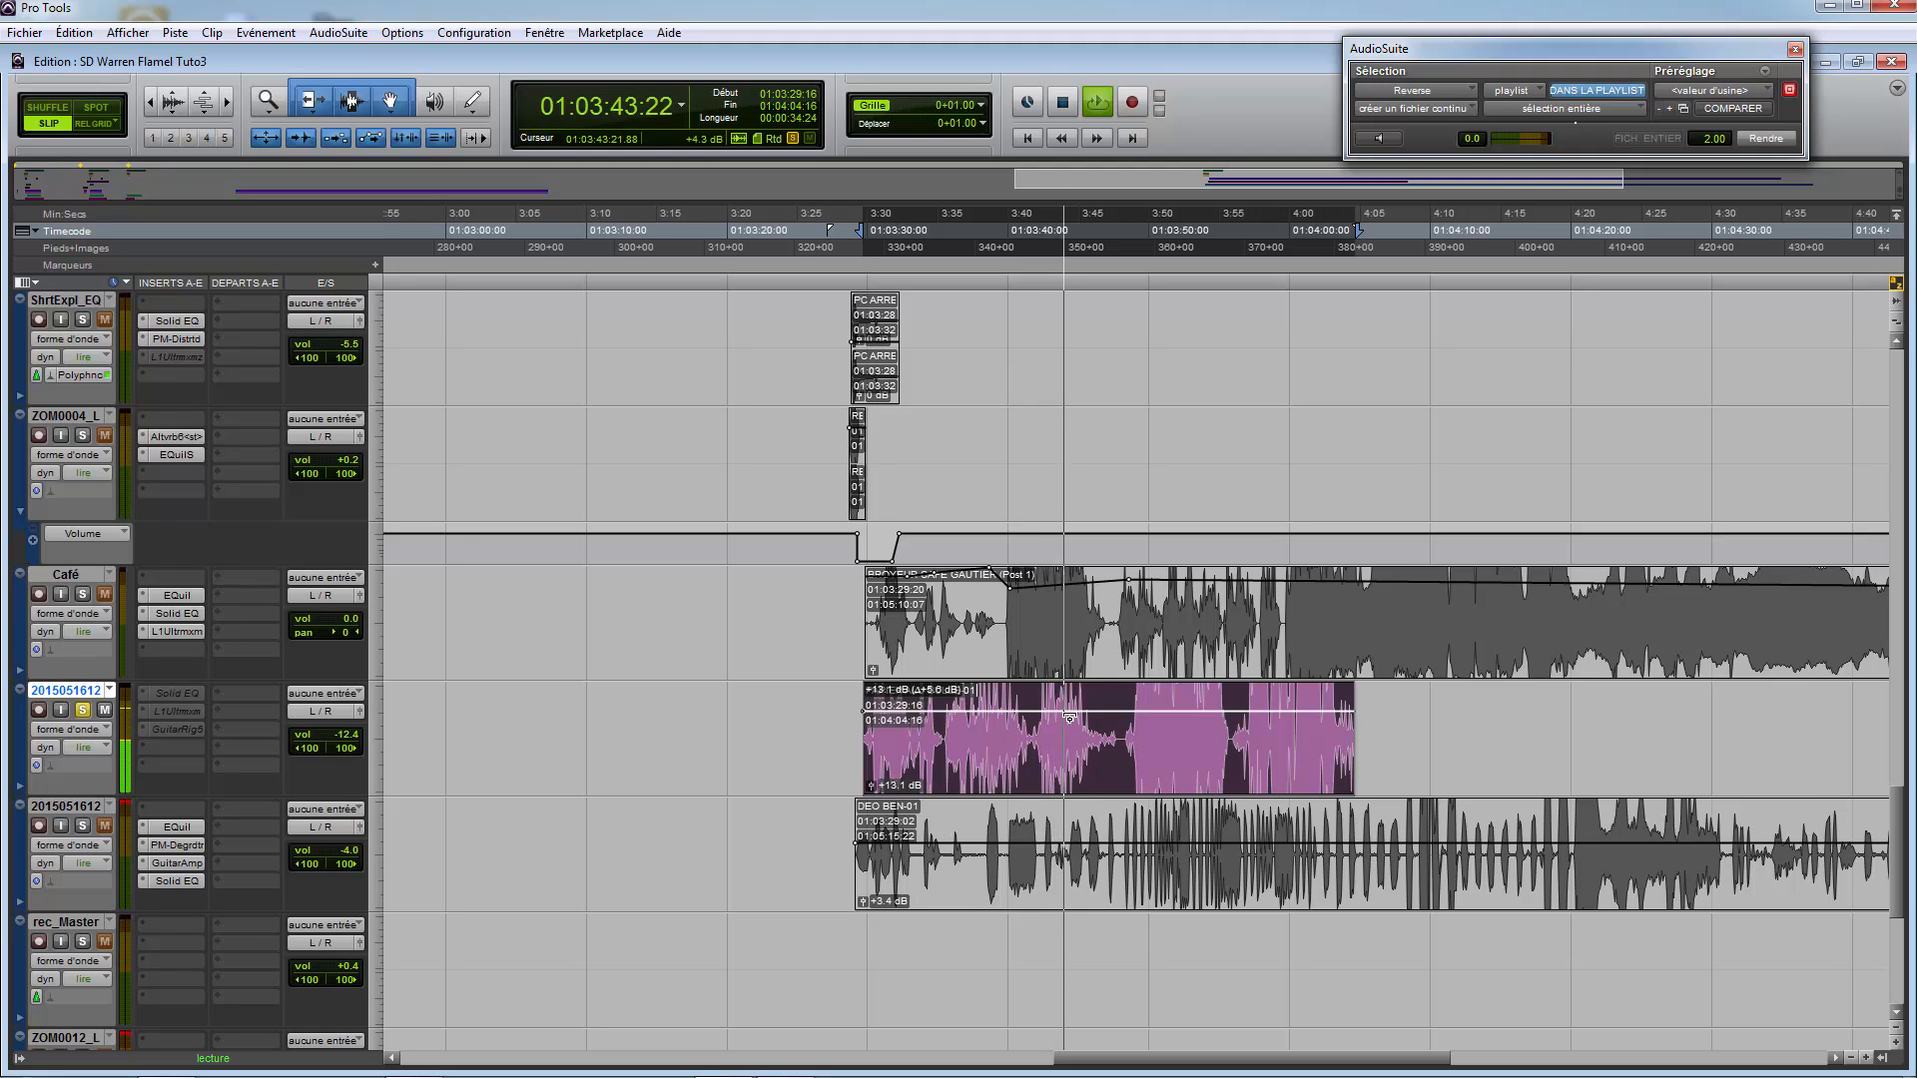
{"action": "left_click_drag", "start_coordinate": [1070, 718], "coordinate": [1070, 715]}
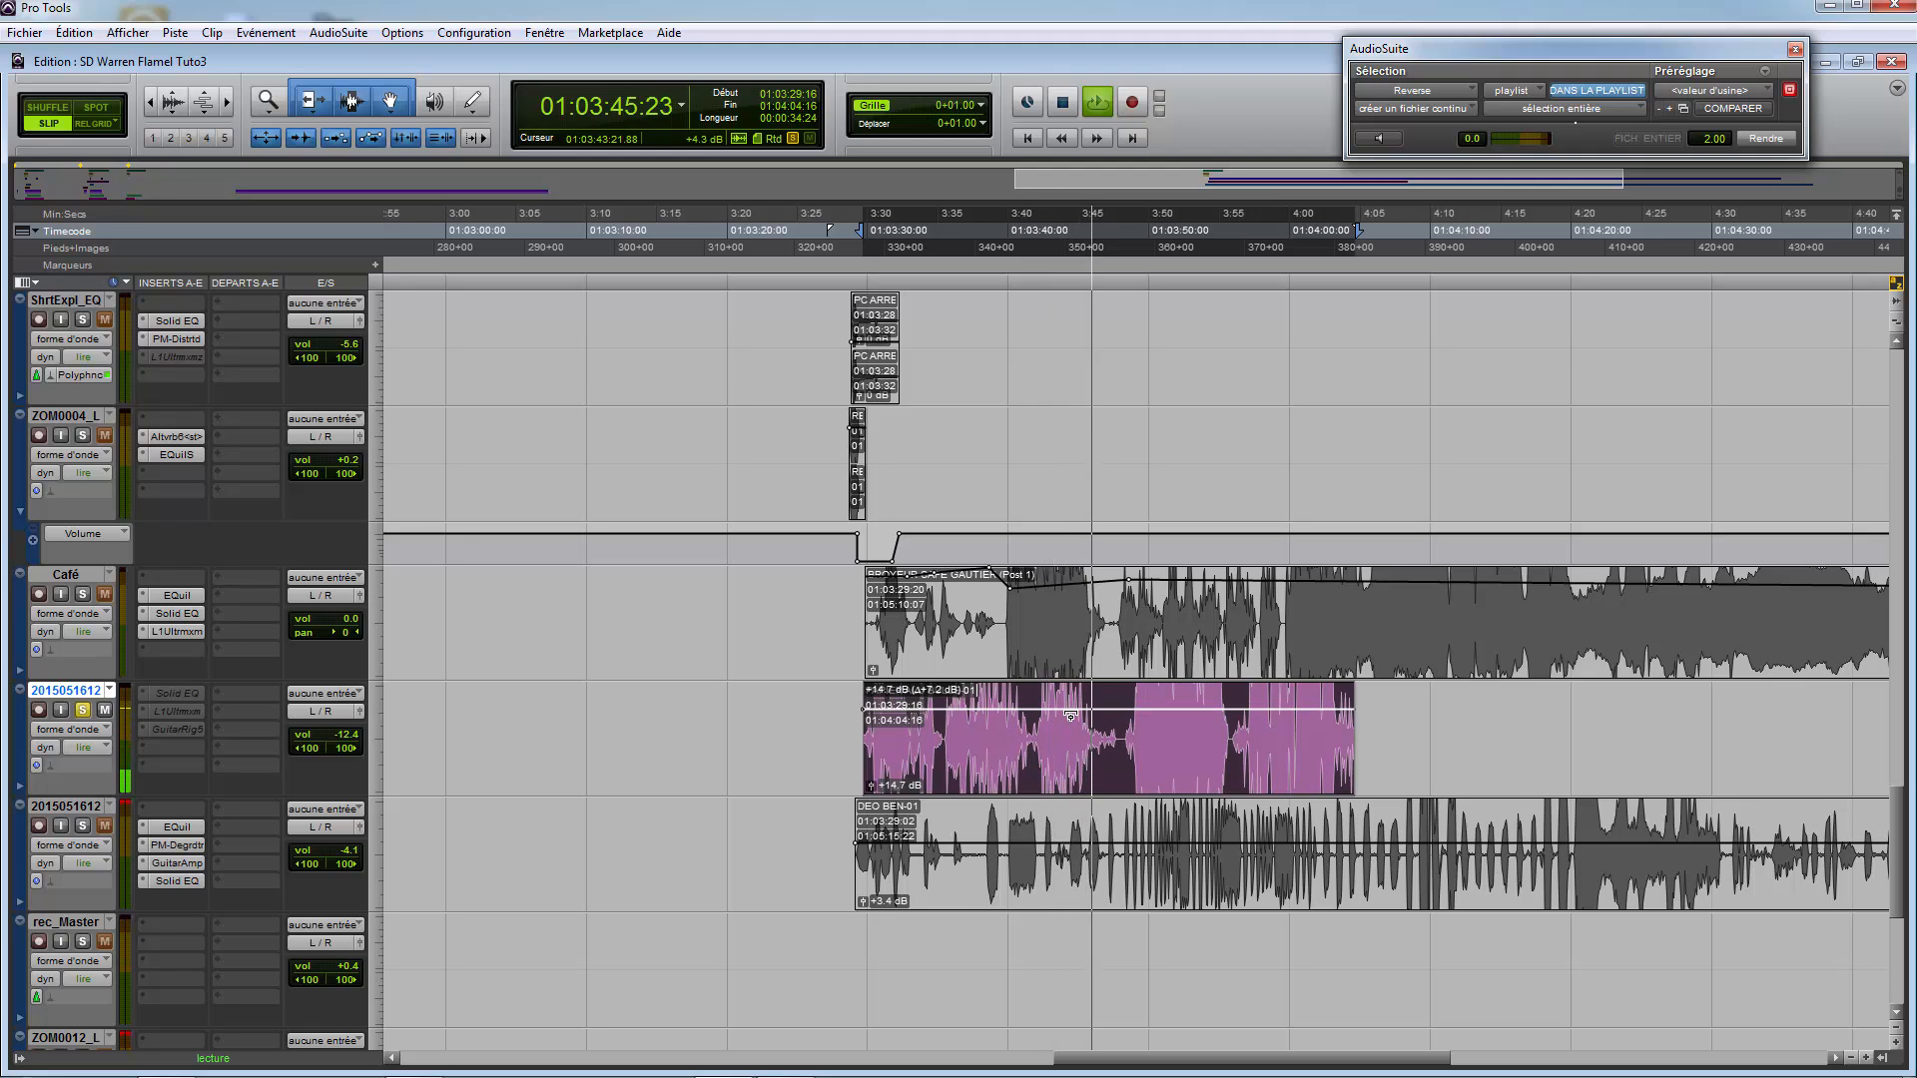
{"action": "left_click_drag", "start_coordinate": [1071, 715], "coordinate": [1072, 725]}
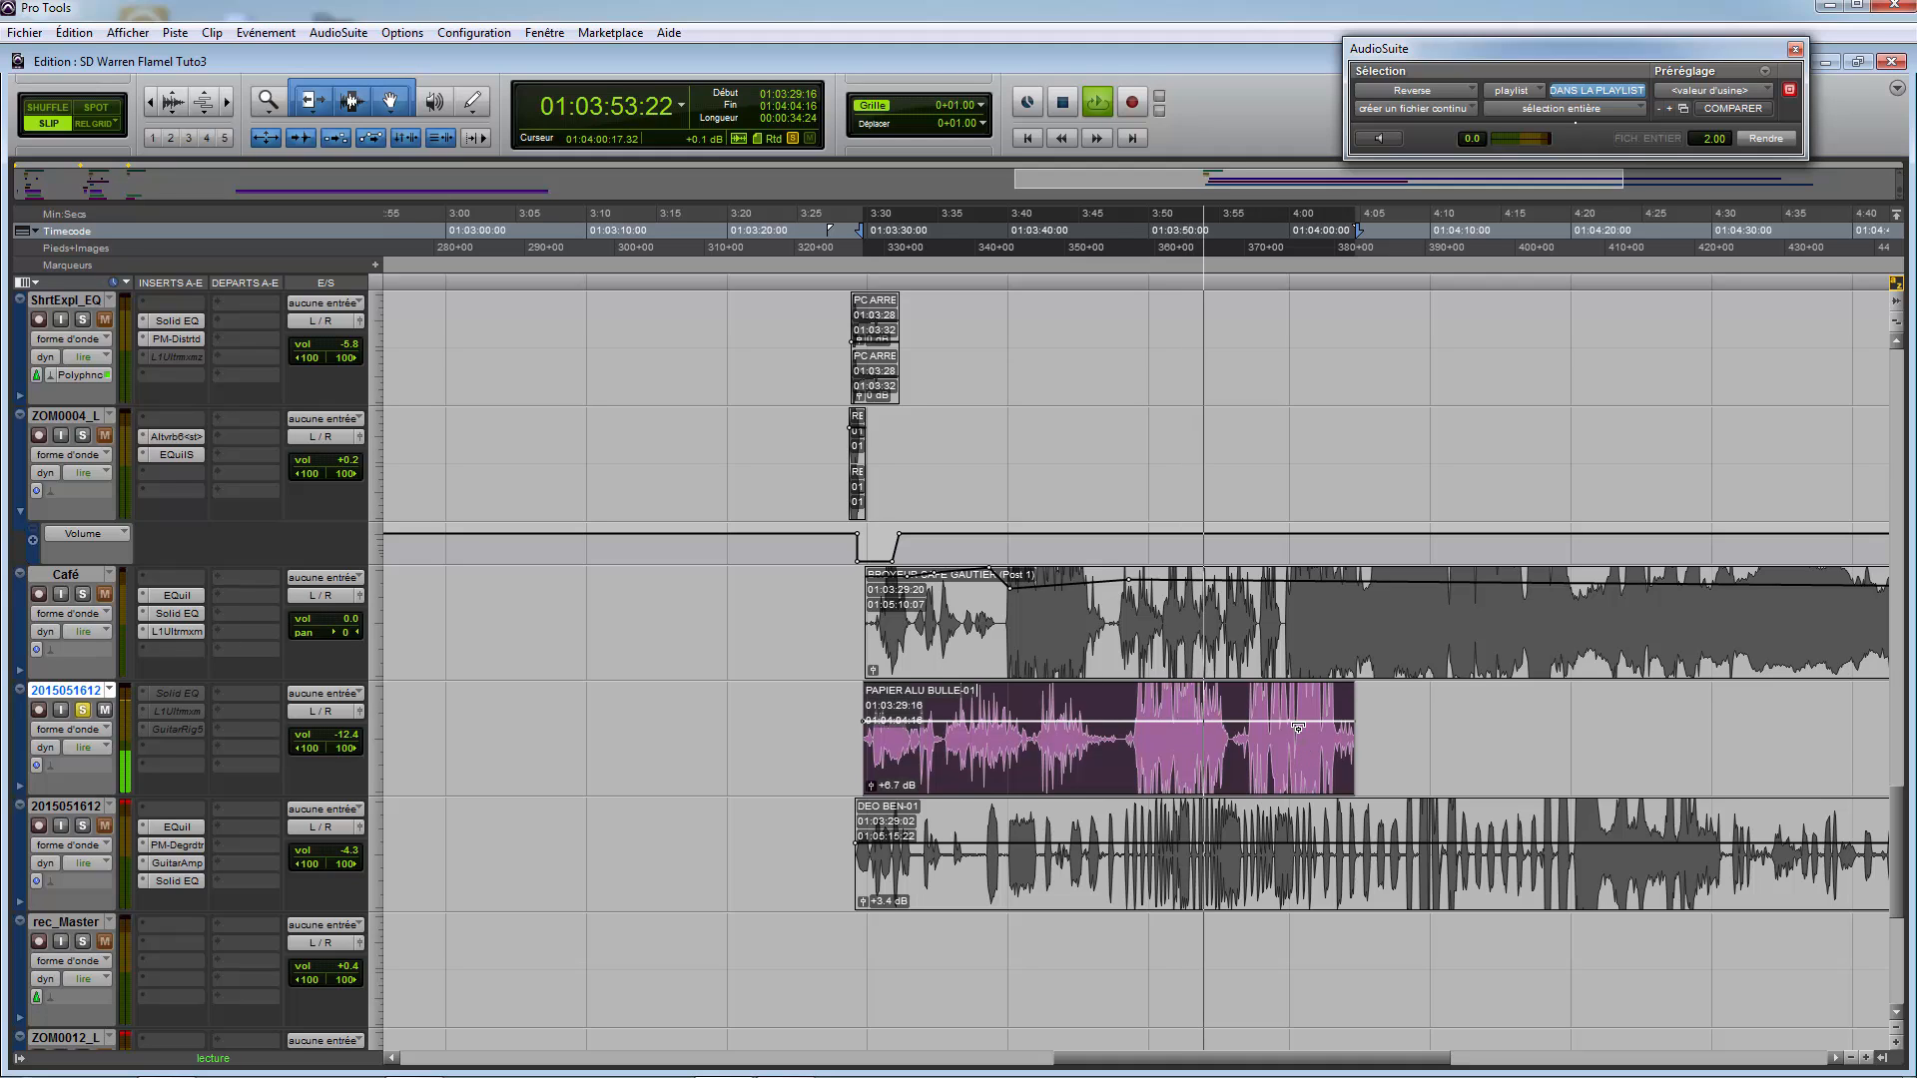
{"action": "left_click_drag", "start_coordinate": [1300, 728], "coordinate": [1307, 730]}
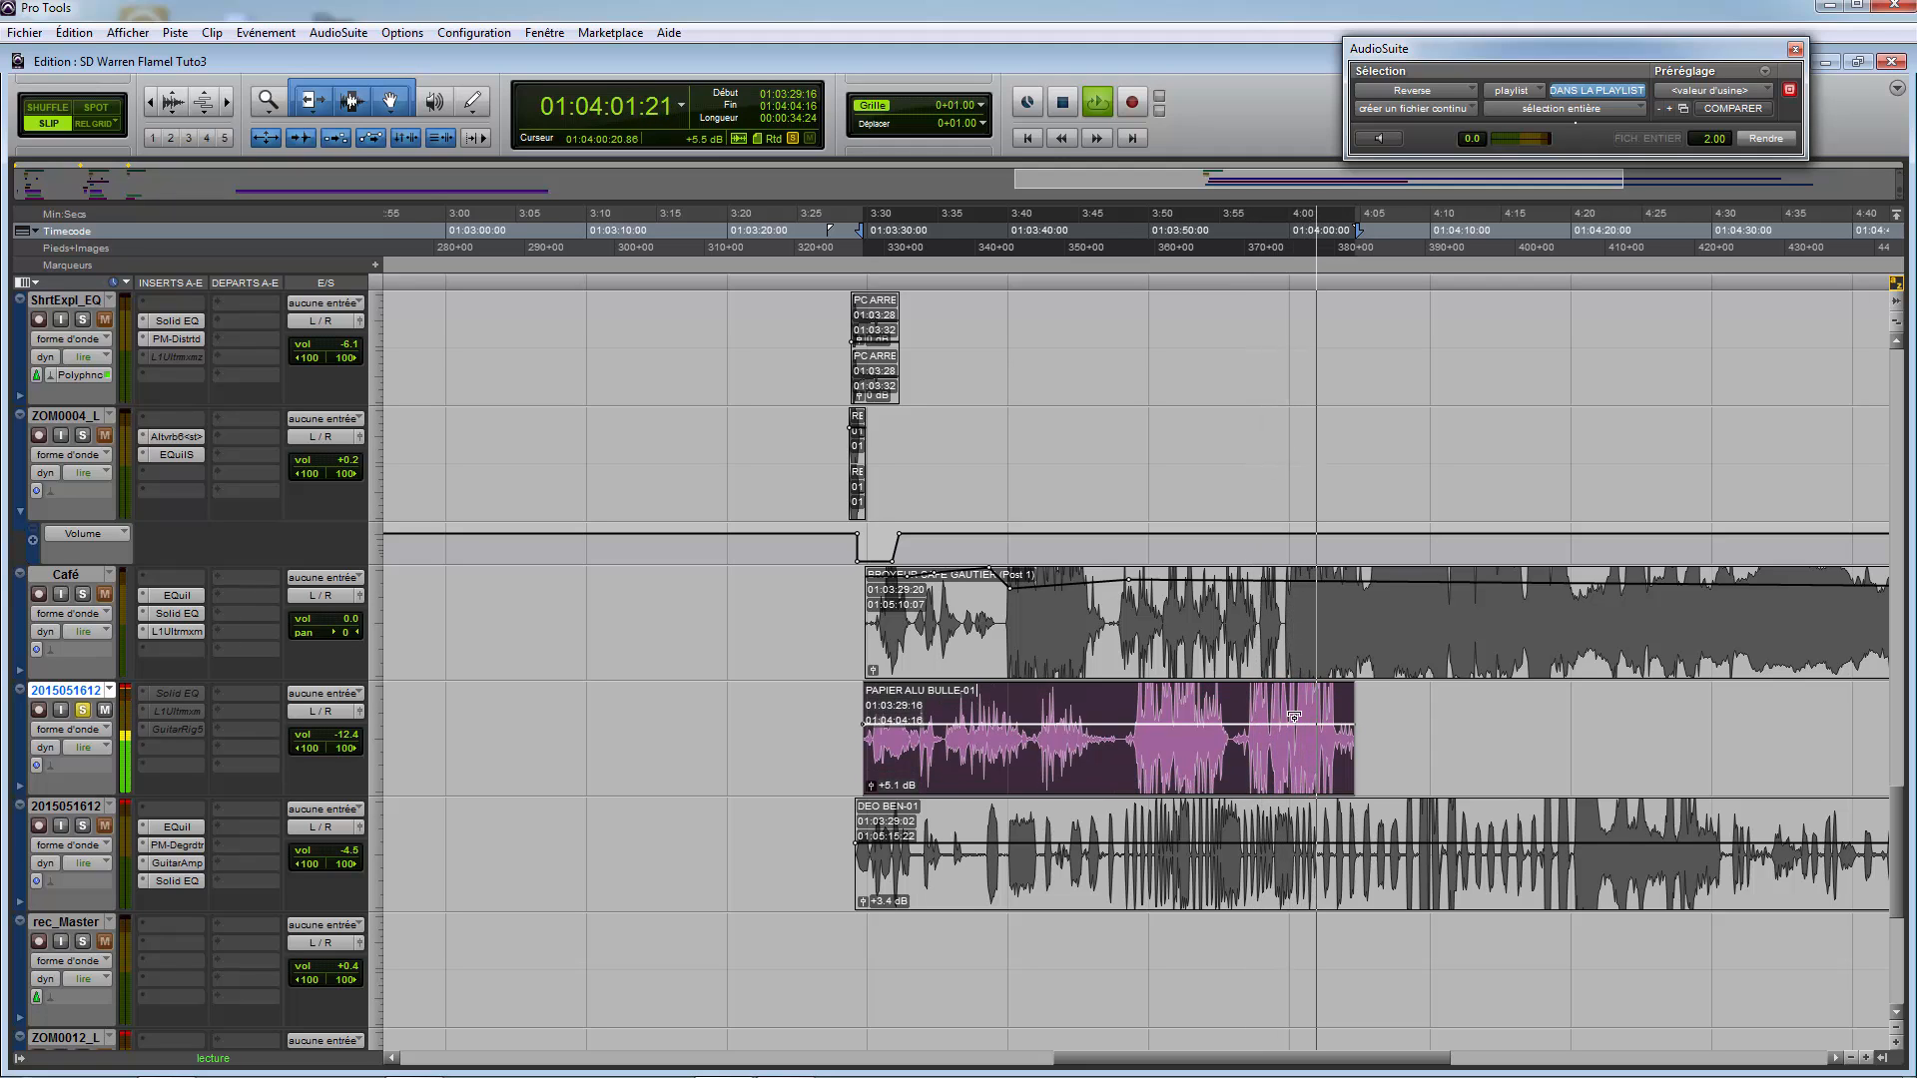
{"action": "key", "text": "space"}
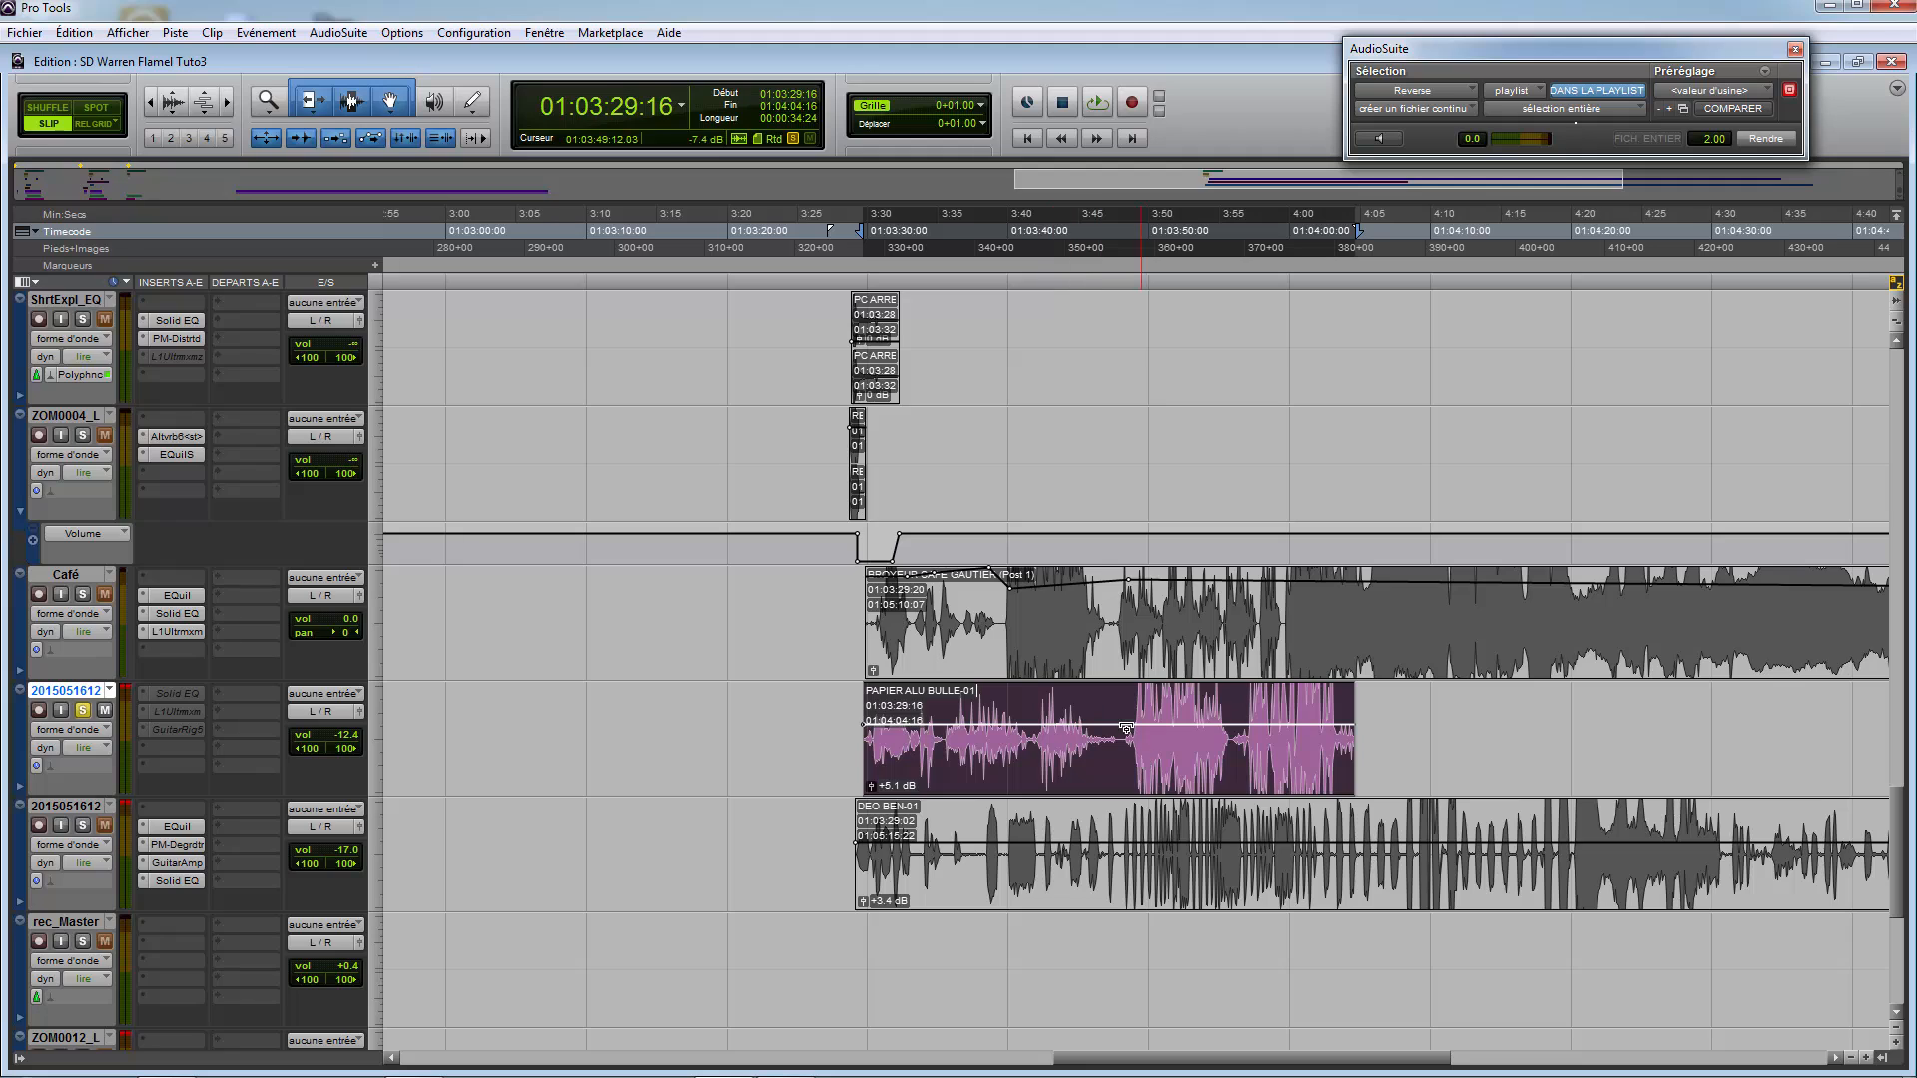
Step: Highlight the loud passage of PAPIER ALU BULLE-01 from 01:03:48:08 to 01:03:56:02, and mute the entire clip
{"action": "left_click_drag", "start_coordinate": [1125, 699], "coordinate": [1234, 705]}
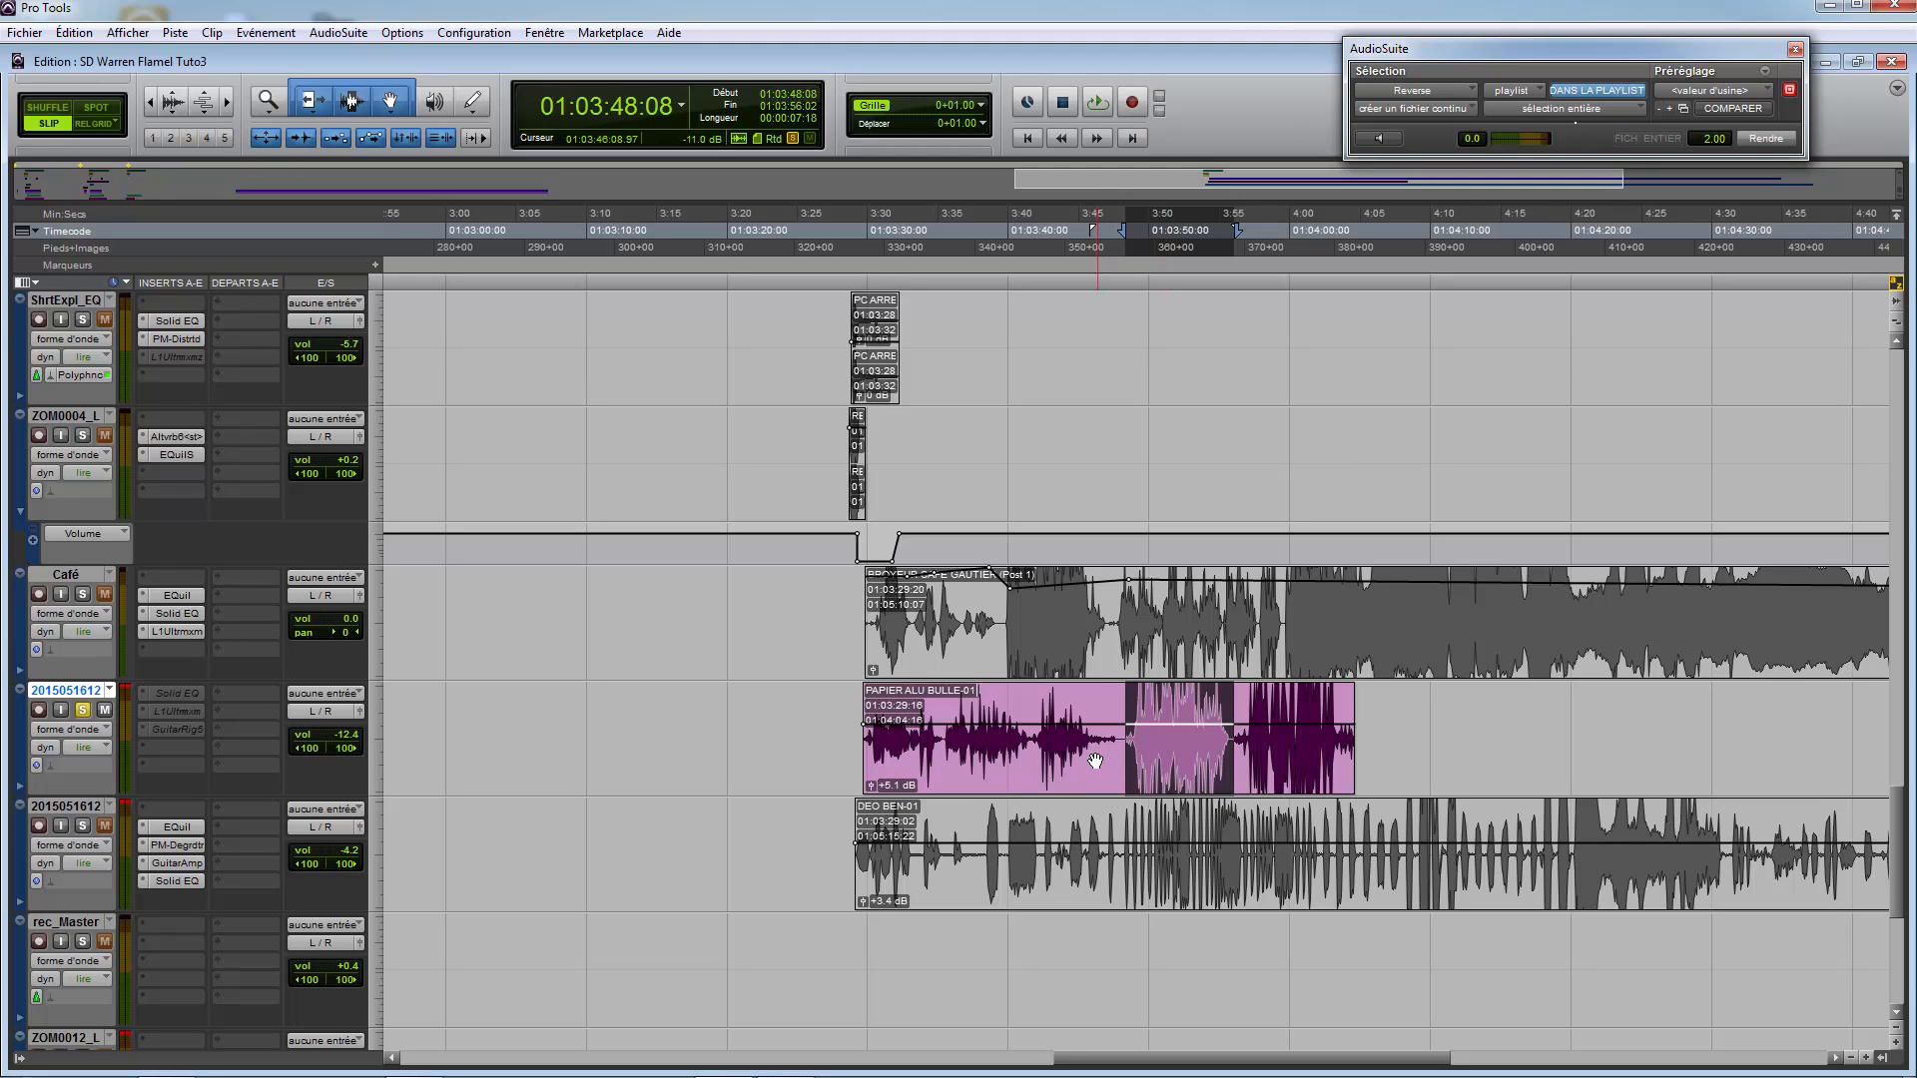
{"action": "left_click", "coordinate": [1399, 733]}
{"action": "right_click", "coordinate": [1173, 765]}
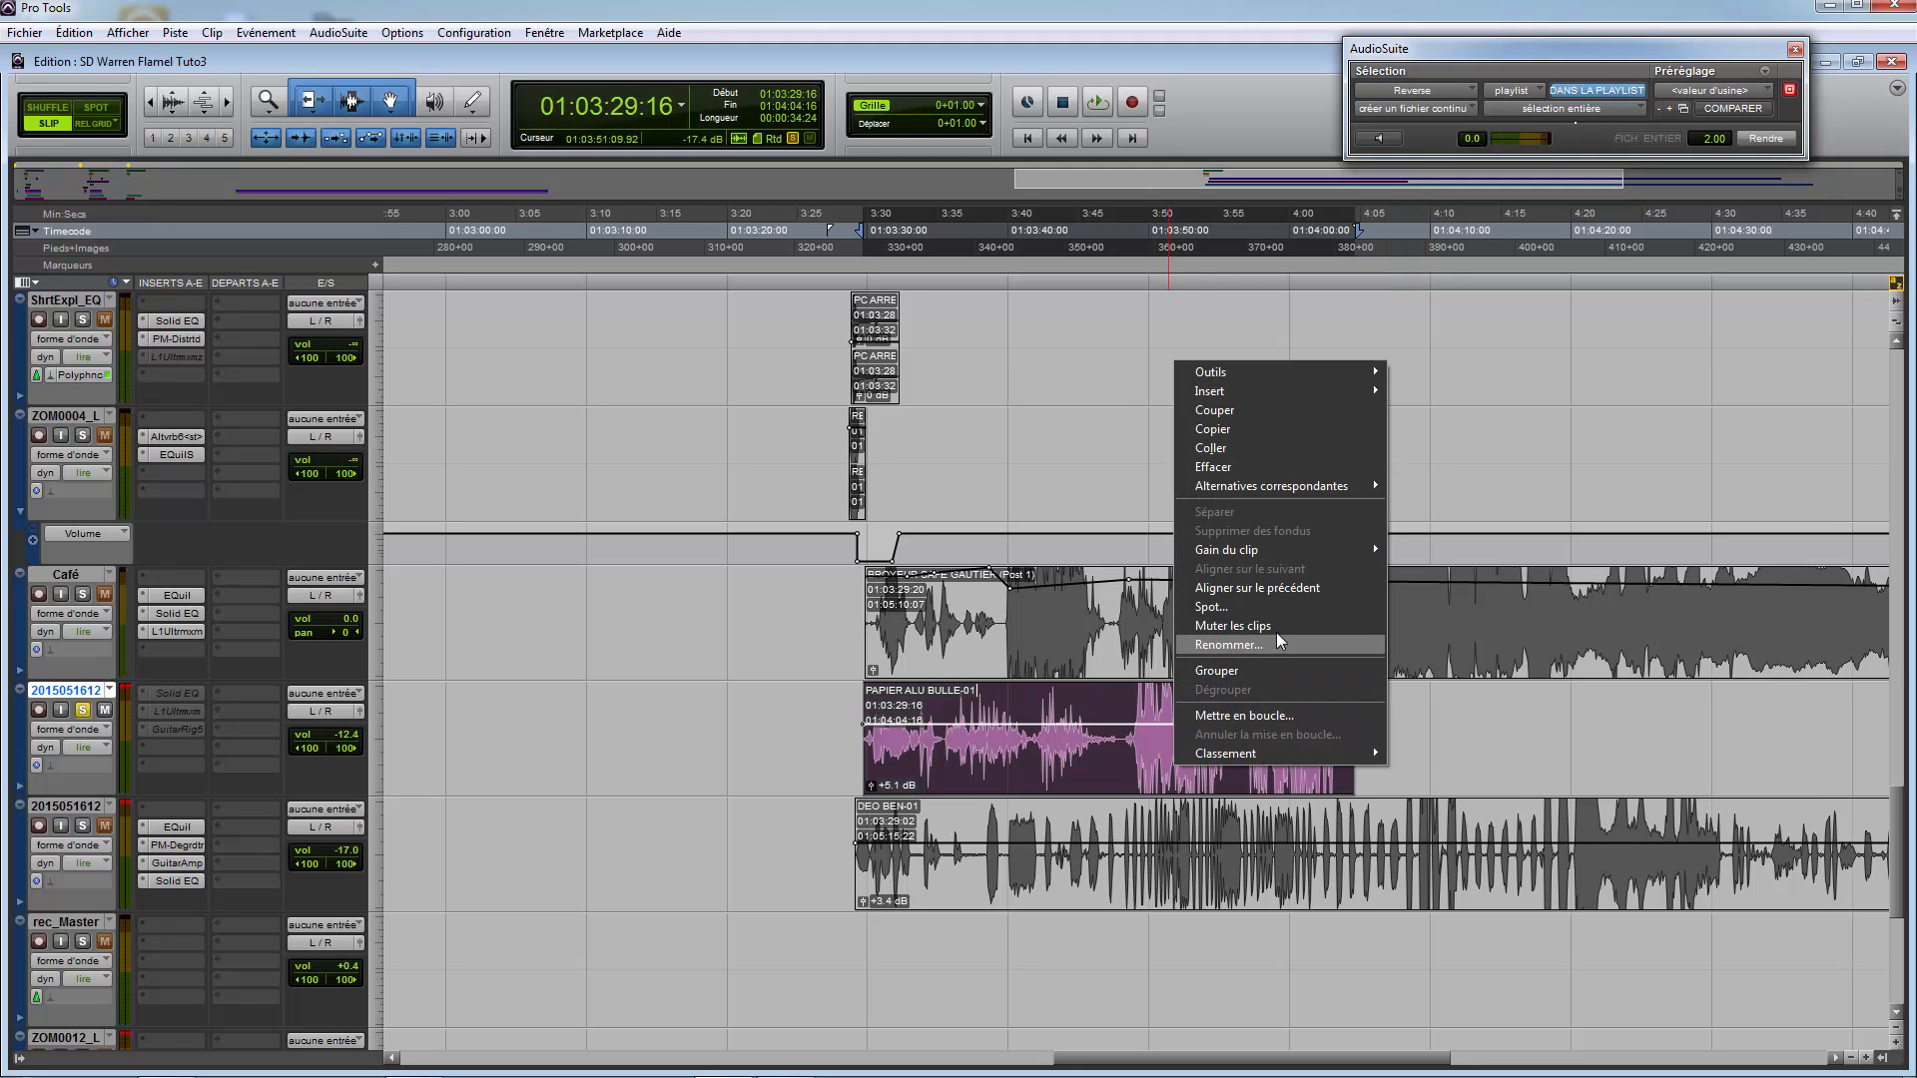
{"action": "left_click", "coordinate": [1279, 628]}
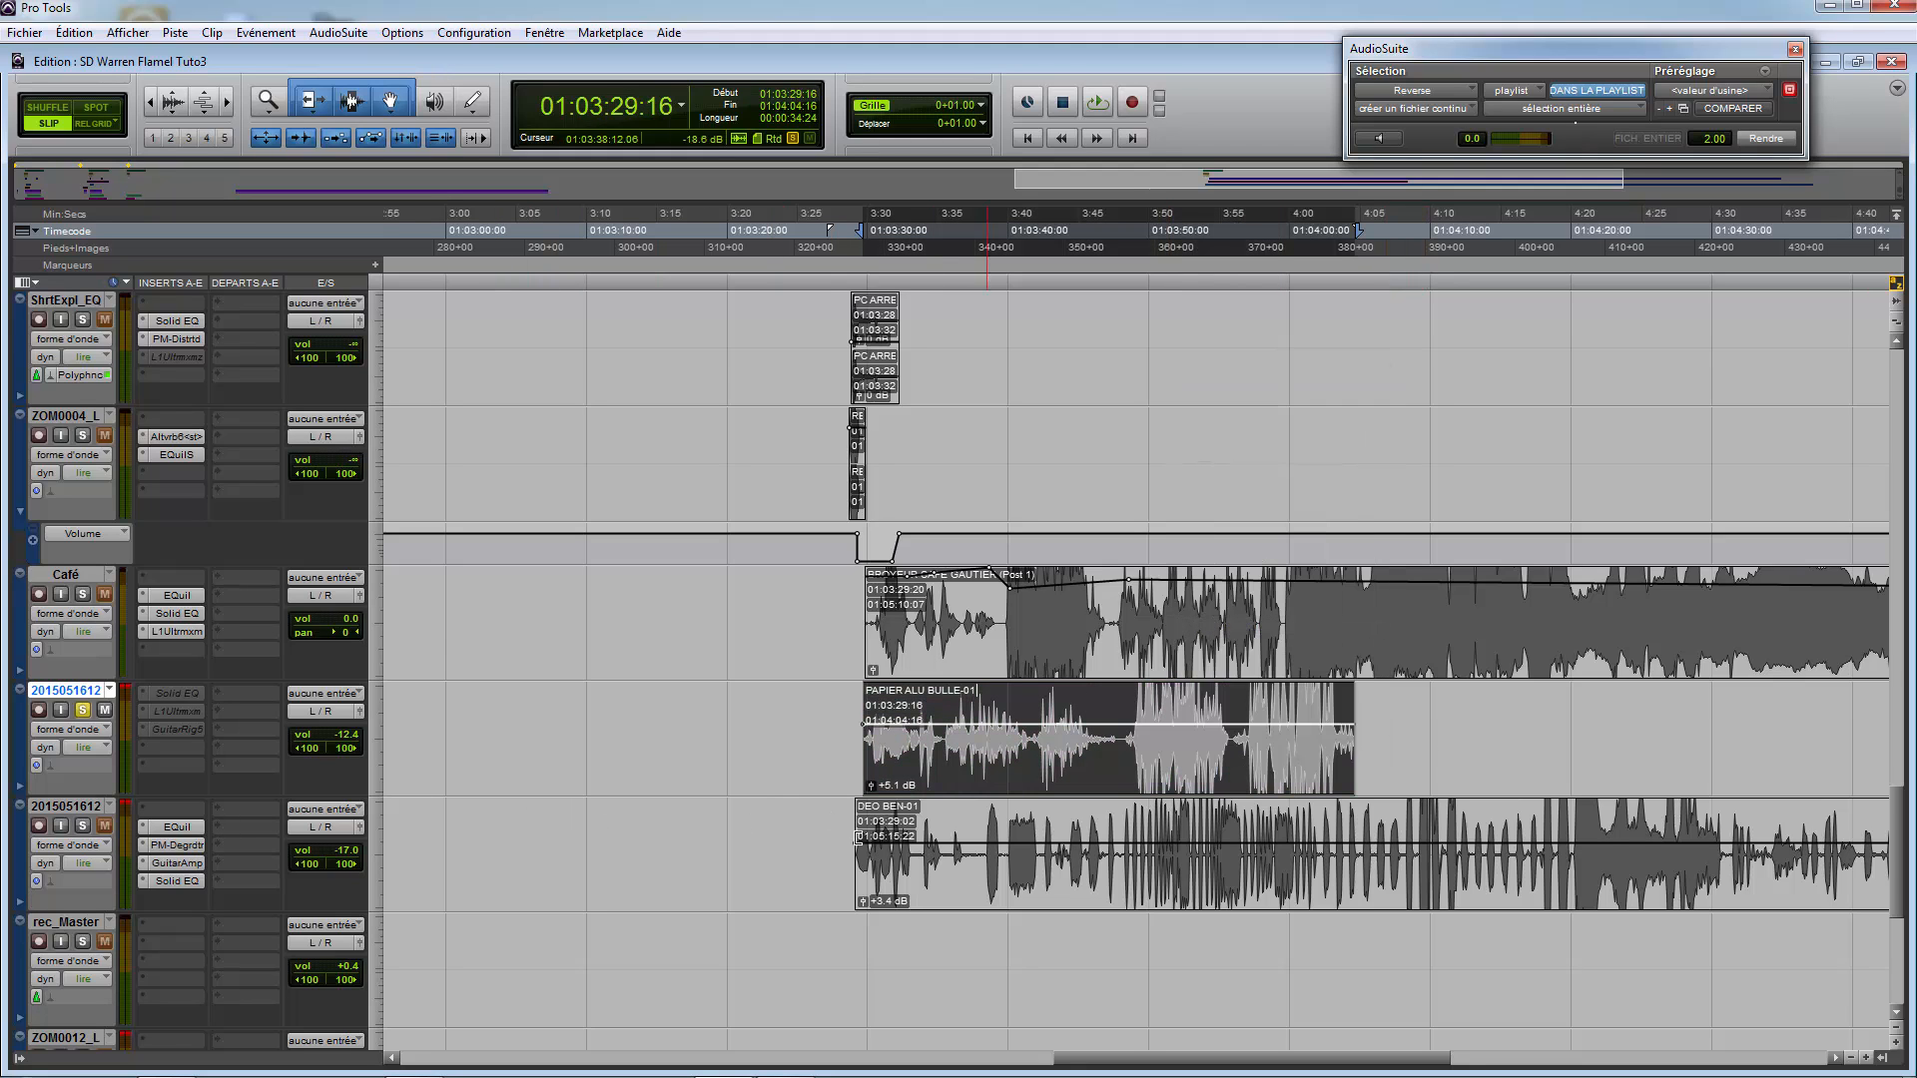
Step: Select 01:03:28:01 to 01:03:41:09 on the ZOM0001_L track and mute the short TAPE clips there
{"action": "scroll", "coordinate": [912, 814], "scroll_direction": "up", "scroll_amount": 4}
{"action": "scroll", "coordinate": [893, 806], "scroll_direction": "up", "scroll_amount": 4}
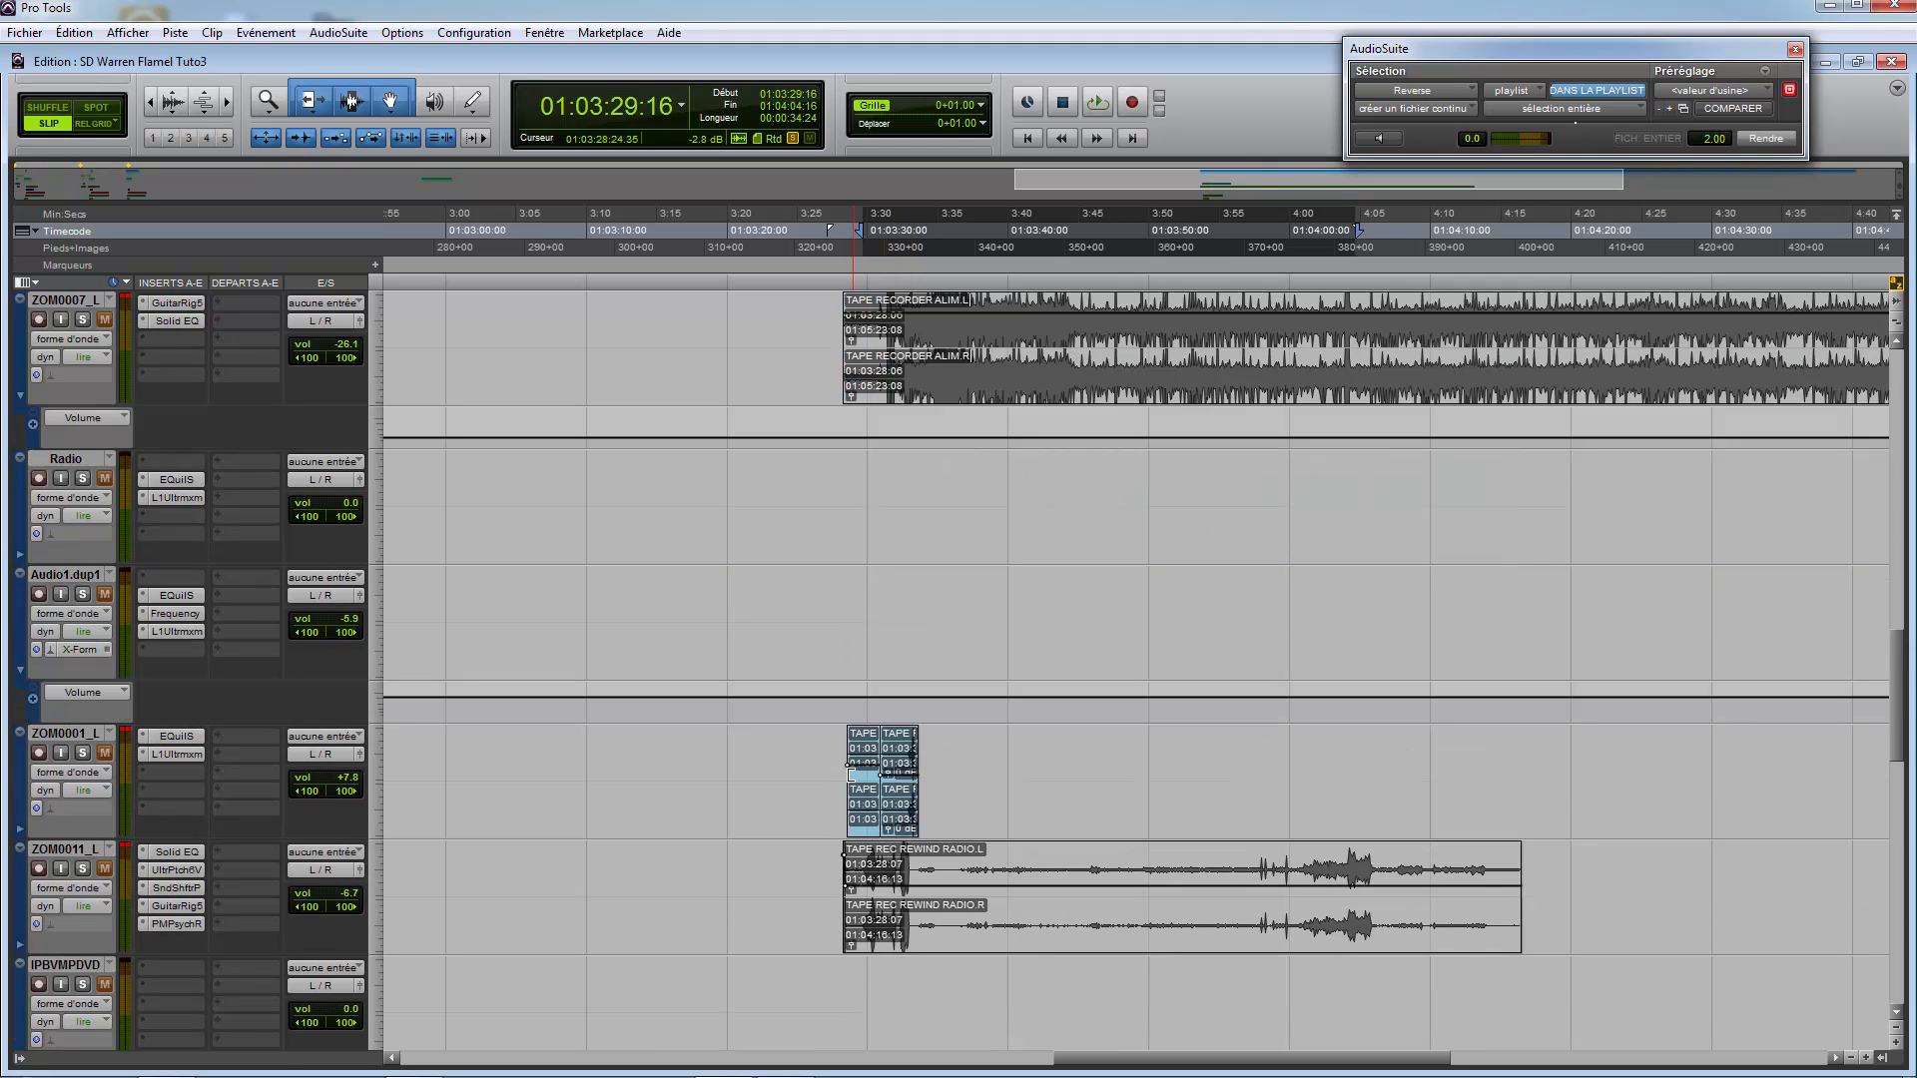
{"action": "left_click_drag", "start_coordinate": [839, 778], "coordinate": [1029, 789]}
{"action": "right_click", "coordinate": [1029, 790]}
{"action": "left_click", "coordinate": [1164, 671]}
Step: Look through all tracks around 01:03:30 for the raw source recordings, from the master track down to the DEO clip
{"action": "scroll", "coordinate": [1165, 675], "scroll_direction": "up", "scroll_amount": 4}
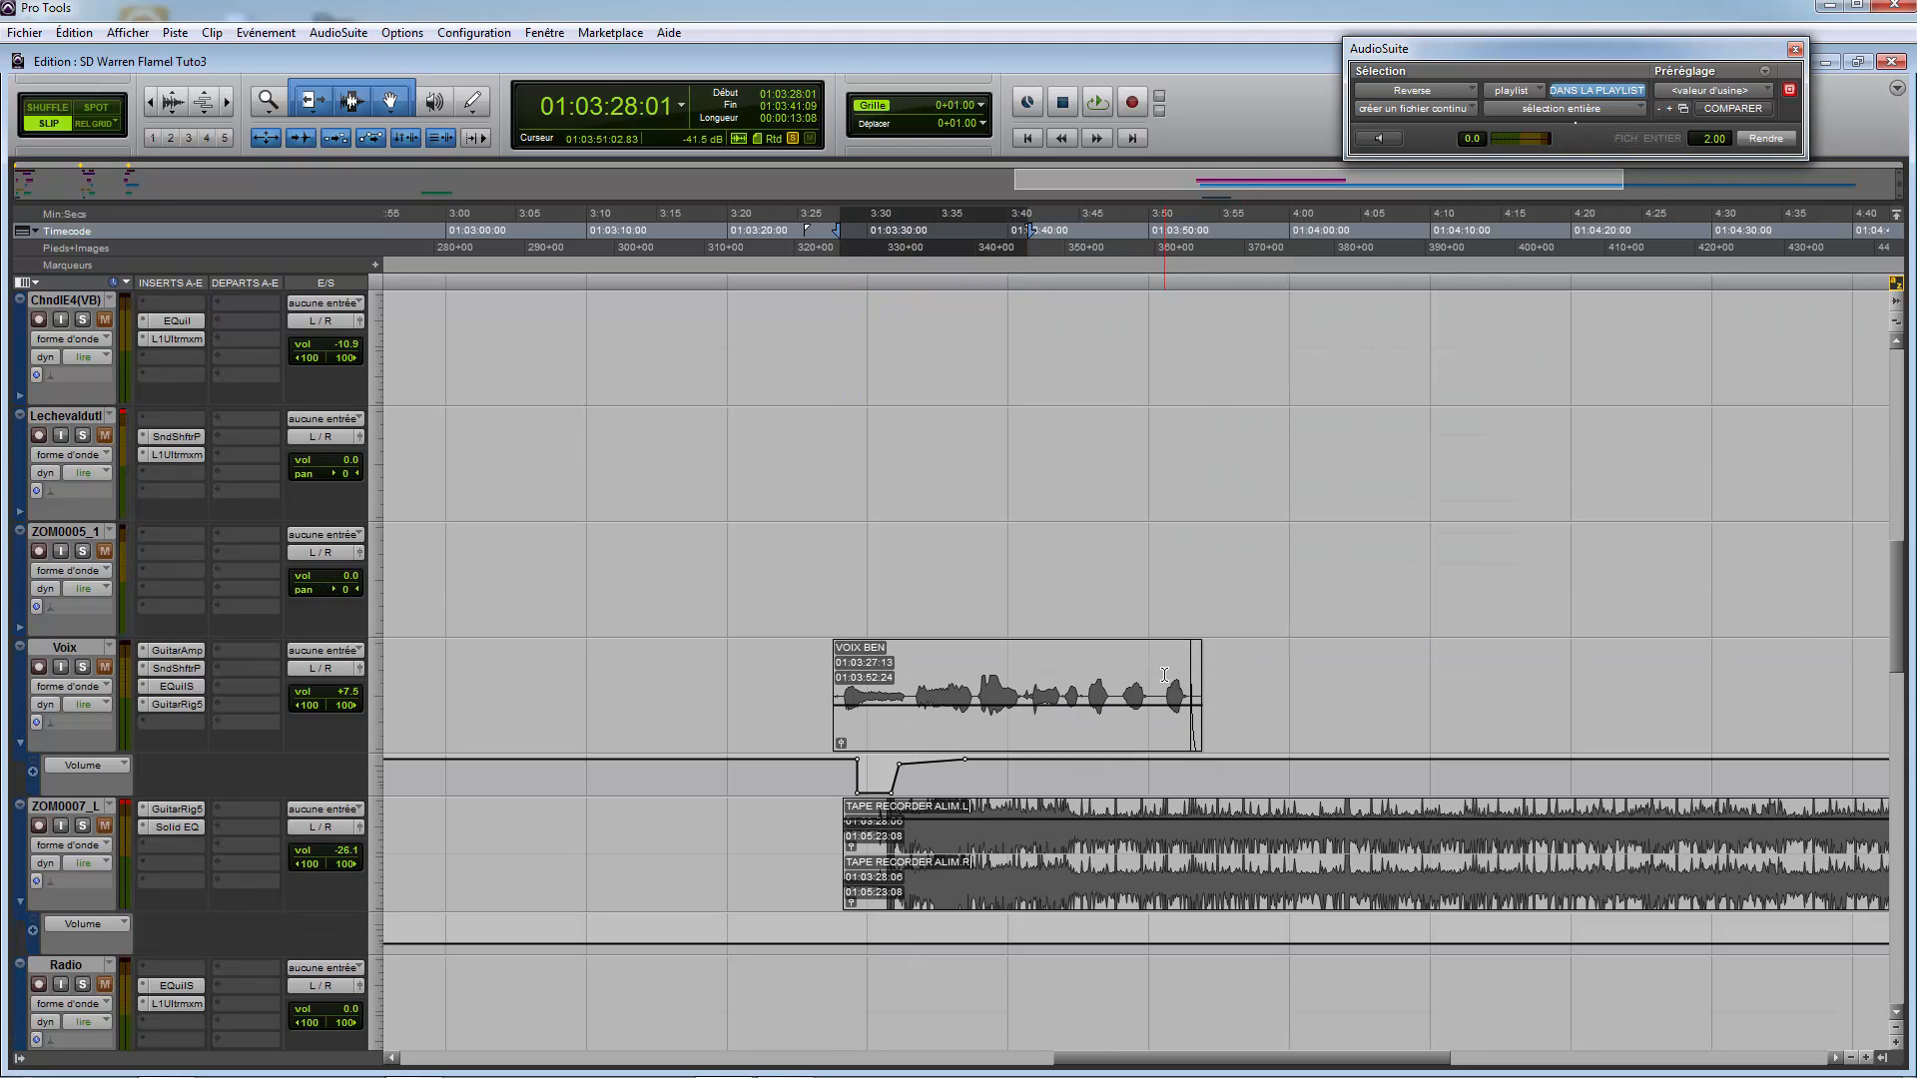
{"action": "scroll", "coordinate": [1188, 721], "scroll_direction": "up", "scroll_amount": 8}
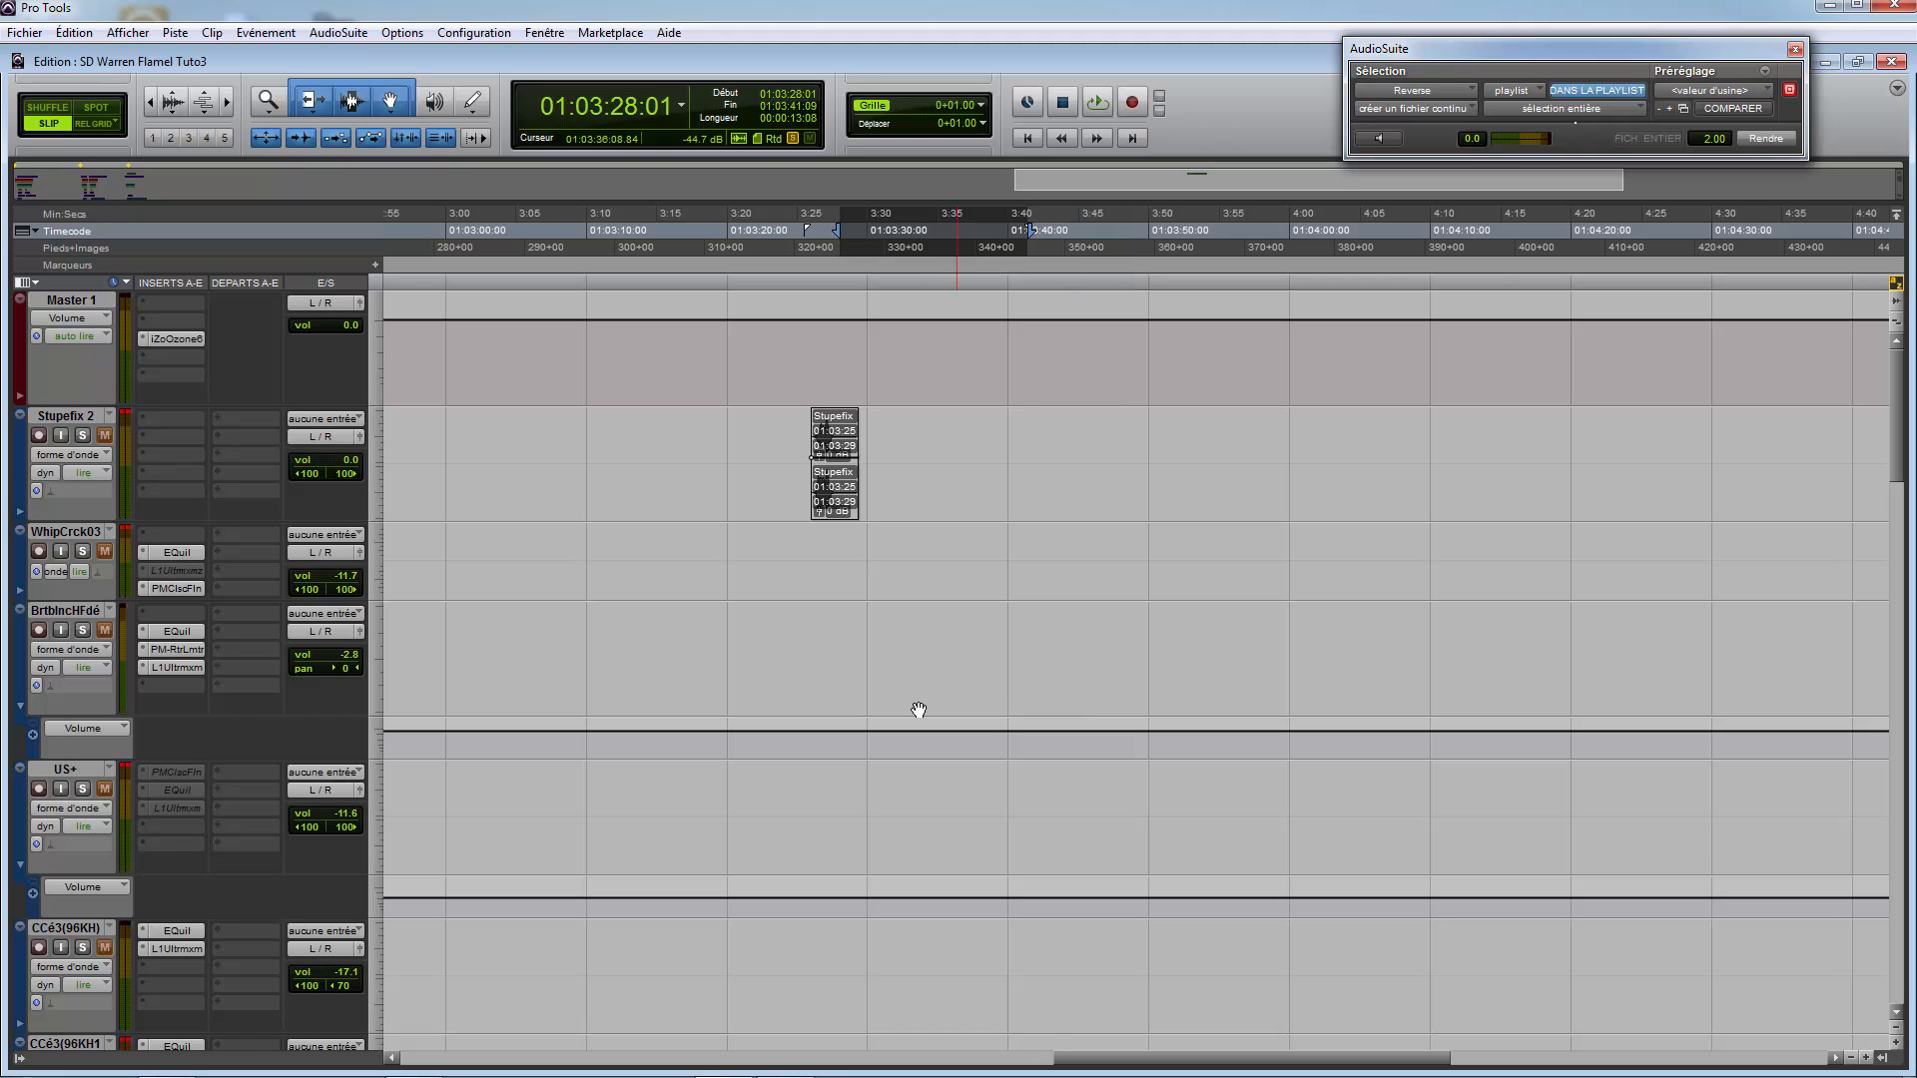
{"action": "scroll", "coordinate": [852, 707], "scroll_direction": "up", "scroll_amount": 10}
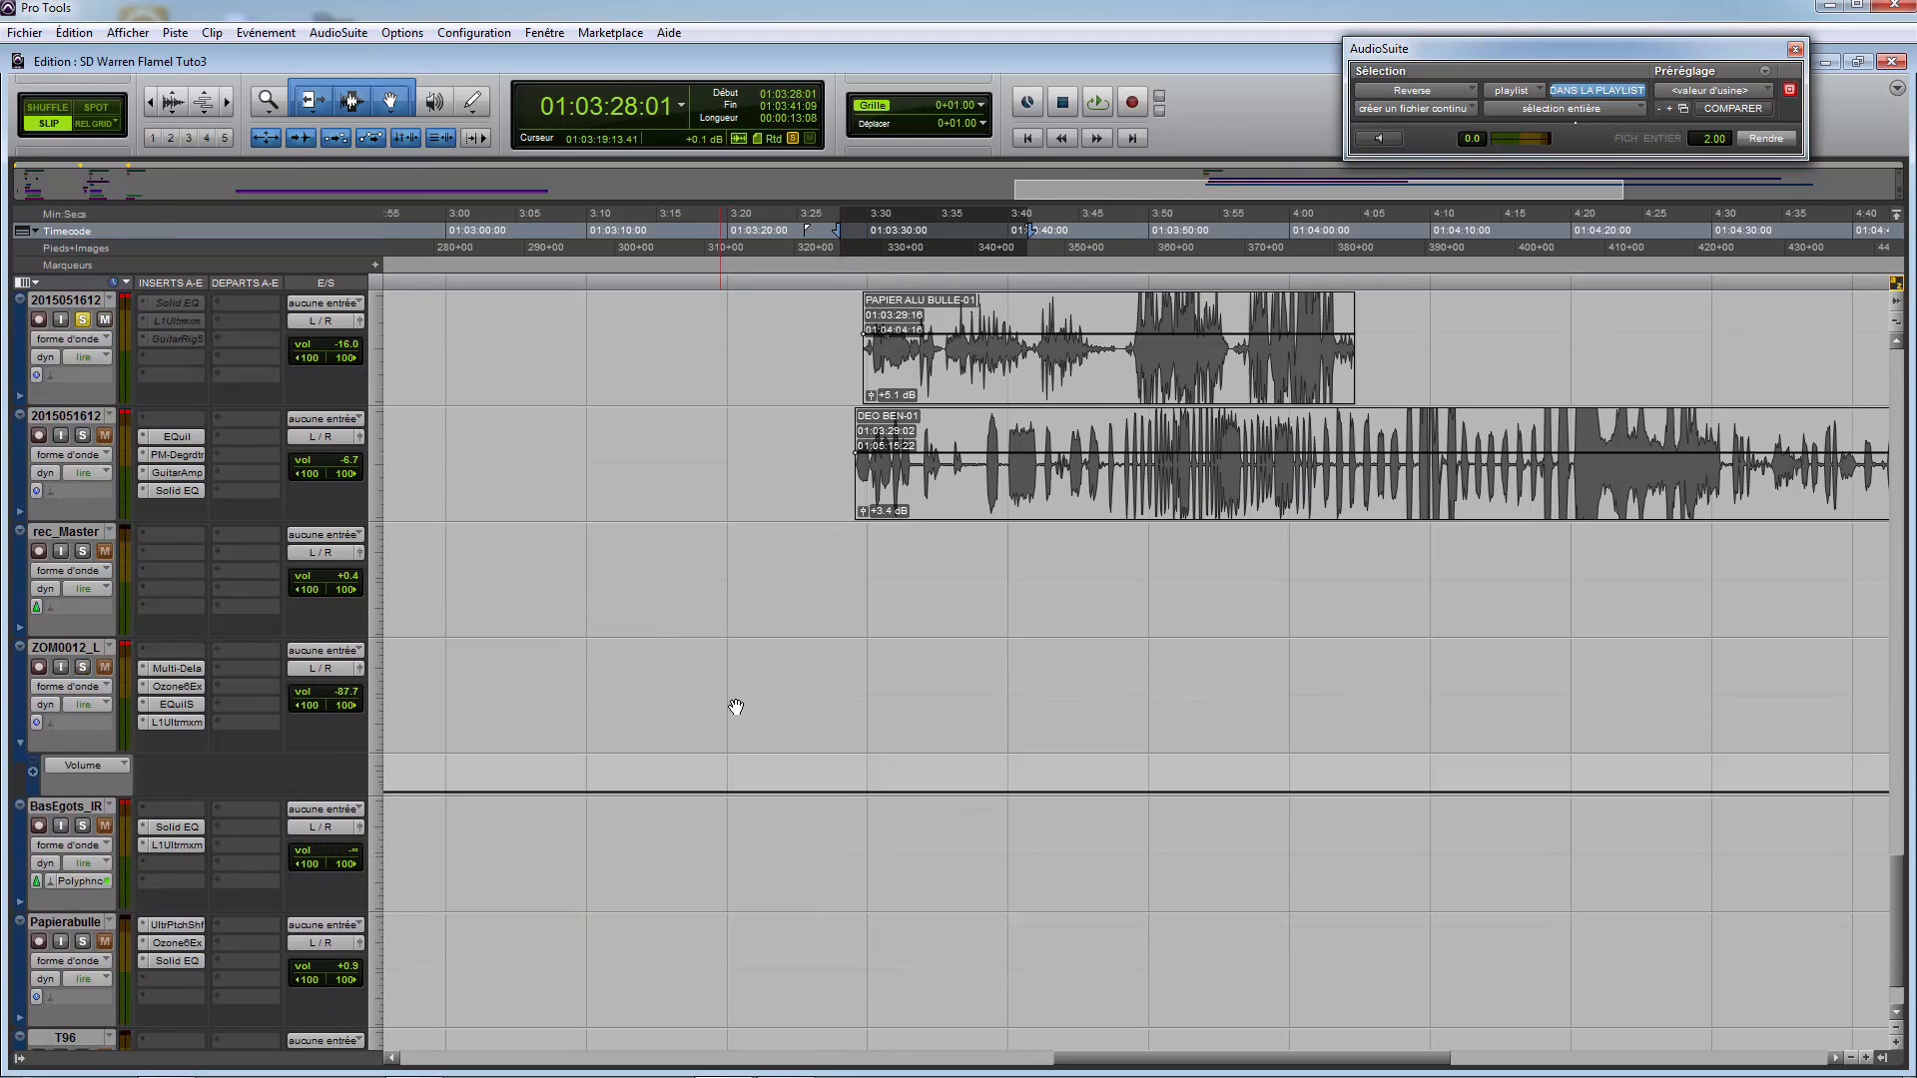
{"action": "scroll", "coordinate": [736, 707], "scroll_direction": "down", "scroll_amount": 2}
{"action": "left_click_drag", "start_coordinate": [1136, 1060], "coordinate": [752, 1058]}
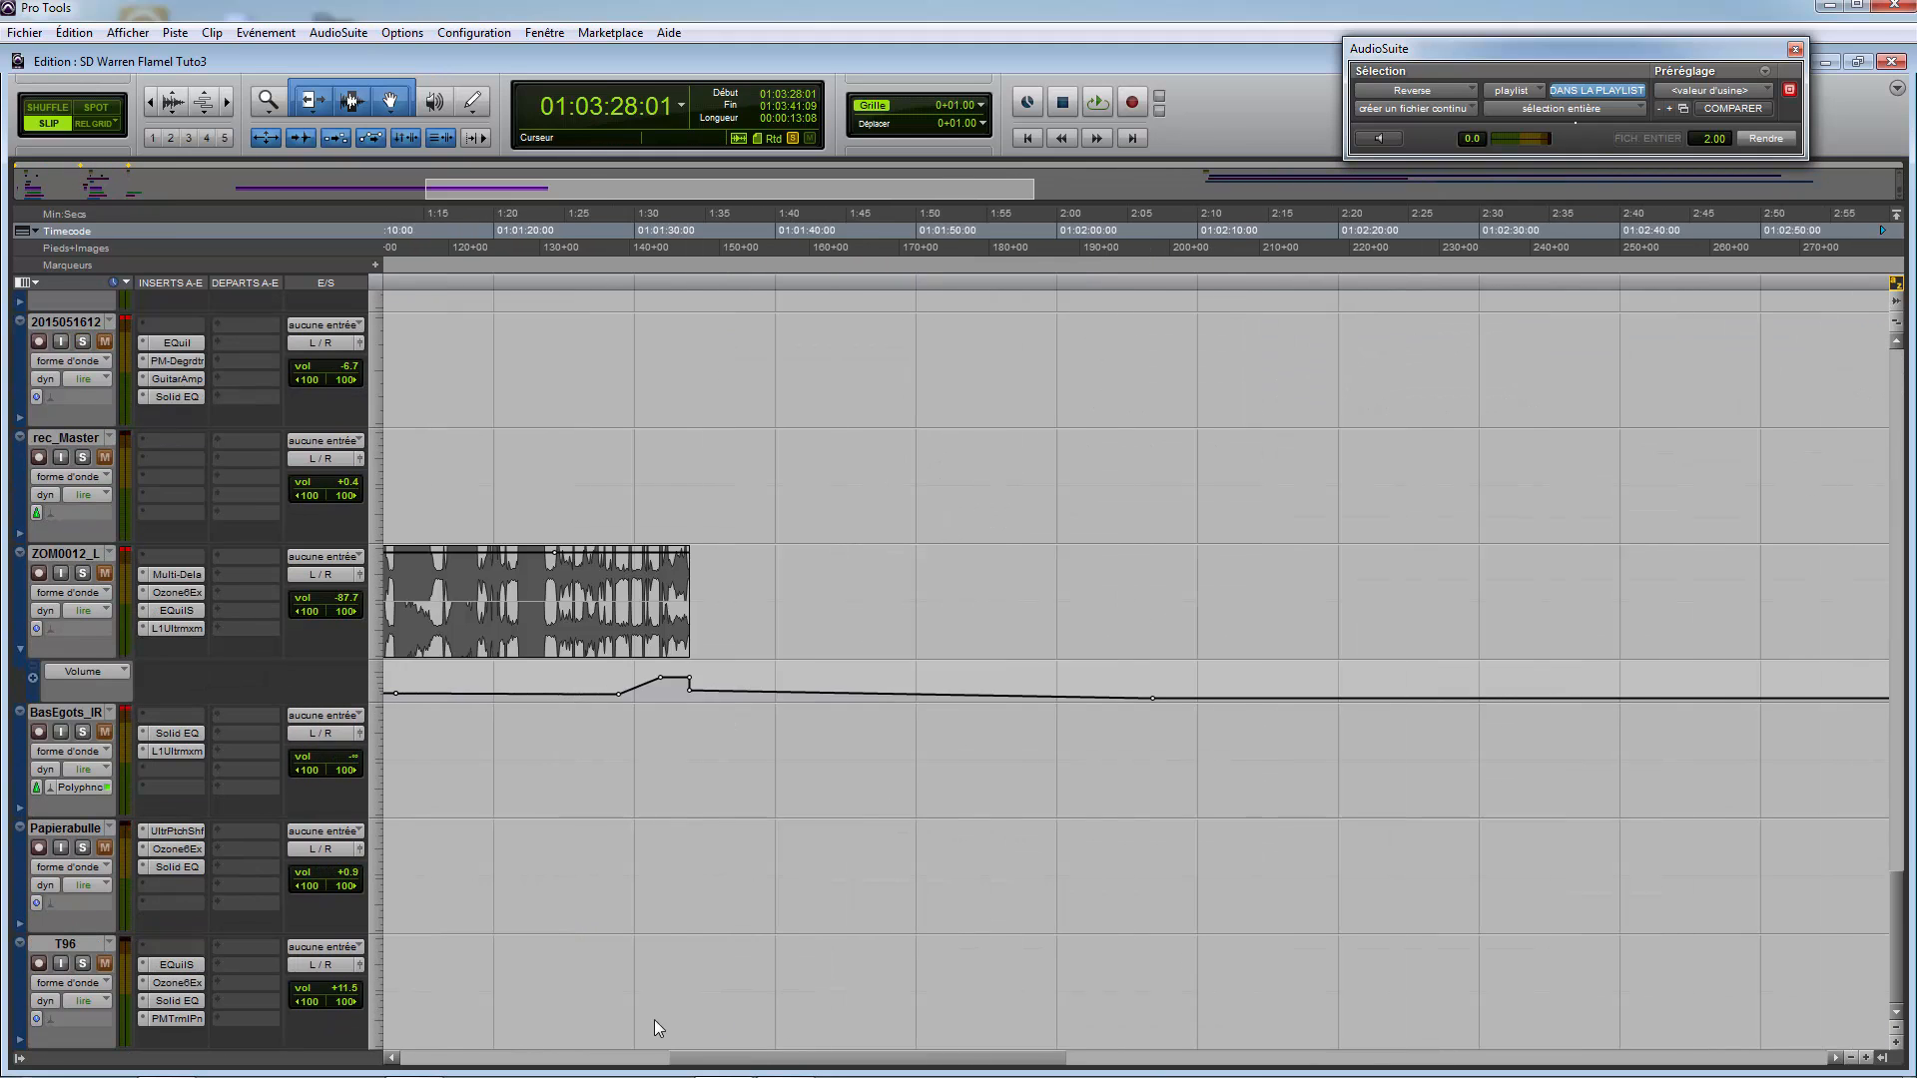
{"action": "left_click_drag", "start_coordinate": [656, 1021], "coordinate": [1158, 1051]}
{"action": "scroll", "coordinate": [1263, 988], "scroll_direction": "up", "scroll_amount": 2}
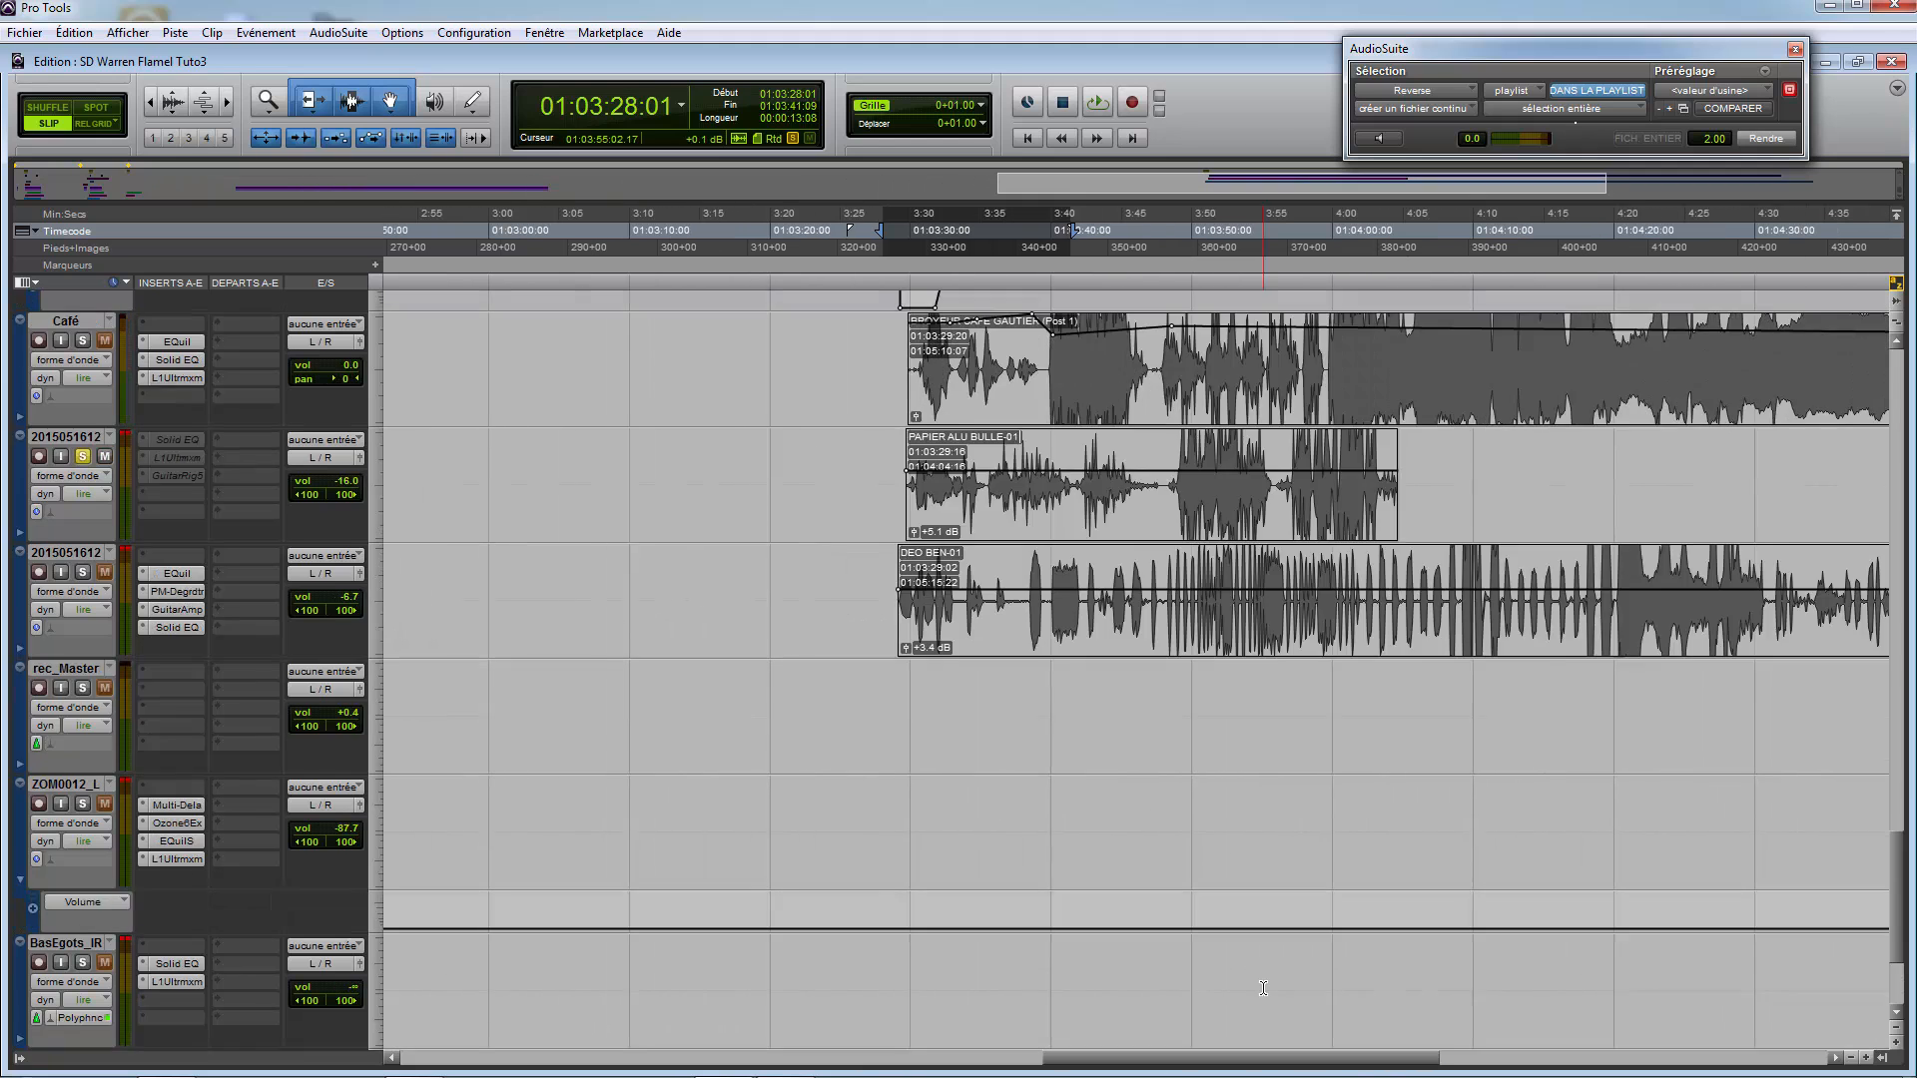
{"action": "scroll", "coordinate": [1263, 989], "scroll_direction": "up", "scroll_amount": 5}
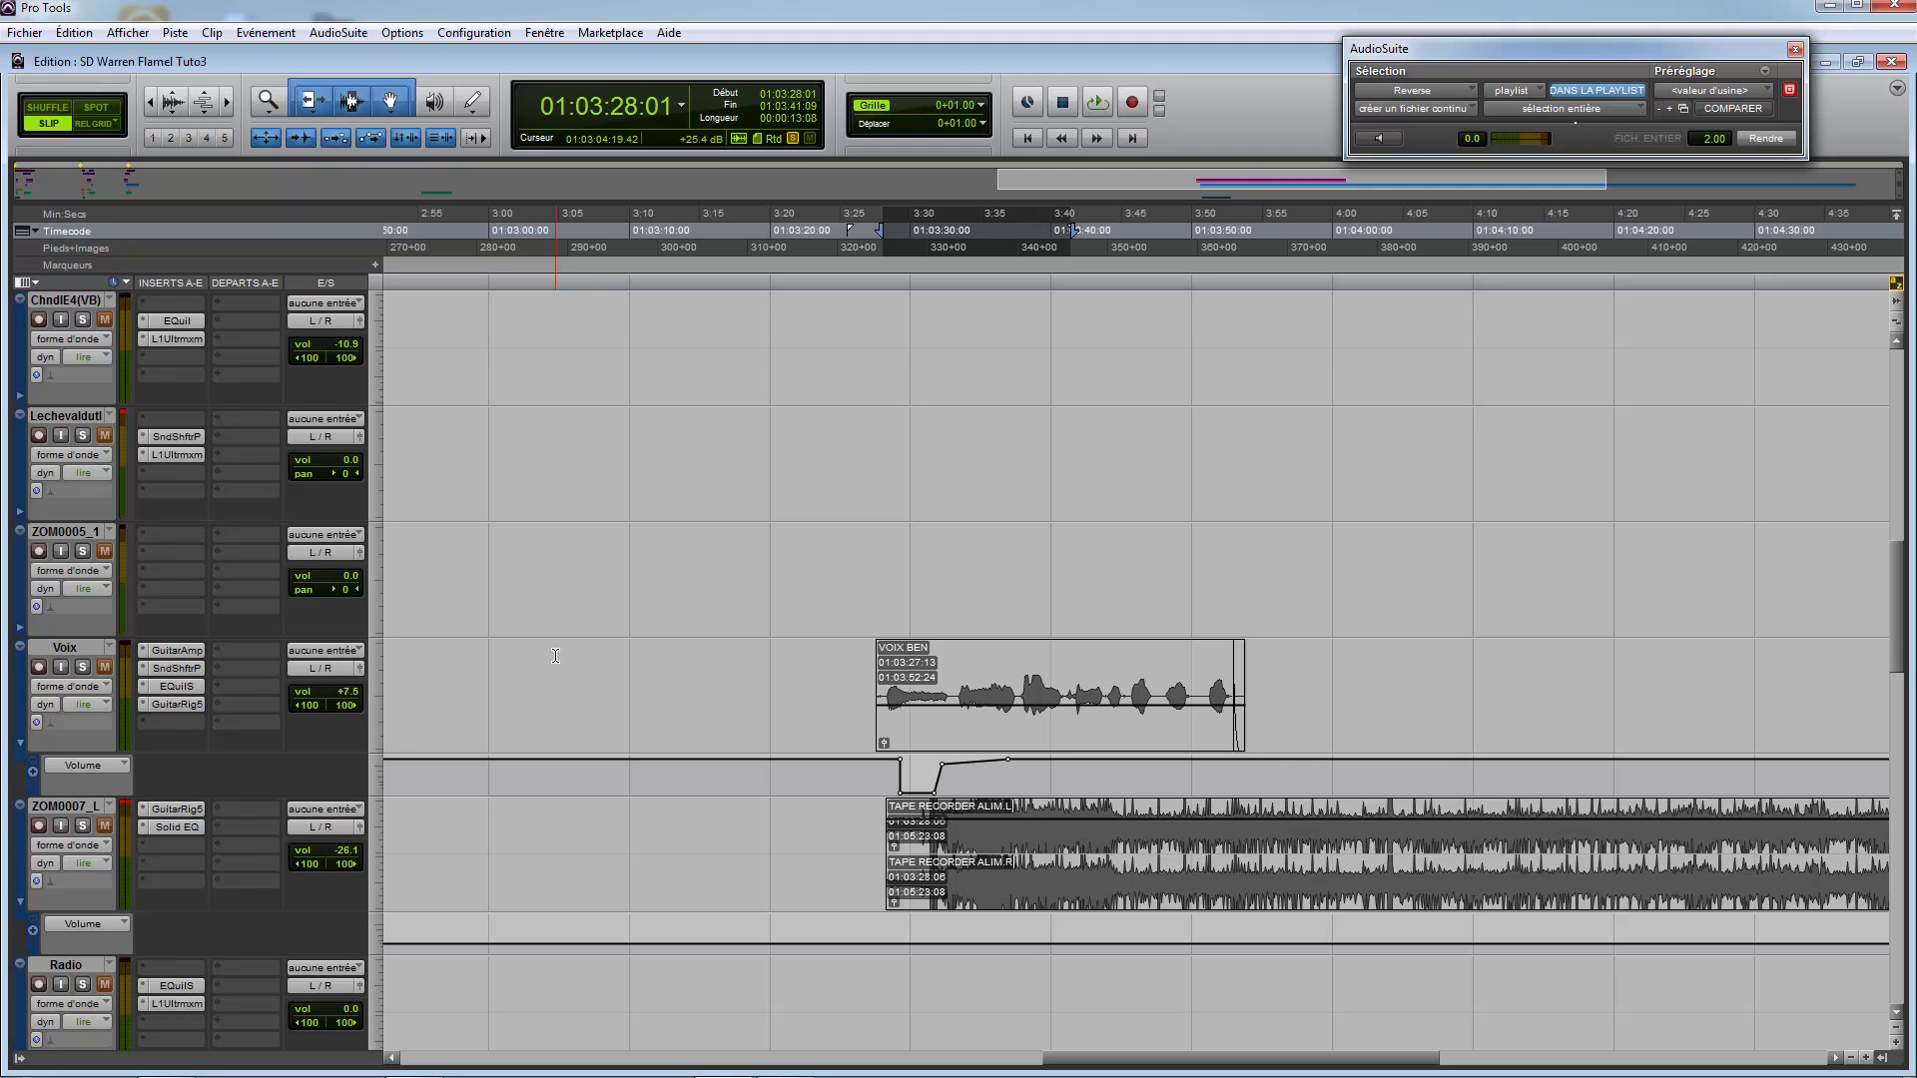
{"action": "scroll", "coordinate": [576, 644], "scroll_direction": "up", "scroll_amount": 5}
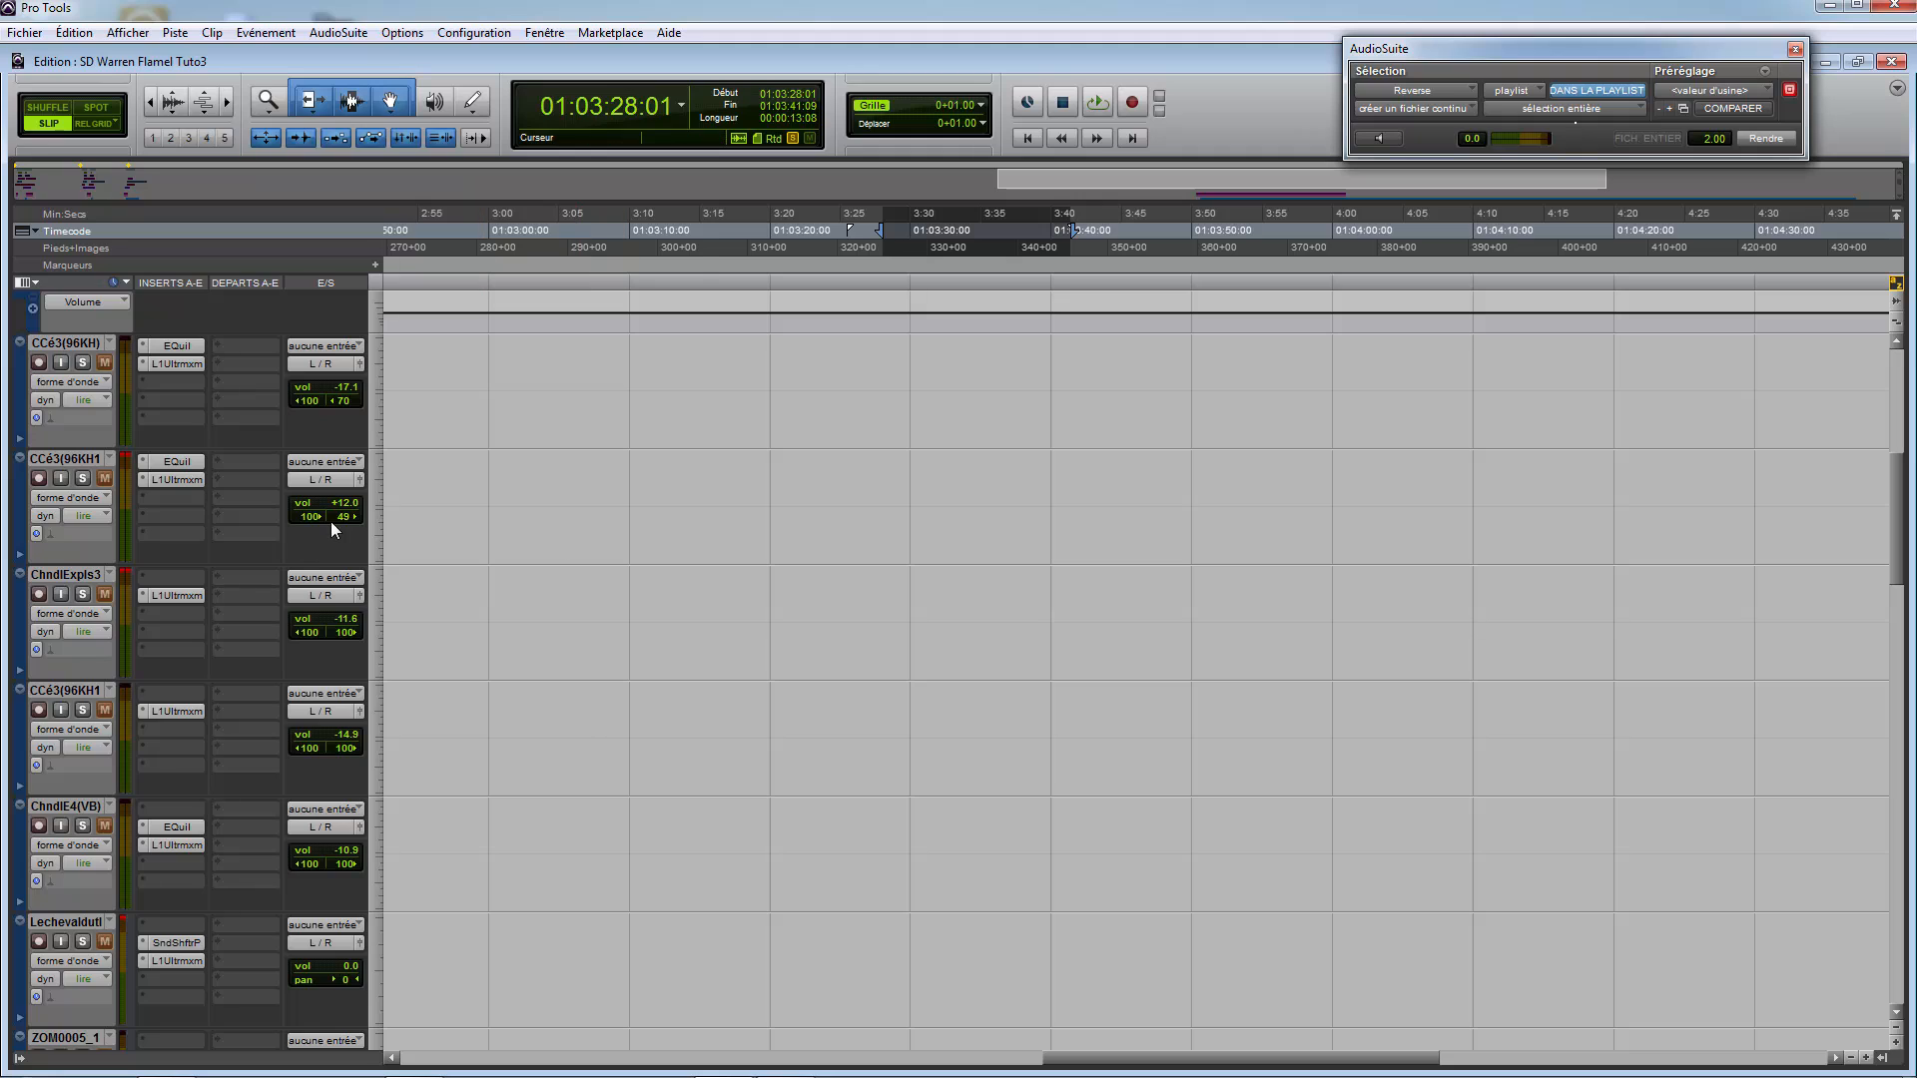
{"action": "left_click", "coordinate": [946, 592]}
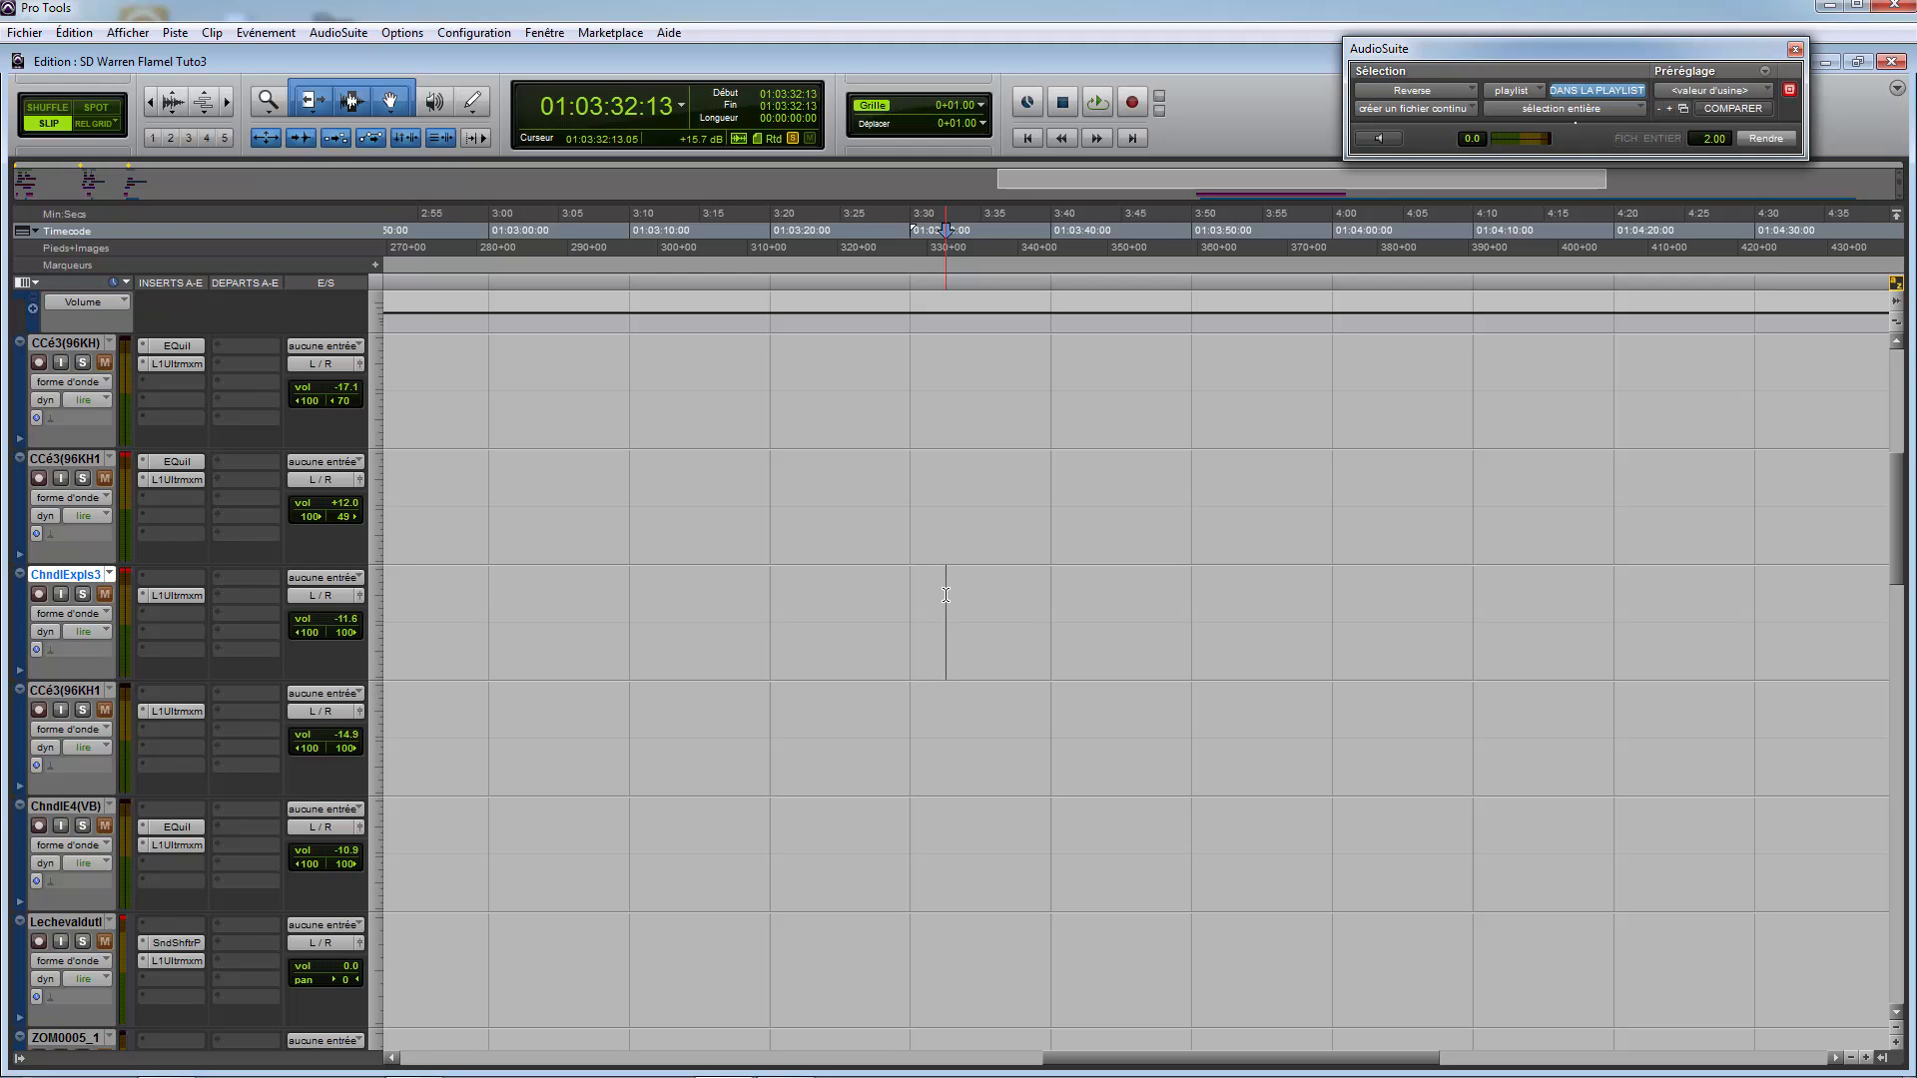
{"action": "scroll", "coordinate": [946, 595], "scroll_direction": "down", "scroll_amount": 10}
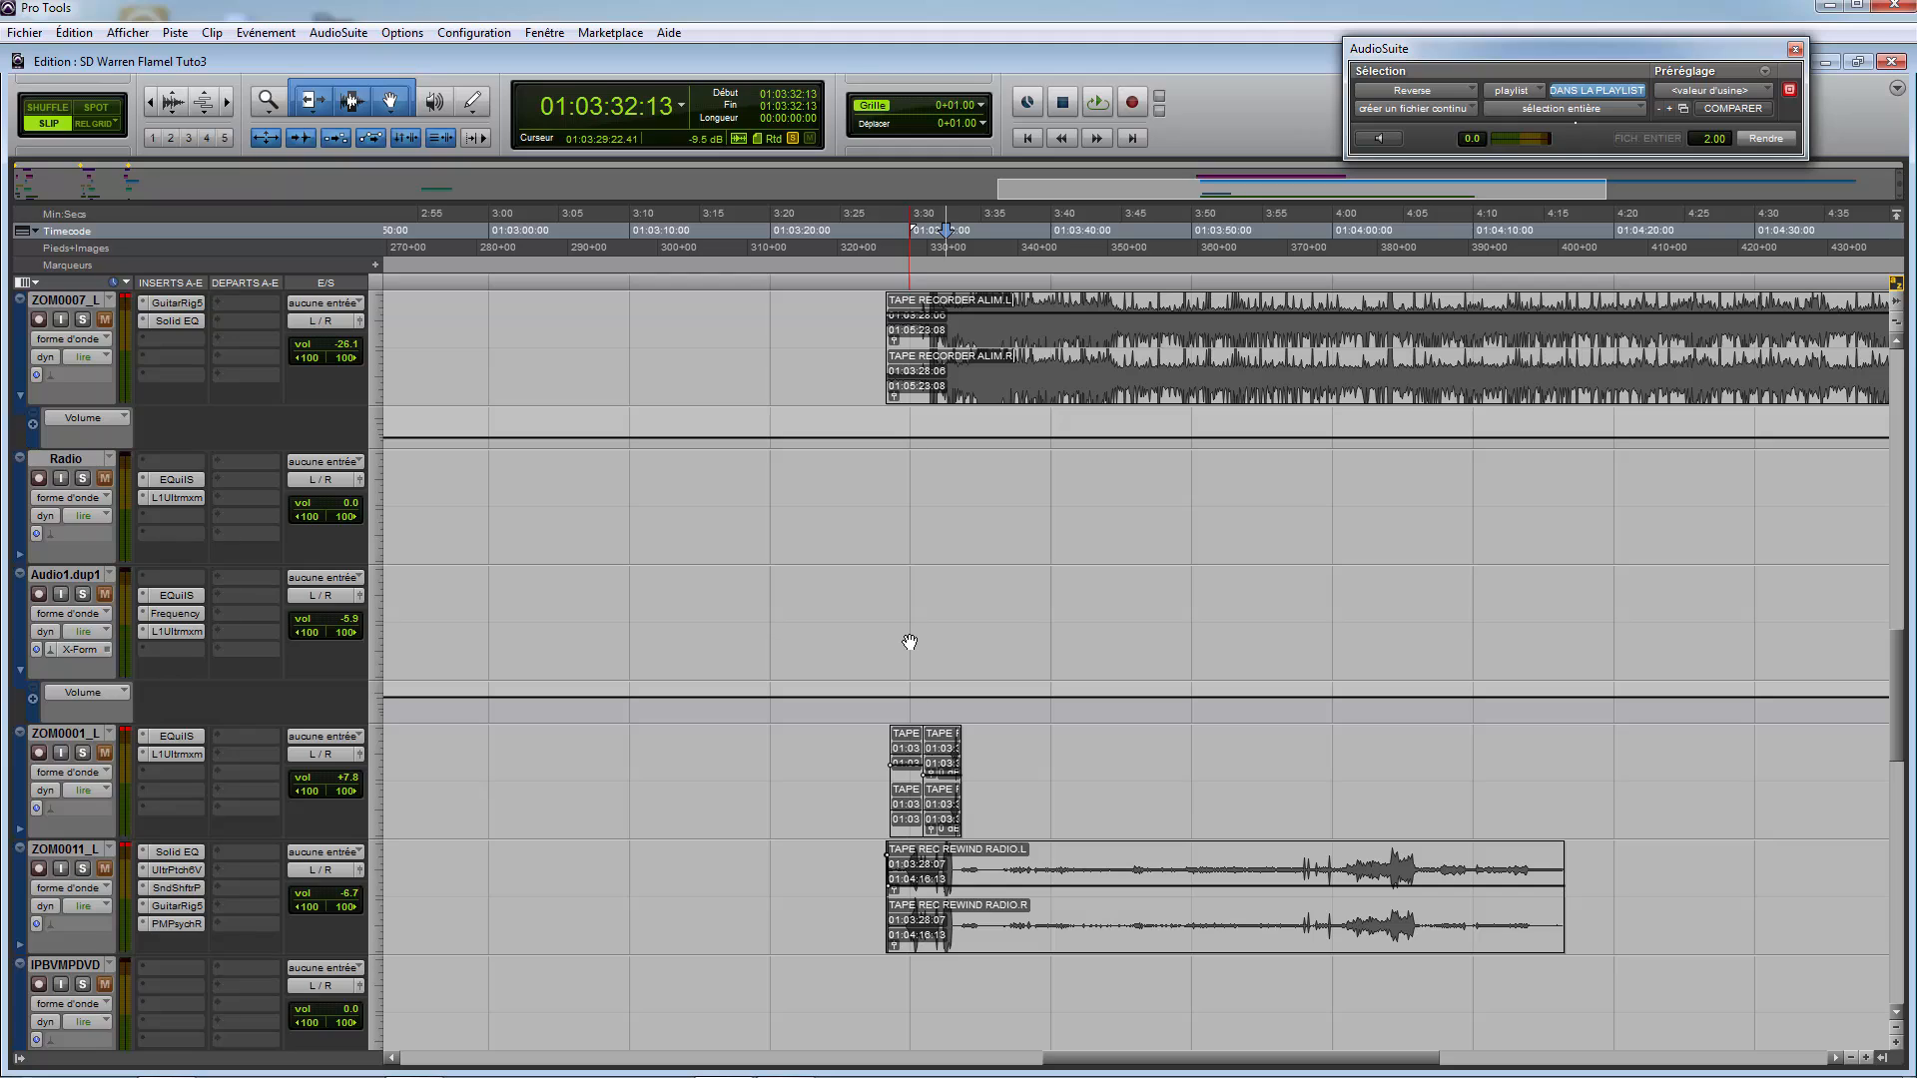
{"action": "left_click", "coordinate": [895, 587]}
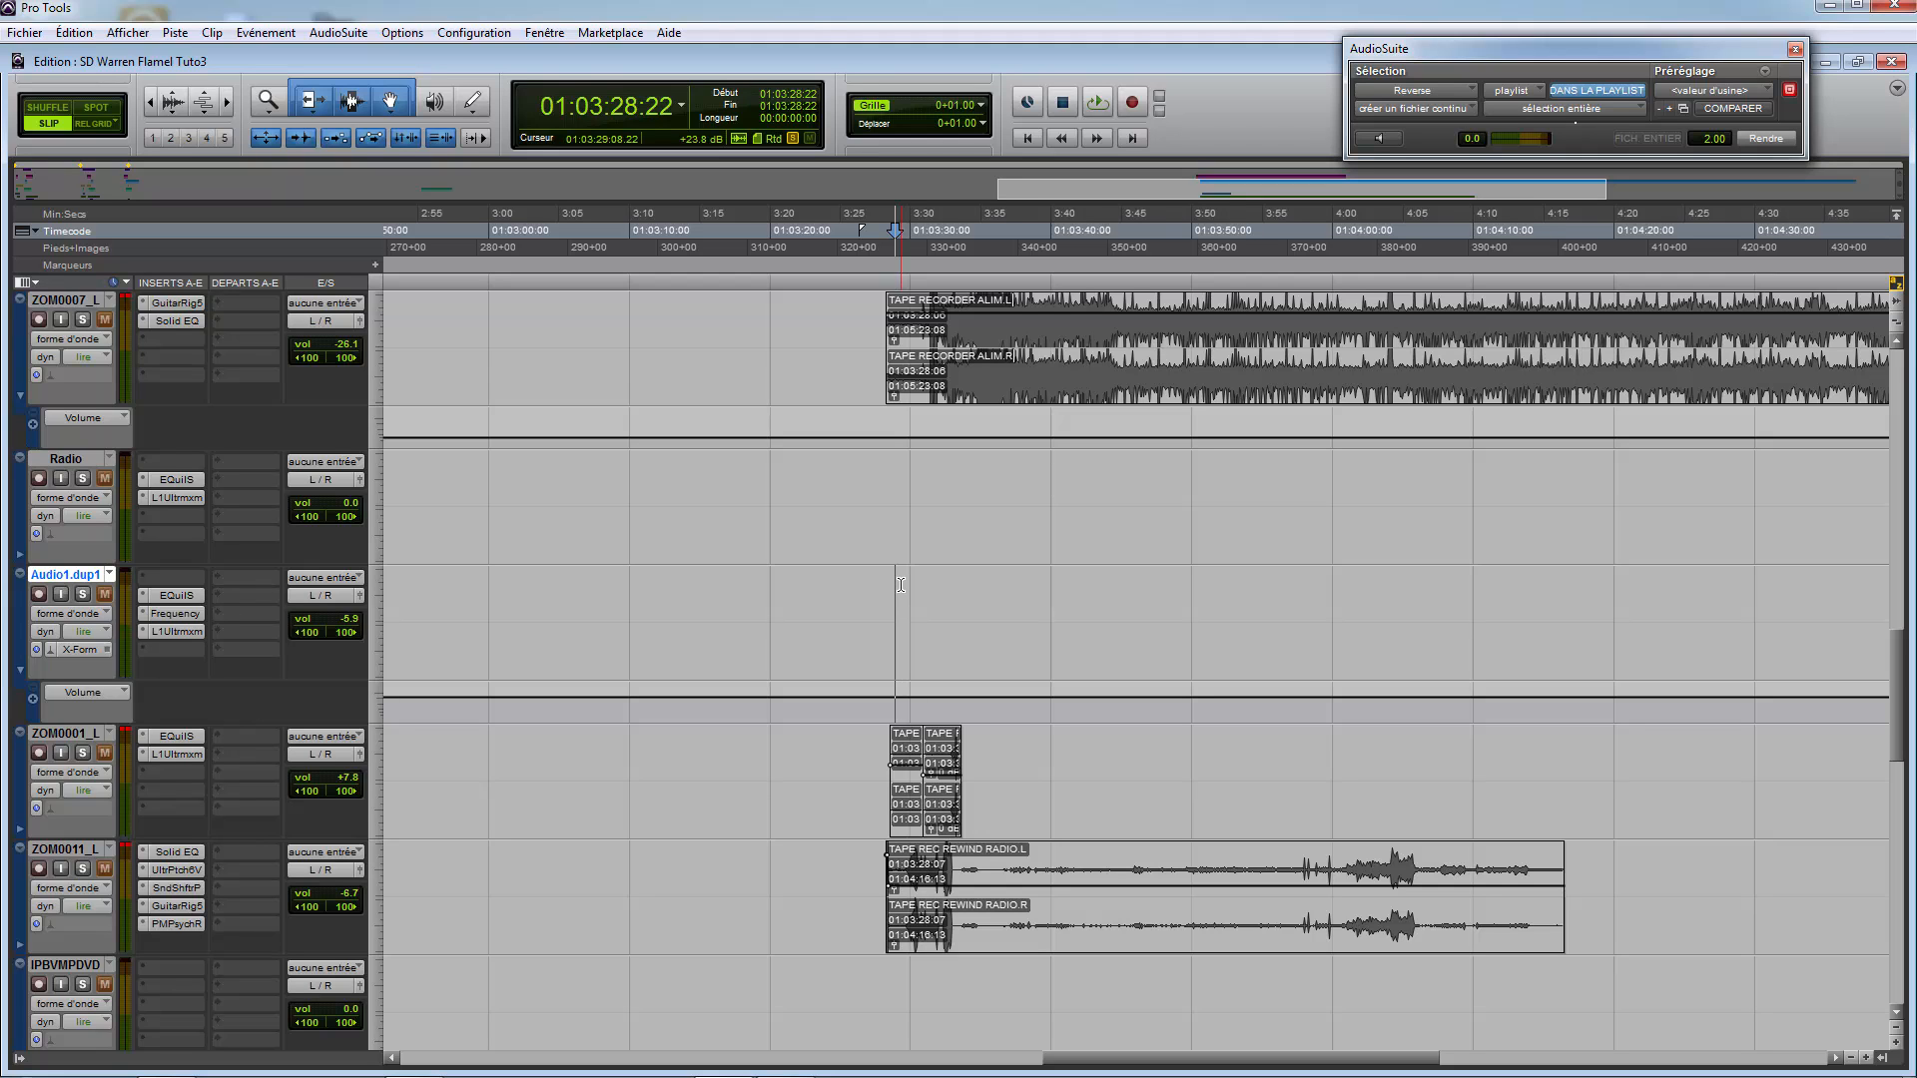
{"action": "scroll", "coordinate": [898, 594], "scroll_direction": "down", "scroll_amount": 4}
{"action": "scroll", "coordinate": [898, 594], "scroll_direction": "down", "scroll_amount": 5}
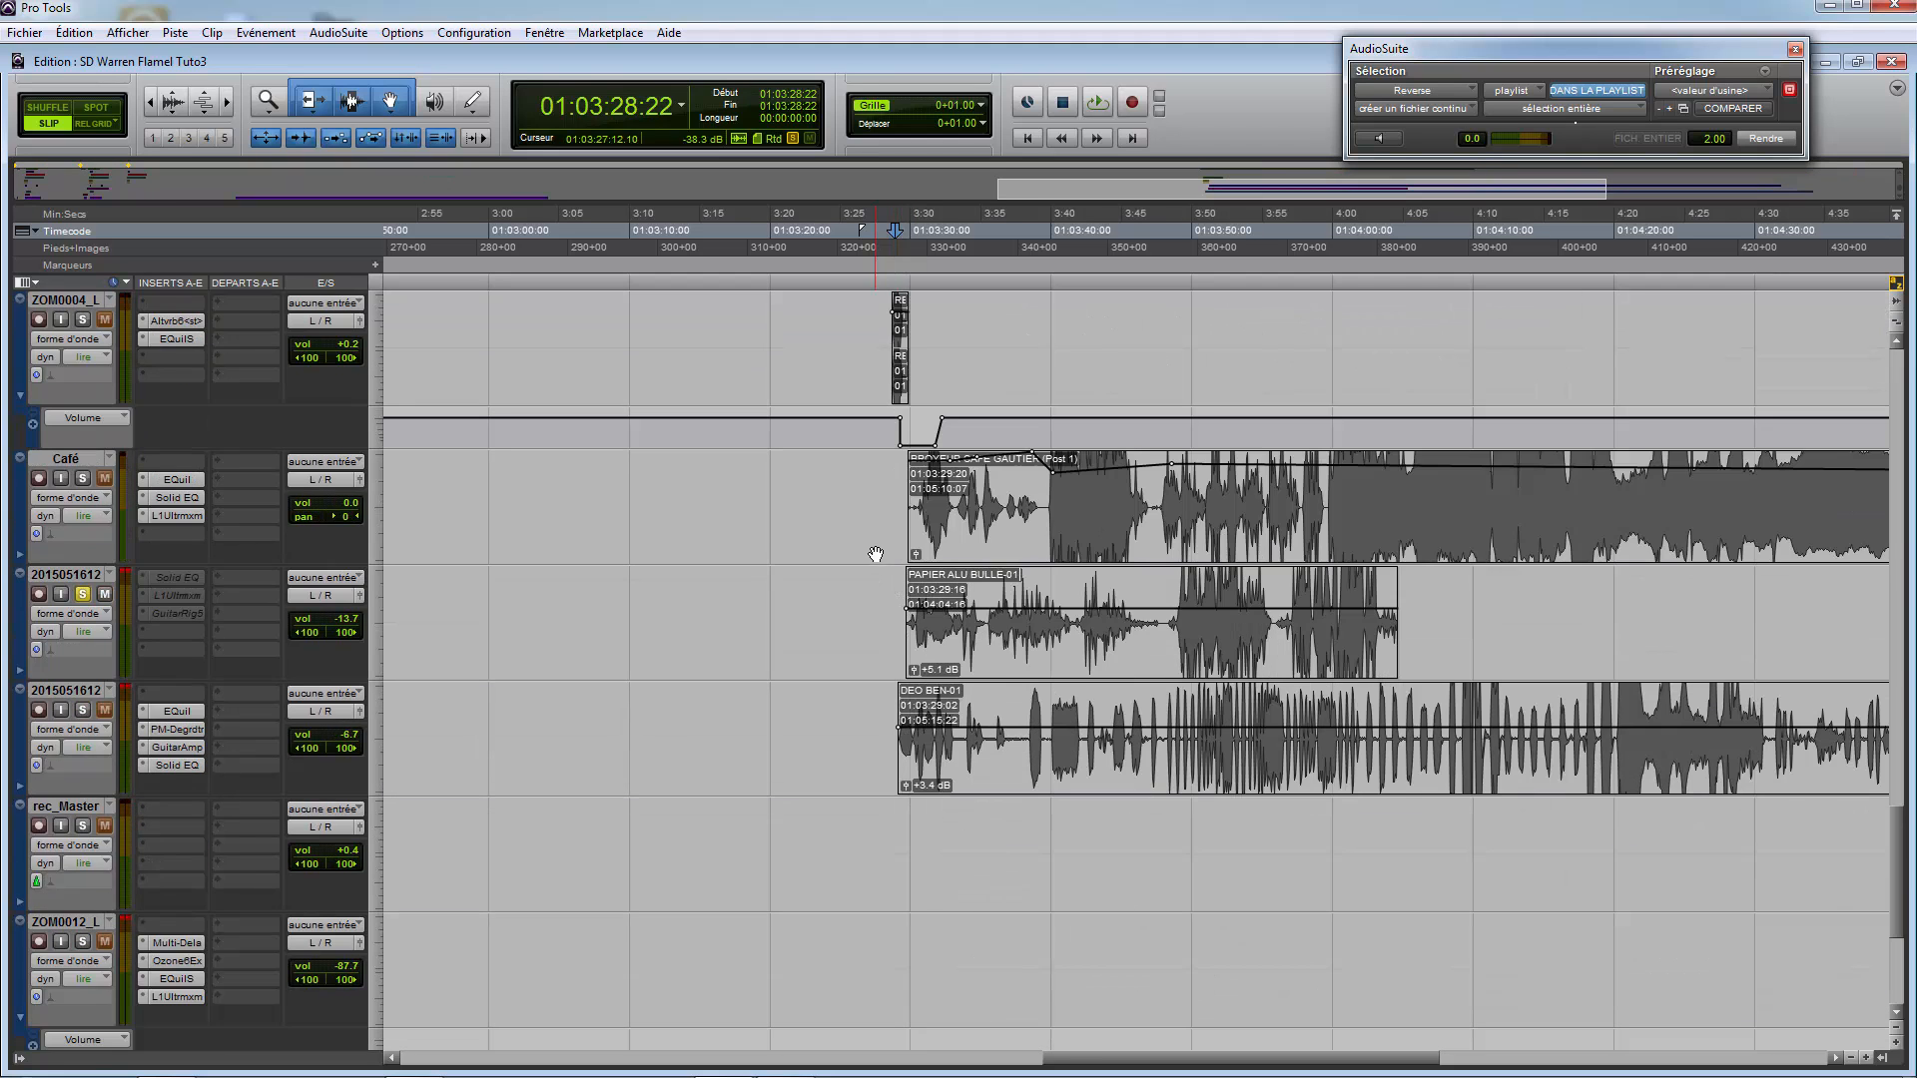
Step: Place the edit cursor just before the Café clip at 01:03:29:08 and turn off the solo on the PAPIER ALU BULLE-01 track
{"action": "left_click", "coordinate": [899, 544]}
{"action": "left_click", "coordinate": [1031, 504]}
{"action": "left_click", "coordinate": [892, 535]}
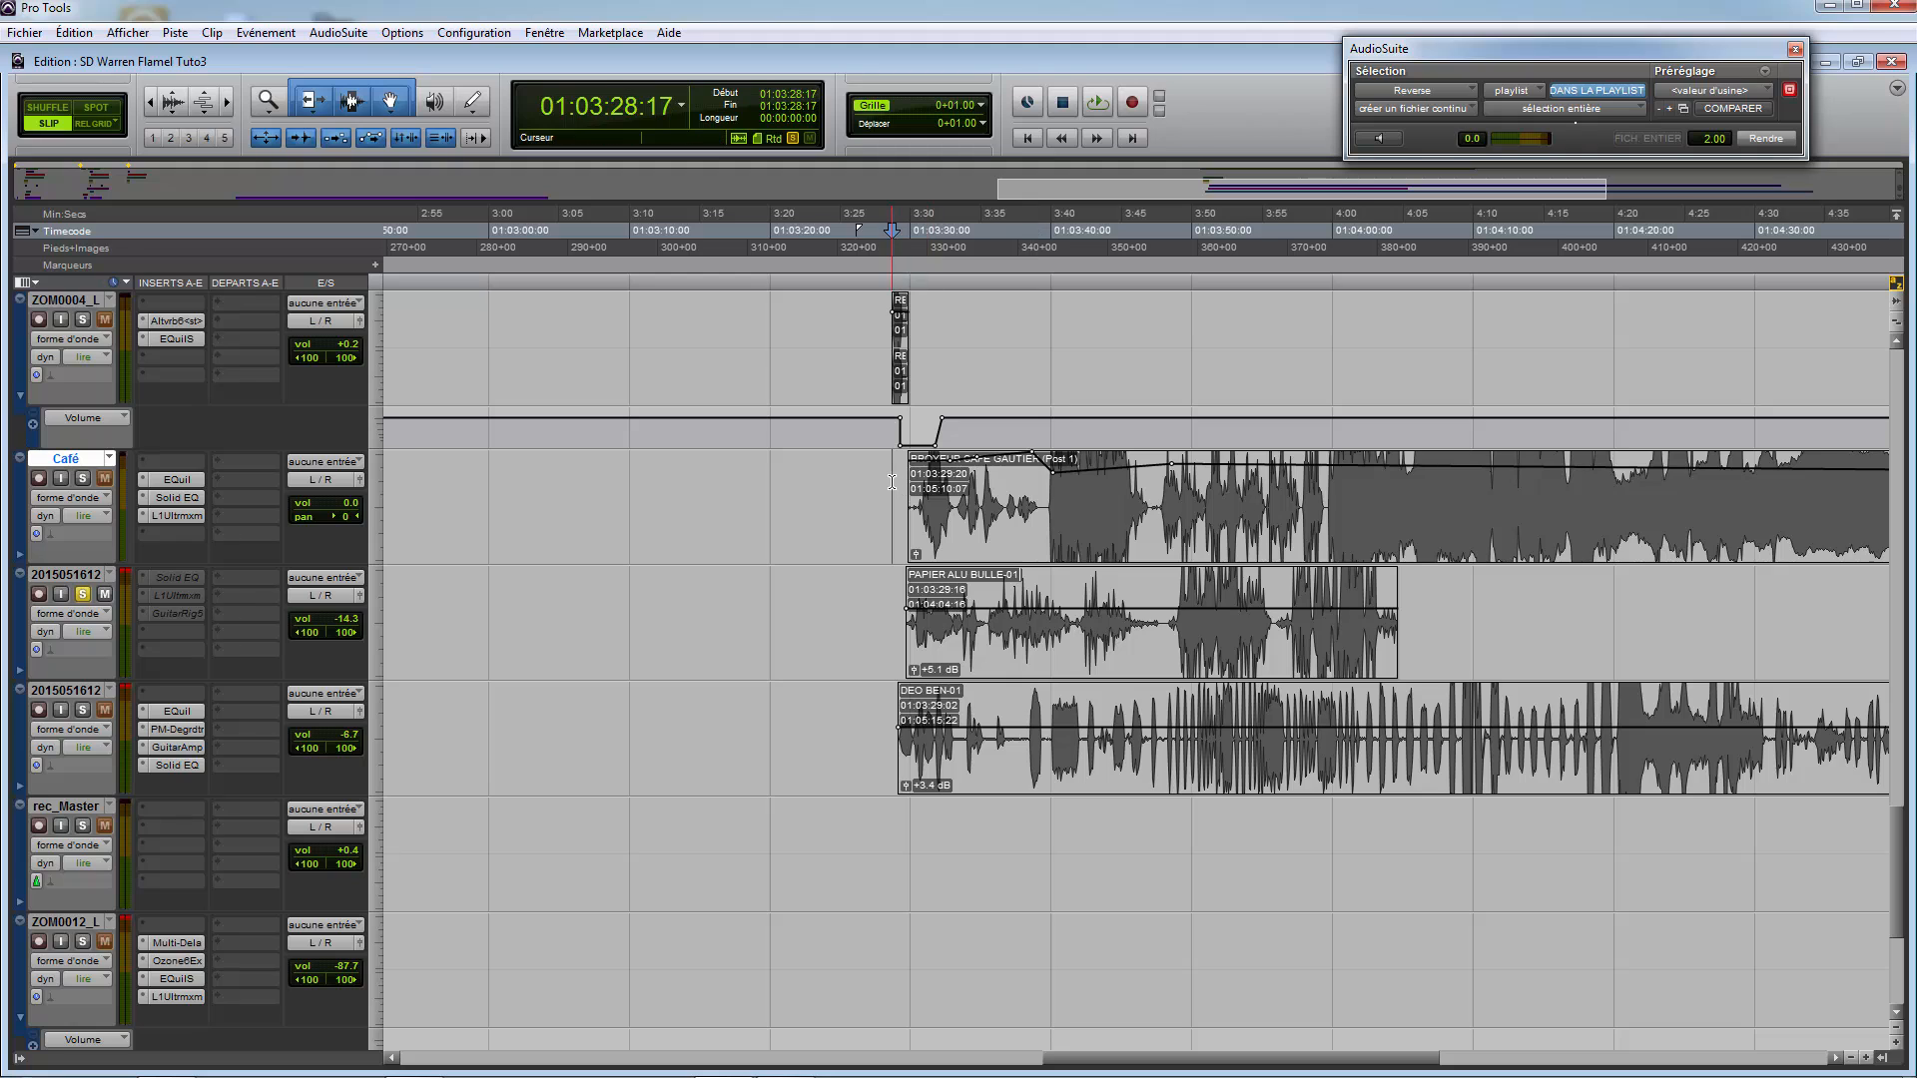
{"action": "left_click", "coordinate": [901, 537]}
{"action": "left_click", "coordinate": [83, 596]}
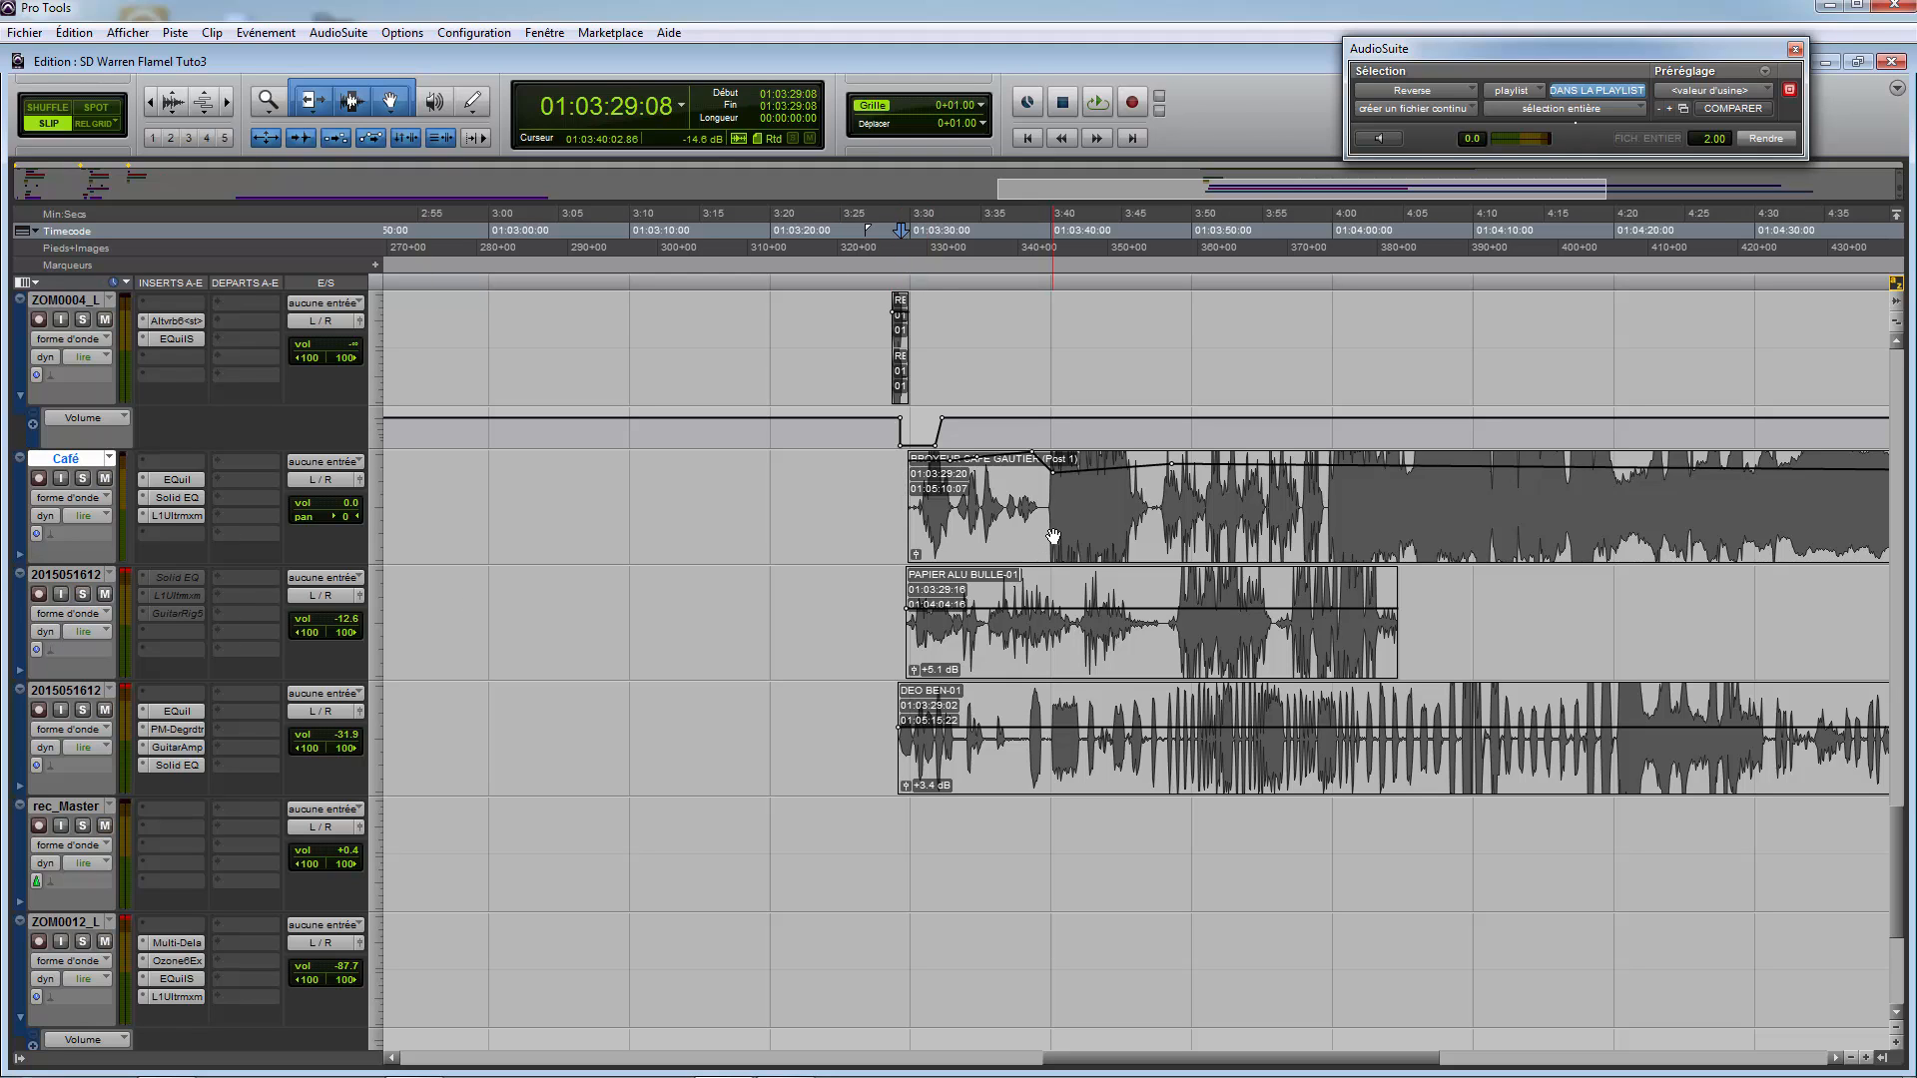
Step: Review the tape recorder, rewind and voice source recordings on the tracks above Café, briefly selecting the TAPE REC REWIND RADIO clip
{"action": "scroll", "coordinate": [917, 734], "scroll_direction": "up", "scroll_amount": 4}
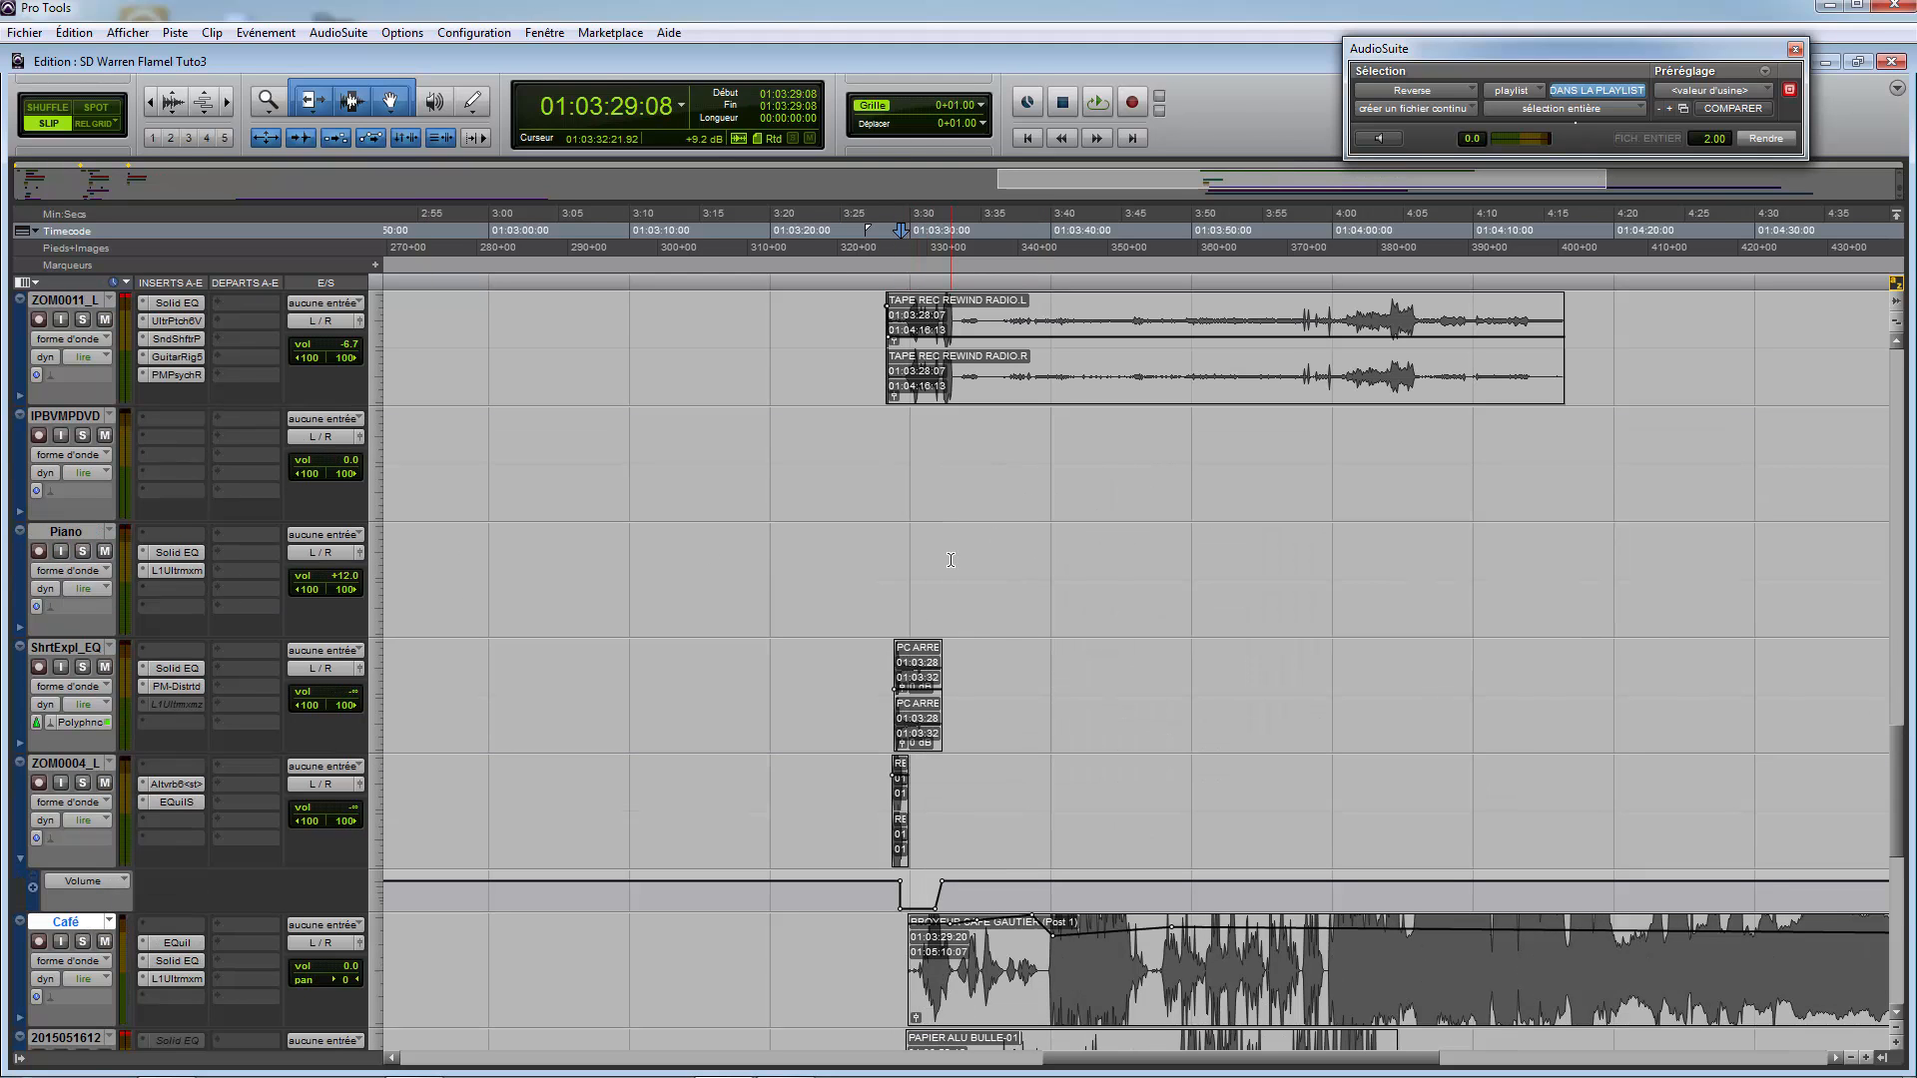
{"action": "left_click", "coordinate": [1001, 552]}
{"action": "scroll", "coordinate": [1039, 668], "scroll_direction": "up", "scroll_amount": 3}
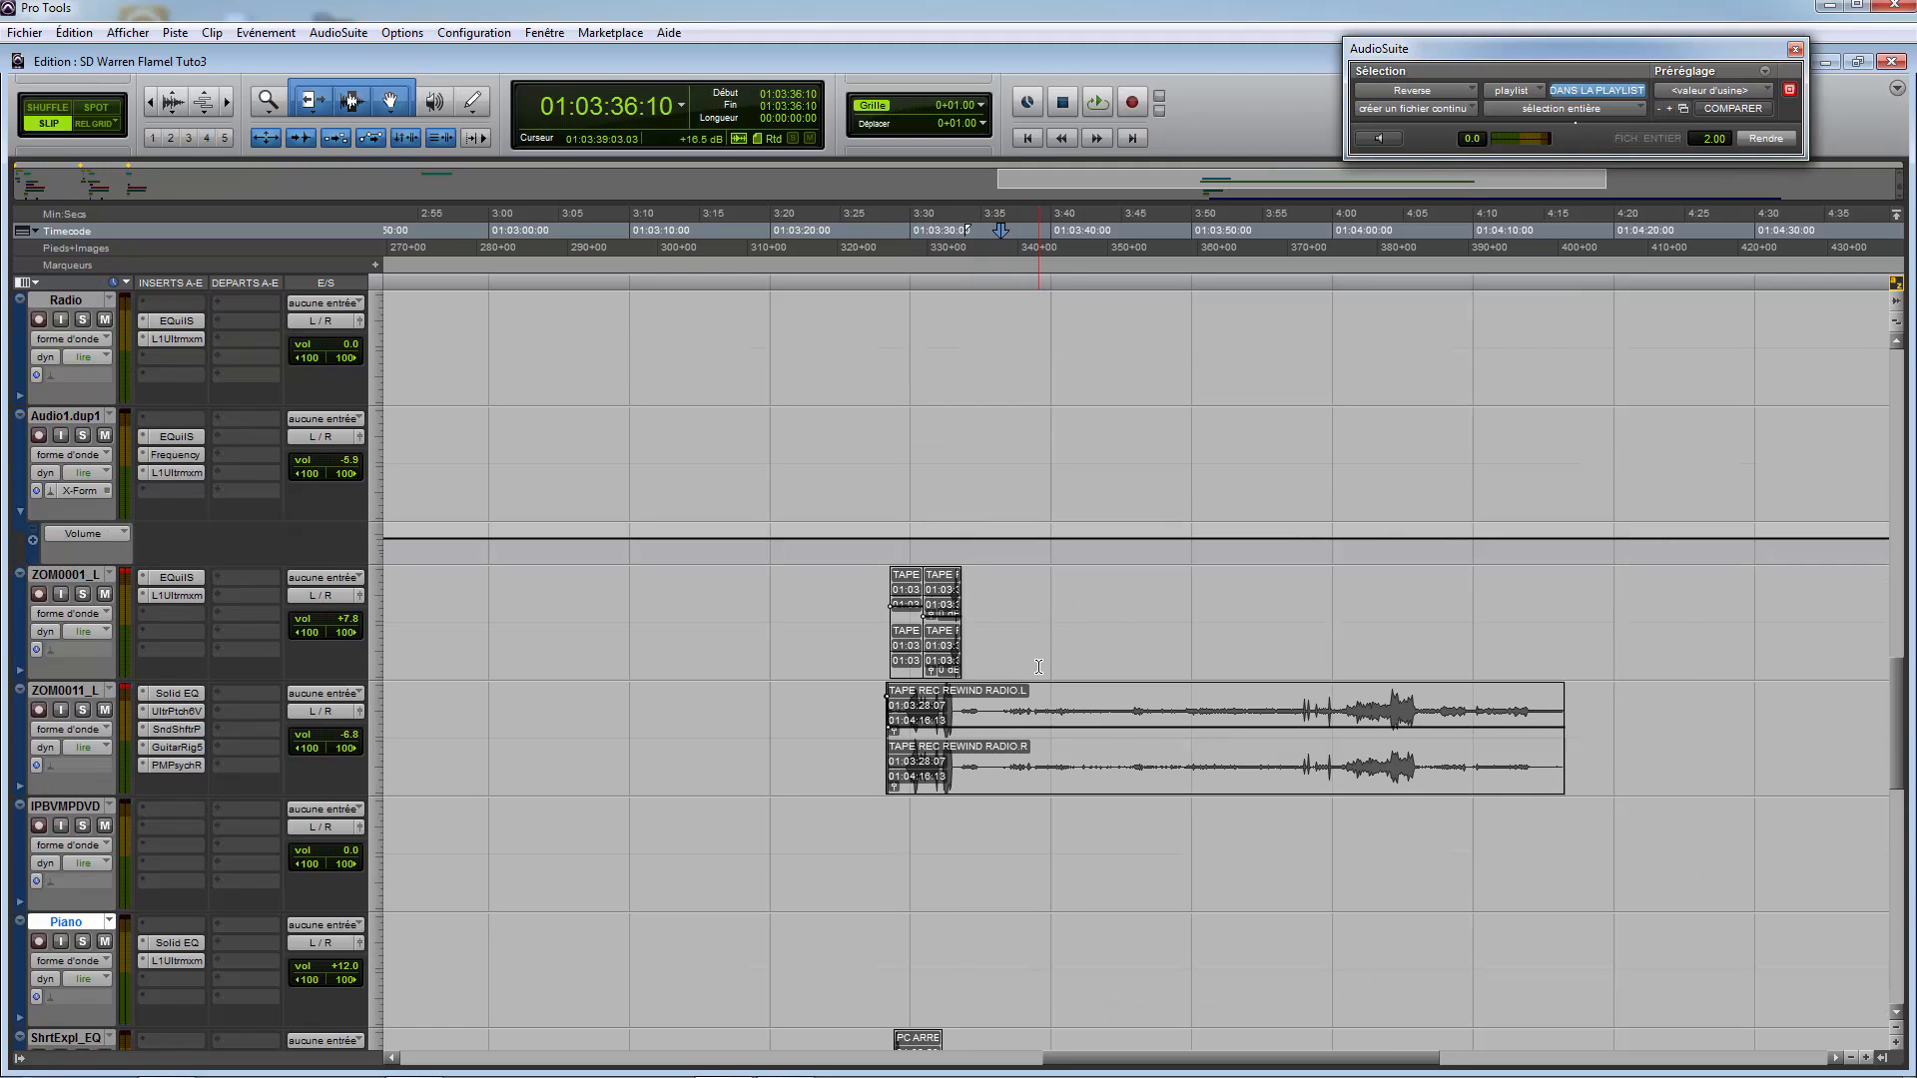
{"action": "left_click", "coordinate": [866, 657]}
{"action": "left_click", "coordinate": [958, 777]}
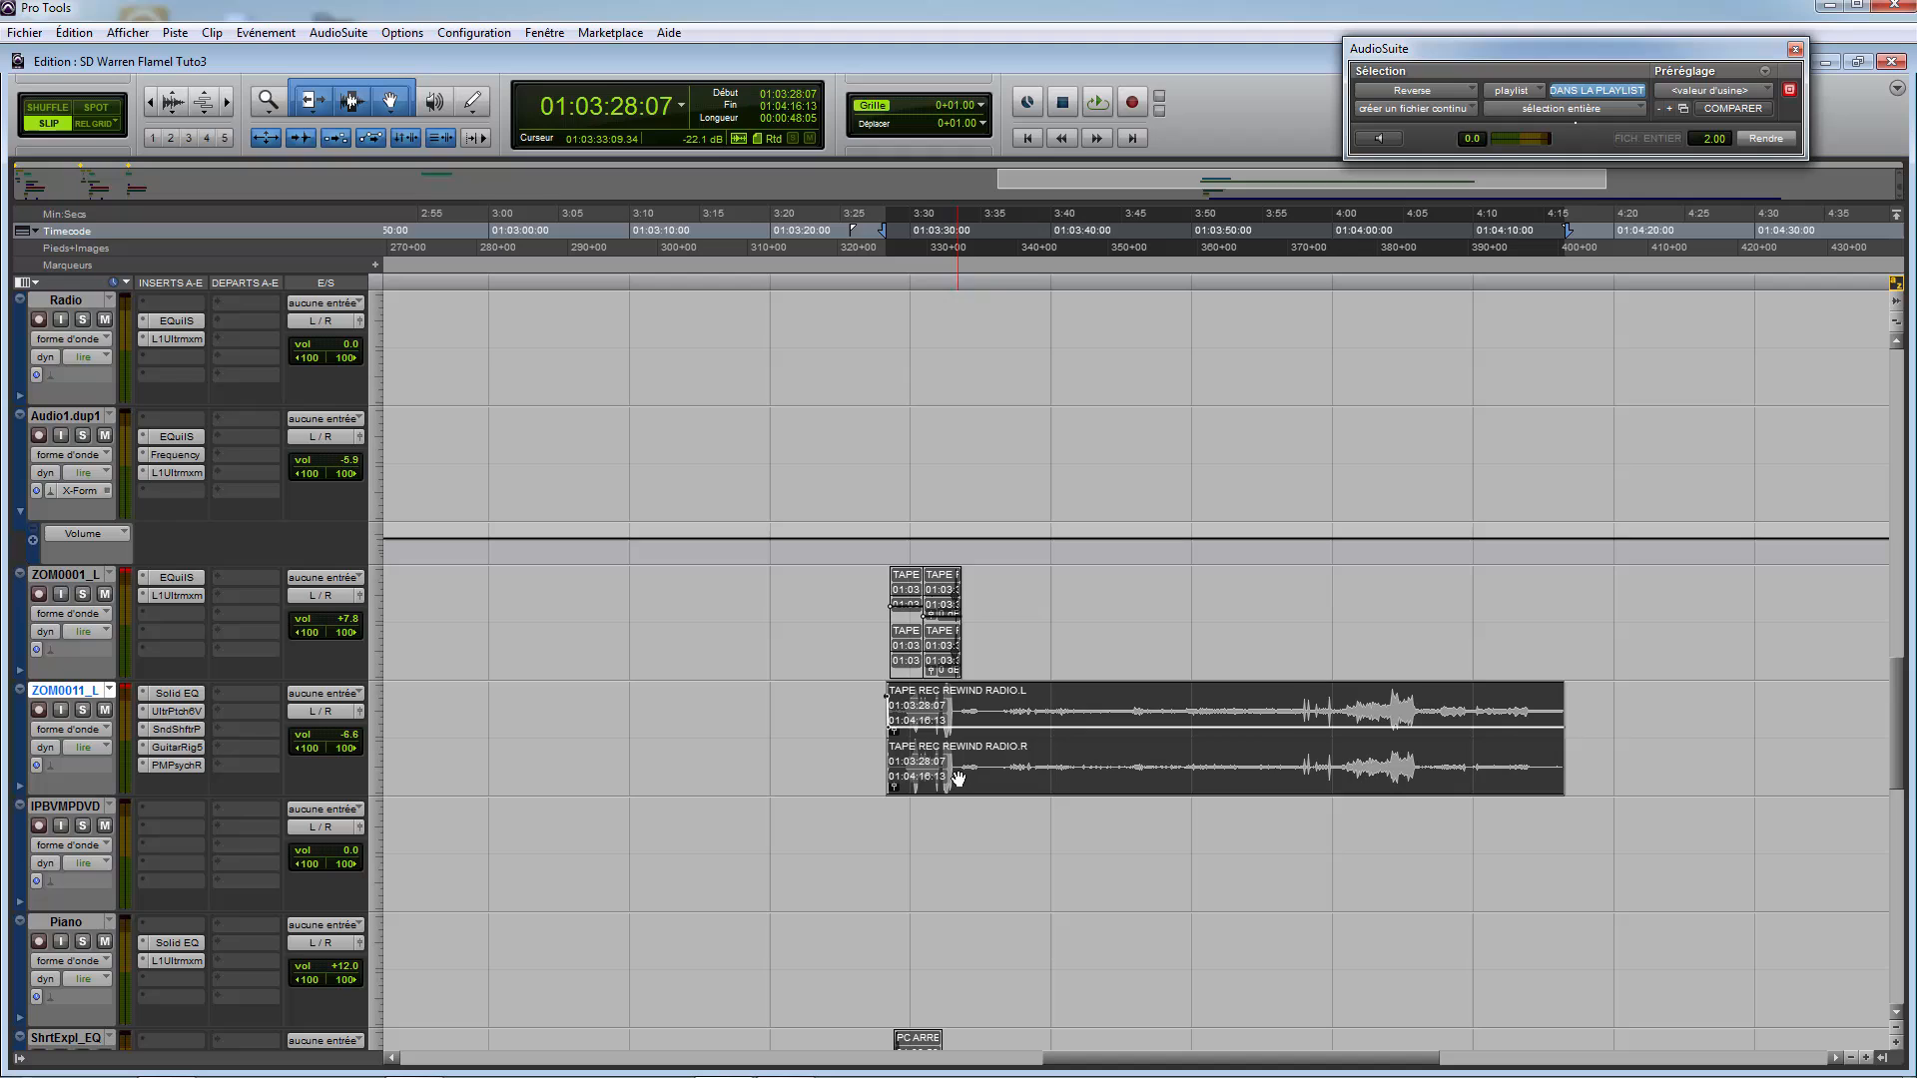
{"action": "left_click", "coordinate": [902, 844]}
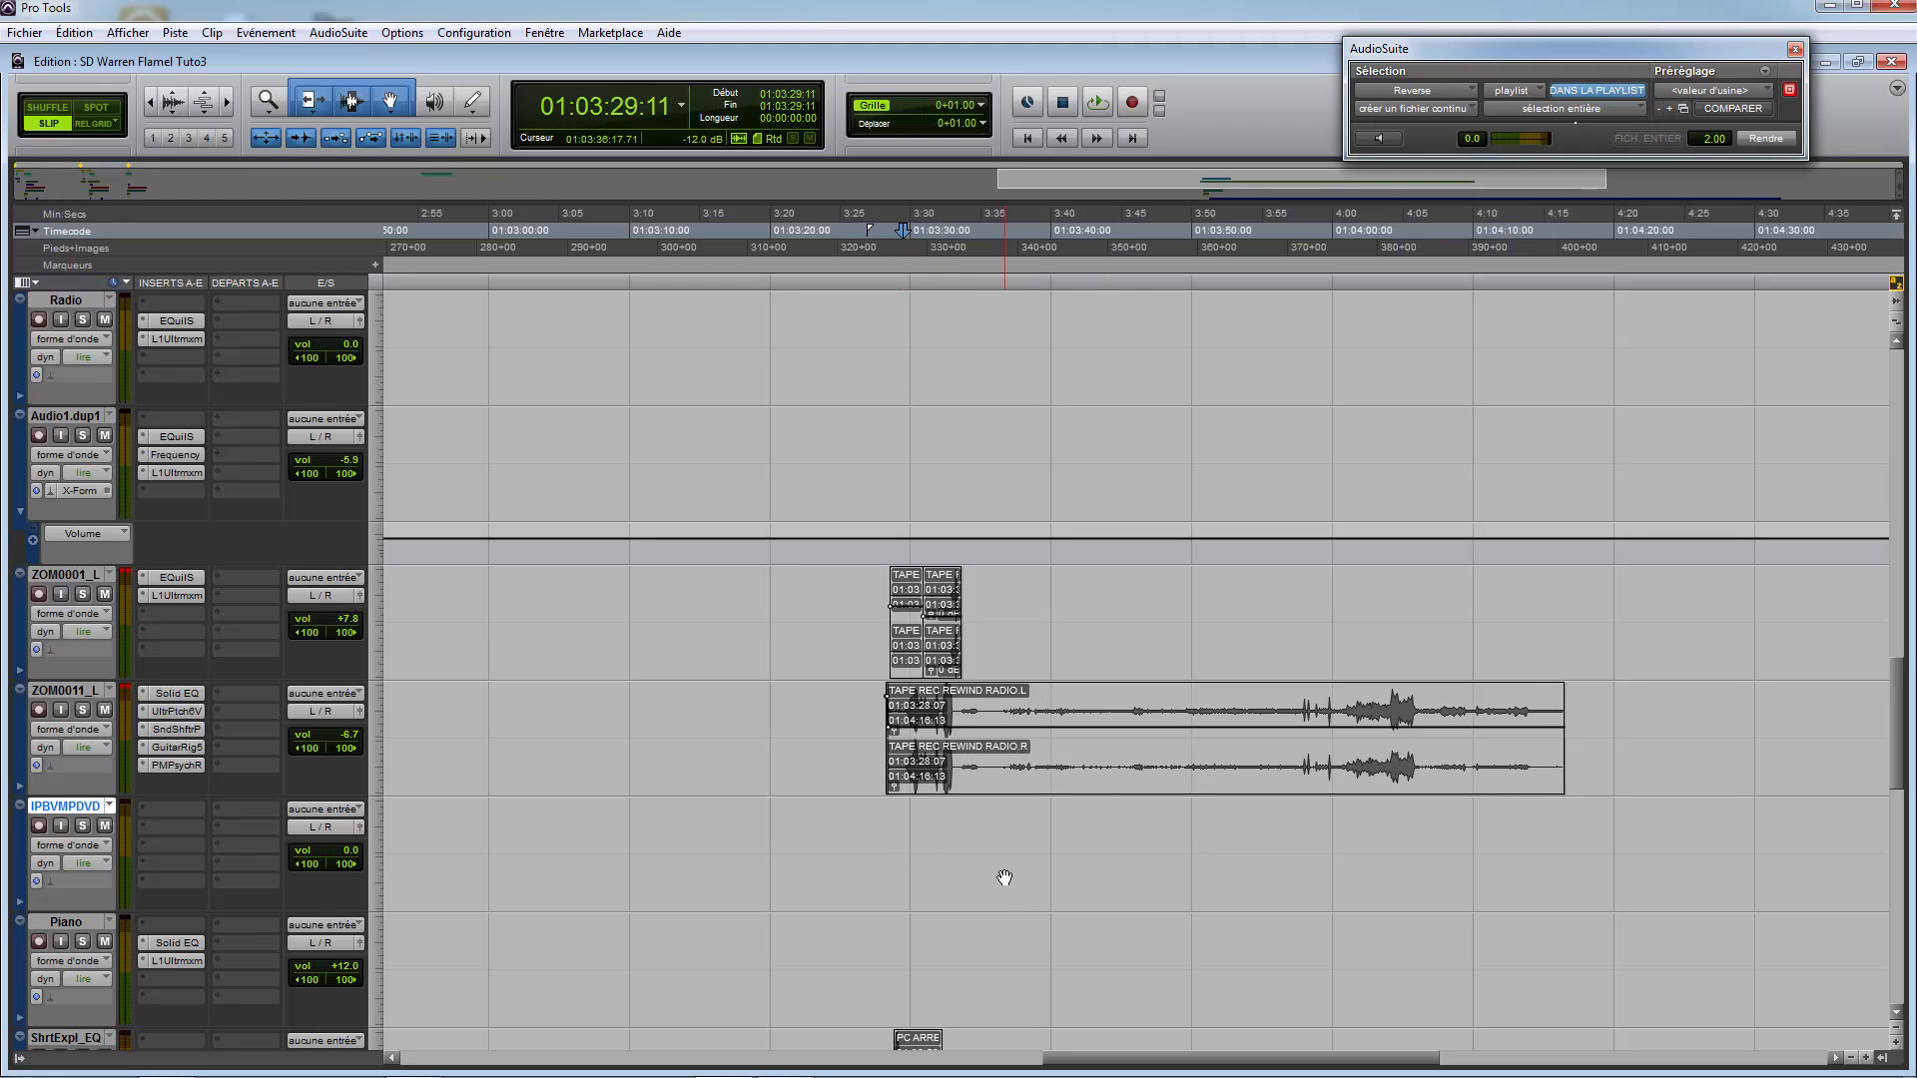
{"action": "scroll", "coordinate": [1105, 642], "scroll_direction": "up", "scroll_amount": 5}
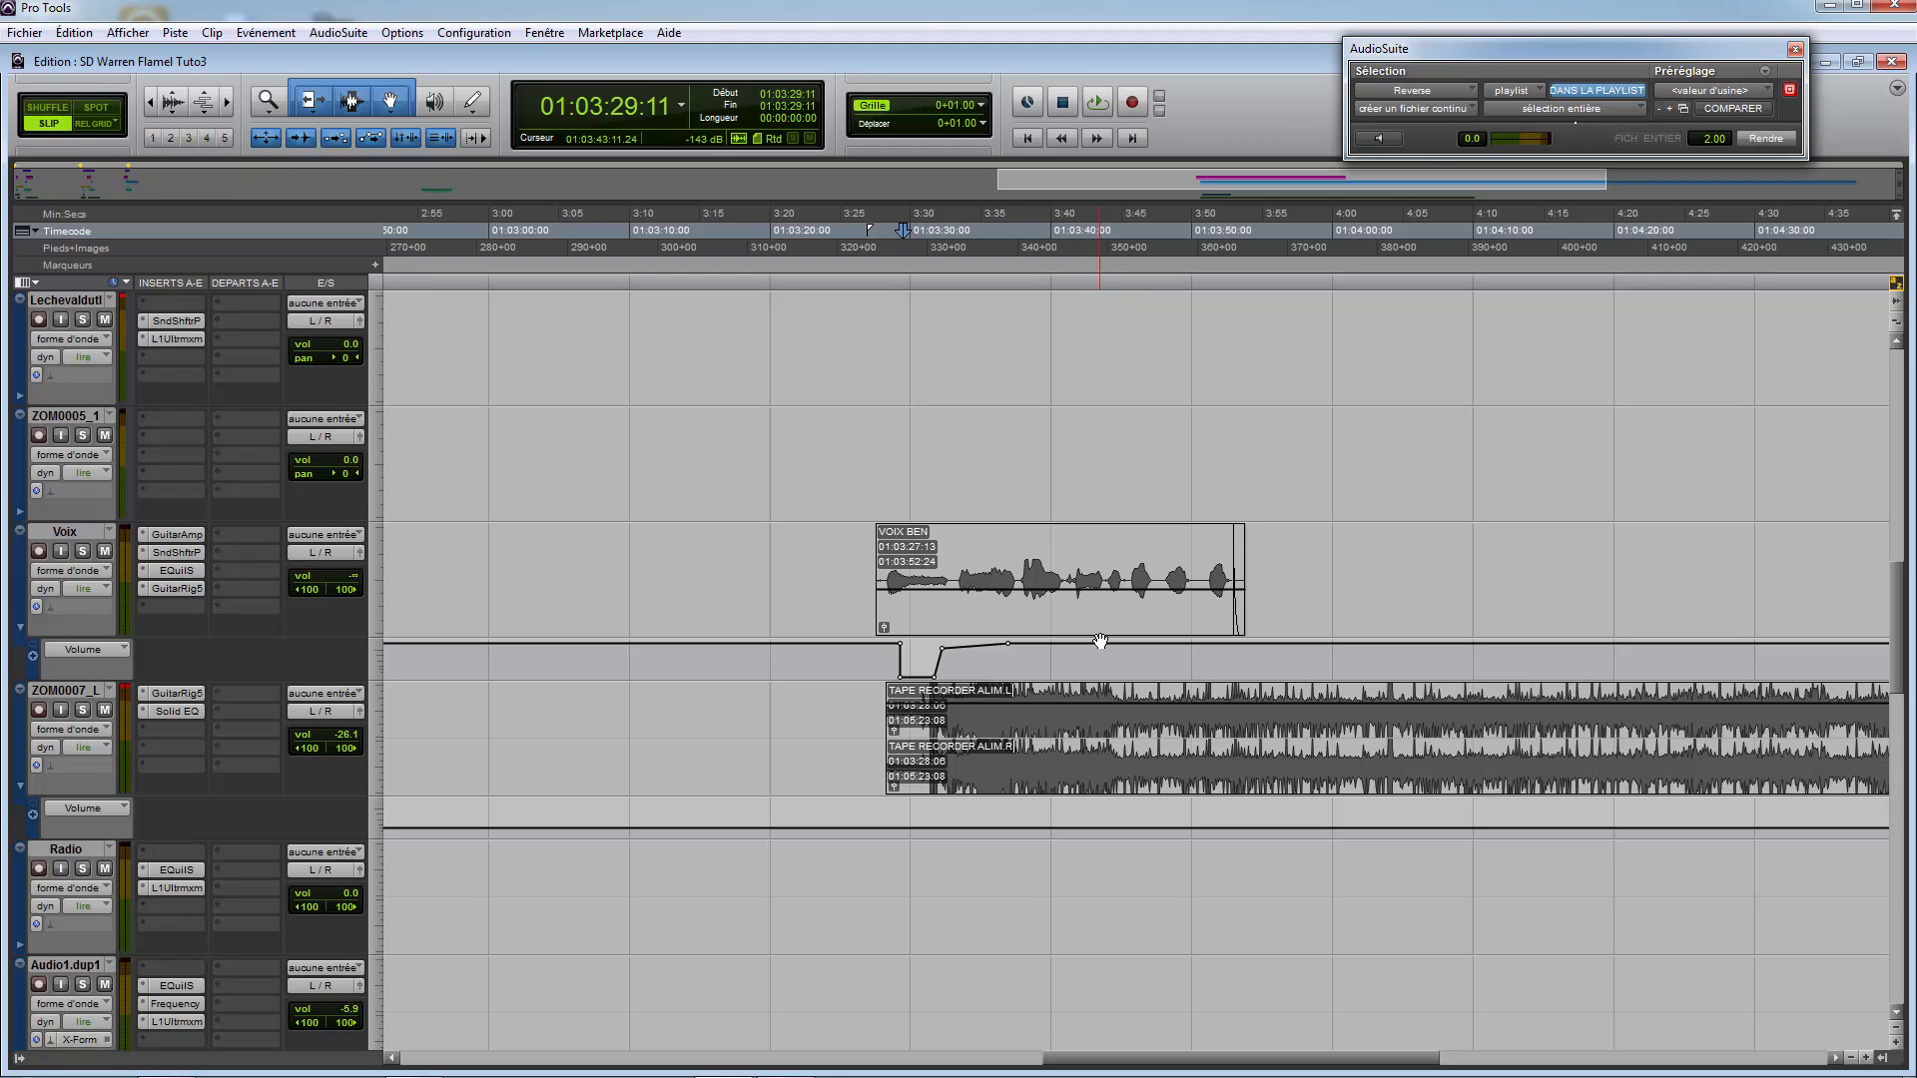
{"action": "scroll", "coordinate": [1100, 642], "scroll_direction": "down", "scroll_amount": 9}
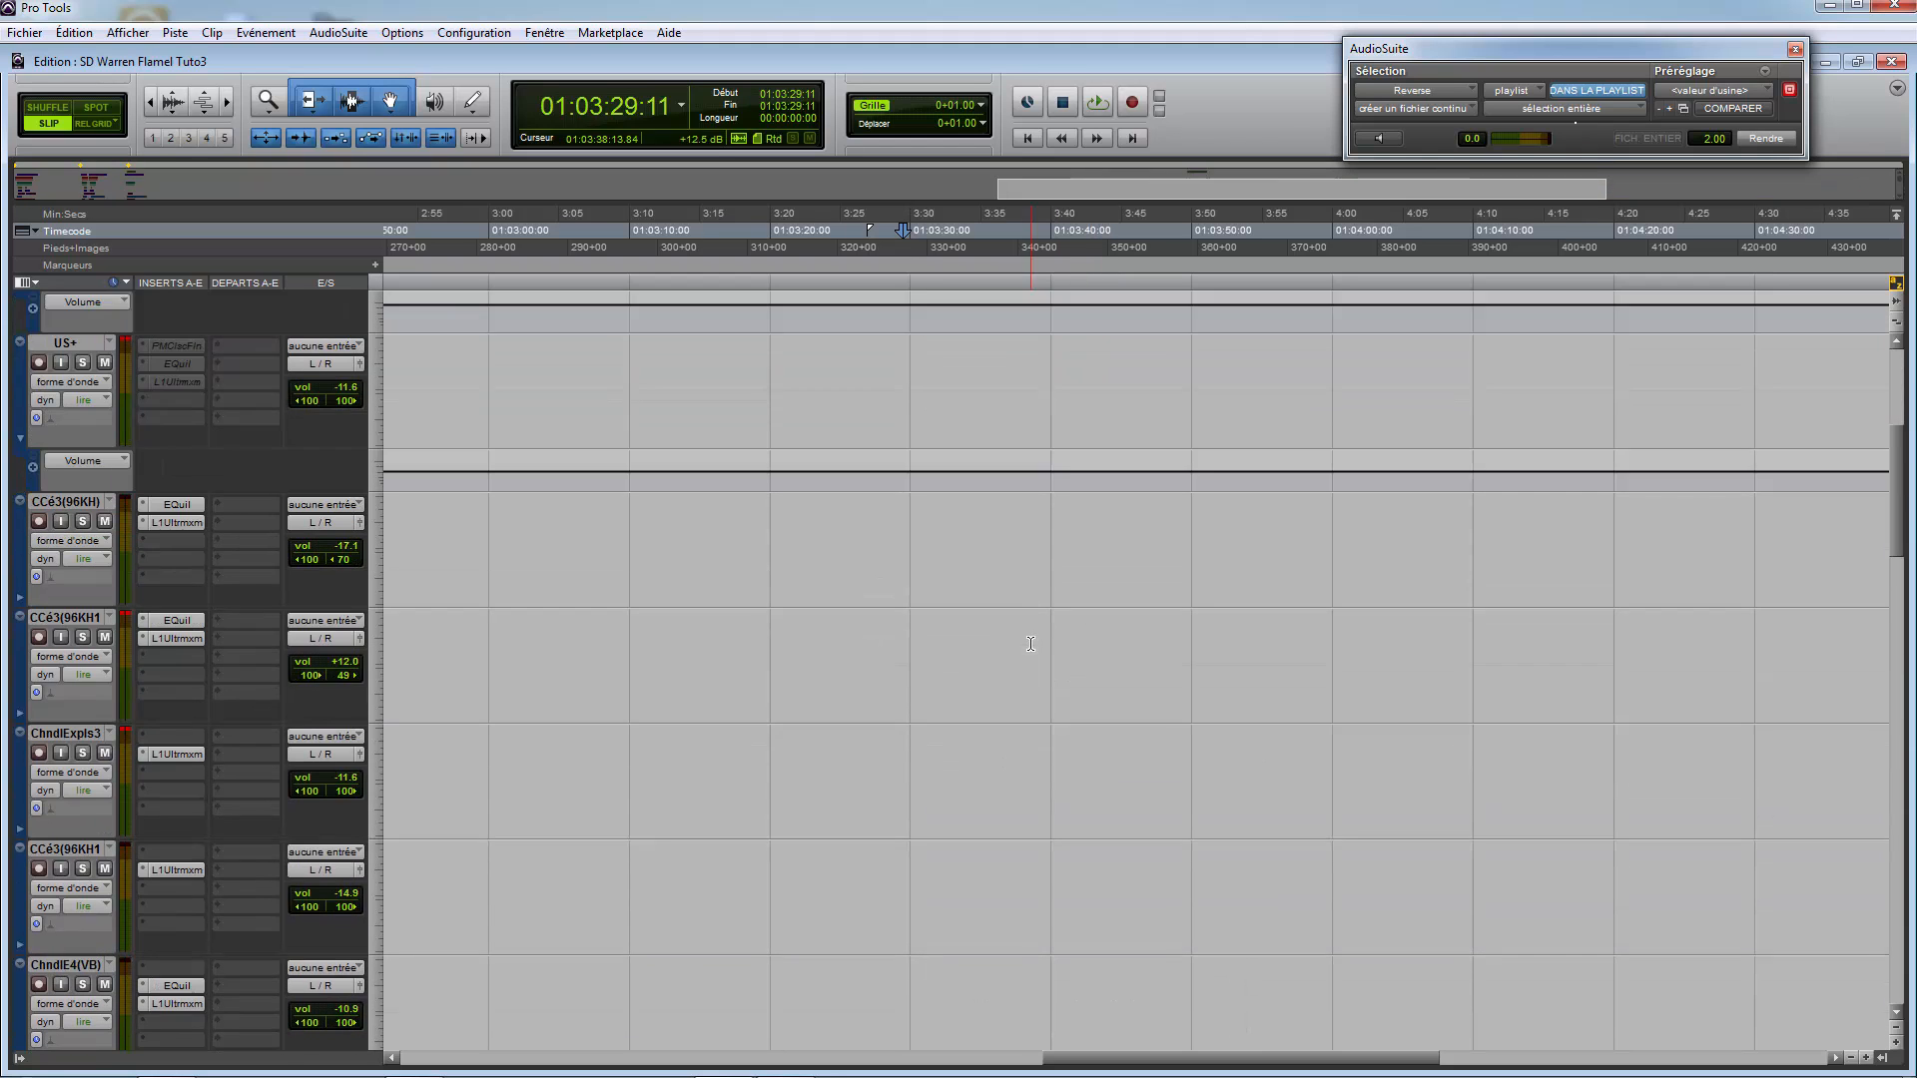
{"action": "scroll", "coordinate": [1031, 643], "scroll_direction": "up", "scroll_amount": 7}
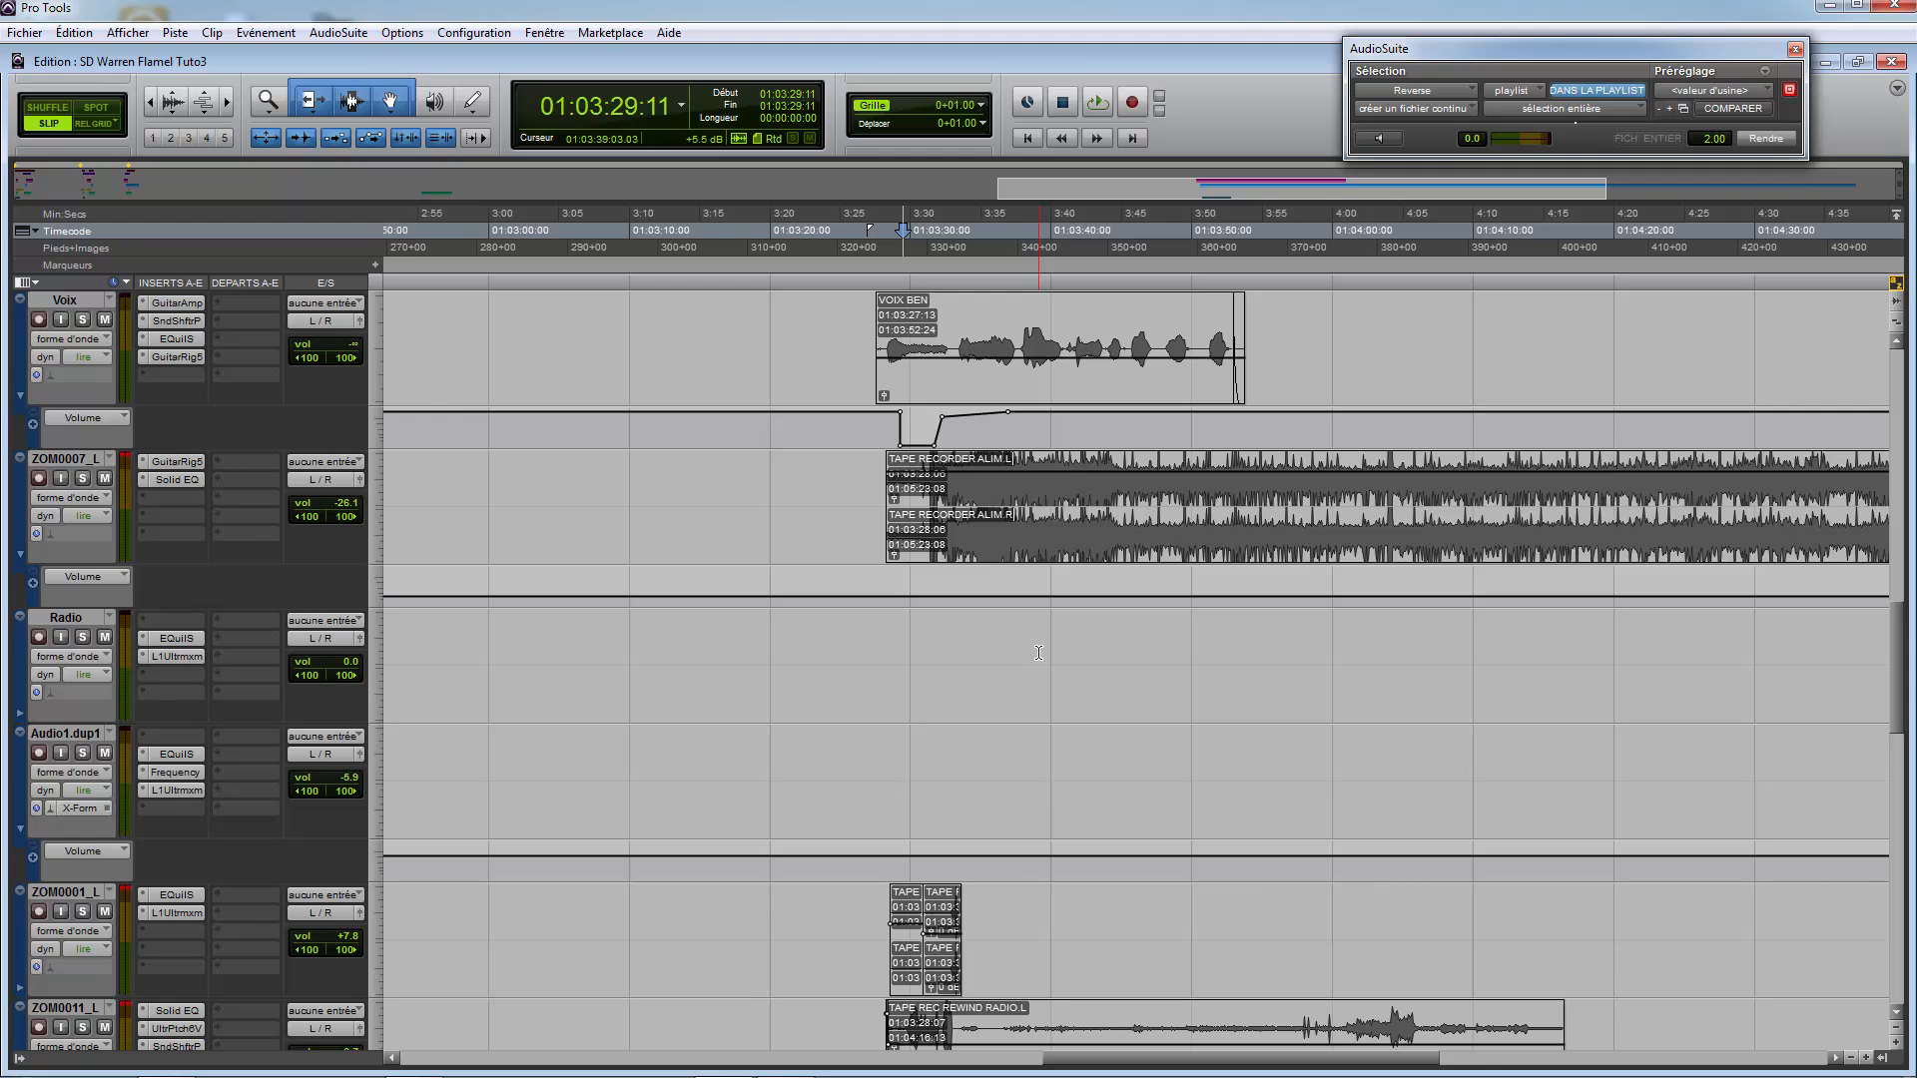
Step: Return to the start of the session, zoomed in on the first spell variation's layers, with the edit cursor at 01:00:00:04
{"action": "scroll", "coordinate": [1038, 653], "scroll_direction": "down", "scroll_amount": 4}
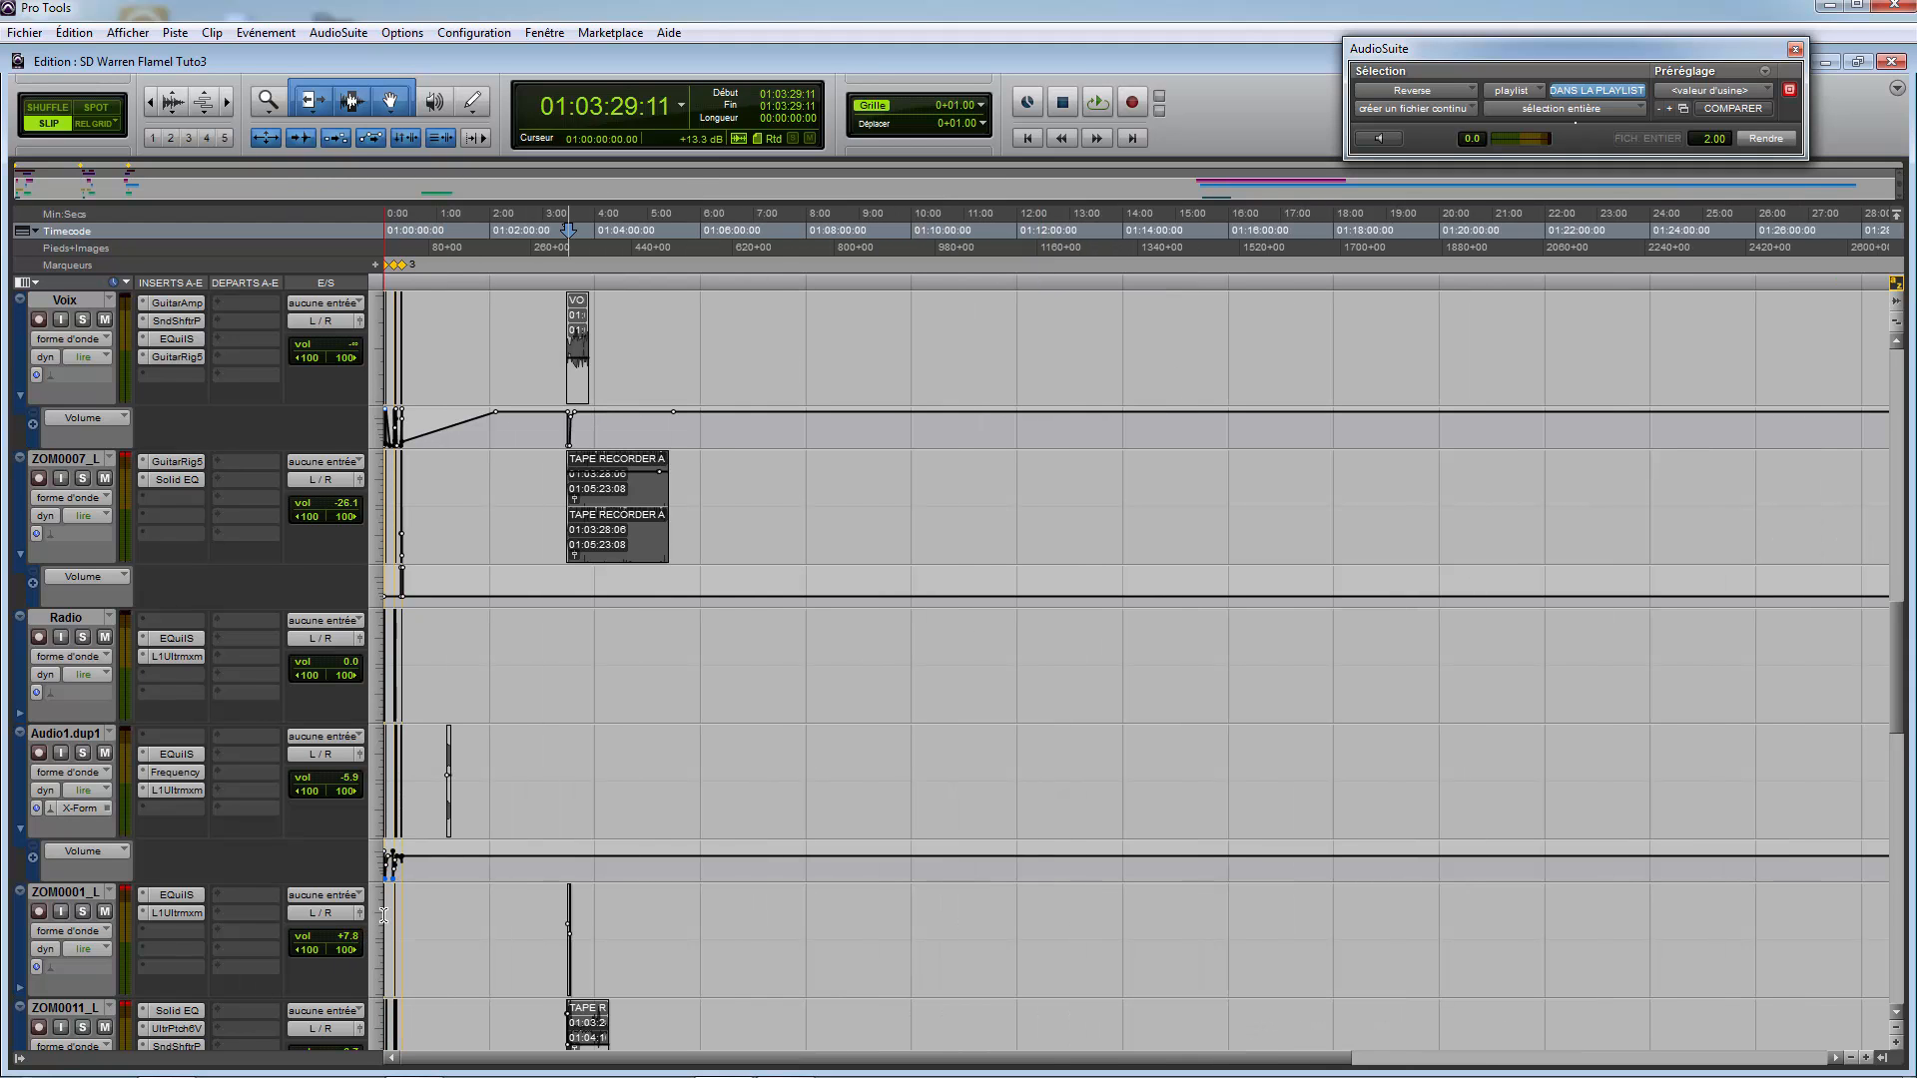
{"action": "left_click", "coordinate": [384, 914]}
{"action": "scroll", "coordinate": [391, 600], "scroll_direction": "up", "scroll_amount": 6}
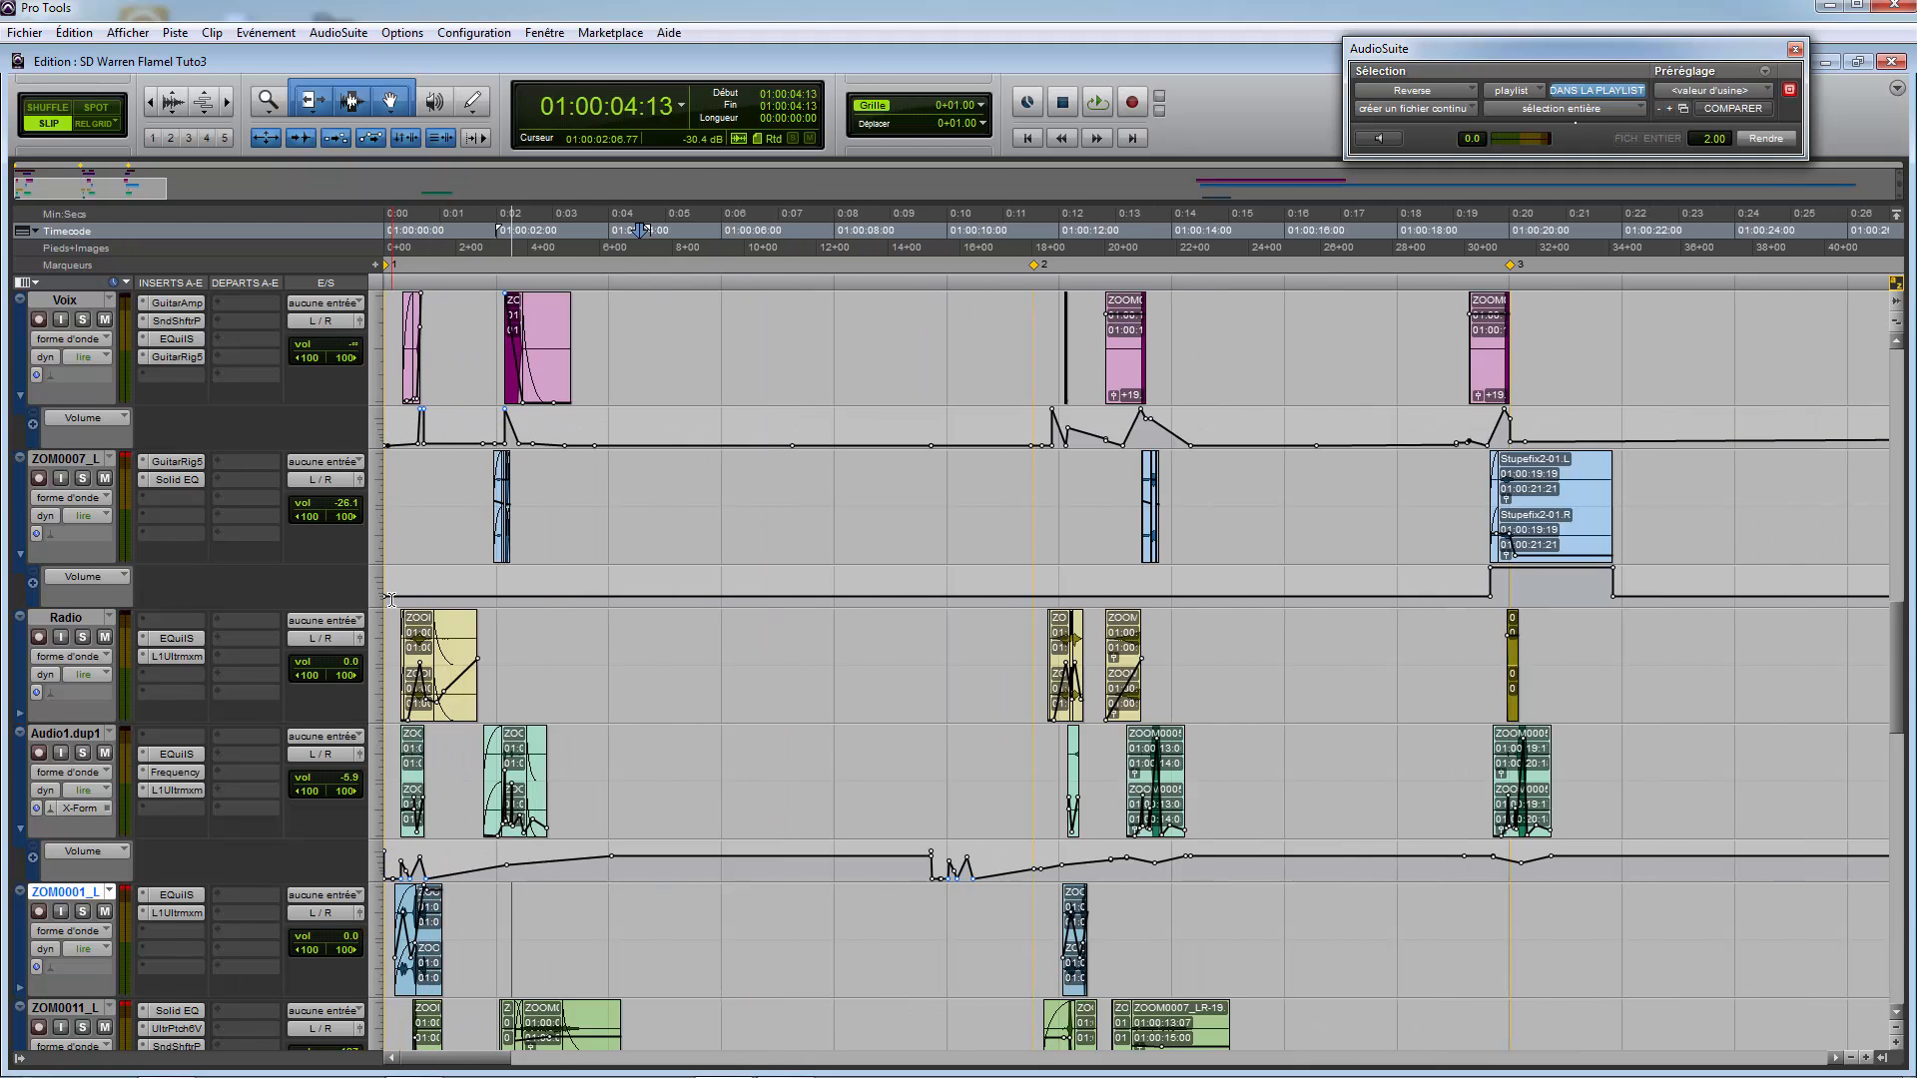
{"action": "scroll", "coordinate": [391, 600], "scroll_direction": "up", "scroll_amount": 2}
{"action": "key", "text": "t"}
{"action": "key", "text": "t"}
{"action": "scroll", "coordinate": [401, 602], "scroll_direction": "up", "scroll_amount": 2}
{"action": "key", "text": "r"}
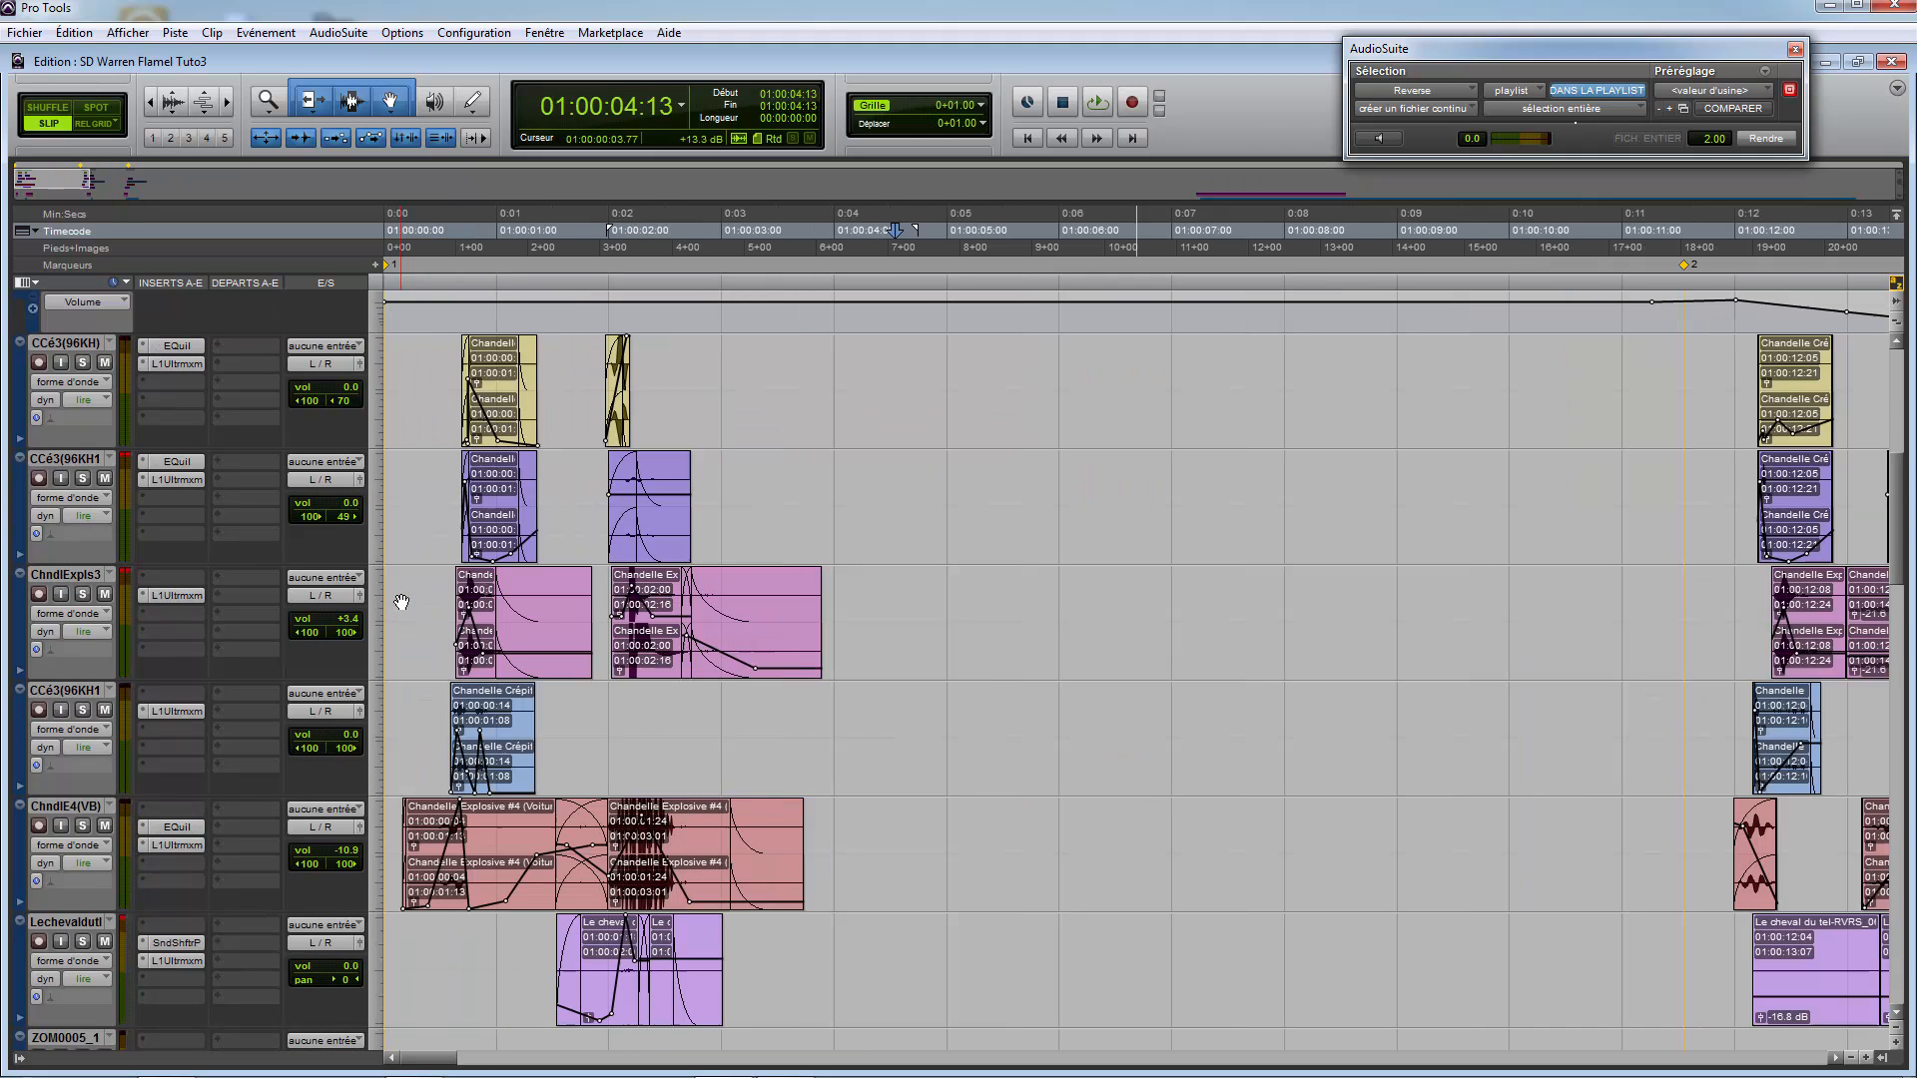
{"action": "left_click", "coordinate": [402, 603]}
{"action": "scroll", "coordinate": [409, 589], "scroll_direction": "up", "scroll_amount": 4}
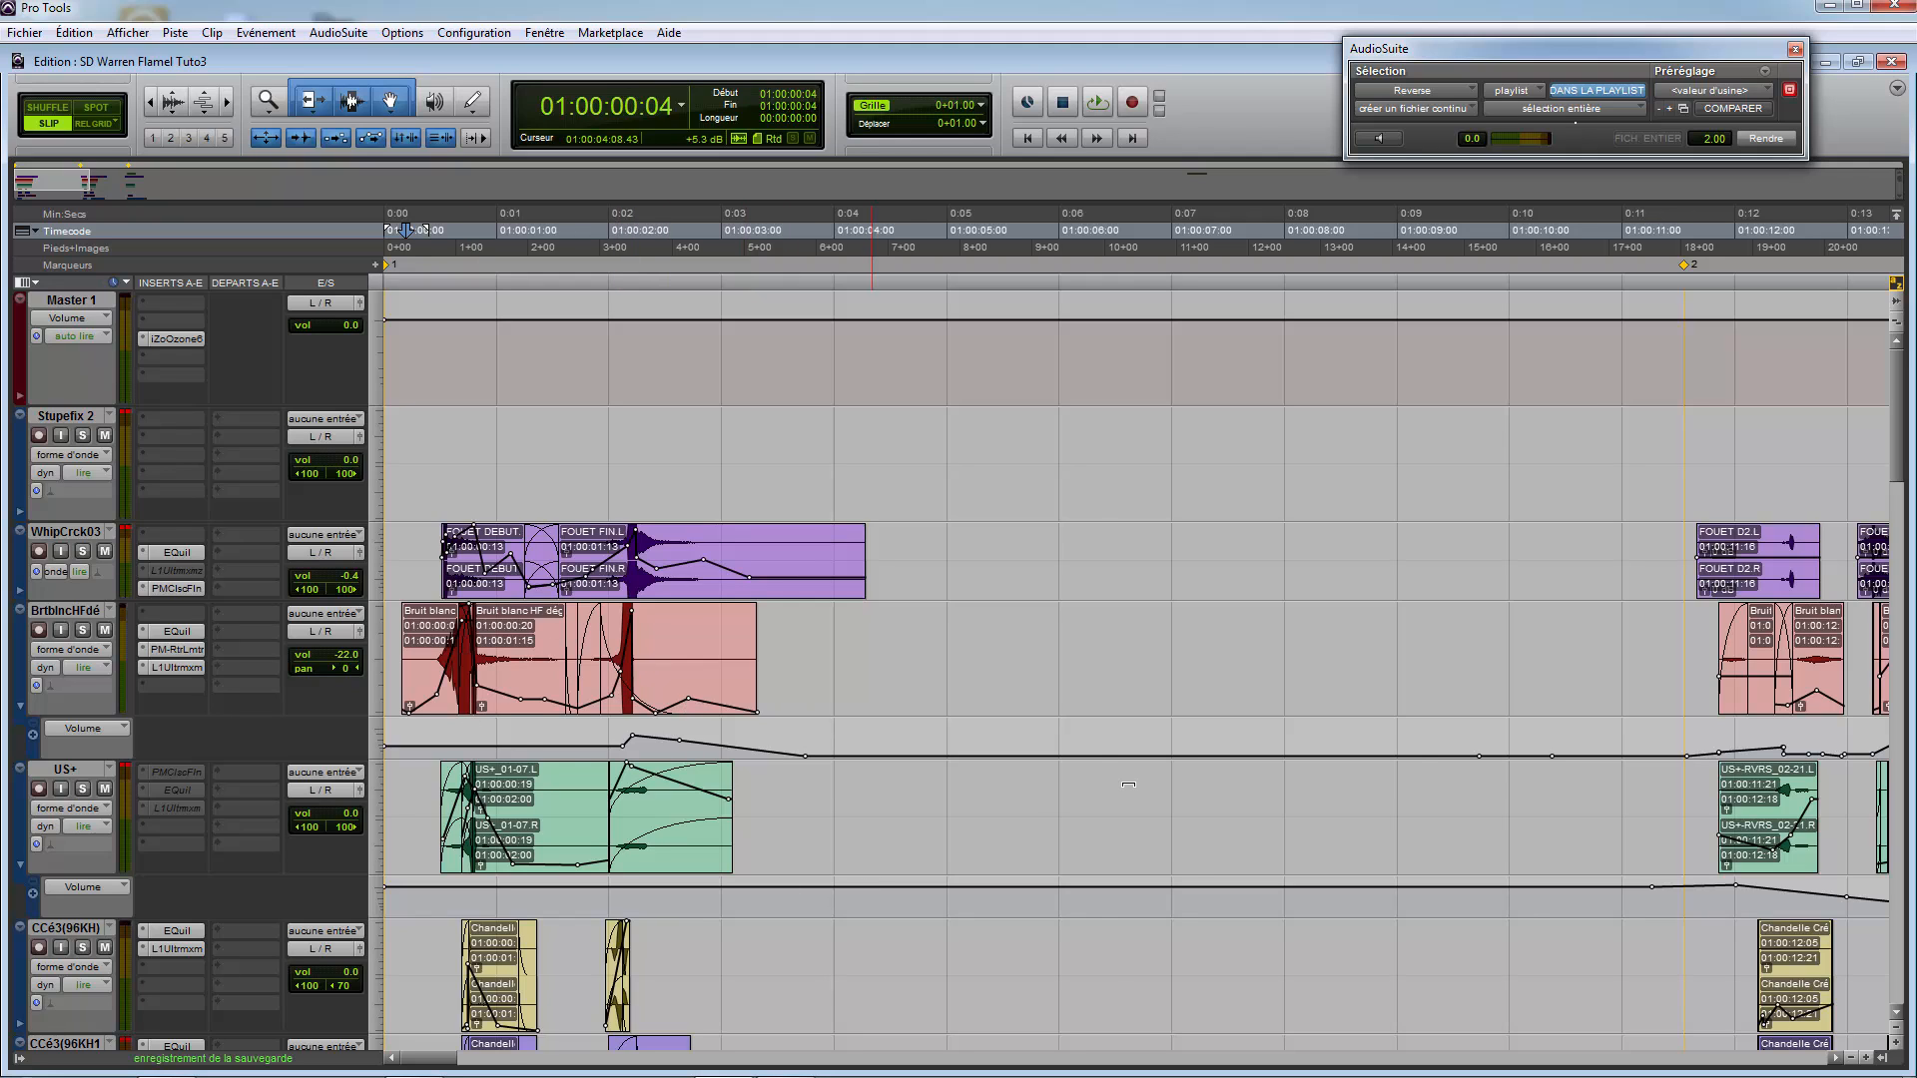
Step: Zoom out to show the three marked spell variations and review the layers from the whip tracks down to Lechevaldutl
{"action": "key", "text": "ctrl+bracketleft"}
{"action": "left_click", "coordinate": [771, 622]}
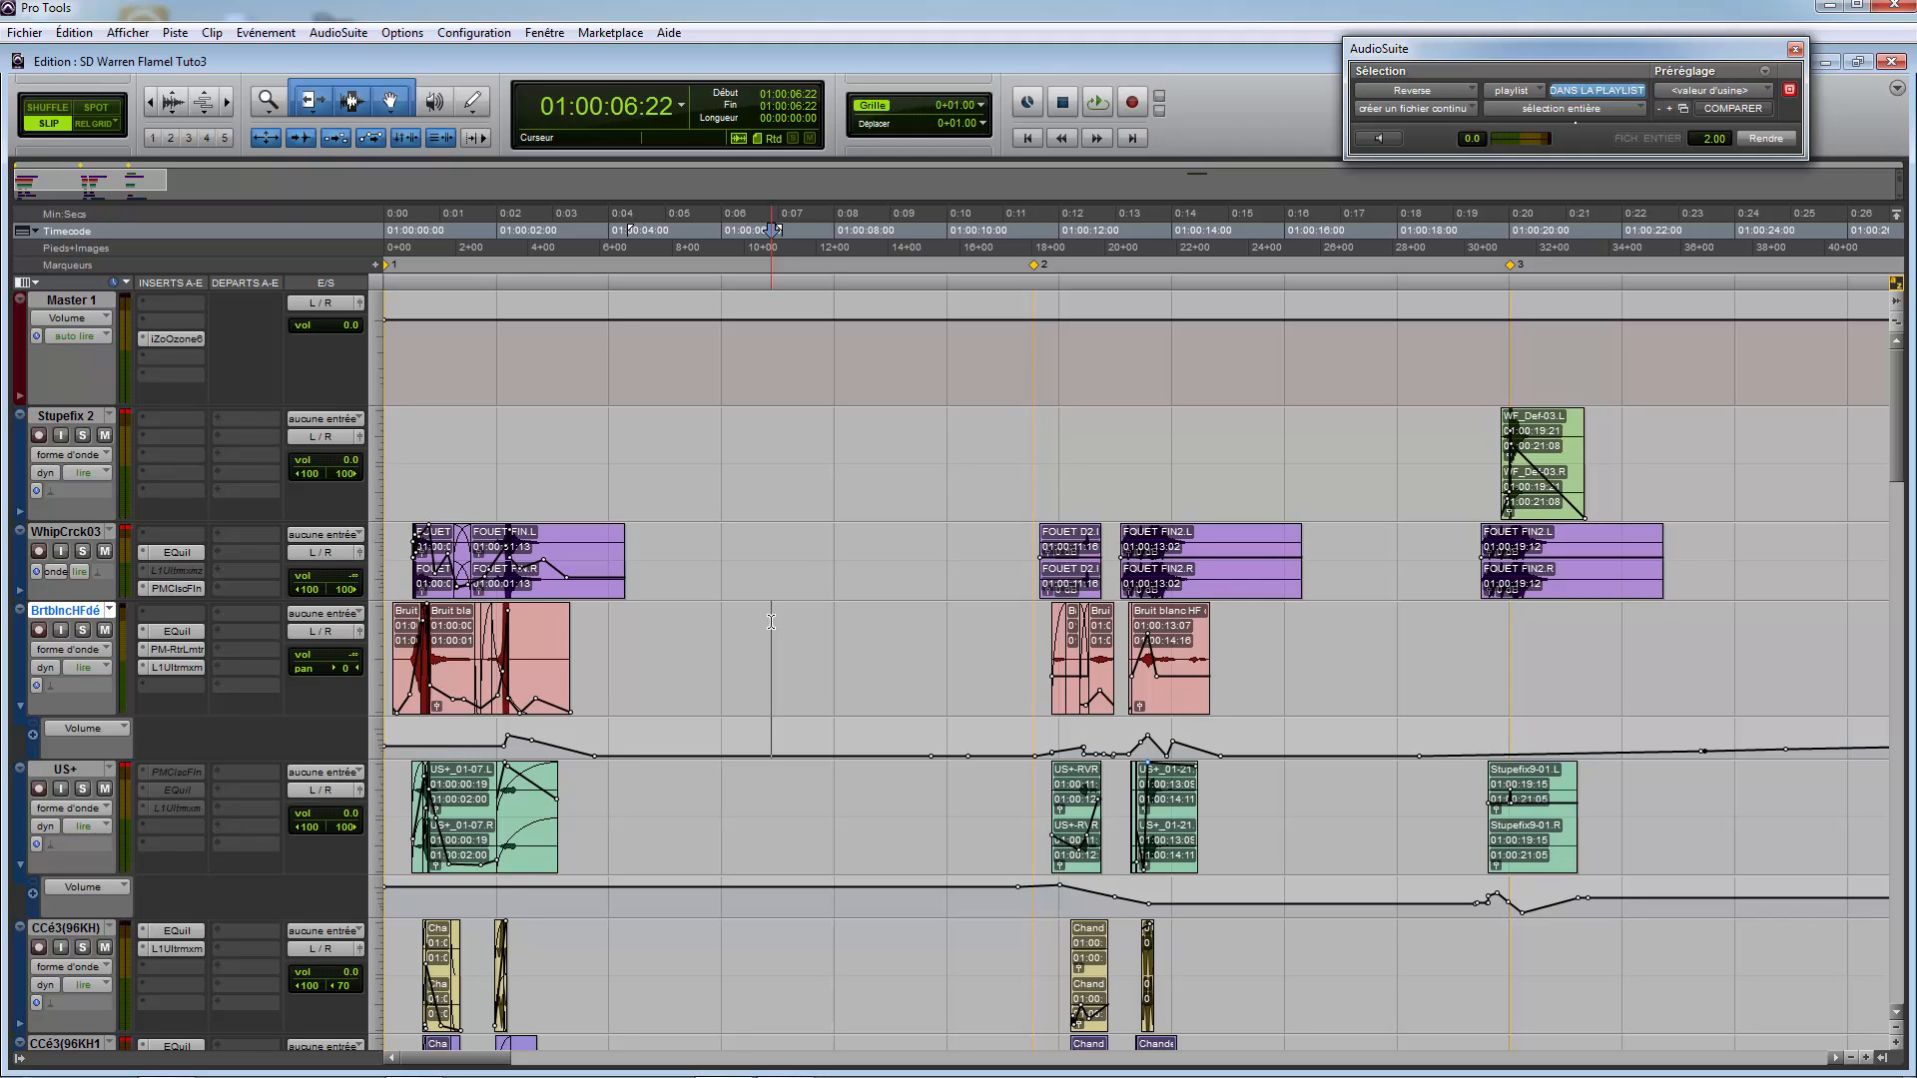
{"action": "left_click_drag", "start_coordinate": [1376, 560], "coordinate": [373, 581]}
{"action": "scroll", "coordinate": [399, 571], "scroll_direction": "down", "scroll_amount": 4}
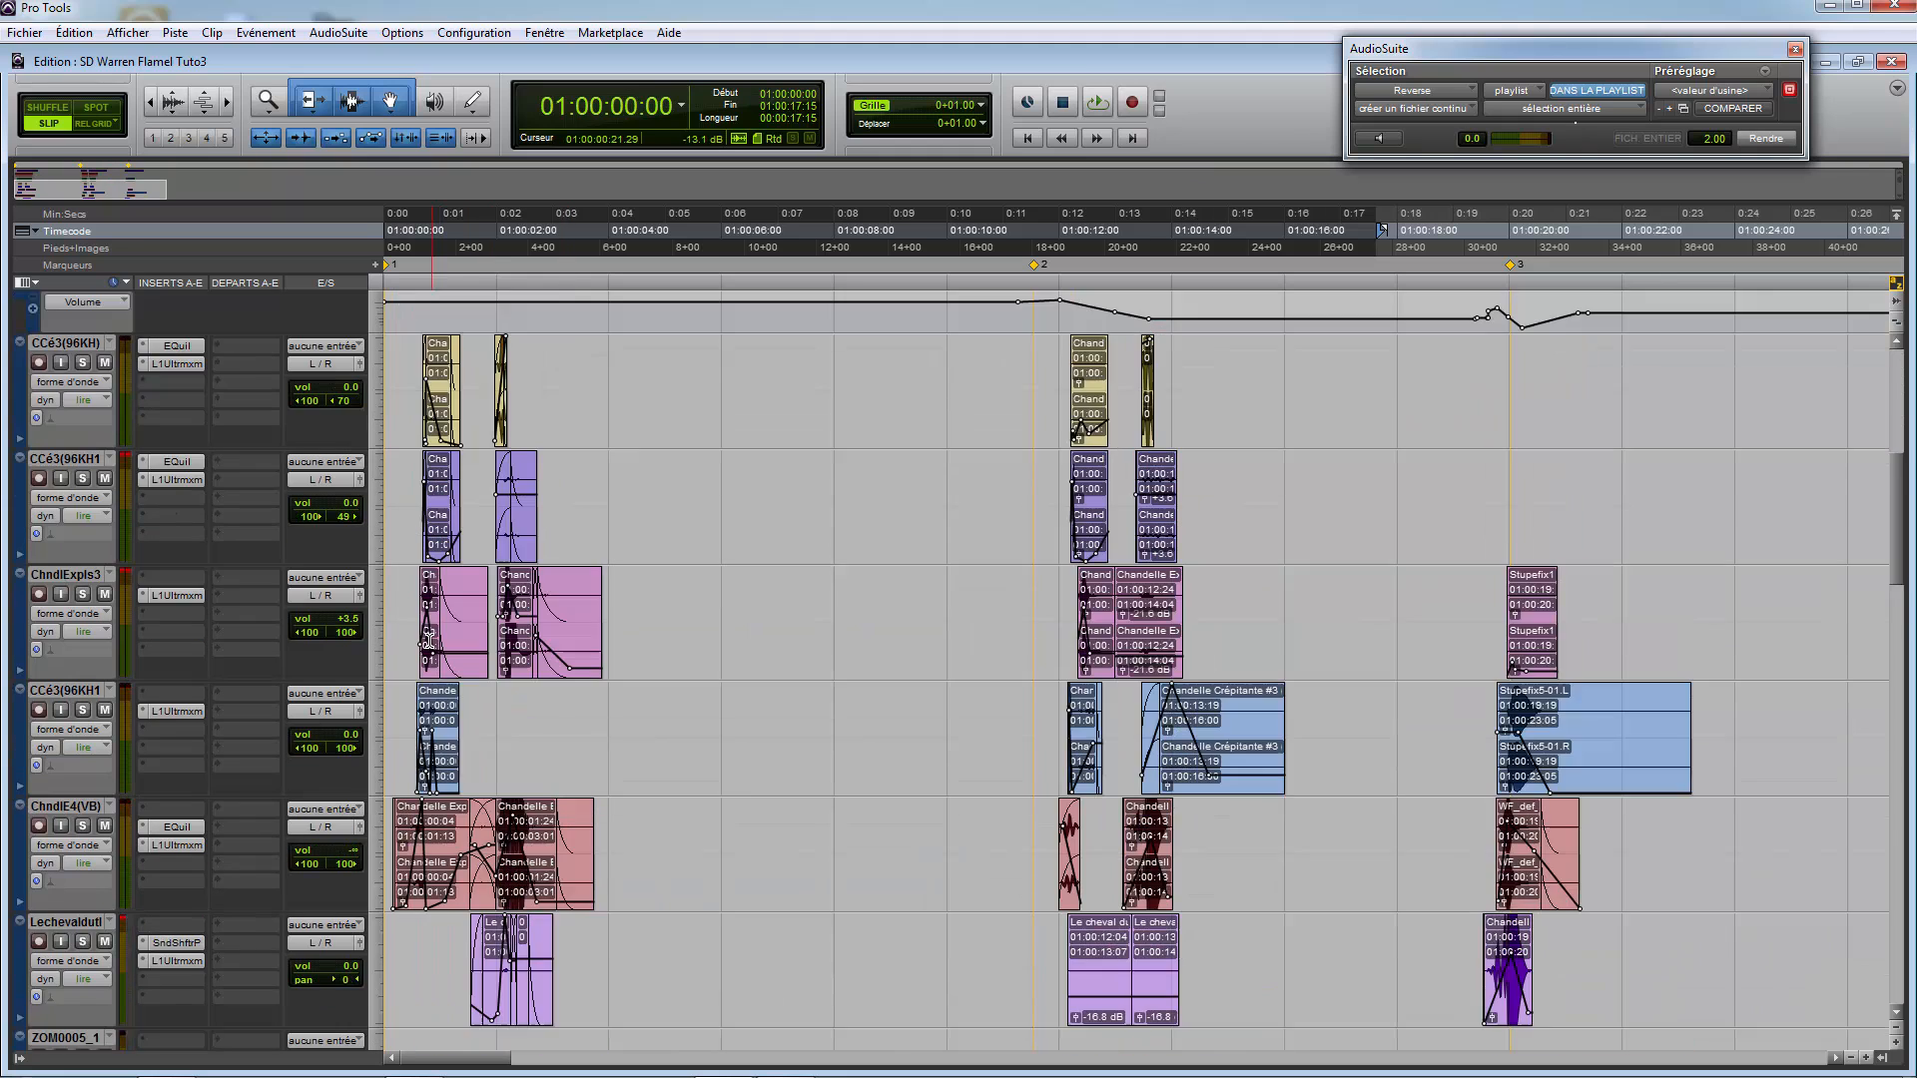
{"action": "mouse_move", "coordinate": [401, 369]}
{"action": "left_mouse_down"}
{"action": "mouse_move", "coordinate": [689, 669]}
{"action": "mouse_move", "coordinate": [687, 808]}
{"action": "left_mouse_up"}
{"action": "left_click", "coordinate": [633, 944]}
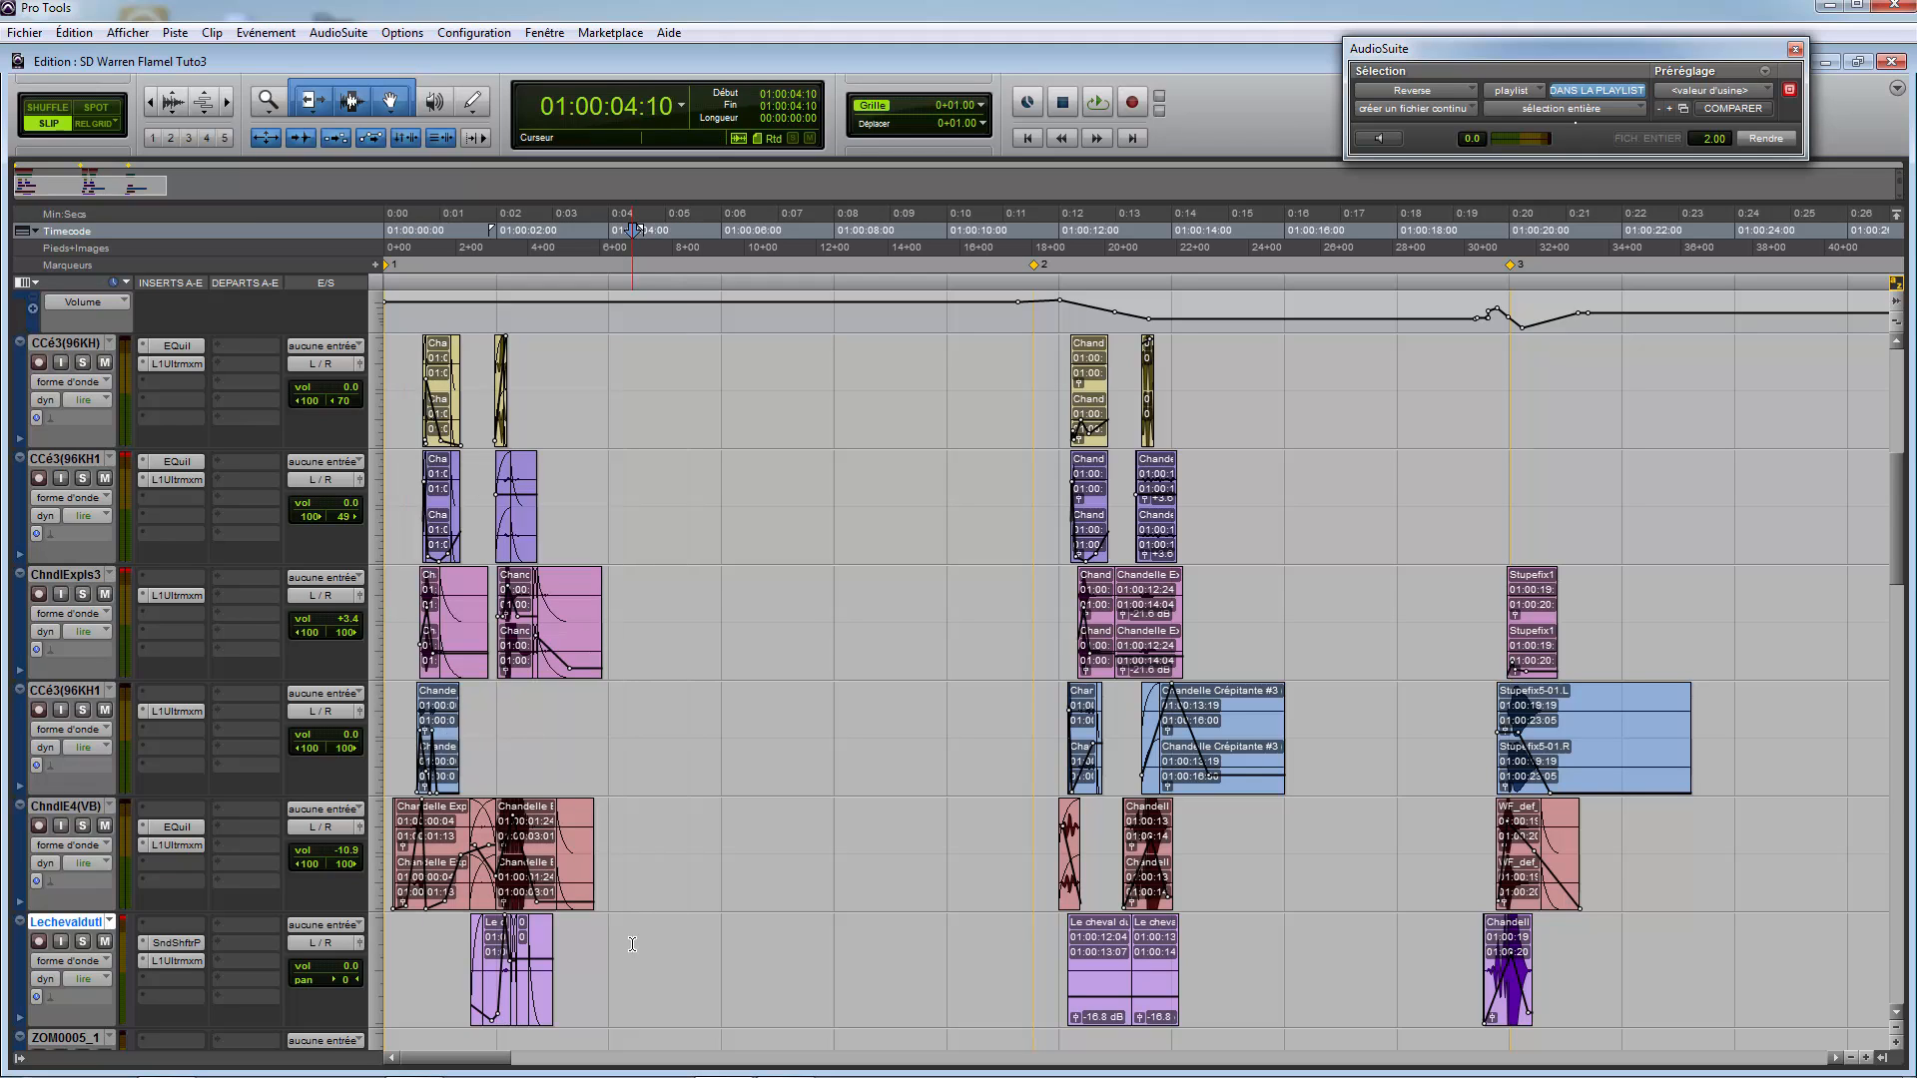
{"action": "left_click", "coordinate": [626, 943]}
{"action": "scroll", "coordinate": [560, 946], "scroll_direction": "down", "scroll_amount": 1}
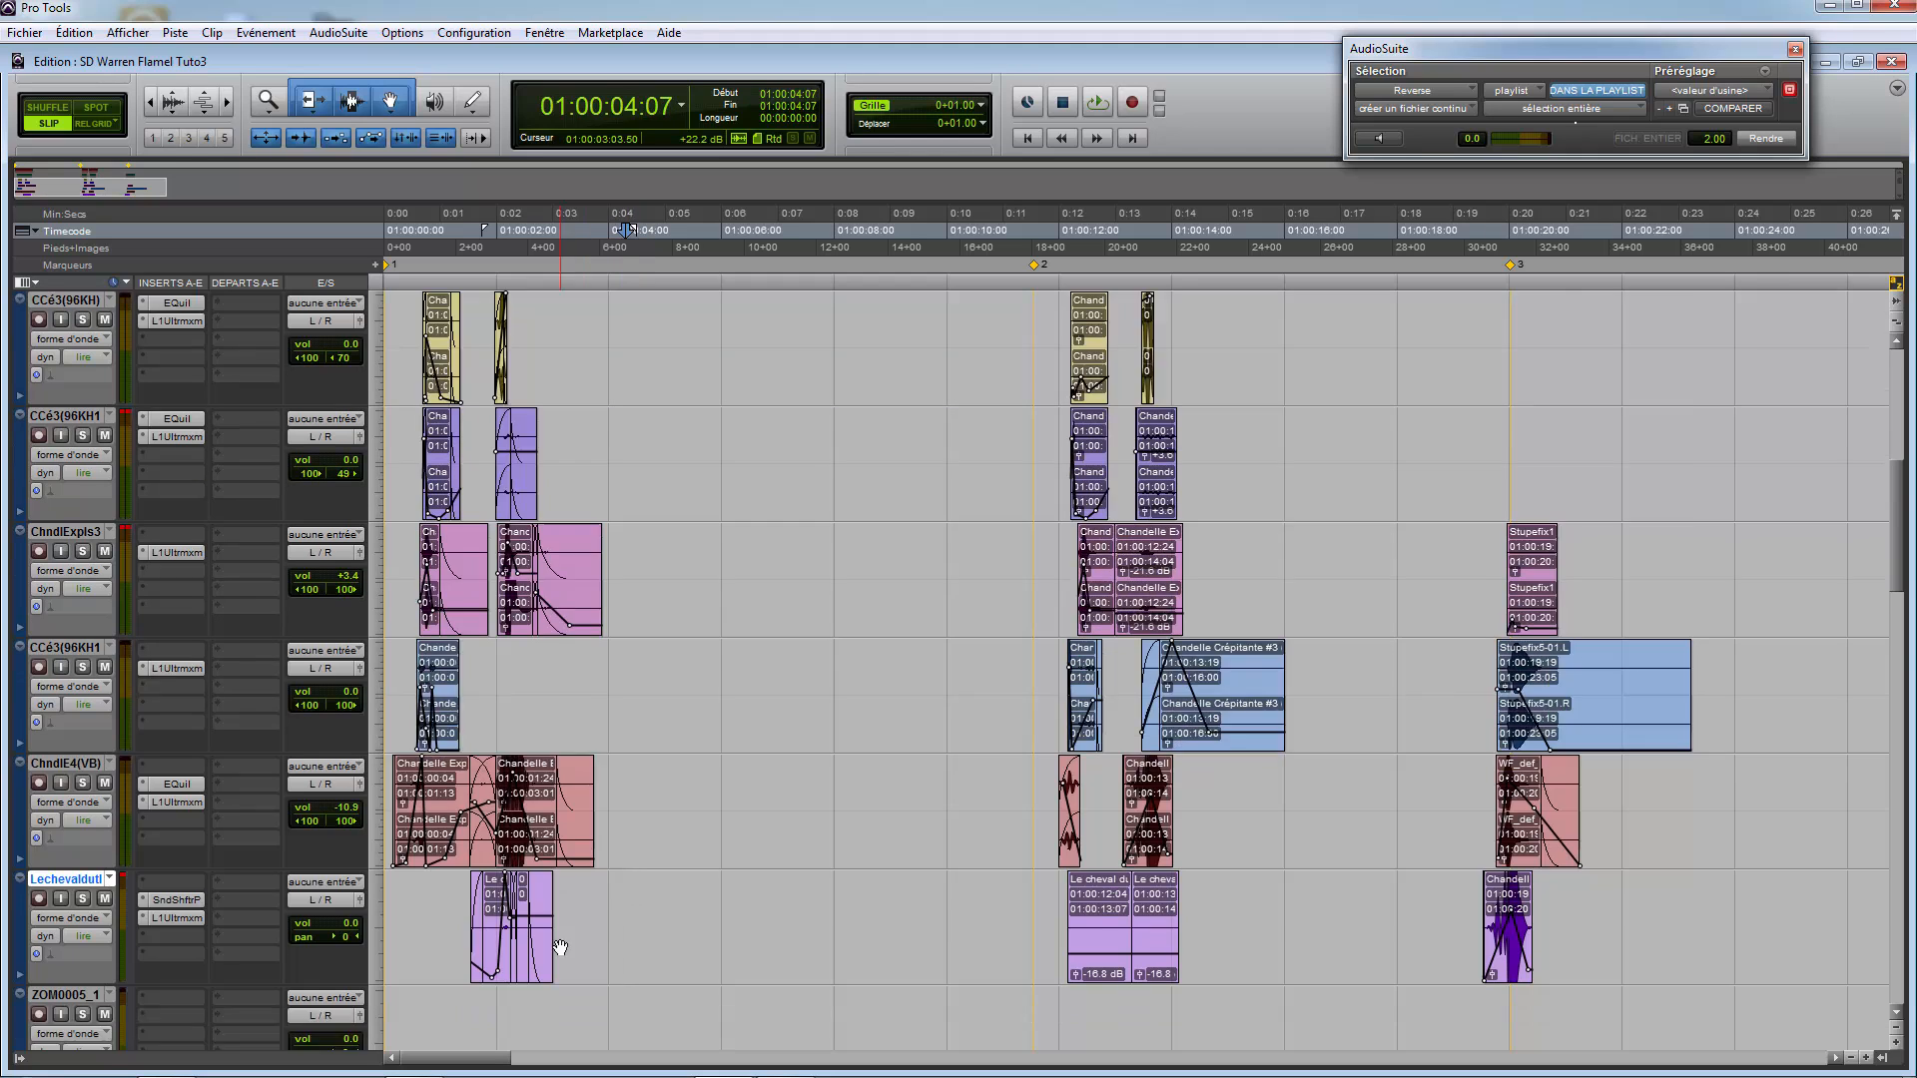
{"action": "scroll", "coordinate": [560, 947], "scroll_direction": "down", "scroll_amount": 8}
Step: Highlight several time ranges on the empty ZOM0005_1 track within the first variation to examine its timing against the neighbouring layers
{"action": "left_click_drag", "start_coordinate": [452, 740], "coordinate": [605, 669]}
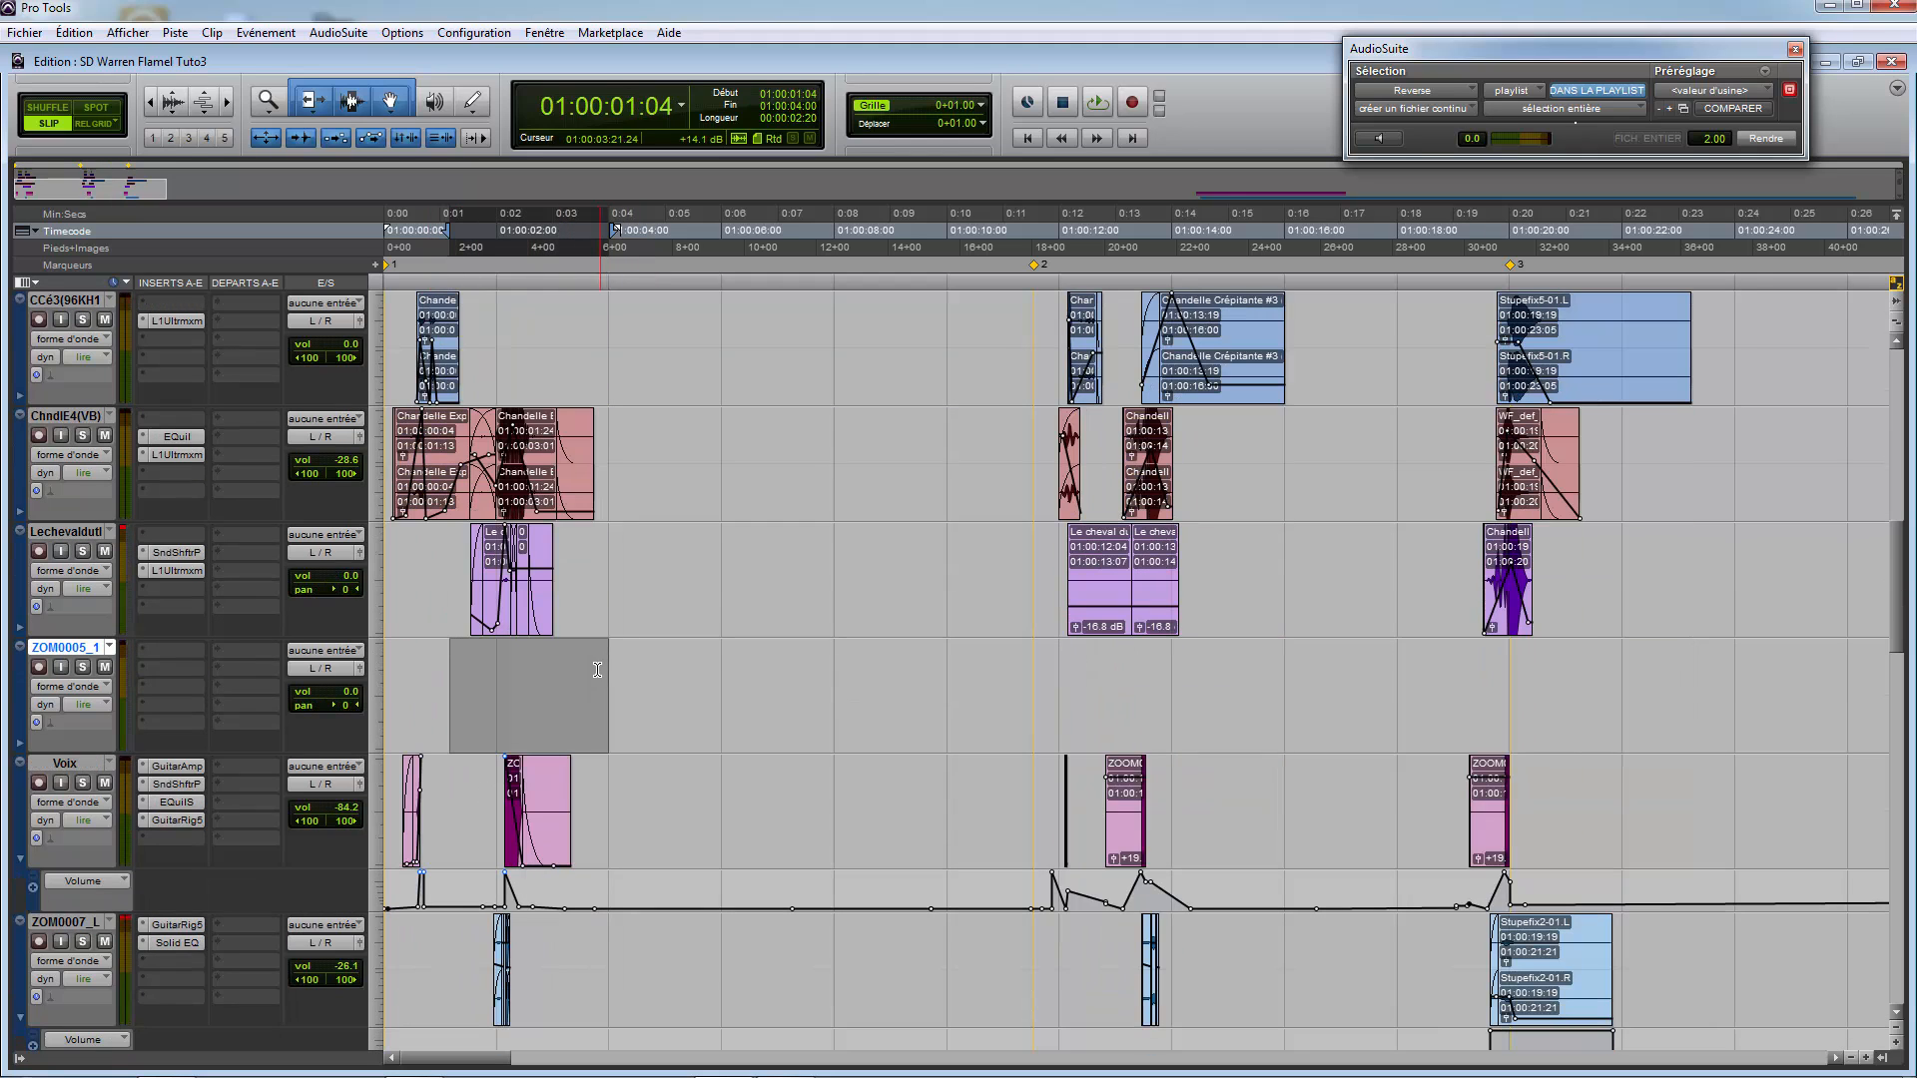
{"action": "left_click", "coordinate": [458, 671]}
{"action": "left_click", "coordinate": [439, 671]}
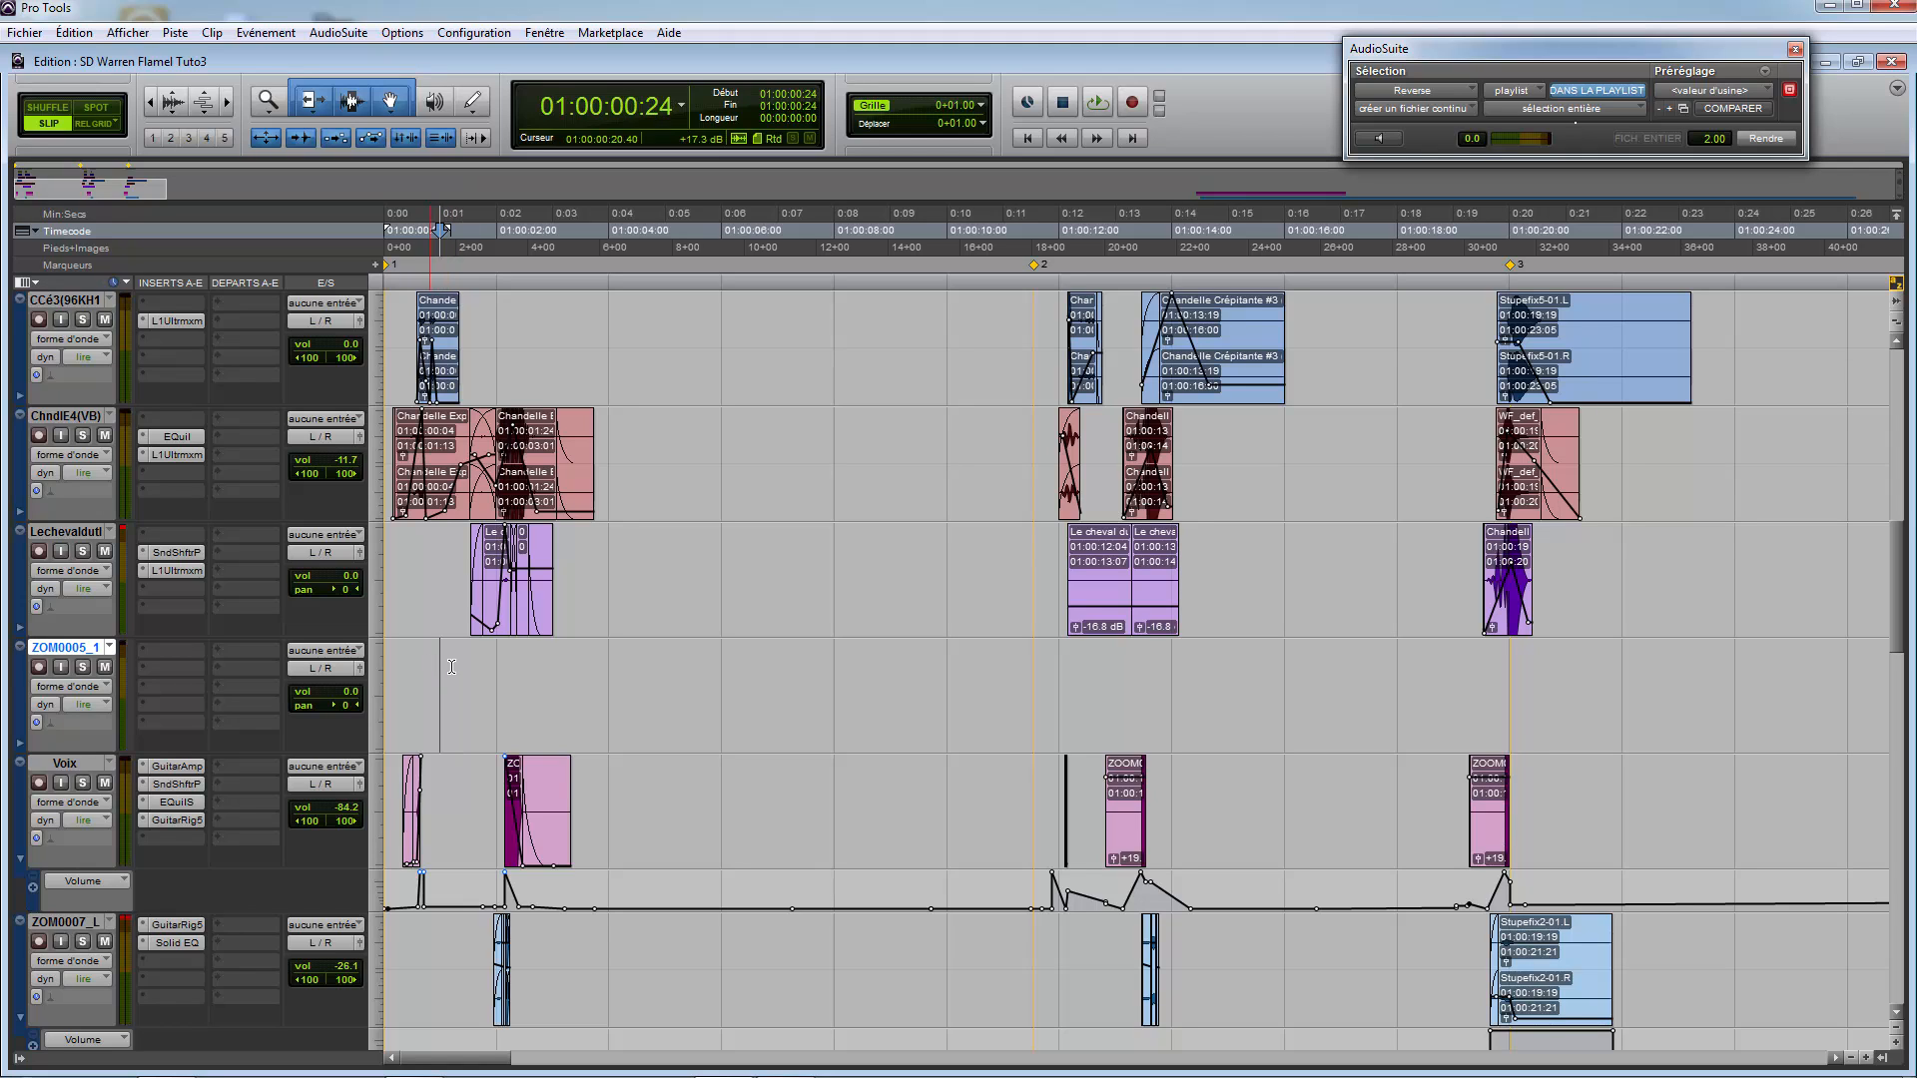
{"action": "left_click_drag", "start_coordinate": [404, 679], "coordinate": [559, 679]}
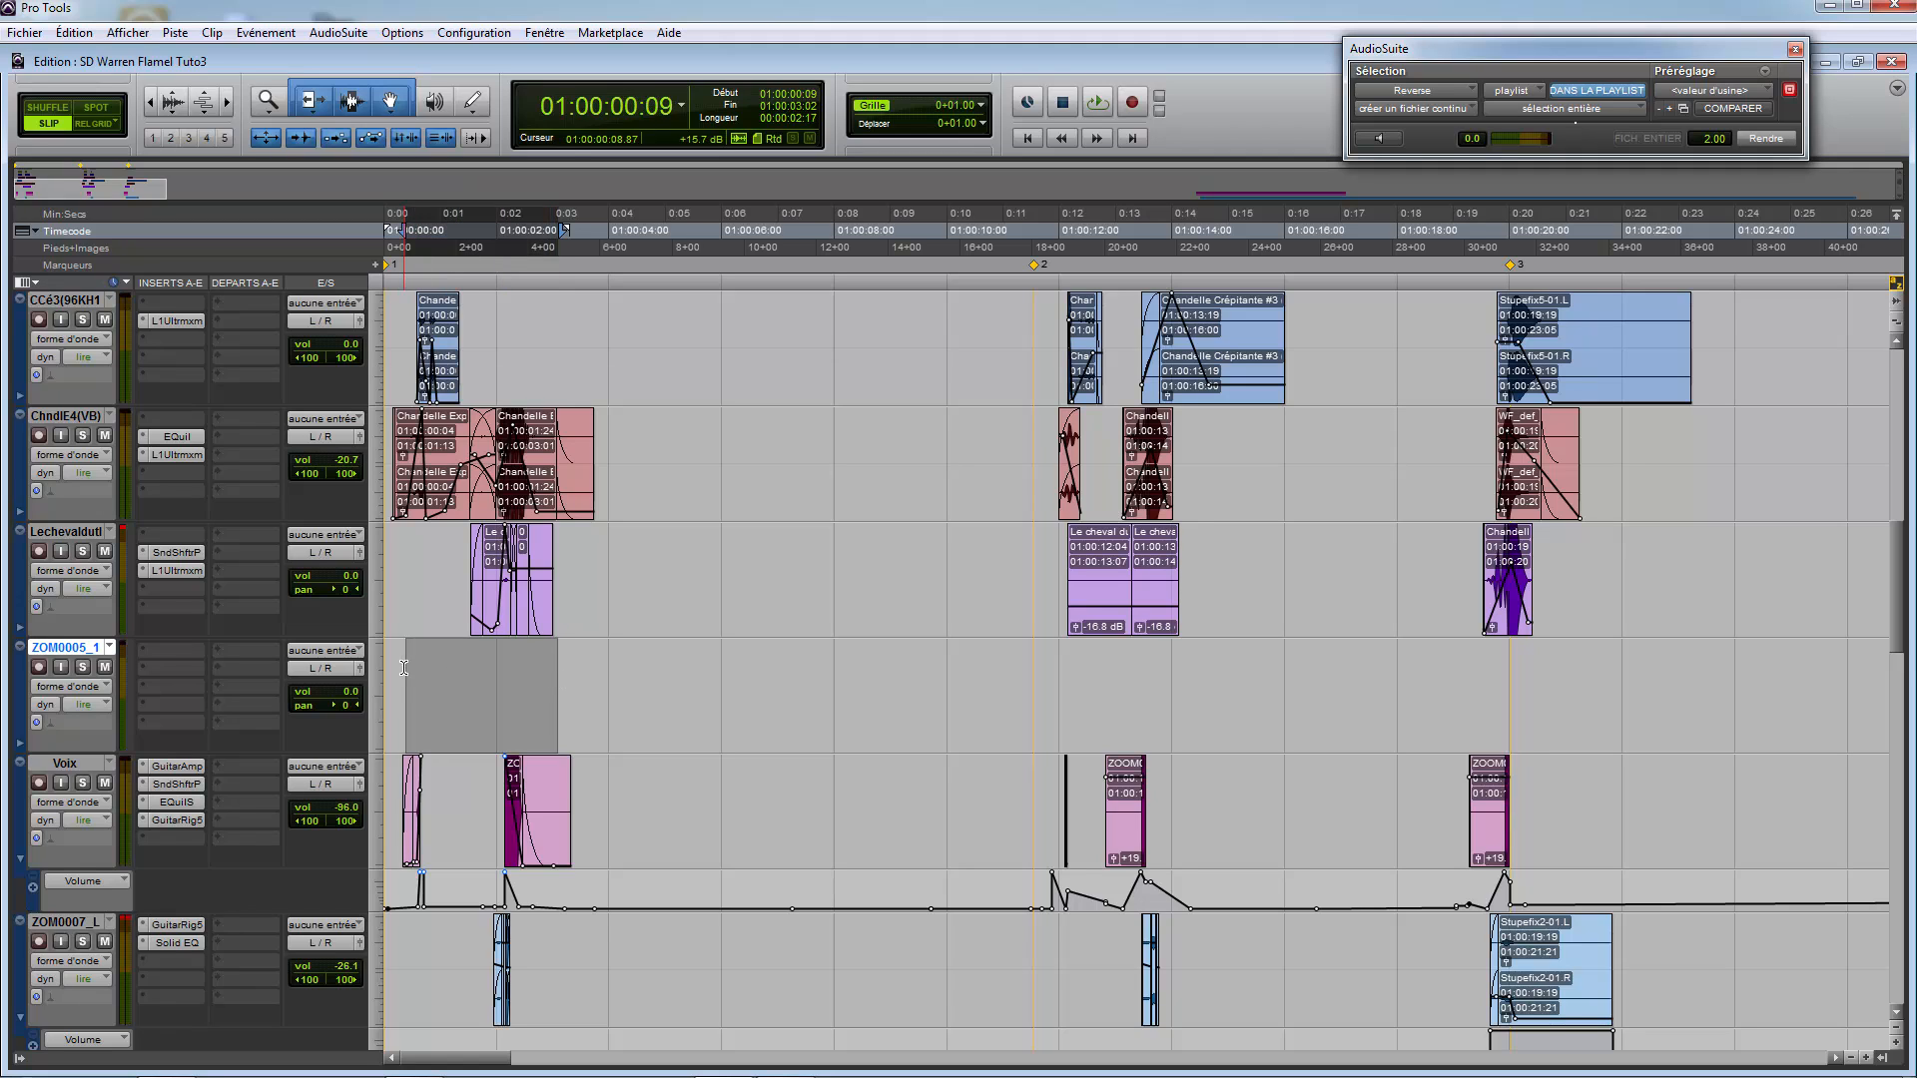
{"action": "left_click_drag", "start_coordinate": [404, 668], "coordinate": [482, 663]}
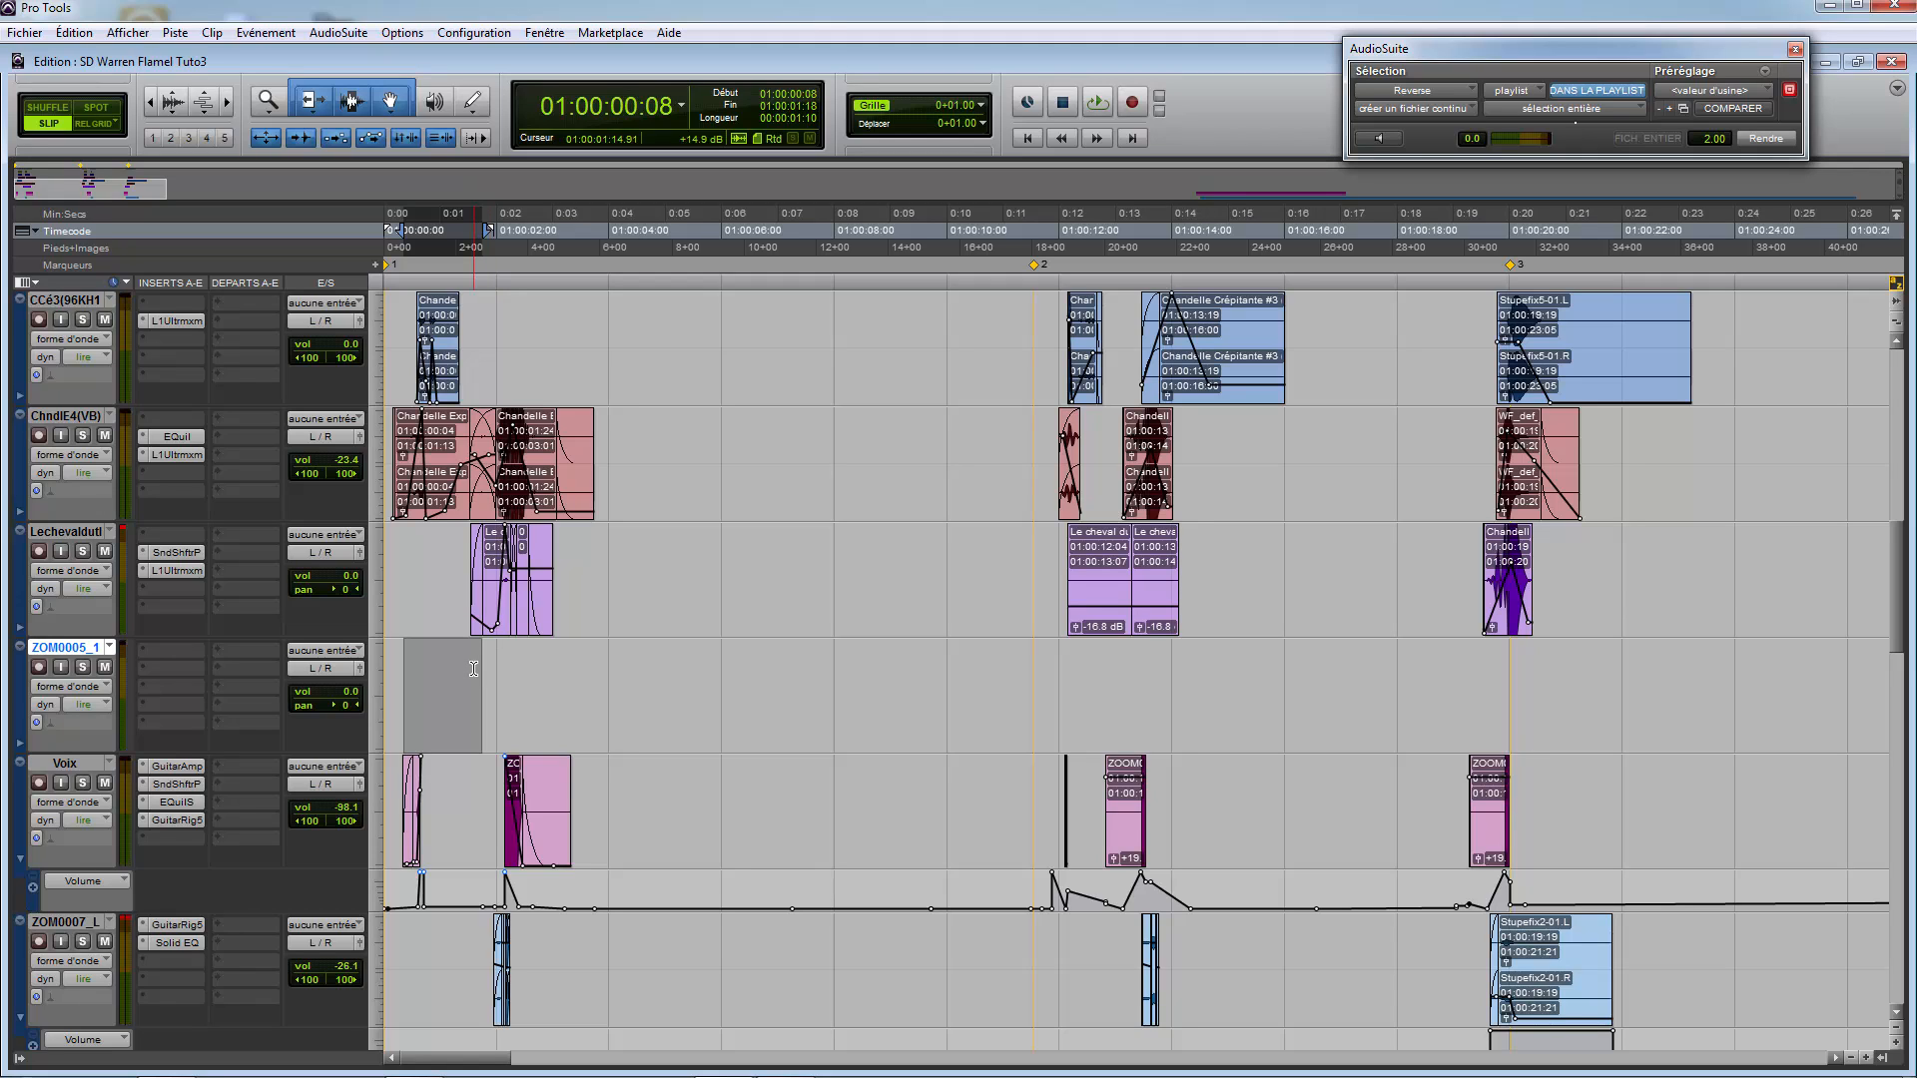
{"action": "left_click", "coordinate": [475, 669]}
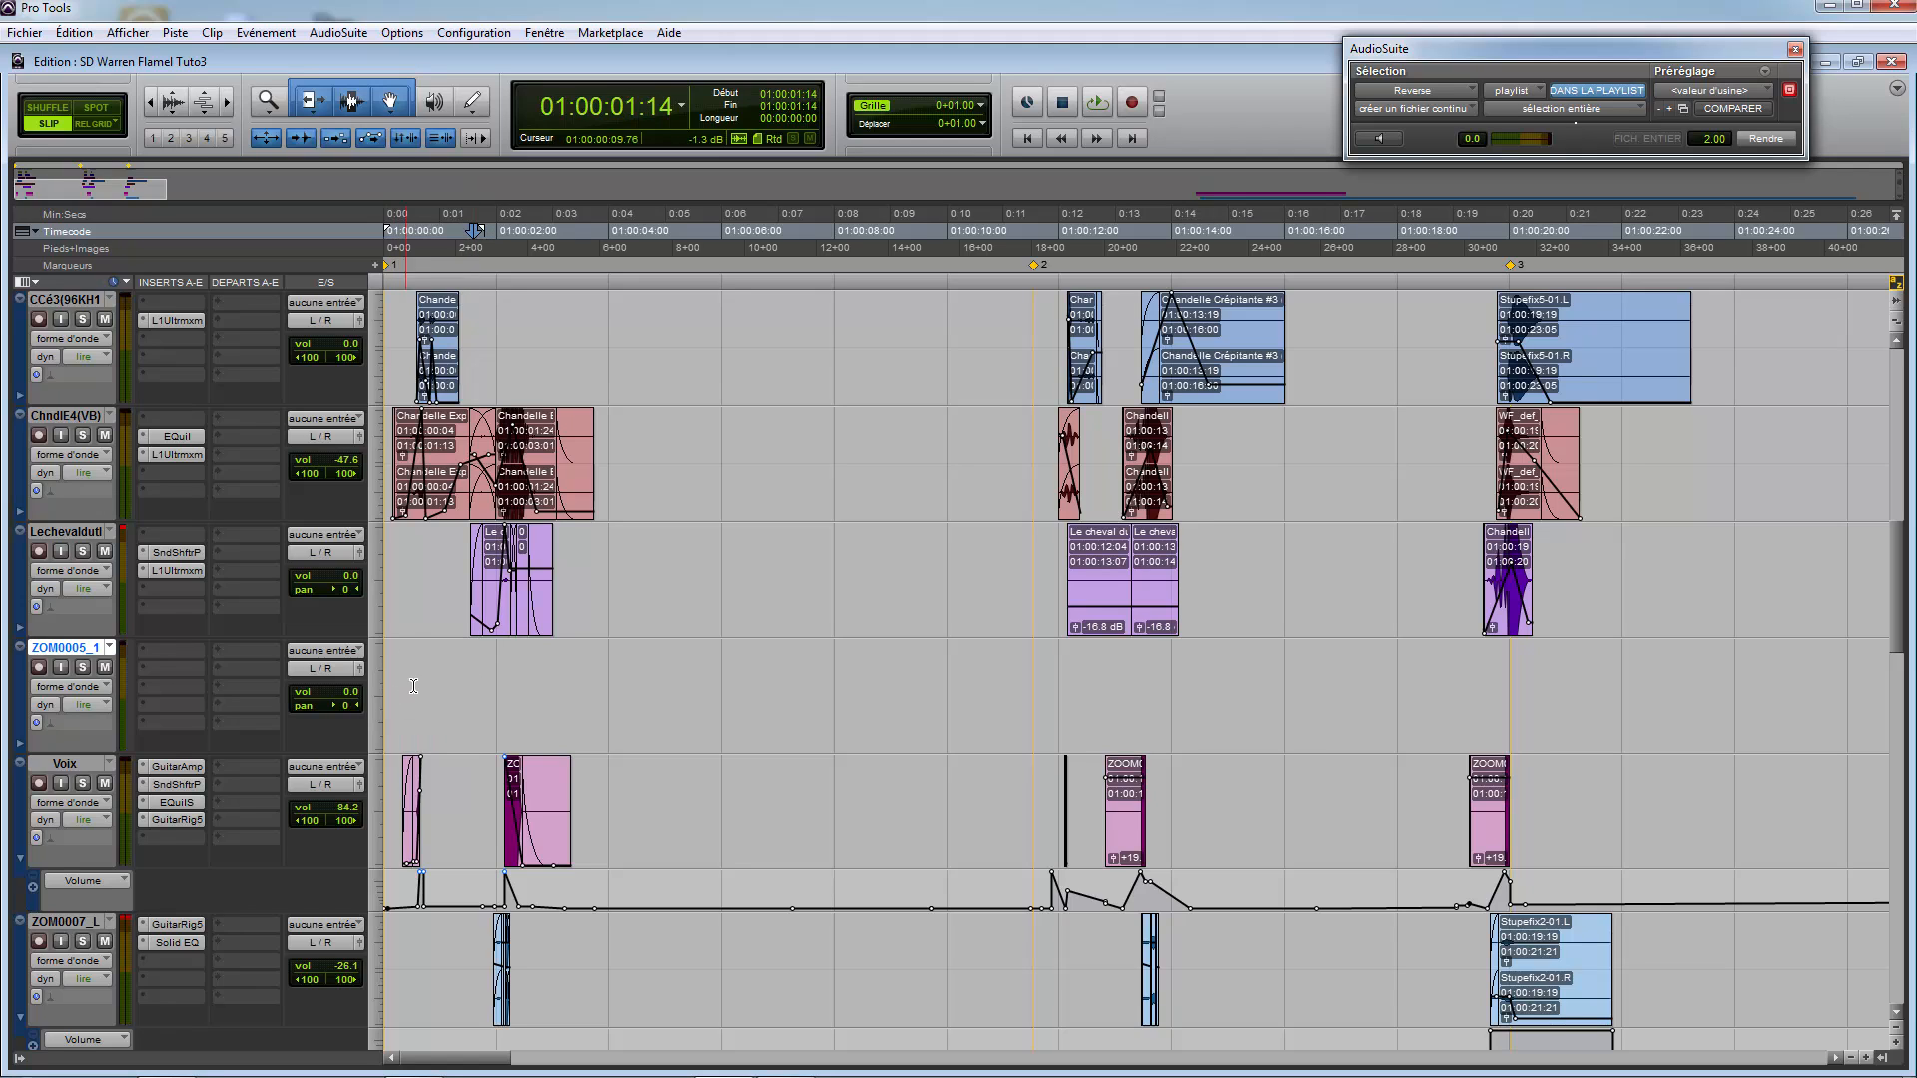
{"action": "left_click_drag", "start_coordinate": [417, 690], "coordinate": [507, 691]}
{"action": "left_click", "coordinate": [452, 674]}
{"action": "scroll", "coordinate": [400, 759], "scroll_direction": "down", "scroll_amount": 2}
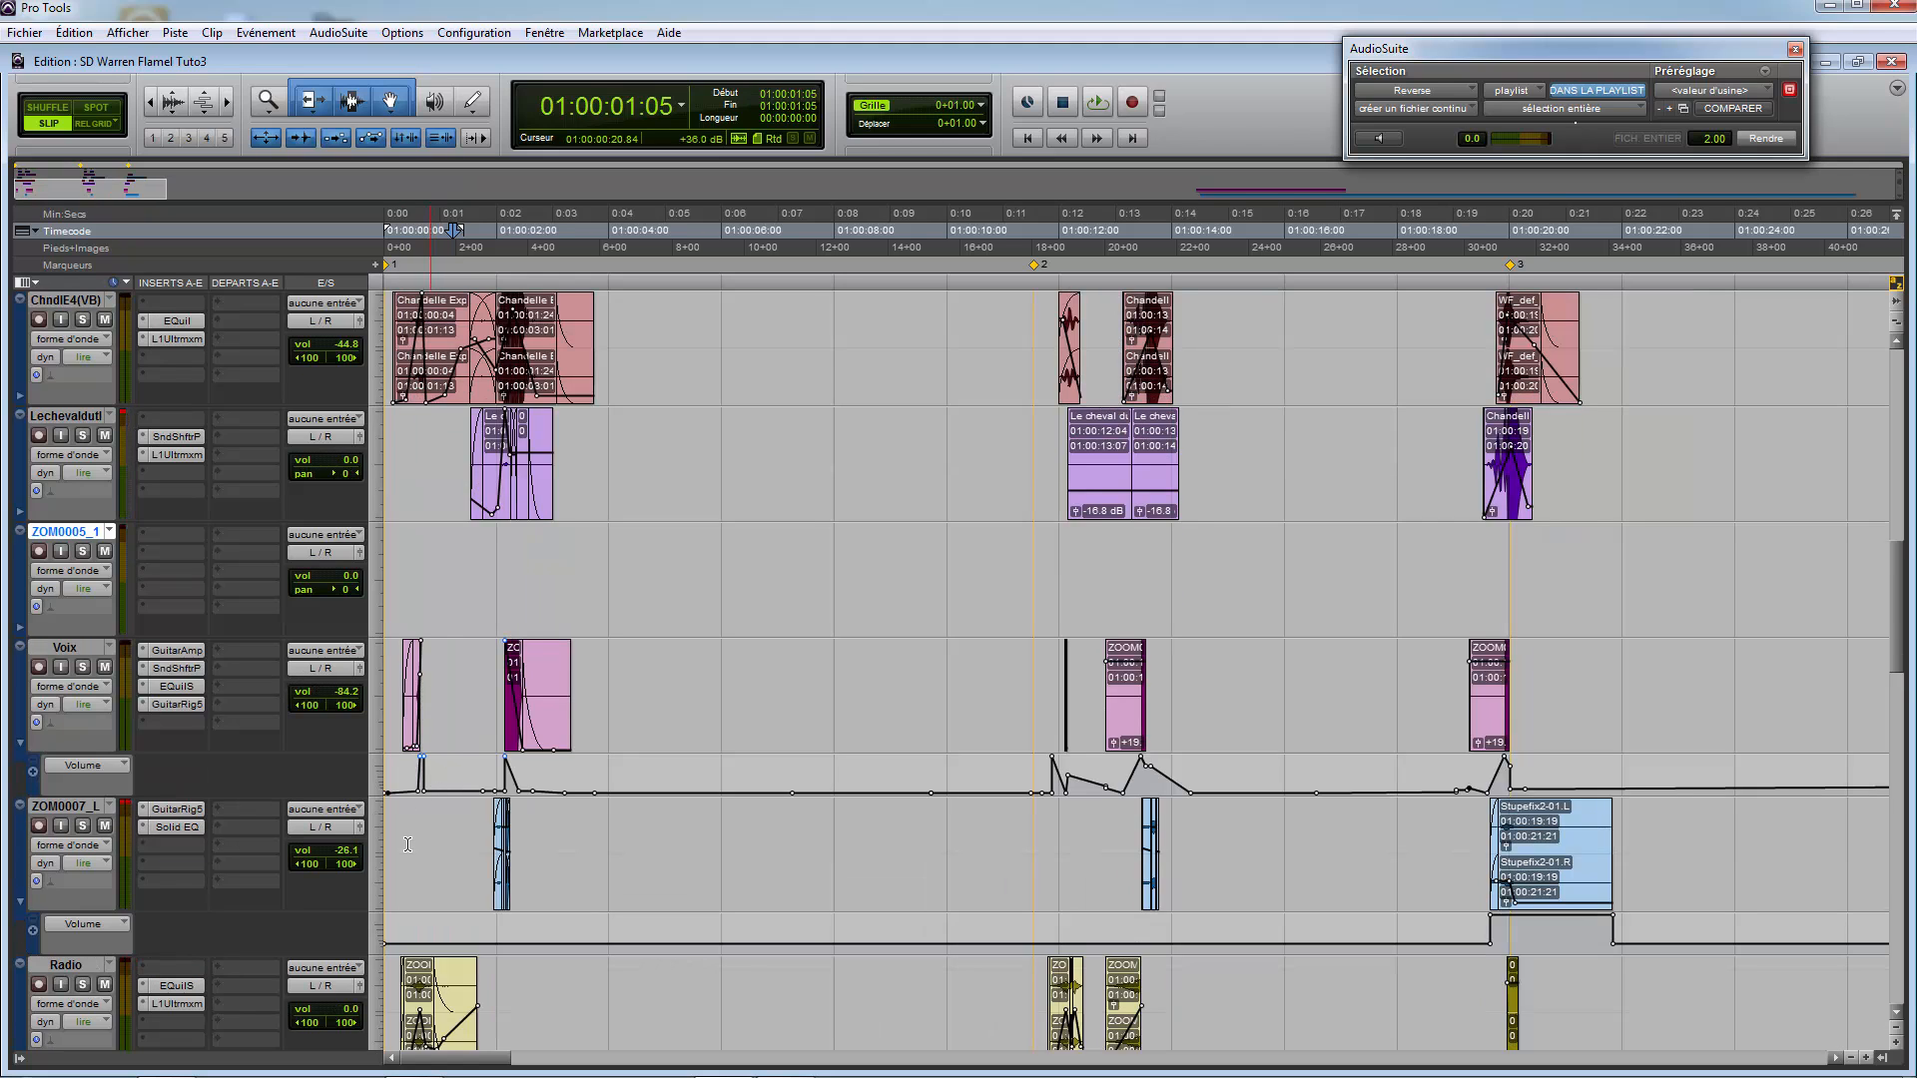
Step: Place the edit cursor at 01:00:00:10 on ZOM0007_L and examine the first variation's layers up close, down to rec_Master and Papierabulle
{"action": "left_click", "coordinate": [408, 837]}
{"action": "key", "text": "t"}
{"action": "key", "text": "t"}
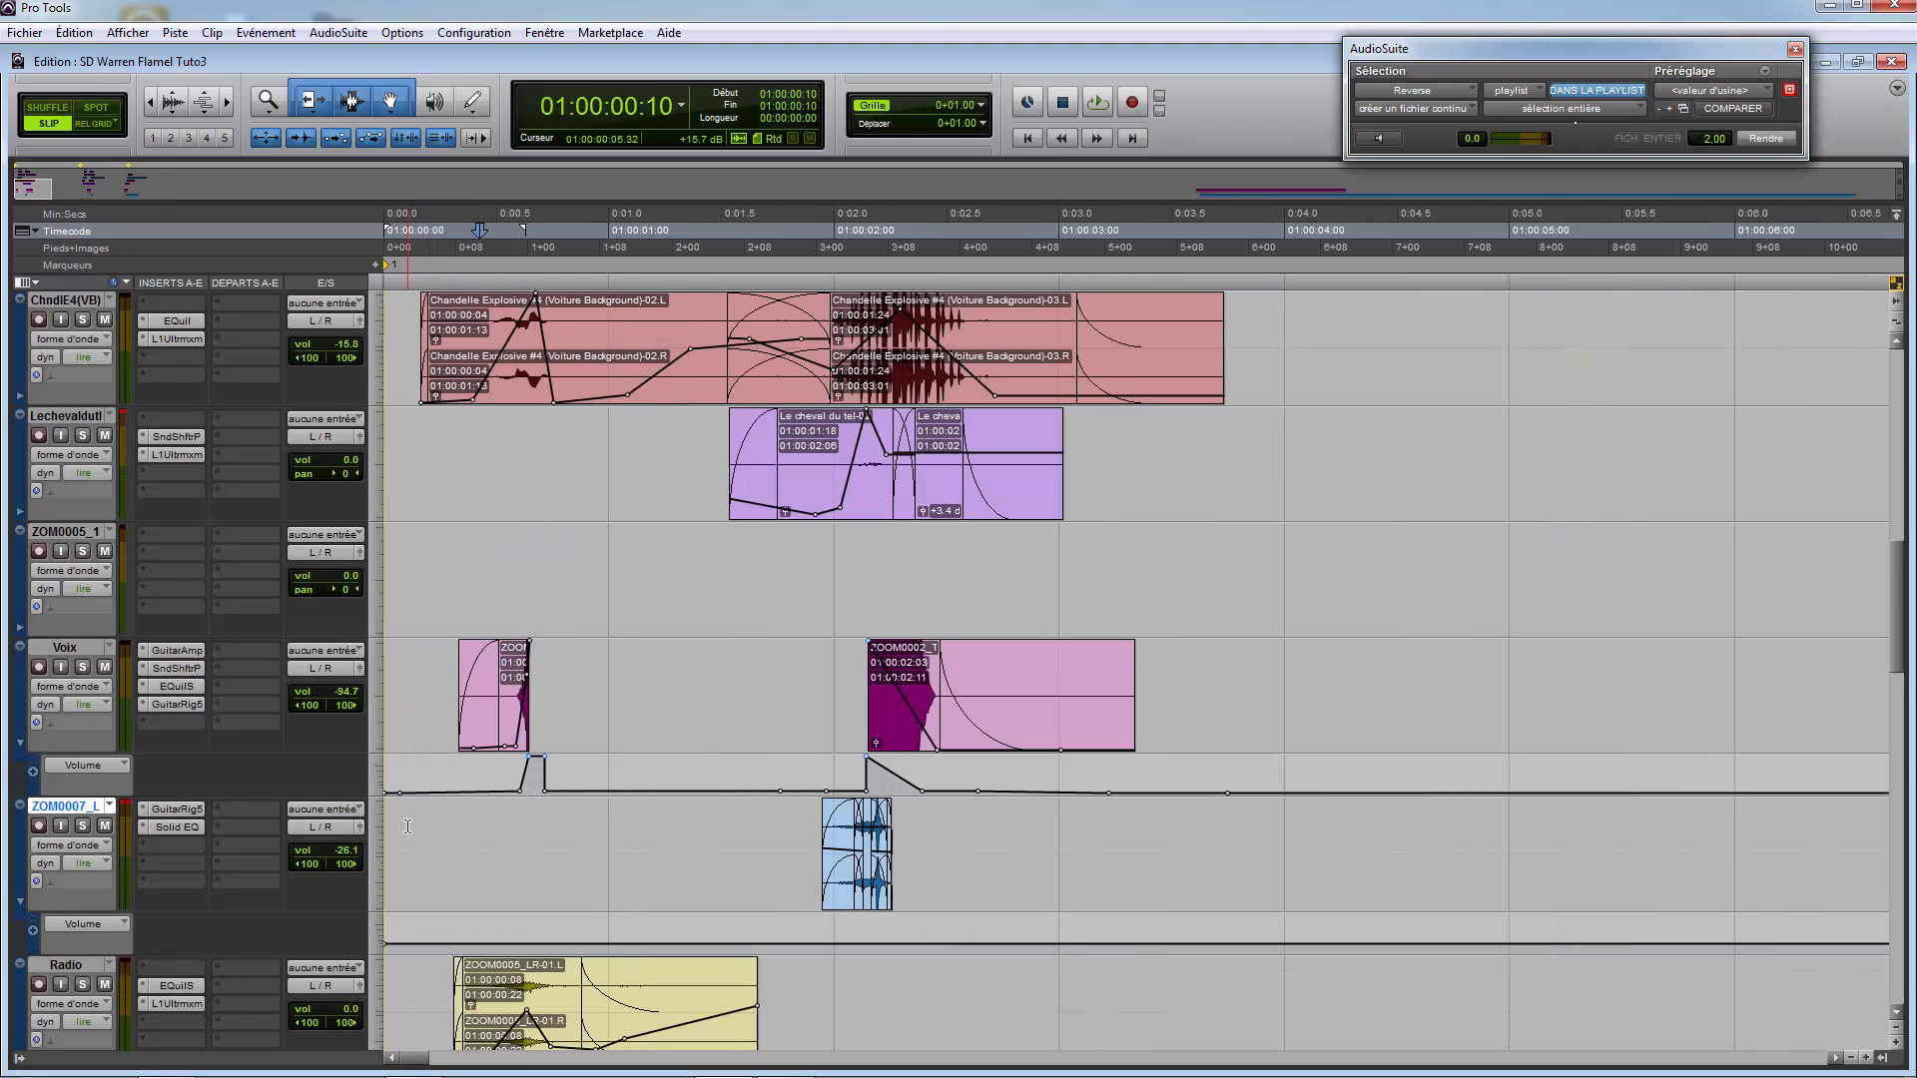
{"action": "scroll", "coordinate": [748, 757], "scroll_direction": "down", "scroll_amount": 3}
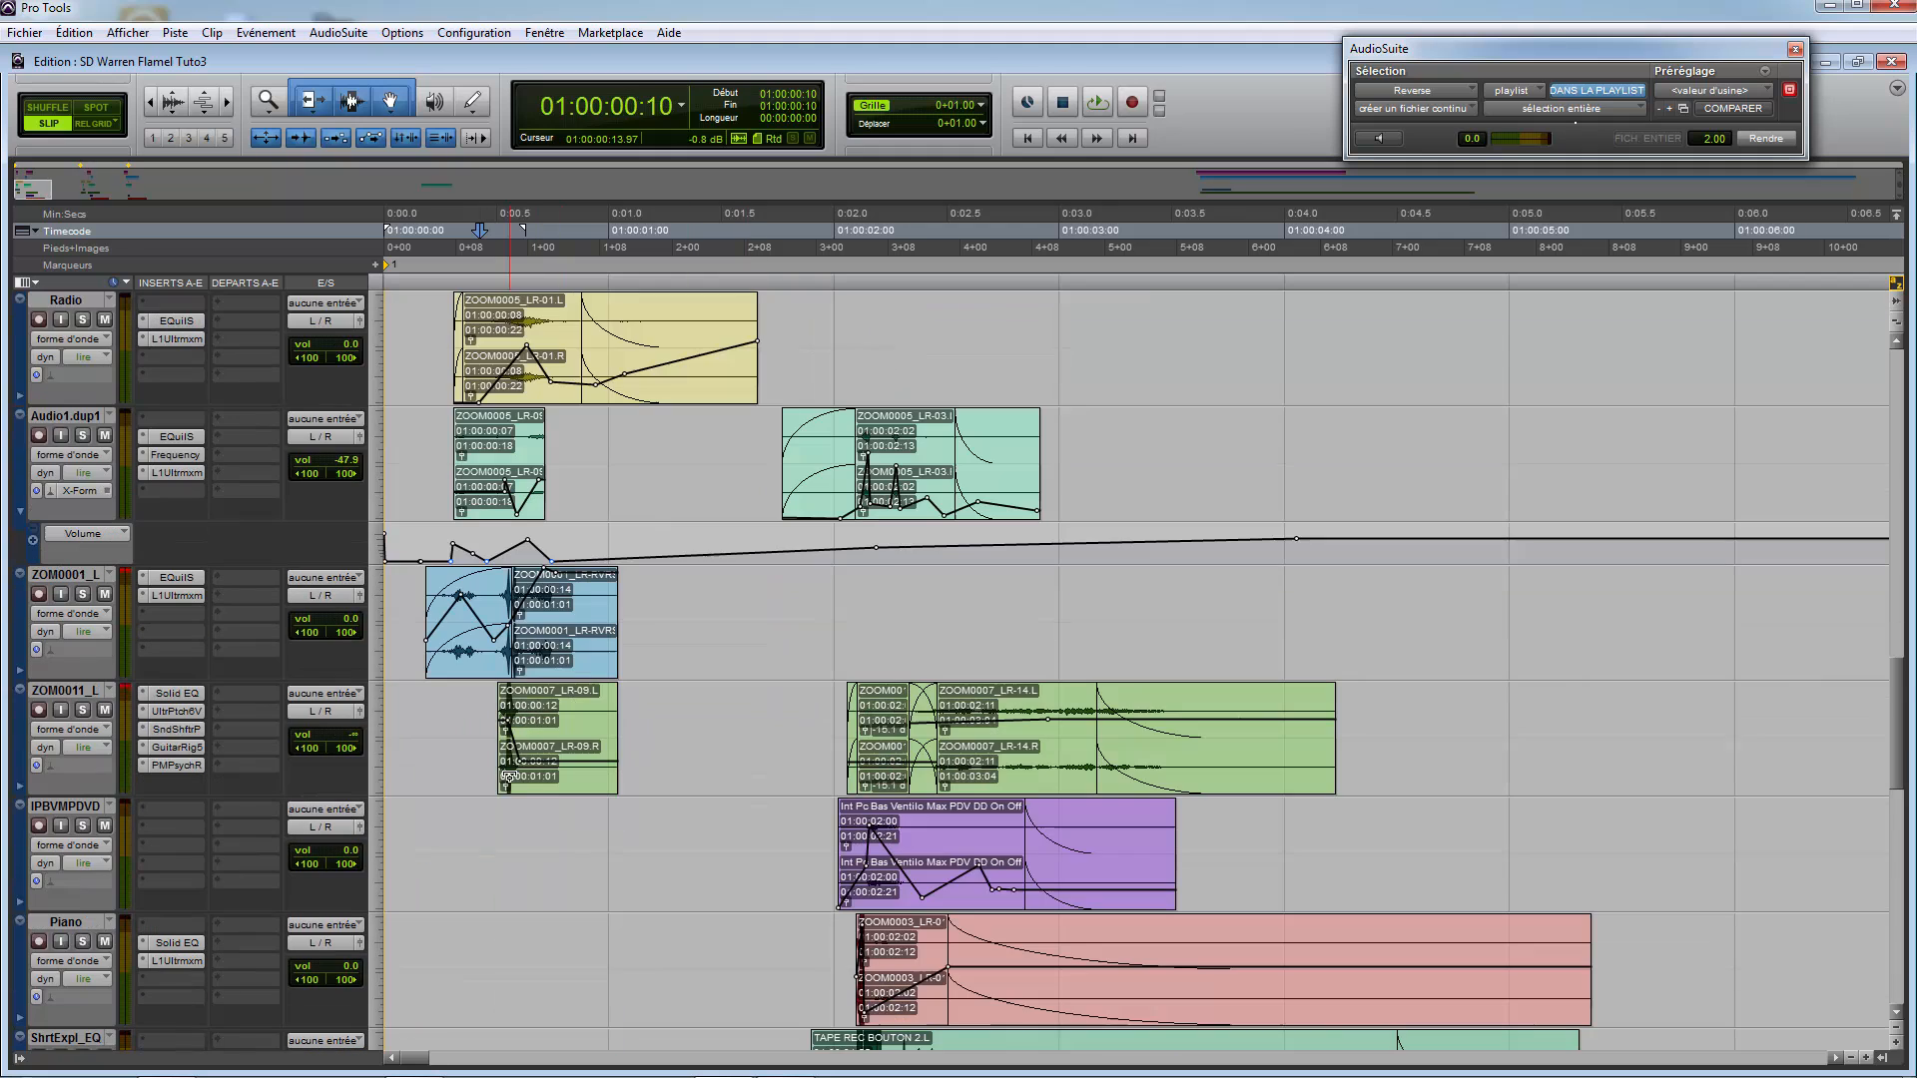
{"action": "scroll", "coordinate": [505, 775], "scroll_direction": "down", "scroll_amount": 3}
{"action": "scroll", "coordinate": [466, 836], "scroll_direction": "down", "scroll_amount": 9}
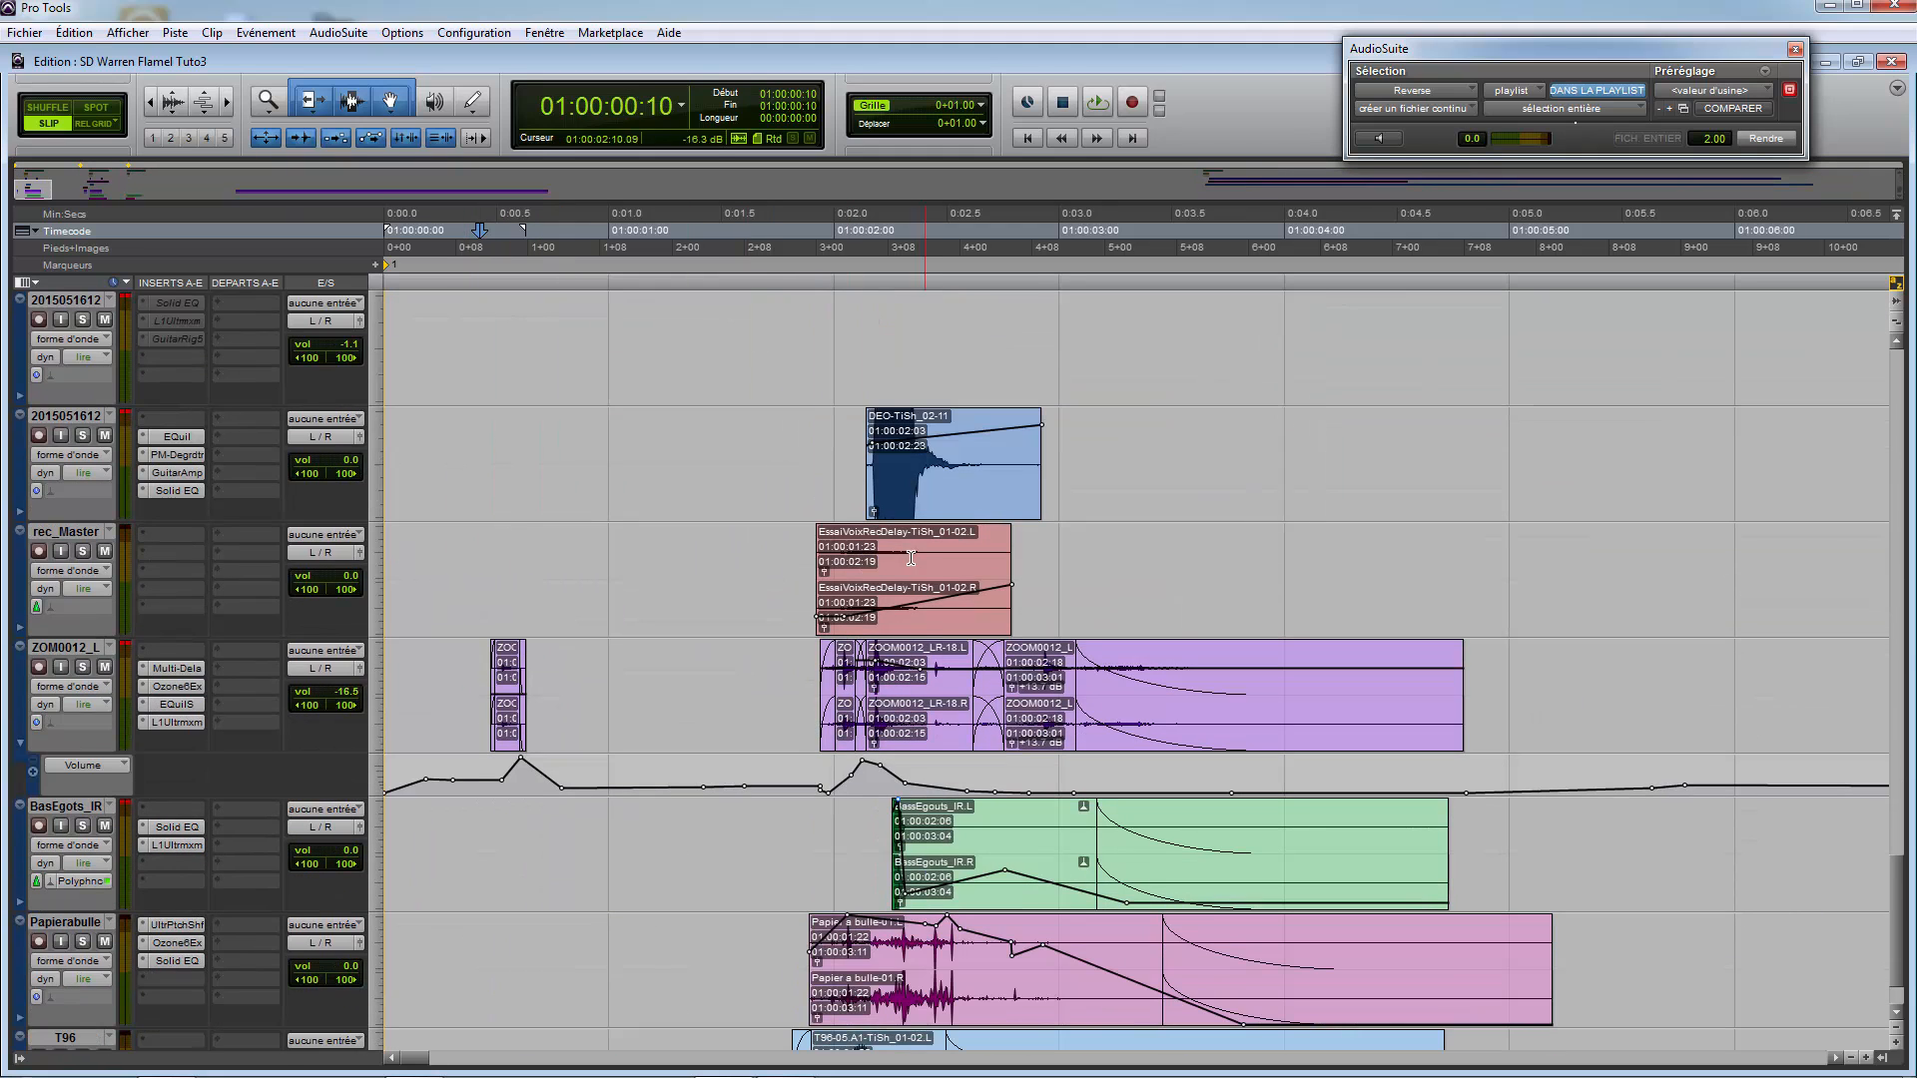
Step: Highlight the middle of the EssaiVoixRecDelay clip on the rec_Master track to examine where it sits in the spell
{"action": "left_click_drag", "start_coordinate": [854, 554], "coordinate": [926, 557]}
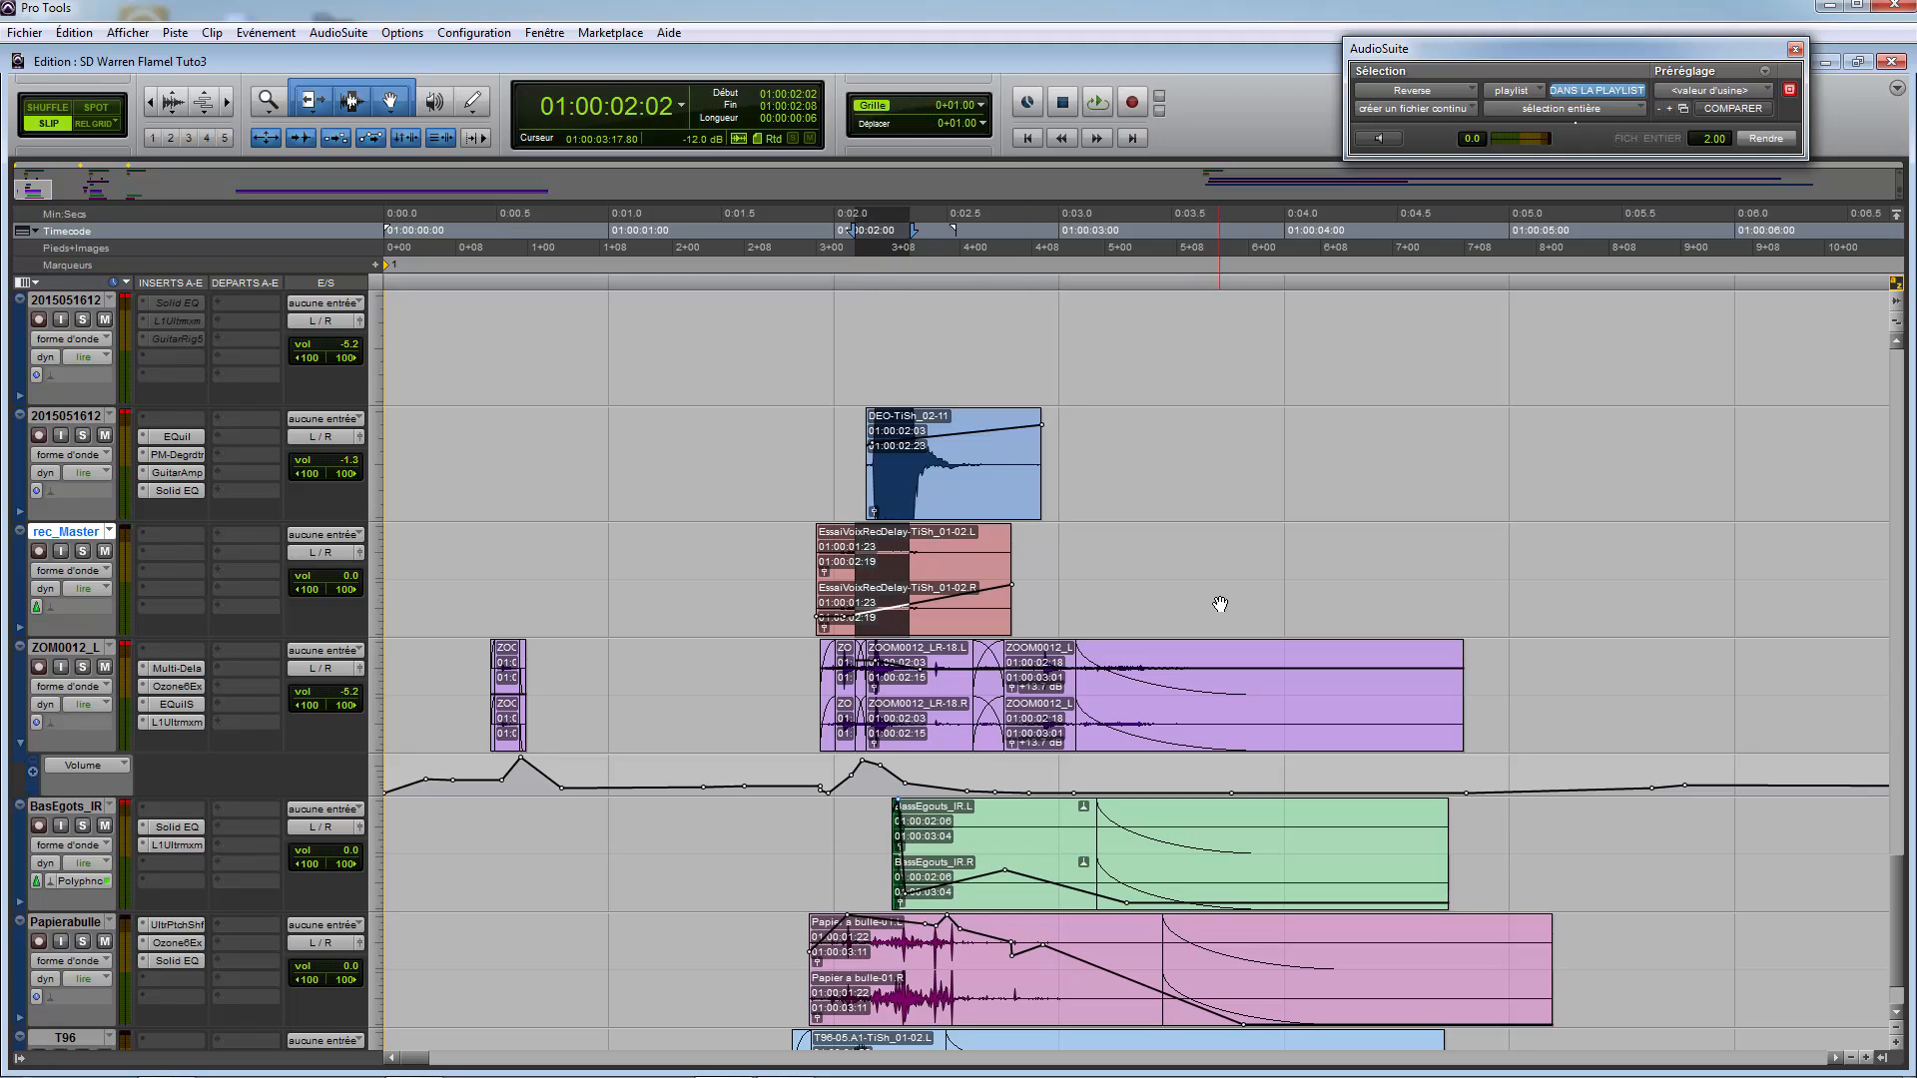
{"action": "left_click", "coordinate": [618, 555]}
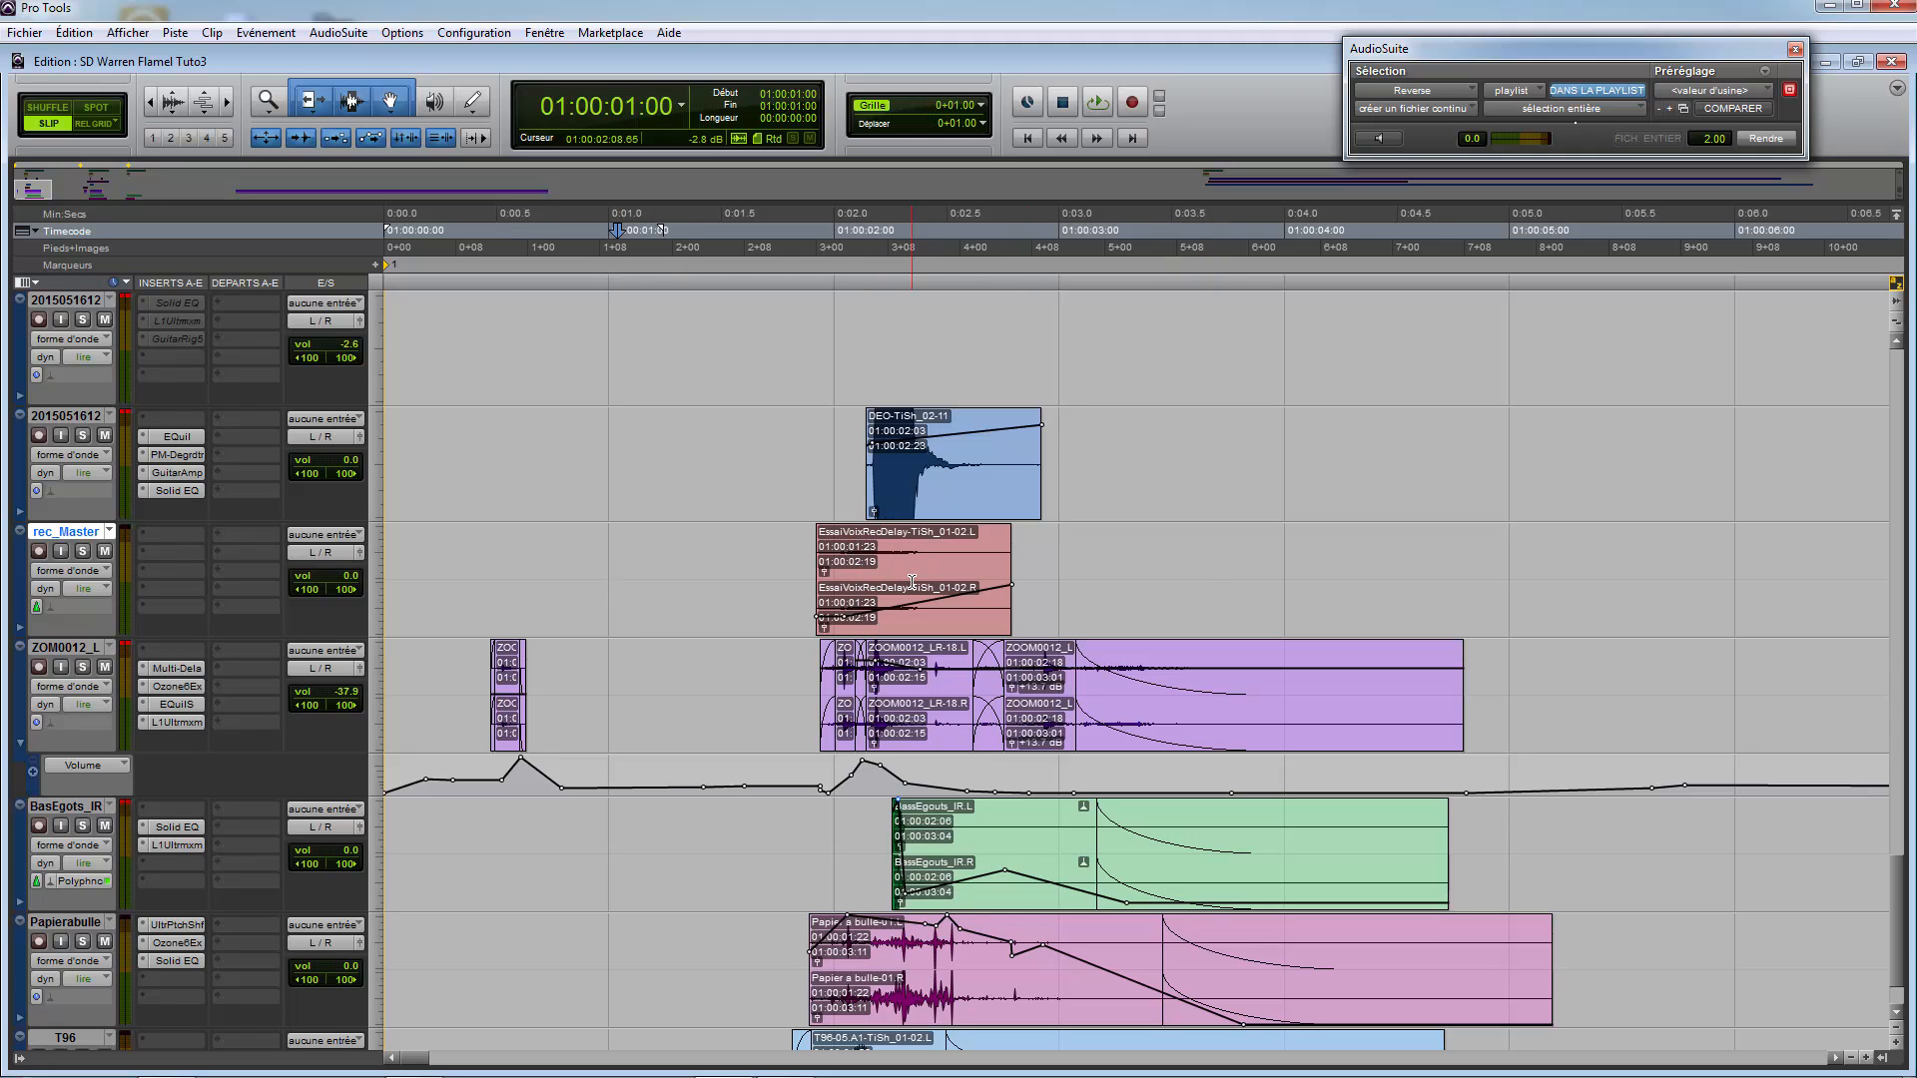
{"action": "left_click_drag", "start_coordinate": [845, 550], "coordinate": [922, 558]}
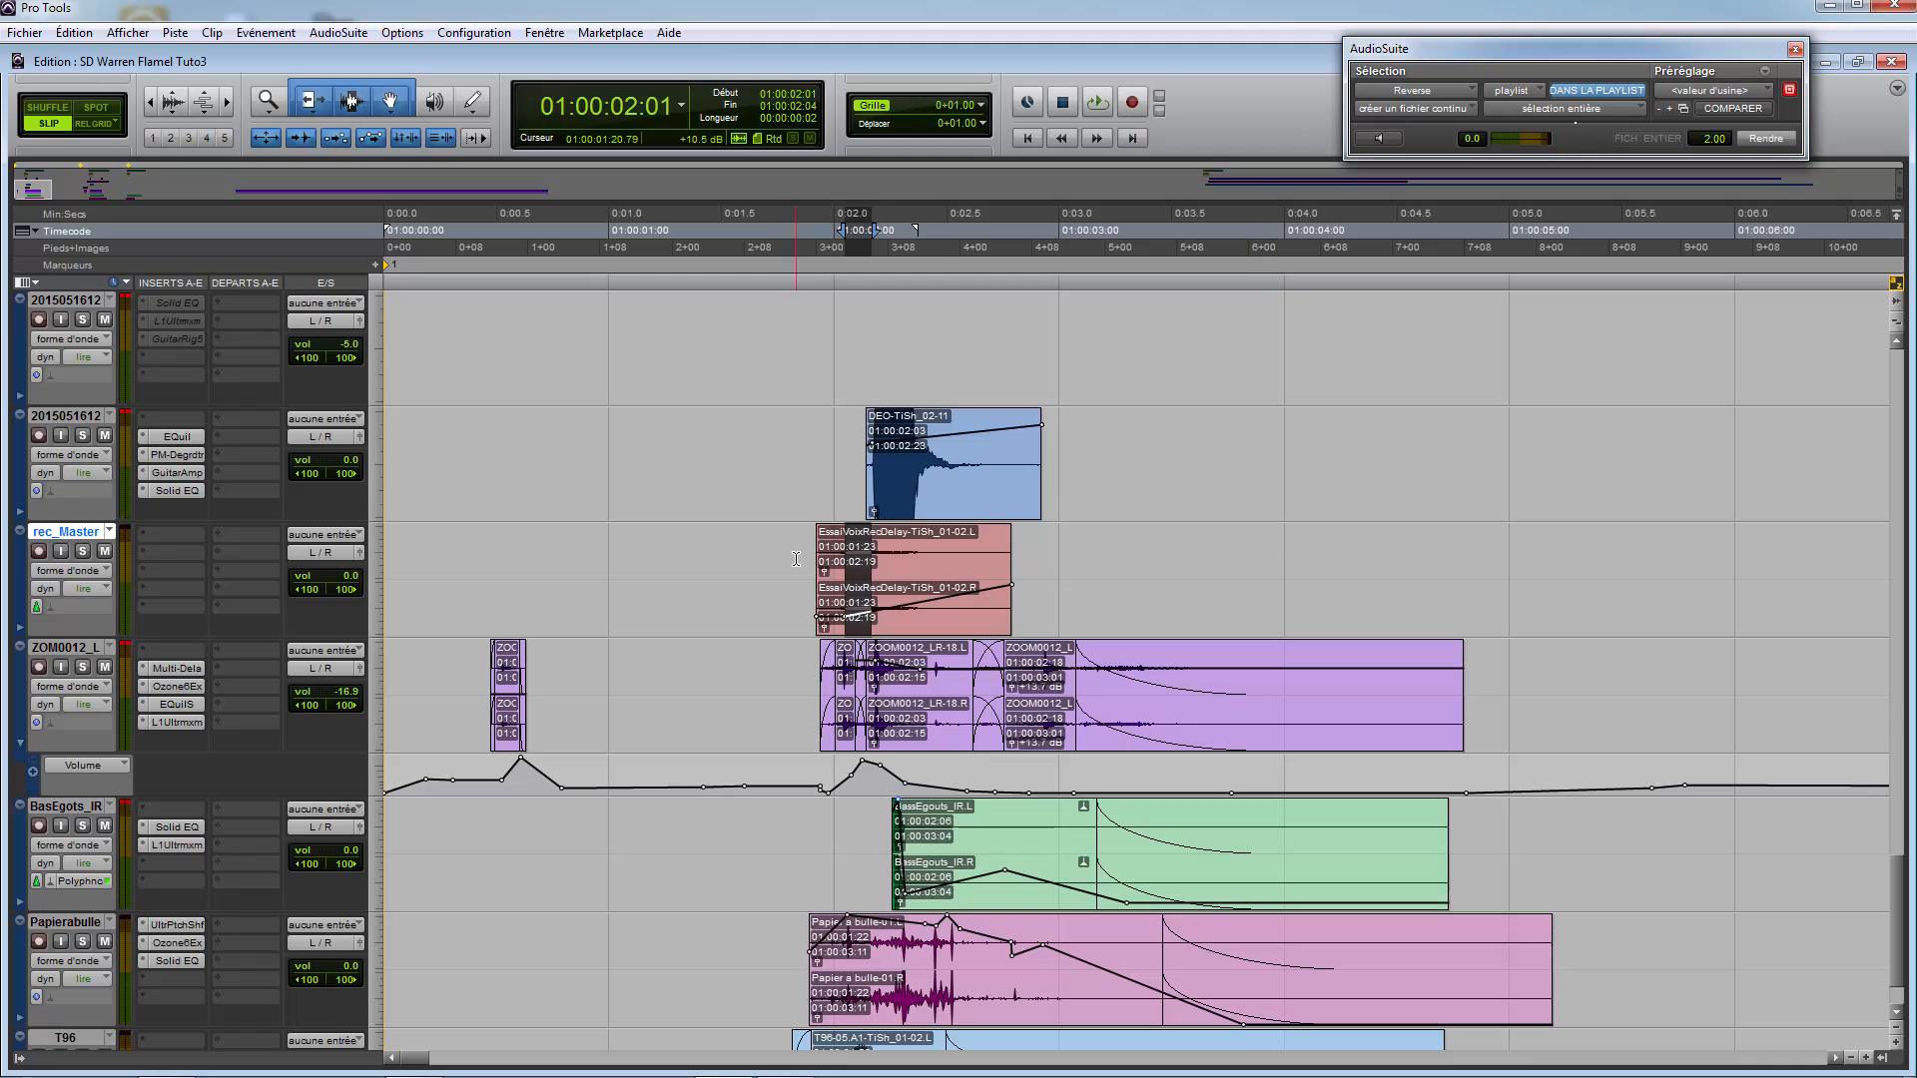
{"action": "left_click", "coordinate": [887, 536]}
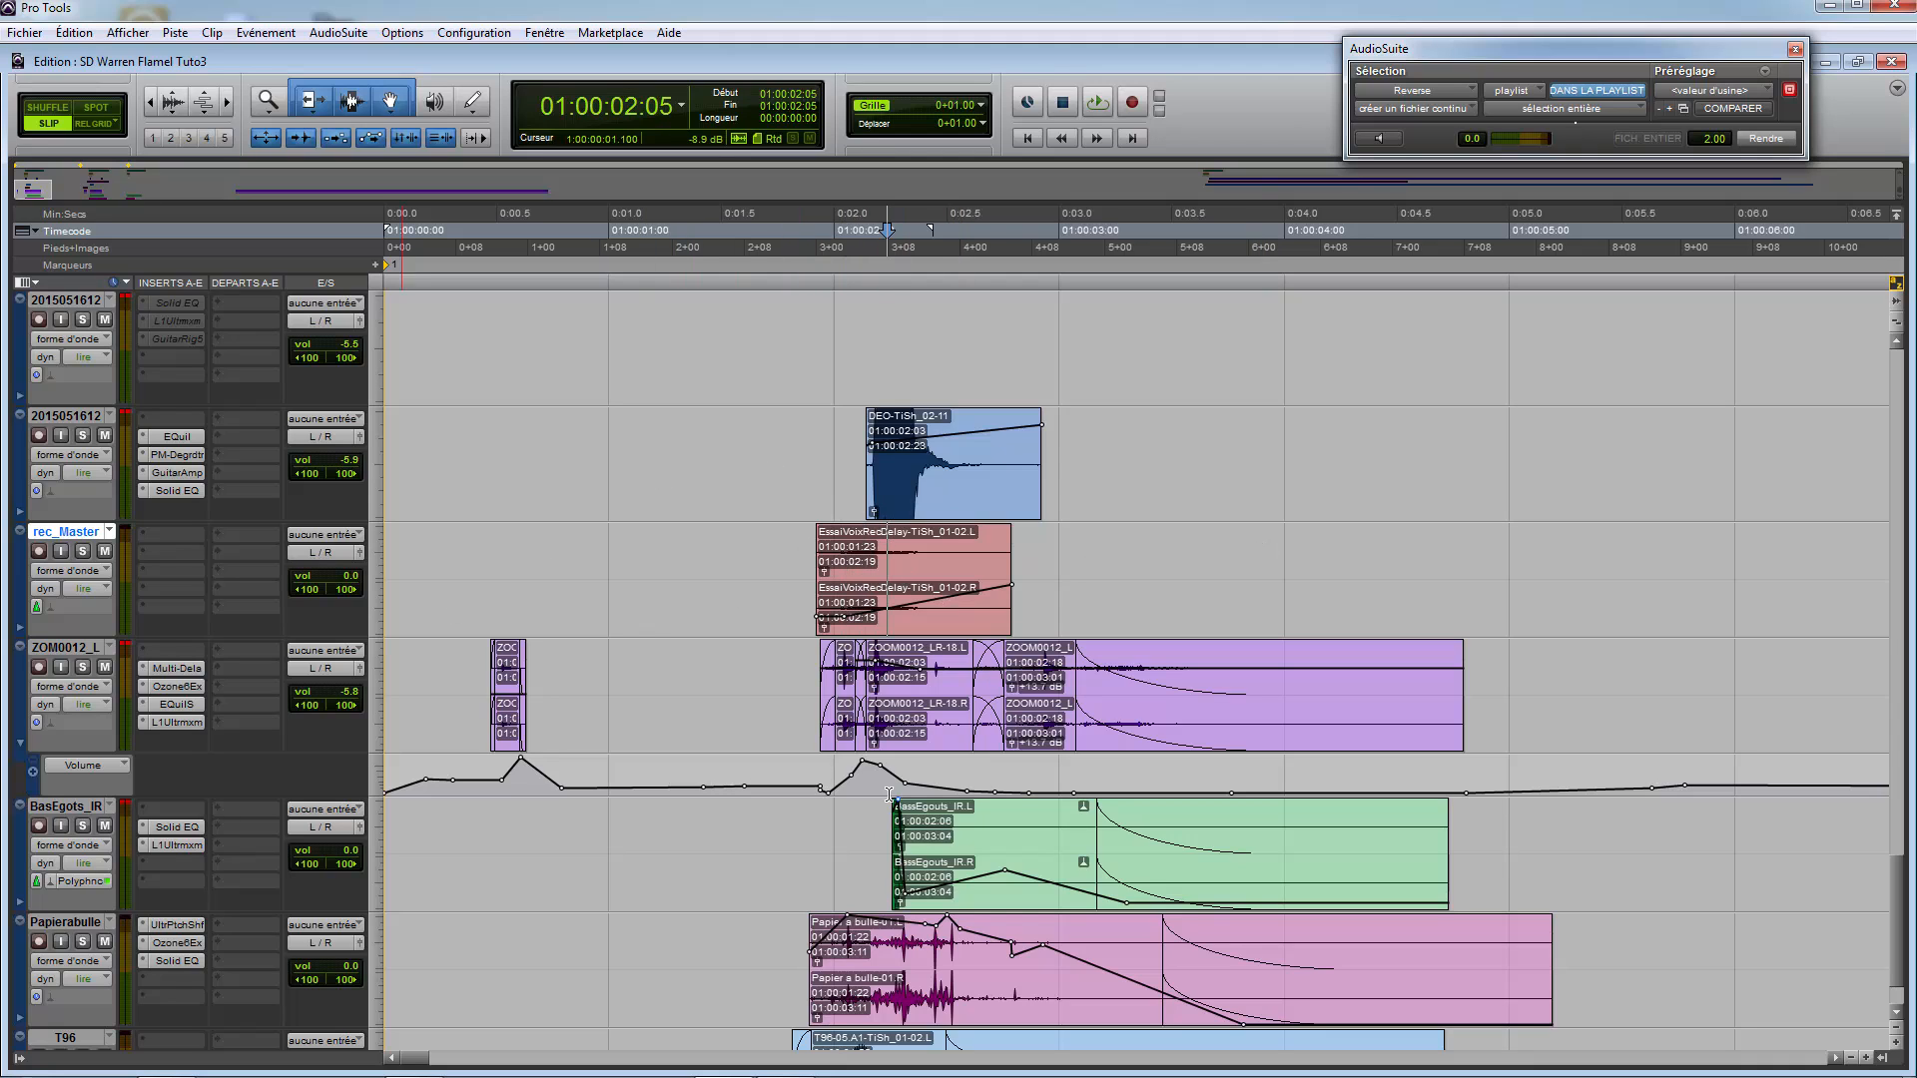
Step: Place the edit cursor at 01:00:01:14 on rec_Master, solo the track, and briefly start playback
{"action": "left_click", "coordinate": [736, 569]}
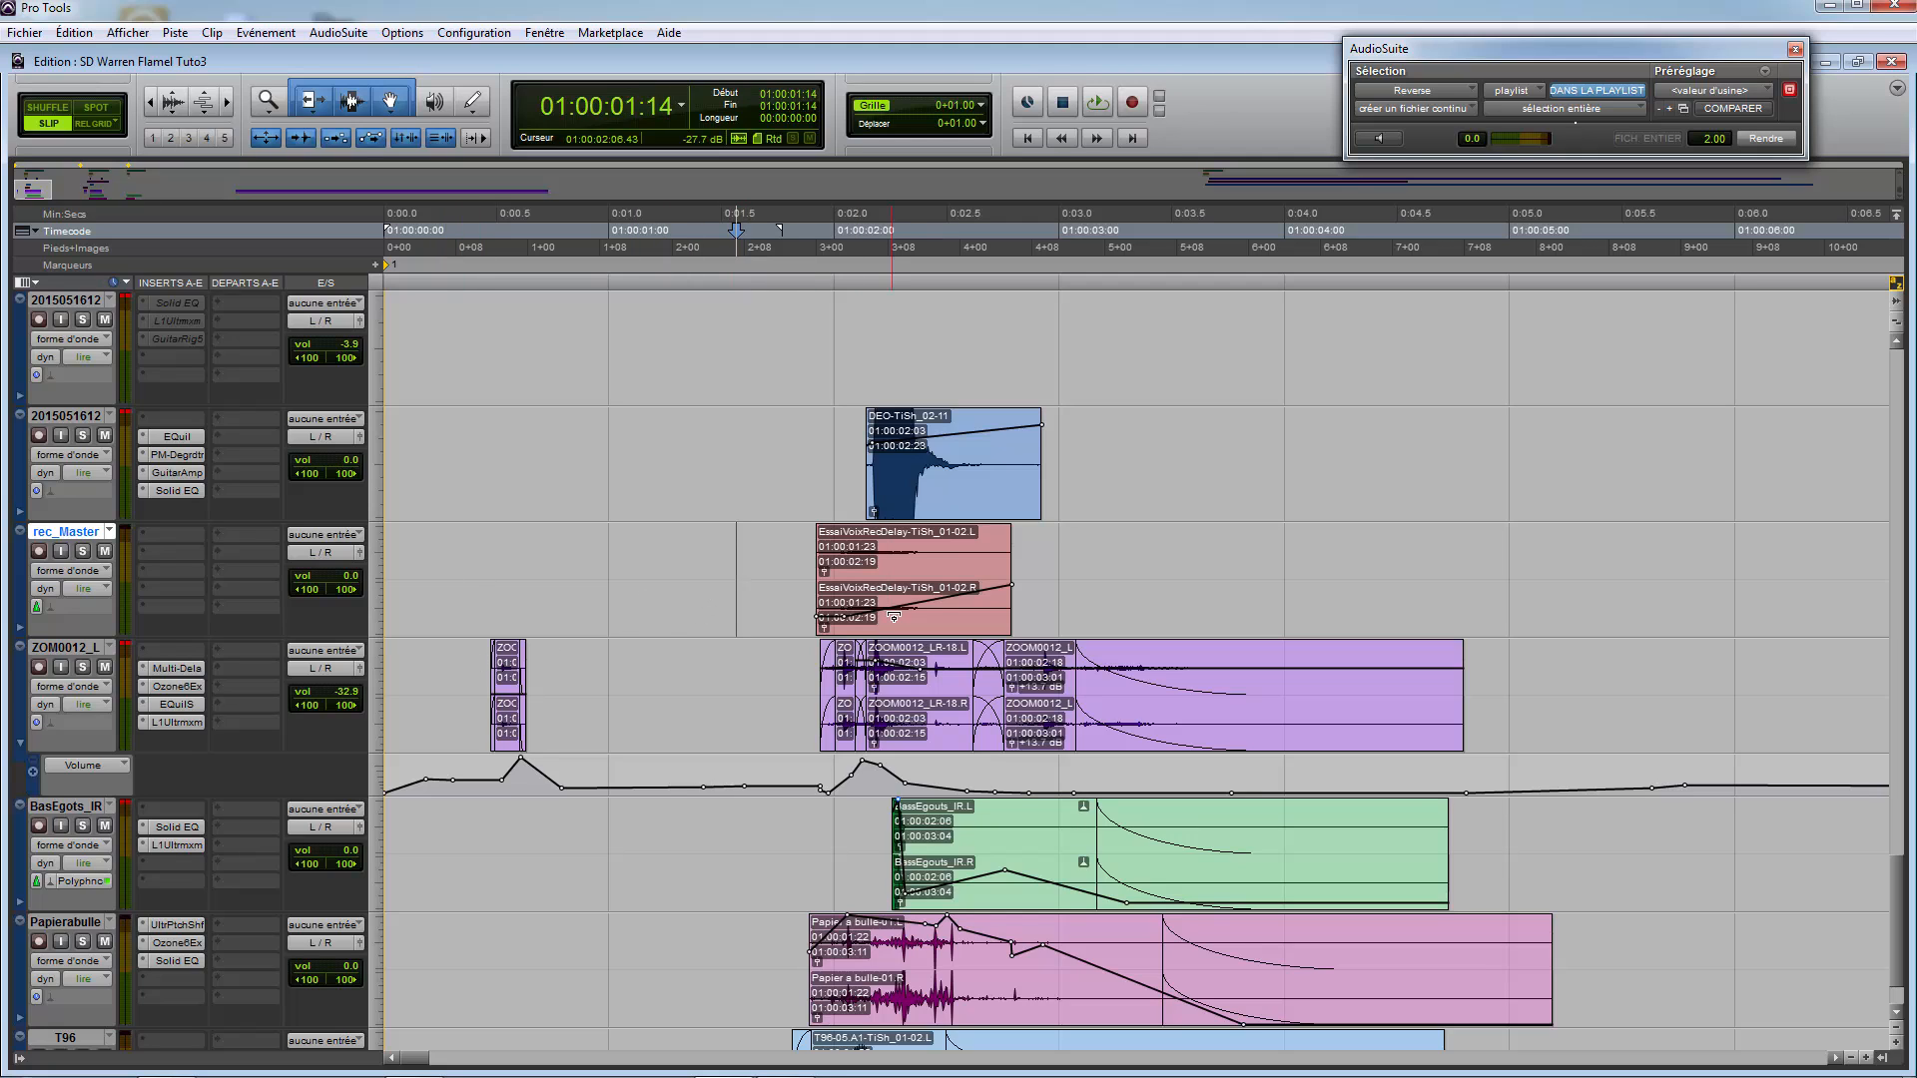
{"action": "left_click", "coordinate": [83, 552]}
{"action": "key", "text": "space"}
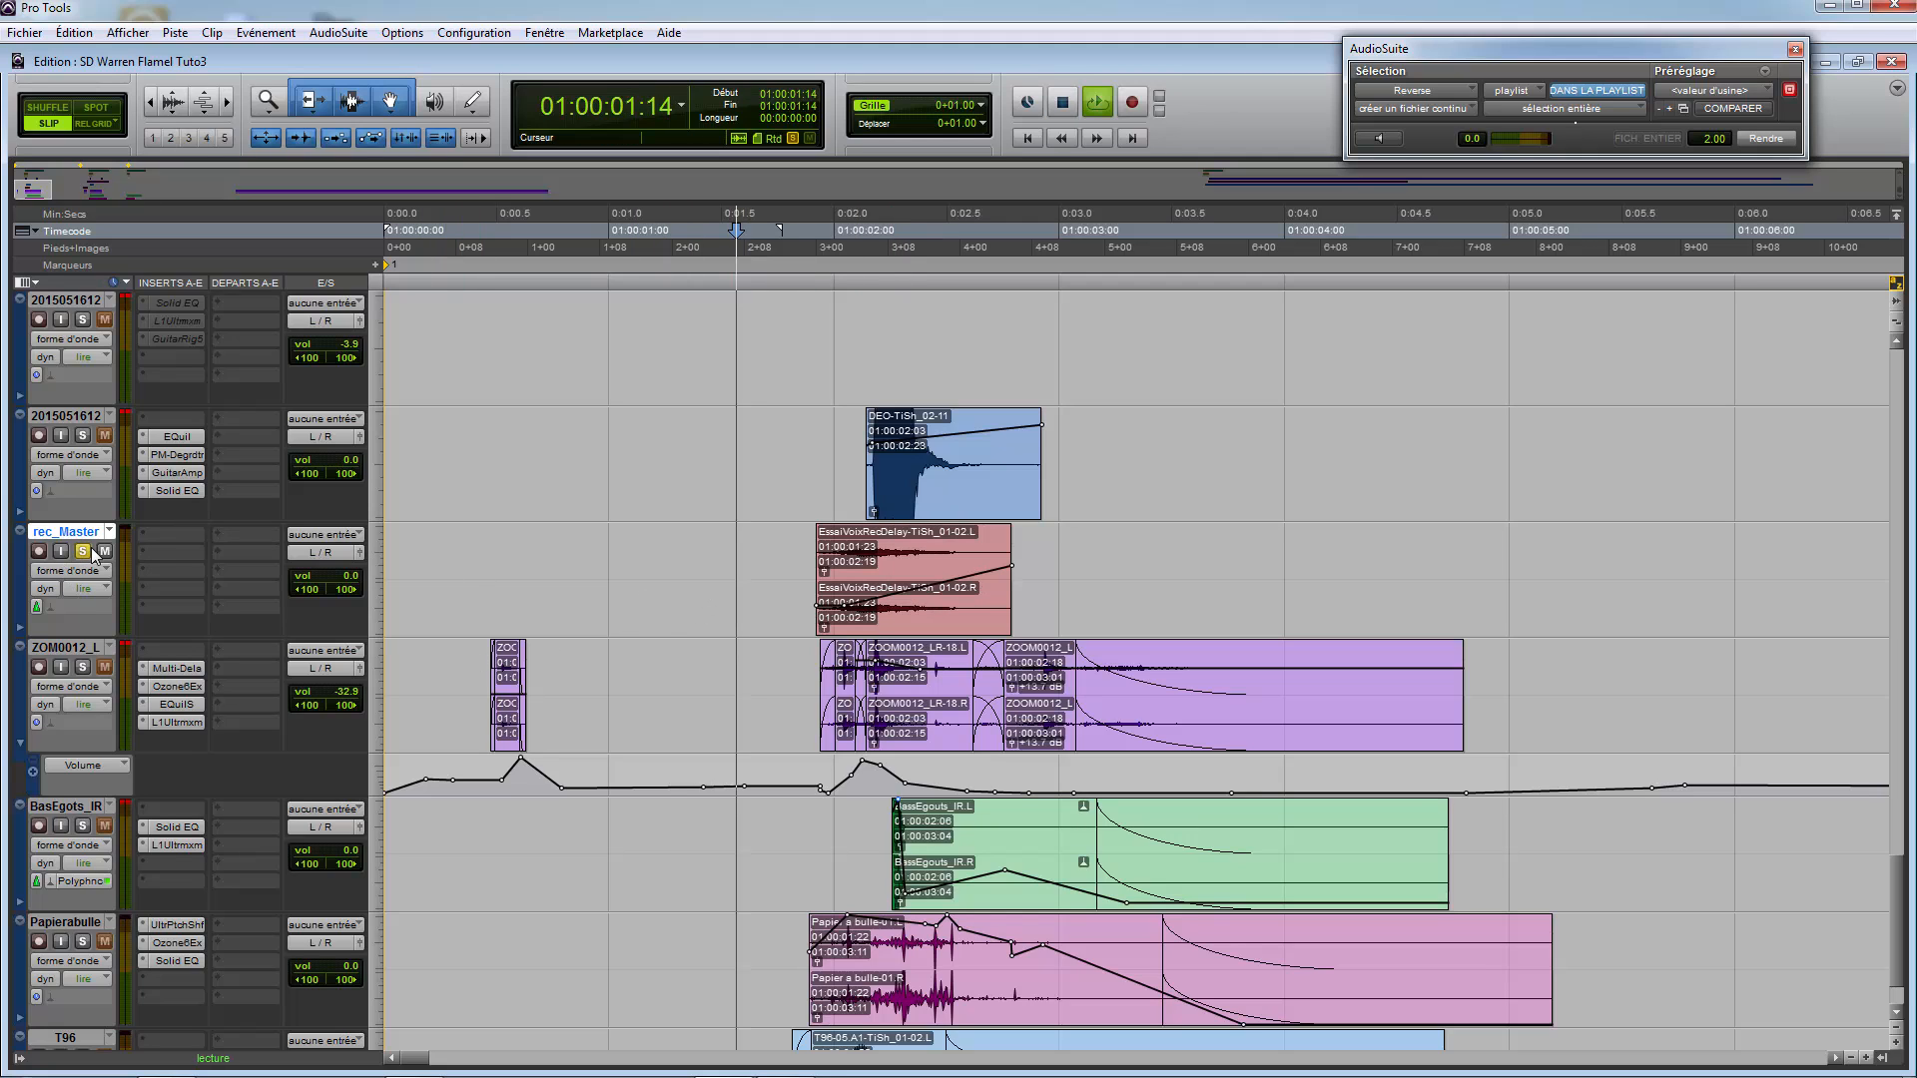
{"action": "key", "text": "space"}
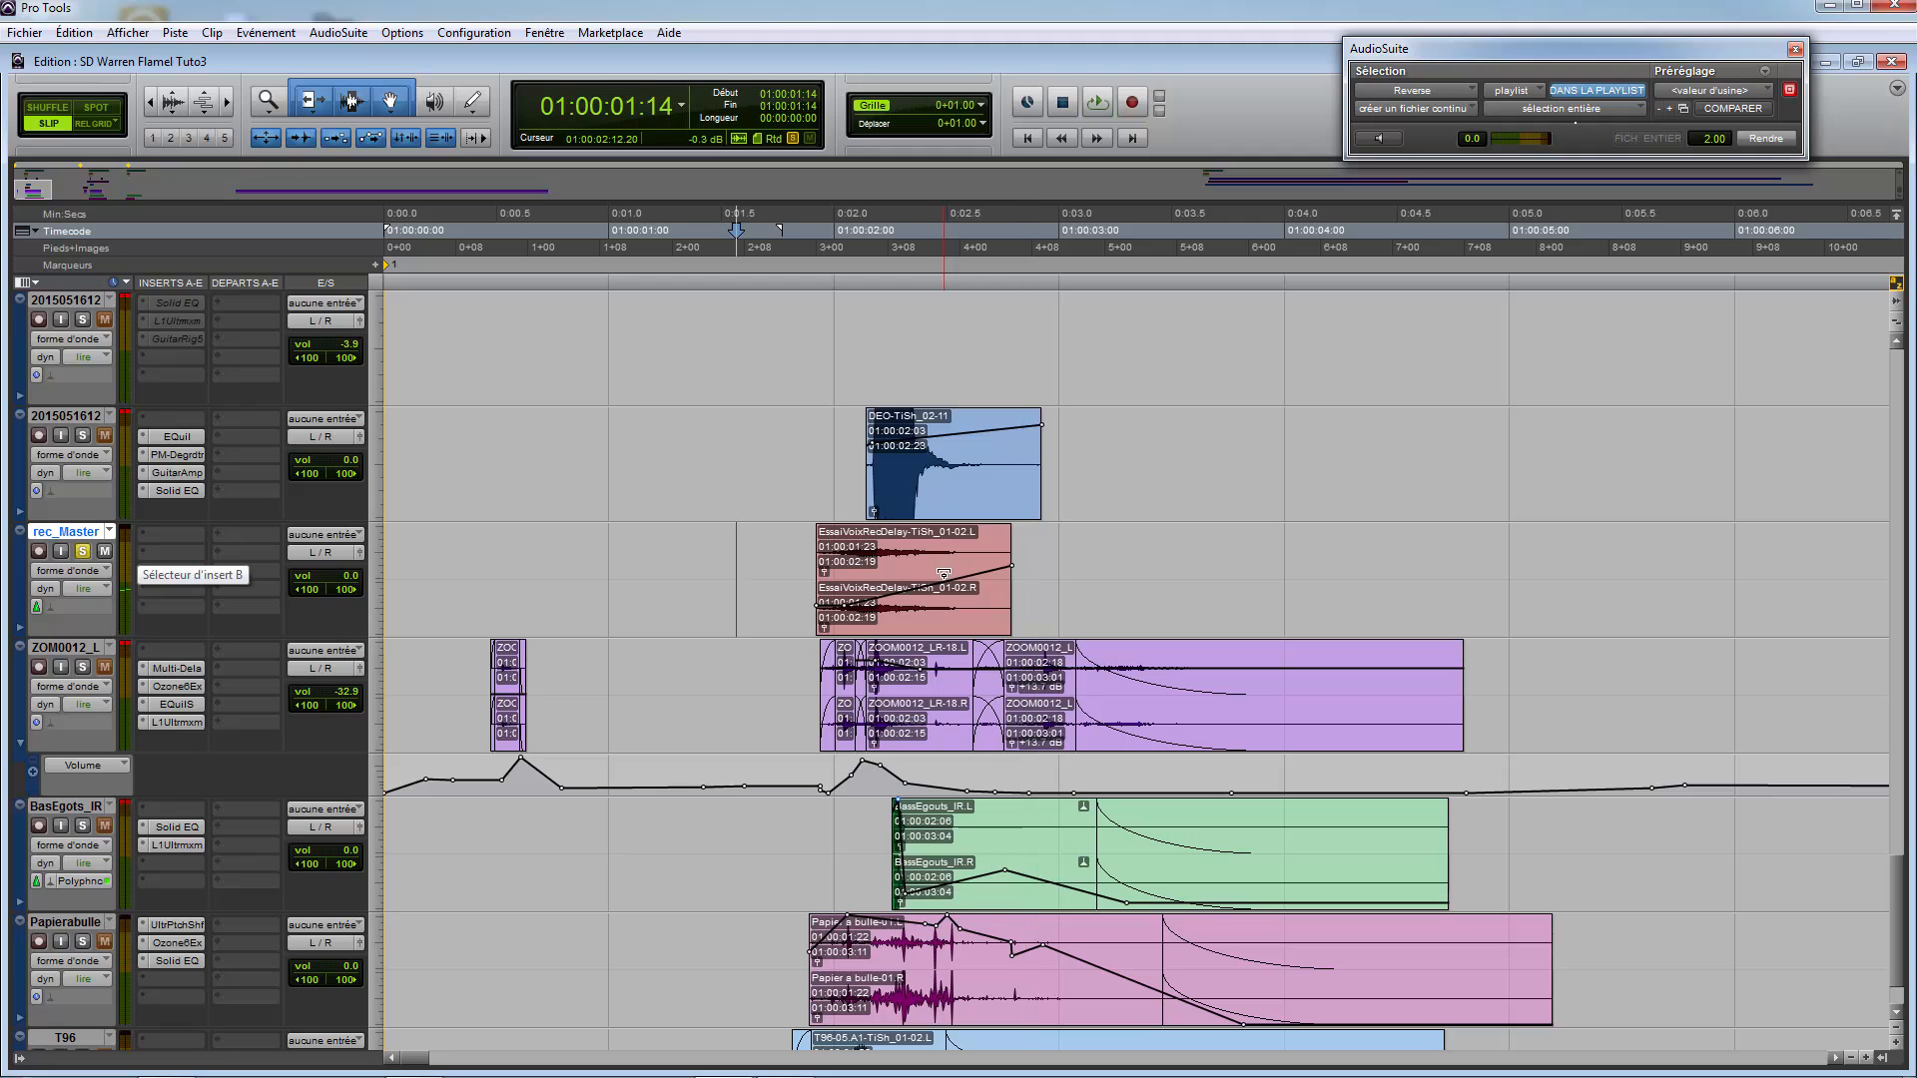
Step: Select the EssaiVoixRecDelay clip on rec_Master, mute it, and unmute it again
{"action": "left_click", "coordinate": [964, 607]}
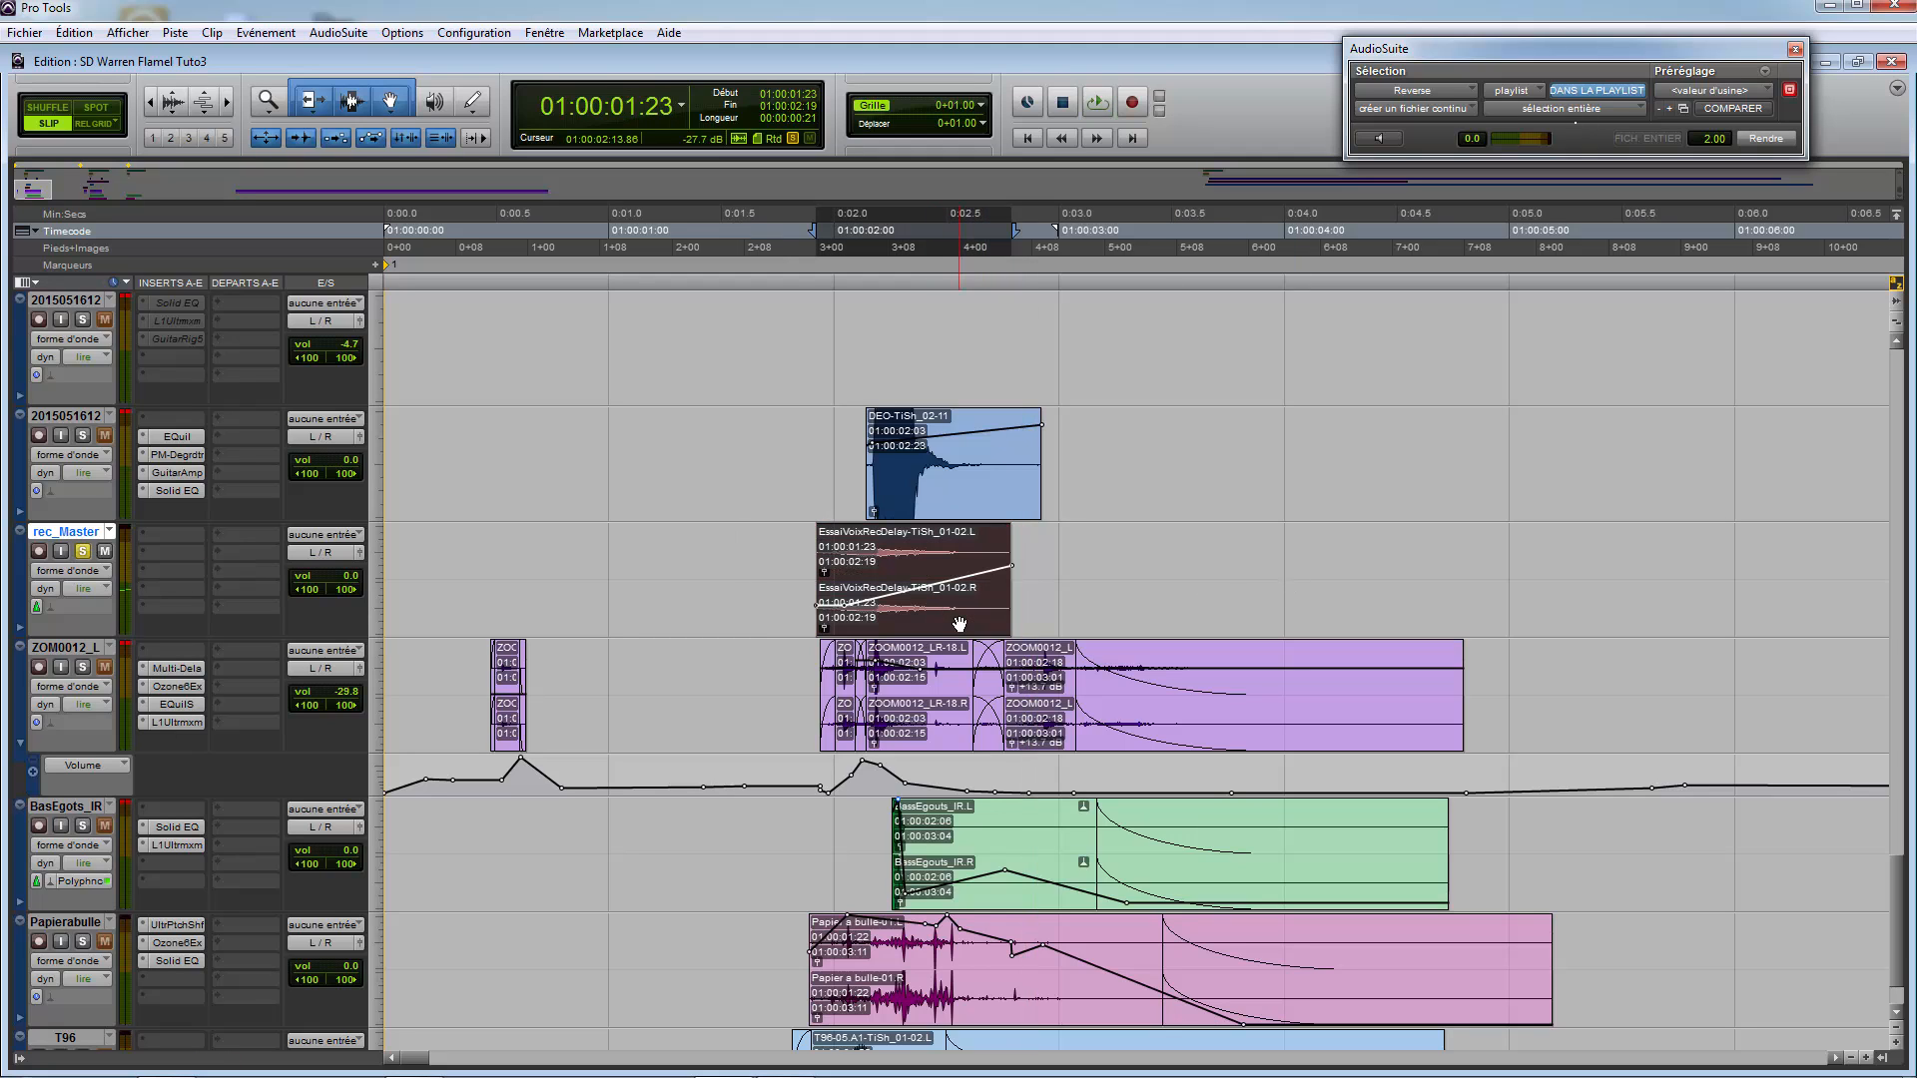
{"action": "right_click", "coordinate": [1007, 596]}
{"action": "left_click", "coordinate": [1150, 863]}
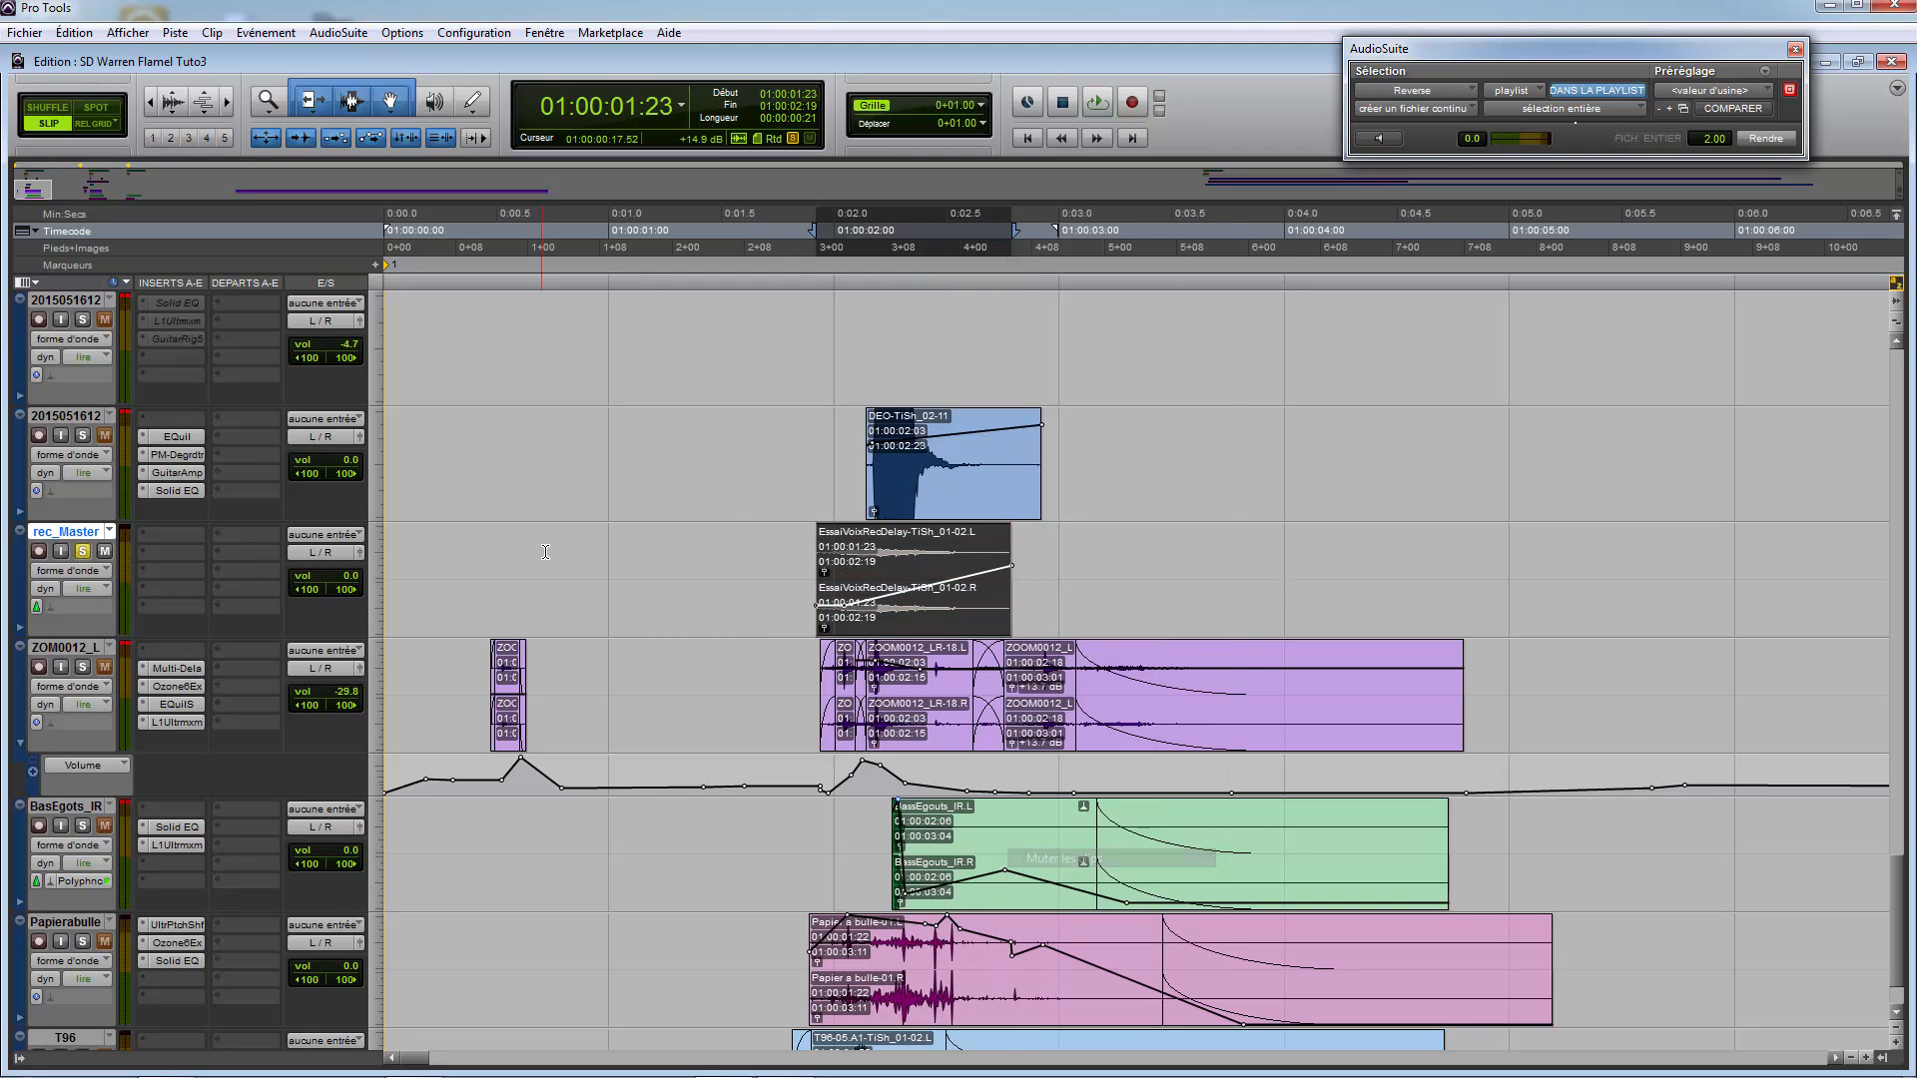
{"action": "right_click", "coordinate": [866, 621]}
{"action": "left_click", "coordinate": [936, 887]}
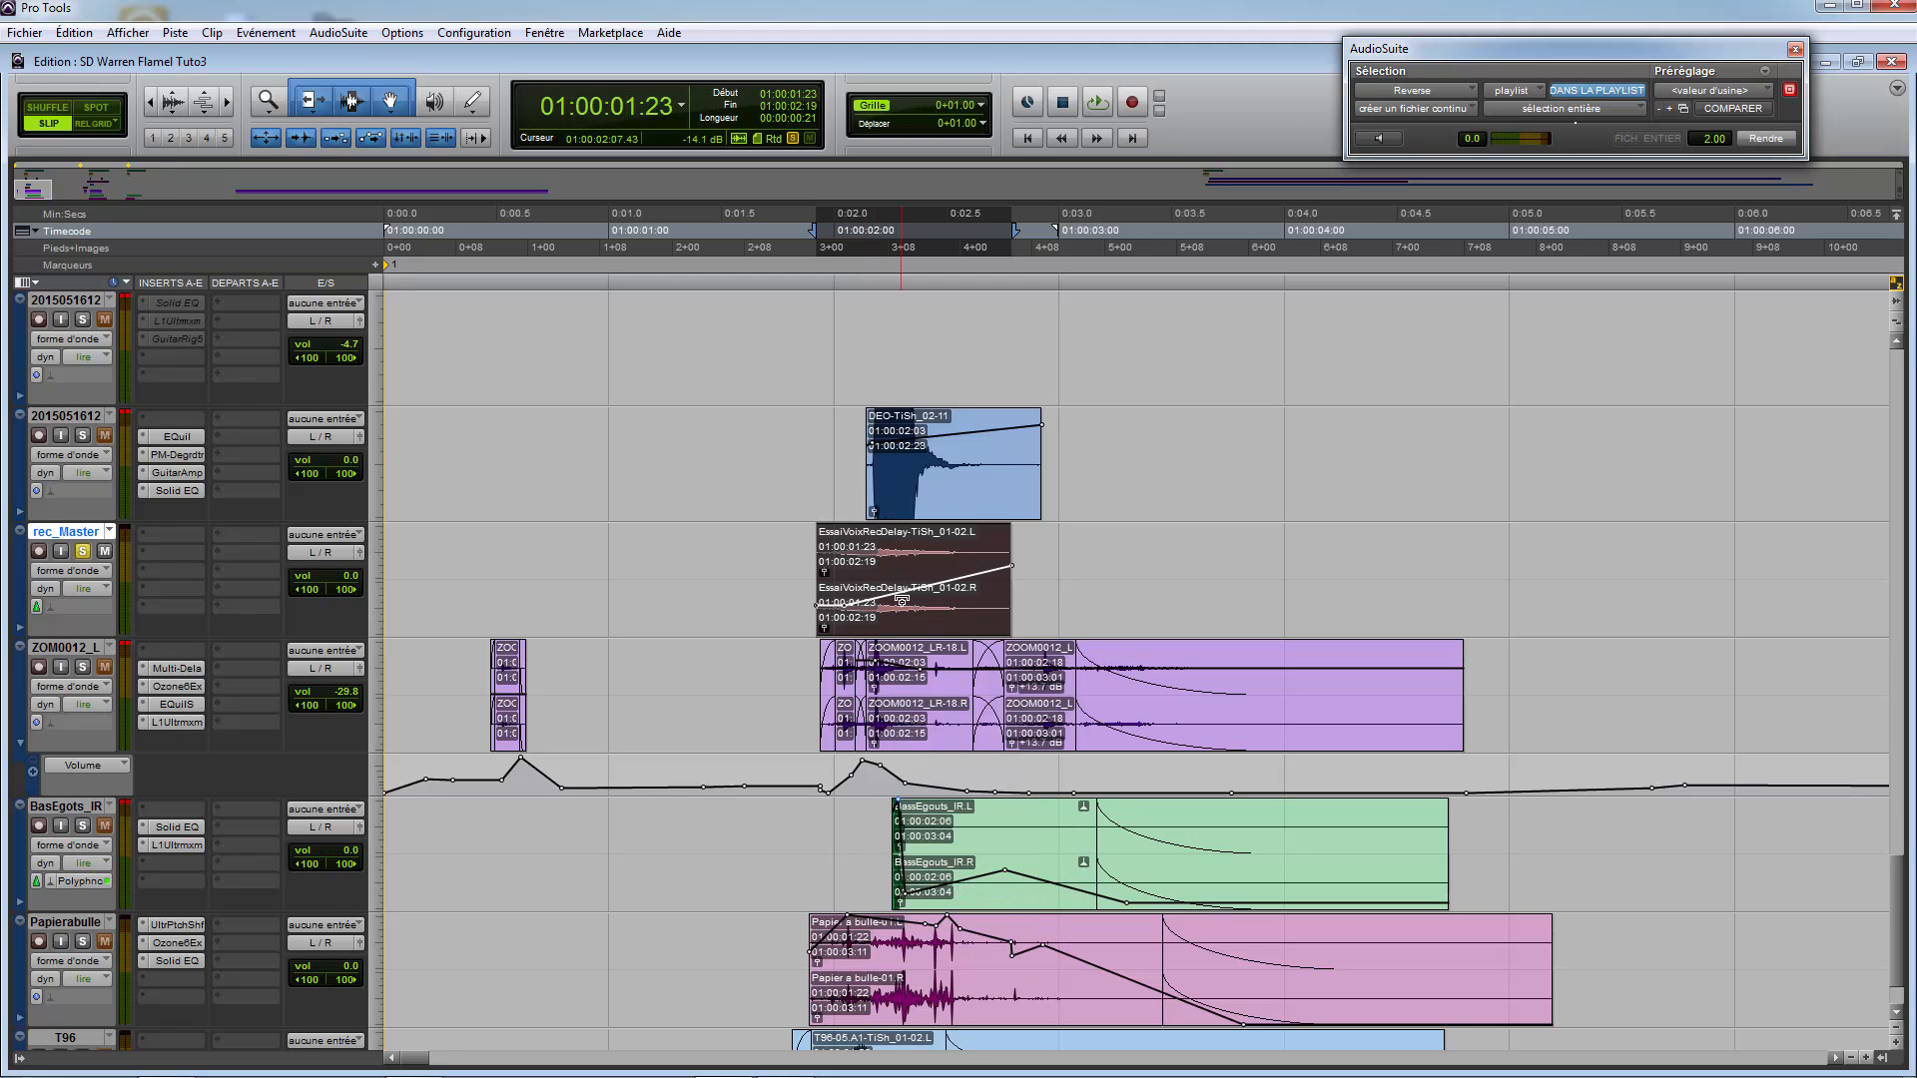
Step: Place the edit cursor at 01:00:01:17 on rec_Master and return to the Master 1 track with all three variations in view
{"action": "left_click", "coordinate": [780, 529]}
{"action": "scroll", "coordinate": [780, 529], "scroll_direction": "up", "scroll_amount": 5}
{"action": "scroll", "coordinate": [780, 529], "scroll_direction": "up", "scroll_amount": 15}
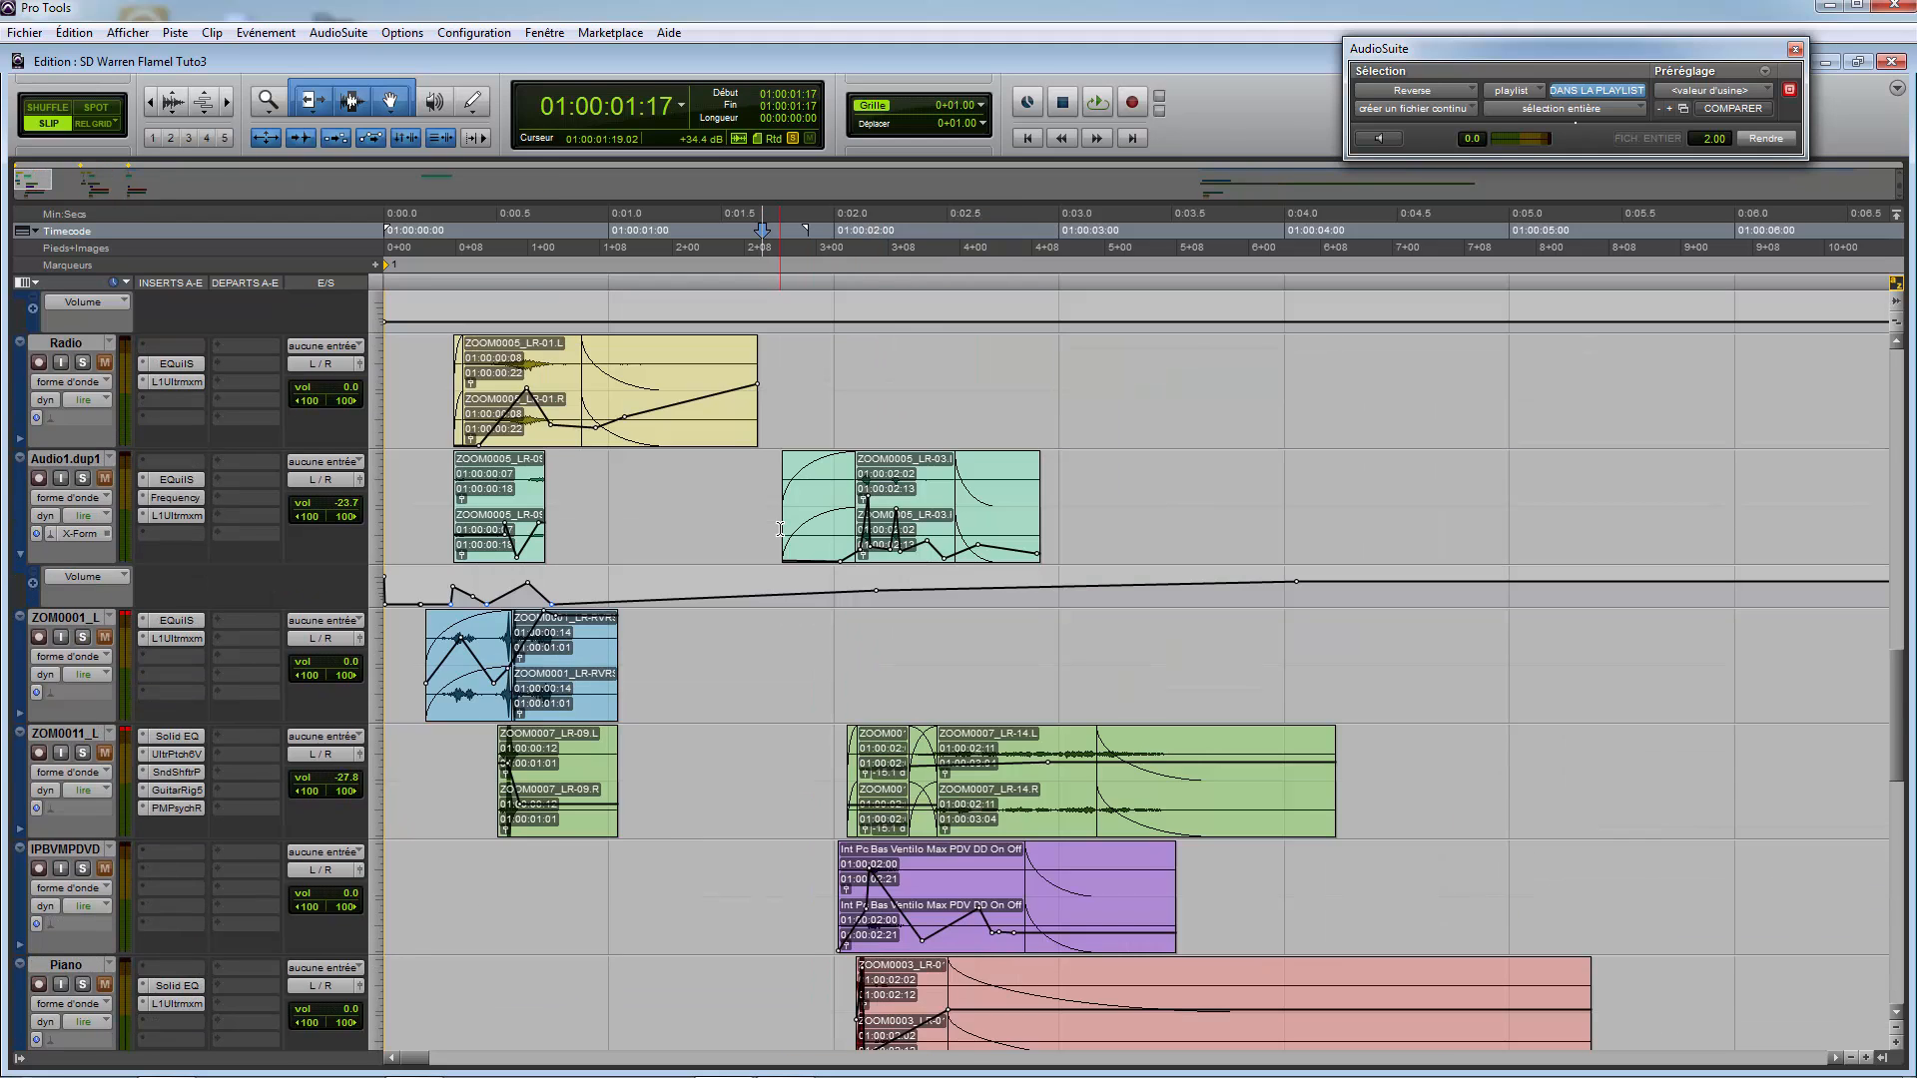
{"action": "scroll", "coordinate": [780, 529], "scroll_direction": "down", "scroll_amount": 2}
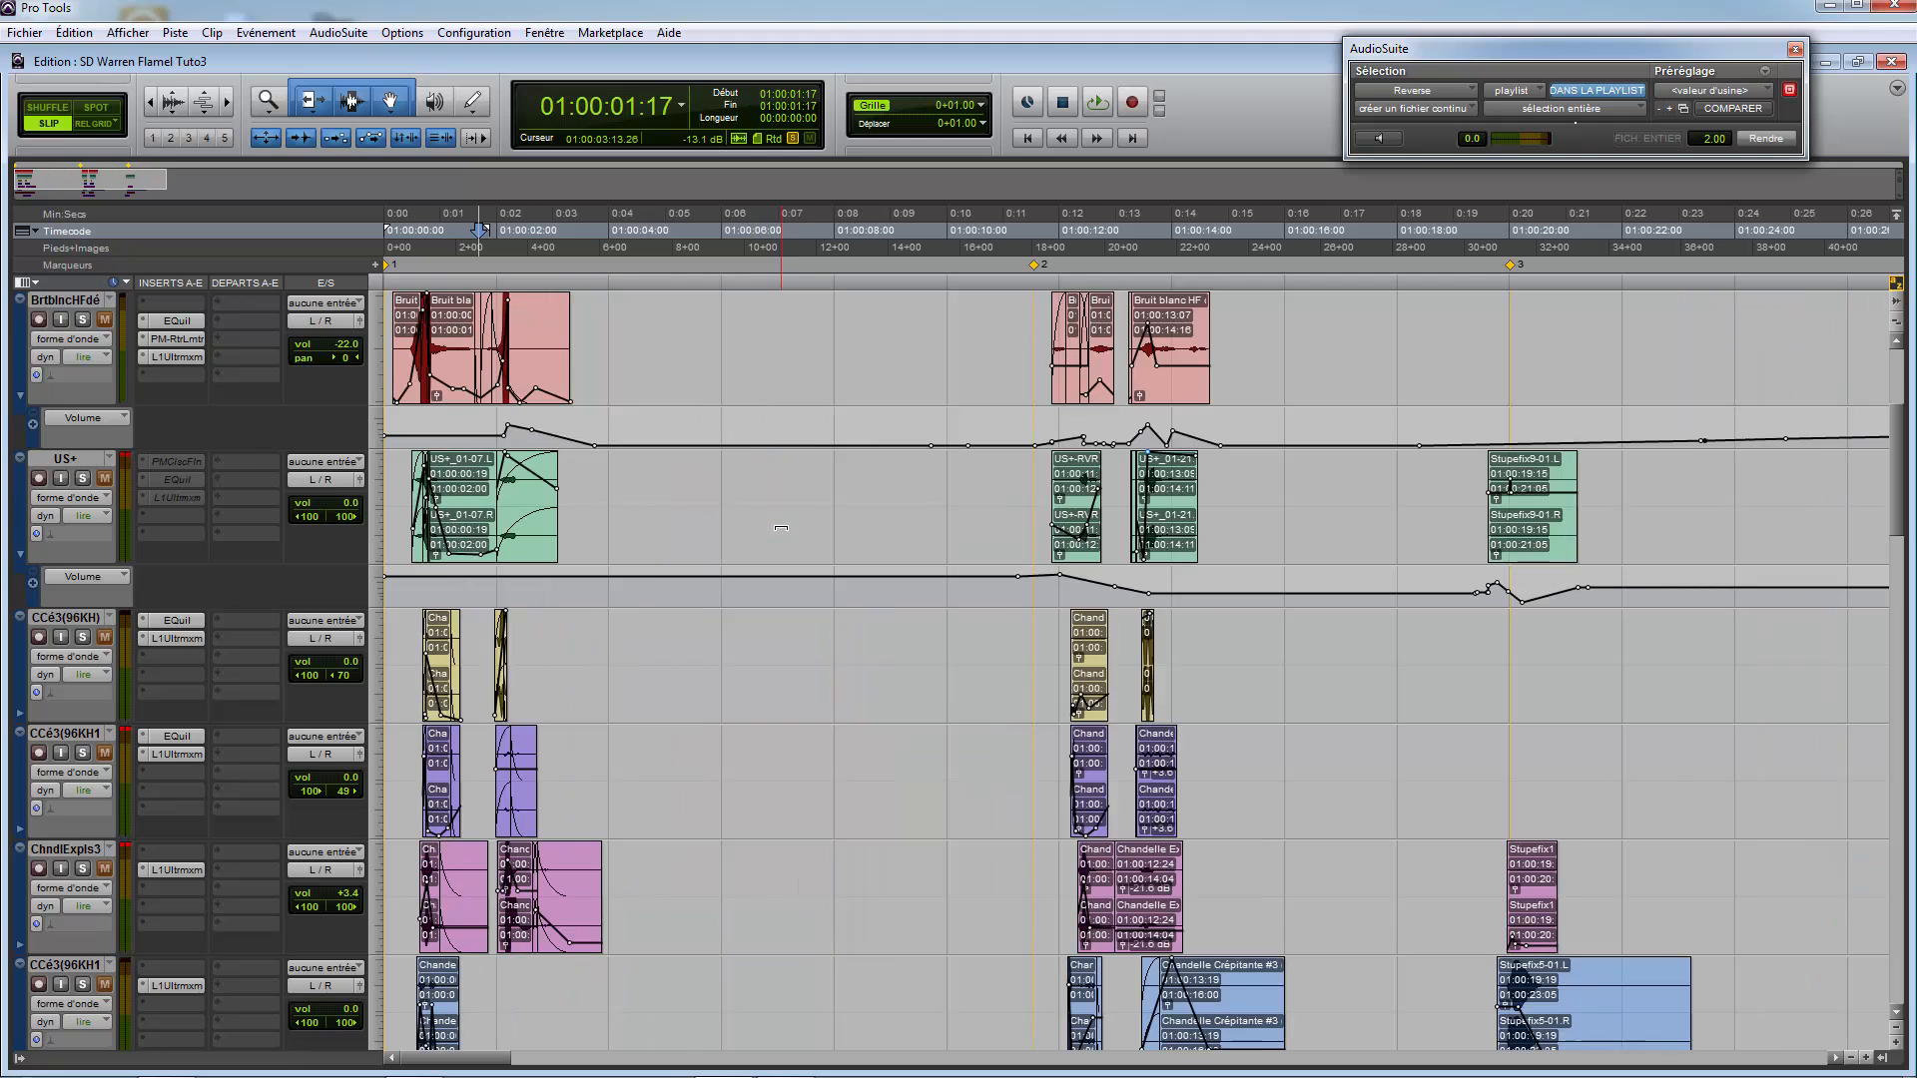
{"action": "scroll", "coordinate": [780, 530], "scroll_direction": "up", "scroll_amount": 3}
{"action": "scroll", "coordinate": [781, 528], "scroll_direction": "down", "scroll_amount": 1}
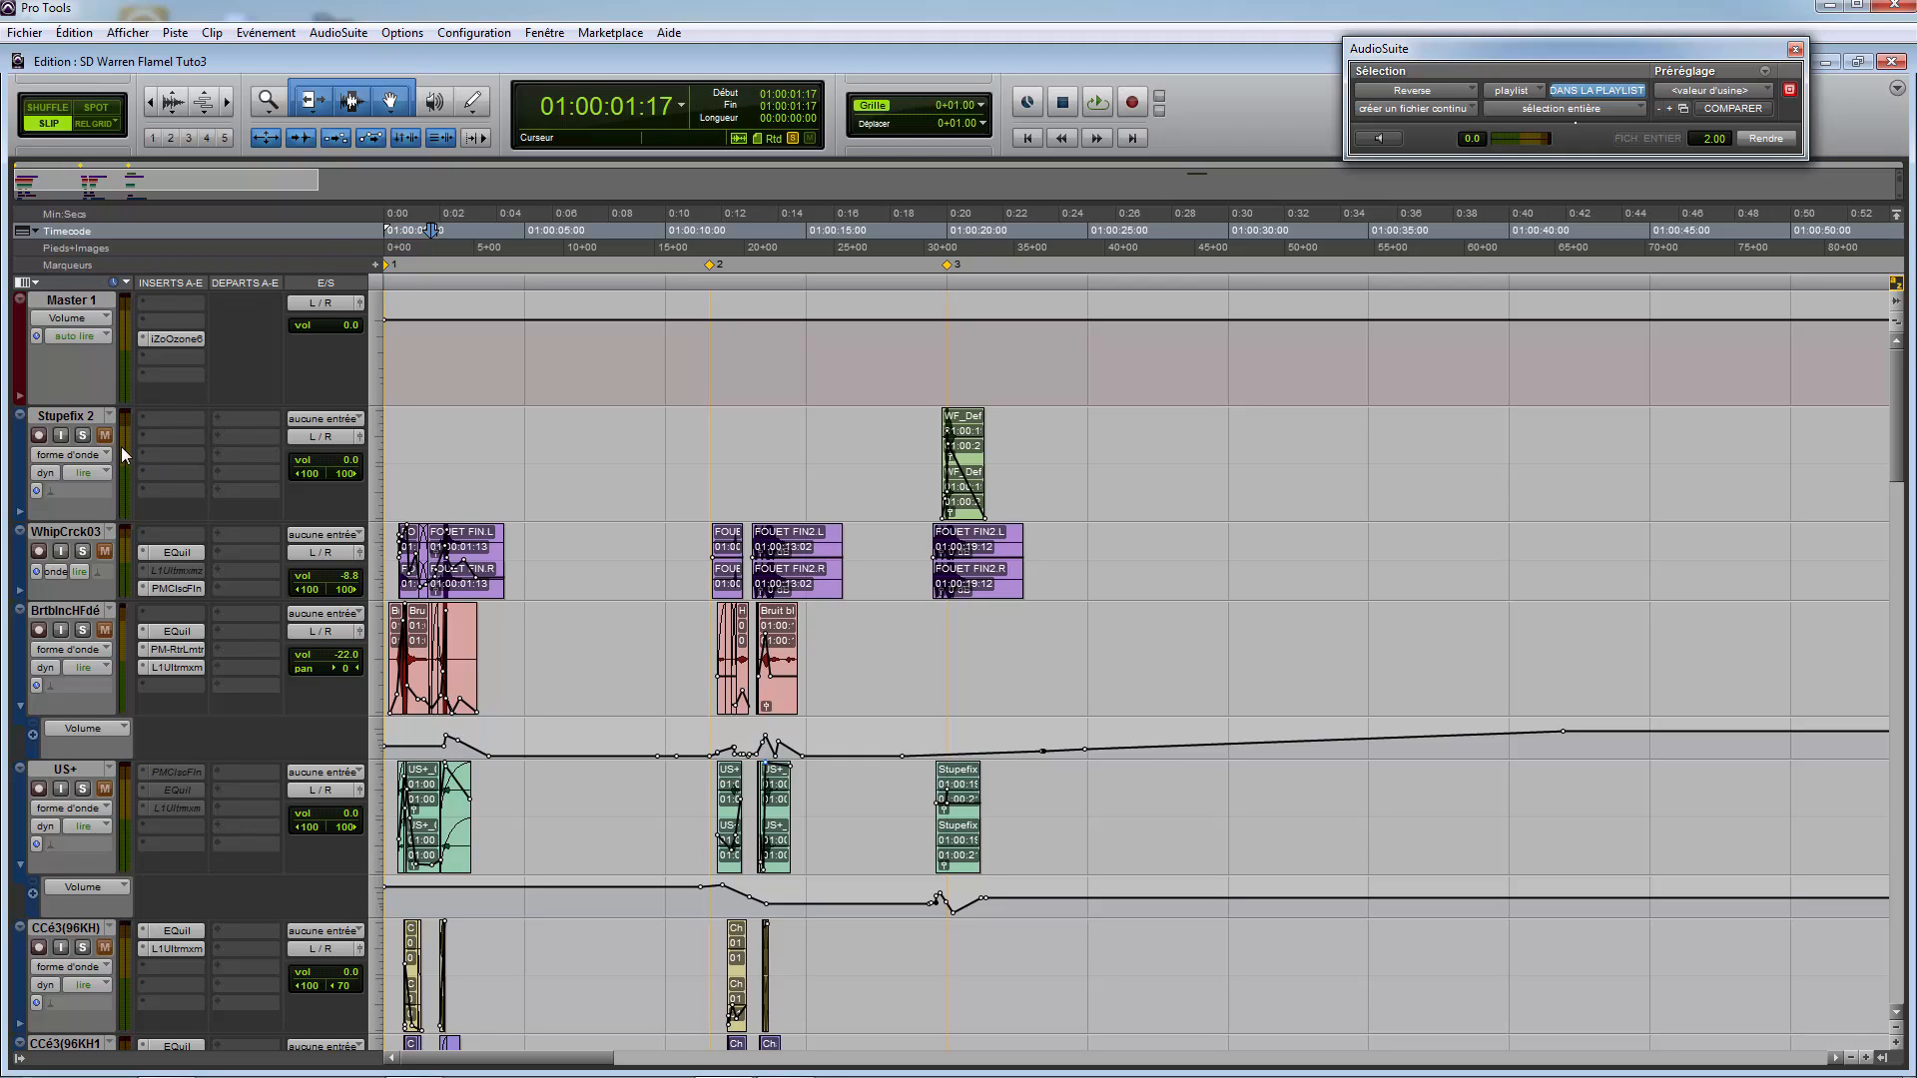
Step: Show the iZotope Ozone 6 insert of the Master 1 track and close its preset manager without loading a preset
{"action": "left_click", "coordinate": [199, 339]}
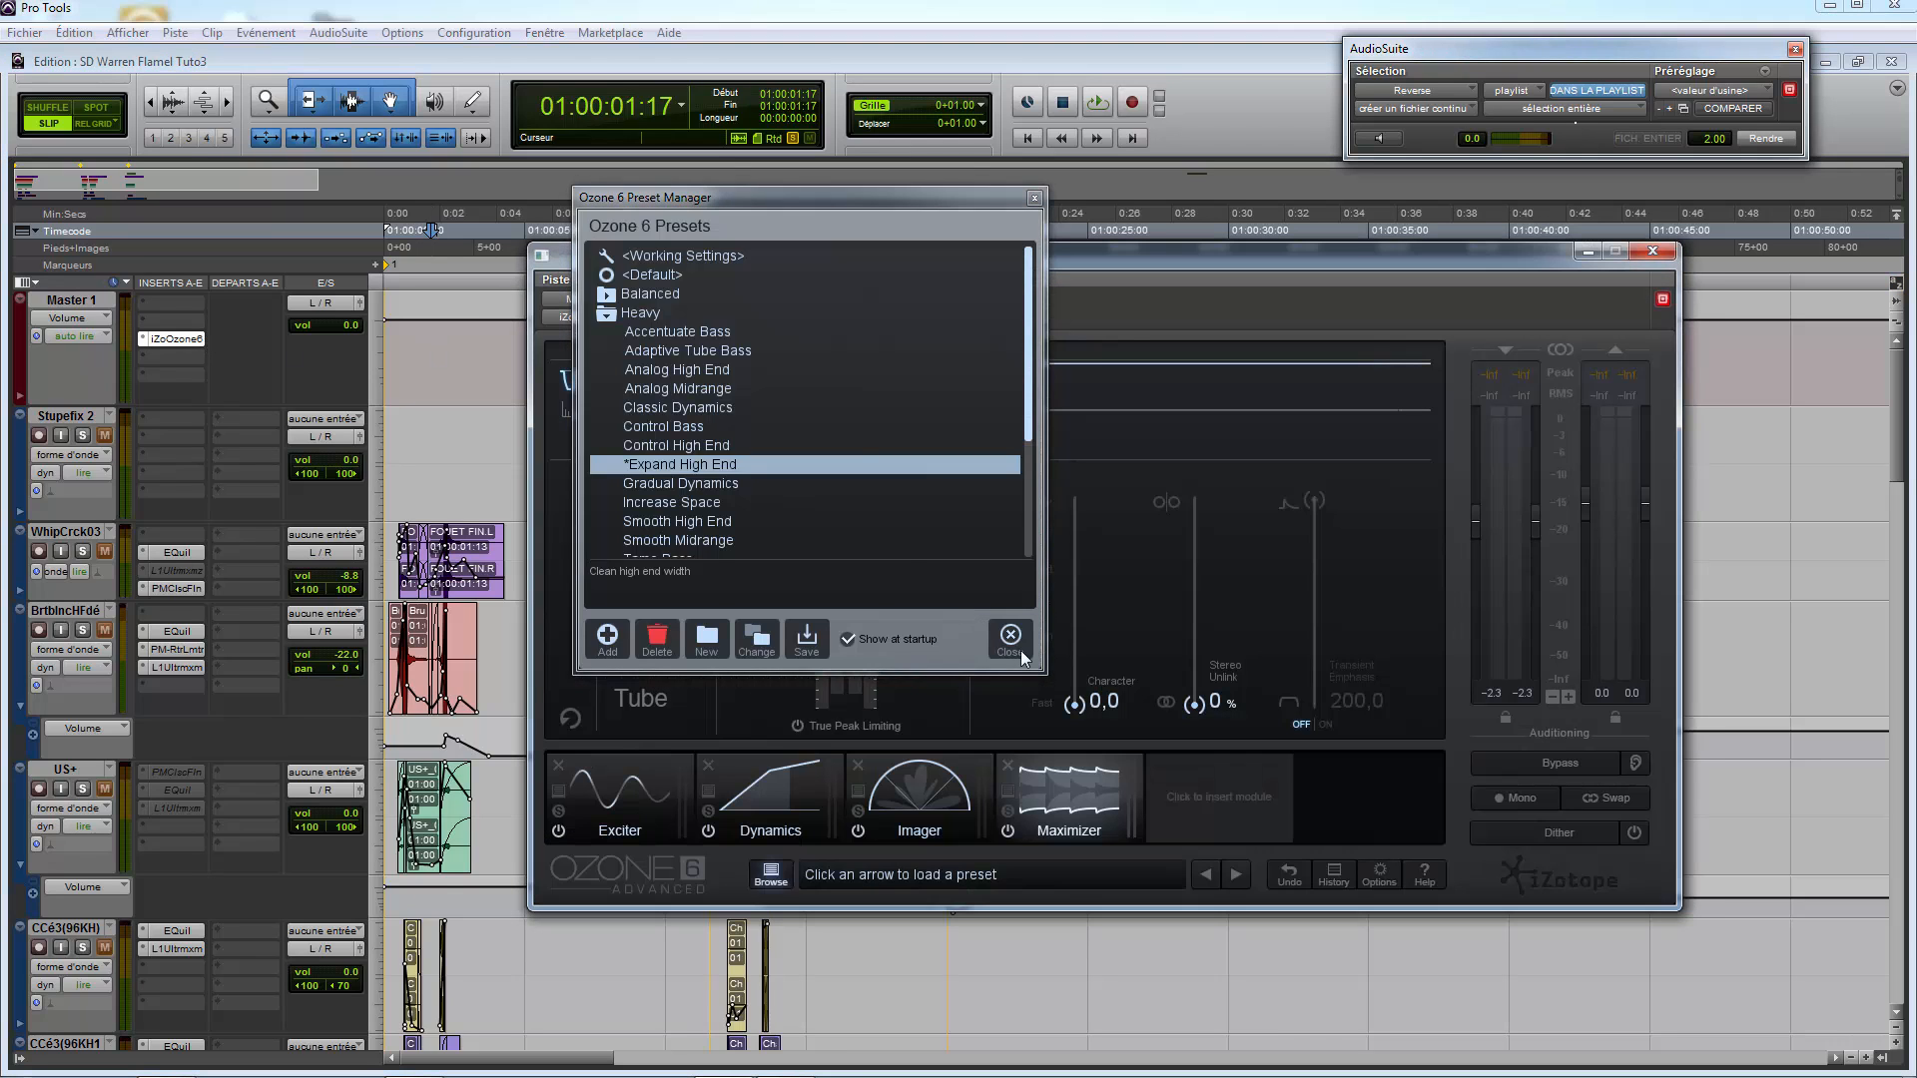
{"action": "left_click", "coordinate": [1011, 639]}
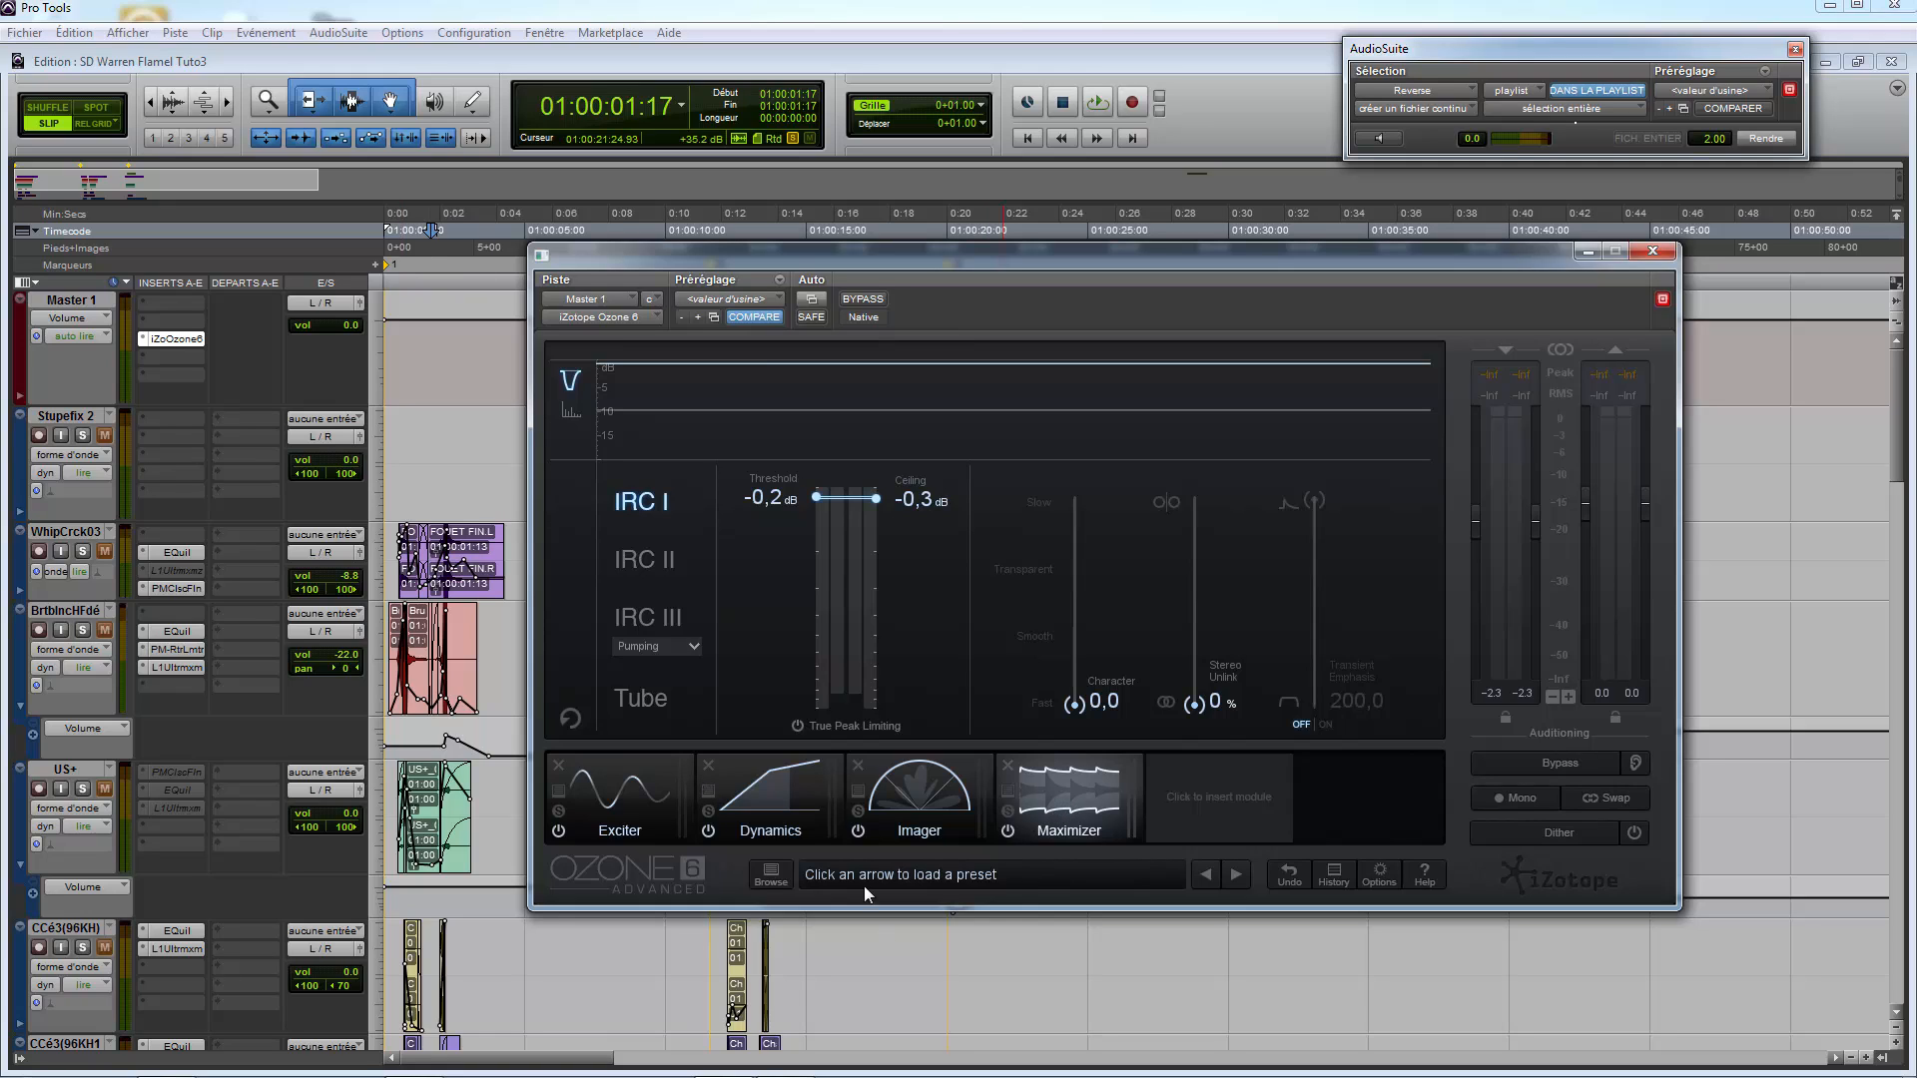
{"action": "left_click", "coordinate": [168, 351]}
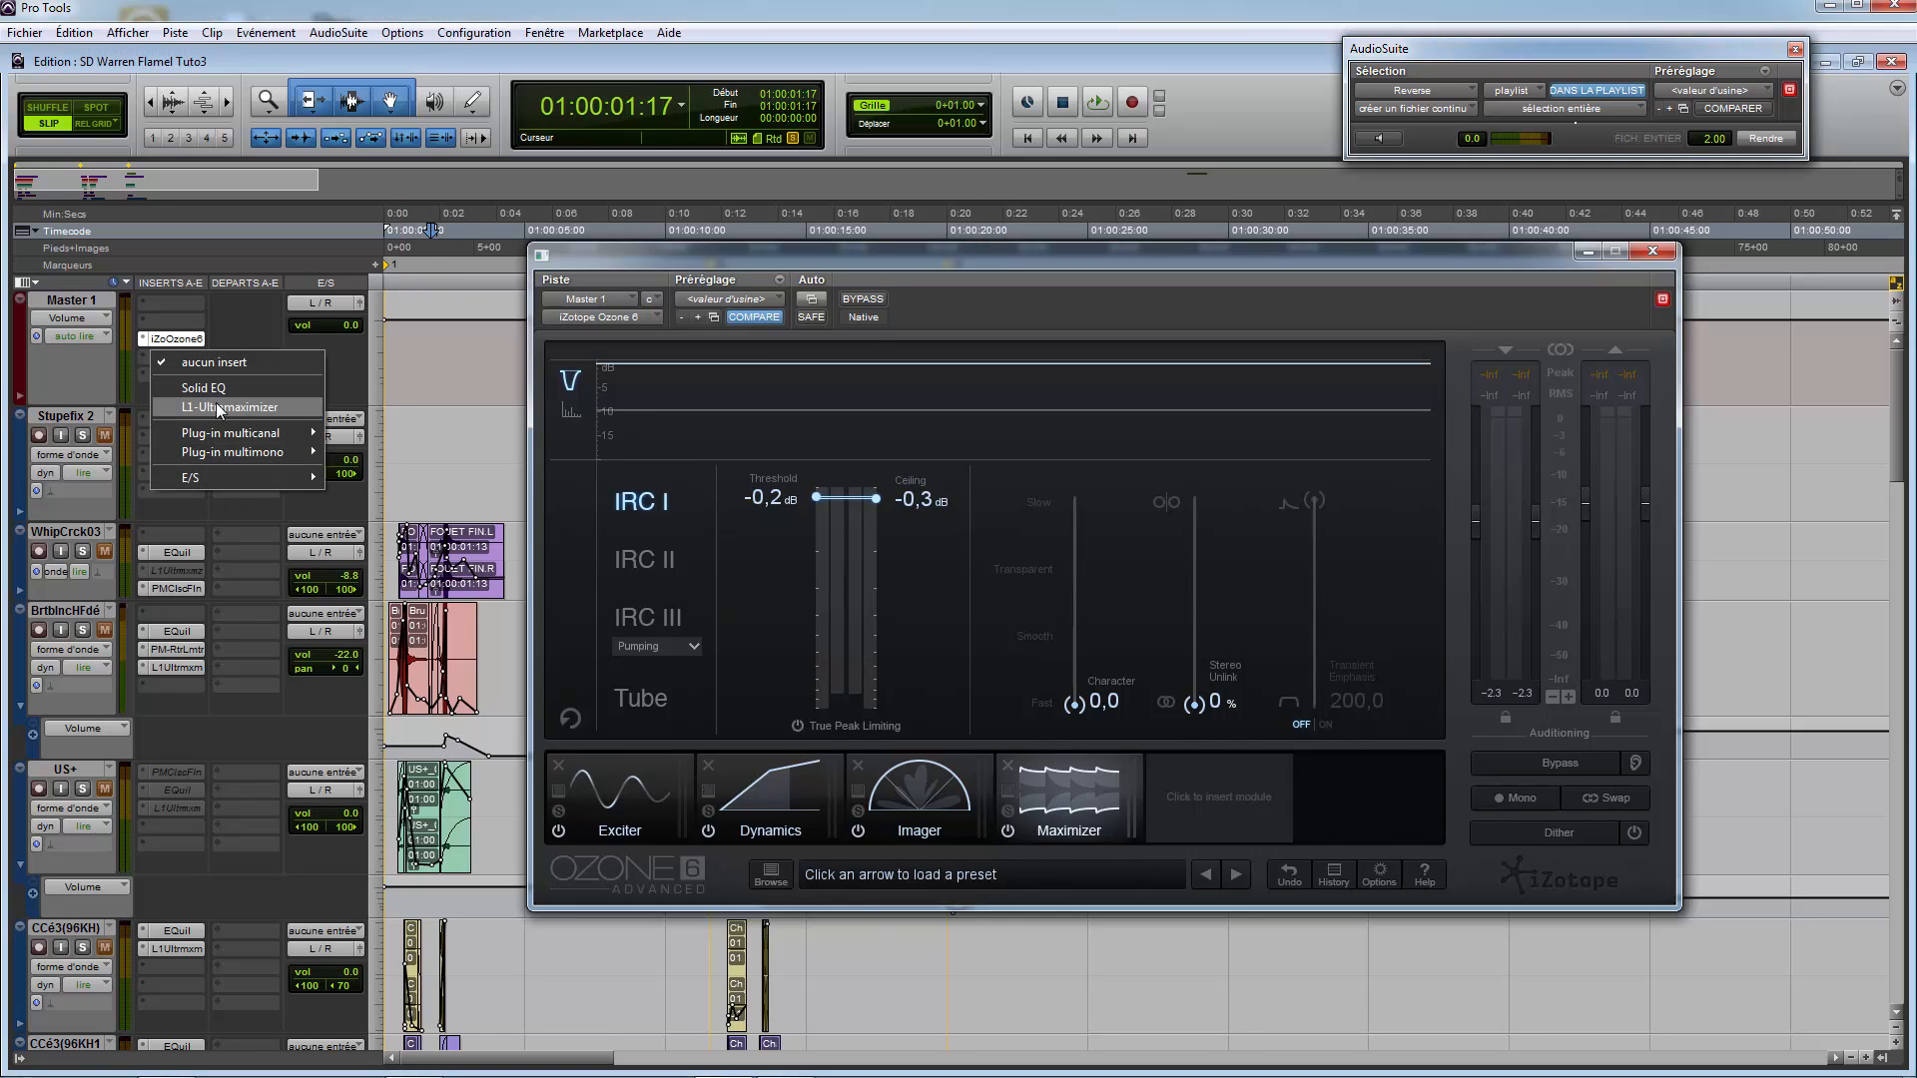
{"action": "left_click", "coordinate": [1206, 281]}
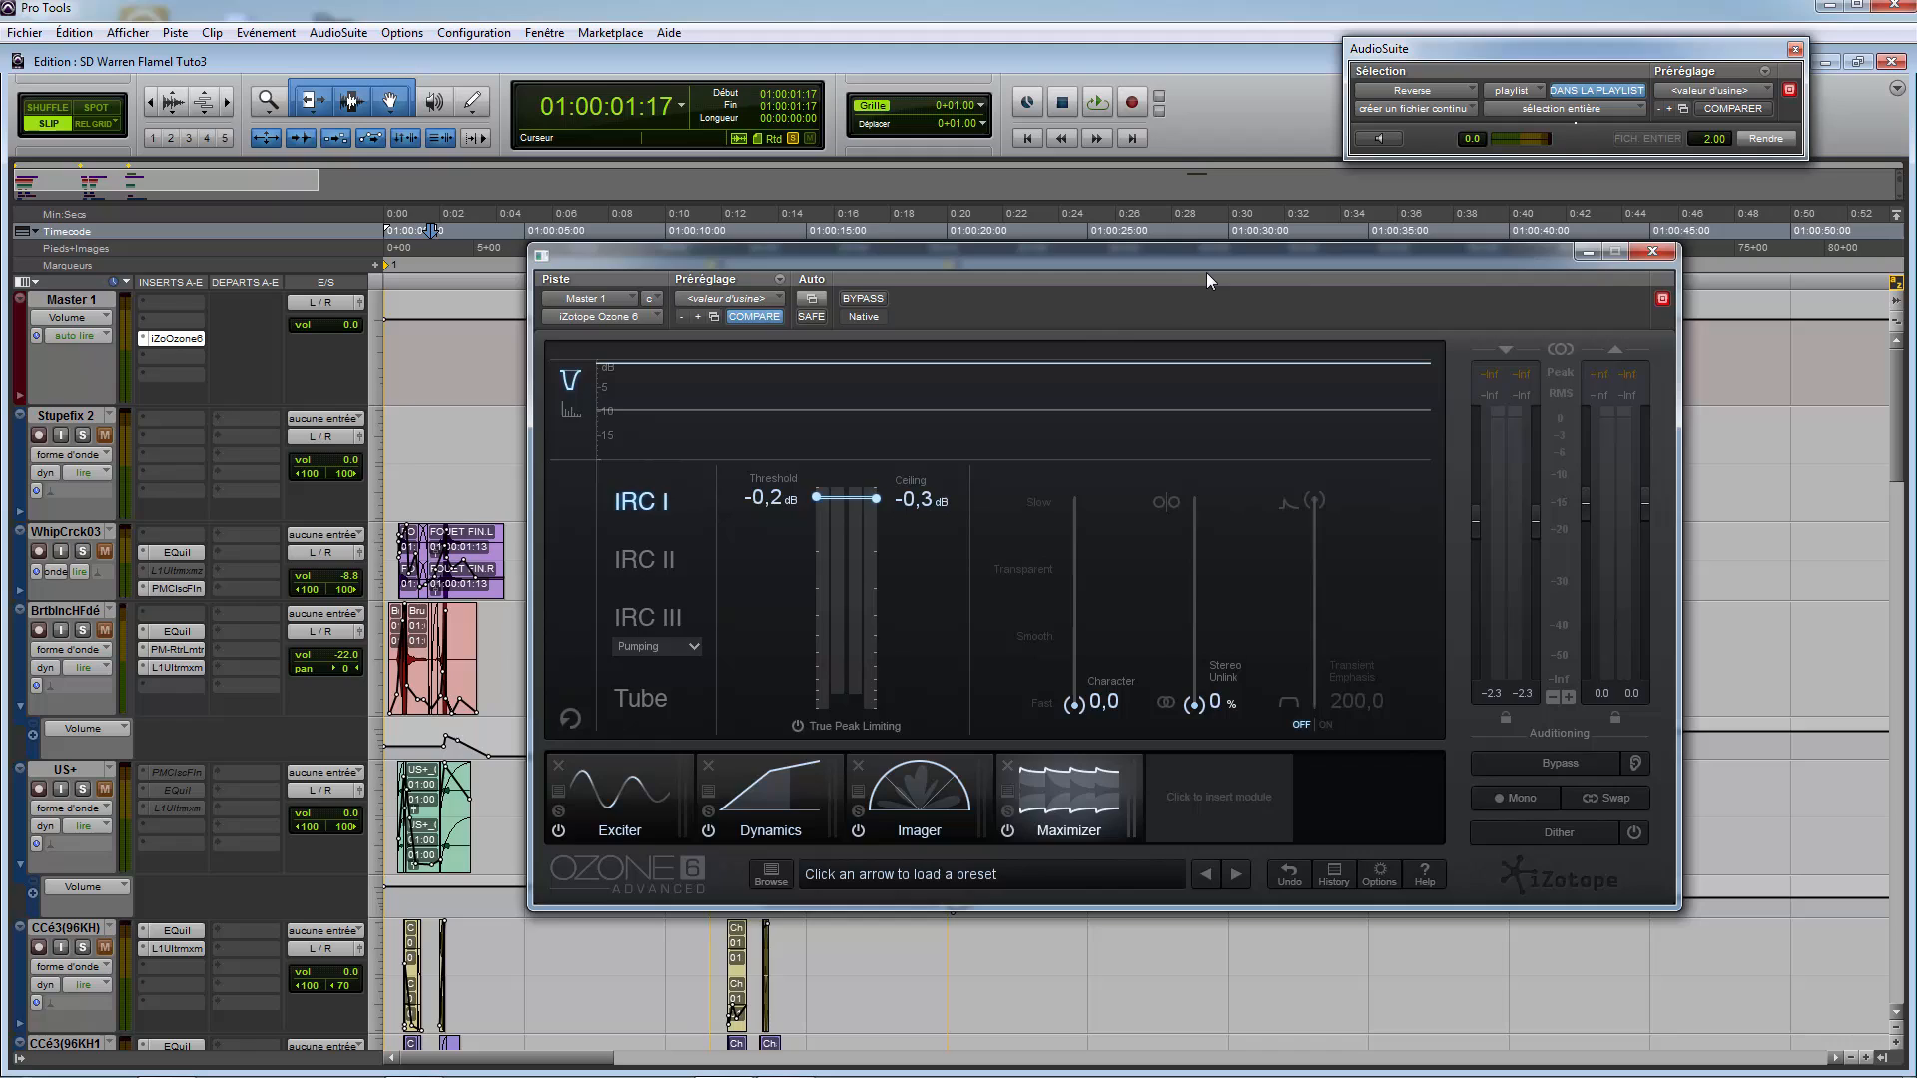
Step: Examine the Exciter and Dynamics modules of Ozone 6, selecting the Exciter's highest frequency band
{"action": "left_click", "coordinate": [817, 783]}
{"action": "left_click", "coordinate": [573, 801]}
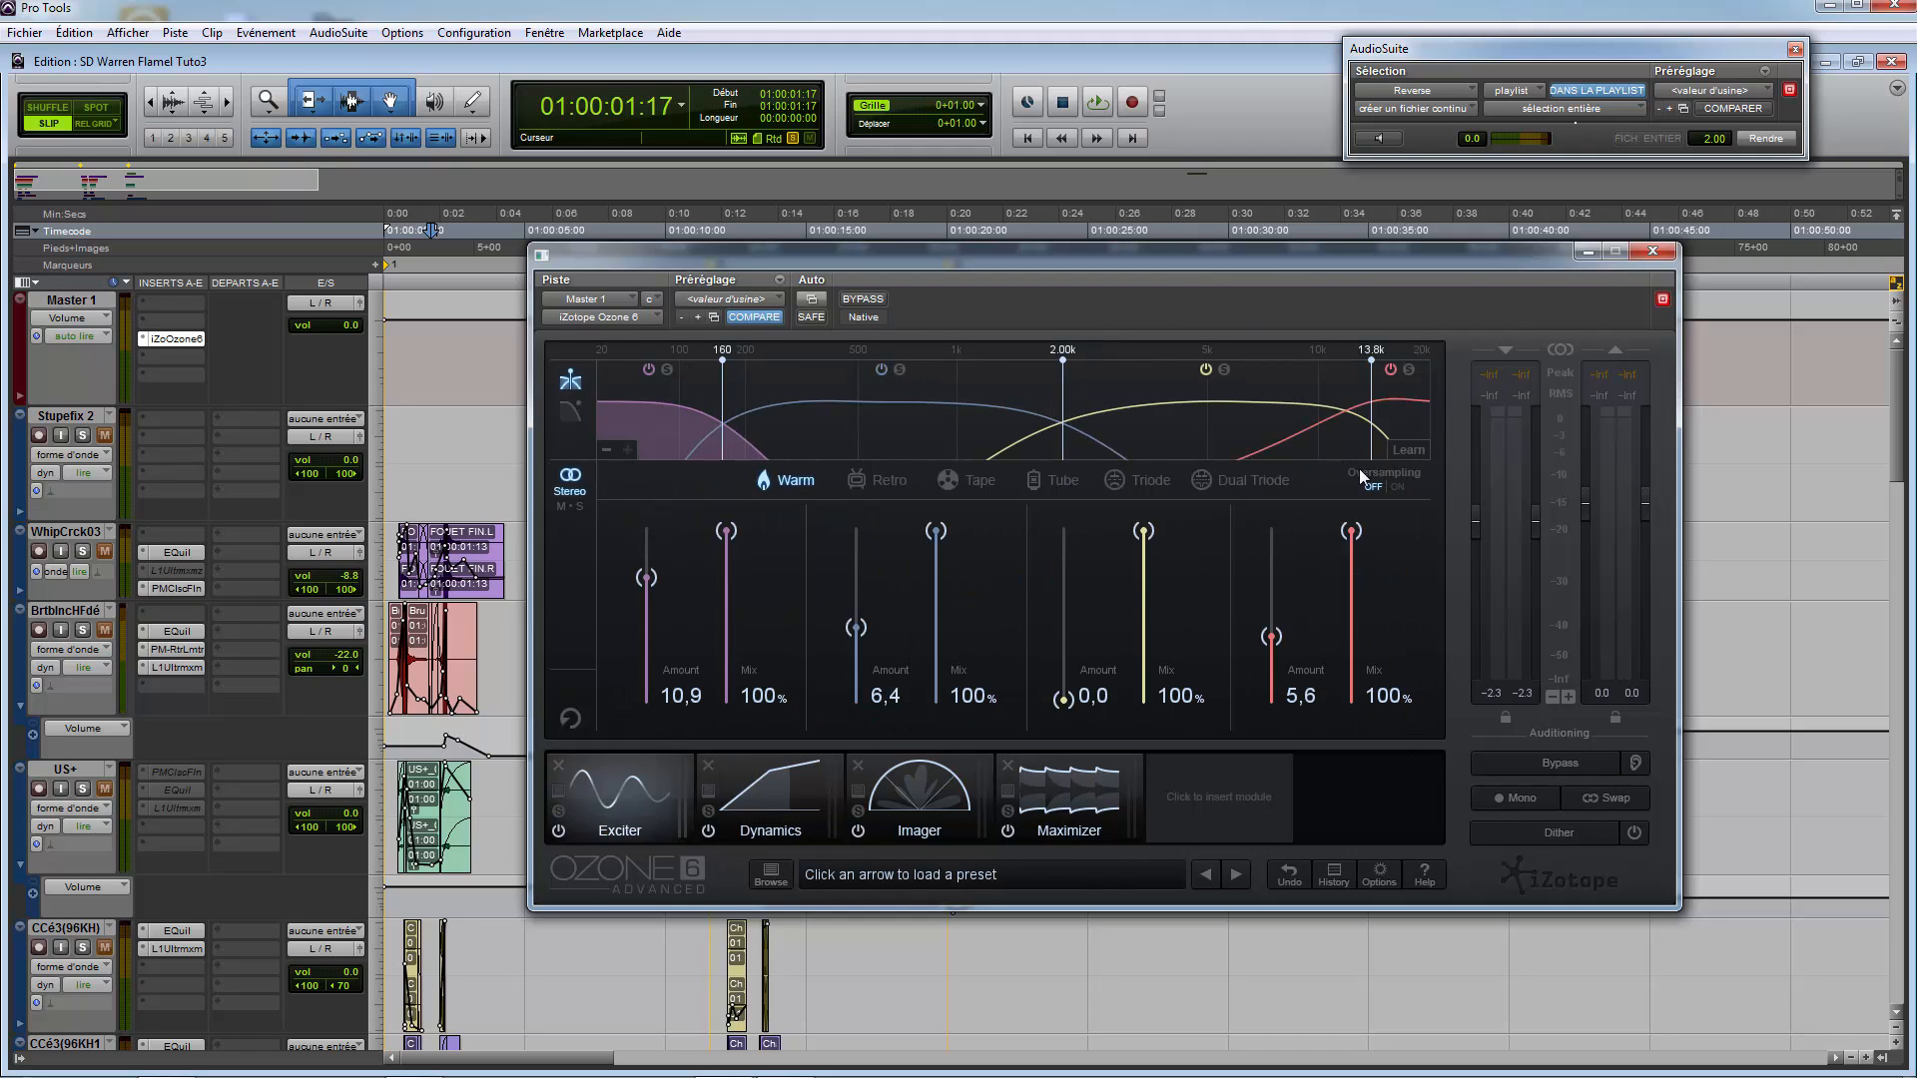
{"action": "left_click", "coordinate": [1376, 415]}
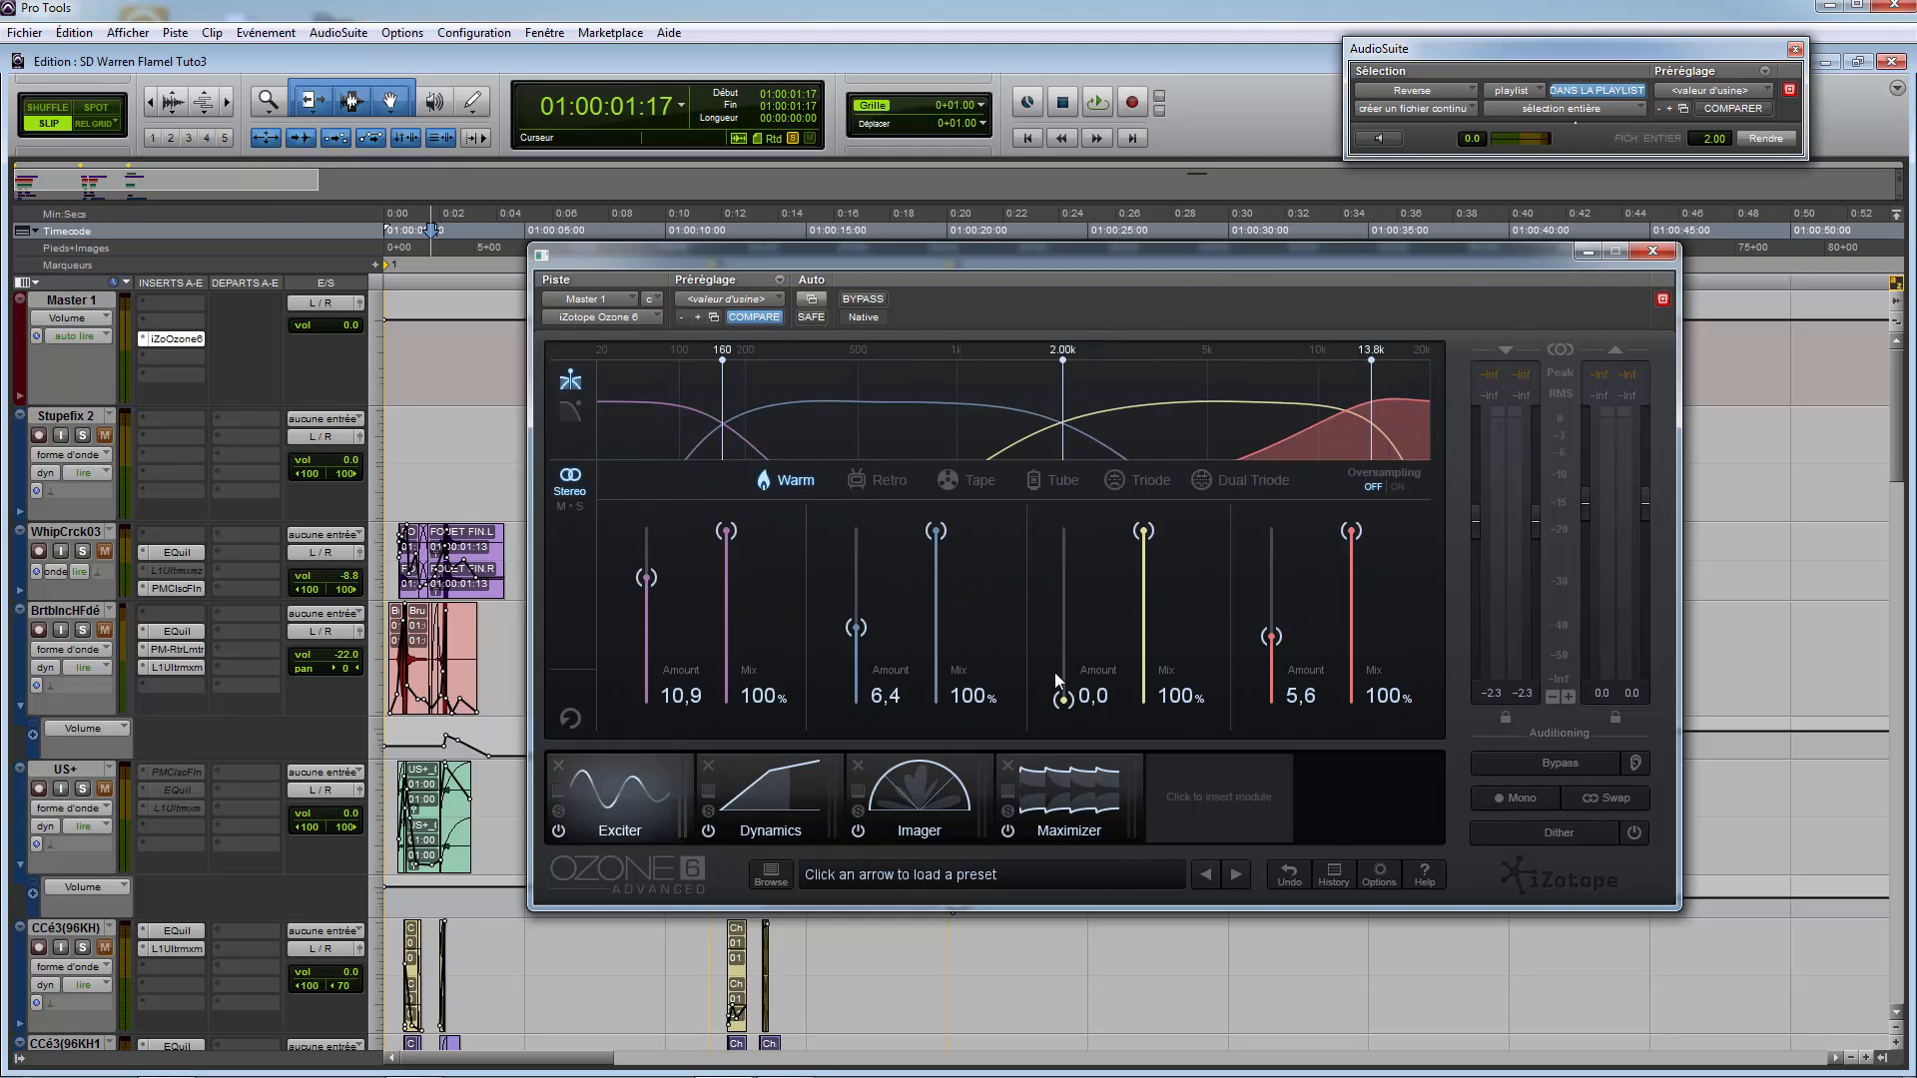
{"action": "left_click", "coordinate": [762, 801]}
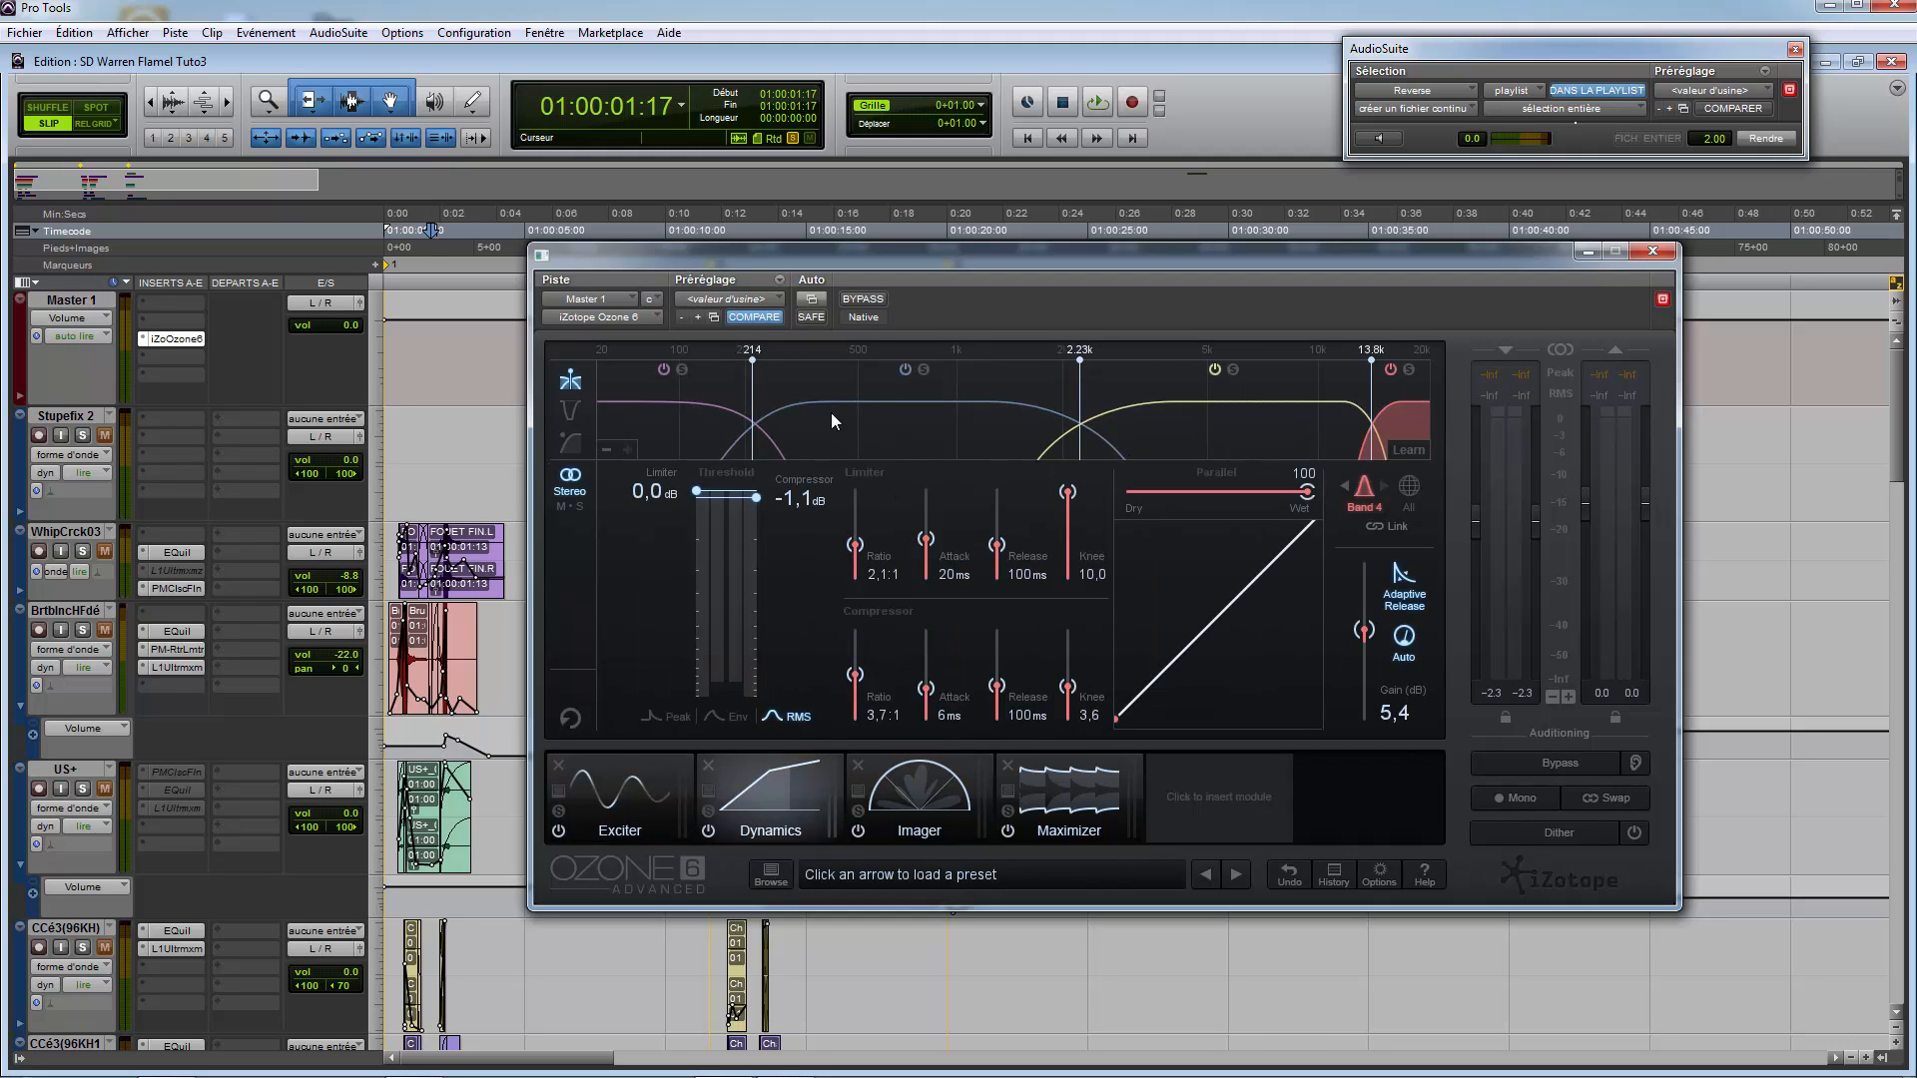
Step: Set the Band 4 stereo width of the Ozone 6 Imager to 58.2
{"action": "left_click", "coordinate": [916, 800]}
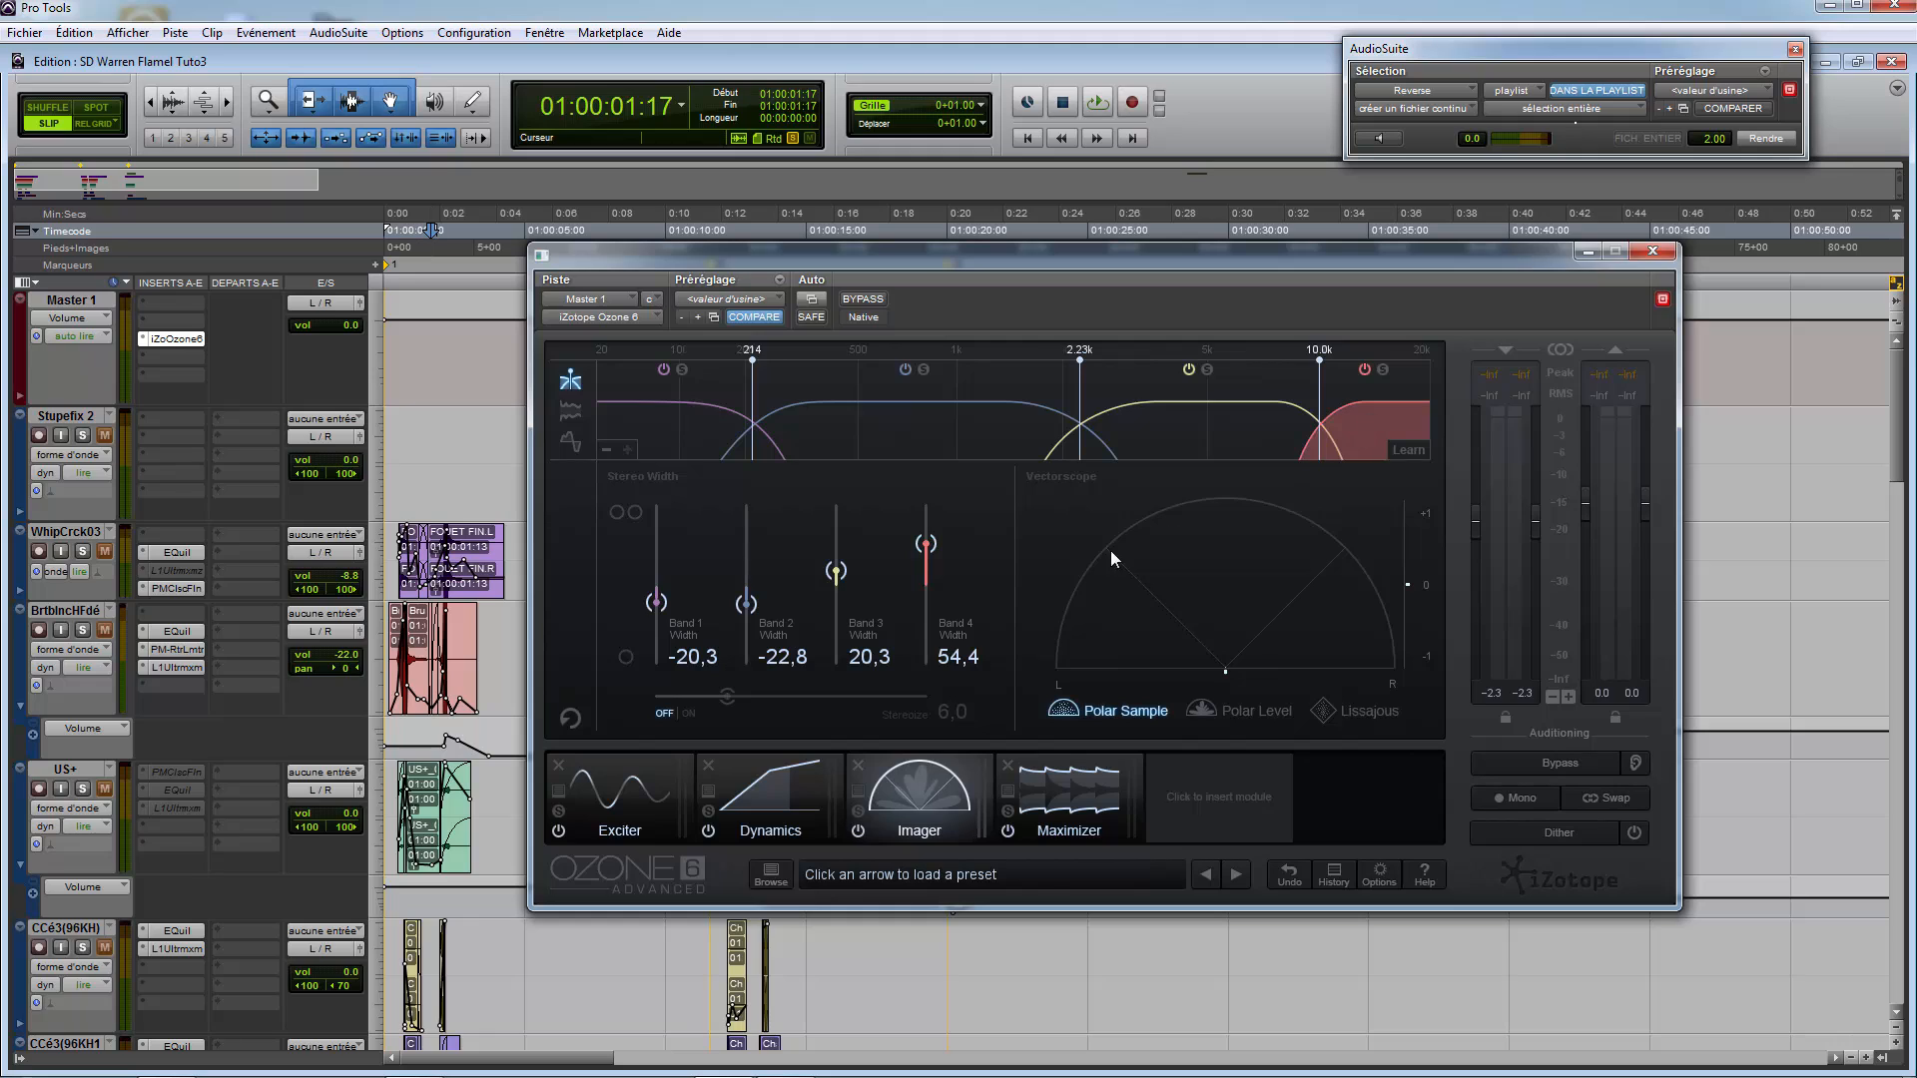
{"action": "left_click_drag", "start_coordinate": [927, 546], "coordinate": [927, 540]}
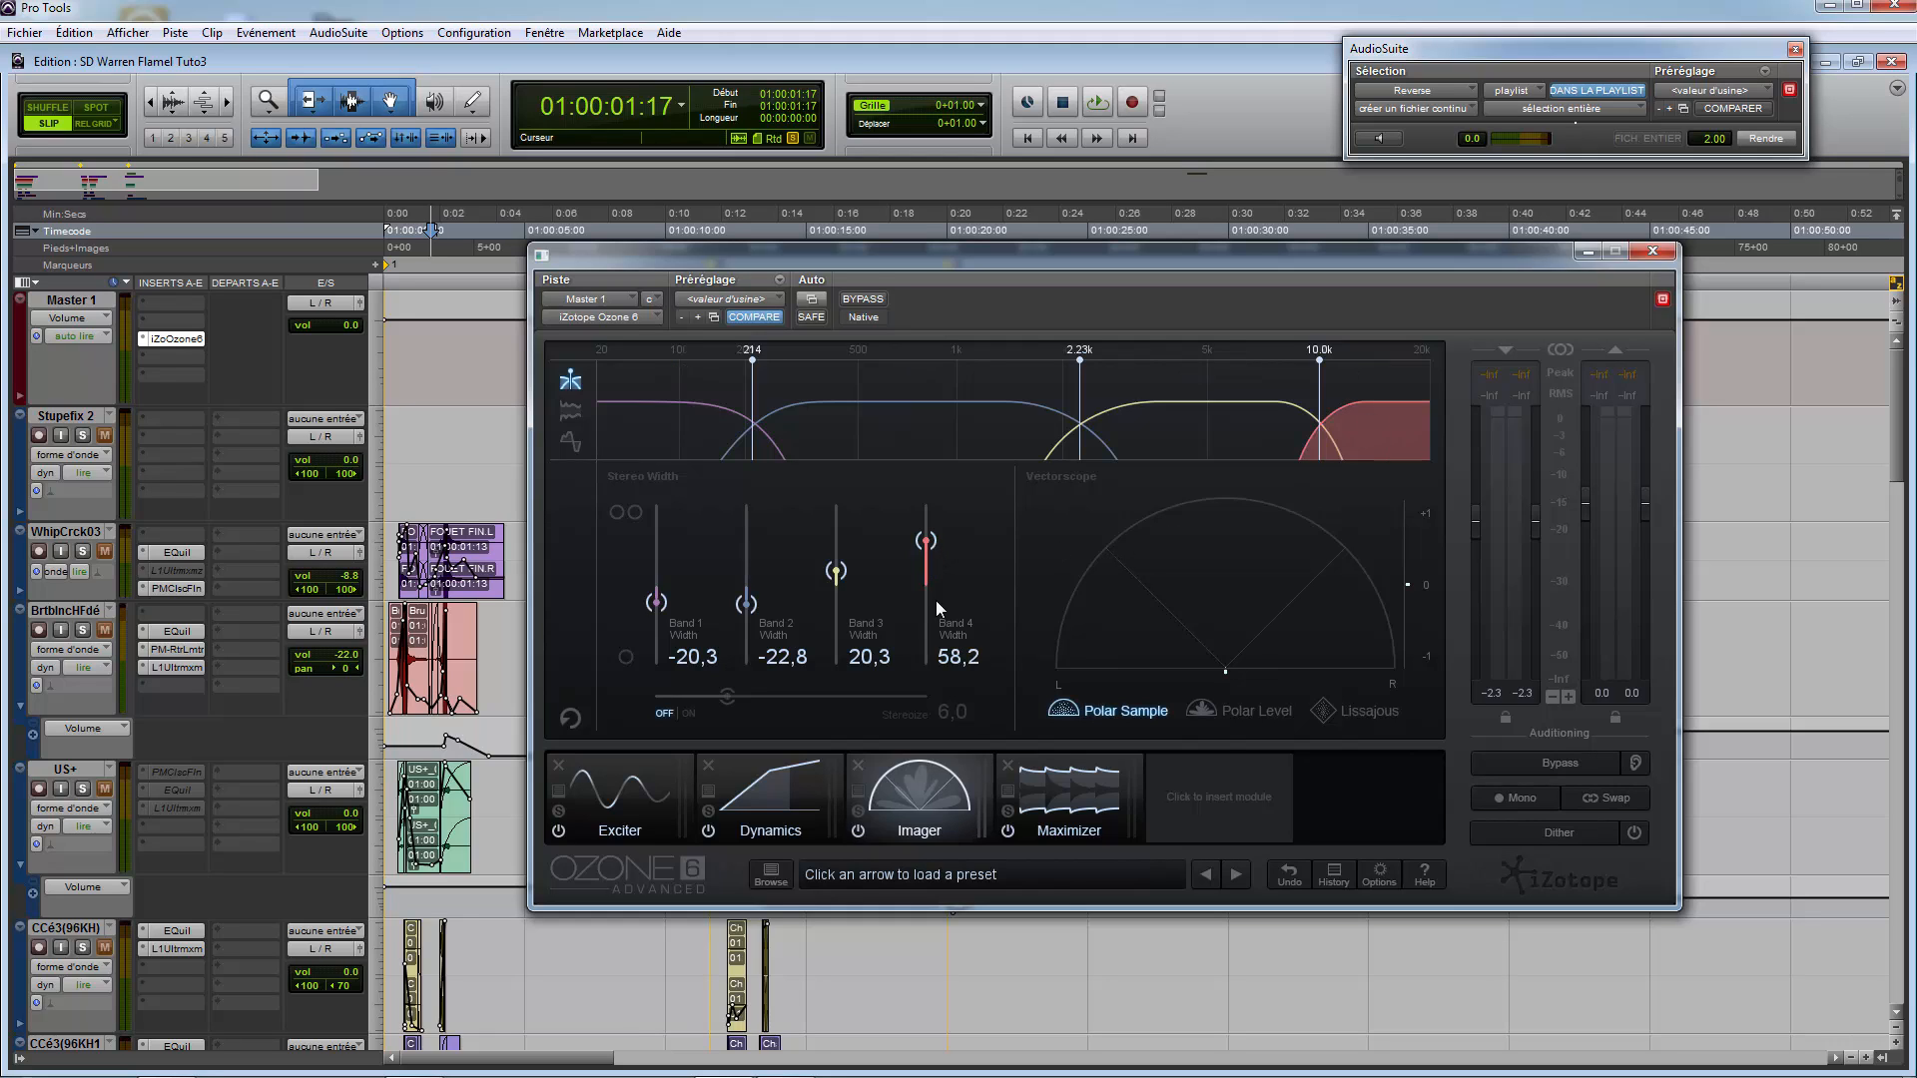
Step: Examine the Ozone 6 Maximizer, switching its Transient Emphasis on and back off, and close the plug-in window
{"action": "left_click", "coordinate": [1108, 791]}
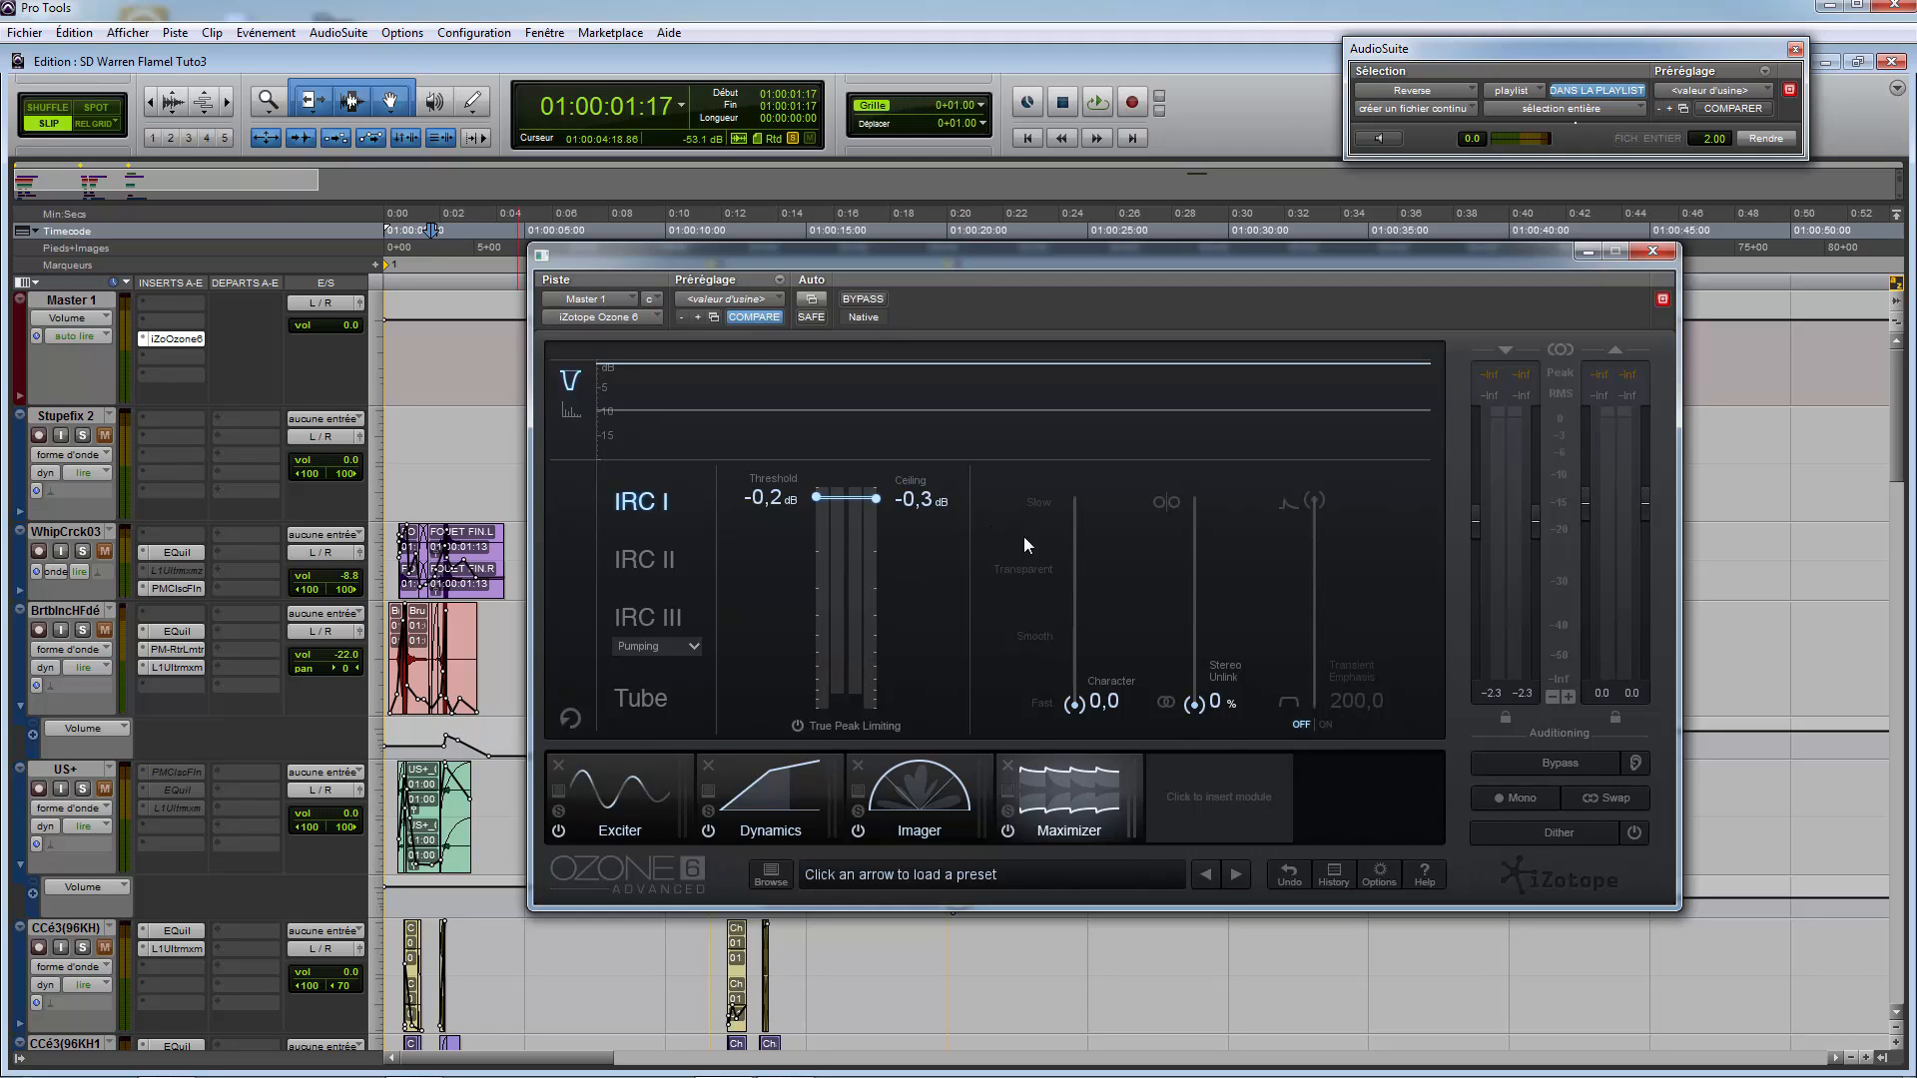
{"action": "left_click", "coordinate": [1324, 723]}
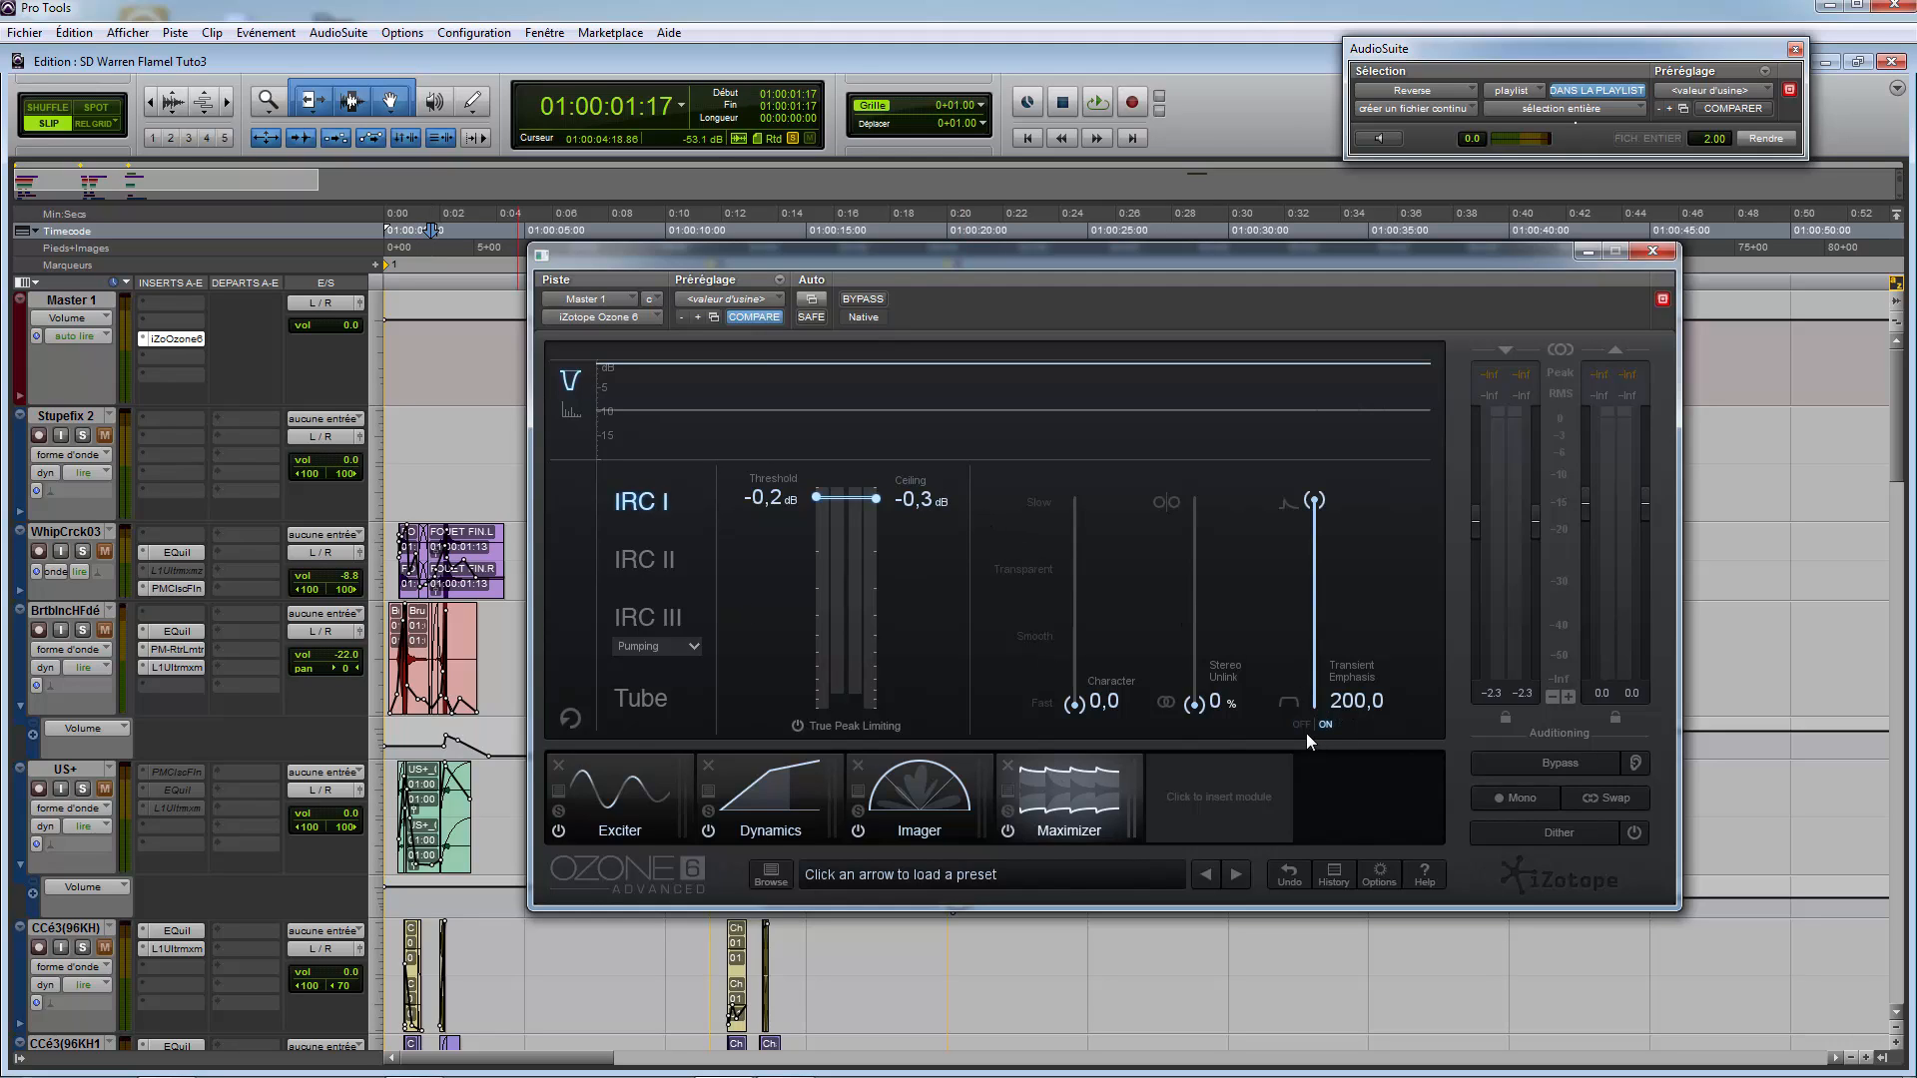
{"action": "left_click", "coordinate": [1301, 725]}
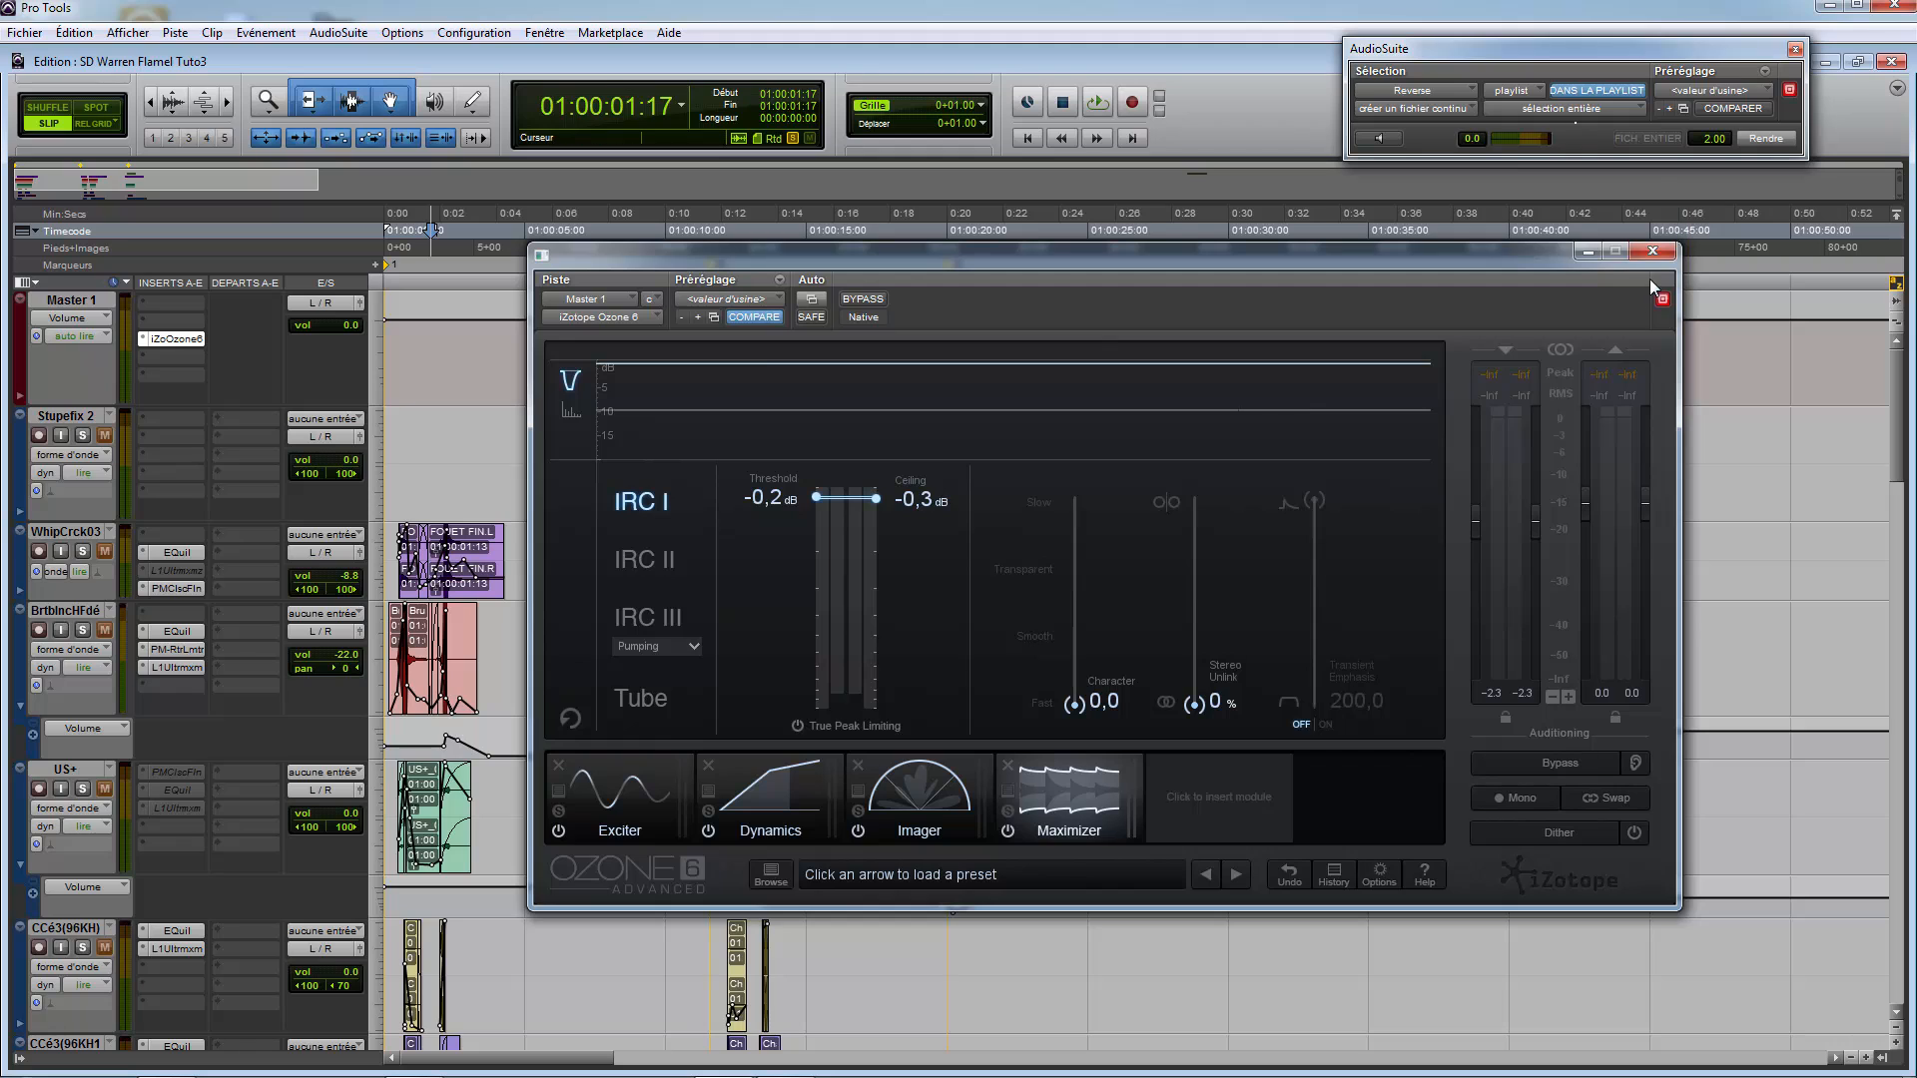
{"action": "left_click", "coordinate": [1653, 251]}
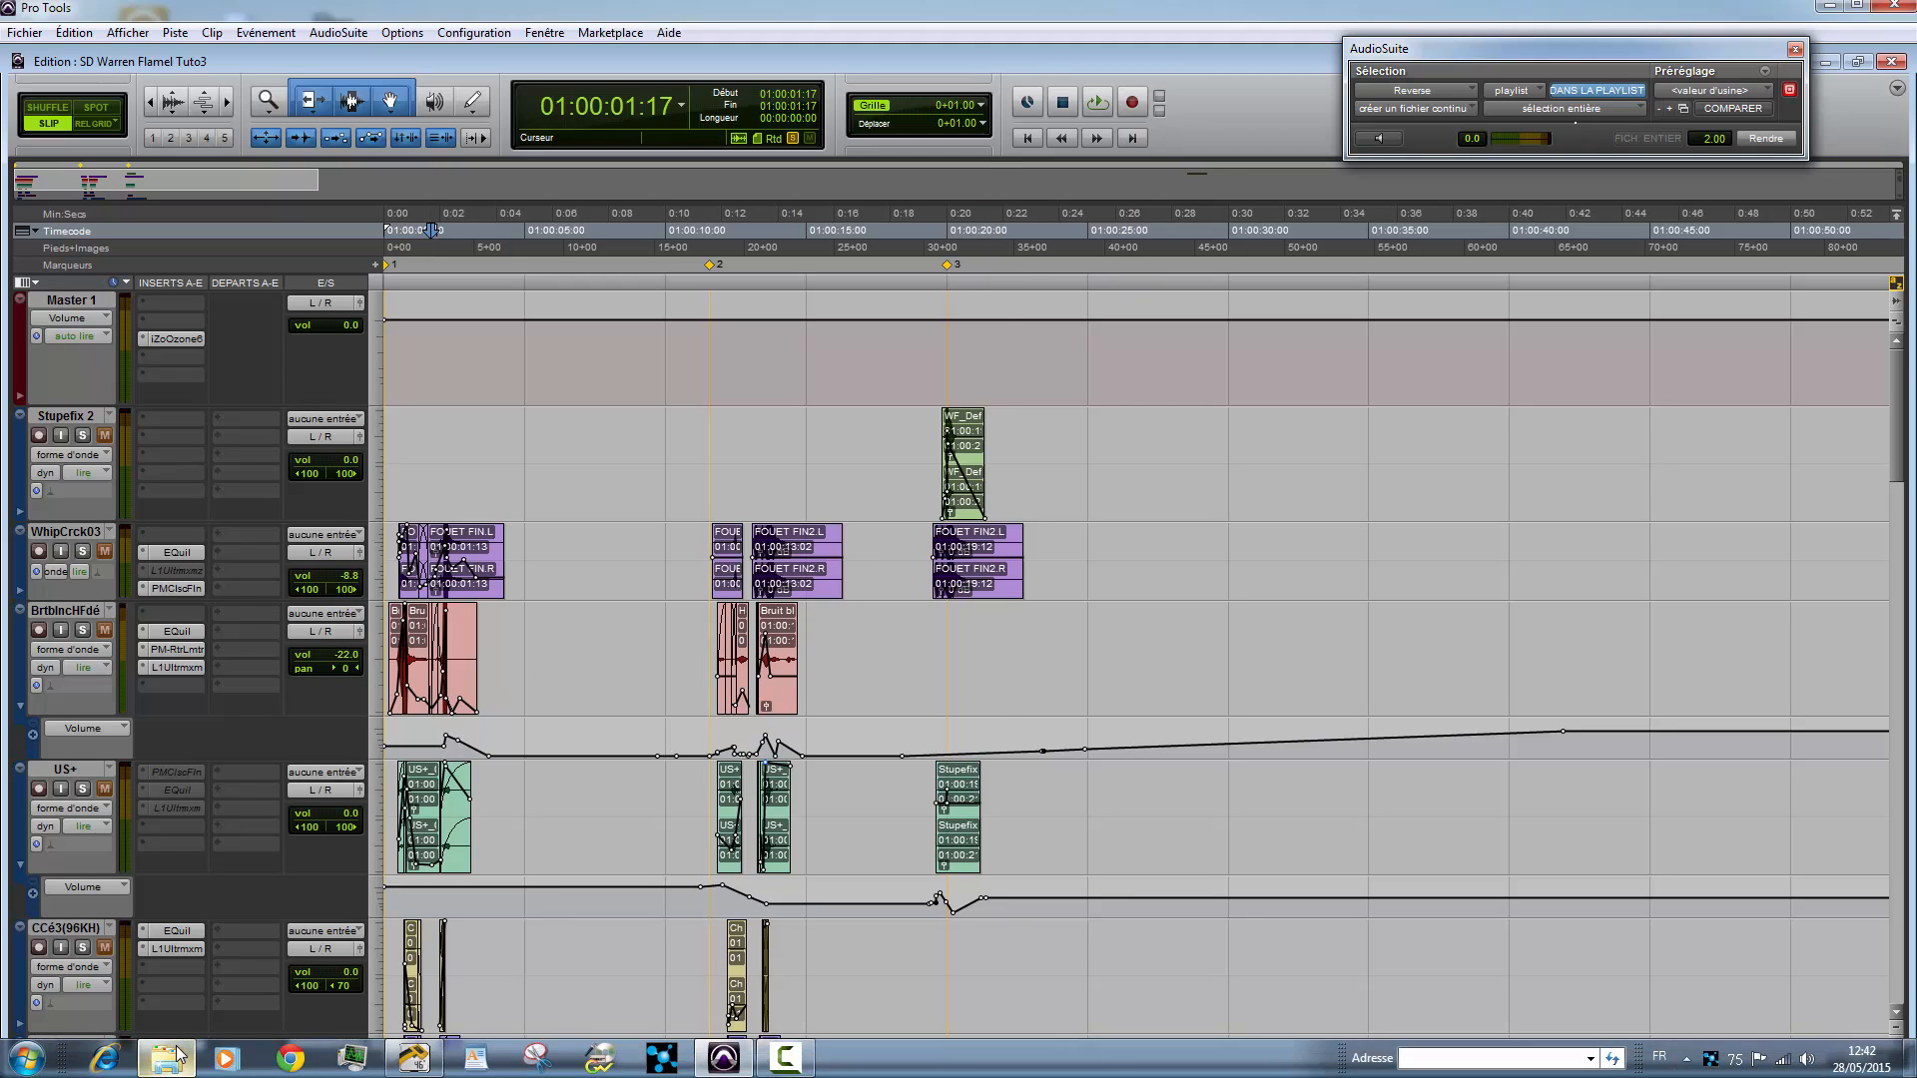
Step: Switch to Windows Explorer and review the Stupefix wav files in the Pack Stupefix folder, leaving none selected
{"action": "left_click", "coordinate": [167, 1060]}
{"action": "left_click_drag", "start_coordinate": [715, 50], "coordinate": [1010, 150]}
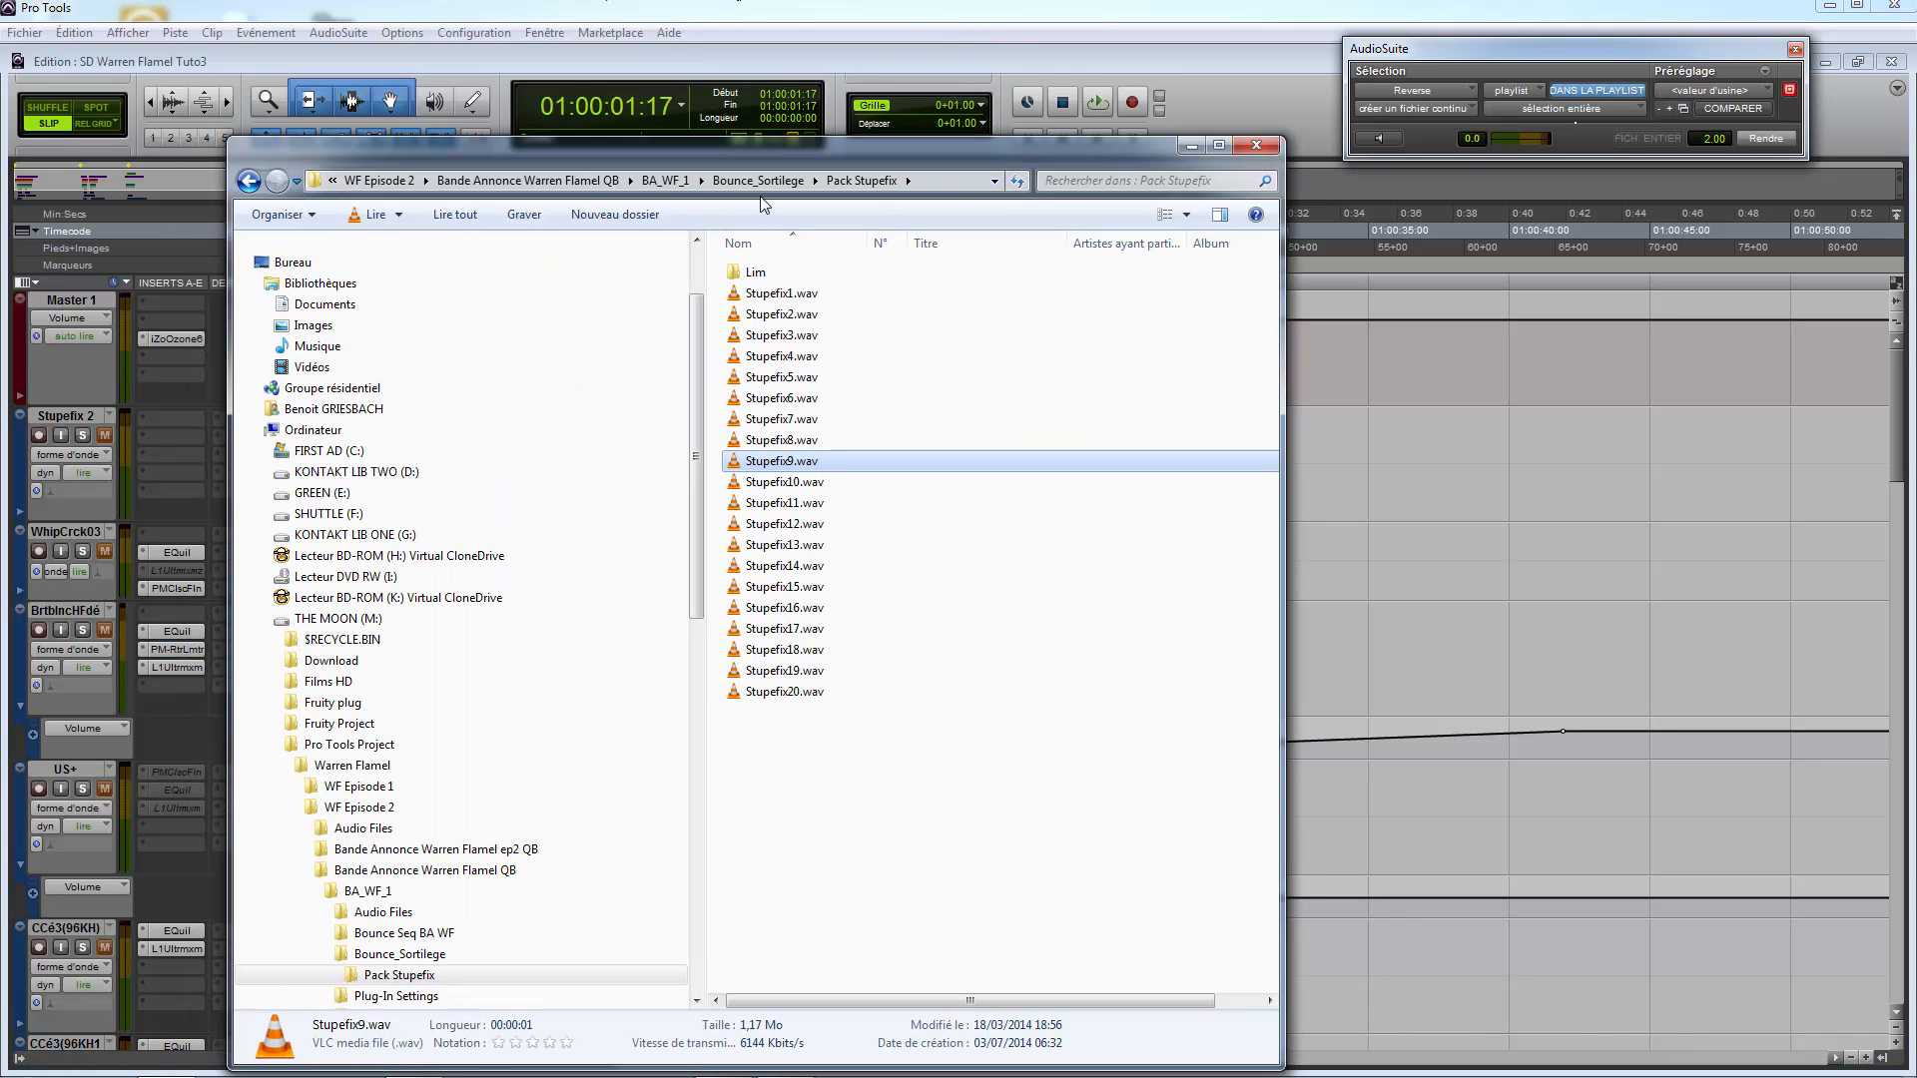
{"action": "left_click_drag", "start_coordinate": [970, 815], "coordinate": [944, 349]}
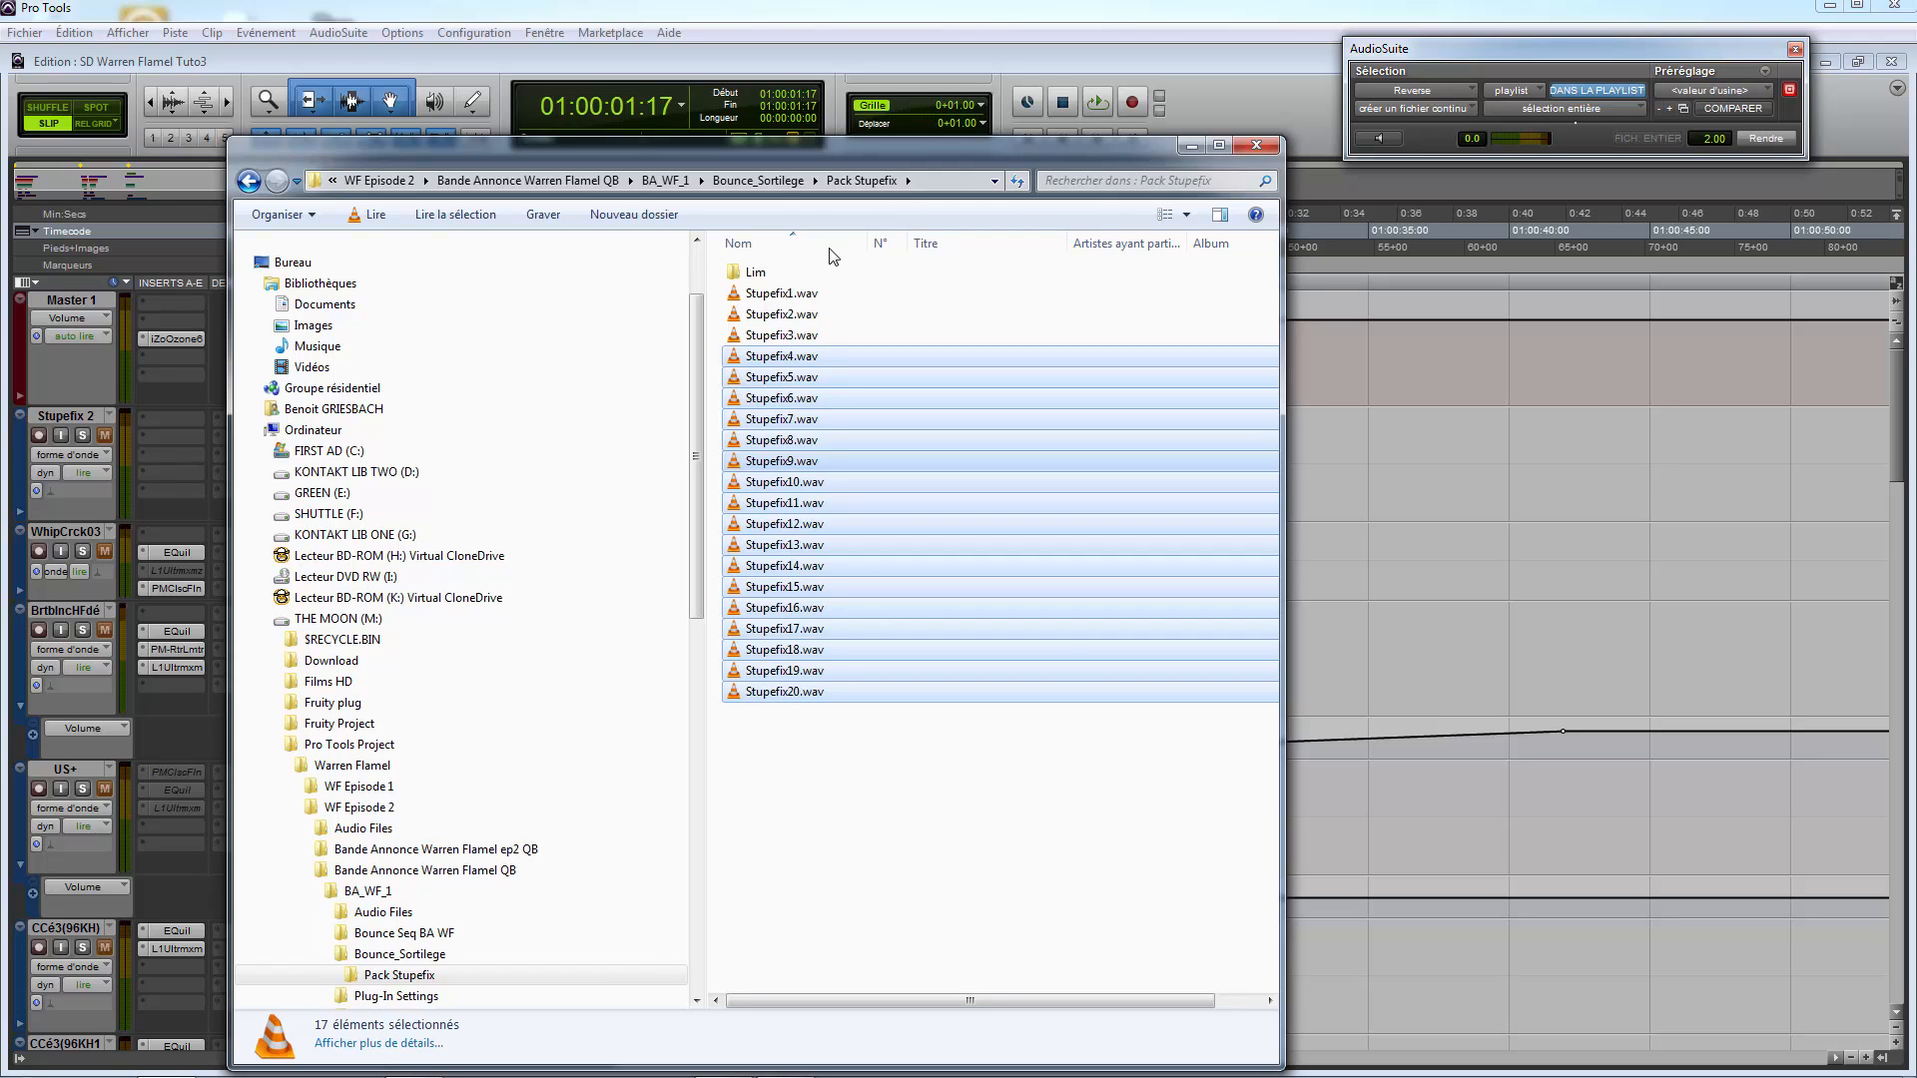
{"action": "left_click", "coordinate": [875, 786]}
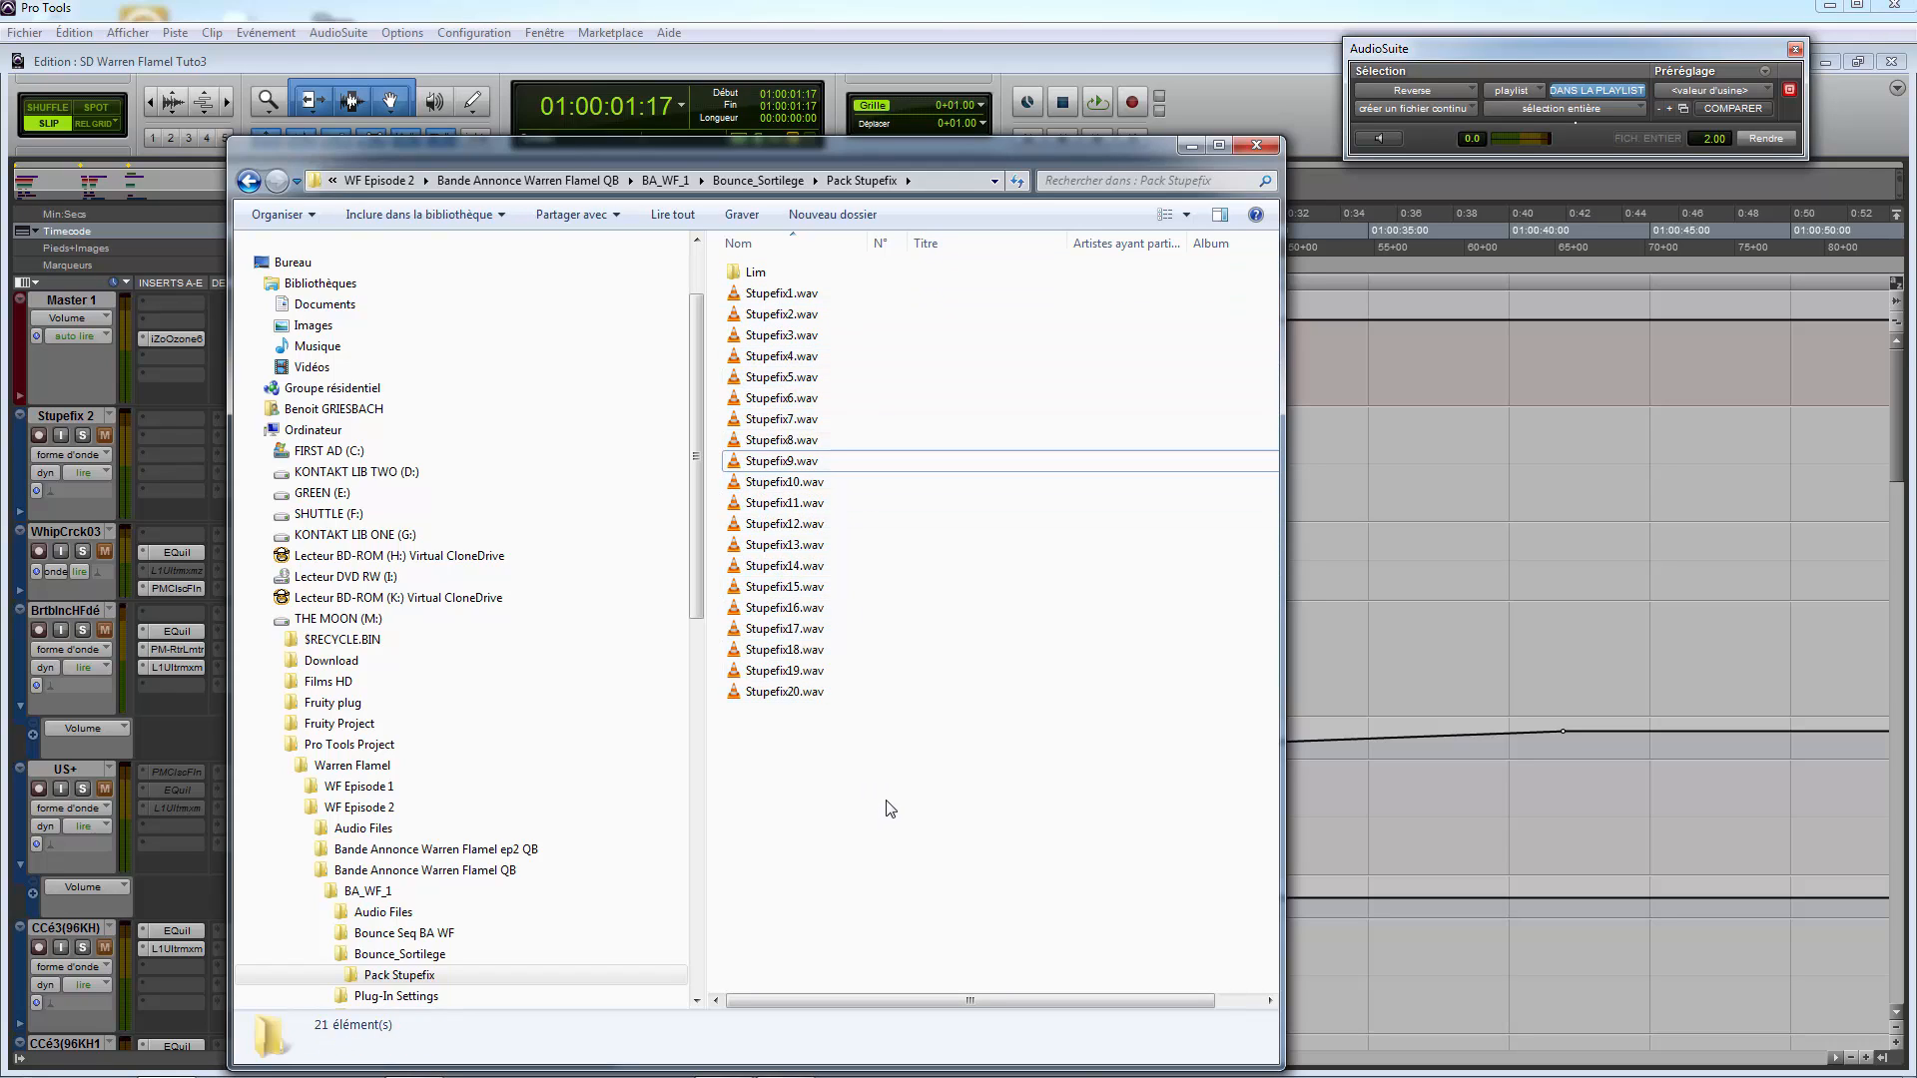
{"action": "left_click_drag", "start_coordinate": [971, 914], "coordinate": [843, 315]}
{"action": "left_click", "coordinate": [978, 849]}
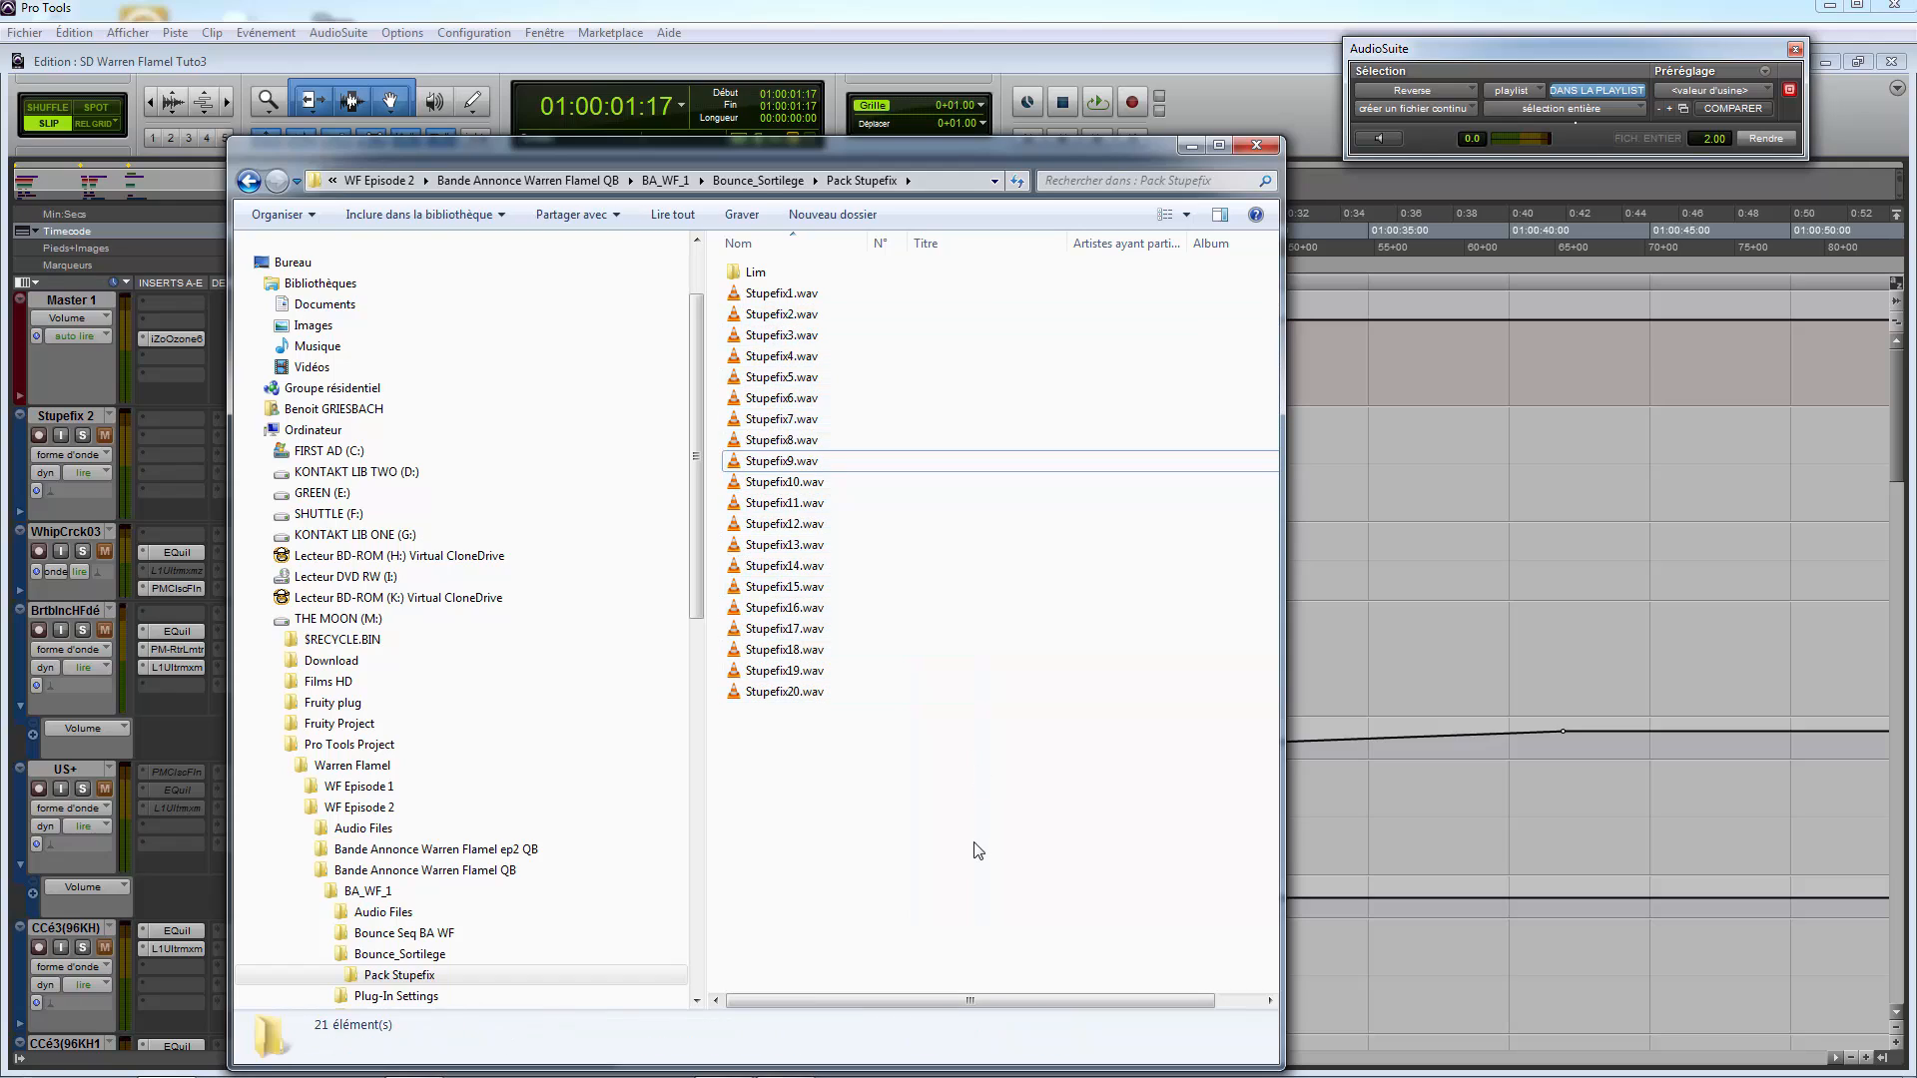
Step: View the bounces in the parent Bounce_Sortilege folder and again in Pack Stupefix, then return to the Pro Tools edit window
{"action": "left_click", "coordinate": [730, 181]}
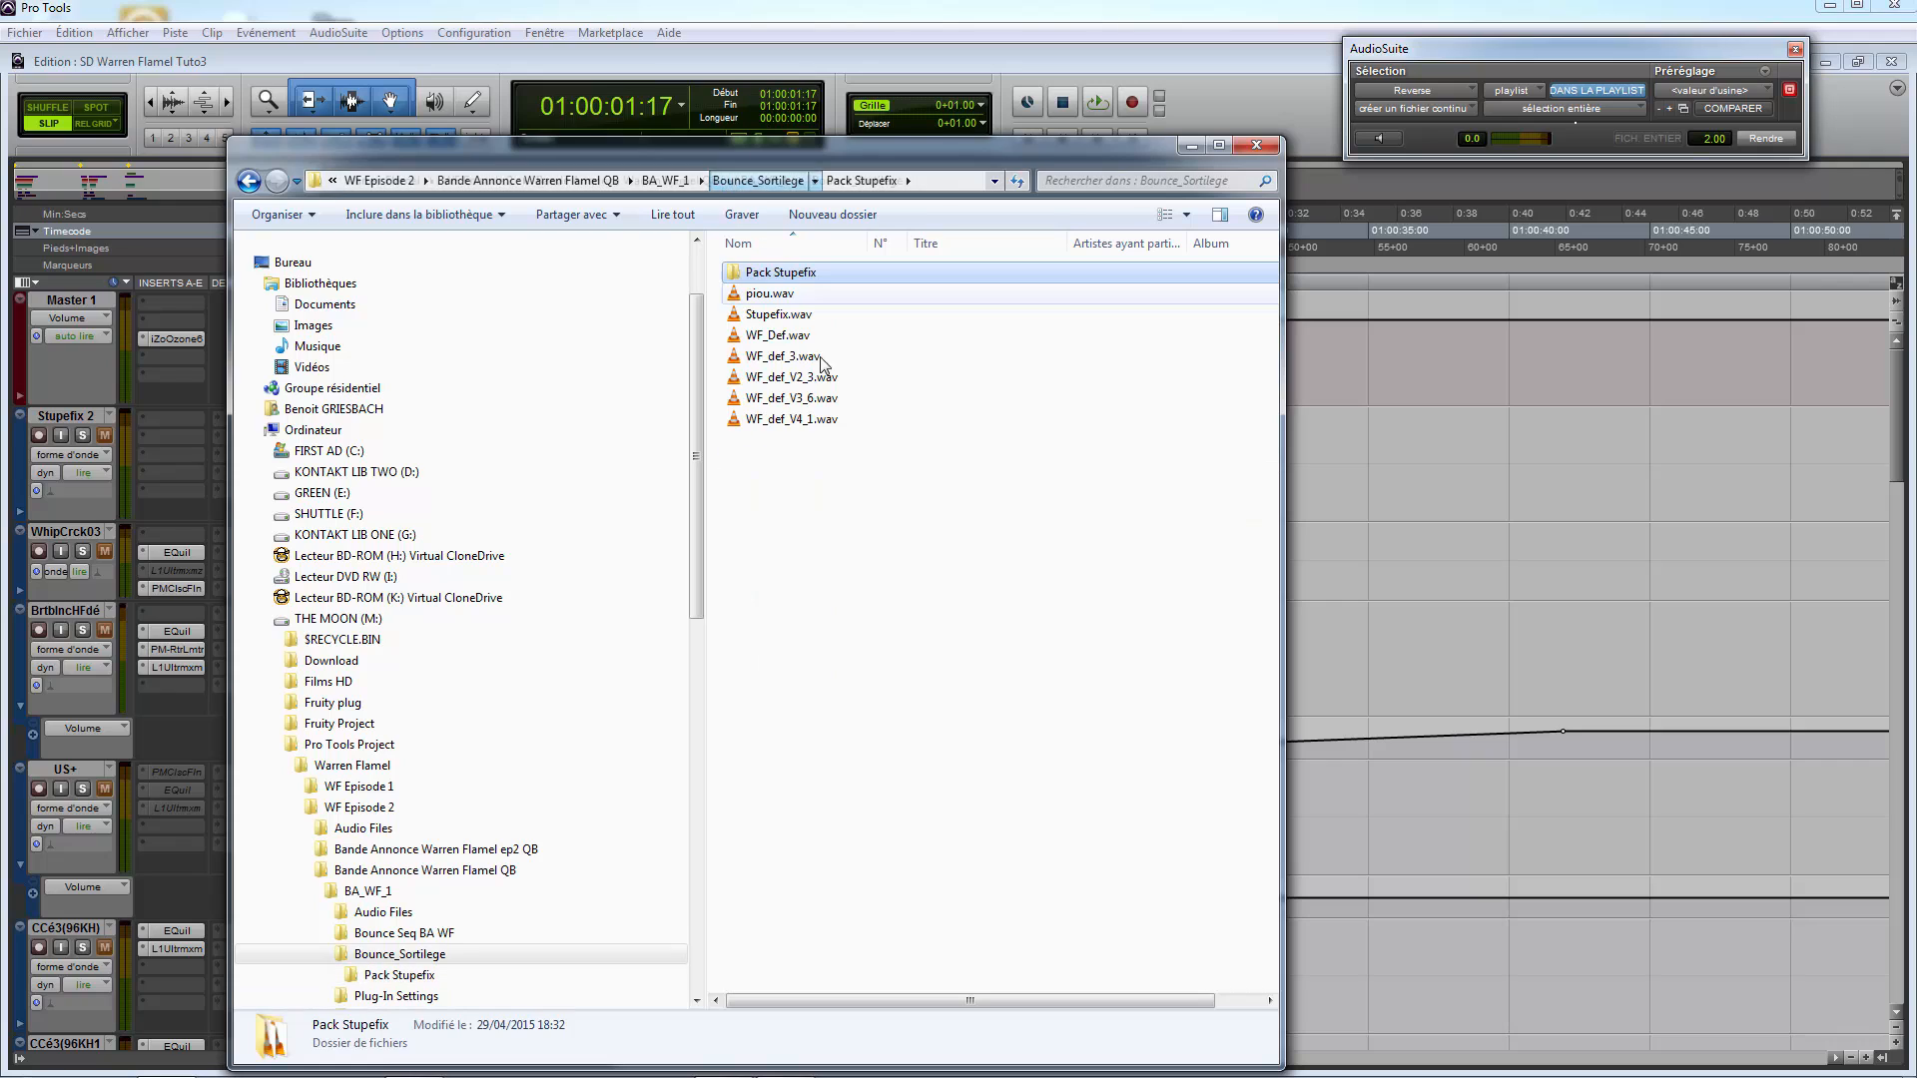
{"action": "double_click", "coordinate": [805, 272]}
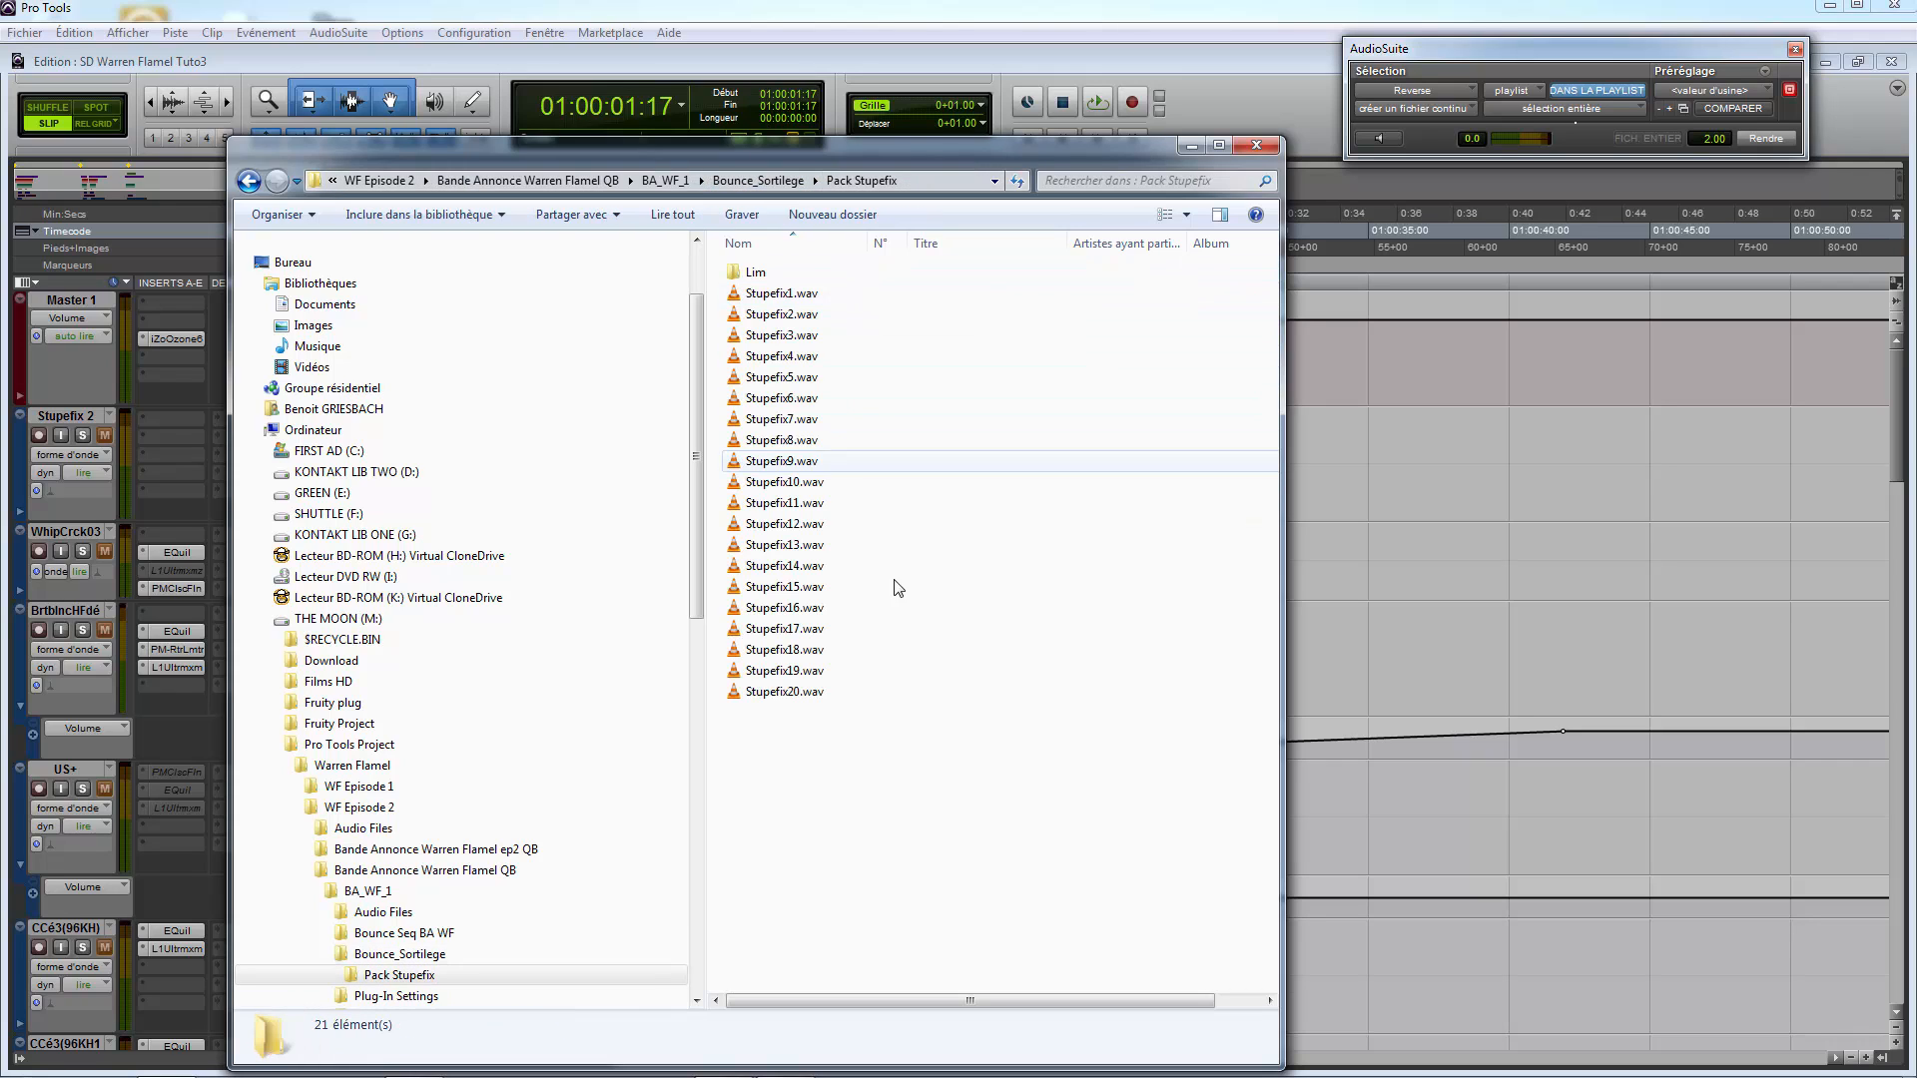
{"action": "left_click_drag", "start_coordinate": [904, 757], "coordinate": [921, 288]}
{"action": "left_click", "coordinate": [894, 807]}
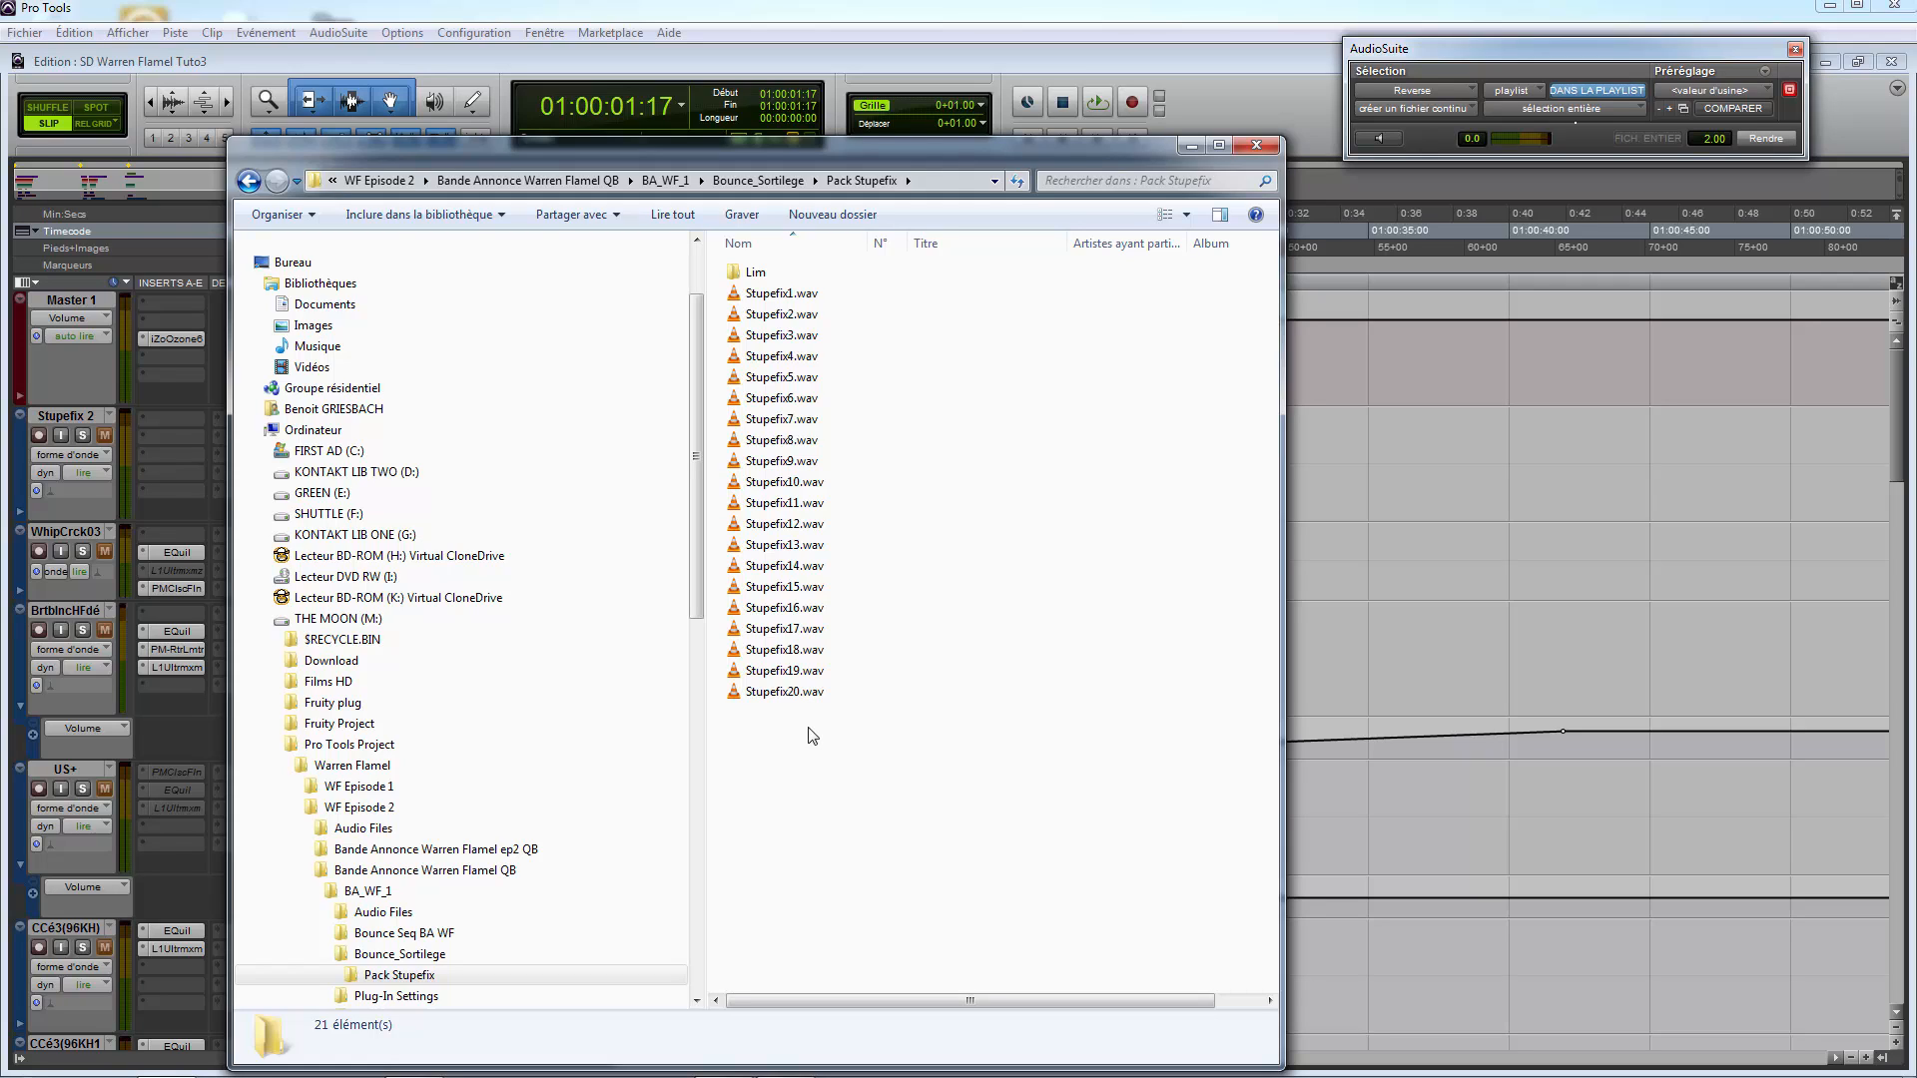
{"action": "left_click_drag", "start_coordinate": [818, 785], "coordinate": [775, 626]}
{"action": "left_click", "coordinate": [826, 766]}
{"action": "left_click", "coordinate": [1203, 146]}
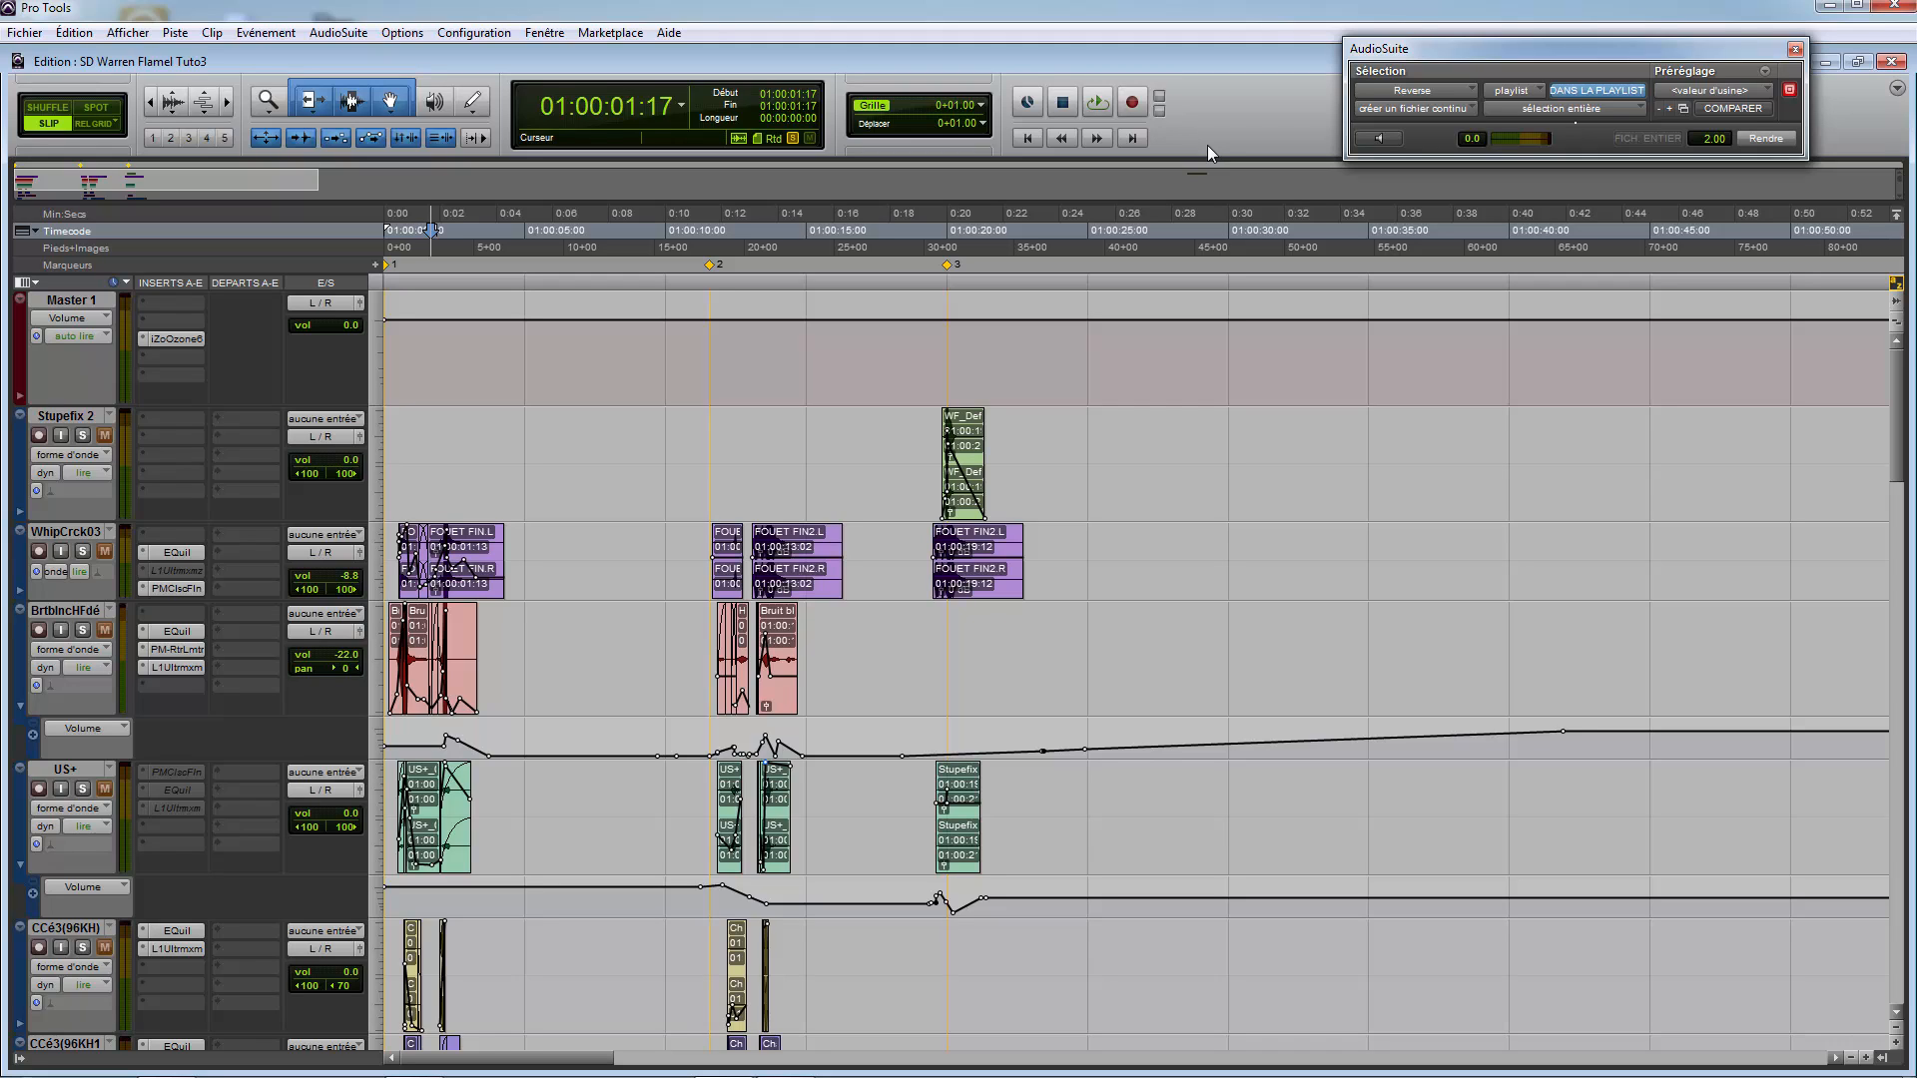